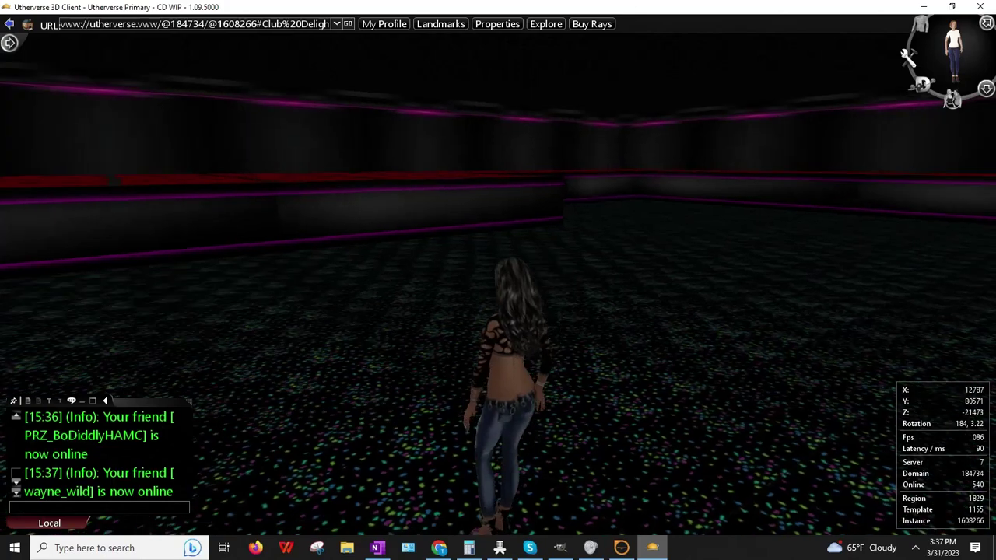
- Walk the avatar around the club room in first-person view and return to the third-person view
{"action": "scroll", "coordinate": [498, 280], "scroll_direction": "up", "scroll_amount": 5}
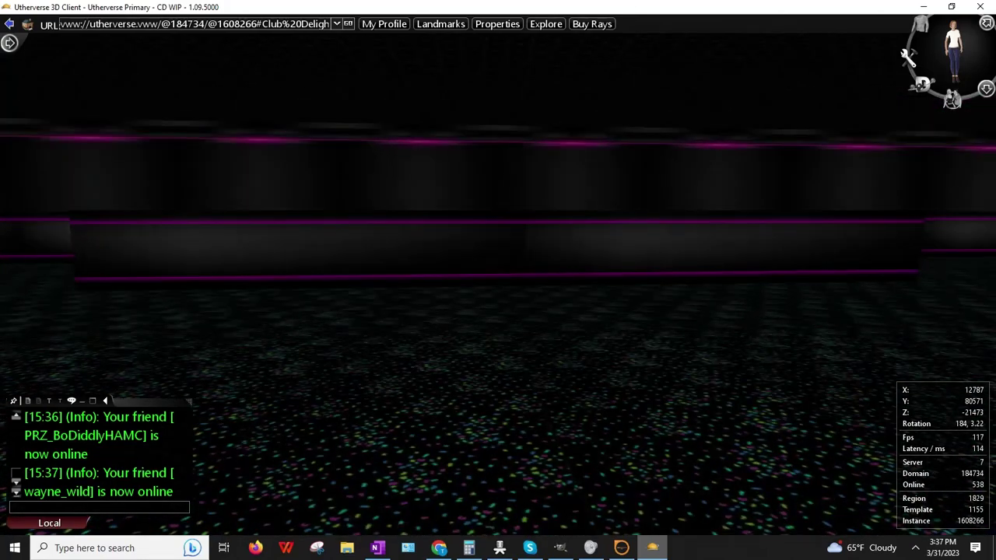
{"action": "key", "text": "Right"}
{"action": "key", "text": "Up"}
{"action": "key", "text": "Left"}
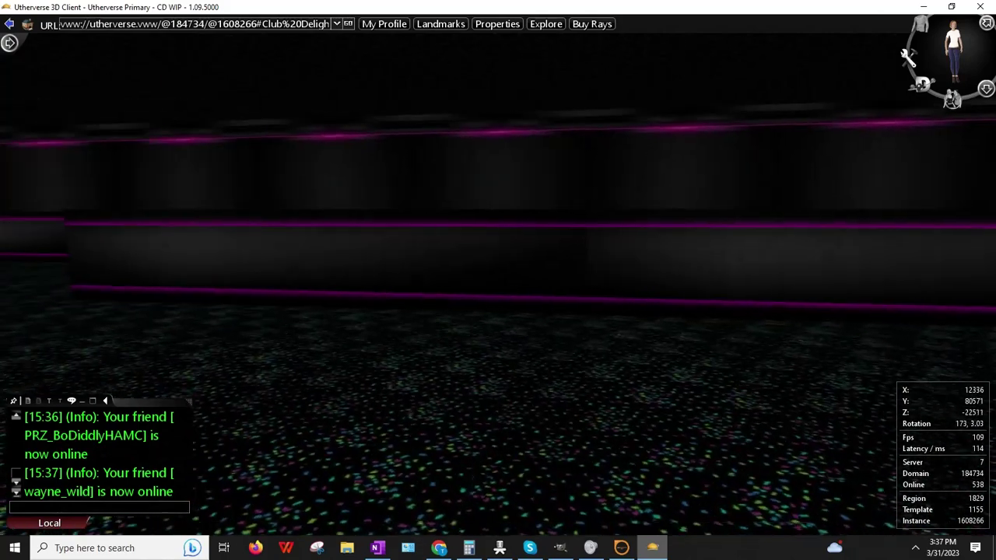
{"action": "key", "text": "Up"}
{"action": "key", "text": "Right"}
{"action": "key", "text": "Up"}
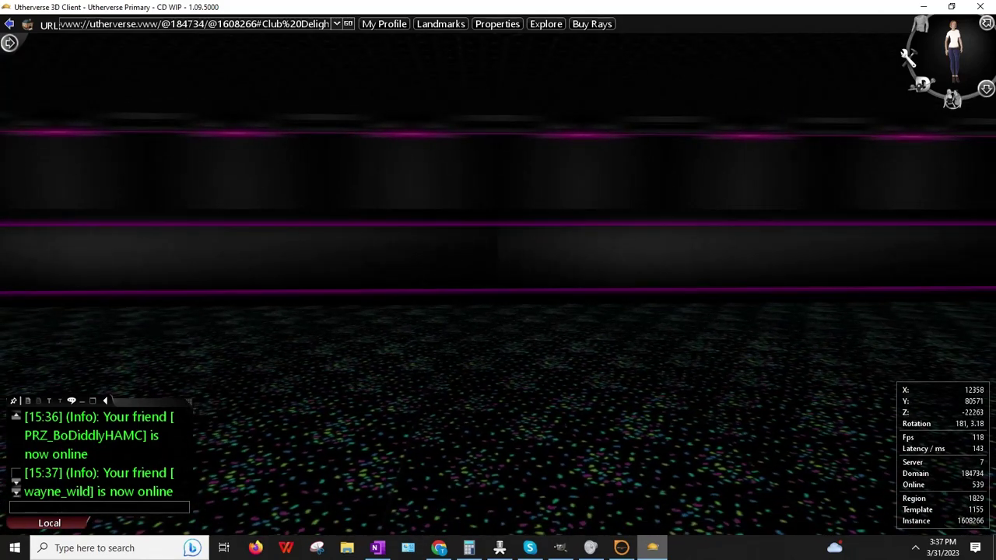
{"action": "scroll", "coordinate": [498, 311], "scroll_direction": "down", "scroll_amount": 5}
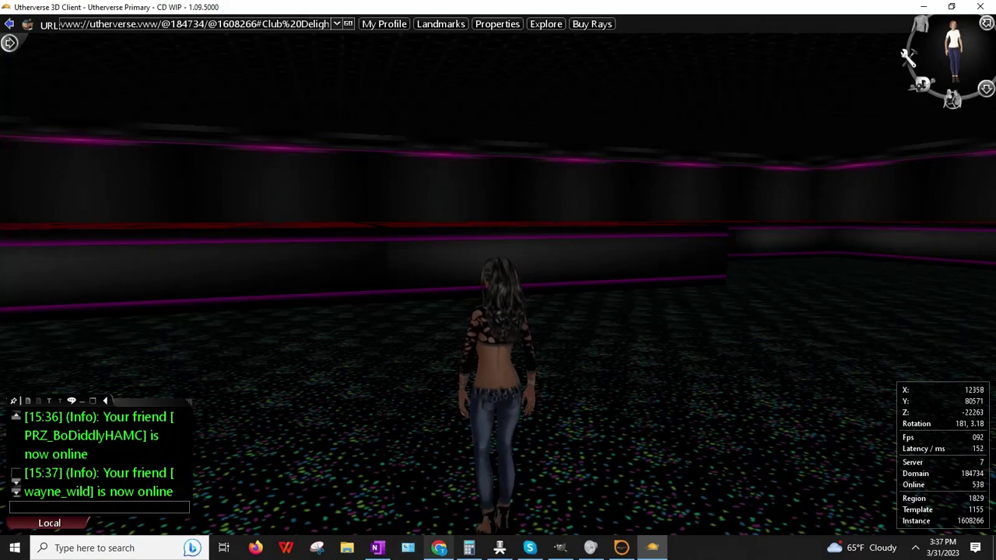
- Switch to the browser, open the layouts of the CD WIP property and review the page and its saved layouts
{"action": "key", "text": "alt+Tab"}
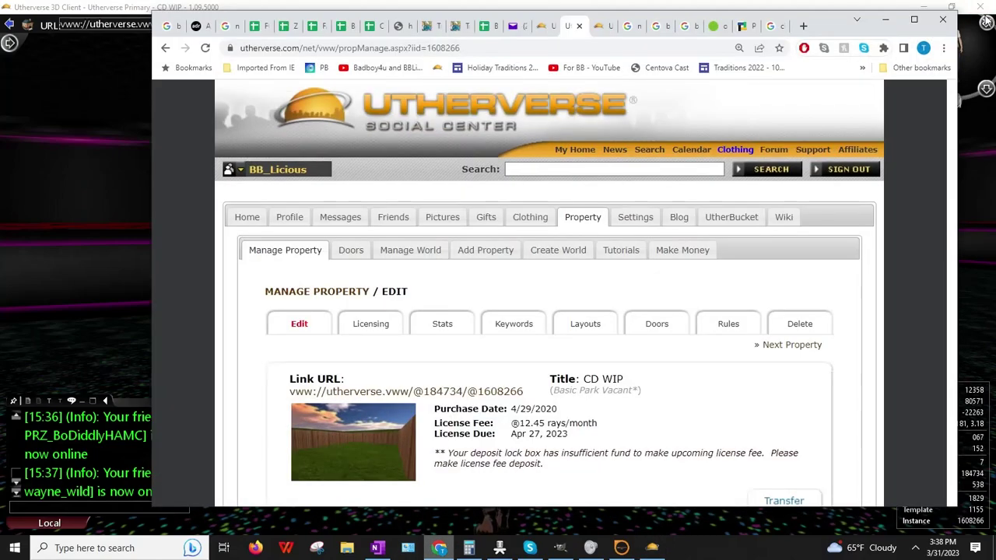
{"action": "scroll", "coordinate": [700, 257], "scroll_direction": "down", "scroll_amount": 2}
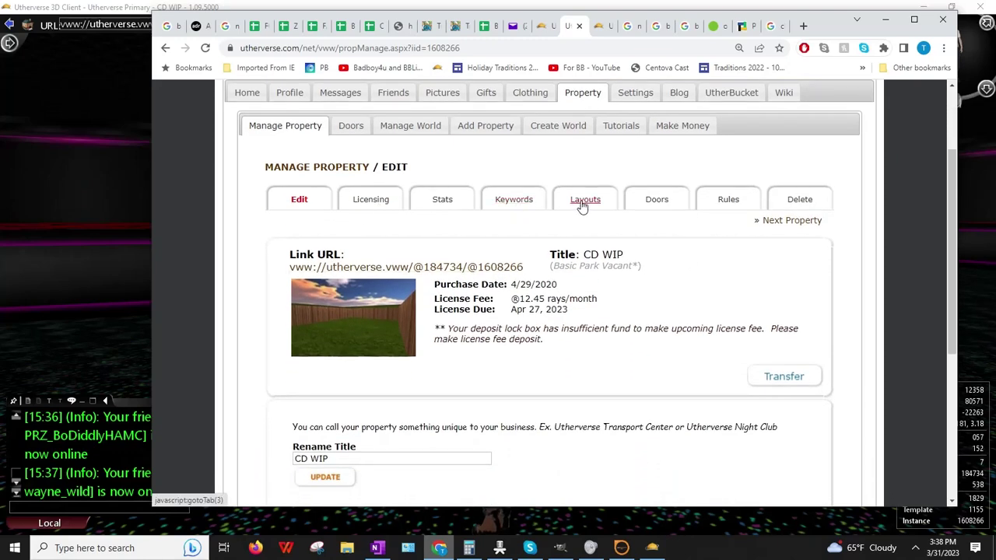
{"action": "left_click", "coordinate": [584, 200]}
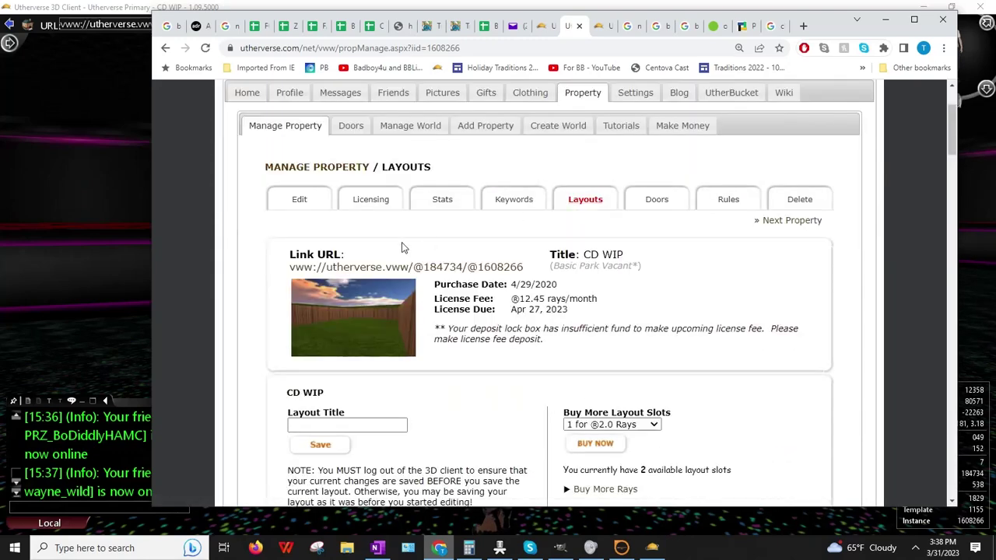
{"action": "scroll", "coordinate": [401, 248], "scroll_direction": "down", "scroll_amount": 2}
{"action": "scroll", "coordinate": [389, 262], "scroll_direction": "down", "scroll_amount": 2}
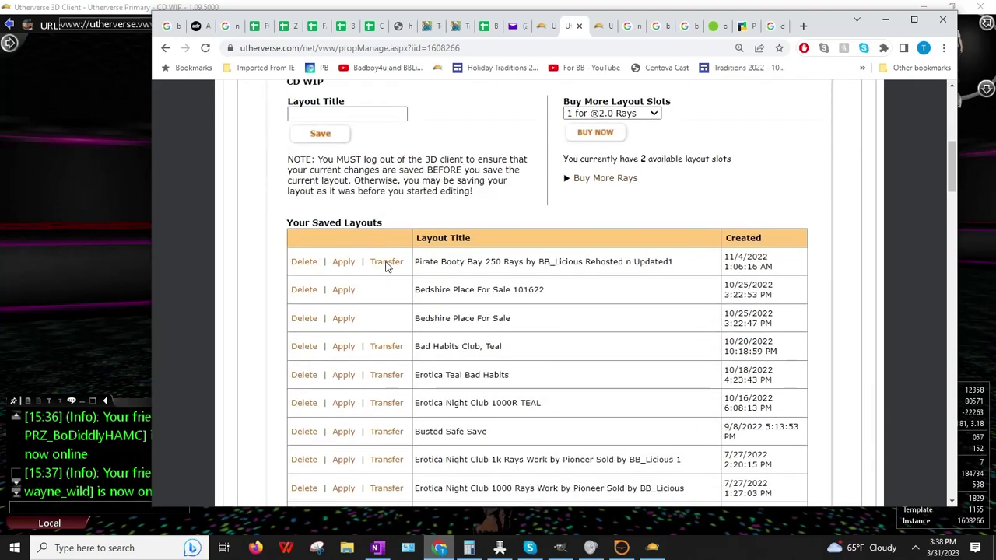
{"action": "scroll", "coordinate": [386, 262], "scroll_direction": "up", "scroll_amount": 3}
{"action": "scroll", "coordinate": [386, 262], "scroll_direction": "up", "scroll_amount": 1}
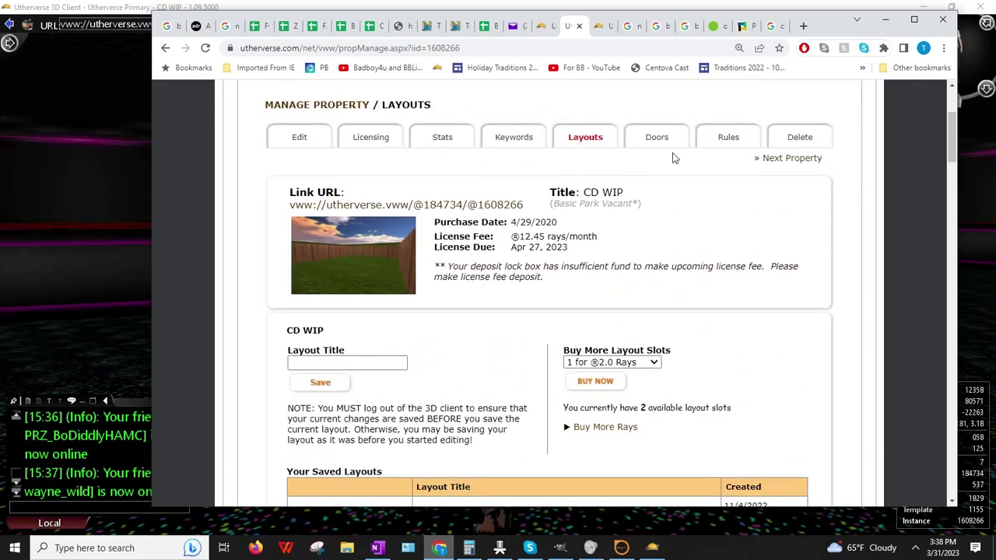
{"action": "scroll", "coordinate": [505, 190], "scroll_direction": "up", "scroll_amount": 2}
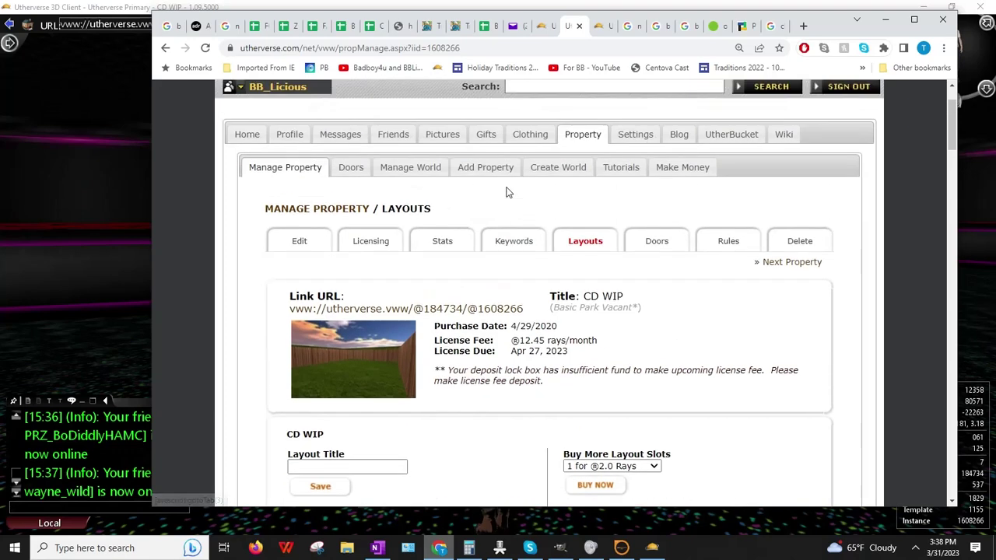
{"action": "scroll", "coordinate": [327, 167], "scroll_direction": "down", "scroll_amount": 1}
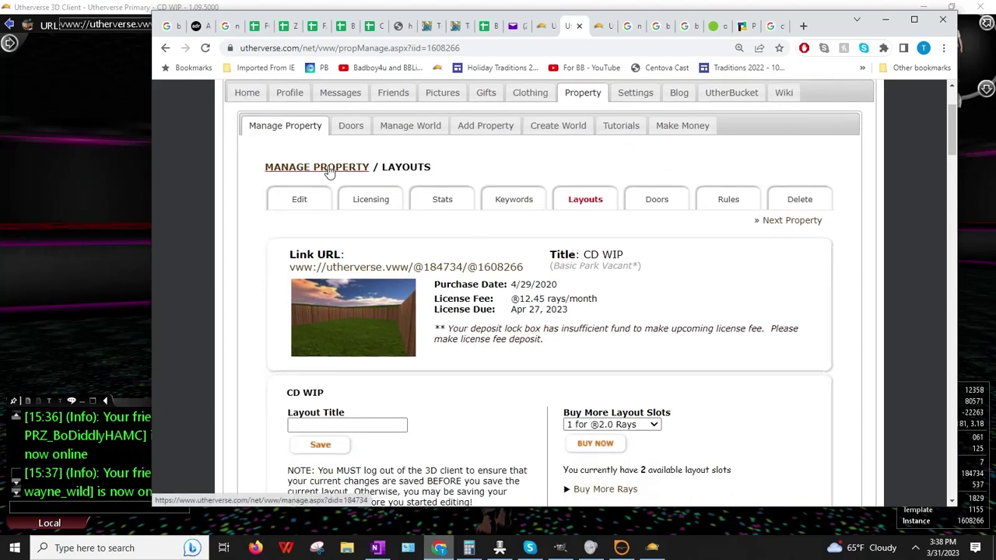
{"action": "scroll", "coordinate": [233, 177], "scroll_direction": "up", "scroll_amount": 2}
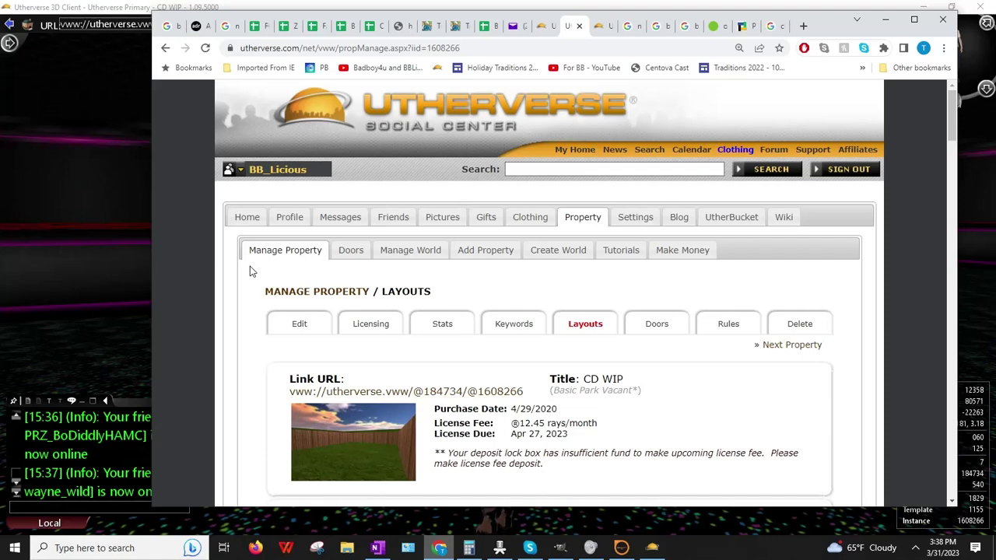
{"action": "scroll", "coordinate": [249, 274], "scroll_direction": "down", "scroll_amount": 1}
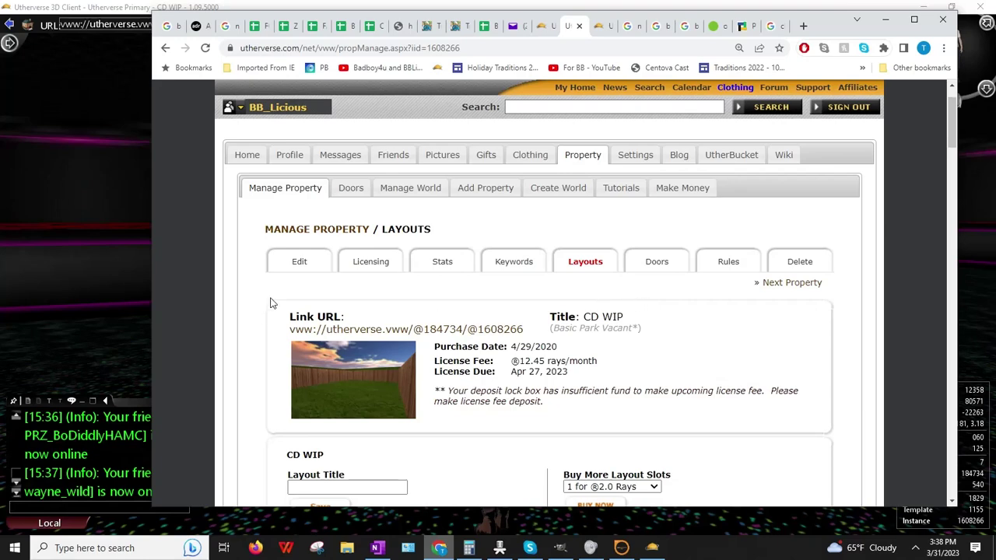
- Save the property's current layout under the title "Club Delight Safe Save"
{"action": "left_click", "coordinate": [582, 263]}
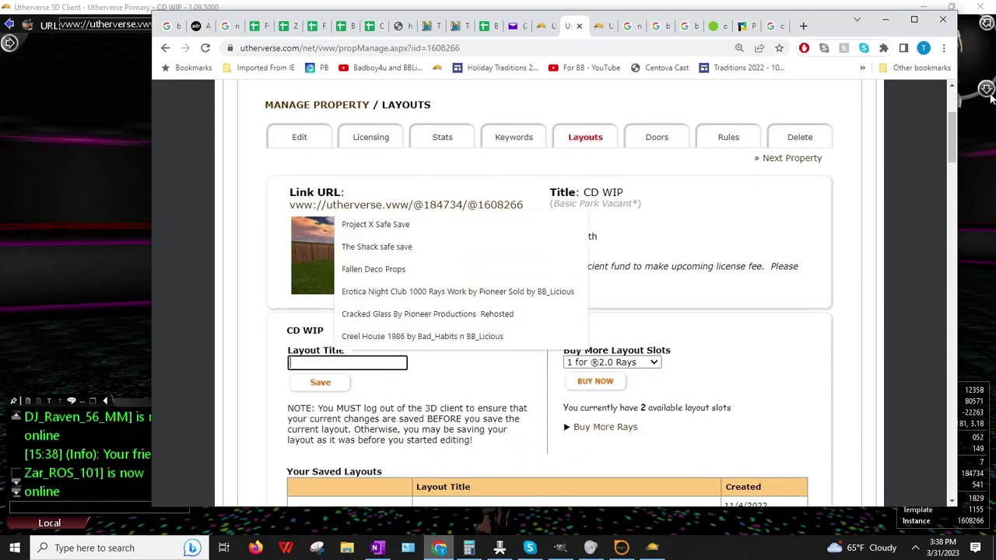
{"action": "type", "text": "CD"}
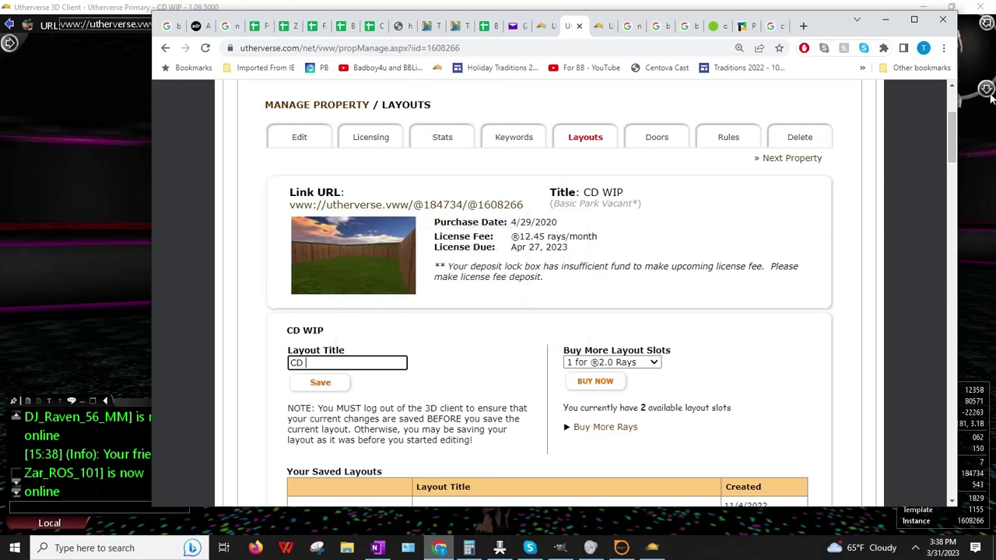
{"action": "key", "text": "BackSpace"}
{"action": "type", "text": "lud"}
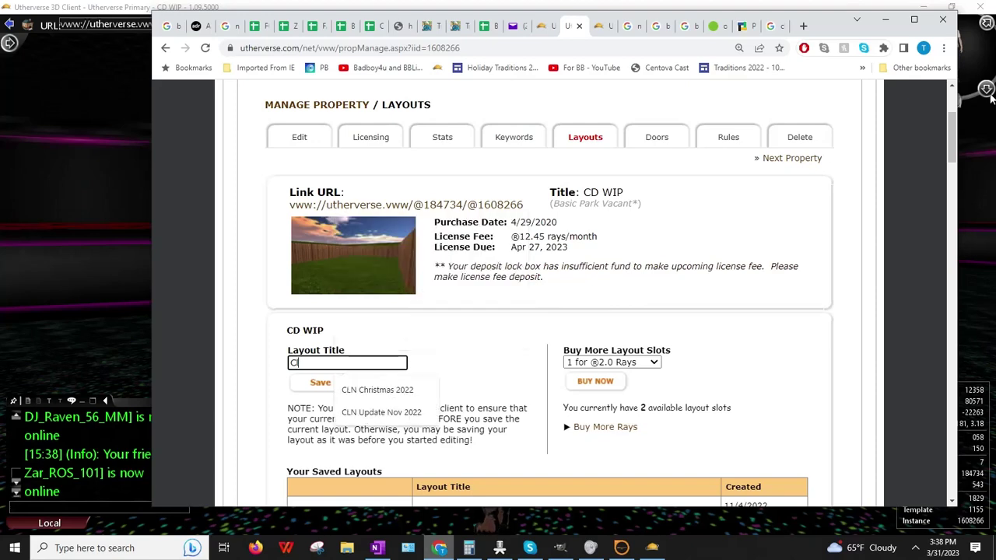
{"action": "key", "text": "BackSpace"}
{"action": "key", "text": "BackSpace"}
{"action": "key", "text": "BackSpace"}
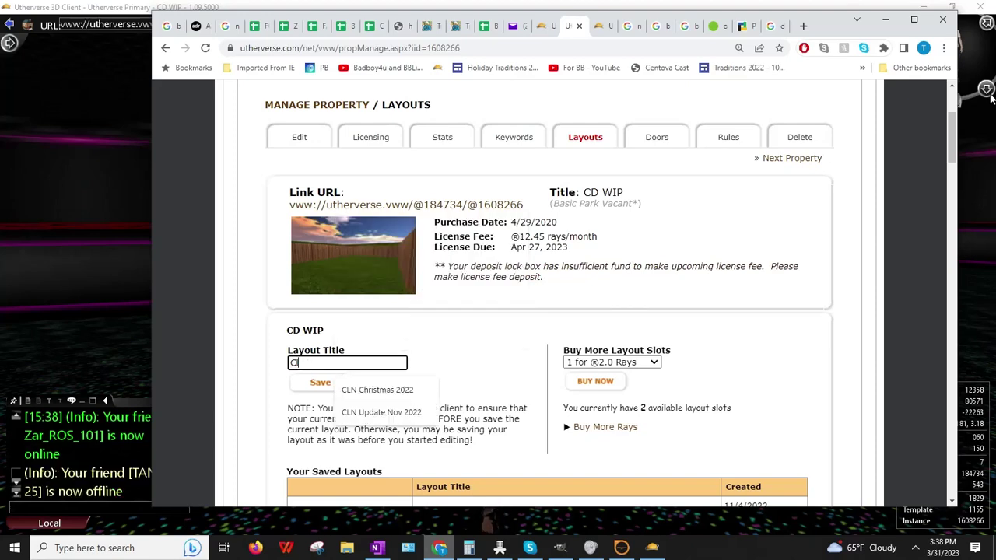
{"action": "type", "text": "ub Delight "}
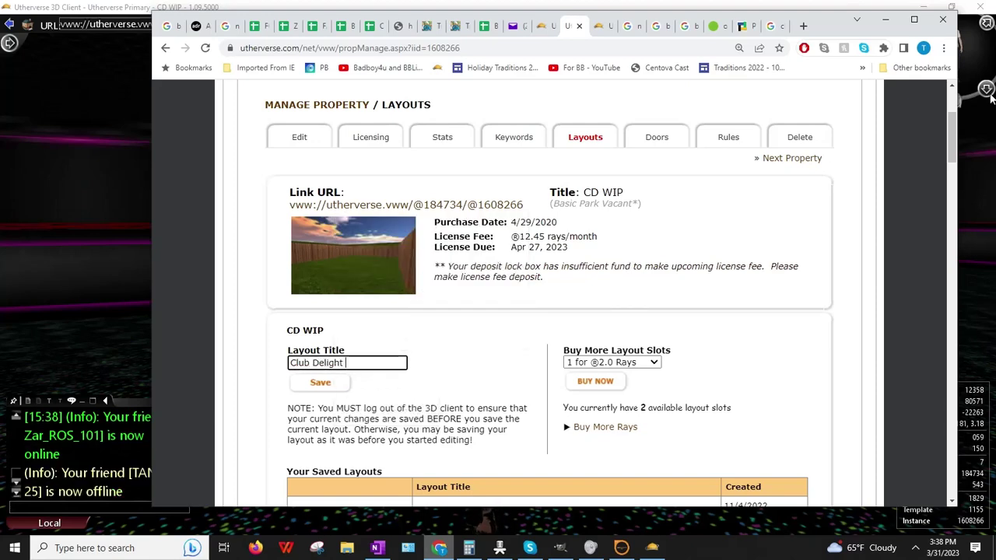
{"action": "type", "text": "Safe Sav"}
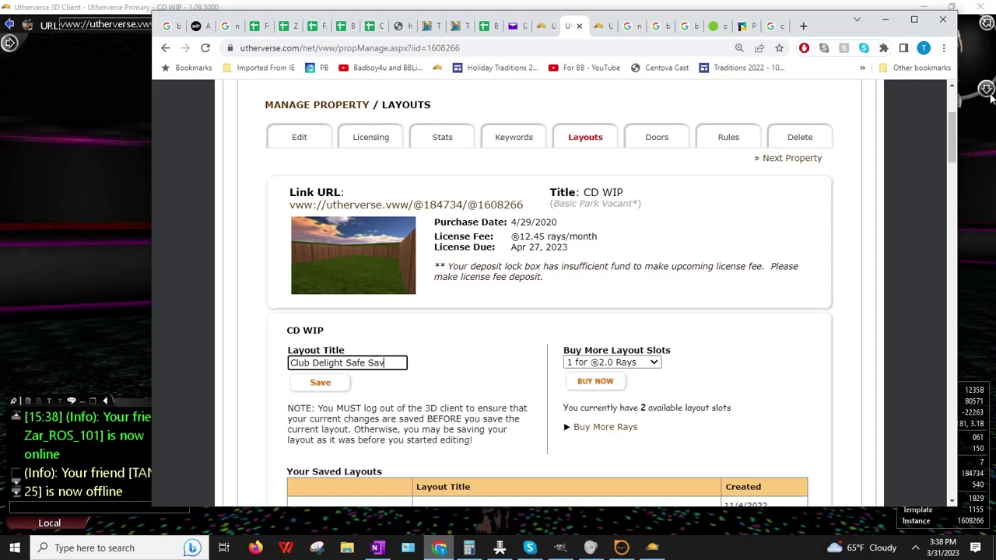
{"action": "type", "text": "e"}
{"action": "left_click", "coordinate": [321, 383]}
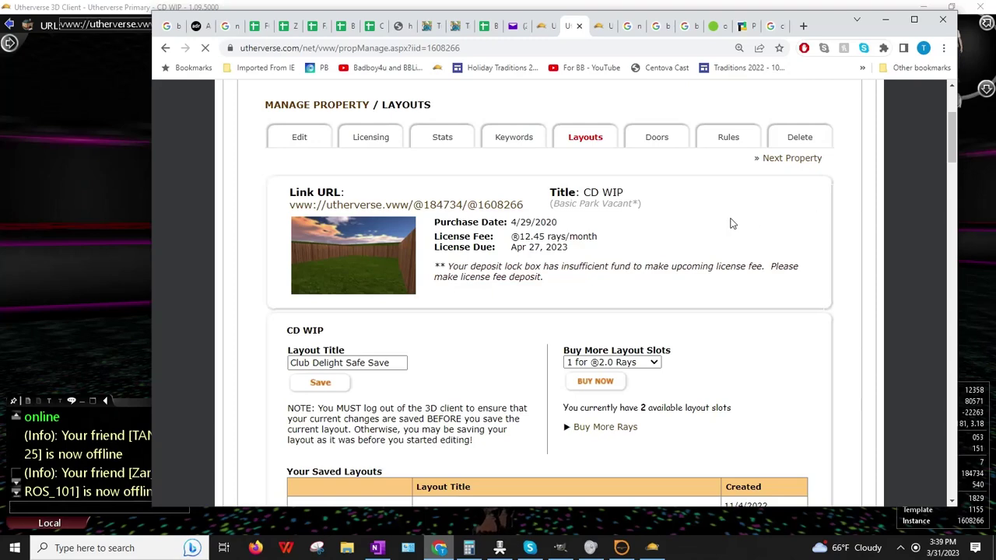
- Check the layouts page for the save status and the Club Delight Safe Save entry among the saved layouts
{"action": "scroll", "coordinate": [731, 224], "scroll_direction": "down", "scroll_amount": 4}
{"action": "scroll", "coordinate": [731, 223], "scroll_direction": "up", "scroll_amount": 2}
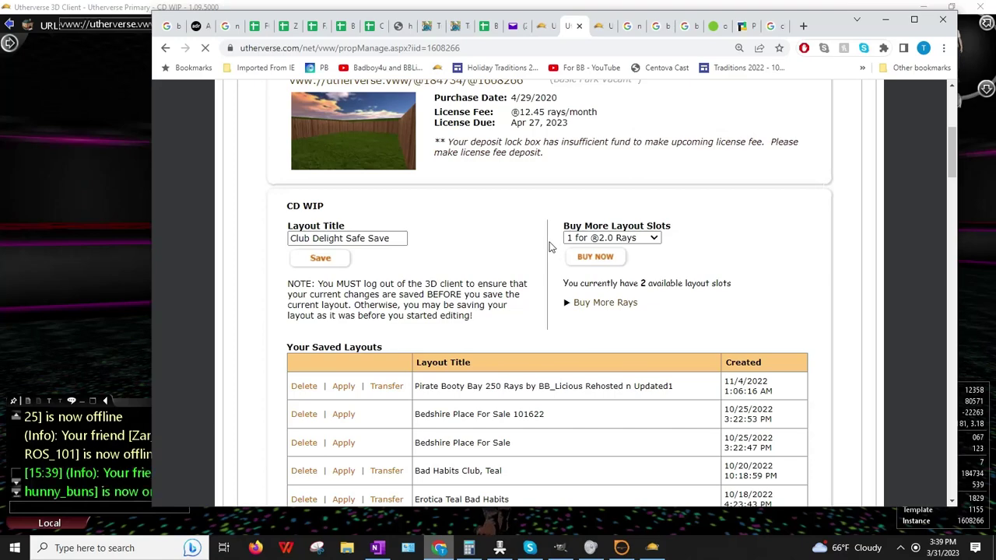
{"action": "scroll", "coordinate": [549, 376], "scroll_direction": "up", "scroll_amount": 1}
{"action": "scroll", "coordinate": [550, 377], "scroll_direction": "up", "scroll_amount": 1}
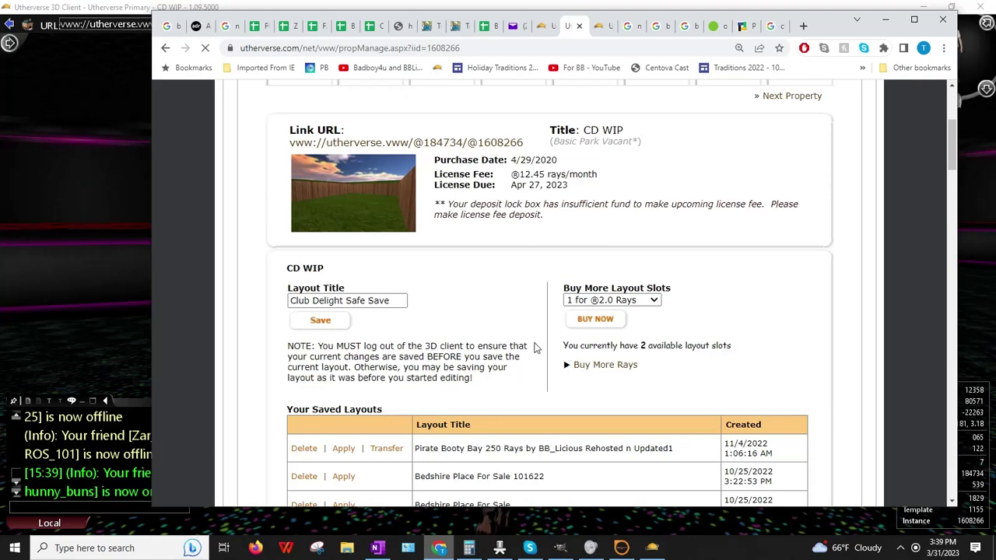
{"action": "left_click", "coordinate": [319, 320]}
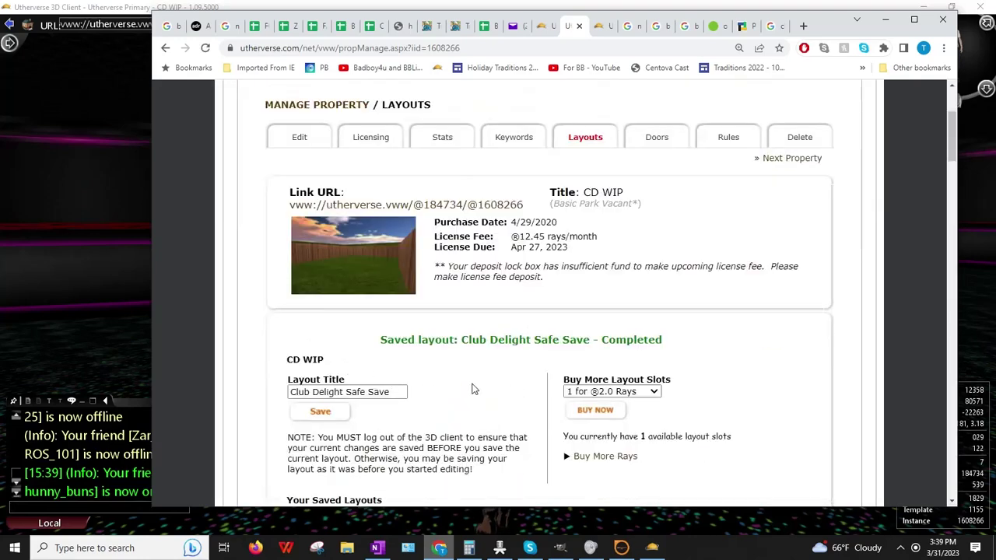
{"action": "scroll", "coordinate": [474, 389], "scroll_direction": "down", "scroll_amount": 1}
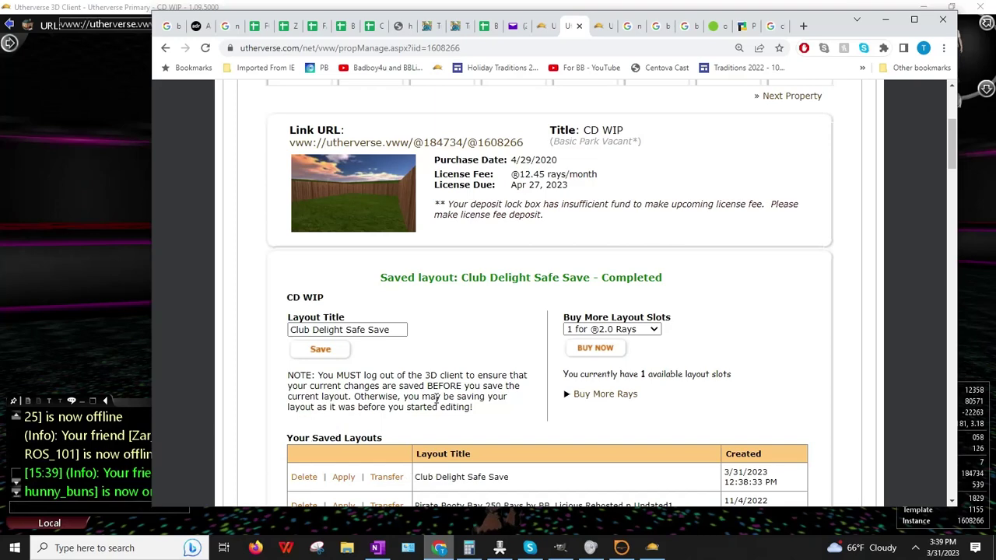
{"action": "scroll", "coordinate": [435, 395], "scroll_direction": "down", "scroll_amount": 1}
{"action": "scroll", "coordinate": [447, 389], "scroll_direction": "up", "scroll_amount": 1}
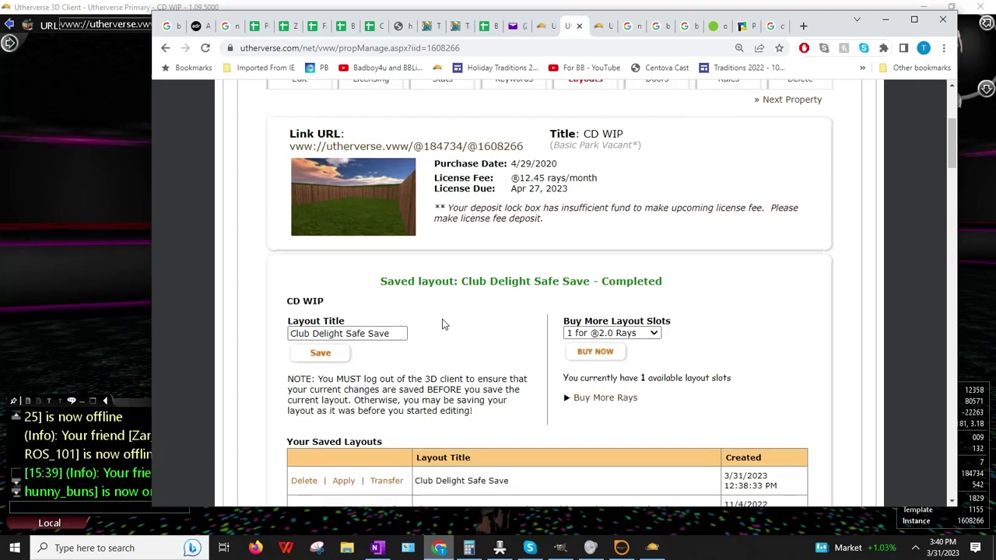
{"action": "scroll", "coordinate": [443, 326], "scroll_direction": "up", "scroll_amount": 3}
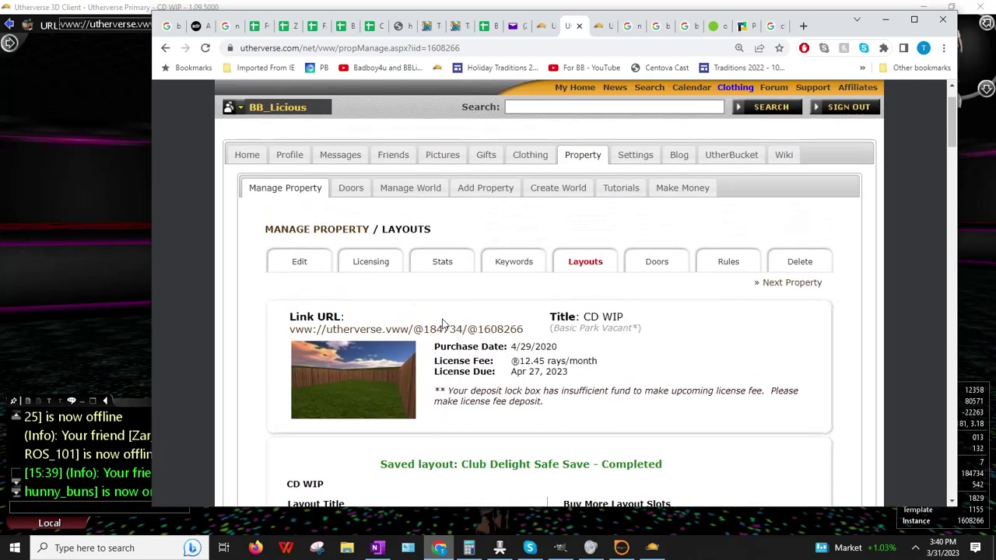
- Switch back to the Utherverse 3D Client and start a prop editing session in the club
{"action": "left_click", "coordinate": [294, 330]}
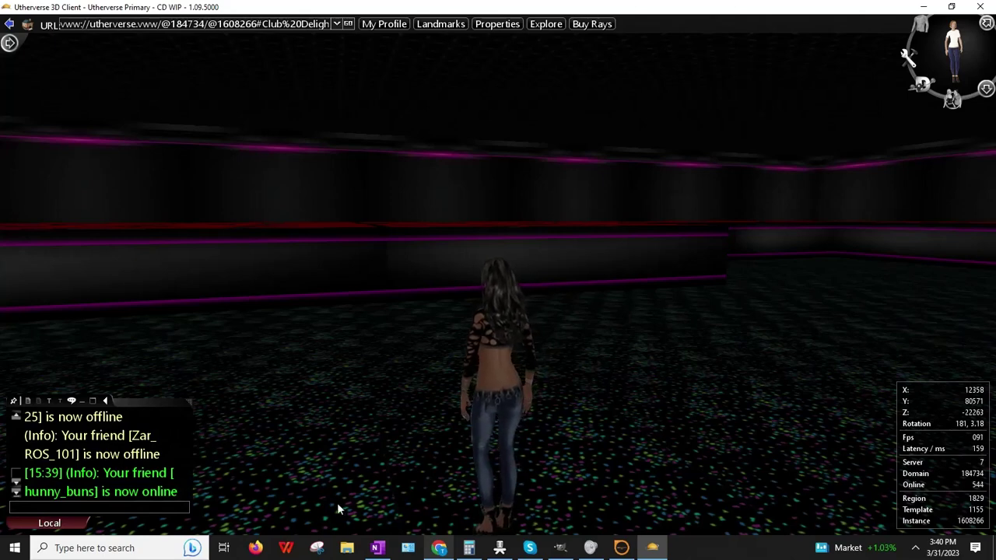
{"action": "left_click", "coordinate": [438, 547]}
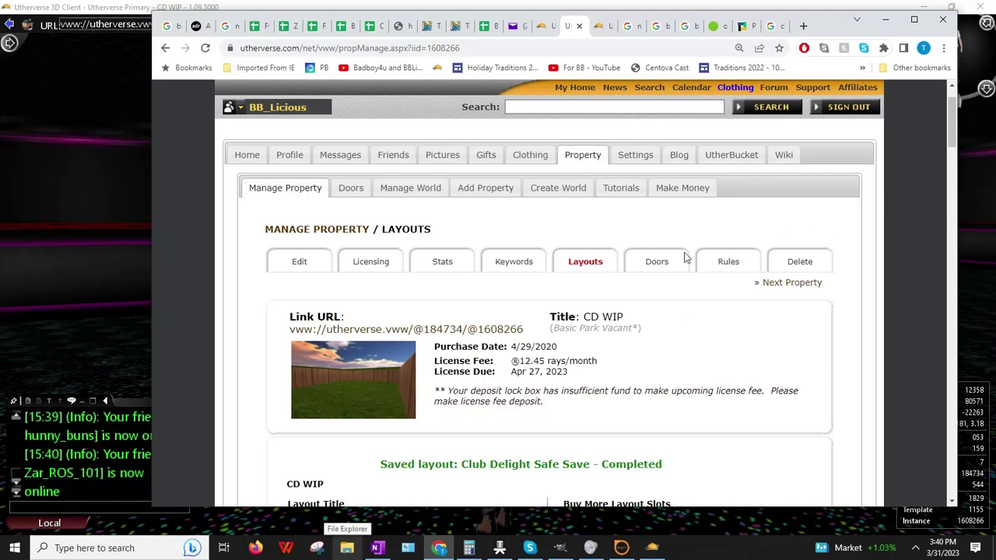
{"action": "left_click", "coordinate": [87, 299]}
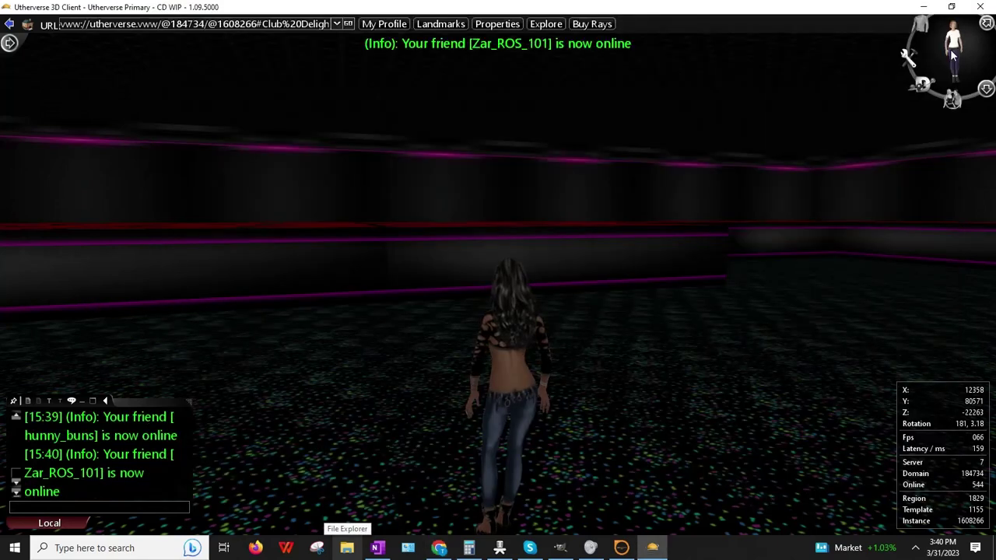
{"action": "left_click", "coordinate": [986, 90]}
{"action": "left_click", "coordinate": [924, 328]}
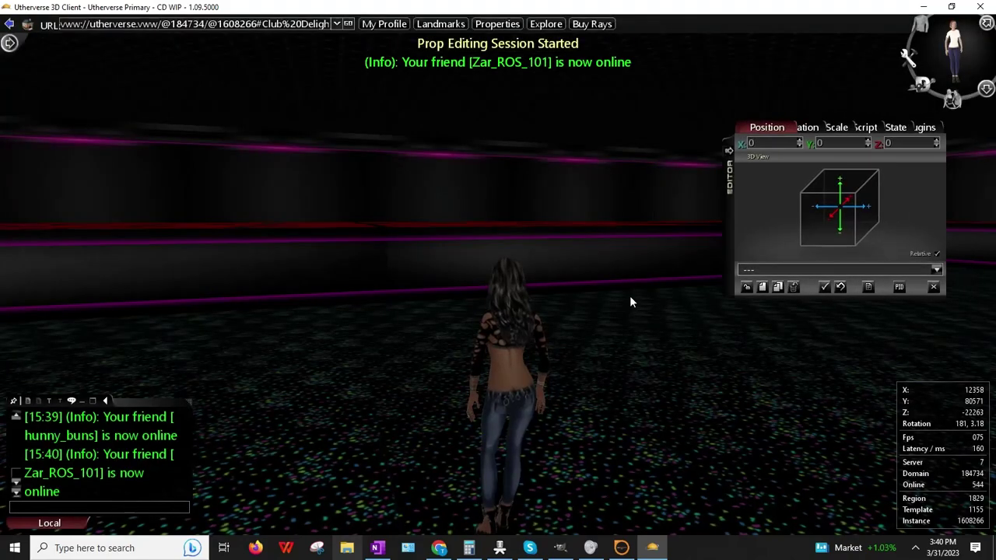
{"action": "left_click_drag", "start_coordinate": [590, 297], "coordinate": [631, 297]}
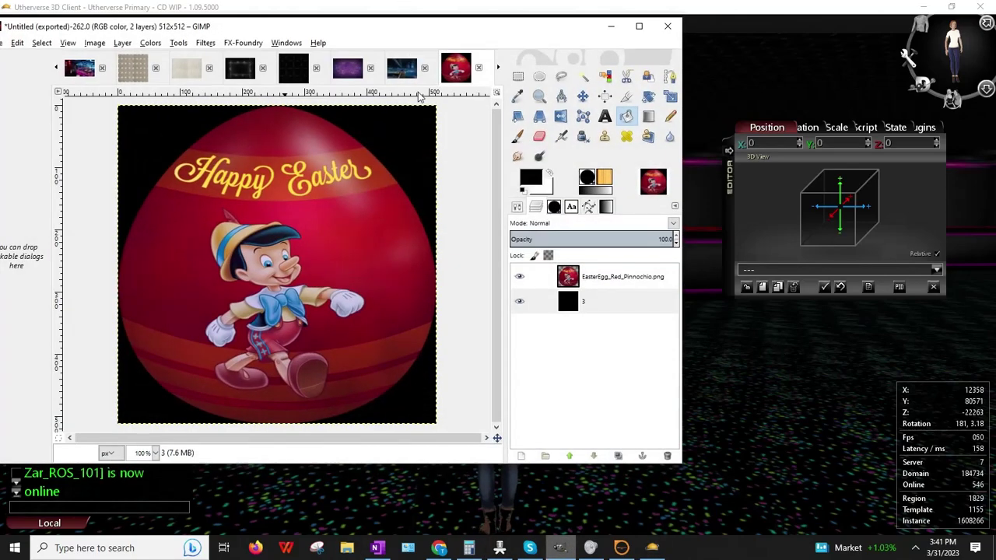
- In GIMP, close the Happy Easter egg image without saving and move the window toward the middle of the desktop
{"action": "left_click", "coordinate": [479, 68]}
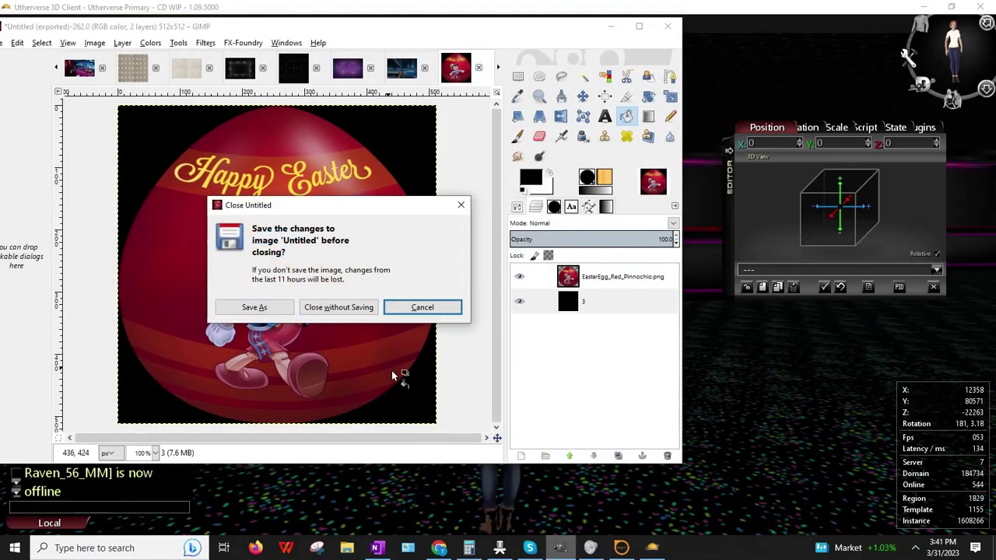
{"action": "left_click", "coordinate": [331, 305]}
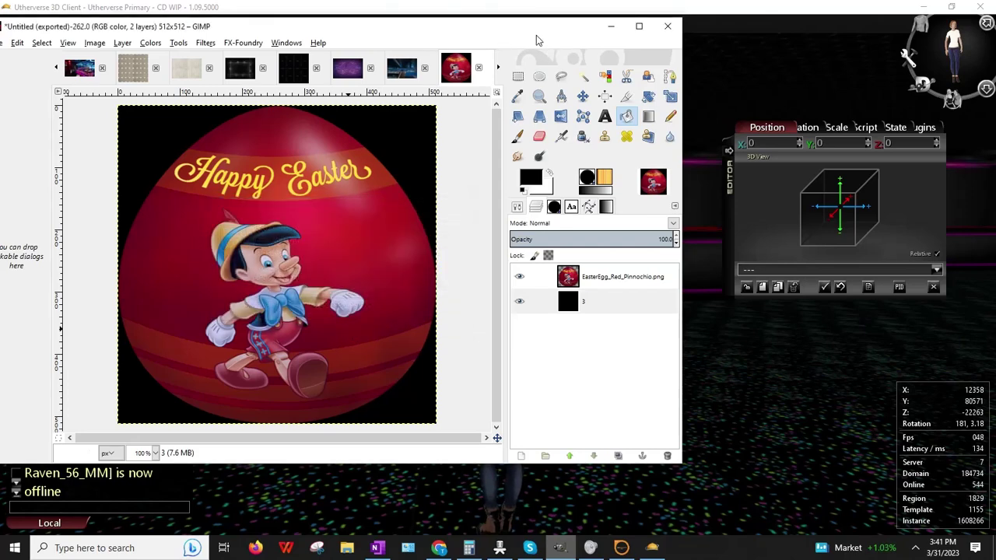
{"action": "left_click_drag", "start_coordinate": [364, 28], "coordinate": [496, 44]}
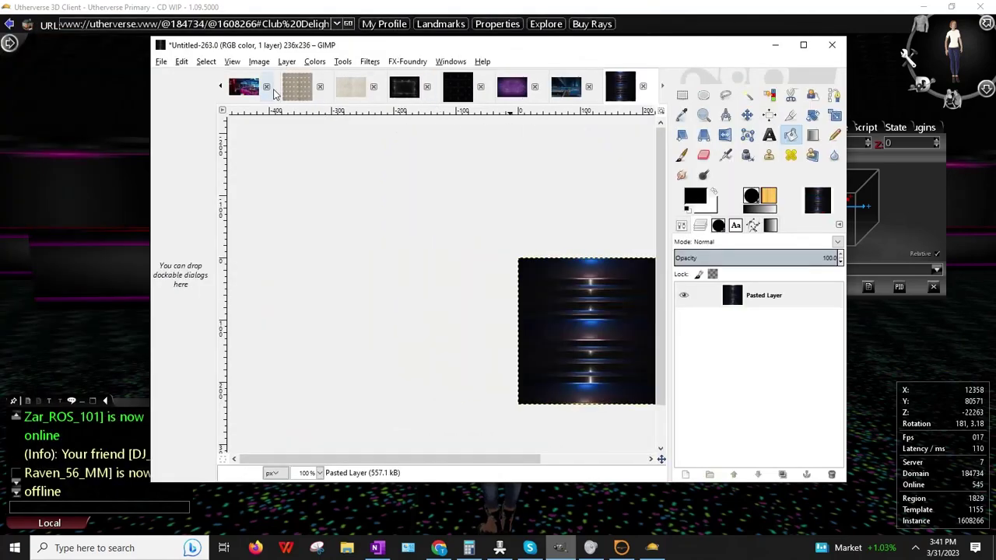
- Go back through the open images to Wallpaper_Black_PinkNeonCR1.xcf
{"action": "left_click", "coordinate": [220, 85]}
{"action": "left_click", "coordinate": [221, 86]}
{"action": "left_click", "coordinate": [221, 86]}
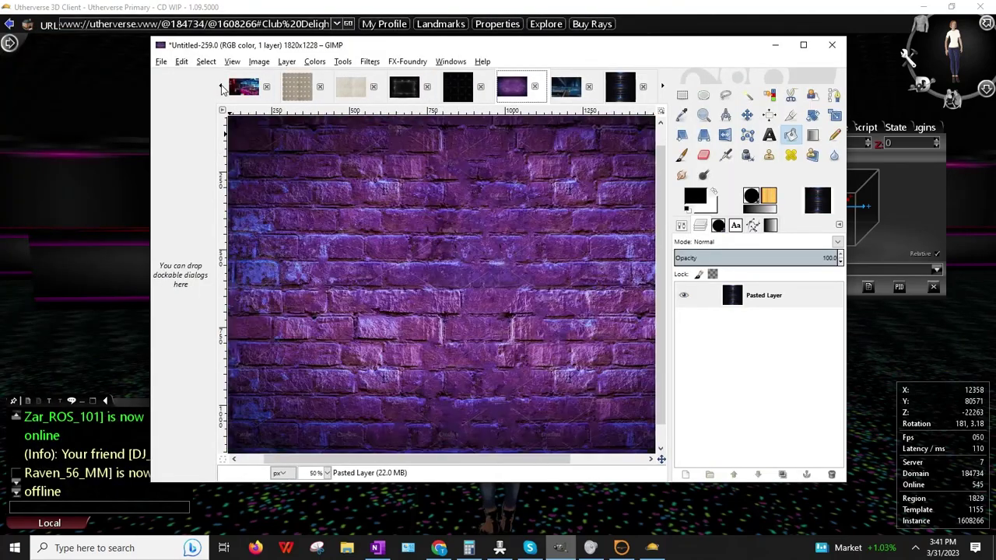
{"action": "left_click", "coordinate": [221, 87]}
{"action": "left_click", "coordinate": [221, 86]}
{"action": "left_click", "coordinate": [220, 87]}
{"action": "left_click", "coordinate": [221, 87]}
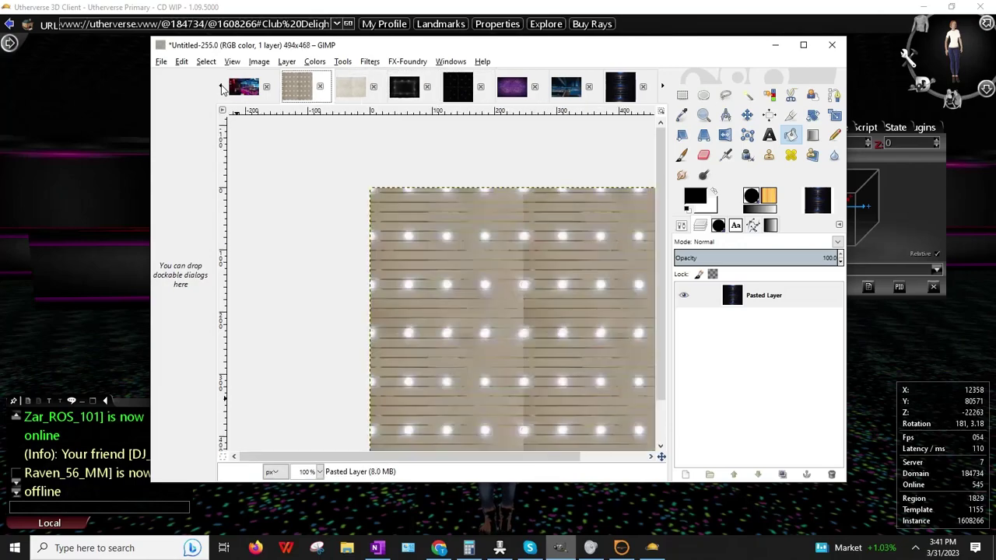
{"action": "left_click", "coordinate": [220, 87]}
{"action": "left_click", "coordinate": [221, 86]}
{"action": "left_click", "coordinate": [221, 87]}
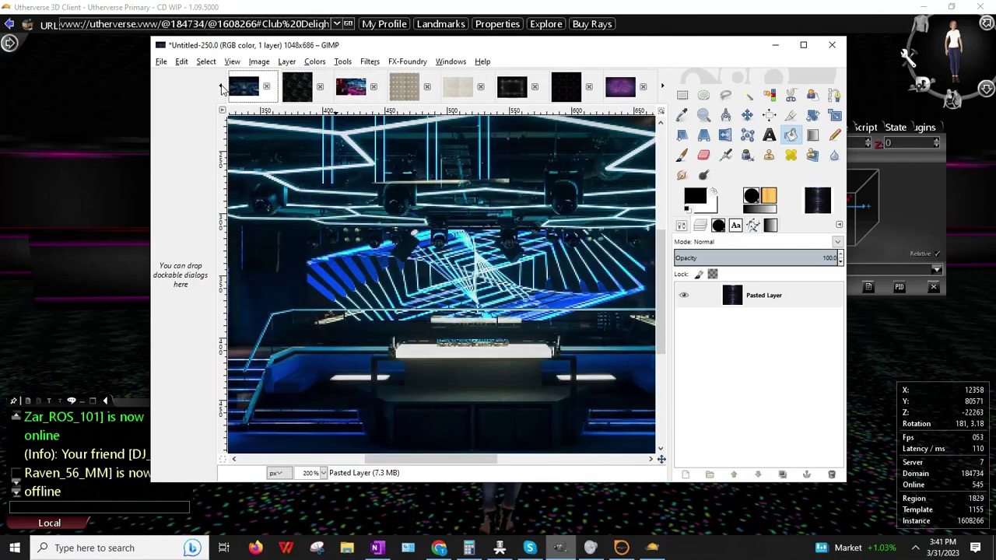
{"action": "left_click", "coordinate": [221, 86]}
{"action": "left_click", "coordinate": [220, 86]}
{"action": "left_click", "coordinate": [221, 87]}
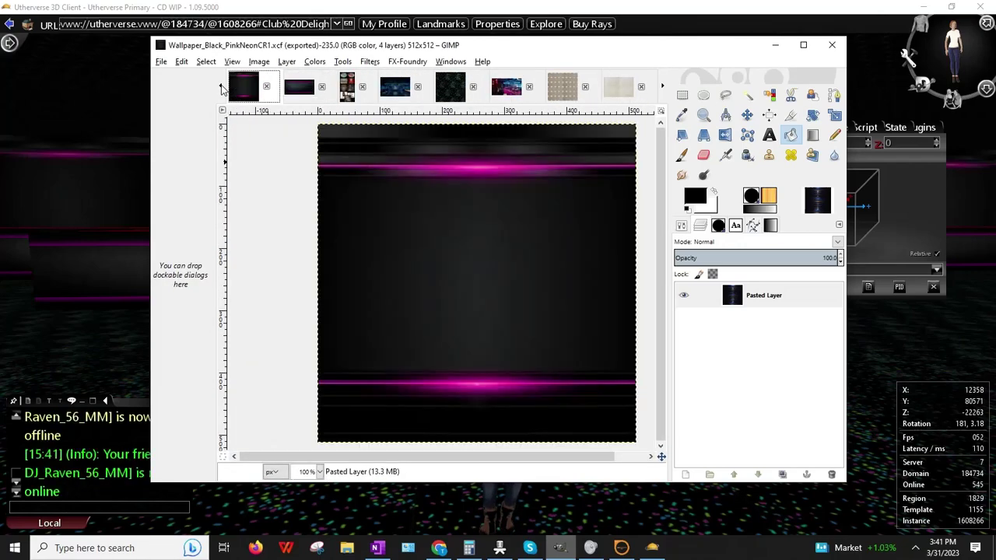
- Compare the 512x256 untitled wall texture with Wallpaper_Black_PinkNeonCR1.xcf, finishing on the wallpaper image
{"action": "left_click", "coordinate": [303, 92]}
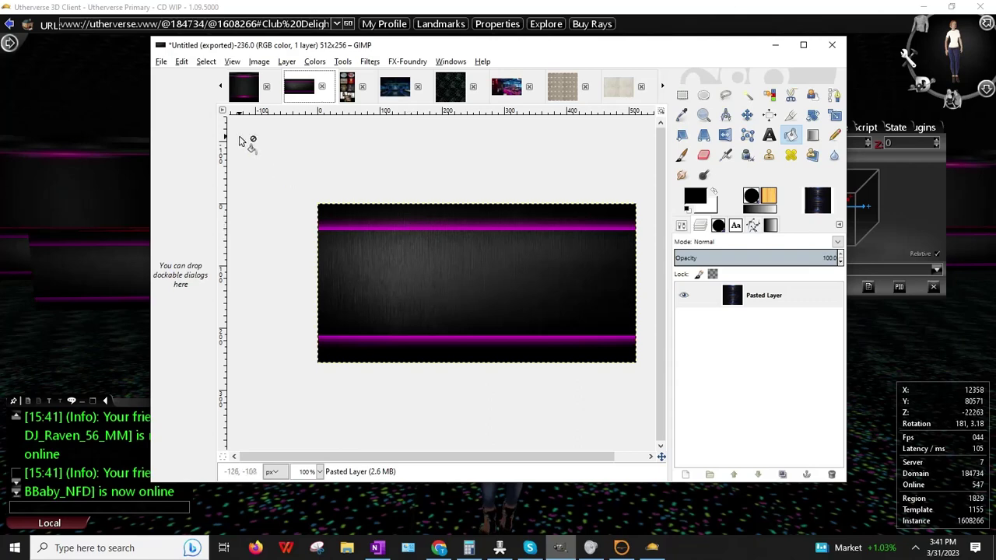
{"action": "left_click", "coordinate": [239, 94]}
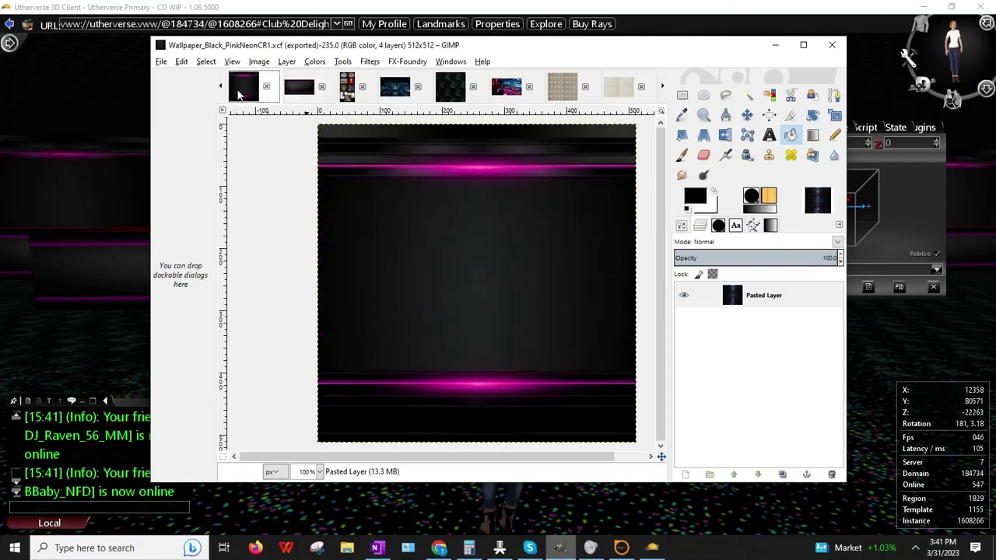
{"action": "left_click", "coordinate": [300, 95]}
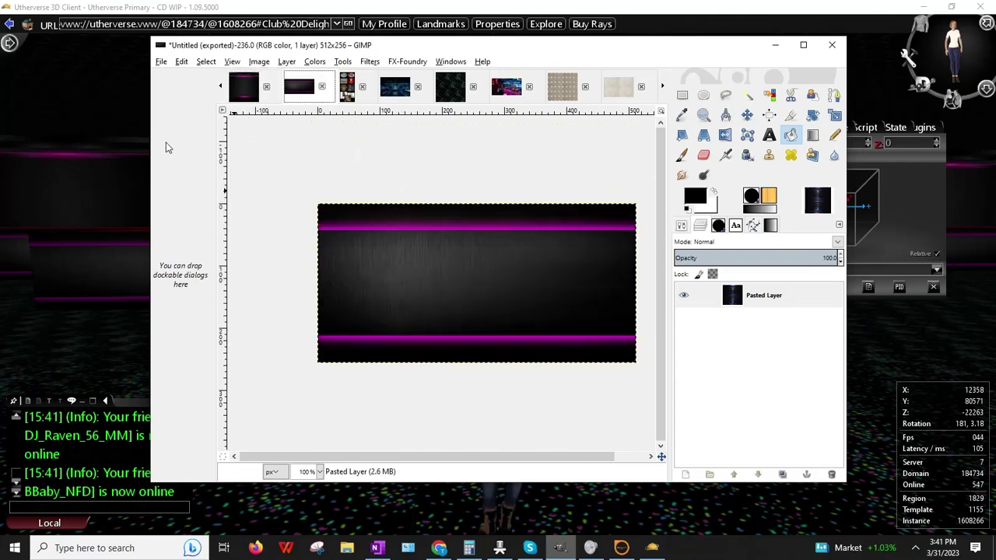
{"action": "left_click", "coordinate": [154, 61]}
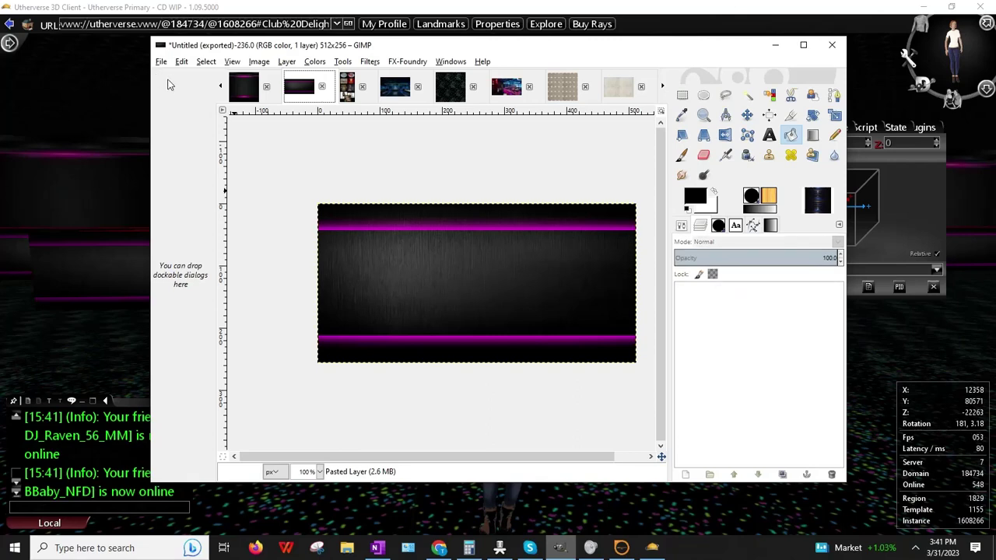
{"action": "left_click", "coordinate": [234, 88]}
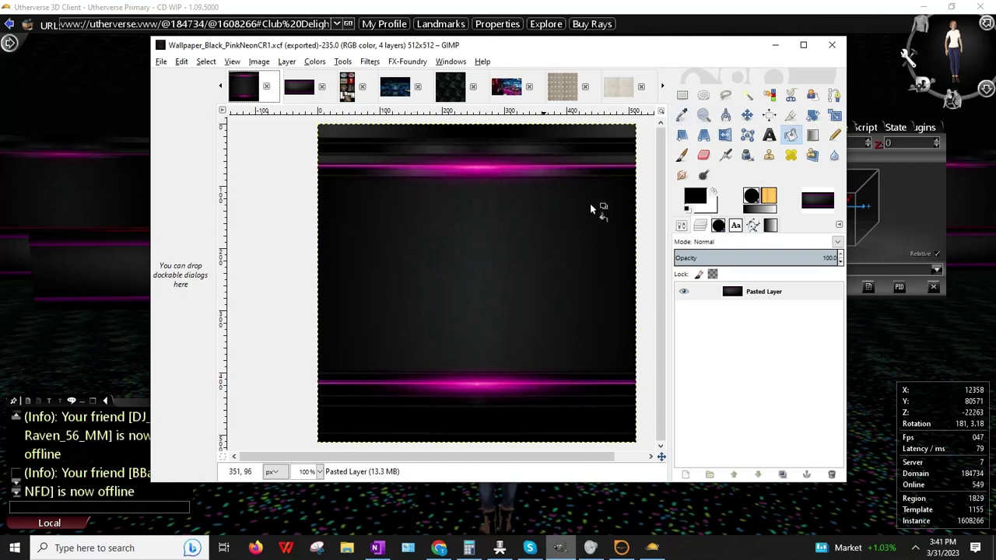
- Pick the pink of the wallpaper's upper neon line as the foreground color and accept it as d62499
{"action": "left_click", "coordinate": [684, 119]}
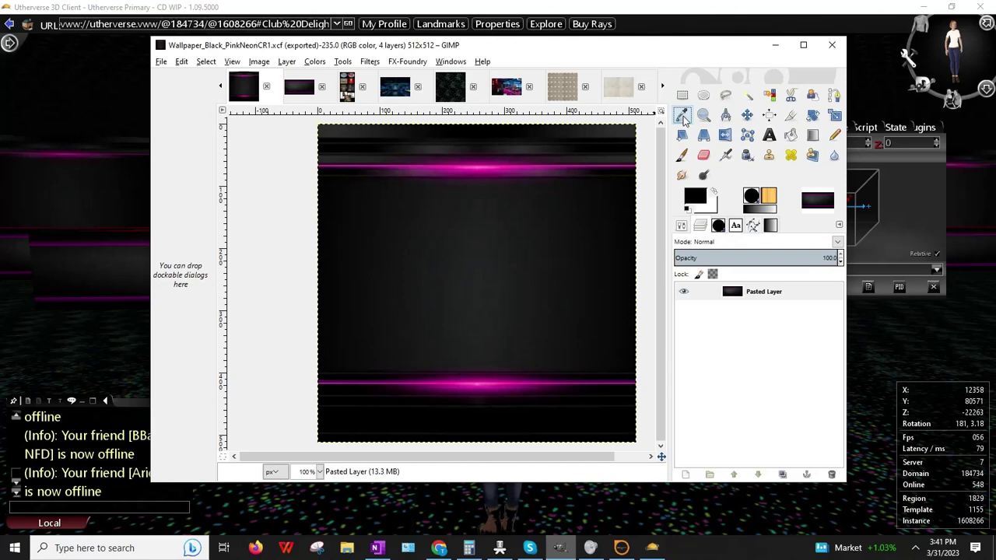
{"action": "left_click", "coordinate": [469, 157]}
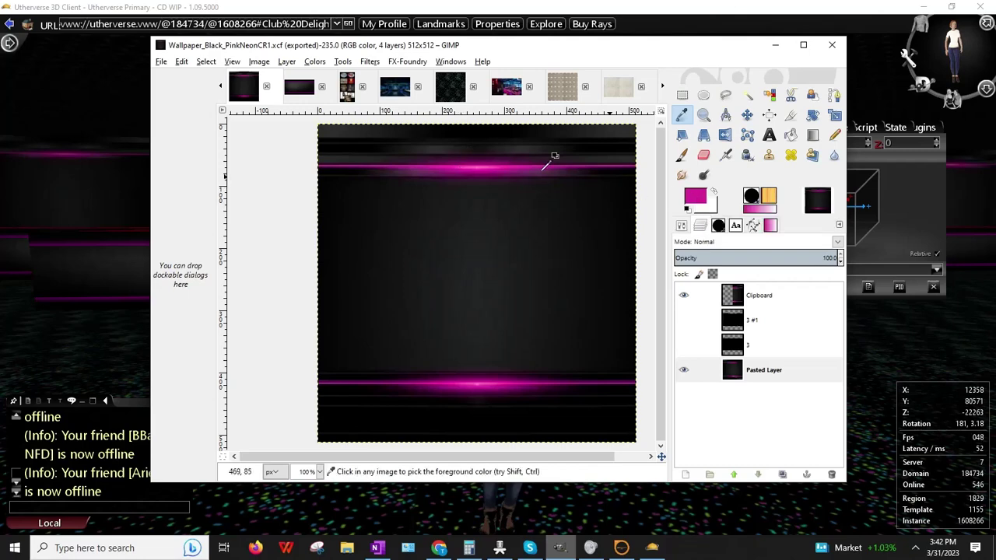
{"action": "left_click", "coordinate": [704, 199]}
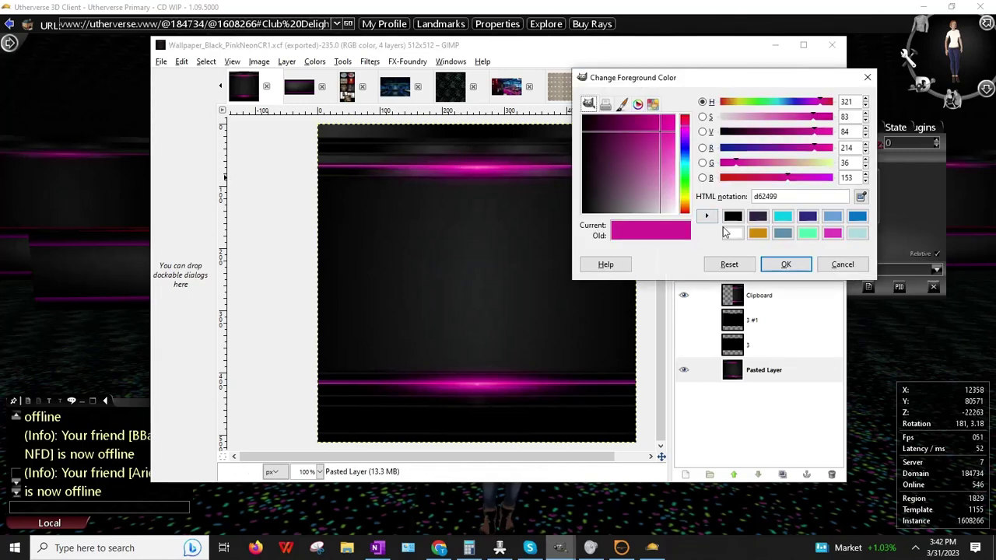
{"action": "left_click", "coordinate": [784, 265]}
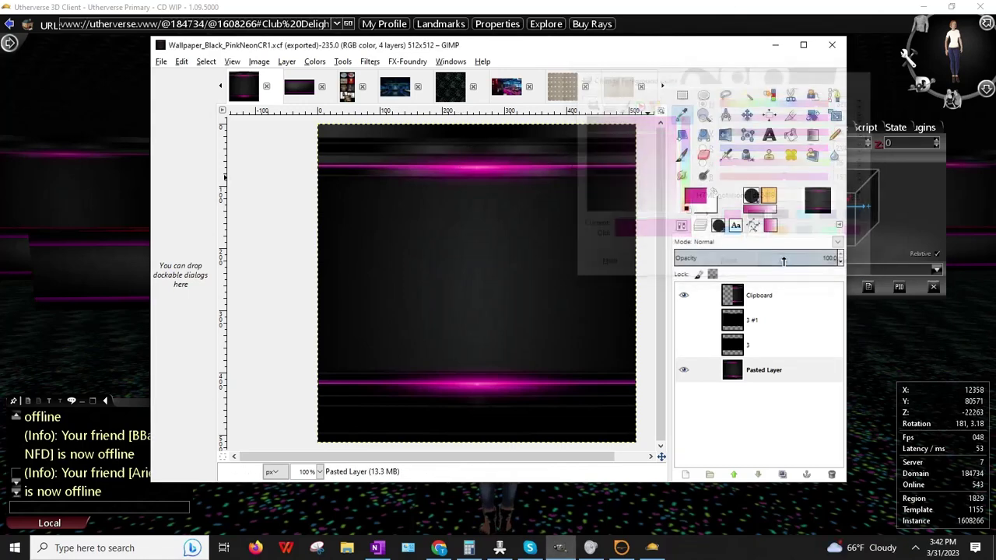
- Add a transparent 512 x 256 px layer named 1 to the untitled texture with the purple lines
{"action": "left_click", "coordinate": [298, 86]}
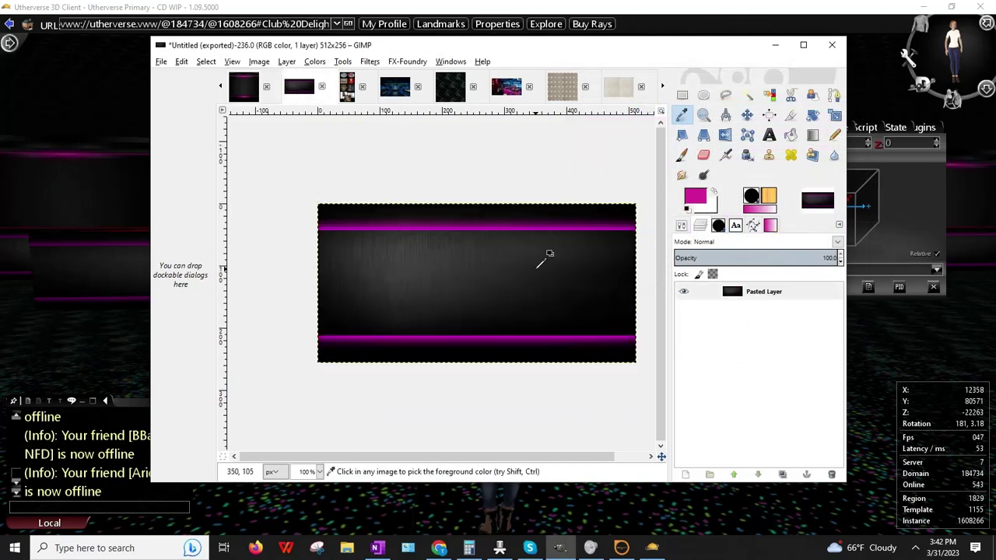
{"action": "left_click", "coordinate": [743, 293]}
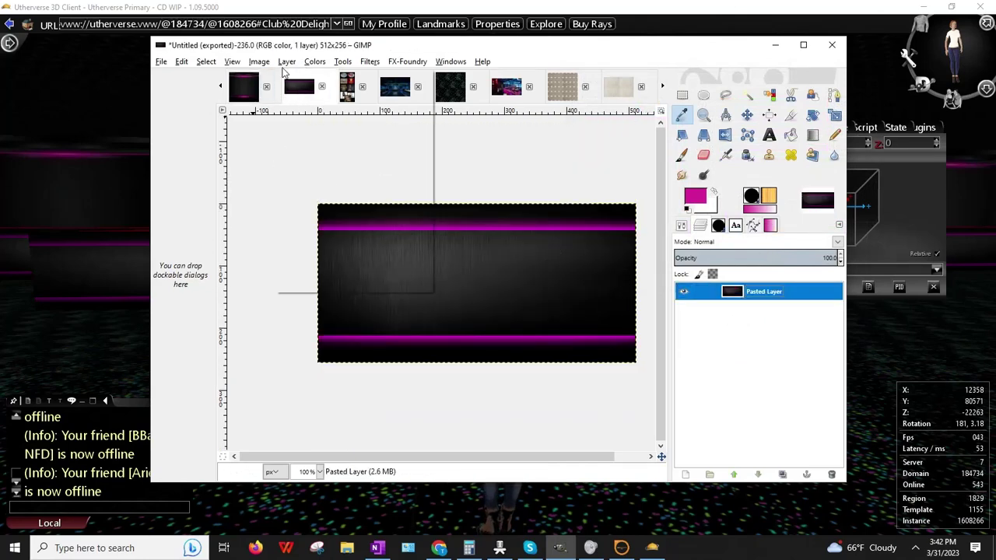
{"action": "left_click", "coordinate": [287, 63]}
{"action": "left_click", "coordinate": [309, 76]}
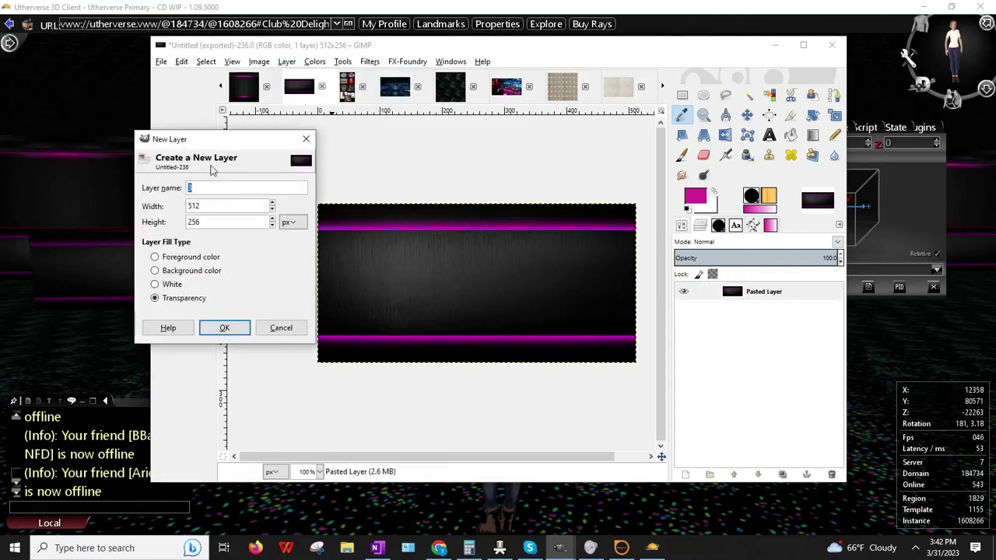
{"action": "key", "text": "Return"}
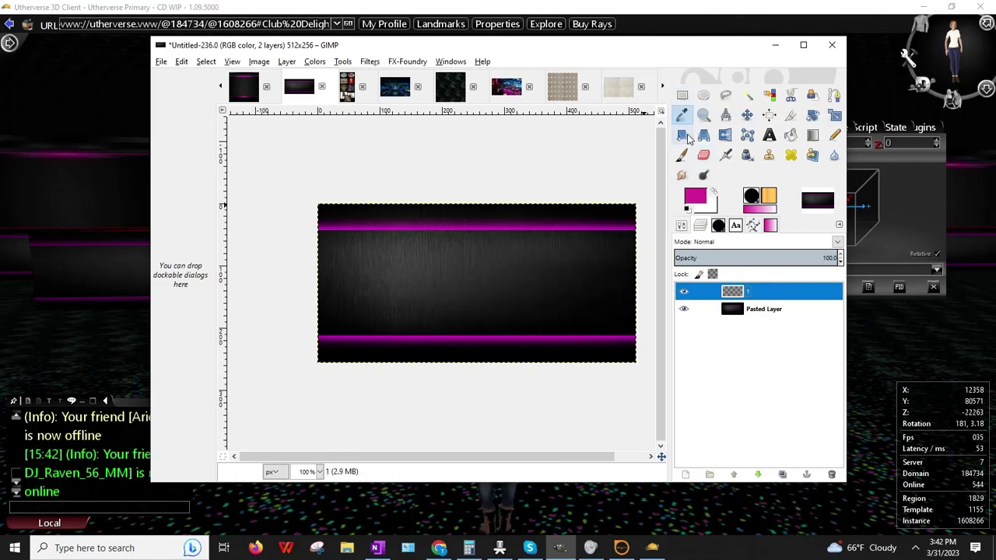
- Fill a full-height rectangle about 235 px wide on layer 1 with the pink foreground color, then clear the selection
{"action": "left_click", "coordinate": [681, 94]}
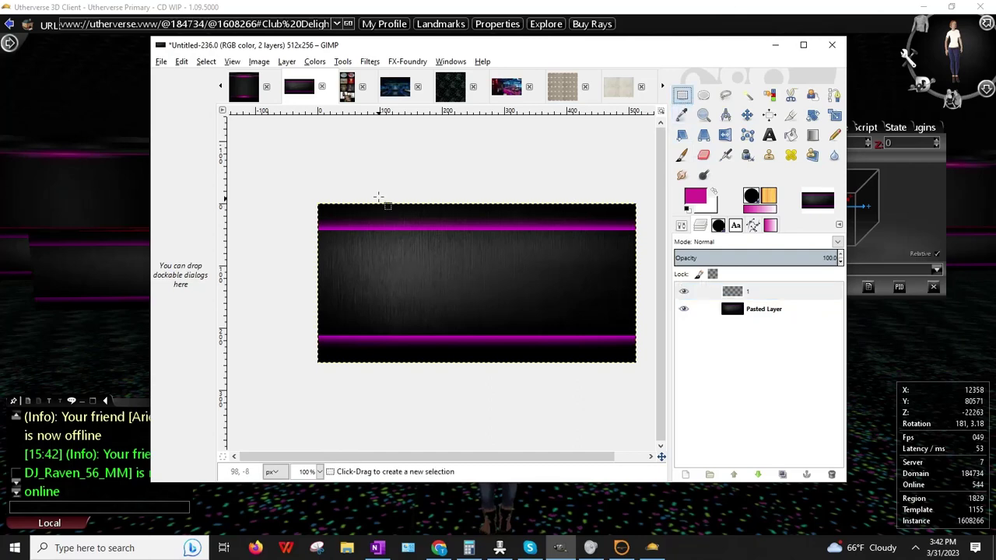
{"action": "left_click_drag", "start_coordinate": [378, 195], "coordinate": [524, 446]}
{"action": "left_click", "coordinate": [790, 135]}
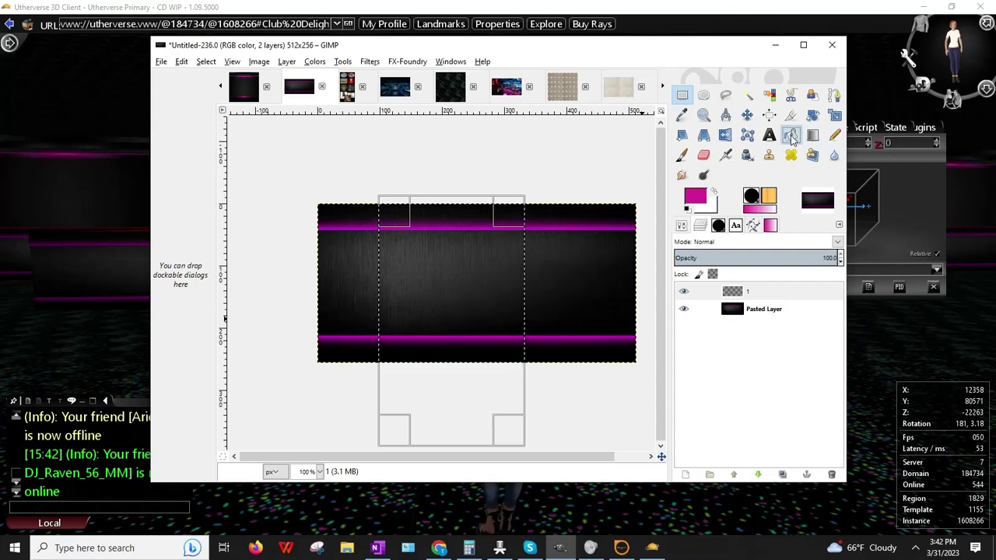
{"action": "left_click", "coordinate": [520, 289]}
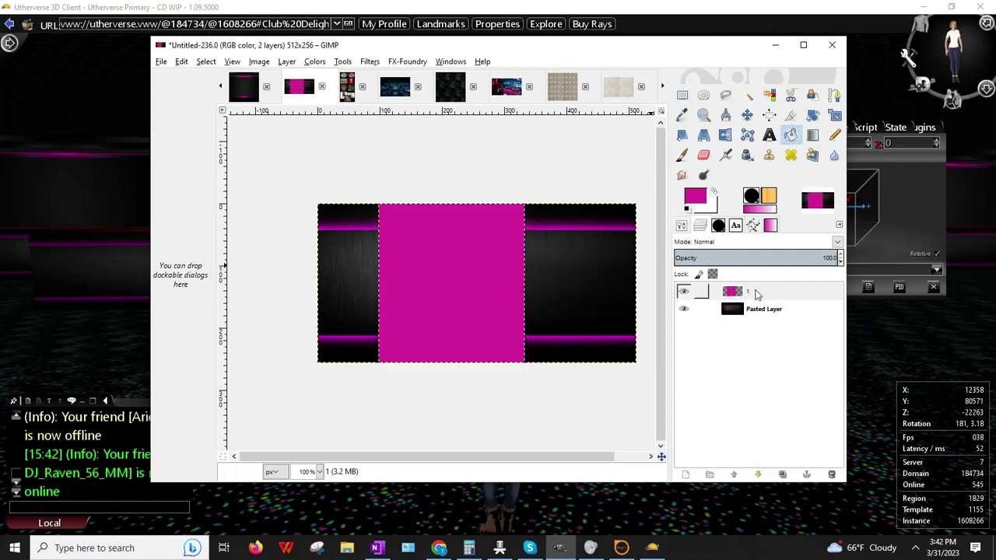
{"action": "left_click", "coordinate": [682, 94]}
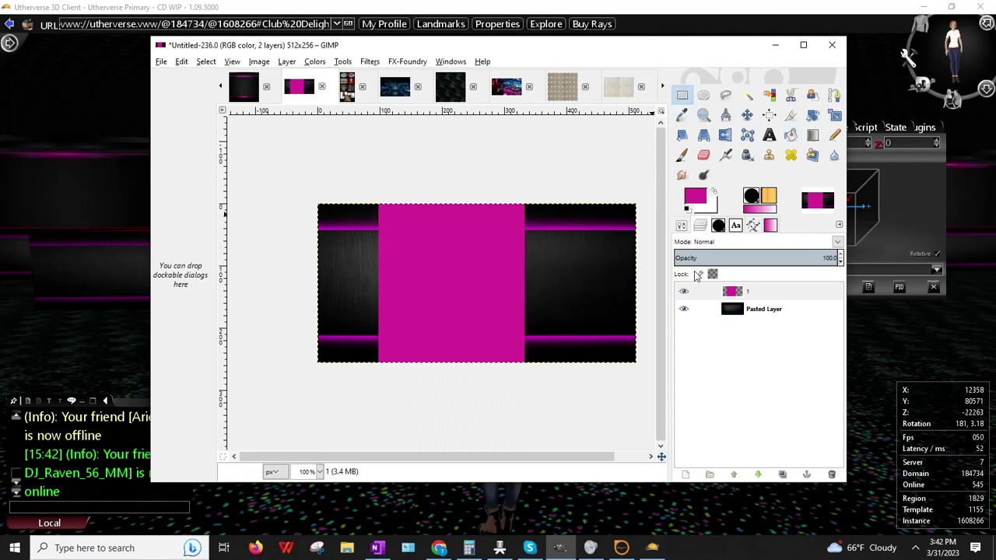
- Toggle layer 1's visibility to compare the pink block with the texture underneath, leaving the layer shown
{"action": "left_click", "coordinate": [682, 292]}
{"action": "left_click", "coordinate": [682, 291]}
{"action": "left_click", "coordinate": [682, 292]}
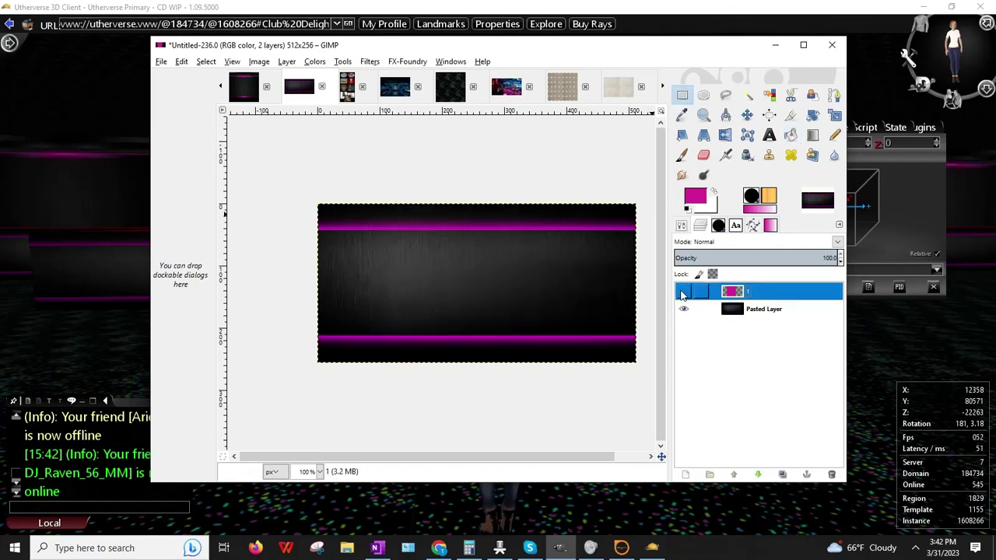
{"action": "left_click", "coordinate": [682, 292]}
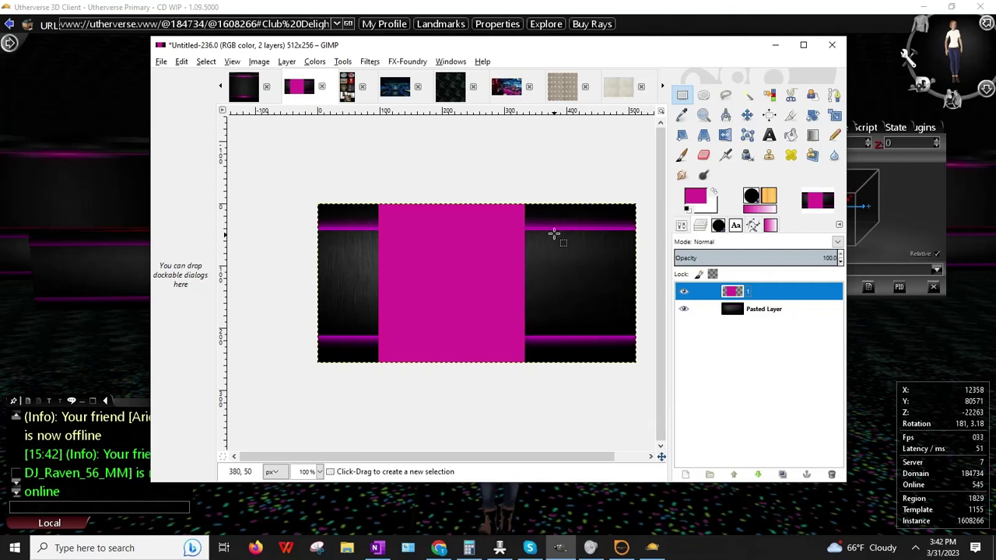
- Zoom the texture to 200% and maximize the GIMP window
{"action": "left_click", "coordinate": [315, 471]}
{"action": "left_click", "coordinate": [307, 401]}
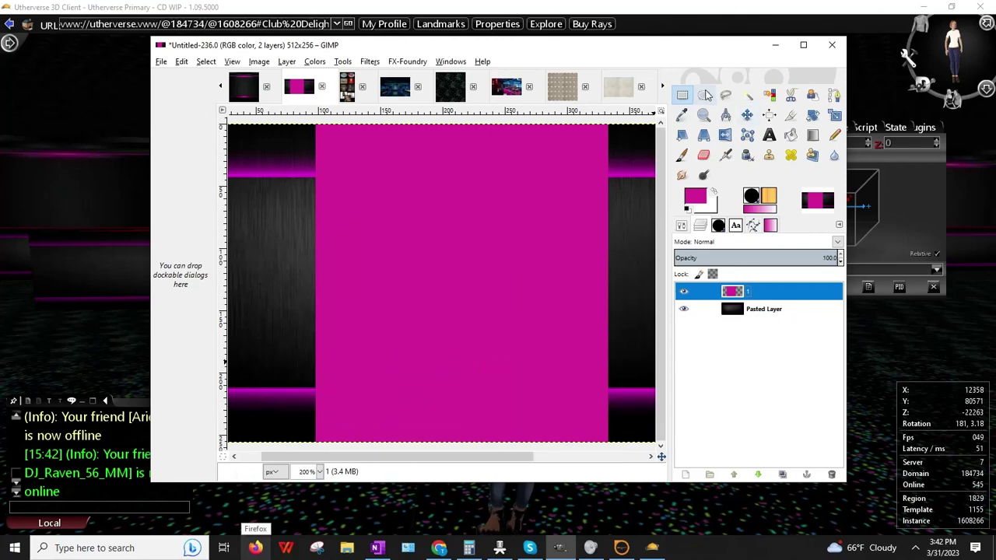
{"action": "left_click", "coordinate": [803, 44]}
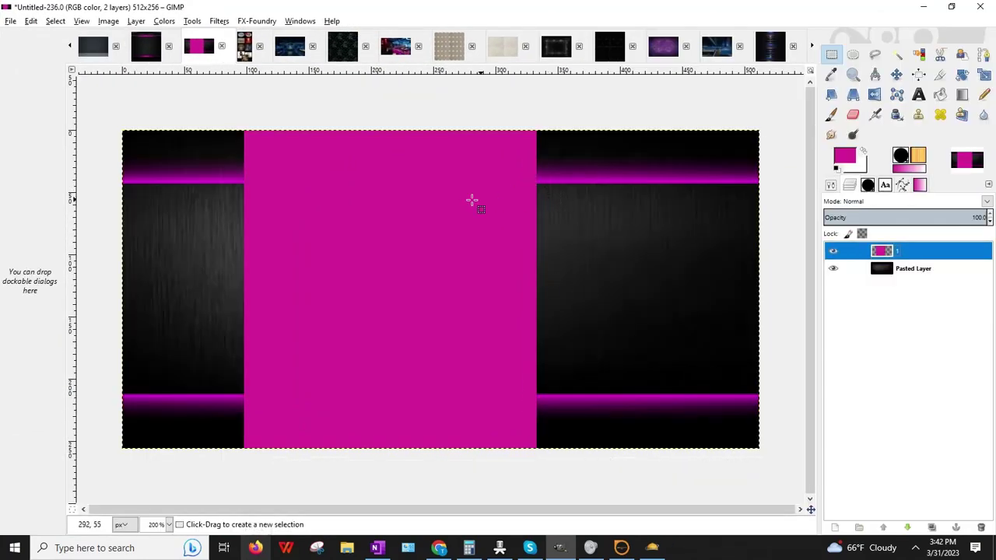
- Duplicate Pasted Layer, hide the original, and make the copy the active layer
{"action": "left_click", "coordinate": [907, 276]}
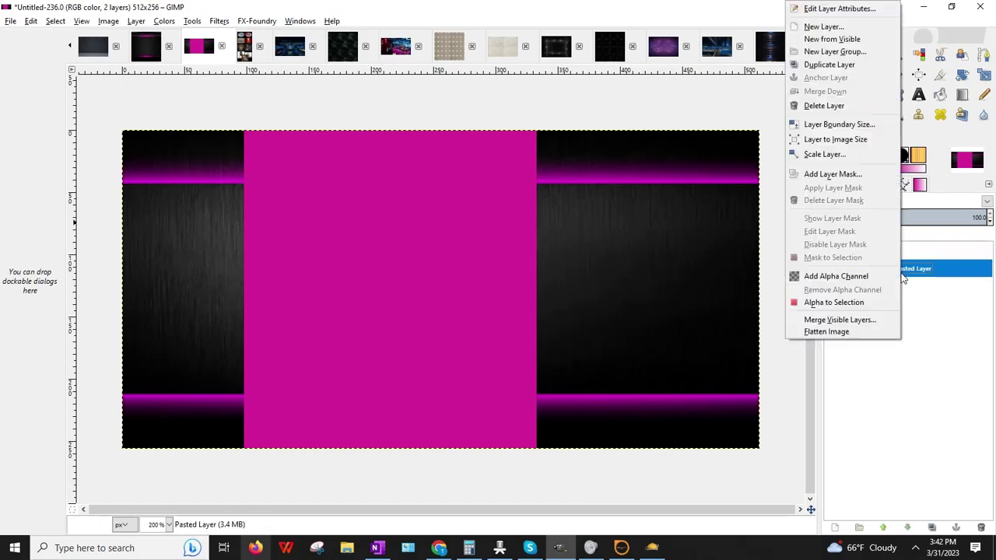
{"action": "right_click", "coordinate": [900, 272]}
{"action": "left_click", "coordinate": [829, 65]}
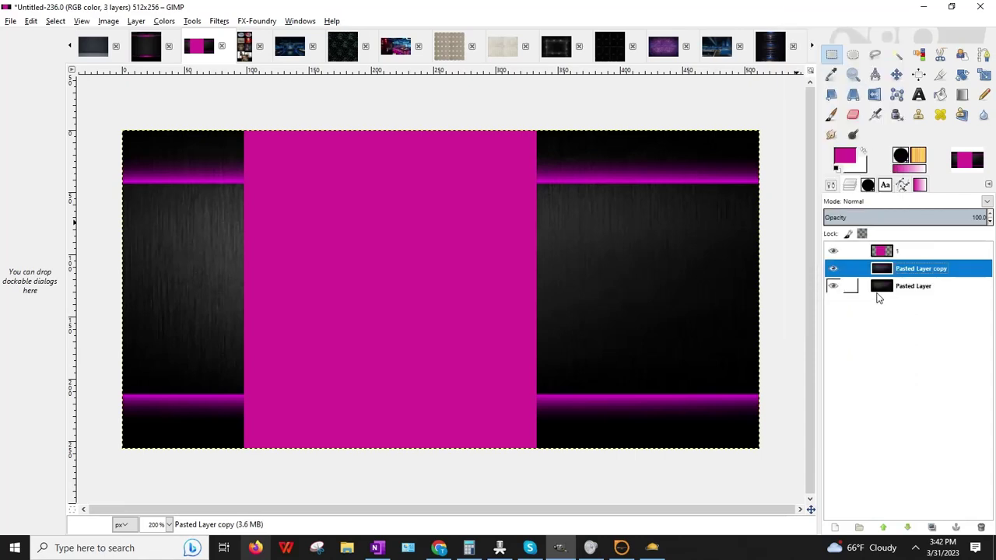
{"action": "left_click", "coordinate": [833, 287]}
{"action": "left_click", "coordinate": [910, 287]}
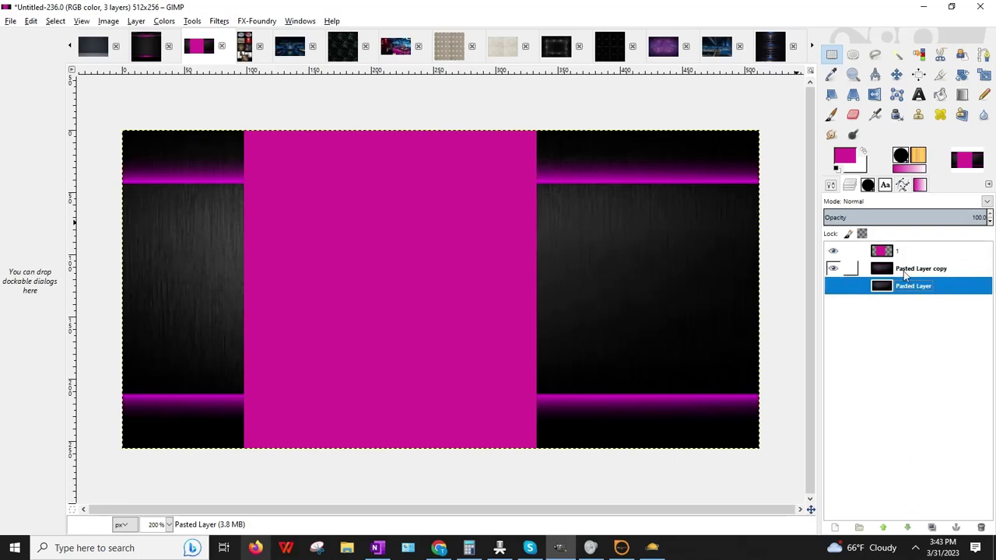
{"action": "left_click", "coordinate": [902, 268]}
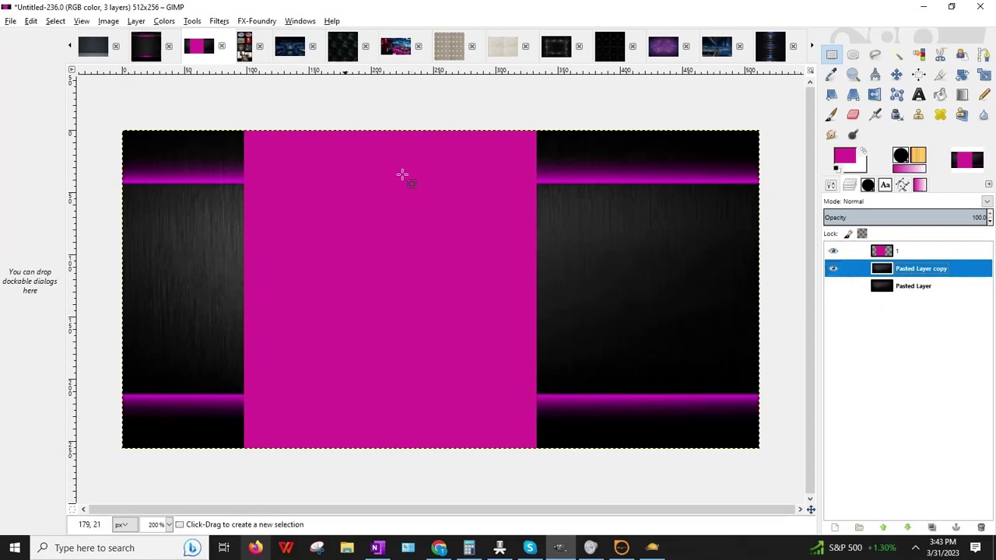
{"action": "left_click", "coordinate": [164, 21]}
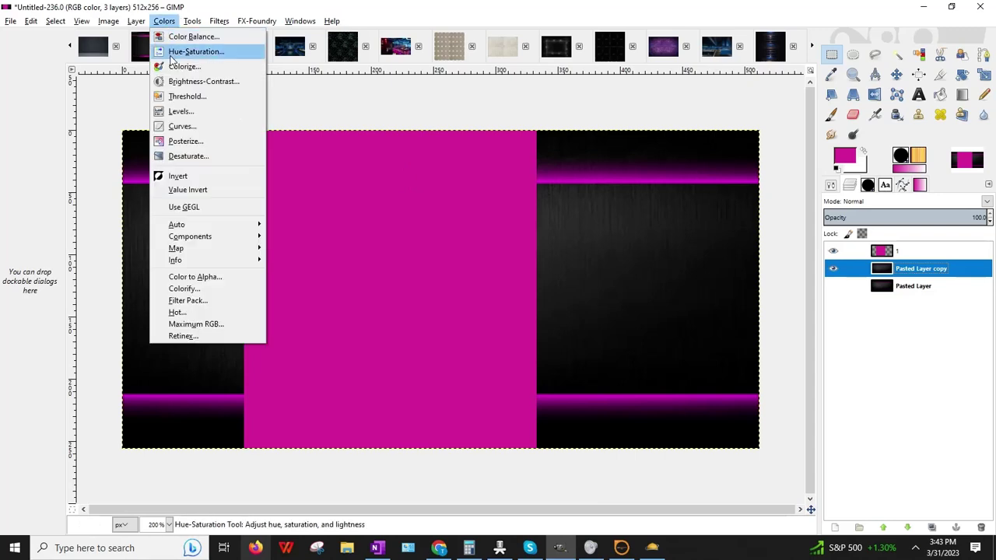
{"action": "left_click", "coordinate": [173, 50]}
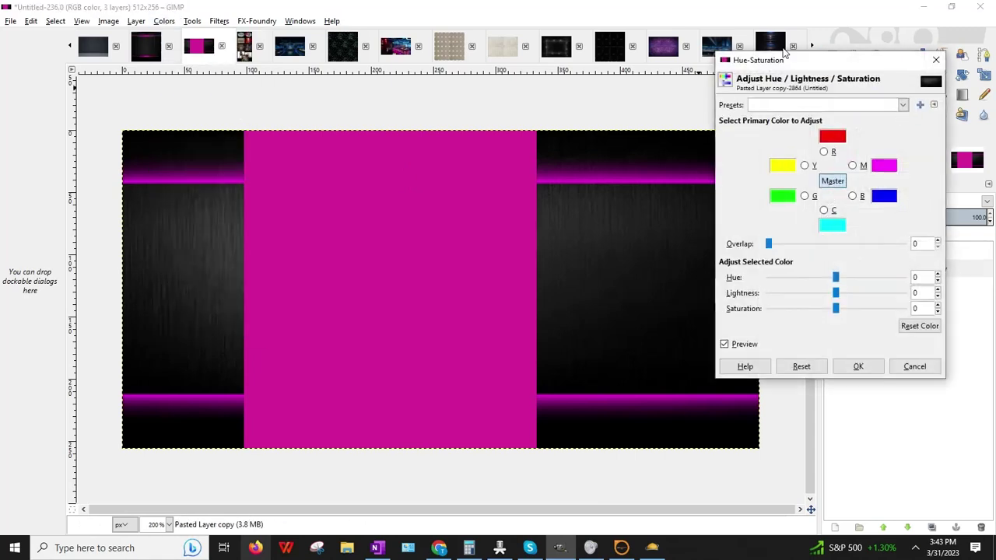
{"action": "left_click", "coordinate": [935, 60]}
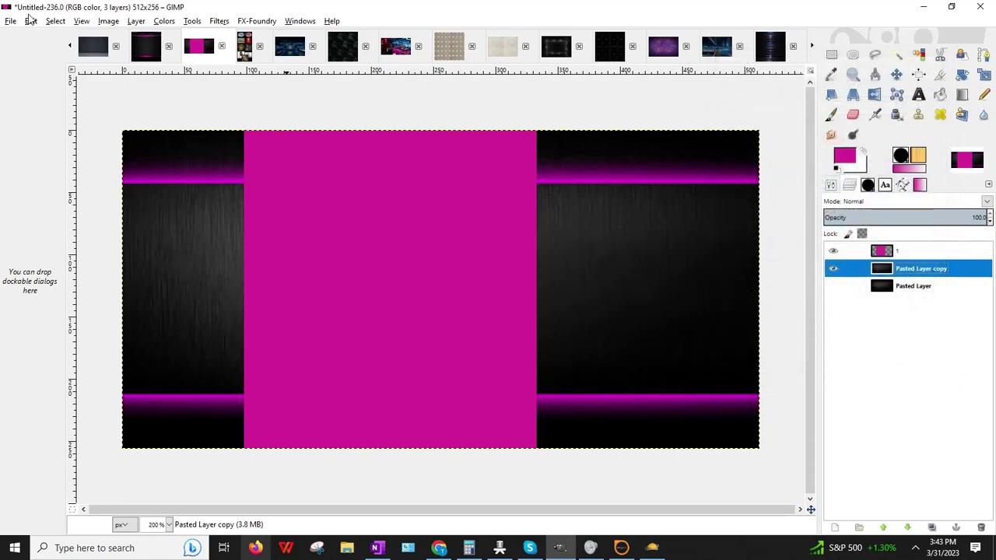
- Try shifting the hue of Pasted Layer copy slightly to the negative with Hue-Saturation, then cancel the adjustment
{"action": "left_click", "coordinate": [165, 21]}
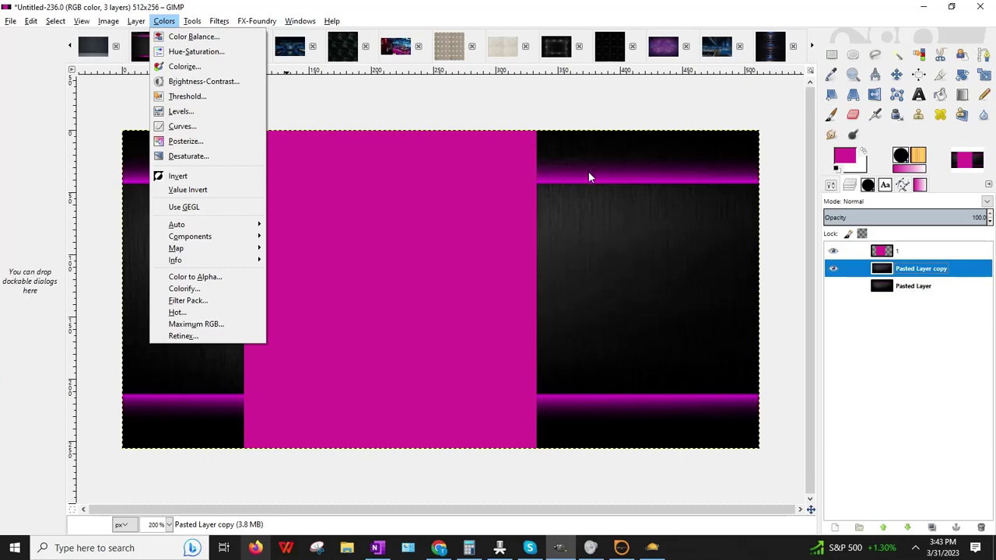
{"action": "left_click", "coordinate": [187, 53]}
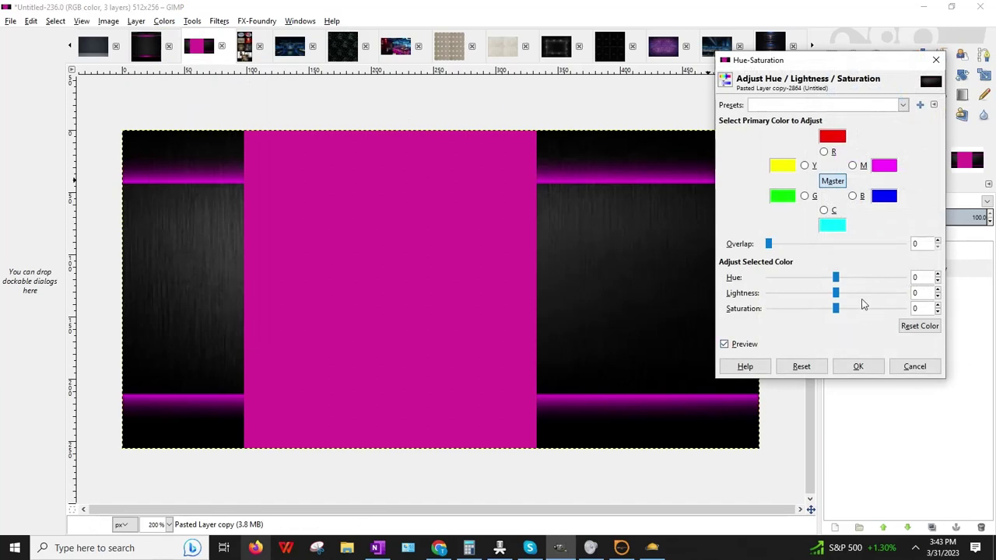
{"action": "mouse_move", "coordinate": [835, 276]}
{"action": "left_mouse_down"}
{"action": "mouse_move", "coordinate": [878, 276]}
{"action": "mouse_move", "coordinate": [822, 277]}
{"action": "left_mouse_up"}
{"action": "left_click", "coordinate": [914, 366]}
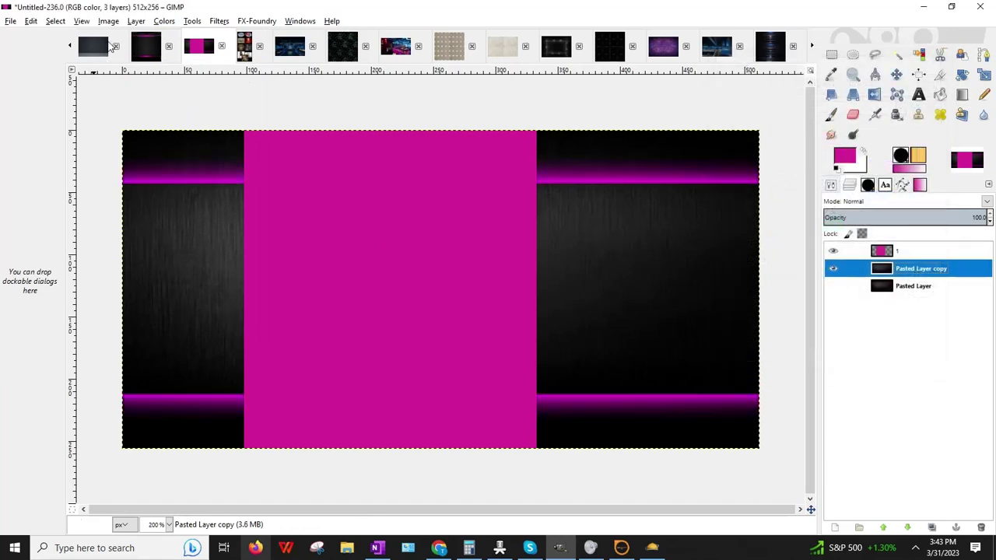
{"action": "left_click", "coordinate": [164, 23]}
{"action": "left_click", "coordinate": [187, 65]}
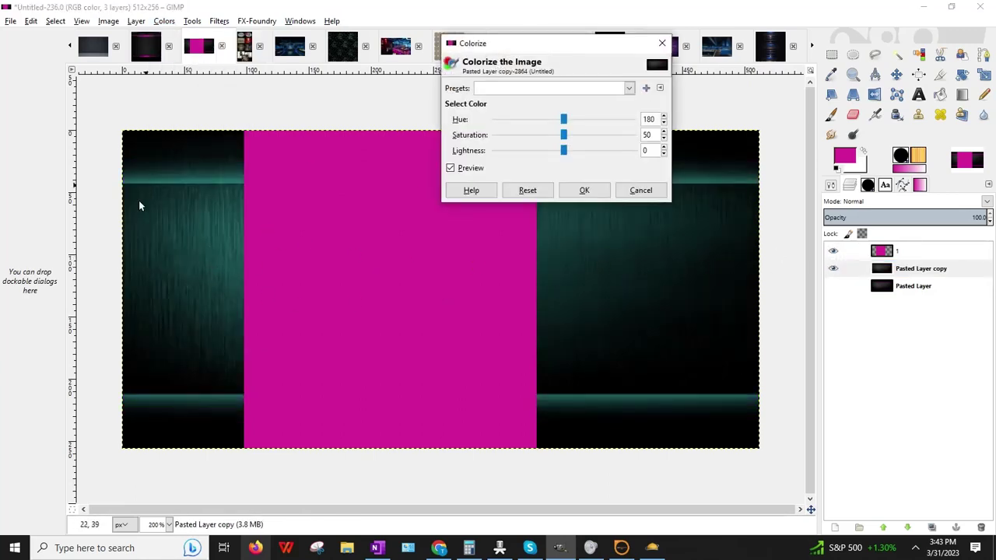
{"action": "left_click", "coordinate": [640, 190]}
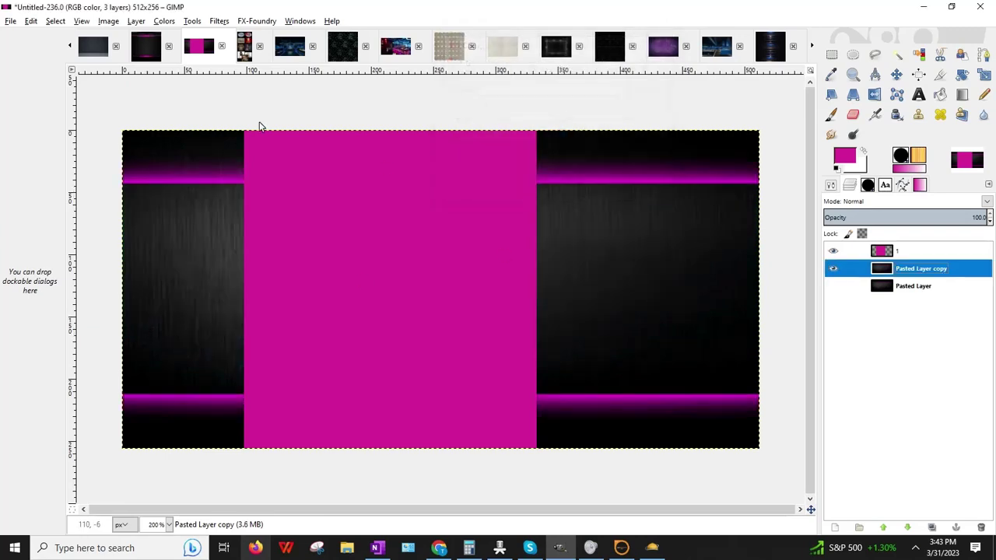
- Try a slight positive hue shift on Pasted Layer copy with Hue-Saturation, comparing its neon line with the pink block at 800%, then cancel
{"action": "left_click", "coordinate": [164, 21]}
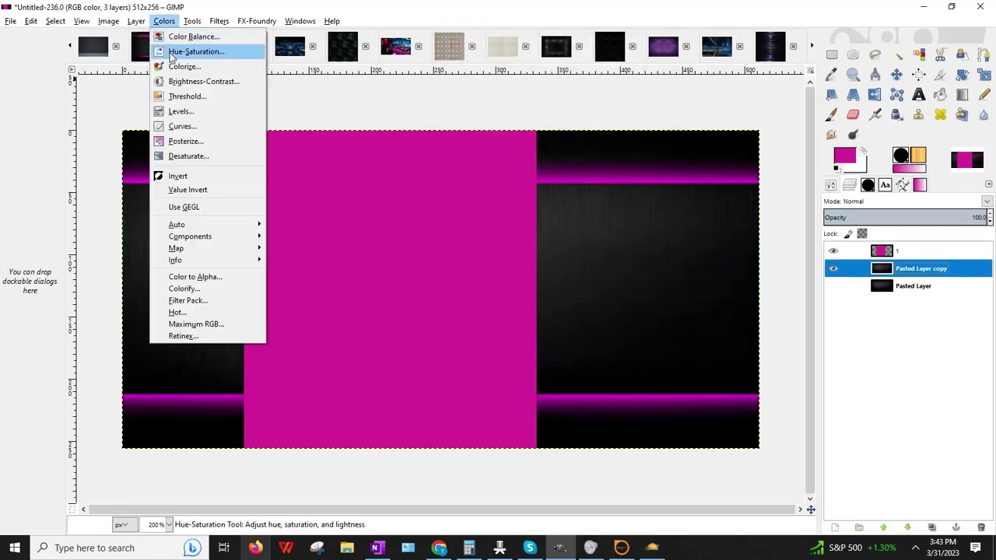
{"action": "left_click", "coordinate": [191, 49]}
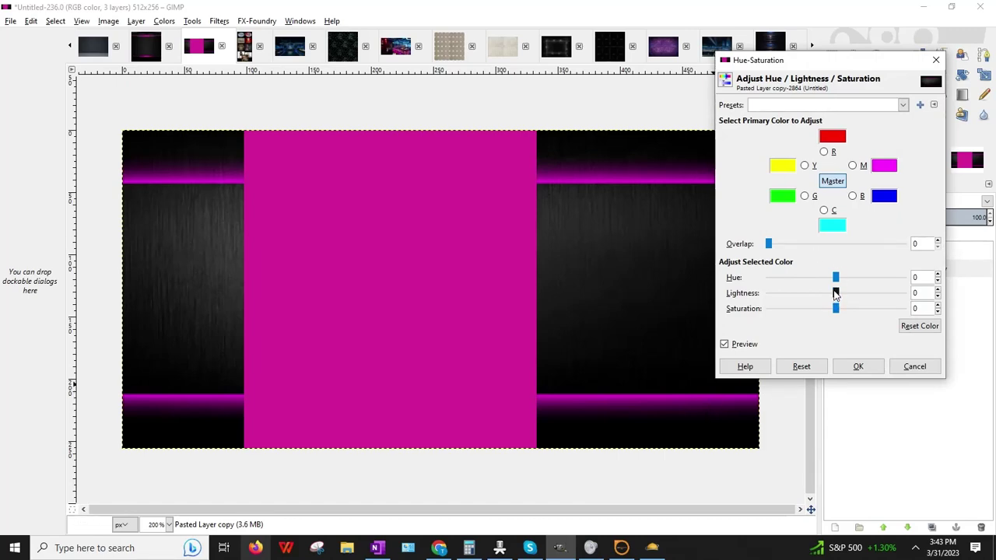
{"action": "left_click_drag", "start_coordinate": [836, 278], "coordinate": [841, 278]}
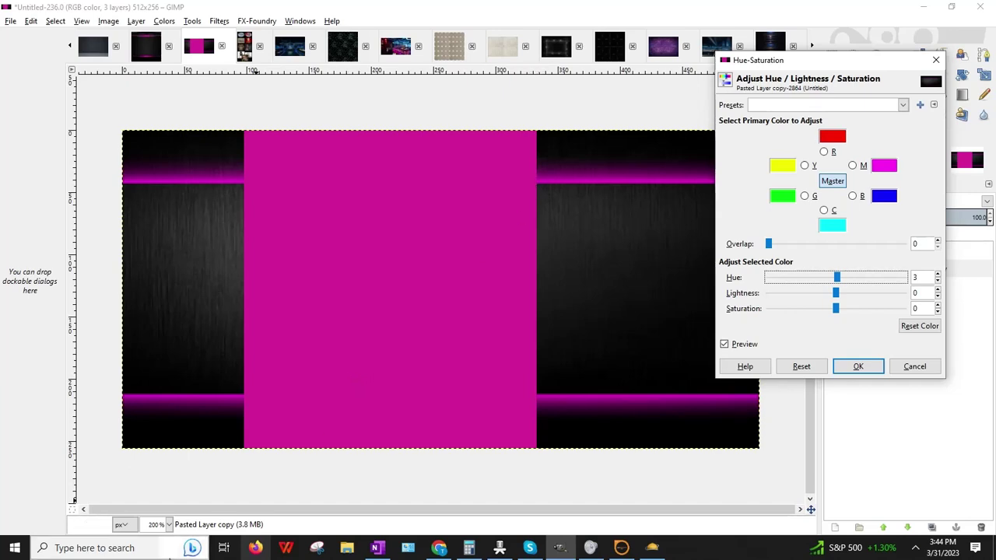
{"action": "left_click", "coordinate": [169, 525]}
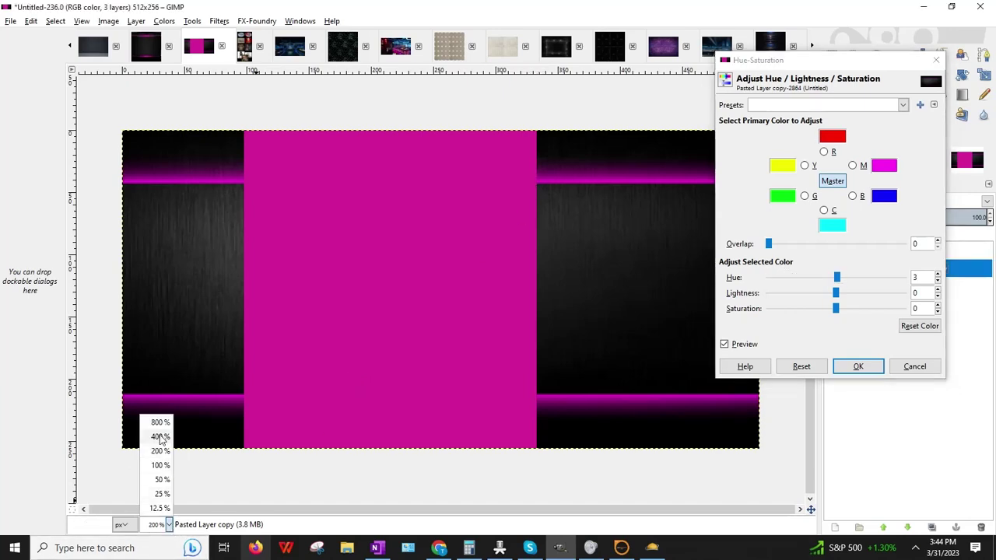
{"action": "left_click", "coordinate": [155, 433]}
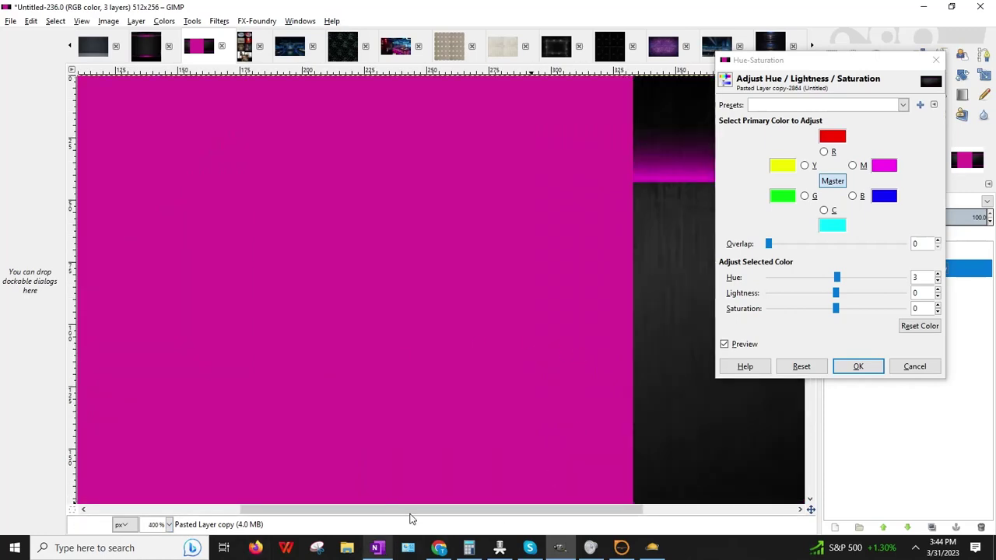
{"action": "left_click_drag", "start_coordinate": [436, 511], "coordinate": [564, 490]}
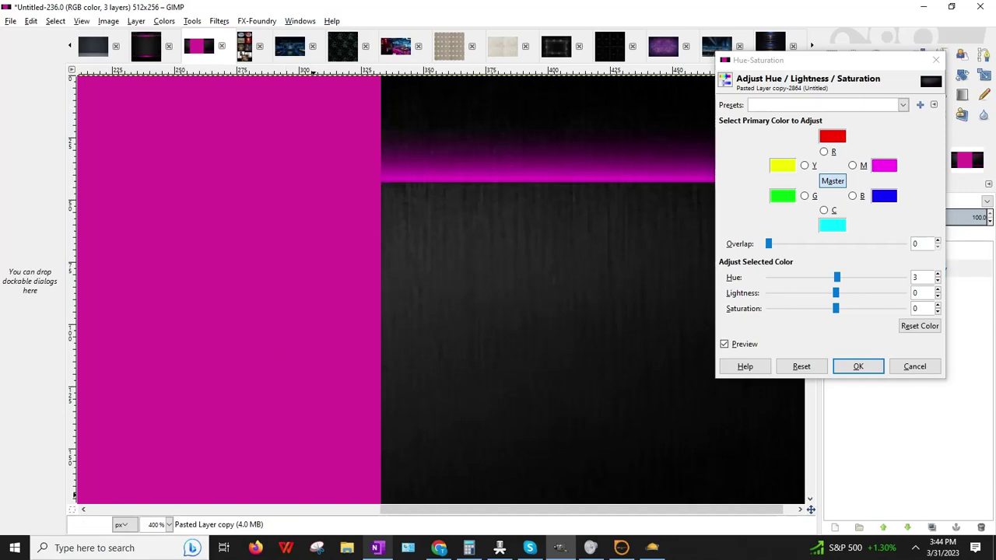
{"action": "left_click", "coordinate": [169, 524]}
{"action": "left_click", "coordinate": [160, 429]}
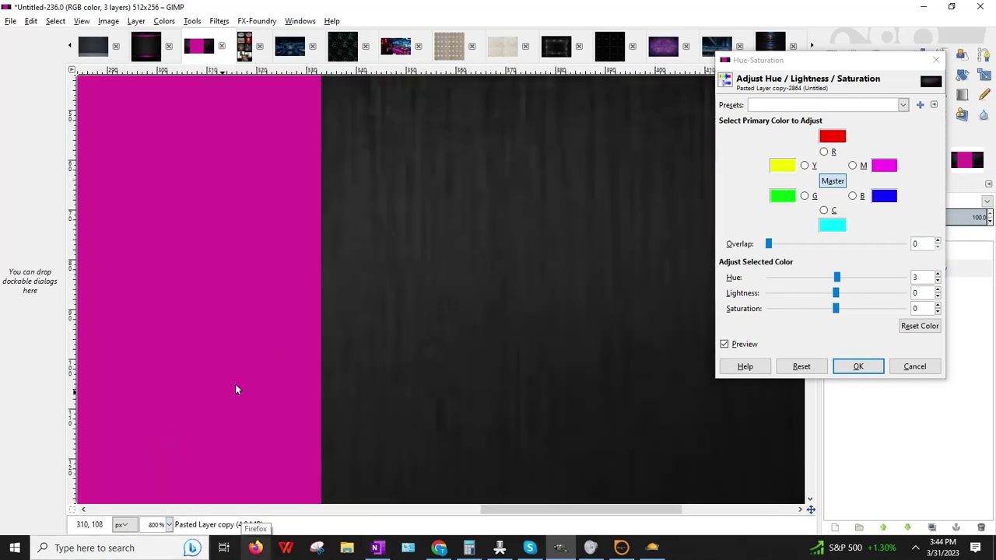
{"action": "scroll", "coordinate": [438, 292], "scroll_direction": "up", "scroll_amount": 5}
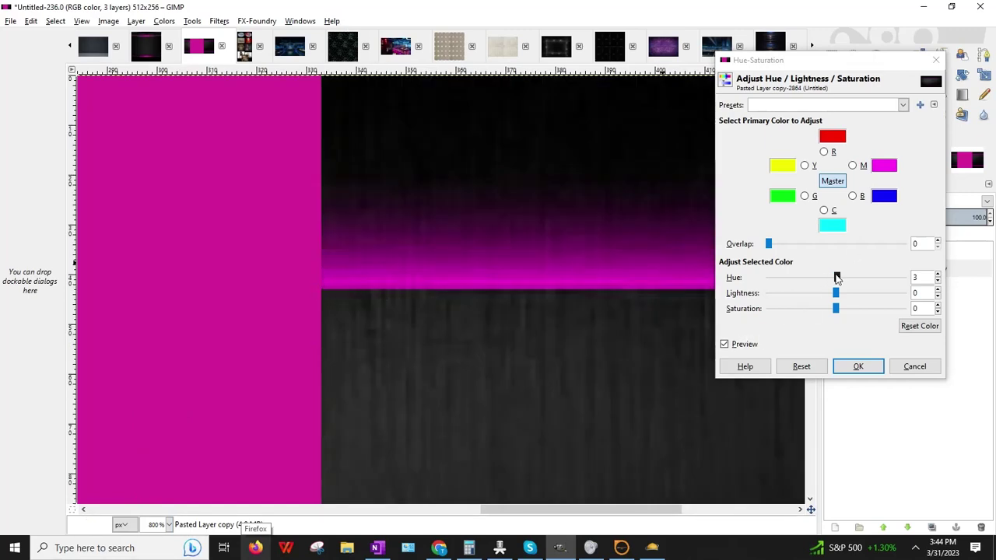
{"action": "mouse_move", "coordinate": [837, 278]}
{"action": "left_mouse_down"}
{"action": "mouse_move", "coordinate": [870, 281]}
{"action": "mouse_move", "coordinate": [839, 281]}
{"action": "left_mouse_up"}
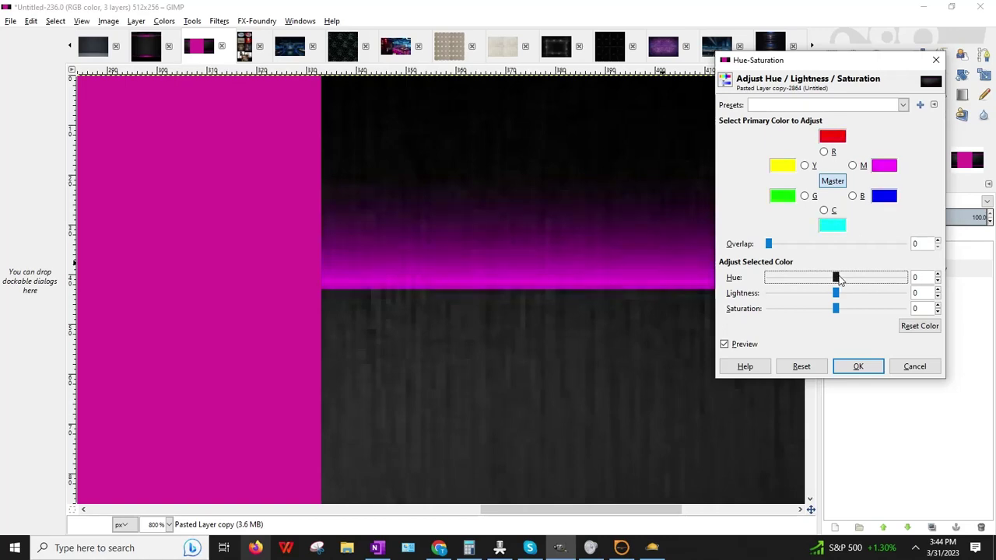
{"action": "left_click", "coordinate": [917, 372]}
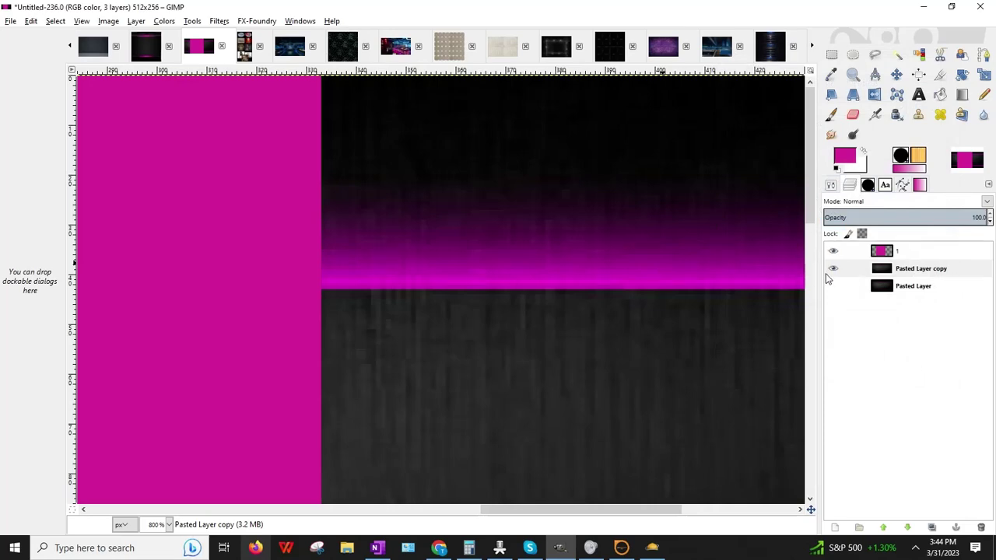
- Check Pasted Layer copy by toggling its visibility, then shift its hue by 12 with Hue-Saturation
{"action": "left_click", "coordinate": [833, 269]}
{"action": "left_click", "coordinate": [833, 269]}
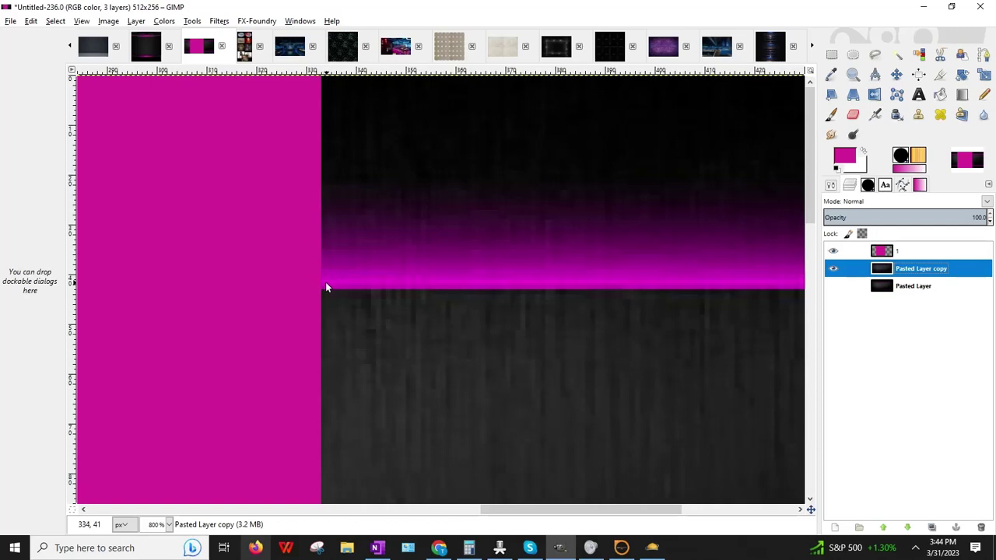
{"action": "left_click", "coordinate": [164, 21]}
{"action": "left_click", "coordinate": [191, 49]}
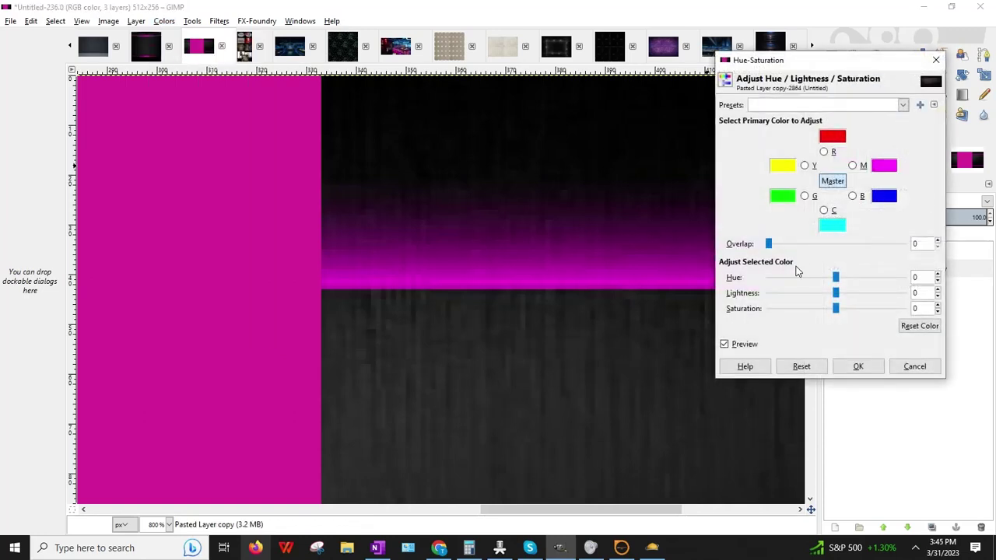
{"action": "left_click", "coordinate": [837, 279]}
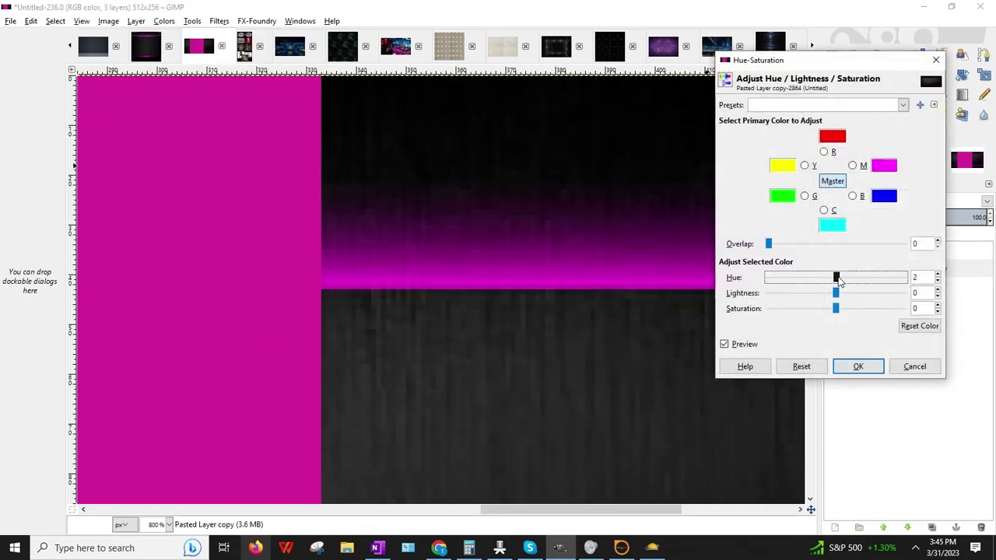
{"action": "left_click_drag", "start_coordinate": [839, 280], "coordinate": [844, 280]}
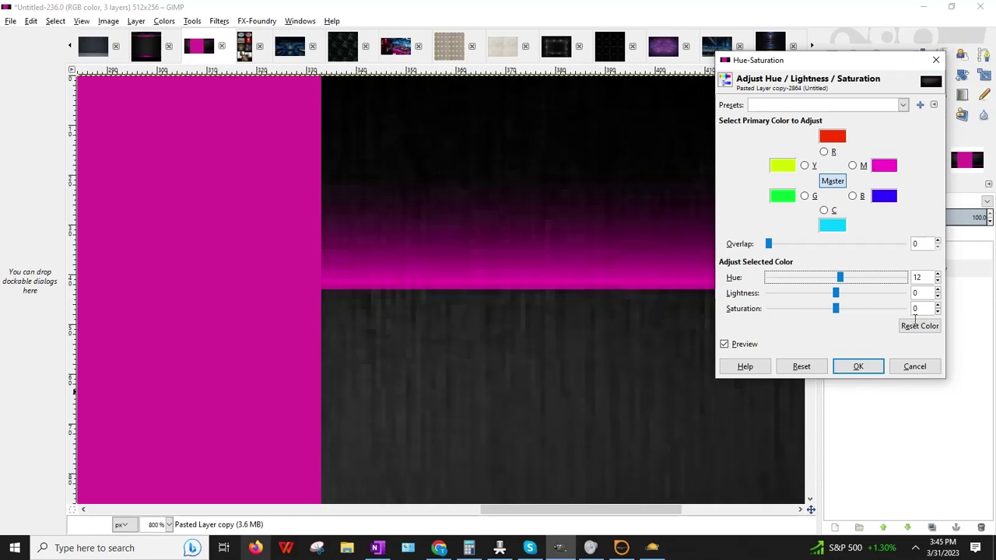
{"action": "left_click", "coordinate": [858, 366]}
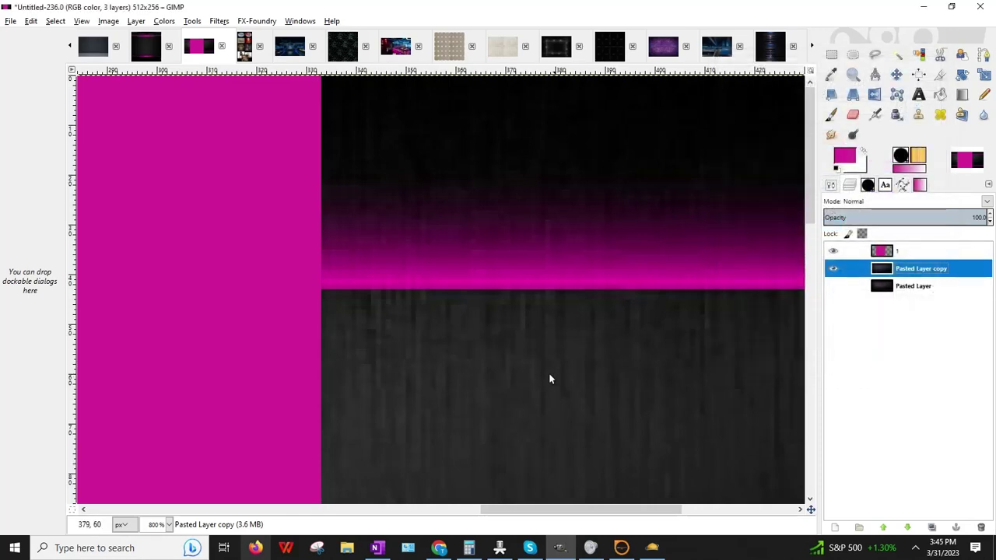
- Return the view to 100% and hide layer 1 with the pink block
{"action": "left_click", "coordinate": [168, 524]}
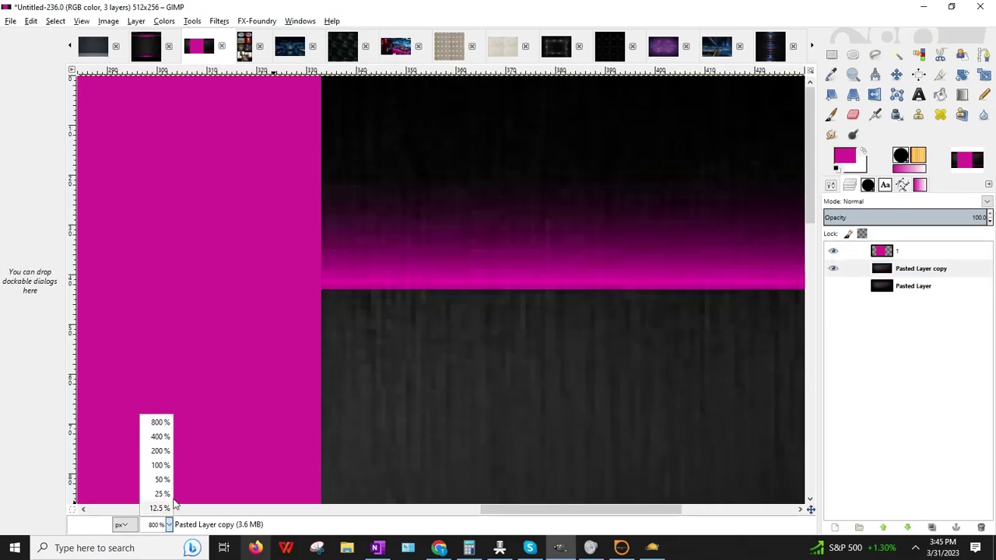
{"action": "left_click", "coordinate": [159, 467]}
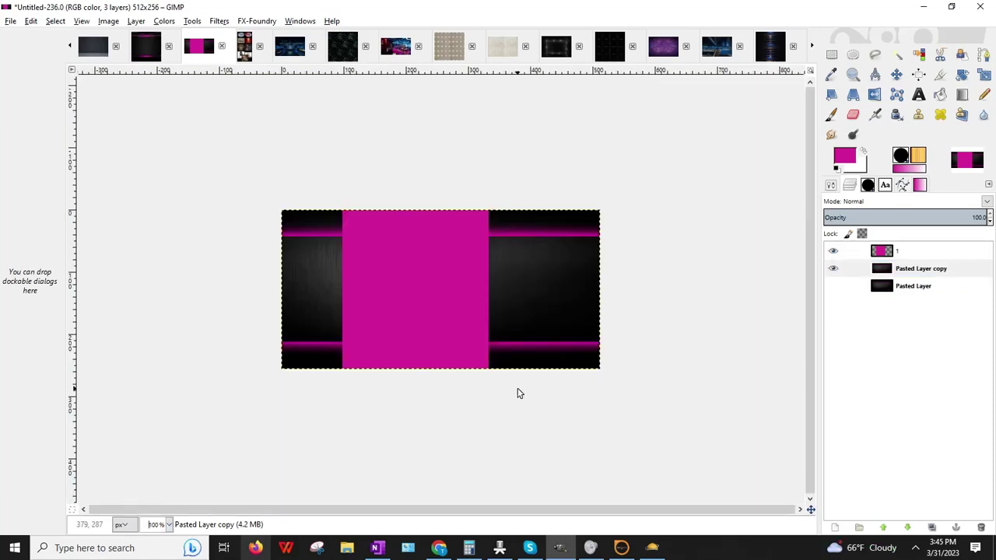
{"action": "left_click", "coordinate": [832, 251]}
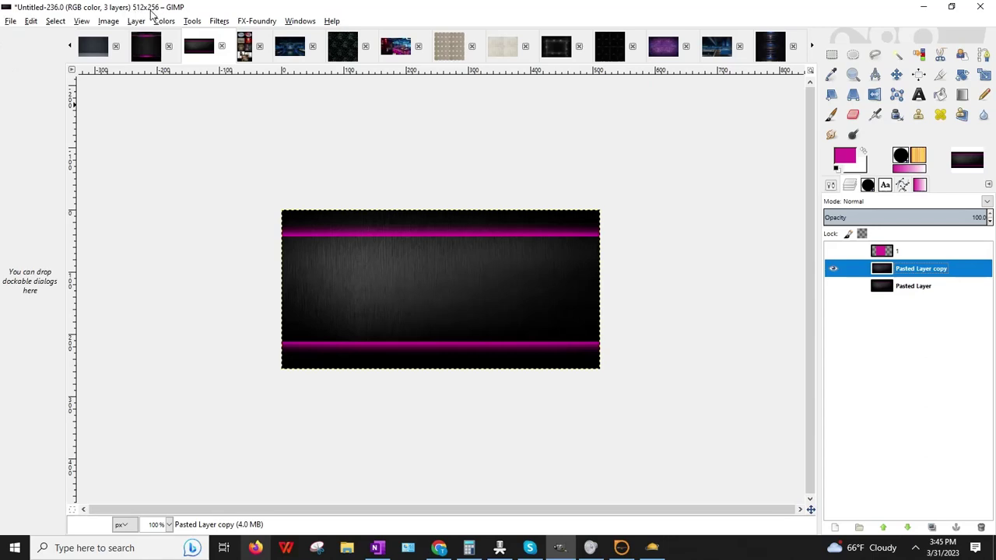
- Export the recolored texture as Wallpaper_Black_PinkNeon1CR_Pinked.jpg in the BaDDecoClubDelight folder, accepting the JPEG export settings
{"action": "left_click", "coordinate": [8, 23]}
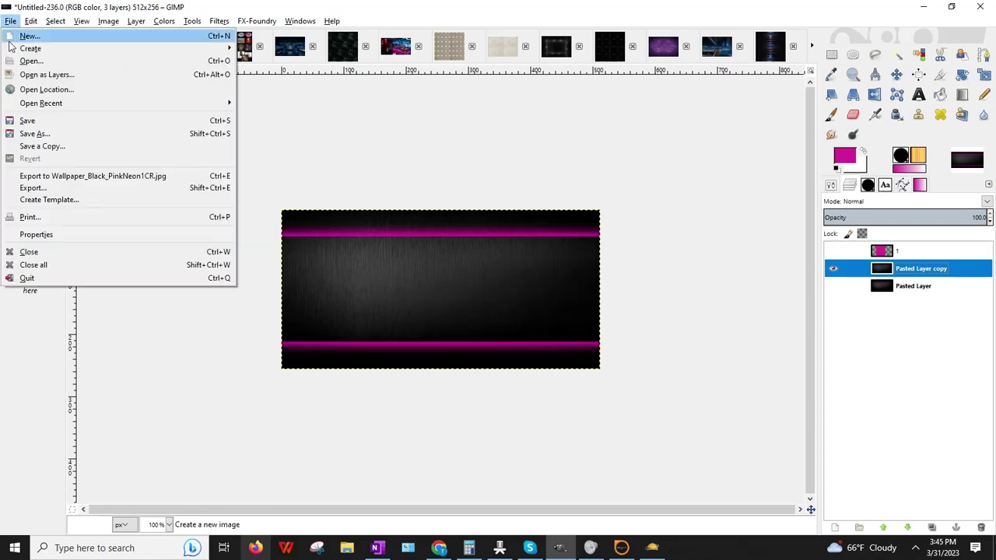
{"action": "left_click", "coordinate": [52, 191]}
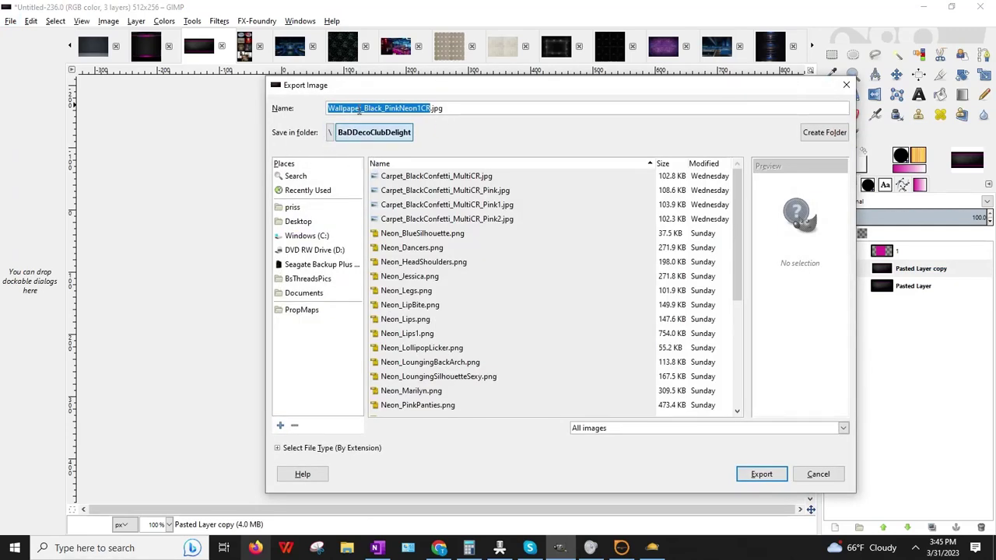
{"action": "left_click", "coordinate": [430, 108]}
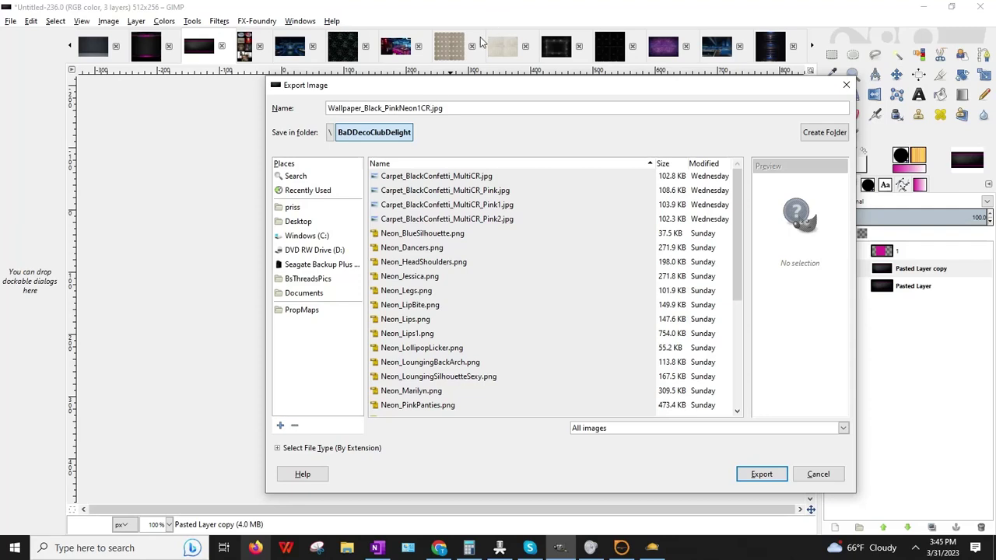
{"action": "type", "text": "_Pinked"}
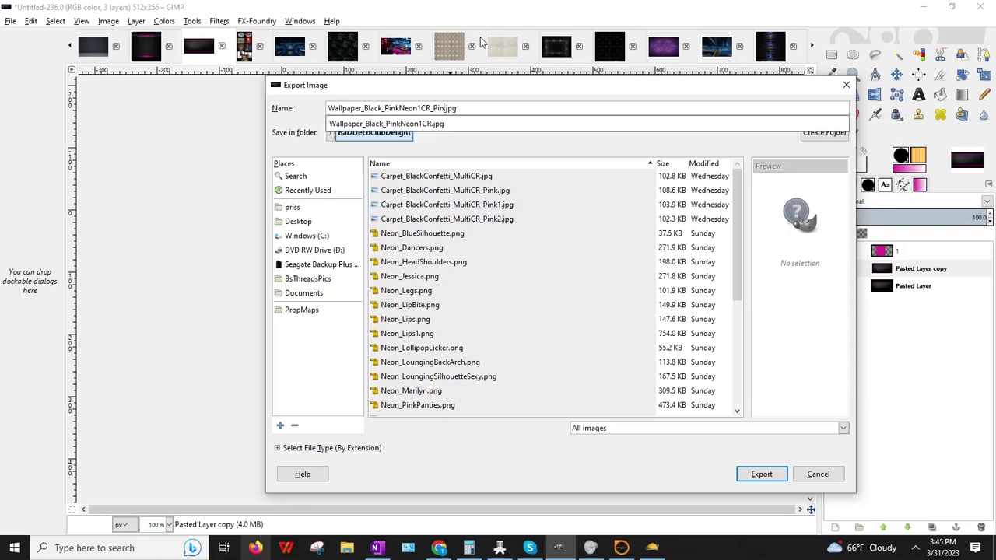
{"action": "key", "text": "Return"}
{"action": "key", "text": "Return"}
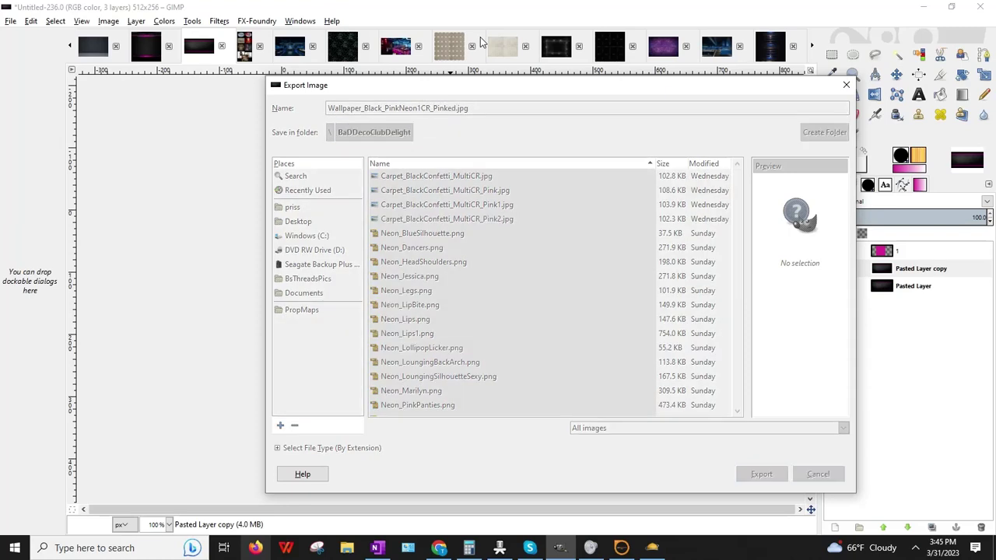
{"action": "key", "text": "Return"}
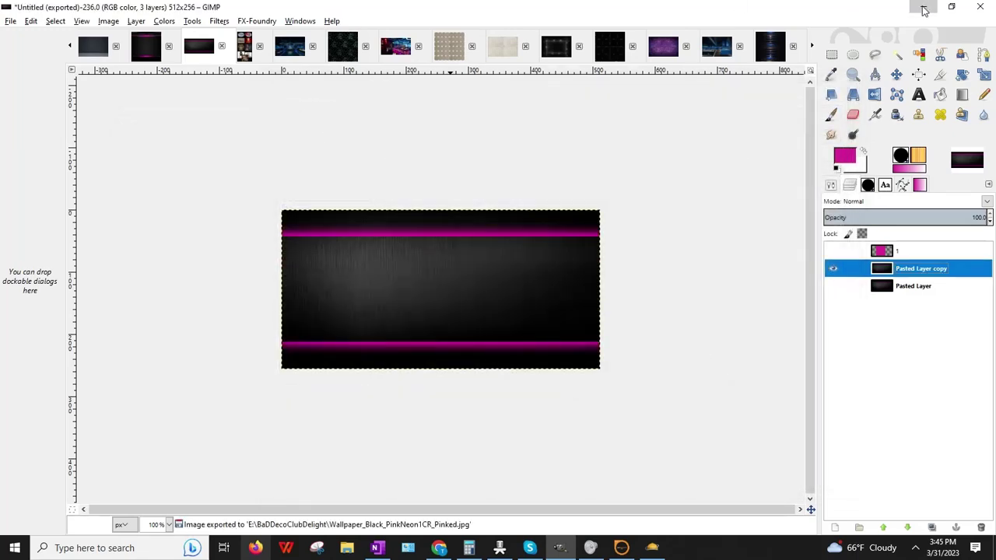
- Switch to the one.com file manager in Chrome, reload it, and open the BaDDecoClubDelight folder
{"action": "left_click", "coordinate": [923, 6]}
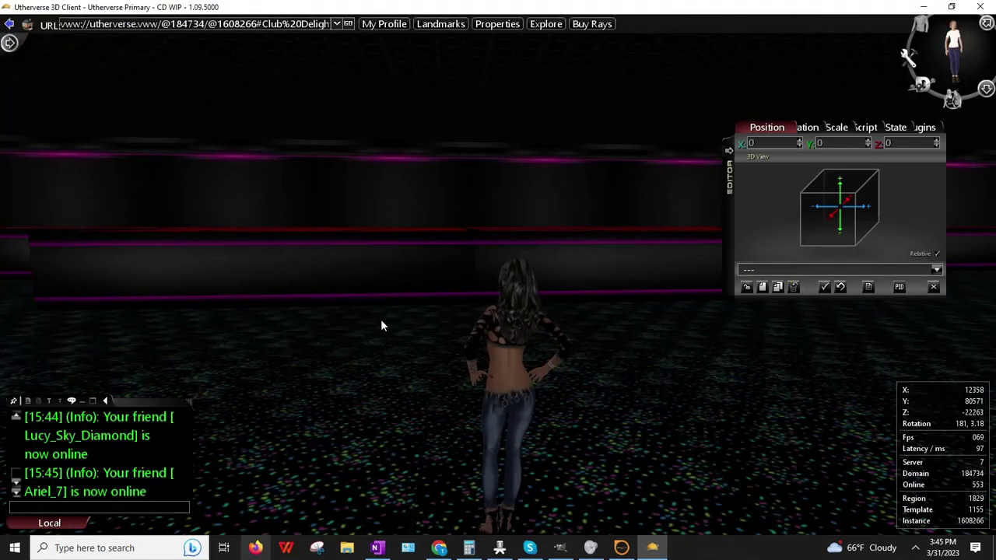
{"action": "left_click", "coordinate": [434, 541]}
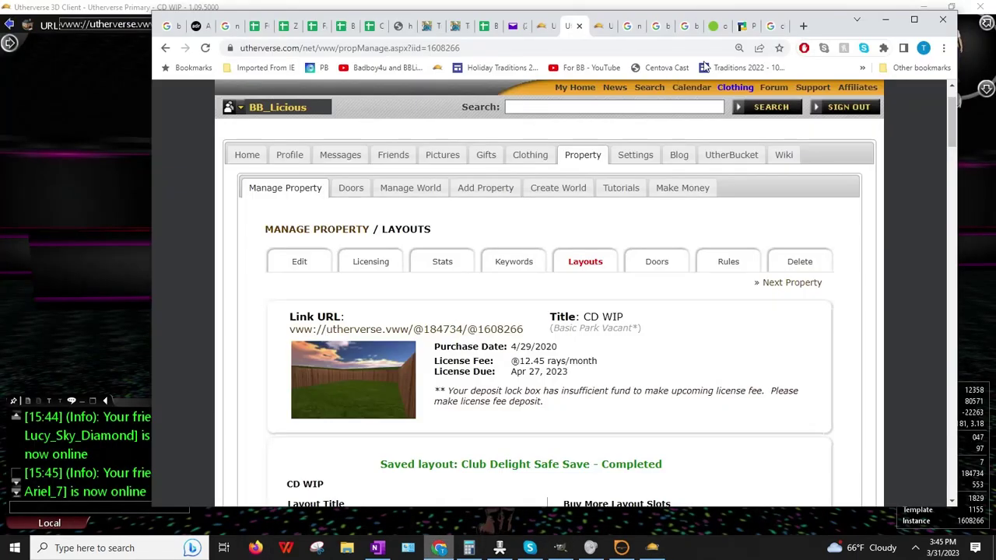
{"action": "left_click", "coordinate": [711, 25]}
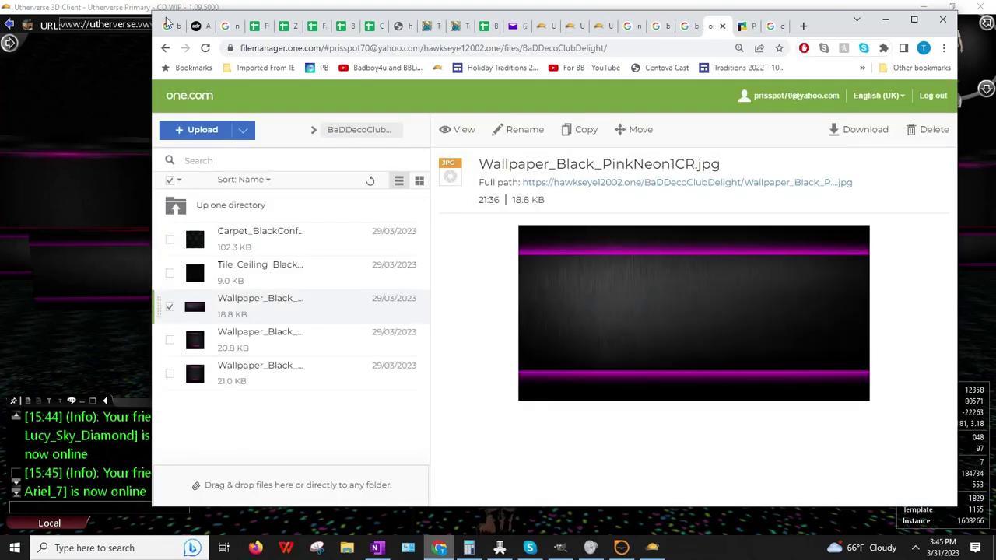
{"action": "left_click", "coordinate": [205, 49]}
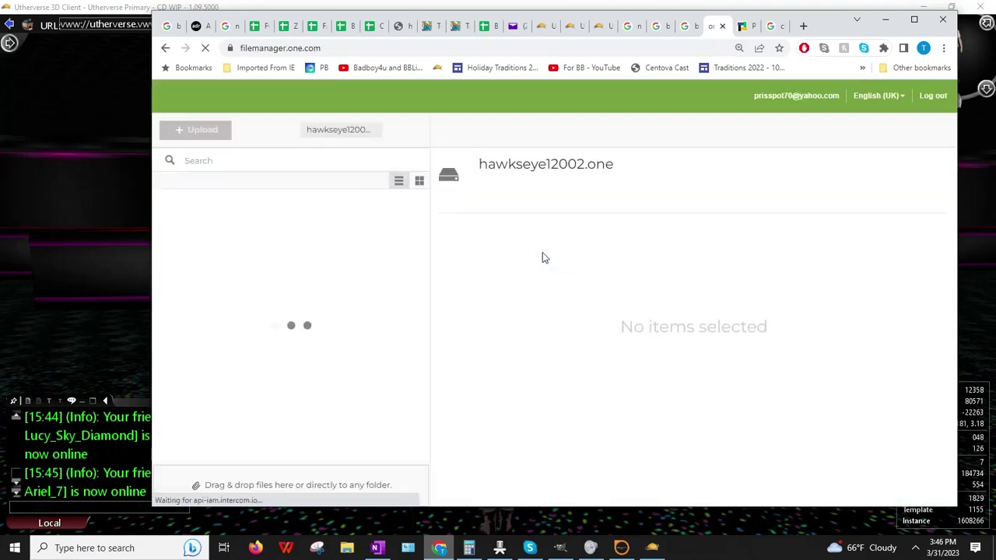
{"action": "scroll", "coordinate": [251, 321], "scroll_direction": "down", "scroll_amount": 1}
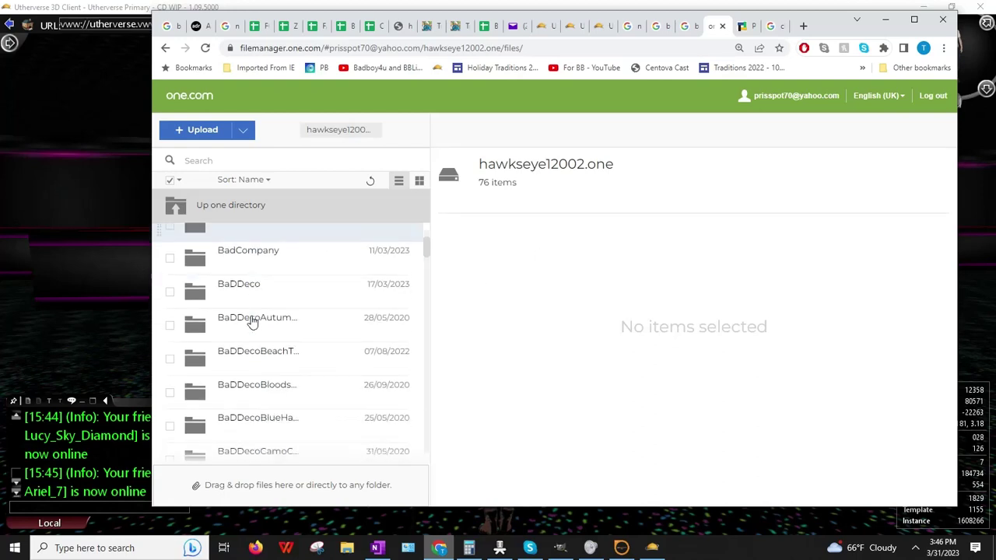
{"action": "scroll", "coordinate": [251, 321], "scroll_direction": "down", "scroll_amount": 2}
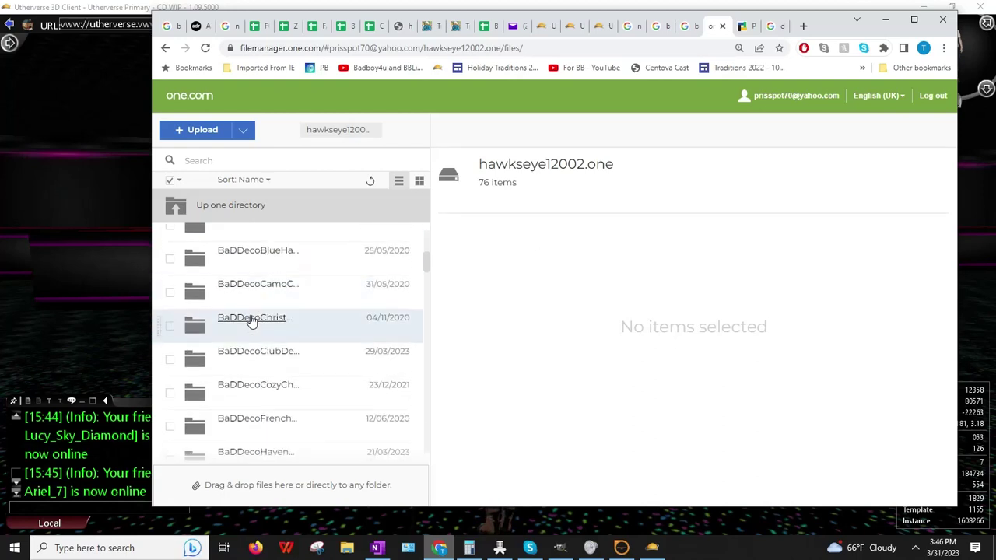
{"action": "double_click", "coordinate": [315, 367]}
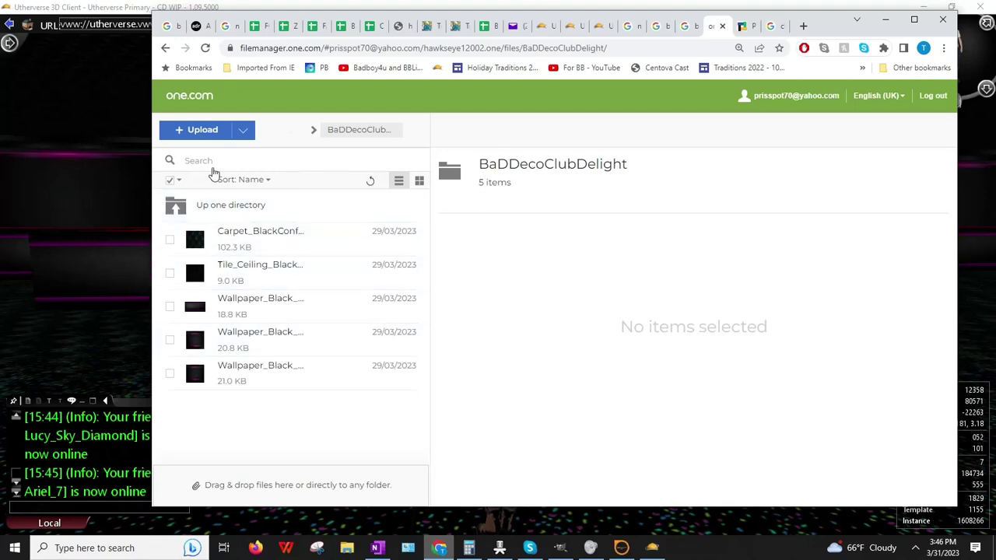
- Upload Wallpaper_Black_PinkNeon1CR_Pinked.jpg from the BaDDecoClubDelight folder on drive E: to the open online folder
{"action": "left_click", "coordinate": [203, 131]}
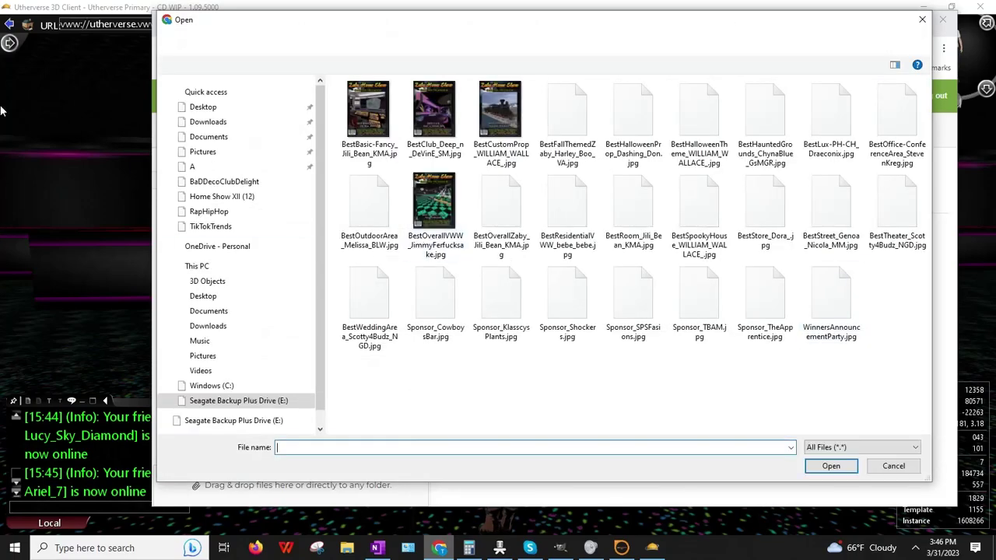
{"action": "left_click", "coordinate": [362, 43]}
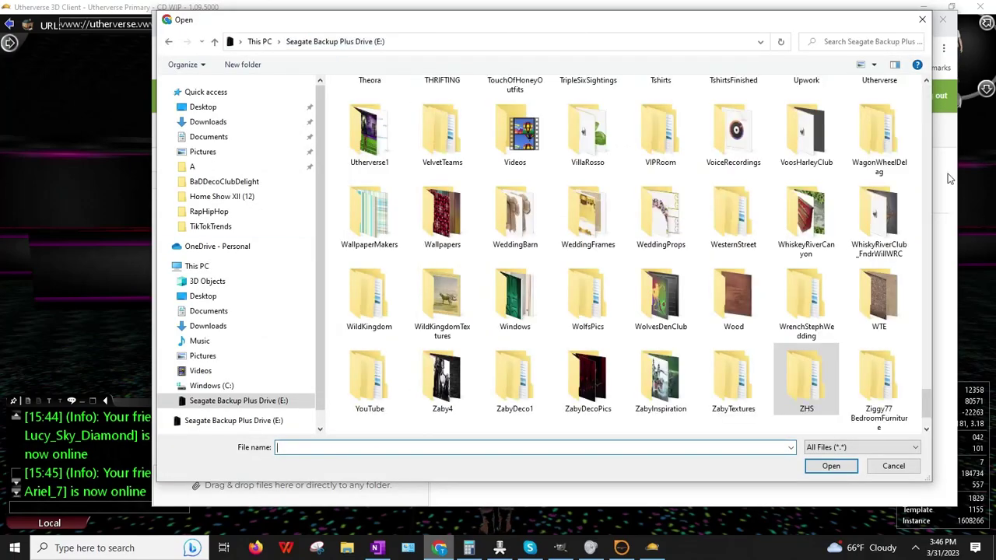
{"action": "scroll", "coordinate": [856, 219], "scroll_direction": "up", "scroll_amount": 15}
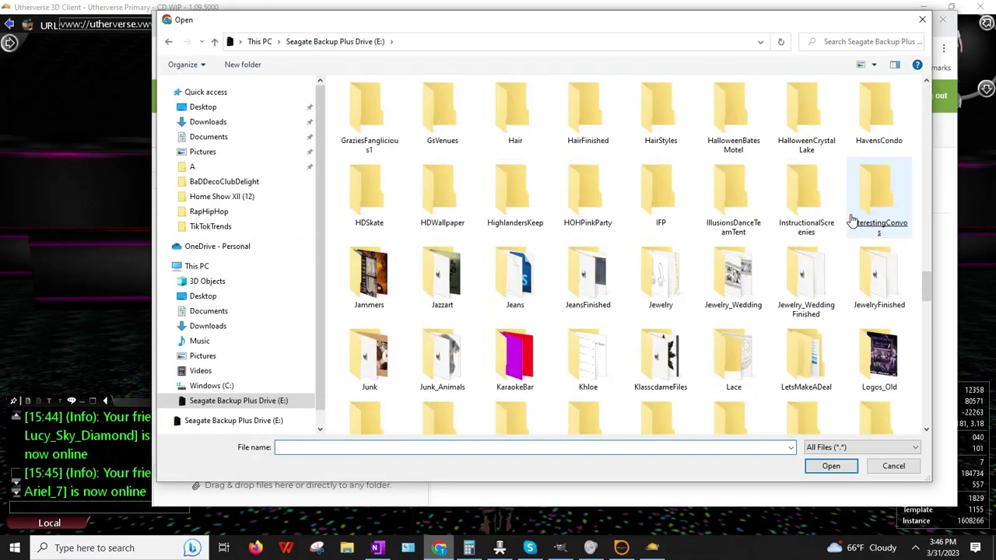
{"action": "scroll", "coordinate": [852, 221], "scroll_direction": "up", "scroll_amount": 10}
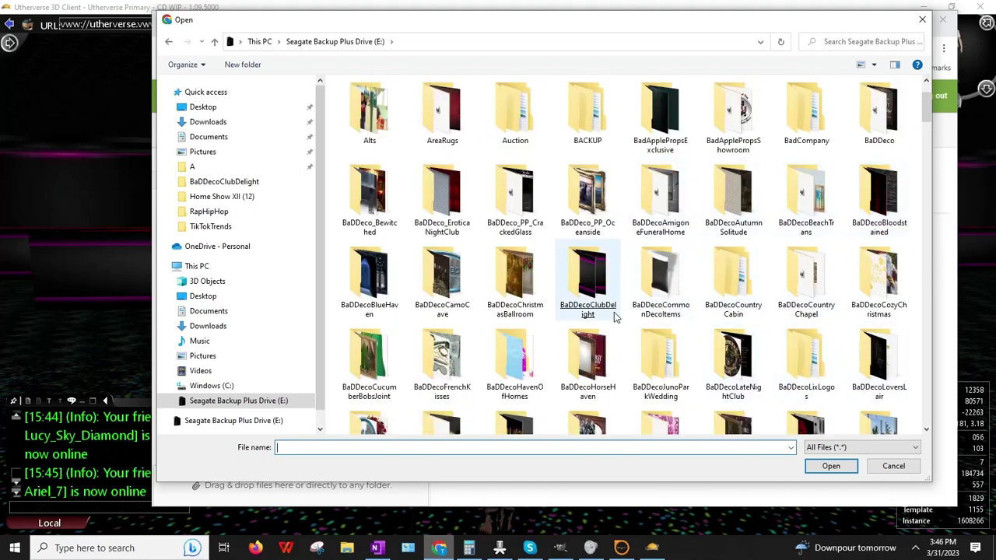
{"action": "double_click", "coordinate": [568, 315]}
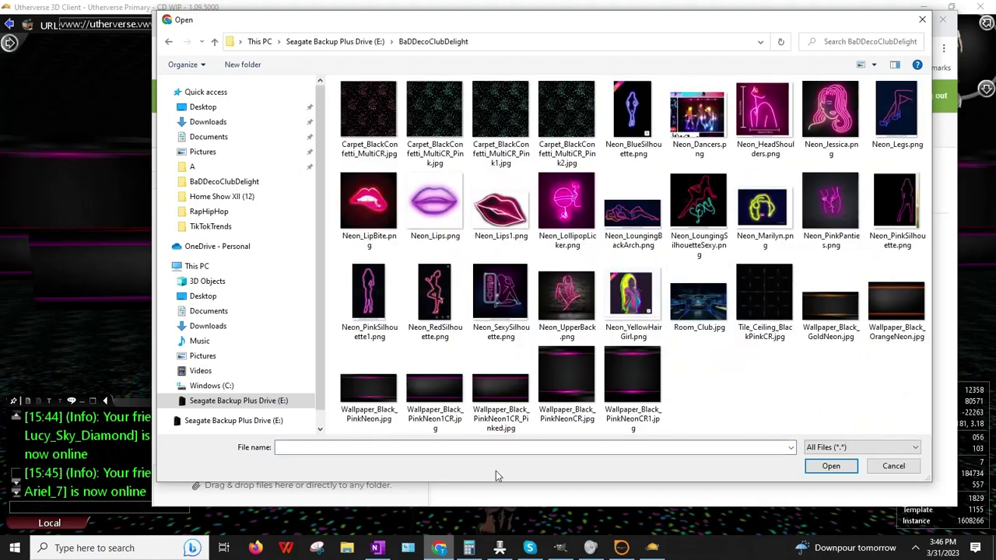
{"action": "left_click", "coordinate": [503, 398]}
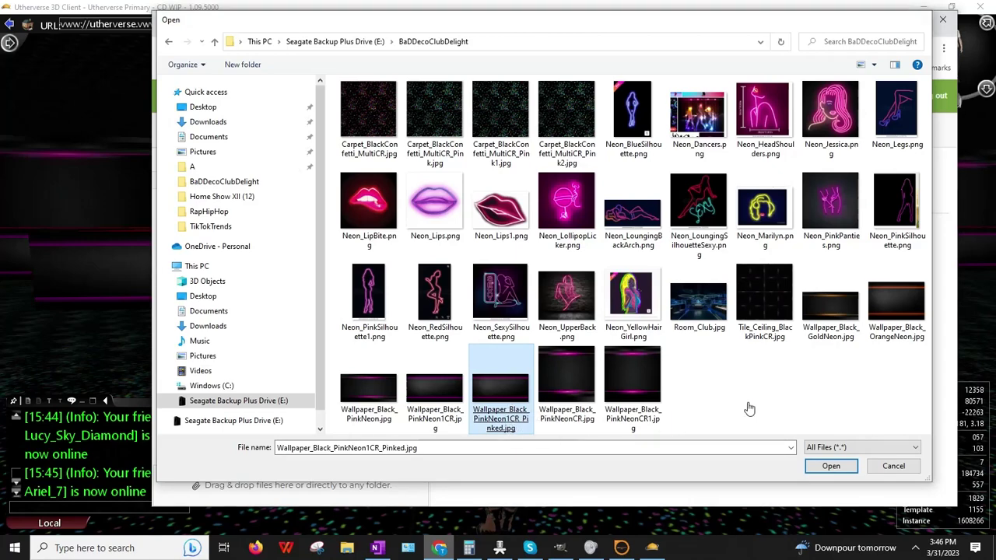
{"action": "key", "text": "Return"}
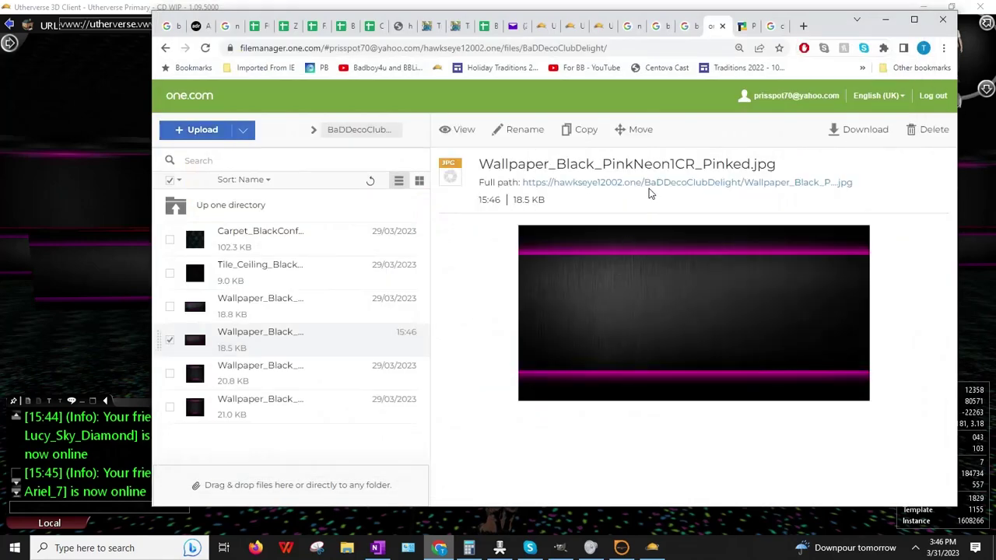
- Copy the uploaded image's full path link and switch to the Utherverse 3D Client
{"action": "right_click", "coordinate": [659, 183]}
{"action": "left_click", "coordinate": [696, 254]}
{"action": "left_click", "coordinate": [130, 330]}
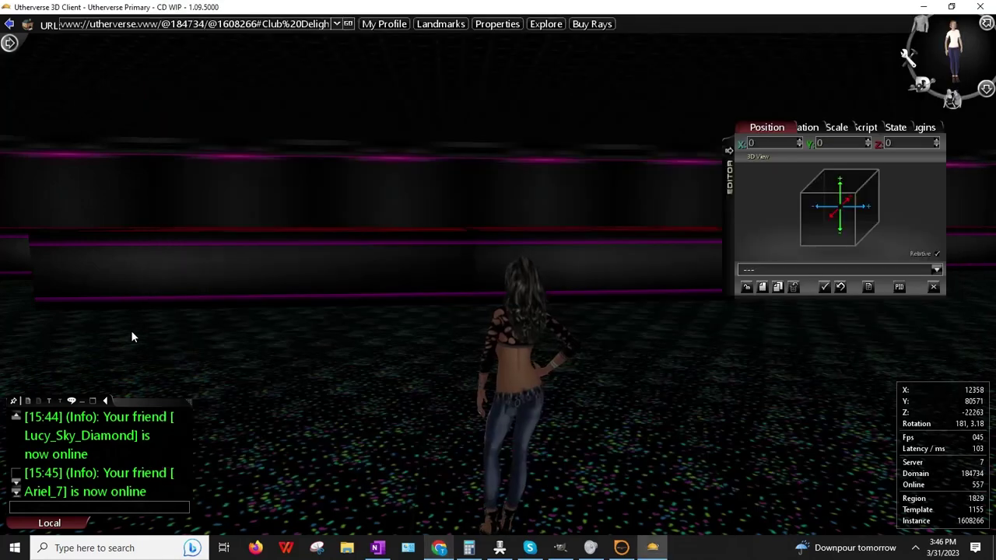
{"action": "key", "text": "Left"}
{"action": "key", "text": "Left"}
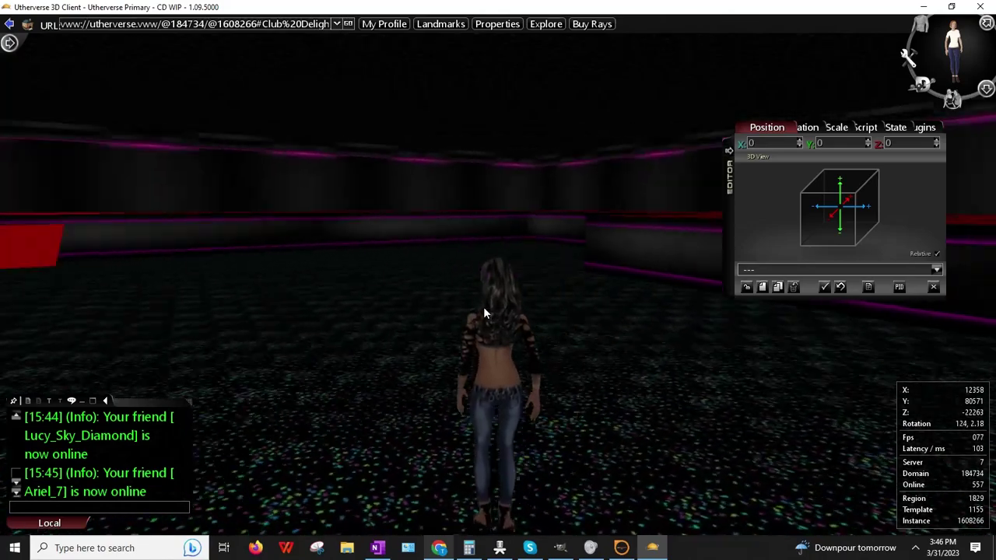
{"action": "key", "text": "Left"}
{"action": "key", "text": "Up"}
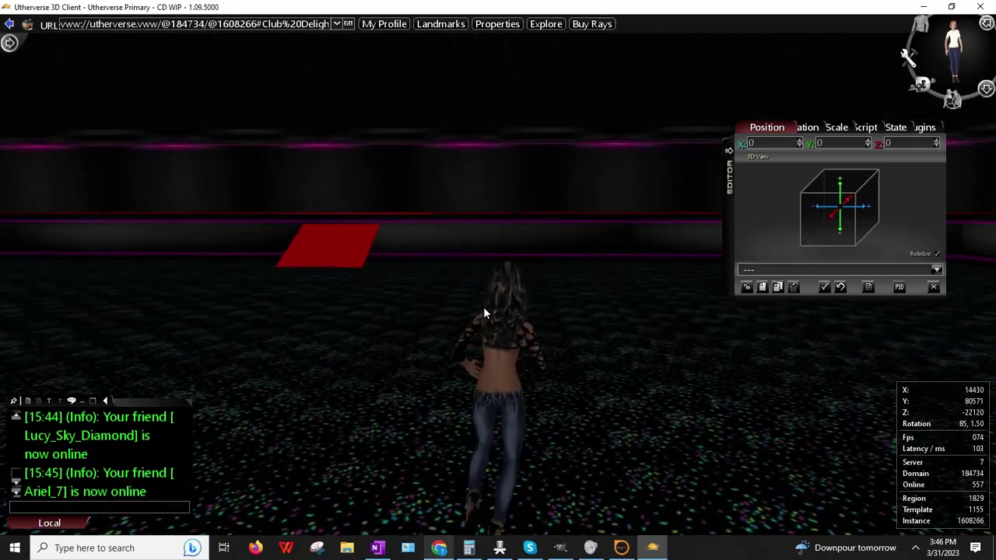
{"action": "key", "text": "Right"}
{"action": "right_click", "coordinate": [335, 241]}
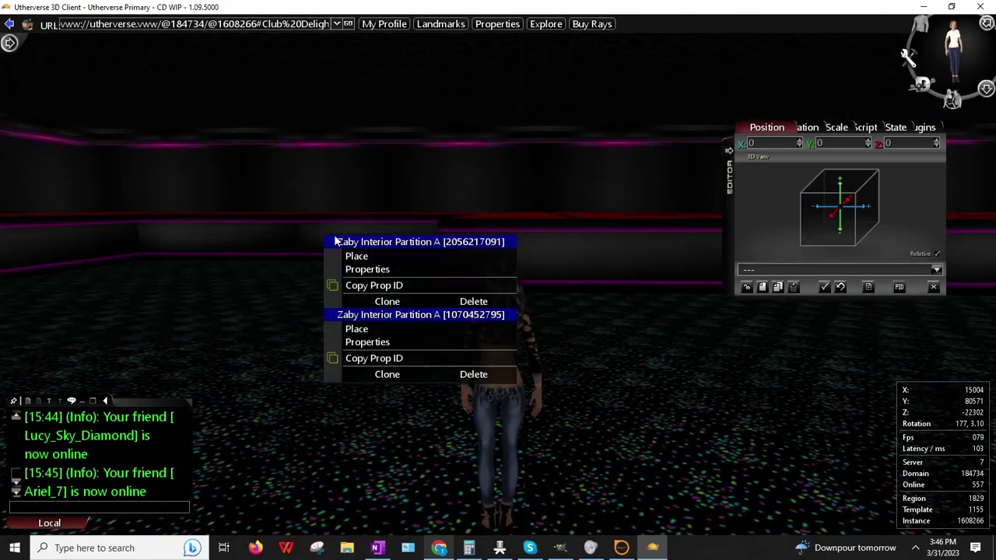
{"action": "left_click", "coordinate": [378, 270]}
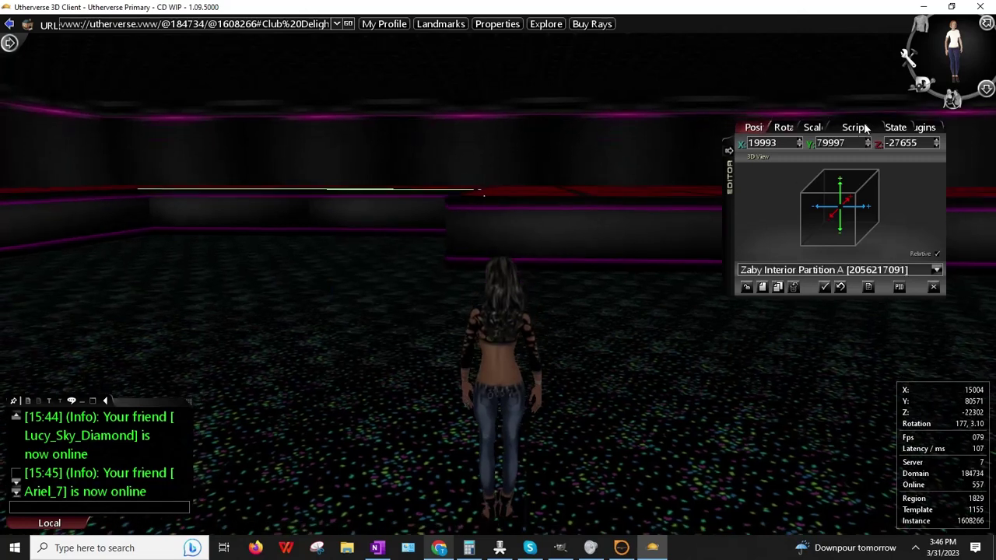
{"action": "left_click", "coordinate": [865, 127]}
{"action": "left_click", "coordinate": [812, 190]}
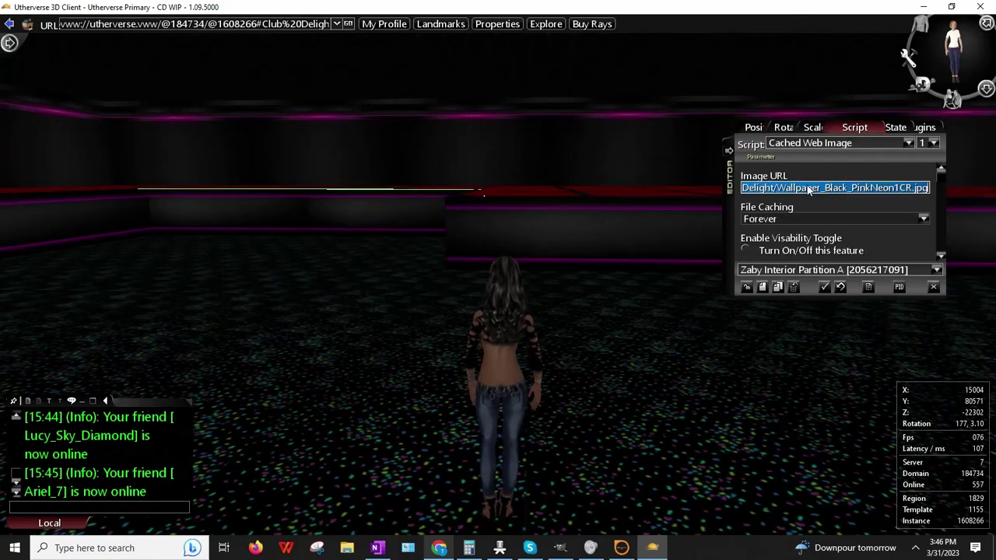
{"action": "key", "text": "ctrl+v"}
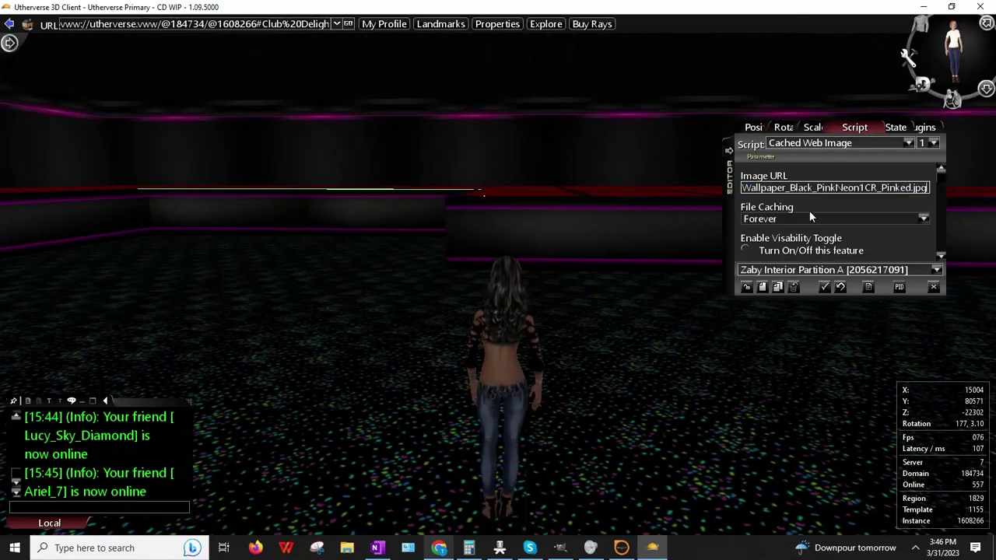
{"action": "left_click", "coordinate": [797, 249]}
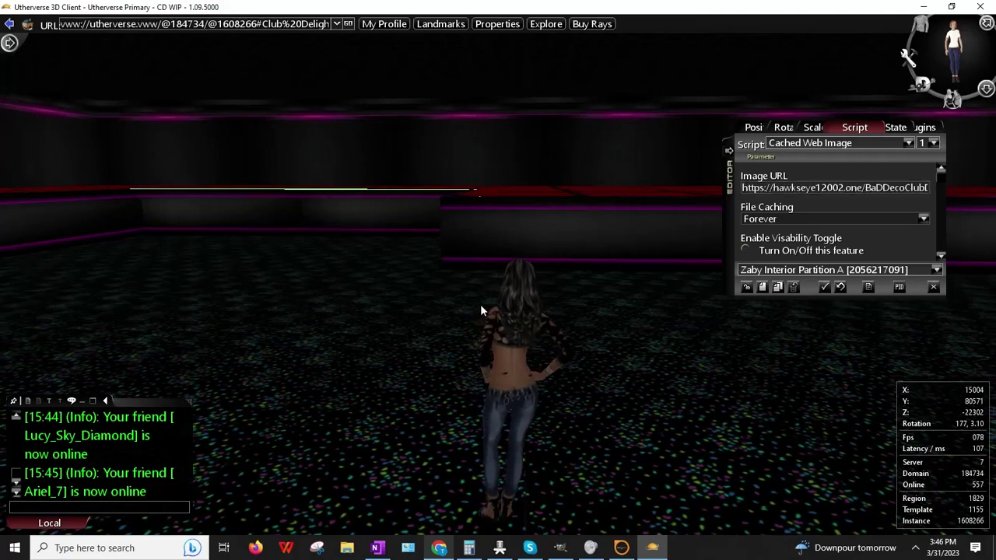
{"action": "key", "text": "Left"}
{"action": "key", "text": "Right"}
{"action": "key", "text": "Up"}
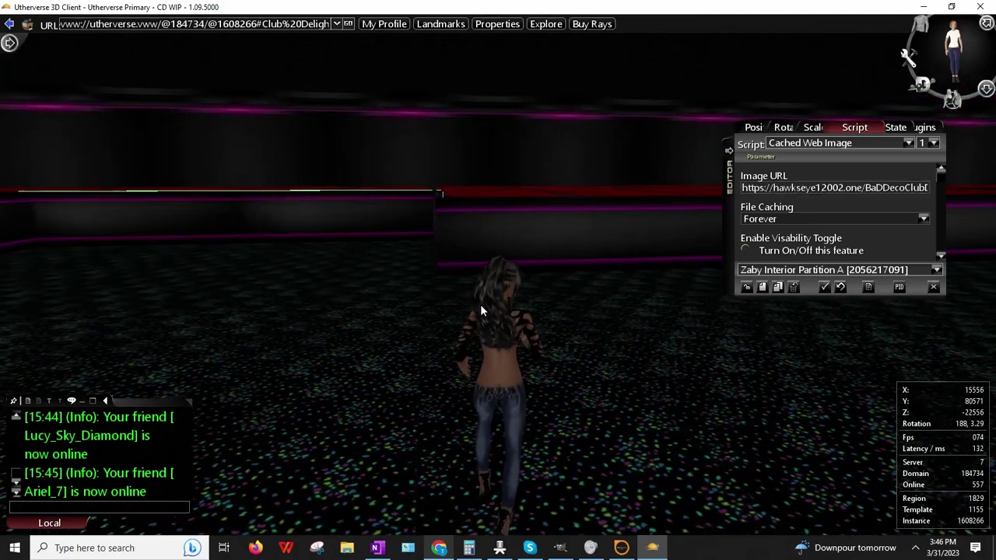
{"action": "left_click", "coordinate": [747, 289]}
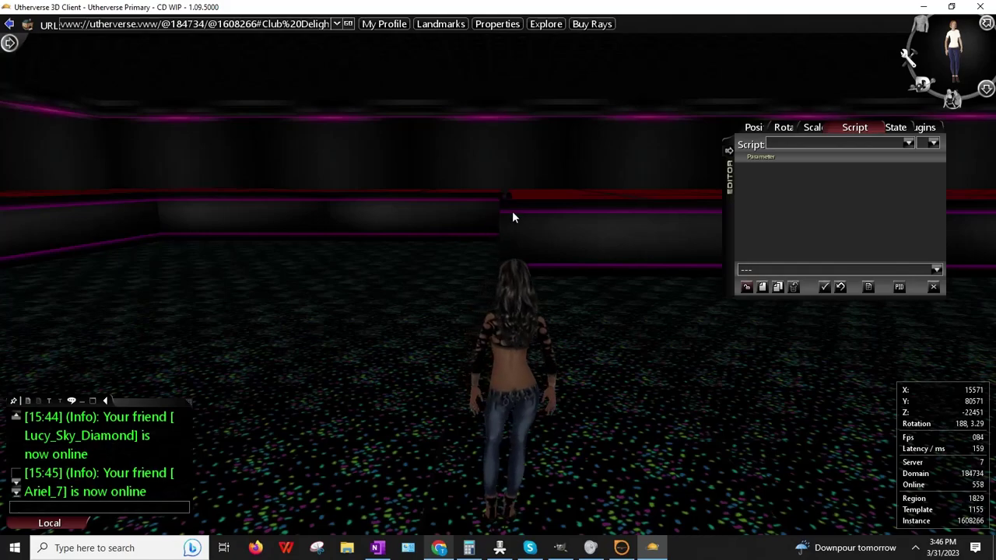
{"action": "key", "text": "Left"}
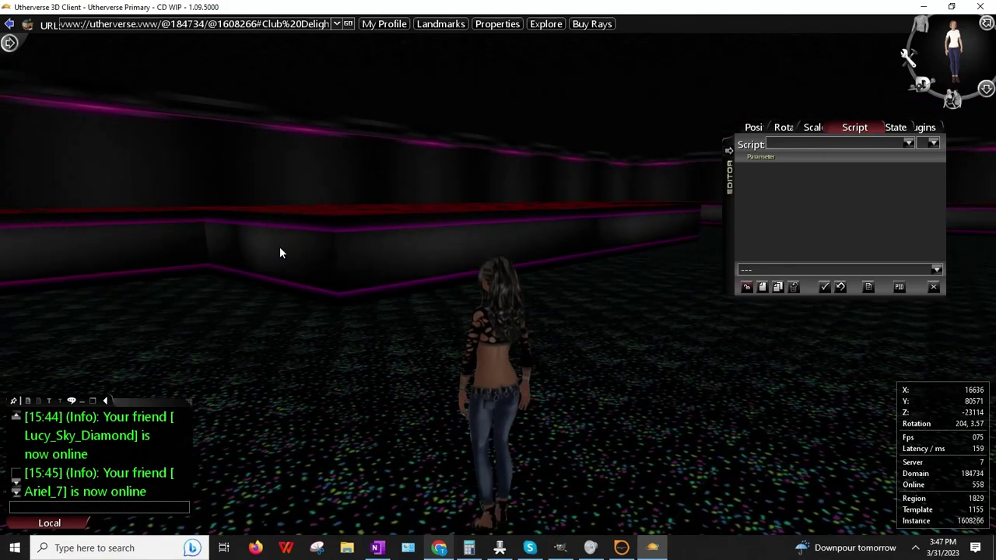
{"action": "right_click", "coordinate": [280, 247]}
{"action": "left_click", "coordinate": [361, 279]}
{"action": "left_click", "coordinate": [782, 188]}
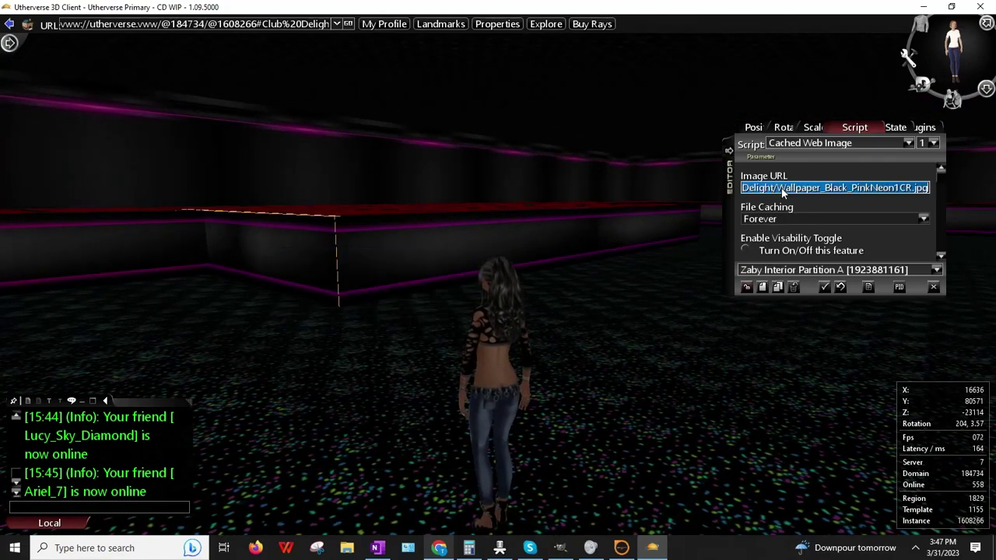
- Set the Image URL of the long adjoining partition [905268862] to the Wallpaper_Black_PinkNeon1CR_Pinked.jpg link
{"action": "right_click", "coordinate": [391, 267]}
{"action": "left_click", "coordinate": [447, 280]}
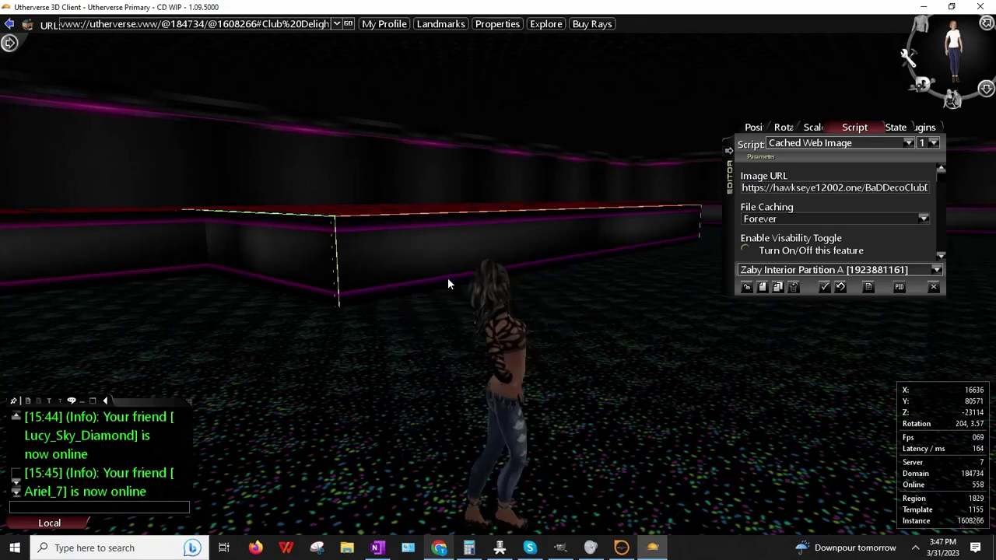
{"action": "left_click", "coordinate": [792, 190]}
{"action": "left_click", "coordinate": [794, 232]}
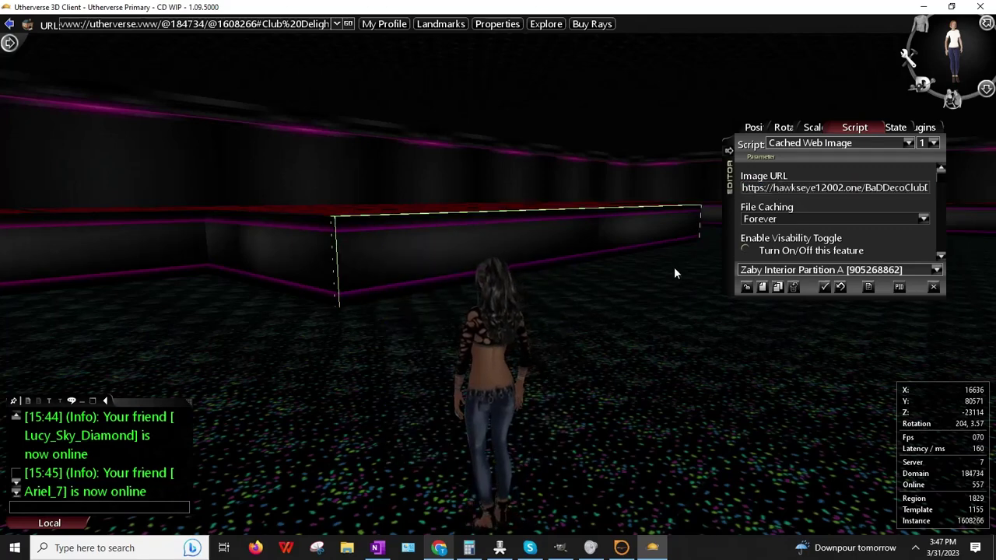
- Walk across the club and set the Image URL of the short partition [870058440] to the pinked wallpaper link
{"action": "key", "text": "Up"}
{"action": "key", "text": "Right"}
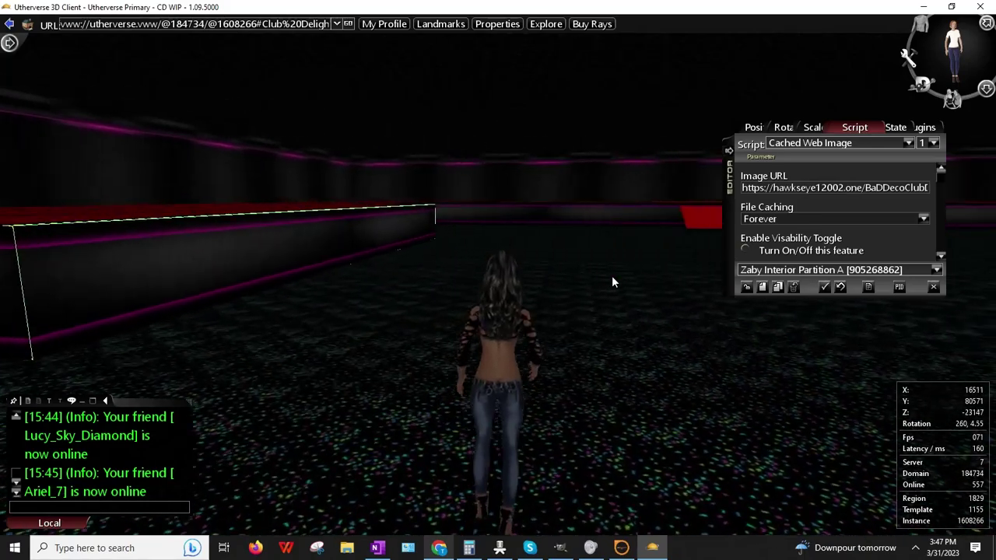
{"action": "key", "text": "Right"}
{"action": "key", "text": "Up"}
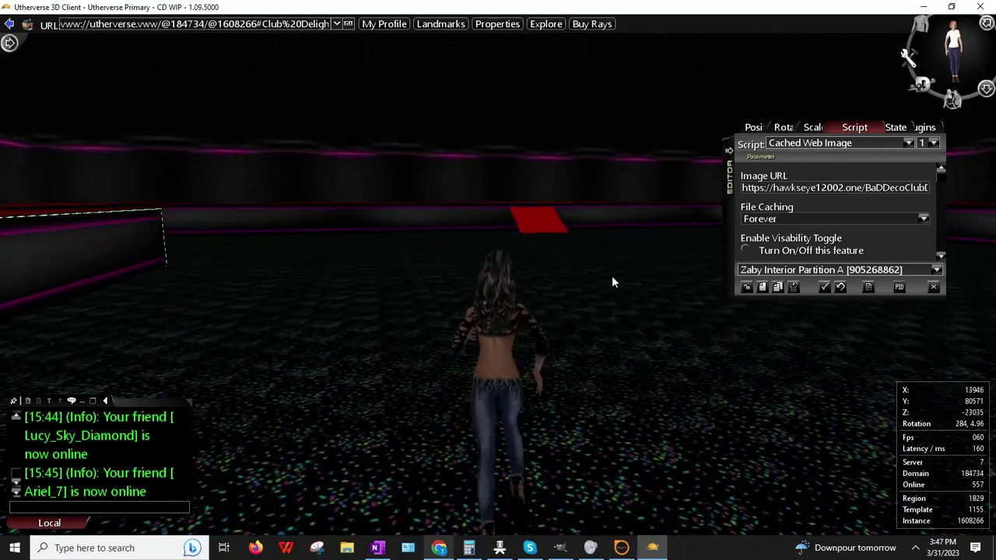
{"action": "key", "text": "Left"}
{"action": "key", "text": "Up"}
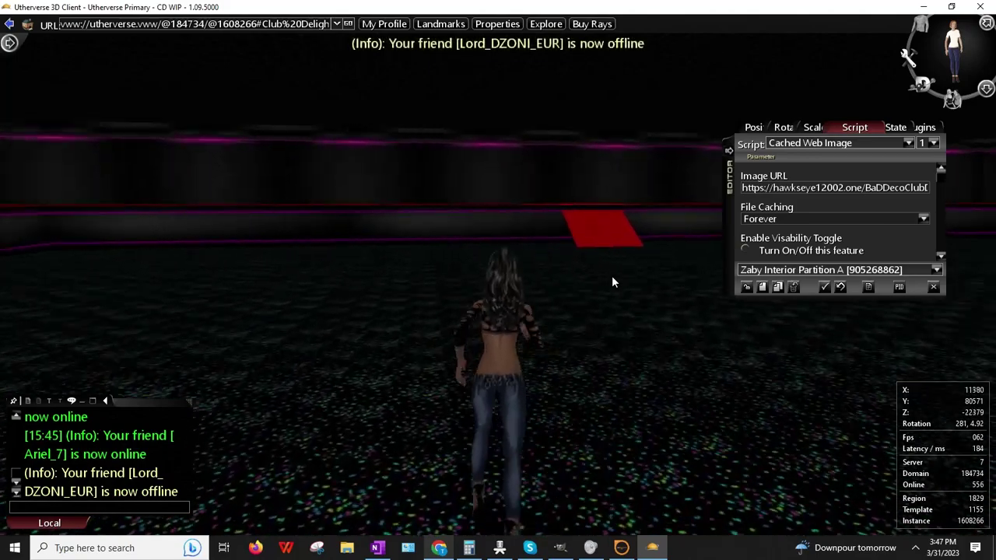
{"action": "key", "text": "Up"}
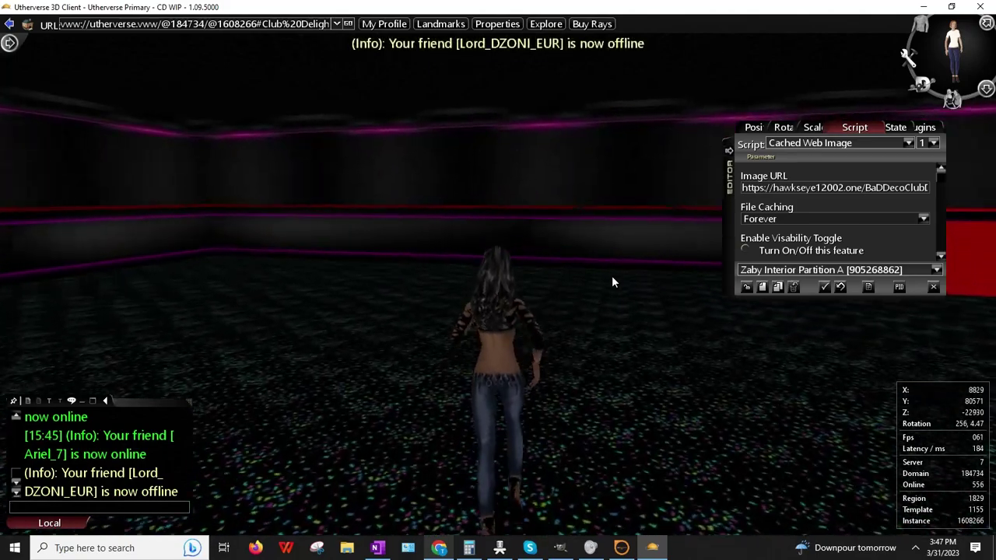
{"action": "key", "text": "Left"}
{"action": "key", "text": "Up"}
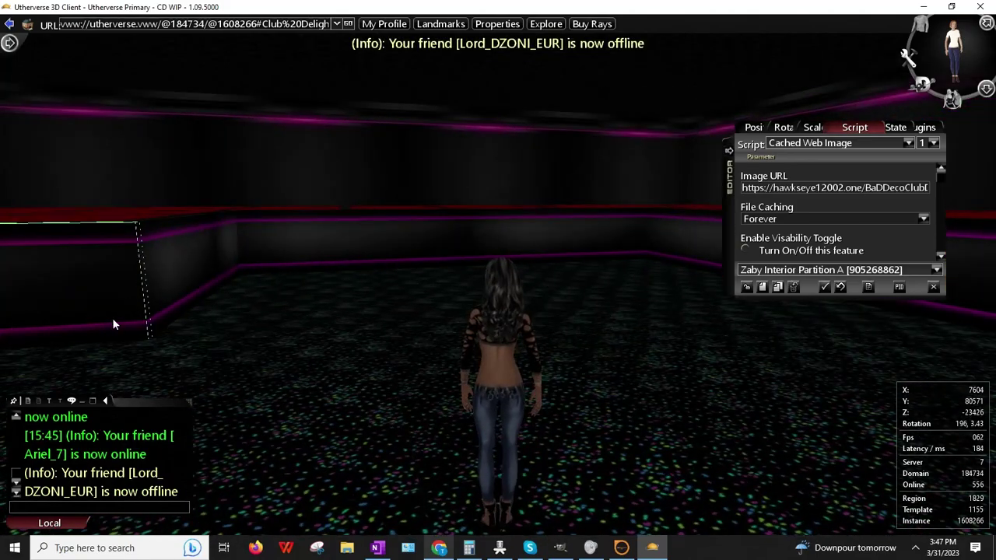
{"action": "right_click", "coordinate": [197, 247]}
{"action": "left_click", "coordinate": [225, 282]}
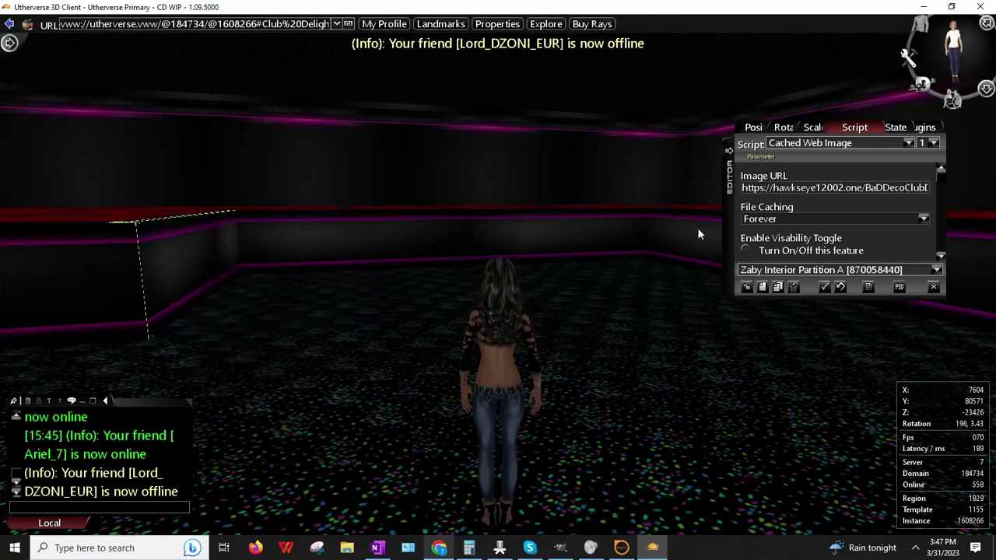
{"action": "left_click", "coordinate": [815, 188]}
{"action": "key", "text": "ctrl+c"}
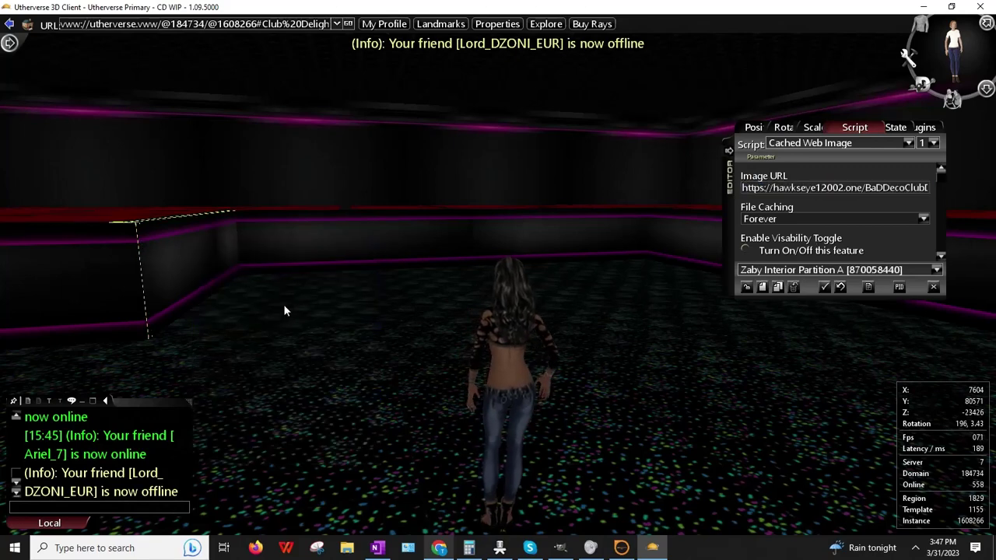
- Paste the pinked wallpaper link as the Image URL of the long partition [477271425] beside it
{"action": "right_click", "coordinate": [322, 230]}
{"action": "left_click", "coordinate": [372, 267]}
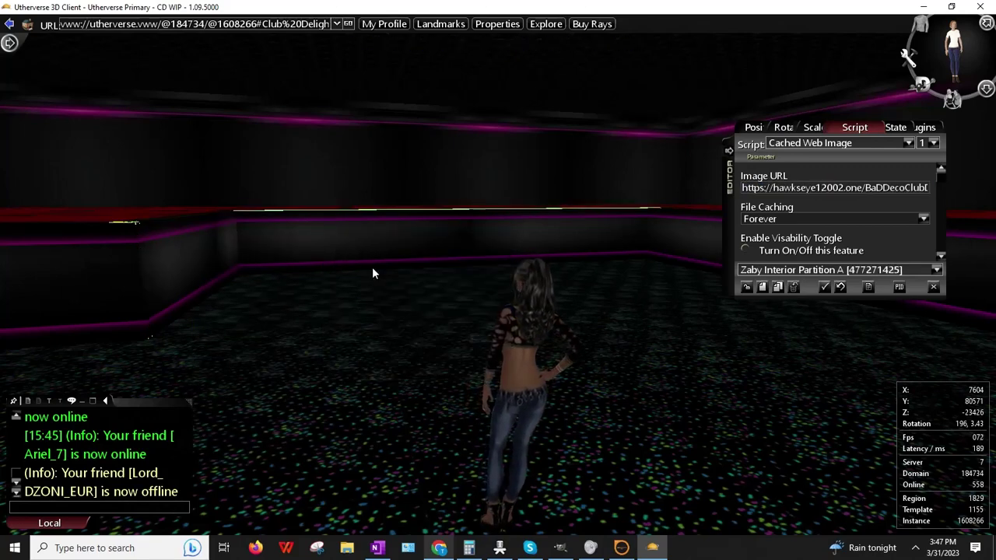
{"action": "left_click", "coordinate": [795, 187]}
{"action": "key", "text": "ctrl+v"}
{"action": "left_click", "coordinate": [785, 237]}
- Replace the Image URL of the next partition around the corner [617280645] with the pinked wallpaper link
{"action": "left_click_drag", "start_coordinate": [599, 260], "coordinate": [551, 264]}
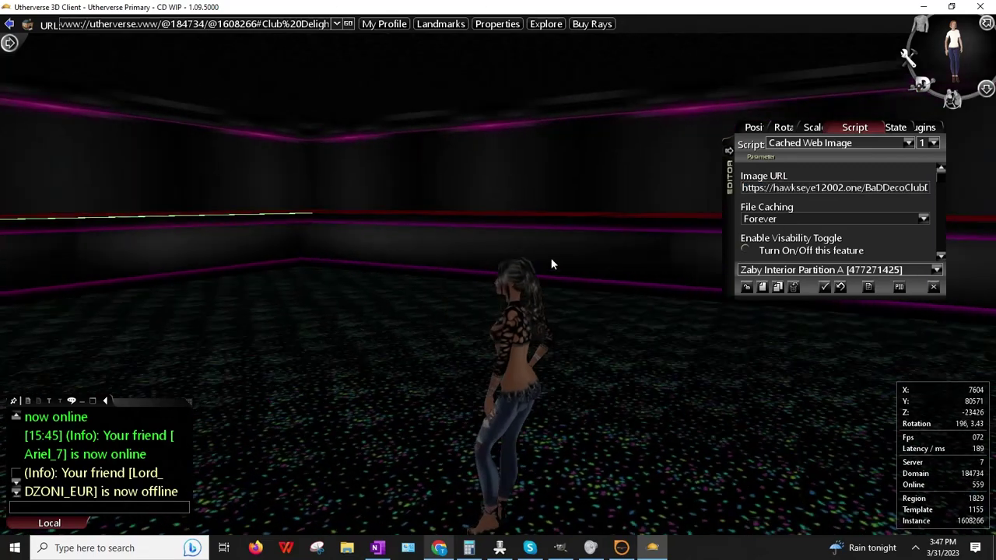
{"action": "right_click", "coordinate": [427, 247]}
{"action": "left_click", "coordinate": [445, 278]}
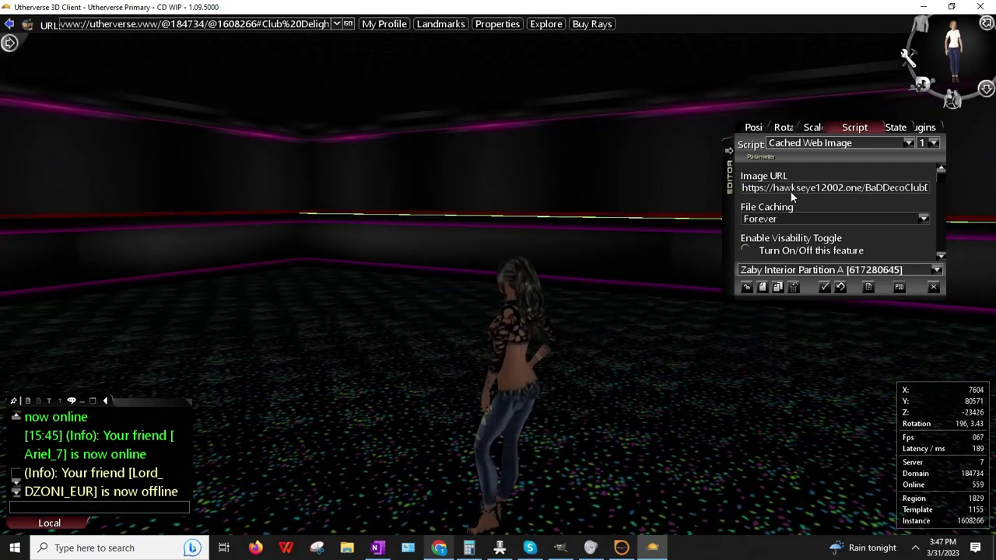
{"action": "right_click", "coordinate": [495, 237]}
{"action": "left_click", "coordinate": [567, 274]}
{"action": "left_click", "coordinate": [784, 188]}
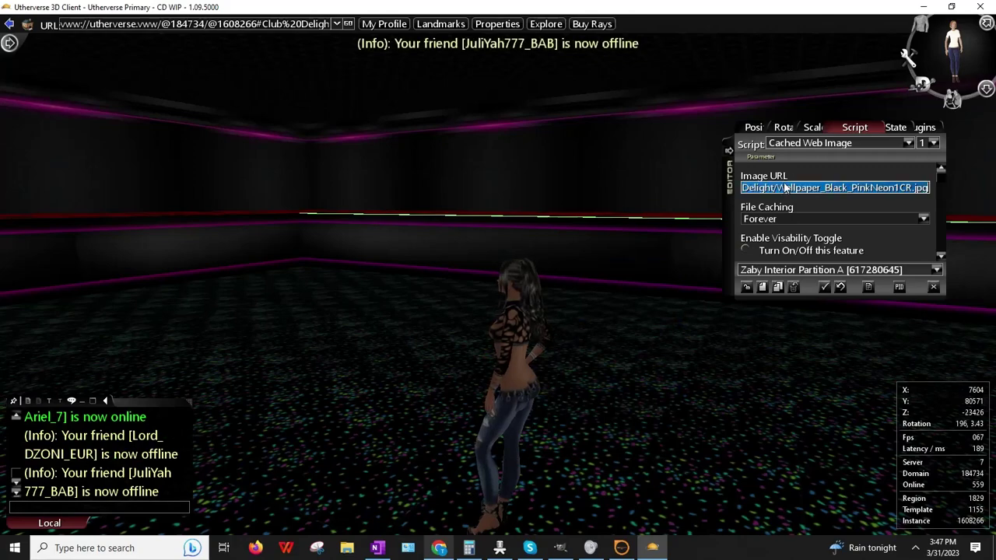
{"action": "key", "text": "ctrl+v"}
{"action": "left_click", "coordinate": [781, 238]}
- Set the Image URL of Zaby Interior Partition A [789910714], near the opposite wall, to the Wallpaper_Black_PinkNeon1CR_Pinked.jpg link
{"action": "left_click_drag", "start_coordinate": [548, 278], "coordinate": [743, 271]}
{"action": "right_click", "coordinate": [407, 231]}
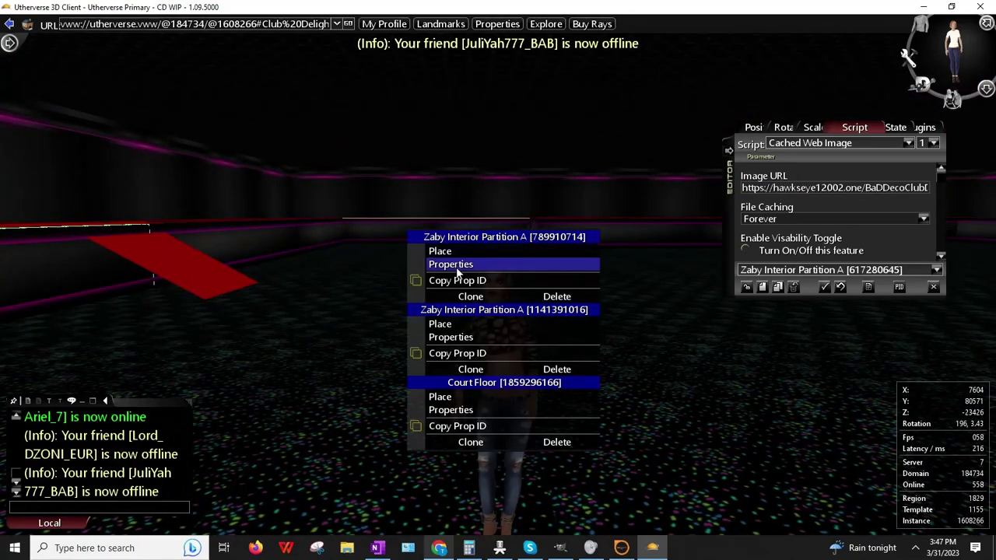
{"action": "left_click", "coordinate": [457, 267]}
{"action": "left_click", "coordinate": [756, 191]}
{"action": "key", "text": "ctrl+v"}
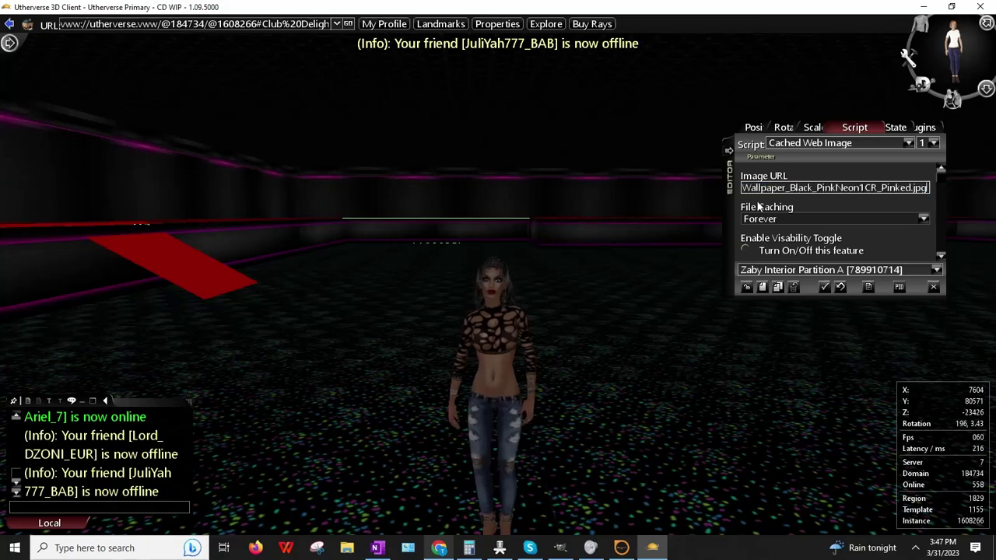
{"action": "left_click", "coordinate": [768, 243]}
{"action": "key", "text": "Up"}
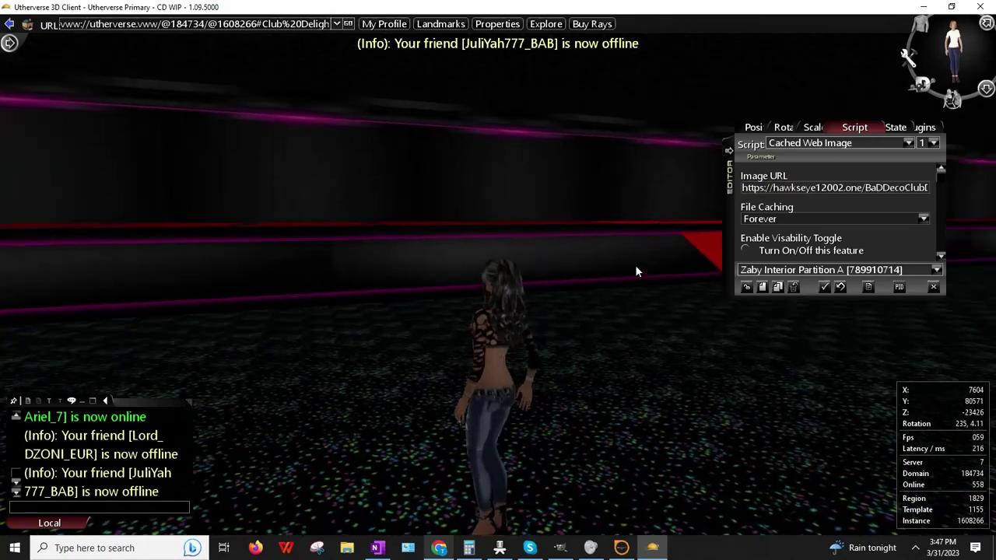
{"action": "key", "text": "Up"}
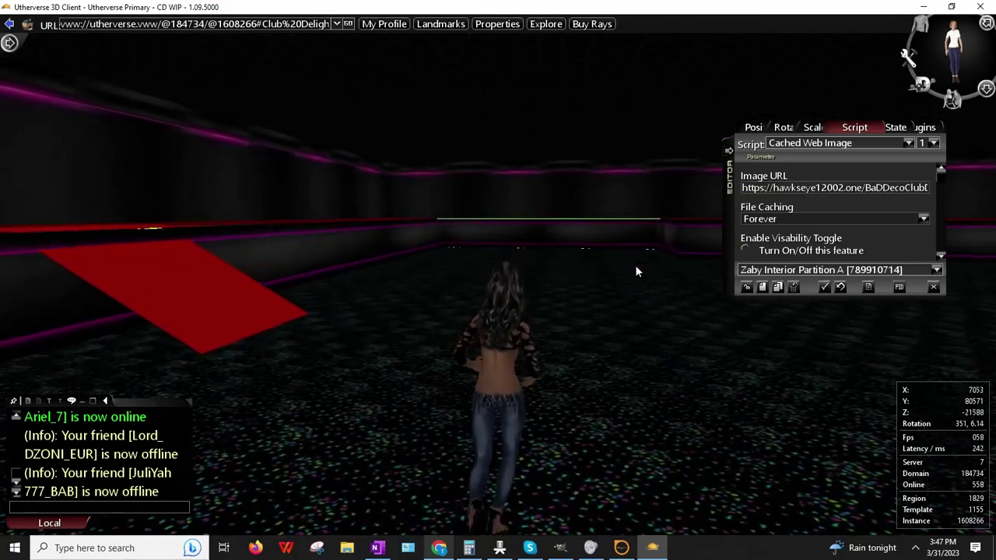
{"action": "key", "text": "Right"}
{"action": "key", "text": "Up"}
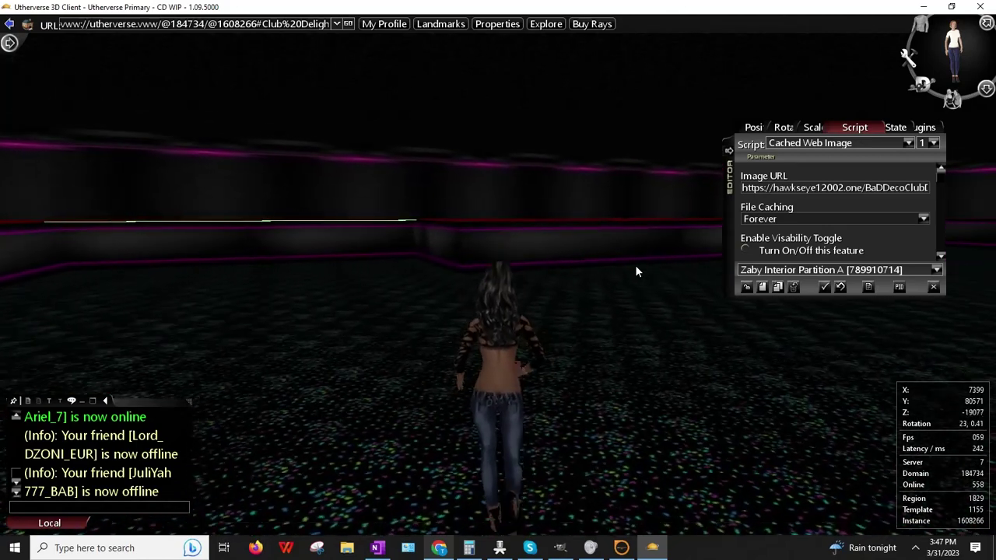
{"action": "right_click", "coordinate": [444, 250]}
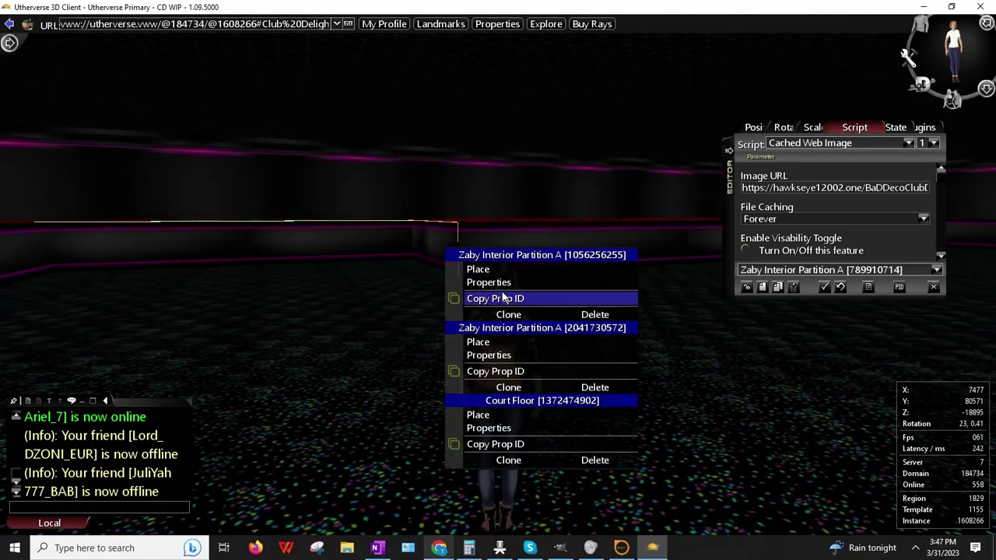
{"action": "left_click", "coordinate": [517, 280]}
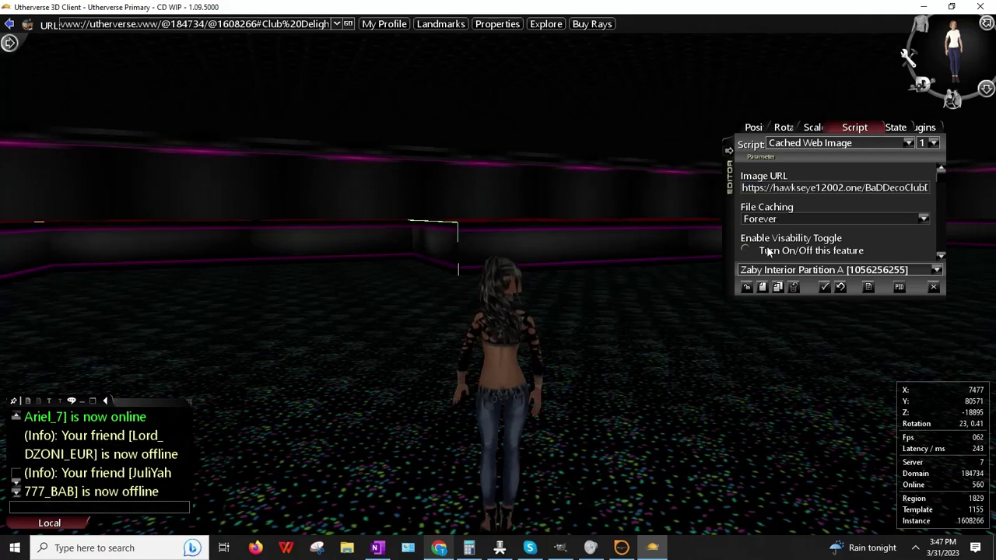
{"action": "right_click", "coordinate": [542, 252]}
{"action": "left_click", "coordinate": [605, 284]}
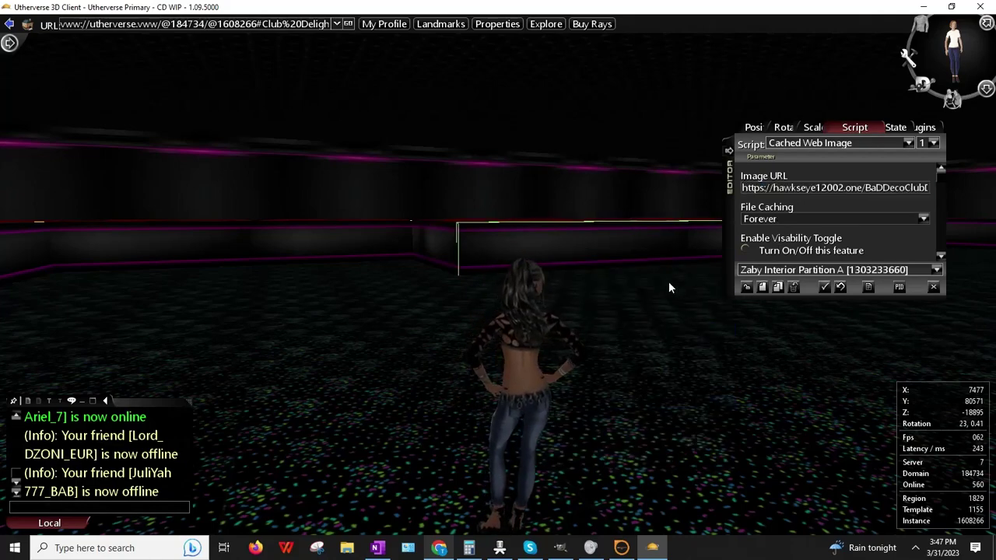
- Walk along the wall to the next corner and set the Image URL of partition [894622376] to the pinked wallpaper link
{"action": "key", "text": "Right"}
{"action": "key", "text": "Up"}
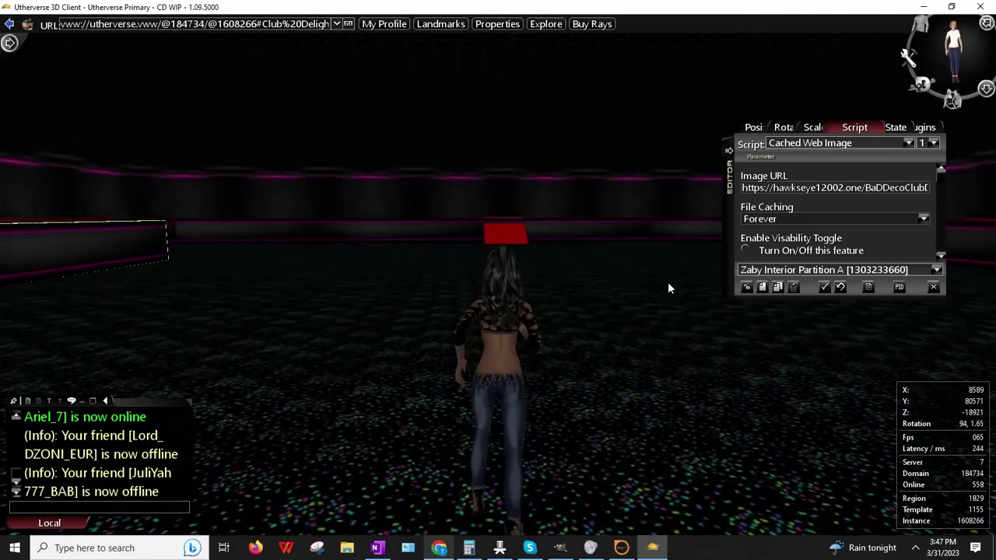
{"action": "key", "text": "Up"}
{"action": "key", "text": "Right"}
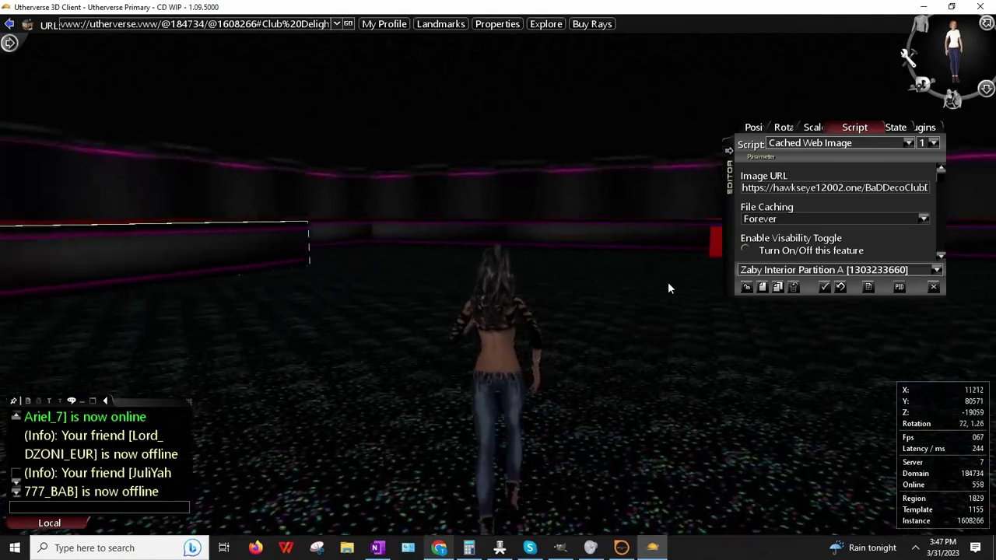
{"action": "key", "text": "Up"}
{"action": "key", "text": "Right"}
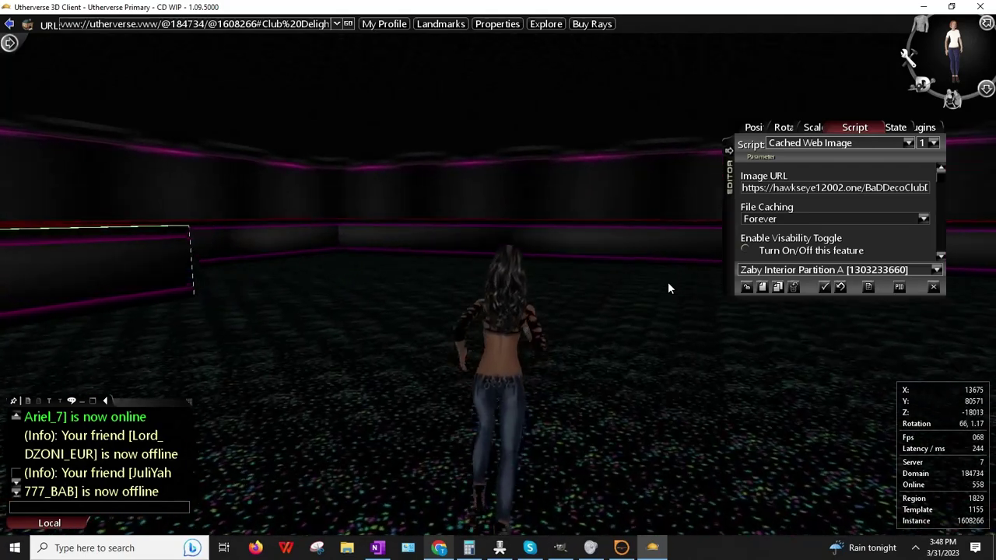
{"action": "key", "text": "Up"}
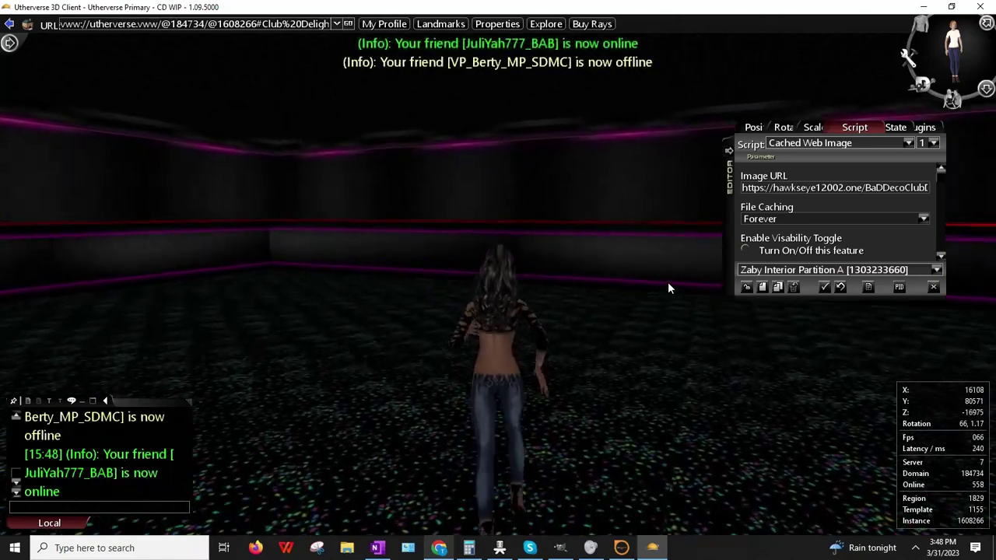
{"action": "key", "text": "Up"}
{"action": "key", "text": "Right"}
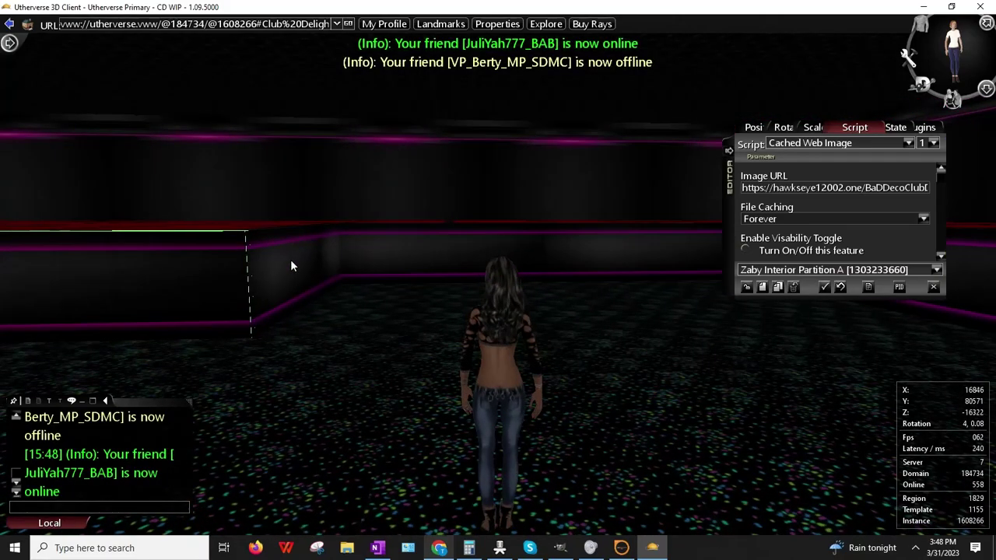
{"action": "right_click", "coordinate": [291, 266]}
{"action": "left_click", "coordinate": [334, 296]}
{"action": "left_click", "coordinate": [797, 192]}
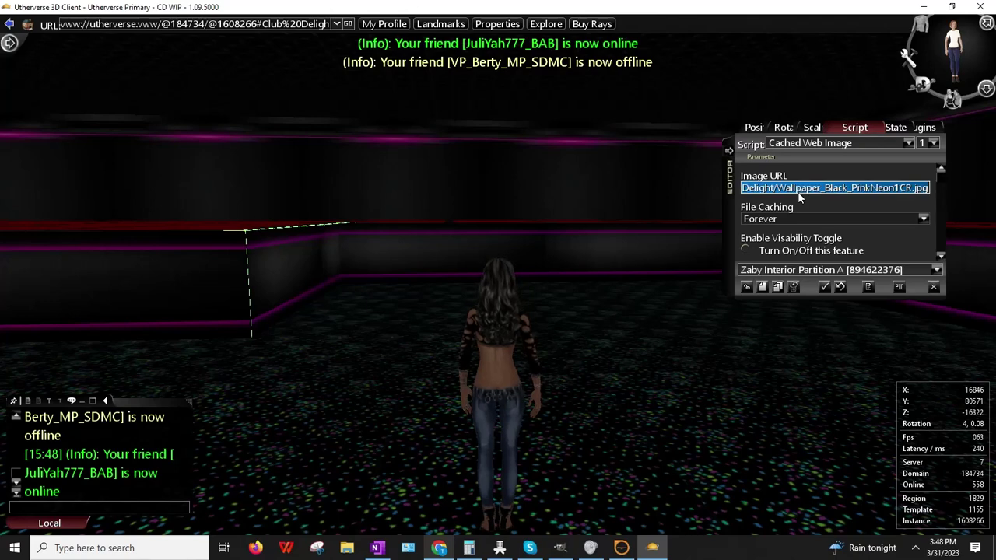
{"action": "key", "text": "ctrl+v"}
{"action": "left_click", "coordinate": [824, 286]}
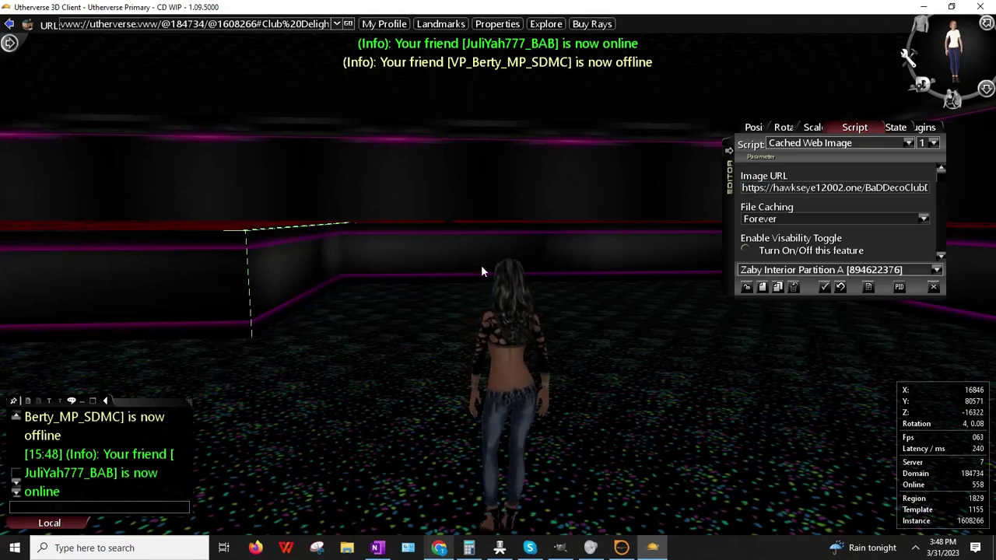
{"action": "right_click", "coordinate": [480, 264]}
{"action": "right_click", "coordinate": [520, 237]}
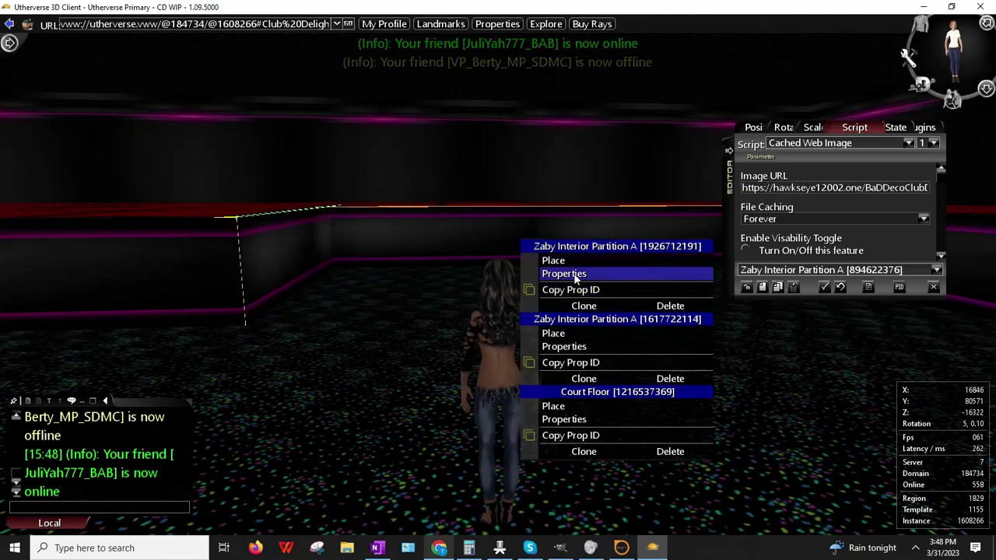
{"action": "left_click", "coordinate": [574, 278]}
{"action": "left_click", "coordinate": [781, 190]}
{"action": "key", "text": "ctrl+v"}
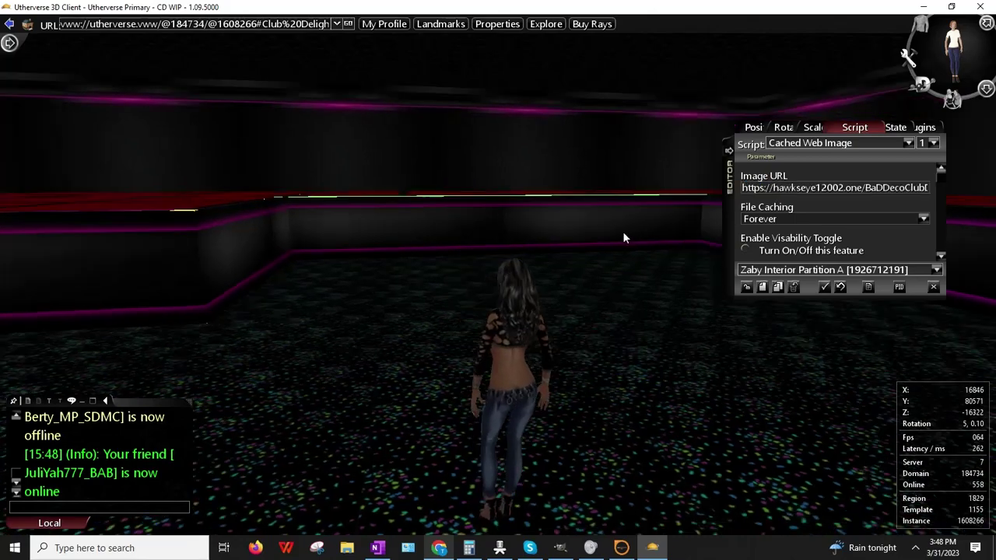
{"action": "right_click", "coordinate": [418, 236]}
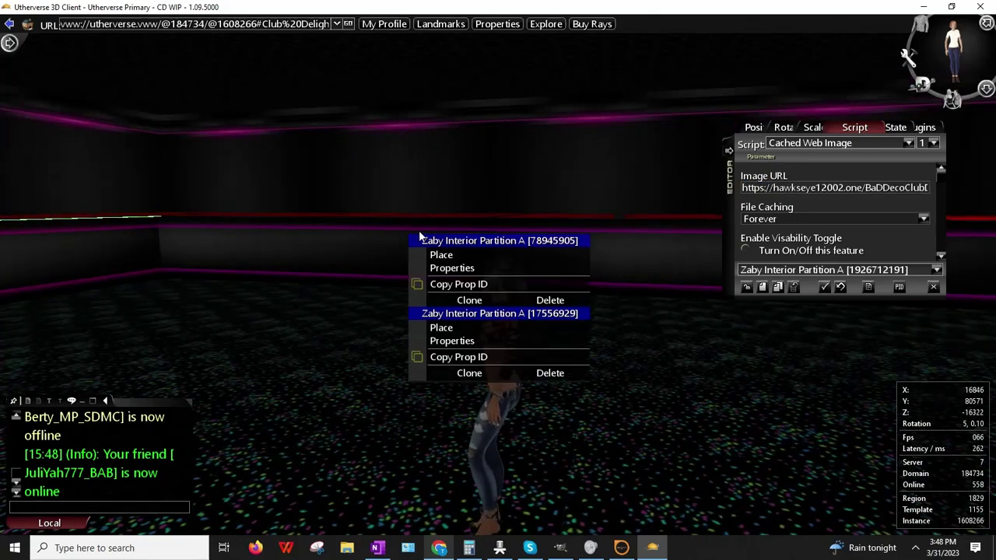
{"action": "left_click", "coordinate": [458, 267]}
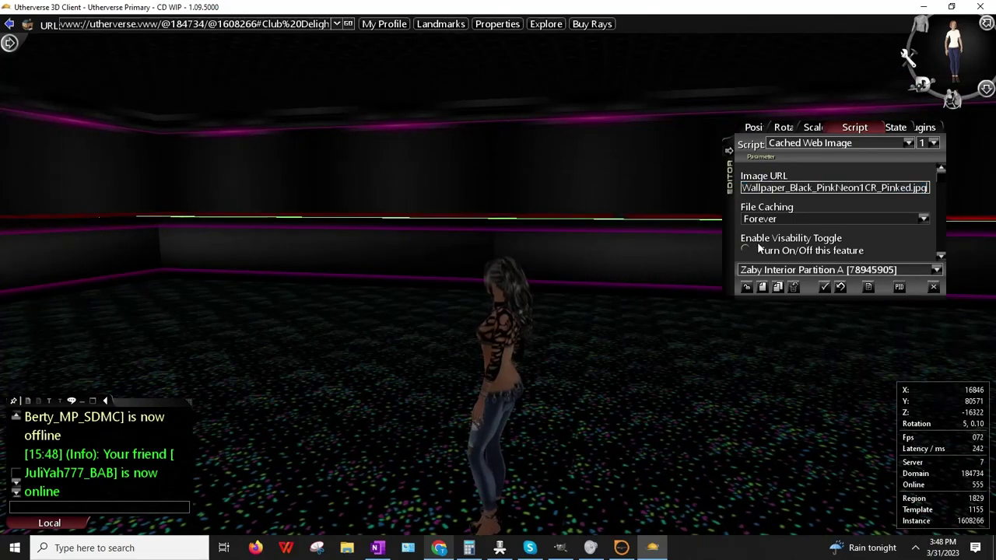
- Walk back along the room to check the partitions' pink neon texture, and clear the prop selection
{"action": "key", "text": "Right"}
{"action": "key", "text": "Left"}
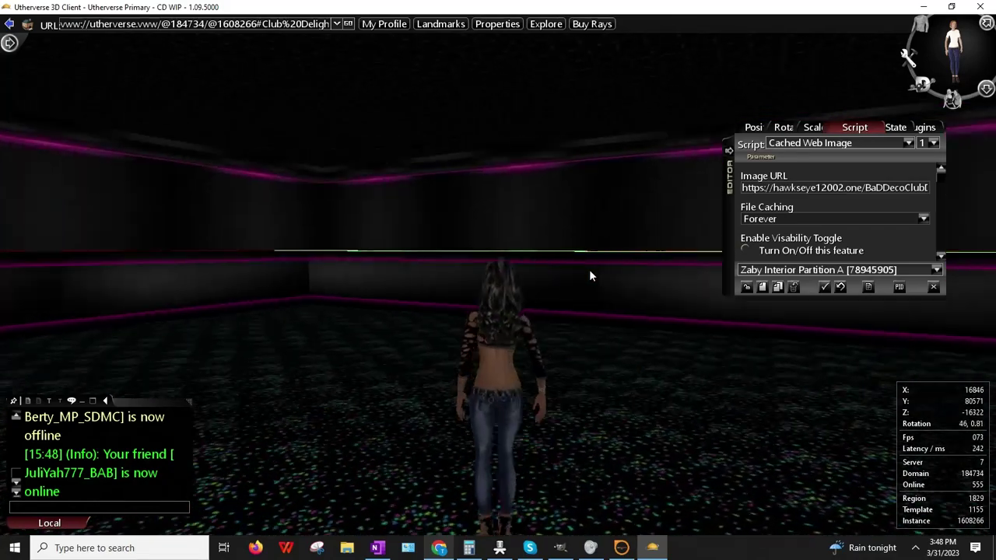
{"action": "key", "text": "Right"}
{"action": "key", "text": "Right"}
{"action": "key", "text": "Up"}
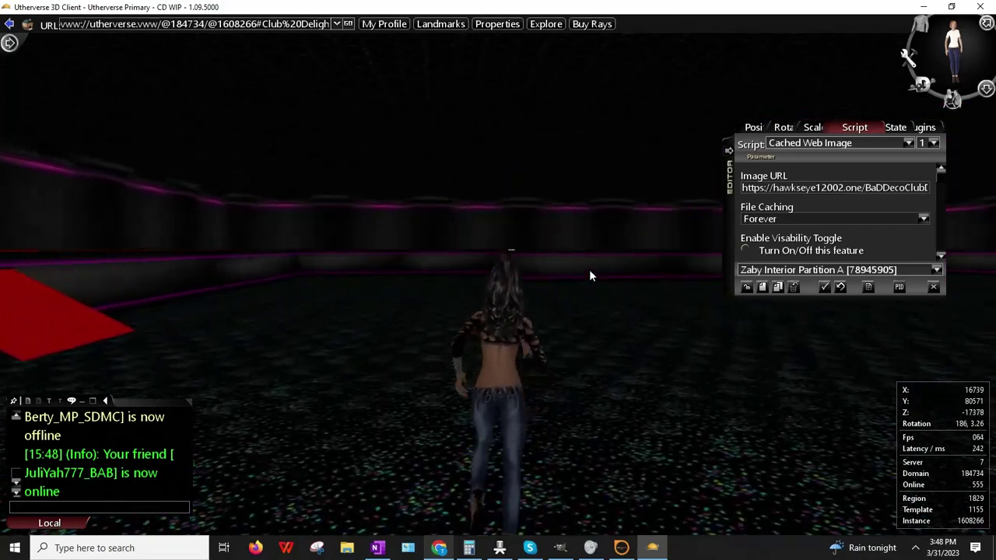
{"action": "key", "text": "Up"}
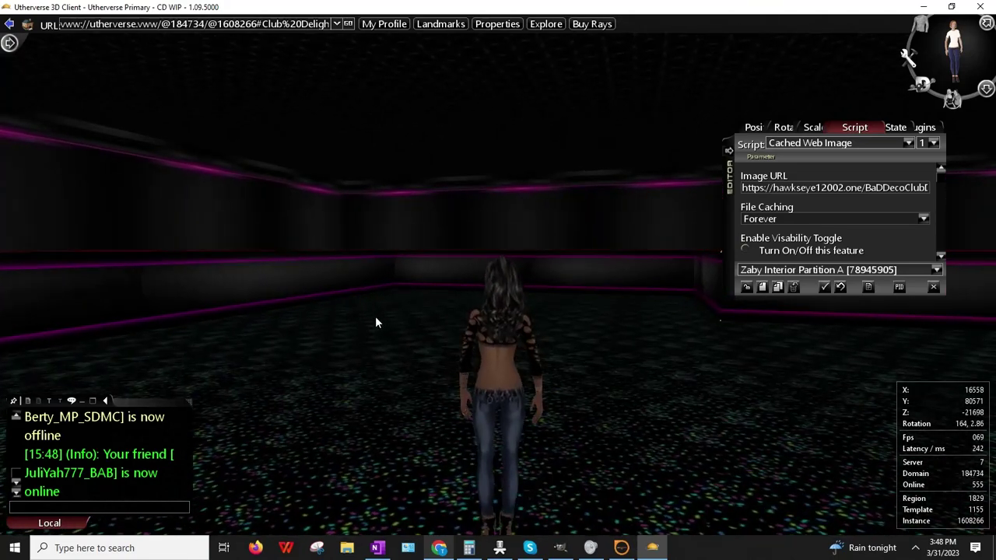
{"action": "key", "text": "Left"}
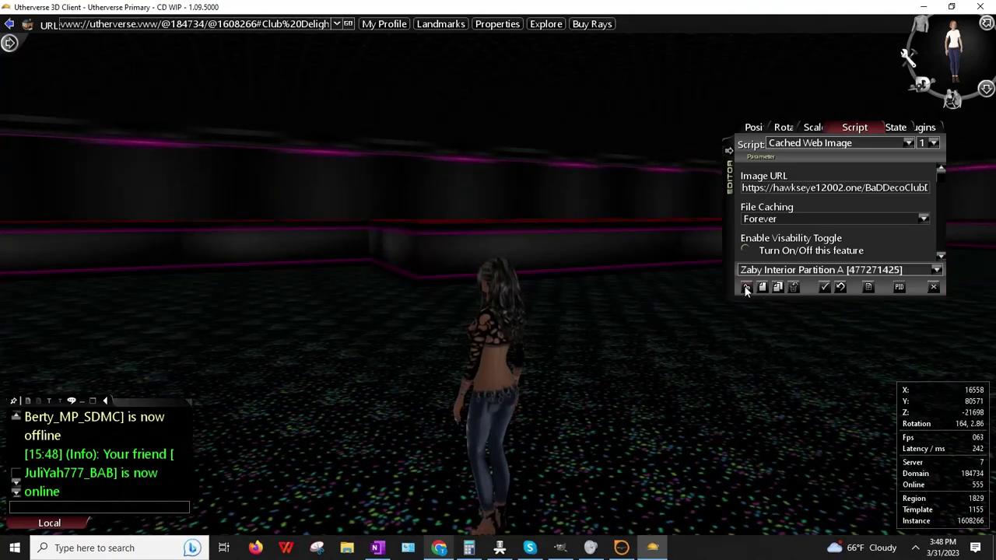
{"action": "left_click", "coordinate": [745, 288]}
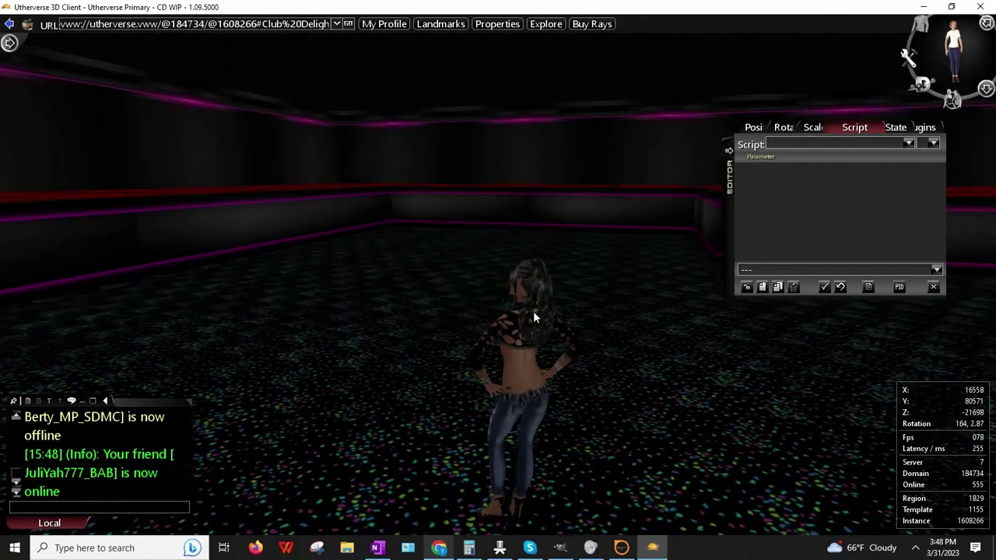
- Walk across the dance floor to the red ramp and angle the view down to examine it
{"action": "key", "text": "Left"}
{"action": "key", "text": "Left"}
{"action": "key", "text": "Up"}
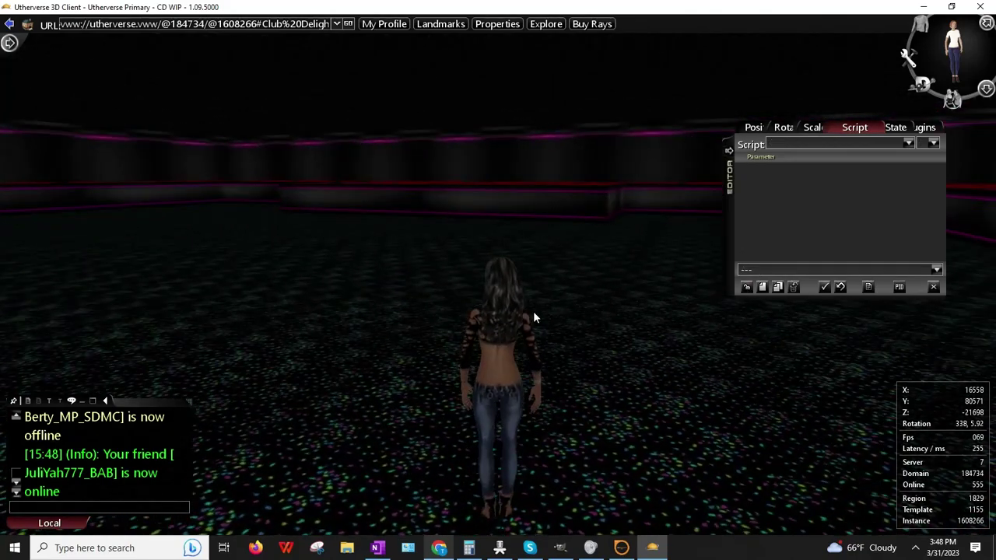
{"action": "key", "text": "Right"}
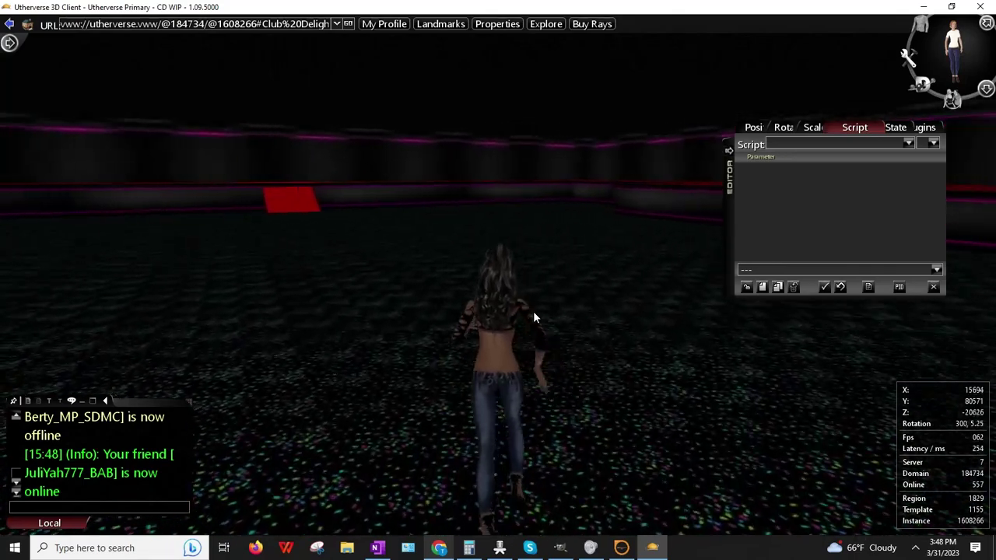
{"action": "key", "text": "Up"}
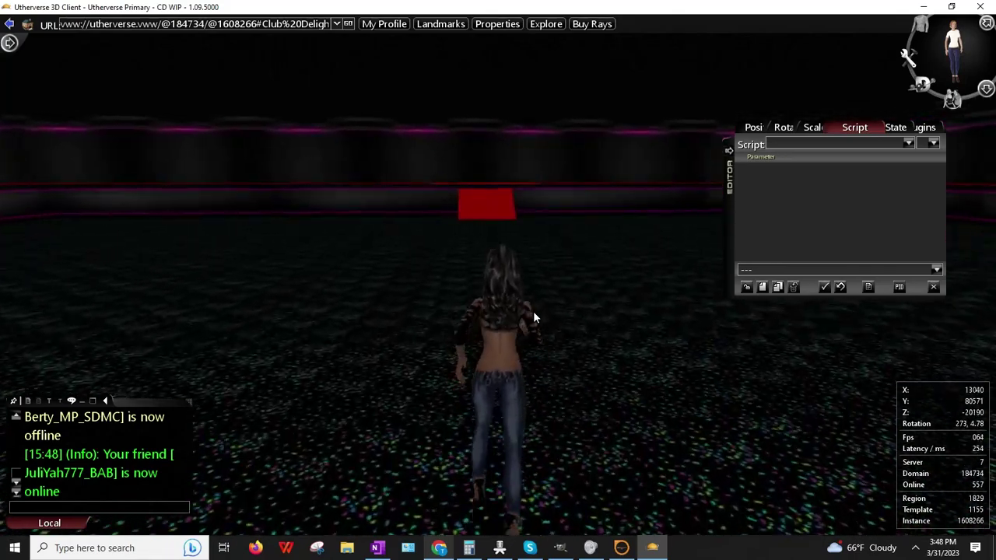
{"action": "key", "text": "Up"}
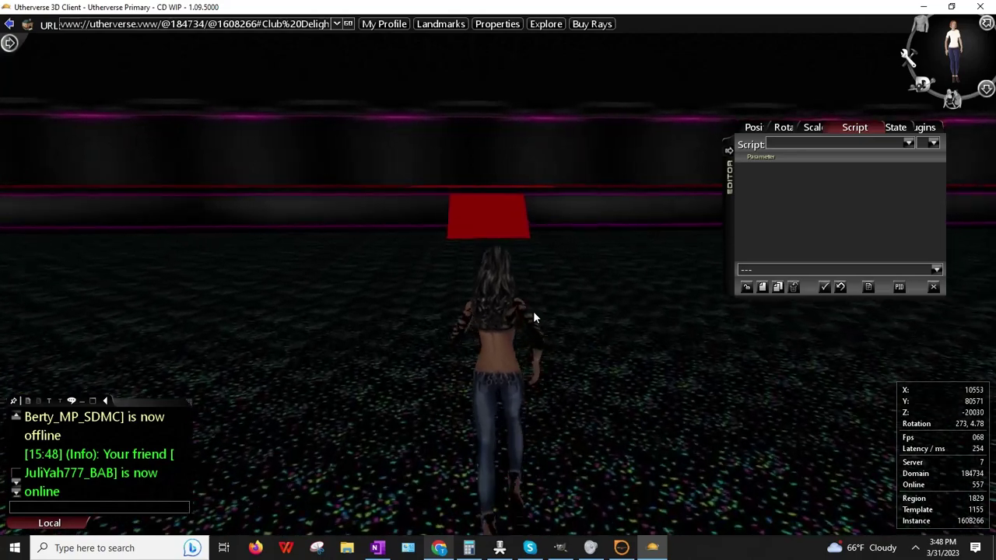
{"action": "key", "text": "Up"}
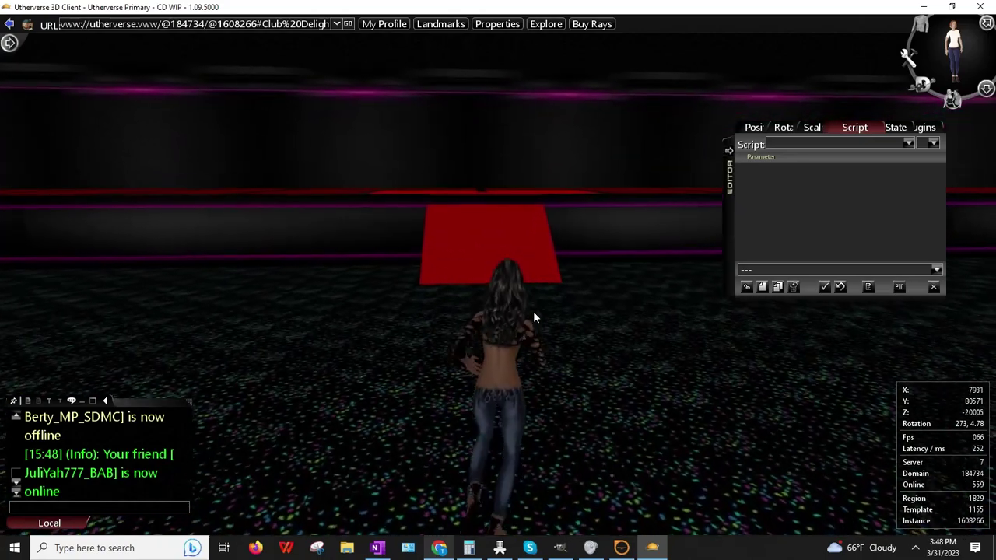
{"action": "left_click_drag", "start_coordinate": [486, 194], "coordinate": [472, 124]}
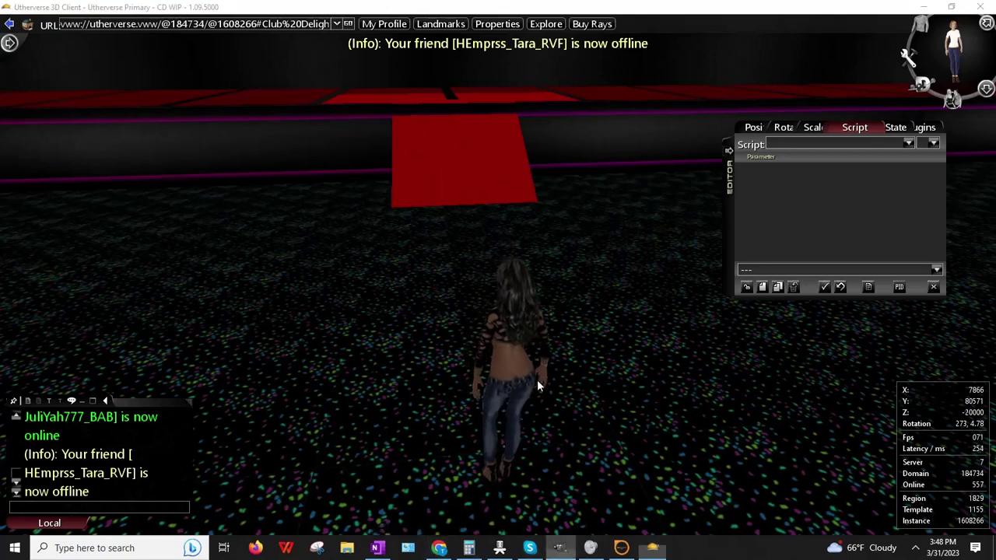
- Switch to GIMP and examine the stairs in the blue neon nightclub reference image
{"action": "key", "text": "alt+Tab"}
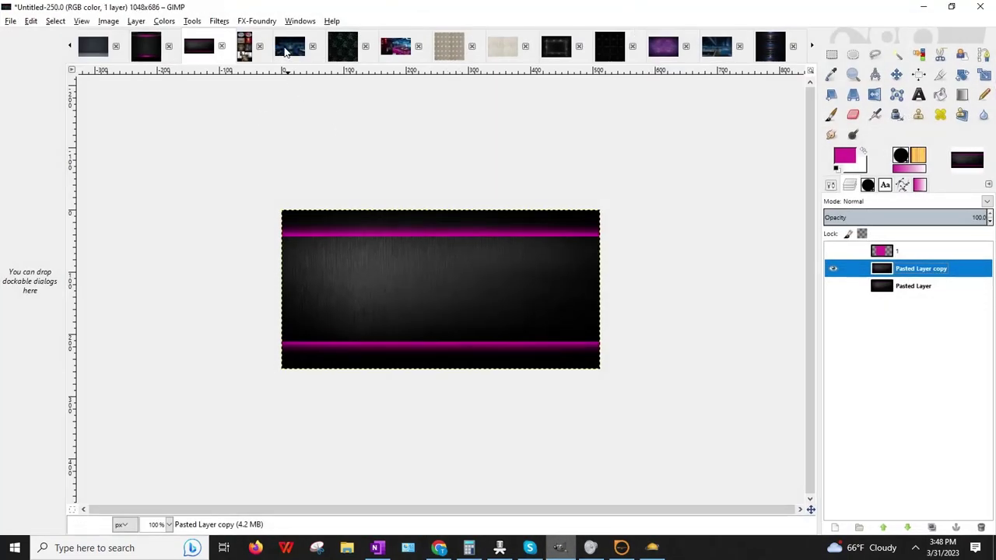
{"action": "left_click", "coordinate": [288, 48]}
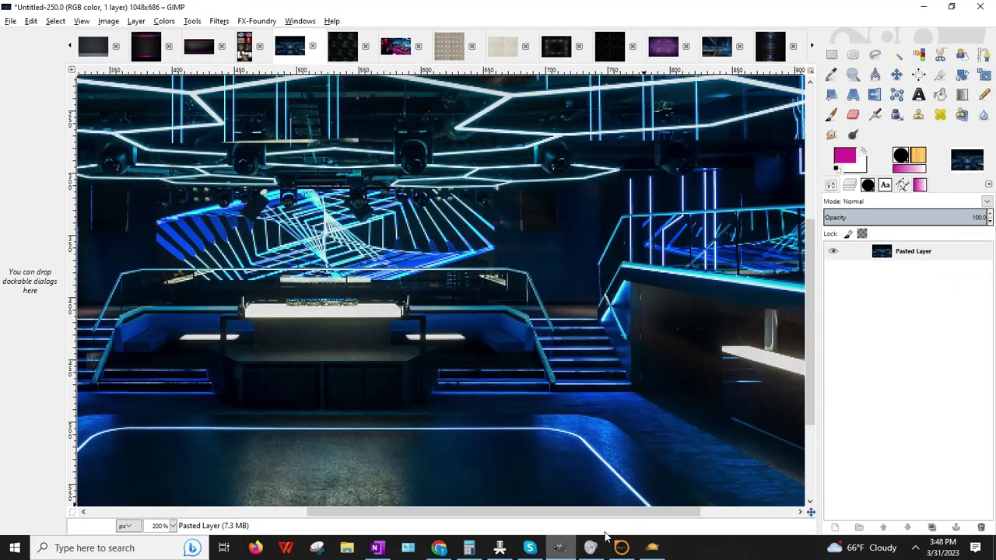
{"action": "left_click_drag", "start_coordinate": [568, 519], "coordinate": [500, 518]}
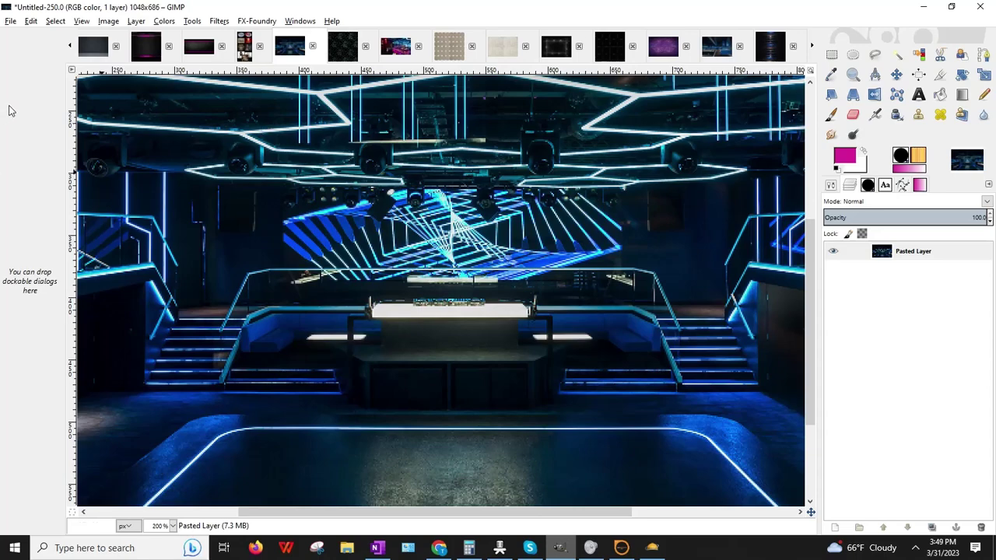
- Browse the drive's root folder for an image to open in GIMP, and return to the Utherverse client
{"action": "left_click", "coordinate": [11, 21]}
{"action": "left_click", "coordinate": [31, 59]}
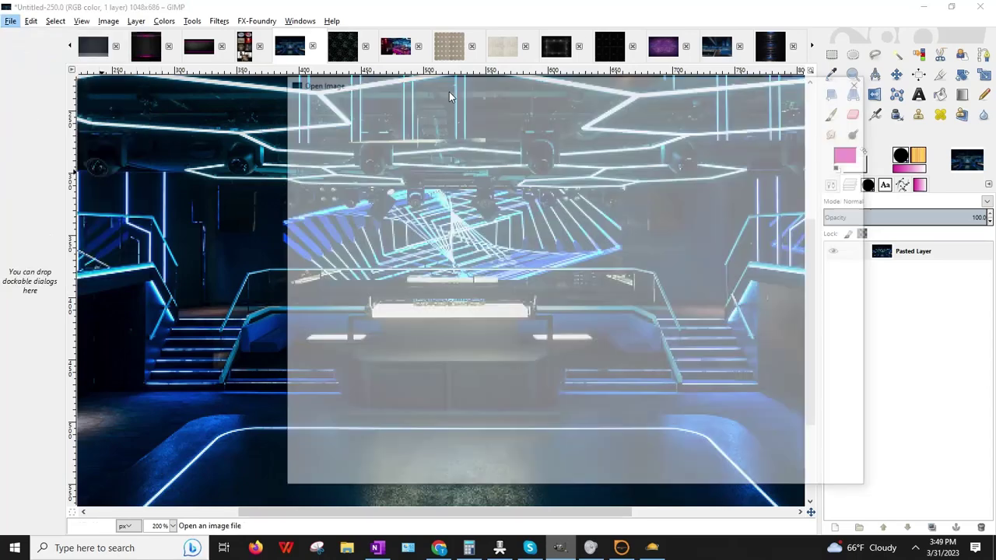
{"action": "left_click", "coordinate": [316, 107]}
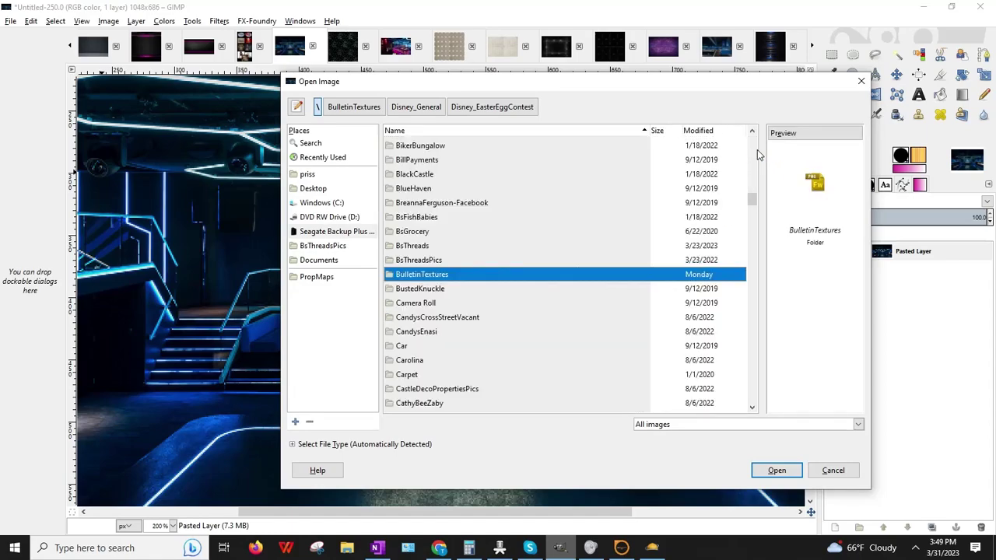
{"action": "left_click", "coordinate": [923, 7]}
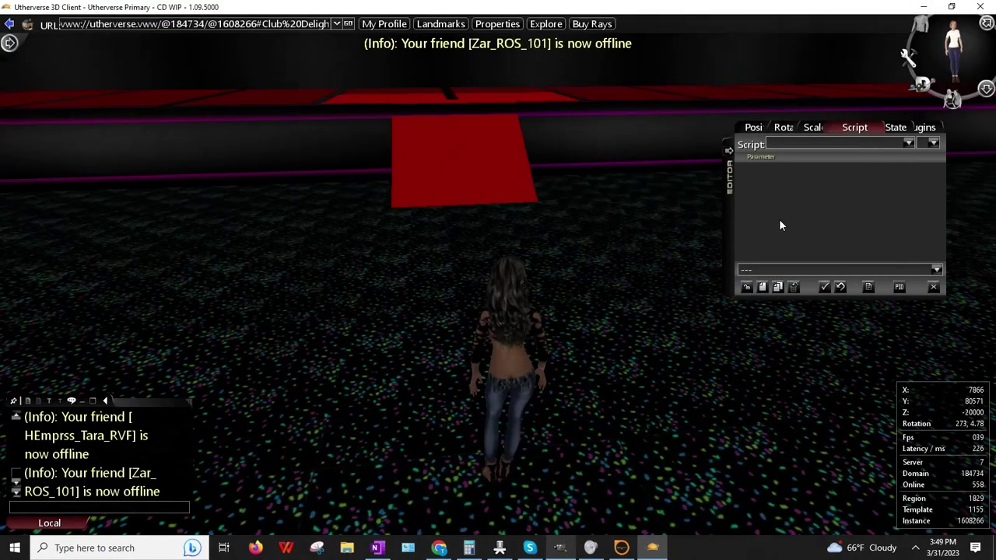
- Create a Primitive Stairs prop beside the red ramp, filtering the prop list by the keyword prim
{"action": "key", "text": "Up"}
{"action": "key", "text": "Left"}
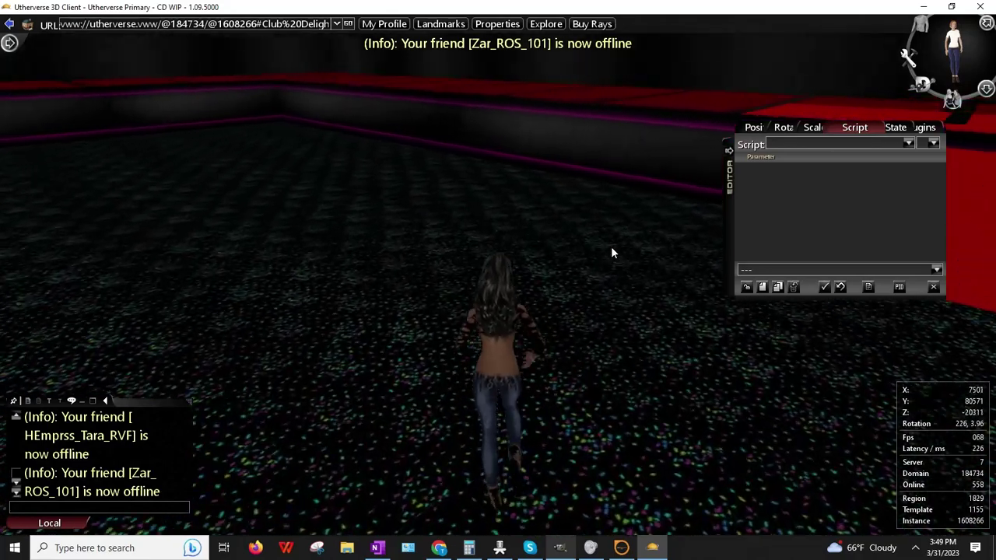
{"action": "key", "text": "Up"}
{"action": "key", "text": "Right"}
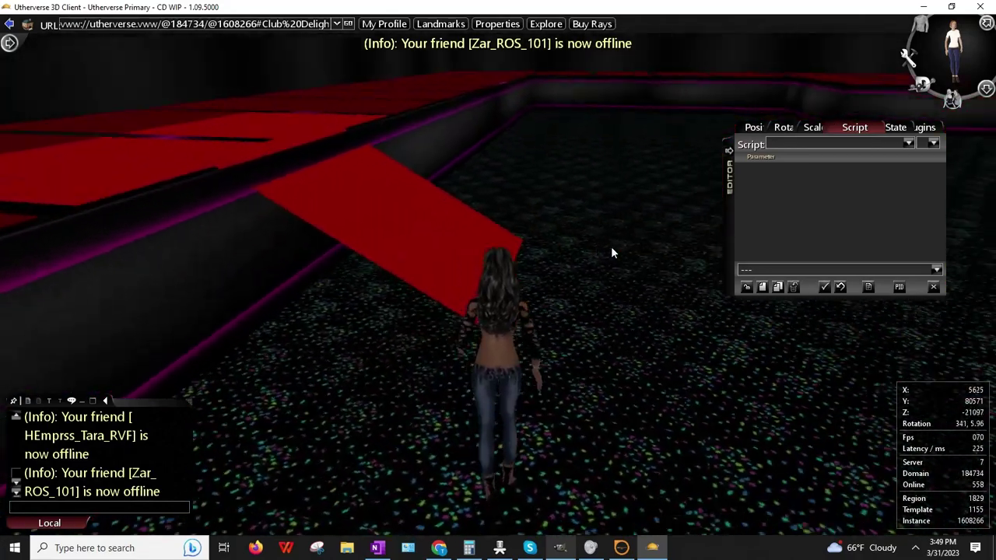
{"action": "left_click", "coordinate": [763, 289]}
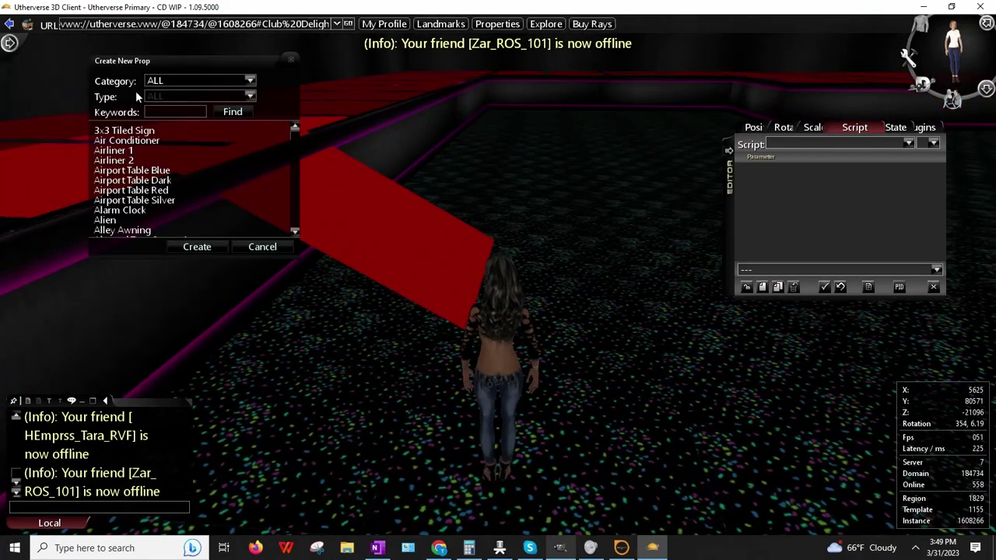
{"action": "type", "text": "pr"}
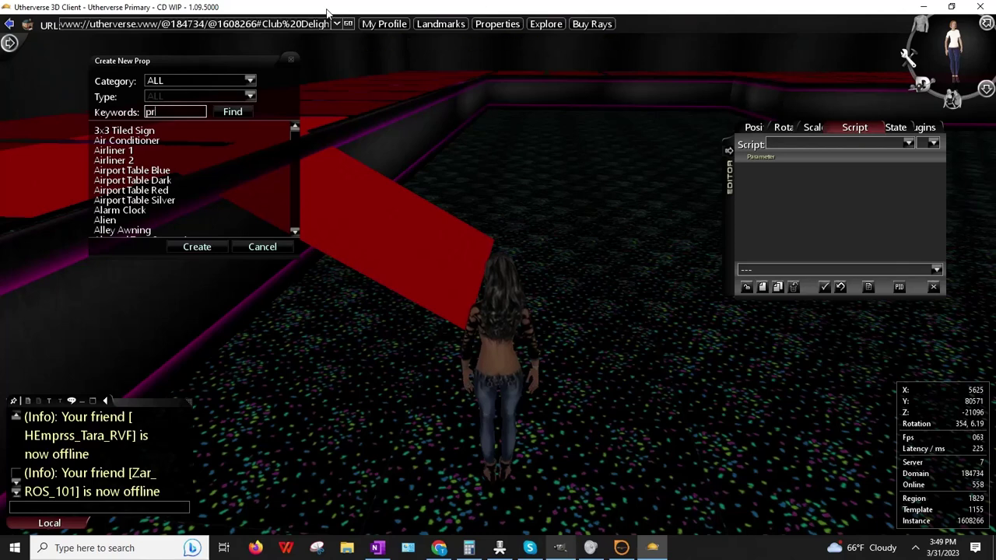
{"action": "type", "text": "im"}
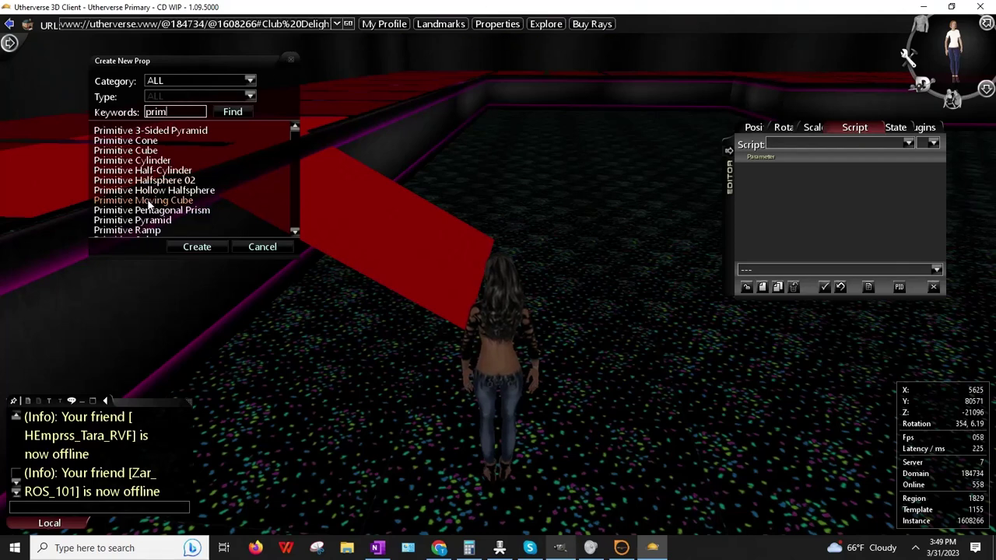
{"action": "scroll", "coordinate": [152, 212], "scroll_direction": "down", "scroll_amount": 2}
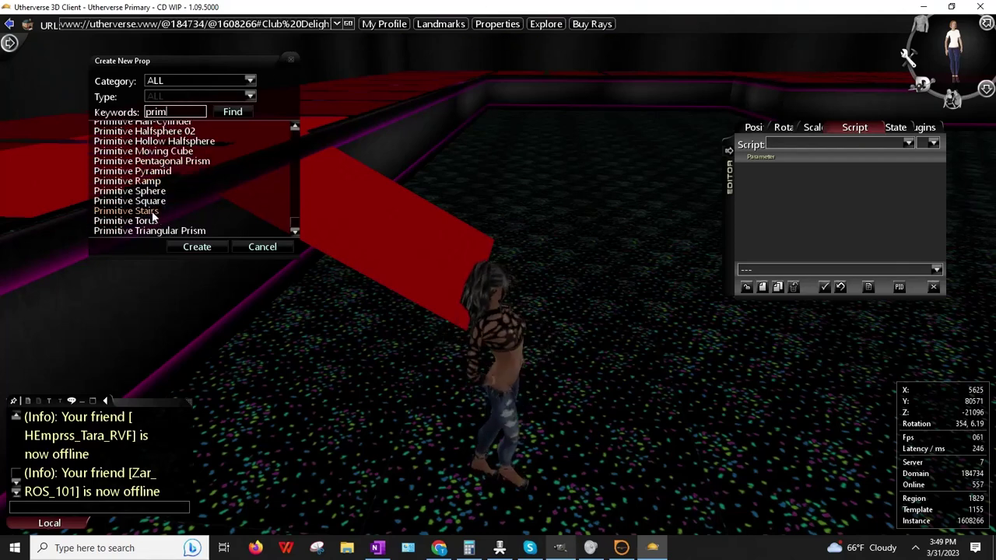
{"action": "left_click", "coordinate": [198, 248]}
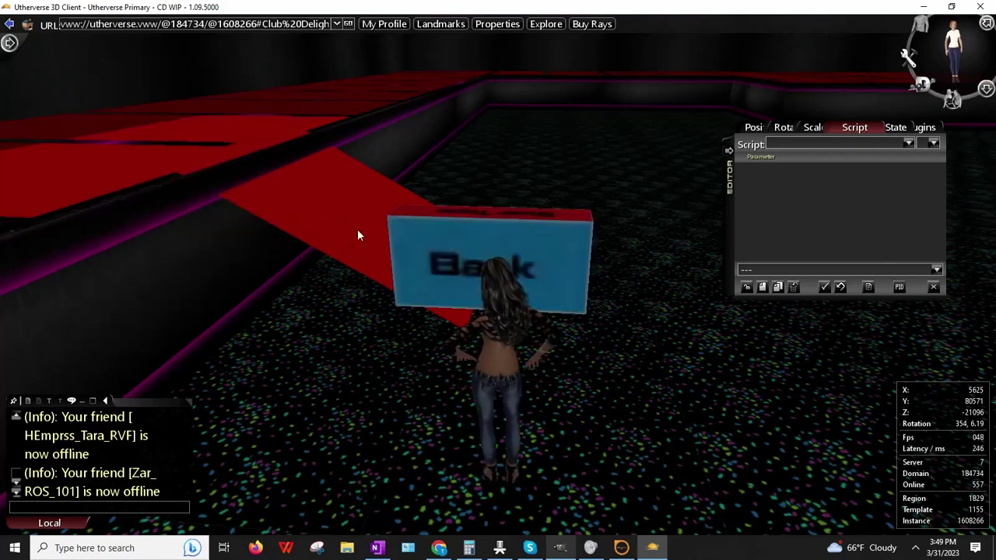
- Rotate the new stairs to 90 on the Y axis and set their Y position to 80000
{"action": "left_click", "coordinate": [793, 129]}
{"action": "left_click", "coordinate": [836, 147]}
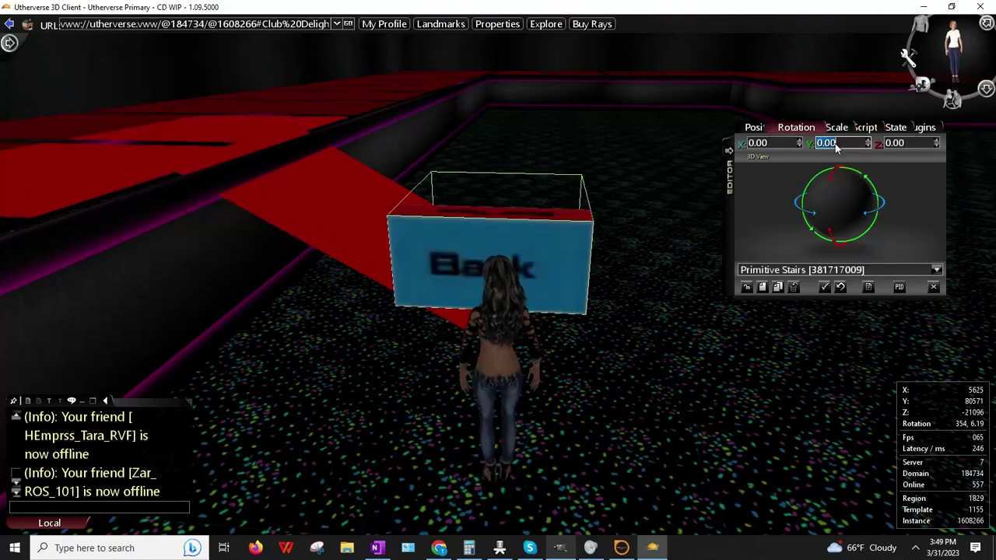
{"action": "type", "text": "90"}
{"action": "key", "text": "Return"}
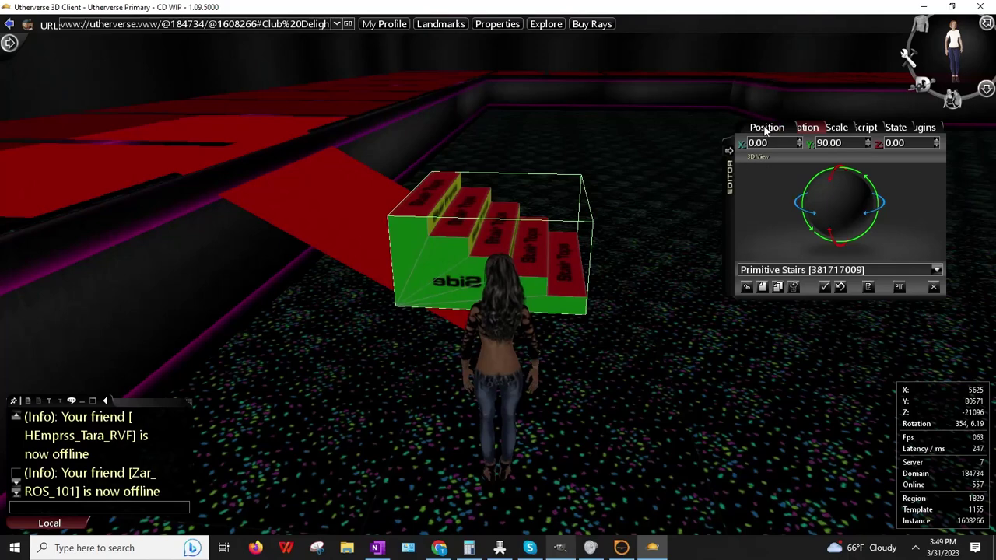
{"action": "left_click", "coordinate": [766, 129]}
{"action": "type", "text": "8"}
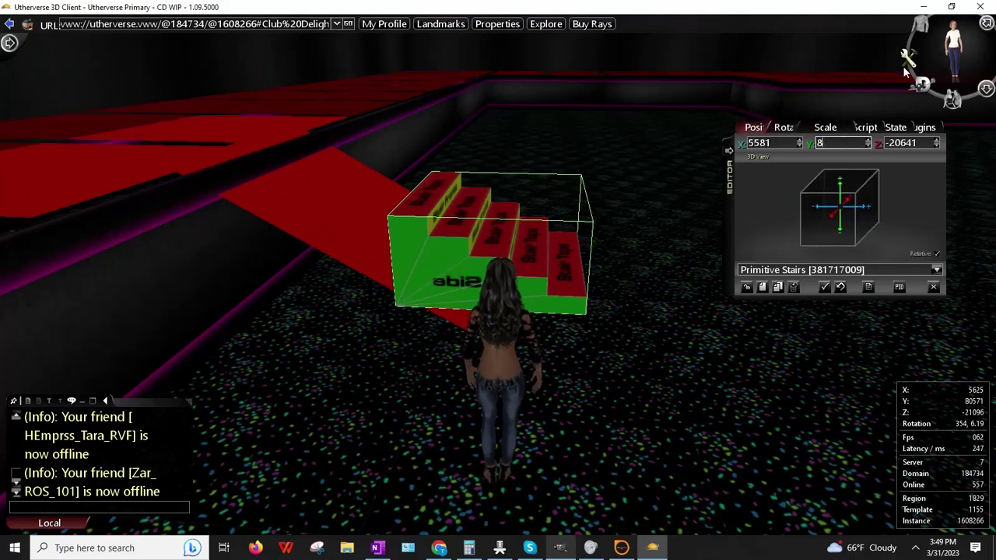
{"action": "type", "text": "0000"}
{"action": "key", "text": "Return"}
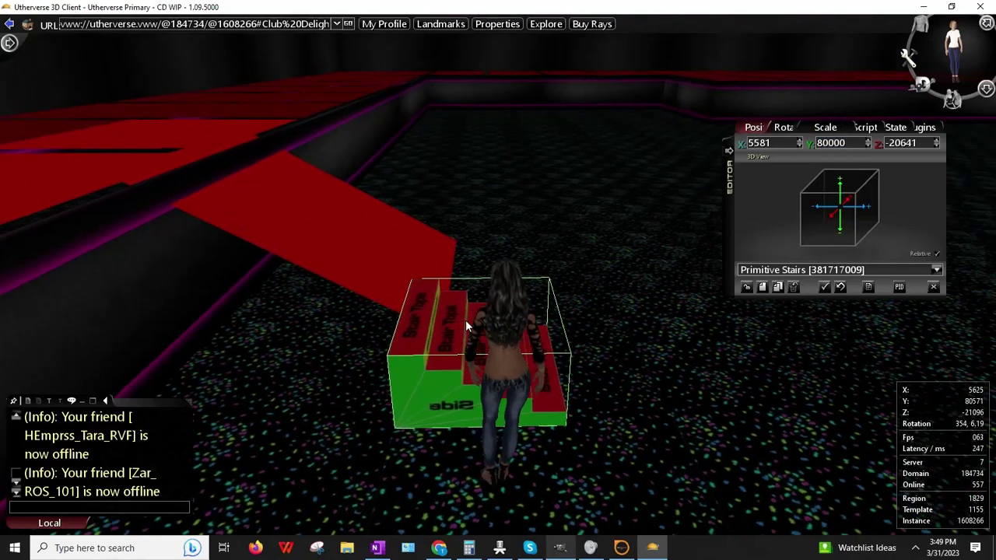
- Place the stairs at the foot of the red ramp, at about X 5196 and Z -19986, and face them from the front
{"action": "right_click", "coordinate": [455, 320]}
{"action": "left_click", "coordinate": [483, 337]}
{"action": "left_click_drag", "start_coordinate": [486, 331], "coordinate": [341, 67]}
{"action": "key", "text": "Right"}
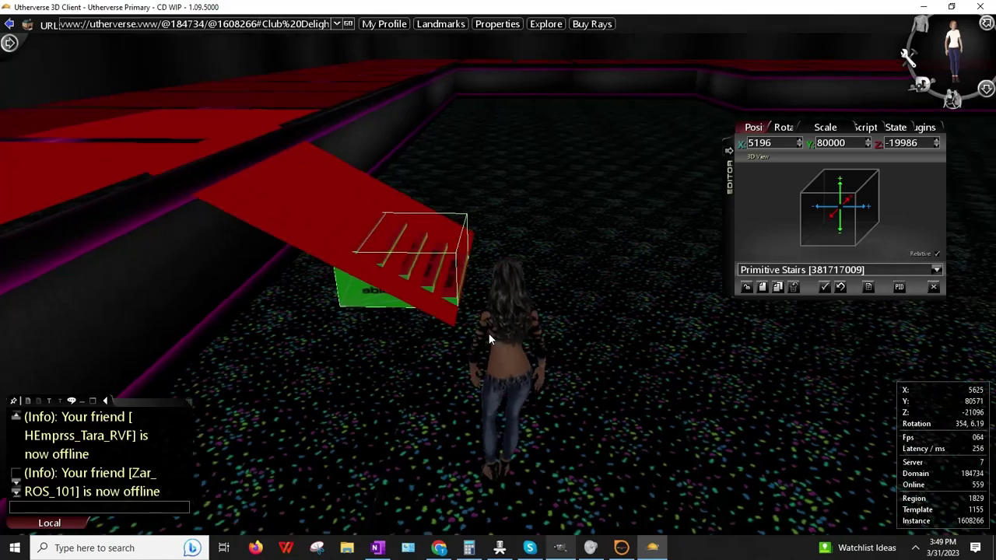
{"action": "key", "text": "Up"}
{"action": "key", "text": "Left"}
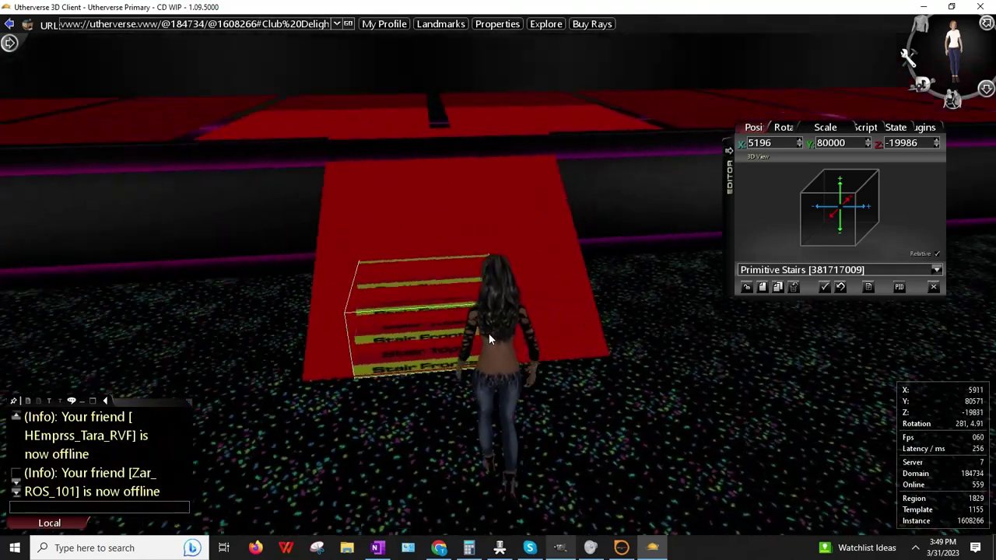
{"action": "key", "text": "Right"}
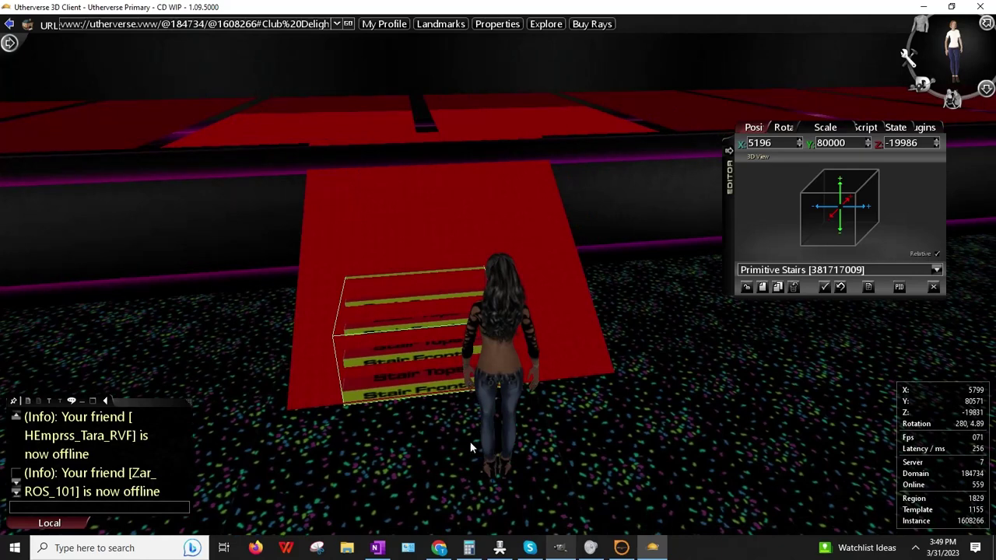
- Review the general client settings, and angle the view down over the stairs and ramp
{"action": "left_click", "coordinate": [907, 59]}
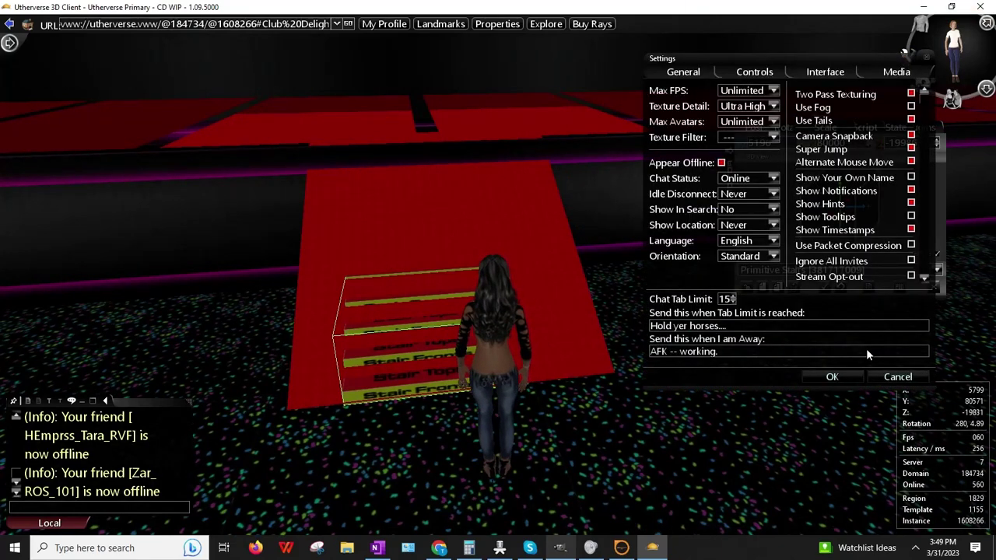
{"action": "left_click", "coordinate": [831, 377]}
{"action": "left_click_drag", "start_coordinate": [683, 426], "coordinate": [562, 367]}
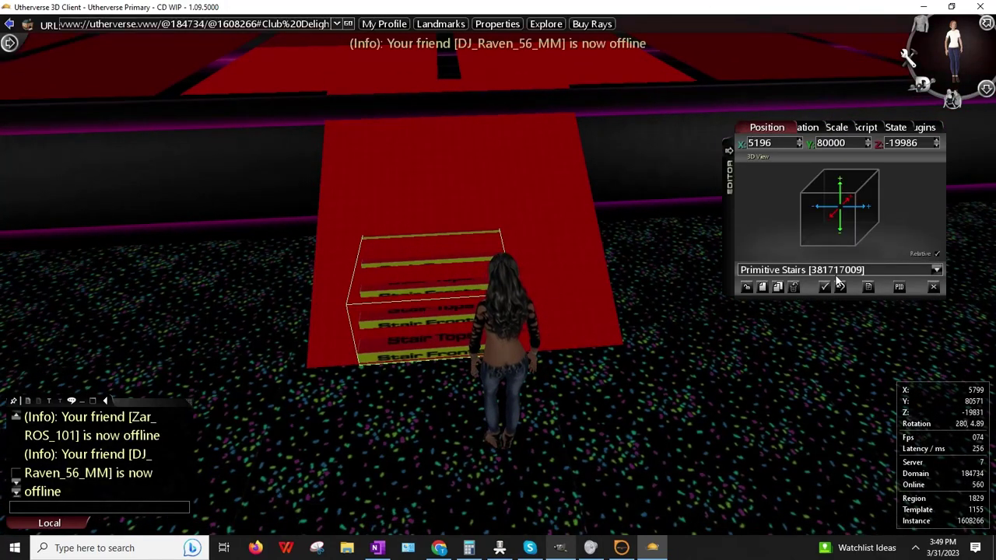
- Clone the stairs and place the copy higher on the ramp at about X 4837, Z -19881, with a Y position of 80500
{"action": "left_click", "coordinate": [776, 287]}
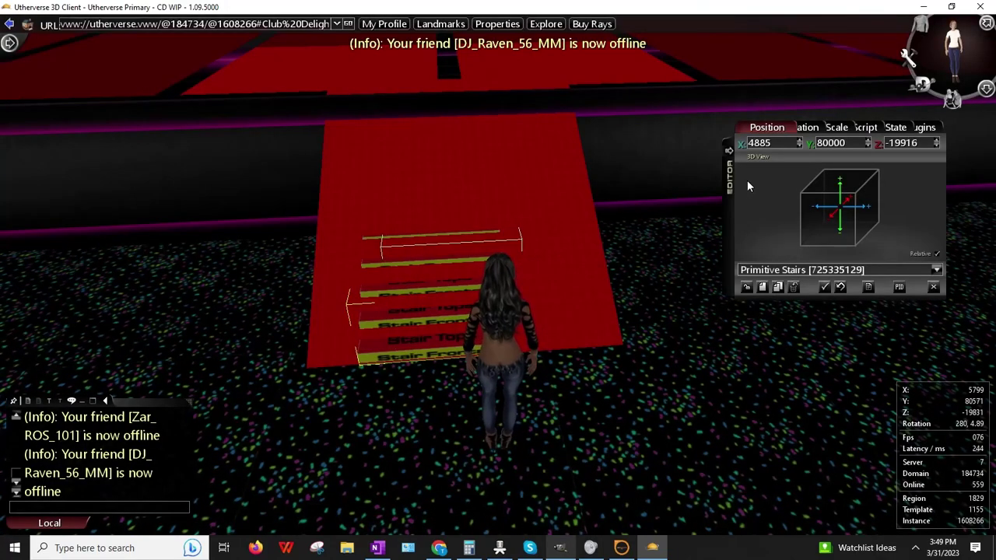
{"action": "double_click", "coordinate": [856, 145]}
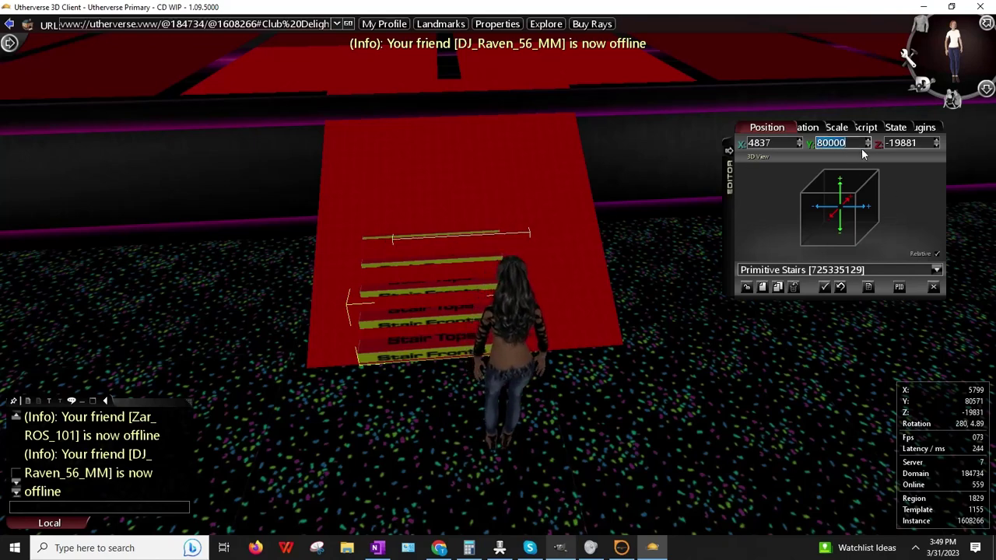
{"action": "type", "text": "80"}
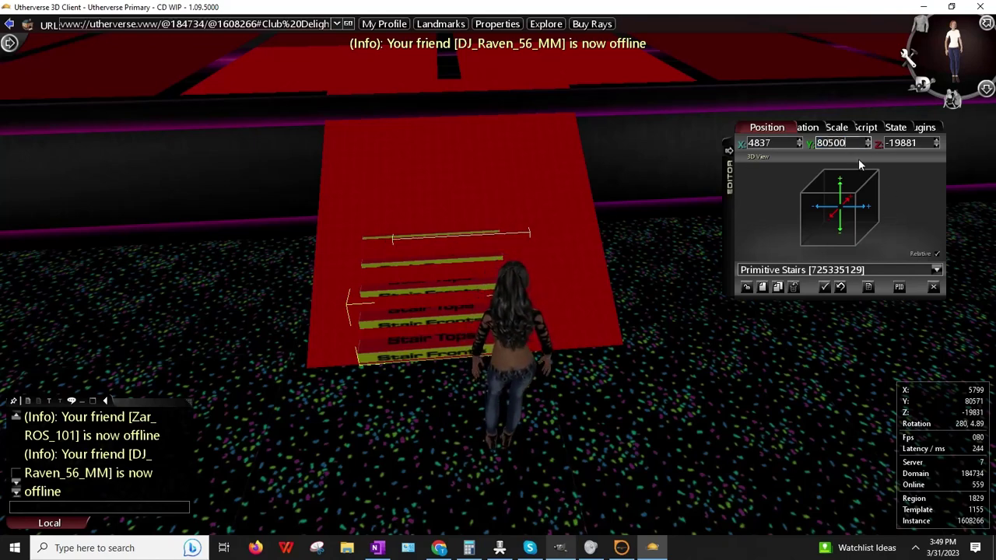
{"action": "key", "text": "Return"}
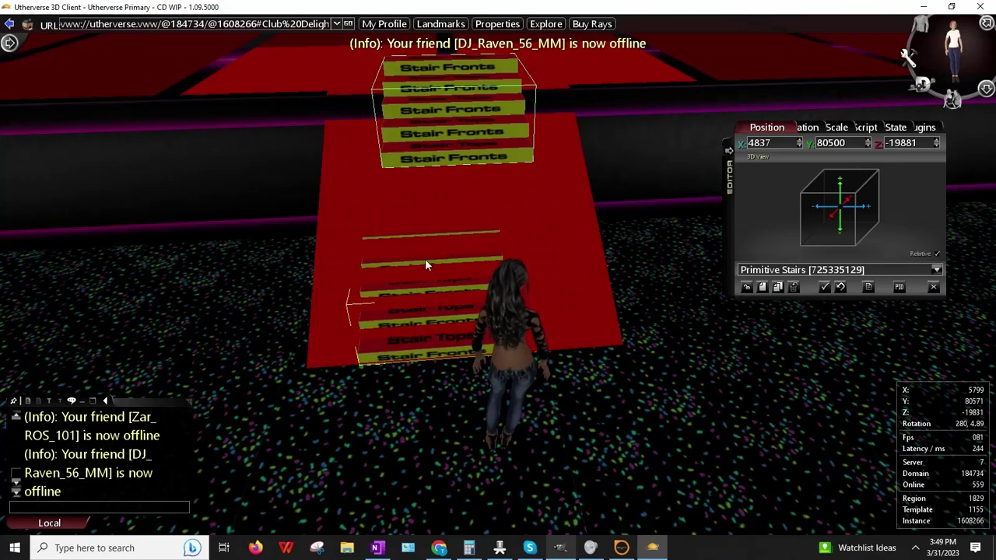
{"action": "right_click_drag", "start_coordinate": [425, 260], "coordinate": [424, 250]}
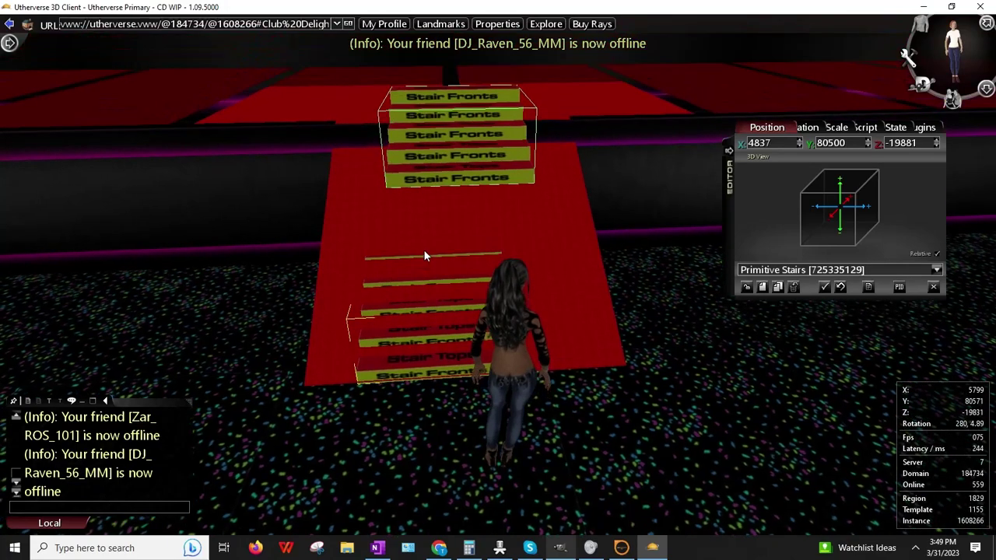
- Lower the cloned stairs to a Y position of 80243 and go up to the platform beside them
{"action": "left_click", "coordinate": [868, 147]}
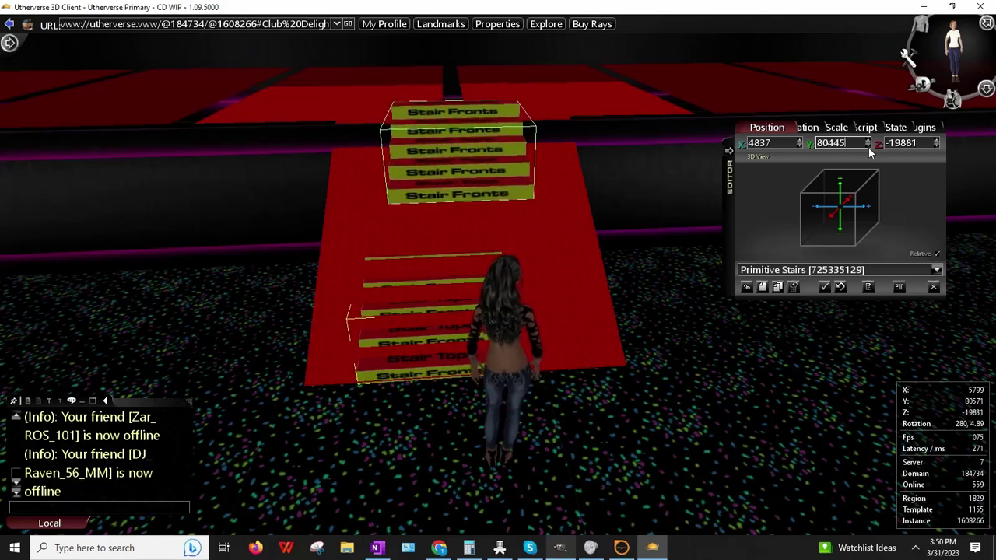
{"action": "left_click_drag", "start_coordinate": [870, 153], "coordinate": [870, 153]}
{"action": "right_click_drag", "start_coordinate": [496, 263], "coordinate": [496, 265]}
{"action": "key", "text": "Up"}
{"action": "key", "text": "Up"}
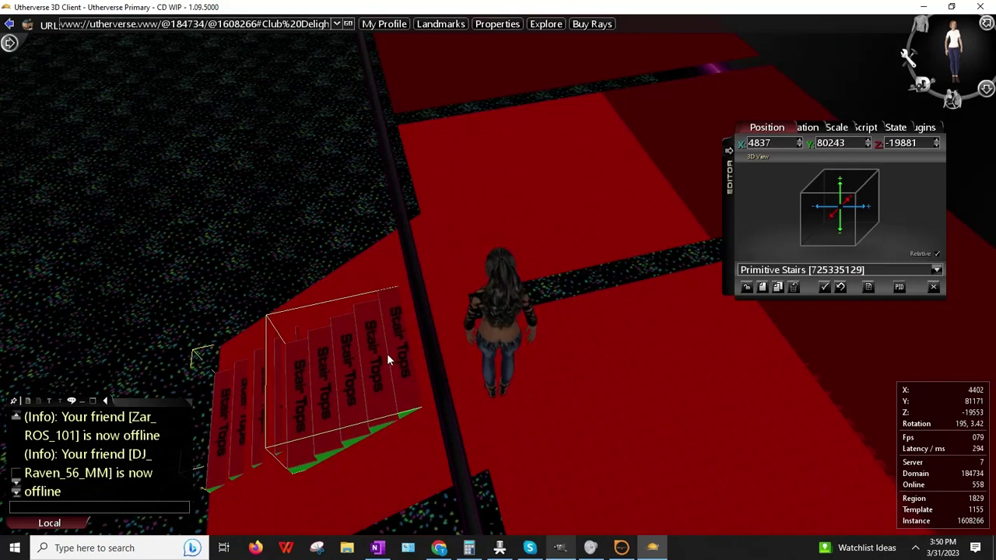
- Place the cloned stairs closer to the platform edge at about X 4767, Z -19877, and raise them to Y 80351
{"action": "right_click", "coordinate": [387, 353]}
{"action": "left_click", "coordinate": [427, 268]}
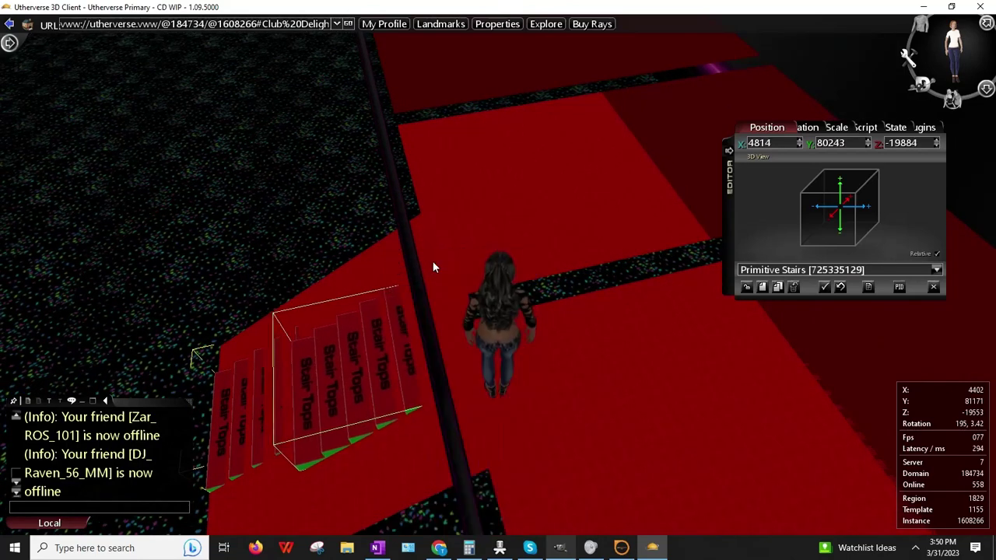
{"action": "left_click", "coordinate": [427, 269]}
{"action": "right_click", "coordinate": [366, 234]}
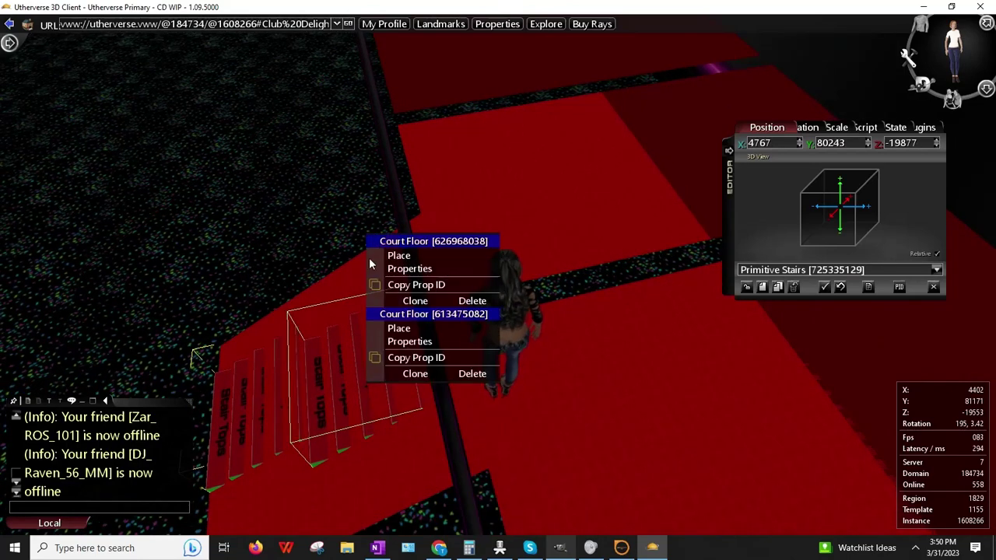
{"action": "right_click", "coordinate": [358, 266]}
{"action": "left_click", "coordinate": [329, 365]}
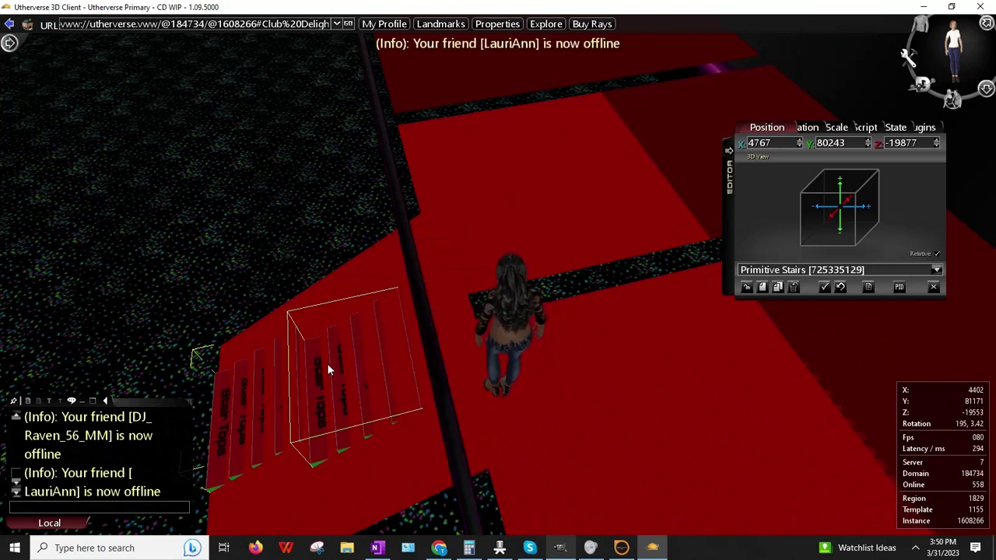
{"action": "left_click", "coordinate": [868, 140]}
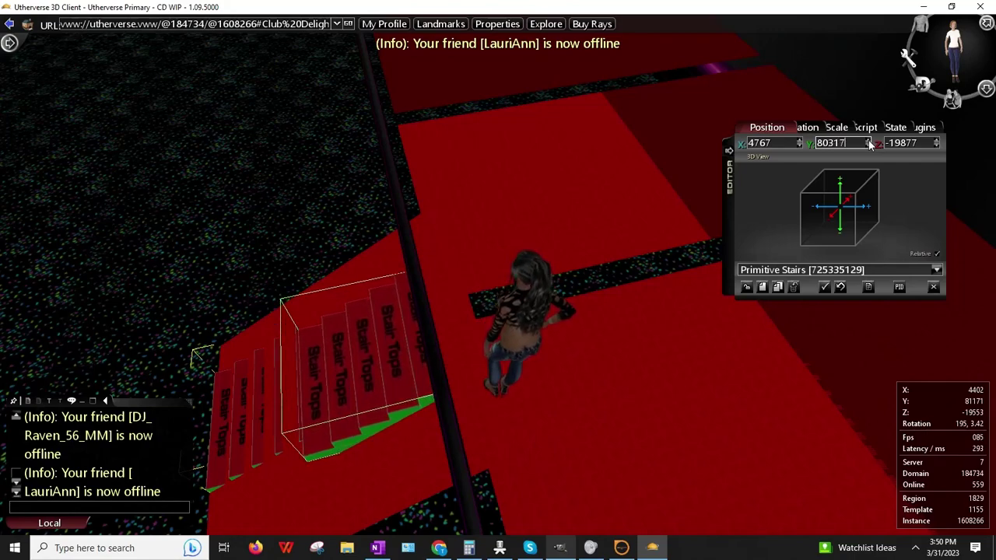
{"action": "left_click", "coordinate": [869, 141]}
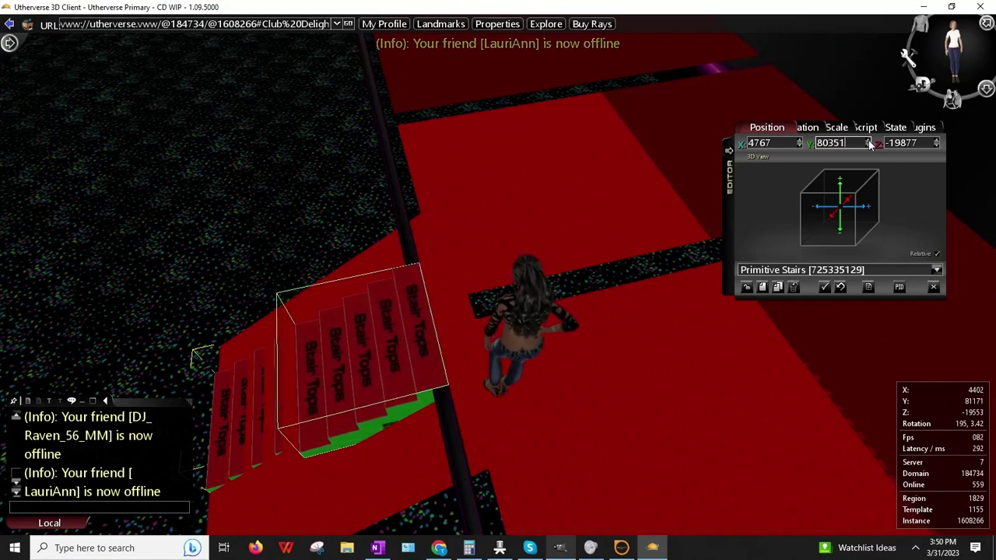
- View the cloned stairs from the front and place them again at about X 4800, Z -19894
{"action": "left_click_drag", "start_coordinate": [712, 167], "coordinate": [454, 267]}
{"action": "key", "text": "Left"}
{"action": "key", "text": "Up"}
{"action": "key", "text": "Right"}
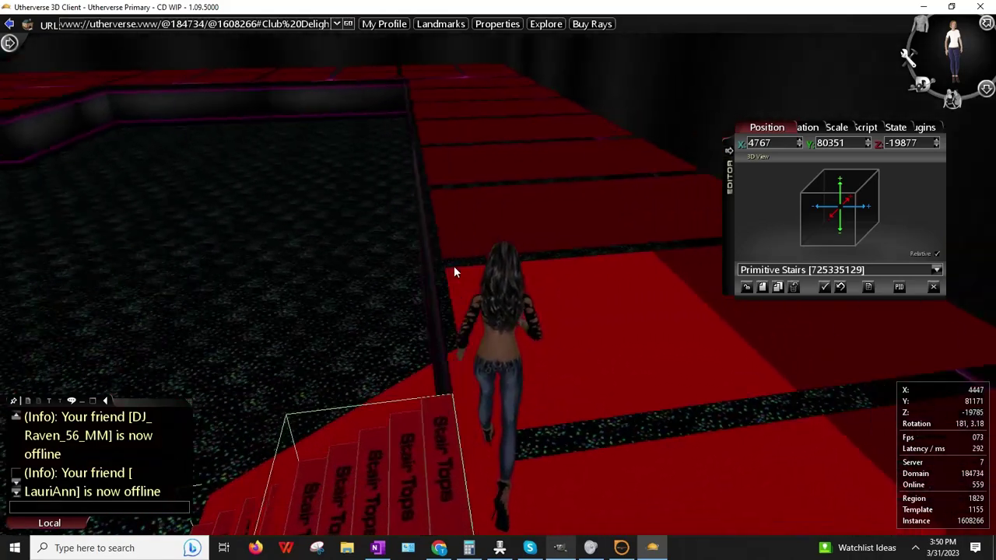
{"action": "key", "text": "Down"}
{"action": "key", "text": "Up"}
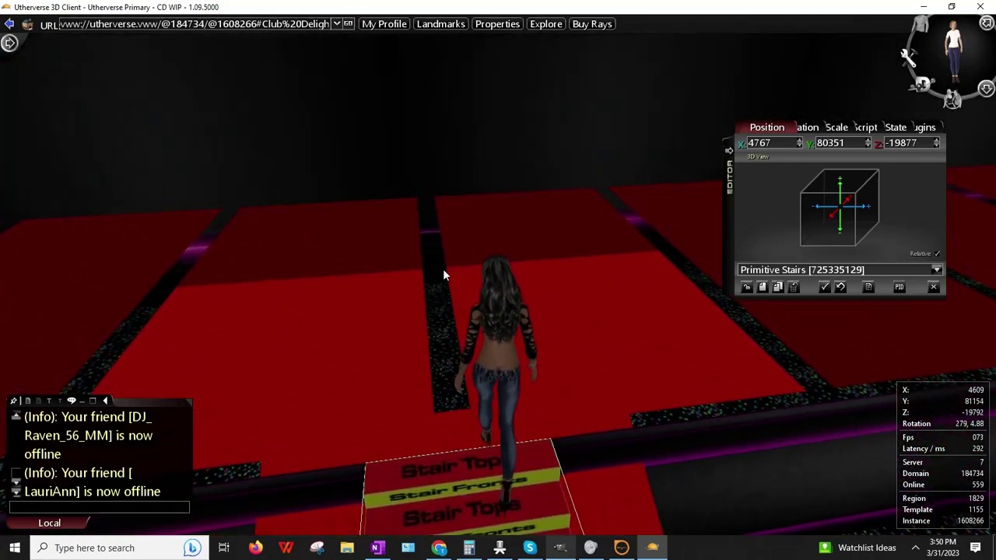
{"action": "right_click", "coordinate": [455, 370]}
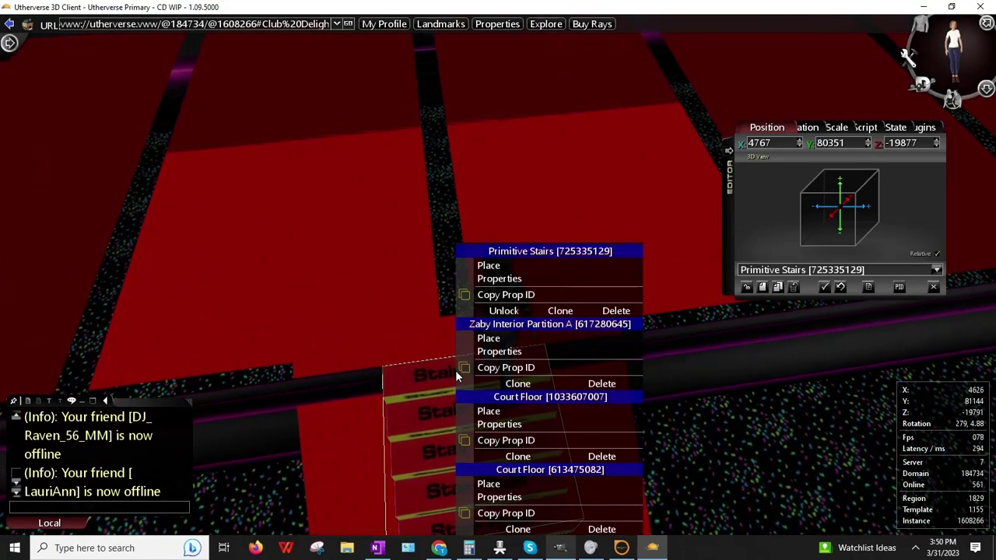
{"action": "left_click", "coordinate": [489, 266]}
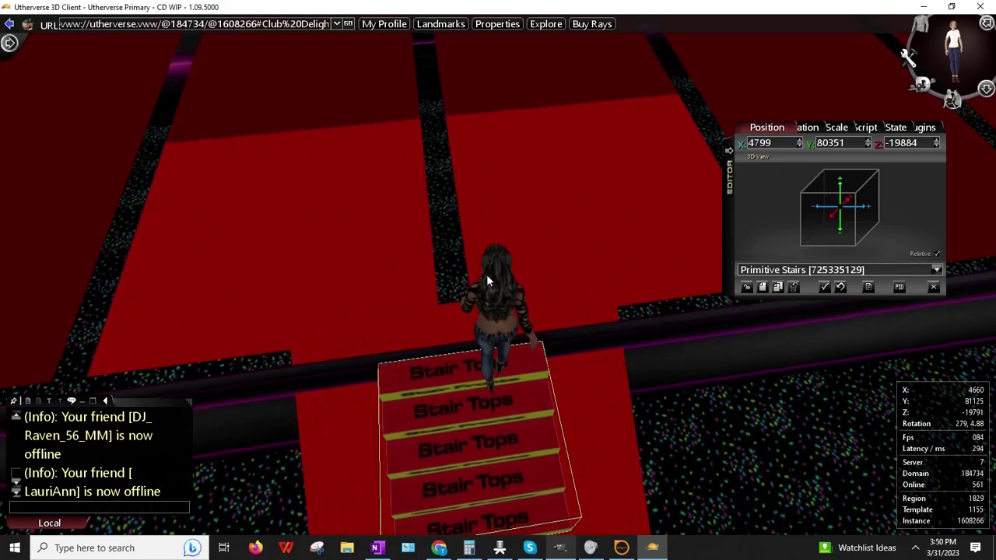
{"action": "left_click", "coordinate": [491, 272]}
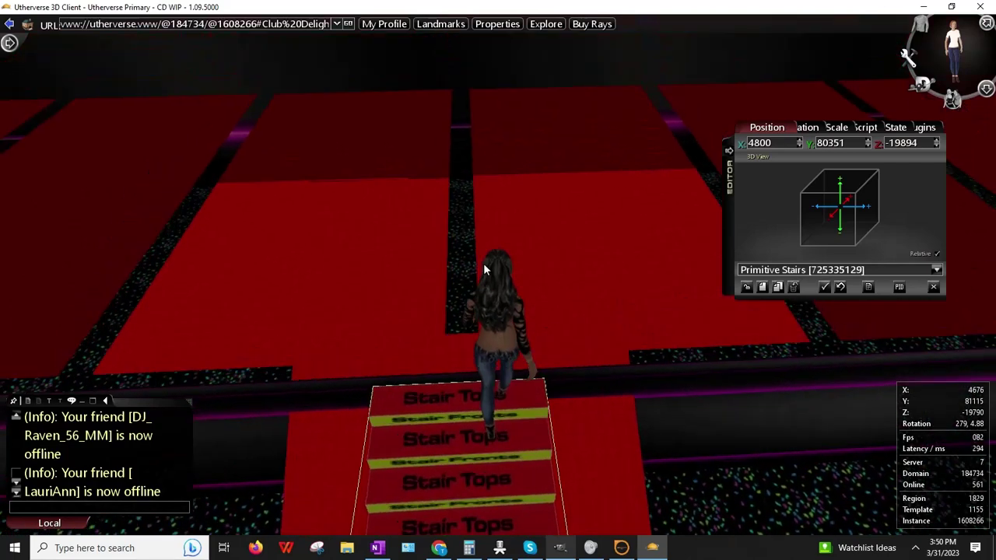
- Lower the cloned stairs to a Y position of about 80255
{"action": "left_click", "coordinate": [867, 146]}
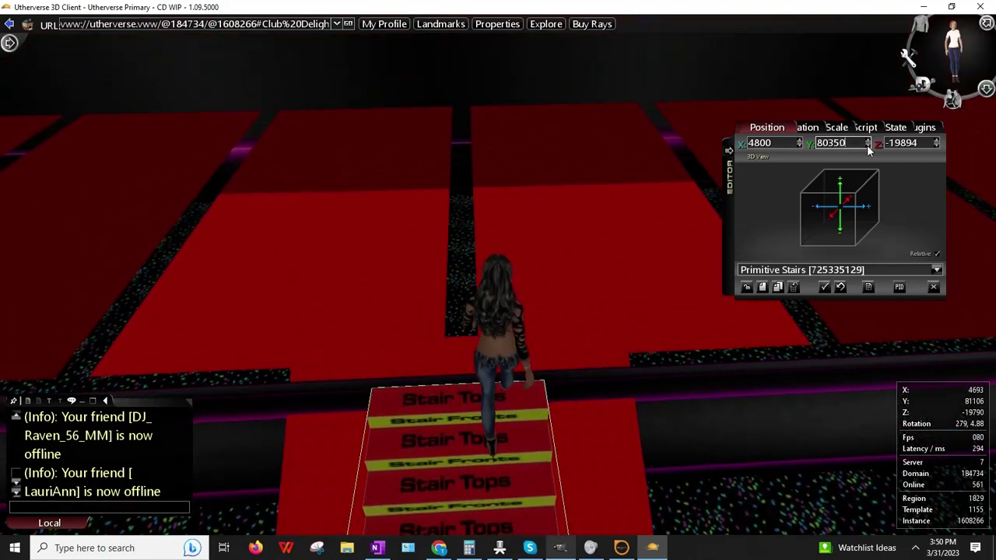
{"action": "left_click", "coordinate": [867, 146]}
{"action": "left_click", "coordinate": [867, 146]}
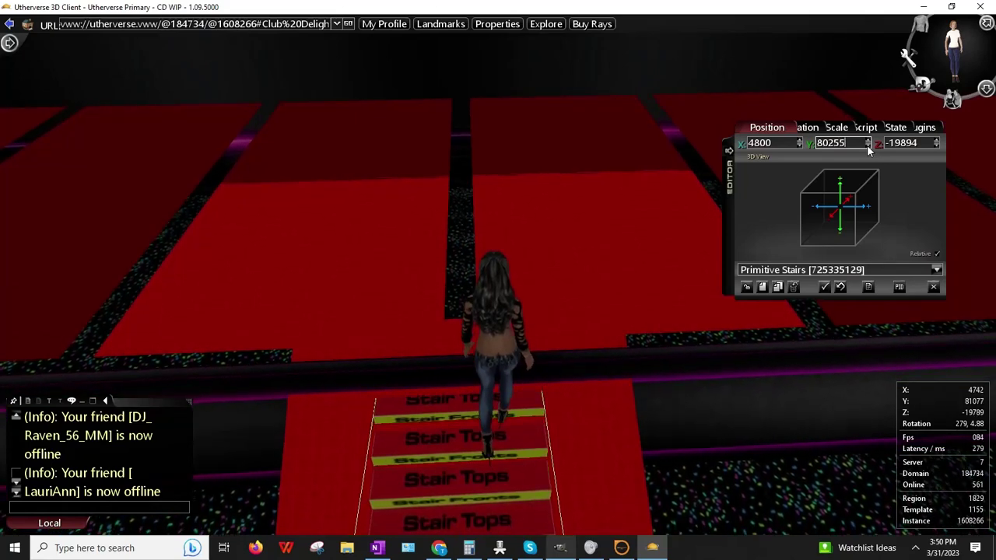
- Set the emissive value of the red Court Floor ramp under the stairs to 0 and clear the prop selection
{"action": "left_click", "coordinate": [530, 270]}
{"action": "key", "text": "Down"}
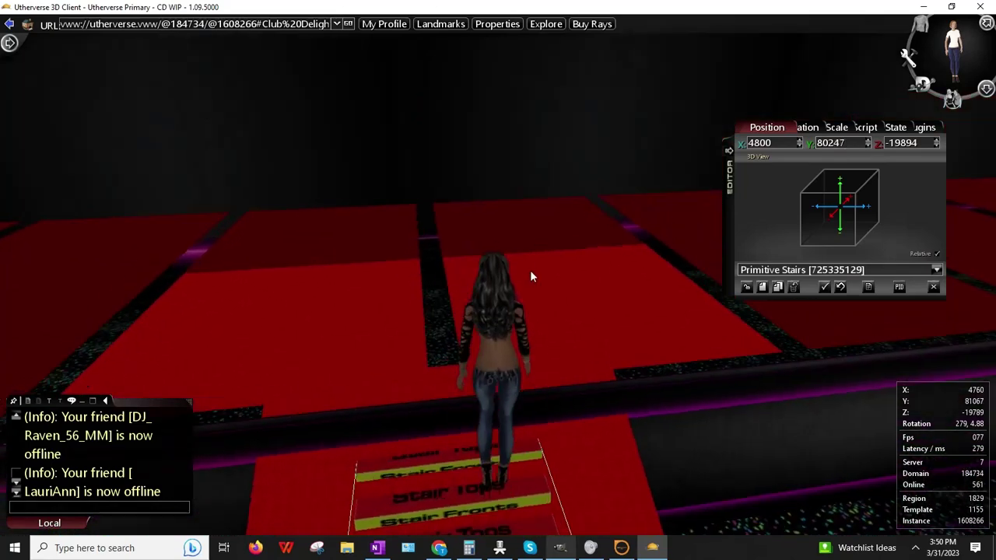
{"action": "key", "text": "Right"}
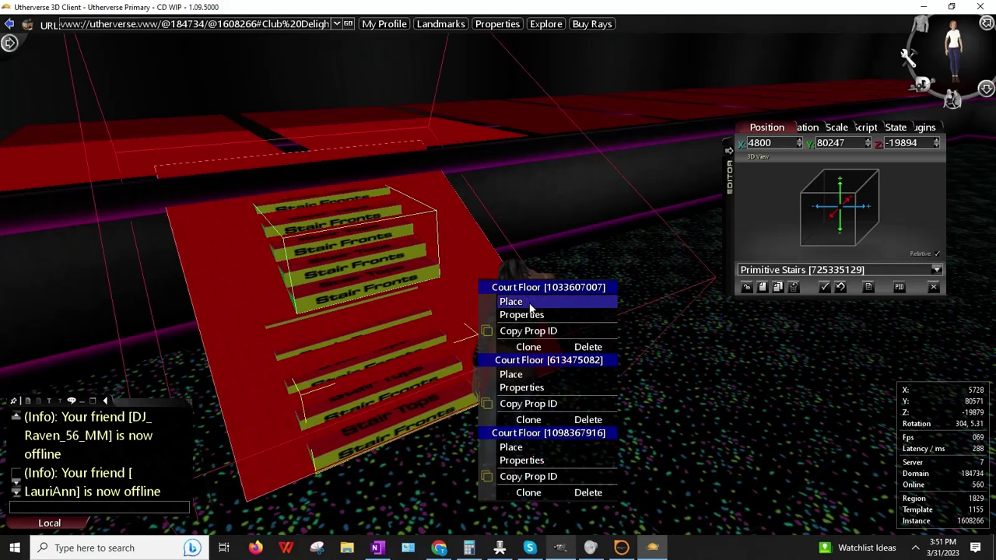
{"action": "left_click", "coordinate": [520, 293]}
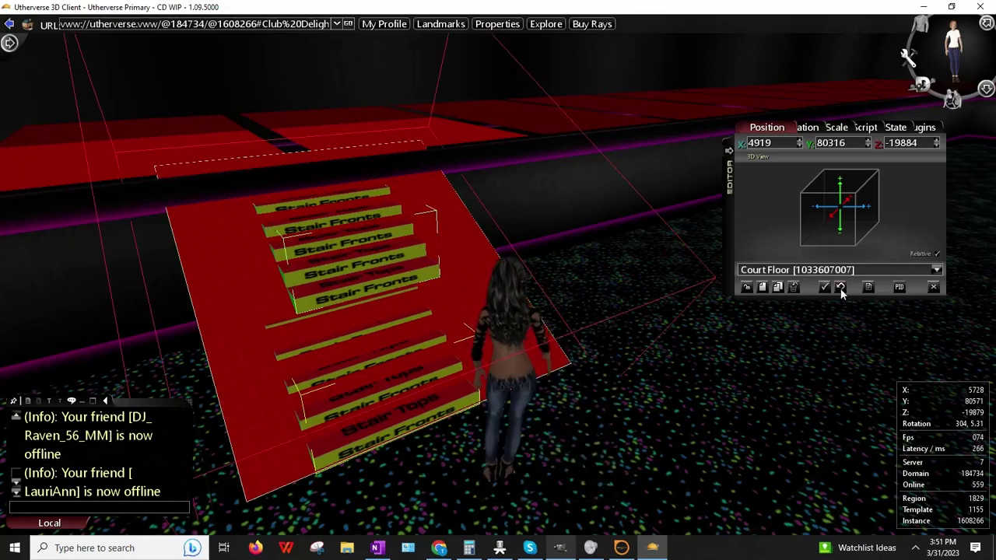
{"action": "right_click_drag", "start_coordinate": [637, 308], "coordinate": [639, 310]}
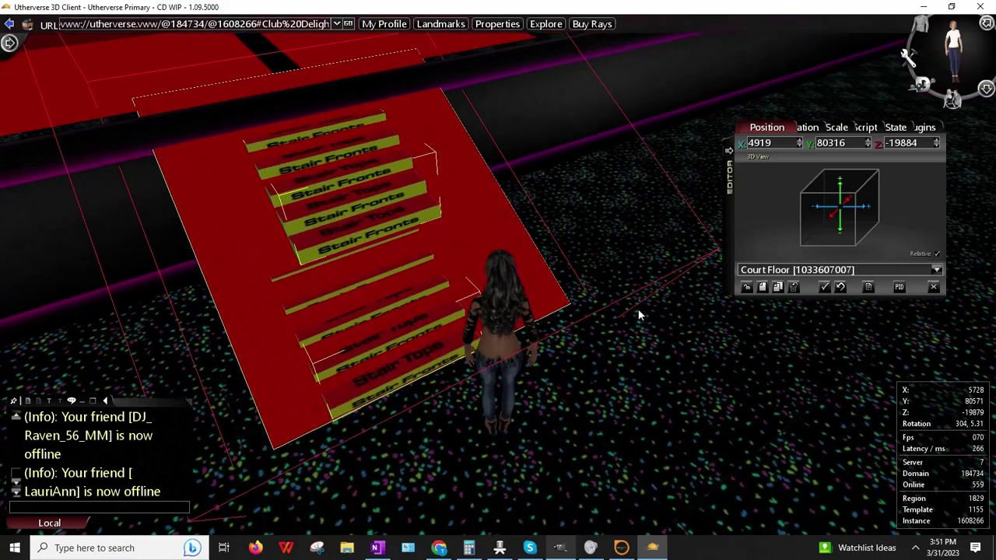
{"action": "left_click", "coordinate": [505, 227]}
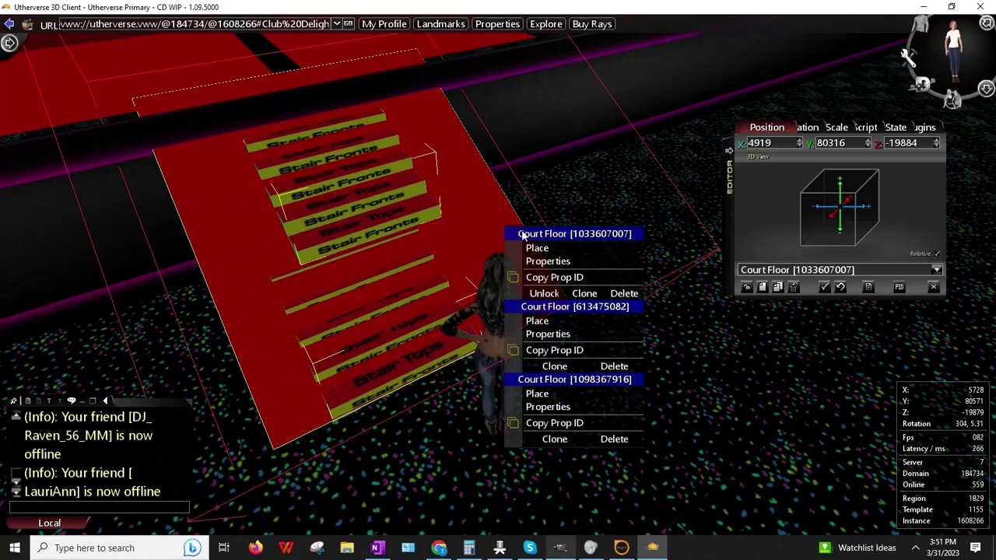
{"action": "left_click", "coordinate": [583, 261]}
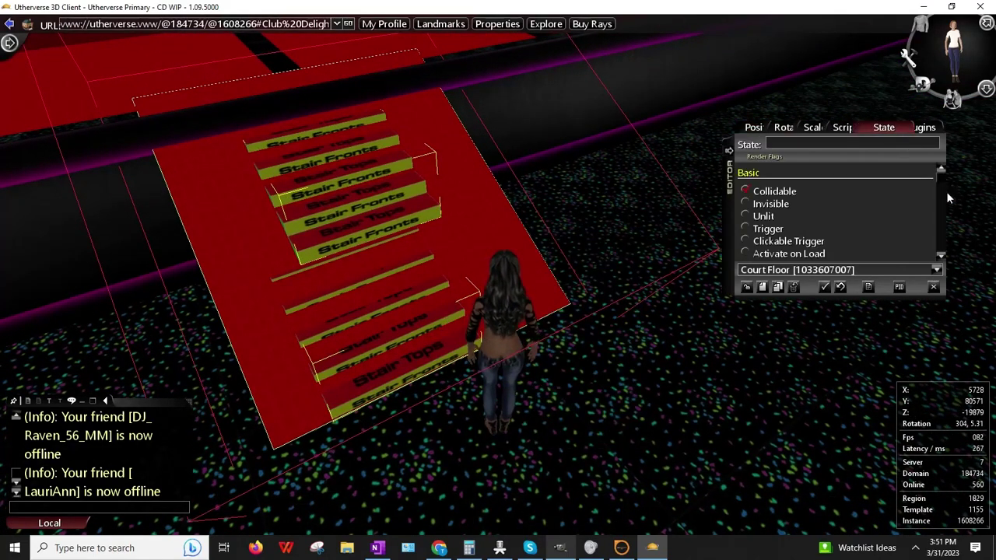
{"action": "left_click_drag", "start_coordinate": [939, 179], "coordinate": [940, 240]}
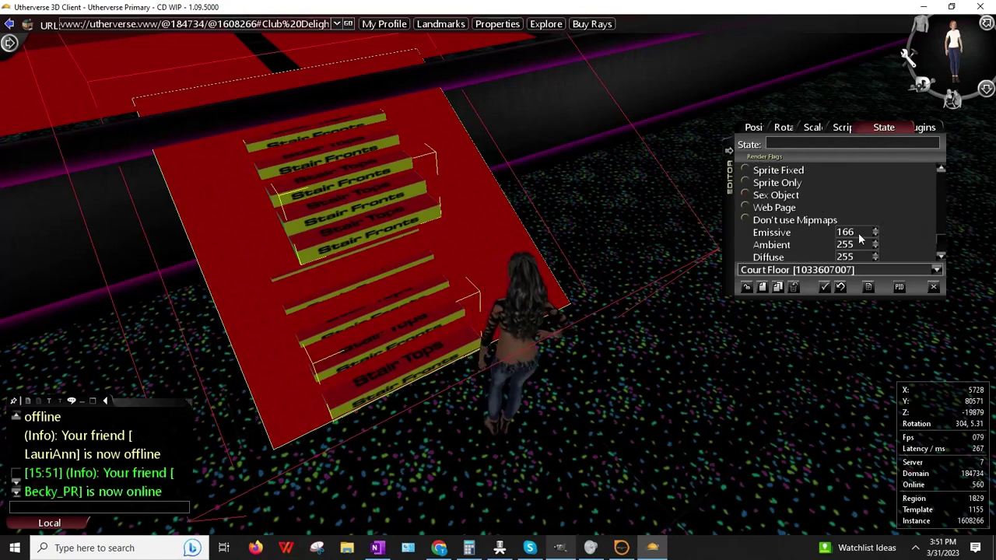
{"action": "double_click", "coordinate": [858, 232]}
{"action": "key", "text": "Return"}
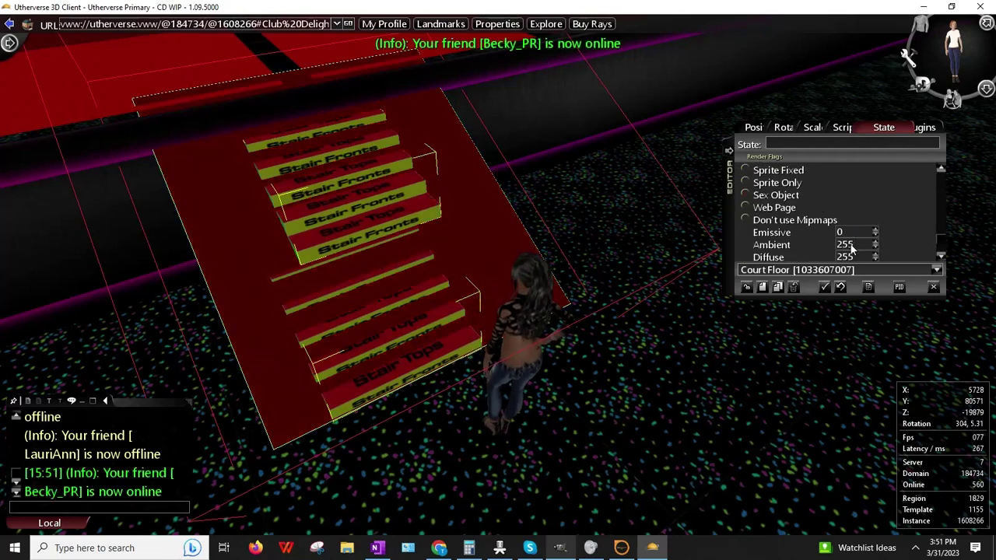
{"action": "left_click", "coordinate": [743, 289]}
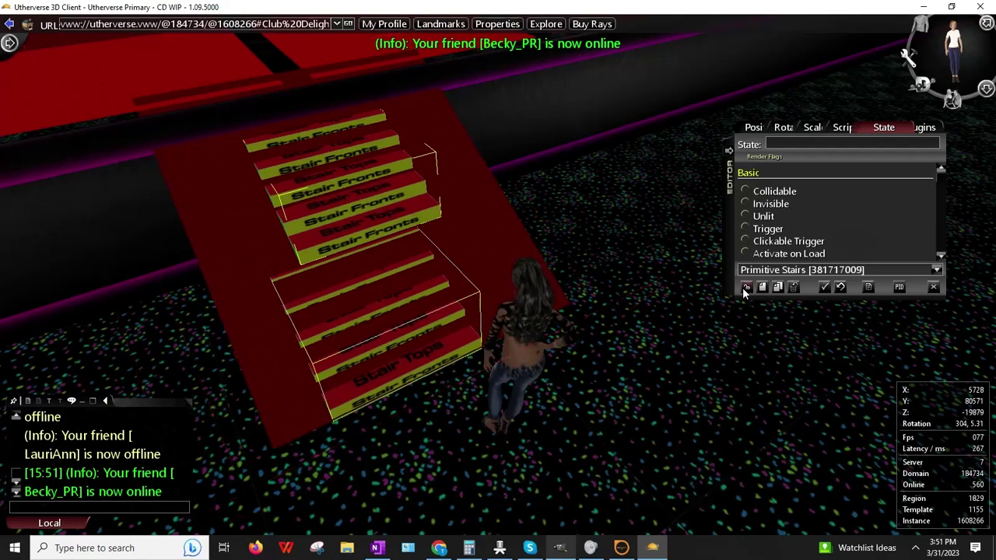
{"action": "left_click", "coordinate": [743, 290]}
{"action": "left_click", "coordinate": [742, 289]}
{"action": "right_click_drag", "start_coordinate": [684, 307], "coordinate": [606, 324]}
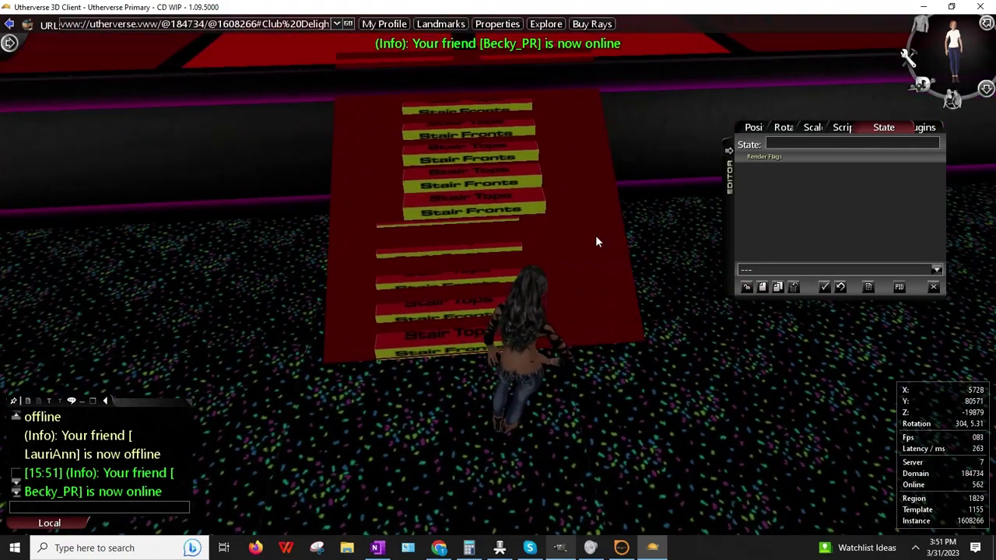
- Lower the upper, cloned Primitive Stairs on the ramp to a Y position of 80221
{"action": "right_click", "coordinate": [520, 202]}
{"action": "left_click", "coordinate": [562, 231]}
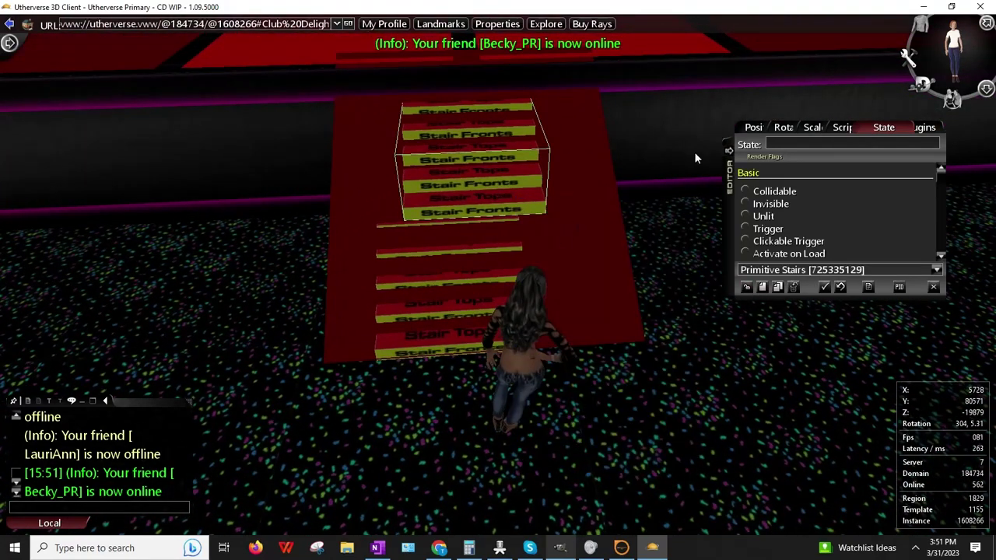
{"action": "left_click", "coordinate": [753, 131]}
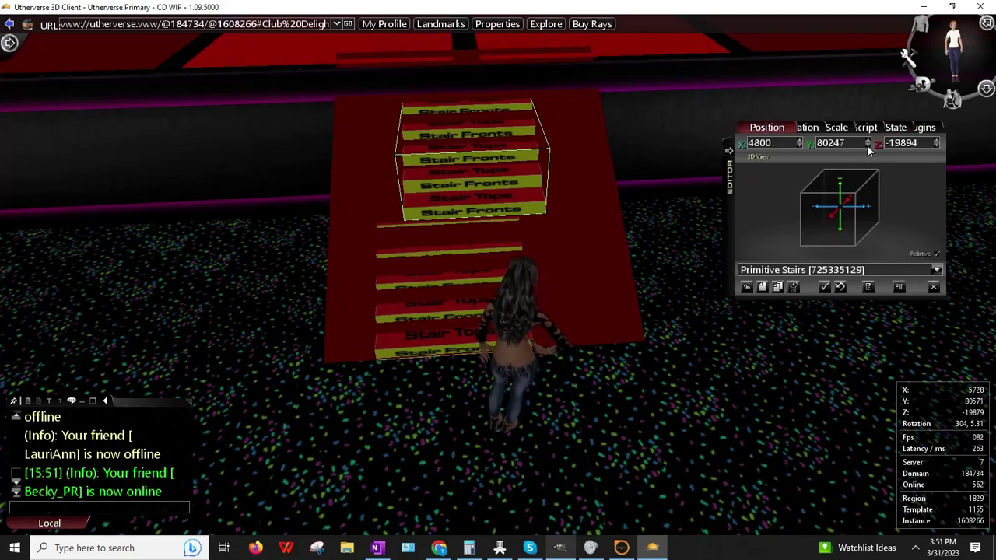
{"action": "left_click", "coordinate": [868, 146]}
{"action": "left_click", "coordinate": [867, 147]}
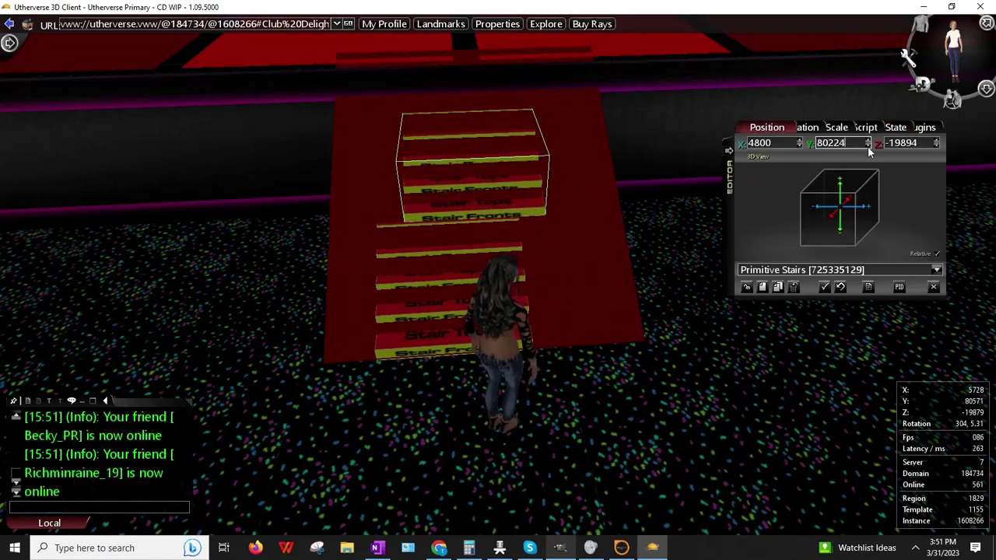
{"action": "left_click_drag", "start_coordinate": [868, 146], "coordinate": [868, 146]}
- Walk up beside the cloned stairs and place them closer to the lower flight at about X 4810, Z -19899
{"action": "right_click_drag", "start_coordinate": [540, 170], "coordinate": [545, 172]}
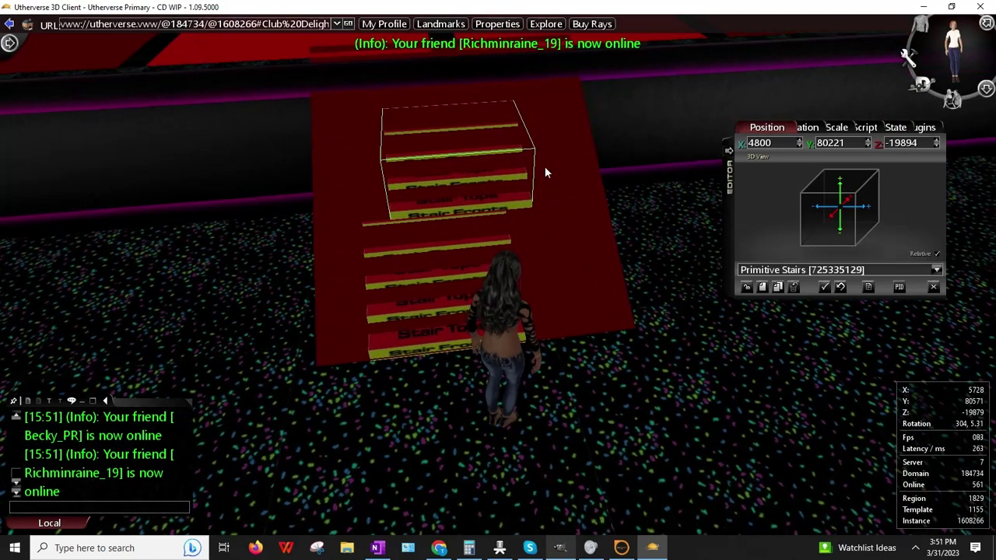
{"action": "key", "text": "Up"}
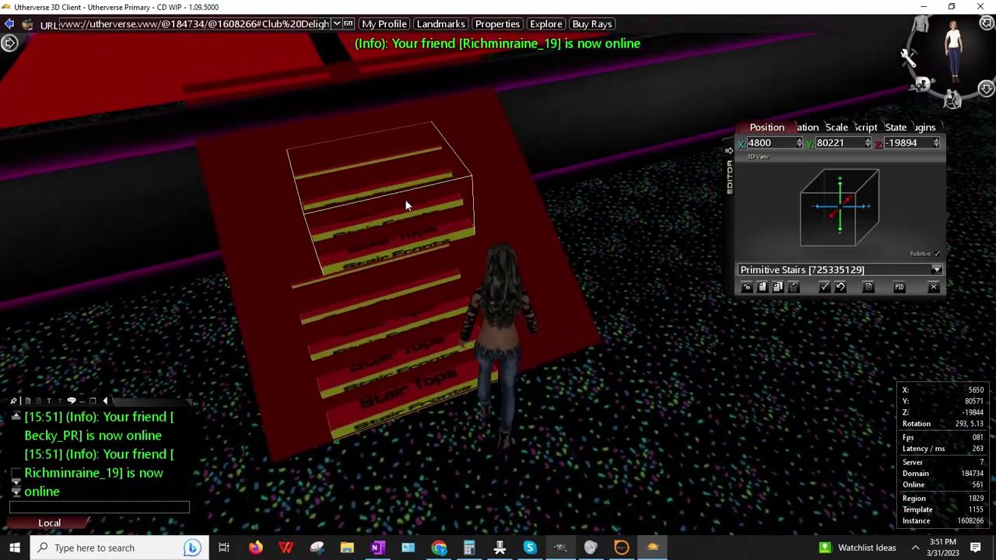
{"action": "key", "text": "Left"}
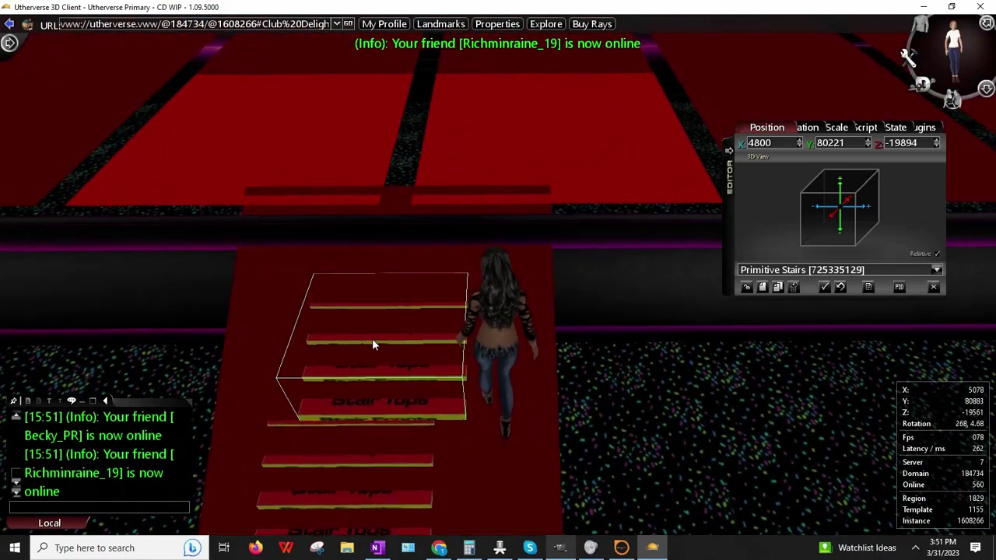
{"action": "right_click_drag", "start_coordinate": [414, 349], "coordinate": [435, 350]}
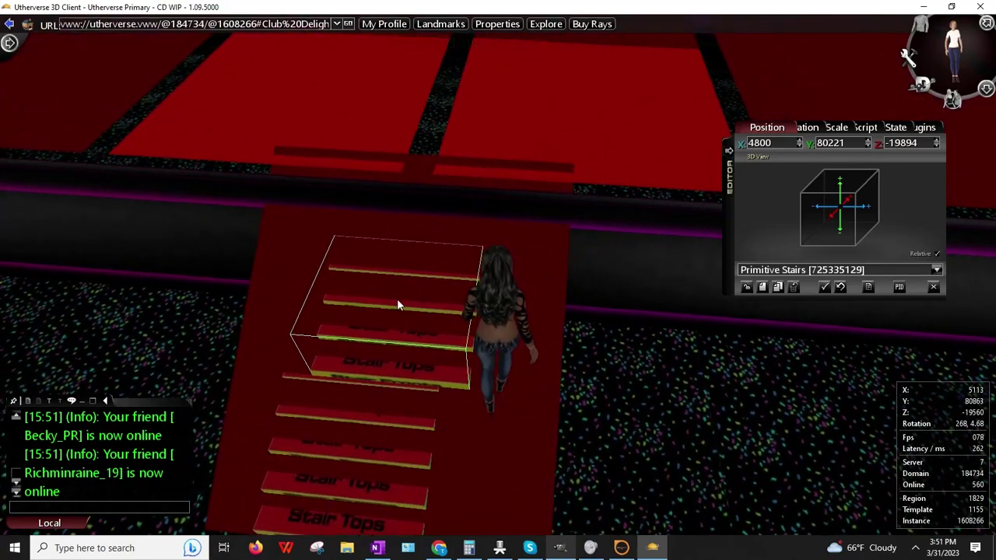
{"action": "key", "text": "Up"}
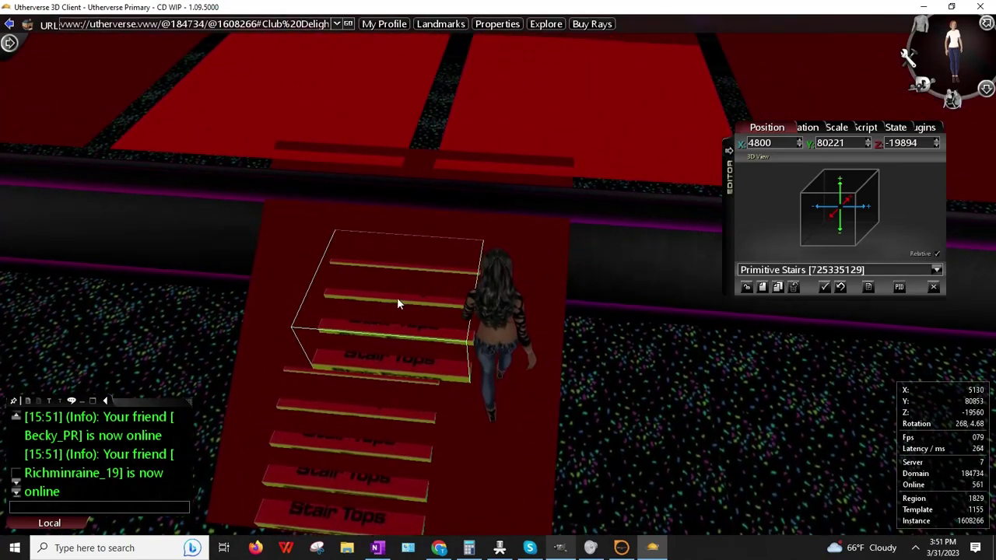
{"action": "key", "text": "Up"}
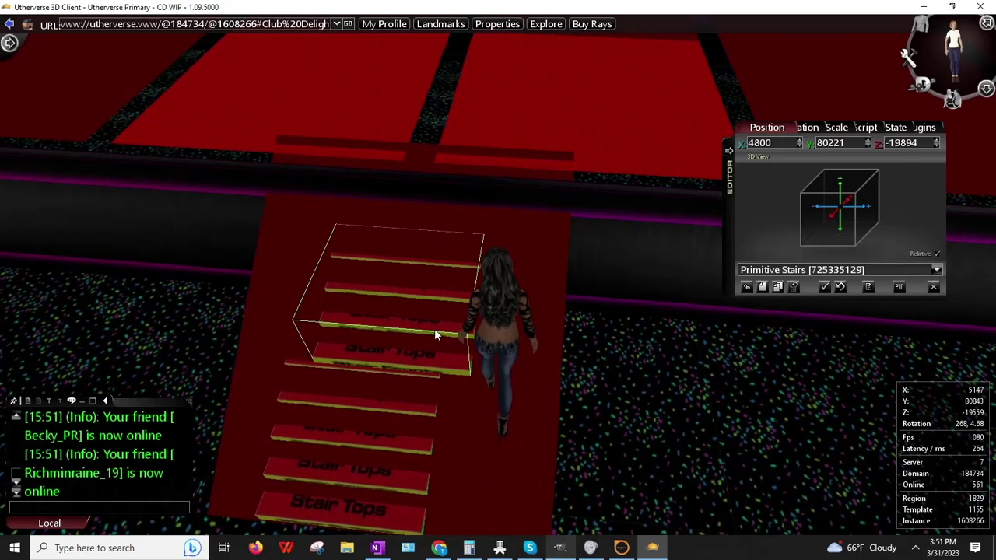
{"action": "key", "text": "Up"}
{"action": "right_click", "coordinate": [405, 351]}
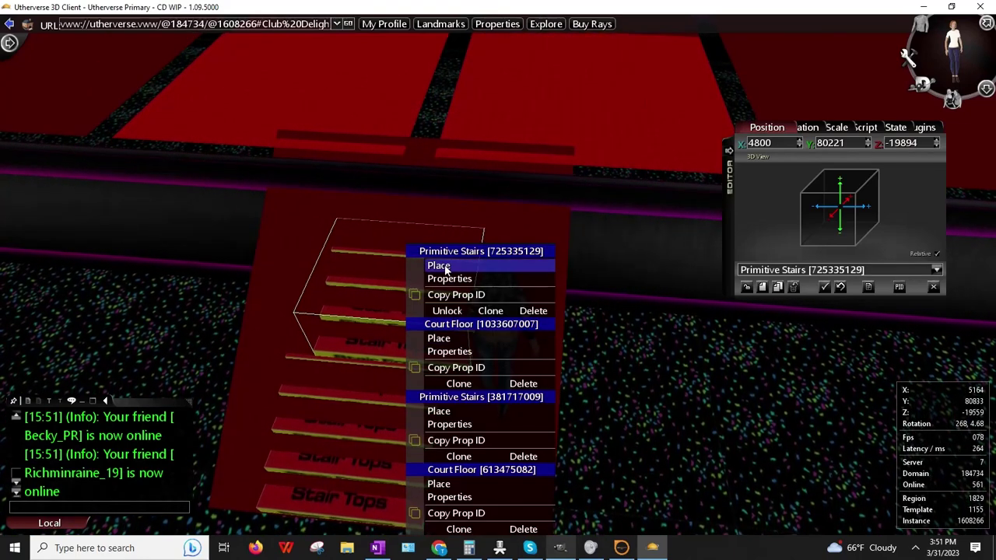
{"action": "left_click", "coordinate": [440, 267]}
{"action": "mouse_move", "coordinate": [443, 266]}
{"action": "left_mouse_down"}
{"action": "mouse_move", "coordinate": [442, 276]}
{"action": "mouse_move", "coordinate": [441, 265]}
{"action": "left_mouse_up"}
- Back away from the ramp and delete both Primitive Stairs props, the cloned upper flight and the lower one
{"action": "key", "text": "Up"}
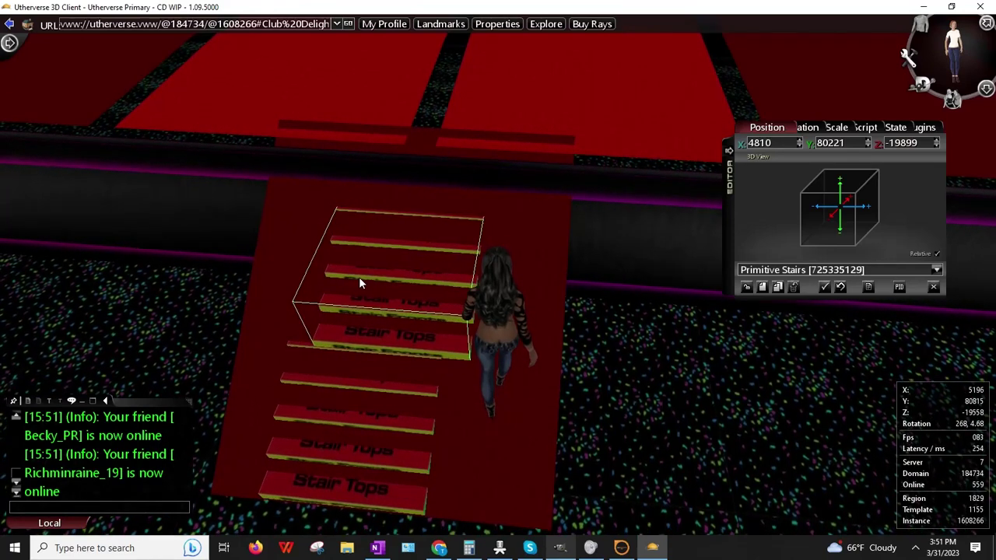
{"action": "key", "text": "Up"}
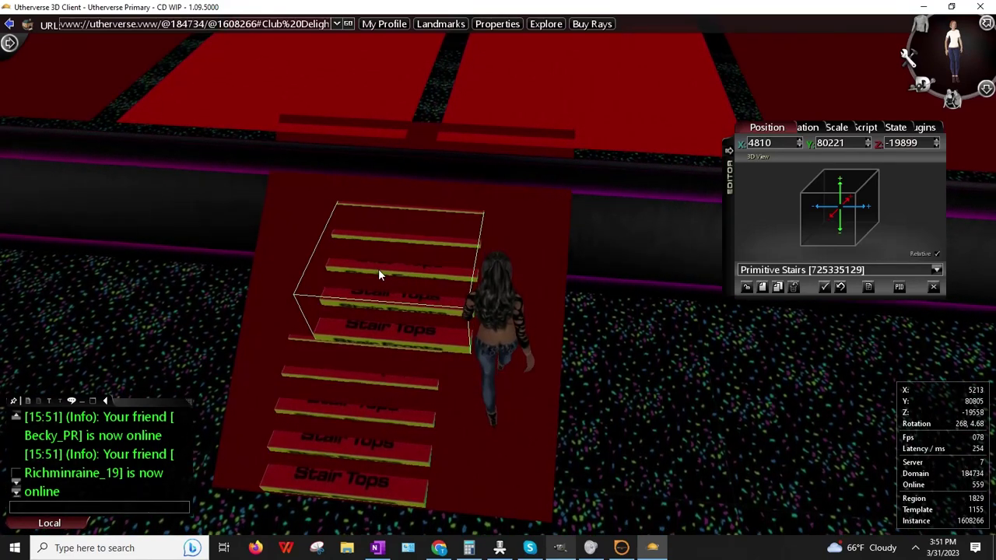
{"action": "key", "text": "Up"}
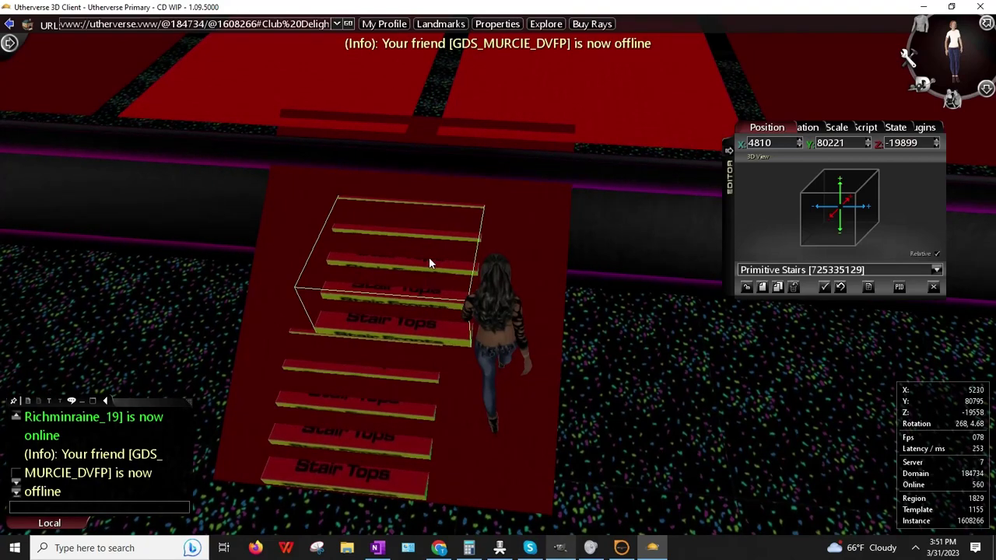
{"action": "key", "text": "Up"}
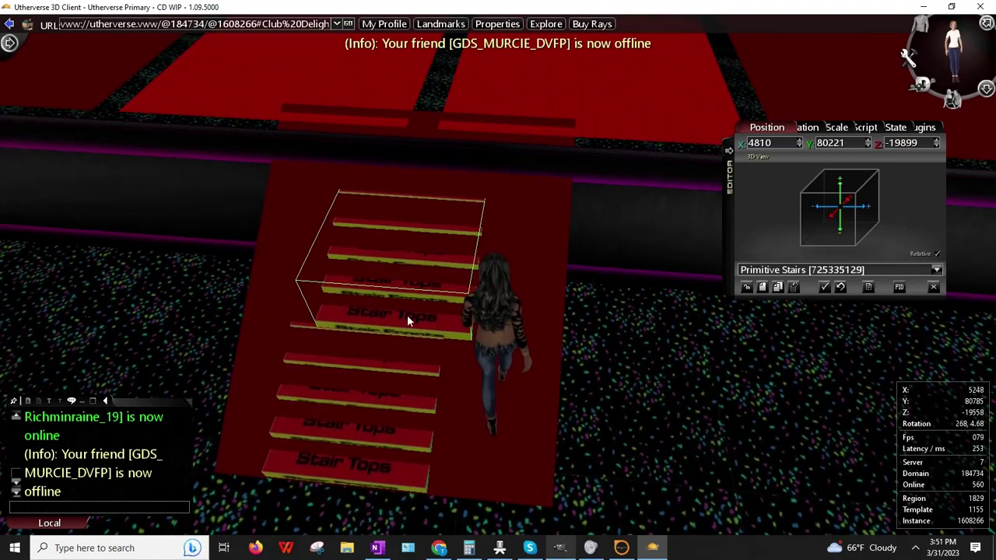
{"action": "key", "text": "Up"}
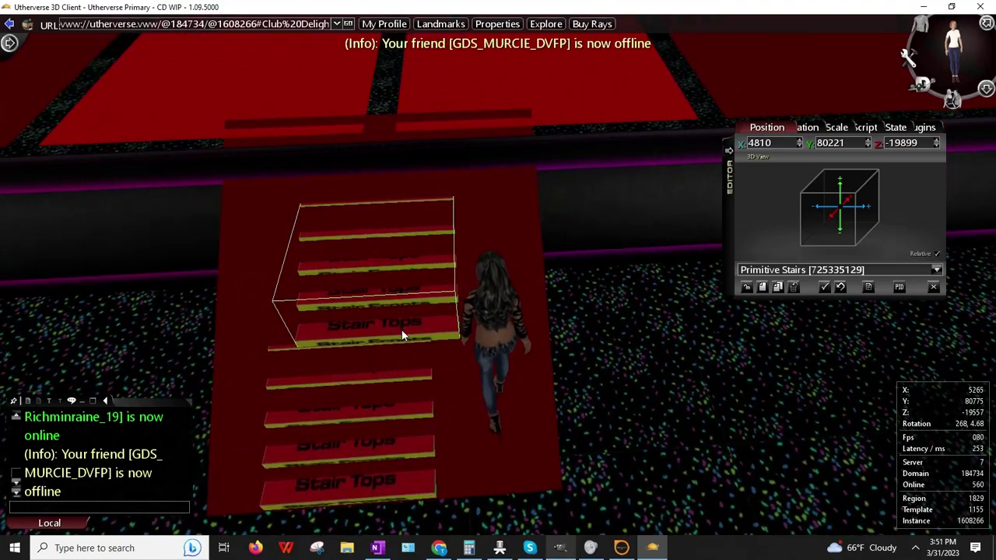
{"action": "key", "text": "Down"}
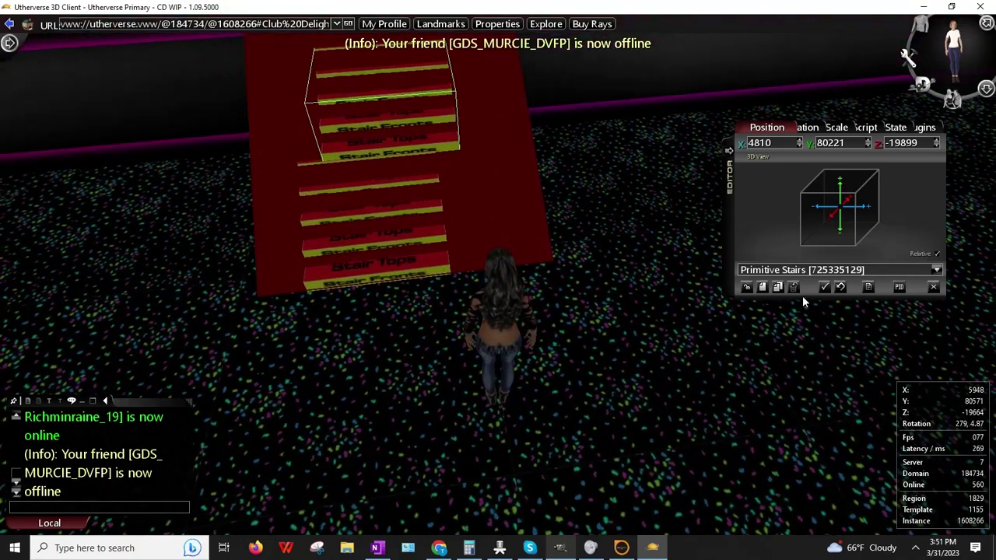
{"action": "left_click", "coordinate": [794, 287]}
{"action": "right_click", "coordinate": [402, 271]}
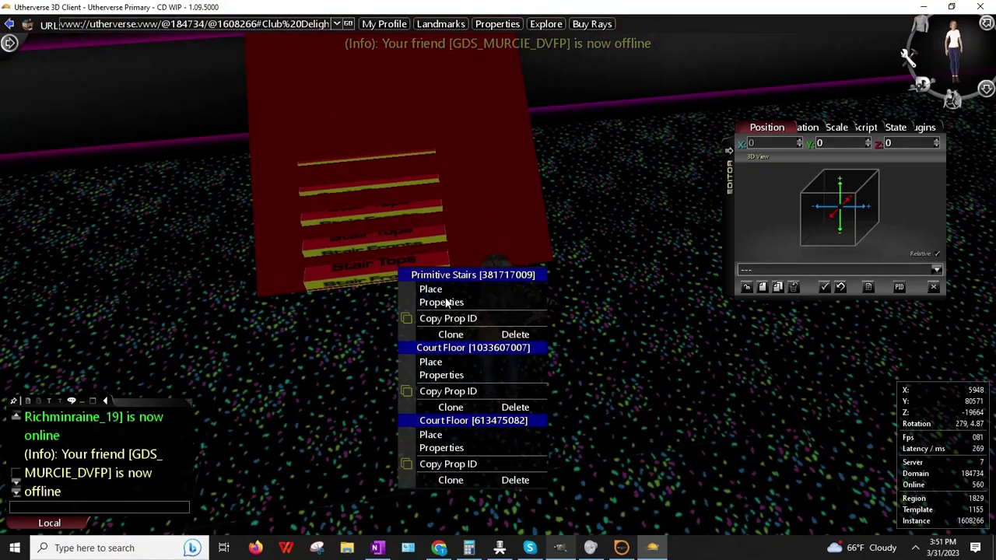
{"action": "left_click", "coordinate": [437, 288]}
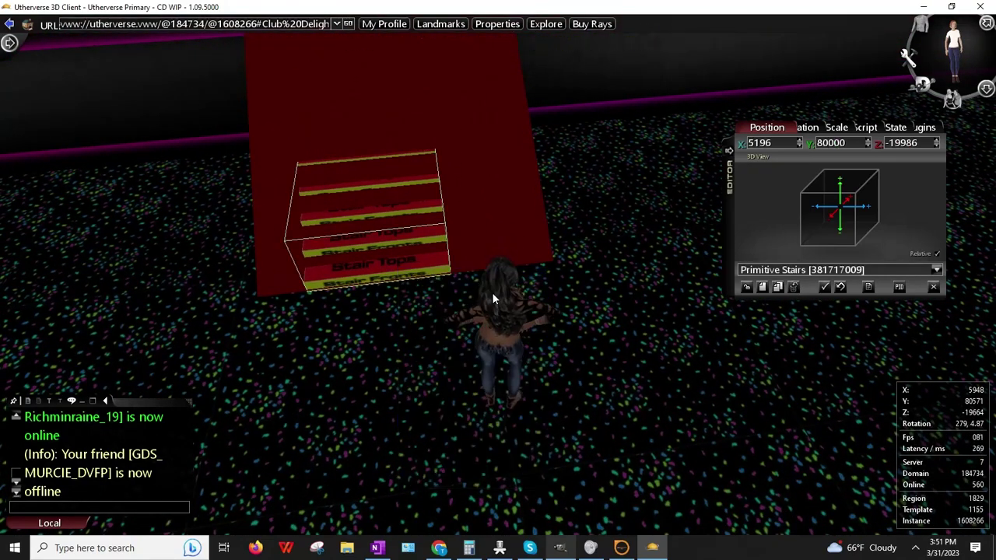
{"action": "left_click", "coordinate": [794, 287]}
- Search the props for "ped" and create a Pedestal 01 prop near the red ramp
{"action": "left_click_drag", "start_coordinate": [544, 348], "coordinate": [554, 264]}
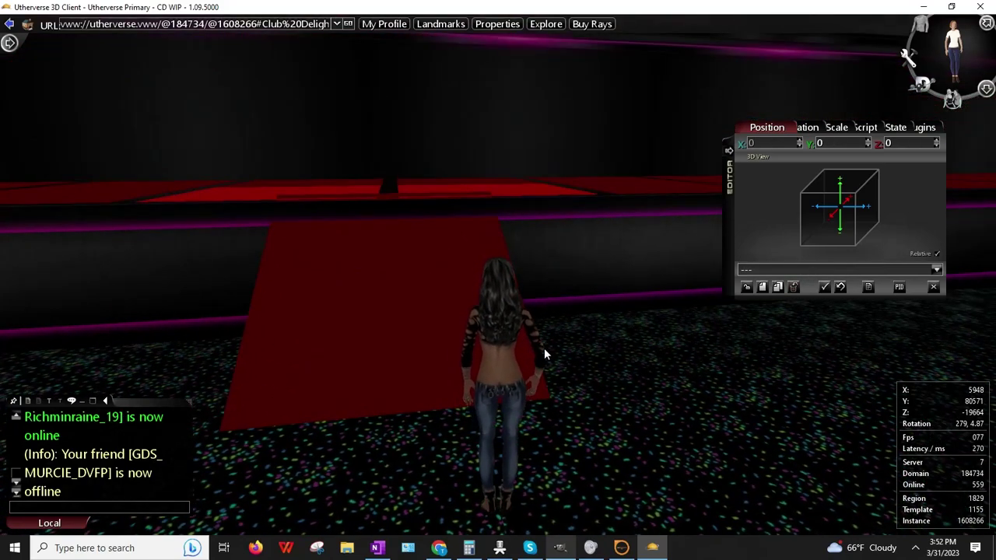
{"action": "key", "text": "Down"}
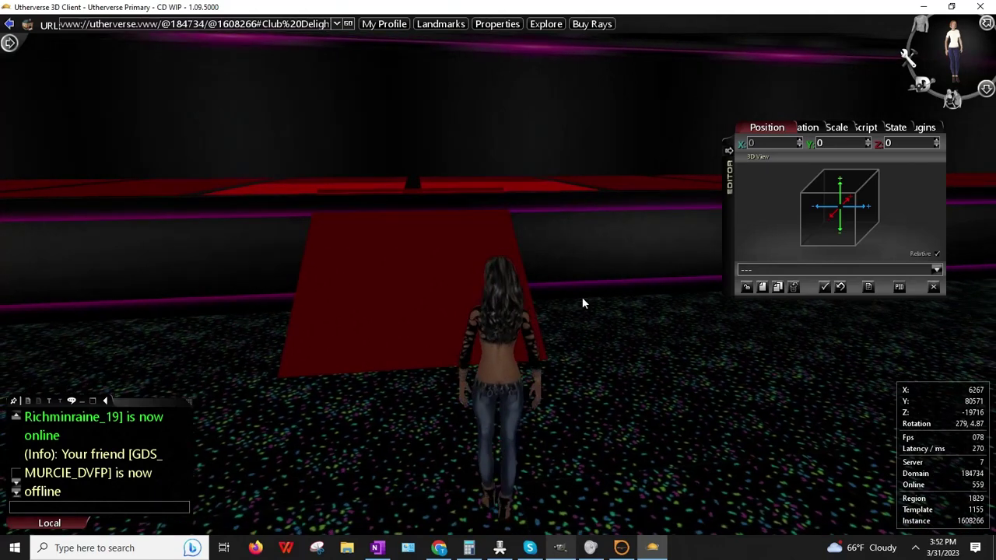
{"action": "left_click", "coordinate": [762, 289]}
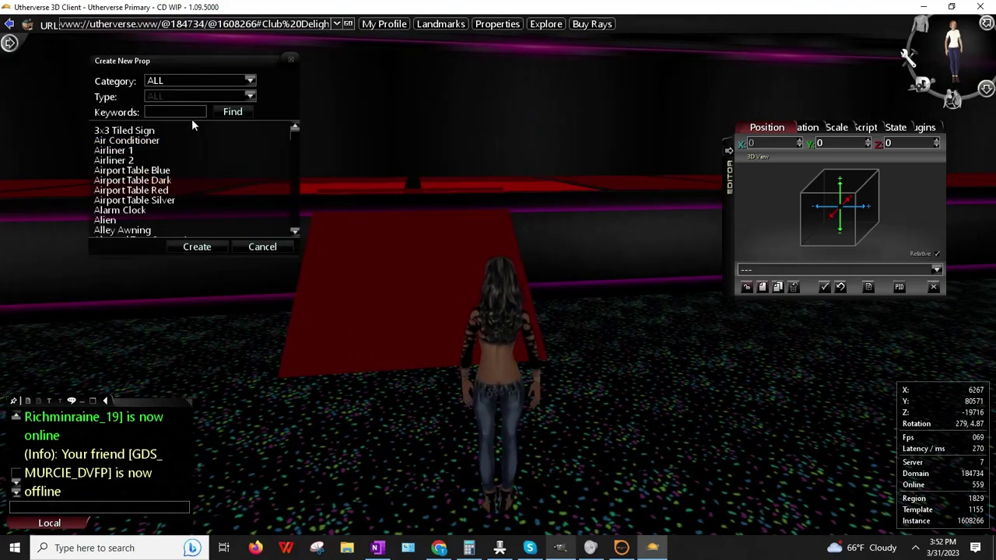
{"action": "type", "text": "ped"}
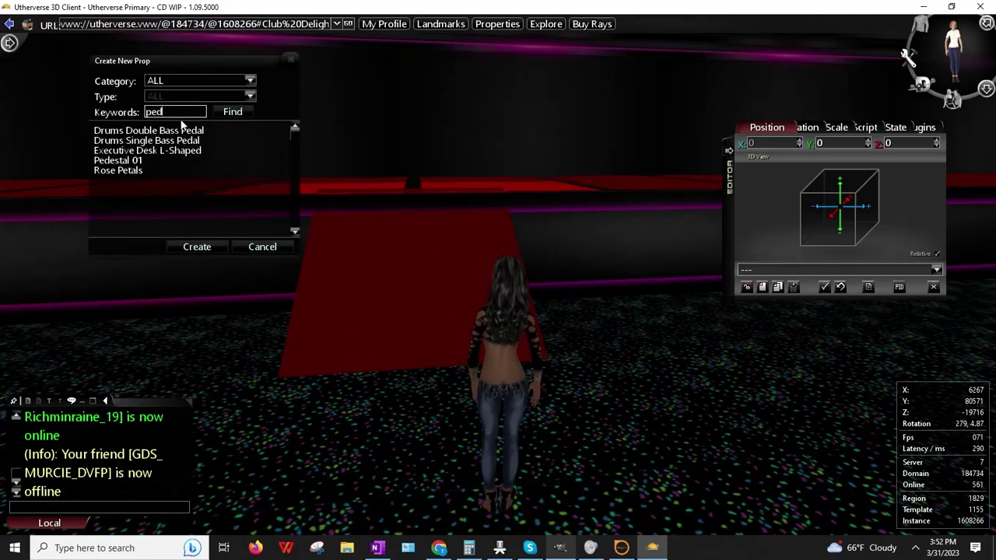
{"action": "left_click", "coordinate": [122, 161]}
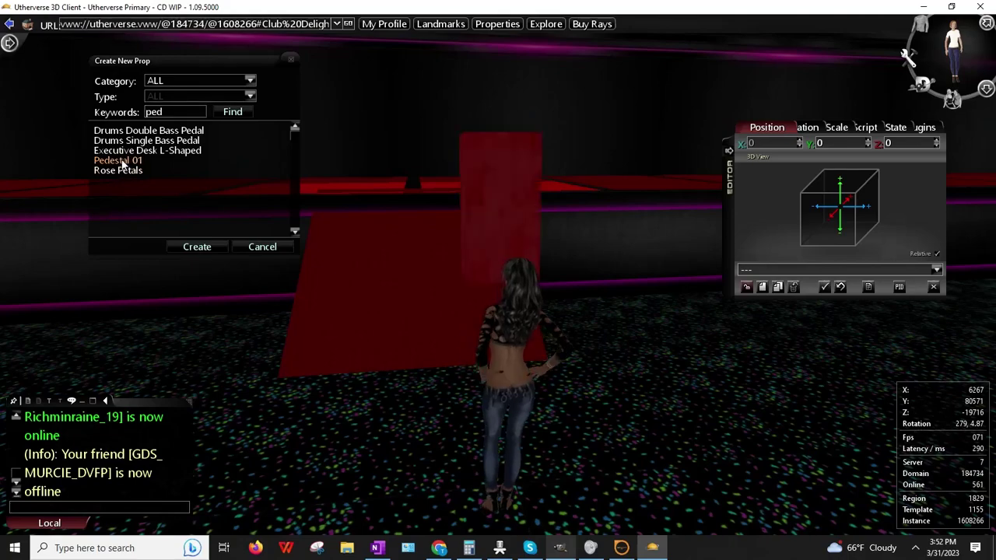
{"action": "left_click", "coordinate": [200, 246]}
{"action": "left_click_drag", "start_coordinate": [201, 247], "coordinate": [330, 272]}
{"action": "left_click_drag", "start_coordinate": [404, 207], "coordinate": [591, 203]}
- Set the pedestal's Y scale to 0.25
{"action": "left_click", "coordinate": [836, 128]}
{"action": "double_click", "coordinate": [839, 145]}
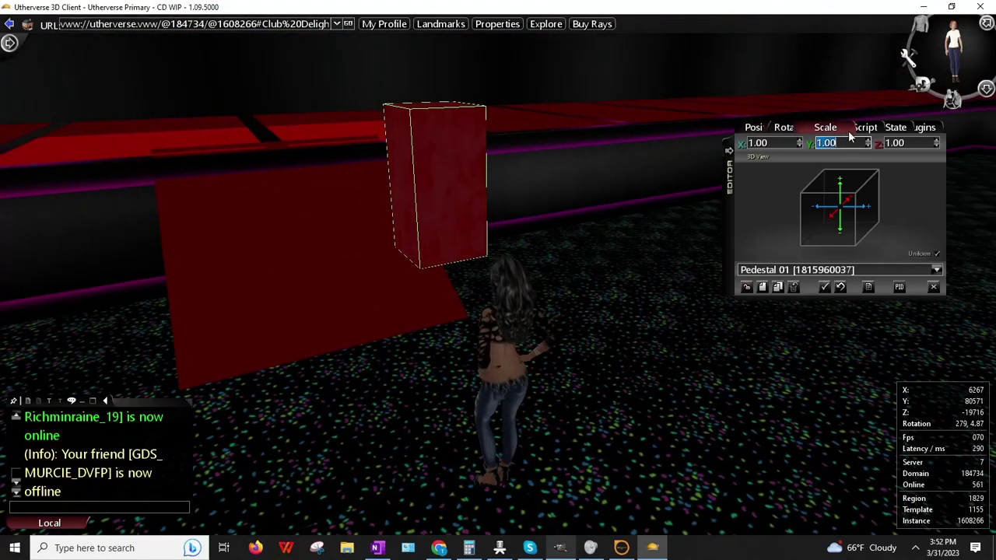
{"action": "type", "text": ".25"}
{"action": "key", "text": "Return"}
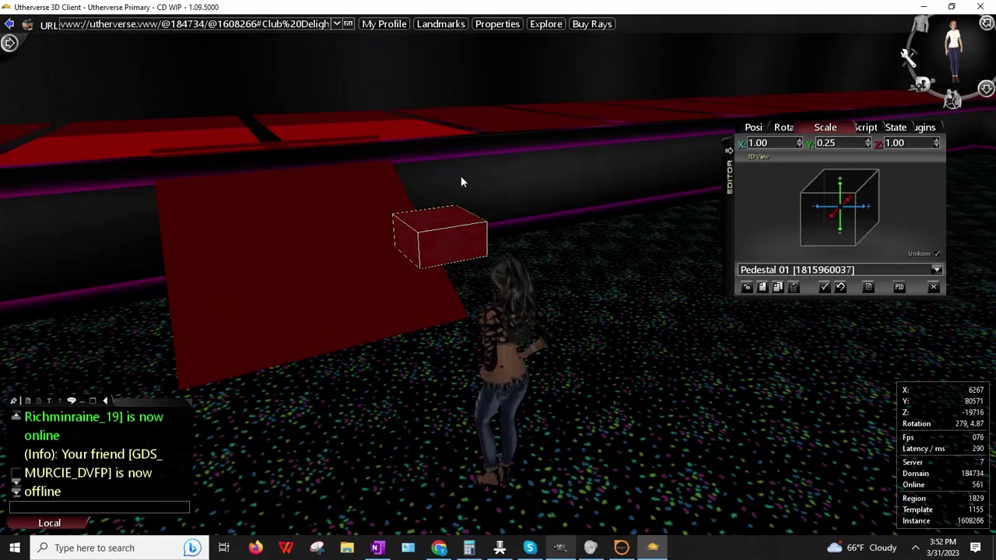
- Lower the pedestal's Y scale to 0.15
{"action": "right_click_drag", "start_coordinate": [460, 182], "coordinate": [411, 257]}
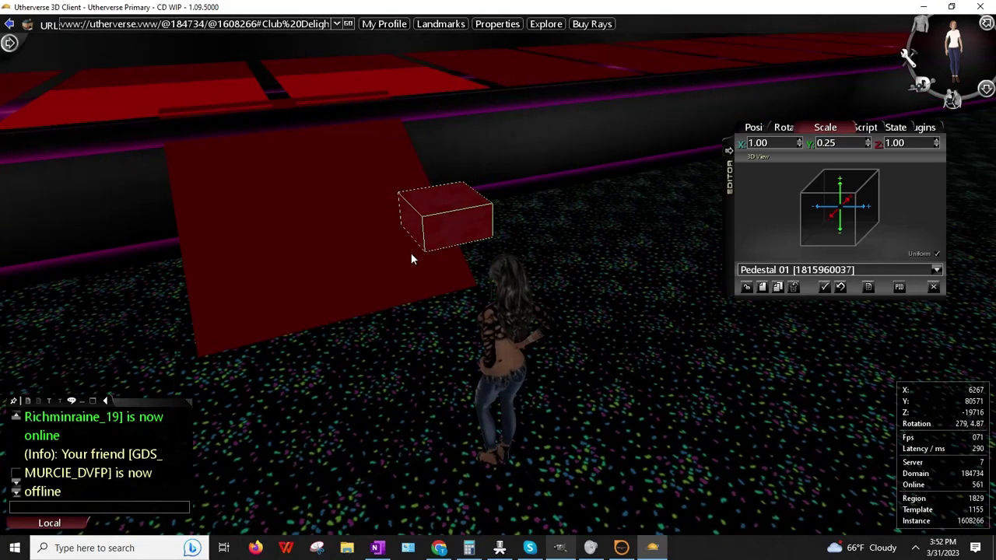
{"action": "left_click", "coordinate": [869, 145]}
{"action": "left_click", "coordinate": [869, 145]}
{"action": "left_click", "coordinate": [869, 146]}
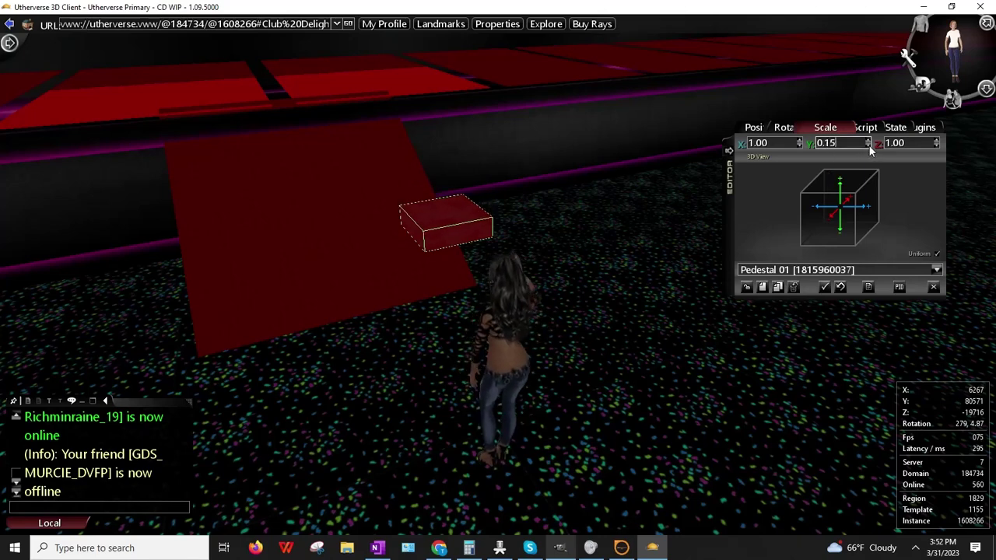
- Try a Z scale of 0.5 on the pedestal and return it to 1
{"action": "double_click", "coordinate": [915, 144]}
{"action": "type", "text": ".5"}
{"action": "key", "text": "Return"}
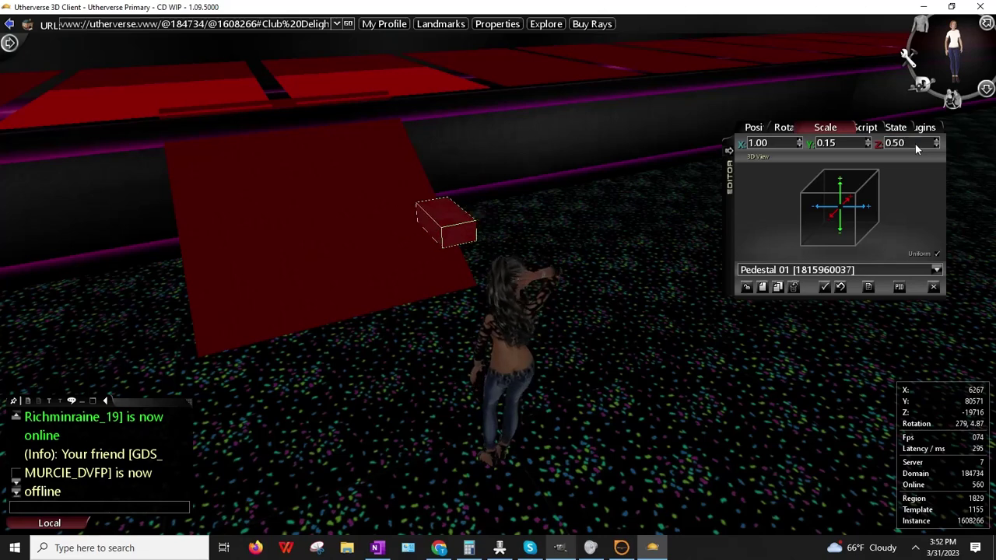
{"action": "double_click", "coordinate": [906, 147]}
{"action": "type", "text": "1"}
{"action": "key", "text": "Return"}
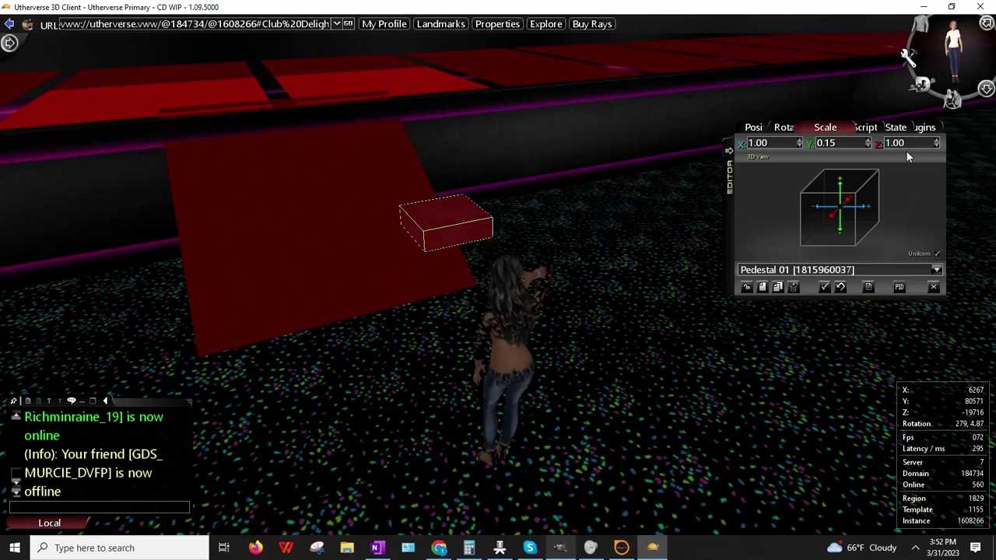
- Set the pedestal's X scale to 0.5 and reduce its Y scale to 0.10
{"action": "type", "text": ".5"}
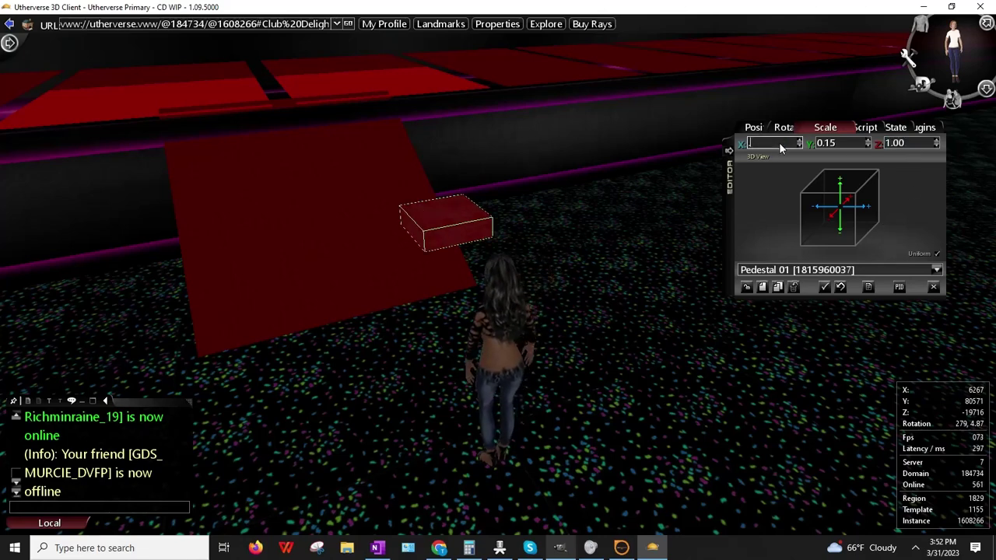
{"action": "key", "text": "Return"}
{"action": "left_click_drag", "start_coordinate": [652, 223], "coordinate": [678, 210]}
{"action": "left_click", "coordinate": [869, 150]}
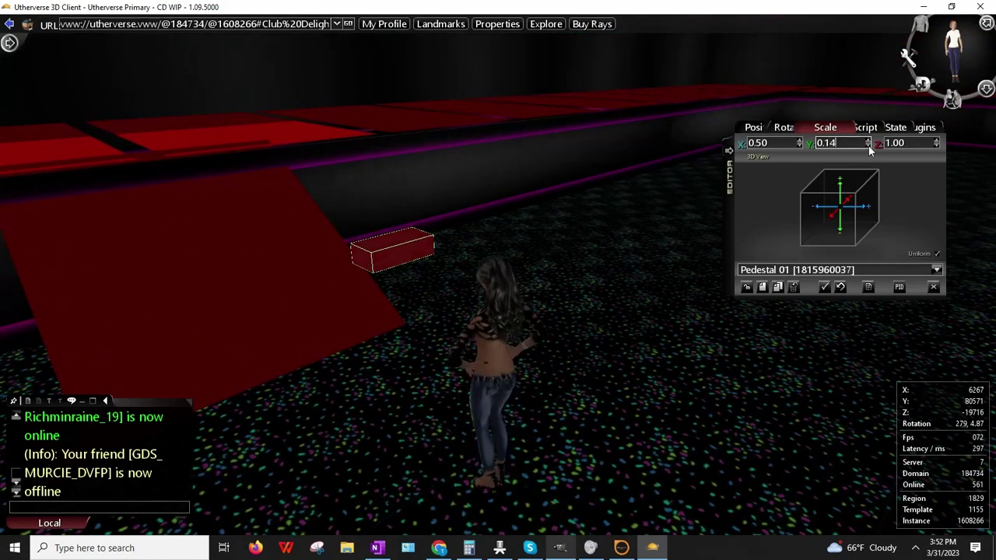
{"action": "left_click", "coordinate": [869, 148]}
{"action": "left_click", "coordinate": [868, 148]}
{"action": "left_click", "coordinate": [868, 148]}
{"action": "left_click_drag", "start_coordinate": [551, 245], "coordinate": [415, 198]}
{"action": "left_click_drag", "start_coordinate": [507, 265], "coordinate": [415, 198]}
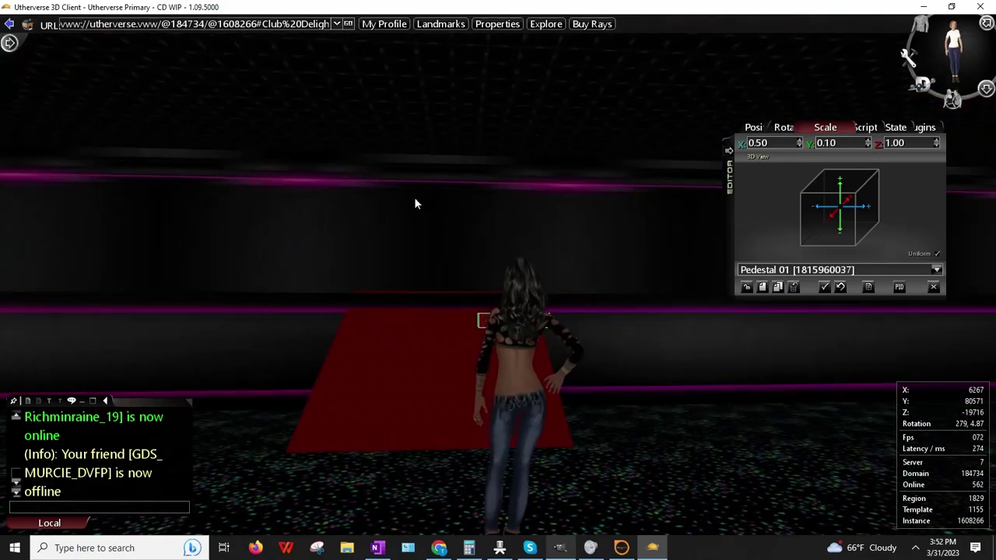
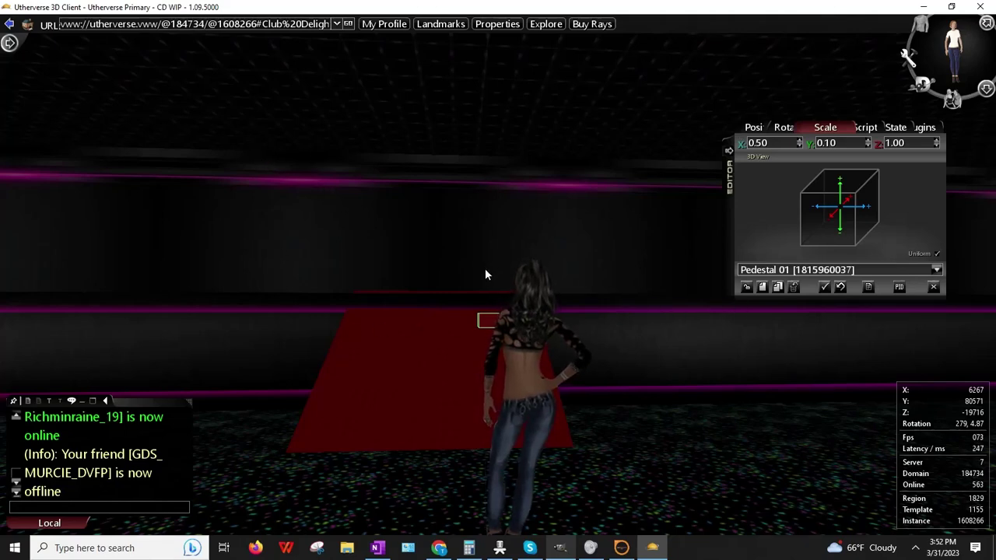
- Lengthen the pedestal by setting its Z scale to 2
{"action": "left_click_drag", "start_coordinate": [481, 272], "coordinate": [506, 333]}
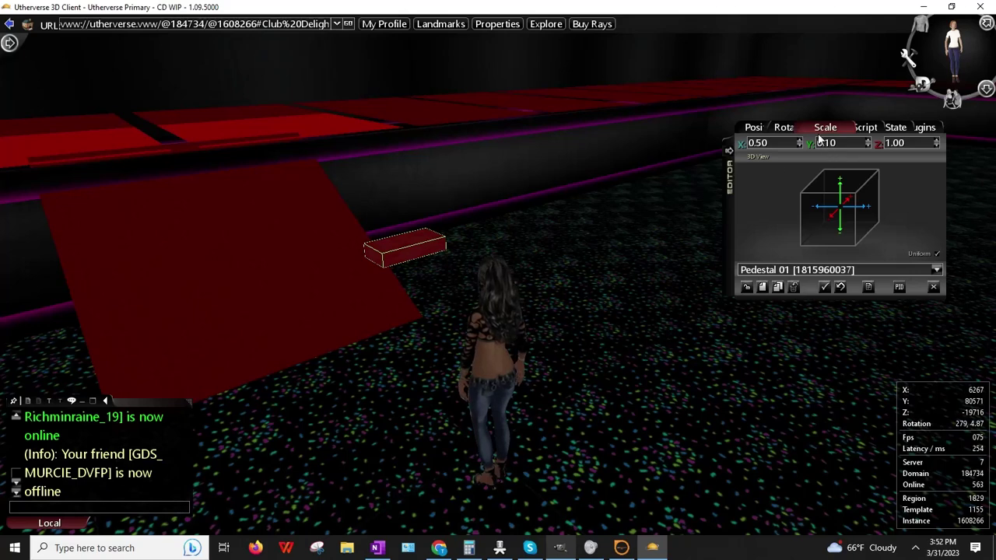
{"action": "left_click", "coordinate": [901, 144]}
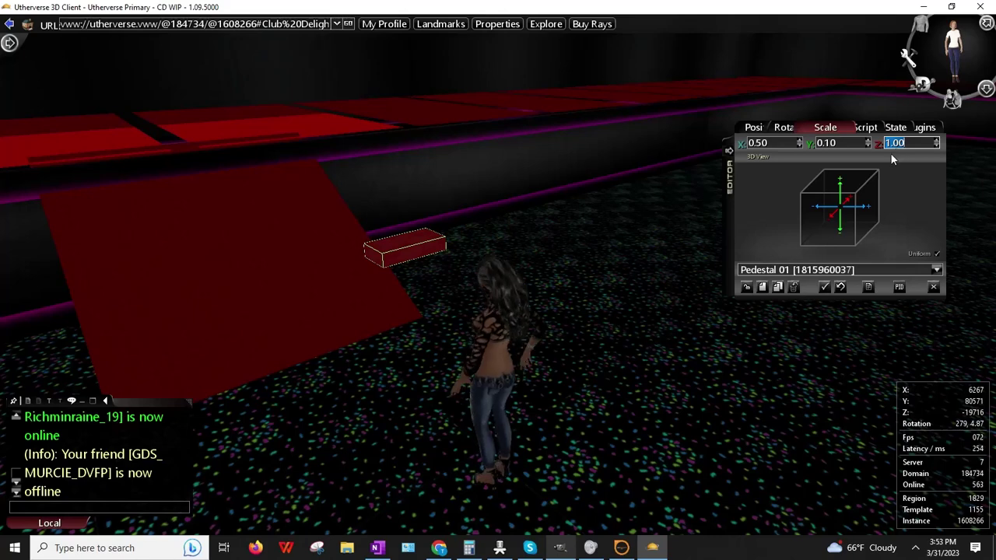
{"action": "type", "text": "2"}
{"action": "key", "text": "Return"}
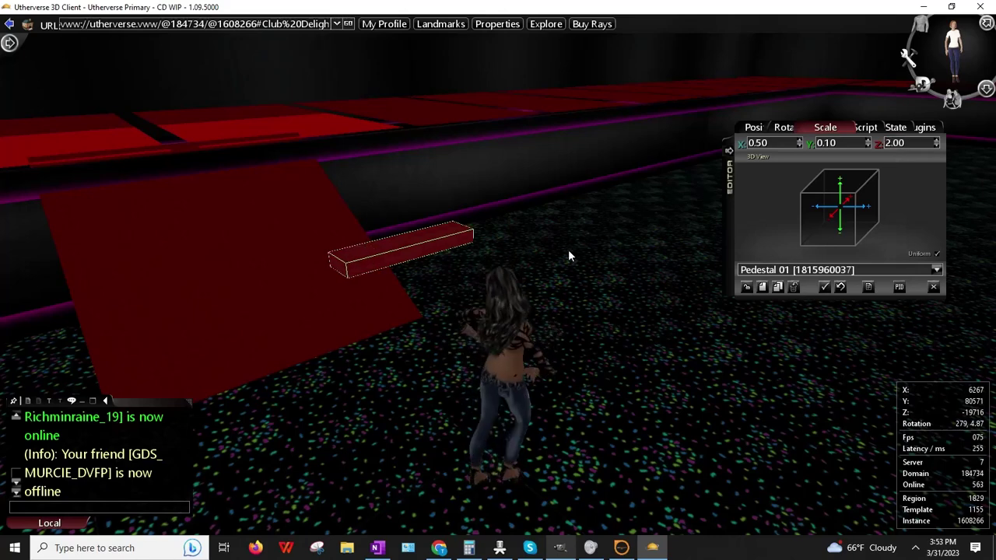
- Copy the Wallpaper_Black_PinkNeon1CR.jpg image URL from the script of the Zaby Interior Partition A behind the pedestal
{"action": "right_click", "coordinate": [317, 187]}
{"action": "right_click", "coordinate": [428, 151]}
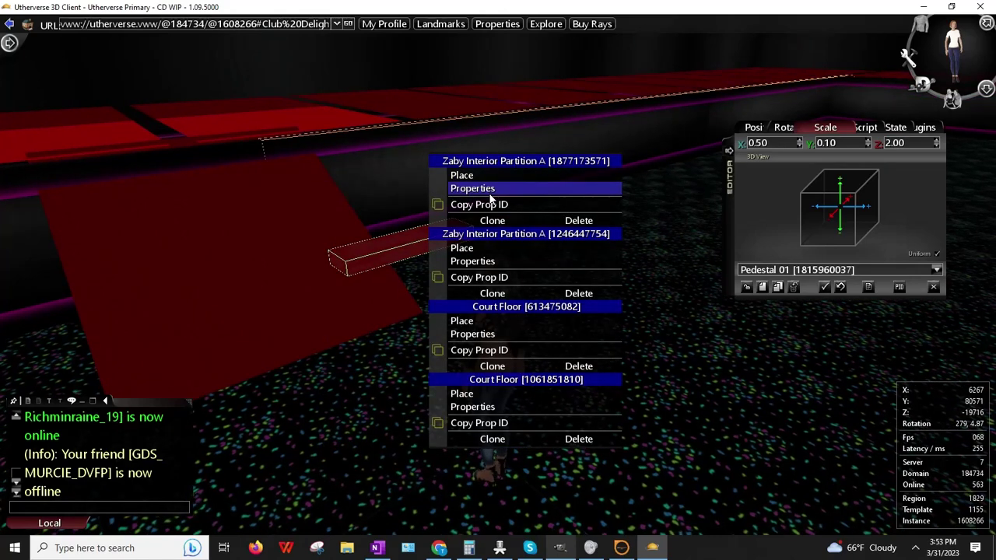
{"action": "left_click", "coordinate": [476, 189]}
{"action": "left_click", "coordinate": [865, 127]}
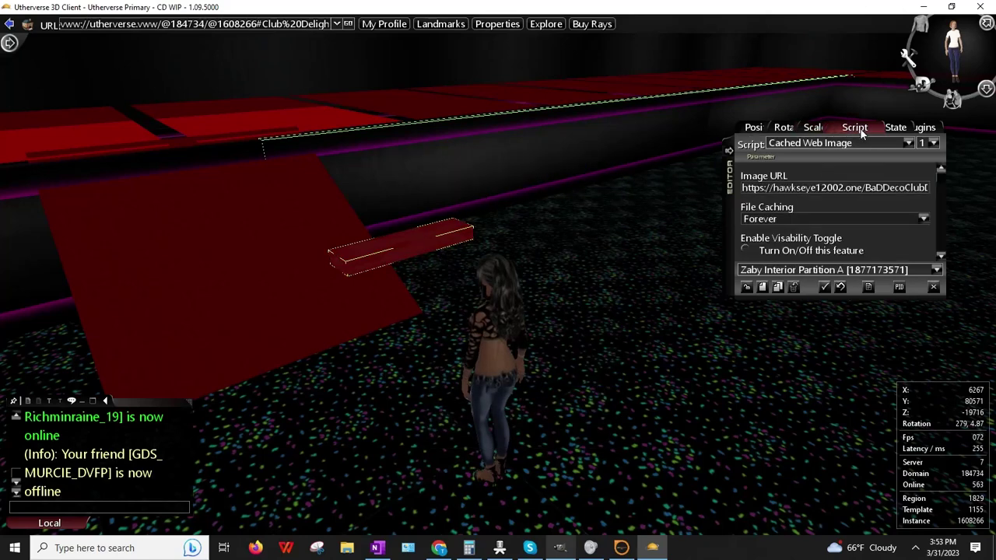
{"action": "left_click", "coordinate": [834, 187]}
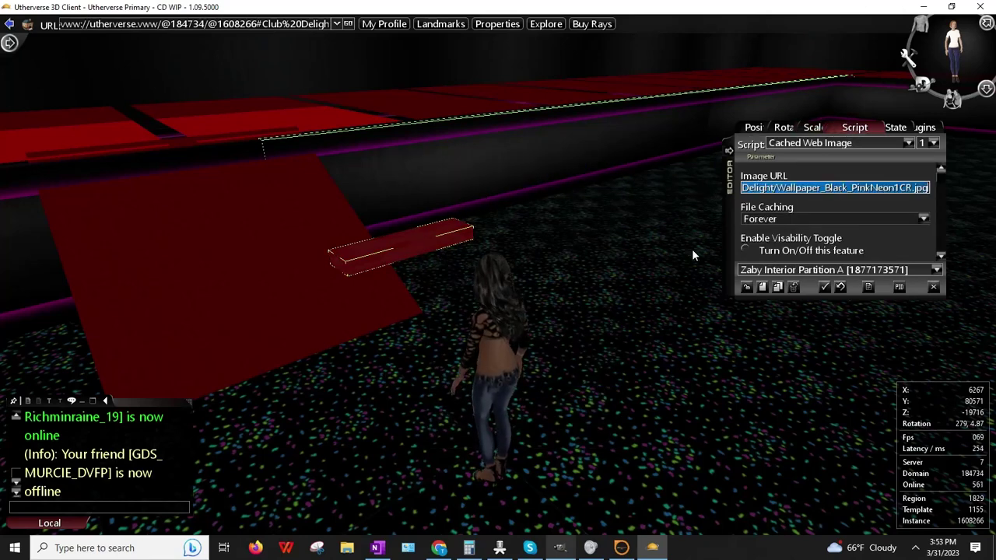
- Give the Pedestal 01 prop the Cached Web Image script with the copied Wallpaper_Black_PinkNeon1CR.jpg URL
{"action": "left_click", "coordinate": [746, 287]}
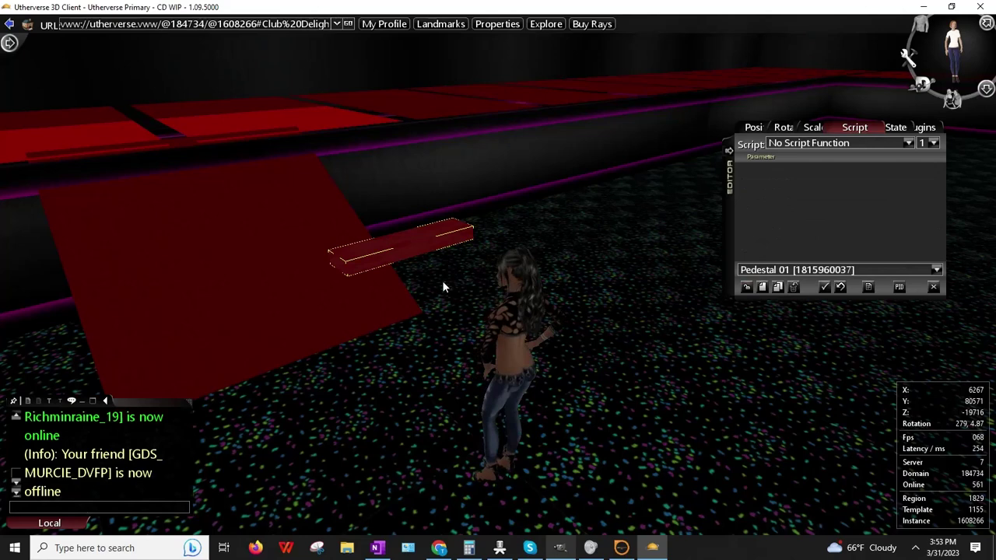
{"action": "right_click", "coordinate": [413, 246]}
{"action": "left_click", "coordinate": [853, 144]}
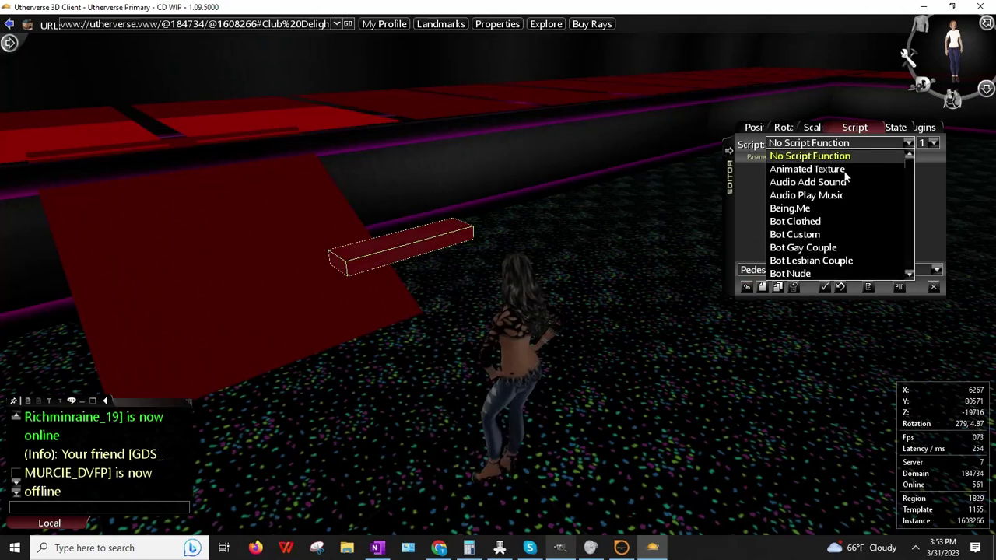
{"action": "scroll", "coordinate": [817, 226], "scroll_direction": "down", "scroll_amount": 2}
{"action": "left_click", "coordinate": [811, 251]}
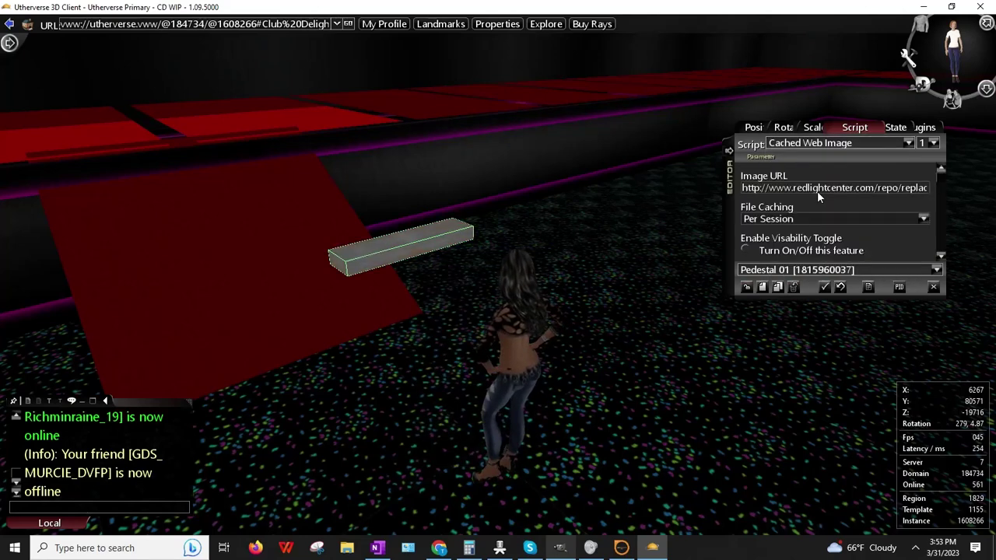
{"action": "left_click", "coordinate": [817, 190]}
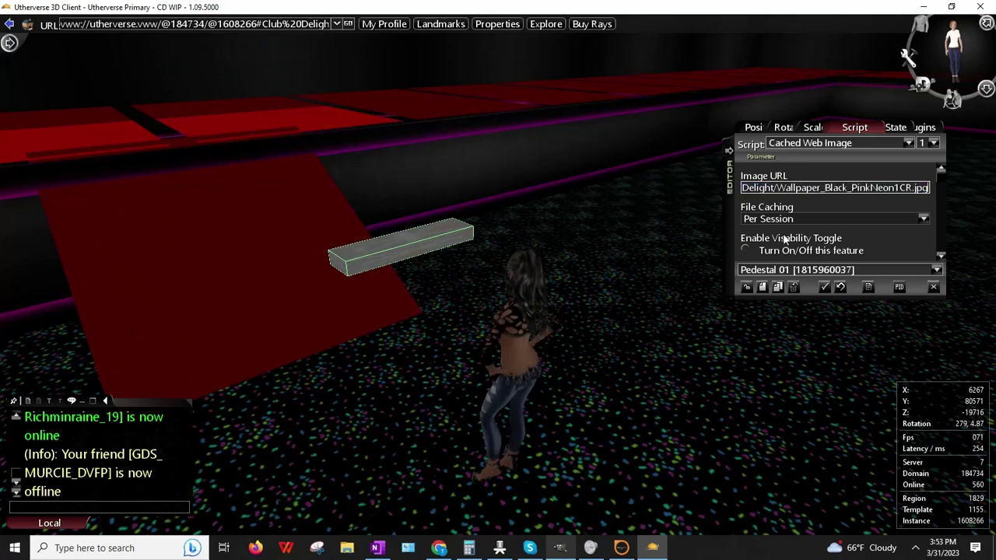
{"action": "key", "text": "Return"}
{"action": "left_click_drag", "start_coordinate": [684, 233], "coordinate": [517, 339]}
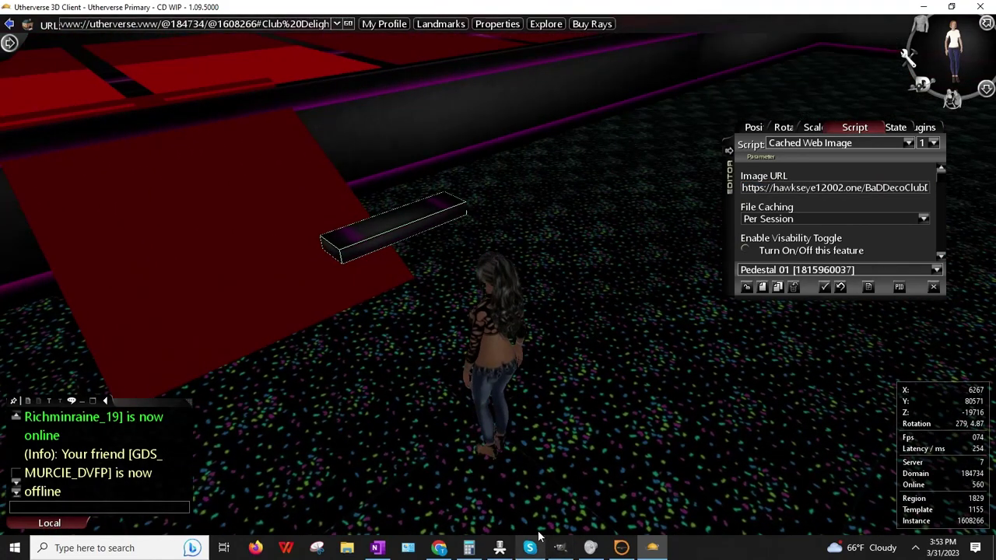
{"action": "left_click_drag", "start_coordinate": [501, 487], "coordinate": [524, 436]}
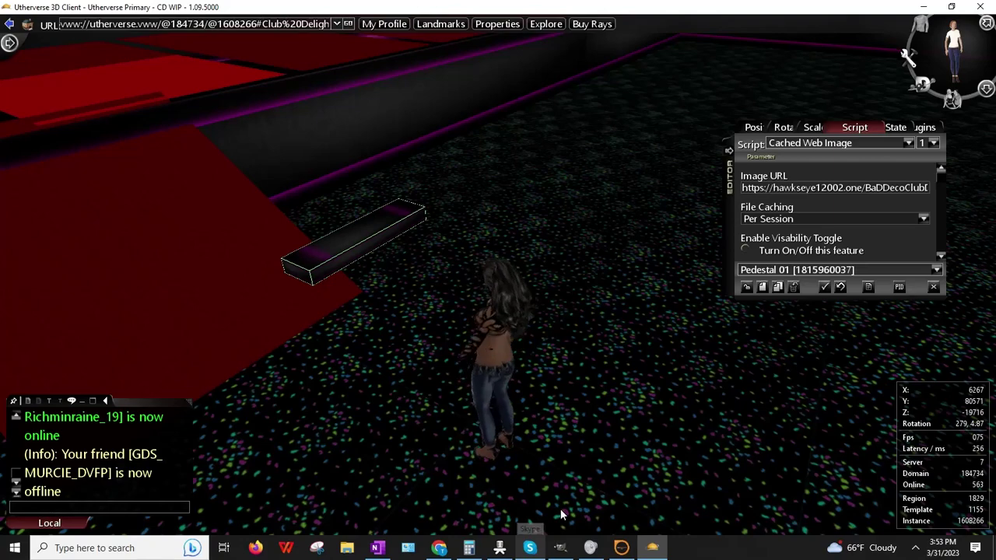
- Switch to GIMP, dismiss the Open Image dialog, and rotate the wide black wallpaper with pink neon lines 90° clockwise
{"action": "left_click", "coordinate": [557, 548]}
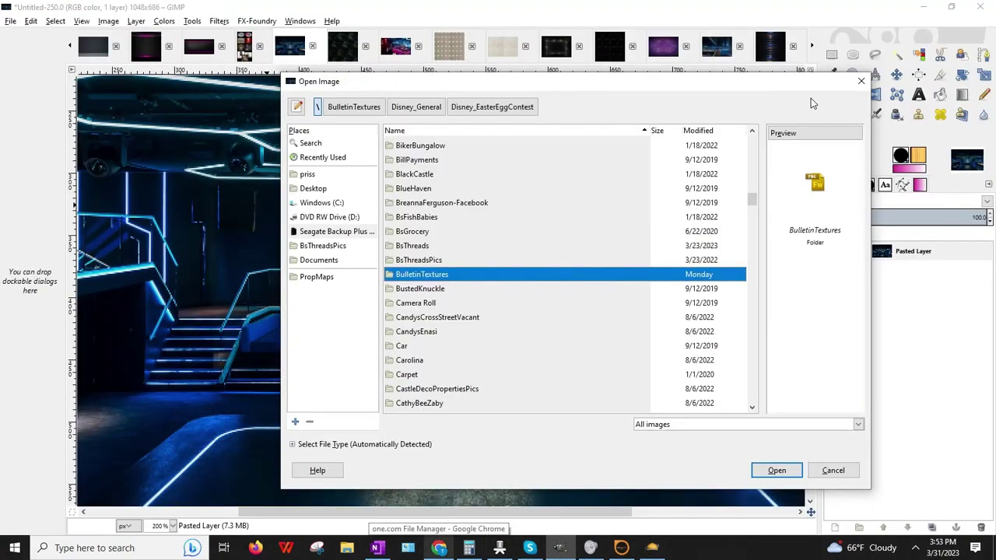
{"action": "left_click", "coordinate": [861, 81]}
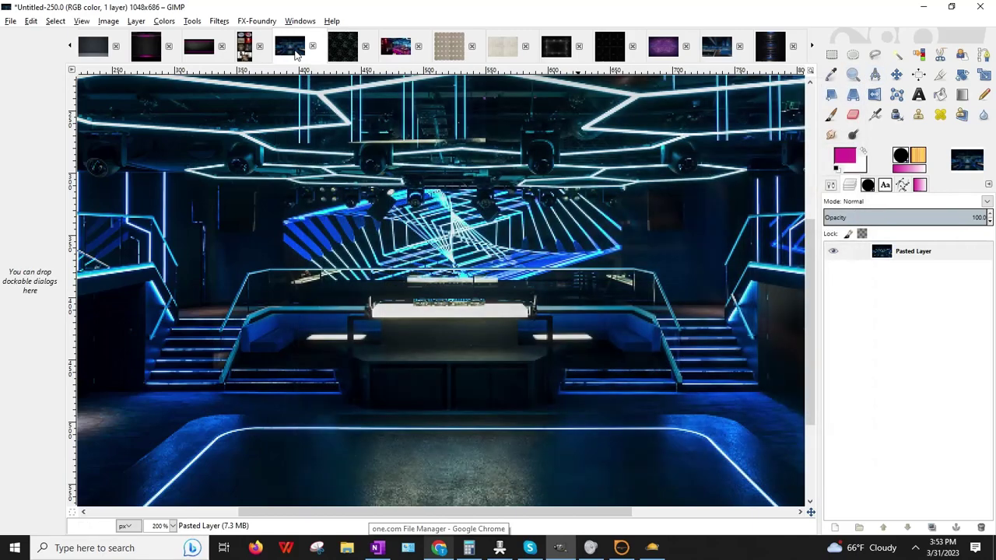
{"action": "left_click", "coordinate": [198, 48]}
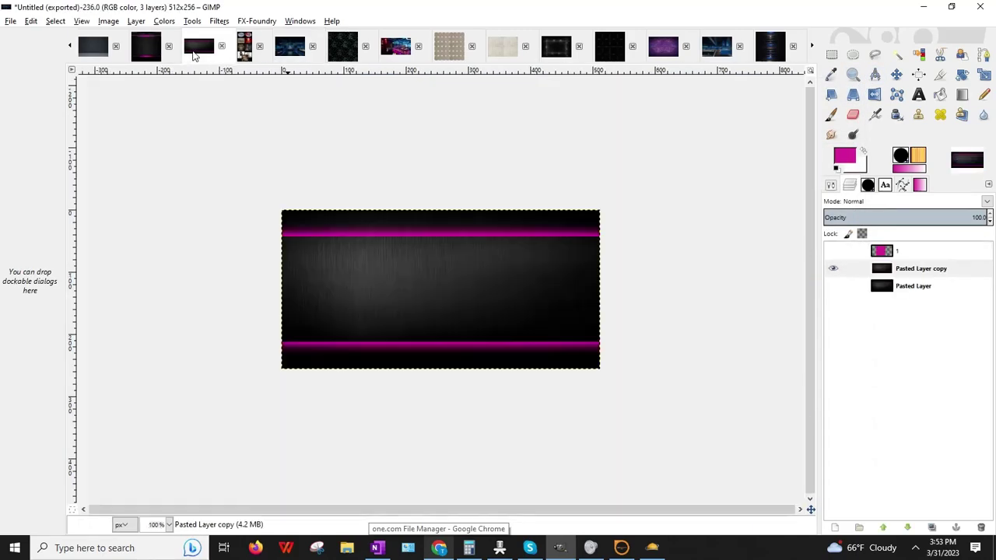
{"action": "left_click", "coordinate": [108, 21]}
{"action": "mouse_move", "coordinate": [130, 65]}
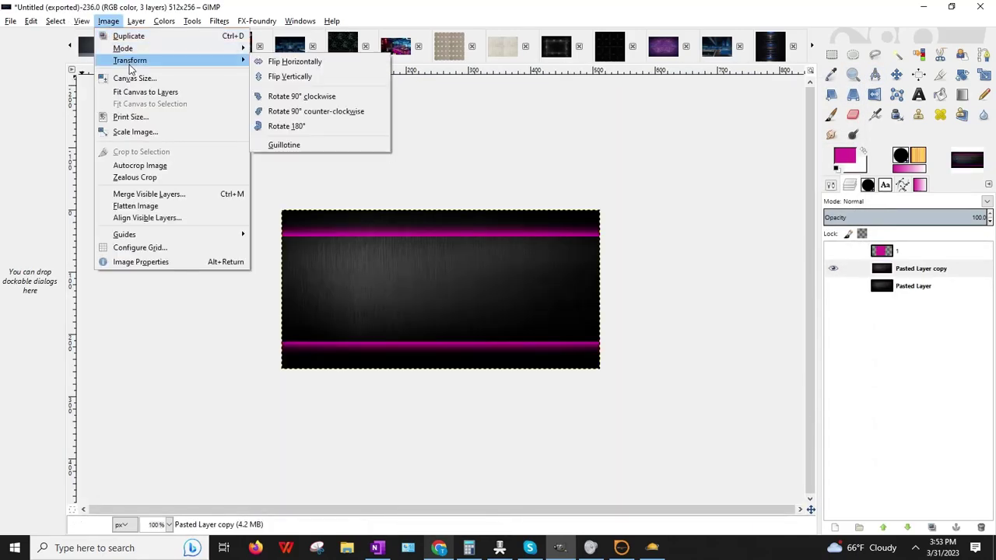
{"action": "mouse_move", "coordinate": [159, 61]}
{"action": "left_click", "coordinate": [313, 96]}
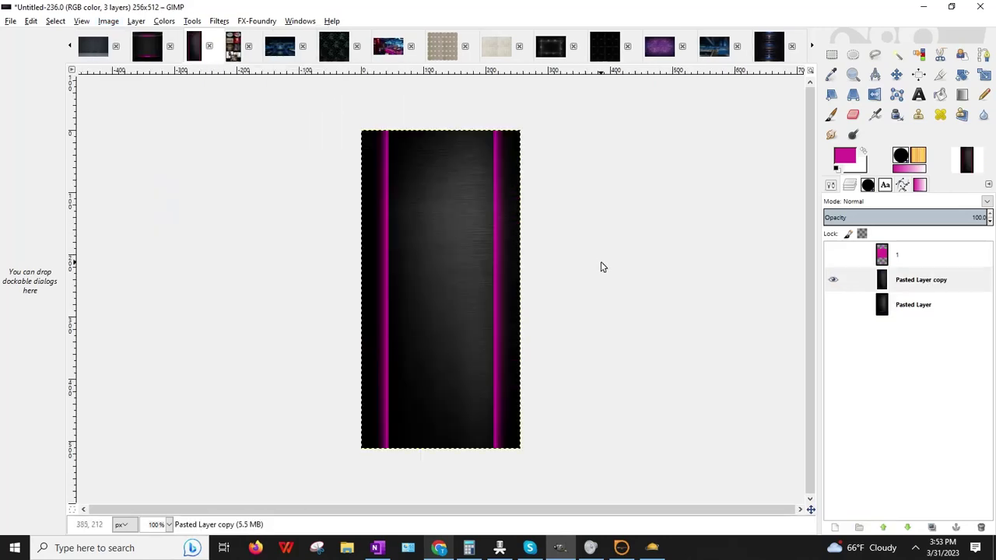
{"action": "left_click", "coordinate": [11, 21]}
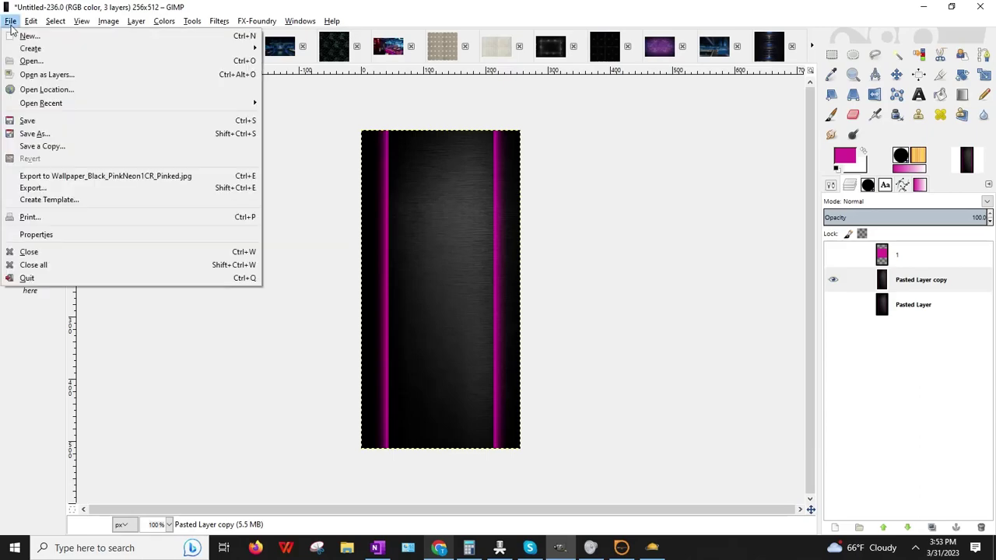
{"action": "left_click", "coordinate": [54, 189]}
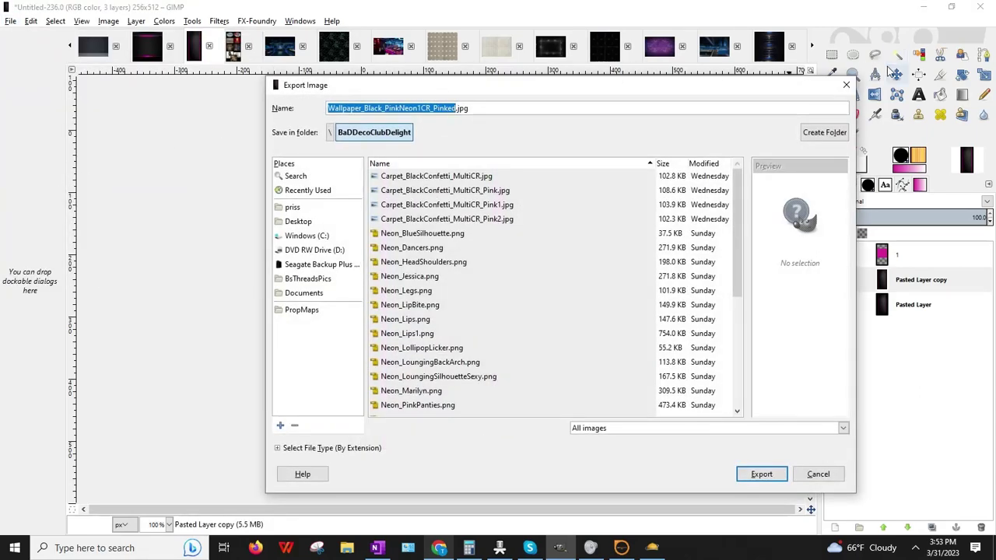
{"action": "left_click", "coordinate": [848, 87]}
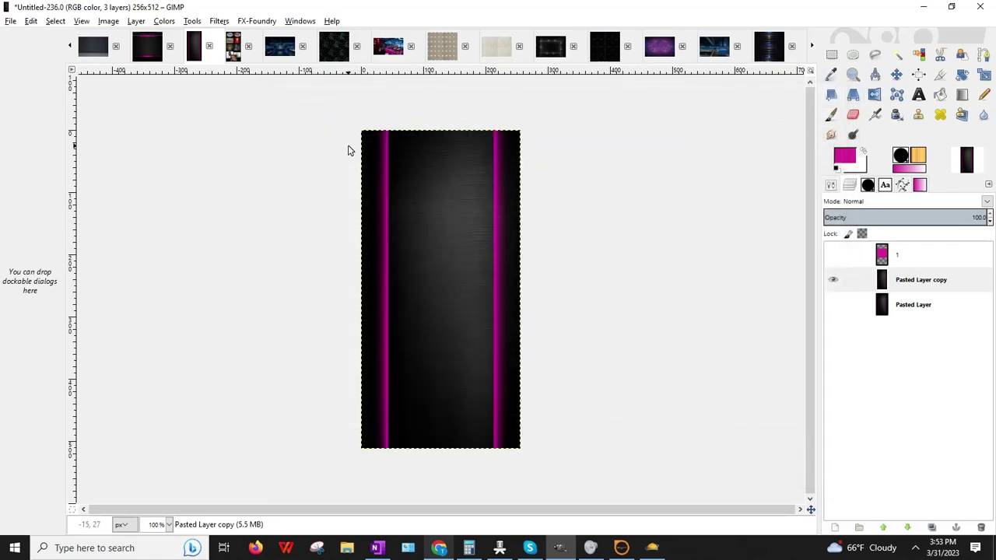
- Export the rotated wallpaper as Wallpaper_Black_PinkNeon1CR_Pinked_Rotated.jpg in the BaDDecoClubDelight folder
{"action": "left_click", "coordinate": [11, 21]}
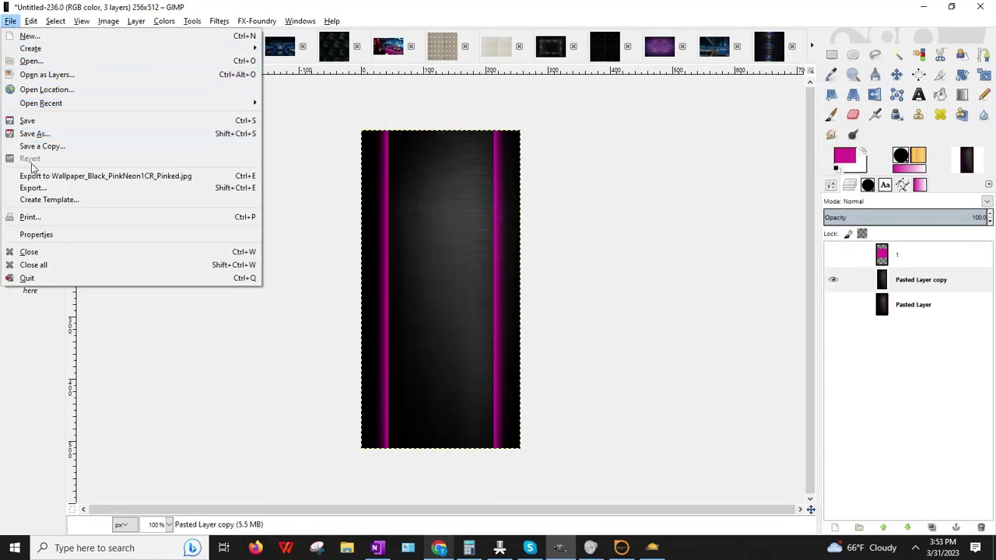
{"action": "left_click", "coordinate": [34, 188]}
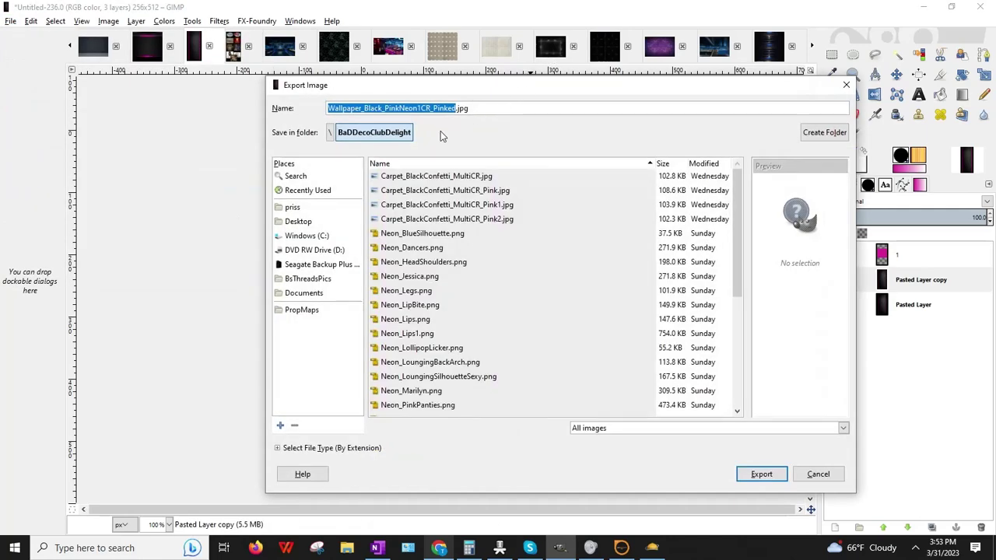
{"action": "left_click", "coordinate": [455, 109]}
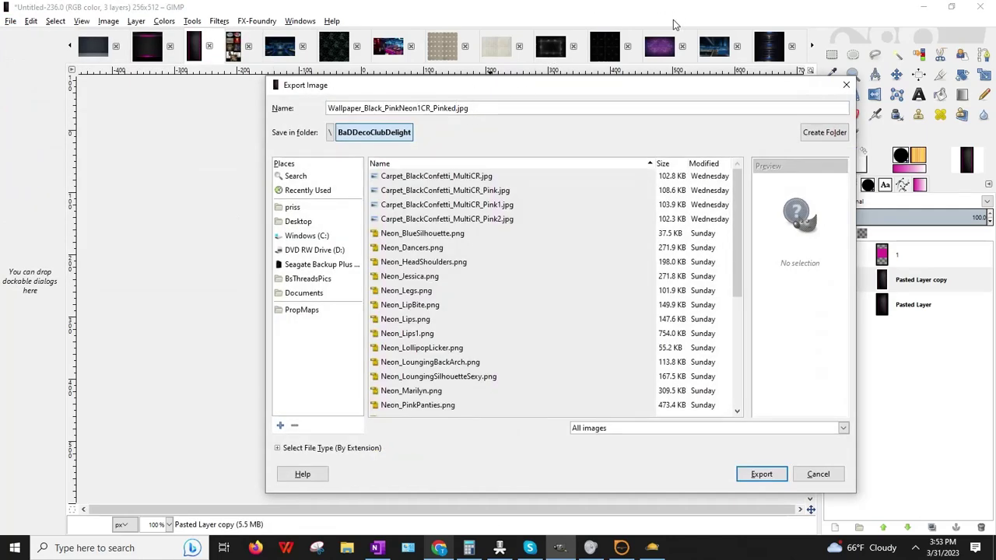
{"action": "type", "text": "_Rotate"}
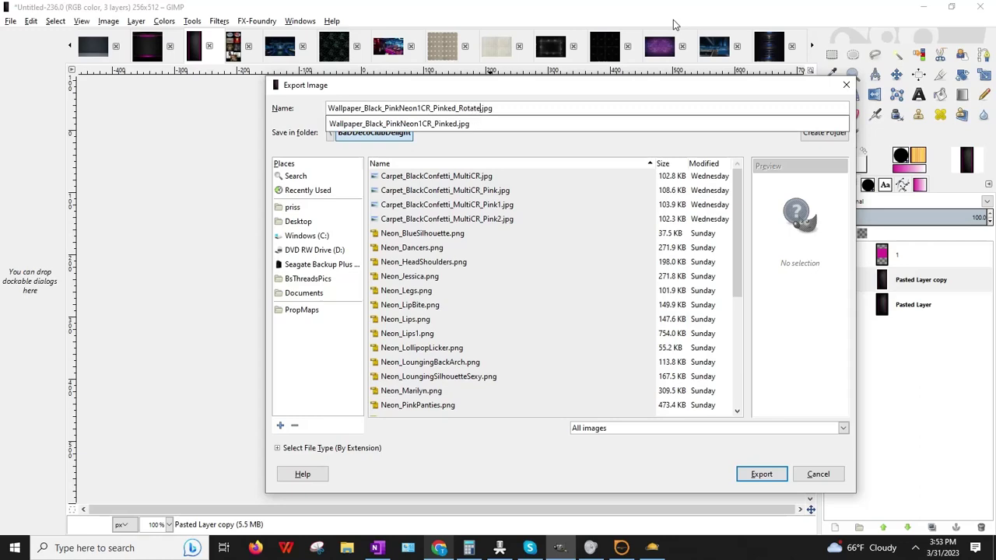
{"action": "type", "text": "d"}
{"action": "key", "text": "Return"}
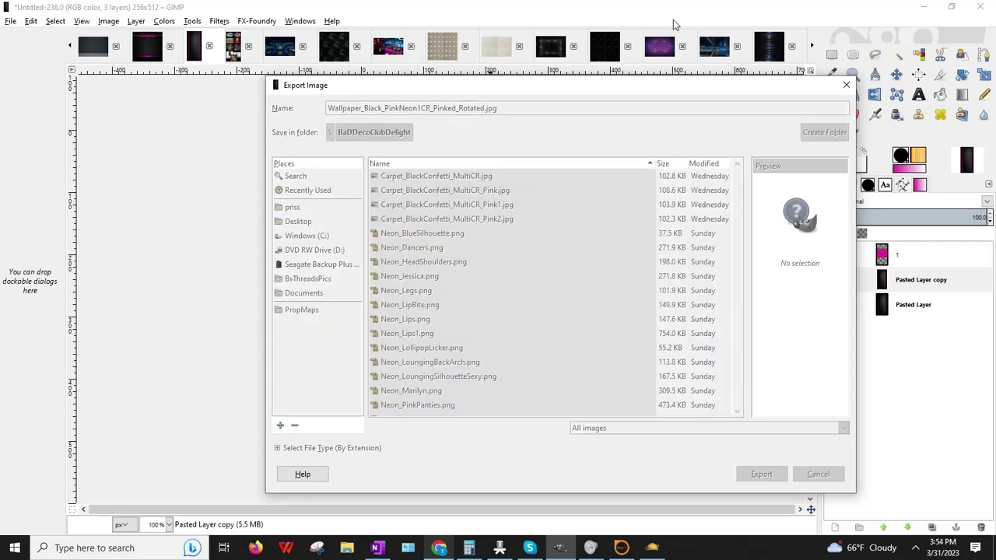
{"action": "key", "text": "Return"}
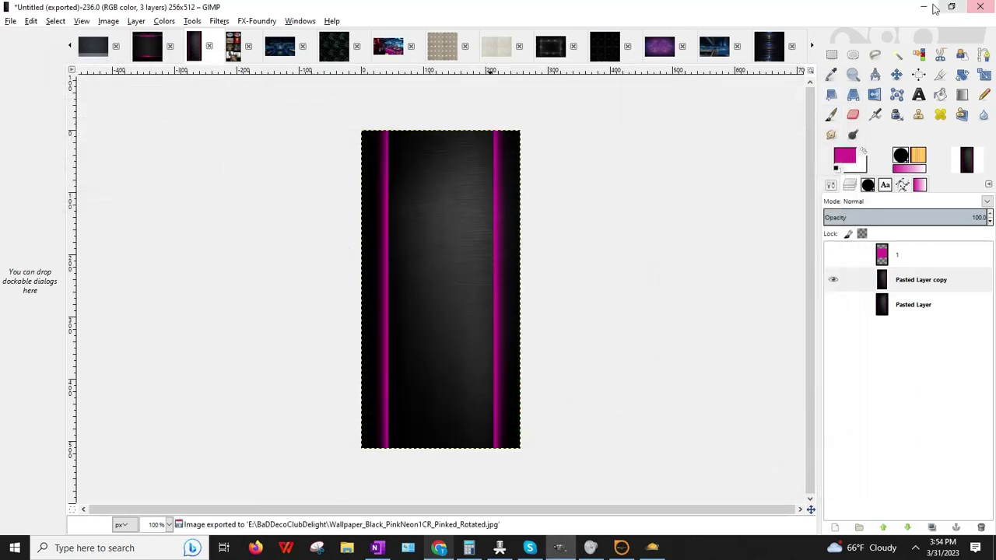
- Switch to the one.com file manager in Chrome, upload Wallpaper_Black_PinkNeon1CR_Pinked_Rotated.jpg to BaDDecoClubDelight, and copy its full path link
{"action": "left_click", "coordinate": [924, 6]}
{"action": "left_click", "coordinate": [440, 548]}
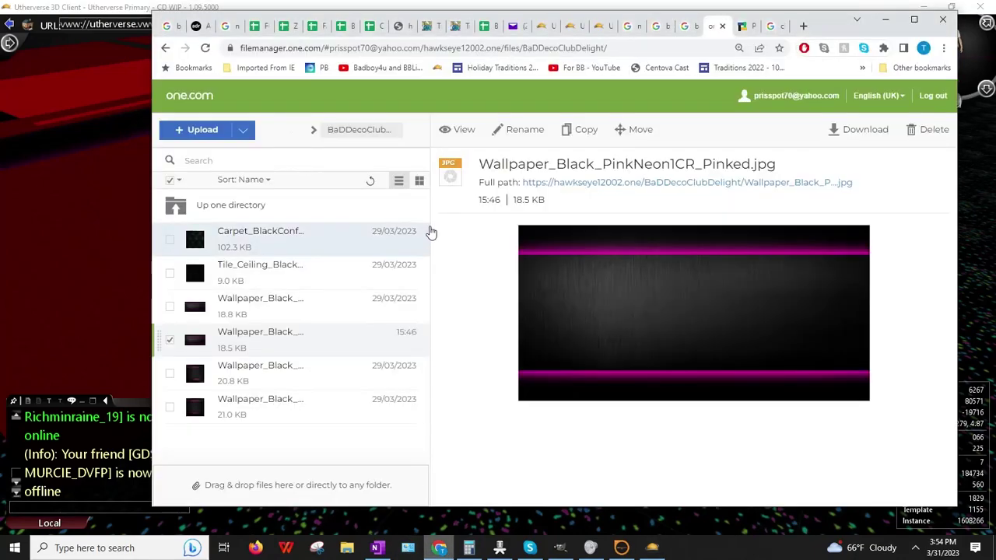
{"action": "left_click", "coordinate": [196, 130]}
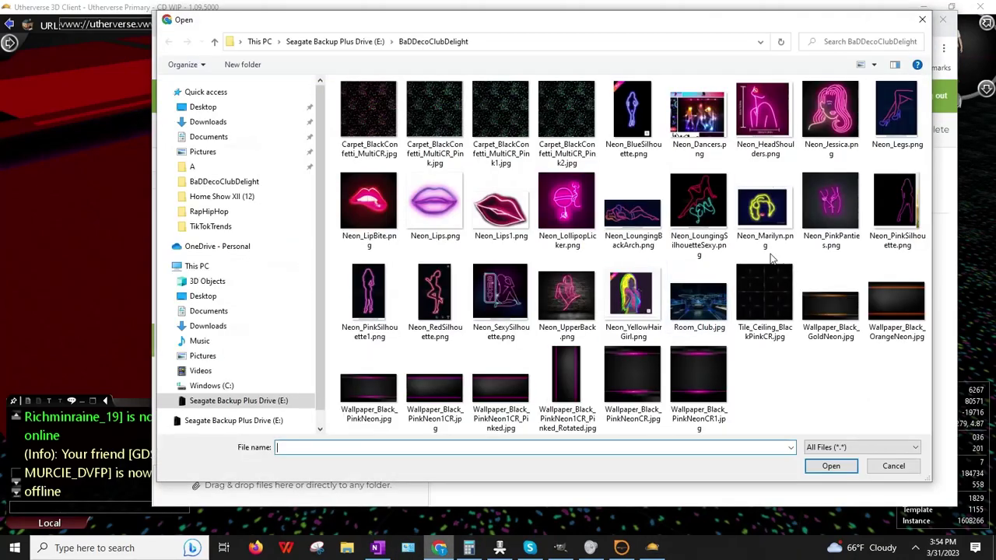
{"action": "double_click", "coordinate": [566, 397]}
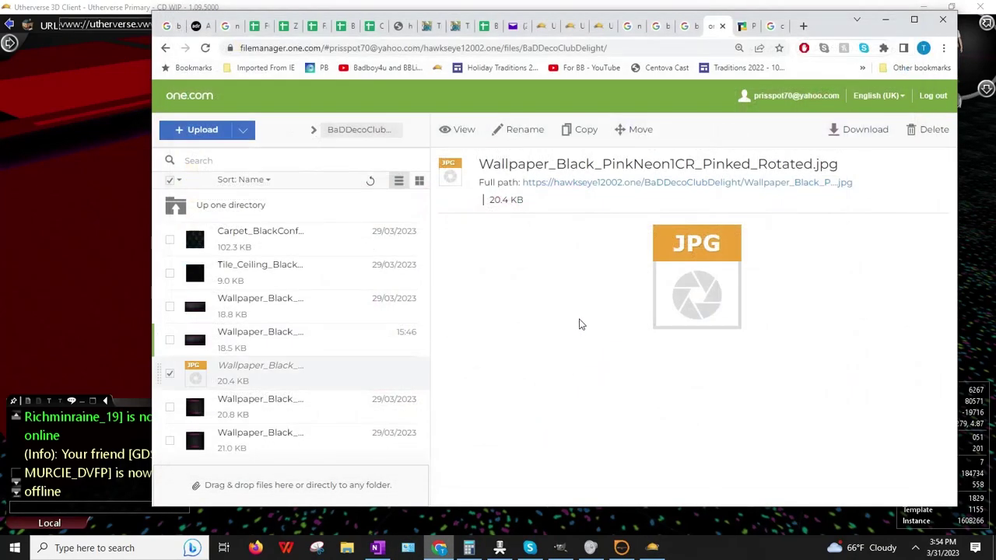
{"action": "right_click", "coordinate": [671, 186]}
{"action": "left_click", "coordinate": [705, 258]}
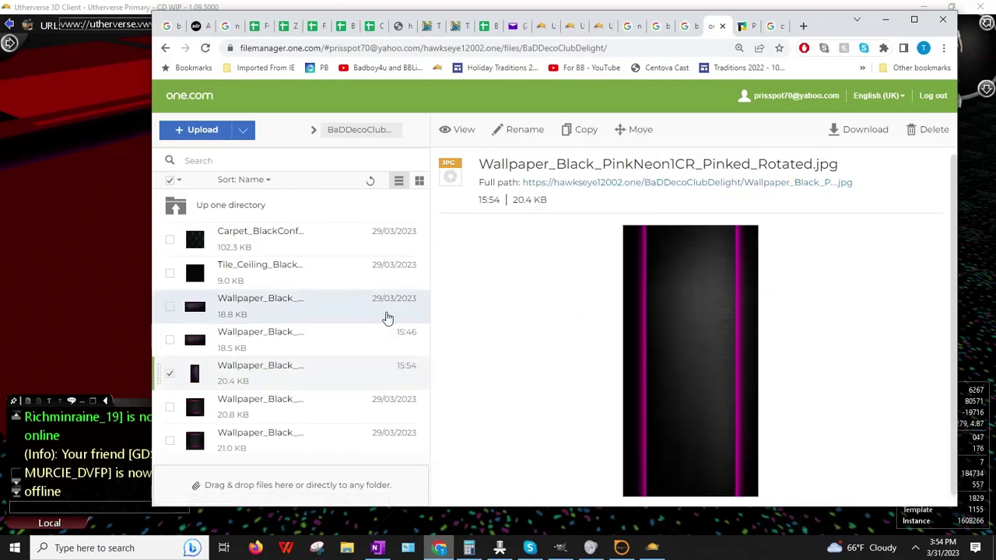
- Permanently delete the old Wallpaper_Black_PinkNeon1CR.jpg from the BaDDecoClubDelight folder in the file manager
{"action": "left_click", "coordinate": [355, 340]}
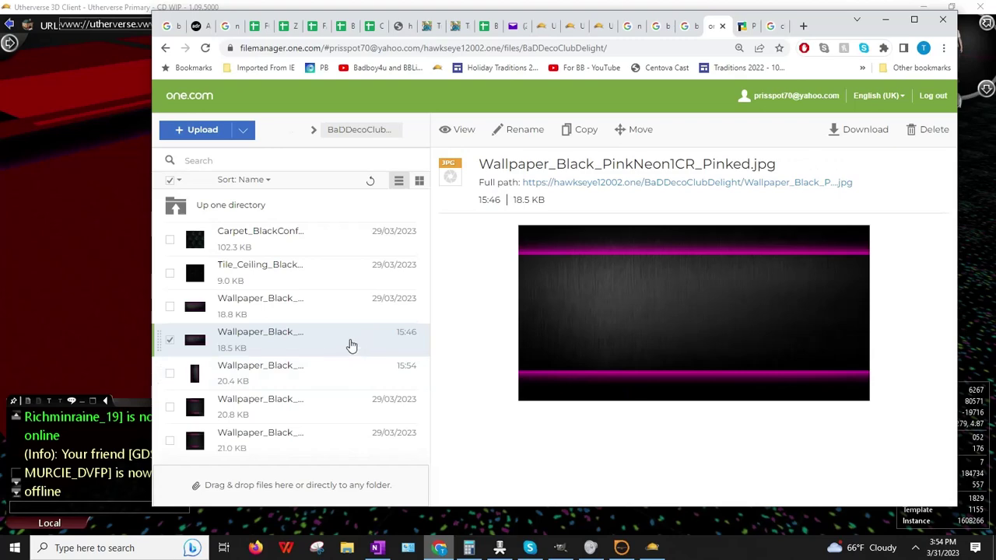
{"action": "left_click", "coordinate": [344, 313]}
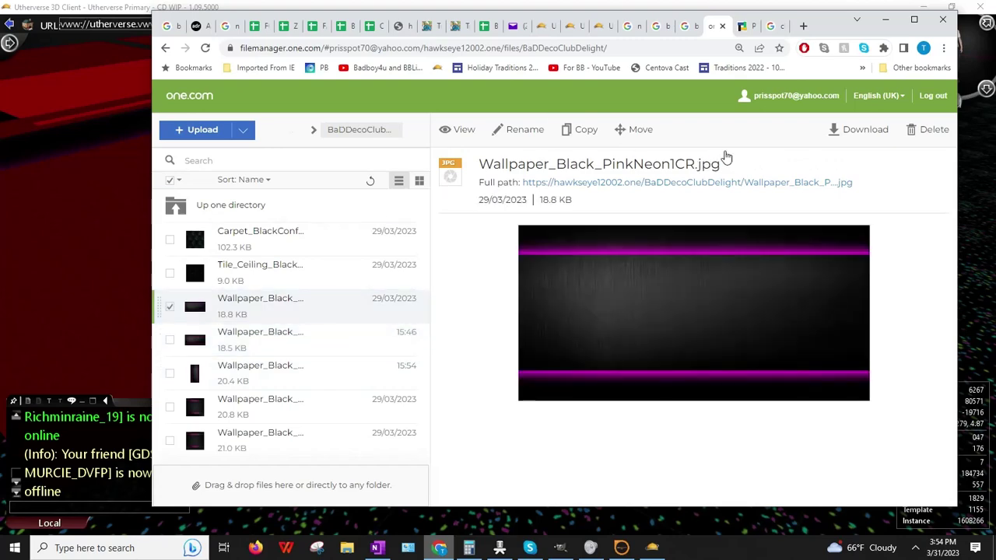
{"action": "left_click", "coordinate": [927, 130]}
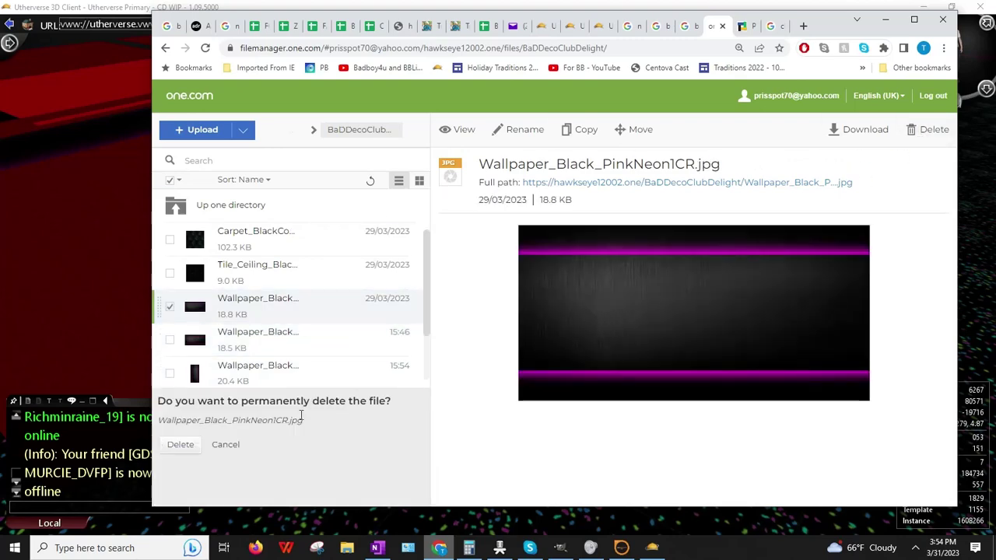
{"action": "left_click", "coordinate": [180, 445]}
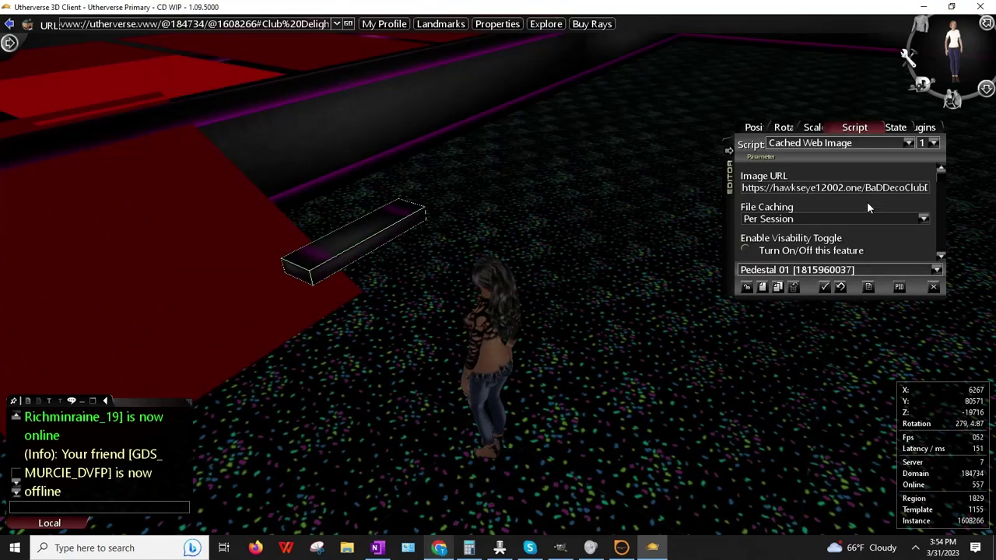
- Switch to Utherverse, replace the Pedestal 01's image URL with the copied rotated wallpaper link, and inspect the texture
{"action": "key", "text": "ctrl+v"}
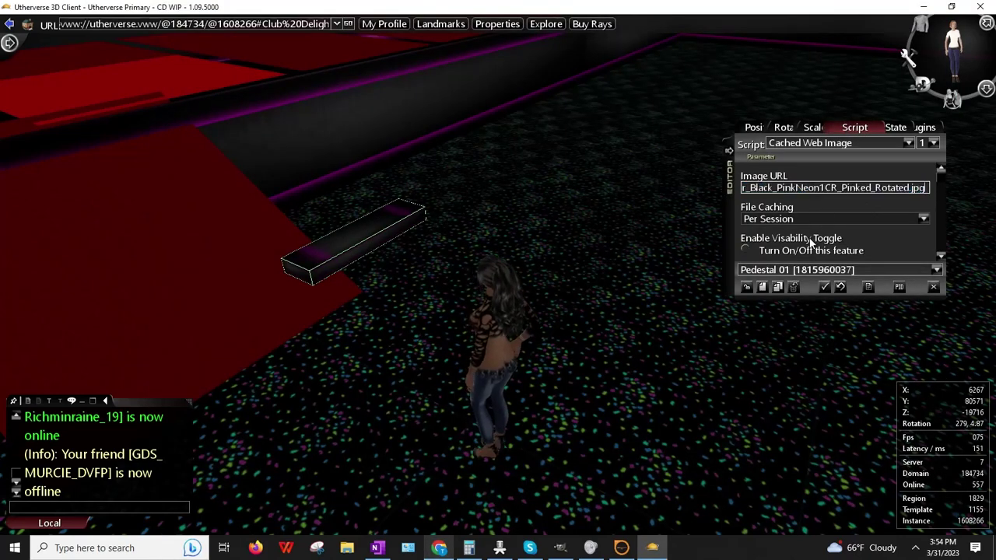
{"action": "key", "text": "Return"}
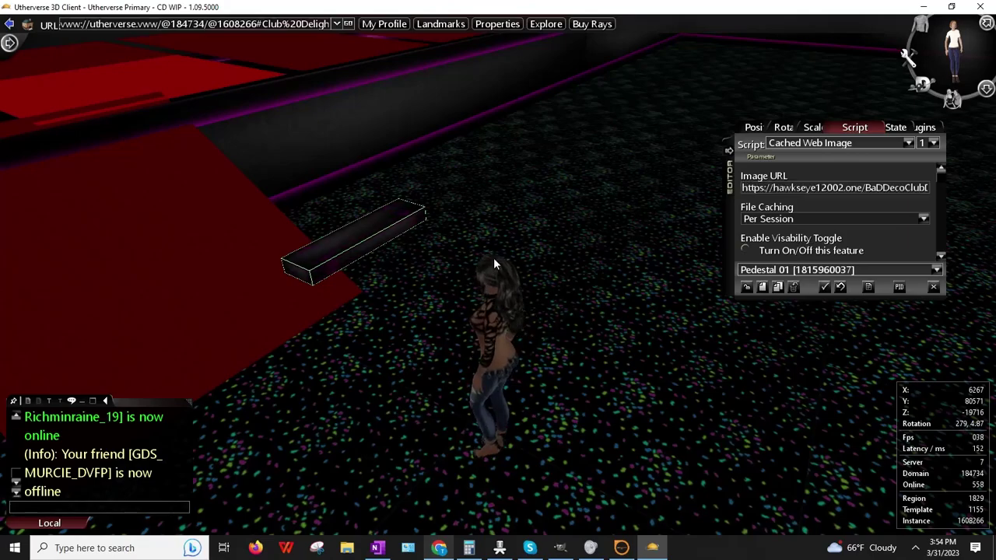
{"action": "mouse_move", "coordinate": [493, 258]}
{"action": "left_mouse_down"}
{"action": "mouse_move", "coordinate": [671, 268]}
{"action": "mouse_move", "coordinate": [718, 245]}
{"action": "mouse_move", "coordinate": [734, 208]}
{"action": "mouse_move", "coordinate": [697, 245]}
{"action": "mouse_move", "coordinate": [492, 266]}
{"action": "left_mouse_up"}
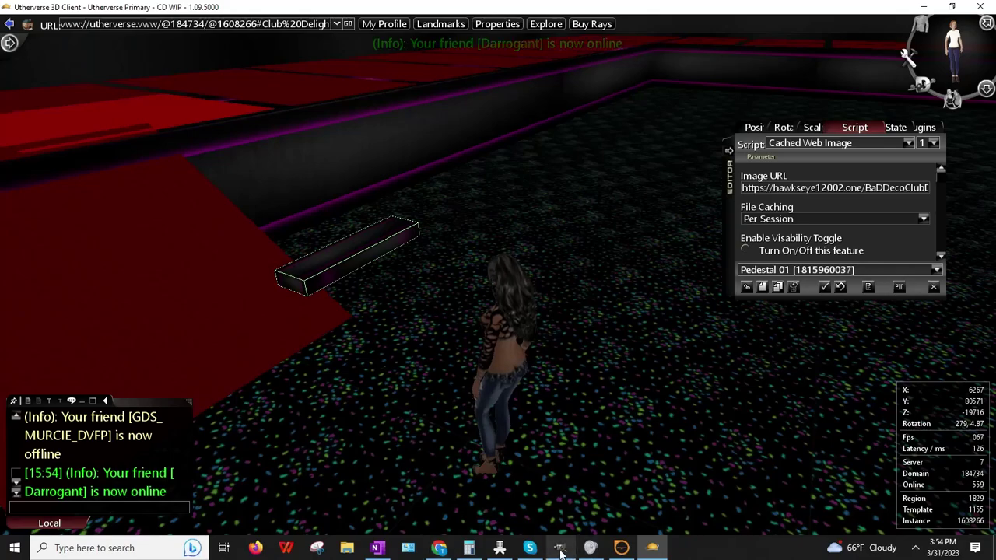
{"action": "left_click_drag", "start_coordinate": [399, 437], "coordinate": [542, 420]}
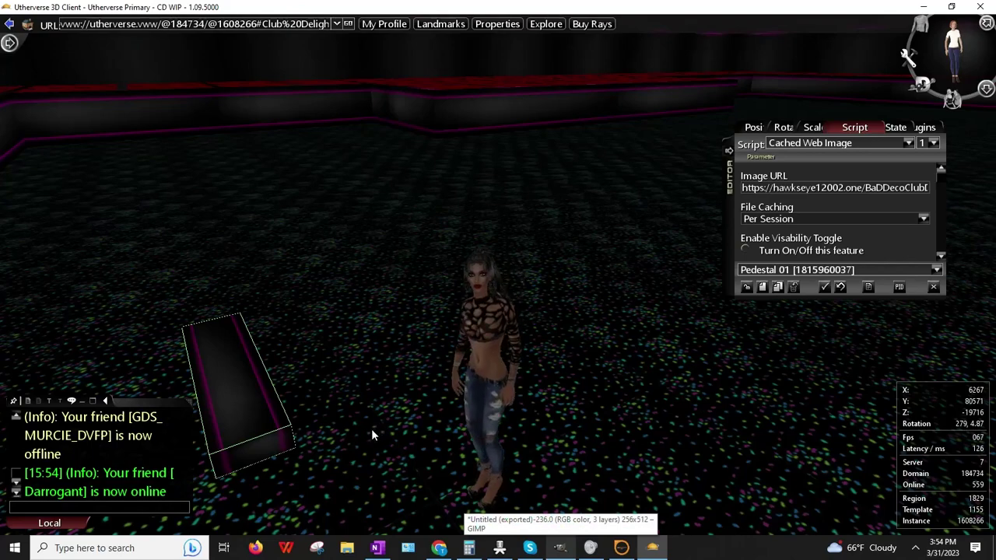
{"action": "left_click_drag", "start_coordinate": [371, 429], "coordinate": [168, 408]}
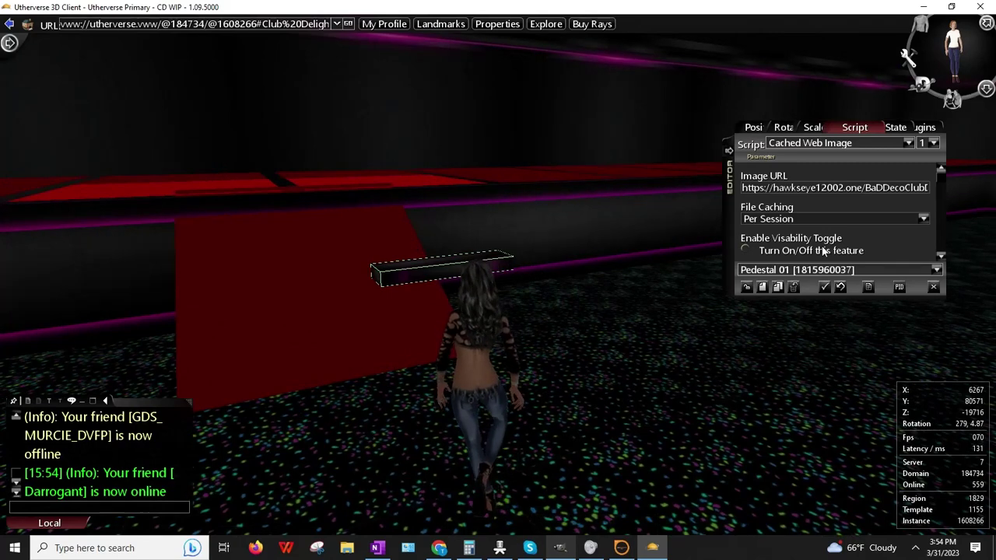
- Delete the Pedestal 01 prop, search the new props for "prim", and create a Primitive Stairs prop
{"action": "left_click", "coordinate": [778, 287]}
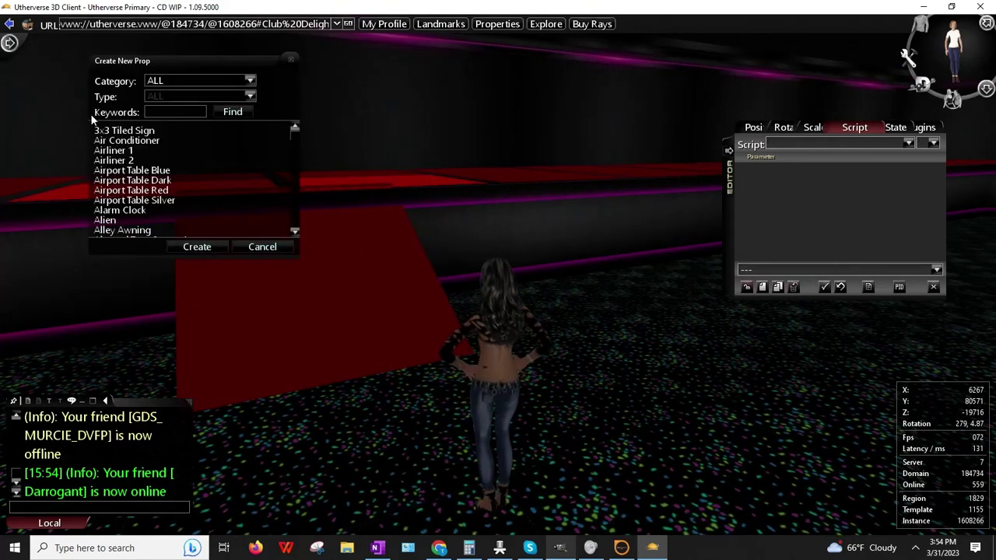
{"action": "type", "text": "prim"}
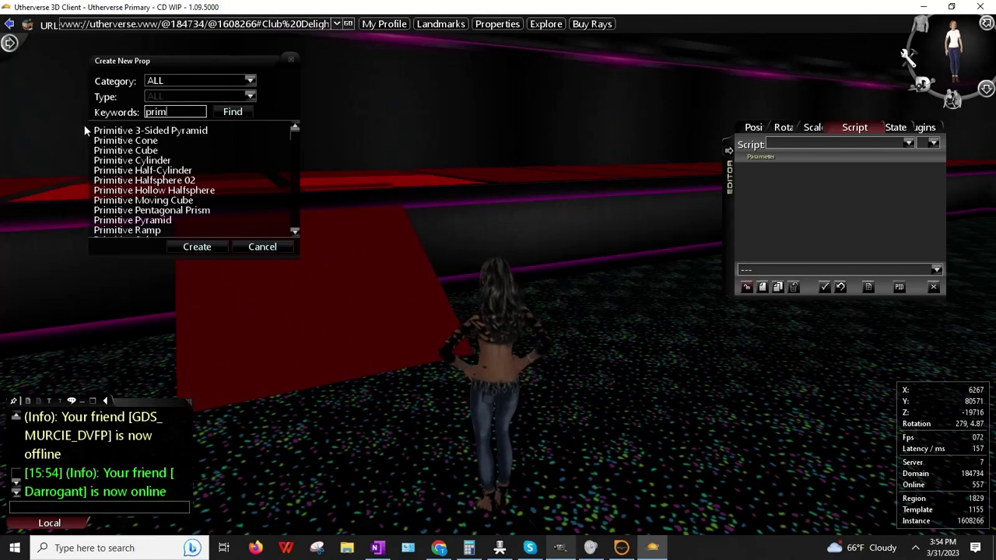
{"action": "left_click", "coordinate": [171, 190]}
{"action": "scroll", "coordinate": [158, 189], "scroll_direction": "down", "scroll_amount": 3}
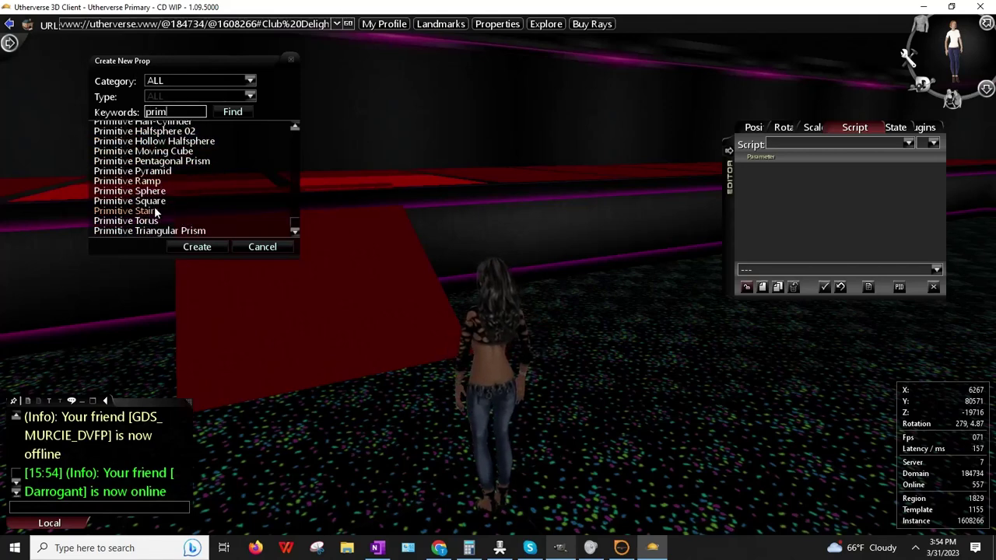
{"action": "left_click", "coordinate": [181, 212]}
{"action": "left_click", "coordinate": [198, 247]}
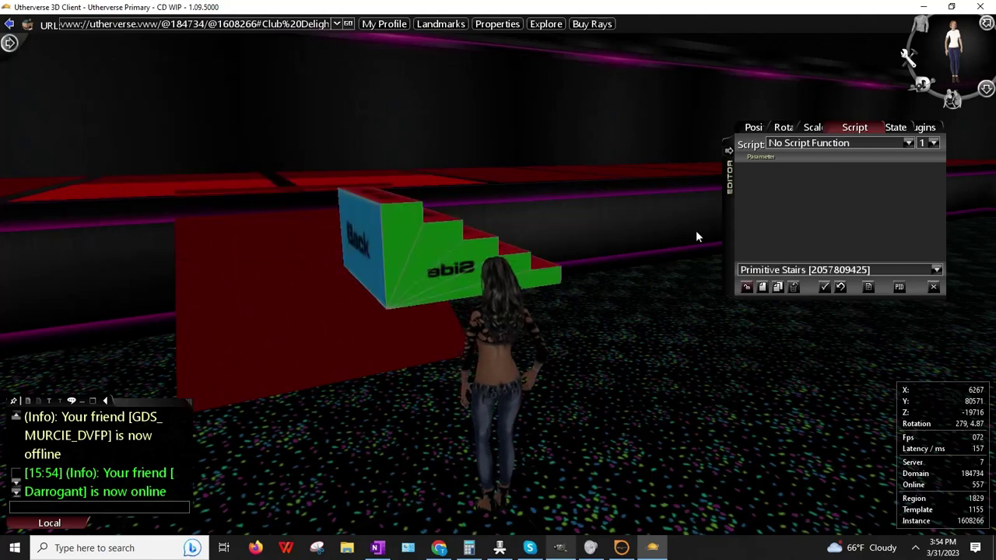
- Set the Primitive Stairs' Y rotation to 90 degrees
{"action": "left_click", "coordinate": [785, 128]}
{"action": "left_click", "coordinate": [839, 143]}
{"action": "type", "text": "9"}
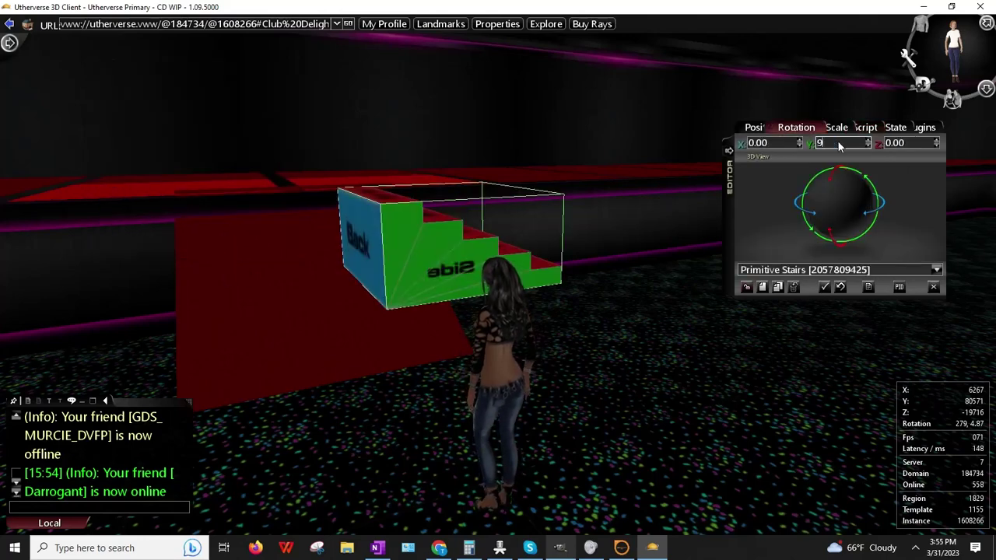
{"action": "type", "text": "0"}
{"action": "key", "text": "Return"}
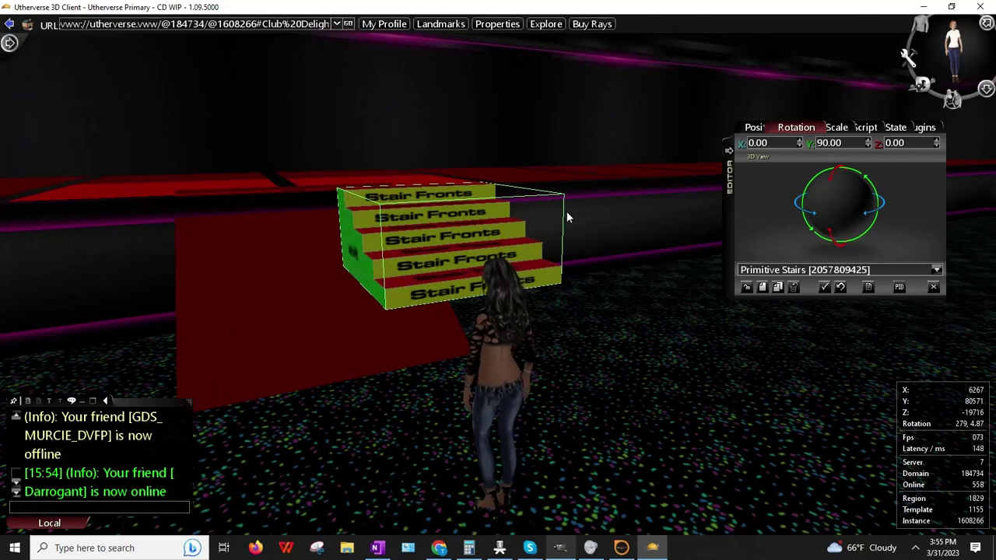
- Move the Primitive Stairs onto the red ramp and lower them to a Y position of 80301
{"action": "right_click", "coordinate": [415, 214]}
{"action": "left_click", "coordinate": [442, 238]}
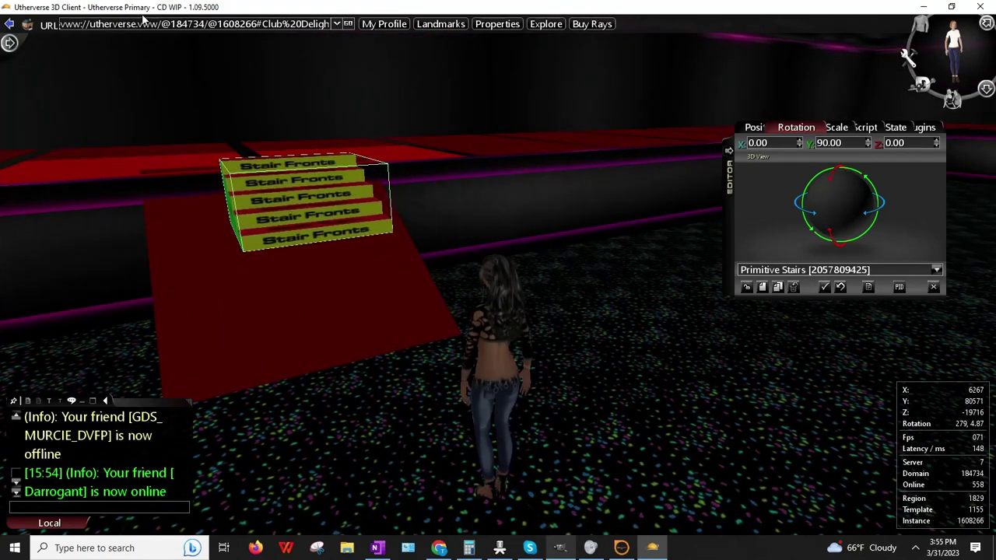
{"action": "left_click", "coordinate": [758, 129]}
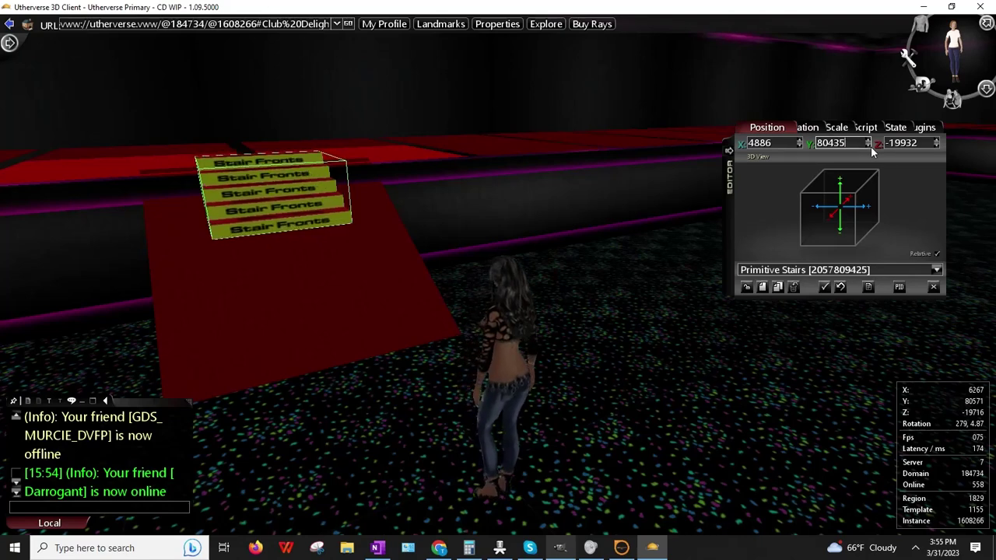
{"action": "left_click", "coordinate": [870, 147]}
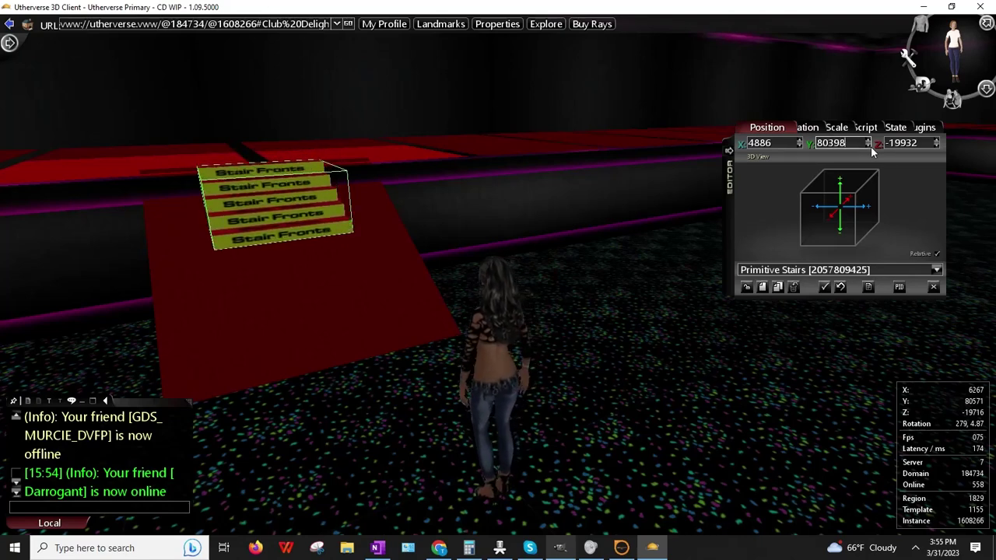
{"action": "scroll", "coordinate": [870, 147], "scroll_direction": "down", "scroll_amount": 5}
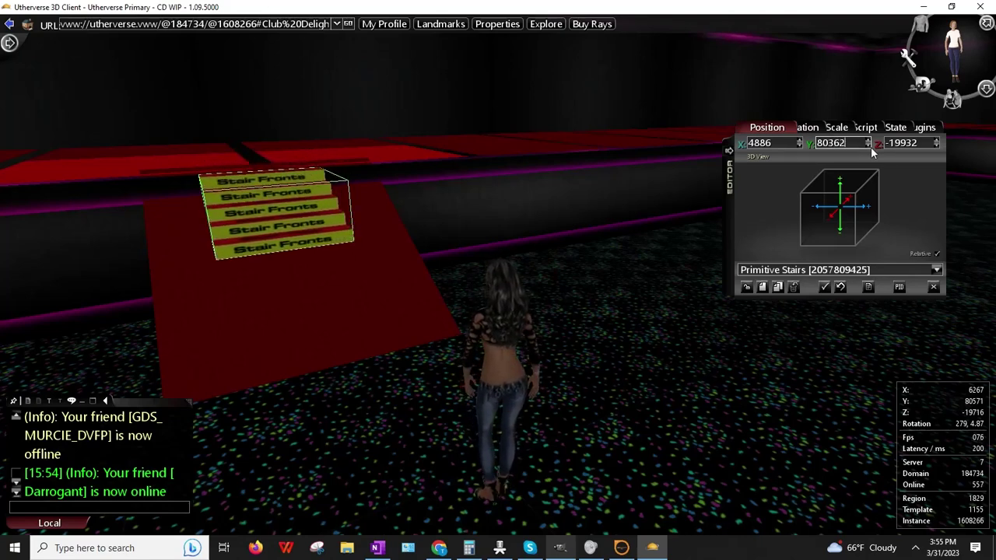
{"action": "scroll", "coordinate": [870, 147], "scroll_direction": "down", "scroll_amount": 5}
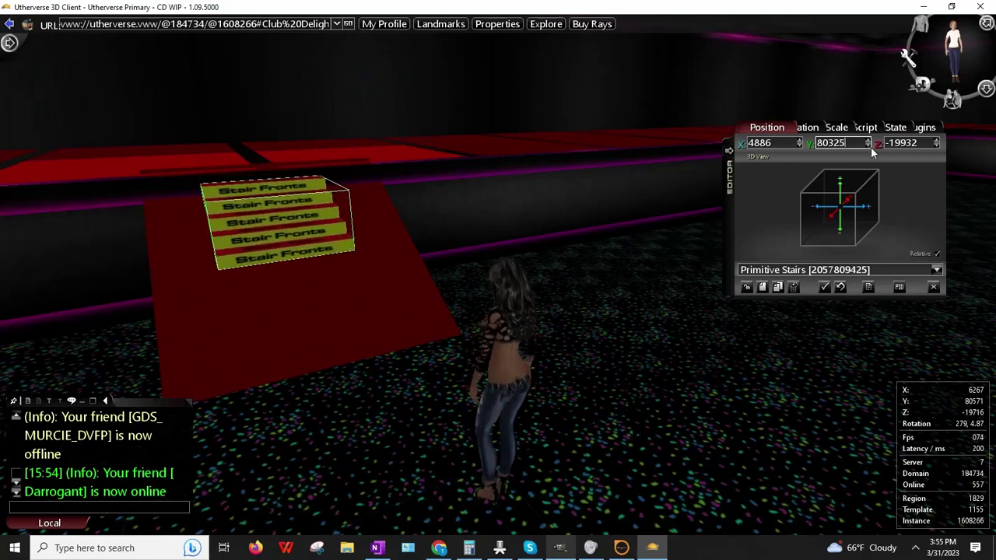
{"action": "right_click_drag", "start_coordinate": [562, 224], "coordinate": [540, 230]}
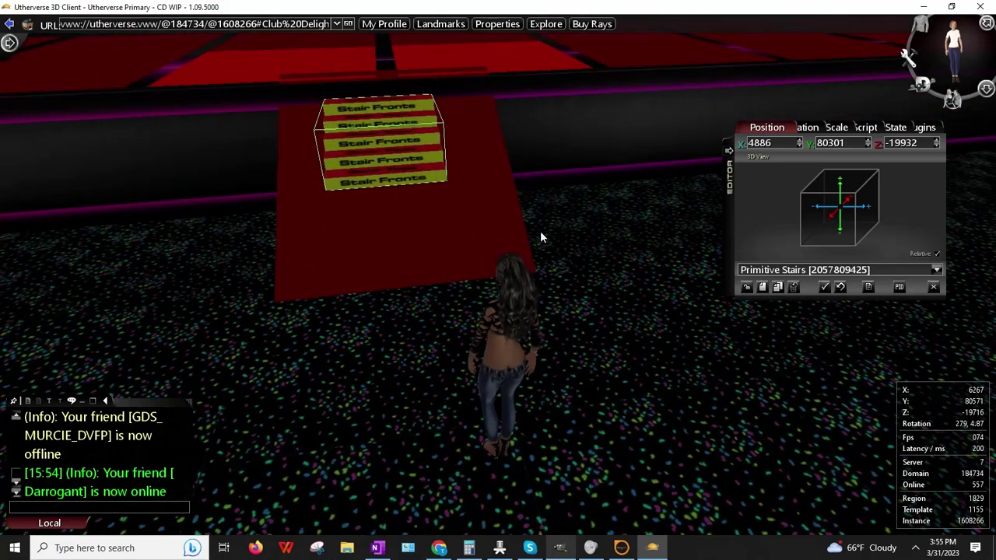
- Shift the stairs against the platform edge to about X 4817, Z -19874, and raise their Y position to about 80350
{"action": "key", "text": "Up"}
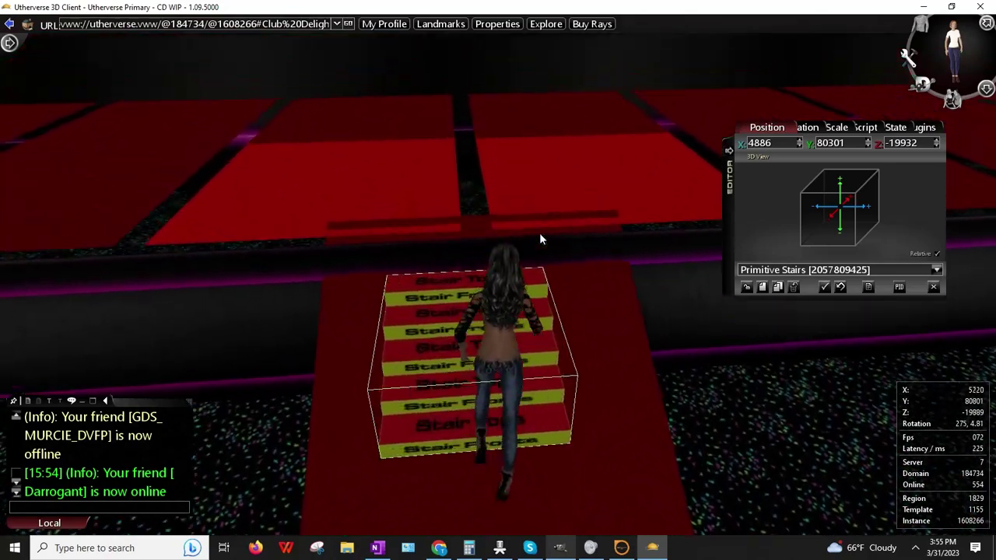
{"action": "key", "text": "Left"}
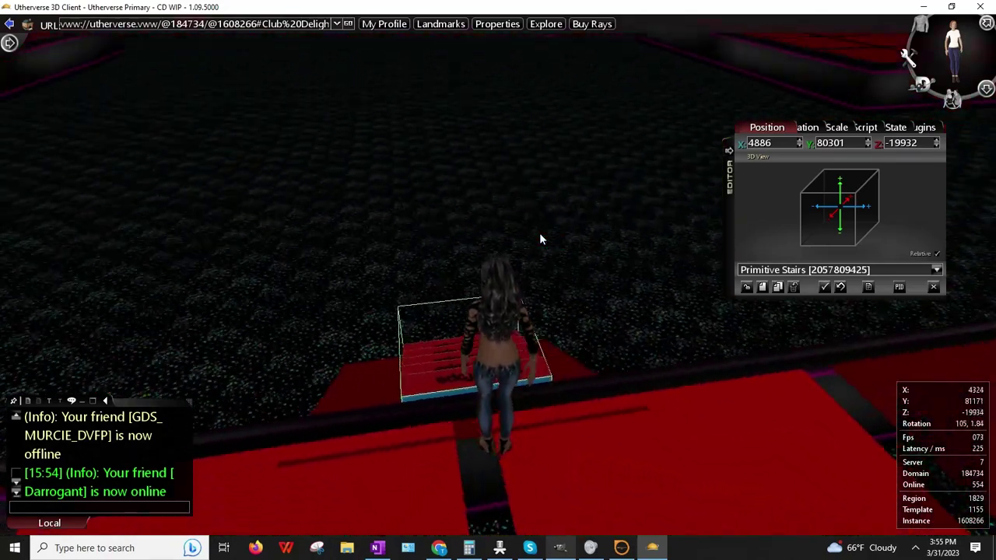
{"action": "key", "text": "Up"}
{"action": "right_click_drag", "start_coordinate": [539, 232], "coordinate": [514, 432]}
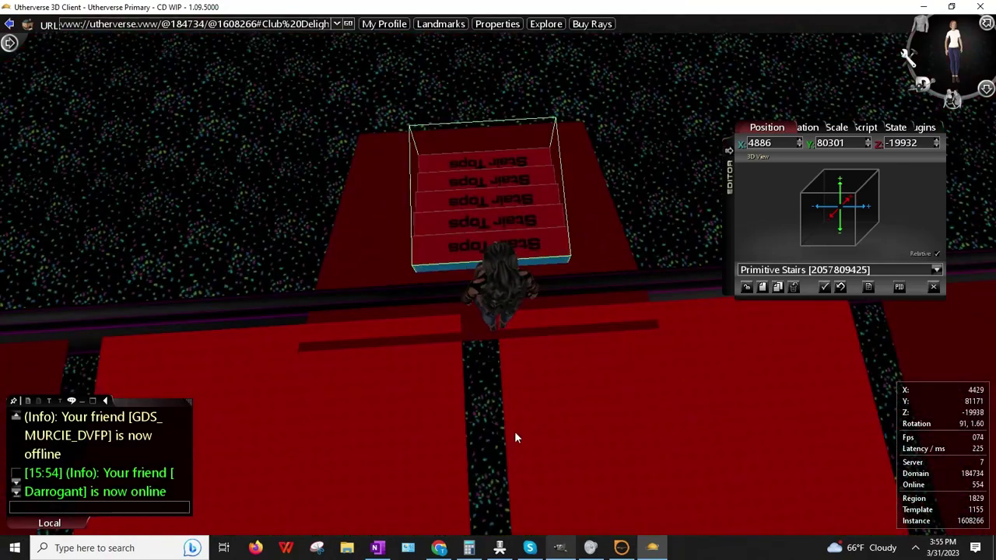
{"action": "right_click", "coordinate": [512, 223]}
{"action": "left_click", "coordinate": [546, 246]}
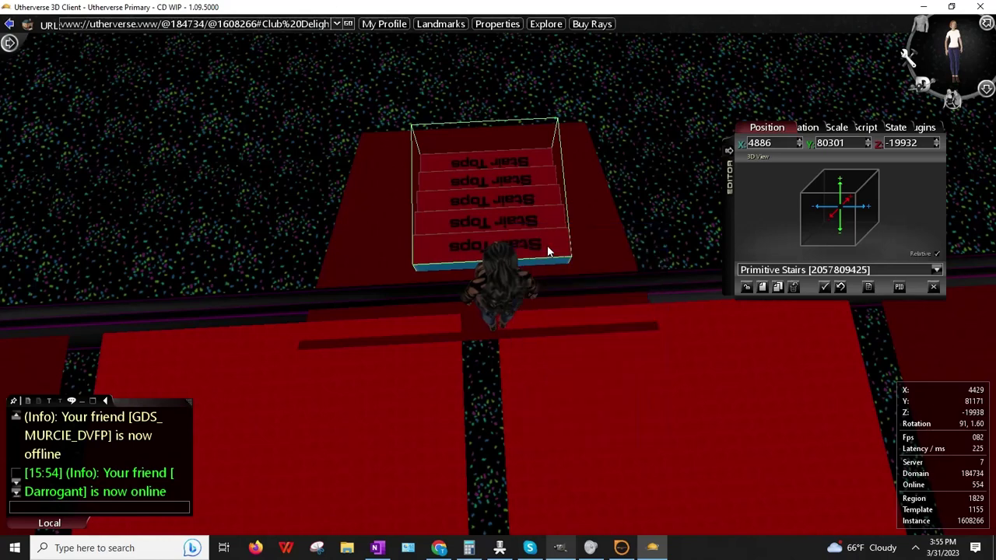
{"action": "left_click_drag", "start_coordinate": [546, 246], "coordinate": [532, 267]}
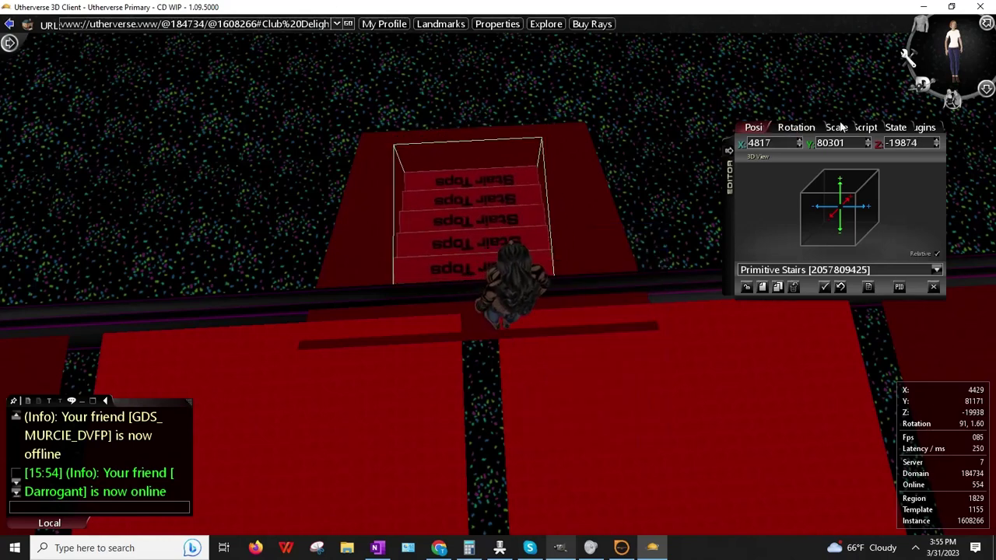
{"action": "left_click", "coordinate": [868, 141]}
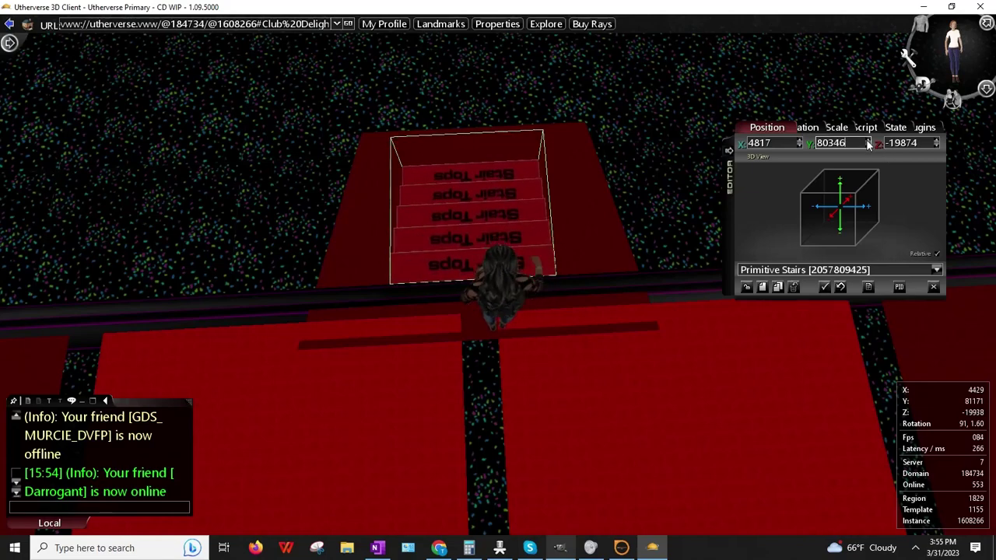
- Fine-tune the stairs' placement along the platform edge to about X 4809, Z -19873
{"action": "right_click_drag", "start_coordinate": [528, 284], "coordinate": [429, 386]}
{"action": "left_click", "coordinate": [462, 266]}
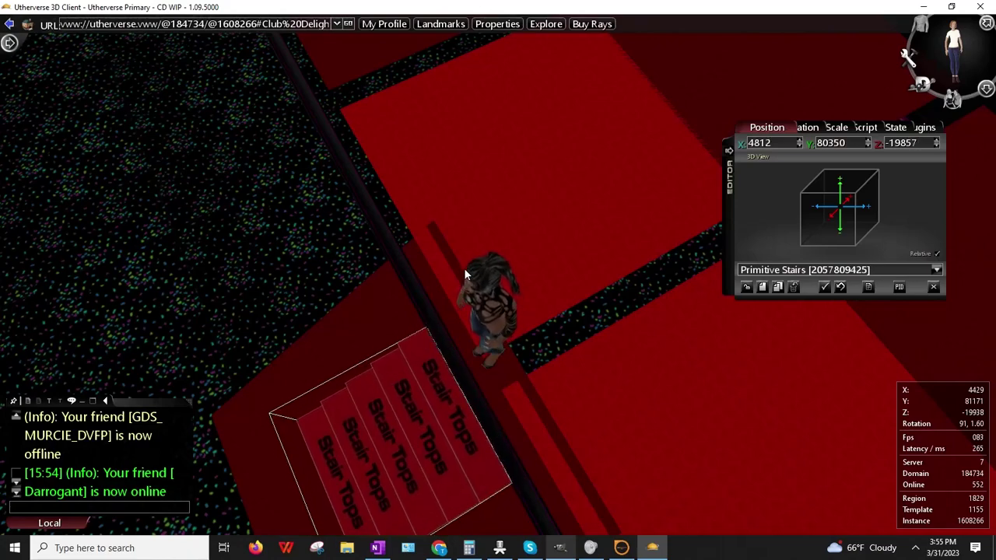
{"action": "key", "text": "Right"}
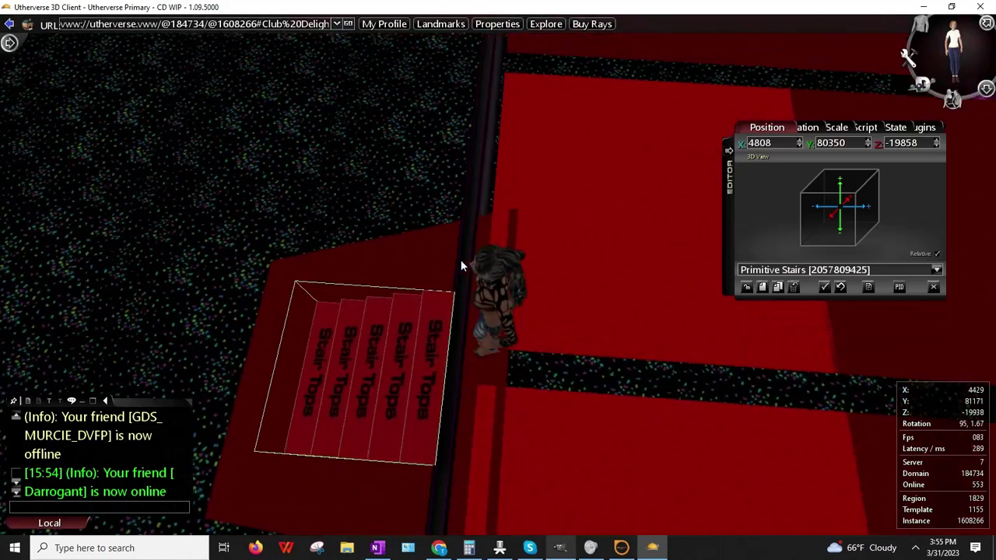
{"action": "key", "text": "Up"}
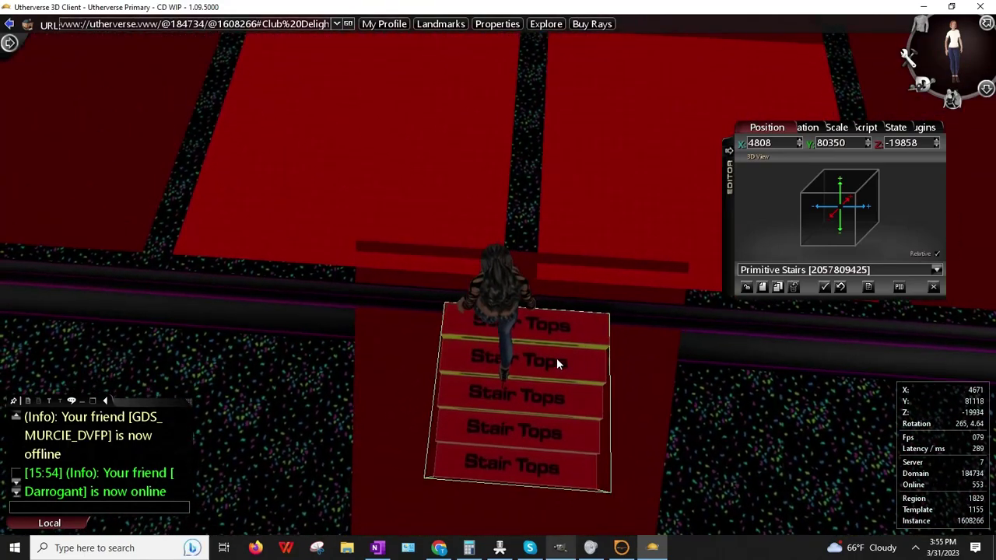
{"action": "right_click", "coordinate": [555, 358]}
{"action": "left_click", "coordinate": [590, 265]}
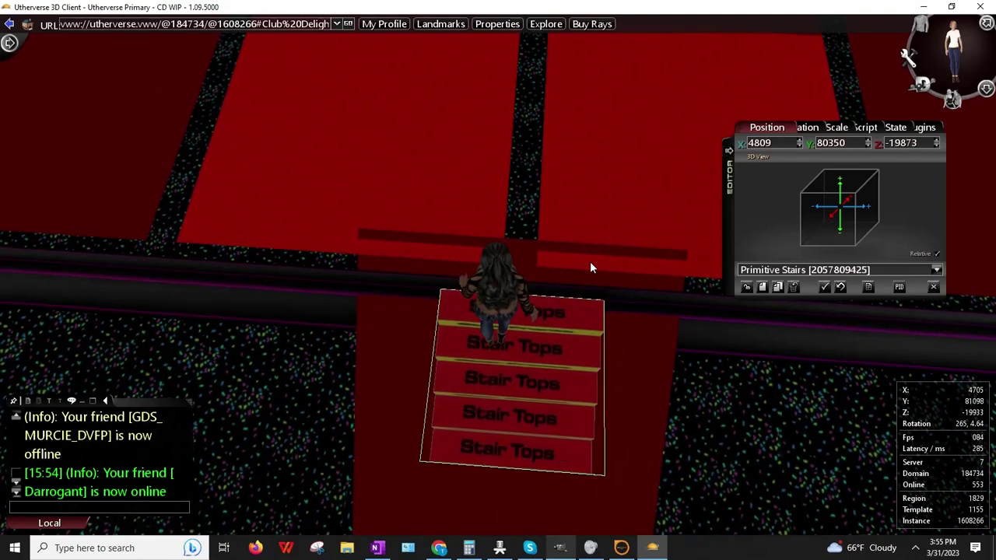
- Set the Primitive Stairs' Y scale to 1.25
{"action": "left_click_drag", "start_coordinate": [554, 273], "coordinate": [571, 264]}
{"action": "left_click", "coordinate": [824, 126]}
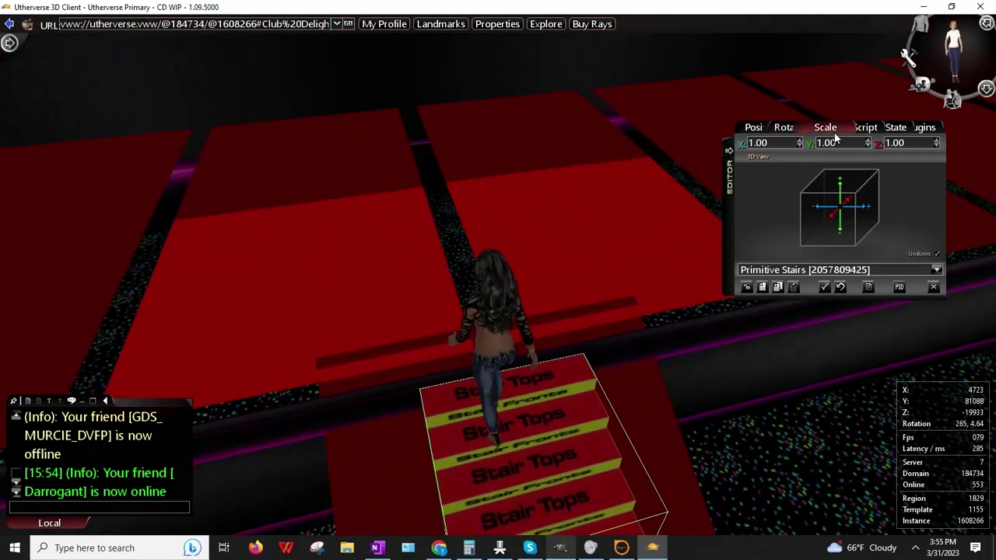
{"action": "left_click", "coordinate": [838, 143]}
{"action": "type", "text": "1.25"}
{"action": "key", "text": "Return"}
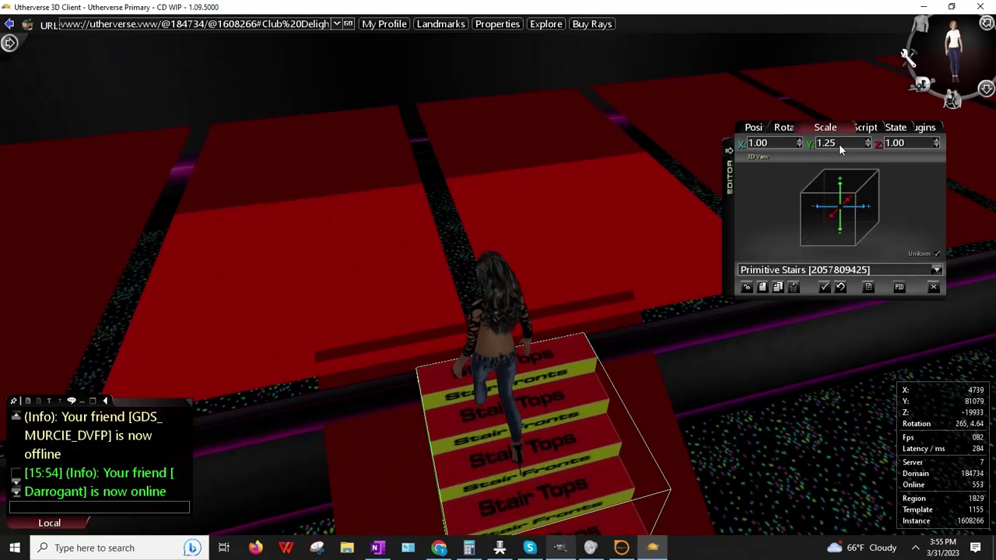
- Lower the Primitive Stairs into the red ramp to a Y position of 80188
{"action": "left_click", "coordinate": [753, 127]}
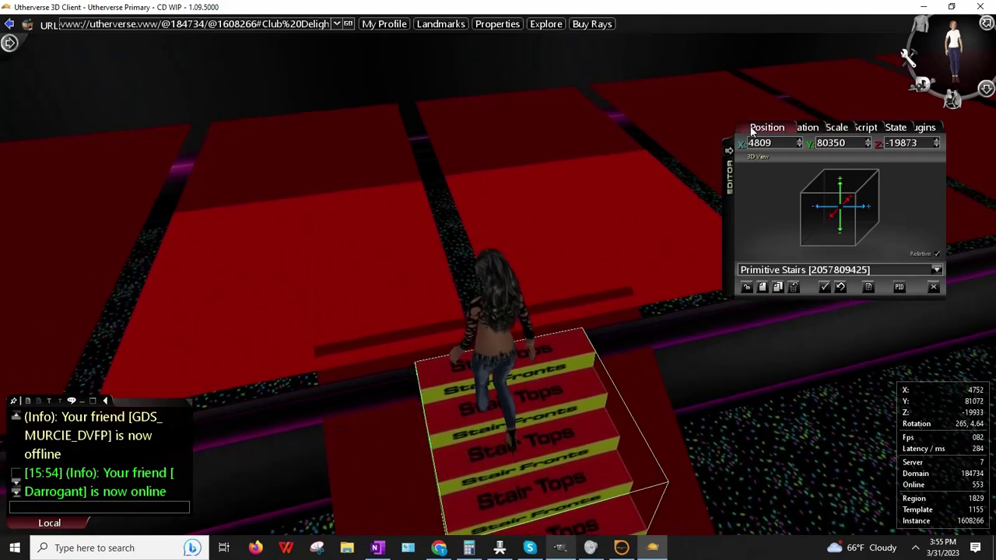
{"action": "left_click", "coordinate": [866, 145]}
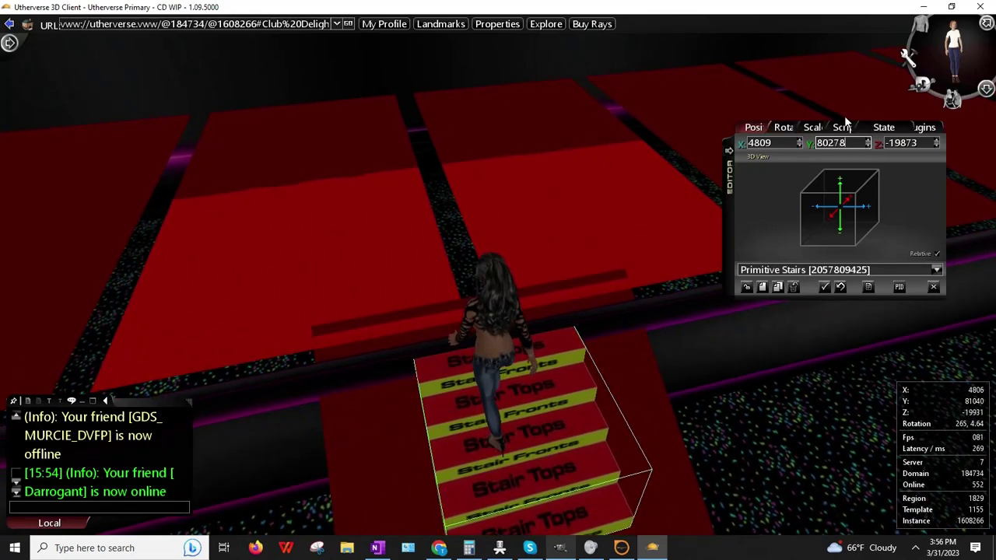
{"action": "left_click", "coordinate": [815, 128]}
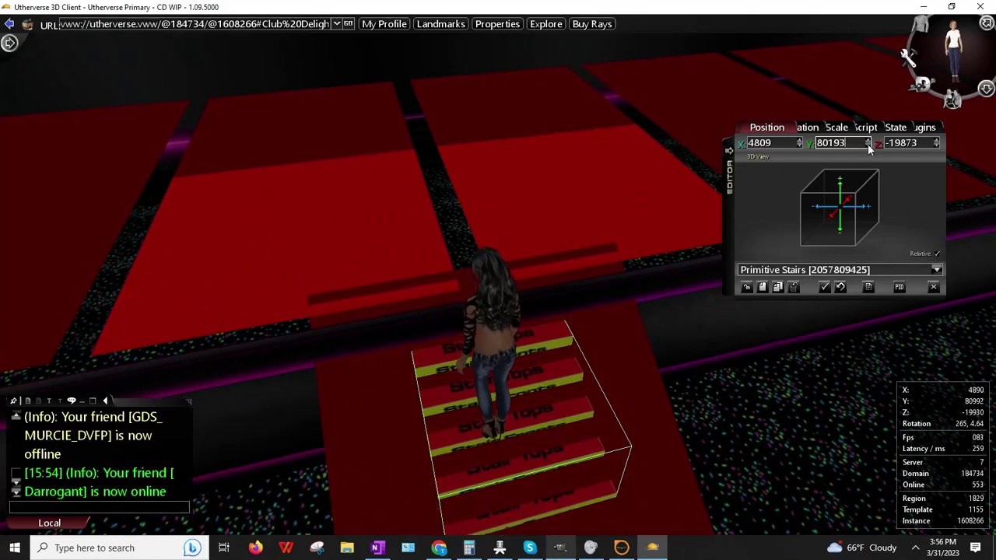
{"action": "left_click", "coordinate": [868, 146]}
{"action": "mouse_move", "coordinate": [587, 240]}
{"action": "left_mouse_down"}
{"action": "mouse_move", "coordinate": [567, 261]}
{"action": "mouse_move", "coordinate": [688, 206]}
{"action": "mouse_move", "coordinate": [589, 248]}
{"action": "left_mouse_up"}
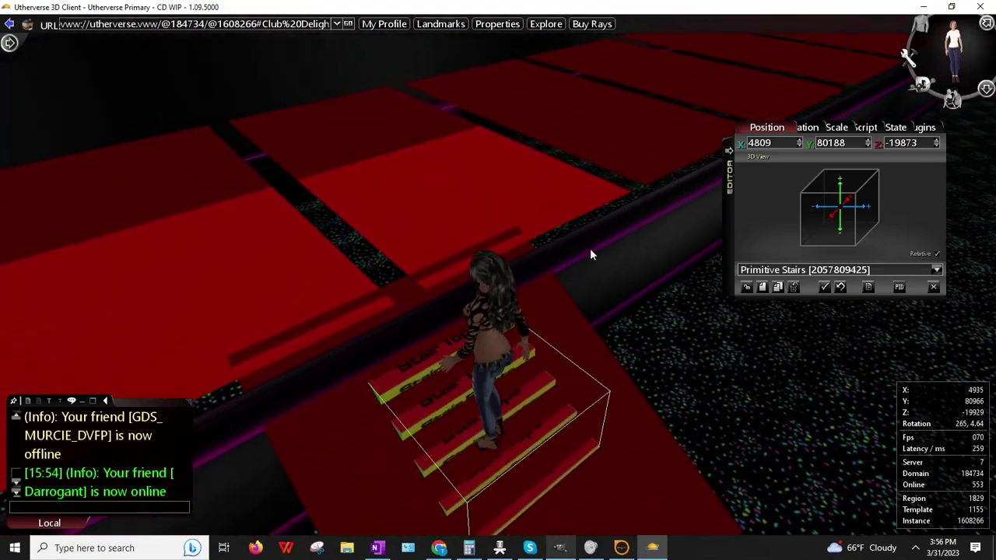
- Set the Primitive Stairs' Z scale to 1.11
{"action": "left_click", "coordinate": [836, 127]}
{"action": "left_click", "coordinate": [936, 139]}
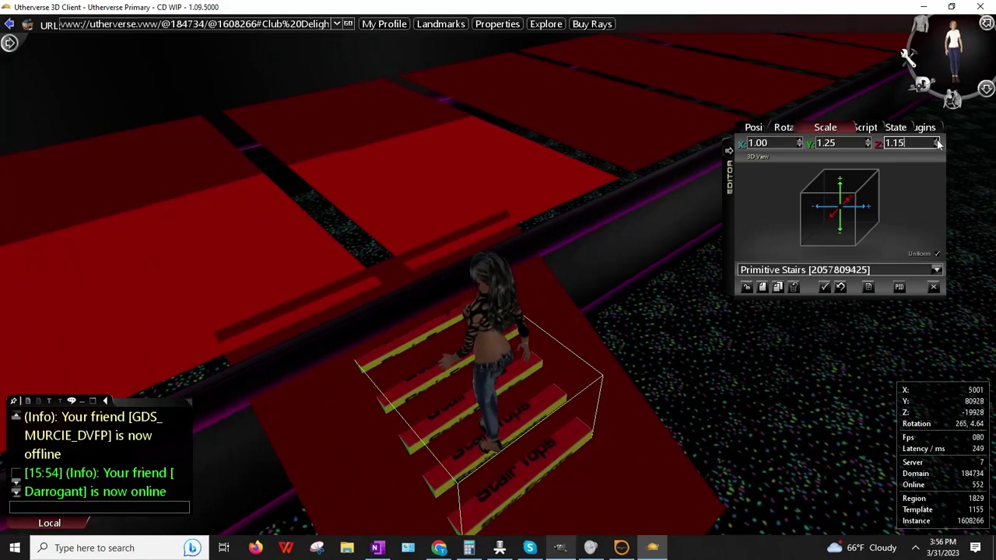
{"action": "mouse_move", "coordinate": [518, 270]}
{"action": "left_mouse_down"}
{"action": "mouse_move", "coordinate": [486, 282]}
{"action": "mouse_move", "coordinate": [529, 256]}
{"action": "left_mouse_up"}
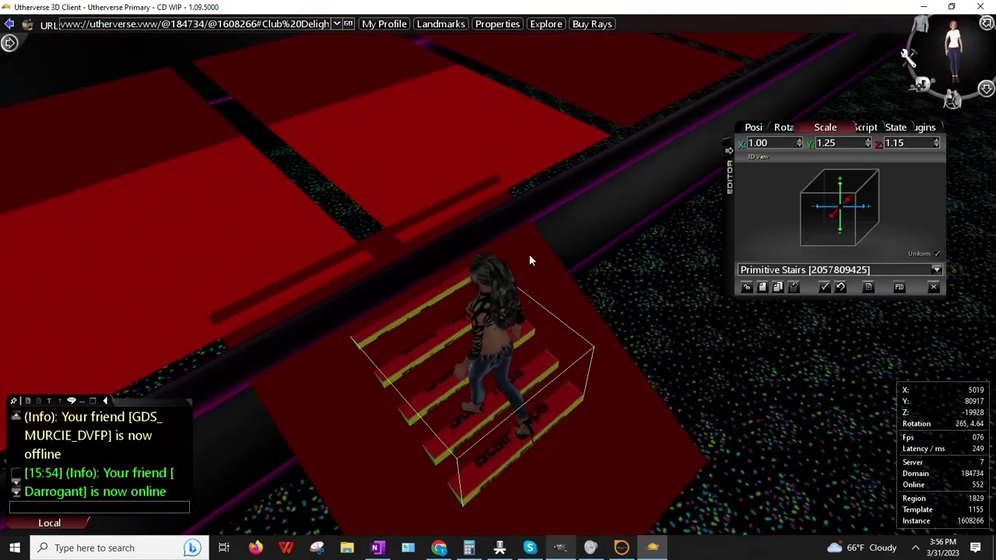
{"action": "left_click", "coordinate": [936, 145]}
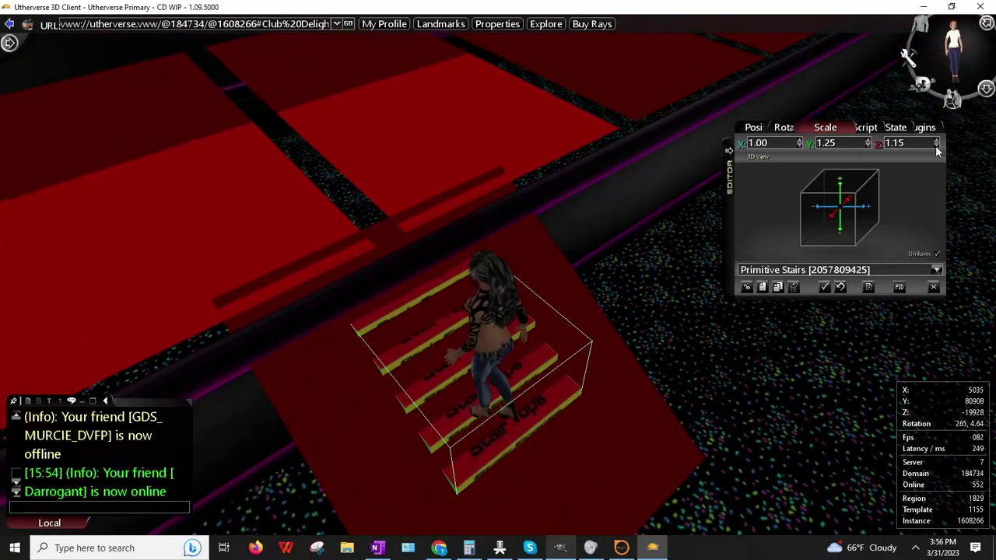
{"action": "left_click", "coordinate": [935, 145]}
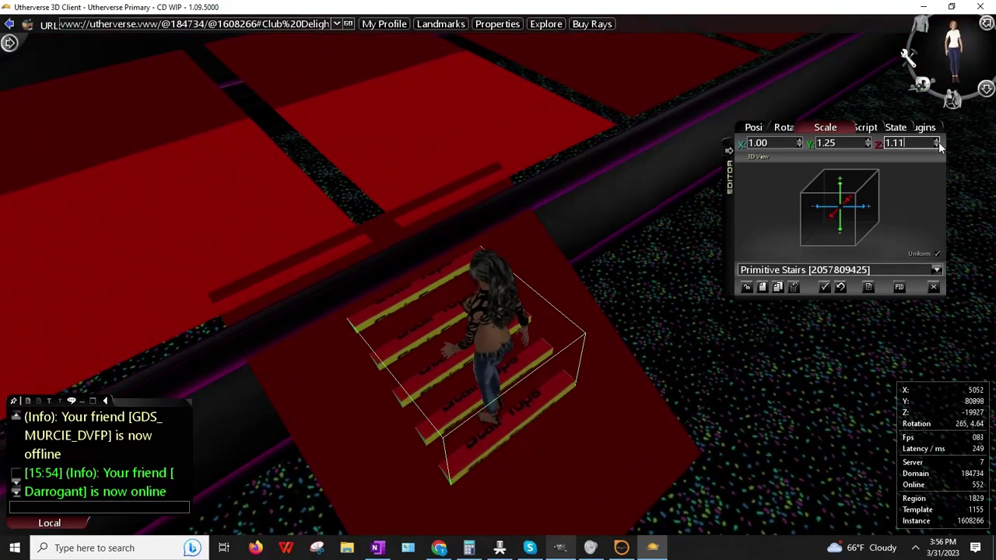
- Fine-tune the Primitive Stairs' height on the ramp to a Y position of 80182
{"action": "left_click", "coordinate": [763, 129]}
{"action": "left_click", "coordinate": [867, 141]}
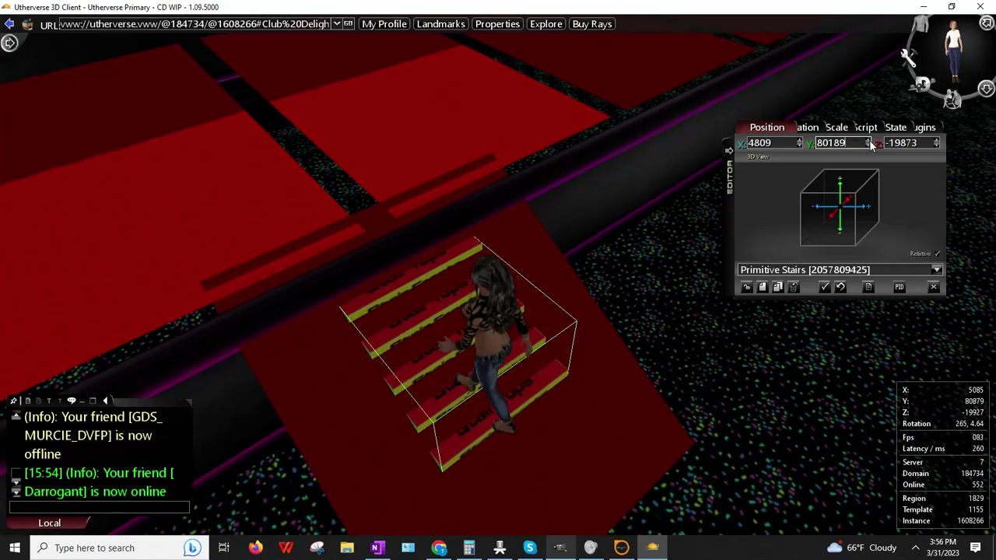
{"action": "left_click_drag", "start_coordinate": [871, 147], "coordinate": [870, 152]}
{"action": "left_click_drag", "start_coordinate": [509, 242], "coordinate": [529, 232]}
{"action": "right_click_drag", "start_coordinate": [477, 398], "coordinate": [506, 393]}
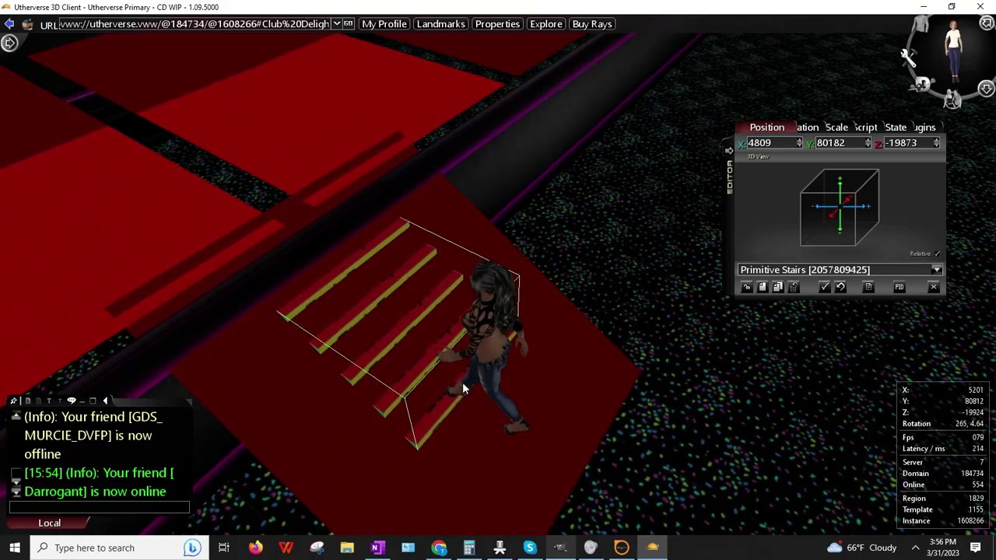
{"action": "right_click_drag", "start_coordinate": [466, 392], "coordinate": [493, 380]}
- Make the red Court Floor ramp over the stairs invisible while keeping it collidable
{"action": "right_click", "coordinate": [280, 248]}
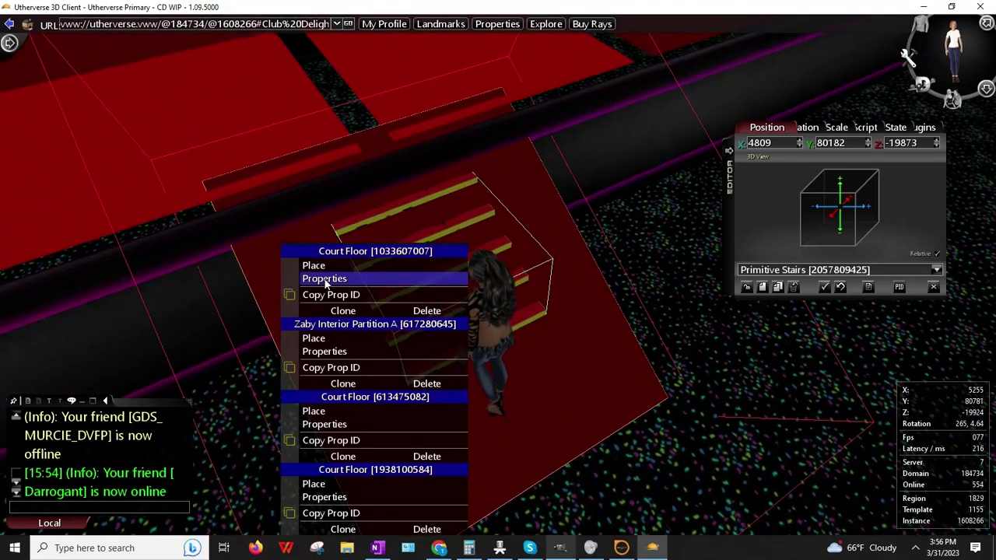
{"action": "left_click", "coordinate": [338, 277]}
{"action": "left_click", "coordinate": [895, 127]}
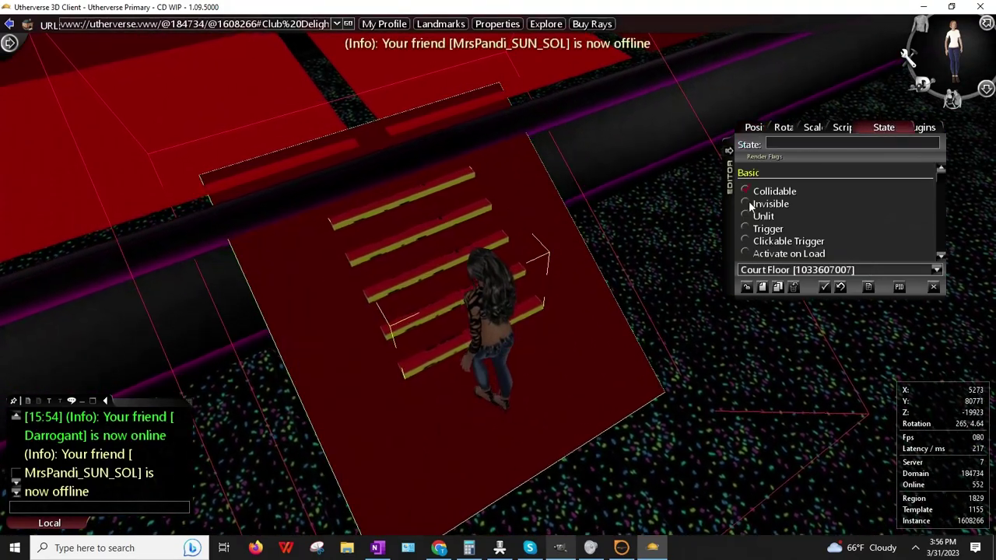
{"action": "left_click", "coordinate": [746, 203]}
- Walk the avatar over the stairs to test the hidden ramp, and turn off the ramp's Invisible flag
{"action": "mouse_move", "coordinate": [434, 259]}
{"action": "right_mouse_down"}
{"action": "mouse_move", "coordinate": [564, 209]}
{"action": "mouse_move", "coordinate": [569, 193]}
{"action": "mouse_move", "coordinate": [489, 207]}
{"action": "mouse_move", "coordinate": [421, 274]}
{"action": "right_mouse_up"}
{"action": "key", "text": "Up"}
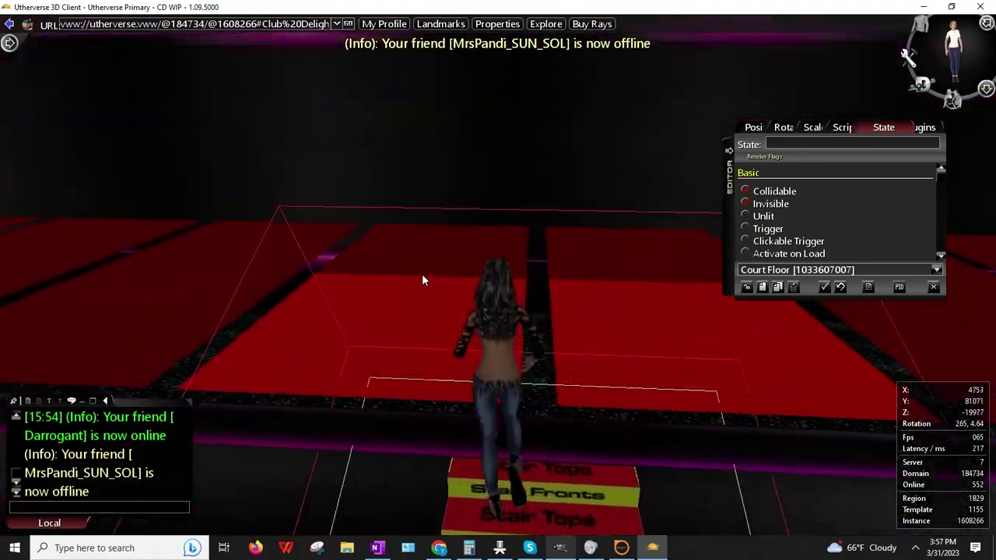
{"action": "key", "text": "Left"}
{"action": "key", "text": "Left"}
{"action": "key", "text": "Right"}
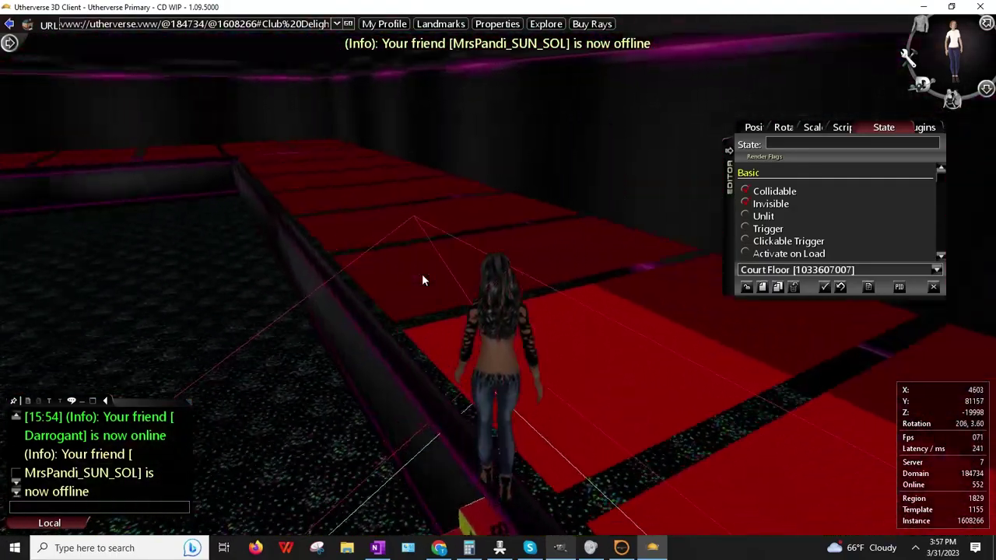
{"action": "key", "text": "Down"}
{"action": "key", "text": "Right"}
{"action": "key", "text": "Up"}
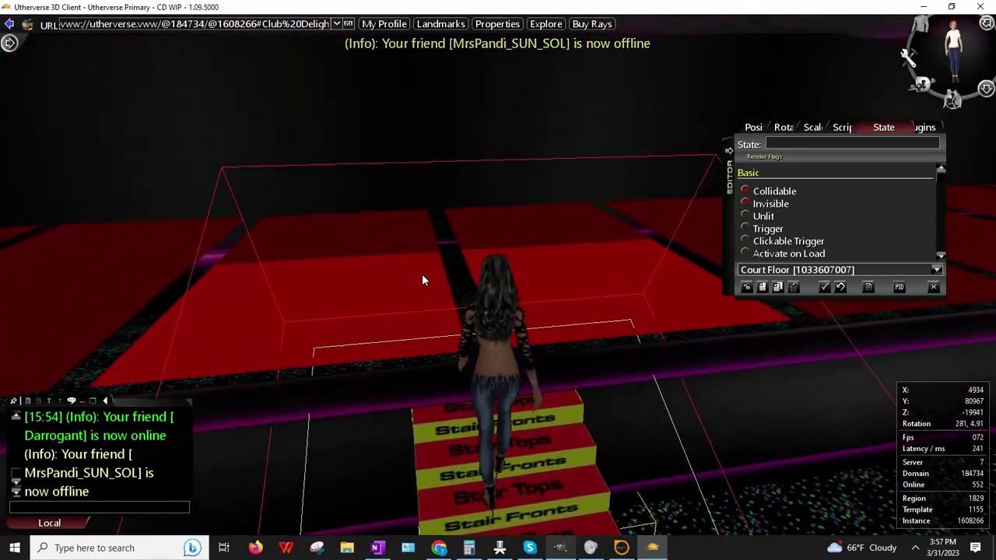
{"action": "key", "text": "Up"}
{"action": "key", "text": "Down"}
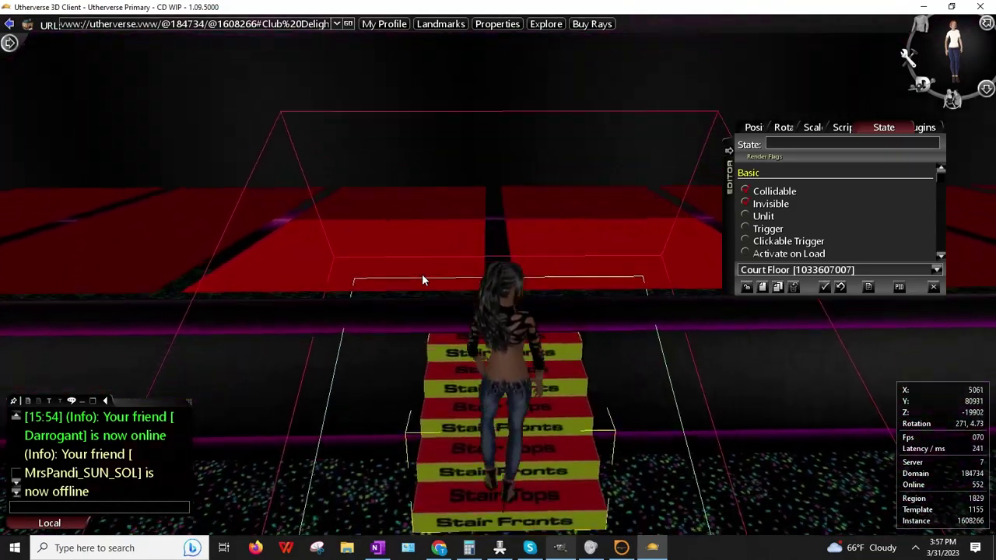
{"action": "key", "text": "Right"}
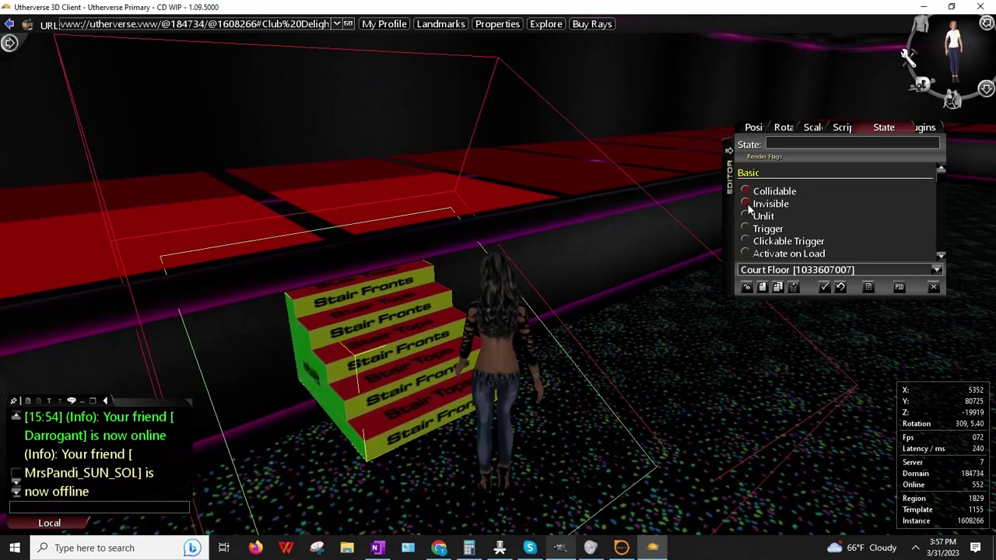
{"action": "left_click", "coordinate": [745, 203]}
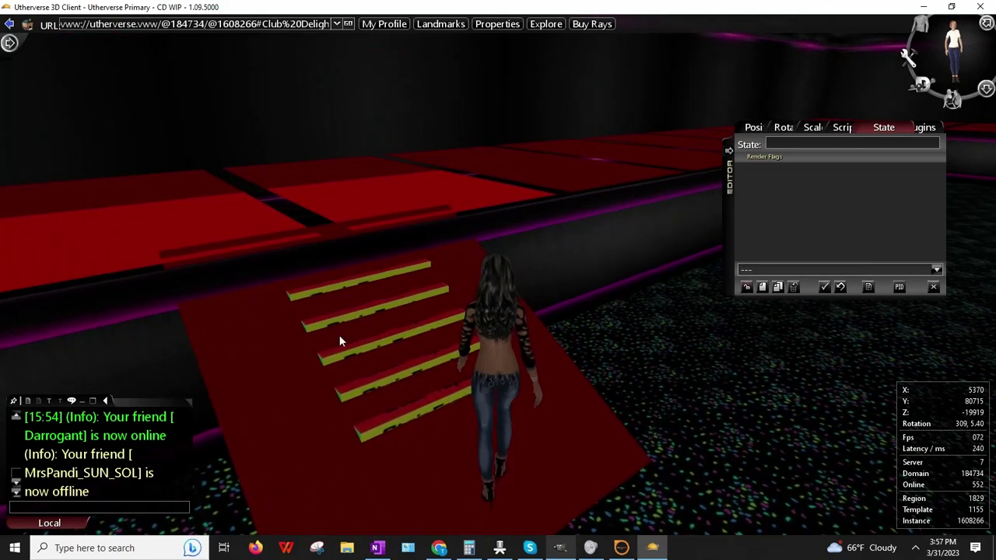
- Select the Primitive Stairs again and raise their Y position to 80191
{"action": "right_click", "coordinate": [339, 334]}
{"action": "left_click", "coordinate": [383, 278]}
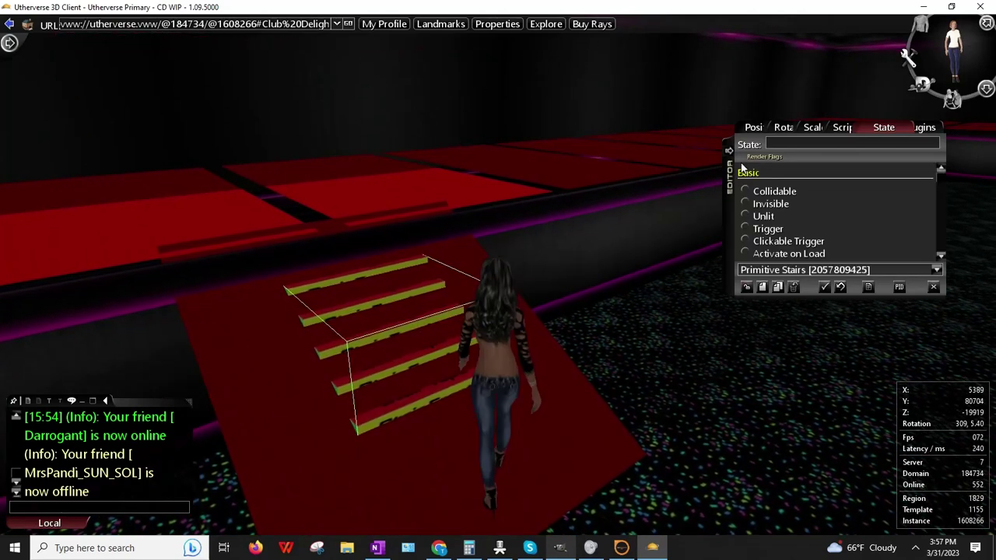
{"action": "left_click", "coordinate": [753, 126]}
{"action": "left_click_drag", "start_coordinate": [865, 145], "coordinate": [870, 144]}
{"action": "left_click", "coordinate": [614, 172]}
- Walk the avatar on the ramp and examine from the side how the feet meet the stair treads
{"action": "key", "text": "Left"}
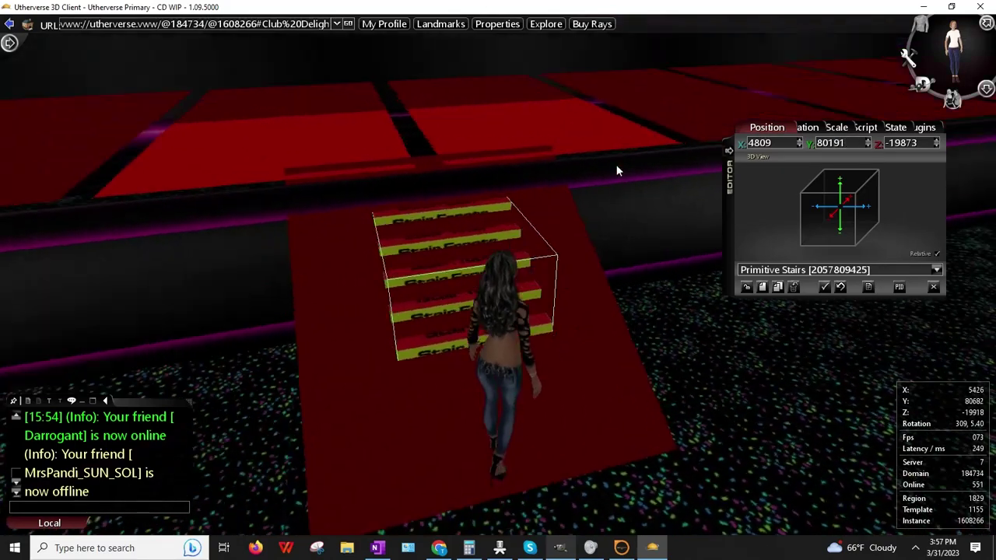
{"action": "key", "text": "Up"}
{"action": "key", "text": "Left"}
{"action": "key", "text": "Up"}
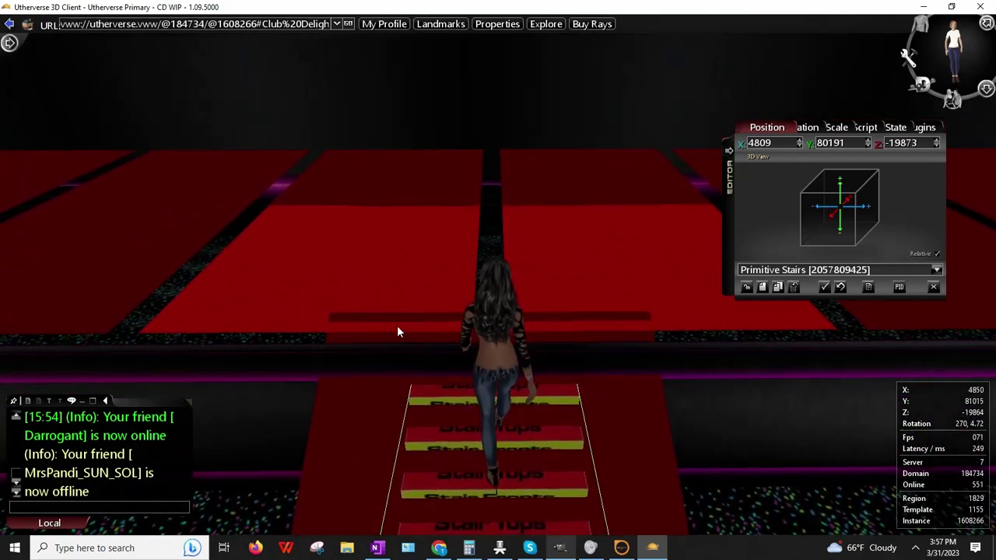
{"action": "right_click_drag", "start_coordinate": [389, 334], "coordinate": [715, 253]}
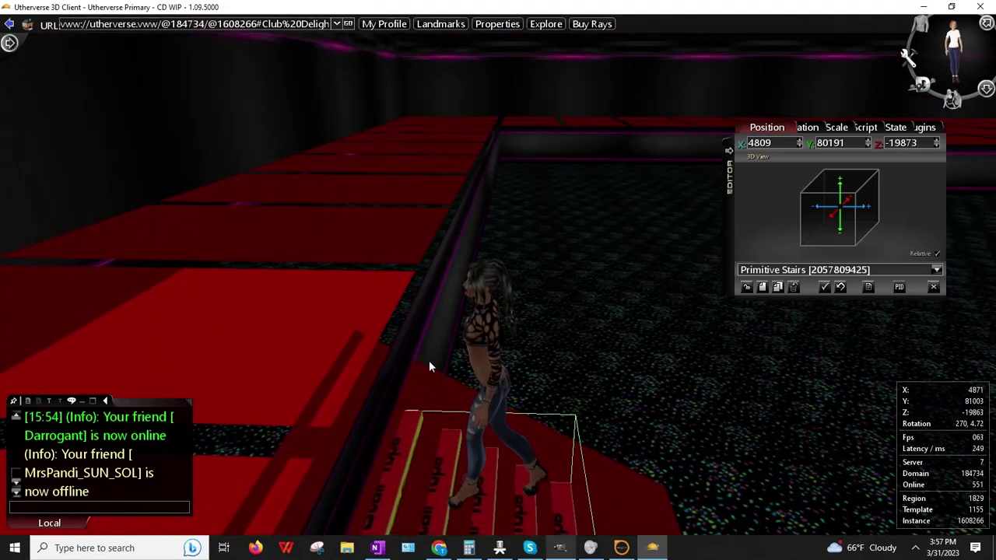
{"action": "key", "text": "Up"}
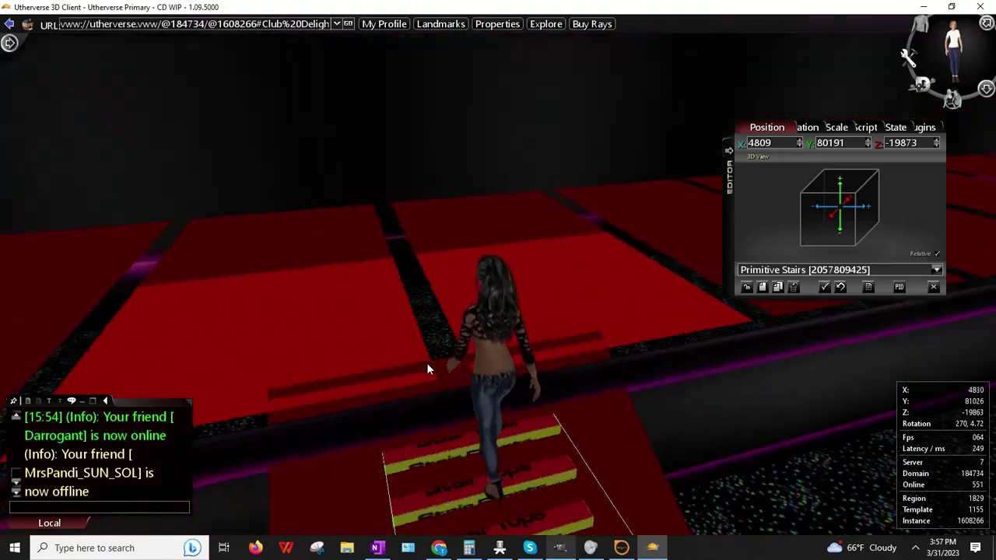
{"action": "left_click_drag", "start_coordinate": [269, 358], "coordinate": [324, 339]}
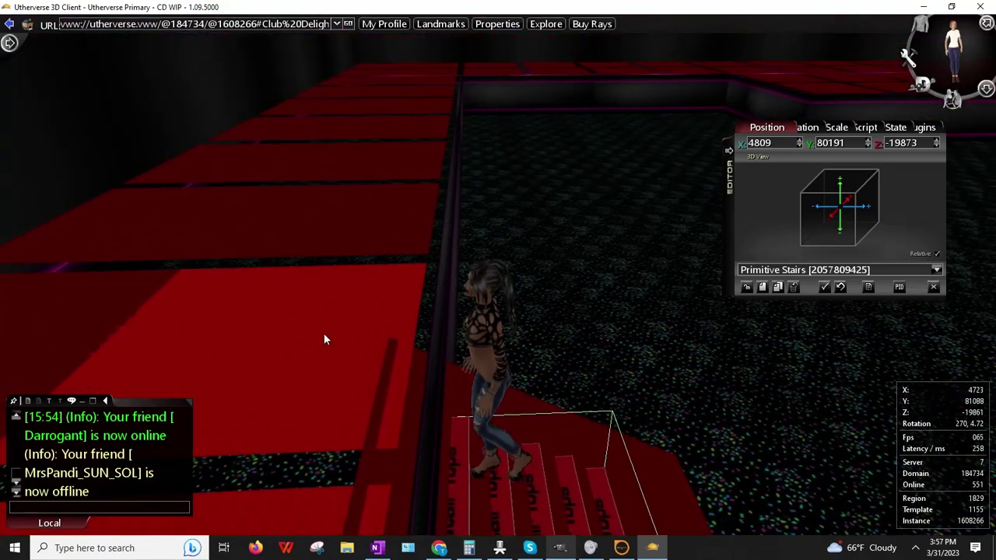
{"action": "key", "text": "Up"}
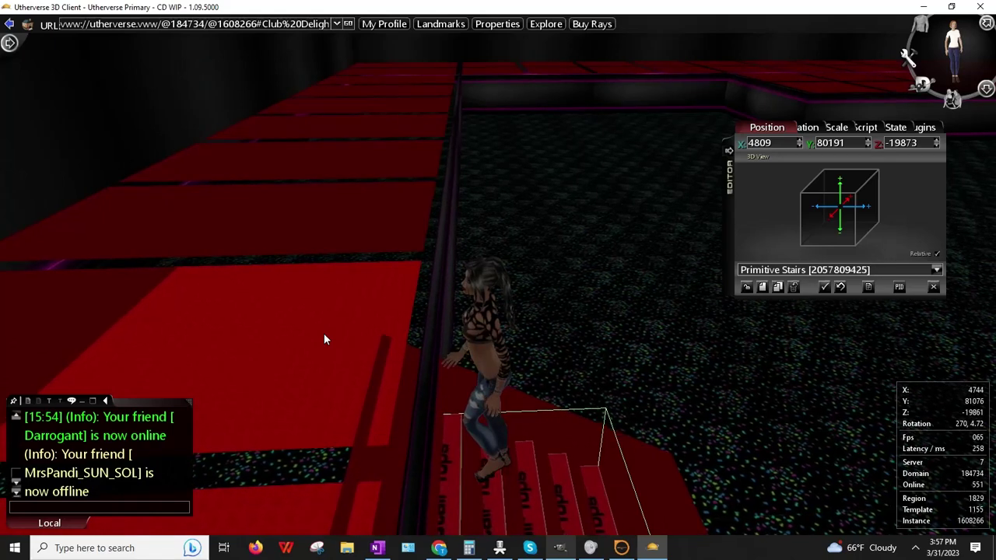
{"action": "key", "text": "Up"}
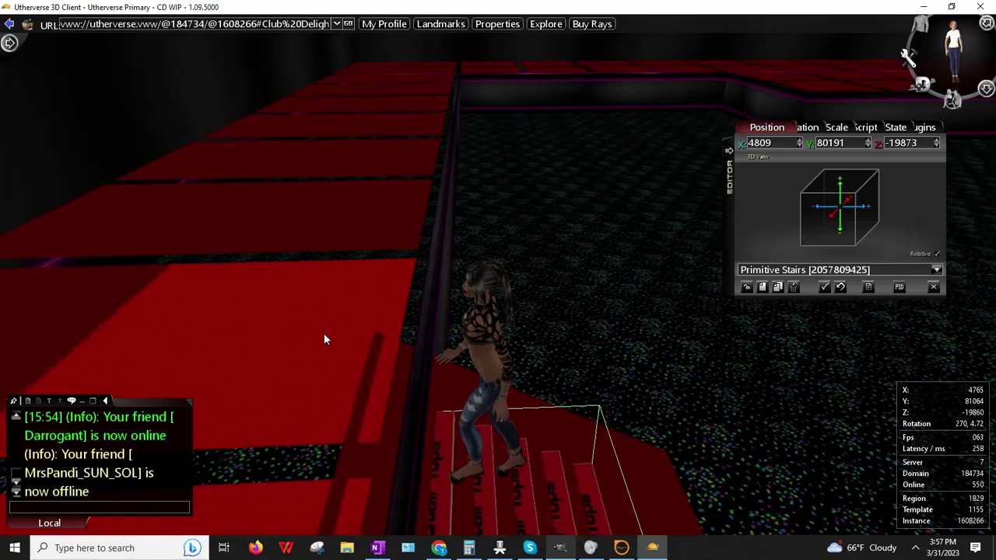
{"action": "key", "text": "Up"}
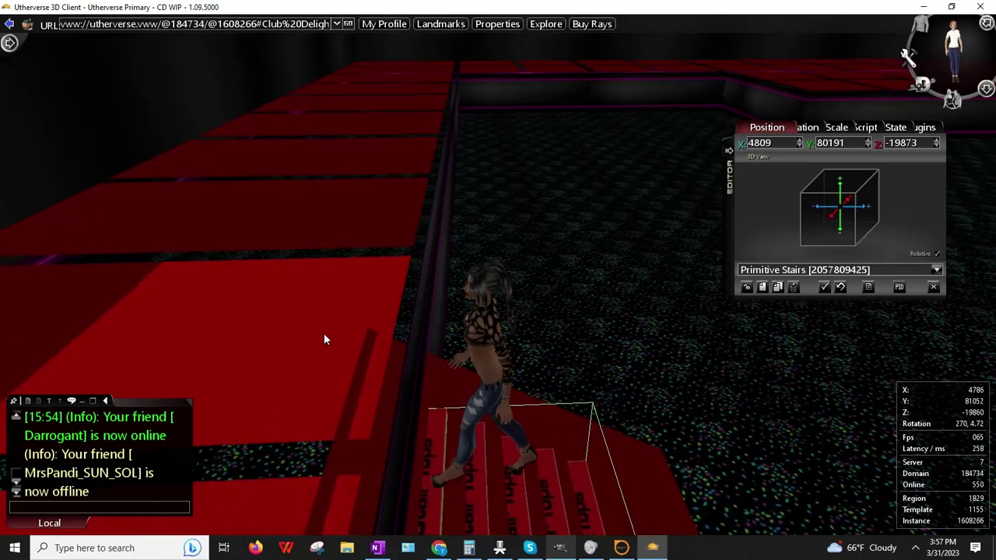
{"action": "key", "text": "Up"}
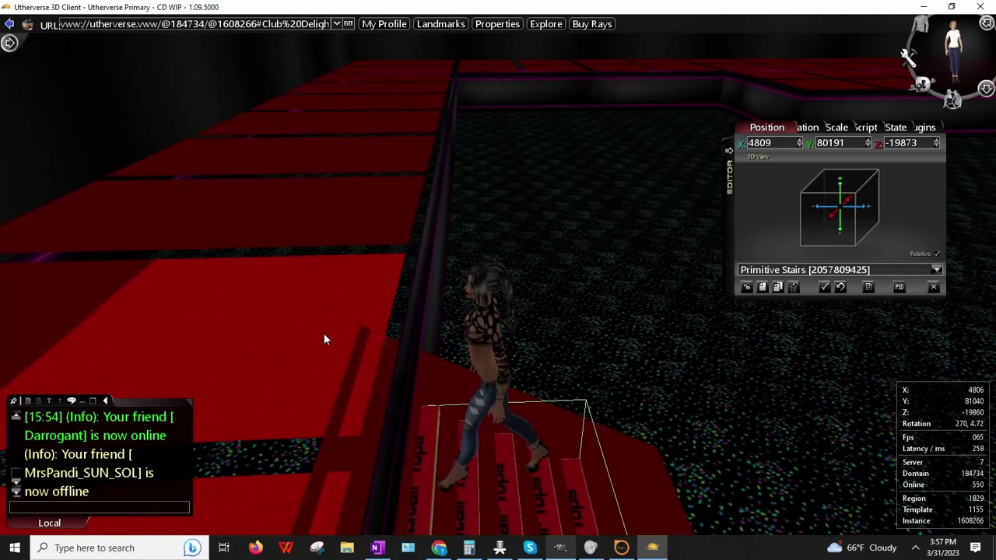
{"action": "key", "text": "Up"}
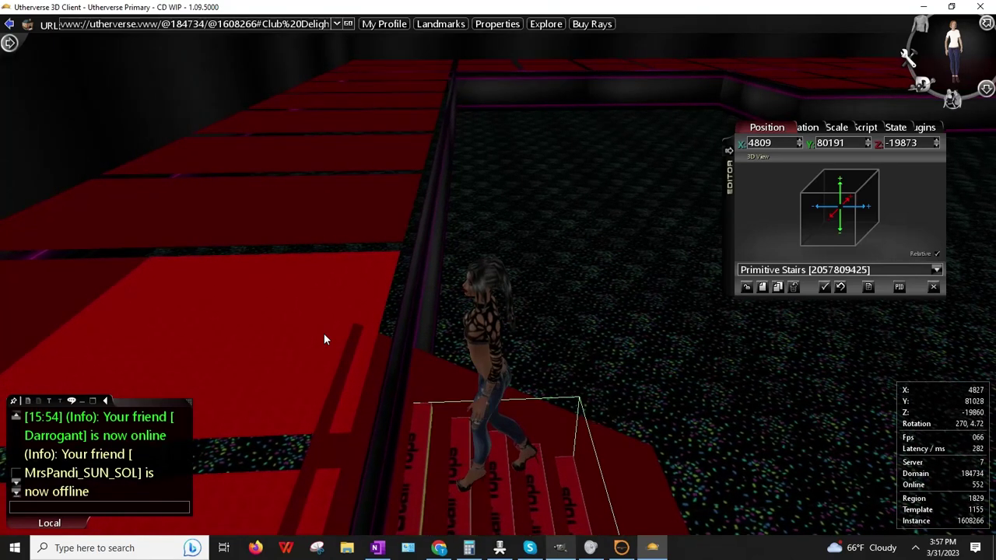
{"action": "key", "text": "Up"}
{"action": "key", "text": "Up"}
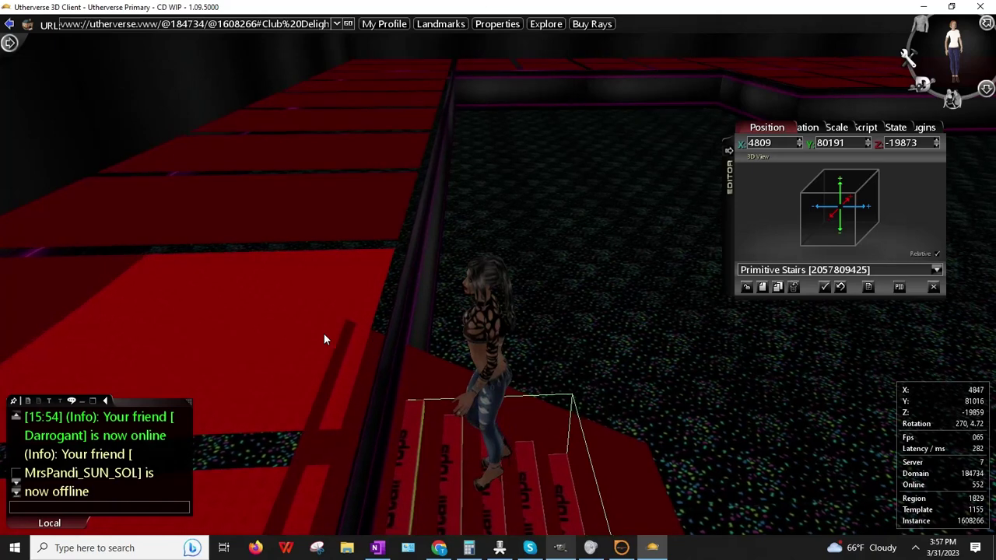
{"action": "key", "text": "Up"}
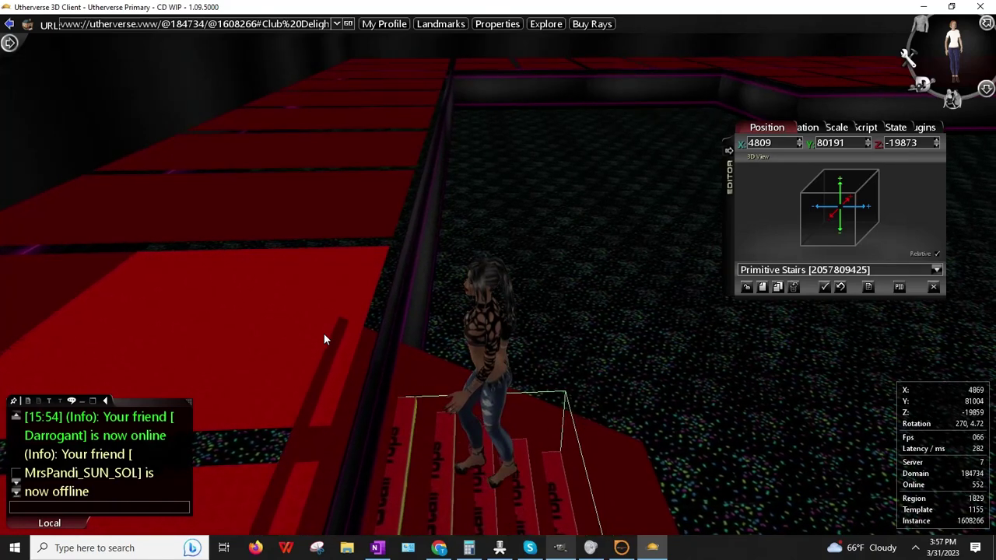
{"action": "key", "text": "Up"}
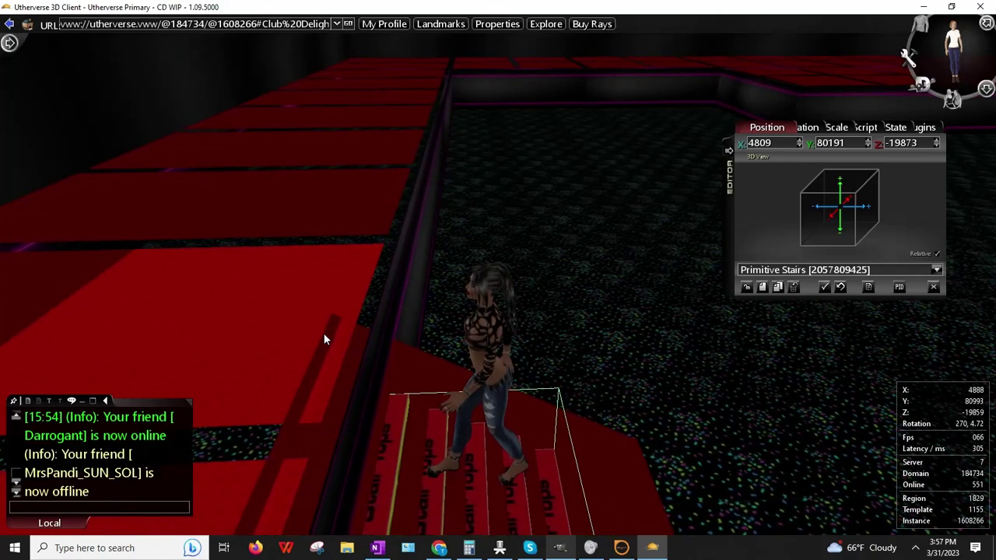
{"action": "key", "text": "Up"}
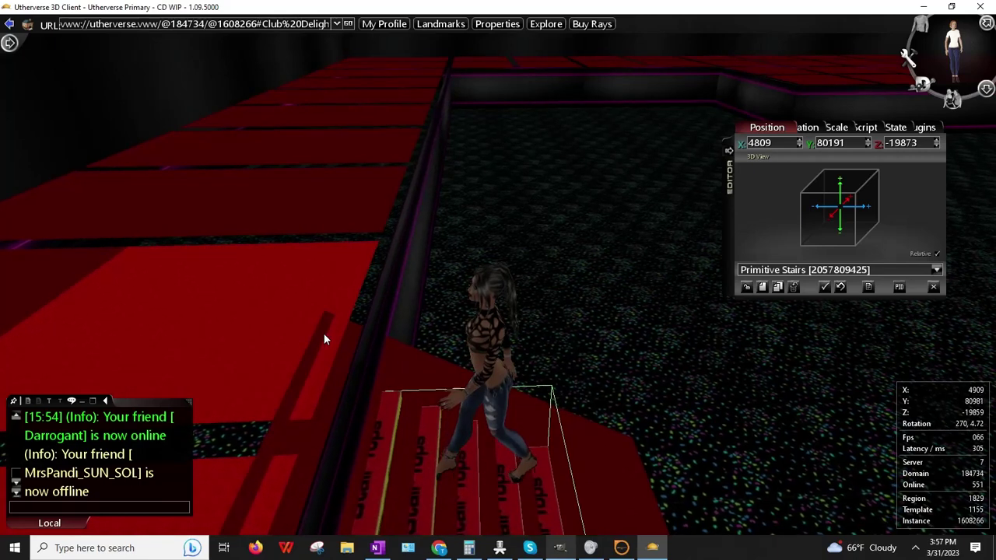
- Move the avatar slowly down the red ramp to the foot of the stairs, checking foot contact with each tread from the side
{"action": "key", "text": "Up"}
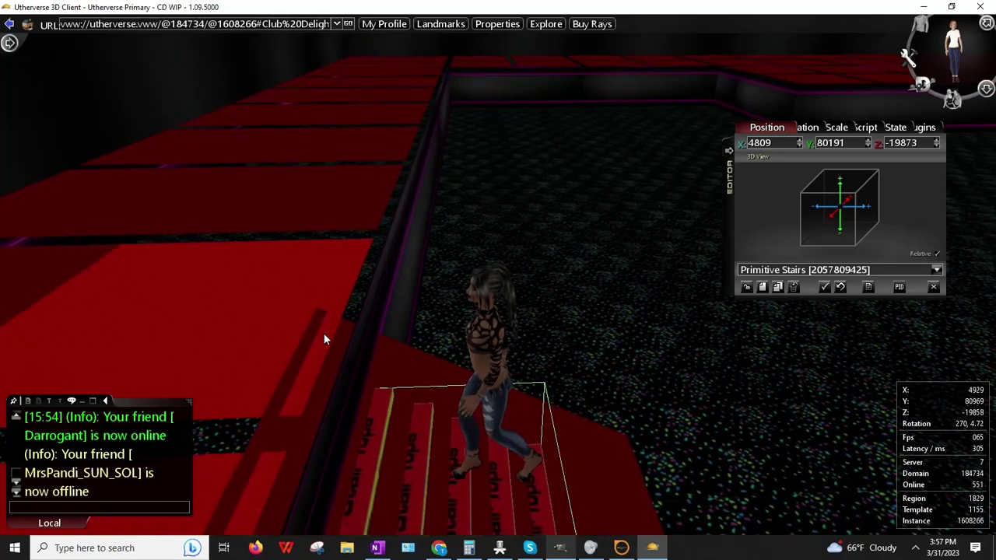
{"action": "key", "text": "Up"}
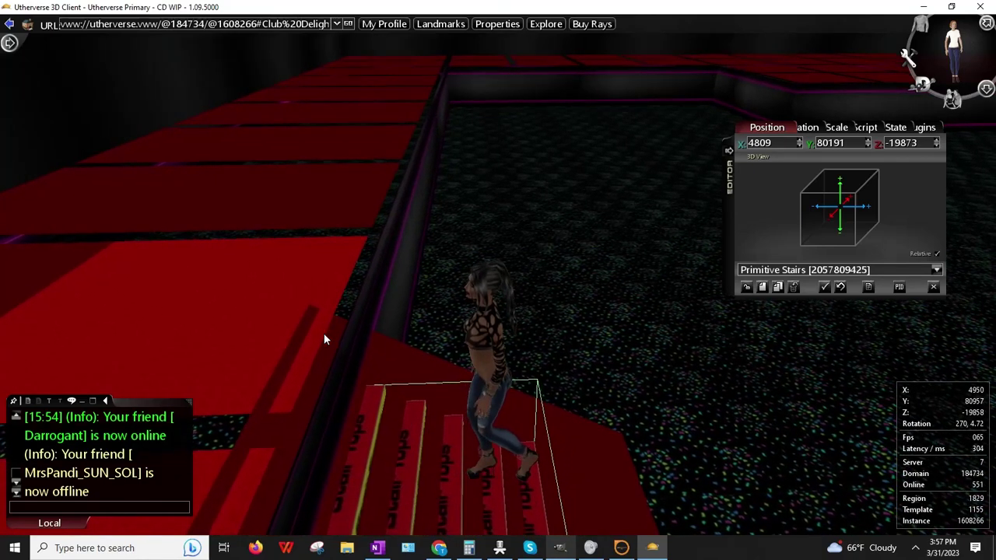
{"action": "key", "text": "Up"}
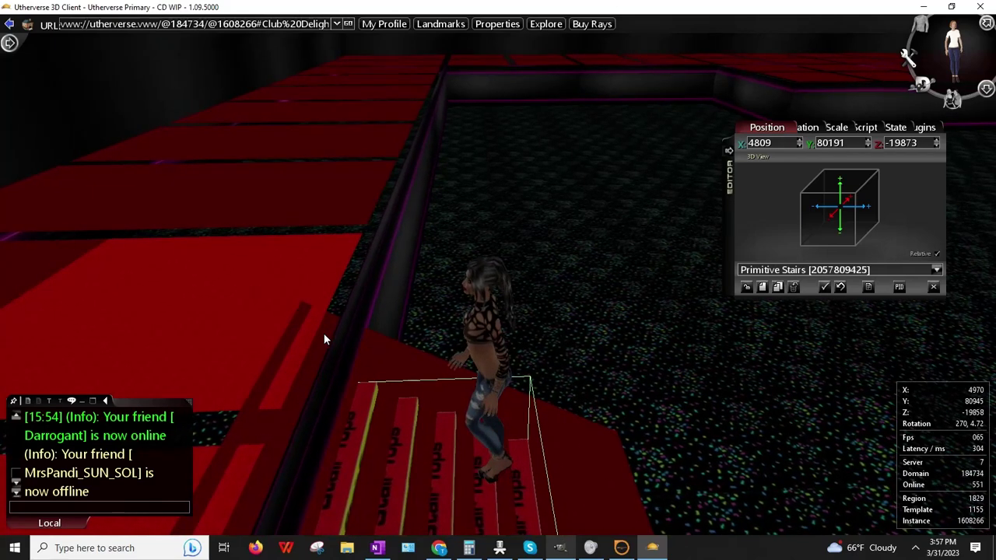
{"action": "key", "text": "Up"}
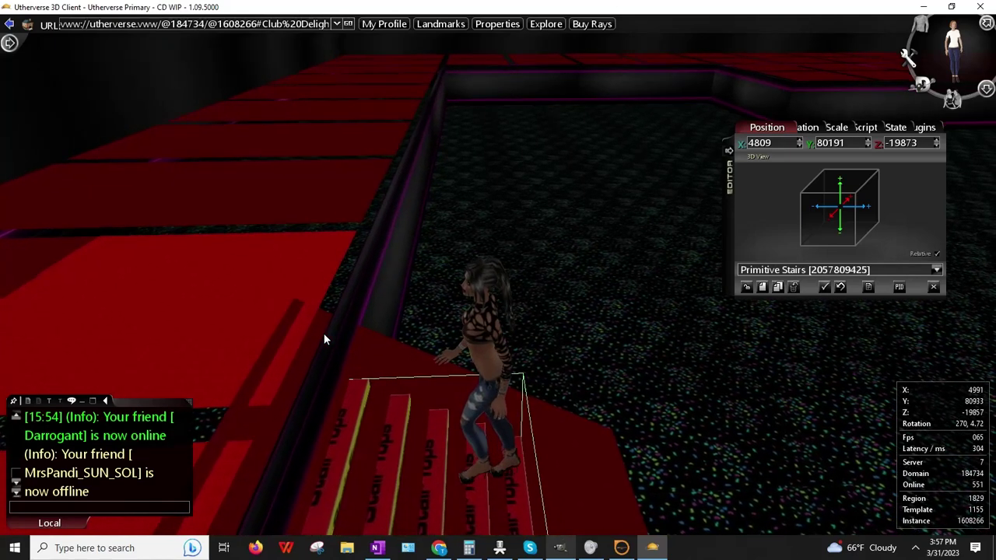
{"action": "key", "text": "Up"}
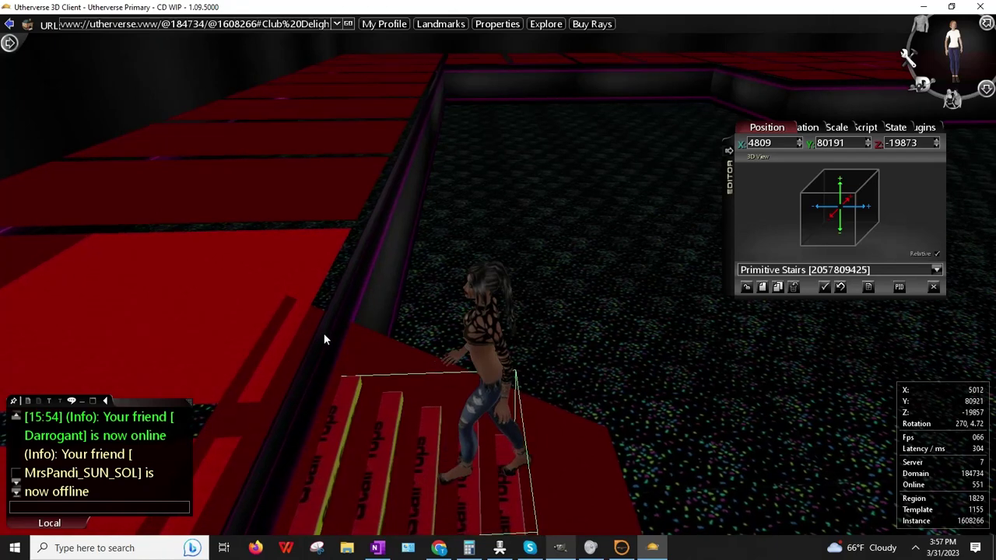
{"action": "key", "text": "Up"}
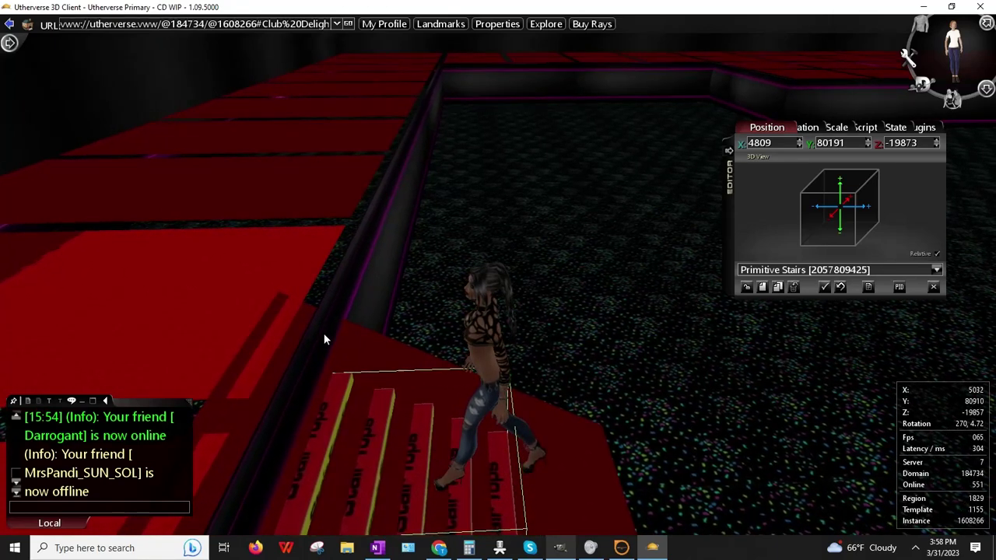
{"action": "key", "text": "Up"}
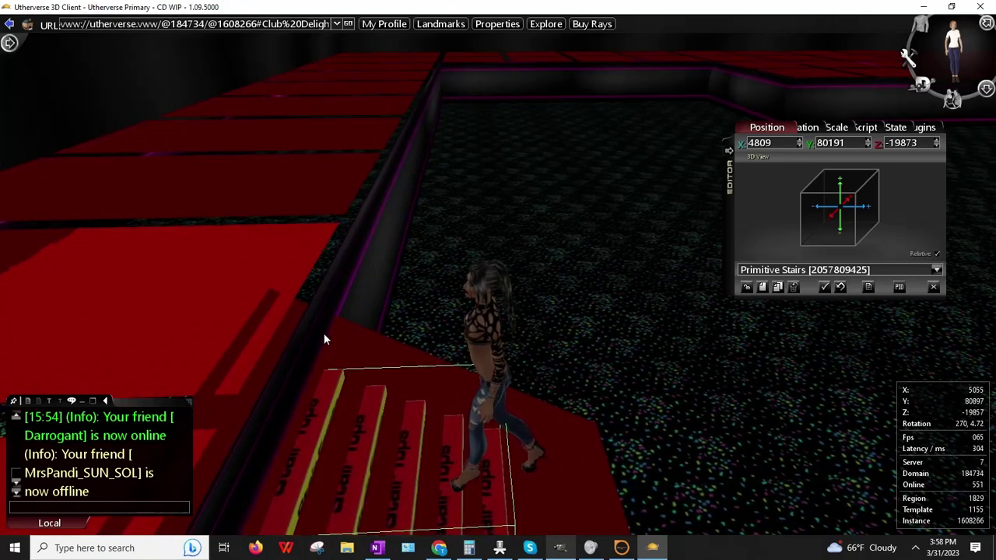
{"action": "key", "text": "Up"}
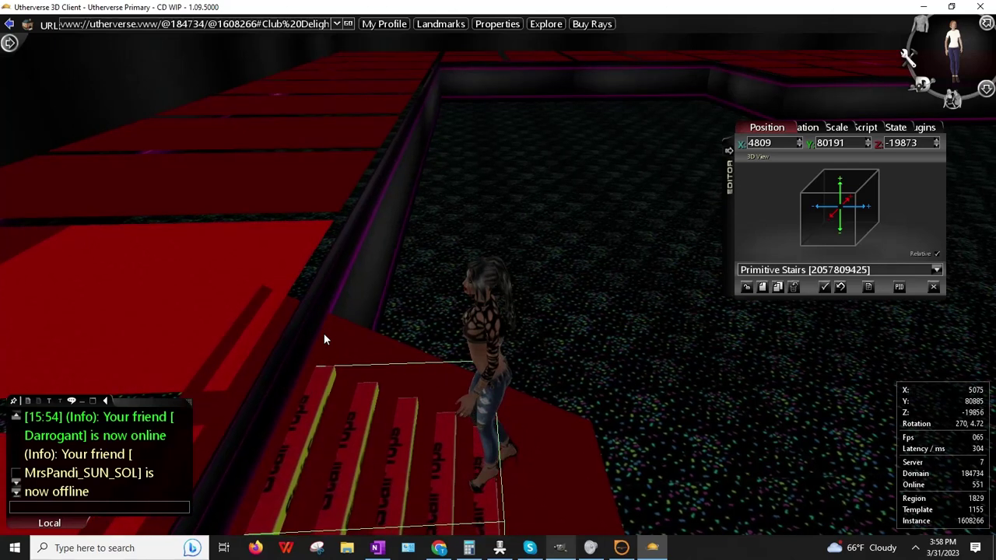
{"action": "key", "text": "Up"}
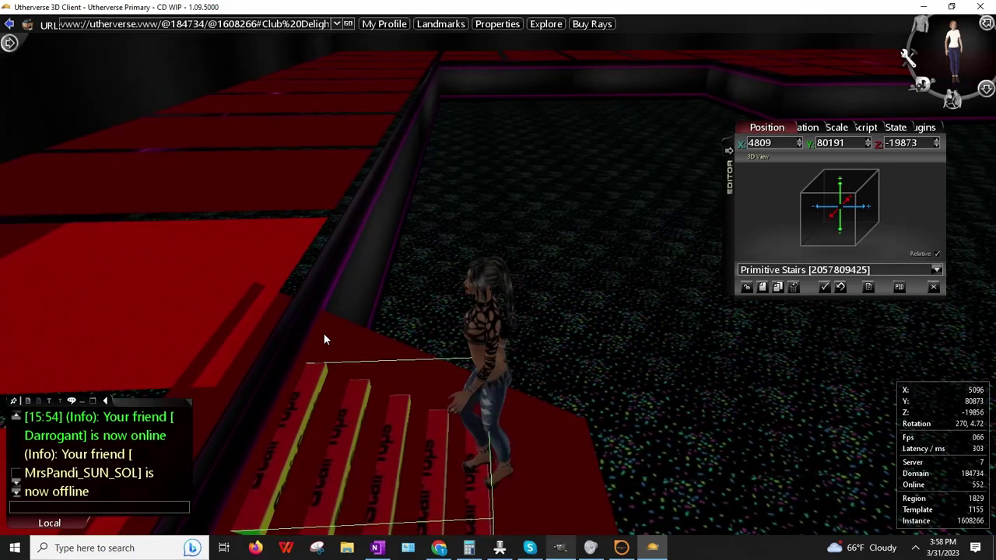
{"action": "key", "text": "Up"}
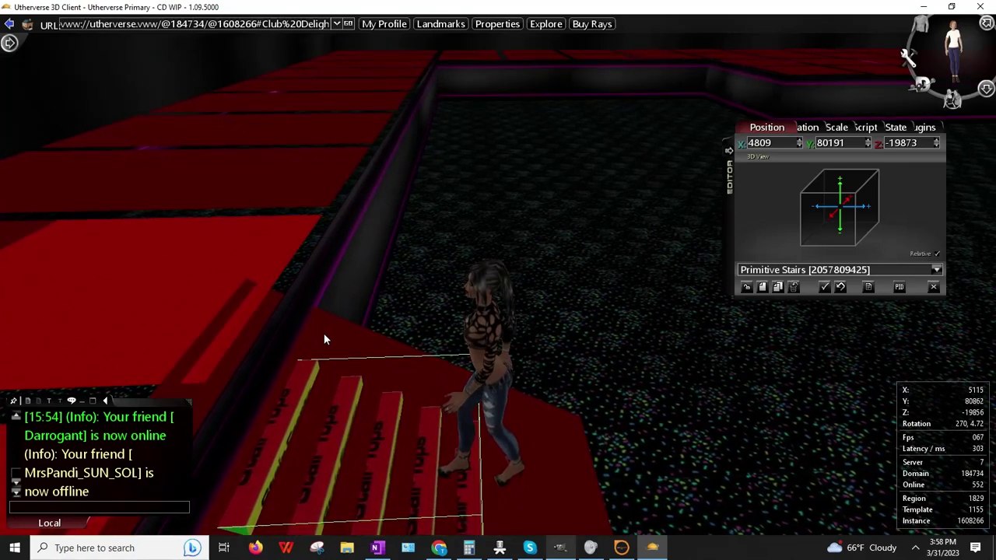
- Lower the Primitive Stairs prop to a Y position of 80188
{"action": "key", "text": "Up"}
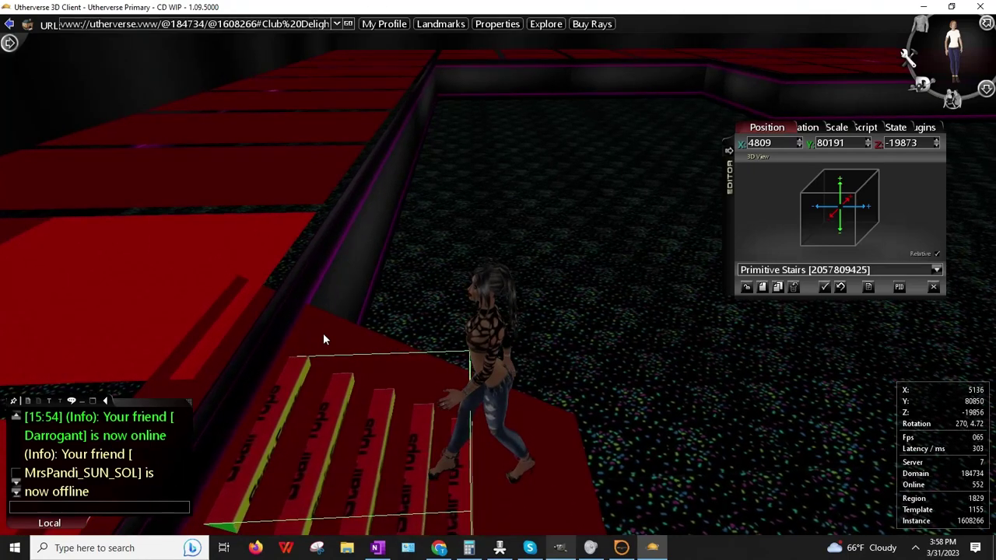
{"action": "left_click", "coordinate": [868, 146]}
{"action": "left_click", "coordinate": [868, 145]}
{"action": "left_click", "coordinate": [868, 145]}
- Walk the avatar up and back down the stairs, examining from the front and side how the steps sit on the red ramp
{"action": "left_click_drag", "start_coordinate": [711, 226], "coordinate": [373, 343]}
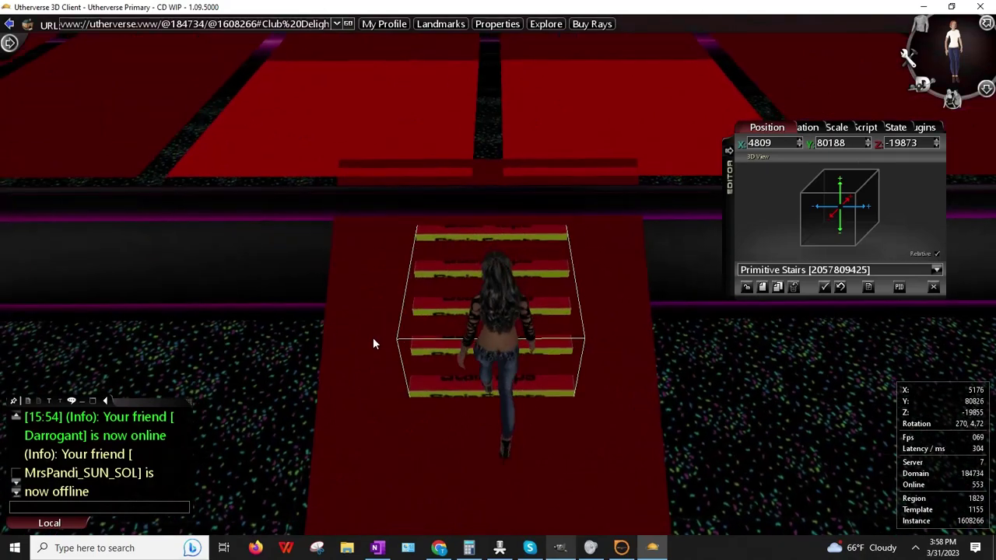
{"action": "key", "text": "Up"}
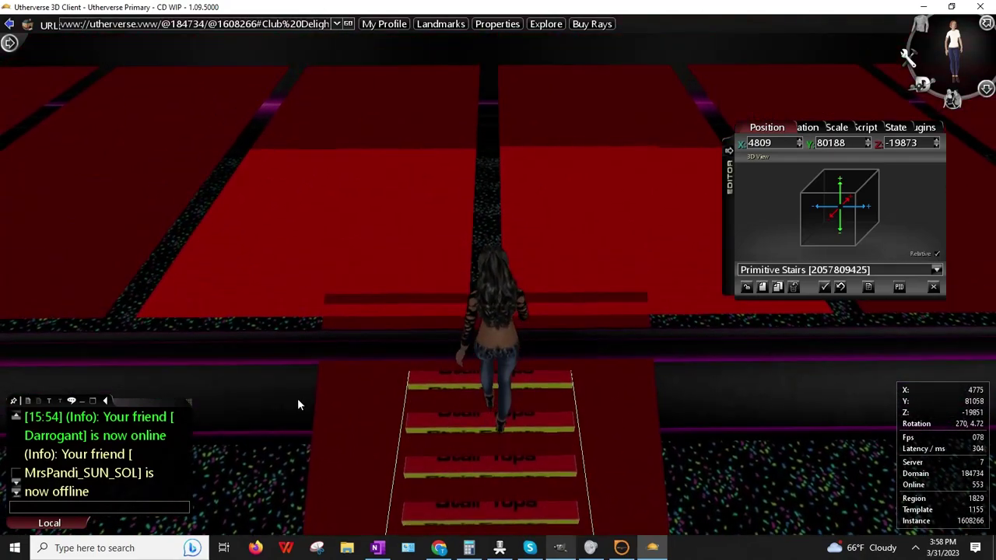
{"action": "left_click_drag", "start_coordinate": [283, 399], "coordinate": [523, 285]}
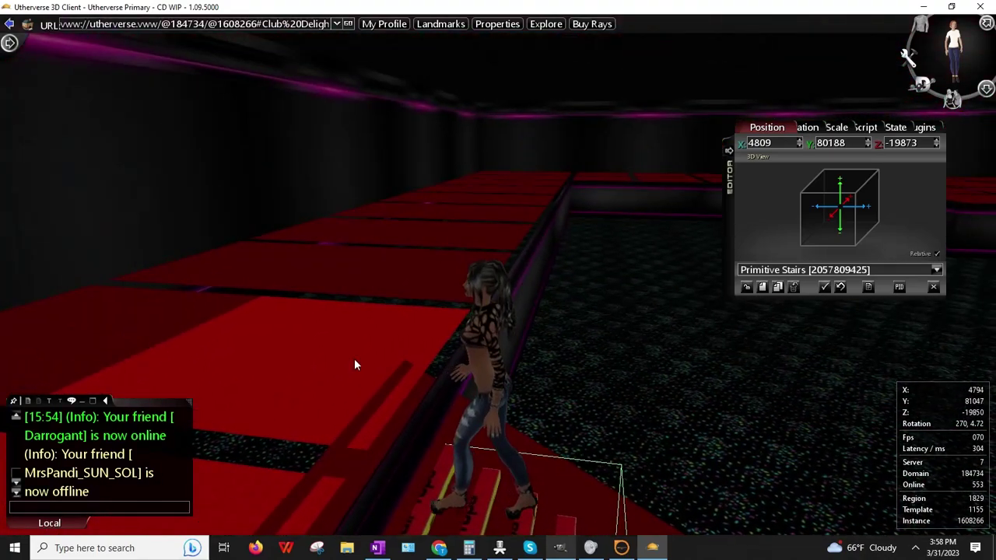
{"action": "key", "text": "Down"}
{"action": "left_click_drag", "start_coordinate": [390, 385], "coordinate": [403, 405]}
{"action": "key", "text": "Up"}
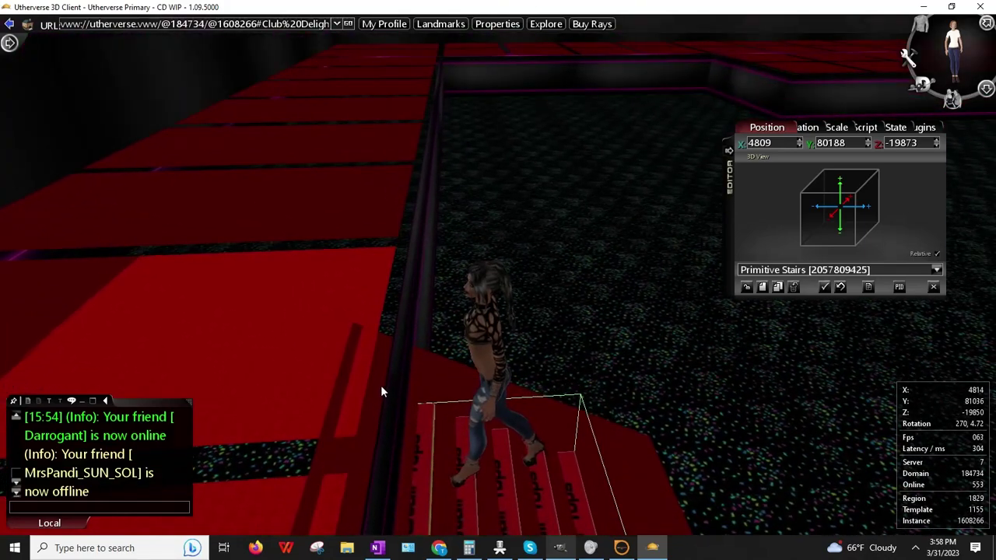
{"action": "key", "text": "Up"}
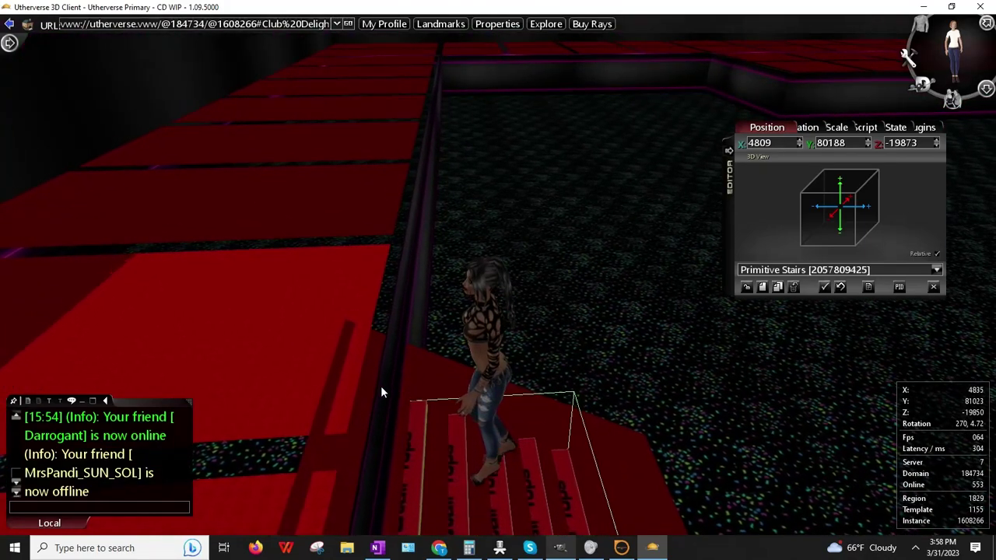
{"action": "key", "text": "Up"}
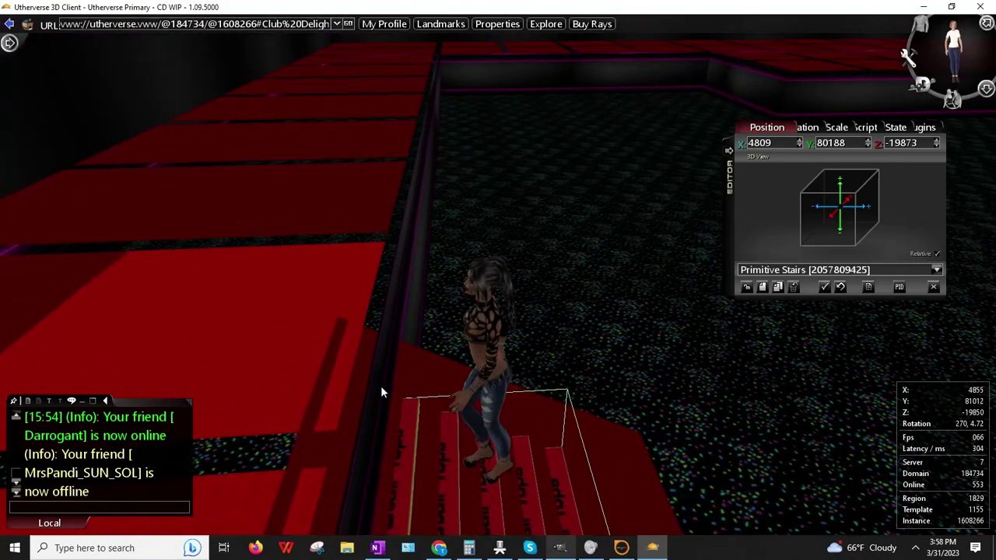
{"action": "key", "text": "Up"}
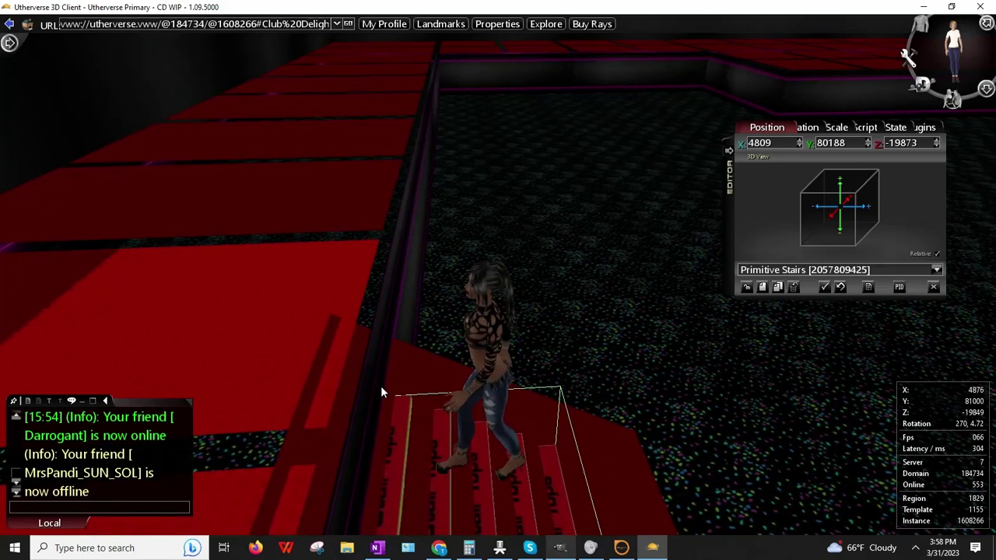
{"action": "key", "text": "Up"}
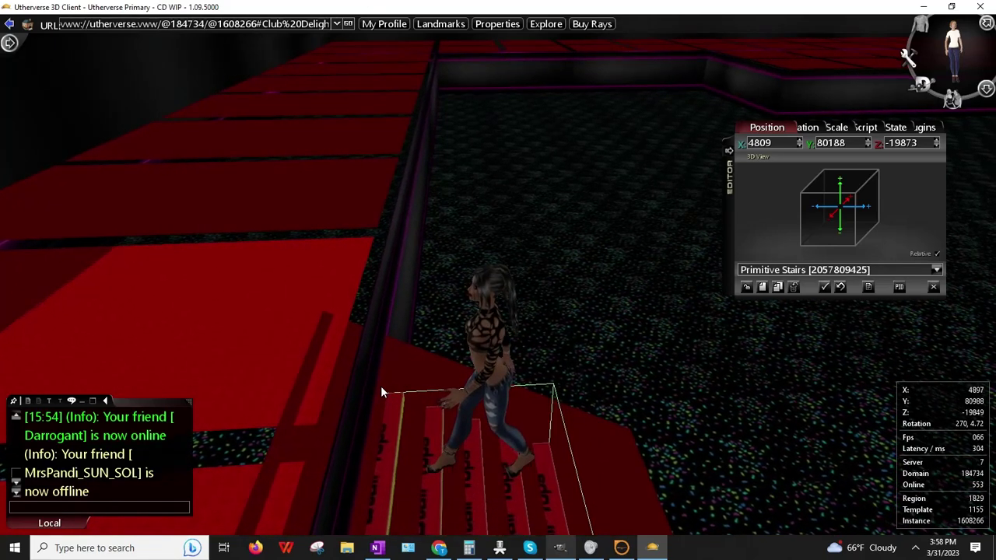
{"action": "key", "text": "Up"}
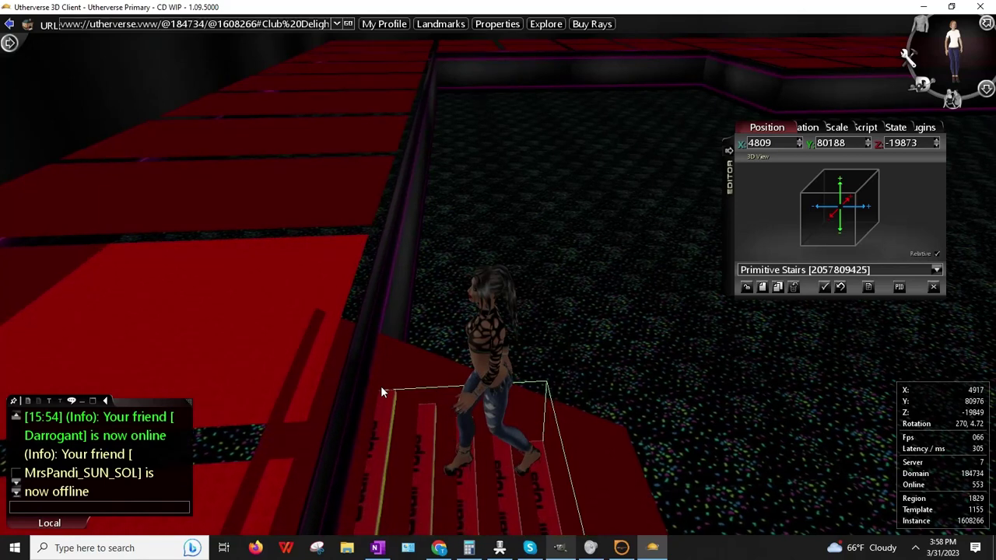
{"action": "key", "text": "Up"}
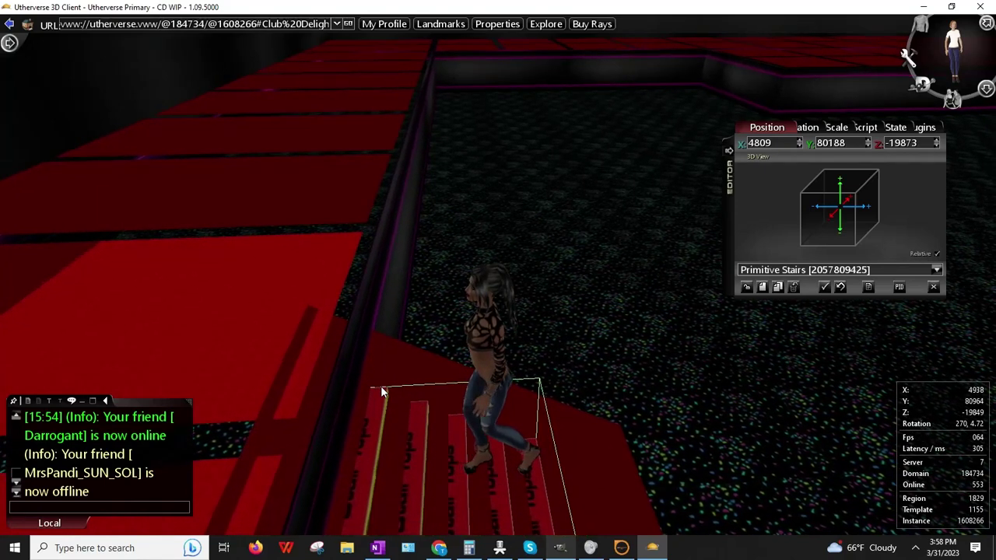
{"action": "key", "text": "Up"}
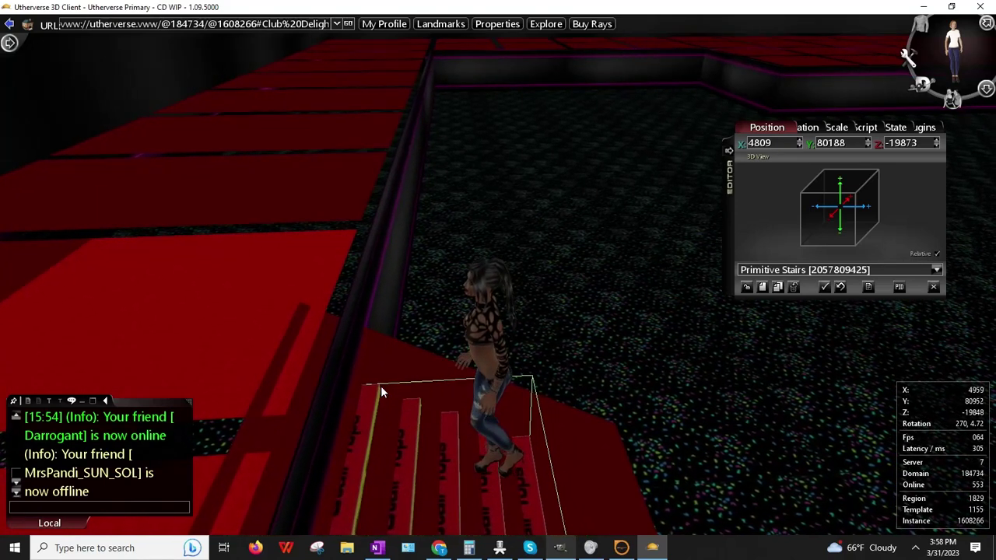
{"action": "key", "text": "Up"}
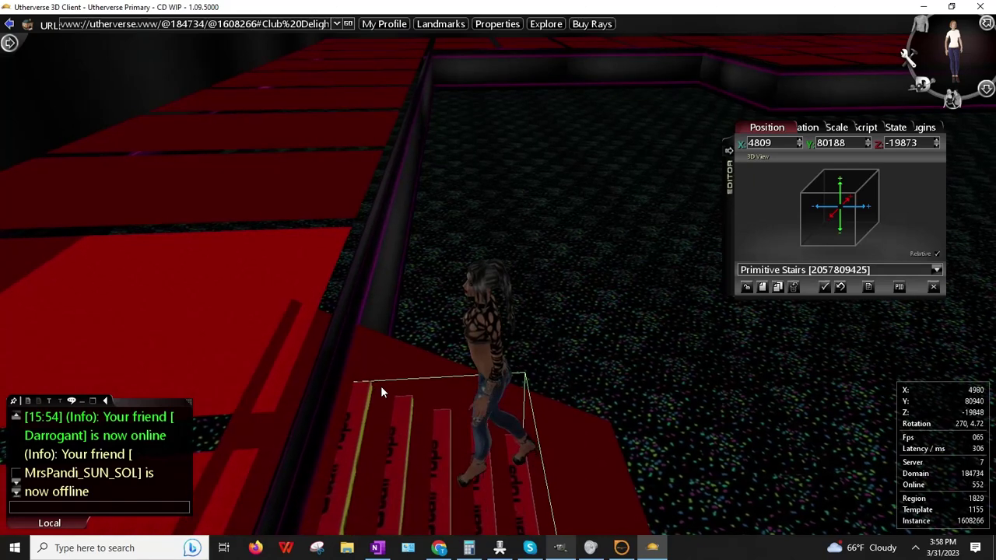
{"action": "key", "text": "Up"}
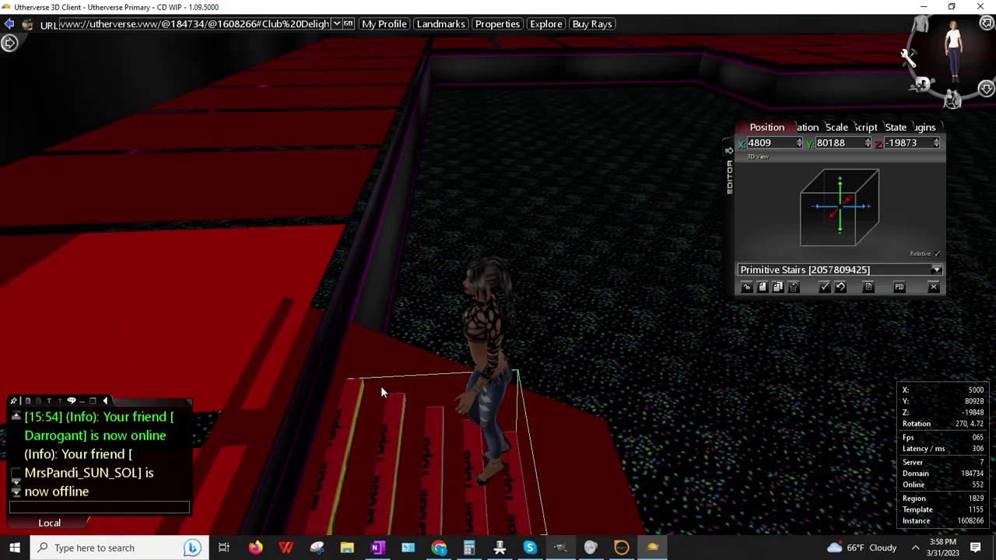
{"action": "key", "text": "Up"}
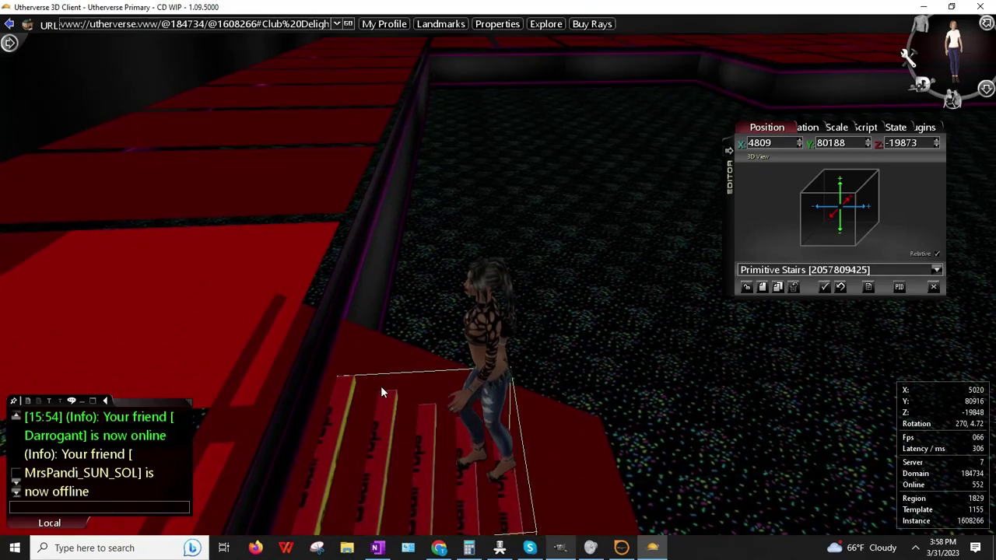
{"action": "key", "text": "Up"}
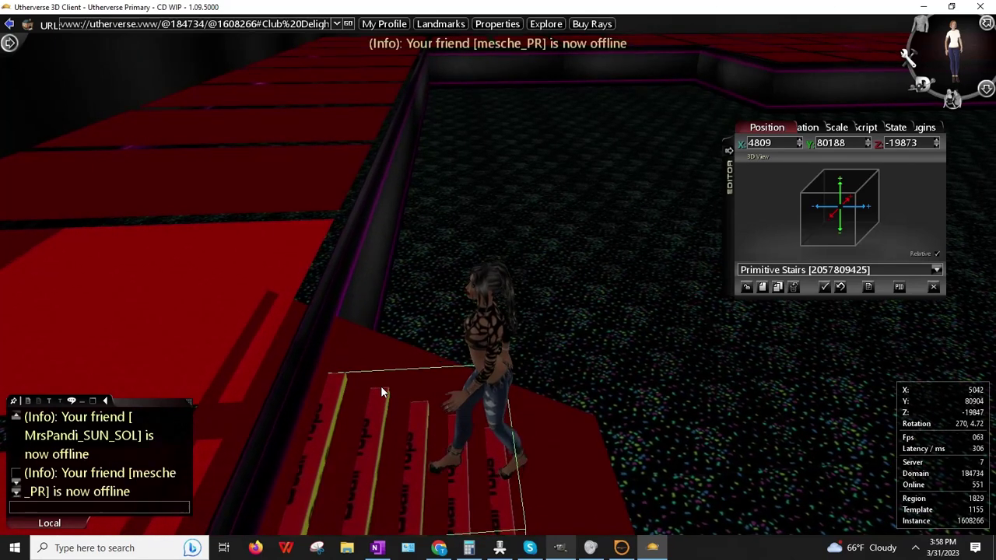
{"action": "key", "text": "Up"}
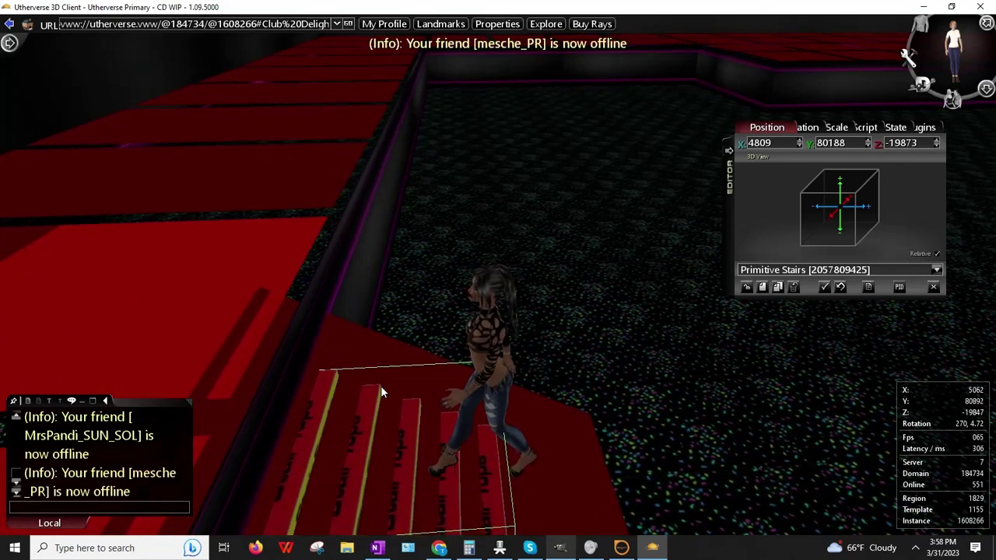
{"action": "key", "text": "Up"}
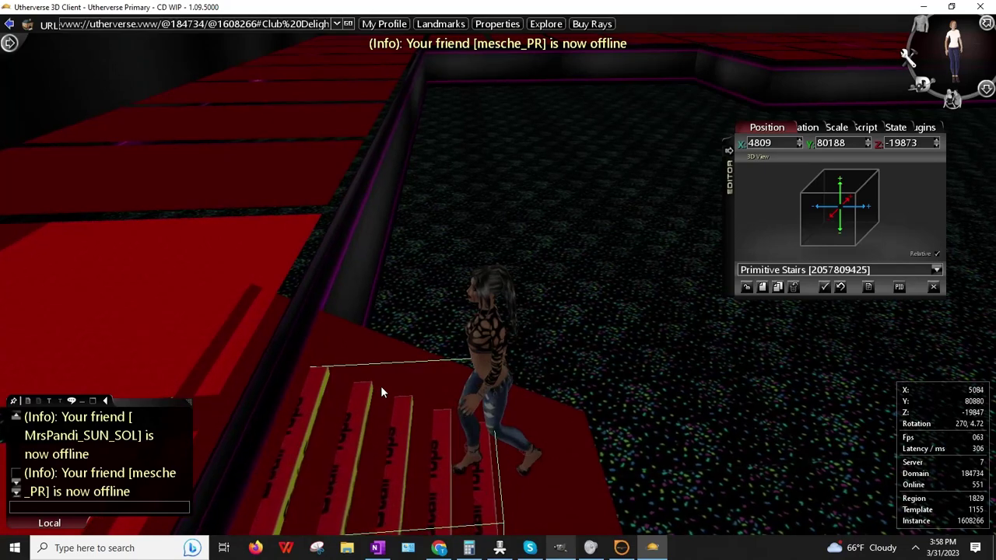
{"action": "key", "text": "Down"}
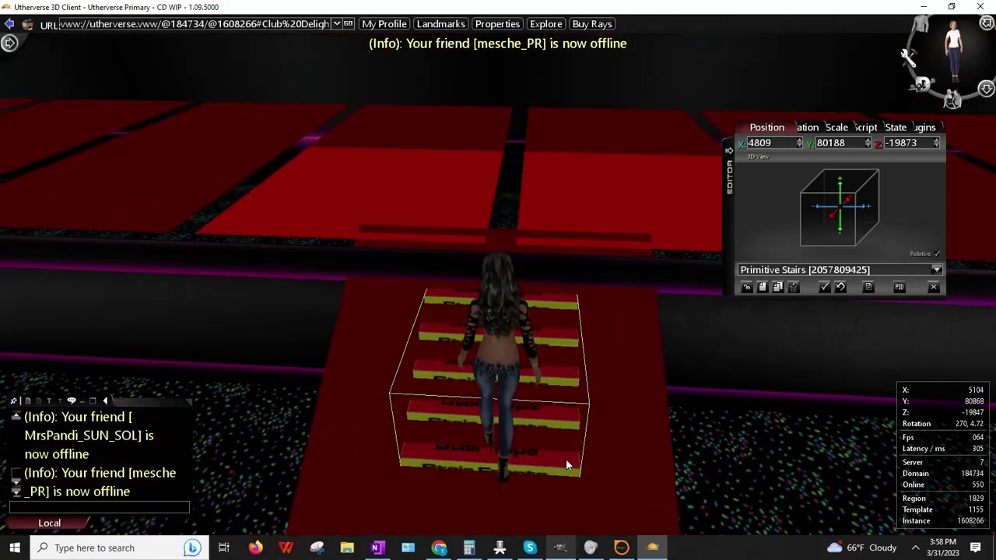
{"action": "key", "text": "Up"}
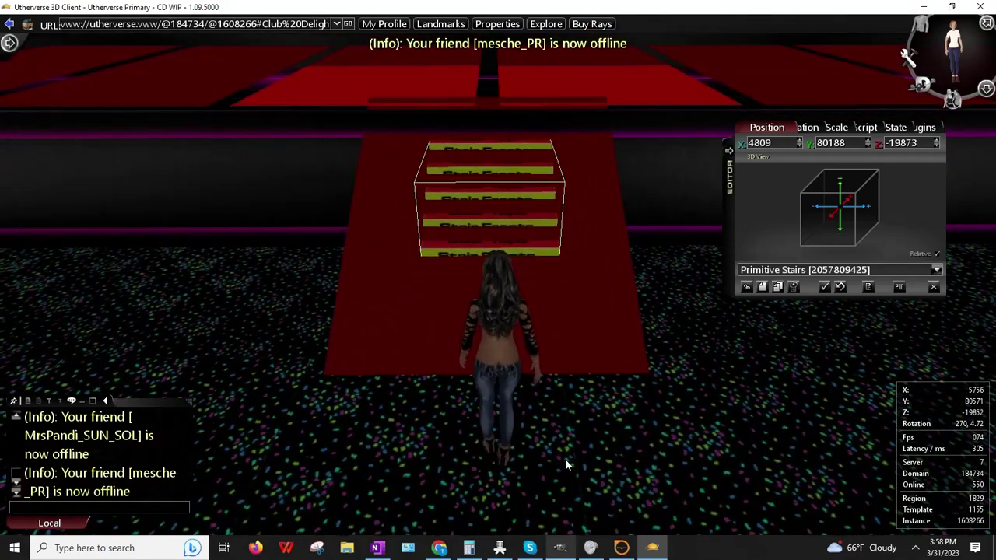
- Widen the Primitive Stairs by setting their X scale to 2.00
{"action": "left_click", "coordinate": [830, 129]}
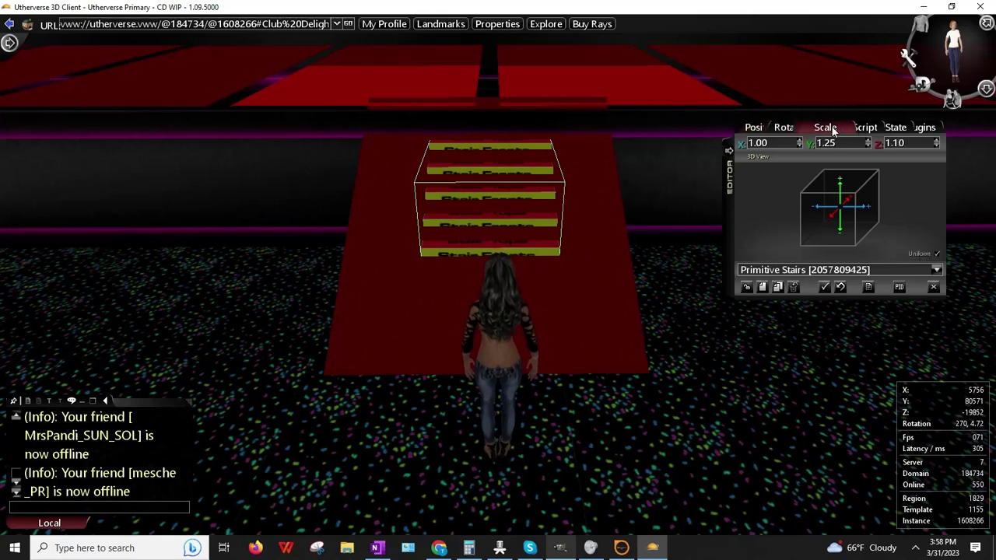
{"action": "type", "text": "2"}
{"action": "key", "text": "Return"}
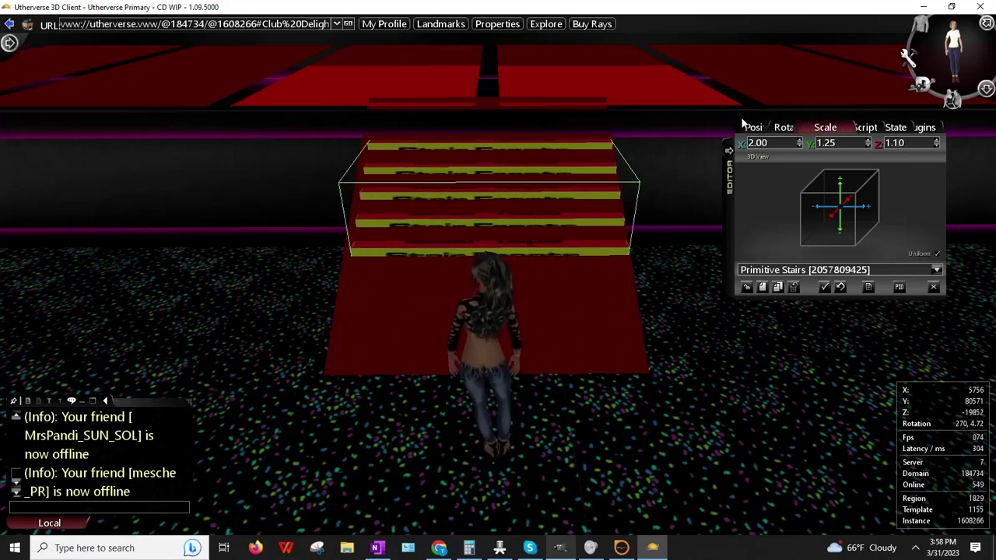
- Try shifting the stairs along the X axis and return them to X position 4809
{"action": "left_click", "coordinate": [765, 129]}
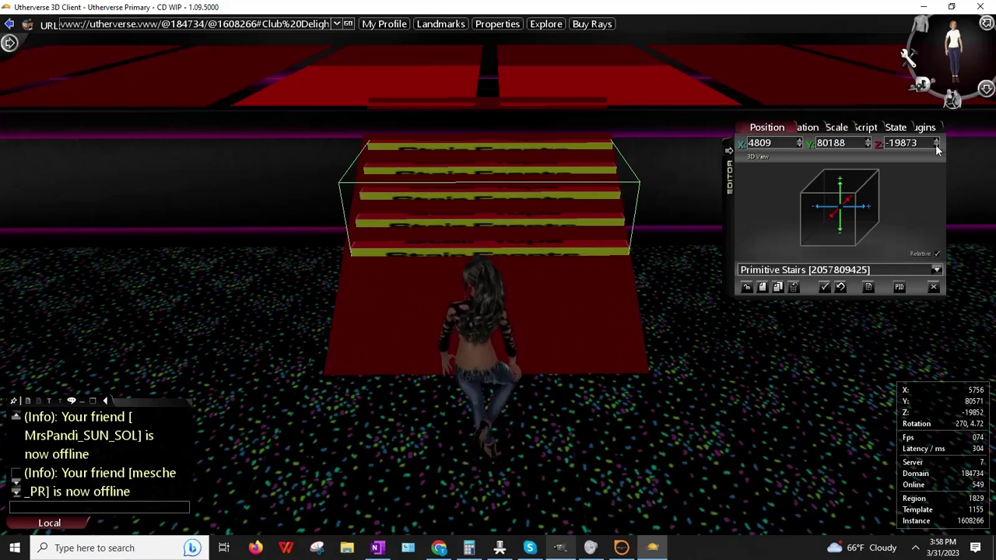
{"action": "left_click", "coordinate": [800, 140]}
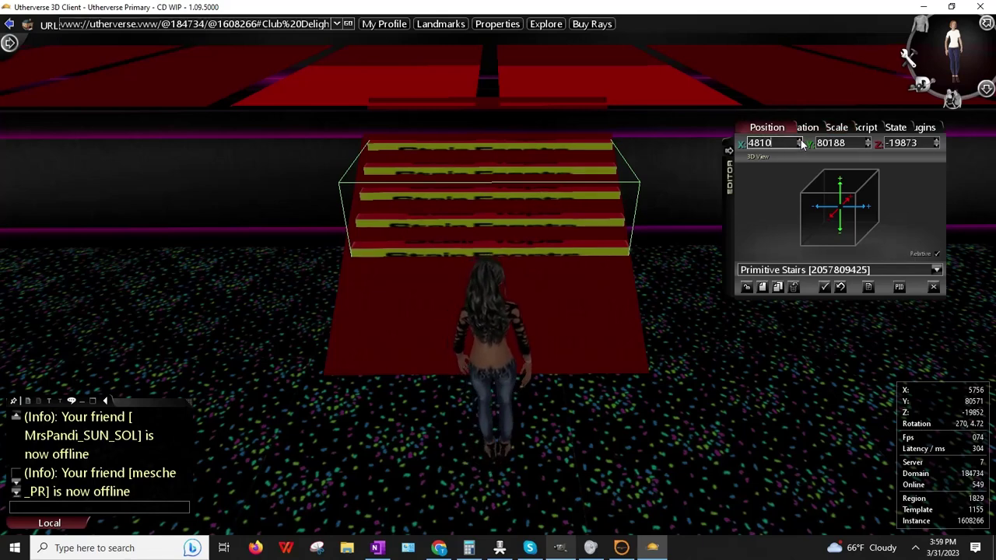
{"action": "left_click", "coordinate": [799, 140]}
{"action": "left_click", "coordinate": [799, 140]}
{"action": "left_click", "coordinate": [800, 146]}
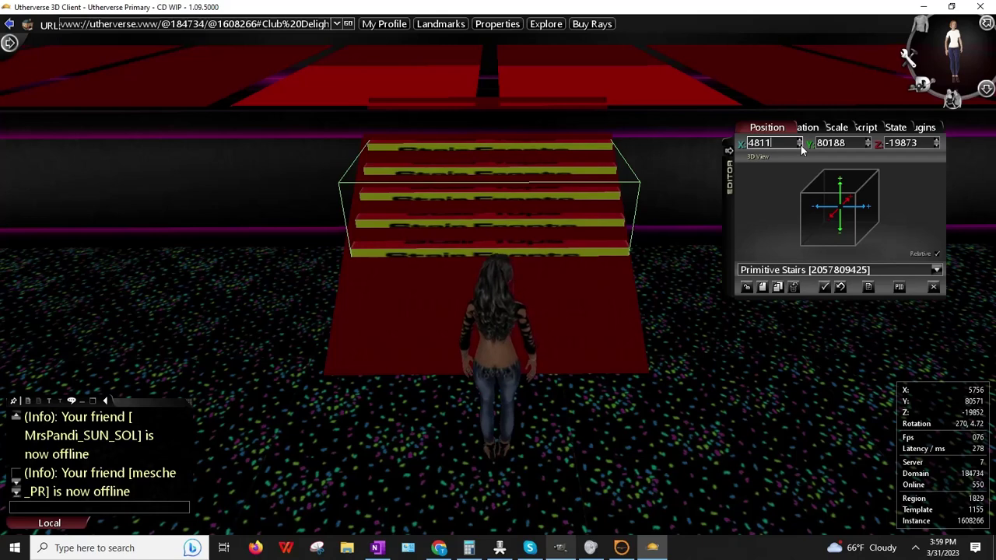
{"action": "left_click", "coordinate": [800, 146]}
{"action": "left_click", "coordinate": [801, 146]}
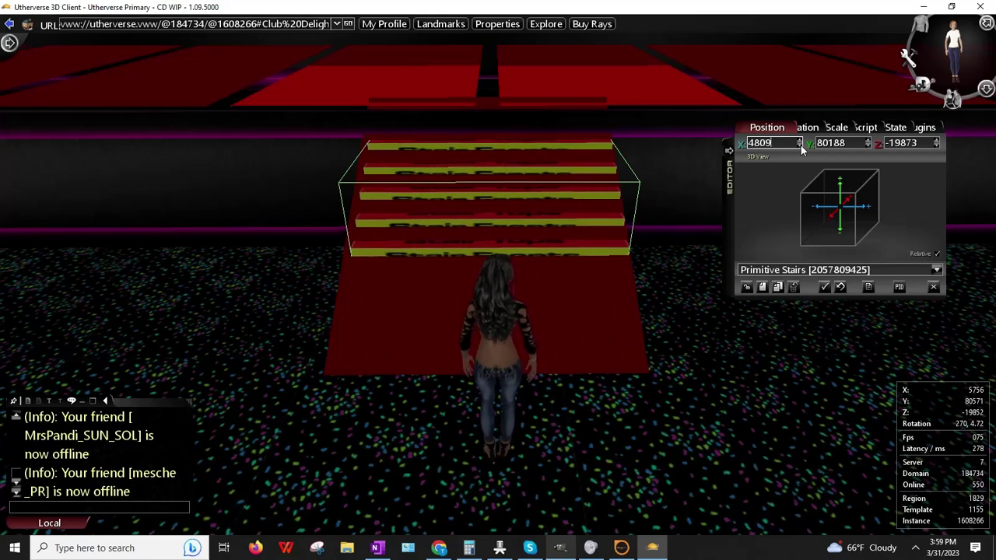
- Shift the stairs sideways along the ramp to a Z position of -19888
{"action": "left_click", "coordinate": [937, 142]}
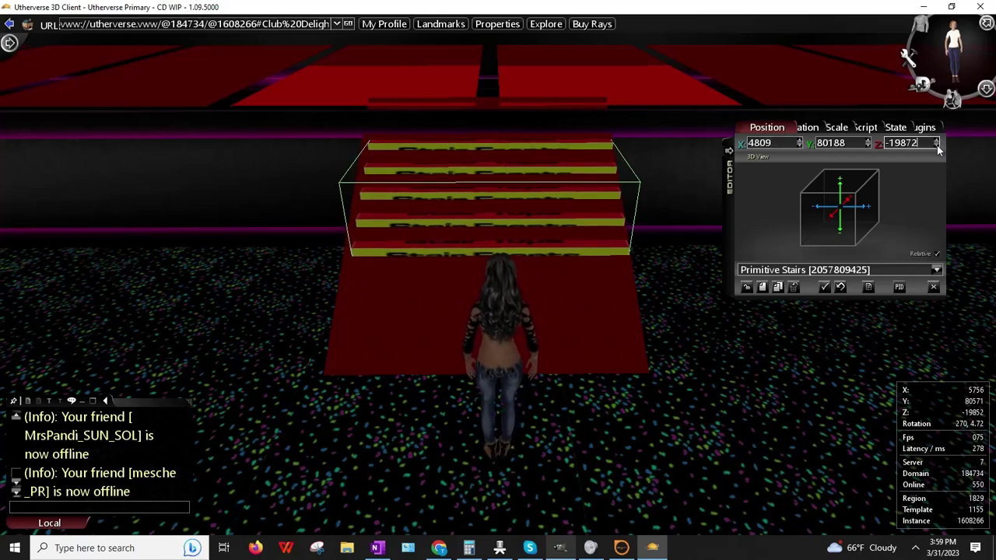
{"action": "left_click", "coordinate": [938, 146]}
{"action": "left_click", "coordinate": [936, 146]}
{"action": "left_click", "coordinate": [937, 146]}
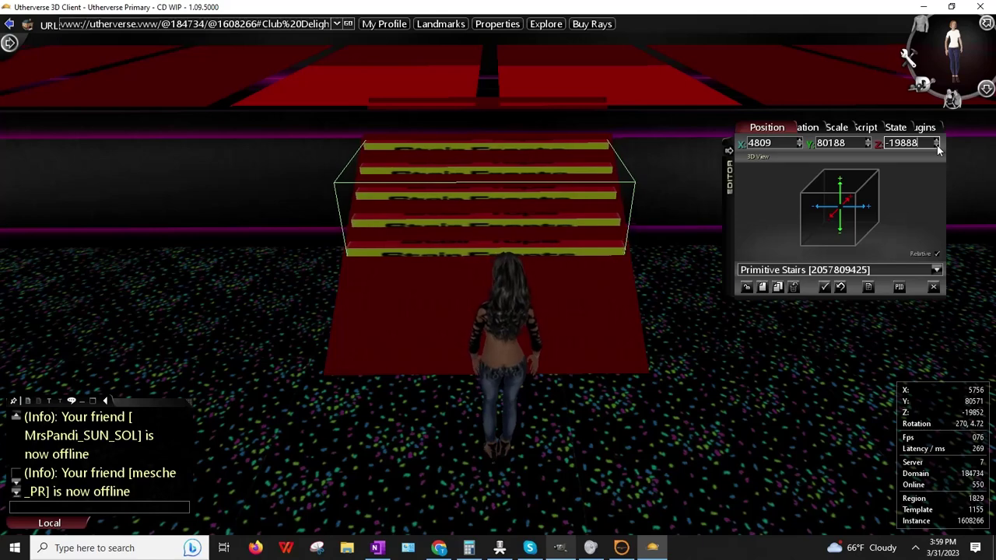
- Inspect which props overlap at the stairs and the red ramp, including the Court Floor pieces
{"action": "right_click", "coordinate": [559, 284]}
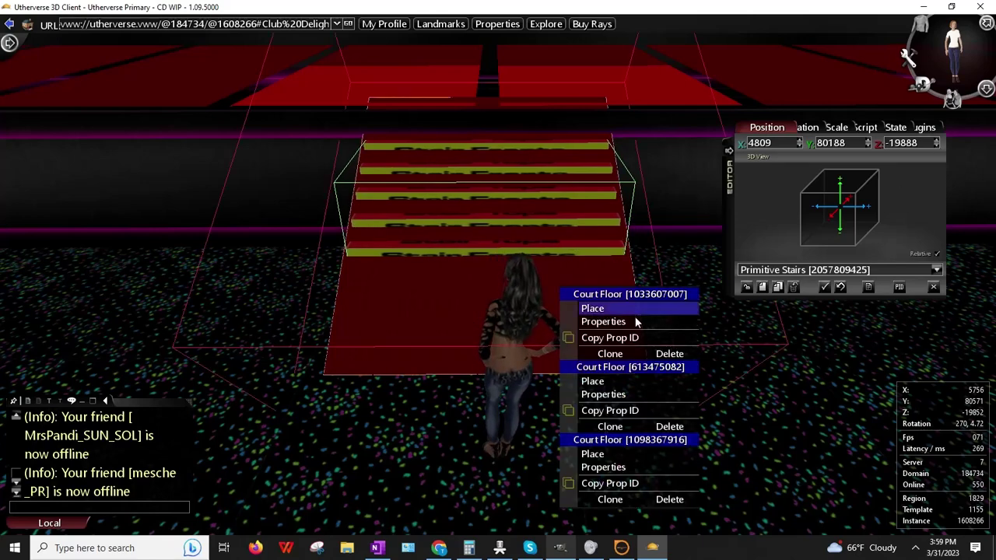
{"action": "left_click", "coordinate": [632, 321]}
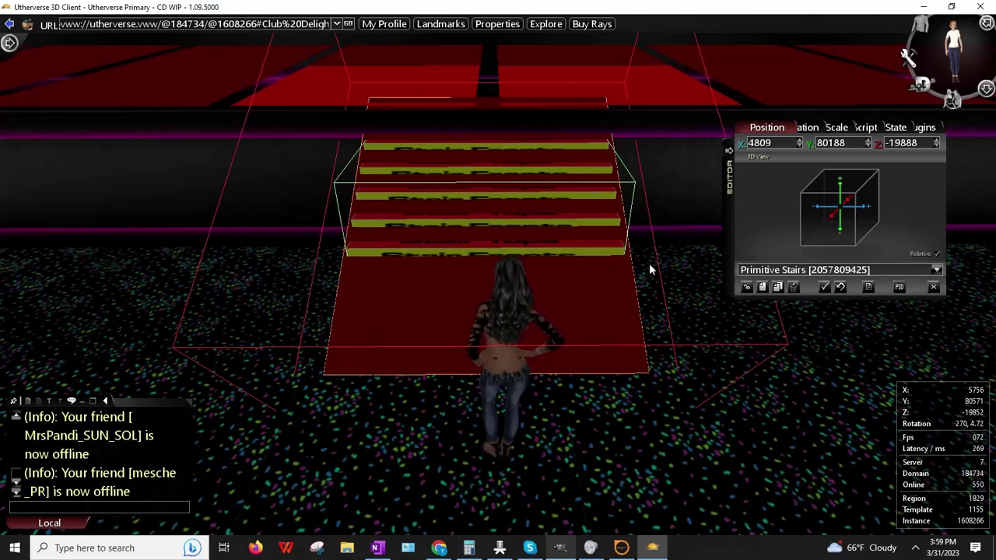
{"action": "right_click", "coordinate": [496, 208]}
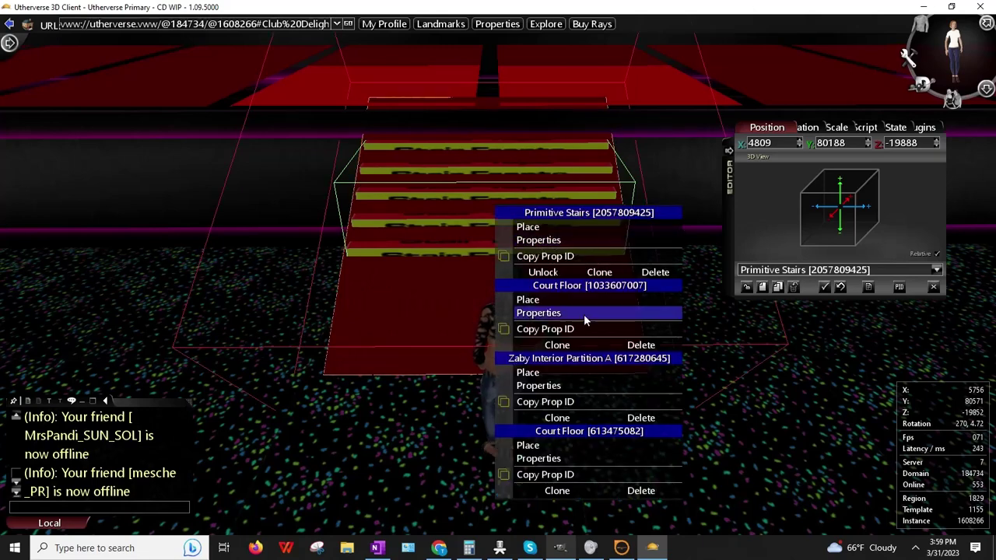
{"action": "right_click", "coordinate": [450, 311]}
{"action": "left_click", "coordinate": [495, 345]}
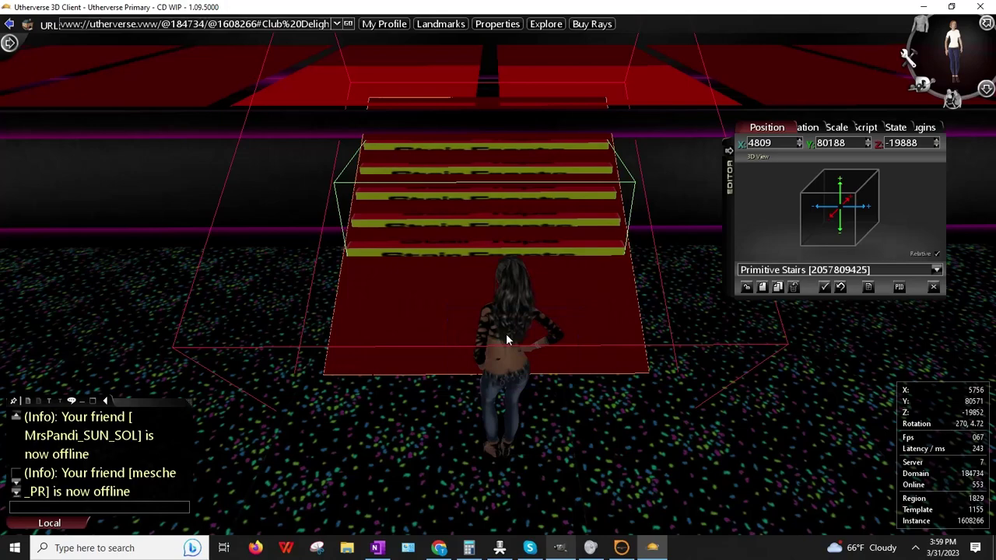
{"action": "right_click", "coordinate": [493, 210]}
- Release the Primitive Stairs from the editor and recheck the props at the ramp and the stairs
{"action": "left_click", "coordinate": [747, 289]}
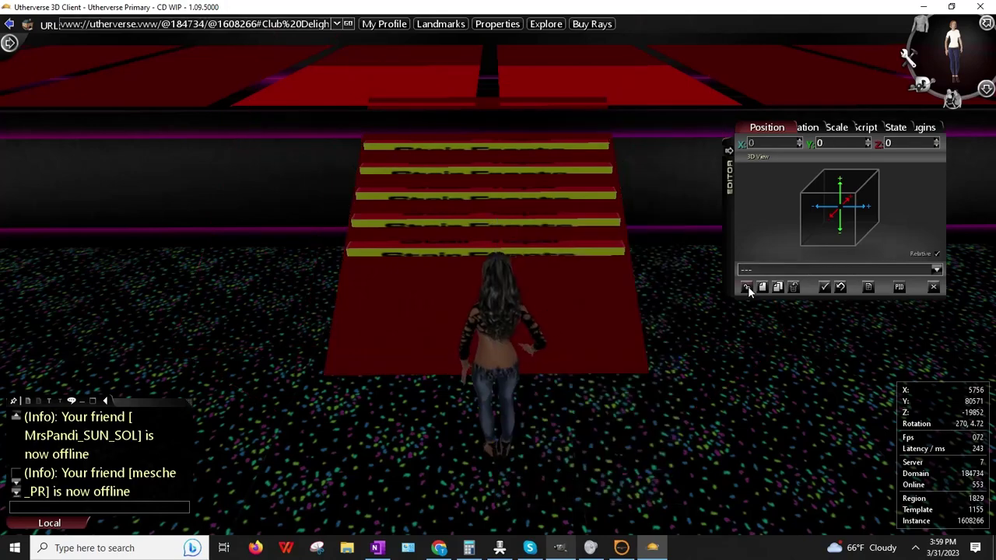
{"action": "right_click", "coordinate": [570, 278]}
{"action": "left_click", "coordinate": [600, 312]}
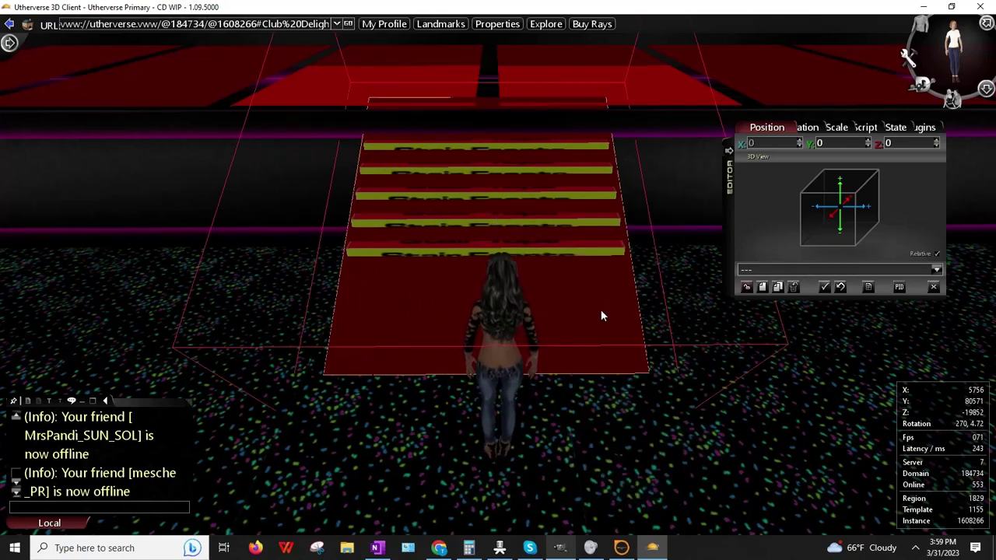
{"action": "right_click", "coordinate": [527, 223]}
{"action": "left_click", "coordinate": [415, 301]}
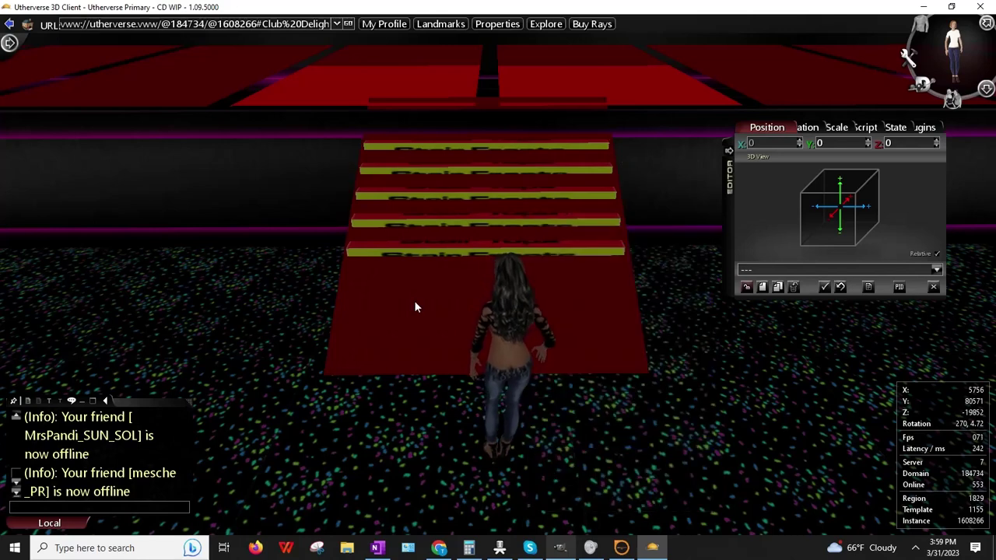
- Recheck the props at the red ramp and the stairs, and restart the prop editing session
{"action": "right_click", "coordinate": [418, 309]}
{"action": "left_click", "coordinate": [458, 338]}
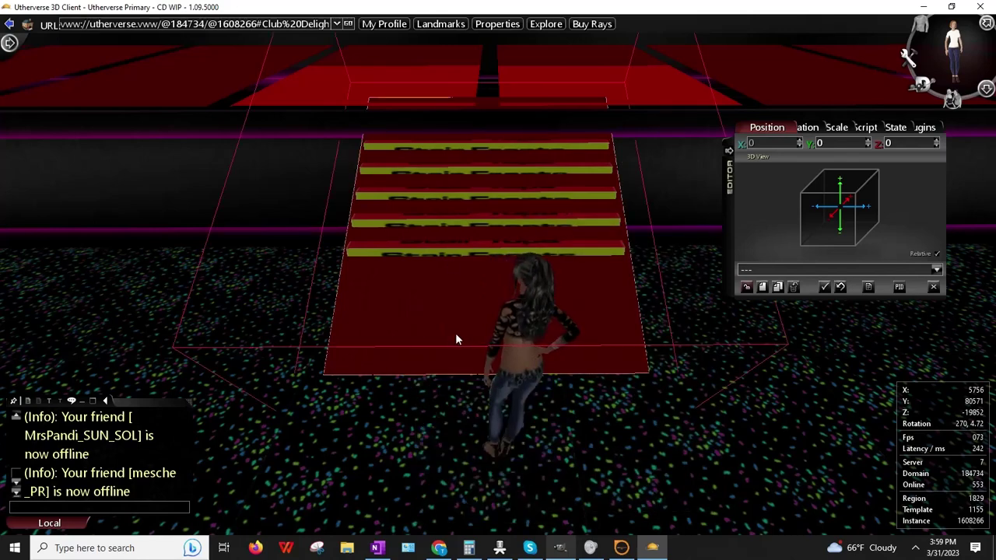
{"action": "right_click", "coordinate": [453, 224]}
{"action": "left_click", "coordinate": [355, 294]}
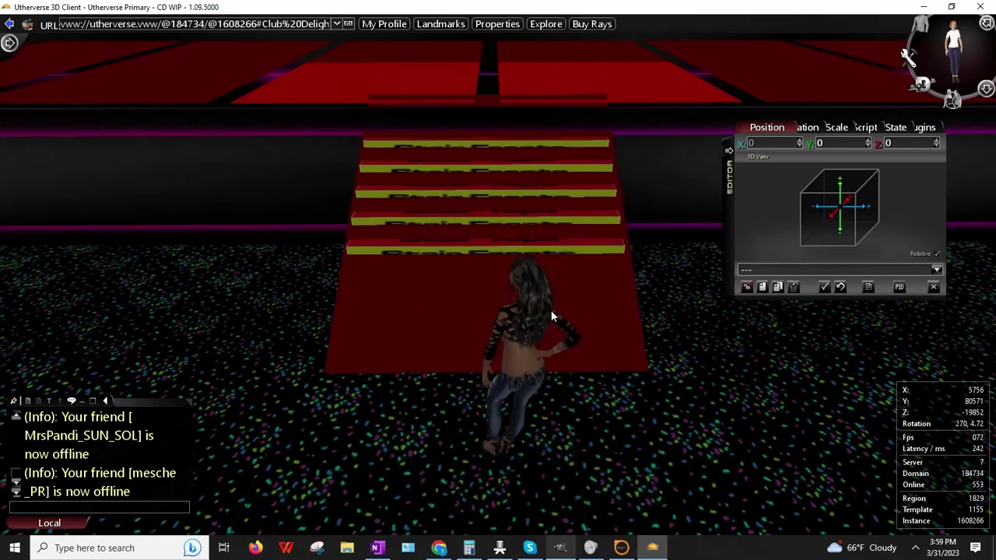
{"action": "left_click", "coordinate": [933, 287]}
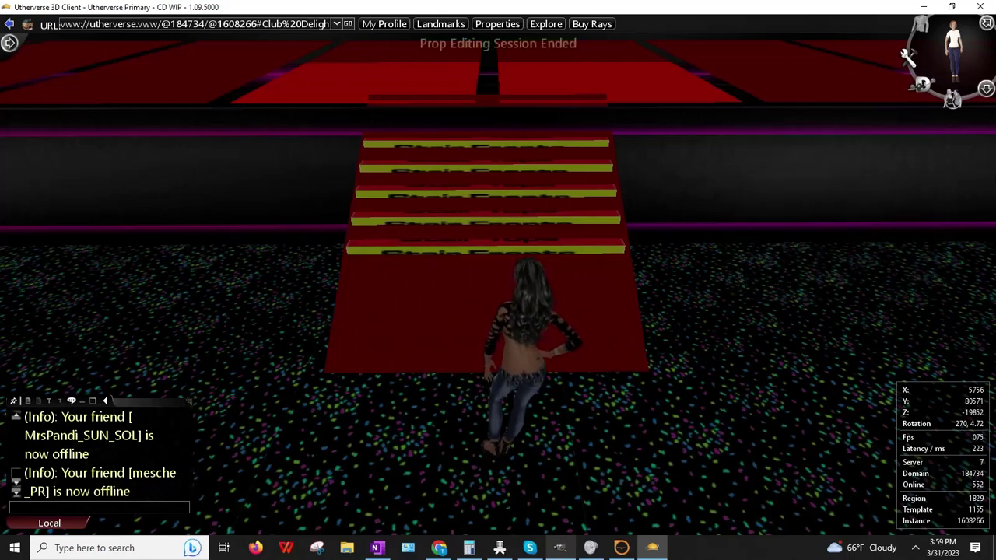
{"action": "left_click", "coordinate": [984, 88]}
{"action": "left_click", "coordinate": [918, 327]}
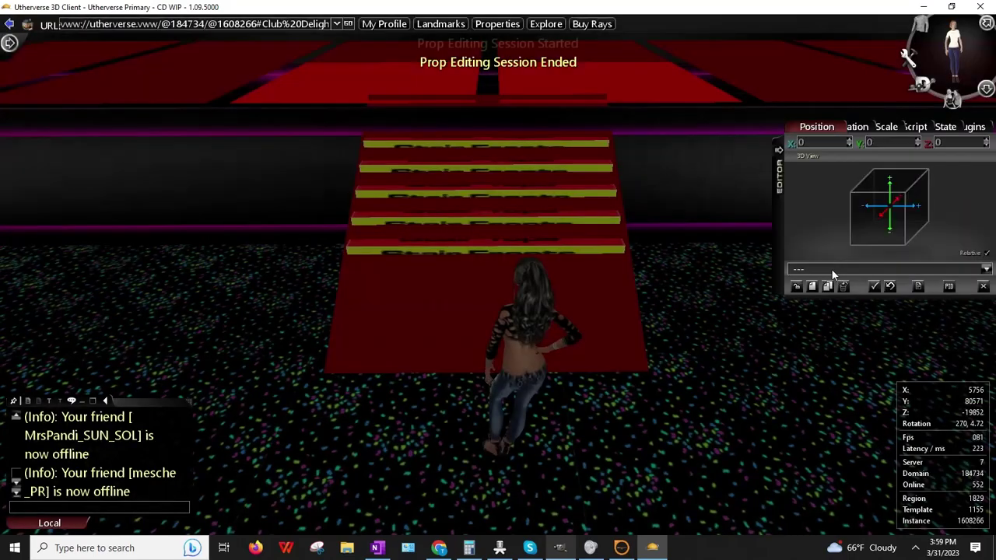
- Check which props overlap at the ramp and load the Primitive Stairs into the editor
{"action": "right_click", "coordinate": [466, 299]}
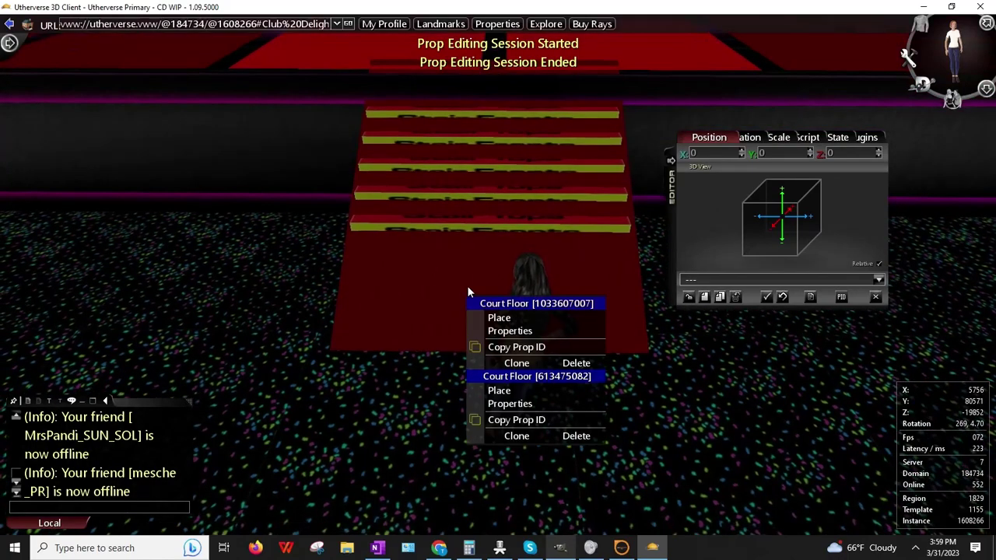
{"action": "left_click", "coordinate": [535, 330]}
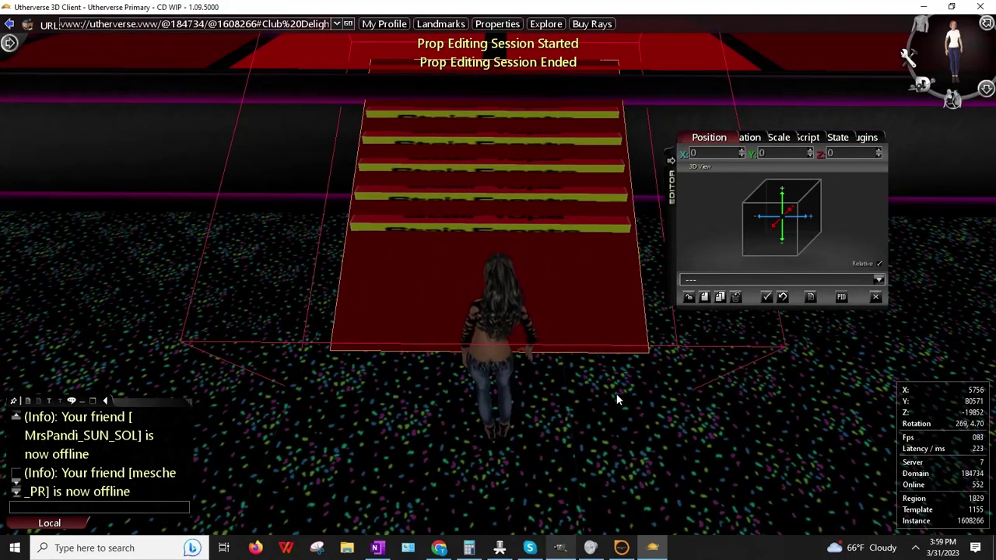
{"action": "right_click", "coordinate": [493, 194]}
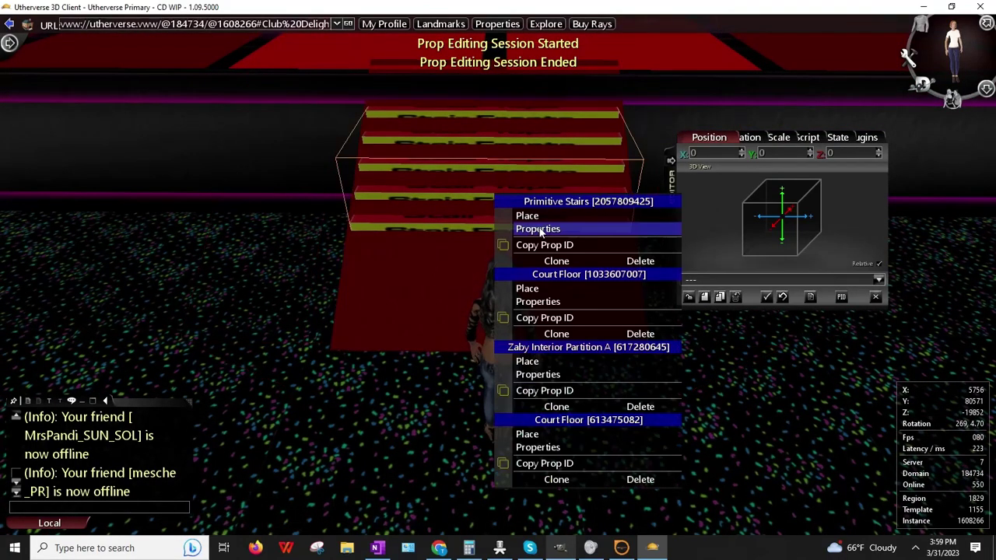
{"action": "left_click", "coordinate": [374, 330]}
{"action": "right_click", "coordinate": [459, 223]}
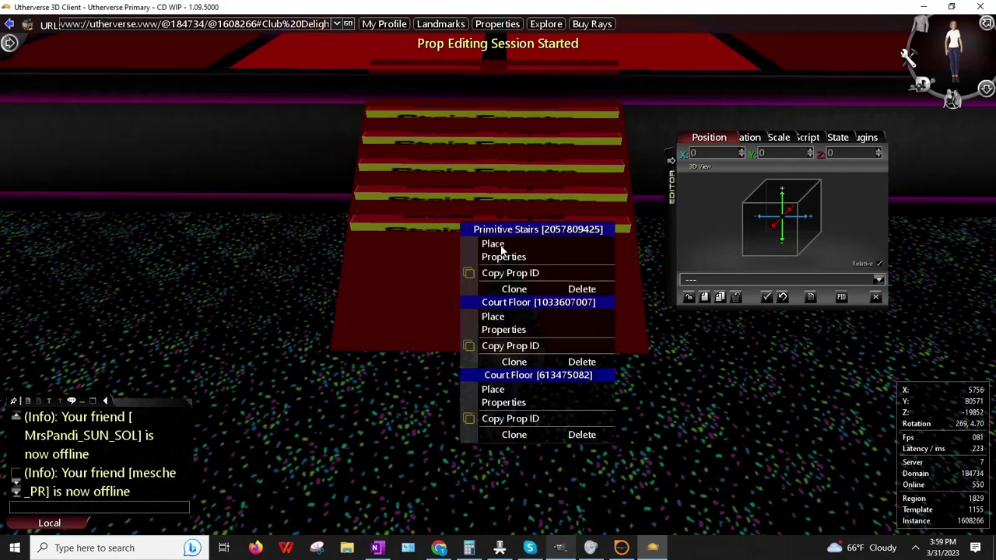
{"action": "left_click", "coordinate": [511, 259]}
- Widen the Primitive Stairs beyond the sides of the red ramp by setting its X scale to 2.48
{"action": "left_click", "coordinate": [766, 136]}
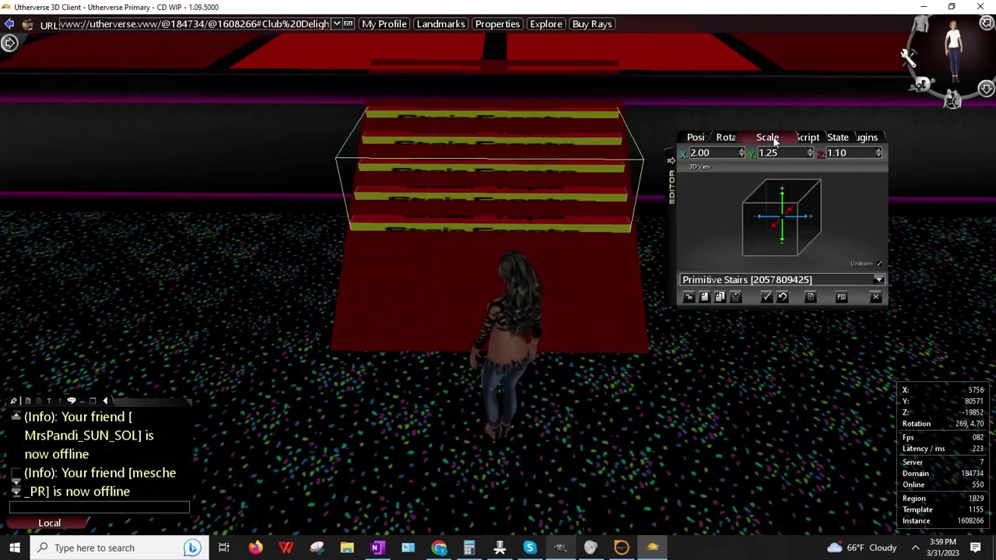
{"action": "left_click", "coordinate": [742, 149]}
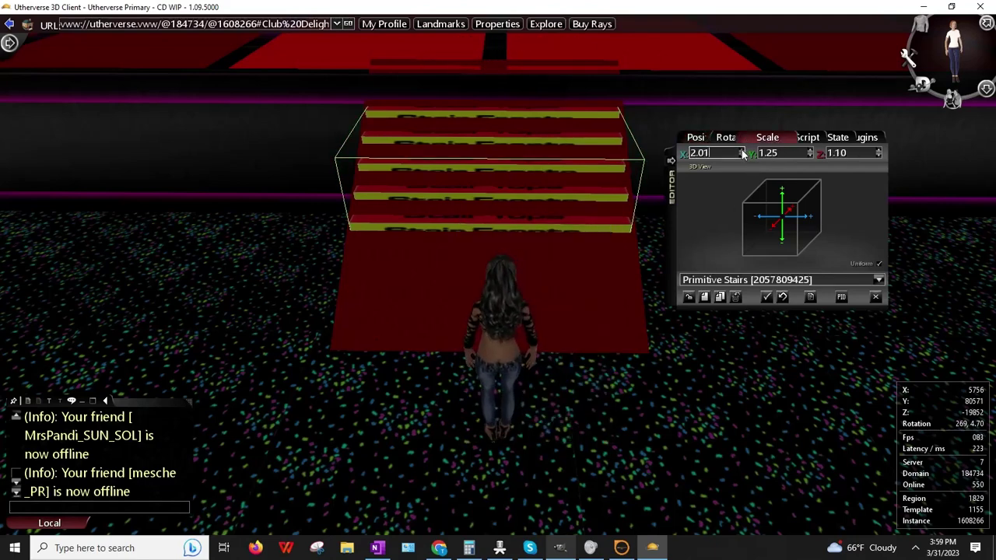
{"action": "left_click", "coordinate": [741, 150]}
{"action": "left_click", "coordinate": [741, 150]}
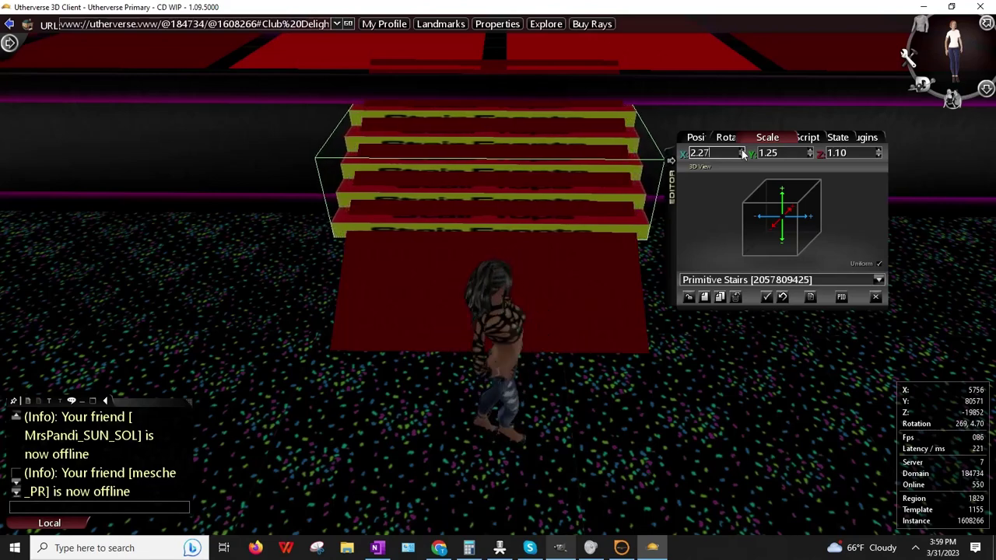
{"action": "left_click", "coordinate": [741, 150]}
{"action": "right_click", "coordinate": [561, 261]}
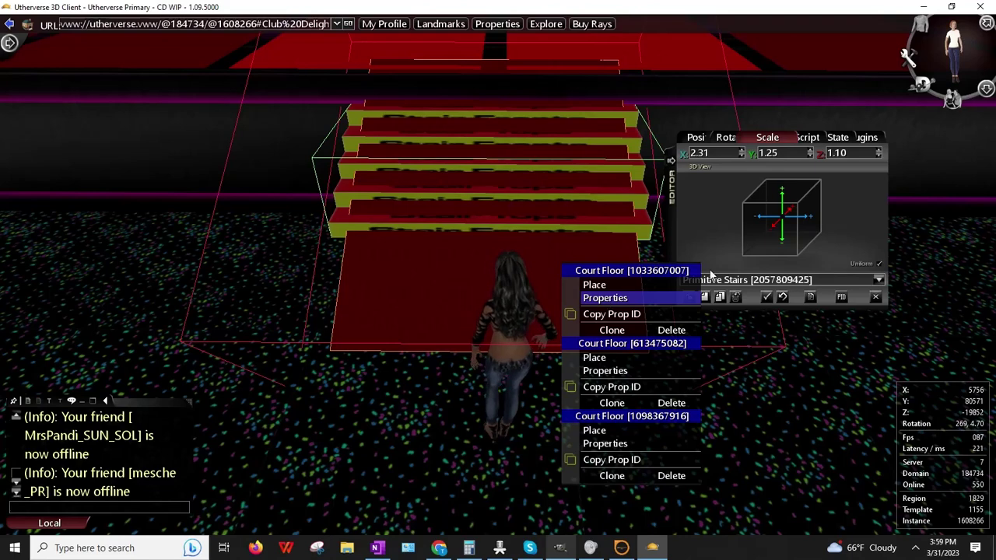
{"action": "left_click", "coordinate": [743, 149]}
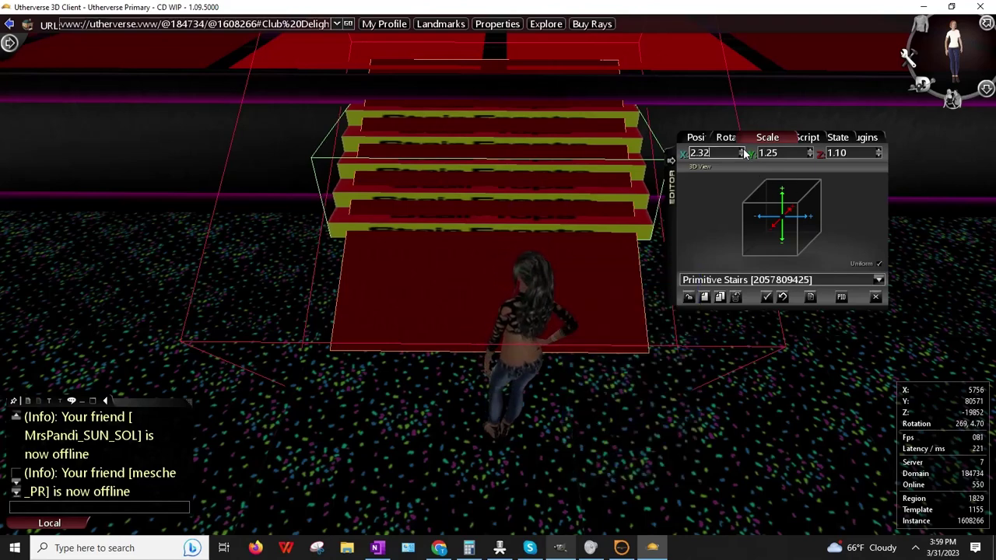
{"action": "left_click", "coordinate": [743, 149]}
{"action": "left_click", "coordinate": [742, 150]}
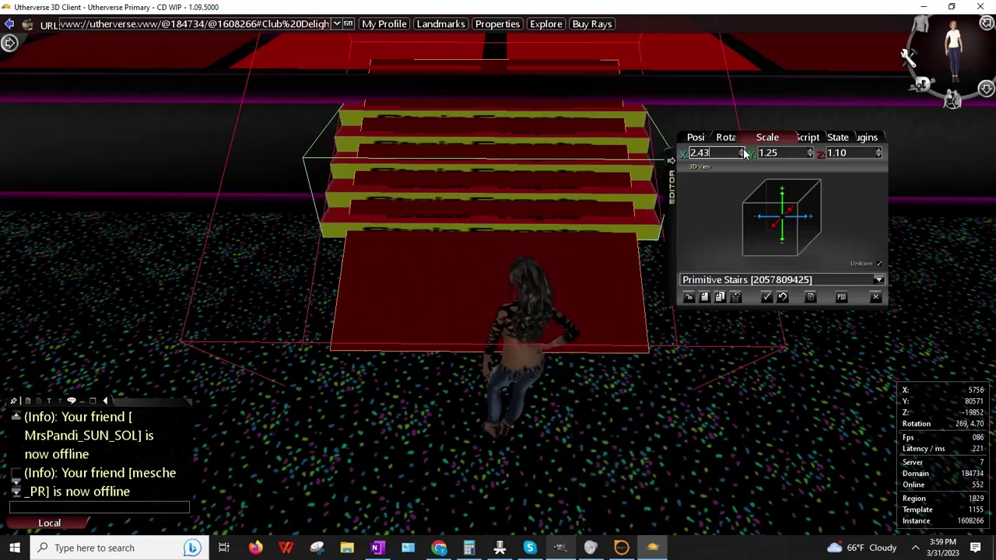
{"action": "left_click", "coordinate": [743, 149]}
{"action": "left_click", "coordinate": [743, 149]}
{"action": "left_click", "coordinate": [743, 149]}
{"action": "left_click", "coordinate": [743, 150]}
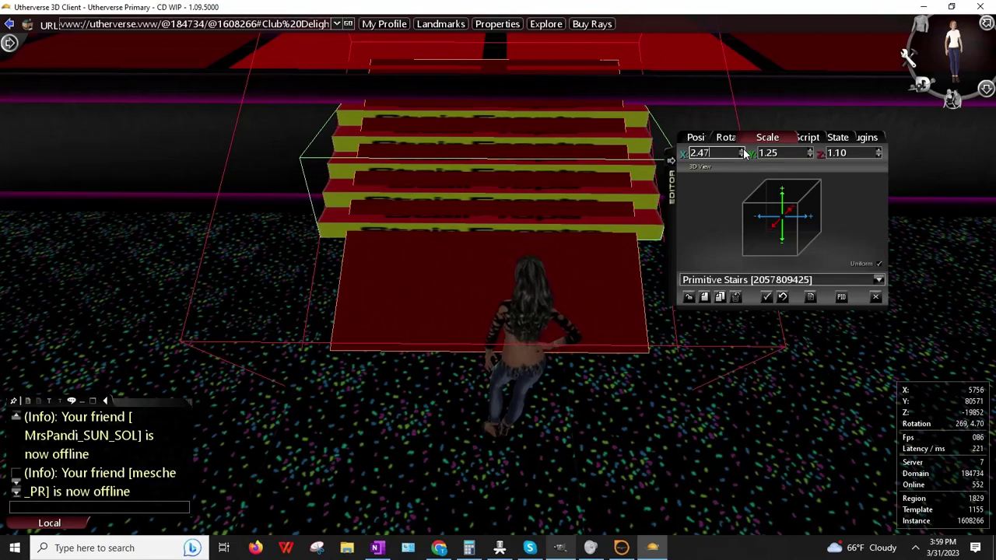
{"action": "left_click", "coordinate": [742, 150]}
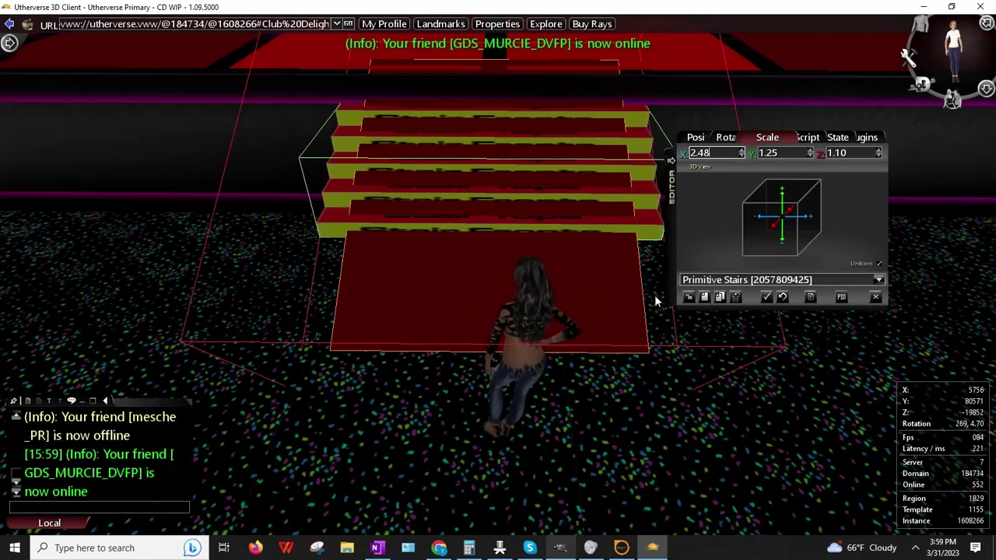
- Copy the Z position value of the Primitive Stairs and clone the prop
{"action": "mouse_move", "coordinate": [598, 346]}
{"action": "left_mouse_down"}
{"action": "mouse_move", "coordinate": [589, 360]}
{"action": "mouse_move", "coordinate": [599, 334]}
{"action": "left_mouse_up"}
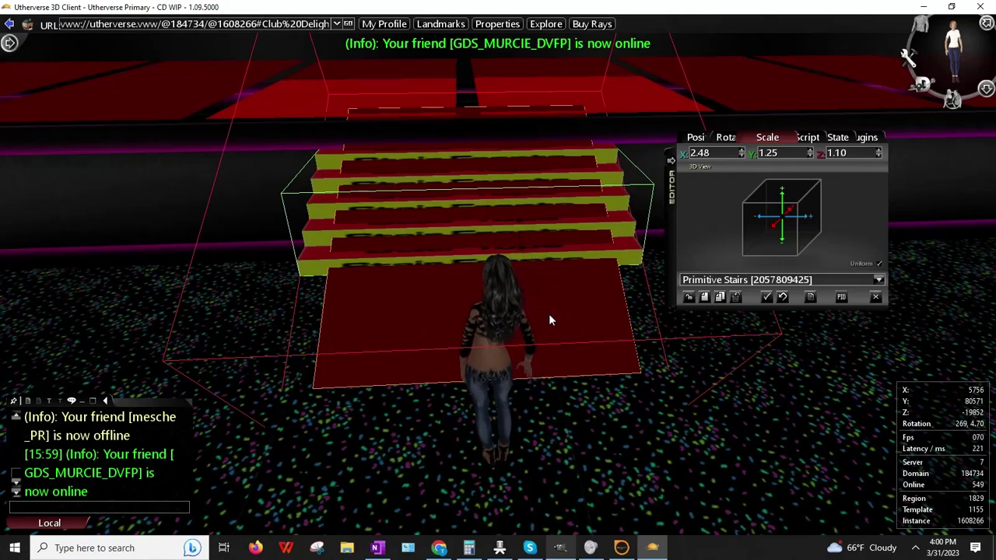
{"action": "left_click_drag", "start_coordinate": [599, 378], "coordinate": [595, 368]}
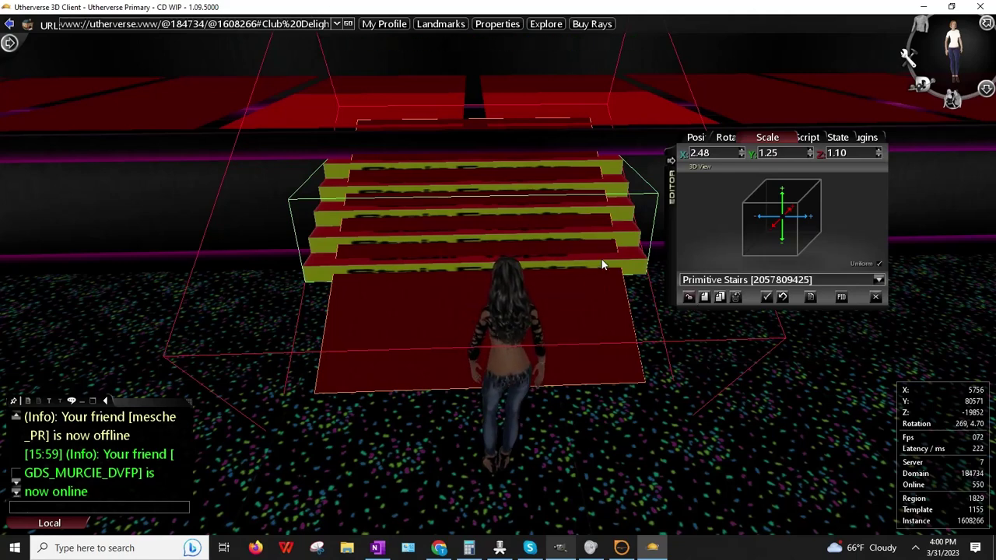
{"action": "right_click", "coordinate": [627, 257]}
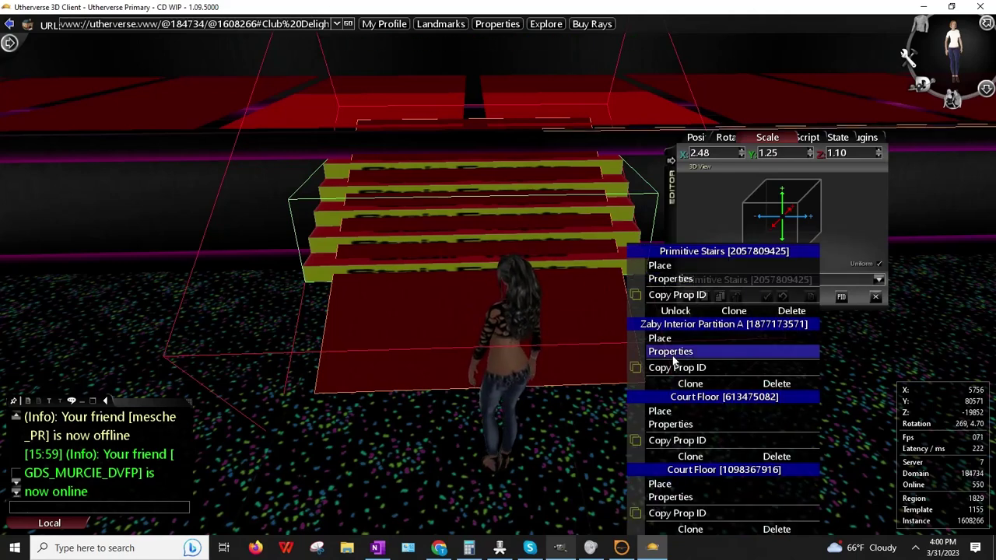
{"action": "left_click", "coordinate": [689, 278]}
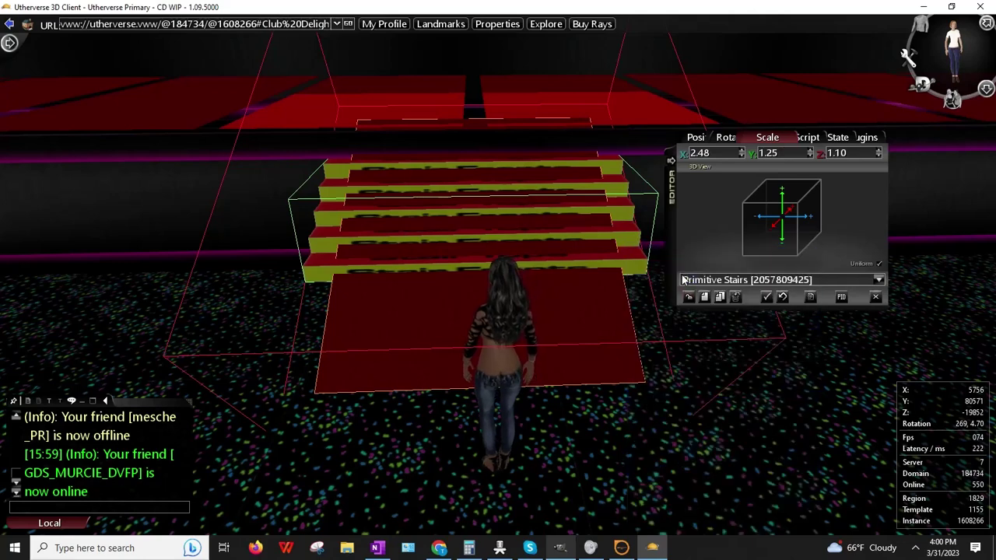
{"action": "left_click", "coordinate": [700, 138]}
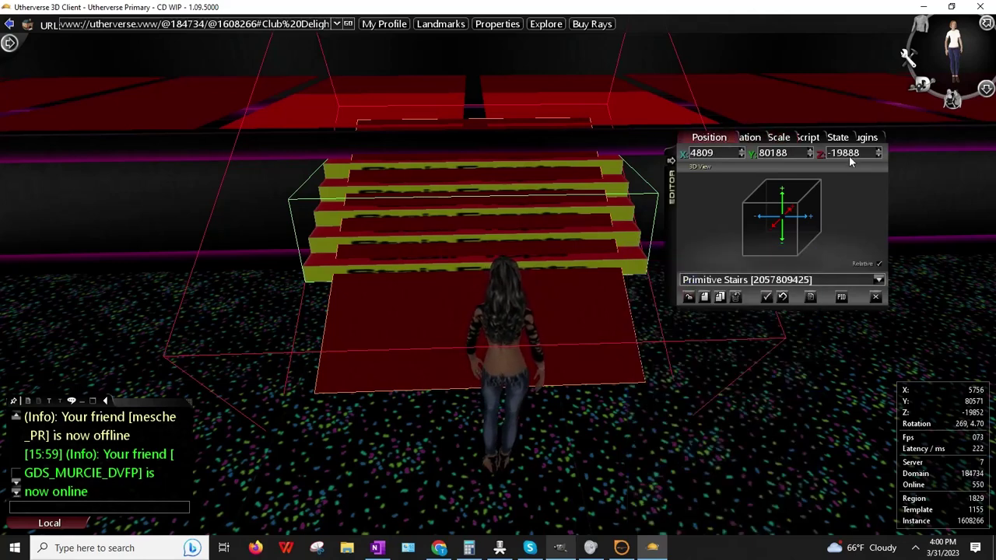
{"action": "double_click", "coordinate": [844, 153]}
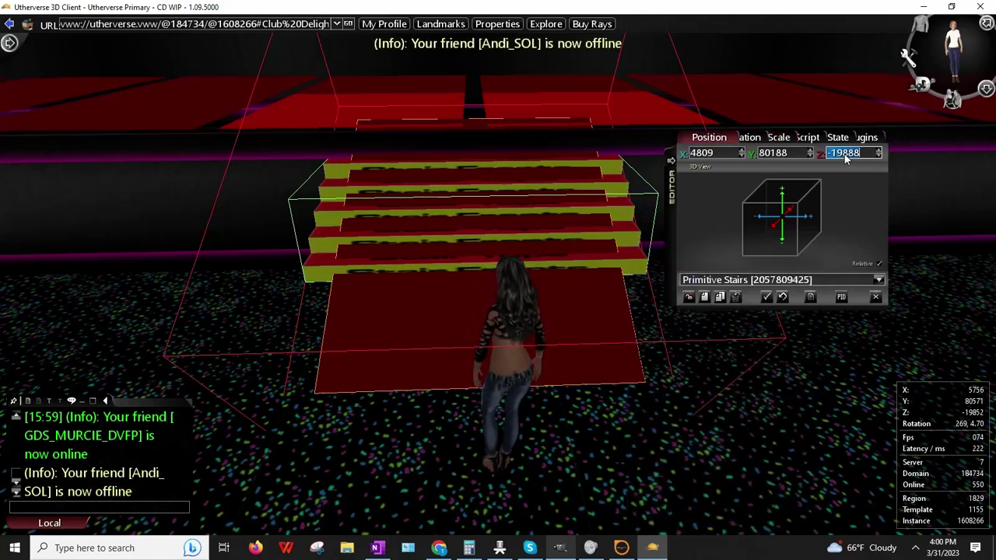
{"action": "right_click", "coordinate": [844, 154]}
{"action": "left_click", "coordinate": [871, 177]}
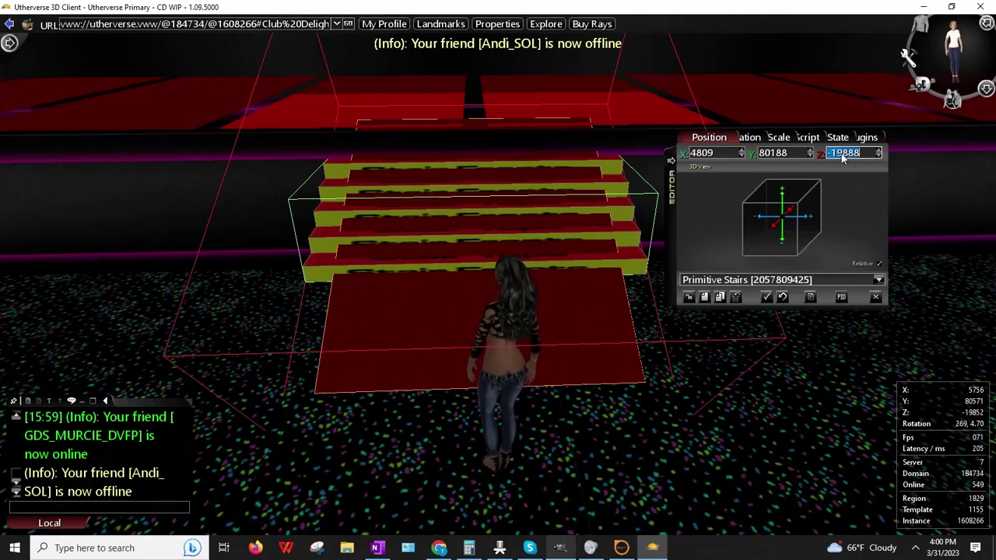
{"action": "left_click", "coordinate": [719, 299]}
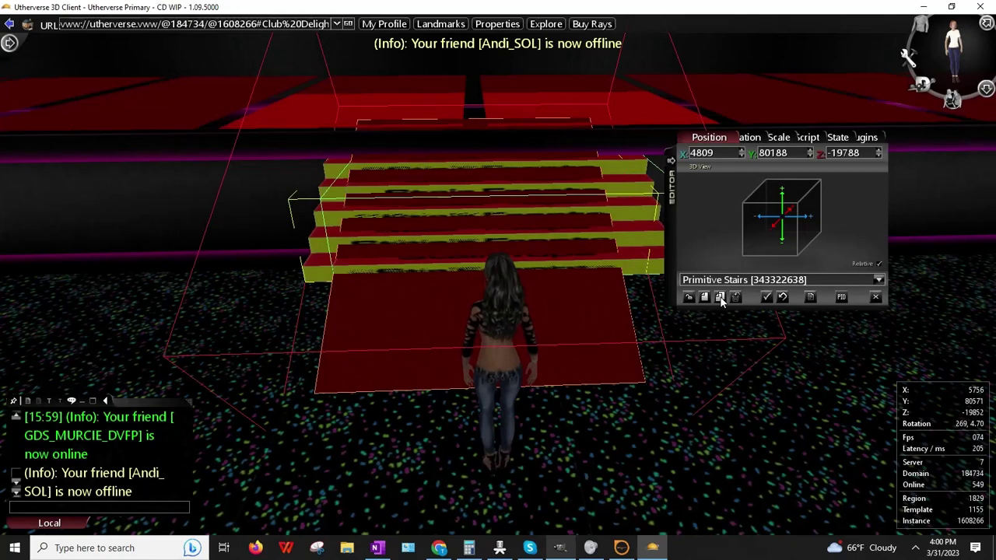
- Try aligning the cloned stairs at Z position -19888 and shifting them along X to 4673, and revert these changes
{"action": "right_click", "coordinate": [839, 153]}
{"action": "left_click", "coordinate": [863, 189]}
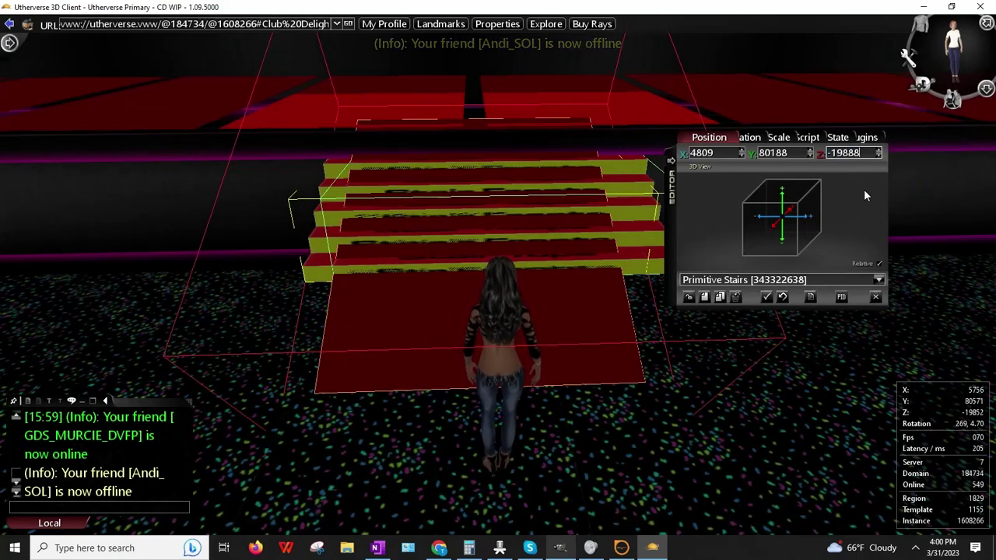
{"action": "left_click", "coordinate": [739, 155]}
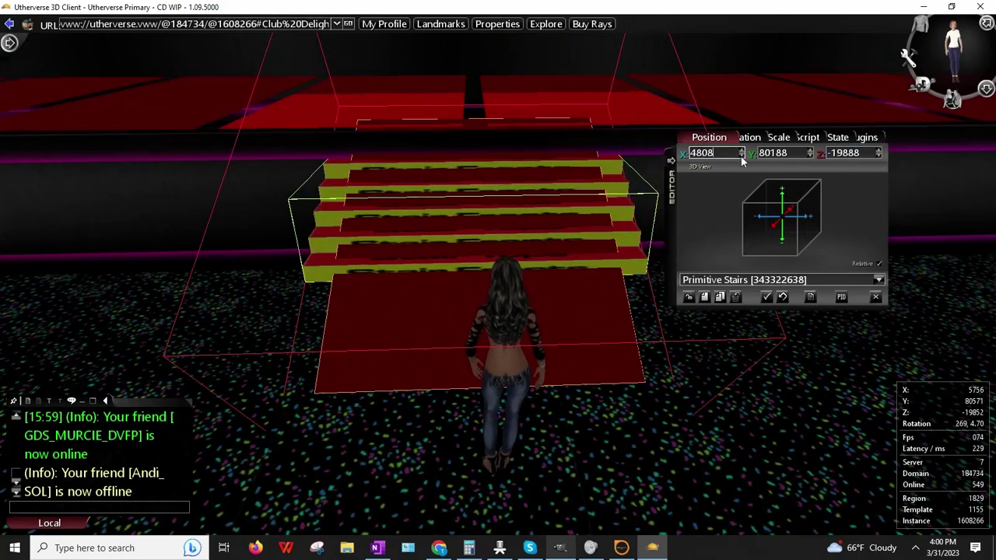
{"action": "key", "text": "BackSpace"}
{"action": "type", "text": "0"}
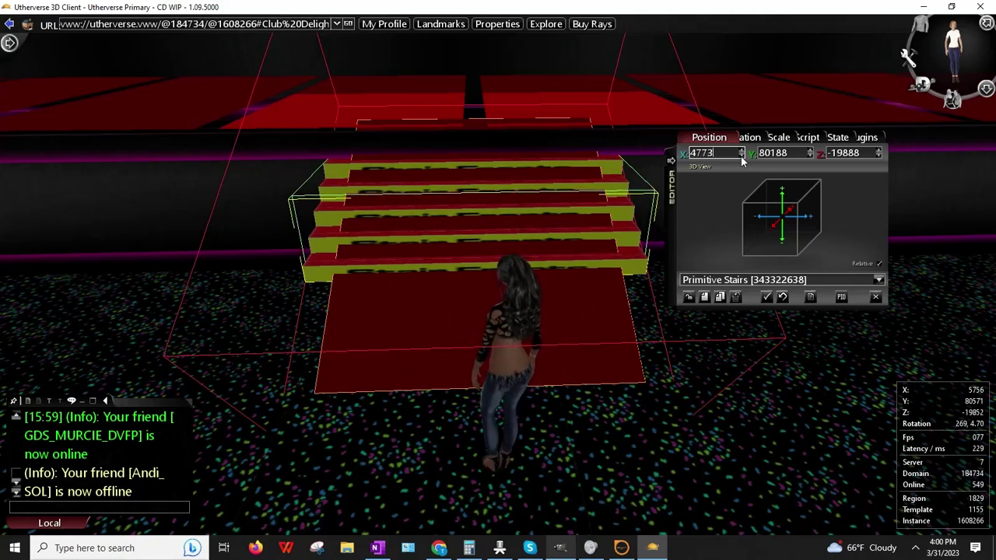
{"action": "left_click_drag", "start_coordinate": [741, 158], "coordinate": [741, 158]}
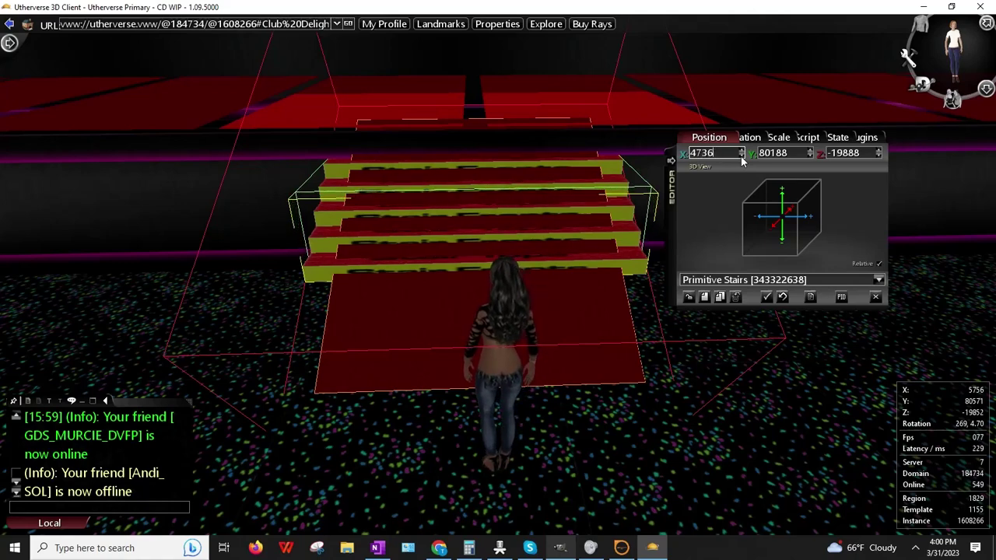
{"action": "left_click", "coordinate": [741, 156]}
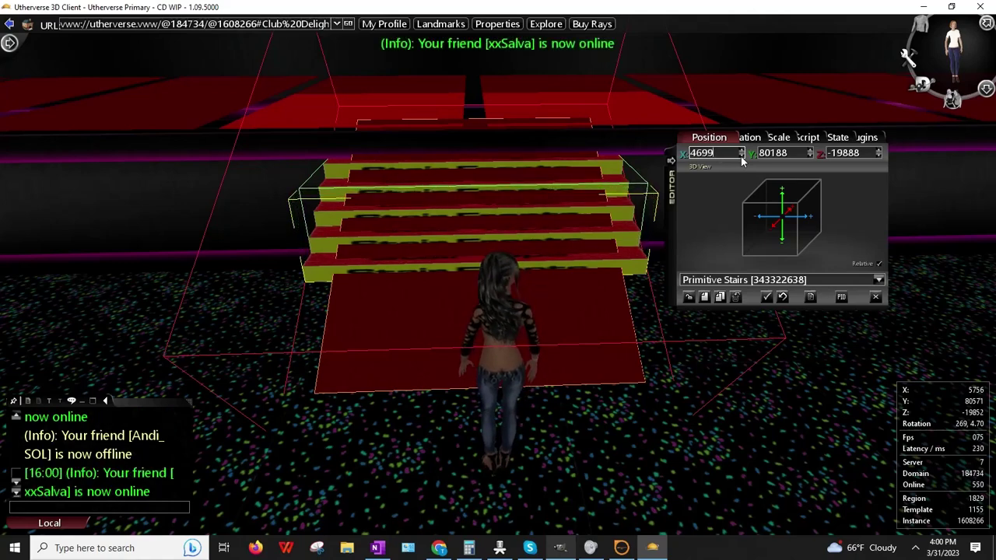
{"action": "left_click", "coordinate": [741, 156]}
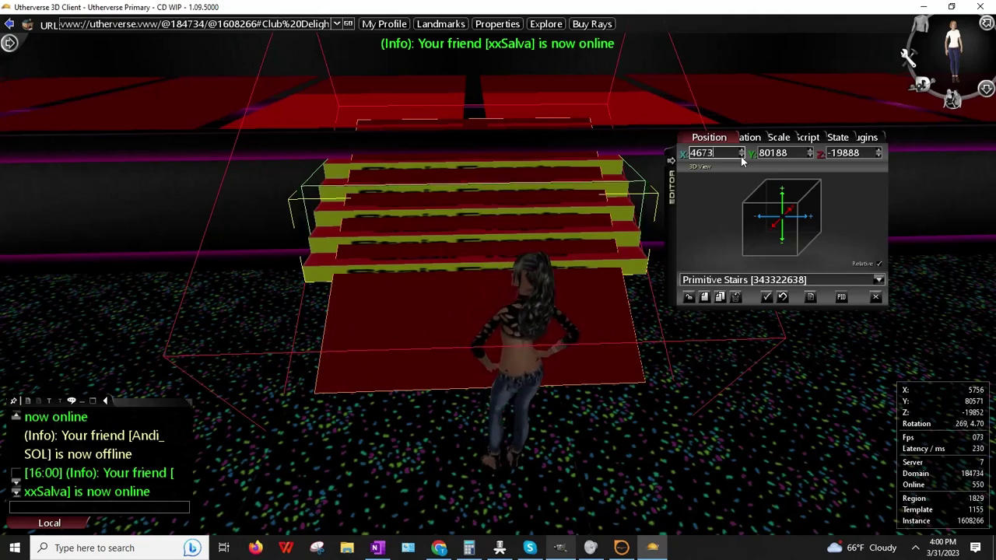
{"action": "left_click", "coordinate": [783, 296]}
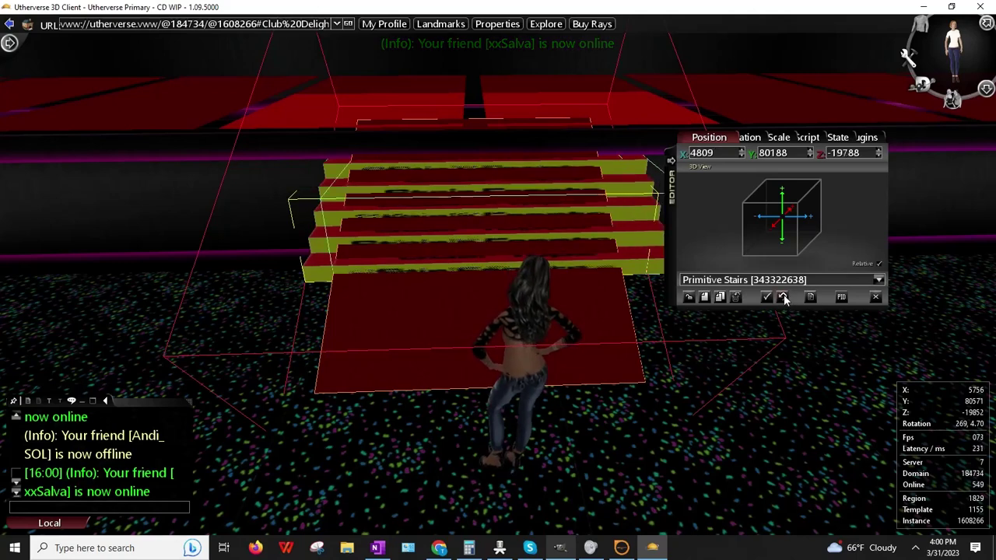
- Place the cloned Primitive Stairs in front of the upper flight at X position 5206 and paste -19888 as its Z position
{"action": "right_click", "coordinate": [830, 153]}
{"action": "left_click", "coordinate": [862, 190]}
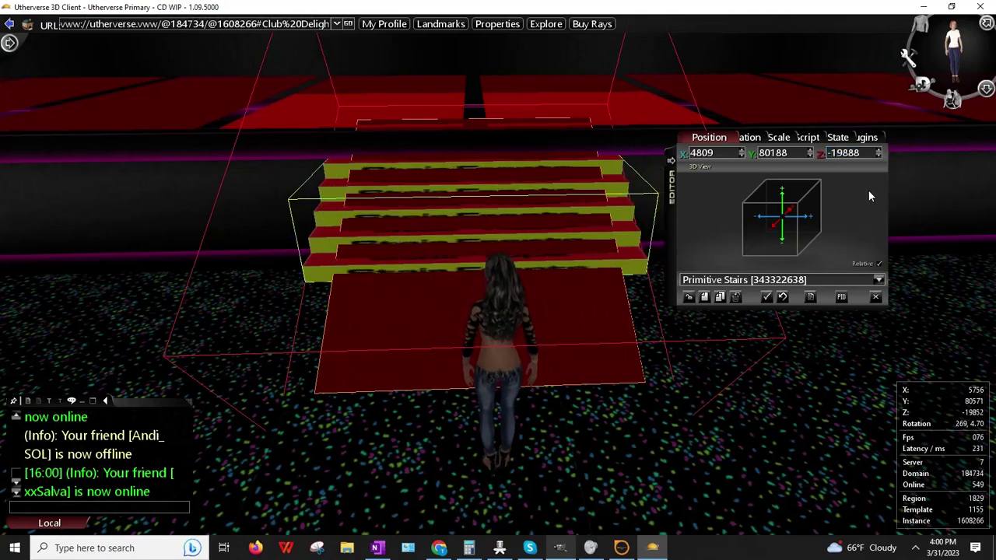
{"action": "right_click", "coordinate": [319, 234]}
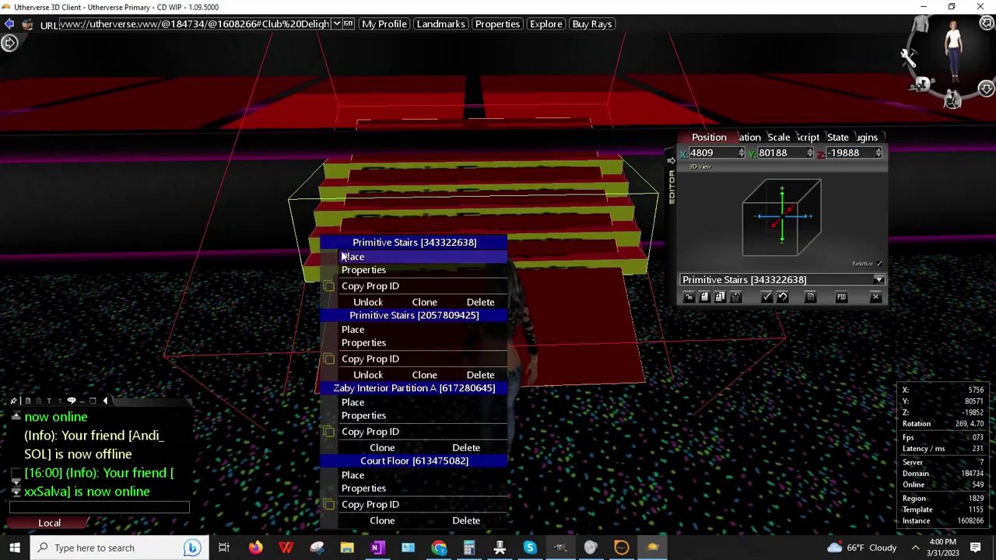
{"action": "left_click", "coordinate": [346, 256]}
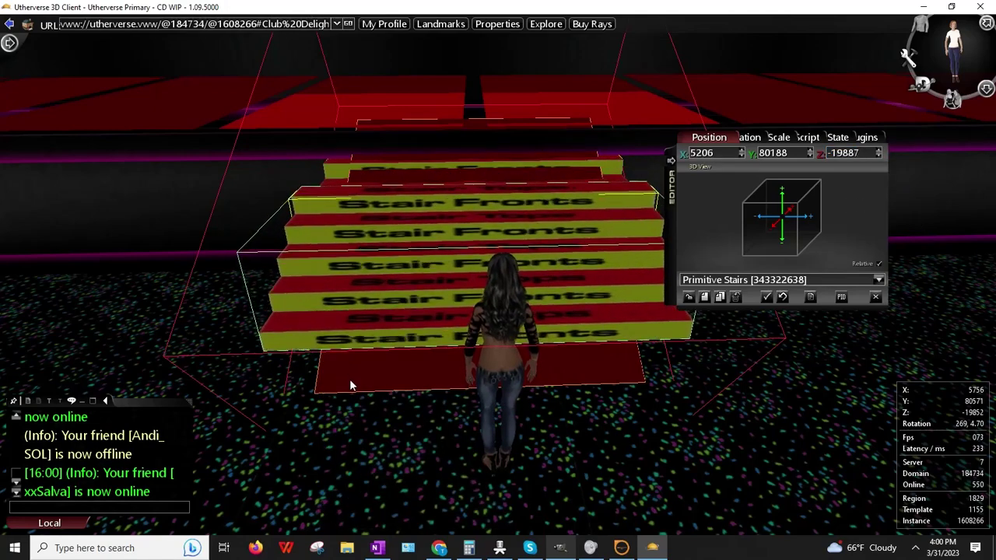
{"action": "right_click", "coordinate": [859, 154]}
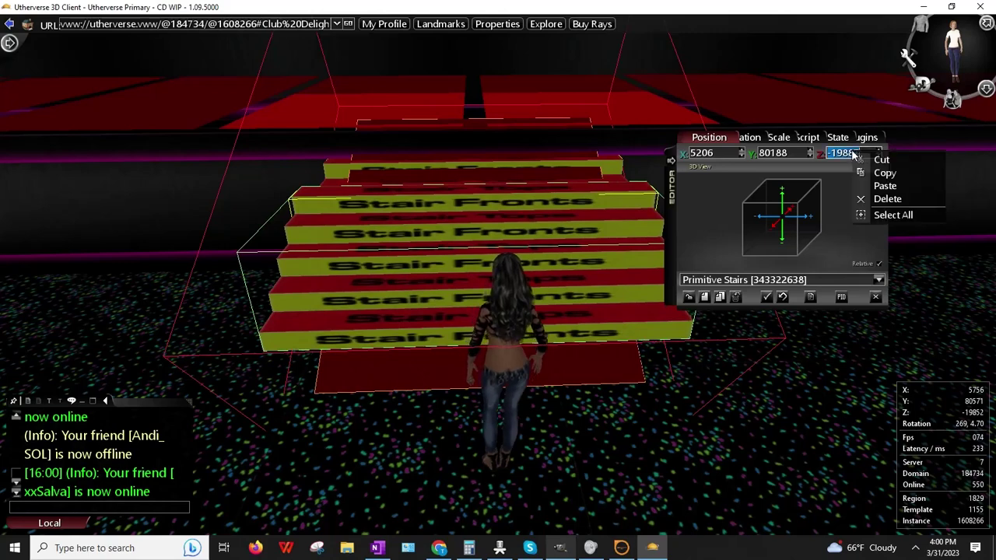
{"action": "left_click", "coordinate": [879, 186]}
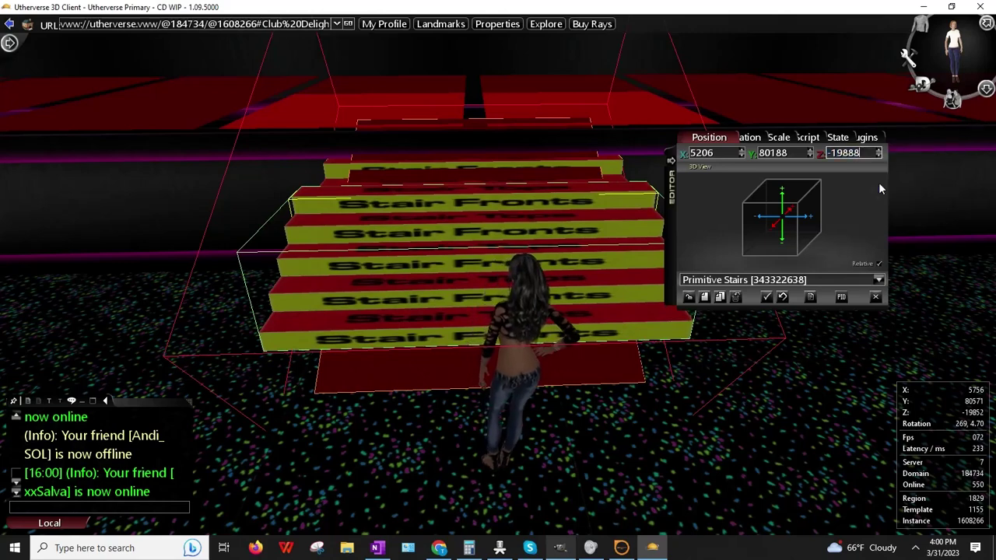
- Lower the cloned Primitive Stairs to Y position 79964 so they continue the upper flight, and end the prop editing session
{"action": "left_click_drag", "start_coordinate": [810, 157], "coordinate": [810, 157]}
{"action": "left_click_drag", "start_coordinate": [811, 158], "coordinate": [813, 151]}
{"action": "left_click", "coordinate": [813, 152]}
{"action": "left_click", "coordinate": [812, 152]}
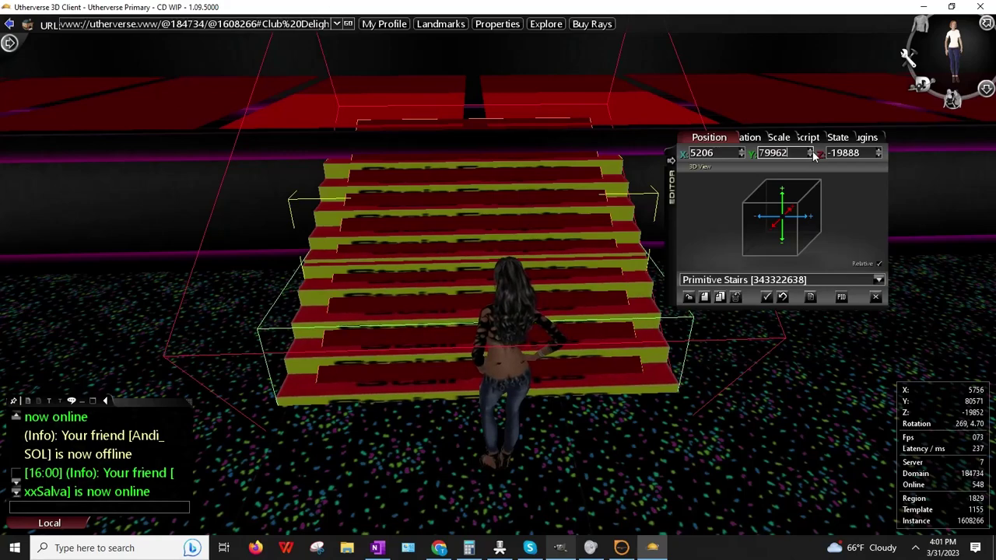
{"action": "left_click_drag", "start_coordinate": [557, 200], "coordinate": [567, 254]}
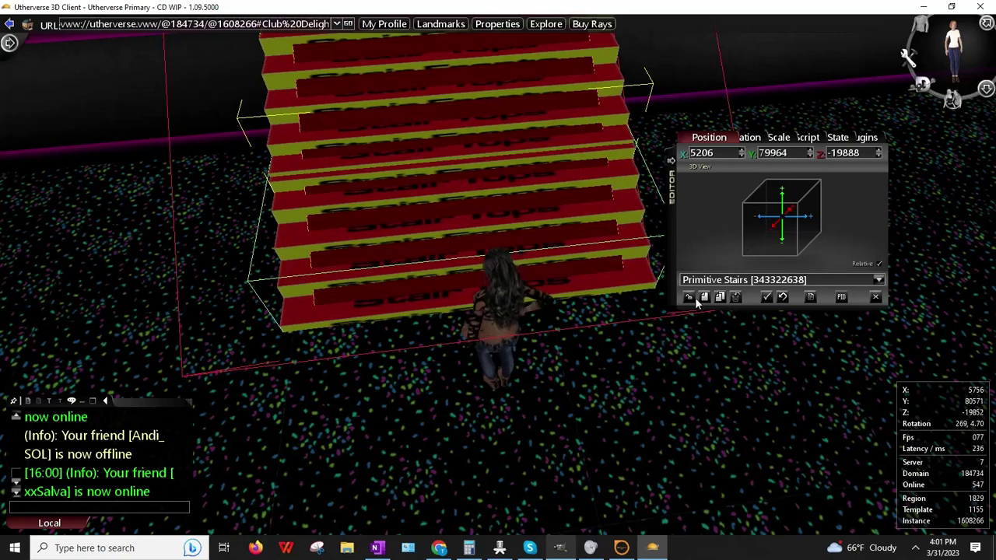
{"action": "left_click_drag", "start_coordinate": [651, 302], "coordinate": [610, 268]}
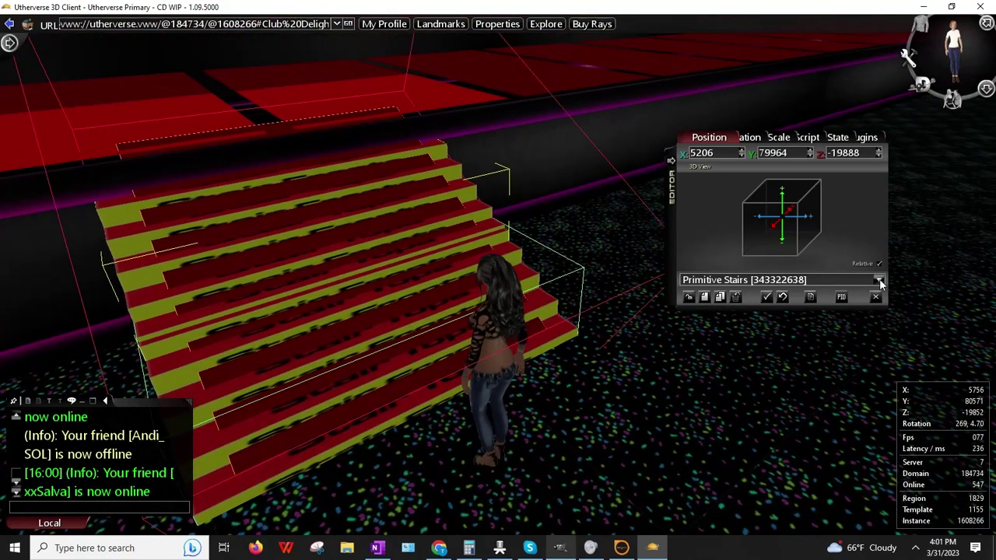
{"action": "left_click", "coordinate": [876, 297]}
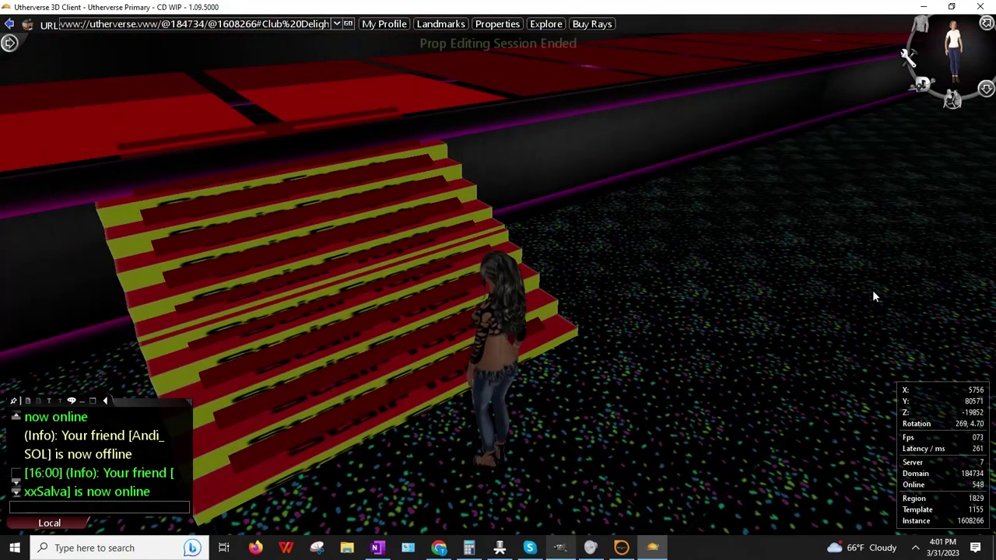
- Walk the avatar onto and around the staircase to examine the steps, the seam between the two flights and their sides
{"action": "key", "text": "Up"}
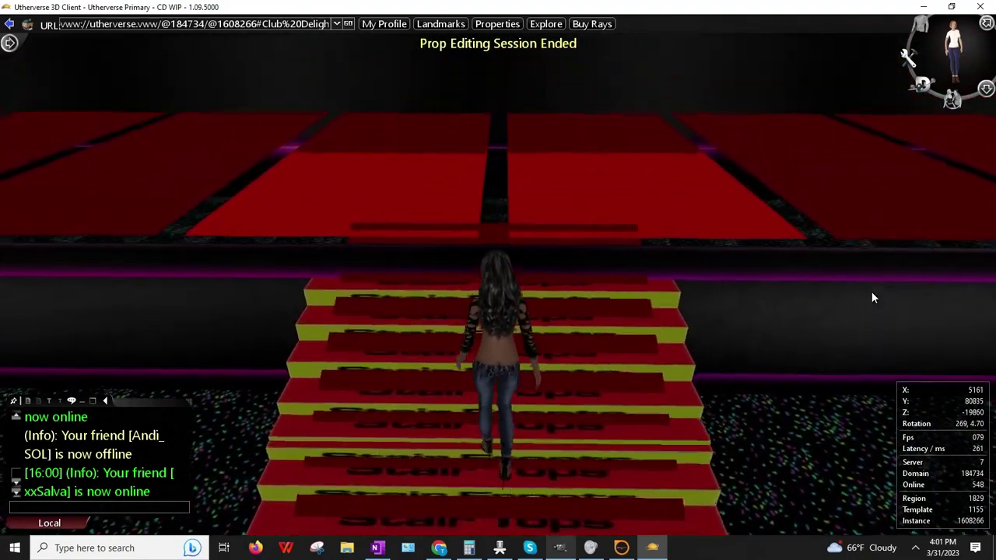
{"action": "right_click_drag", "start_coordinate": [760, 331], "coordinate": [615, 317]}
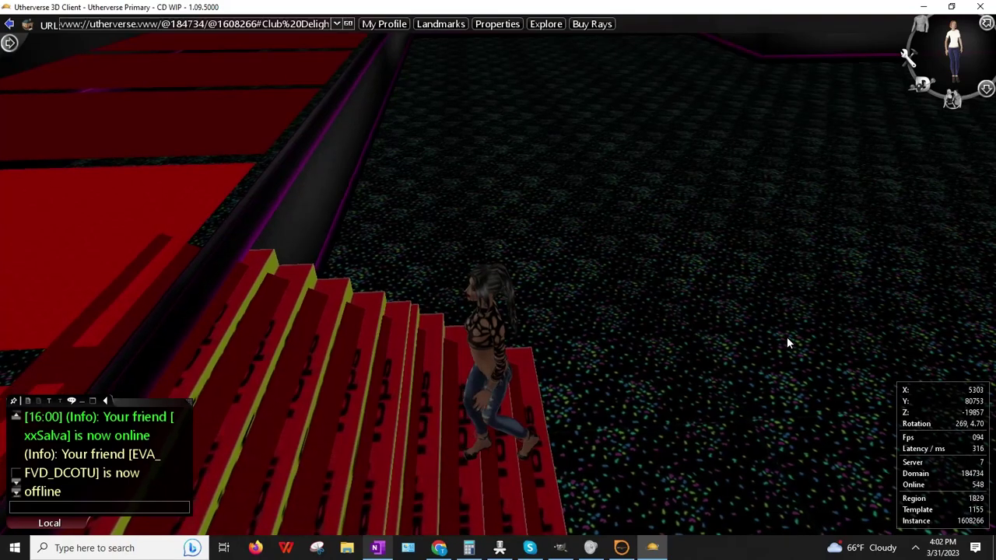
{"action": "key", "text": "Down"}
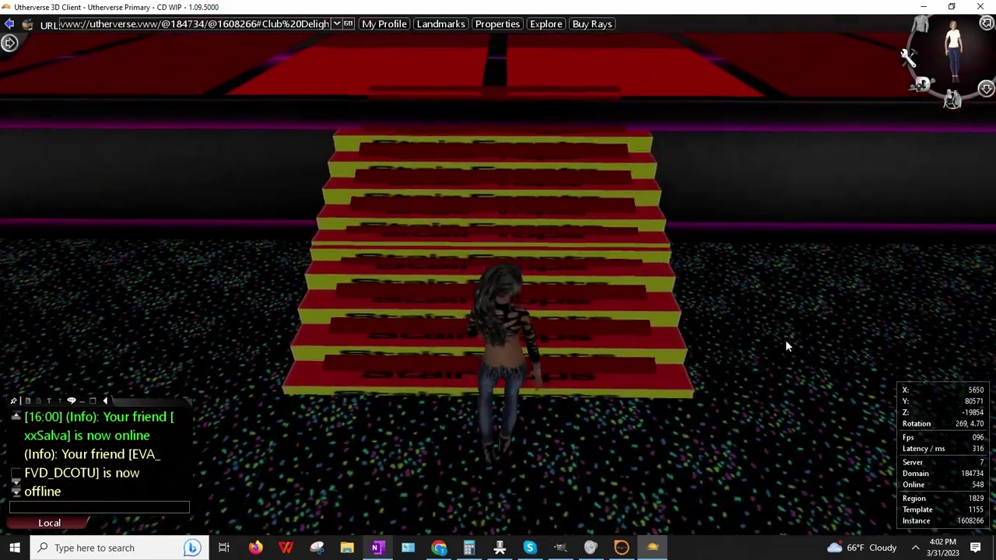
{"action": "key", "text": "Left"}
{"action": "key", "text": "Up"}
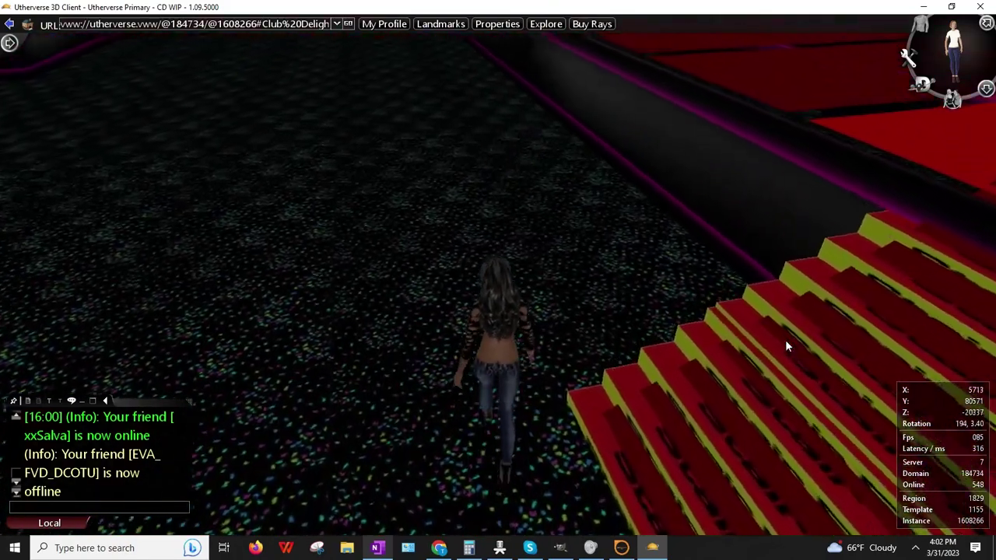
{"action": "key", "text": "Right"}
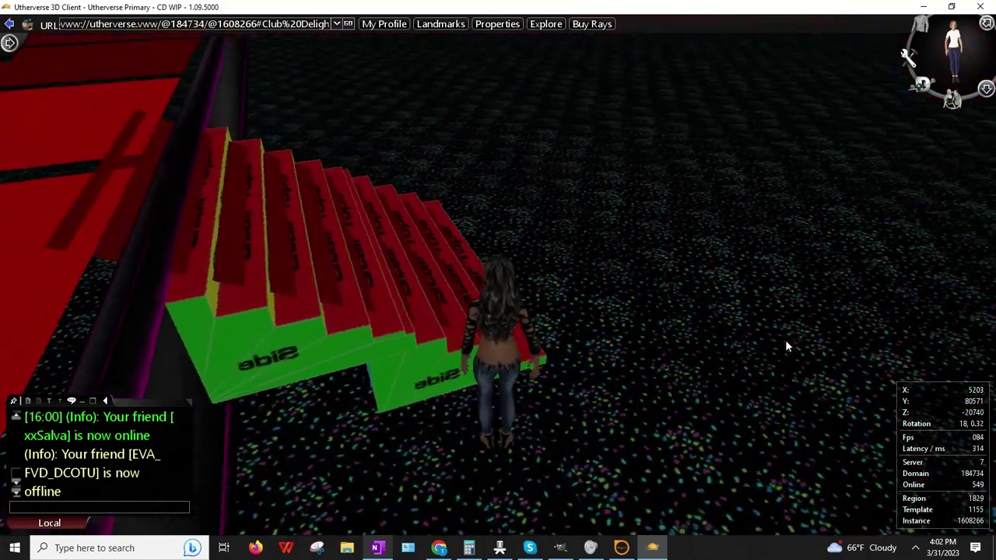
{"action": "key", "text": "Left"}
{"action": "left_click_drag", "start_coordinate": [460, 279], "coordinate": [442, 314]}
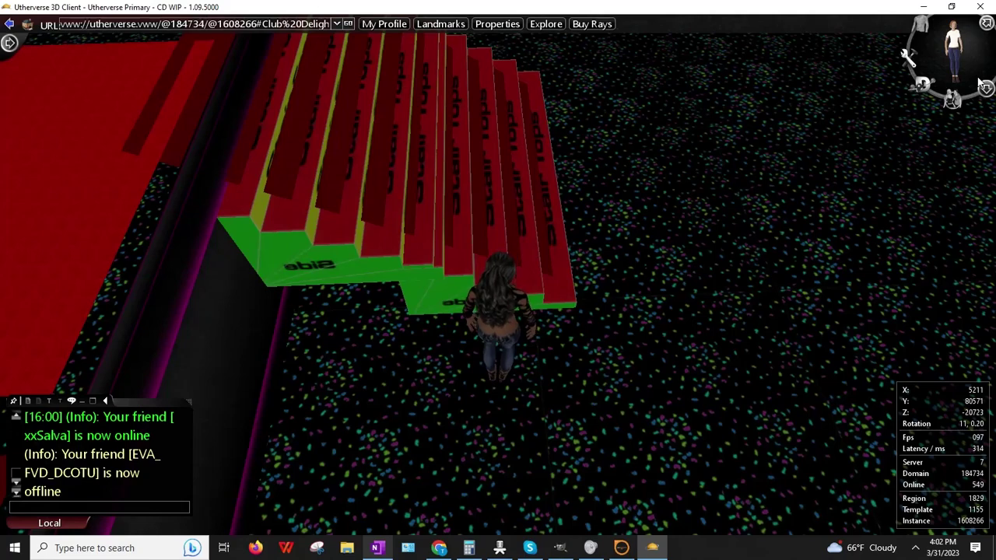
- Start a new prop editing session, load the lower Primitive Stairs and set its X position to 5209
{"action": "left_click", "coordinate": [954, 62]}
{"action": "left_click", "coordinate": [917, 324]}
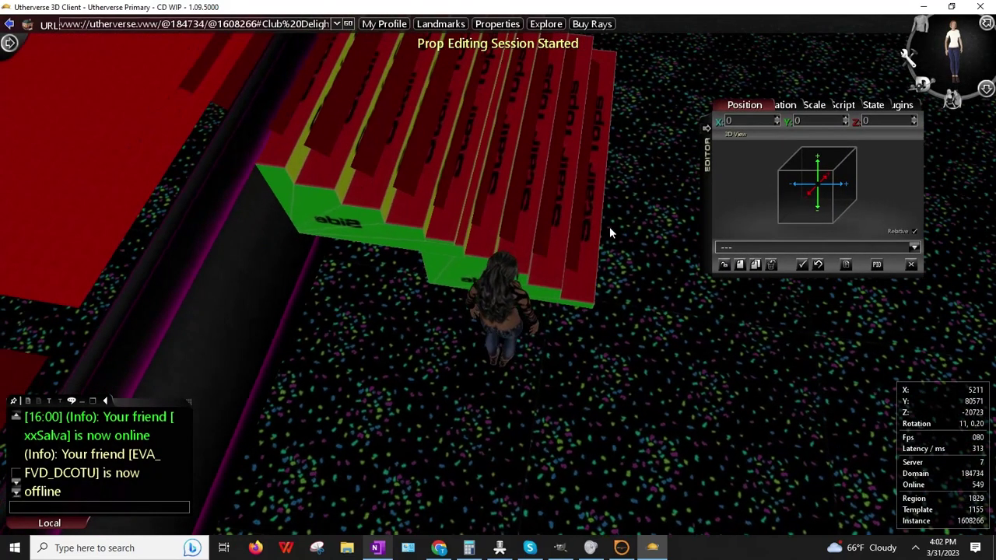
{"action": "left_click", "coordinate": [521, 233]}
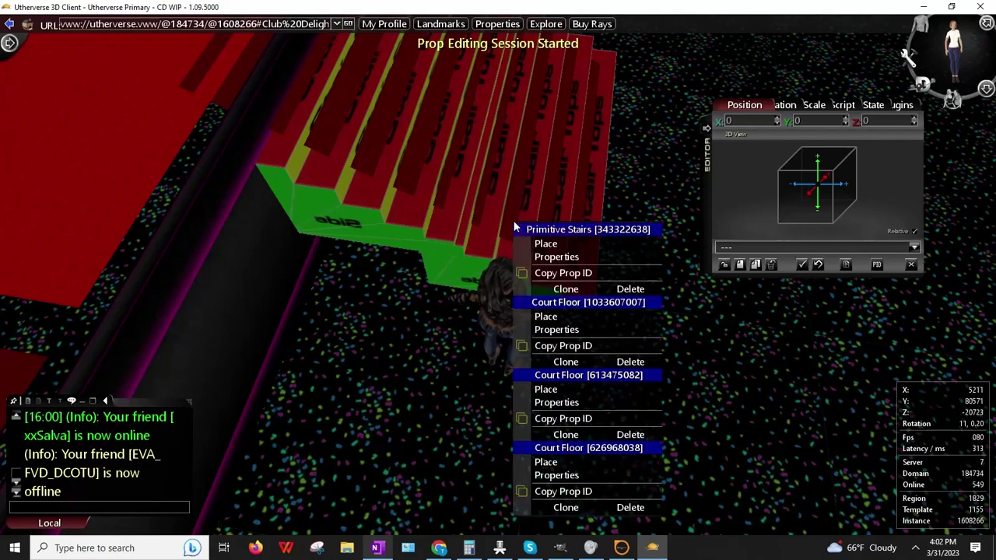
{"action": "left_click", "coordinate": [565, 259]}
{"action": "left_click_drag", "start_coordinate": [565, 259], "coordinate": [439, 220]}
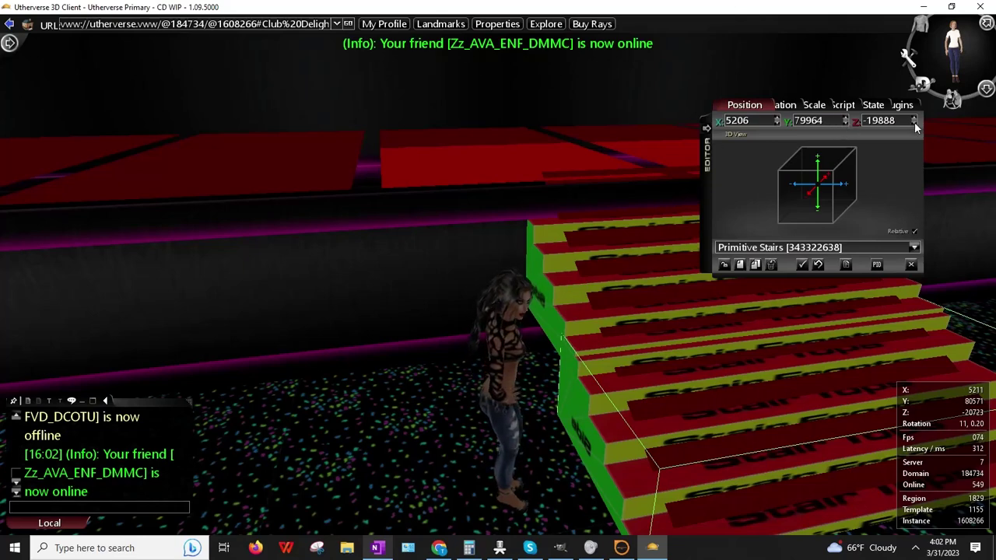
{"action": "left_click", "coordinate": [777, 123]}
{"action": "left_click", "coordinate": [777, 118]}
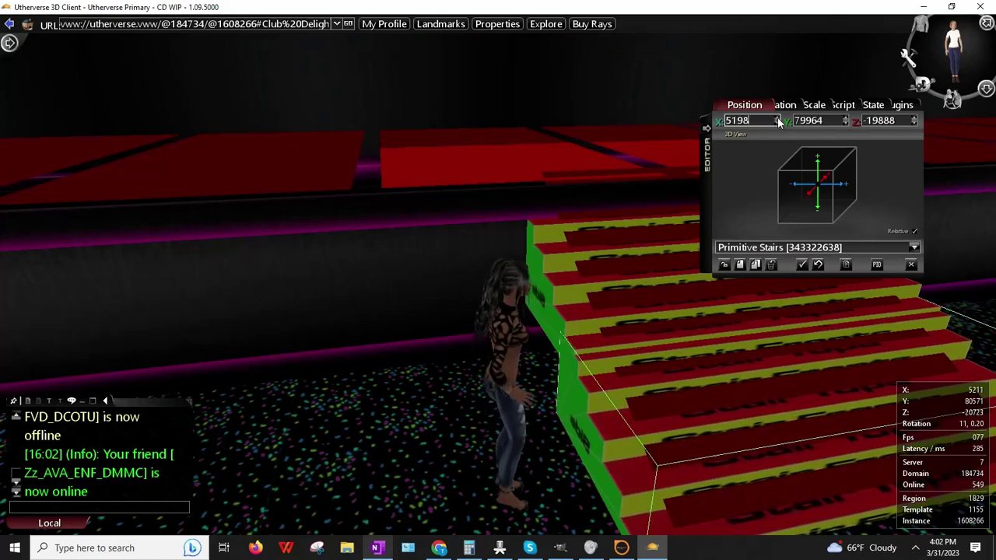
{"action": "left_click", "coordinate": [777, 121]}
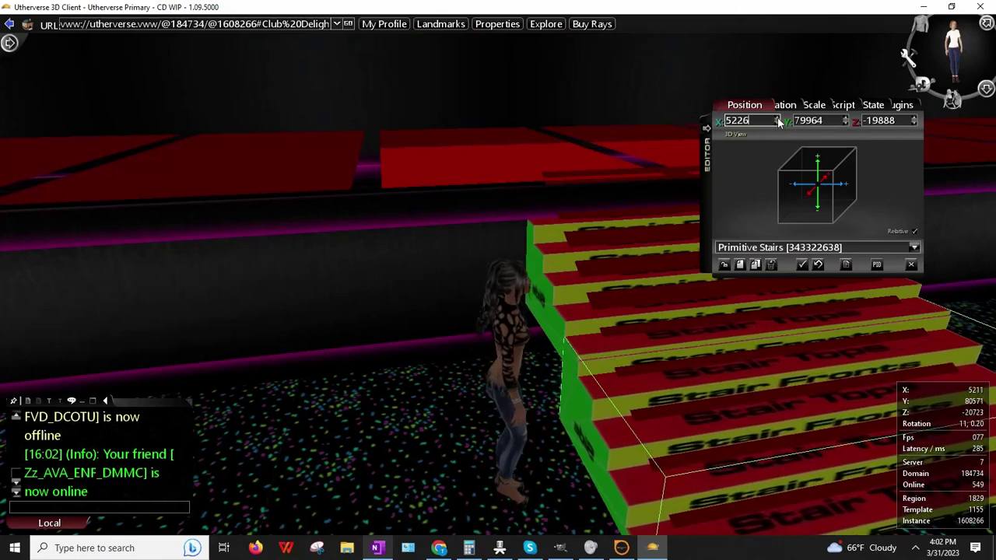
{"action": "left_click", "coordinate": [777, 120]}
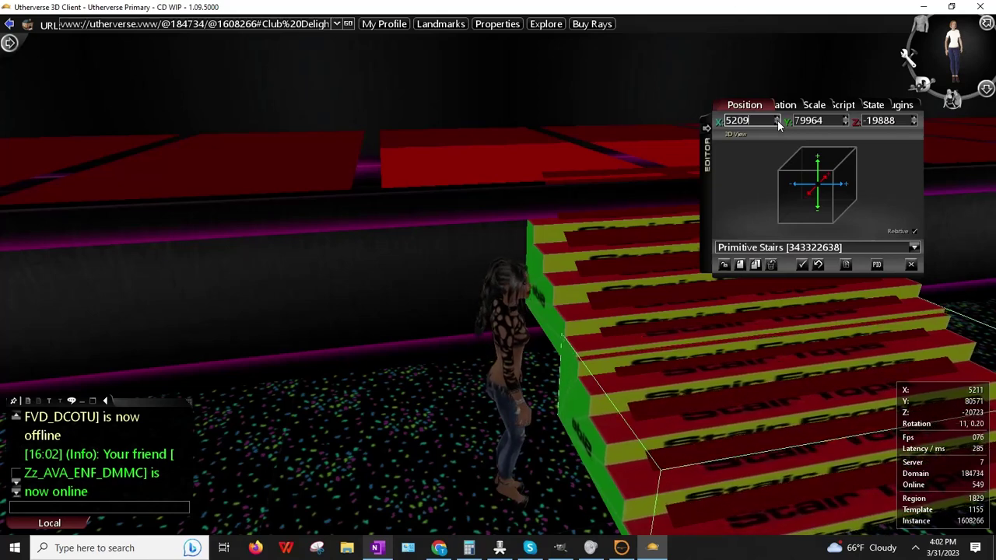
- Fine-tune the height of the lower Primitive Stairs to Y position 79960 to match the bottom of the upper flight
{"action": "left_click", "coordinate": [846, 123]}
{"action": "left_click", "coordinate": [846, 124]}
{"action": "left_click", "coordinate": [846, 124]}
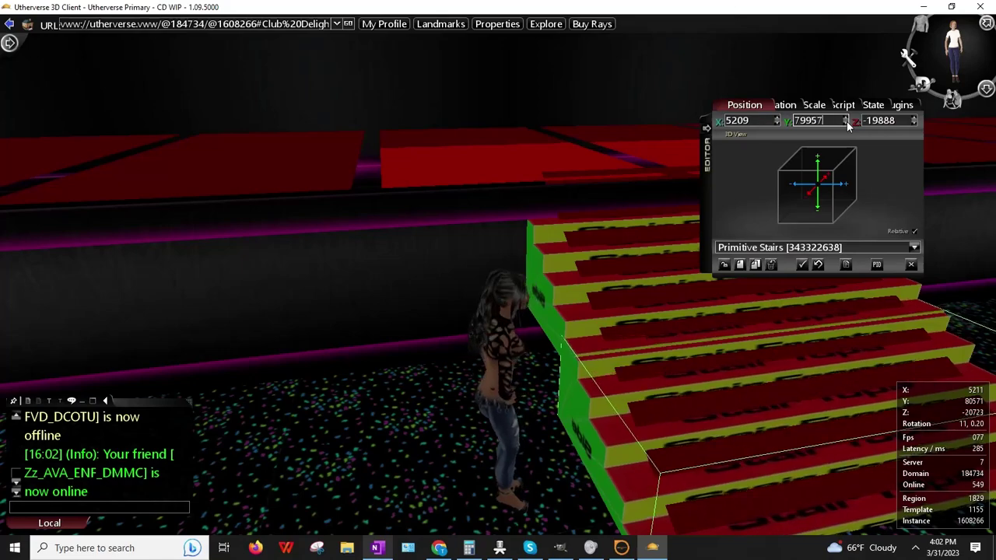
{"action": "left_click", "coordinate": [846, 124]}
{"action": "left_click", "coordinate": [846, 124]}
{"action": "left_click", "coordinate": [846, 124]}
{"action": "left_click", "coordinate": [847, 123]}
{"action": "left_click", "coordinate": [846, 124]}
{"action": "left_click", "coordinate": [846, 124]}
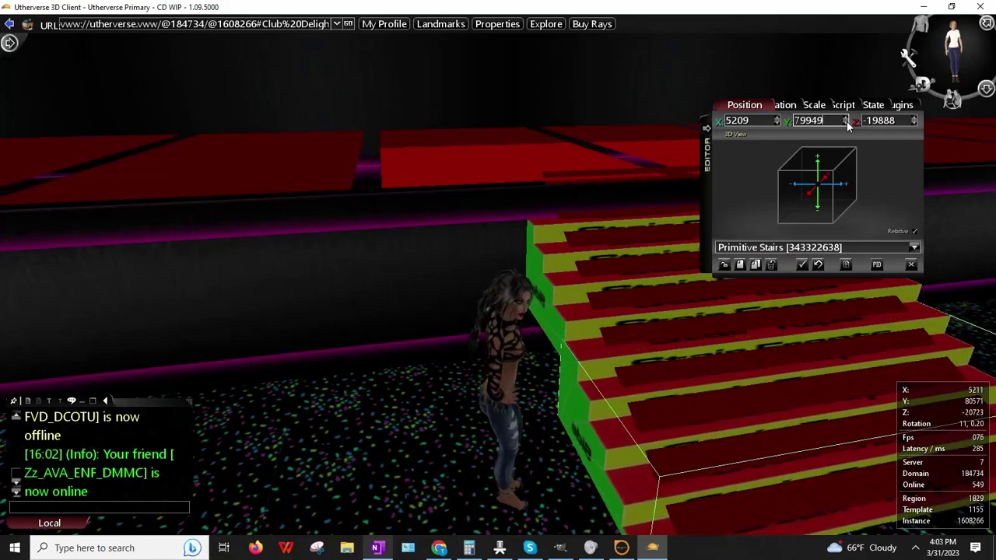
{"action": "left_click_drag", "start_coordinate": [595, 169], "coordinate": [640, 178]}
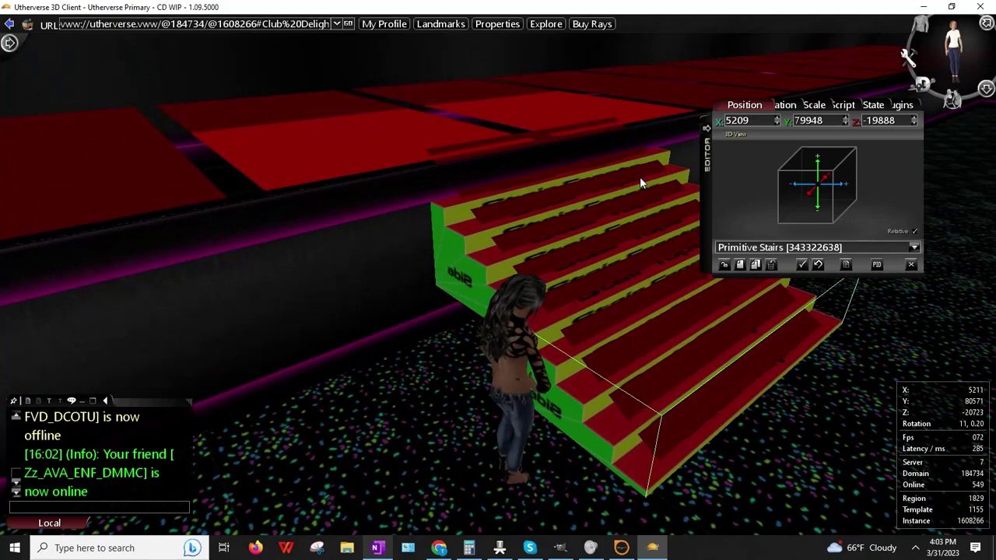
{"action": "left_click", "coordinate": [846, 118]}
{"action": "left_click", "coordinate": [846, 118]}
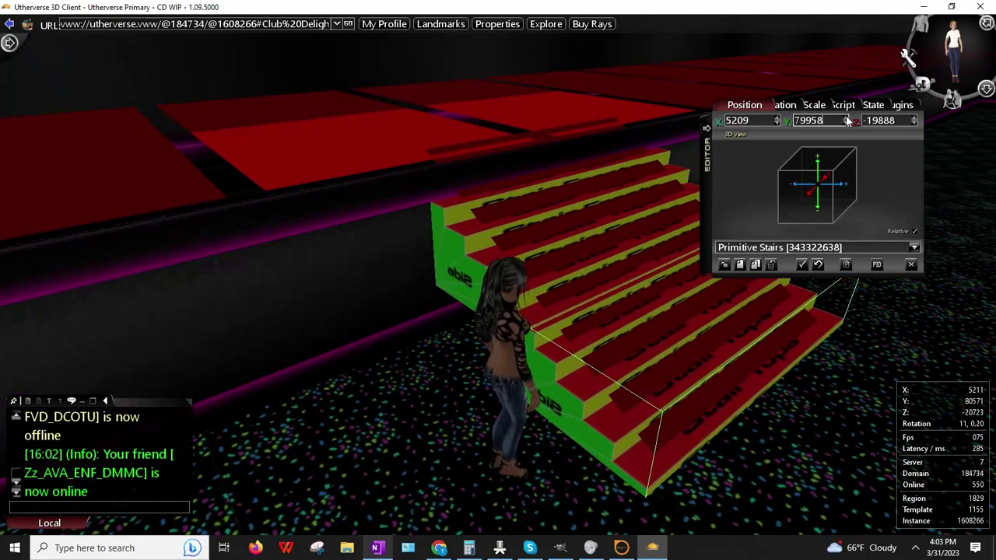
- Set the Y scale of the lower Primitive Stairs to 1.20
{"action": "left_click_drag", "start_coordinate": [544, 161], "coordinate": [776, 164]}
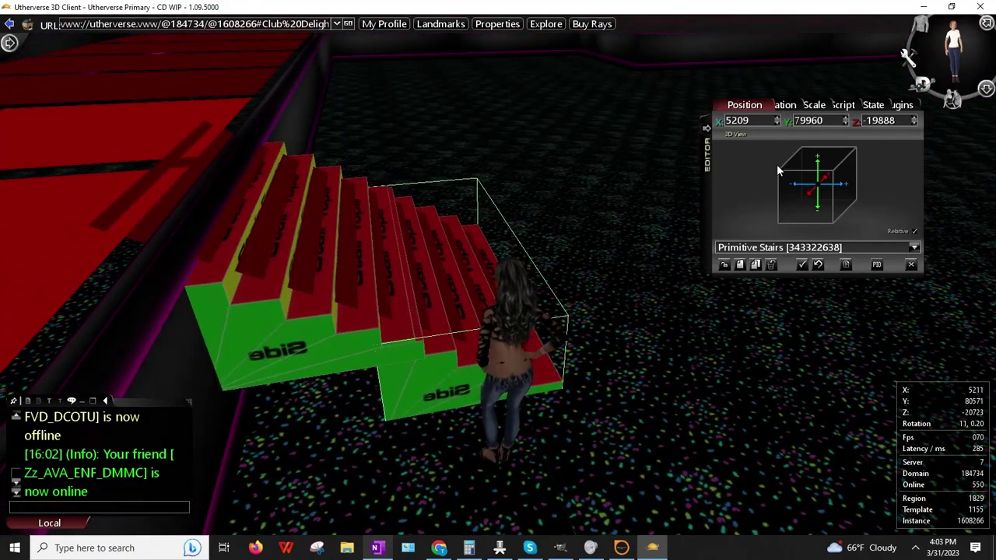
{"action": "left_click_drag", "start_coordinate": [777, 165], "coordinate": [763, 114]}
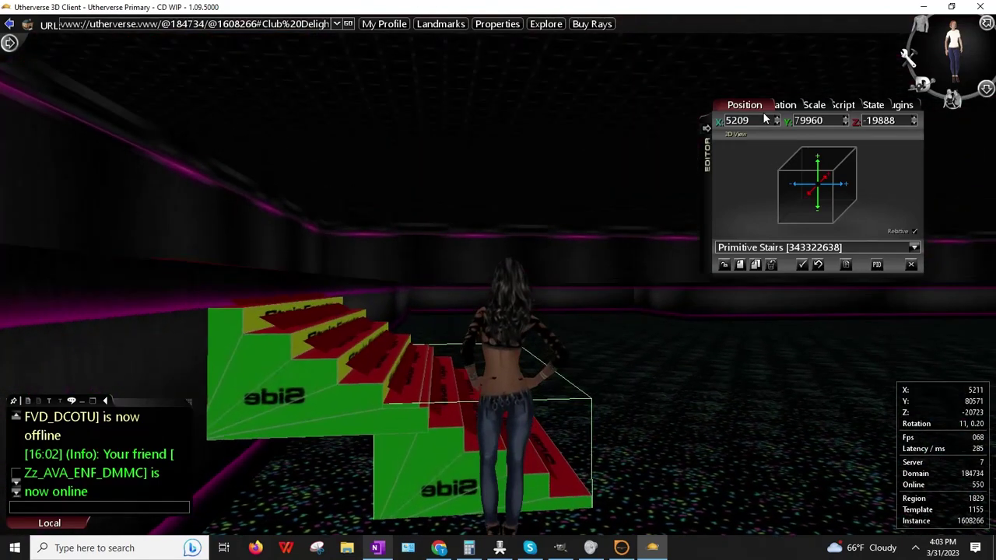
{"action": "left_click", "coordinate": [804, 105]}
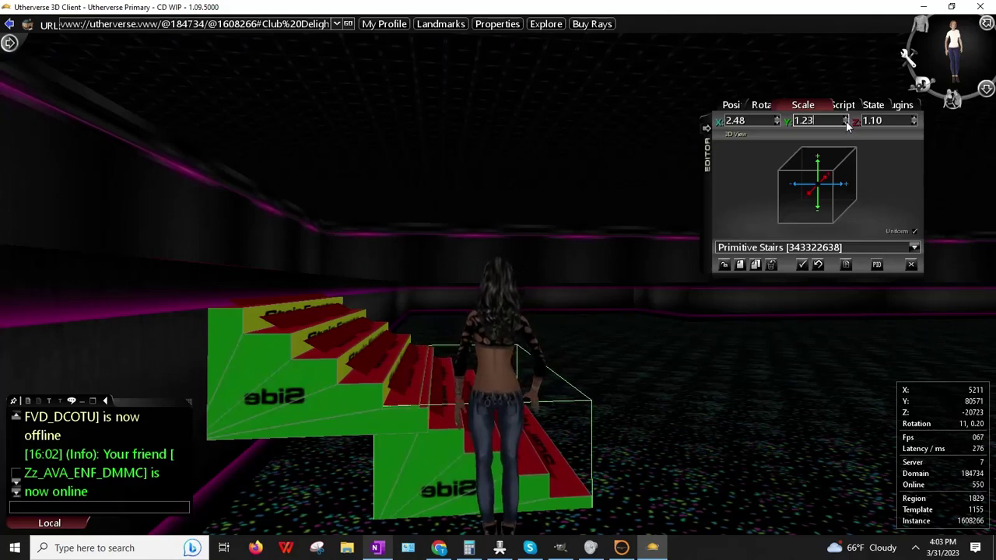
{"action": "left_click_drag", "start_coordinate": [469, 176], "coordinate": [306, 267]}
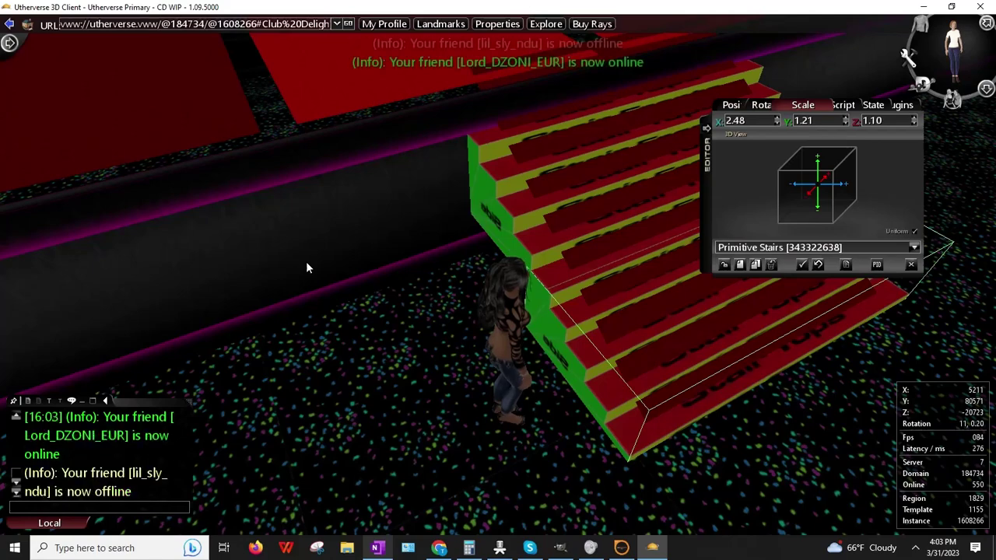
{"action": "left_click_drag", "start_coordinate": [306, 266], "coordinate": [311, 193]}
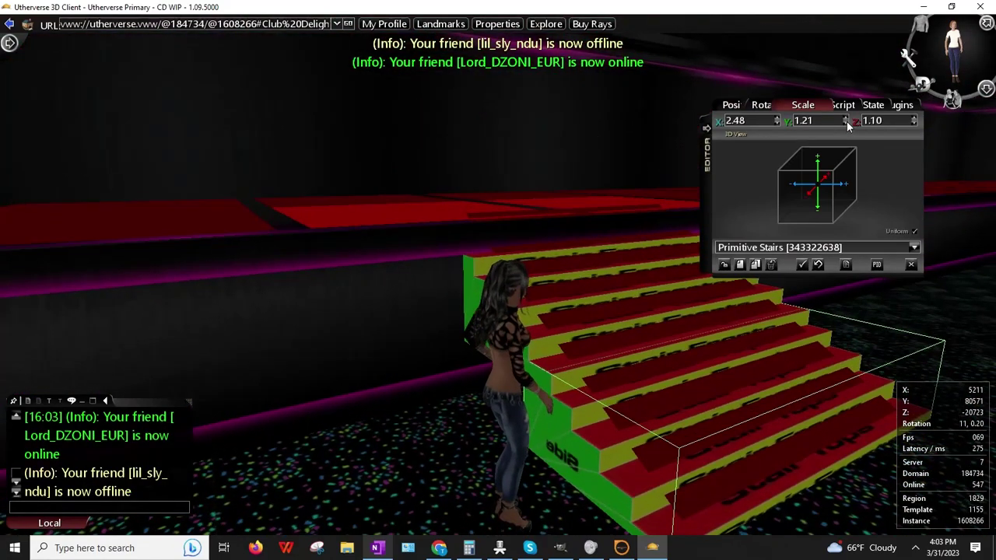
{"action": "left_click", "coordinate": [845, 123]}
- Walk the avatar around and up the rescaled staircase to examine how the two flights meet and reach the raised floor
{"action": "key", "text": "Left"}
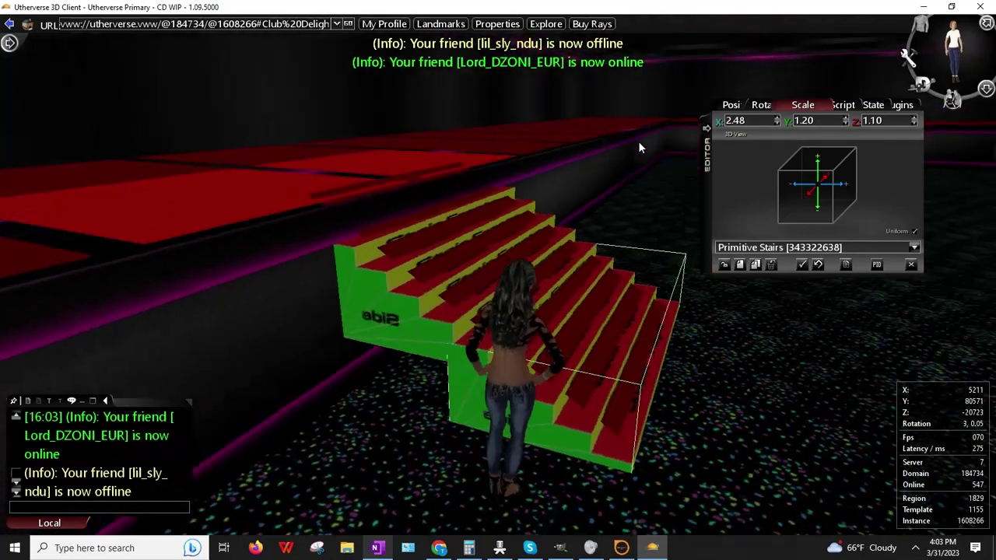
{"action": "key", "text": "Right"}
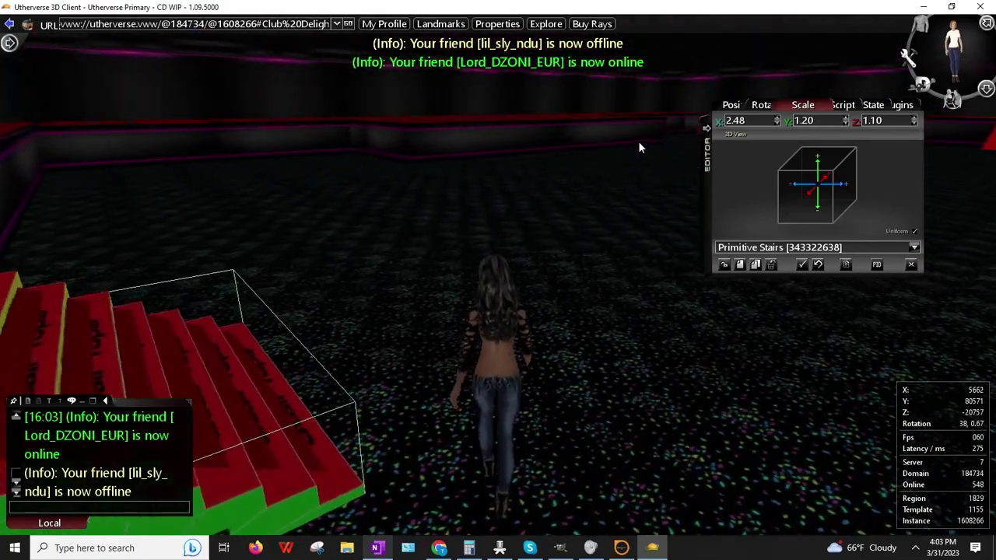
{"action": "key", "text": "Left"}
{"action": "key", "text": "Up"}
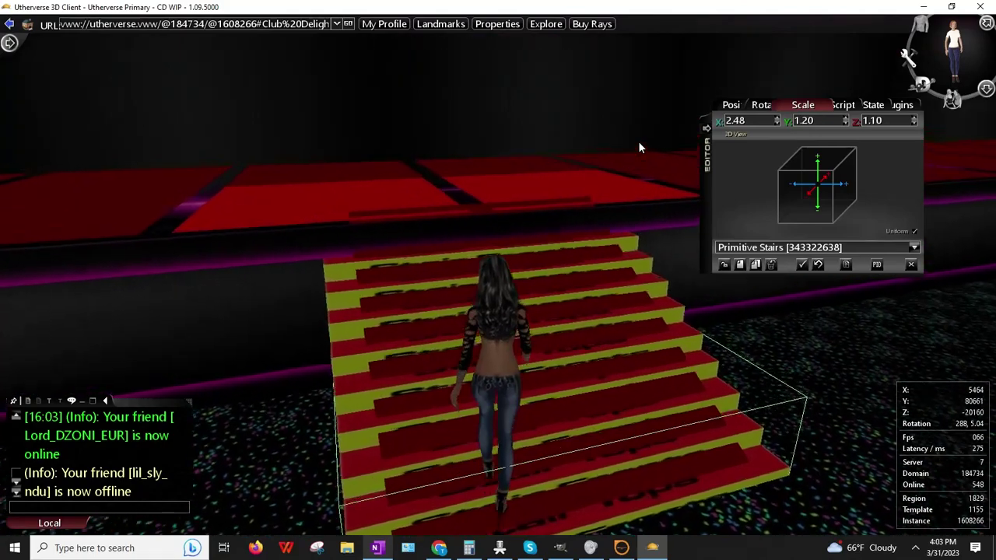
{"action": "key", "text": "Up"}
{"action": "key", "text": "Left"}
{"action": "left_click_drag", "start_coordinate": [578, 162], "coordinate": [487, 179]}
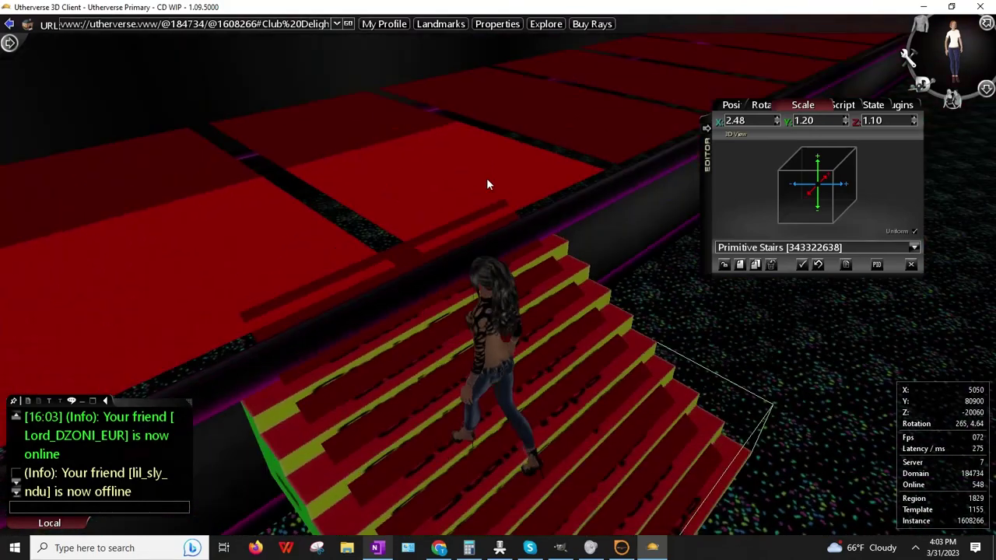
{"action": "key", "text": "Up"}
{"action": "key", "text": "Left"}
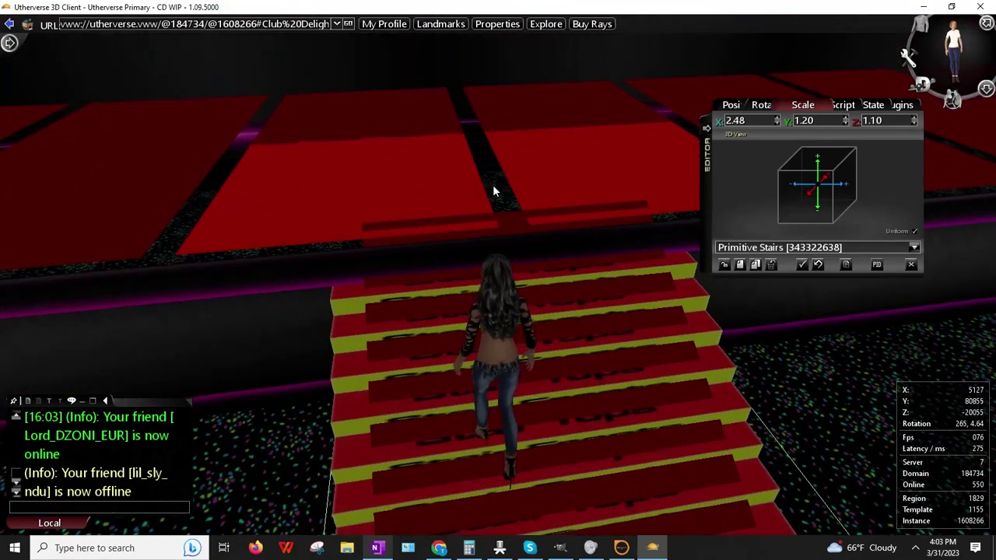
- Walk the avatar off the stairs and back to view the whole two-flight staircase from the front
{"action": "key", "text": "Up"}
{"action": "left_click_drag", "start_coordinate": [492, 184], "coordinate": [658, 244]}
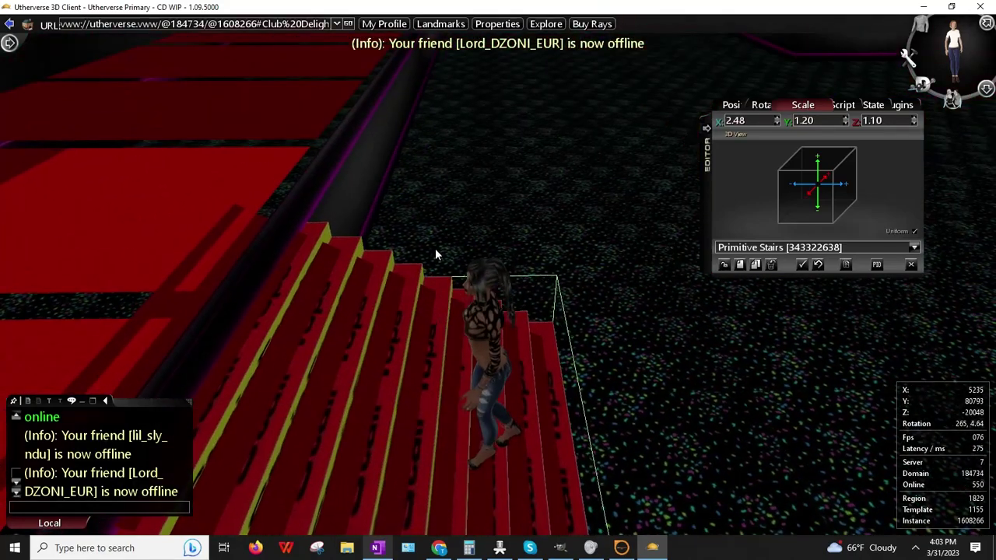
{"action": "key", "text": "Down"}
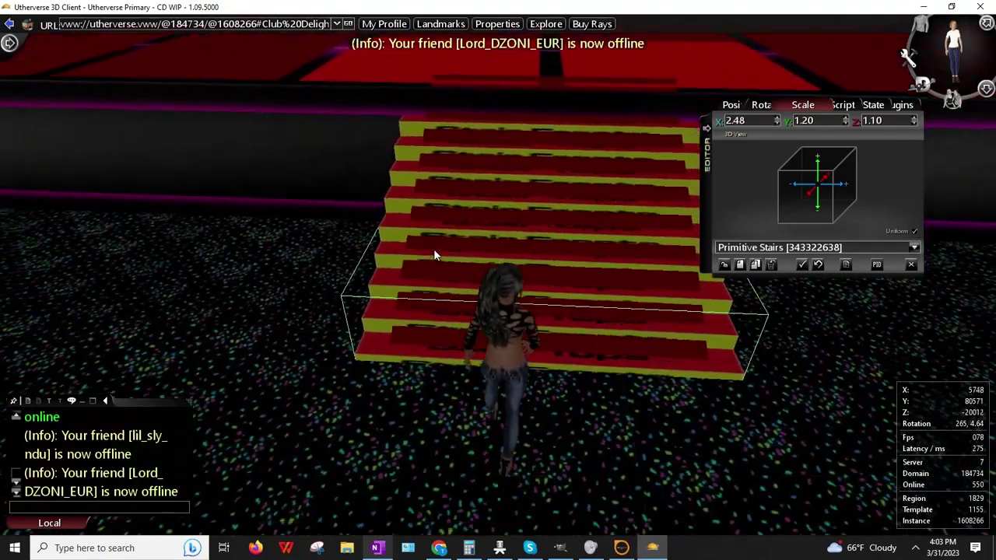
{"action": "key", "text": "Down"}
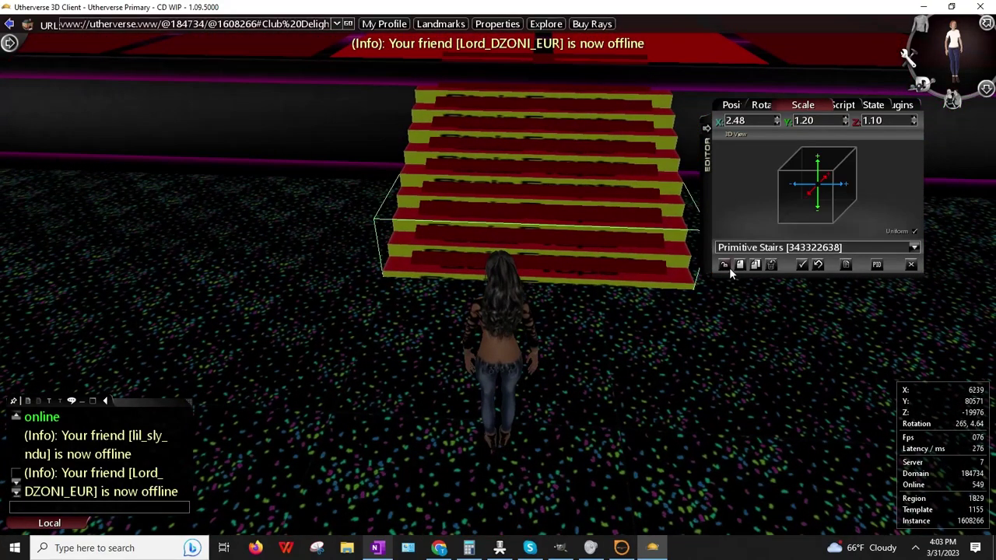
- Release the selected stairs, set the red Court Floor ramp overlapping them to Invisible, and release it from editing
{"action": "left_click", "coordinate": [724, 264]}
{"action": "left_click_drag", "start_coordinate": [455, 262], "coordinate": [514, 258]}
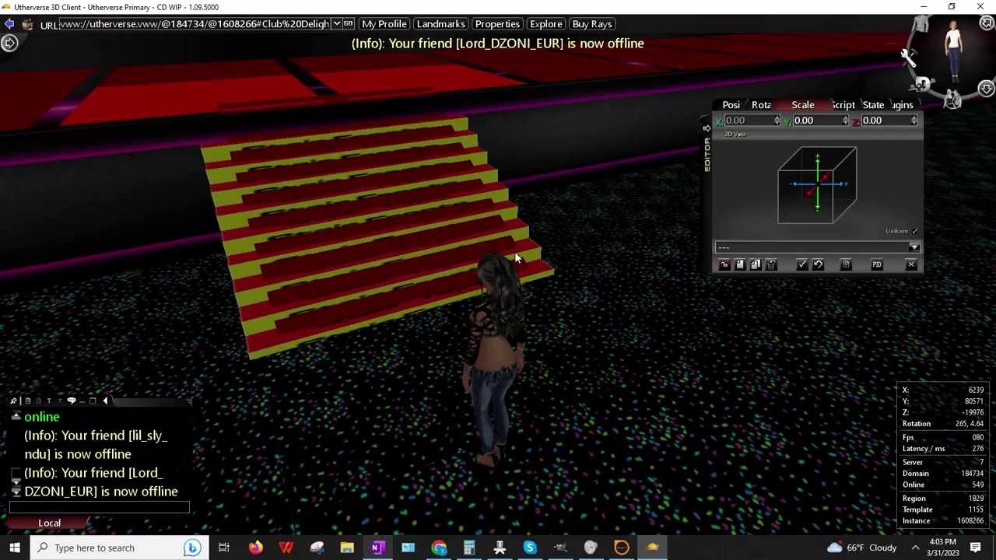
{"action": "left_click", "coordinate": [355, 210]}
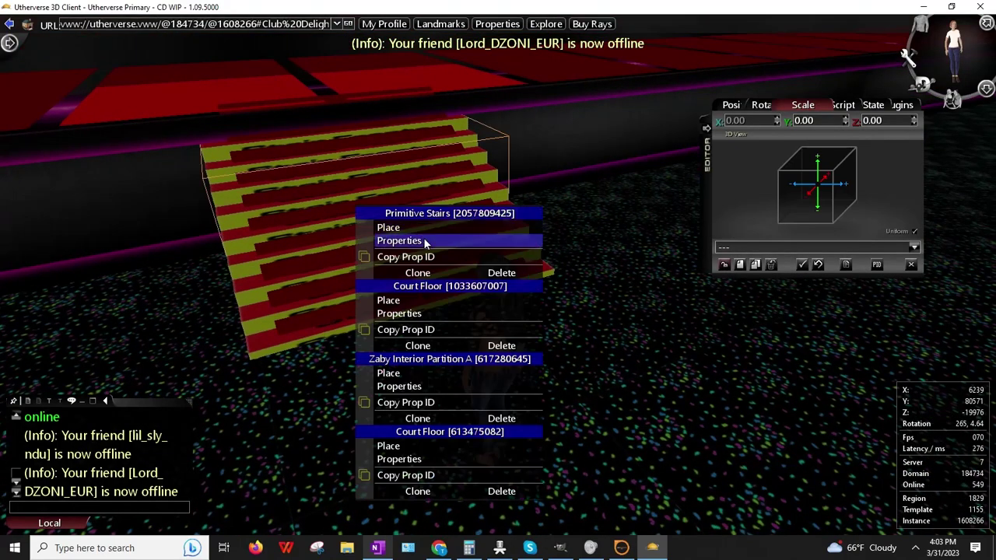
{"action": "left_click", "coordinate": [420, 314]}
{"action": "left_click", "coordinate": [867, 104]}
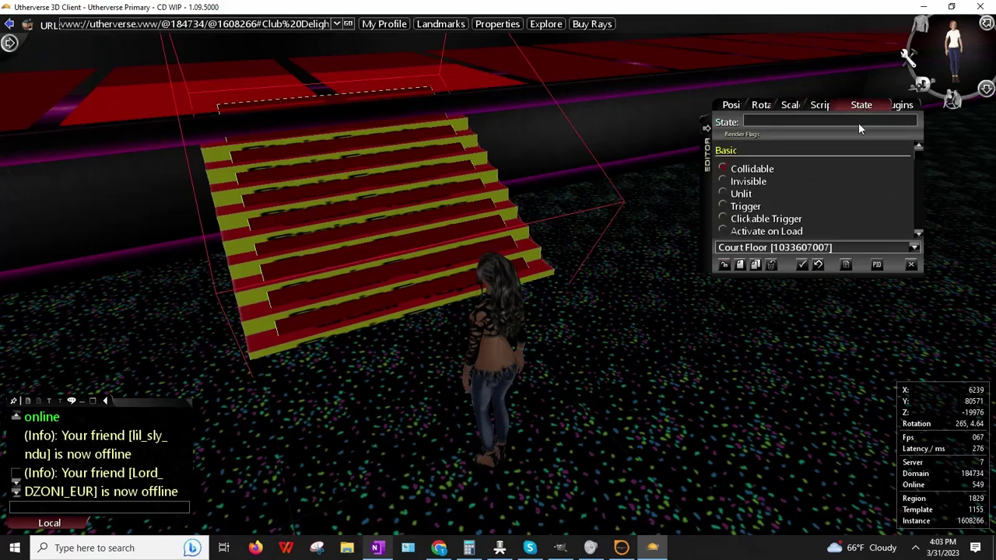
{"action": "left_click", "coordinate": [724, 181]}
{"action": "left_click", "coordinate": [724, 265]}
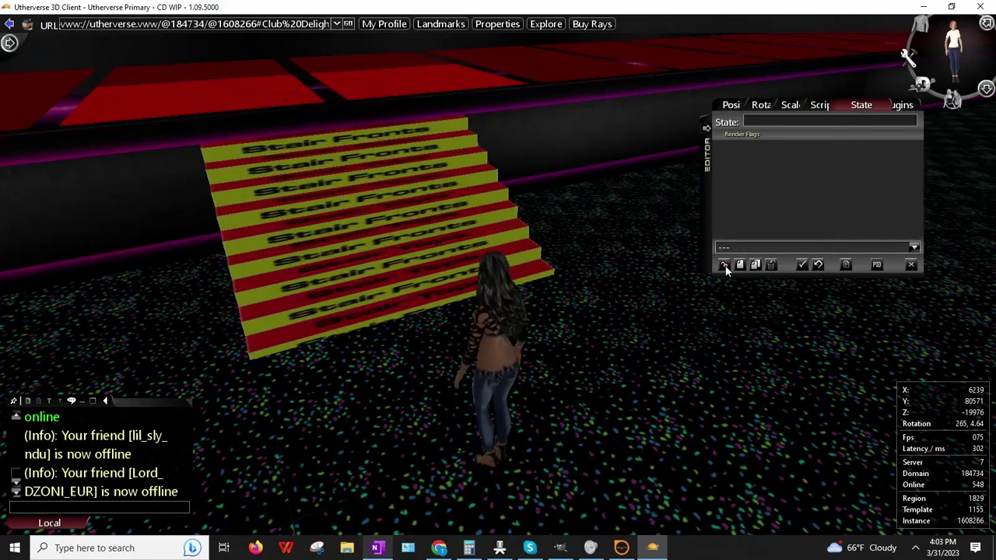
- Switch to GIMP and browse to the PropMaps folder on the backup drive for opening an image
{"action": "left_click", "coordinate": [560, 548]}
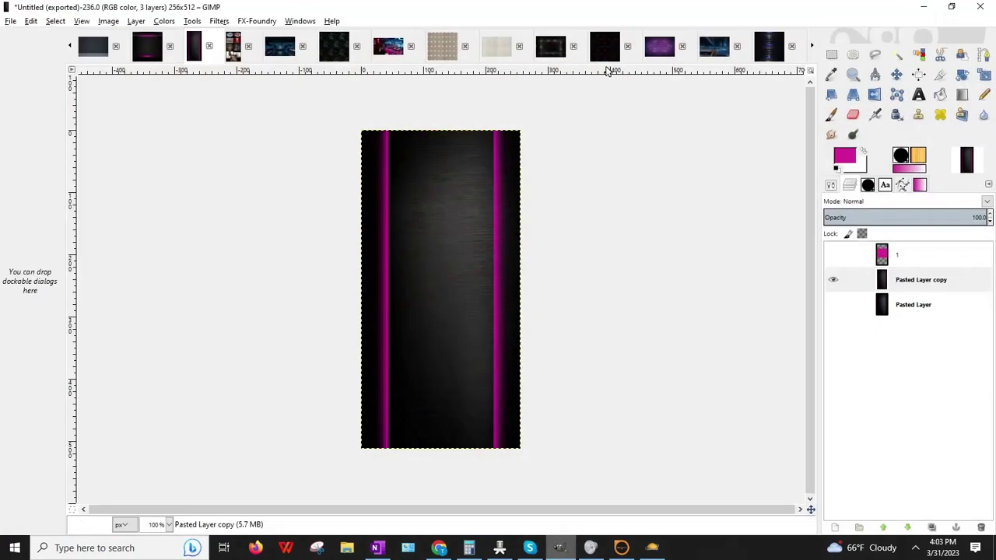
{"action": "left_click", "coordinate": [7, 21]}
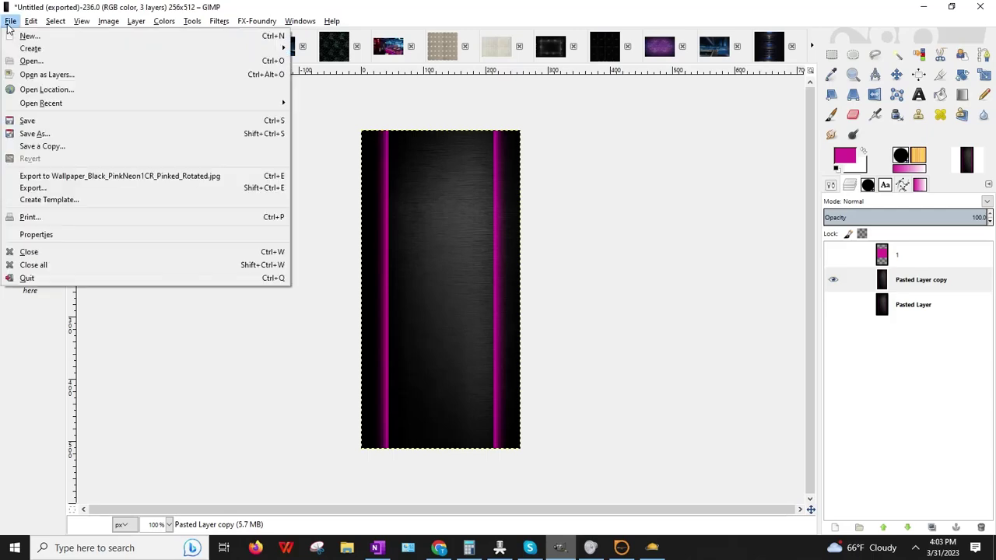
{"action": "left_click", "coordinate": [31, 60]}
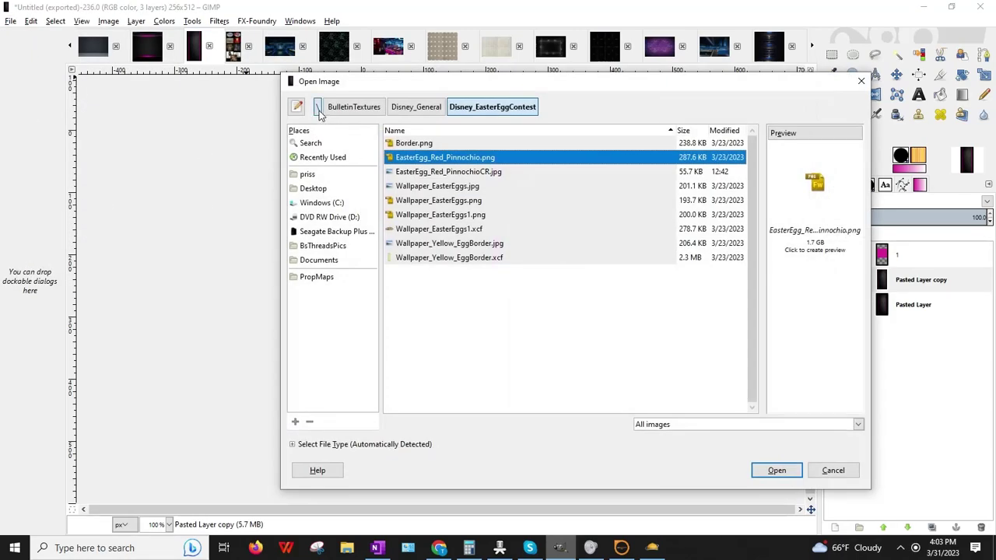
{"action": "left_click", "coordinate": [318, 110]}
{"action": "left_click_drag", "start_coordinate": [759, 206], "coordinate": [757, 335]}
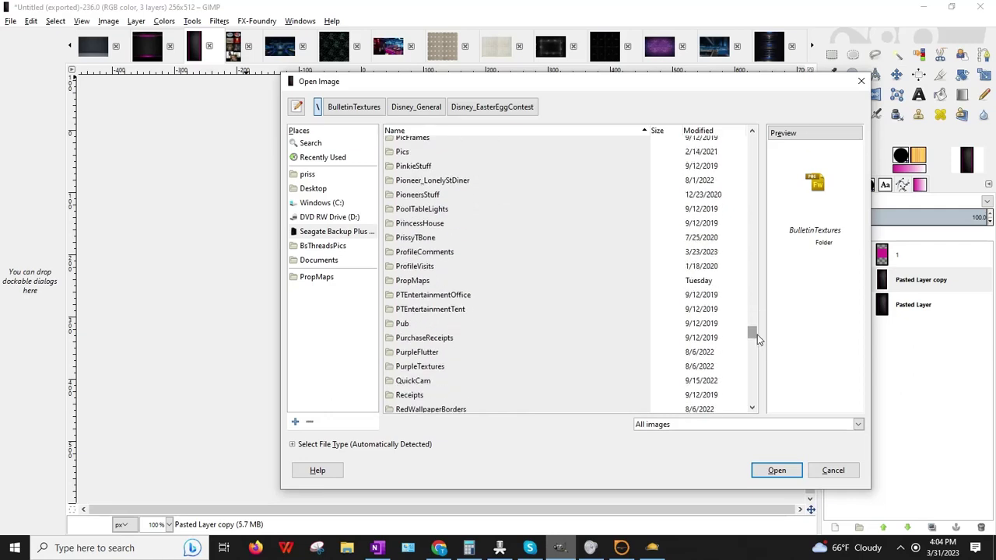
{"action": "double_click", "coordinate": [412, 280]}
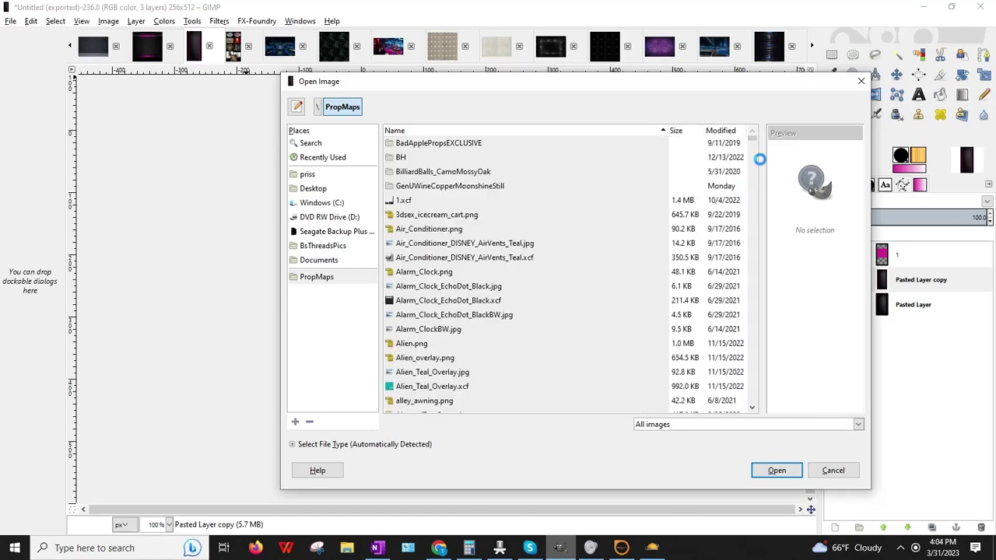
- Find the primitive_stairs.png texture map in the PropMaps folder and open it
{"action": "left_click_drag", "start_coordinate": [755, 139], "coordinate": [766, 376]}
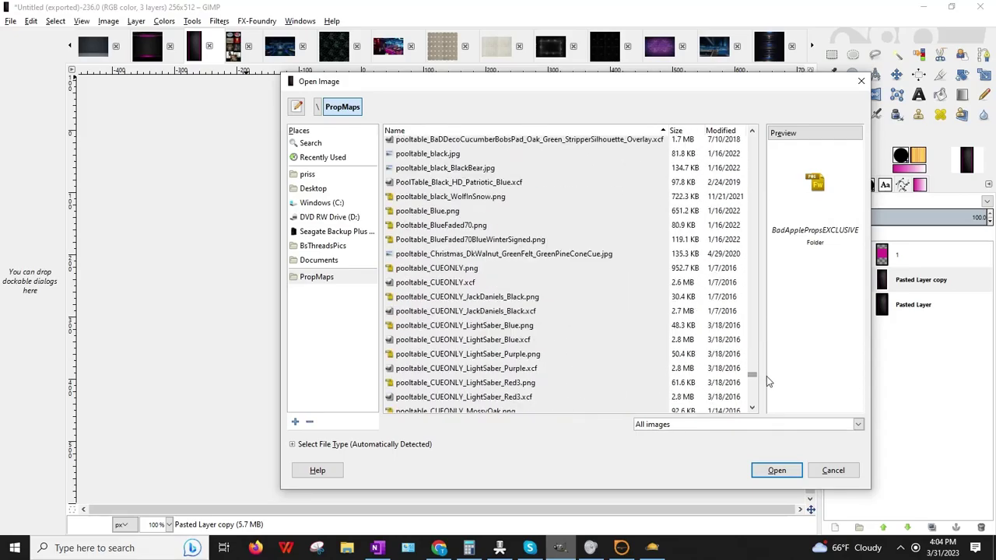
{"action": "scroll", "coordinate": [593, 369], "scroll_direction": "down", "scroll_amount": 10}
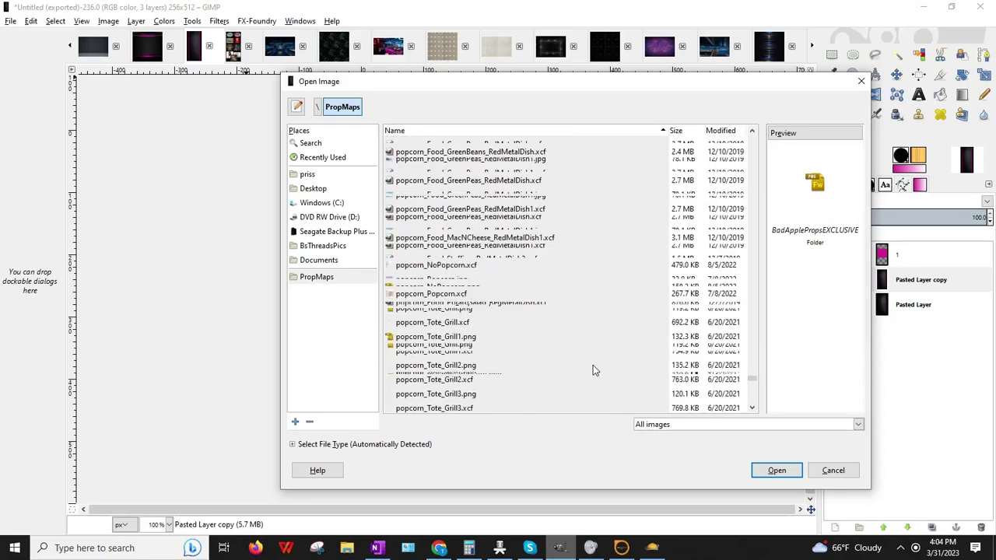
{"action": "scroll", "coordinate": [593, 370], "scroll_direction": "down", "scroll_amount": 15}
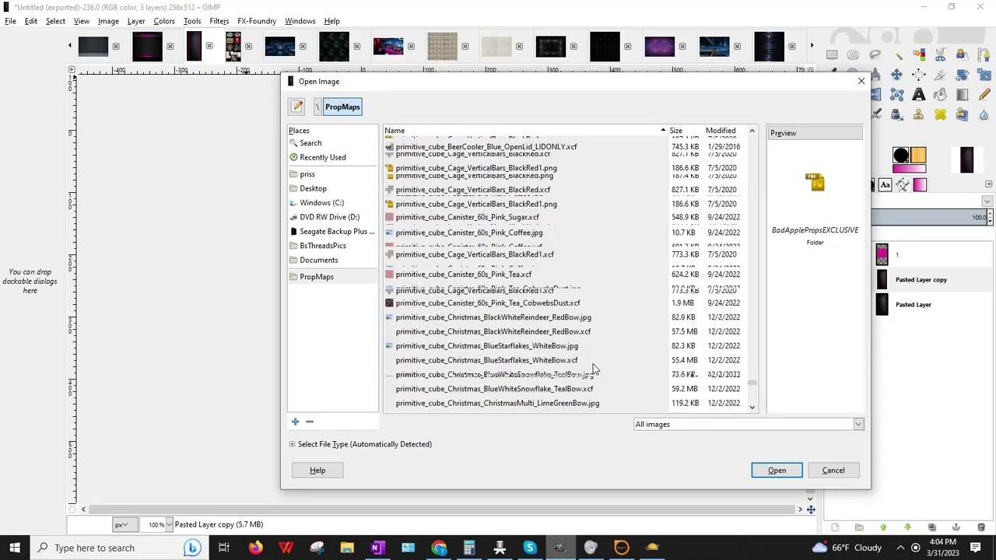
{"action": "scroll", "coordinate": [592, 369], "scroll_direction": "down", "scroll_amount": 15}
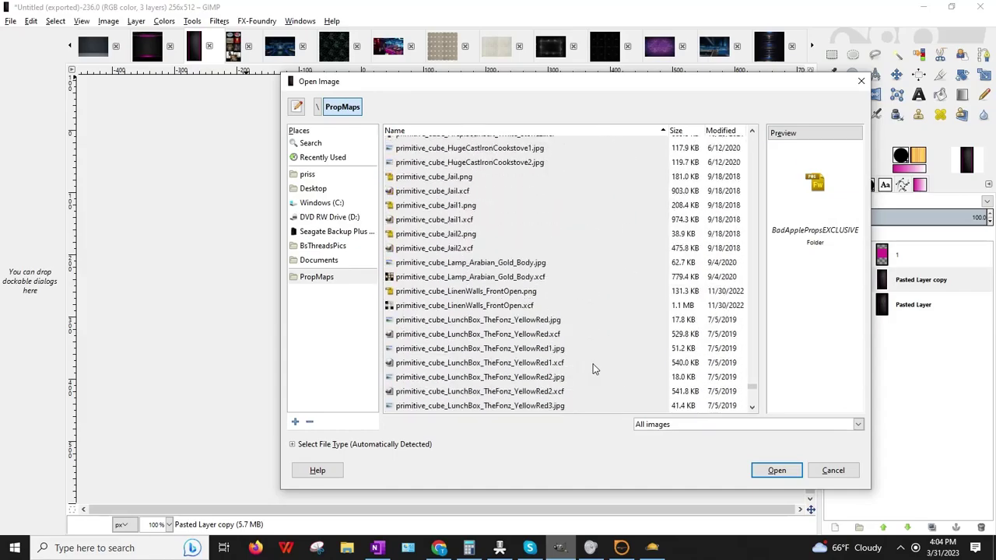
{"action": "scroll", "coordinate": [593, 370], "scroll_direction": "down", "scroll_amount": 12}
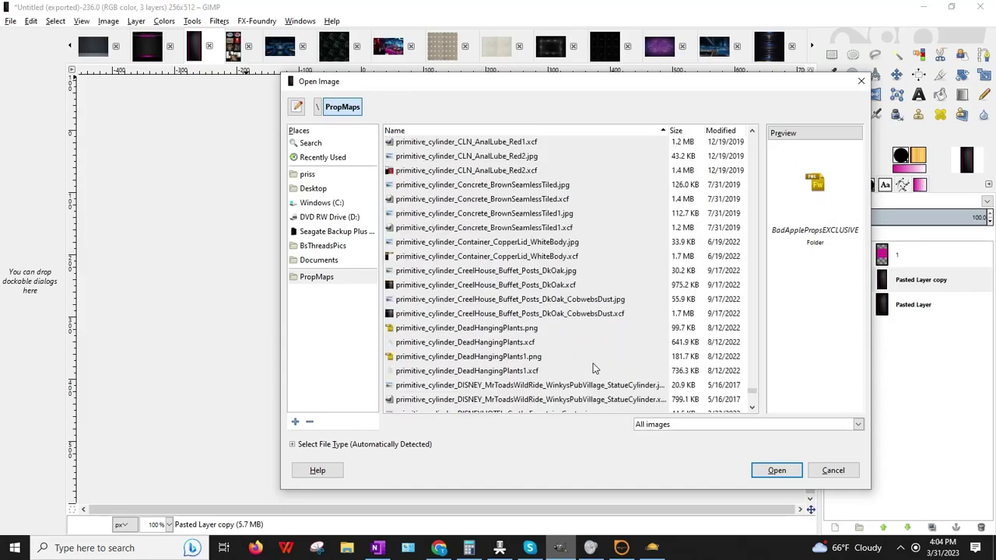
{"action": "scroll", "coordinate": [593, 368], "scroll_direction": "down", "scroll_amount": 20}
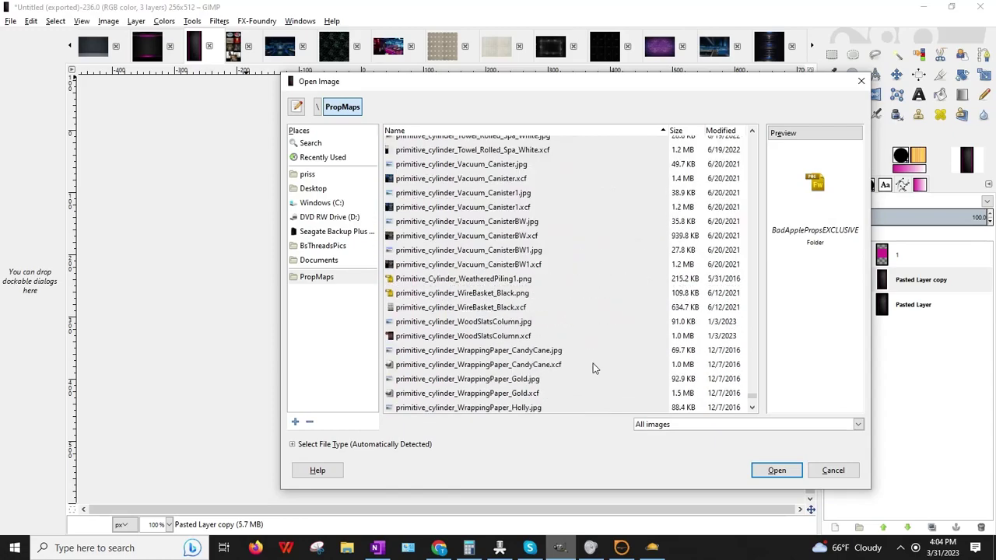
{"action": "scroll", "coordinate": [593, 368], "scroll_direction": "down", "scroll_amount": 20}
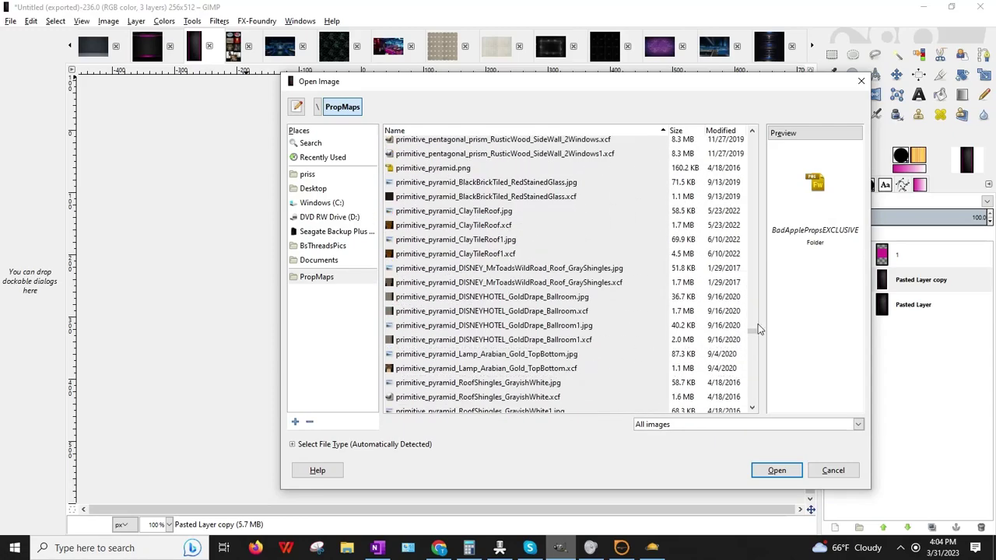
{"action": "scroll", "coordinate": [753, 336], "scroll_direction": "down", "scroll_amount": 20}
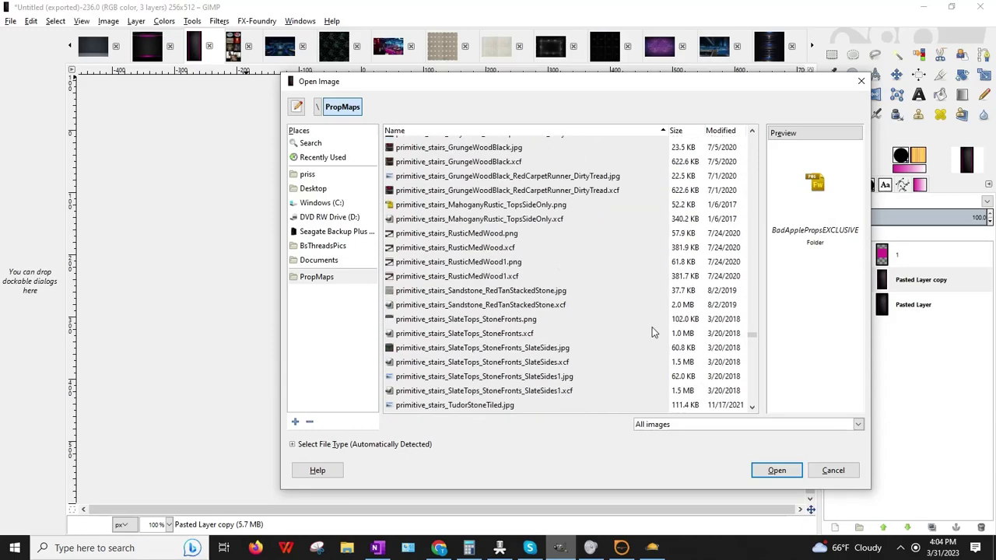
{"action": "scroll", "coordinate": [652, 331], "scroll_direction": "up", "scroll_amount": 5}
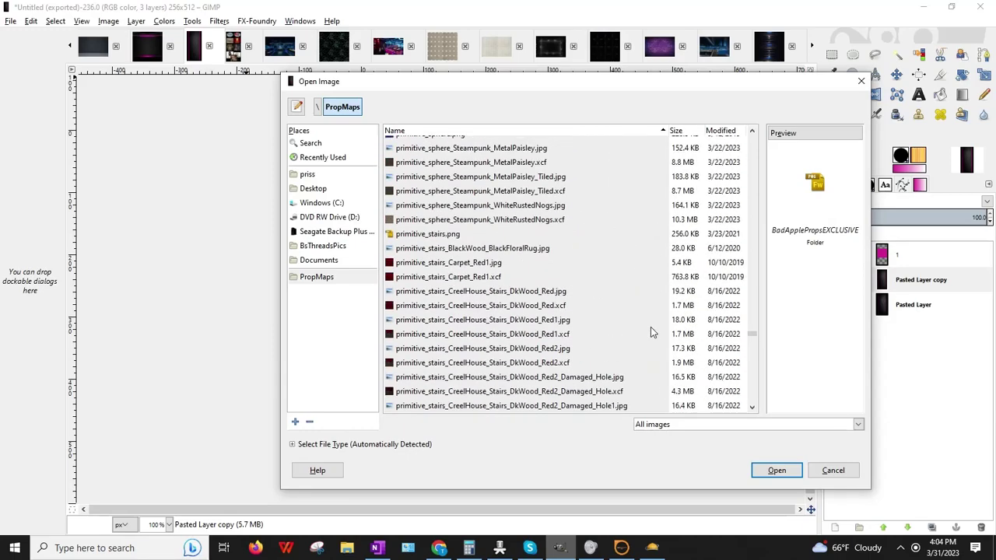
{"action": "double_click", "coordinate": [413, 235]}
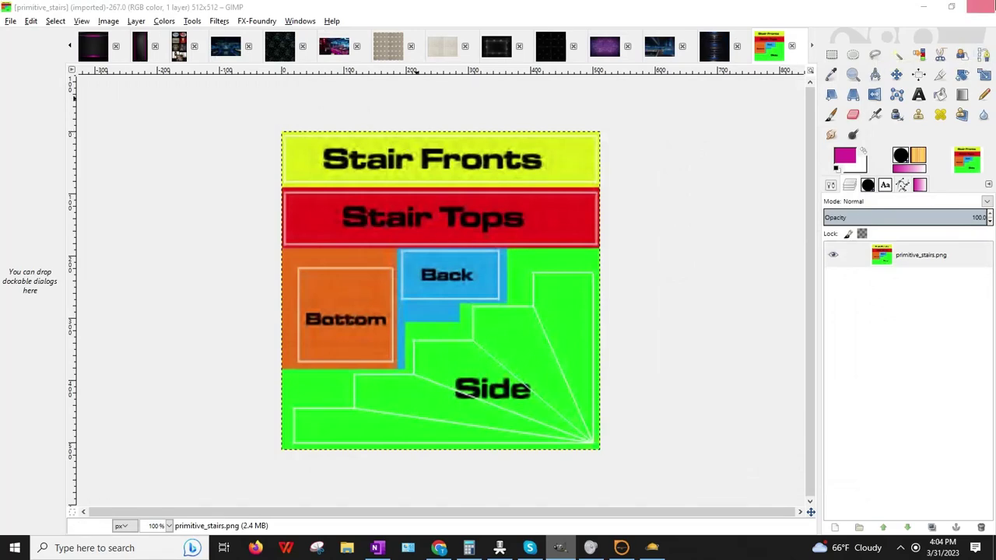
- Reduce the GIMP window and switch between it and Utherverse to compare the map's labelled areas with the staircase faces
{"action": "left_click", "coordinate": [950, 7]}
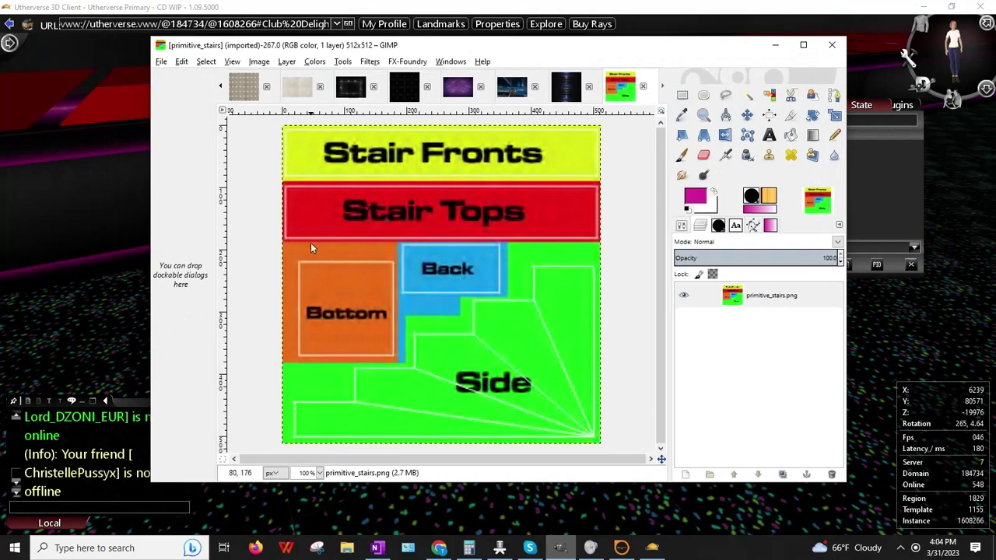
{"action": "left_click", "coordinate": [100, 292]}
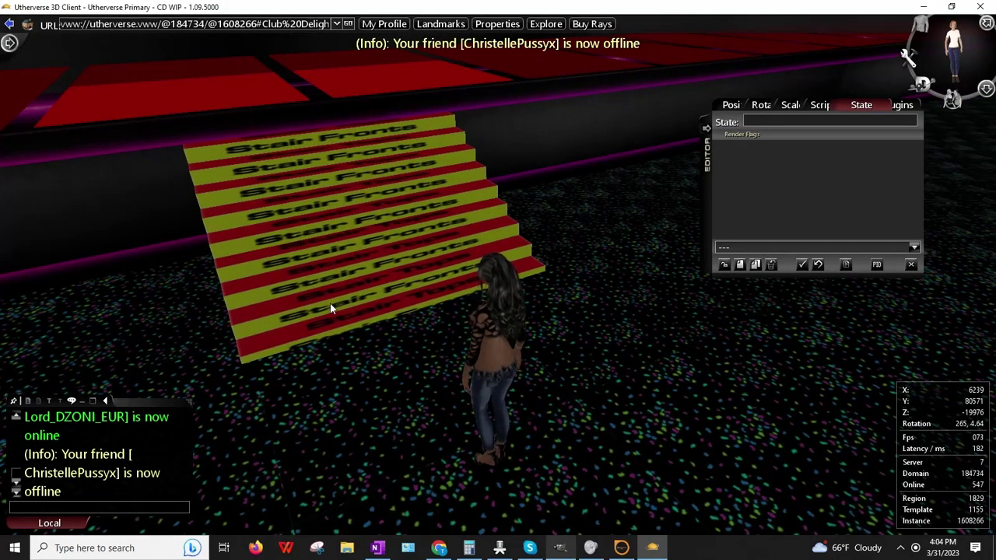
{"action": "left_click", "coordinate": [559, 548]}
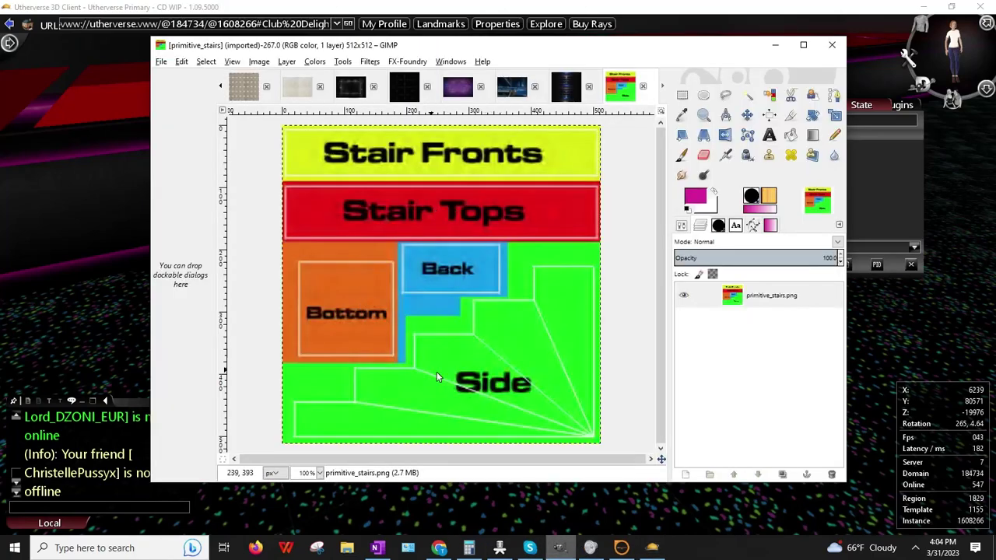
{"action": "left_click", "coordinate": [90, 348]}
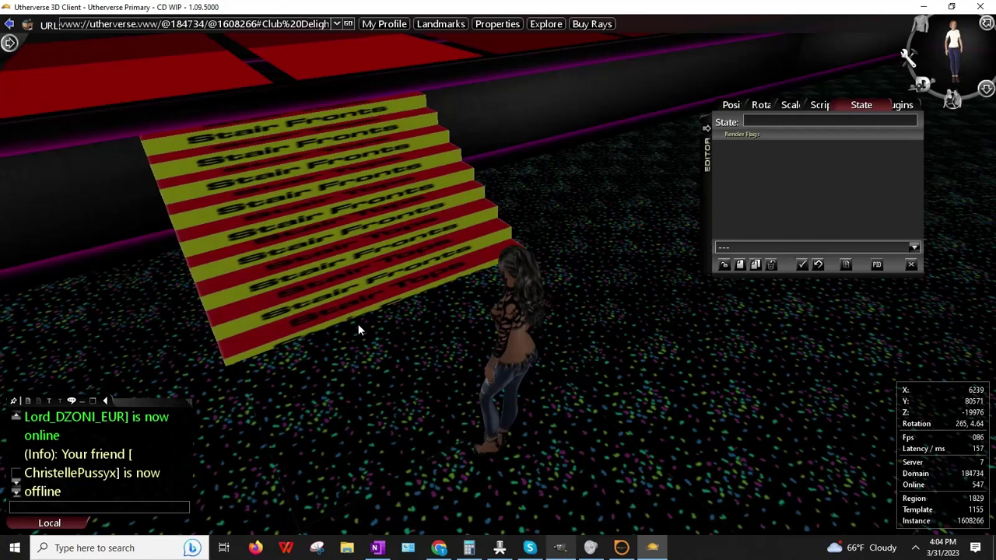
{"action": "left_click", "coordinate": [561, 549]}
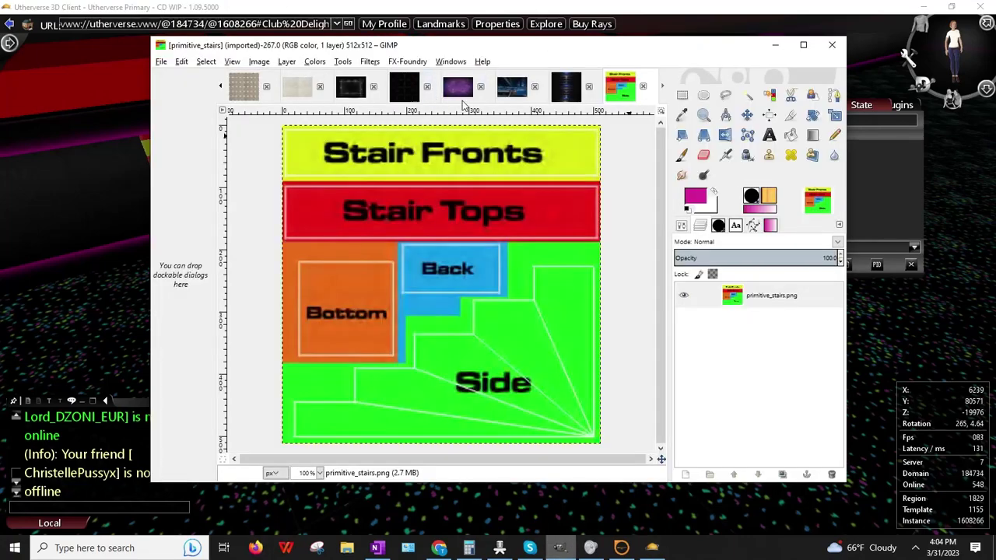
- Look through the open GIMP images for the blue neon club photo that shows a lit staircase
{"action": "left_click", "coordinate": [506, 91]}
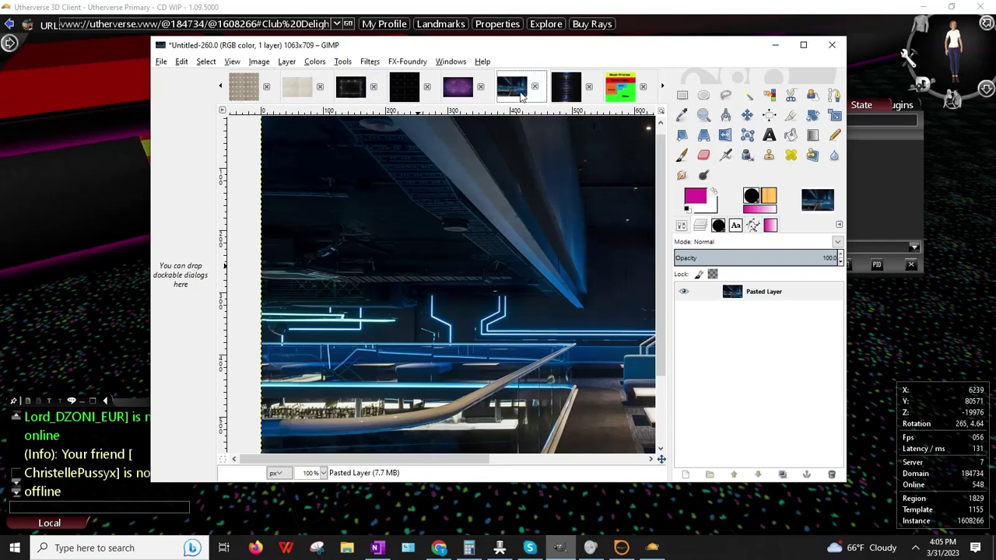
{"action": "scroll", "coordinate": [433, 215], "scroll_direction": "down", "scroll_amount": 3}
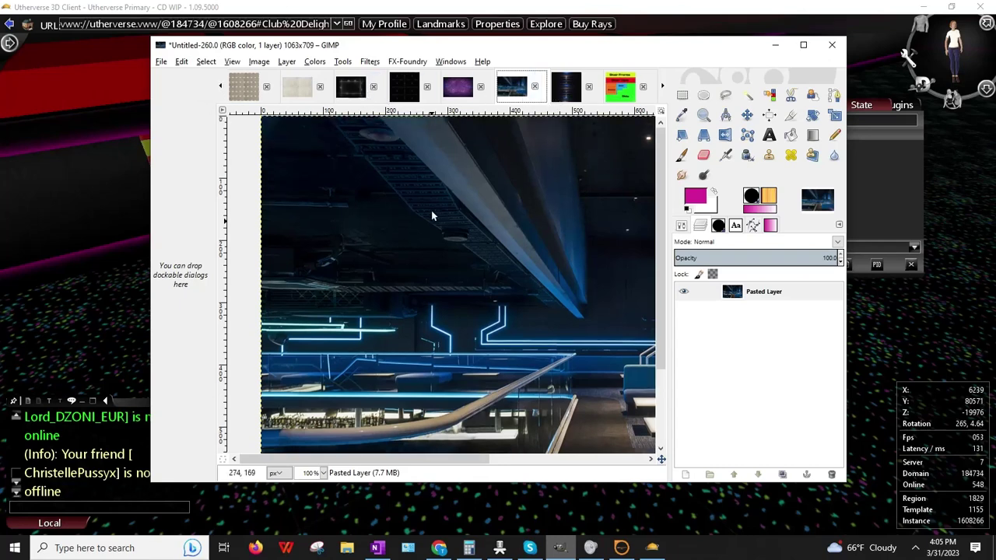
{"action": "left_click", "coordinate": [221, 88]}
{"action": "left_click", "coordinate": [222, 87]}
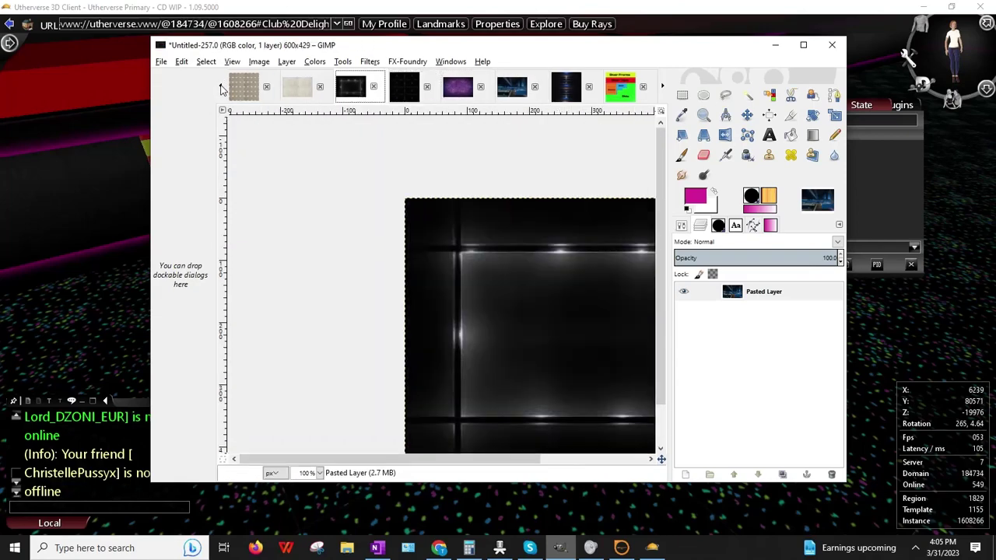
{"action": "left_click", "coordinate": [222, 87]}
{"action": "left_click", "coordinate": [221, 87]}
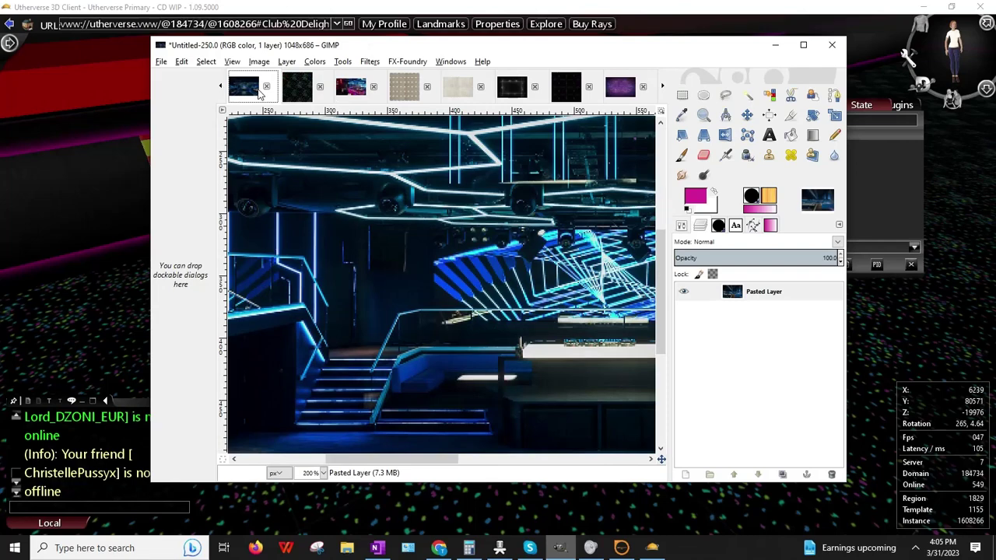
- Examine the neon railings and stairs in the club photo at 400% zoom, dismissing the Hue-Saturation dialog without changes
{"action": "left_click_drag", "start_coordinate": [434, 458], "coordinate": [407, 455]}
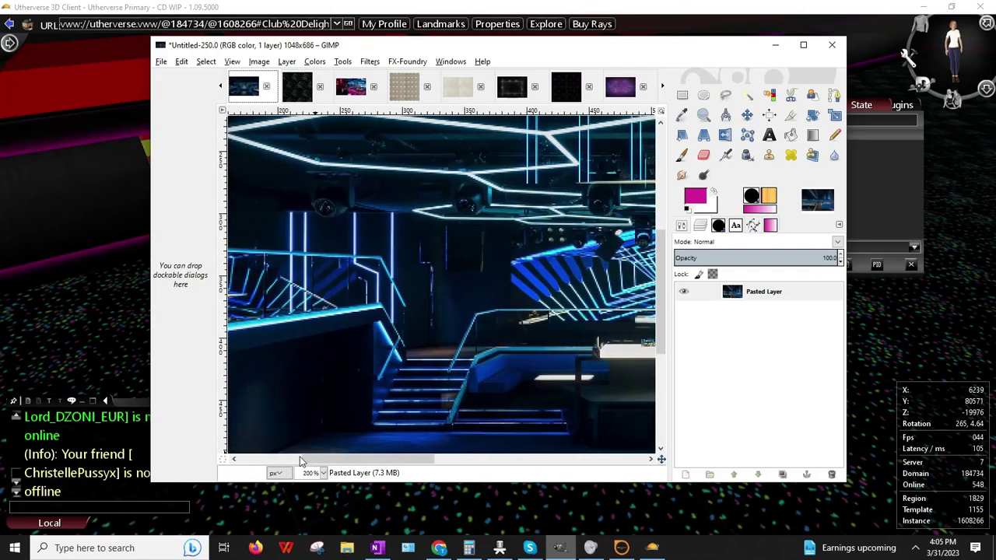
{"action": "left_click", "coordinate": [319, 472]}
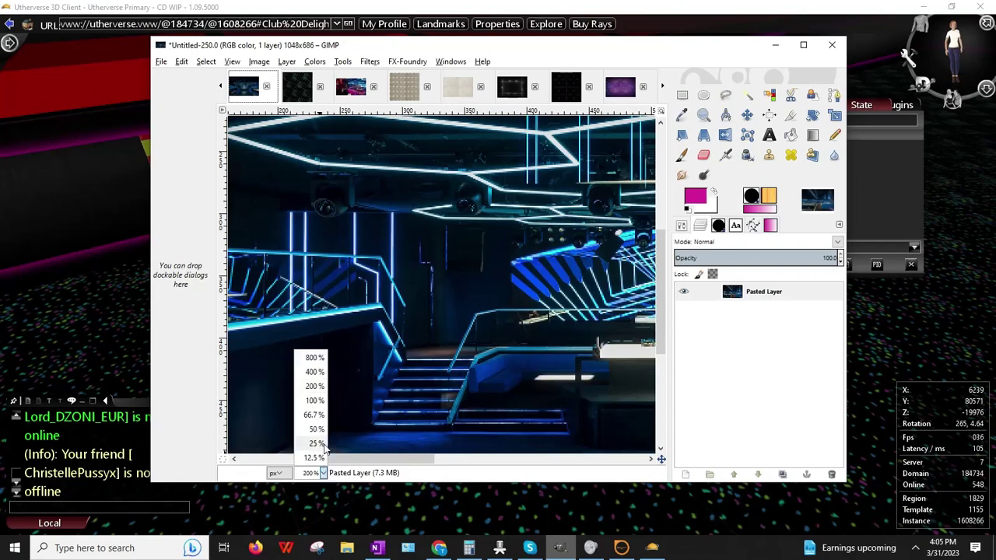
{"action": "left_click", "coordinate": [314, 378]}
{"action": "left_click", "coordinate": [422, 364]}
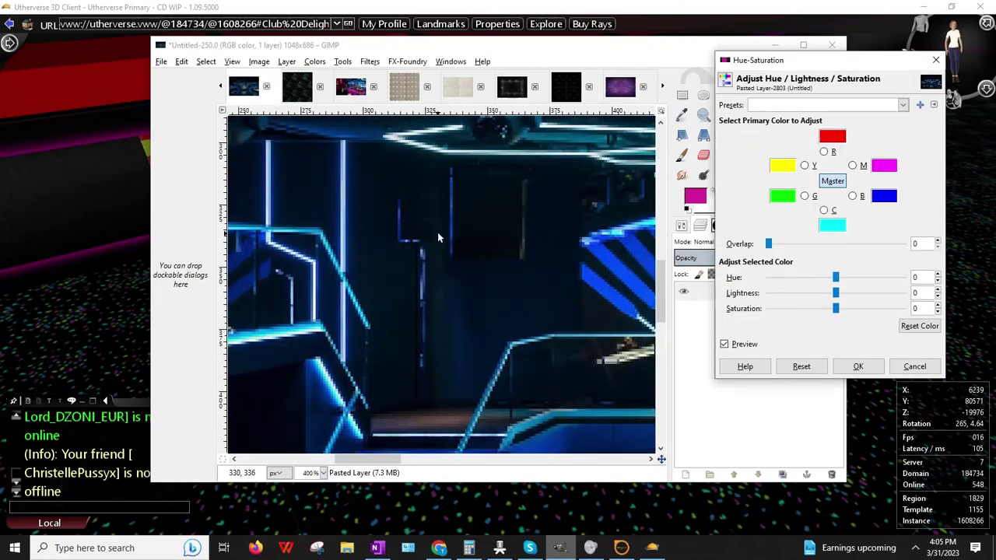
{"action": "left_click", "coordinate": [935, 60]}
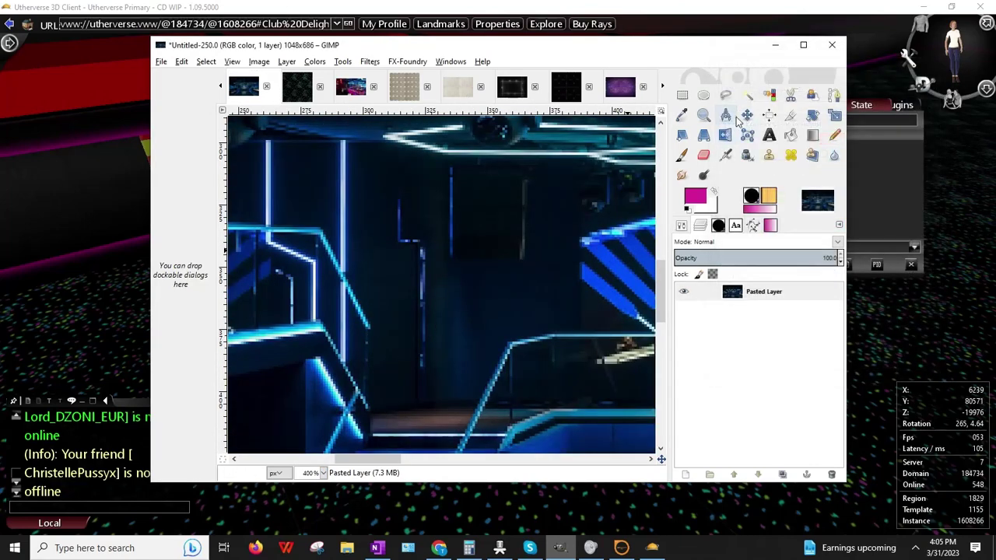
- Examine the lit stair edges in the club photo and compare them with the placed staircase in Utherverse
{"action": "left_click_drag", "start_coordinate": [484, 340], "coordinate": [497, 172]}
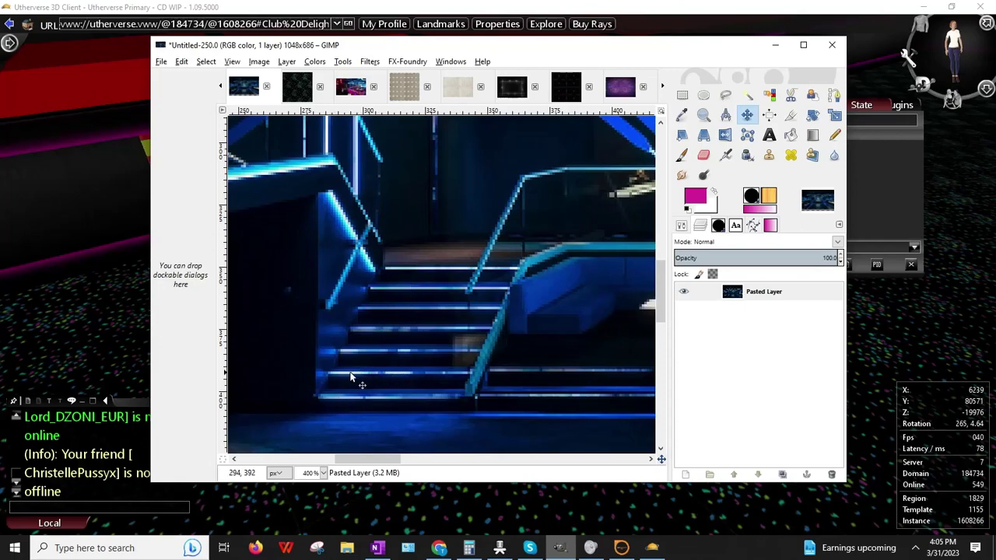
{"action": "left_click", "coordinate": [3, 358]}
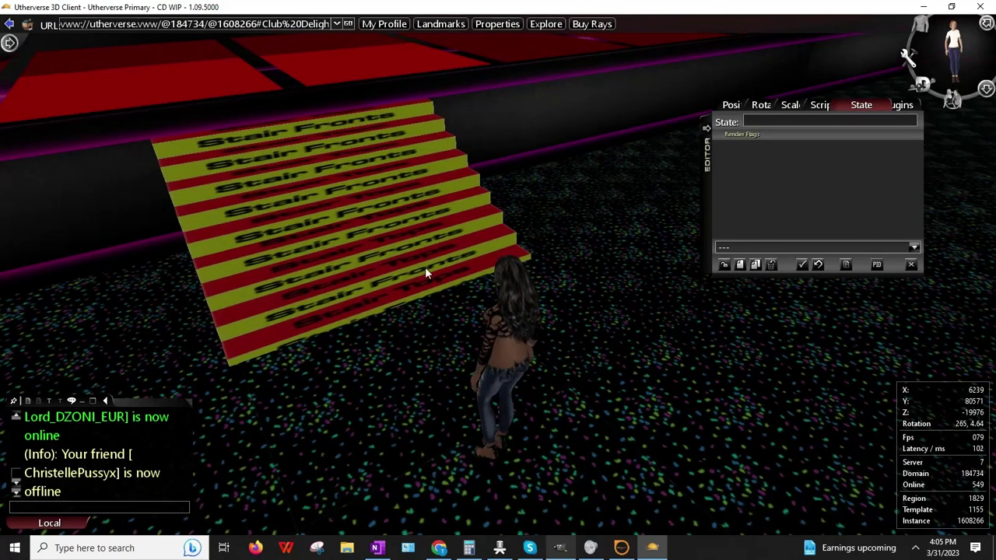
{"action": "left_click", "coordinate": [560, 548]}
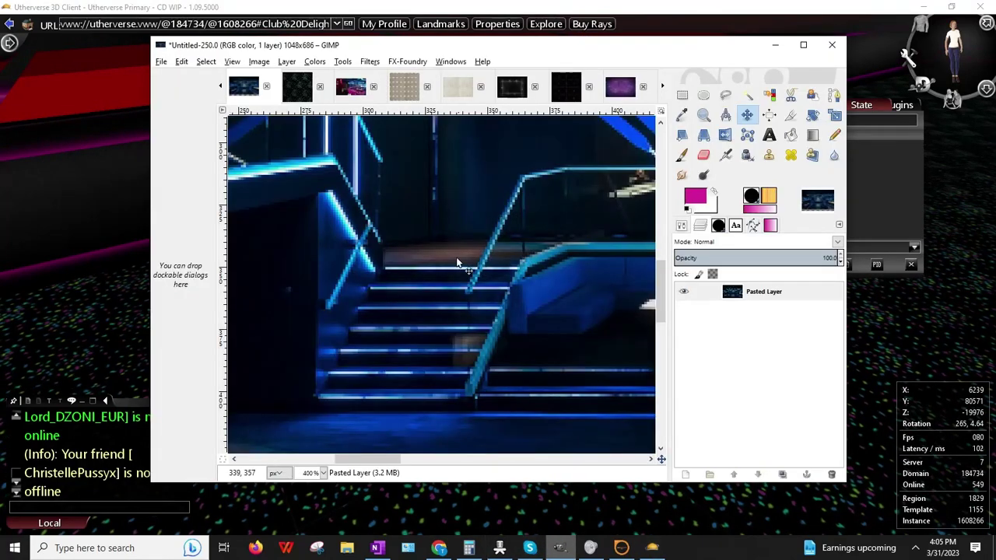
- Add Room_Club.jpg from the BaDDecoClubDelight folder to the primitive_stairs image as a new layer
{"action": "scroll", "coordinate": [664, 89], "scroll_direction": "down", "scroll_amount": 4}
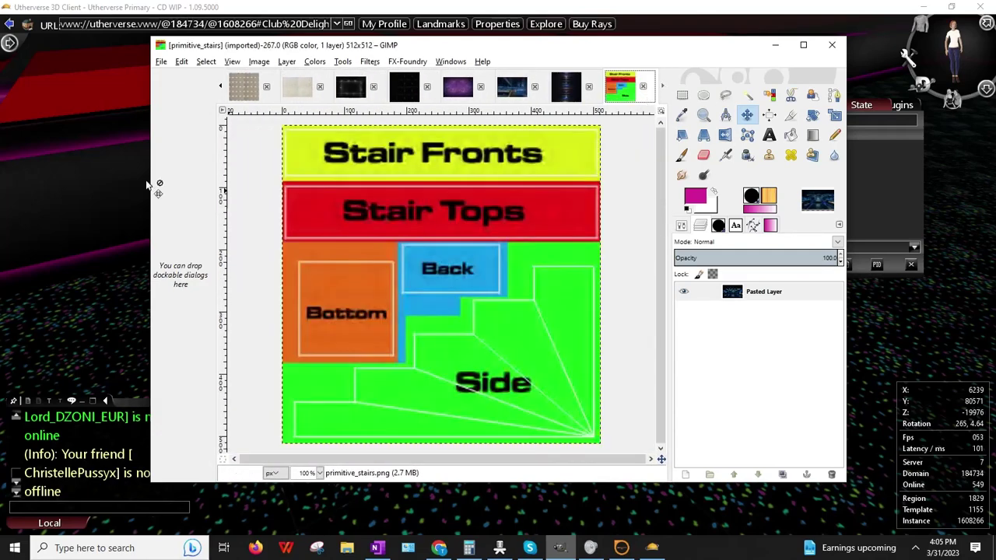
{"action": "left_click", "coordinate": [161, 61]}
{"action": "left_click", "coordinate": [183, 101]}
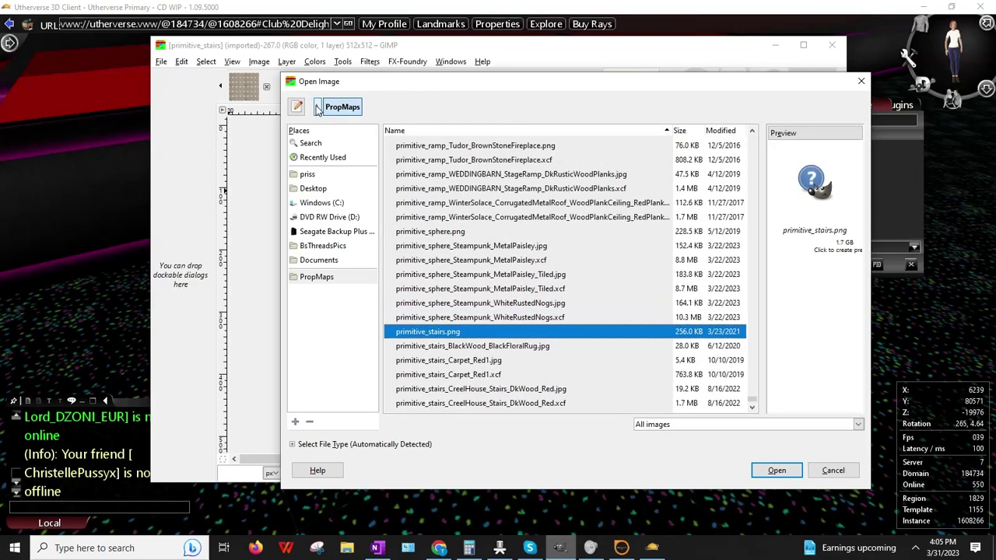
{"action": "left_click", "coordinate": [318, 107]}
{"action": "left_click_drag", "start_coordinate": [751, 336], "coordinate": [734, 167]}
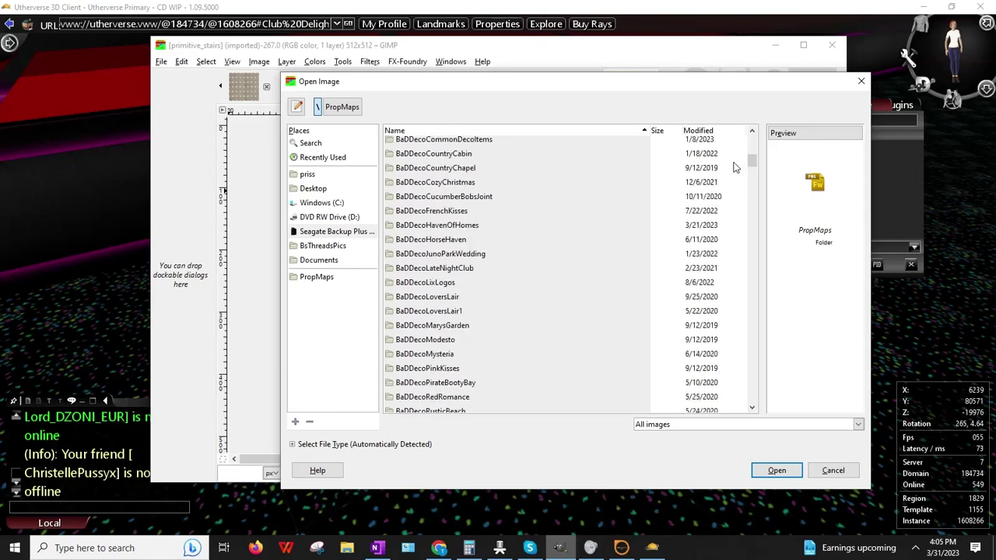
{"action": "scroll", "coordinate": [445, 179], "scroll_direction": "up", "scroll_amount": 2}
{"action": "double_click", "coordinate": [437, 199]}
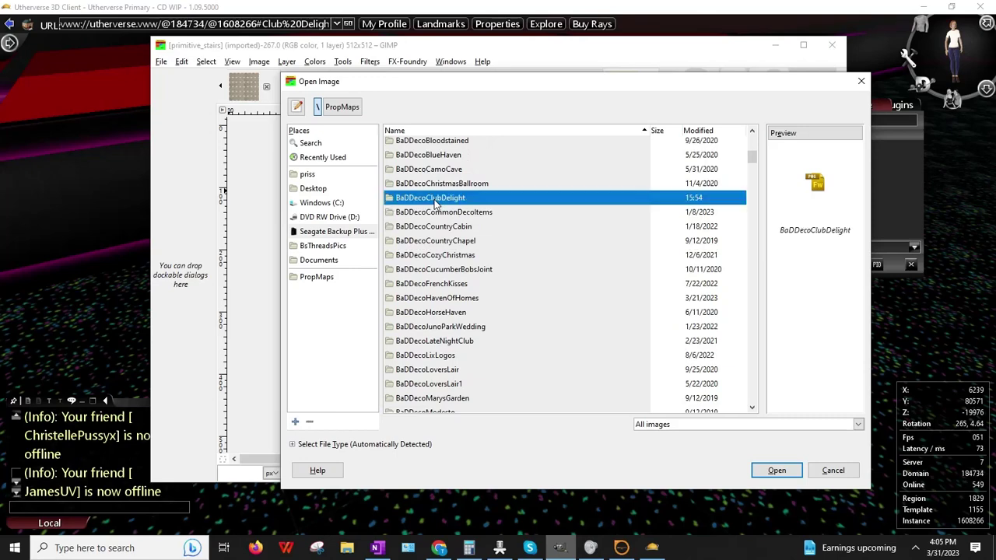
{"action": "scroll", "coordinate": [511, 241], "scroll_direction": "down", "scroll_amount": 4}
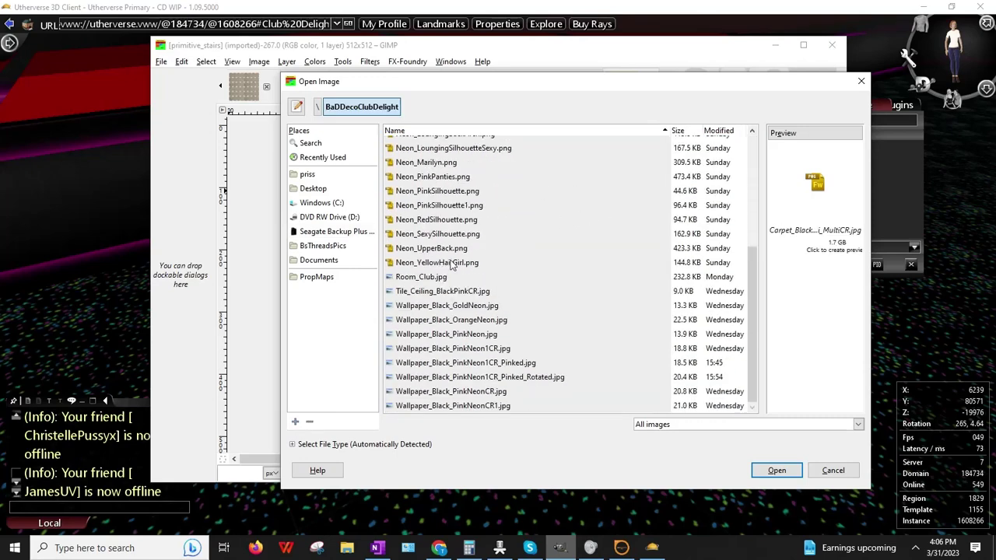
{"action": "left_click", "coordinate": [430, 278]}
{"action": "left_click", "coordinate": [807, 241]}
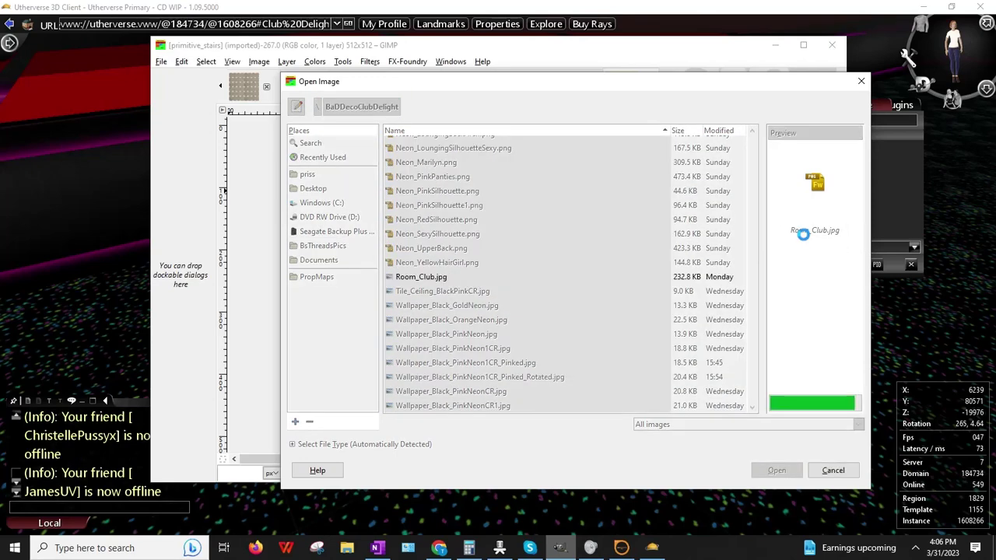
{"action": "double_click", "coordinate": [400, 278]}
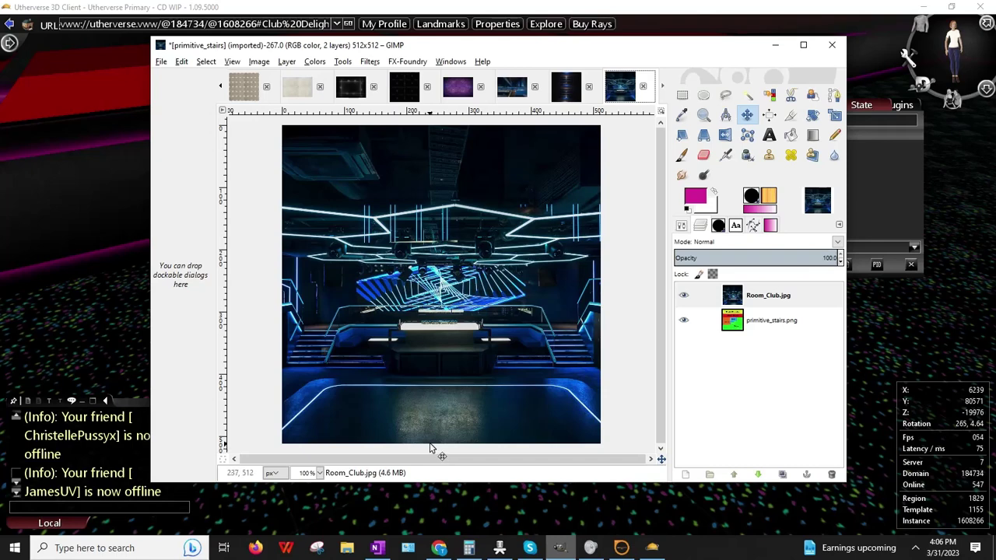
- Hide the Room_Club.jpg layer and make a rectangular selection across the full Stair Fronts band
{"action": "left_click", "coordinate": [684, 296]}
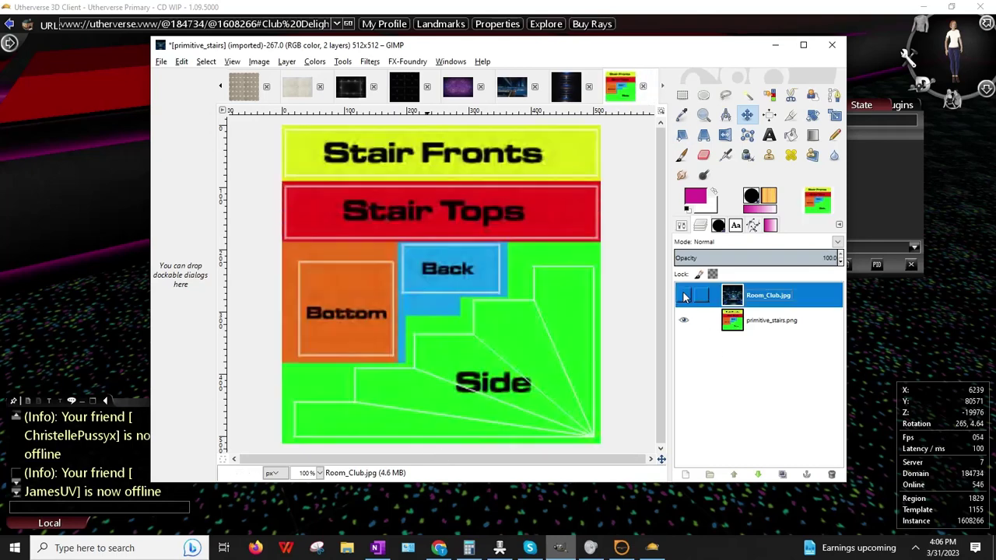
{"action": "left_click", "coordinate": [682, 94]}
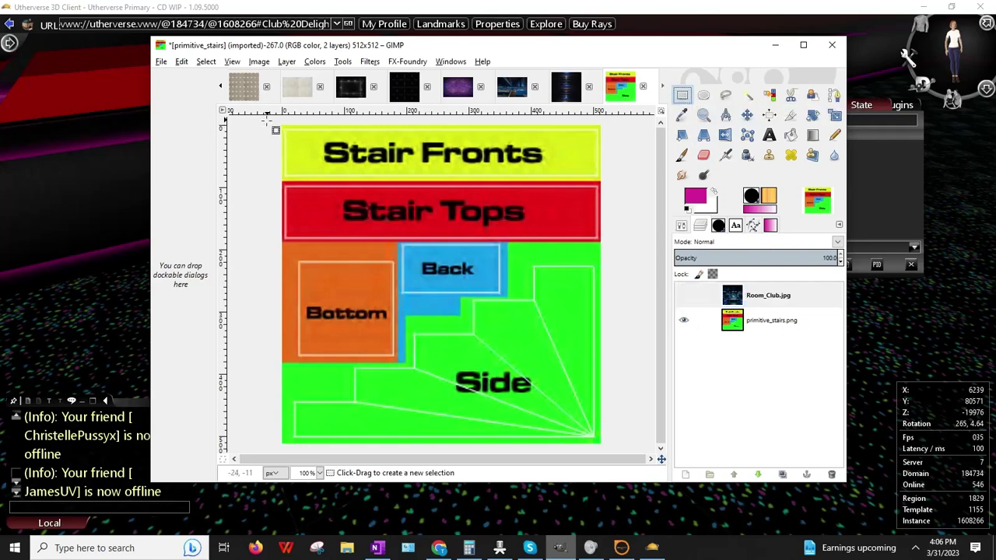
{"action": "left_click_drag", "start_coordinate": [268, 125], "coordinate": [688, 181]}
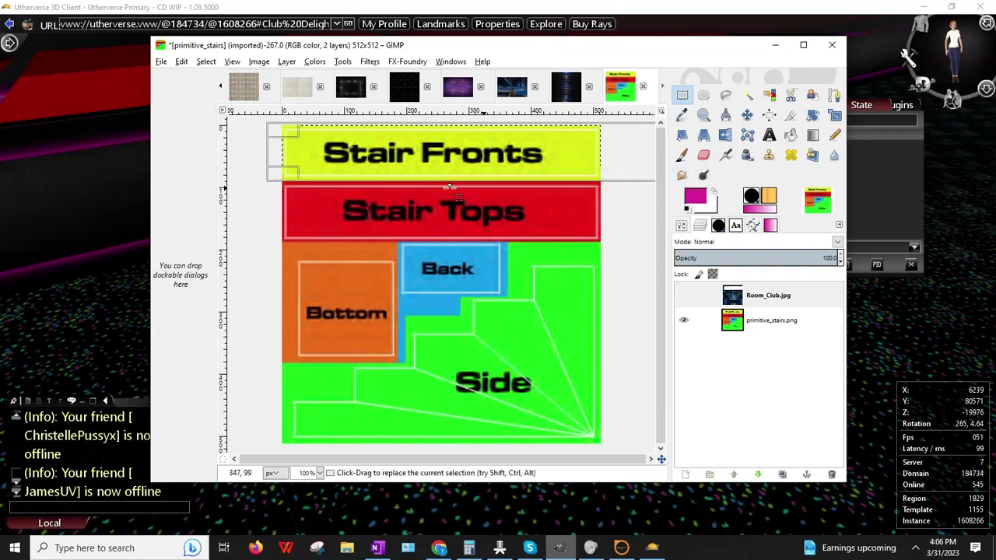
- Check the Room_Club.jpg layer and undo the clearing of its Stair Fronts area
{"action": "left_click", "coordinate": [181, 63]}
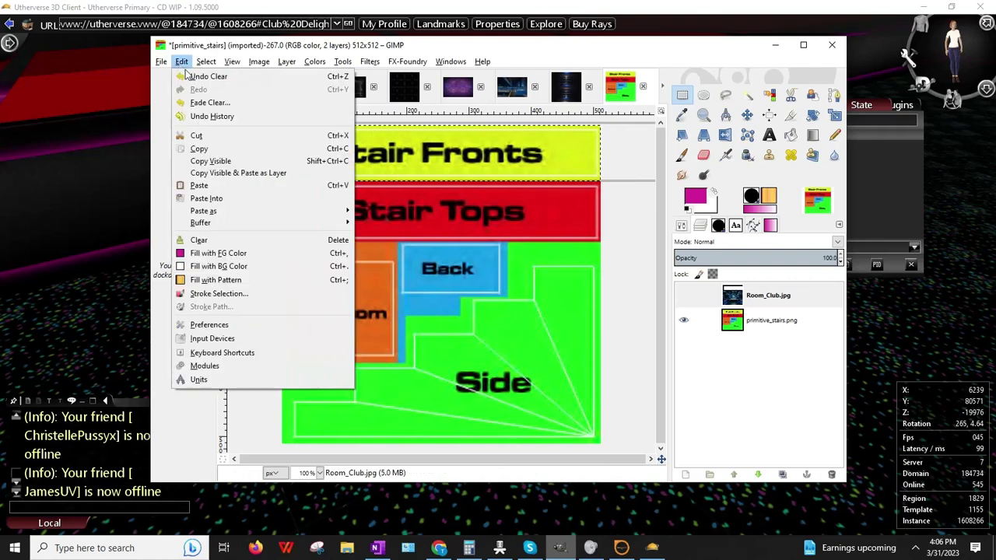
{"action": "left_click", "coordinate": [784, 299]}
{"action": "left_click", "coordinate": [683, 297]}
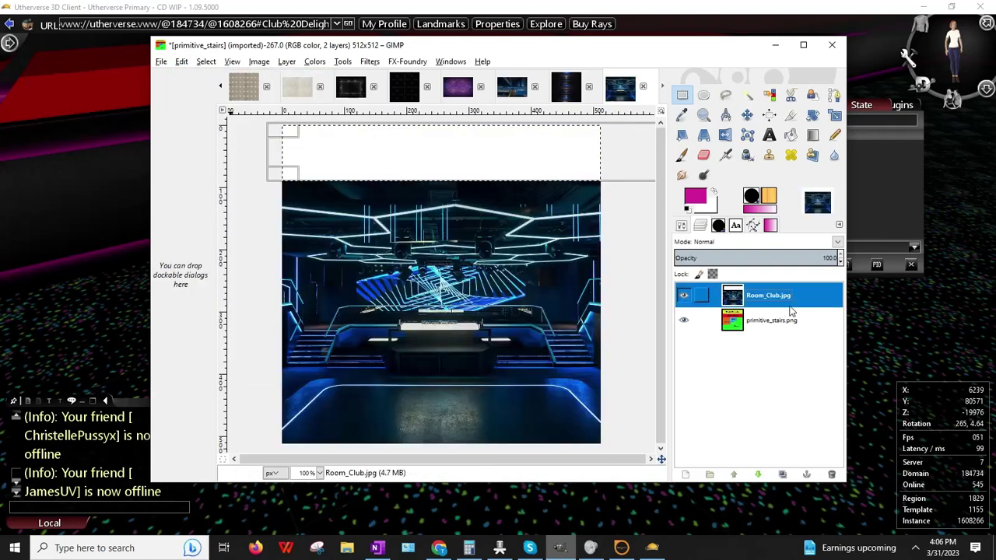
{"action": "left_click", "coordinate": [184, 63]}
{"action": "left_click", "coordinate": [194, 76]}
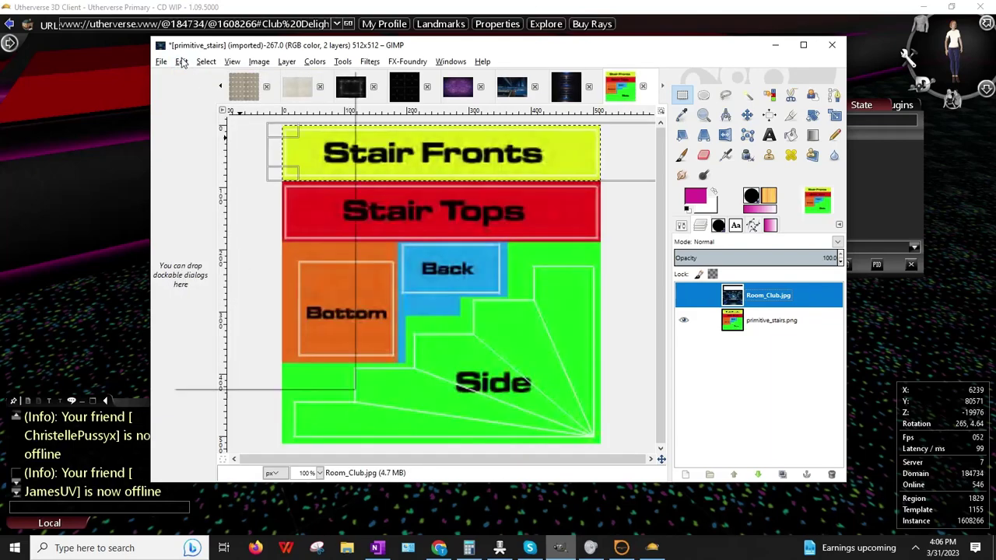
{"action": "left_click", "coordinate": [181, 63]}
{"action": "left_click", "coordinate": [190, 76]}
- Clear the Stair Fronts band from the primitive_stairs.png layer and drop the selection
{"action": "left_click", "coordinate": [751, 325]}
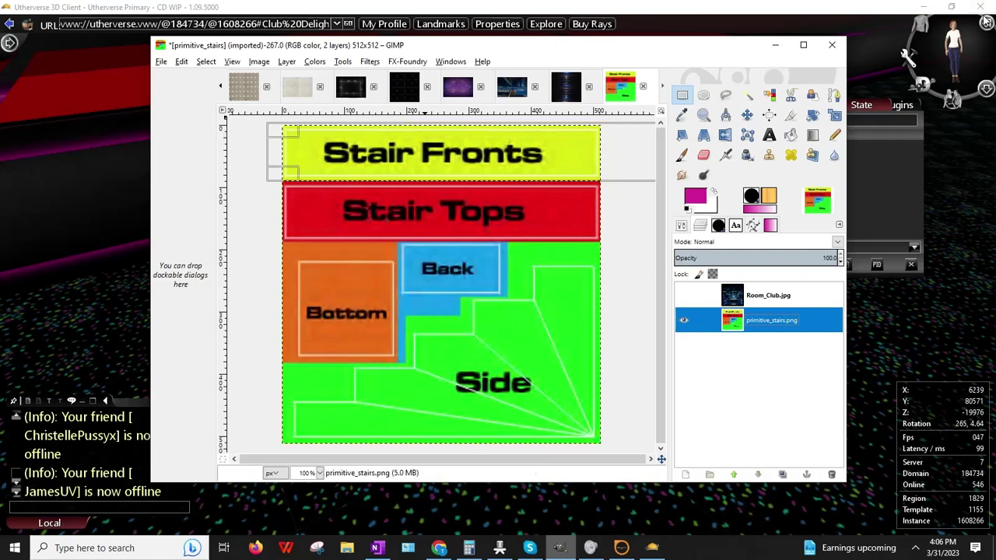
{"action": "key", "text": "Delete"}
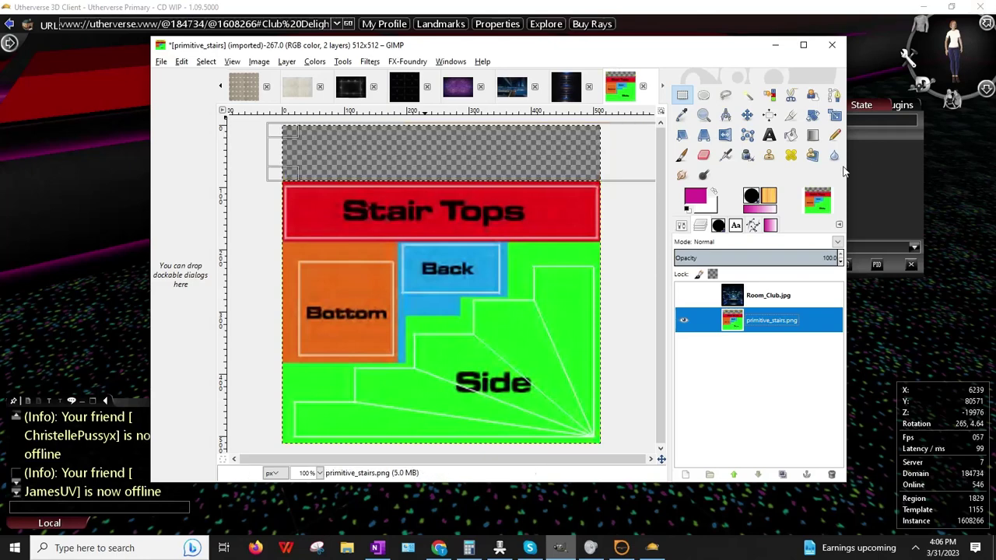
{"action": "left_click", "coordinate": [622, 244]}
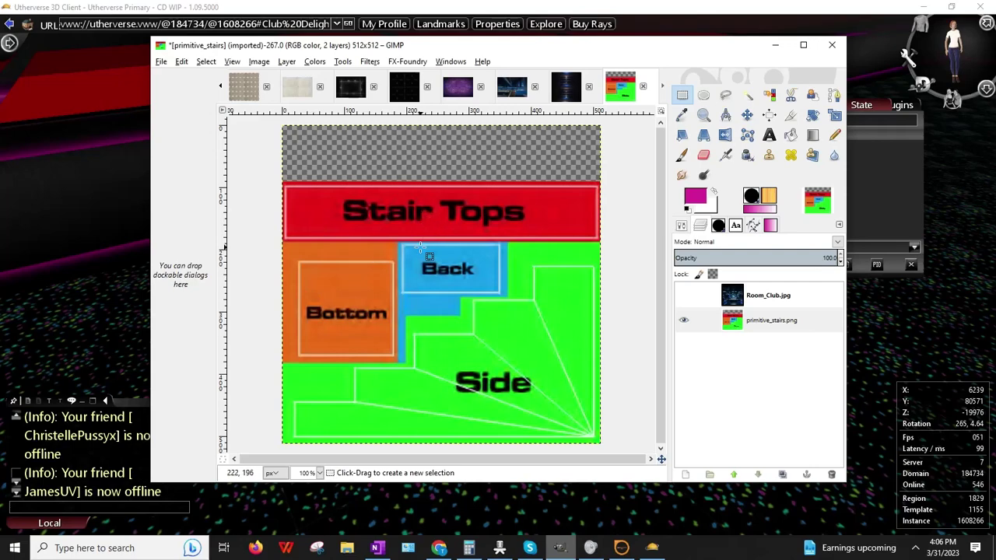
- Clear the orange Bottom area and the thin blue strip beside it from the primitive_stairs.png layer, fitting the selection at 200% zoom
{"action": "left_click", "coordinate": [24, 375]}
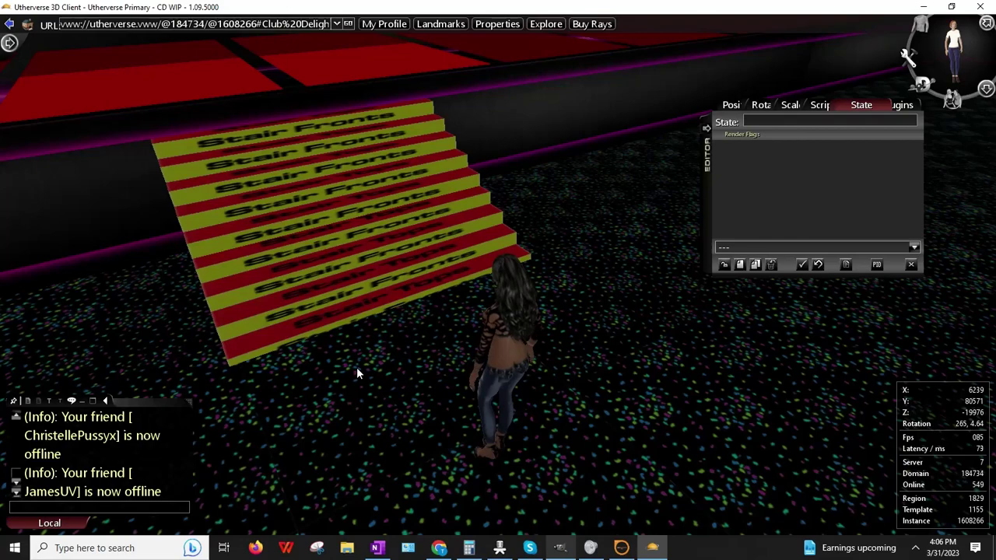
{"action": "left_click", "coordinate": [570, 548]}
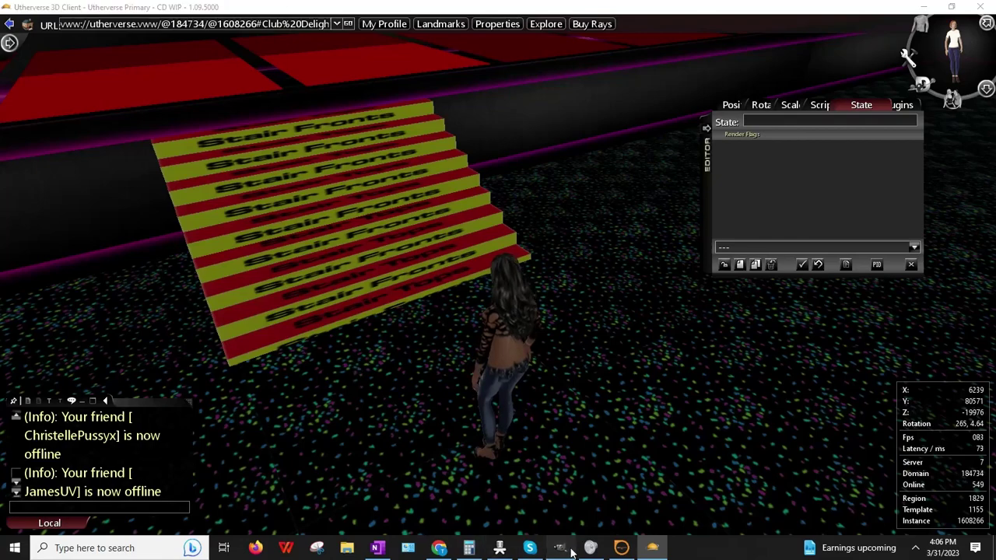
{"action": "left_click_drag", "start_coordinate": [264, 240], "coordinate": [405, 359]}
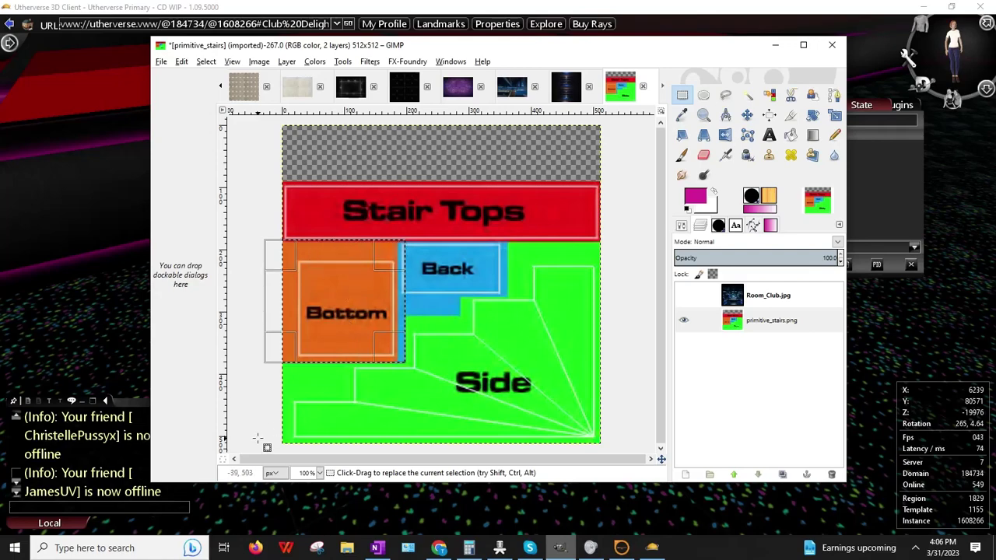
{"action": "left_click", "coordinate": [803, 45]}
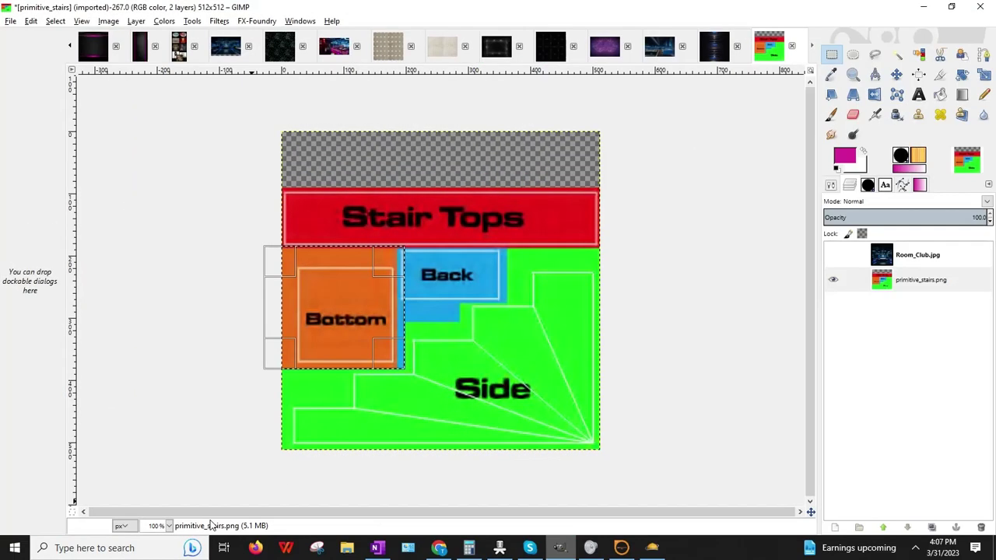
{"action": "left_click", "coordinate": [169, 526]}
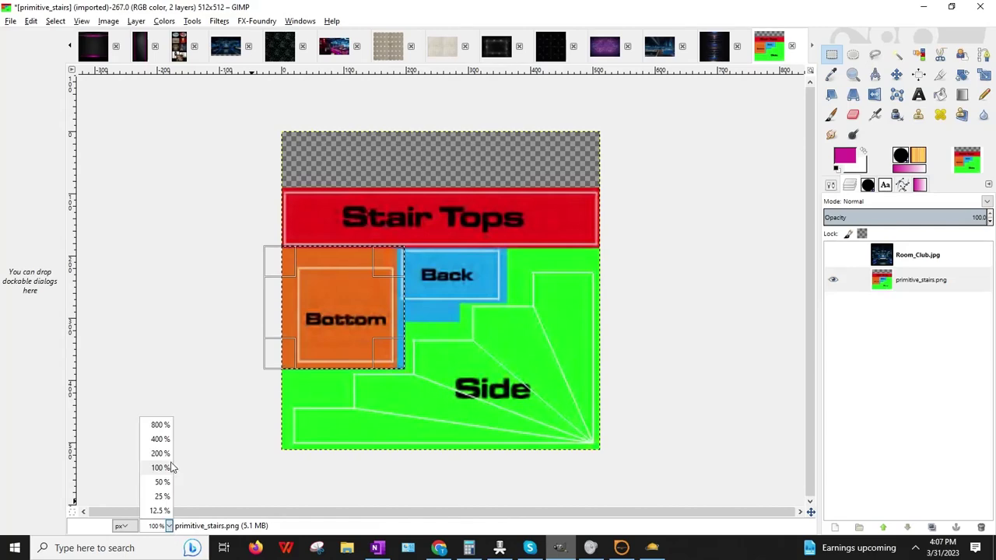
{"action": "left_click", "coordinate": [159, 451]}
{"action": "scroll", "coordinate": [195, 405], "scroll_direction": "up", "scroll_amount": 3}
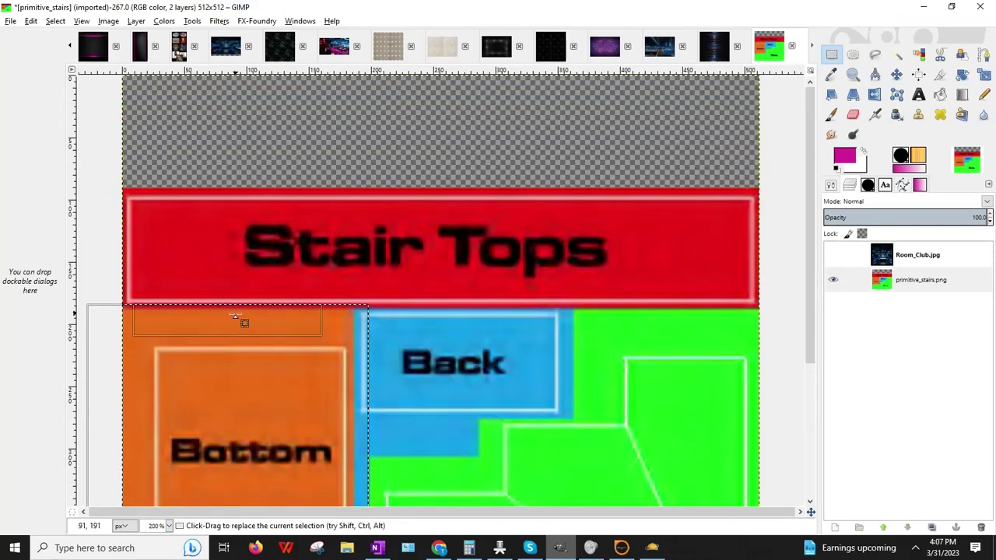
{"action": "left_click_drag", "start_coordinate": [233, 318], "coordinate": [234, 321]}
{"action": "scroll", "coordinate": [402, 272], "scroll_direction": "down", "scroll_amount": 2}
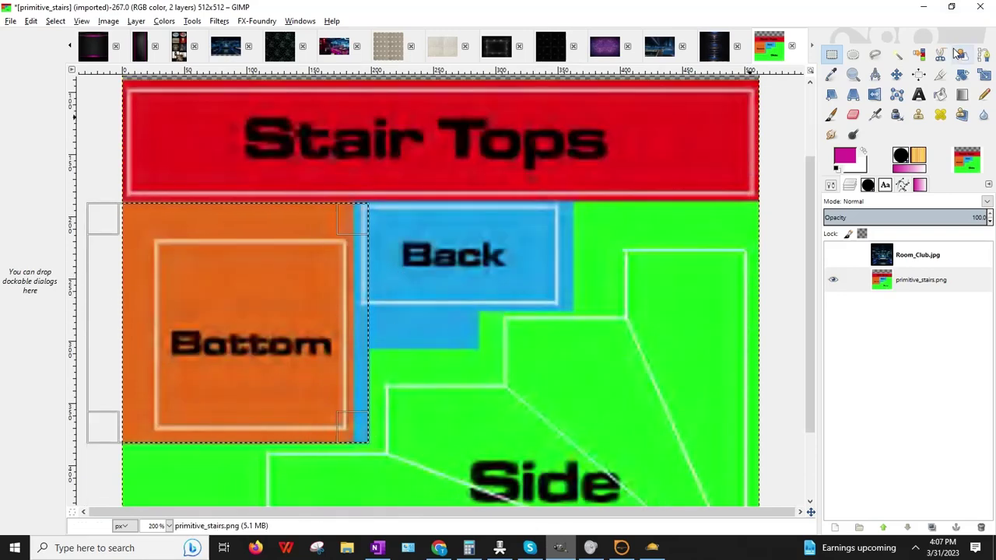
{"action": "key", "text": "Delete"}
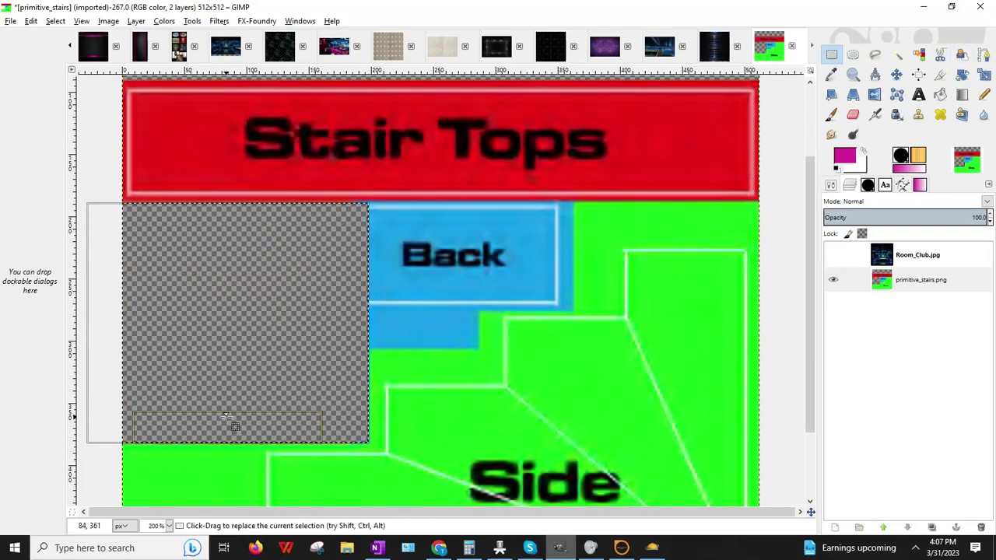
- Resize the selection to the lower blue ledge of the Back area and clear that part of the layer
{"action": "left_click_drag", "start_coordinate": [227, 412], "coordinate": [241, 338]}
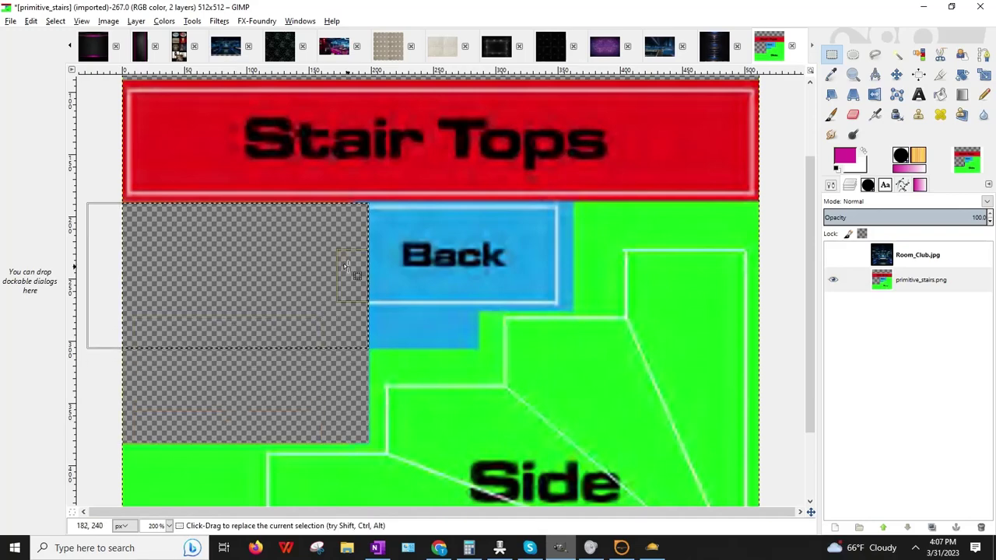
{"action": "left_click_drag", "start_coordinate": [357, 277], "coordinate": [465, 272]}
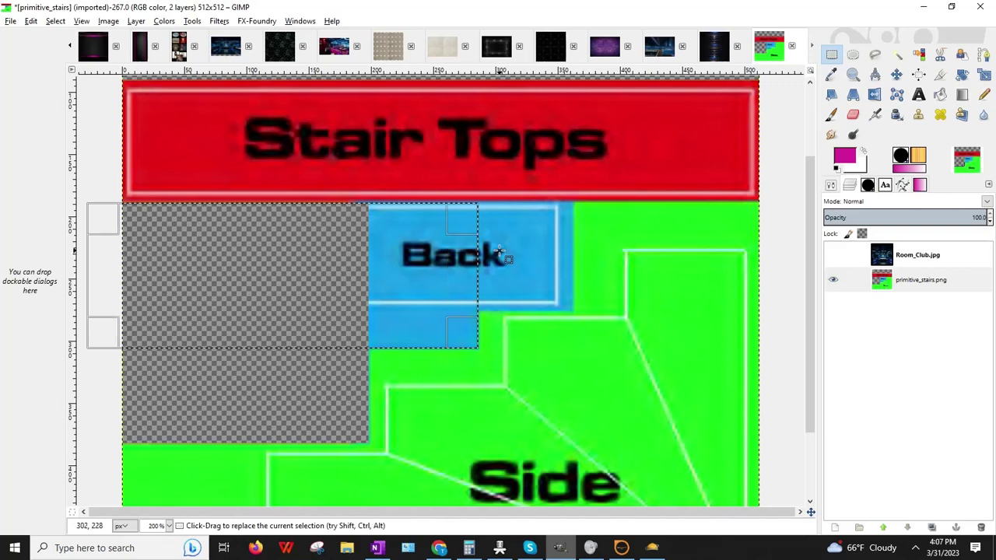
{"action": "key", "text": "Delete"}
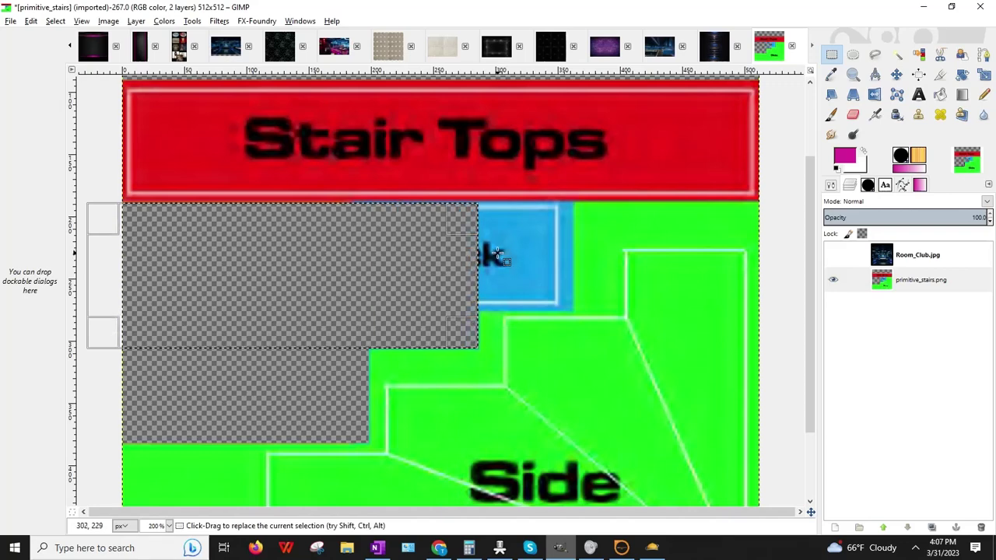
- Fit the selection to the remaining upper blue part of the Back area, clear it from the primitive_stairs.png layer, and drop the selection
{"action": "left_click_drag", "start_coordinate": [98, 278], "coordinate": [360, 276]}
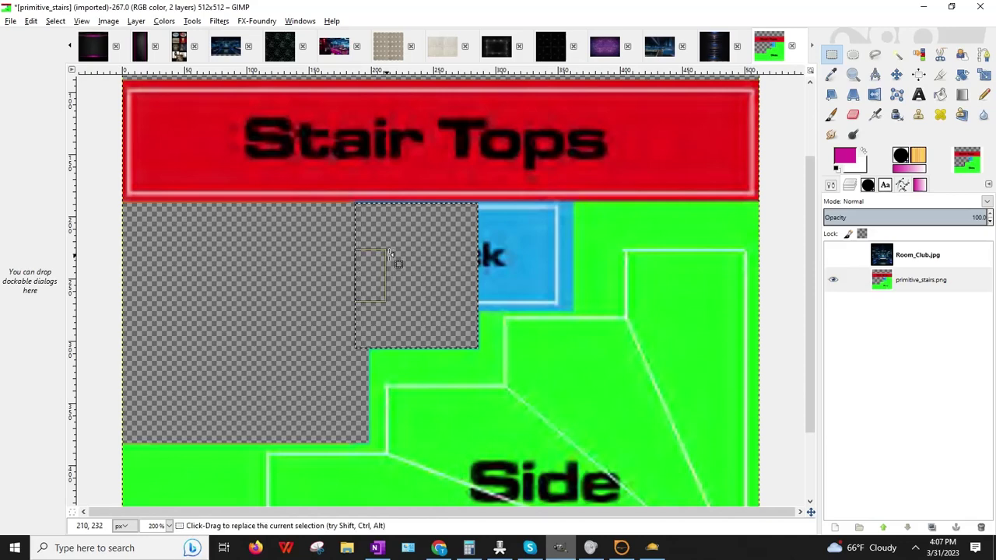
{"action": "left_click_drag", "start_coordinate": [417, 226], "coordinate": [414, 222]}
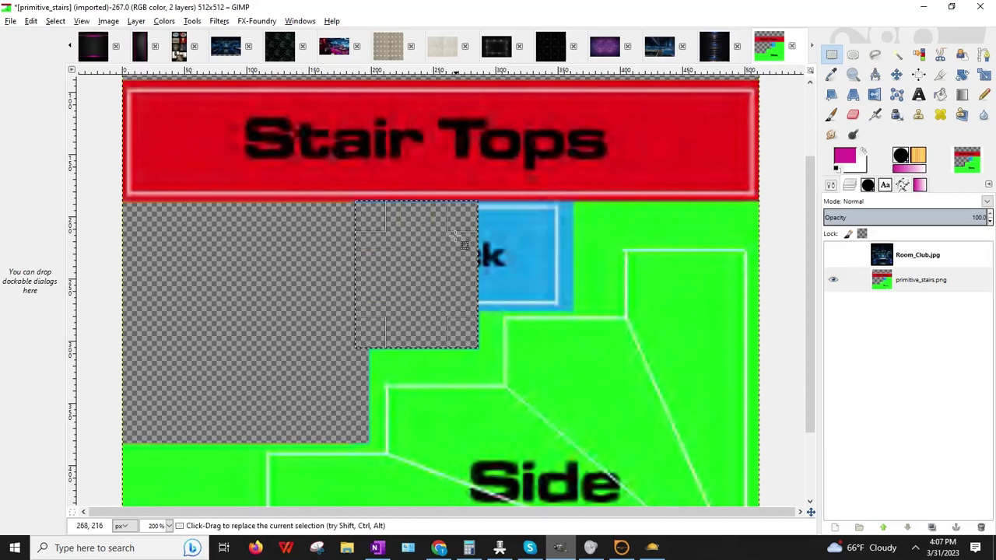
{"action": "left_click_drag", "start_coordinate": [459, 260], "coordinate": [458, 260]}
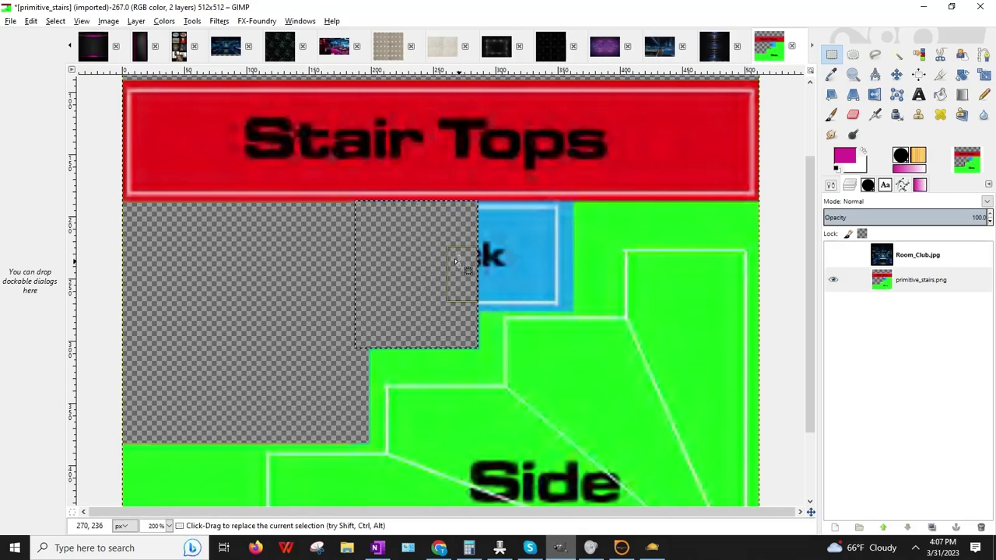
{"action": "left_click_drag", "start_coordinate": [416, 336], "coordinate": [416, 296]}
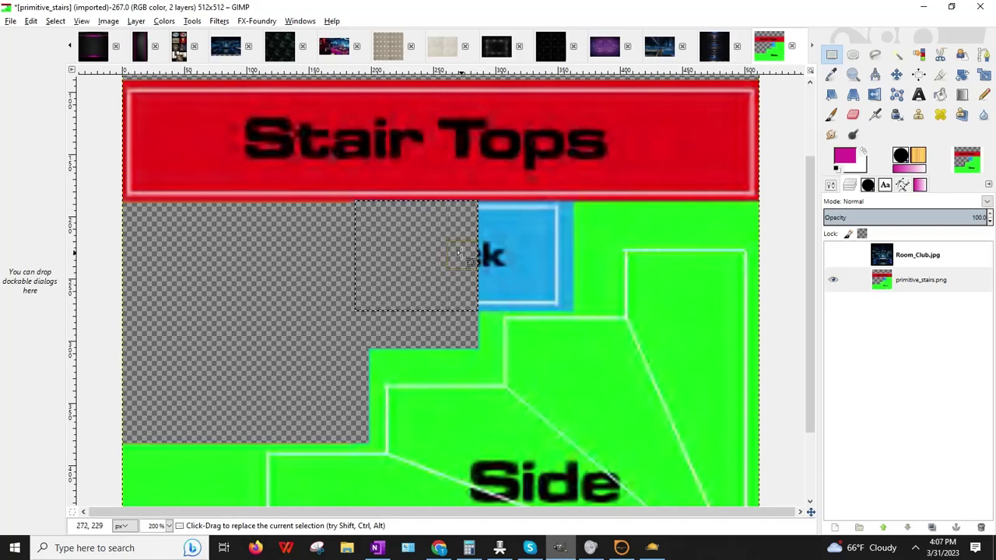
{"action": "left_click_drag", "start_coordinate": [458, 253], "coordinate": [555, 260]}
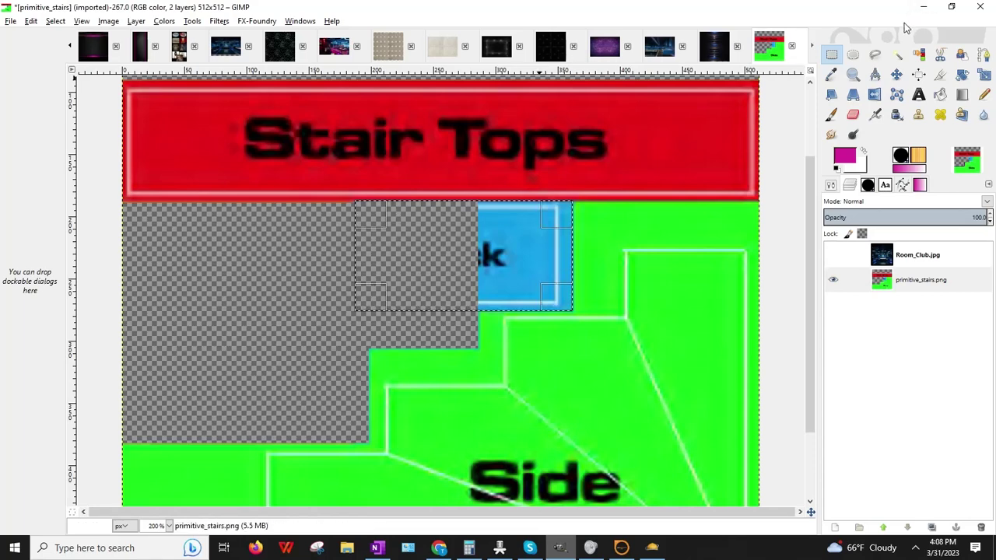
{"action": "key", "text": "Delete"}
{"action": "left_click", "coordinate": [629, 363]}
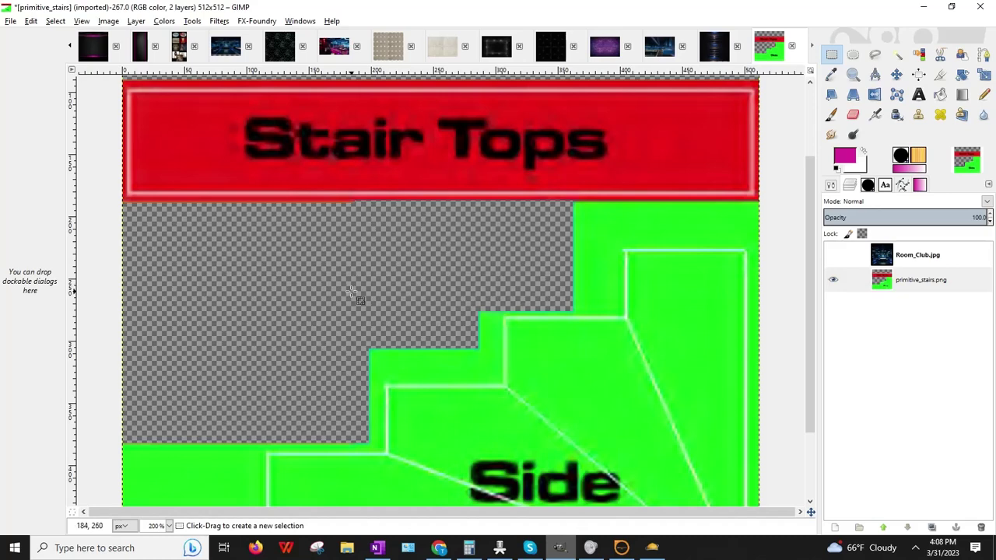
- Show the Room_Club.jpg layer to examine the club image behind the cleared areas at up to 400% zoom, and hide it again
{"action": "scroll", "coordinate": [682, 272], "scroll_direction": "down", "scroll_amount": 3}
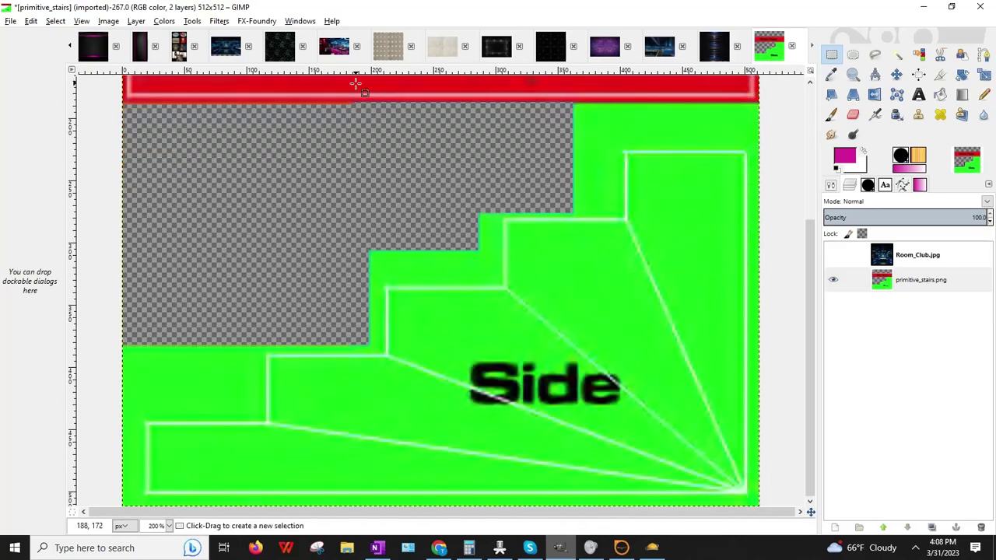
{"action": "left_click", "coordinate": [832, 254]}
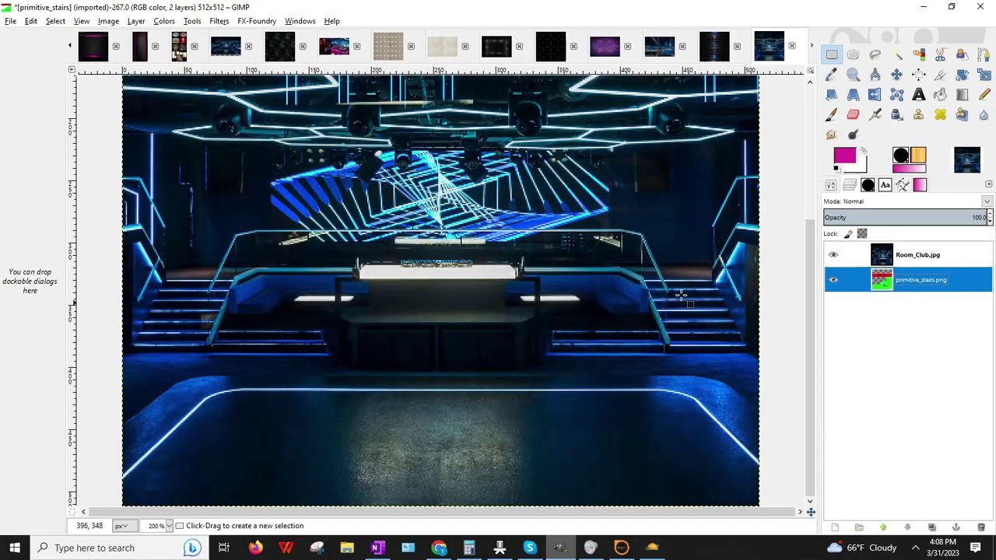
{"action": "scroll", "coordinate": [419, 303], "scroll_direction": "up", "scroll_amount": 3}
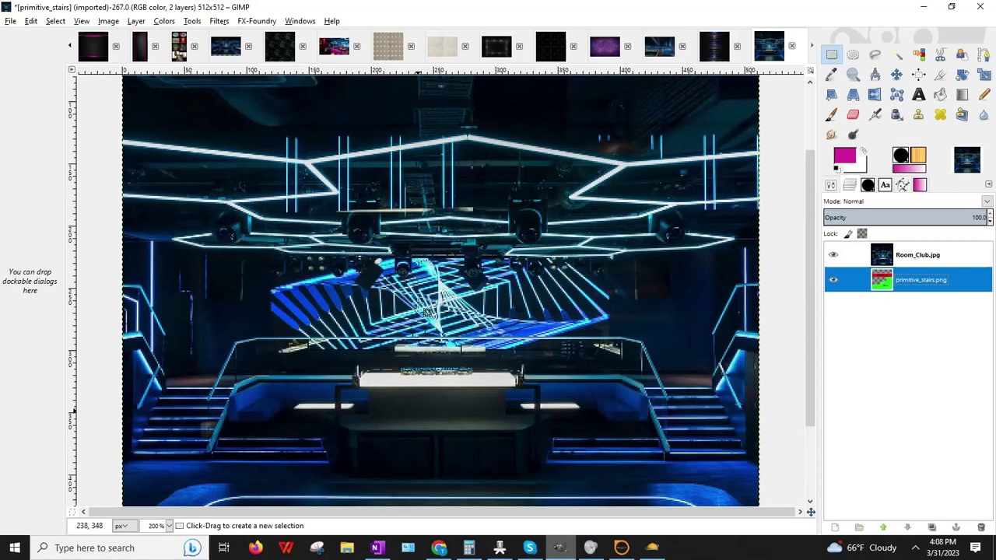
{"action": "scroll", "coordinate": [418, 302], "scroll_direction": "down", "scroll_amount": 3}
{"action": "left_click", "coordinate": [169, 525]}
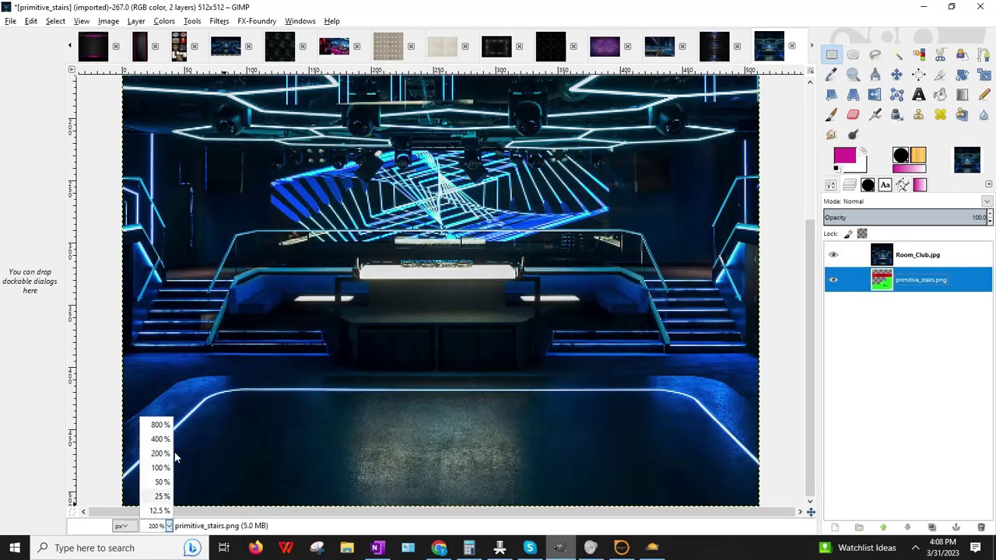
{"action": "left_click", "coordinate": [161, 439]}
{"action": "left_click_drag", "start_coordinate": [352, 513], "coordinate": [163, 510]}
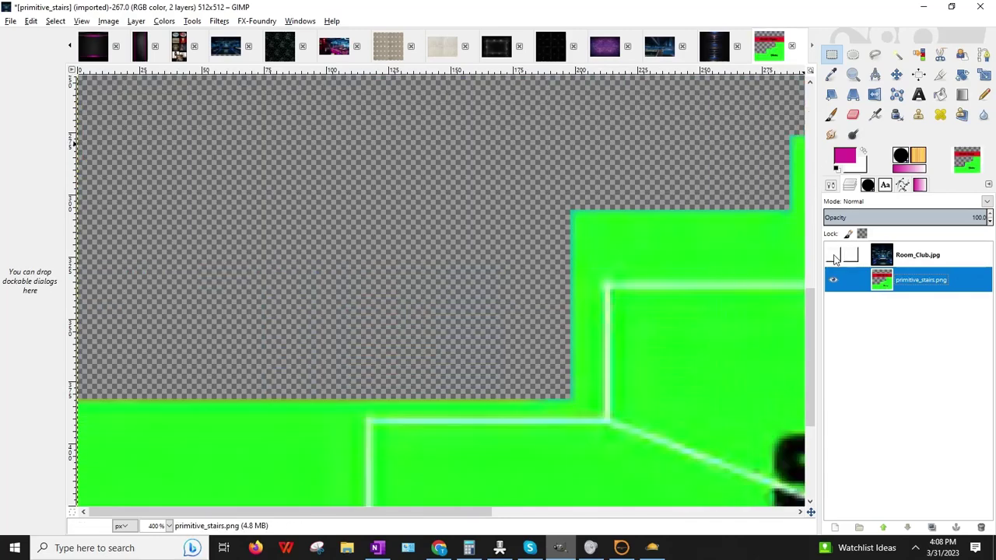
{"action": "left_click", "coordinate": [832, 255]}
{"action": "left_click", "coordinate": [168, 525]}
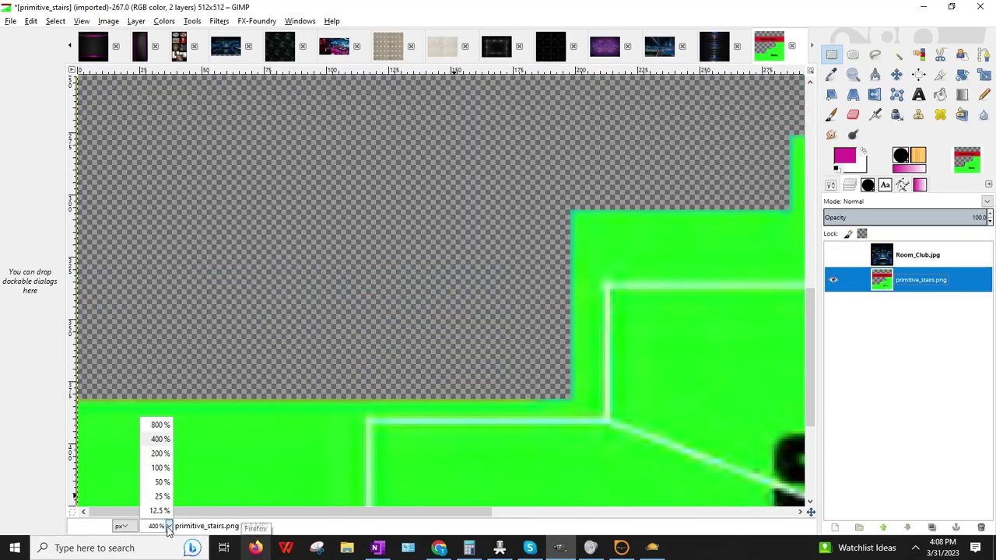
{"action": "left_click", "coordinate": [161, 453]}
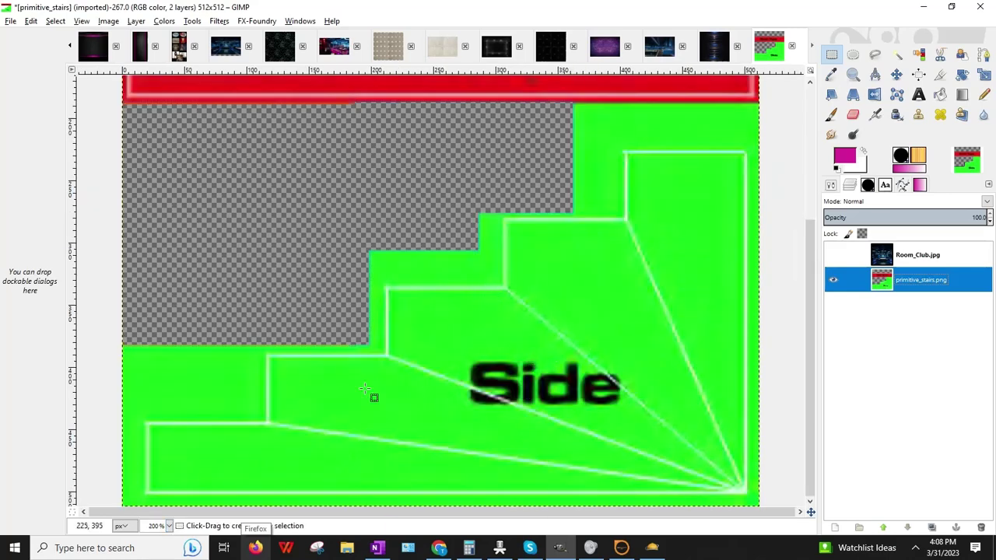
- Select everything below the Stair Tops band, fitting the selection's edge at 200% zoom, and clear the green Side area from the primitive_stairs.png layer
{"action": "left_click", "coordinate": [168, 526]}
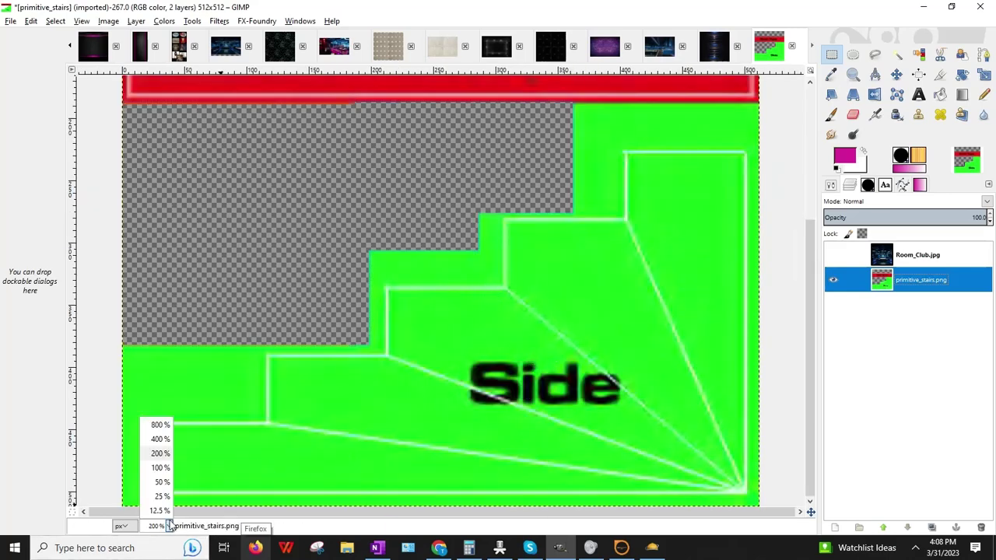
{"action": "left_click", "coordinate": [155, 471]}
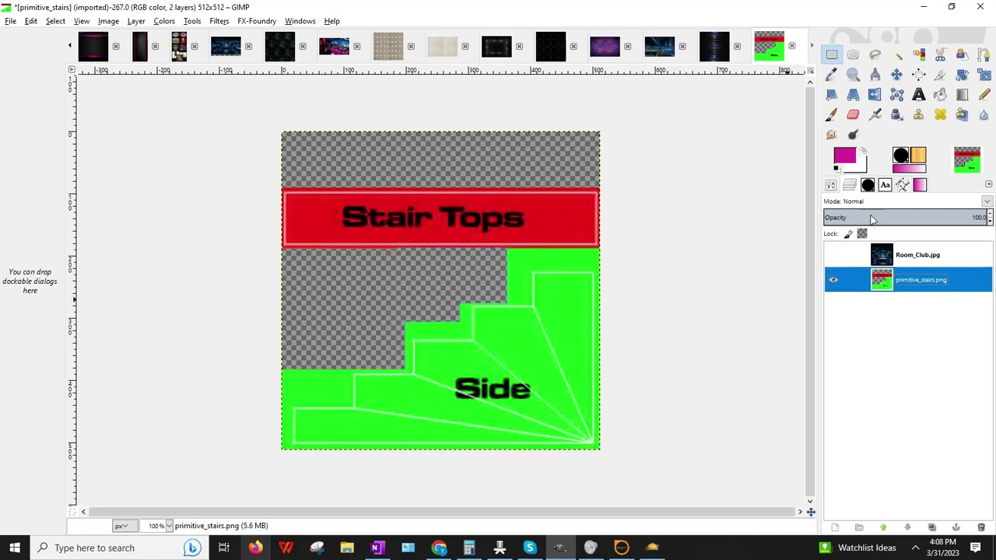
{"action": "left_click", "coordinate": [831, 55]}
{"action": "left_click_drag", "start_coordinate": [221, 262], "coordinate": [740, 481]}
{"action": "left_click_drag", "start_coordinate": [496, 273], "coordinate": [515, 258]}
{"action": "left_click", "coordinate": [168, 527]}
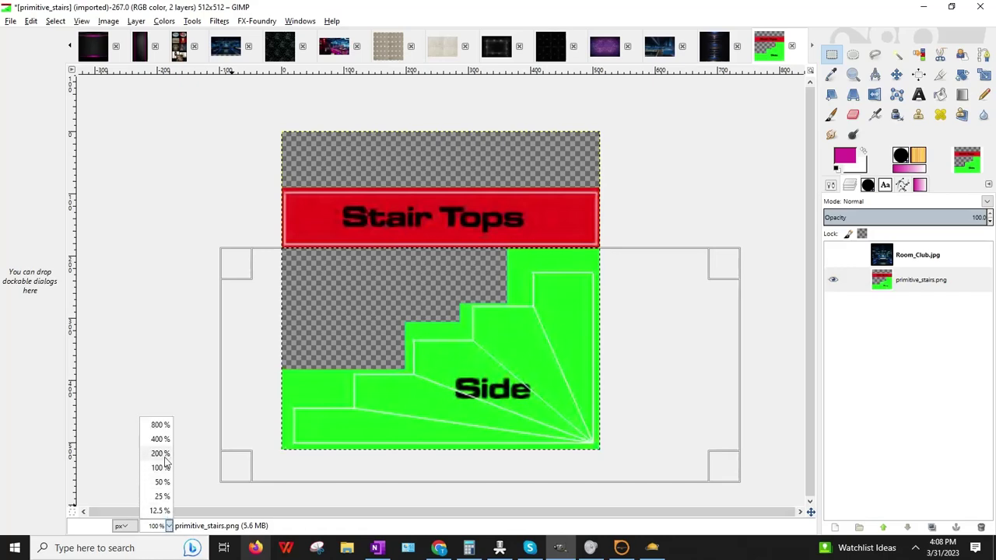
{"action": "left_click", "coordinate": [161, 454]}
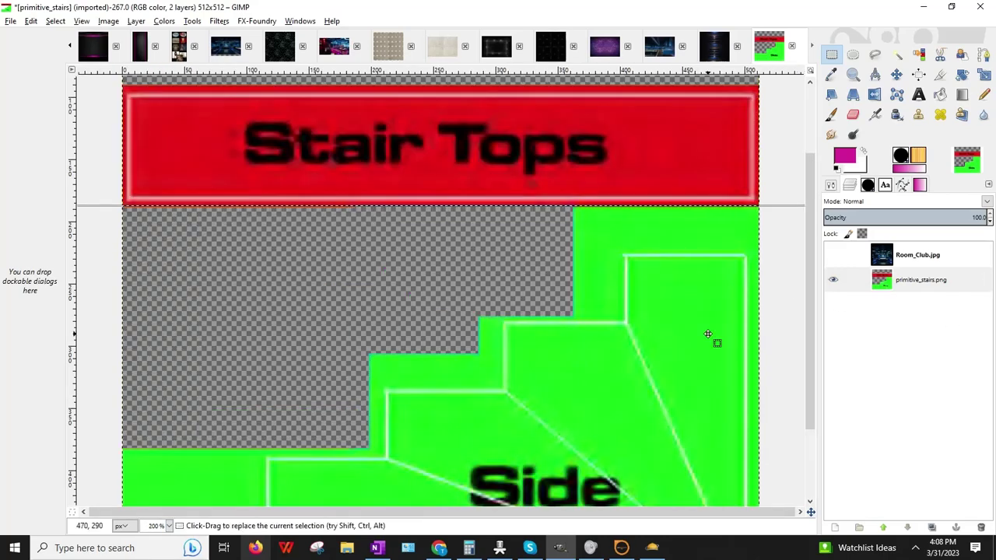
{"action": "scroll", "coordinate": [711, 337], "scroll_direction": "up", "scroll_amount": 3}
{"action": "left_click_drag", "start_coordinate": [623, 330], "coordinate": [632, 333]}
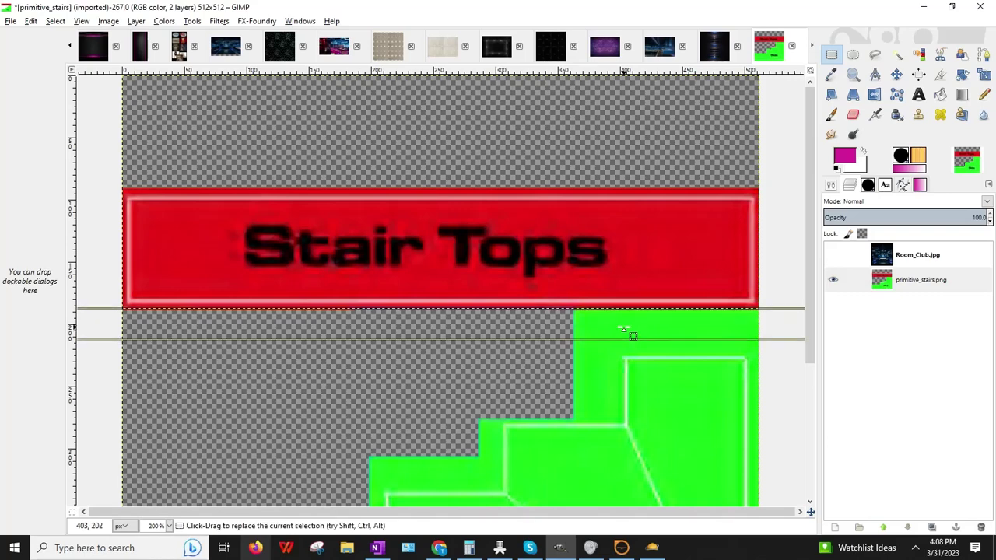
{"action": "key", "text": "Delete"}
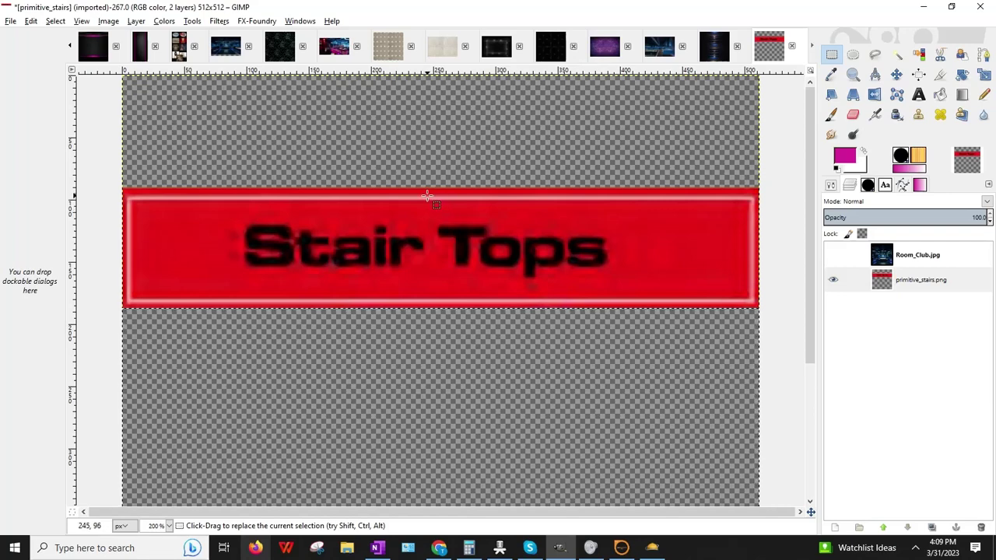
- Copy the dark blue striped light image (Untitled-263) and paste it as a new layer into the primitive_stairs image
{"action": "left_click", "coordinate": [716, 48]}
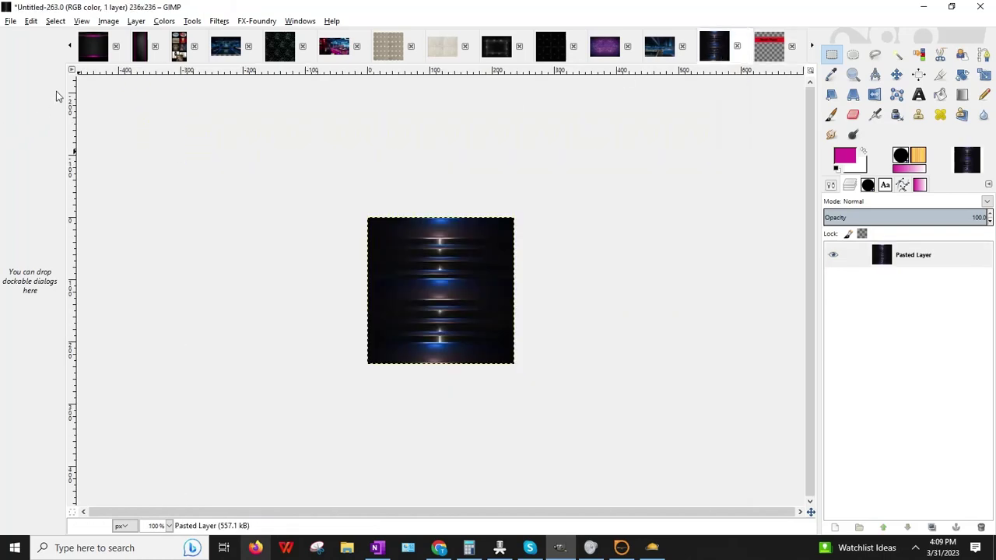
{"action": "left_click", "coordinate": [31, 21]}
{"action": "left_click", "coordinate": [66, 121]}
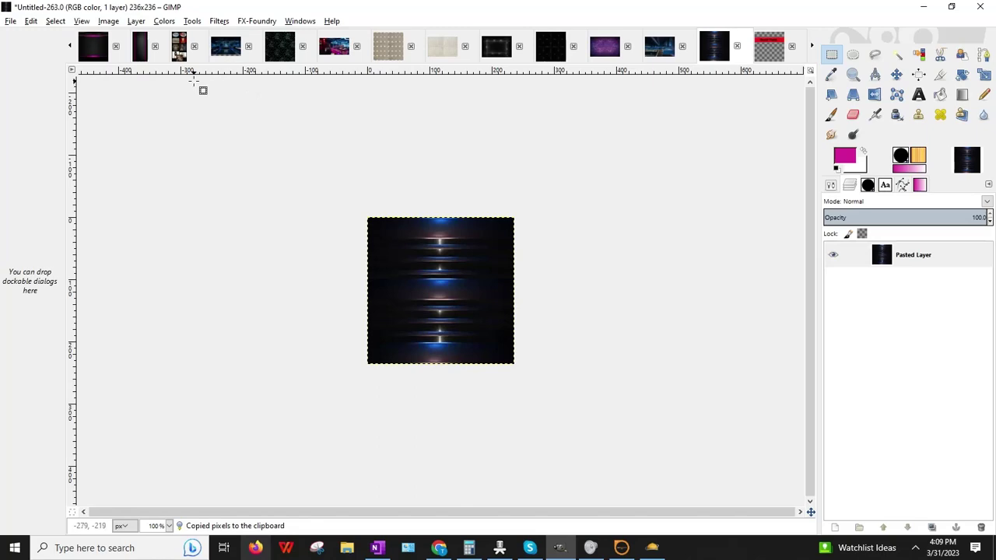
{"action": "left_click", "coordinate": [776, 49]}
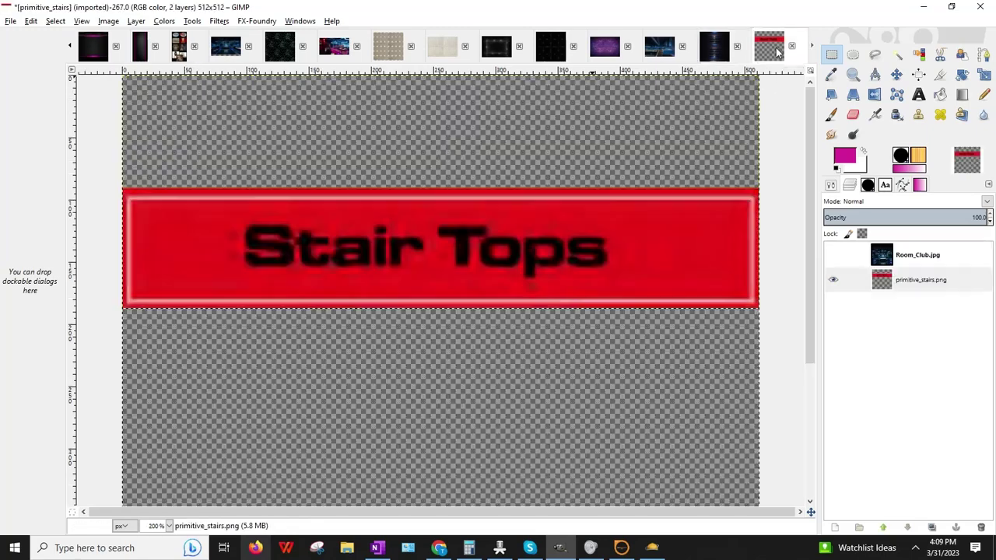
{"action": "left_click", "coordinate": [30, 21]}
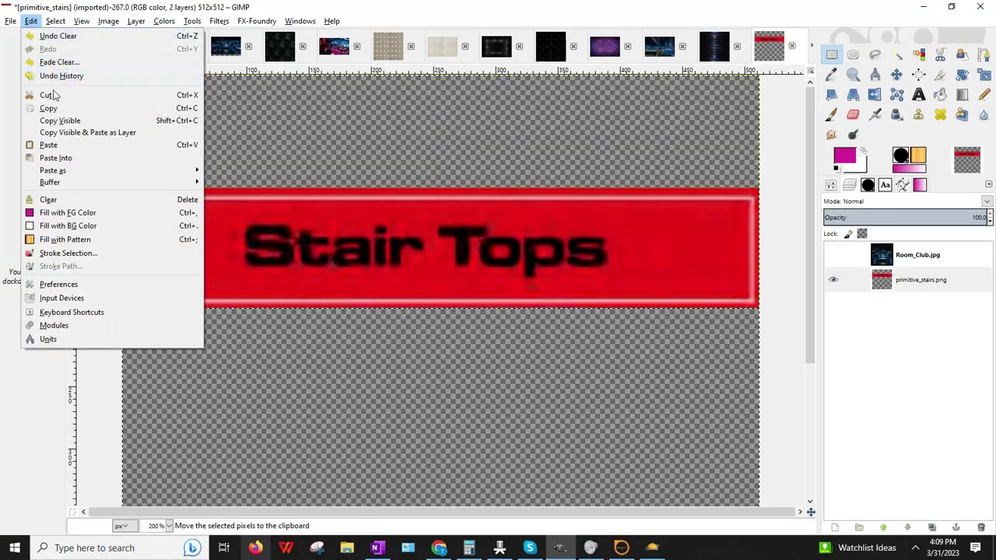
{"action": "mouse_move", "coordinate": [53, 170]}
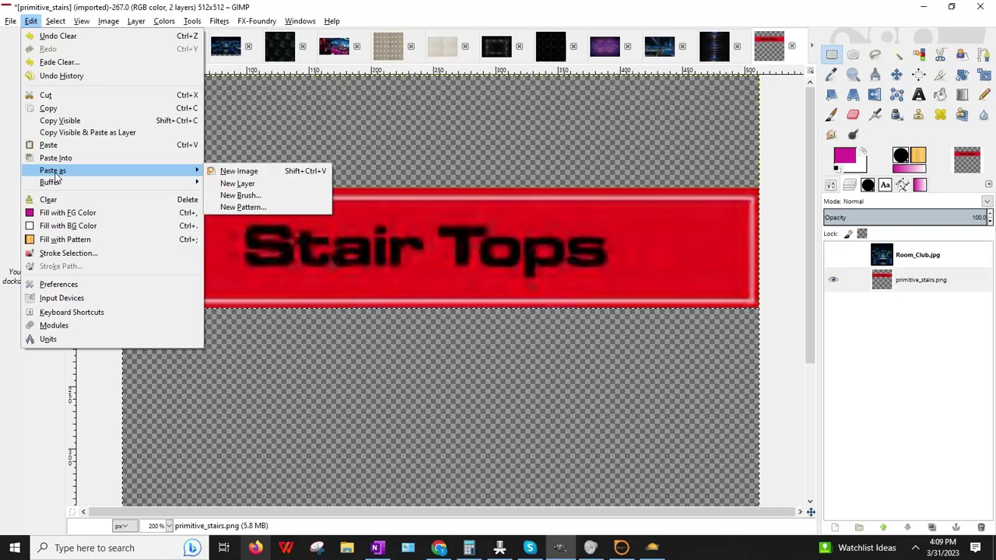
{"action": "left_click", "coordinate": [237, 183]}
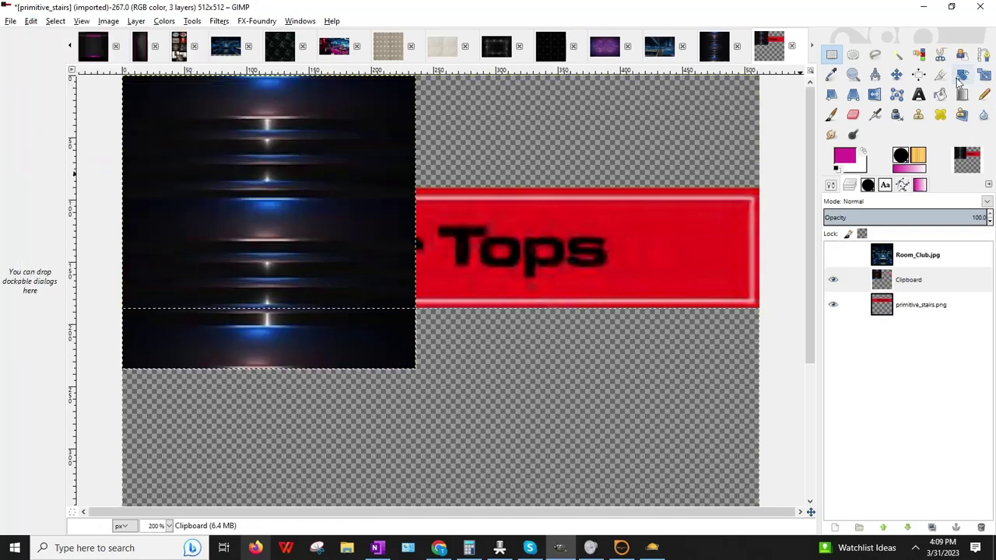
{"action": "left_click", "coordinate": [984, 74]}
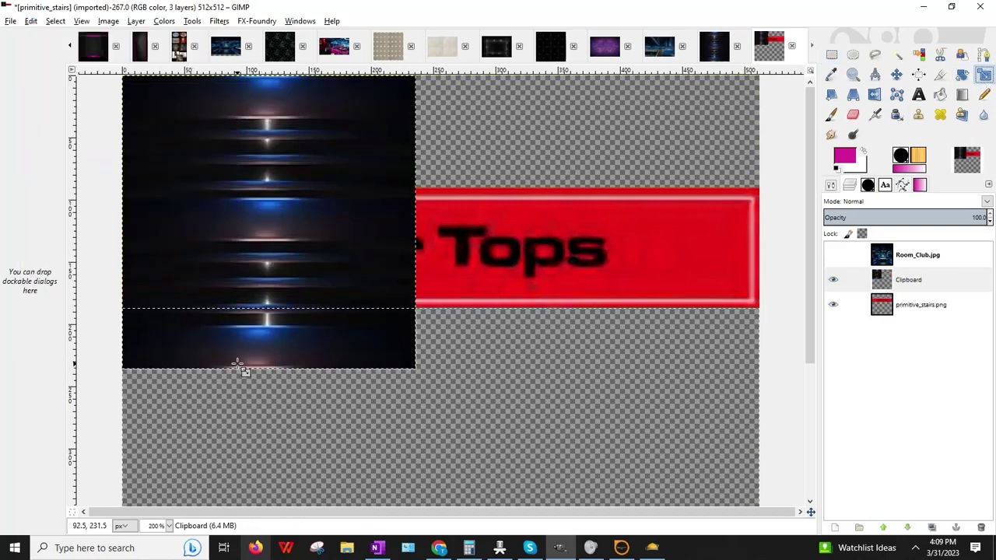
{"action": "left_click_drag", "start_coordinate": [238, 366], "coordinate": [240, 287]}
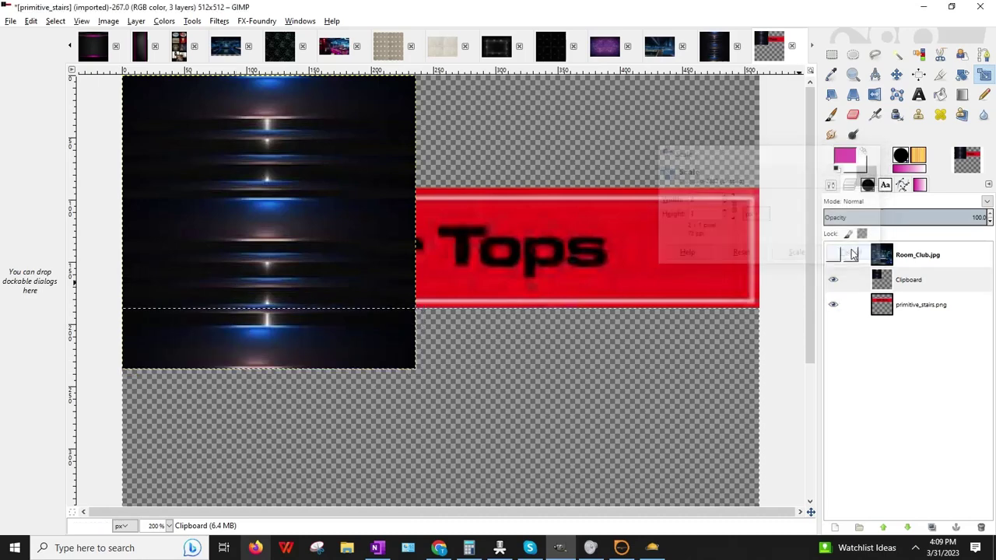
{"action": "left_click", "coordinate": [906, 256]}
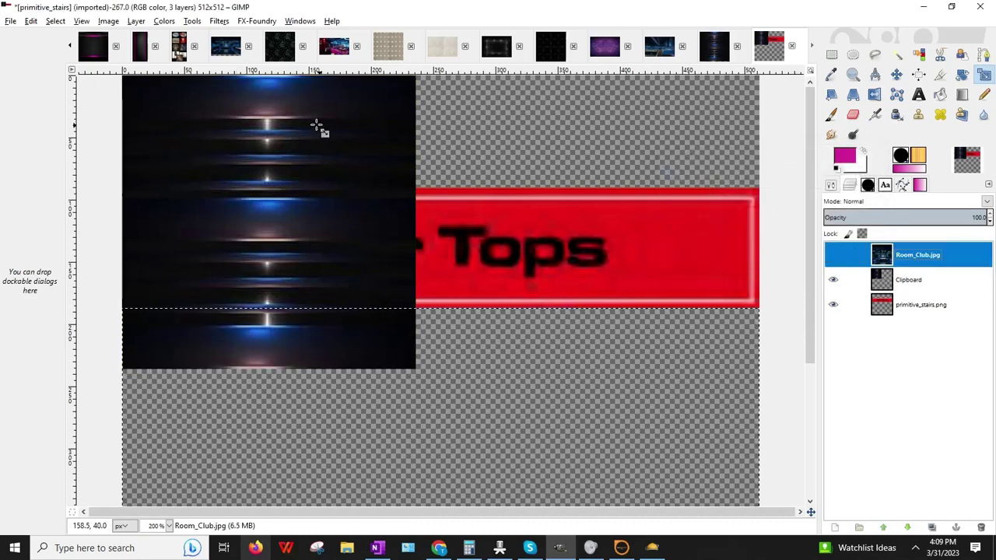
{"action": "left_click", "coordinate": [833, 281]}
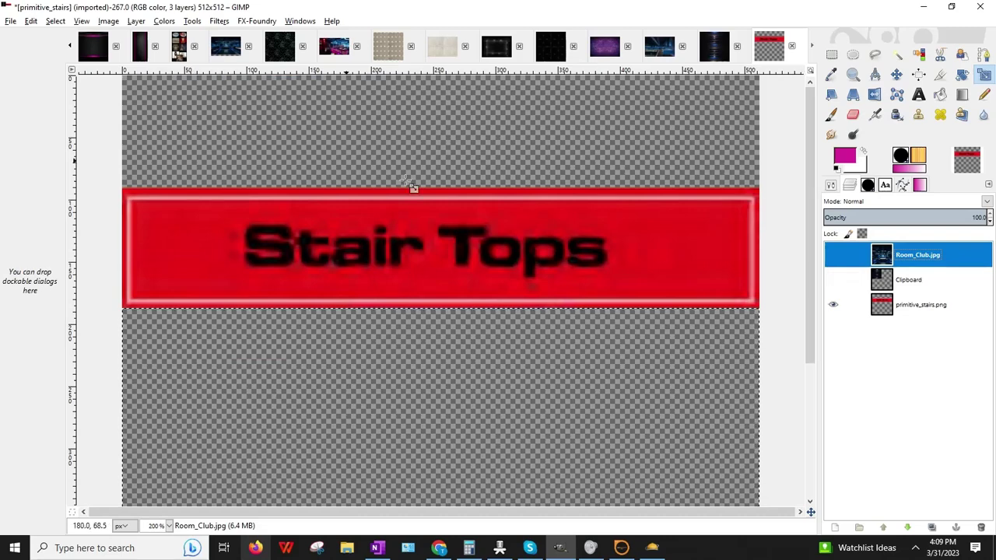
{"action": "left_click", "coordinate": [833, 282]}
{"action": "left_click", "coordinate": [851, 280]}
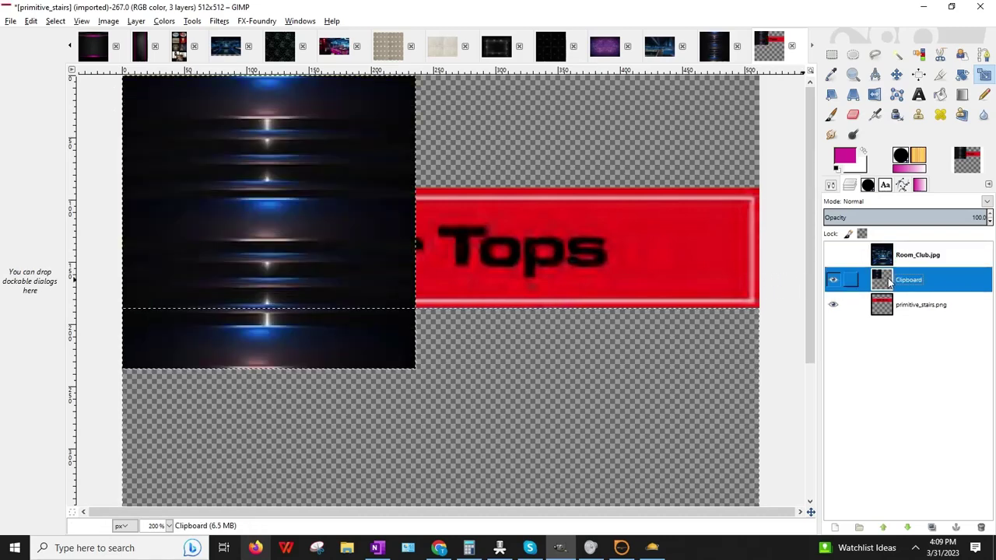
{"action": "left_click", "coordinate": [249, 115]}
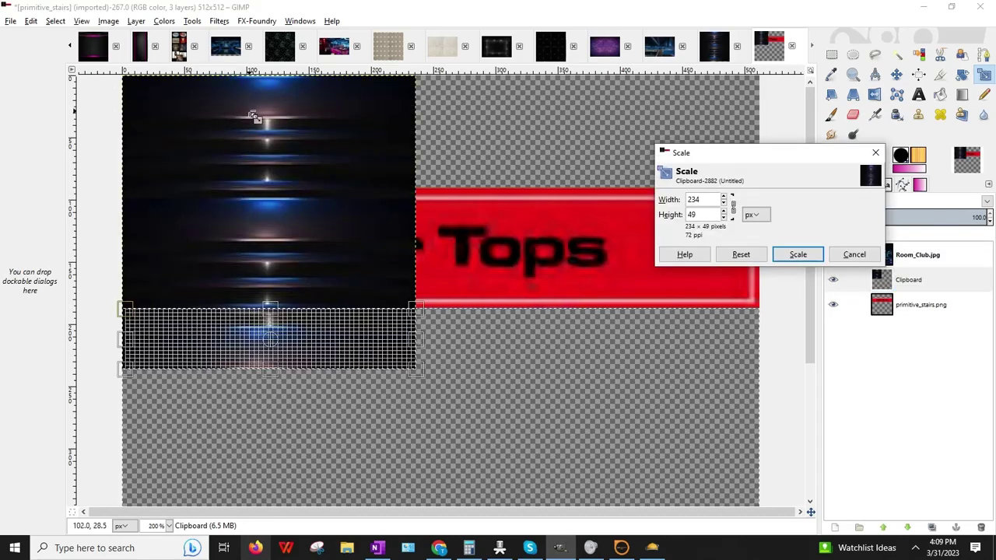
{"action": "left_click", "coordinate": [853, 255]}
- Make the pasted Clipboard layer active and drop the remaining selection
{"action": "left_click", "coordinate": [902, 286]}
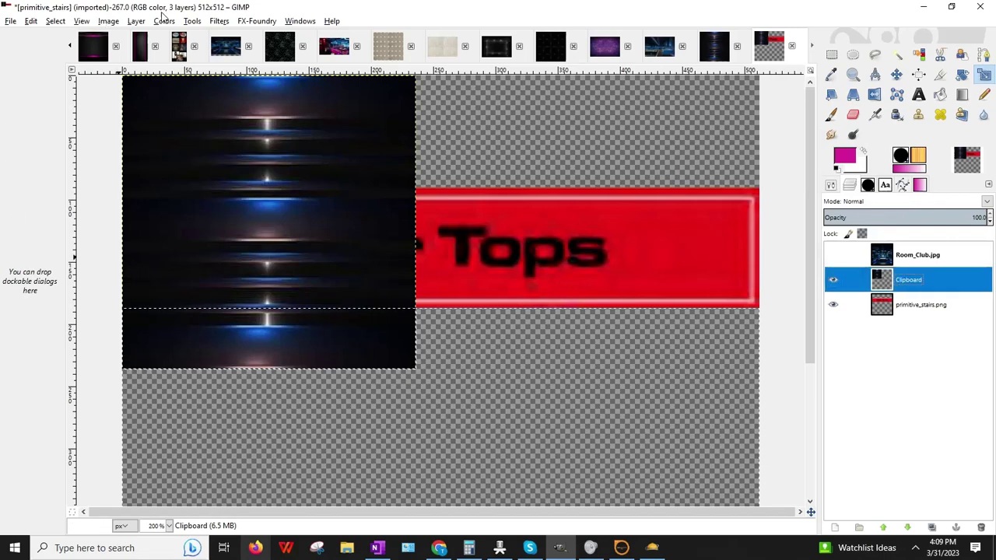
{"action": "left_click", "coordinate": [55, 21]}
{"action": "left_click", "coordinate": [68, 67]}
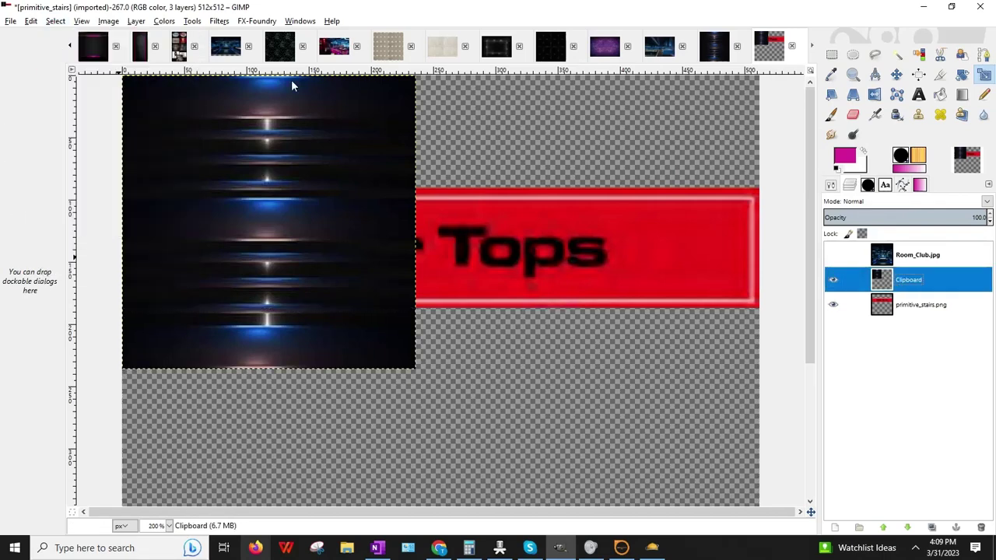
- Scale the pasted light layer to 311 × 98 pixels, fitting it to the height and right end of the red Stair Tops band
{"action": "left_click", "coordinate": [262, 105]}
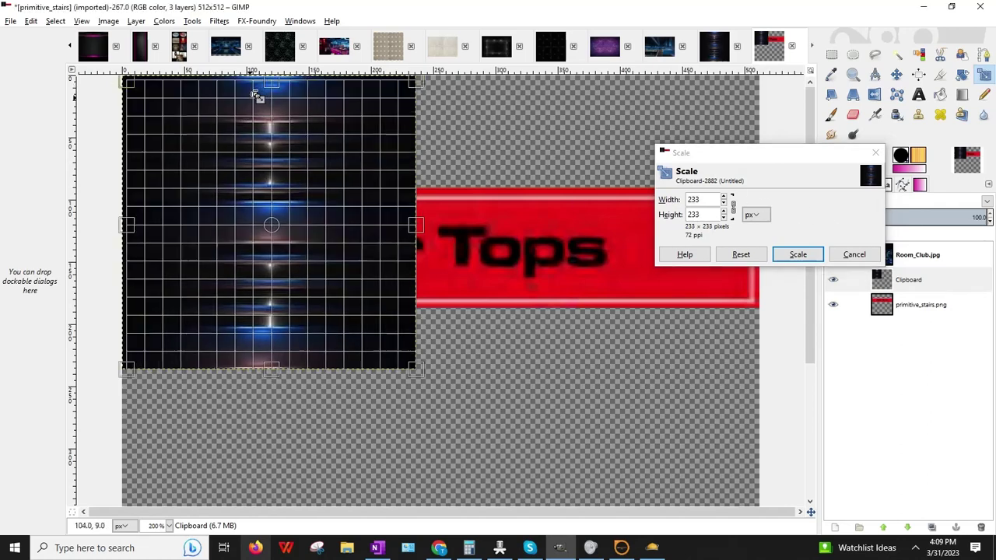
{"action": "left_click_drag", "start_coordinate": [256, 96], "coordinate": [256, 192]}
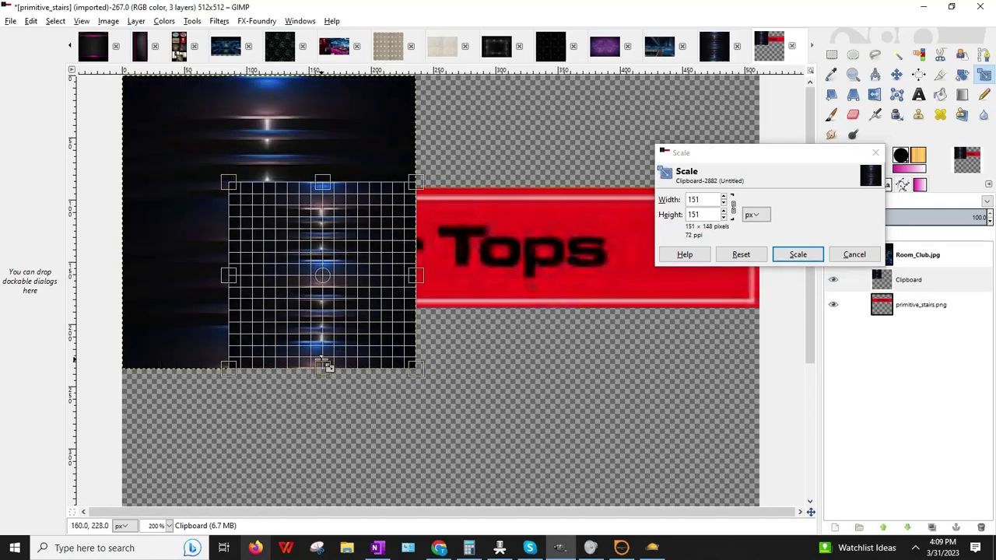
{"action": "left_click_drag", "start_coordinate": [323, 359], "coordinate": [322, 283]}
{"action": "left_click_drag", "start_coordinate": [329, 248], "coordinate": [510, 242]}
{"action": "left_click_drag", "start_coordinate": [470, 296], "coordinate": [472, 318]}
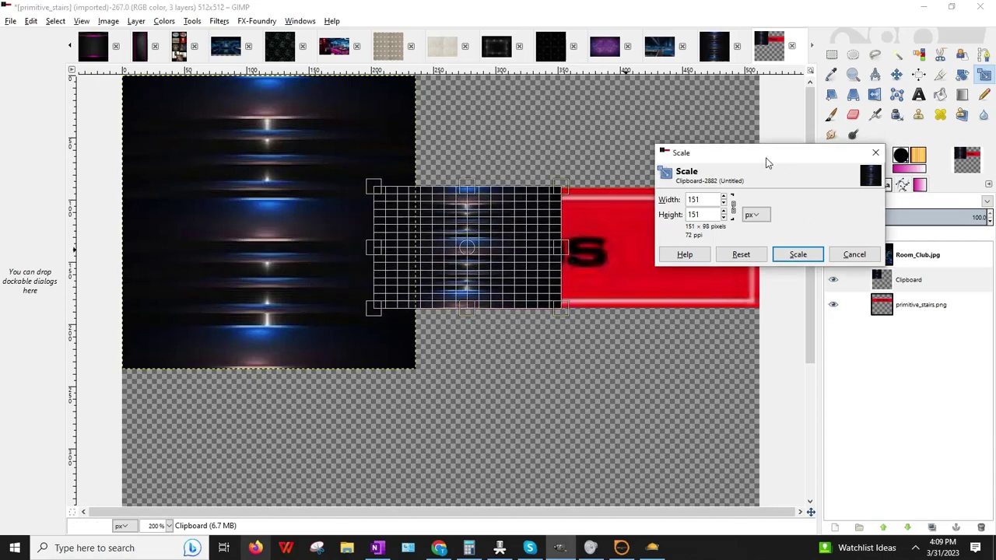
{"action": "left_click_drag", "start_coordinate": [767, 160], "coordinate": [335, 382]}
{"action": "left_click_drag", "start_coordinate": [560, 248], "coordinate": [758, 248]}
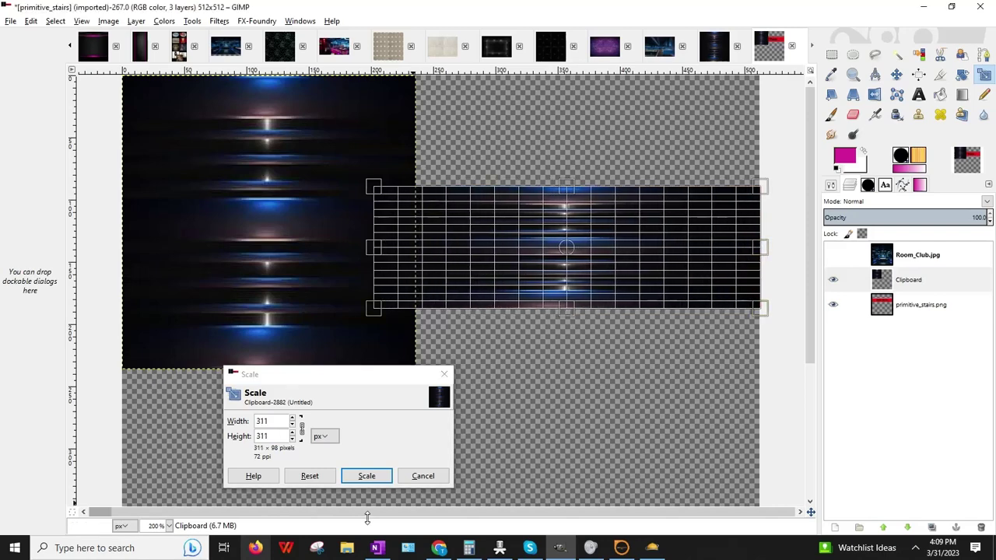
{"action": "left_click", "coordinate": [367, 475]}
- Widen the light layer to 514 × 98 pixels, stretching it to the left end of the Stair Tops band
{"action": "left_click", "coordinate": [374, 259]}
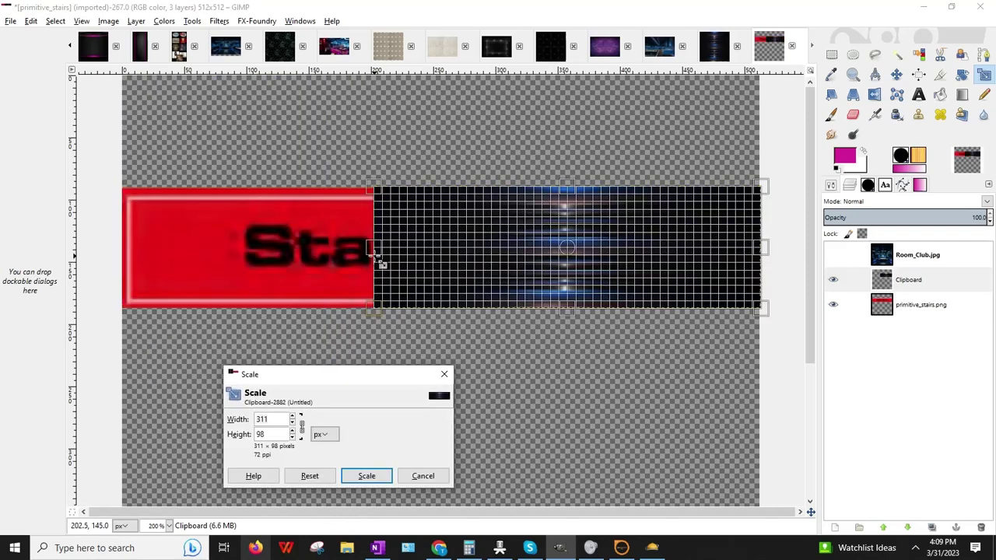
{"action": "left_click_drag", "start_coordinate": [378, 257], "coordinate": [125, 254]}
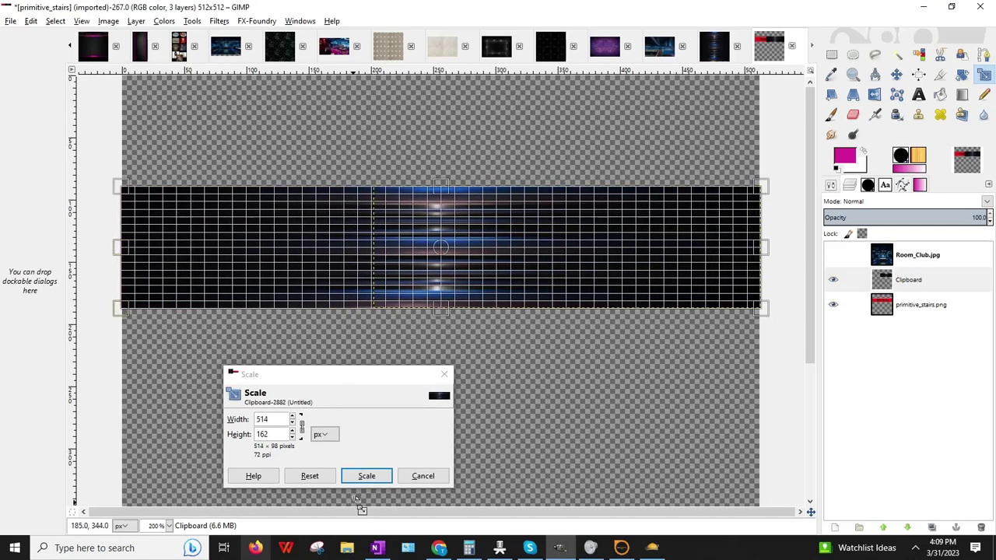
{"action": "left_click", "coordinate": [366, 476]}
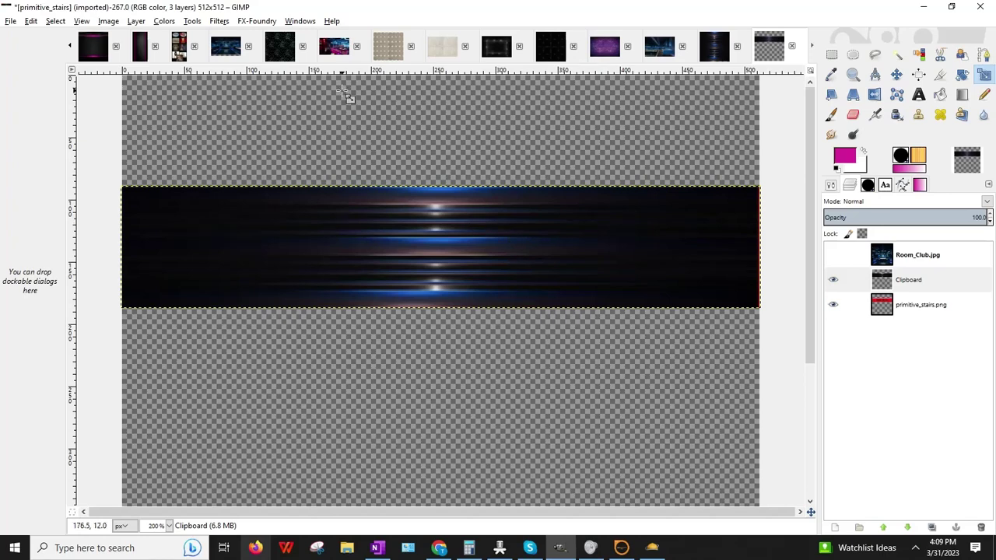
- Apply Hue-Saturation to the light layer with lightness -100 and saturation -100
{"action": "left_click", "coordinate": [163, 21]}
{"action": "left_click", "coordinate": [178, 51]}
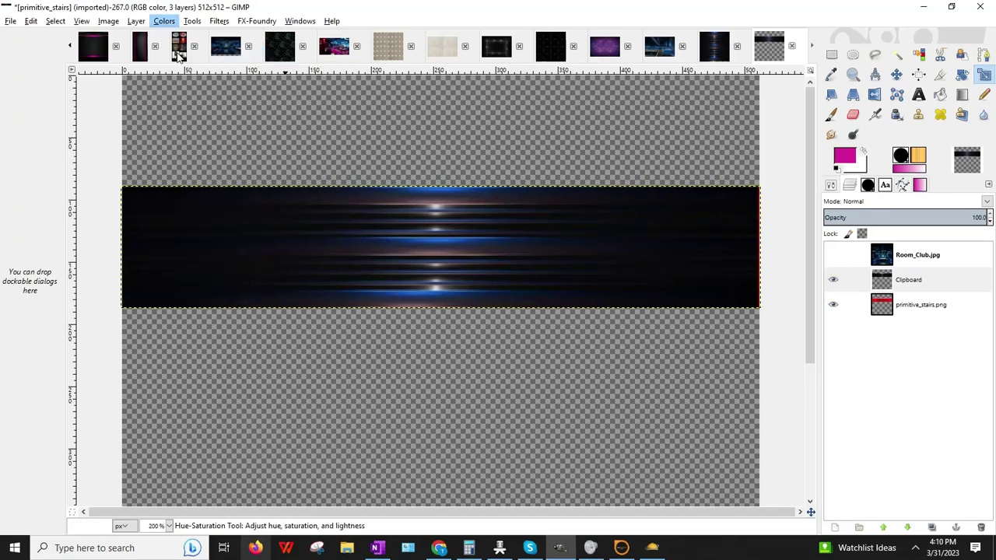
{"action": "mouse_move", "coordinate": [837, 296]}
{"action": "left_mouse_down"}
{"action": "mouse_move", "coordinate": [729, 293]}
{"action": "mouse_move", "coordinate": [836, 292]}
{"action": "left_mouse_up"}
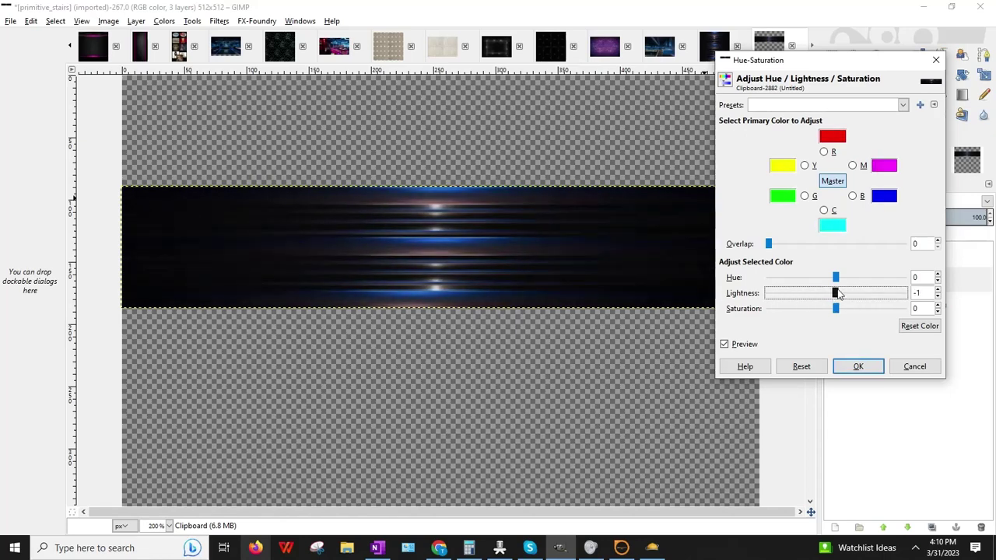
{"action": "left_click", "coordinate": [938, 297]}
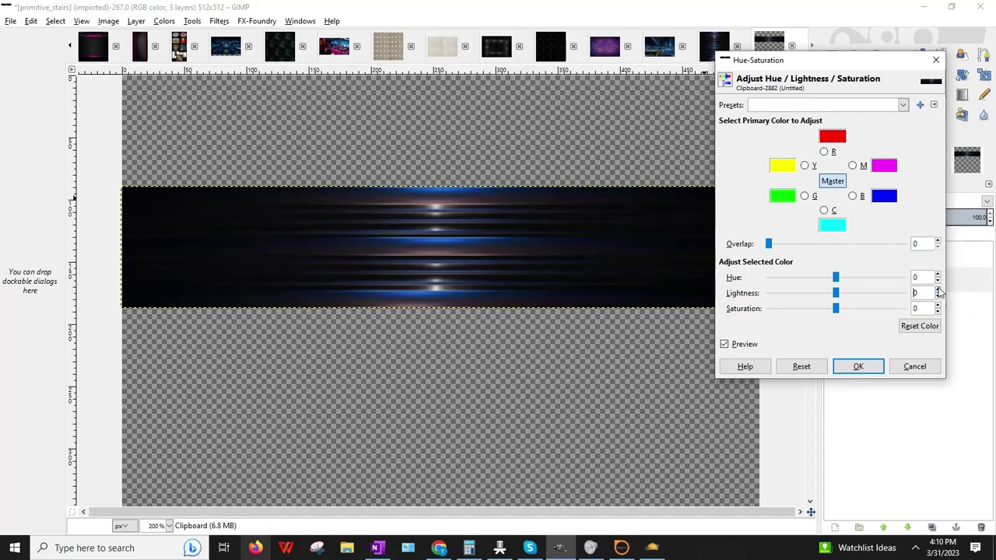
{"action": "left_click_drag", "start_coordinate": [836, 309], "coordinate": [744, 312]}
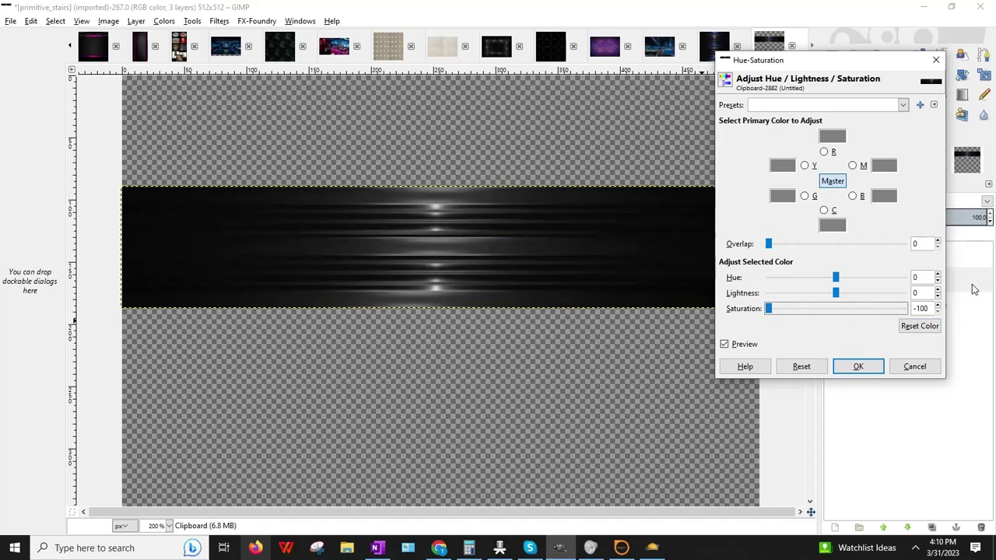
{"action": "left_click_drag", "start_coordinate": [834, 300], "coordinate": [723, 300]}
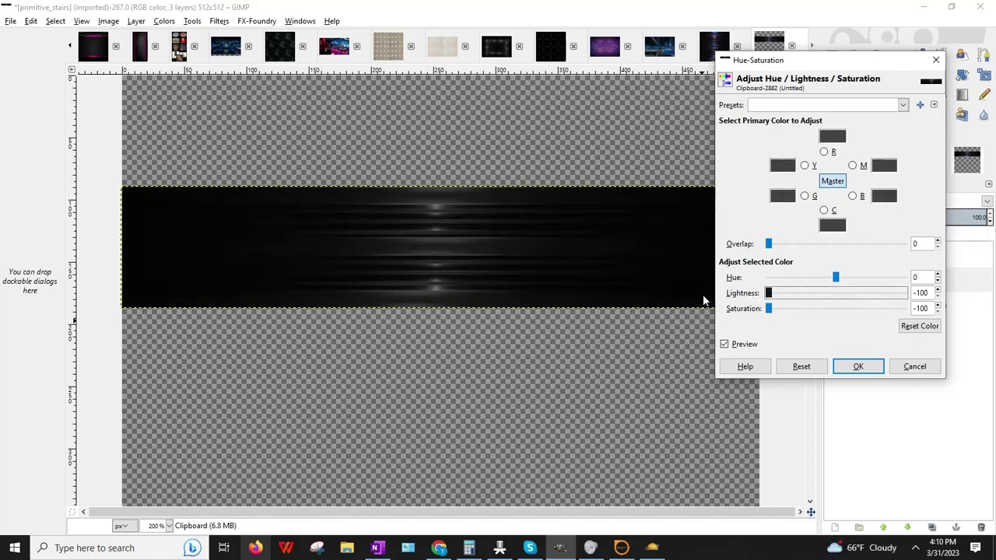
{"action": "left_click", "coordinate": [858, 366]}
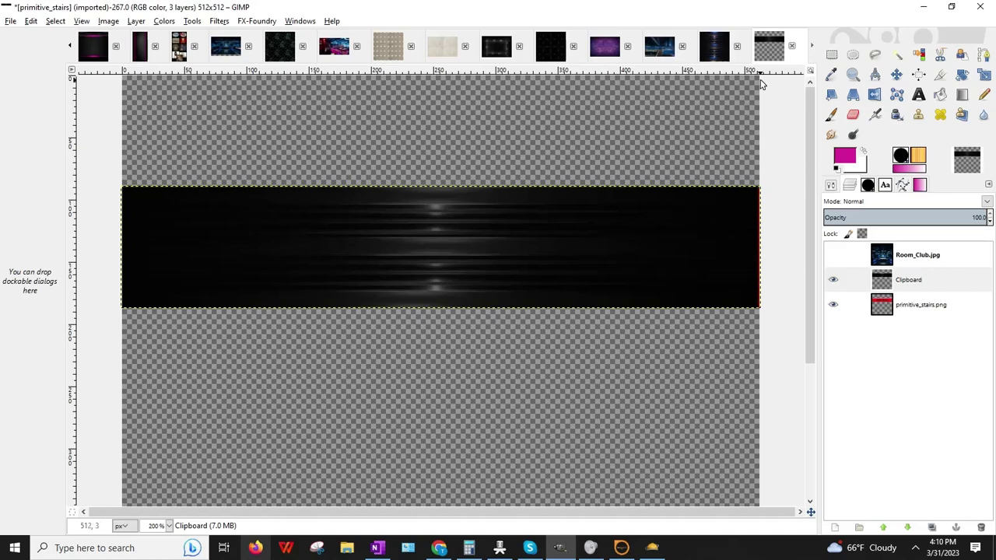
- In the black 256x512 image with two vertical pink stripes, draw a narrow full-height rectangle selection around the right stripe
{"action": "left_click", "coordinate": [92, 47]}
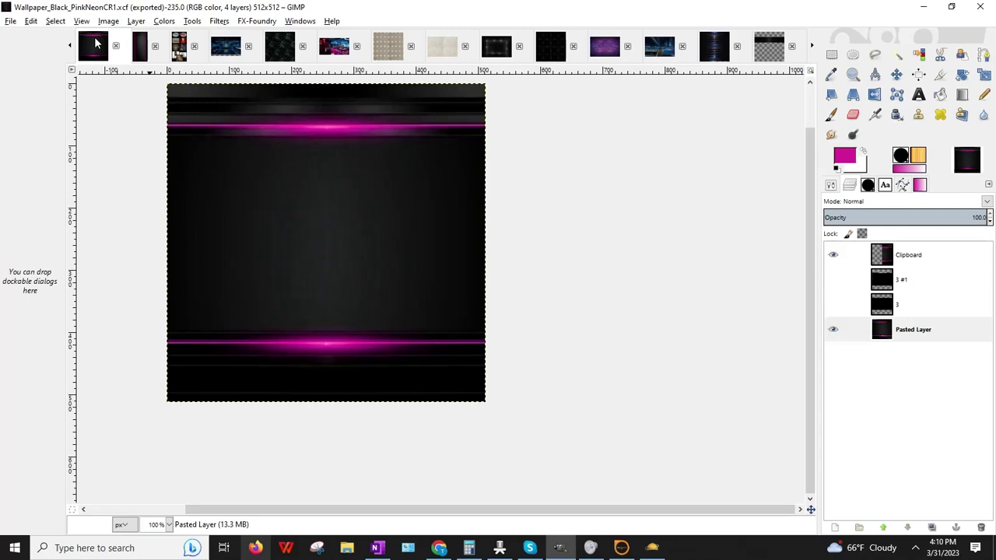
{"action": "left_click", "coordinate": [140, 49]}
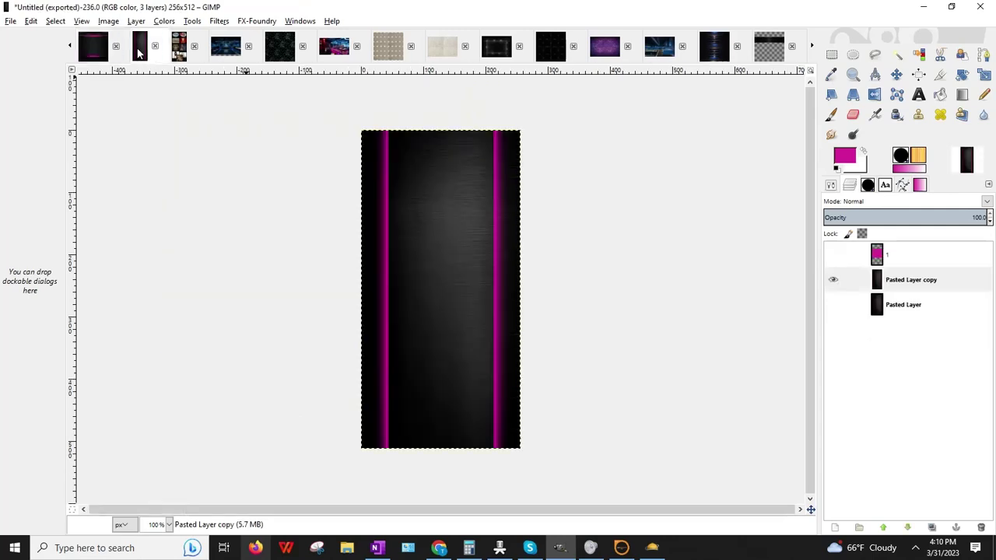
{"action": "left_click", "coordinate": [830, 53]}
{"action": "left_click_drag", "start_coordinate": [491, 120], "coordinate": [545, 422]}
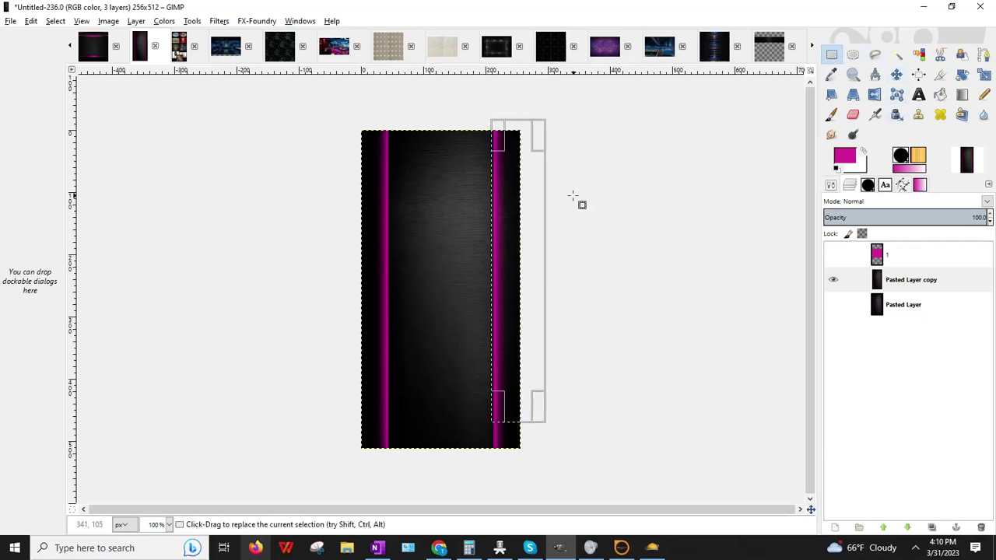
{"action": "left_click_drag", "start_coordinate": [516, 407], "coordinate": [520, 443]}
{"action": "left_click_drag", "start_coordinate": [536, 332], "coordinate": [493, 327]}
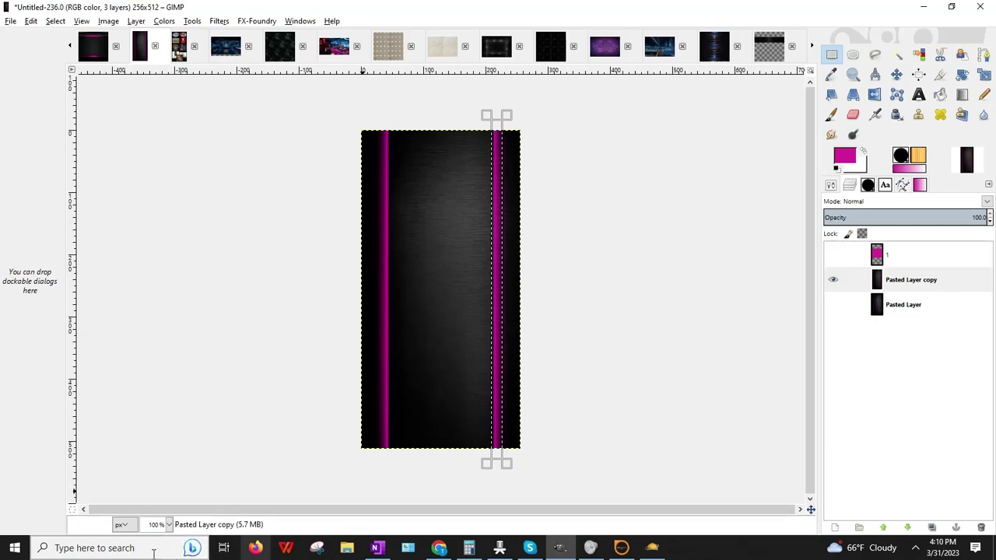
- Fit the selection's left edge to the pink stripe at 200% zoom, and return to 100%
{"action": "left_click", "coordinate": [166, 527]}
{"action": "left_click", "coordinate": [160, 451]}
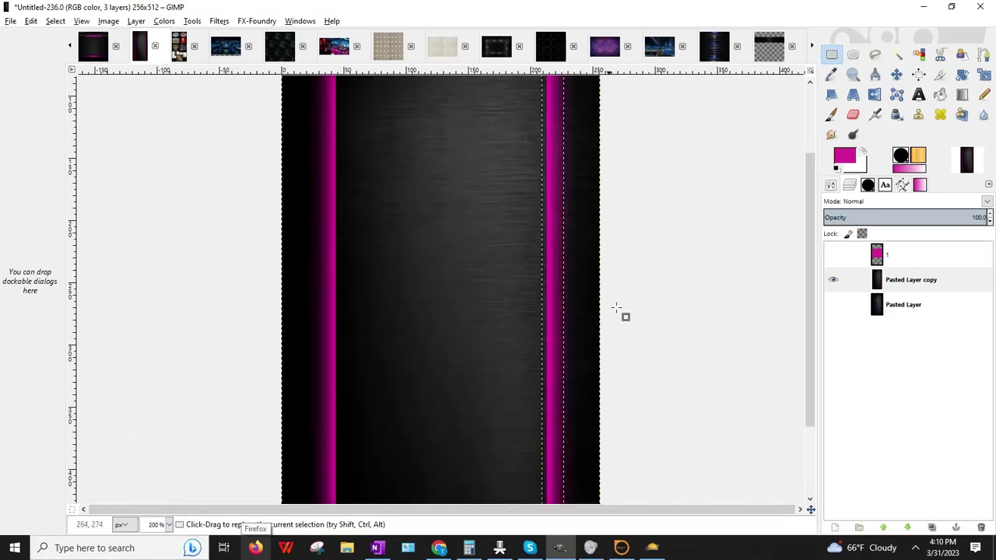
{"action": "left_click_drag", "start_coordinate": [536, 342], "coordinate": [540, 345]}
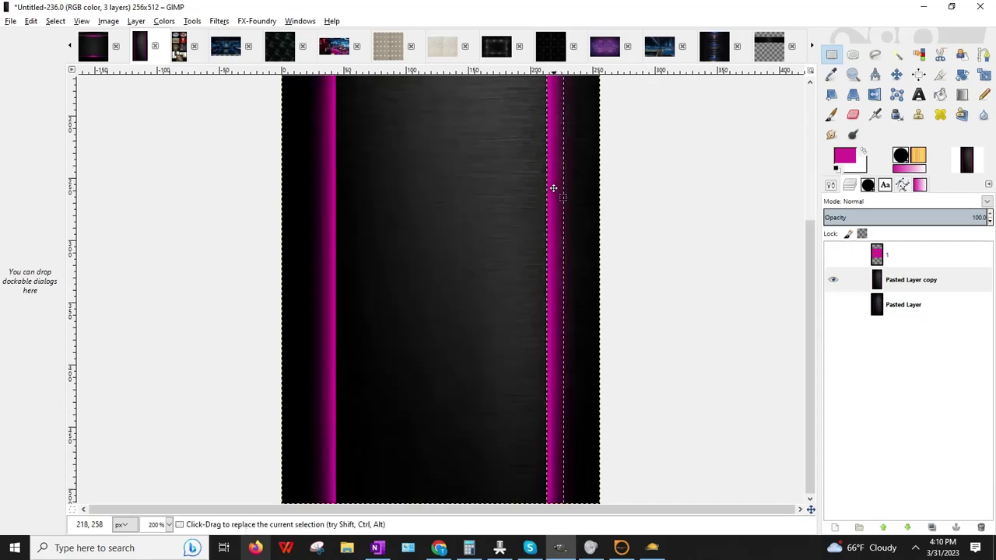
{"action": "left_click", "coordinate": [168, 525]}
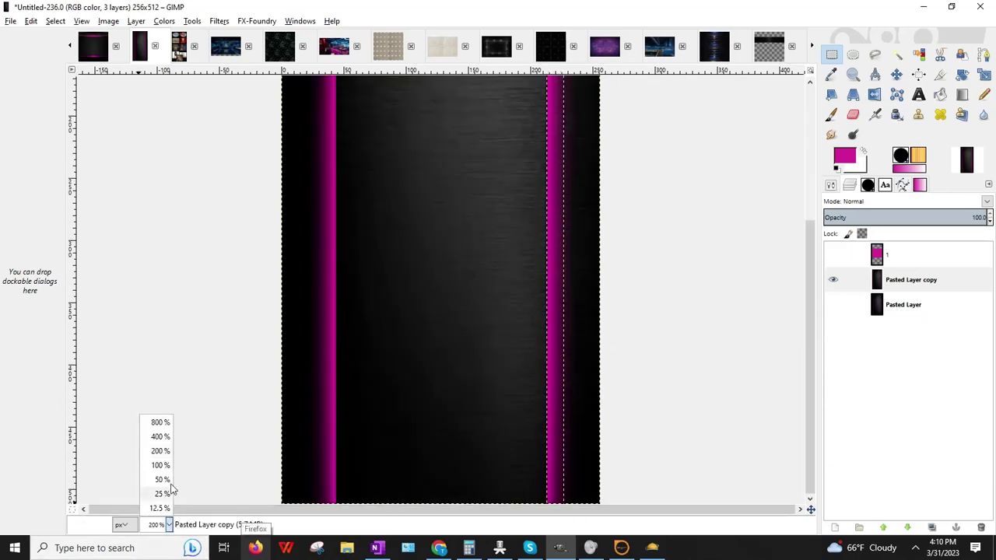
{"action": "left_click", "coordinate": [161, 465]}
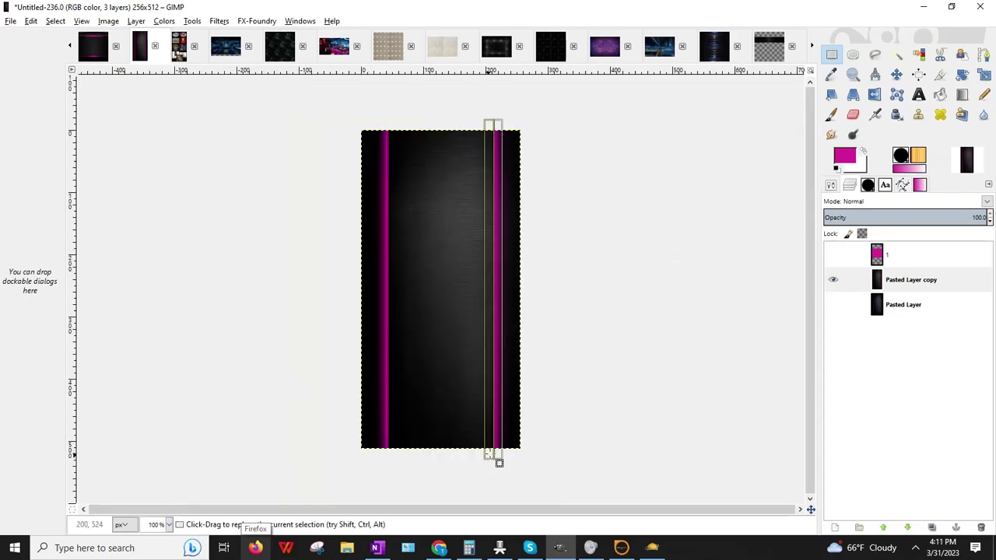
{"action": "left_click", "coordinate": [497, 289]}
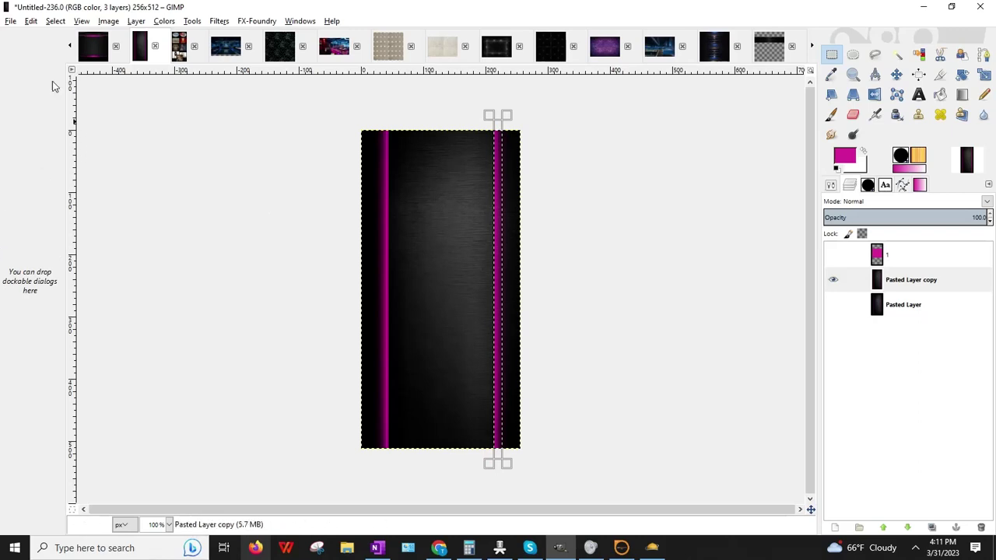
- Copy the visible content of the selected pink stripe and paste it as a new layer into the primitive_stairs image
{"action": "left_click", "coordinate": [33, 24]}
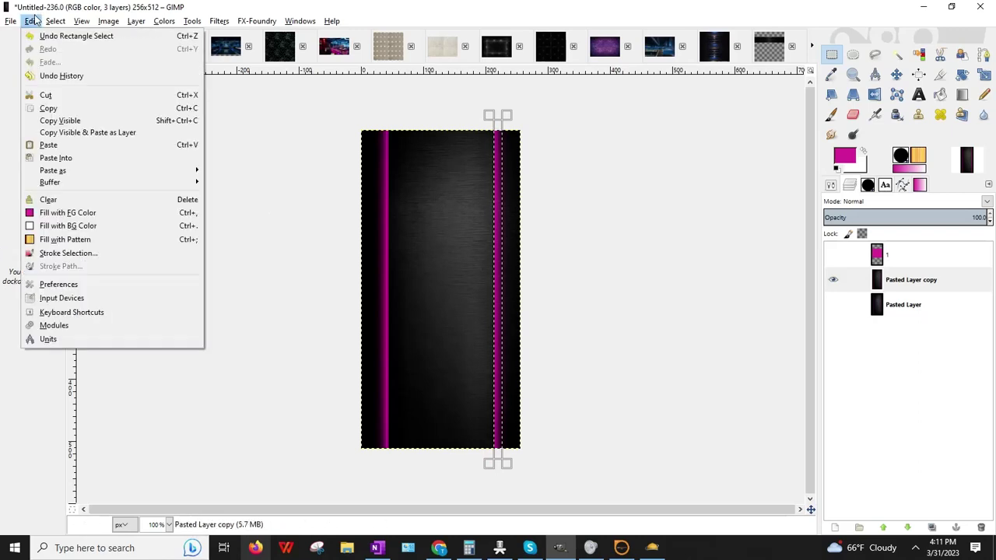
{"action": "left_click", "coordinate": [54, 120]}
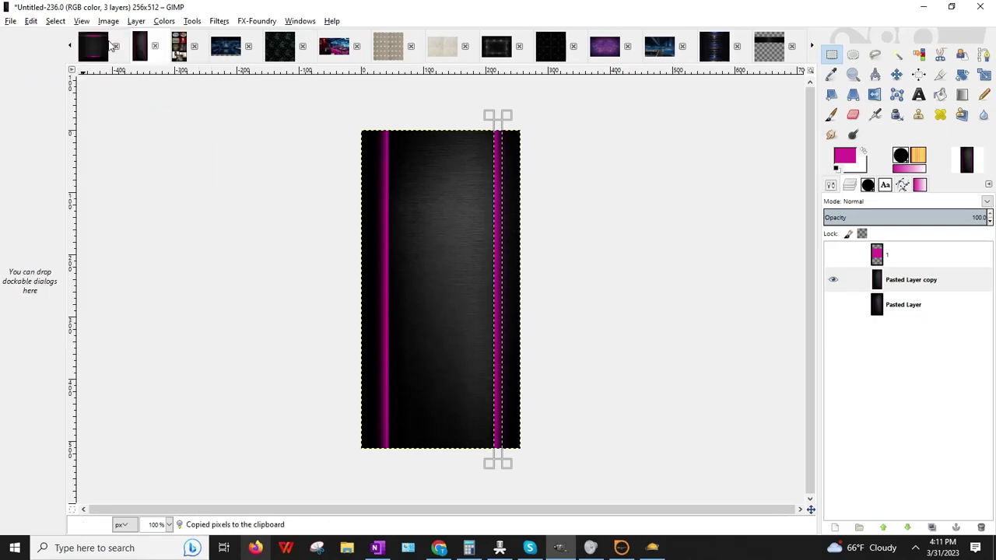
{"action": "left_click", "coordinate": [767, 49]}
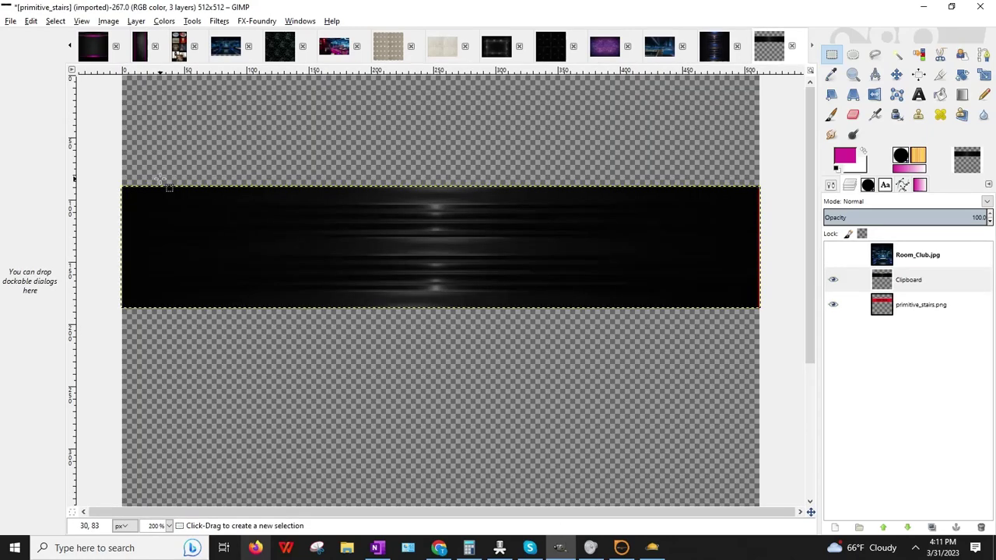
{"action": "left_click", "coordinate": [30, 22]}
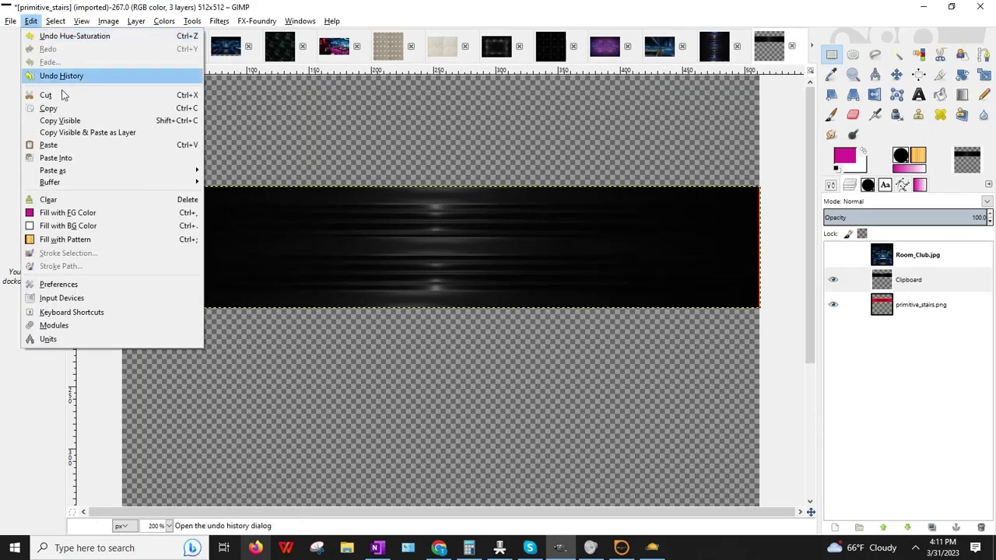
{"action": "mouse_move", "coordinate": [71, 172]}
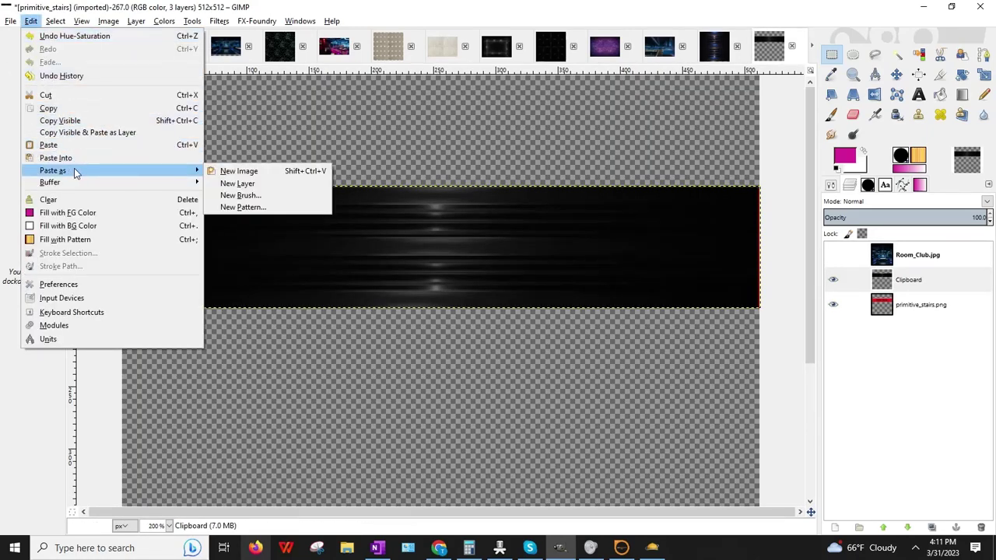
{"action": "left_click", "coordinate": [261, 184]}
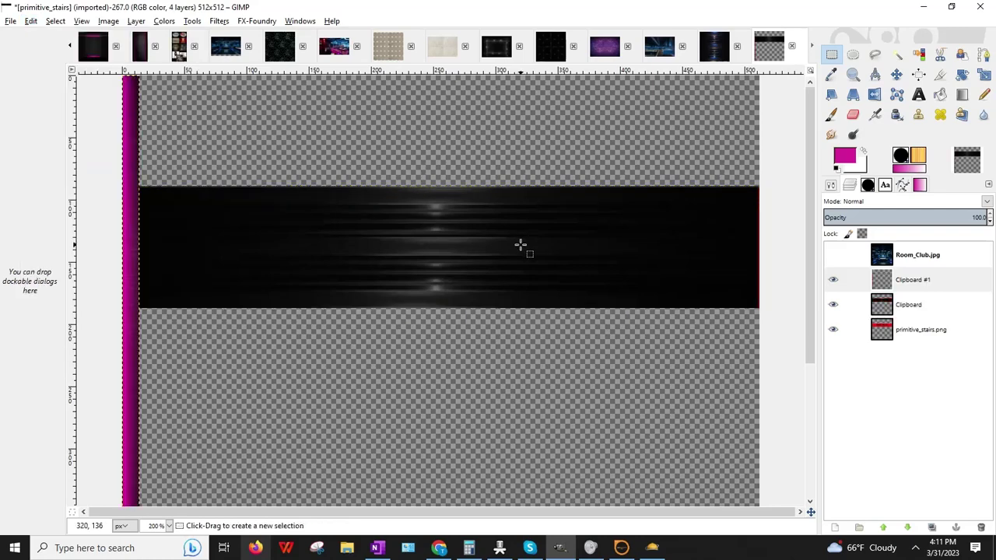
- Rotate the pasted pink stripe layer (Clipboard #1) by 90 degrees
{"action": "left_click", "coordinate": [902, 282]}
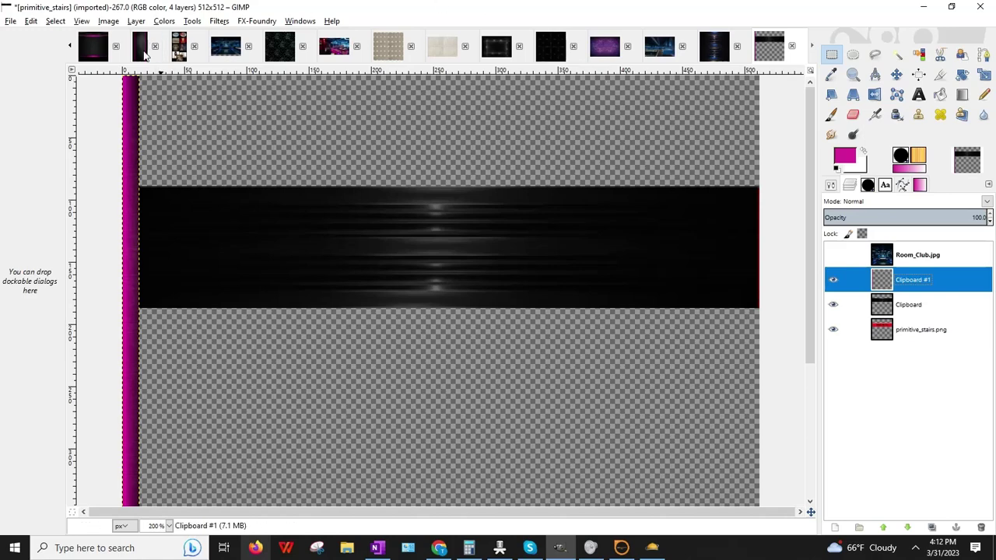
{"action": "left_click", "coordinate": [961, 74]}
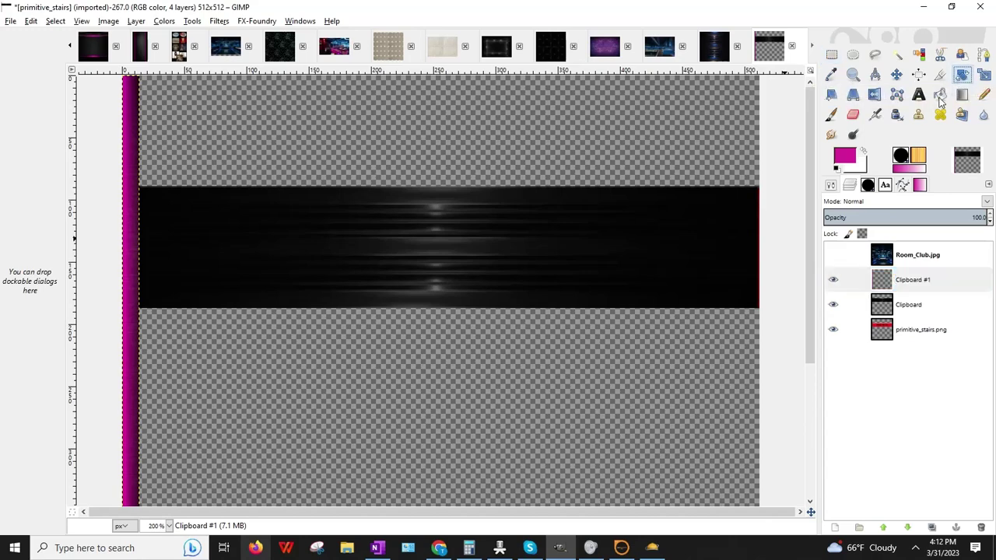
{"action": "left_click", "coordinate": [186, 326]}
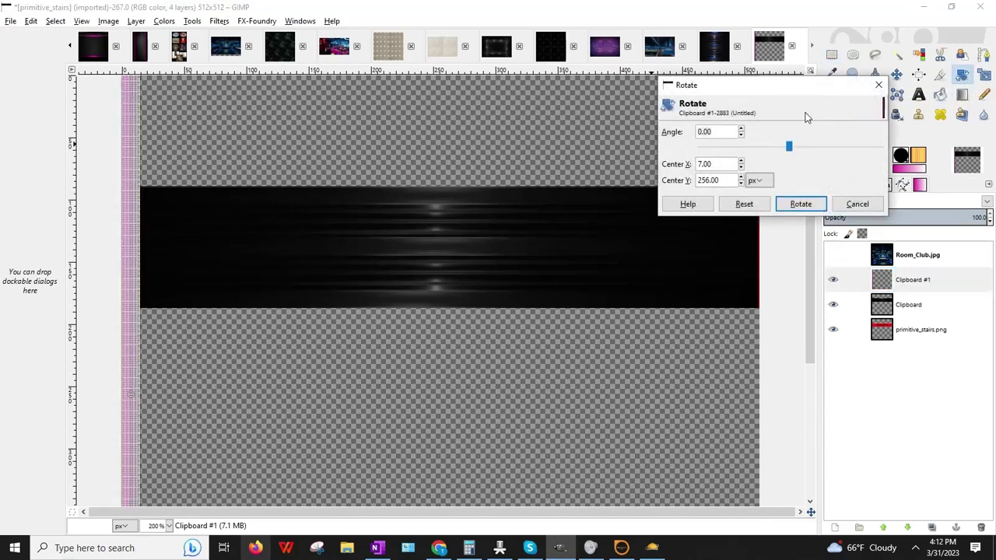
{"action": "left_click_drag", "start_coordinate": [720, 130], "coordinate": [675, 133]}
{"action": "type", "text": "9"}
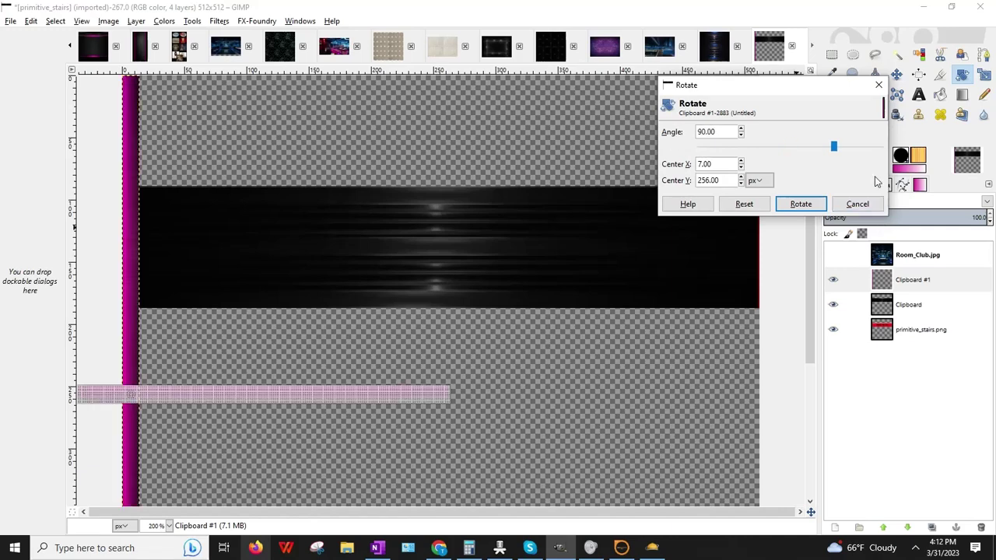
{"action": "left_click", "coordinate": [805, 206]}
{"action": "left_click", "coordinate": [896, 74]}
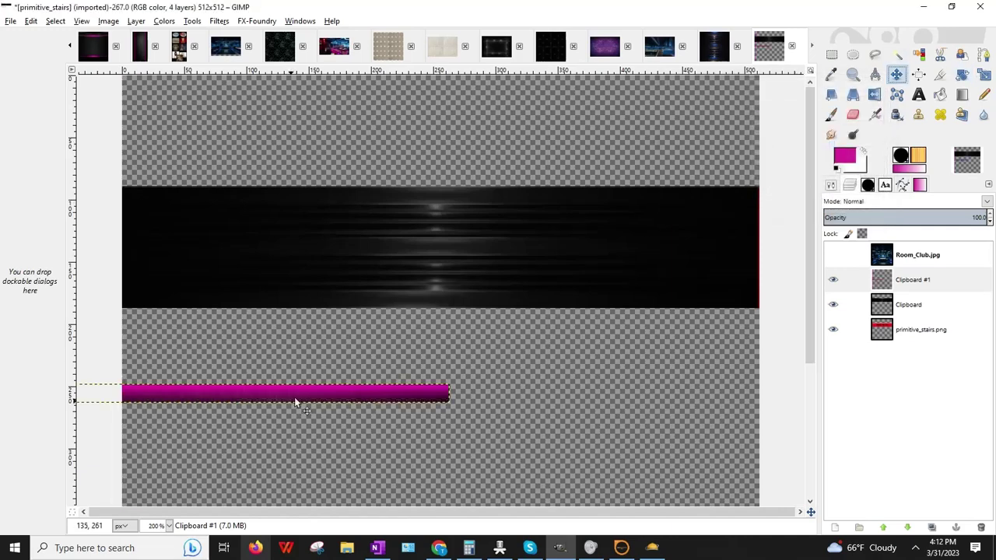
- Move the rotated pink stripe layer onto the lower edge of the dark band so it spans the full image width
{"action": "left_click_drag", "start_coordinate": [294, 394], "coordinate": [603, 296]}
{"action": "left_click", "coordinate": [832, 53]}
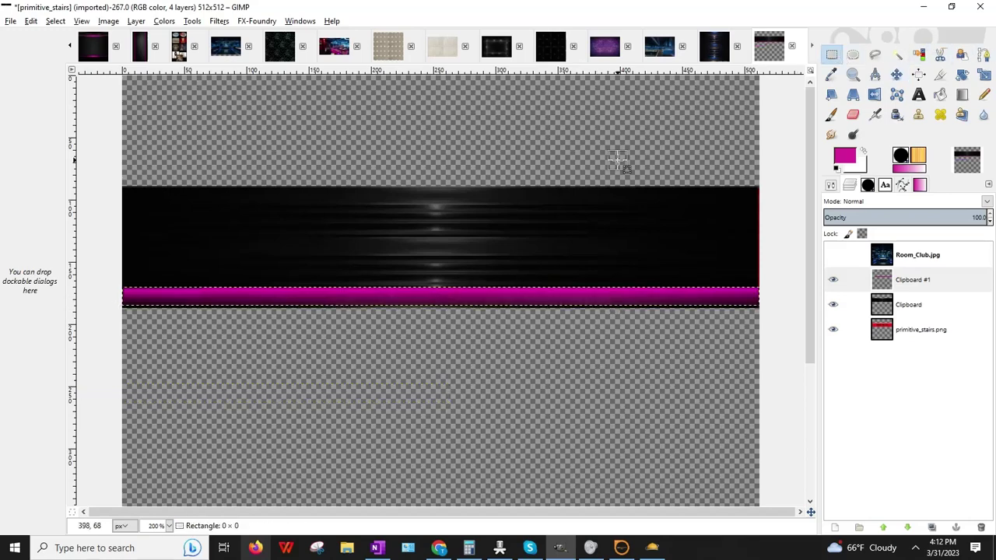
{"action": "key", "text": "Down"}
{"action": "key", "text": "Down"}
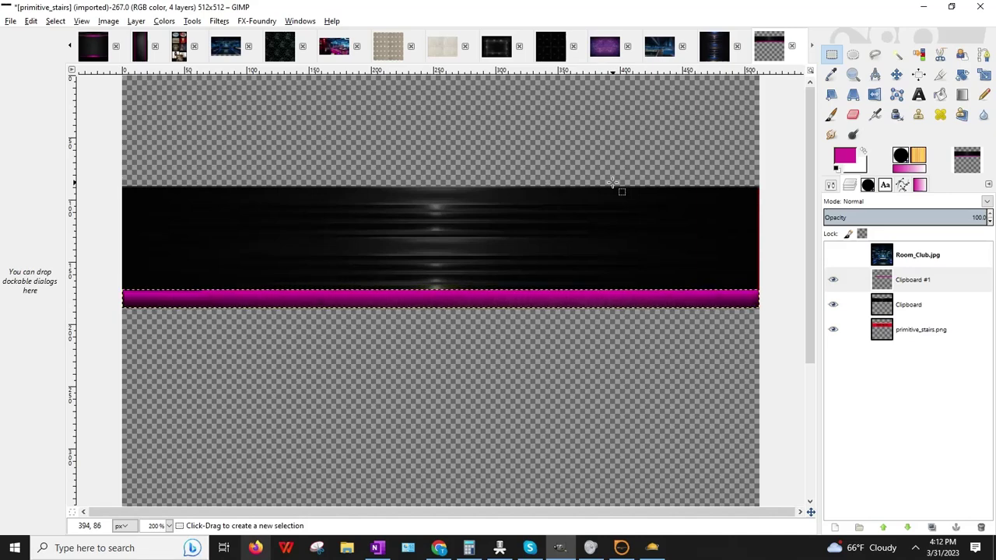
{"action": "left_click", "coordinate": [983, 75]}
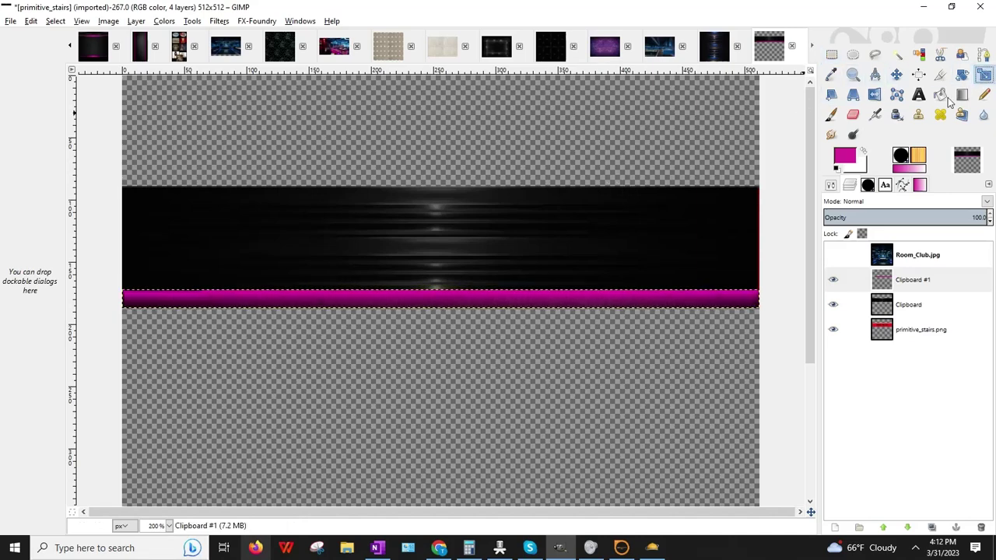
{"action": "left_click", "coordinate": [763, 305]}
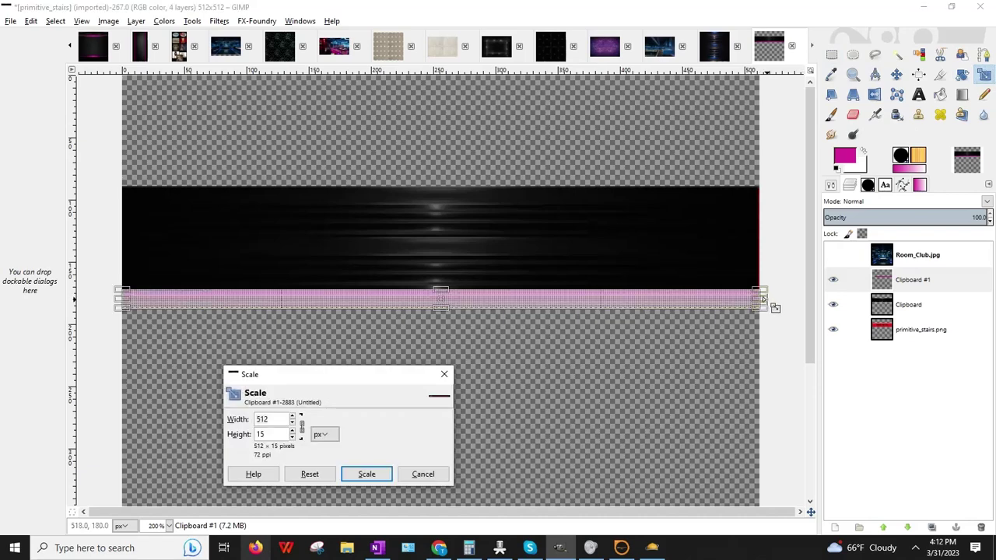
{"action": "left_click_drag", "start_coordinate": [763, 299], "coordinate": [772, 299]}
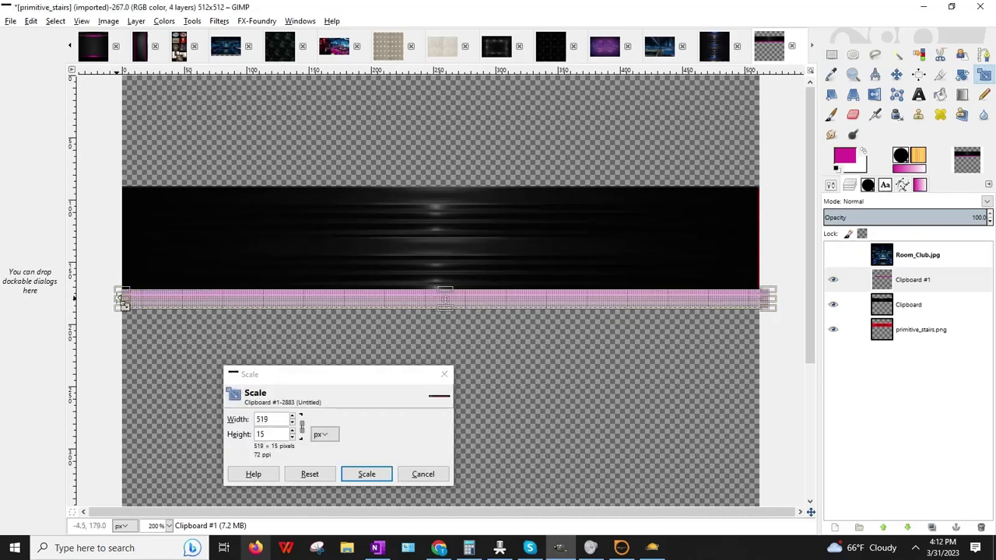
{"action": "left_click_drag", "start_coordinate": [123, 301], "coordinate": [112, 299]}
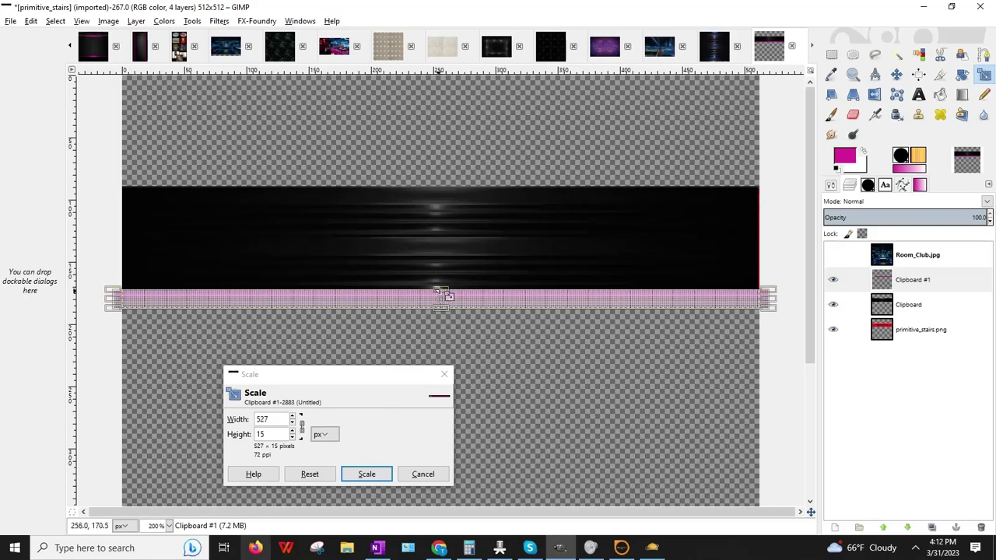
{"action": "left_click_drag", "start_coordinate": [440, 289], "coordinate": [441, 294]}
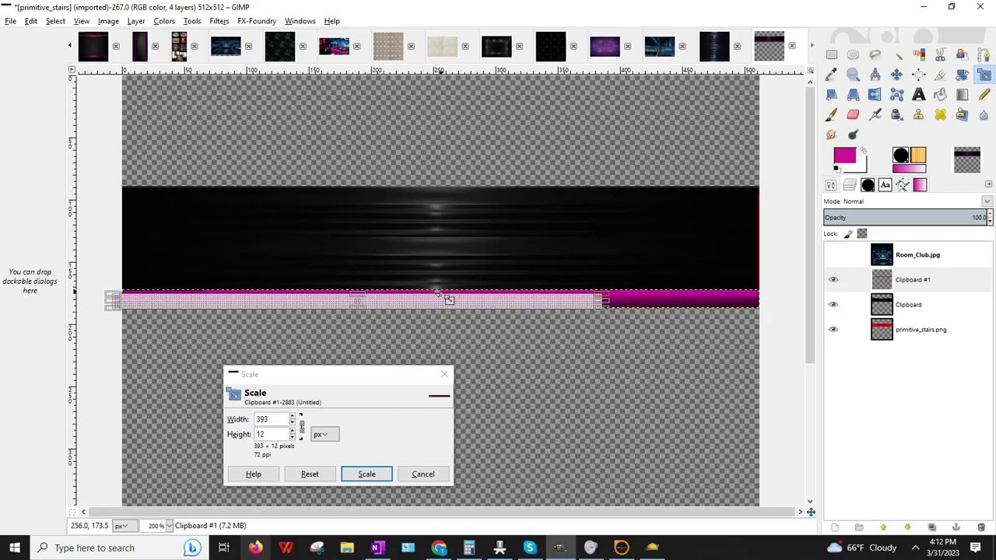
{"action": "left_click", "coordinate": [429, 466]}
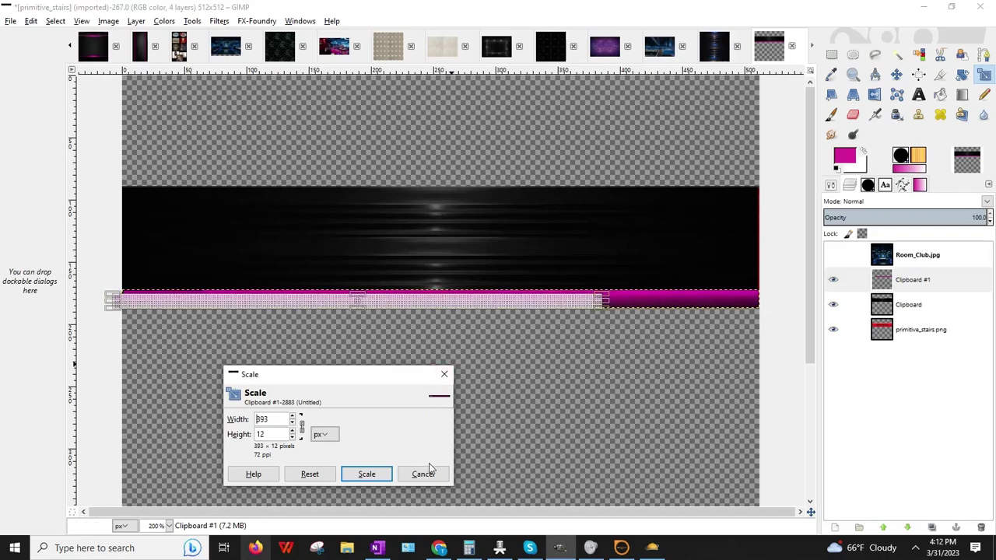
{"action": "left_click", "coordinate": [425, 476]}
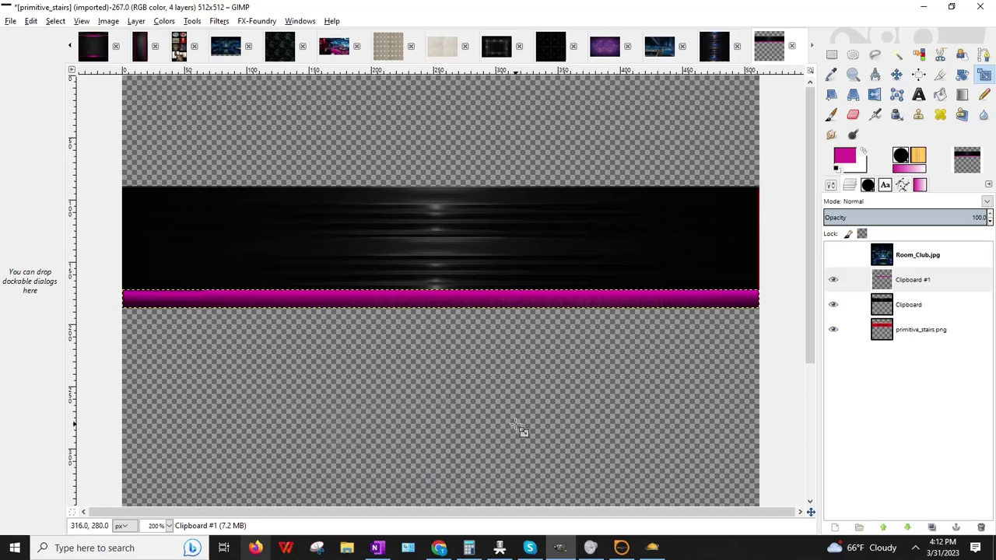
- Scale the pink stripe down from its upper edge to 512 × 8 px, keeping it on the band's lower edge
{"action": "left_click", "coordinate": [440, 305]}
{"action": "left_click_drag", "start_coordinate": [440, 302], "coordinate": [440, 293]}
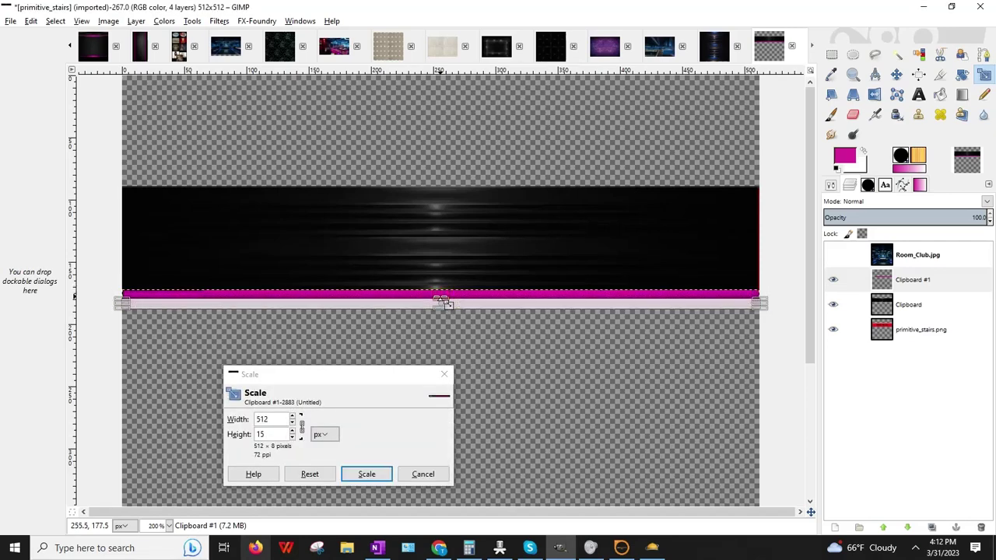
{"action": "left_click", "coordinate": [369, 476]}
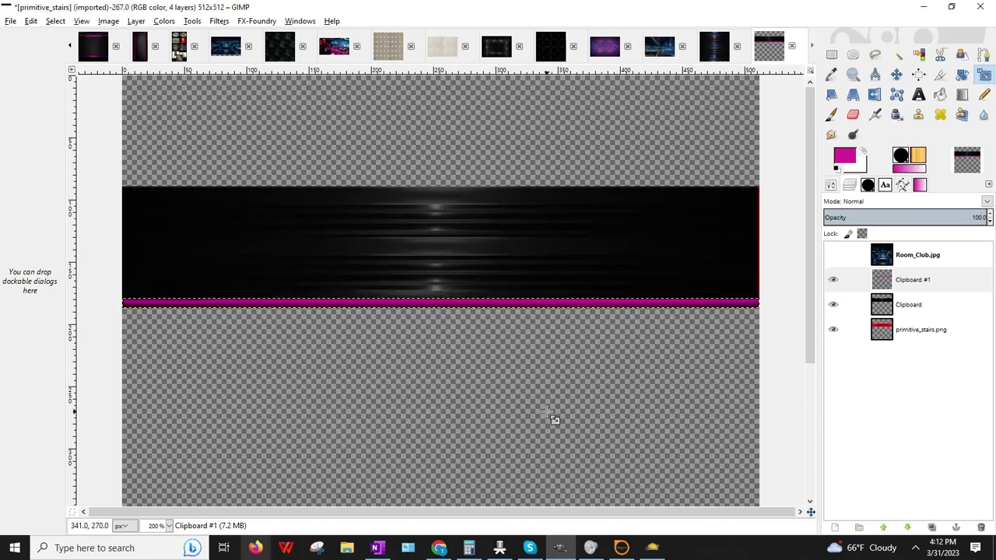
- Duplicate the thin pink stripe layer and move the copy straight up to the dark band's upper edge
{"action": "left_click", "coordinate": [136, 21]}
{"action": "left_click", "coordinate": [167, 76]}
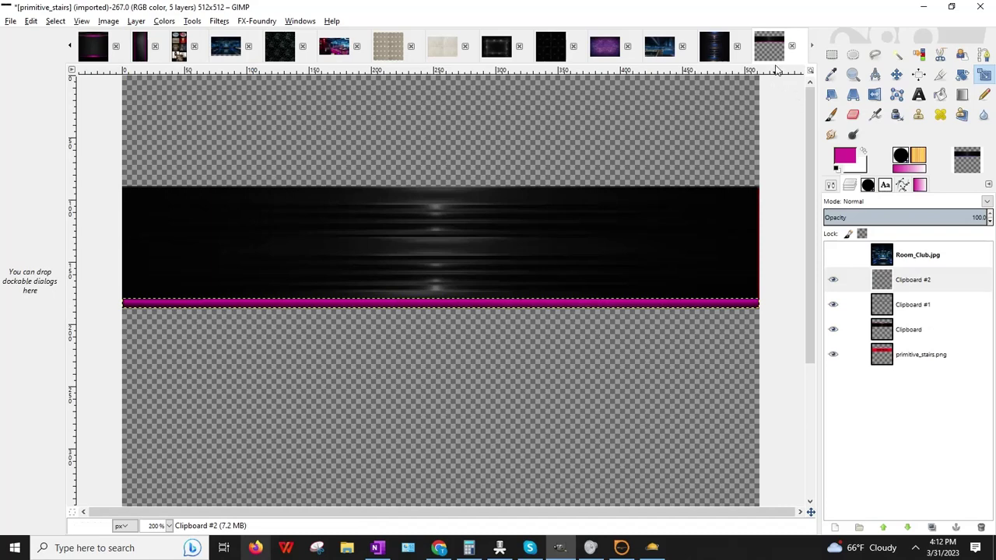
{"action": "left_click", "coordinate": [830, 55]}
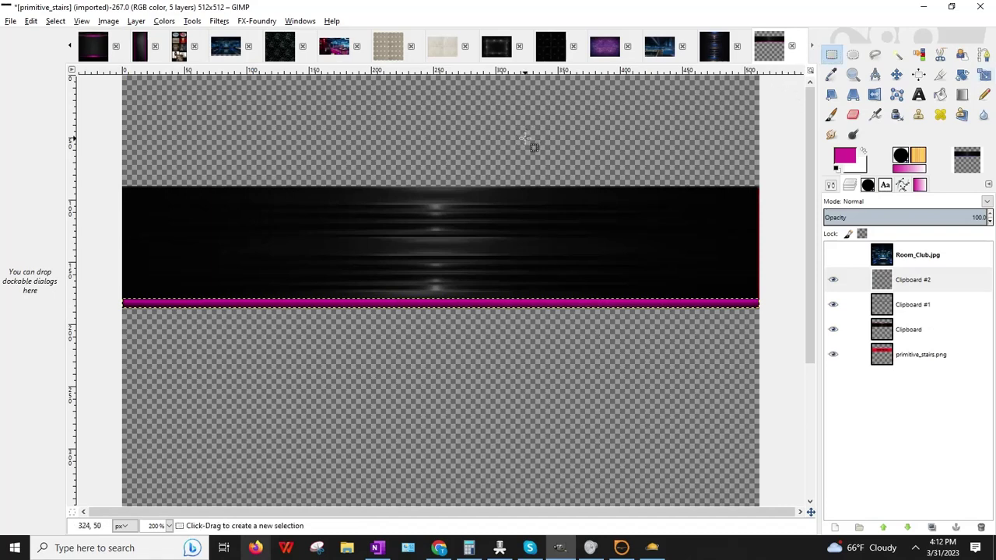
{"action": "key", "text": "Up"}
{"action": "key", "text": "Up"}
{"action": "key", "text": "Up"}
{"action": "key", "text": "Up"}
{"action": "key", "text": "Up"}
{"action": "key", "text": "Up"}
{"action": "key", "text": "Up"}
{"action": "key", "text": "Up"}
{"action": "key", "text": "Up"}
{"action": "key", "text": "Up"}
{"action": "key", "text": "Up"}
{"action": "key", "text": "Up"}
{"action": "key", "text": "Up"}
{"action": "key", "text": "Up"}
{"action": "key", "text": "Up"}
{"action": "key", "text": "Up"}
{"action": "key", "text": "Up"}
{"action": "key", "text": "Up"}
{"action": "key", "text": "Up"}
{"action": "key", "text": "Up"}
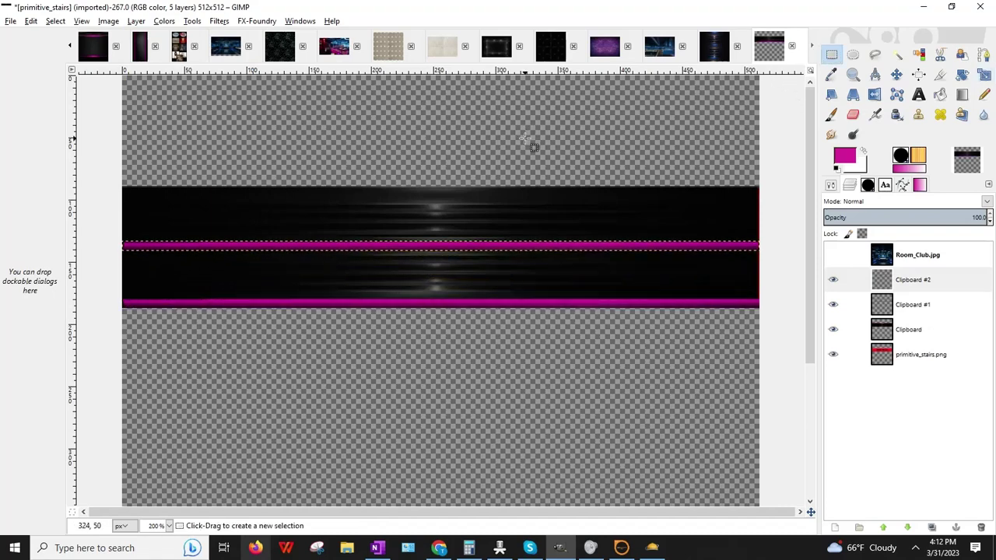
{"action": "key", "text": "Up"}
{"action": "key", "text": "Up"}
{"action": "key", "text": "Up"}
{"action": "key", "text": "Up"}
{"action": "key", "text": "Up"}
{"action": "key", "text": "Up"}
{"action": "key", "text": "Up"}
{"action": "key", "text": "Up"}
{"action": "key", "text": "Up"}
{"action": "key", "text": "Up"}
{"action": "key", "text": "Up"}
{"action": "key", "text": "Up"}
{"action": "key", "text": "Up"}
{"action": "key", "text": "Up"}
{"action": "key", "text": "Up"}
{"action": "key", "text": "Up"}
{"action": "key", "text": "Up"}
{"action": "key", "text": "Up"}
{"action": "key", "text": "Up"}
{"action": "key", "text": "Up"}
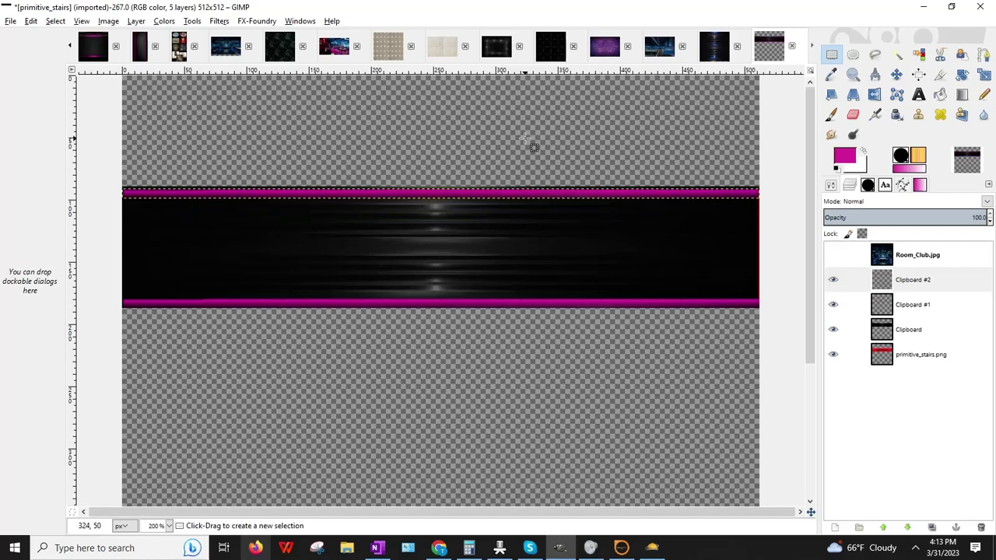
{"action": "key", "text": "Up"}
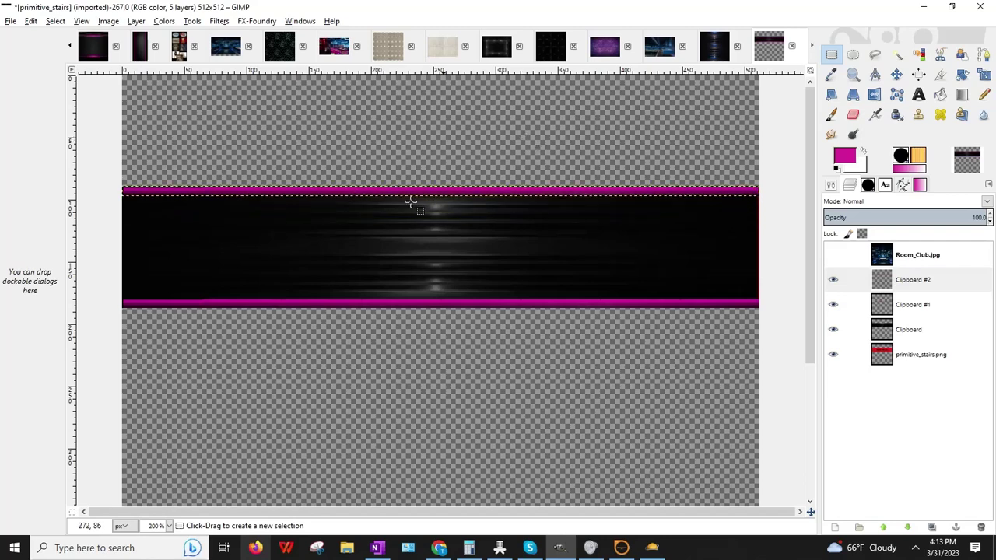
- Save the image in the PropMaps folder as primitive_stairs_Slabs_BlackMetal_PinkNeon.xcf
{"action": "left_click", "coordinate": [169, 526]}
{"action": "left_click", "coordinate": [160, 467]}
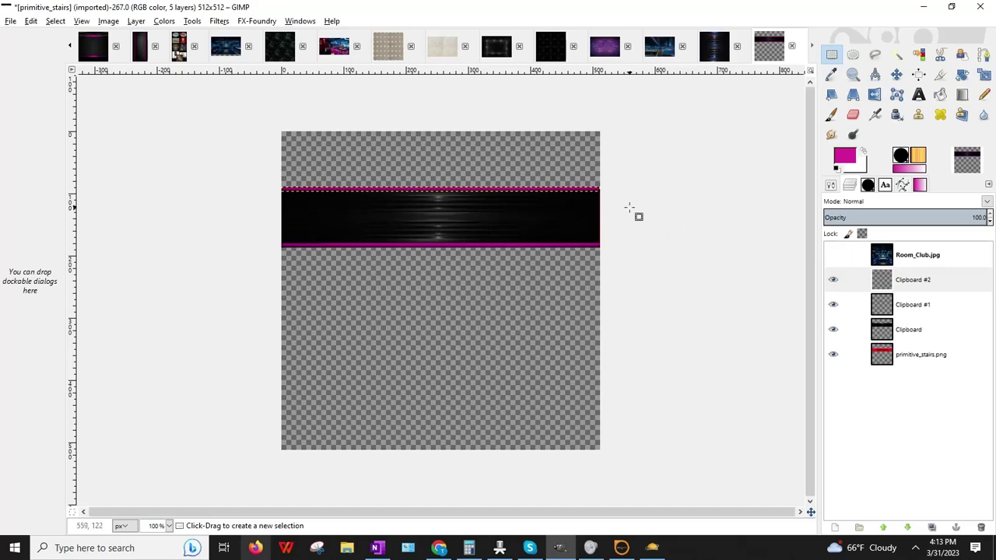
{"action": "left_click", "coordinate": [11, 22]}
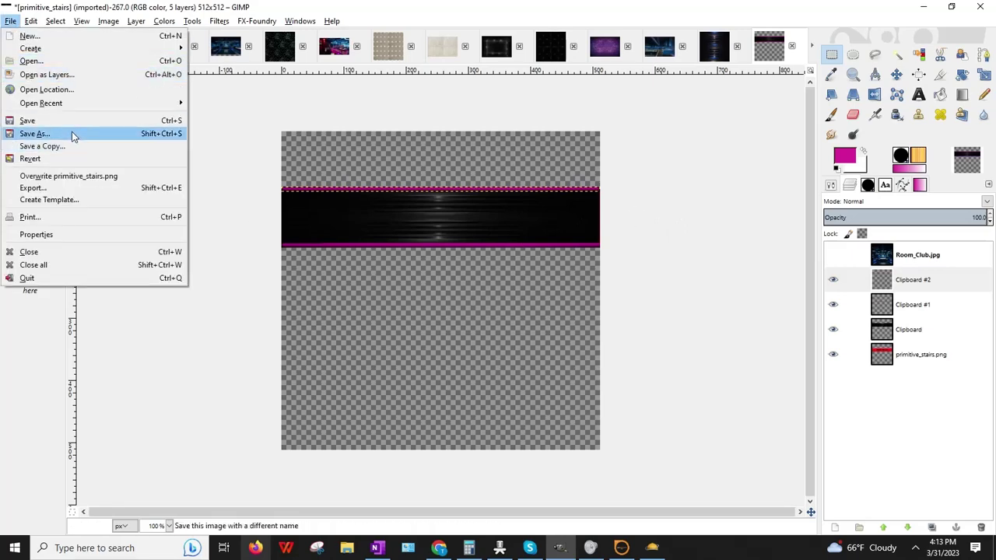
{"action": "left_click", "coordinate": [71, 131]}
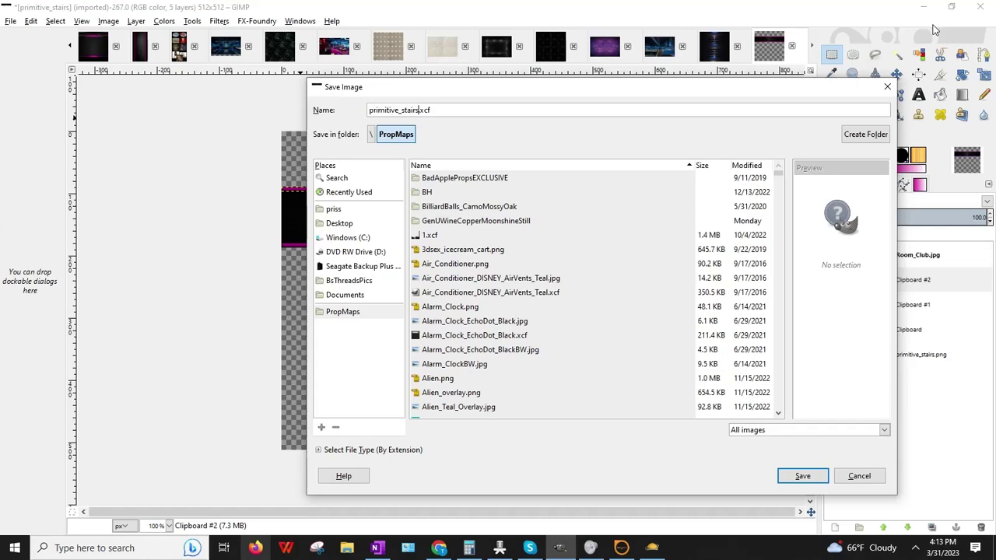
{"action": "type", "text": "_B"}
{"action": "type", "text": "lckMetal_"}
{"action": "key", "text": "BackSpace"}
{"action": "key", "text": "BackSpace"}
{"action": "key", "text": "BackSpace"}
{"action": "key", "text": "BackSpace"}
{"action": "key", "text": "BackSpace"}
{"action": "key", "text": "BackSpace"}
{"action": "key", "text": "BackSpace"}
{"action": "key", "text": "BackSpace"}
{"action": "key", "text": "BackSpace"}
{"action": "type", "text": "lackMetal_"}
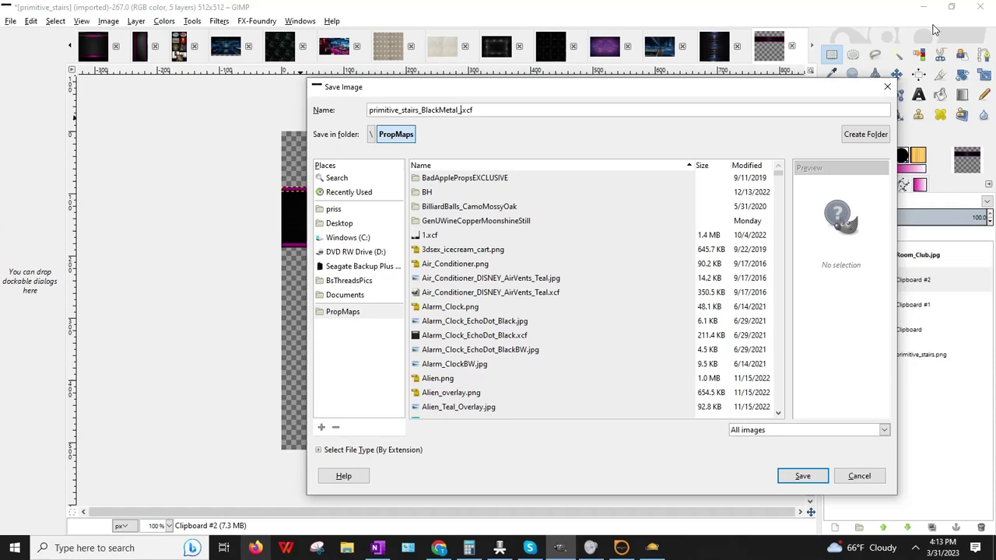
{"action": "key", "text": "BackSpace"}
{"action": "key", "text": "BackSpace"}
{"action": "key", "text": "BackSpace"}
{"action": "key", "text": "BackSpace"}
{"action": "key", "text": "BackSpace"}
{"action": "key", "text": "BackSpace"}
{"action": "key", "text": "BackSpace"}
{"action": "key", "text": "BackSpace"}
{"action": "key", "text": "BackSpace"}
{"action": "key", "text": "BackSpace"}
{"action": "key", "text": "BackSpace"}
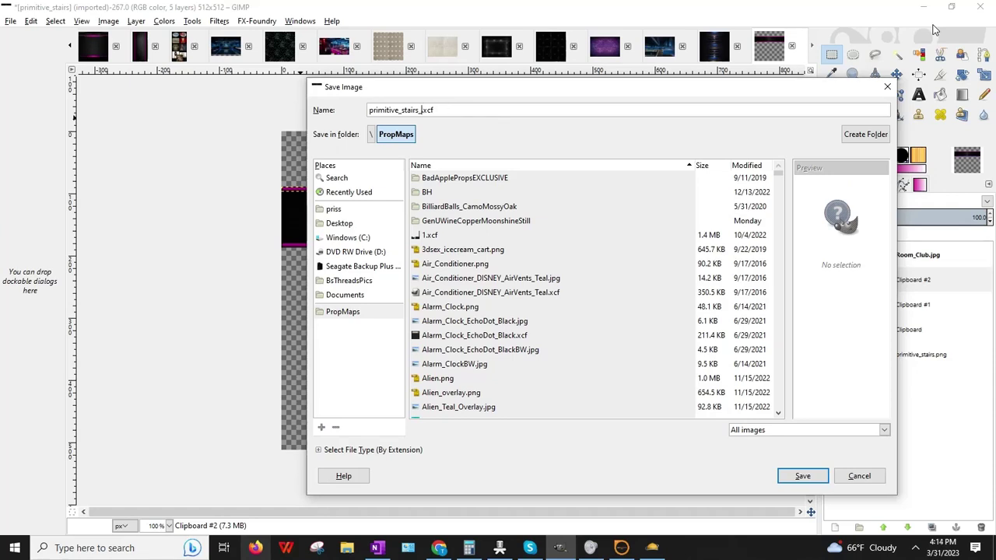
{"action": "type", "text": "Slabs_BlackMetal_PinkNeon"}
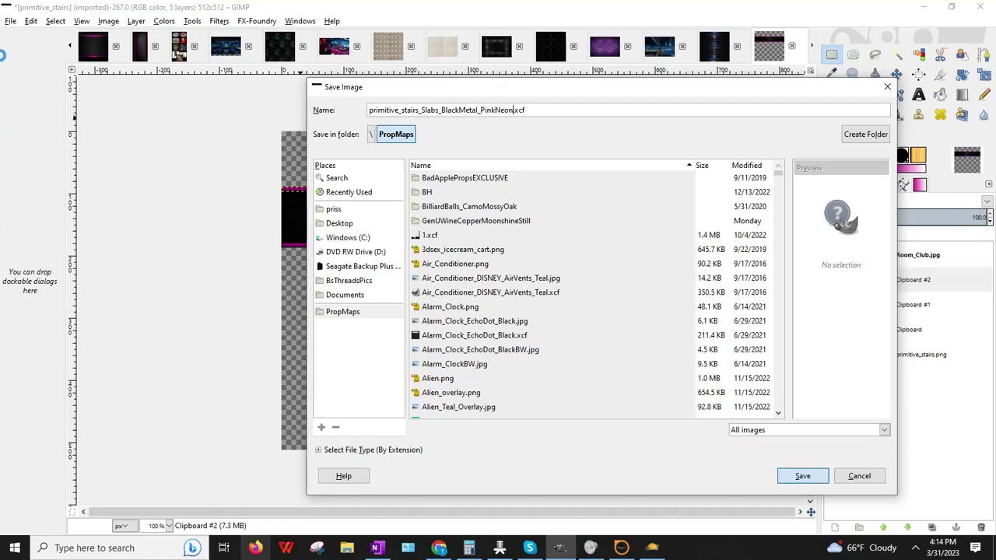
{"action": "key", "text": "Return"}
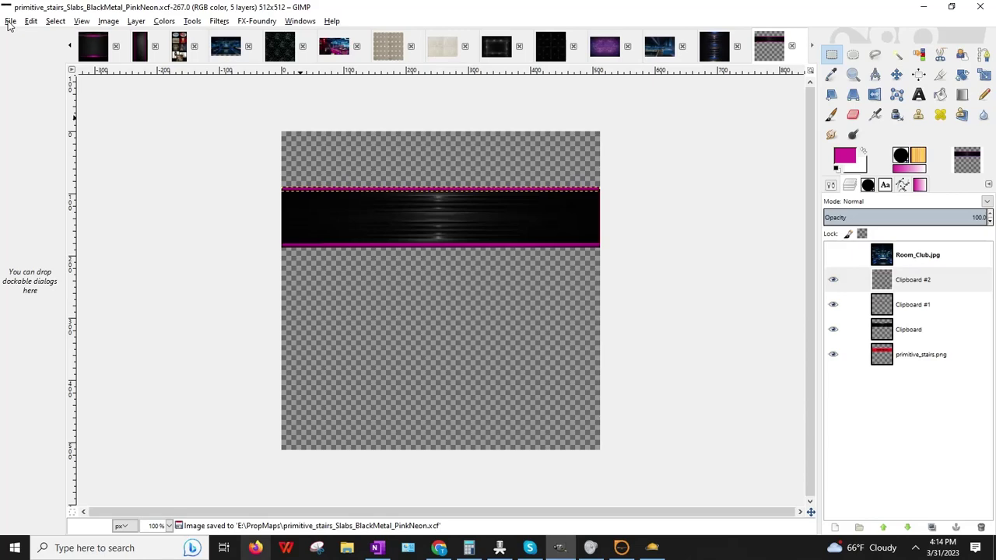
- Export the image to the PropMaps folder as primitive_stairs_Slabs_BlackMetal_PinkNeon.png with the default PNG options
{"action": "left_click", "coordinate": [10, 21]}
{"action": "left_click", "coordinate": [55, 185]}
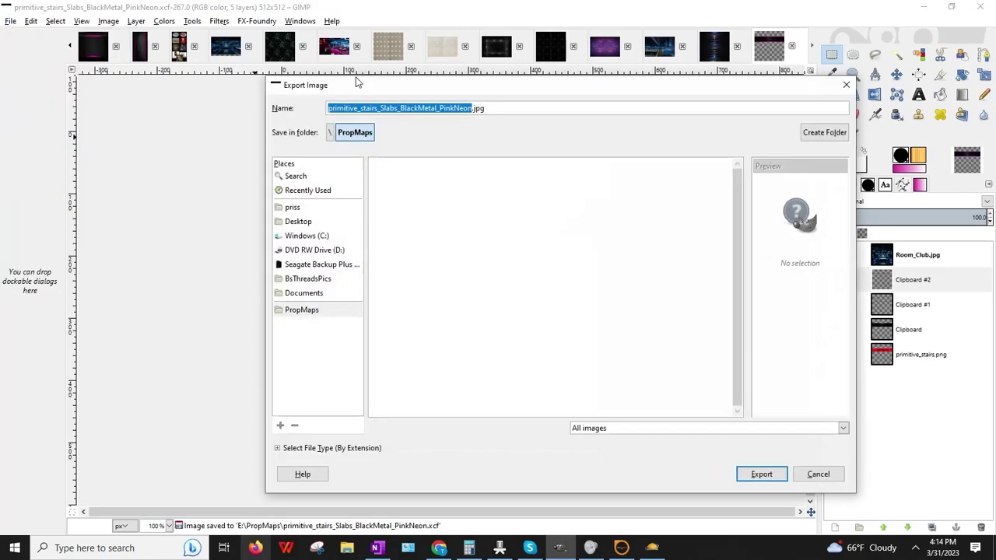
{"action": "left_click", "coordinate": [509, 107]}
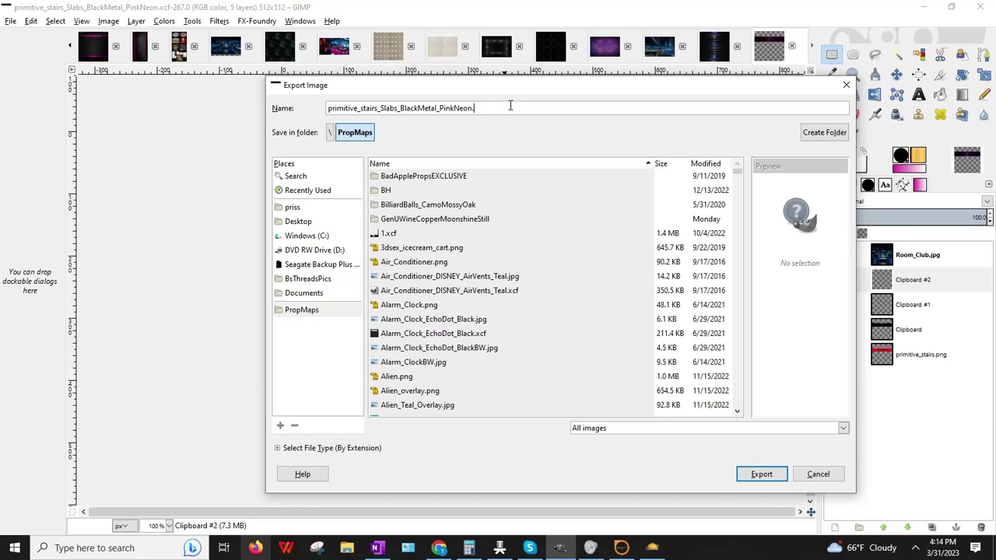
{"action": "type", "text": "png"}
{"action": "key", "text": "Return"}
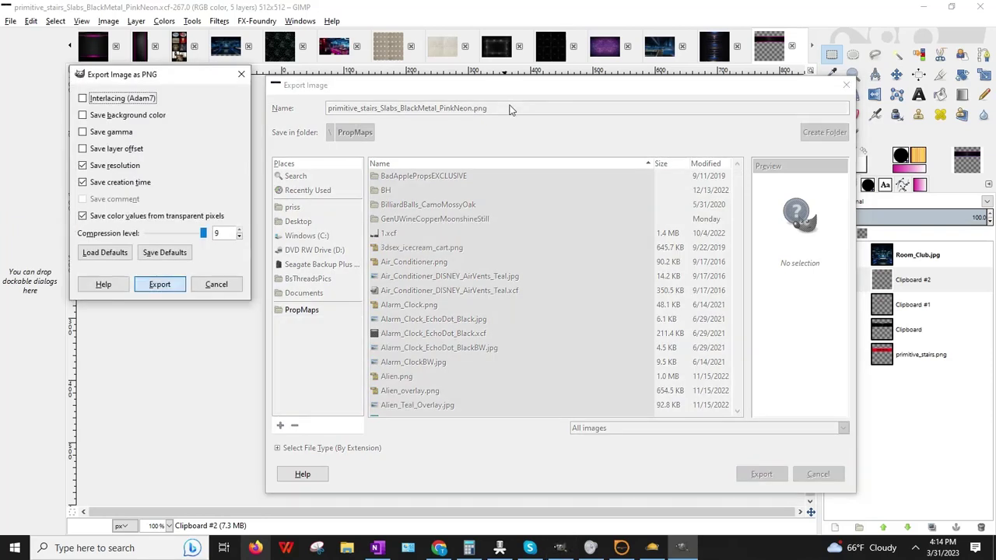
{"action": "key", "text": "Return"}
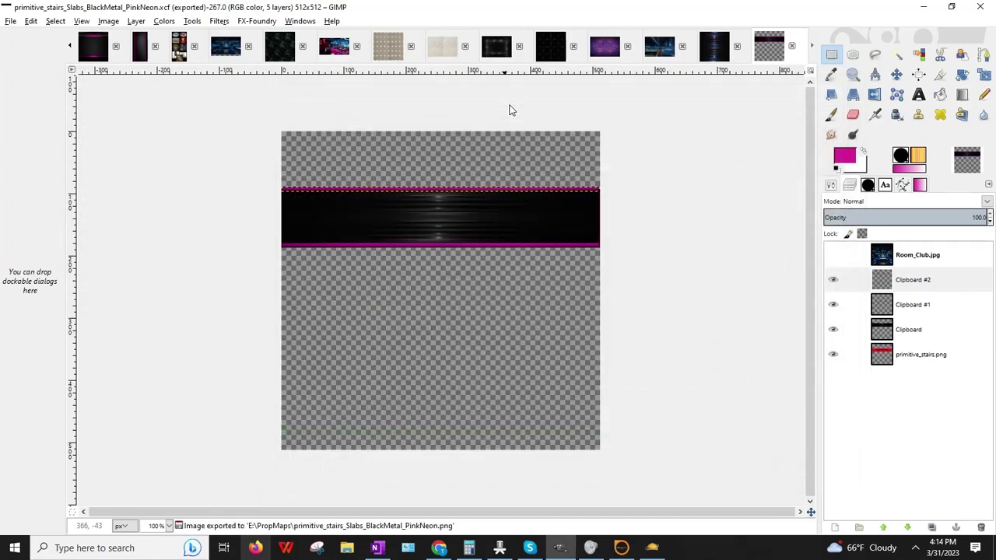
- Switch to Chrome and upload primitive_stairs_Slabs_BlackMetal_PinkNeon.png from the PropMaps folder on drive E: to the BaDDecoClubDelight web folder
{"action": "left_click", "coordinate": [949, 6]}
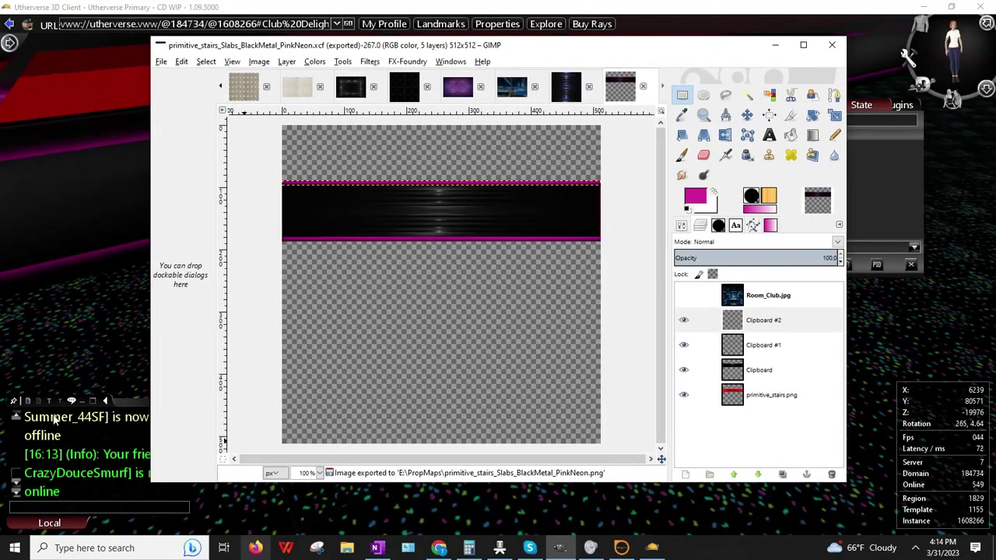
{"action": "left_click", "coordinate": [778, 46]}
{"action": "left_click", "coordinate": [438, 548]}
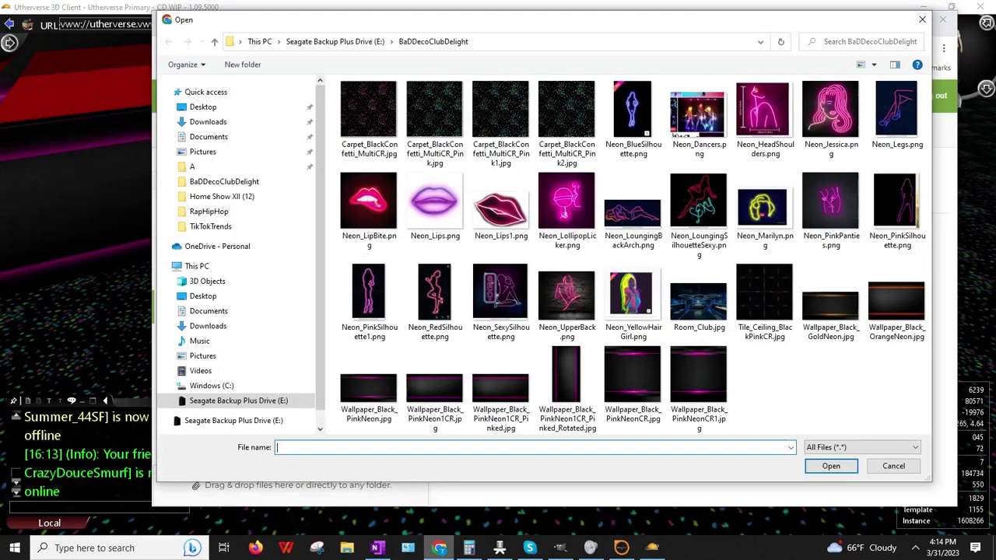
{"action": "left_click", "coordinate": [359, 45]}
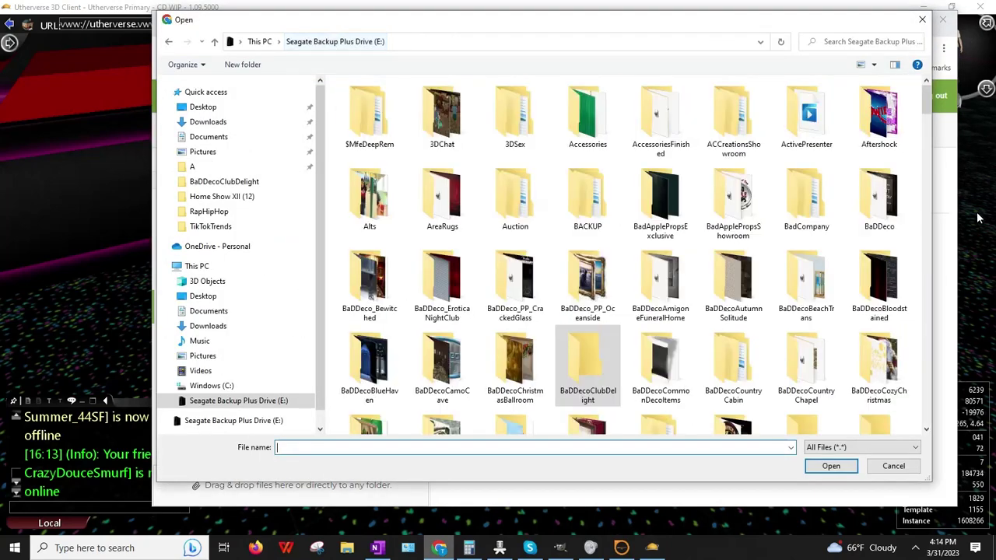
{"action": "left_click_drag", "start_coordinate": [926, 98], "coordinate": [936, 337]}
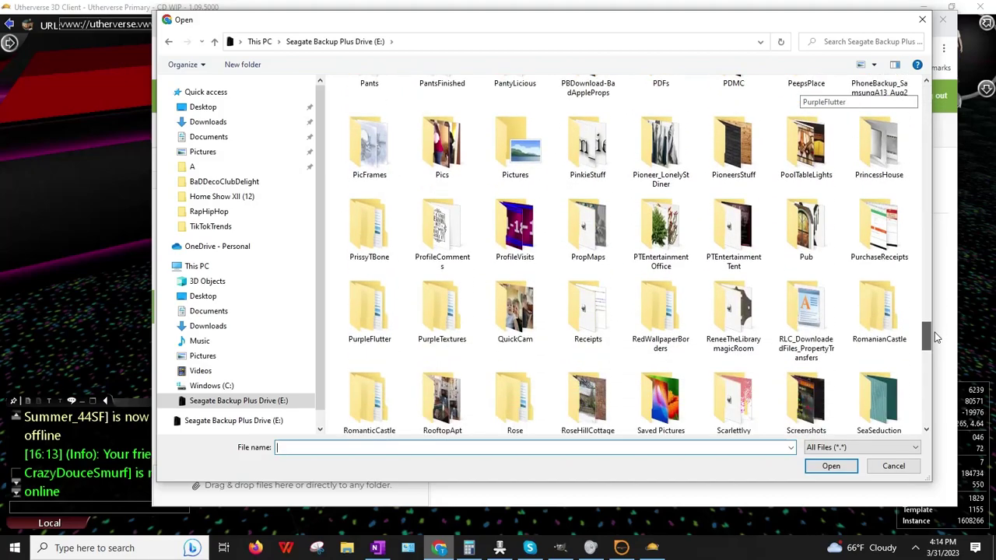
{"action": "double_click", "coordinate": [586, 234]}
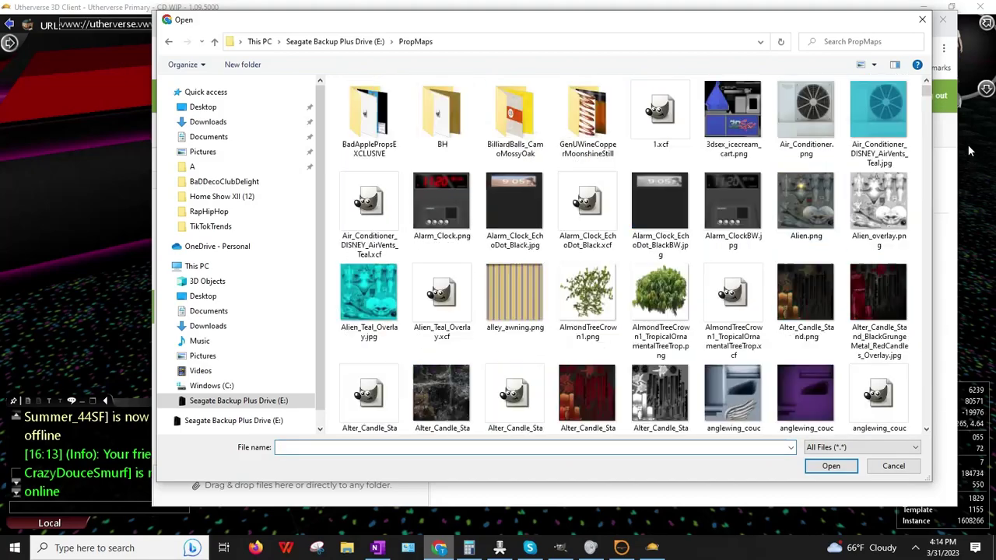
{"action": "left_click_drag", "start_coordinate": [928, 97], "coordinate": [935, 338]}
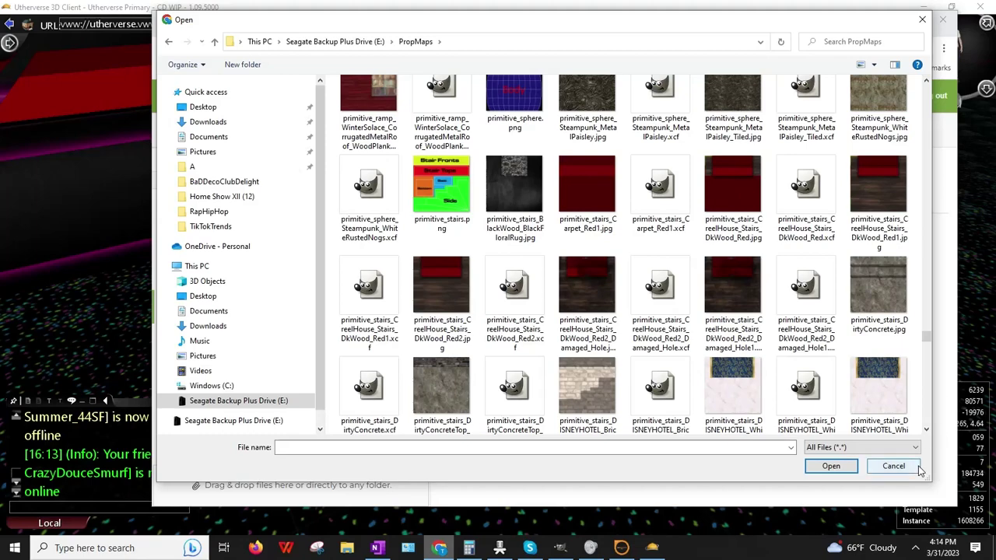
{"action": "left_click", "coordinate": [926, 429]}
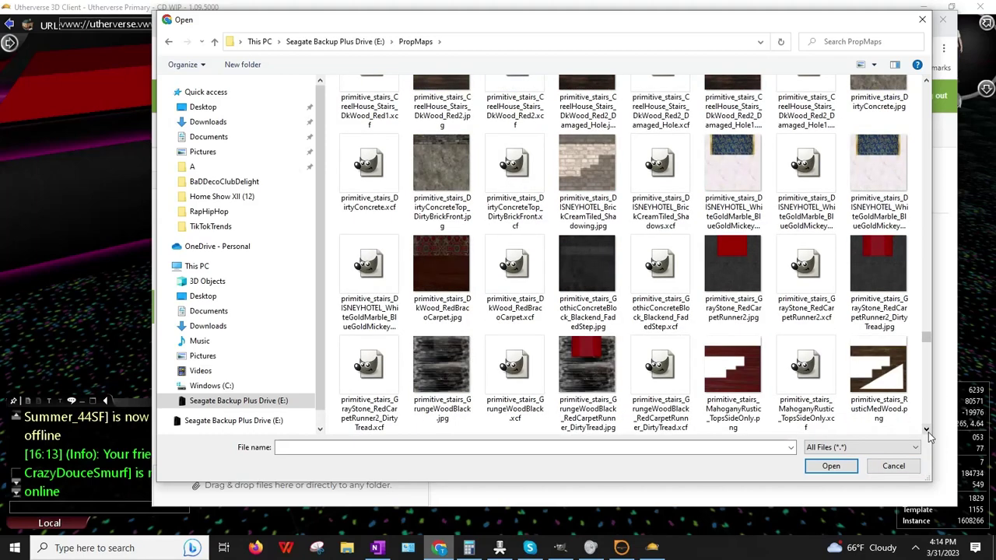
{"action": "scroll", "coordinate": [930, 437], "scroll_direction": "down", "scroll_amount": 3}
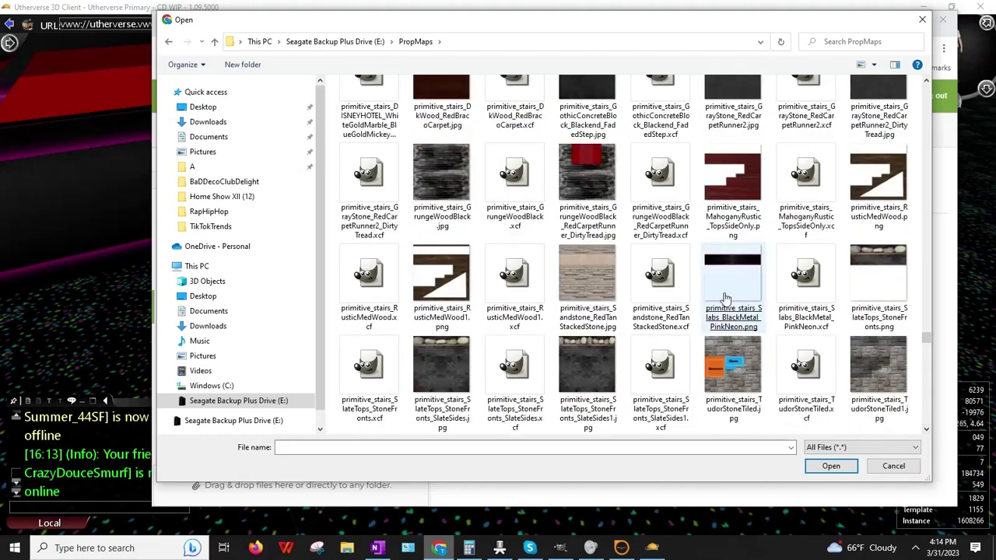
{"action": "double_click", "coordinate": [725, 300]}
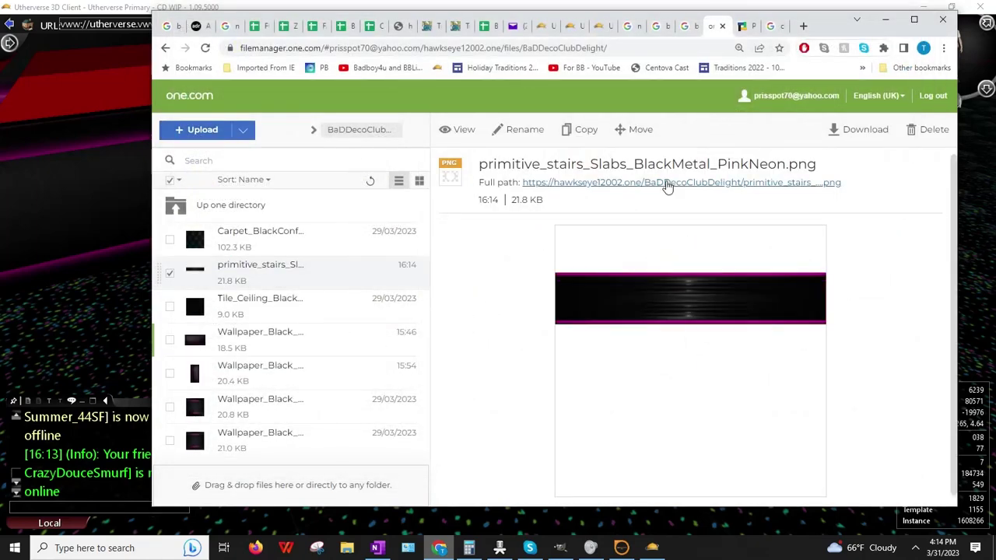
- Copy the link address of the uploaded primitive_stairs_Slabs_BlackMetal_PinkNeon.png and switch back to the Utherverse 3D Client
{"action": "right_click", "coordinate": [667, 187]}
{"action": "left_click", "coordinate": [726, 255]}
{"action": "left_click", "coordinate": [47, 352]}
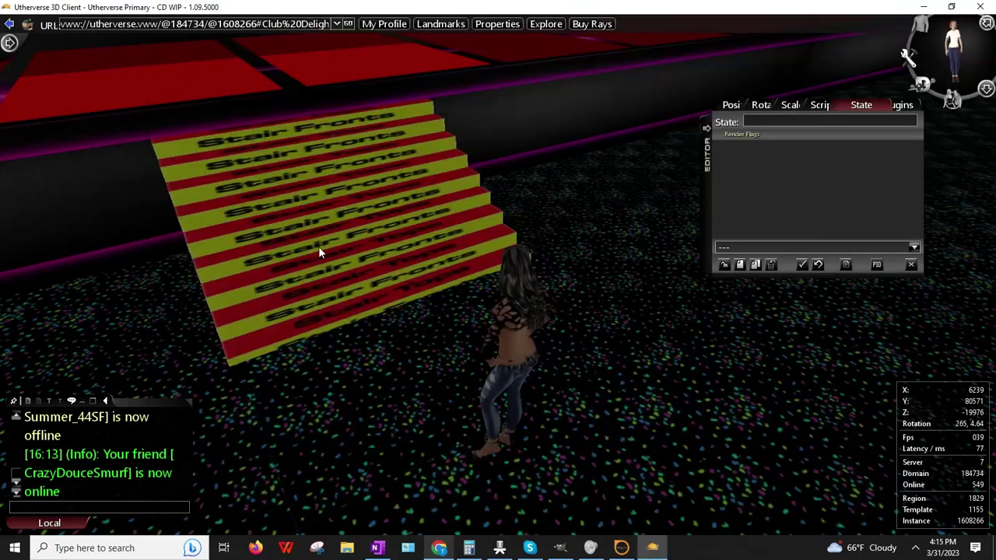
- Give the upper Primitive Stairs a Cached Web Image script with the copied texture link as its Image URL
{"action": "right_click", "coordinate": [301, 152]}
{"action": "left_click", "coordinate": [327, 183]}
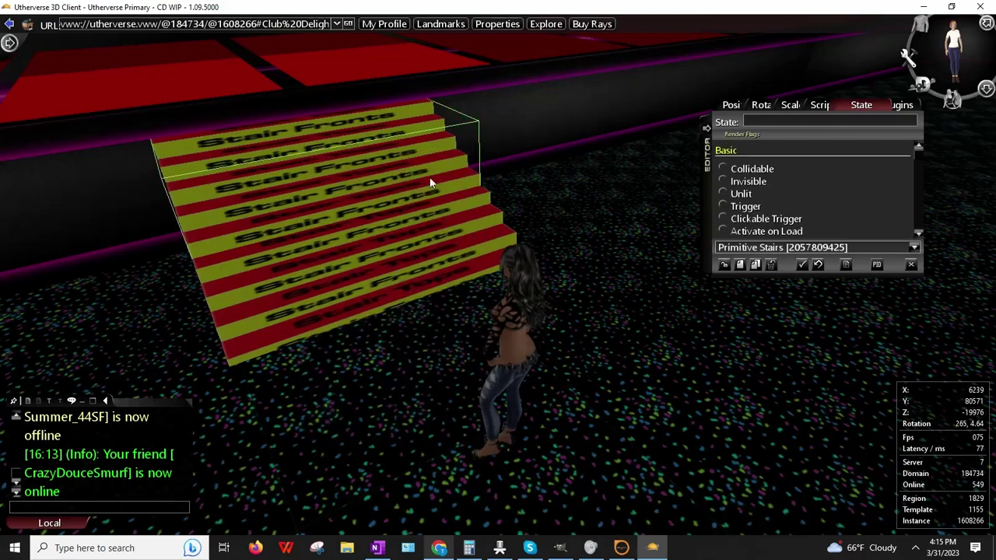
{"action": "left_click", "coordinate": [822, 106]}
{"action": "left_click", "coordinate": [817, 121]}
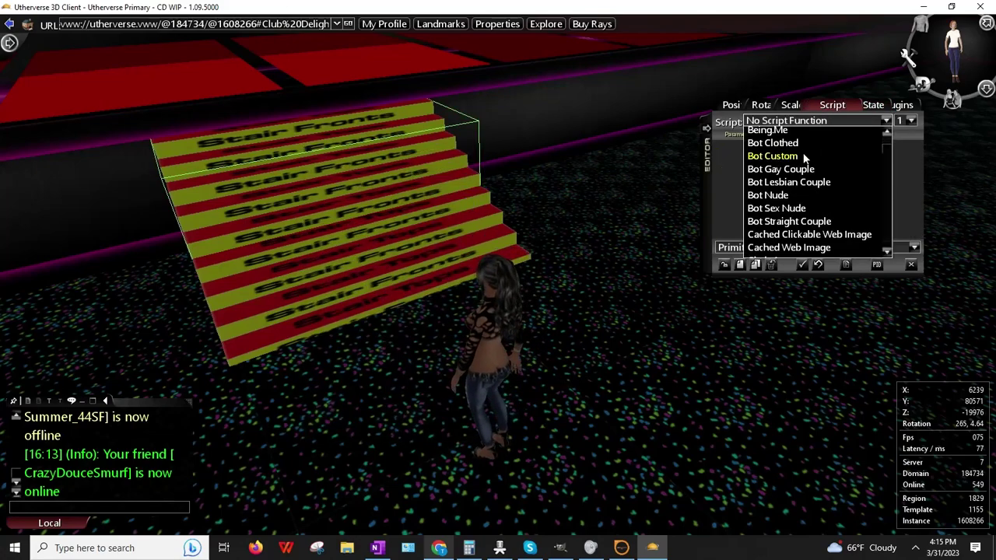
{"action": "scroll", "coordinate": [793, 183], "scroll_direction": "down", "scroll_amount": 2}
{"action": "left_click", "coordinate": [794, 210]}
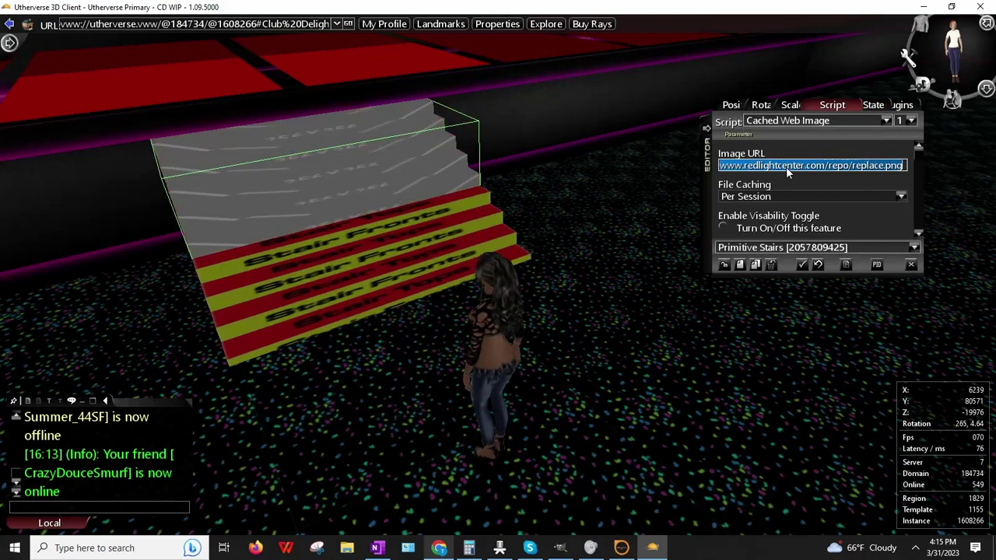
{"action": "key", "text": "ctrl+v"}
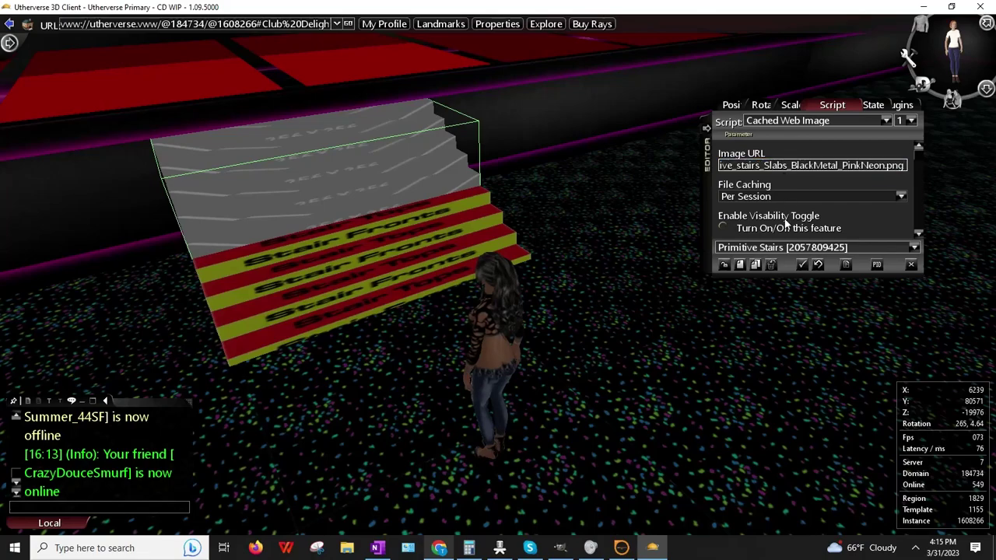
{"action": "key", "text": "Return"}
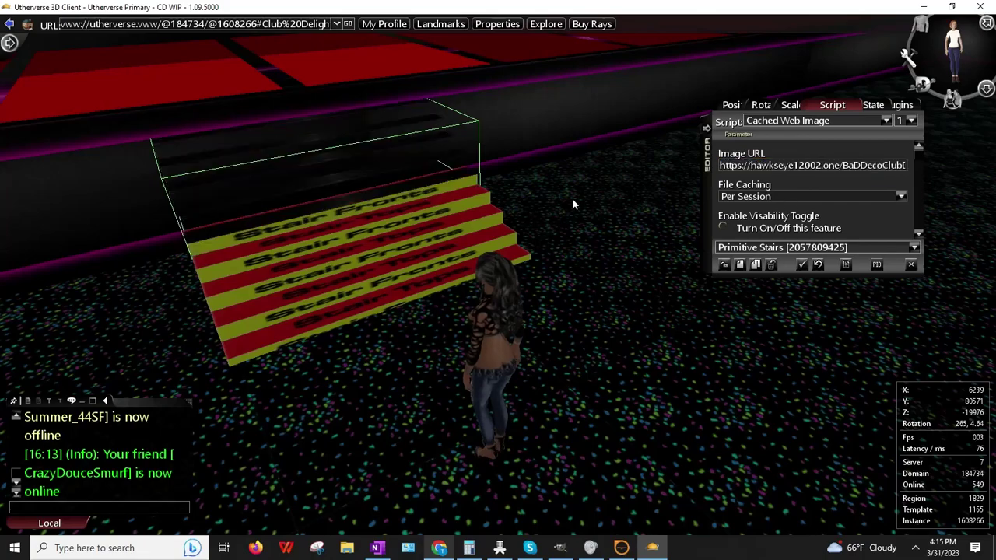
- Walk the avatar around the stairs to examine the new texture from the sides and the front
{"action": "key", "text": "Right"}
{"action": "key", "text": "Up"}
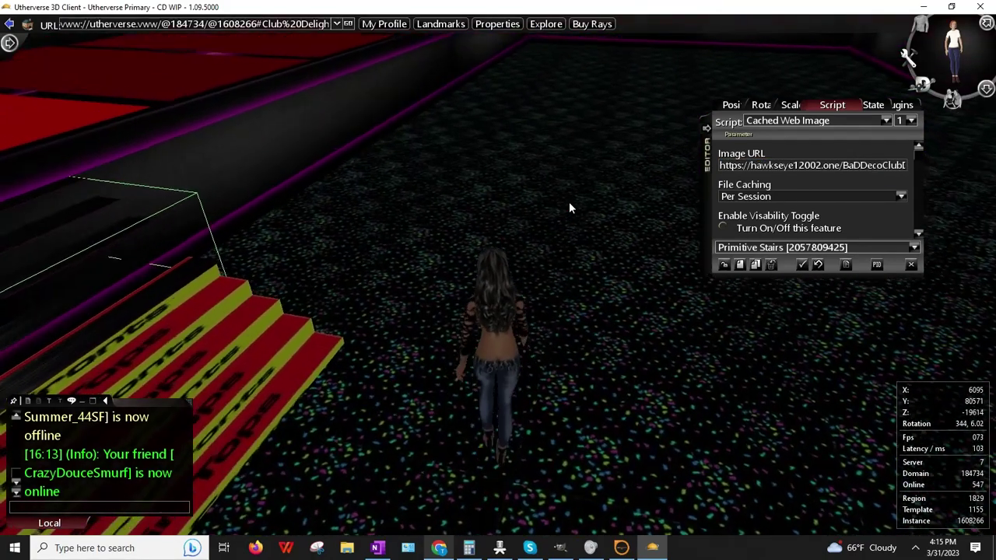
{"action": "key", "text": "Left"}
{"action": "key", "text": "Up"}
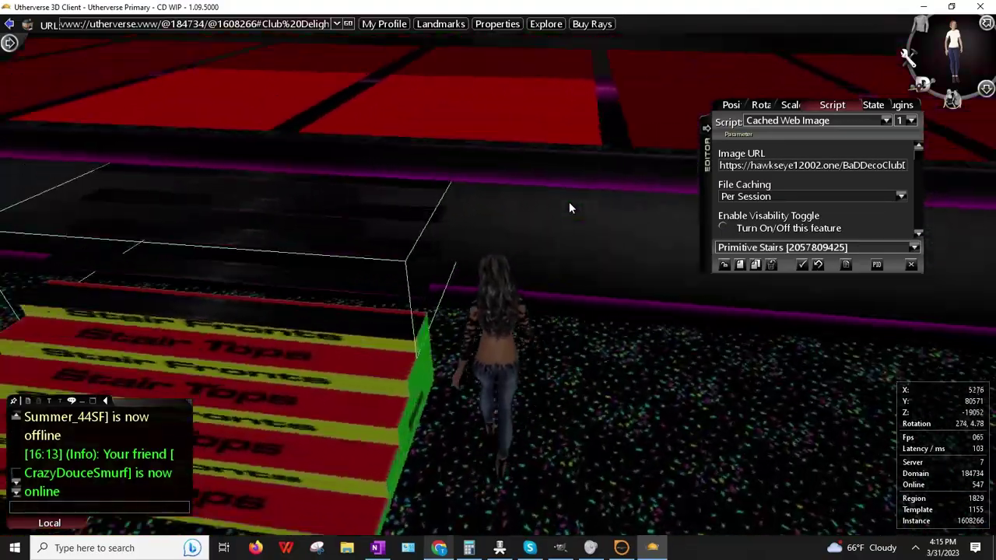
{"action": "key", "text": "Left"}
{"action": "key", "text": "Left"}
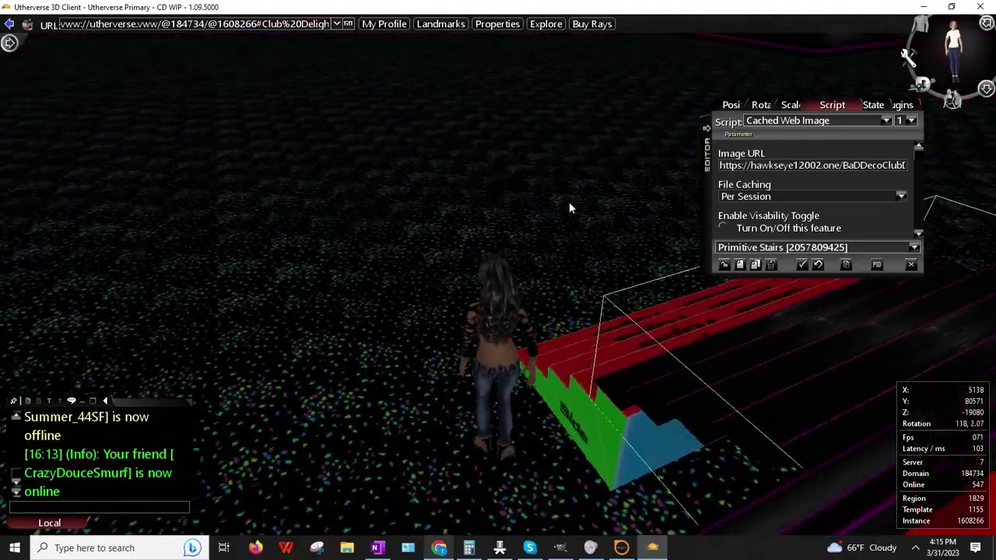
{"action": "key", "text": "Up"}
{"action": "key", "text": "Left"}
{"action": "key", "text": "Up"}
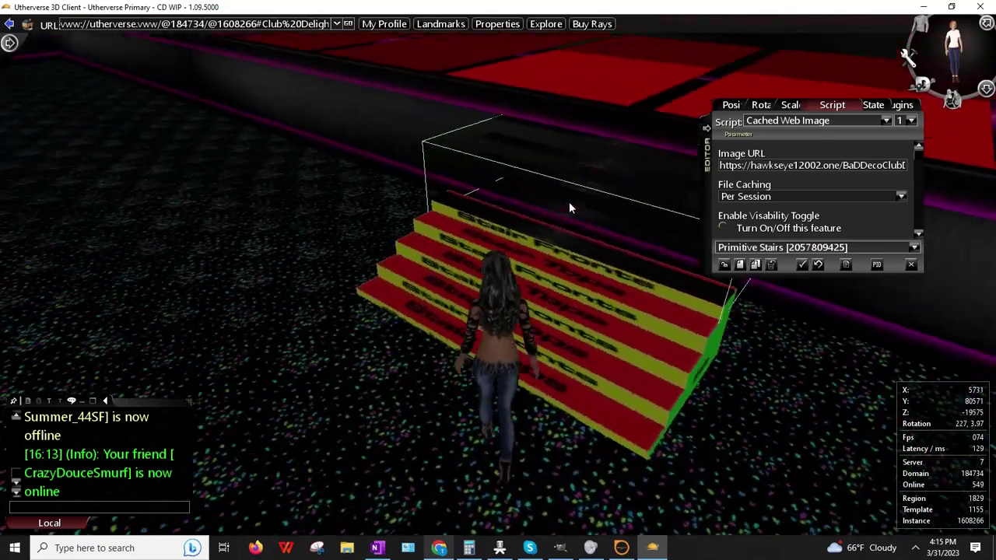
- Walk the avatar up and down the steps to inspect the black metal slabs and pink neon edges up close
{"action": "key", "text": "Up"}
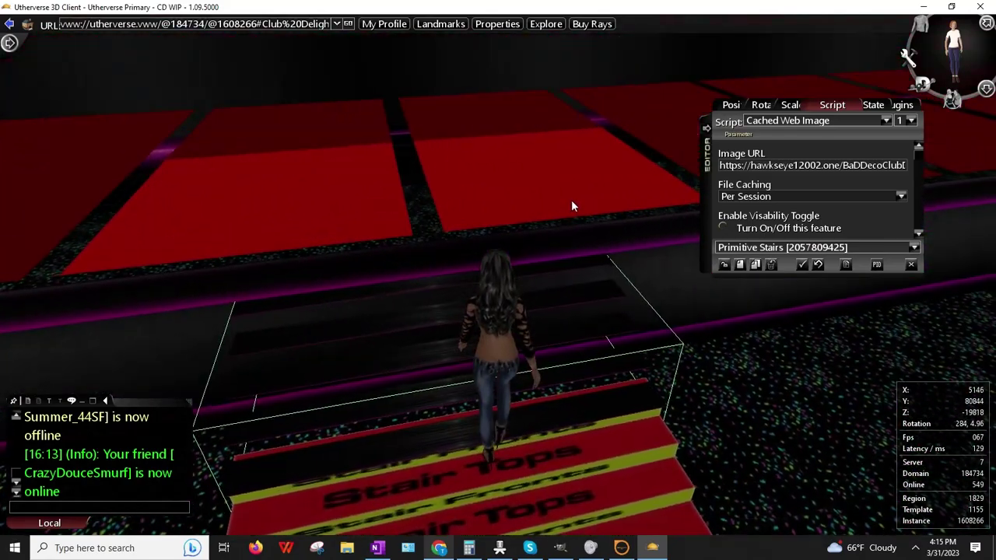
{"action": "key", "text": "Up"}
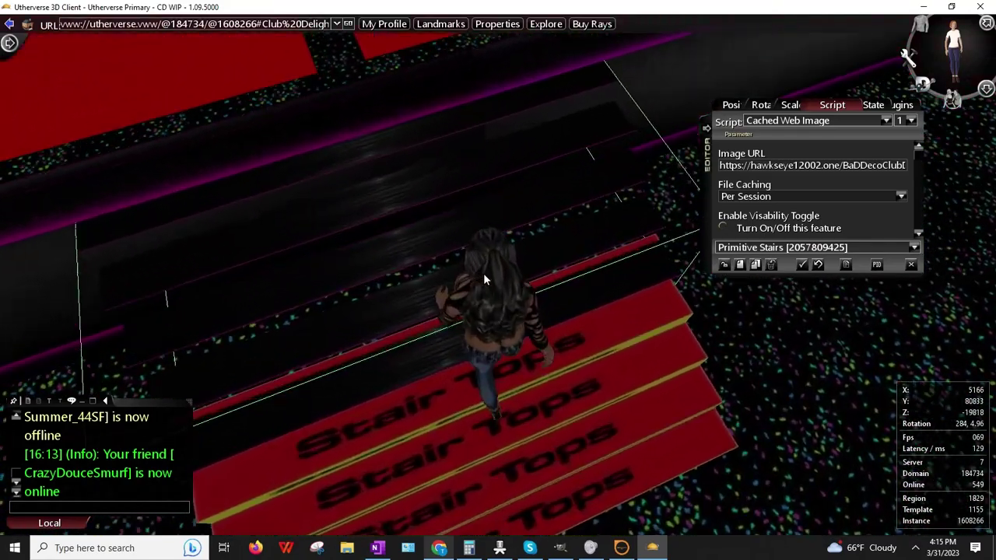
{"action": "key", "text": "Up"}
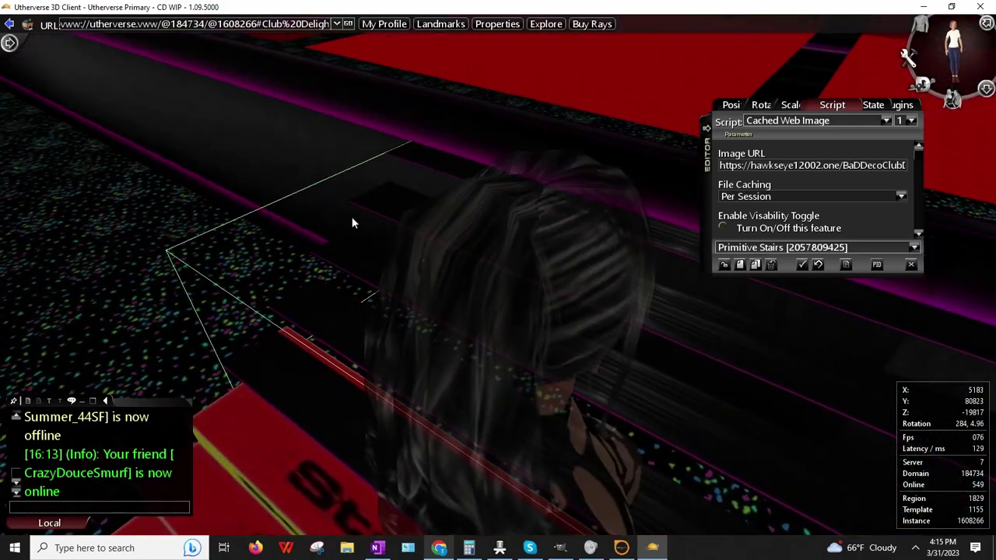
{"action": "key", "text": "Up"}
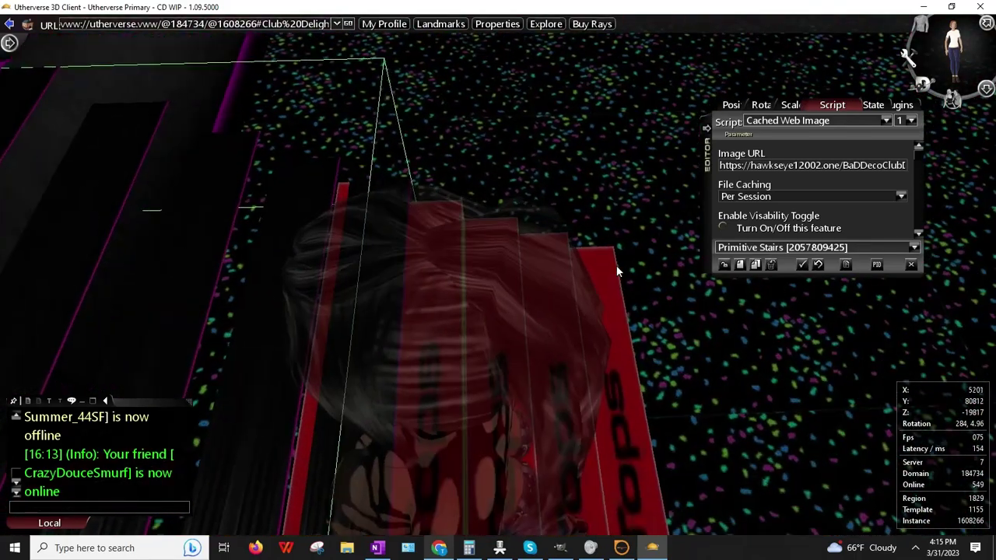
{"action": "key", "text": "Up"}
{"action": "left_click_drag", "start_coordinate": [611, 263], "coordinate": [445, 213]}
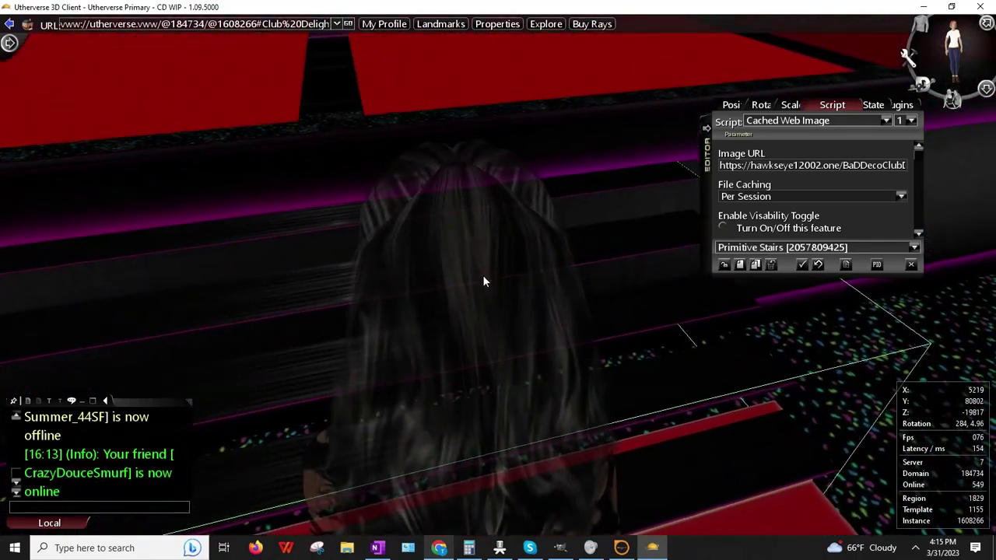
{"action": "key", "text": "Down"}
{"action": "key", "text": "Up"}
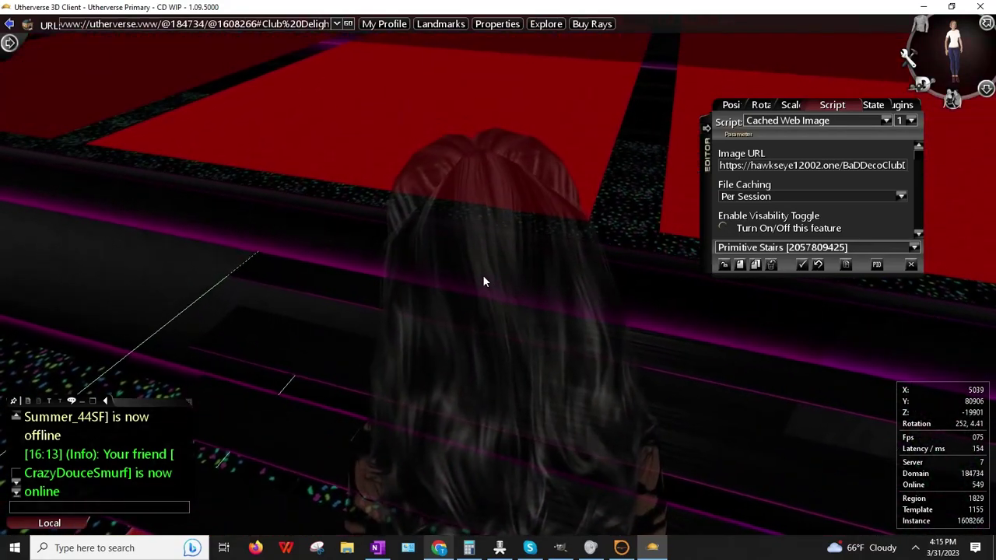
{"action": "key", "text": "Right"}
{"action": "key", "text": "Down"}
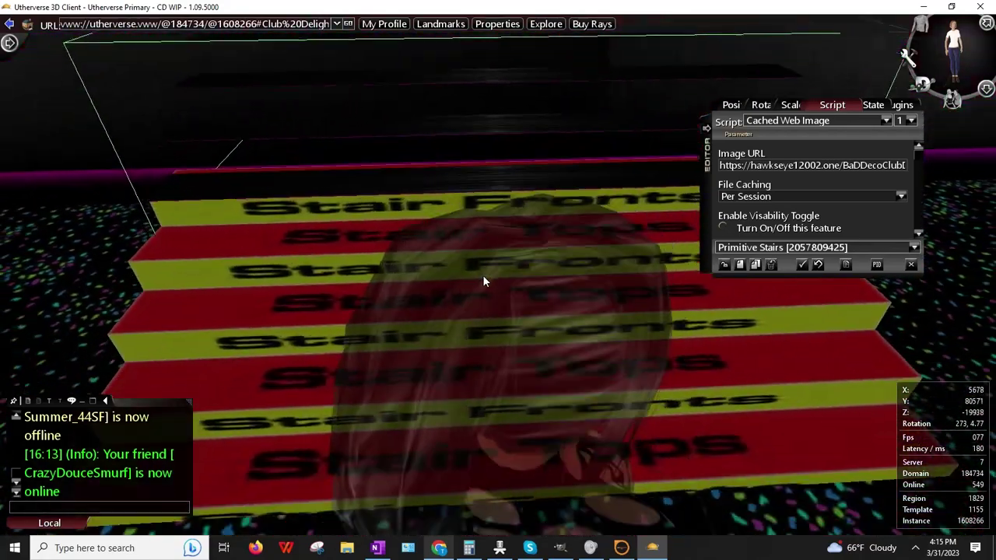
{"action": "key", "text": "Up"}
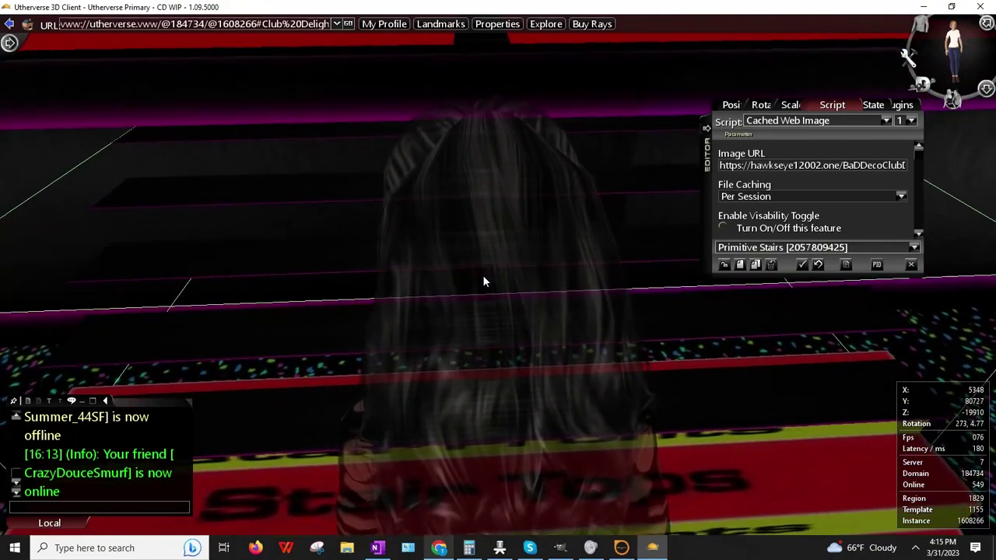
{"action": "key", "text": "Down"}
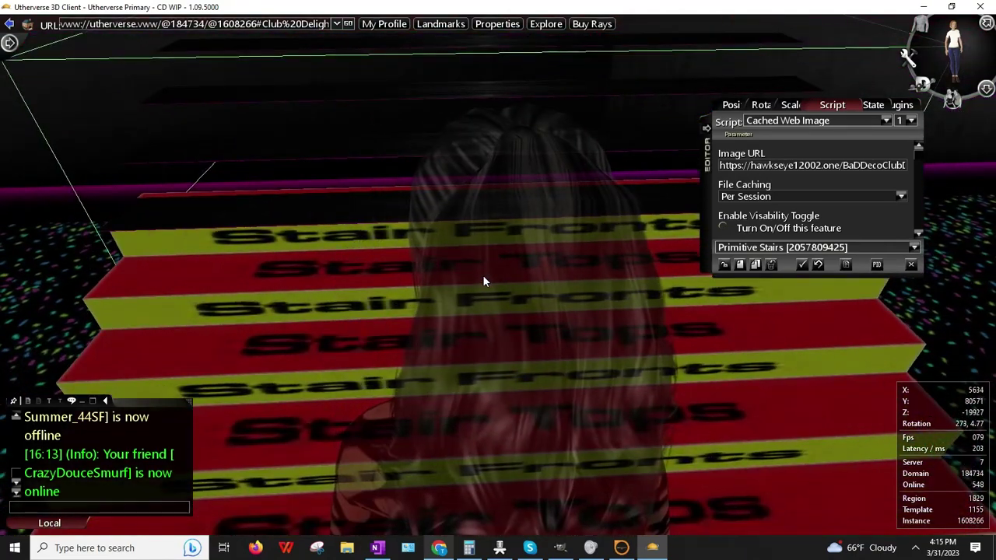
{"action": "key", "text": "Up"}
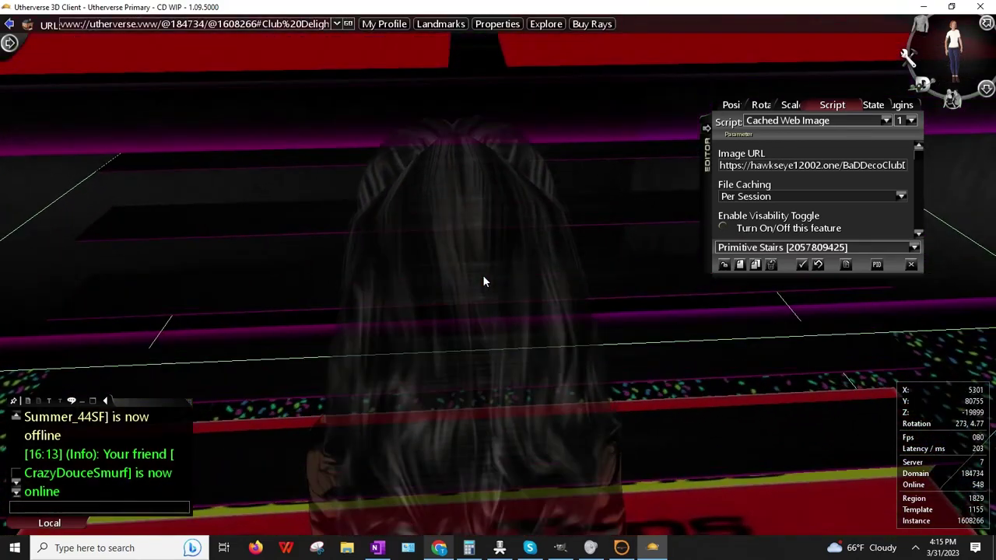
- Set the upper Primitive Stairs' Emissive value to 166 and check the brighter steps from several viewpoints
{"action": "left_click", "coordinate": [873, 104]}
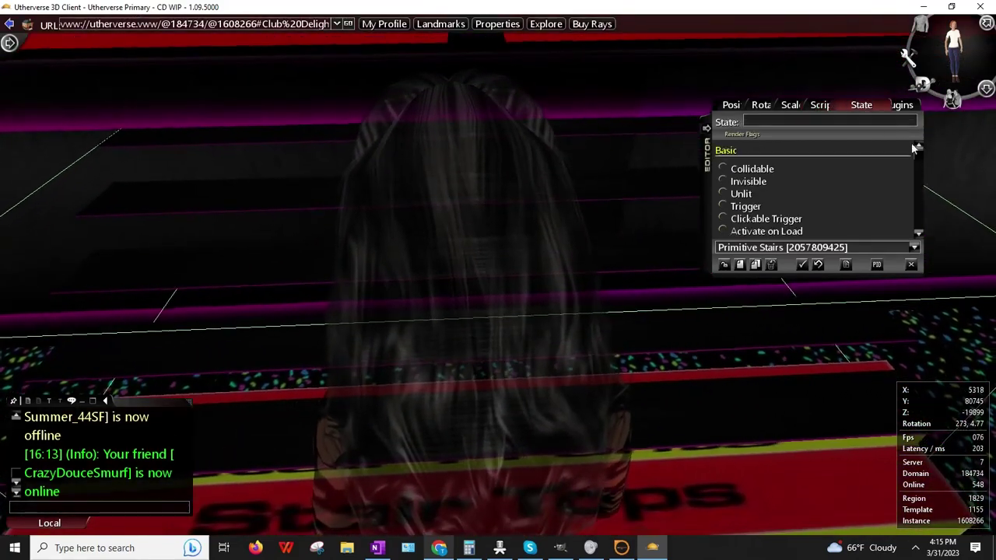
{"action": "scroll", "coordinate": [924, 155], "scroll_direction": "down", "scroll_amount": 5}
{"action": "left_click", "coordinate": [829, 178]}
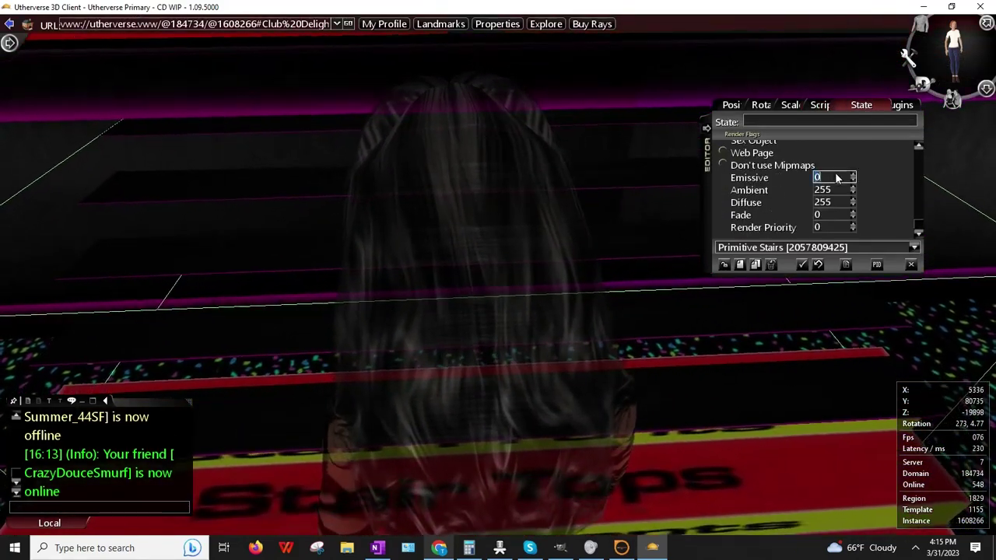
{"action": "type", "text": "166"}
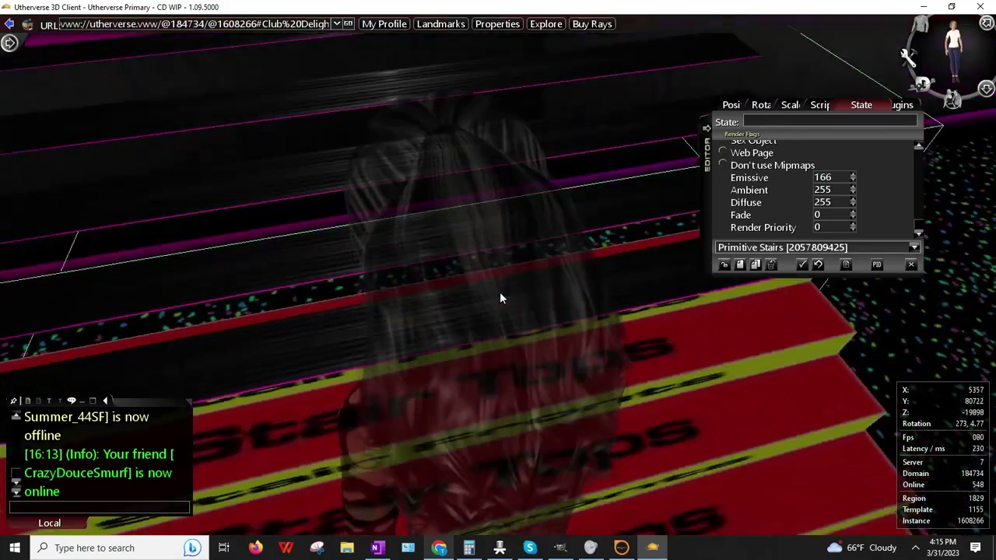
{"action": "left_click_drag", "start_coordinate": [500, 293], "coordinate": [457, 274]}
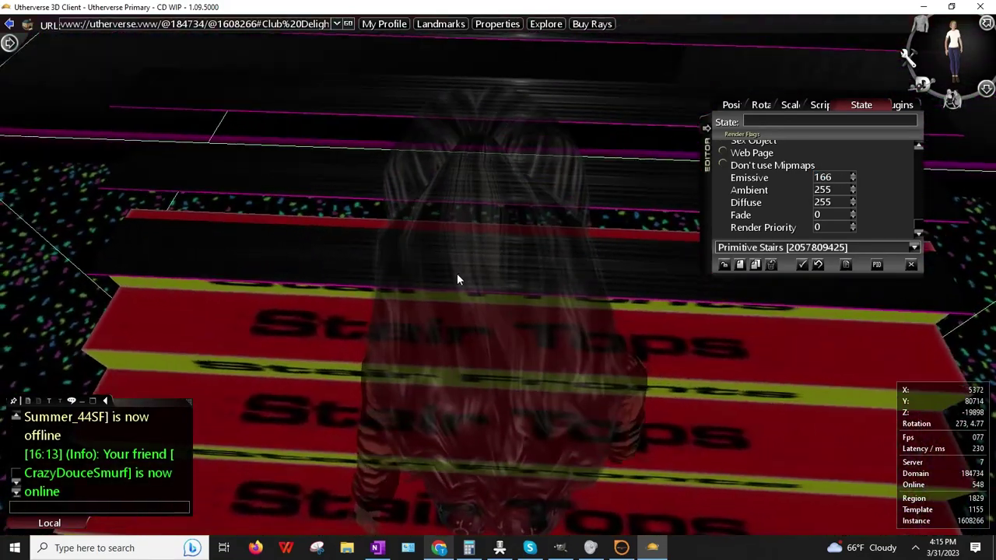
{"action": "key", "text": "Up"}
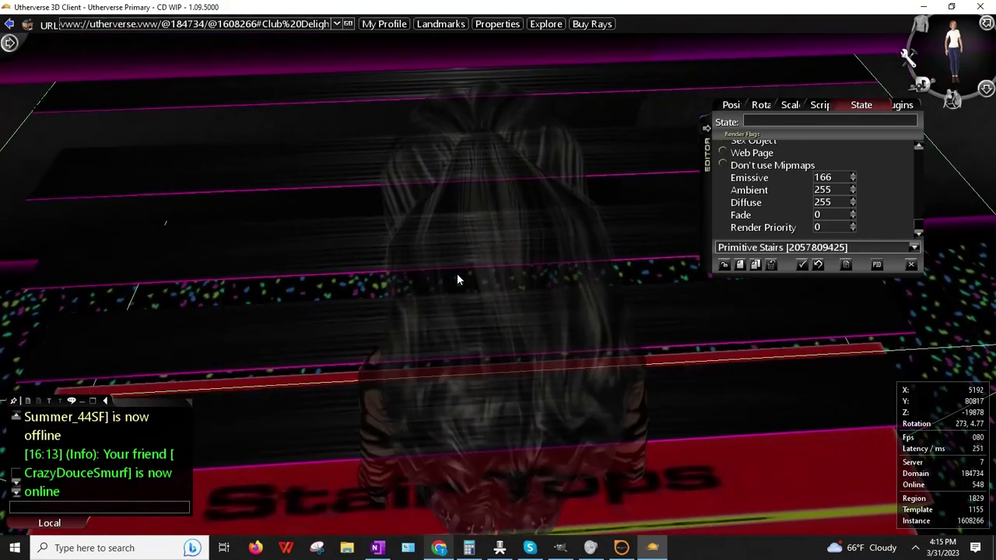
{"action": "key", "text": "Down"}
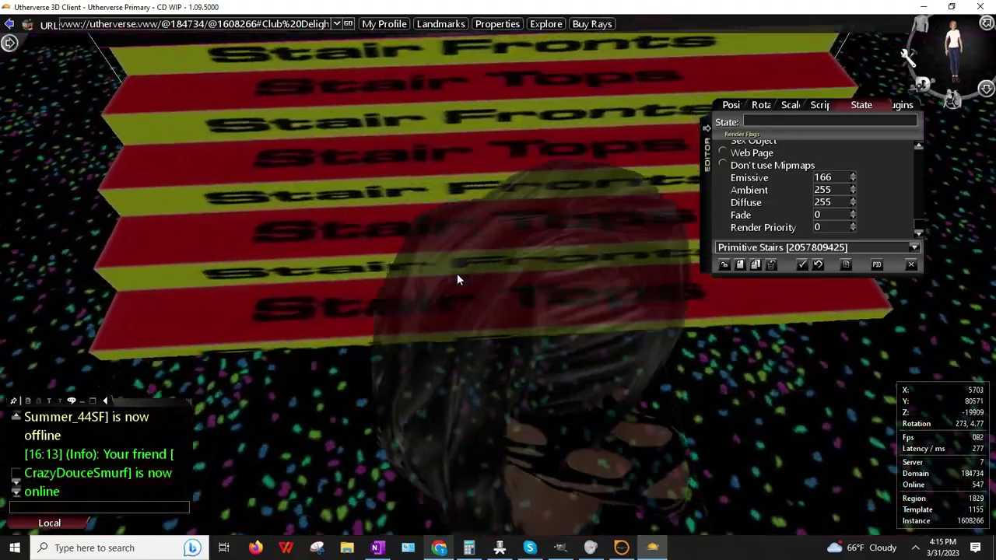
- Choose a File Caching option for the upper stairs' Cached Web Image script and release the stairs from the editor
{"action": "scroll", "coordinate": [438, 228], "scroll_direction": "down", "scroll_amount": 5}
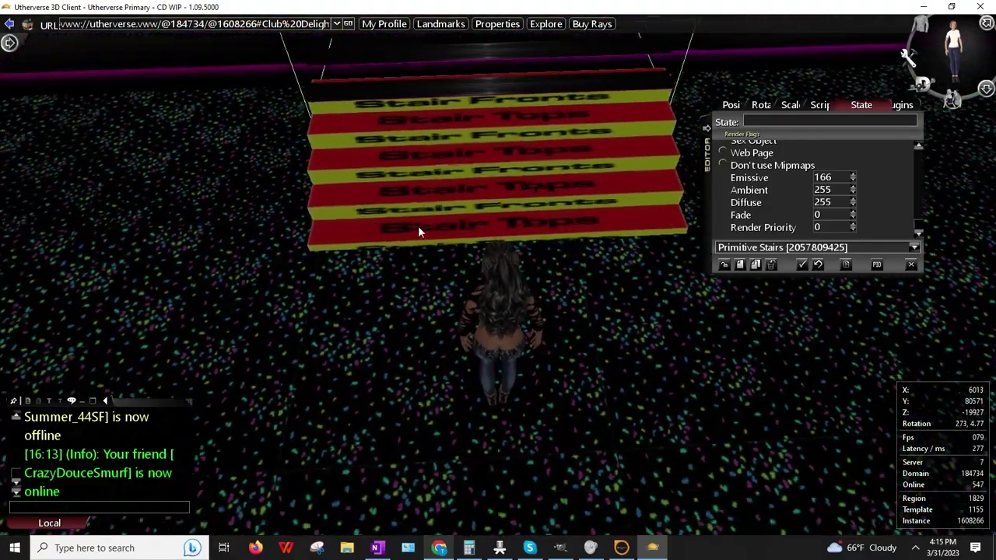
{"action": "right_click_drag", "start_coordinate": [418, 225], "coordinate": [549, 219]}
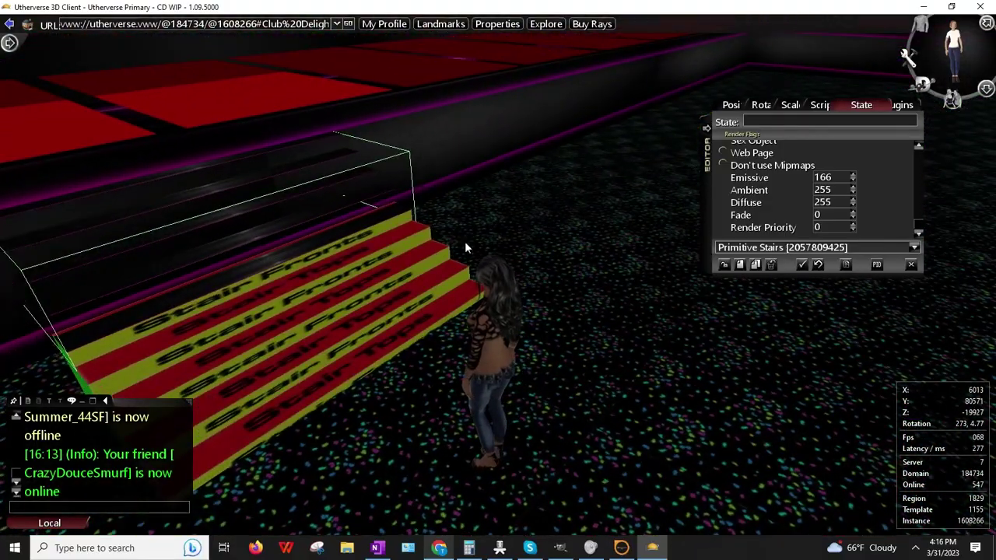
{"action": "left_click", "coordinate": [818, 104]}
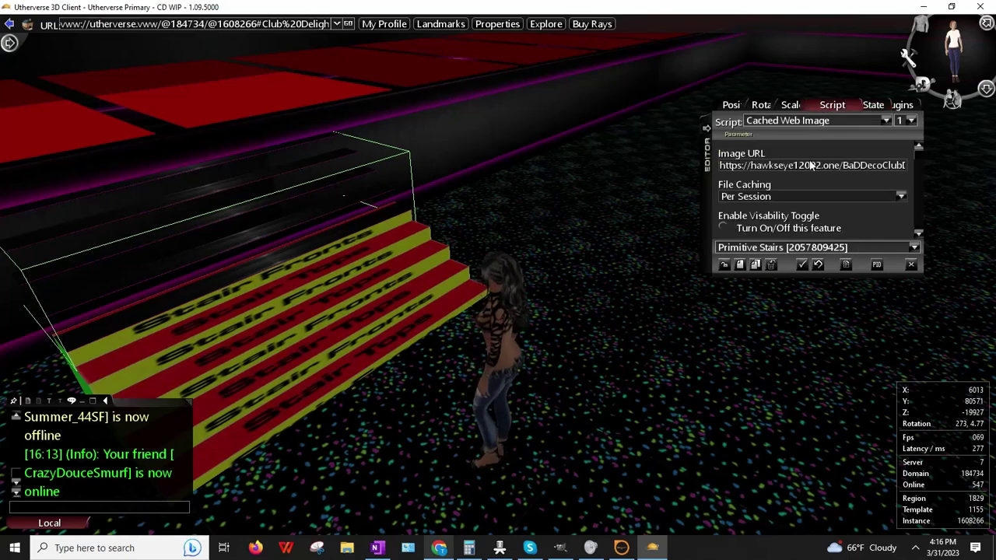
{"action": "left_click", "coordinate": [782, 197]}
{"action": "left_click", "coordinate": [783, 207]}
{"action": "left_click", "coordinate": [721, 266]}
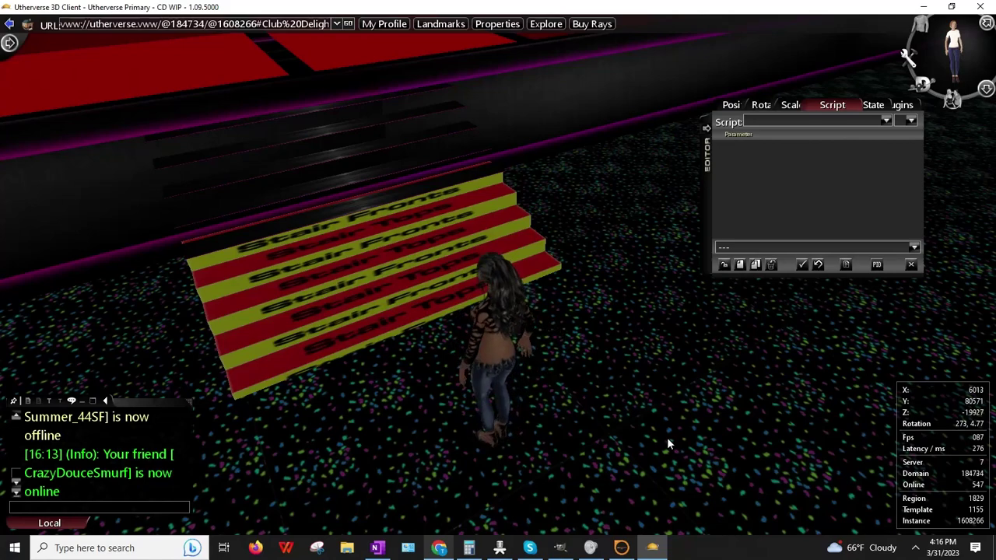
- Switch to GIMP and scale the upper pink neon strip on layer Clipboard #2 downward to 512 × 13 px
{"action": "left_click", "coordinate": [558, 544]}
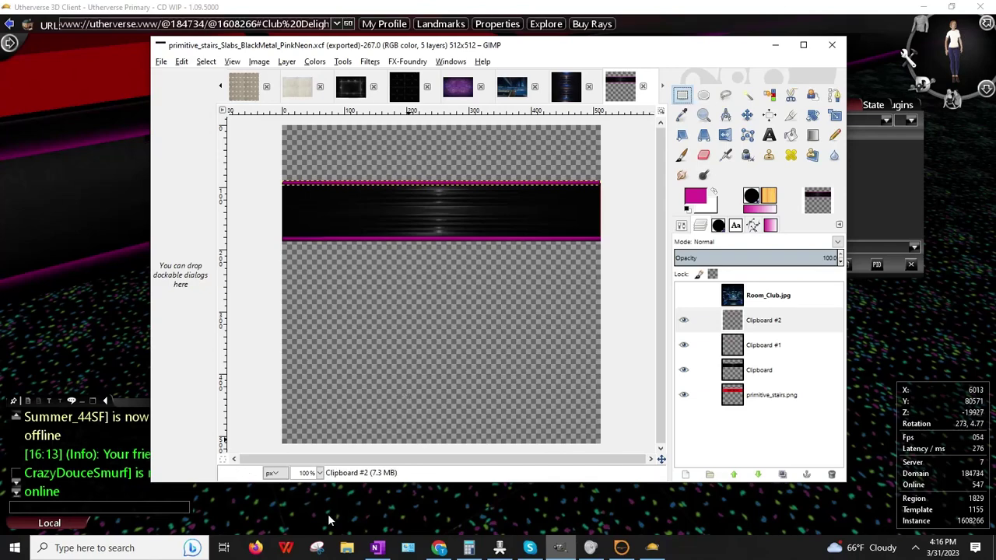
{"action": "left_click", "coordinate": [319, 473]}
{"action": "left_click", "coordinate": [311, 401]}
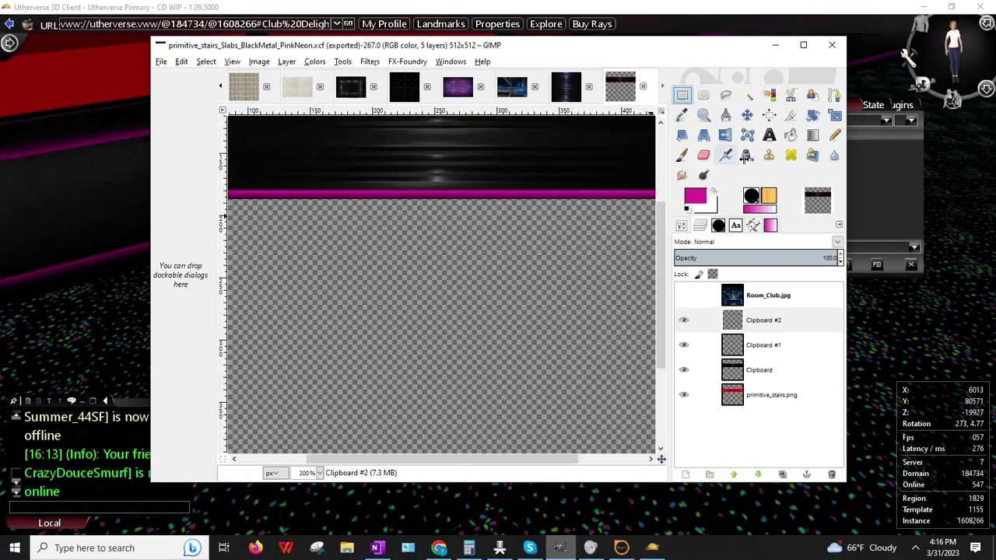
{"action": "left_click", "coordinate": [807, 47]}
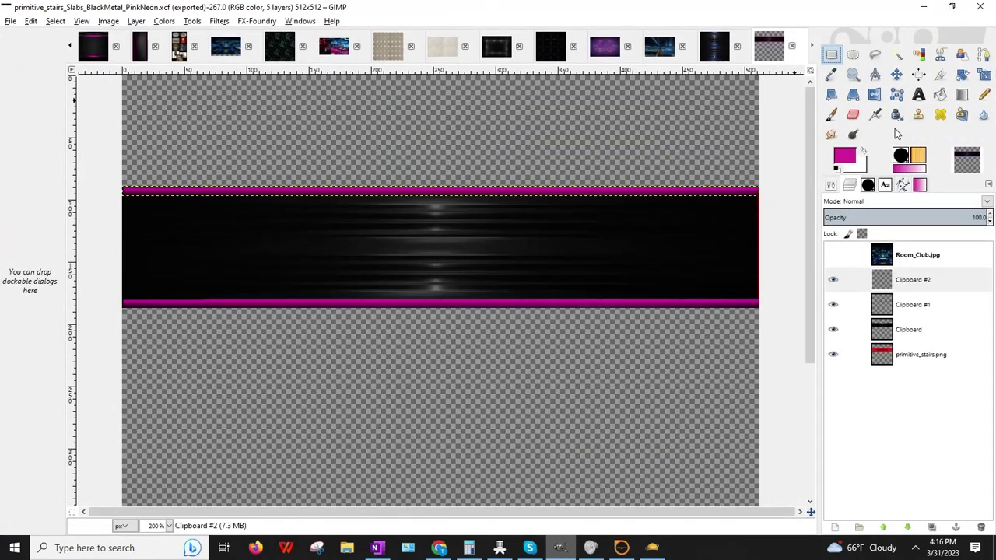
{"action": "left_click", "coordinate": [415, 192]}
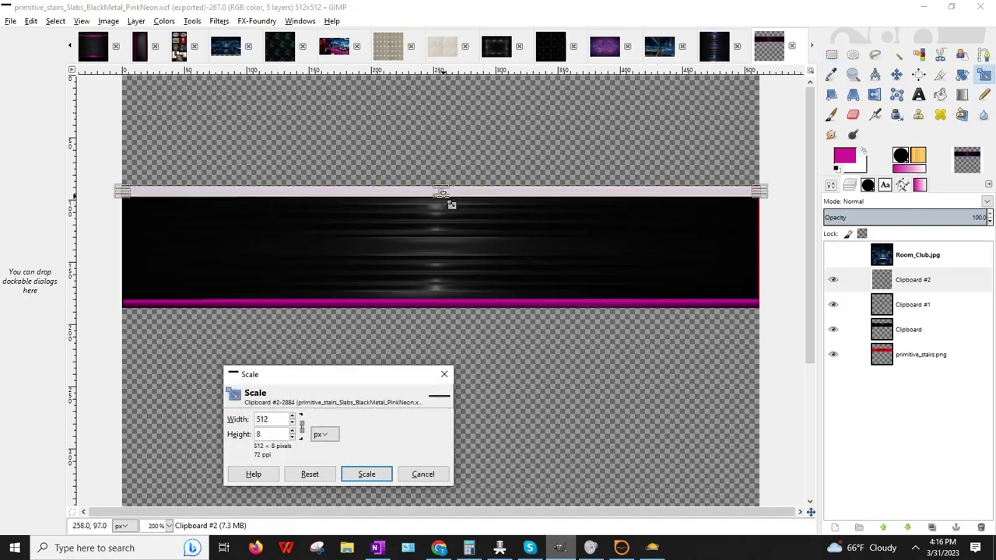
{"action": "left_click_drag", "start_coordinate": [444, 198], "coordinate": [444, 205]}
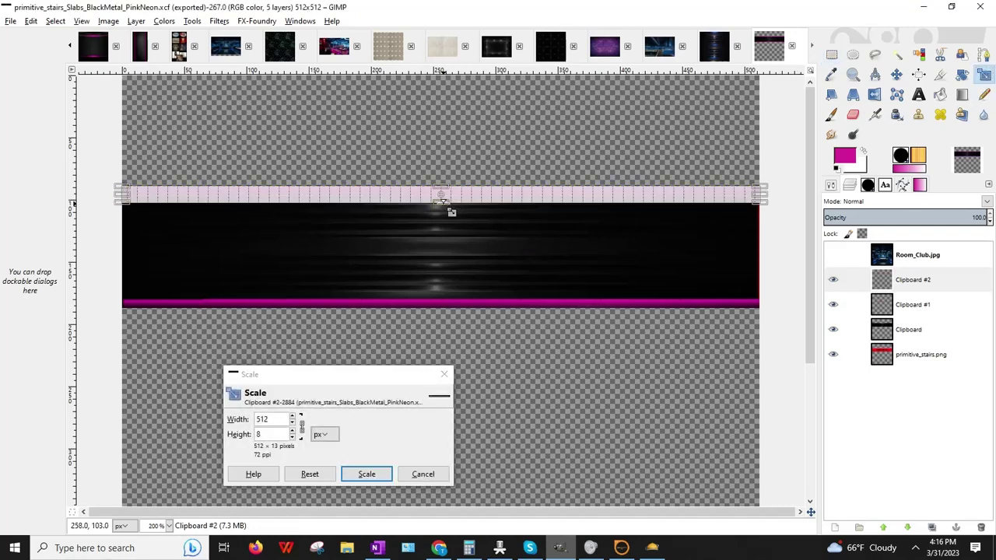
{"action": "left_click", "coordinate": [374, 473]}
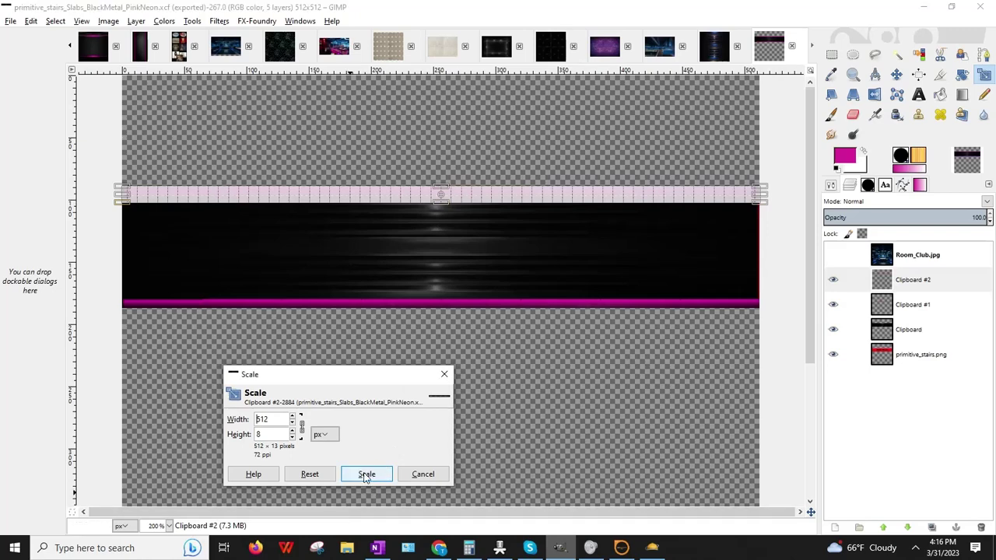
- Scale the lower pink neon strip on layer Clipboard #1 upward to 512 × 13 px
{"action": "left_click", "coordinate": [931, 305]}
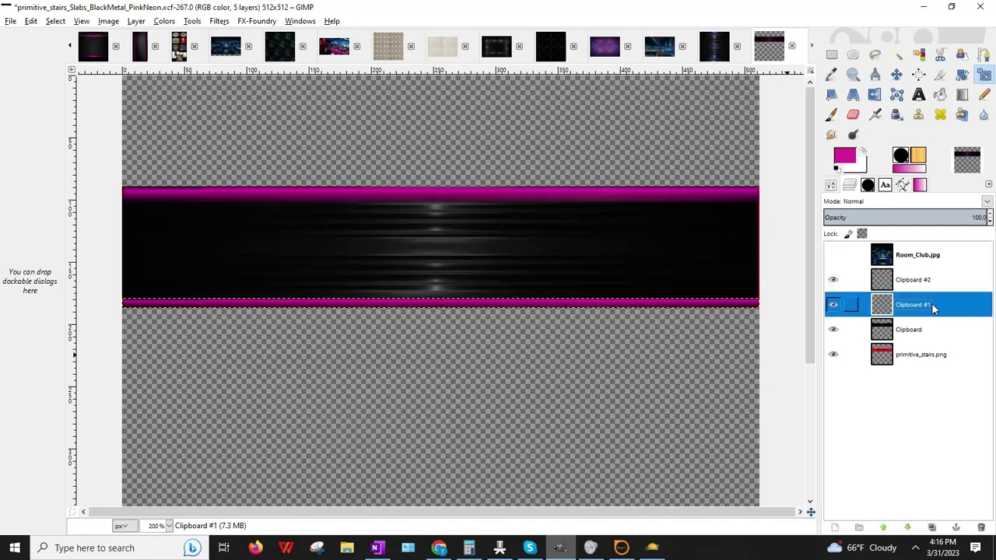
{"action": "left_click", "coordinate": [410, 305]}
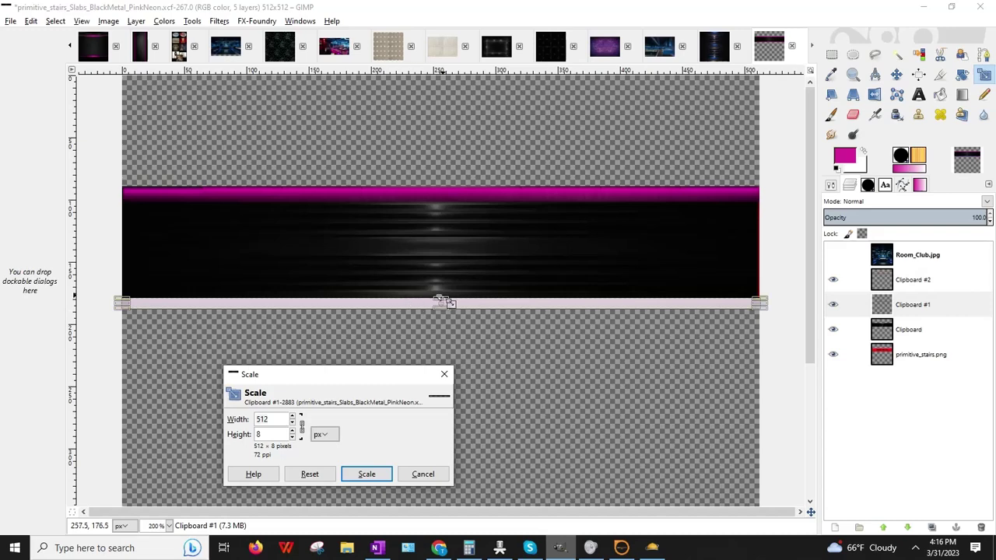
{"action": "left_click_drag", "start_coordinate": [440, 303], "coordinate": [440, 298]}
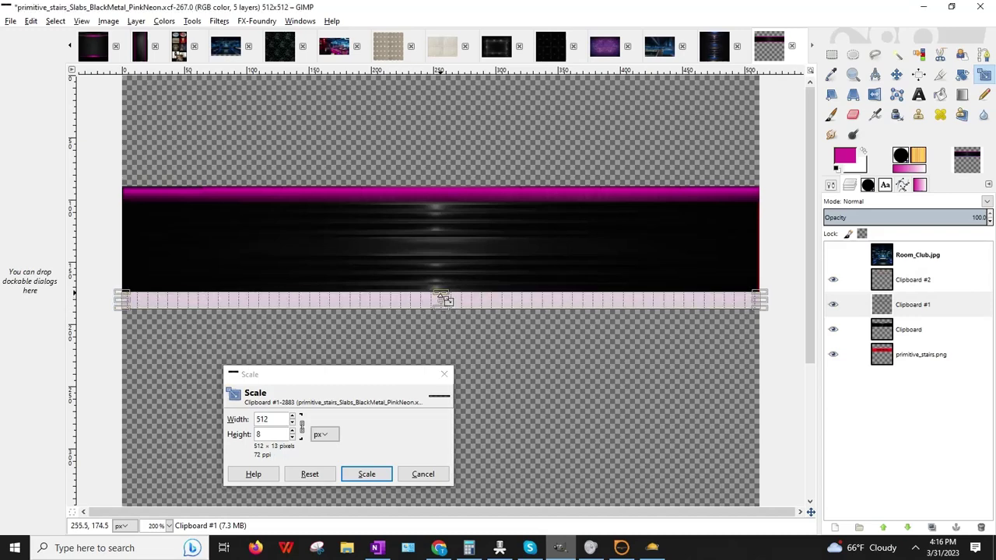
{"action": "left_click", "coordinate": [382, 474]}
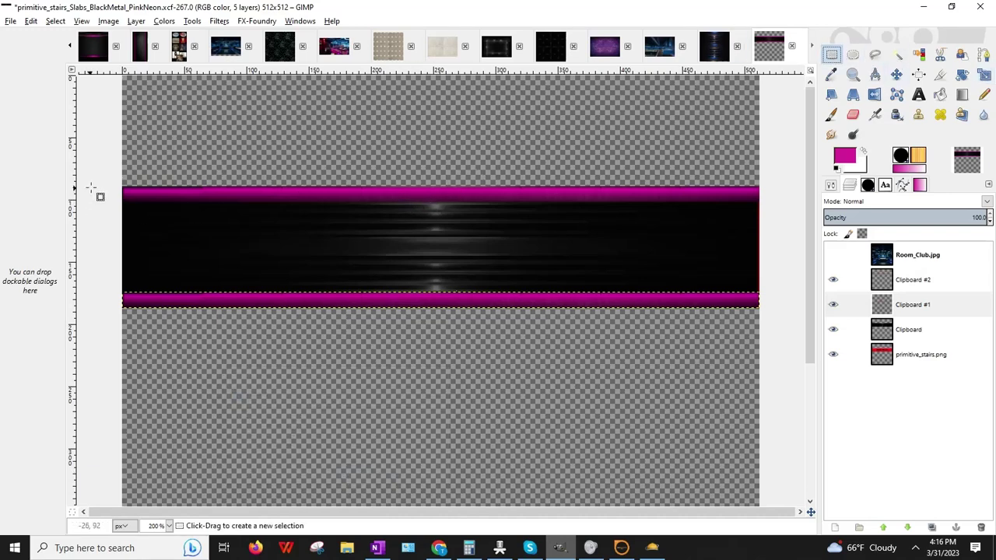
- Copy the visible black metal slab with both pink neon strips and paste it as a new image
{"action": "left_click_drag", "start_coordinate": [95, 178], "coordinate": [785, 334]}
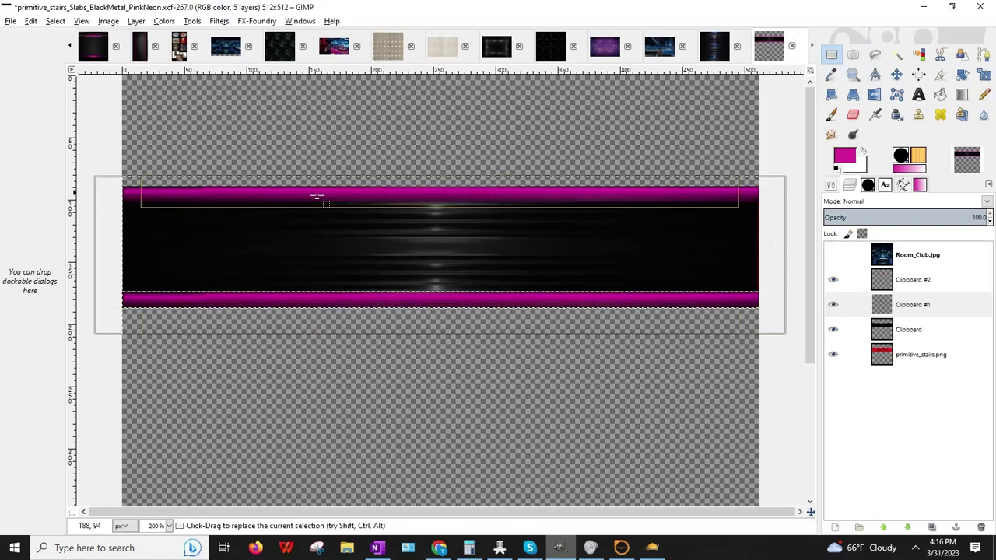
{"action": "left_click", "coordinate": [30, 21]}
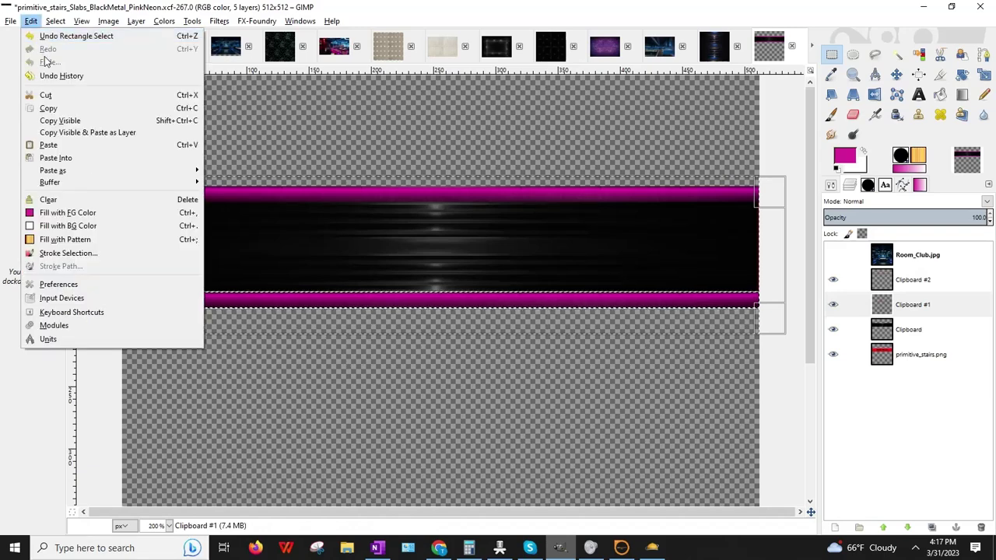
{"action": "left_click", "coordinate": [55, 123]}
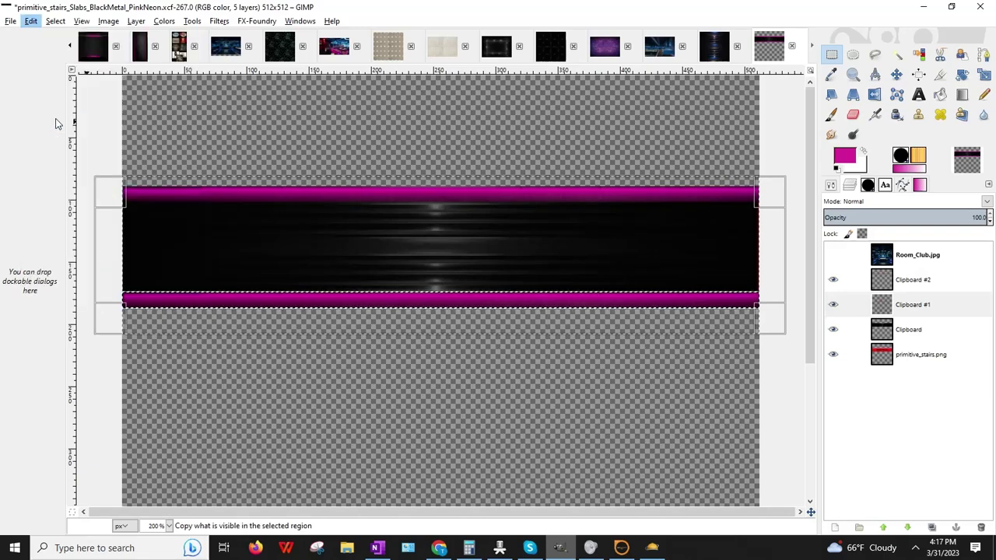
{"action": "left_click", "coordinate": [31, 21]}
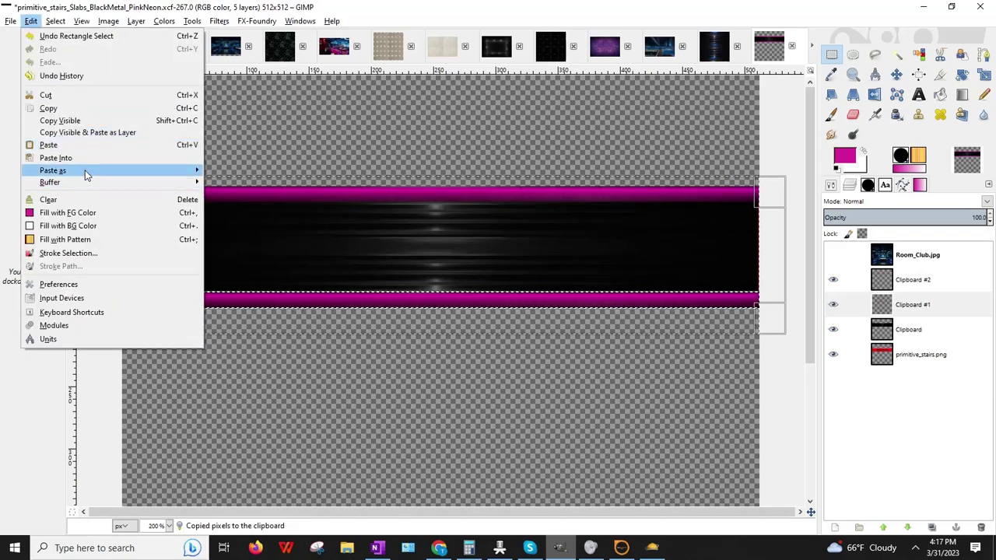
{"action": "mouse_move", "coordinate": [85, 170]}
{"action": "left_click", "coordinate": [228, 171]}
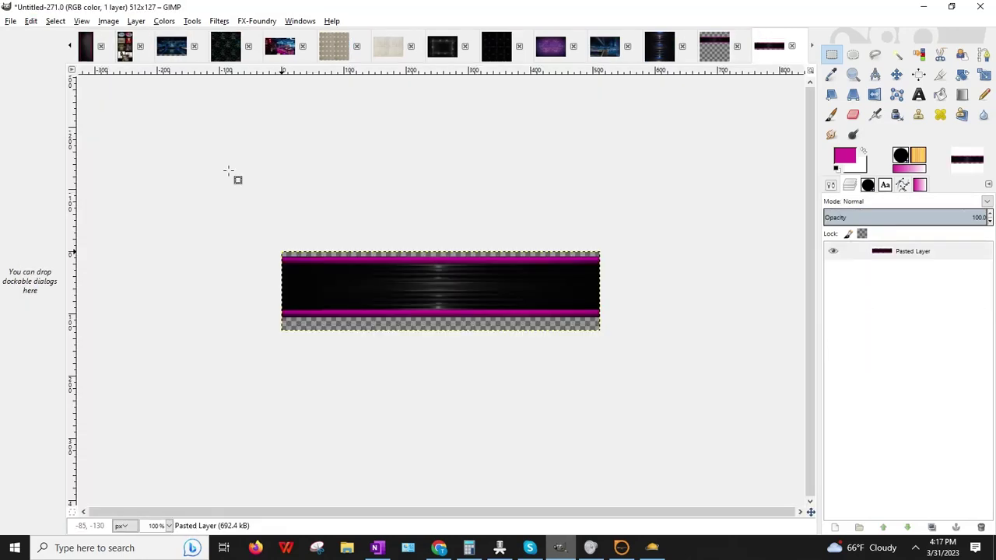
{"action": "left_click", "coordinate": [169, 527]}
{"action": "left_click", "coordinate": [161, 458]}
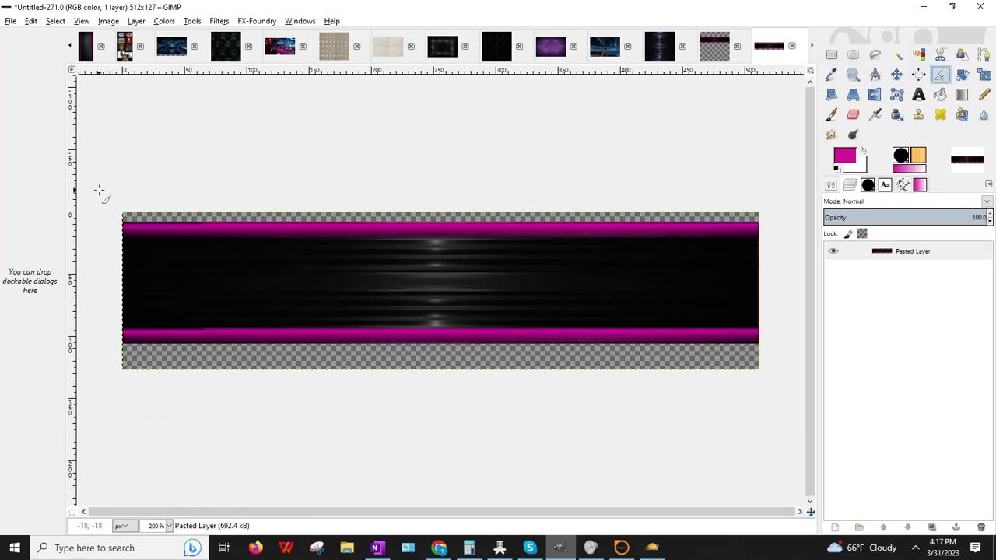
{"action": "left_click_drag", "start_coordinate": [98, 191], "coordinate": [832, 436]}
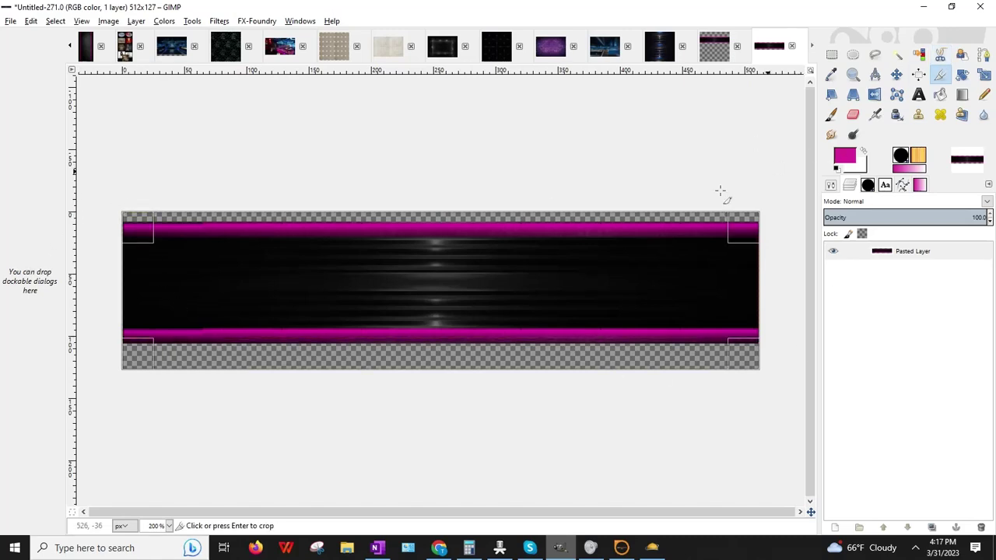
{"action": "left_click", "coordinate": [169, 526]}
{"action": "left_click", "coordinate": [159, 440]}
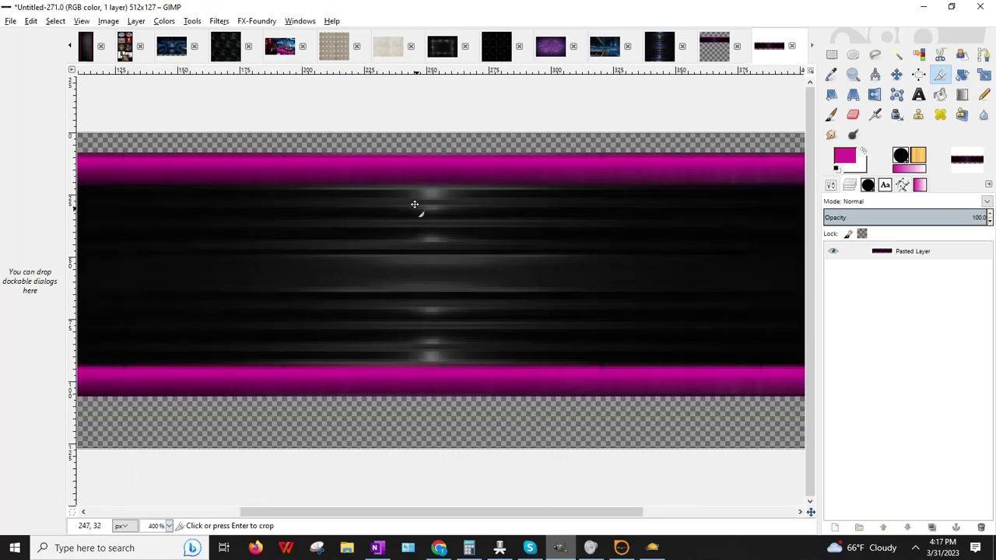
{"action": "left_click_drag", "start_coordinate": [373, 145], "coordinate": [372, 167]}
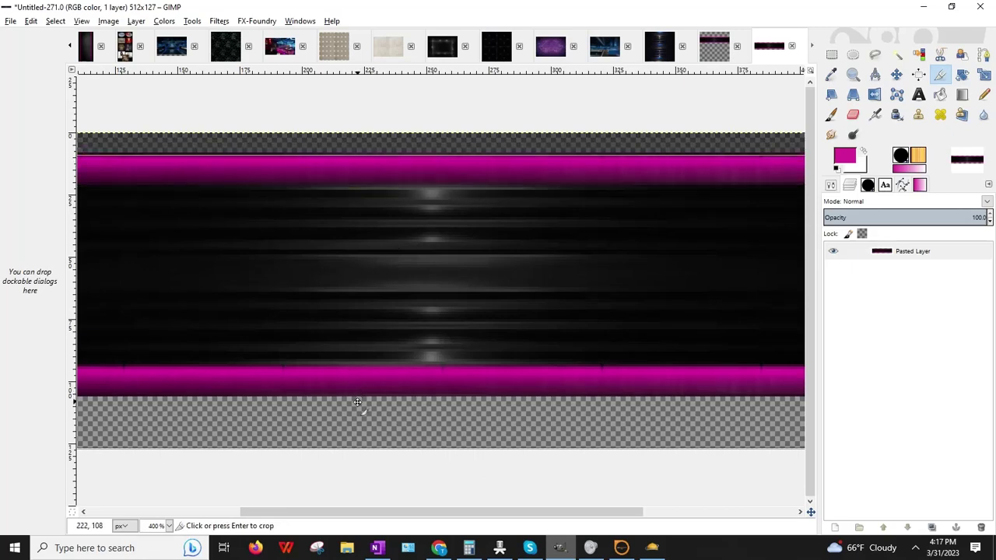
{"action": "left_click_drag", "start_coordinate": [350, 441], "coordinate": [382, 381]}
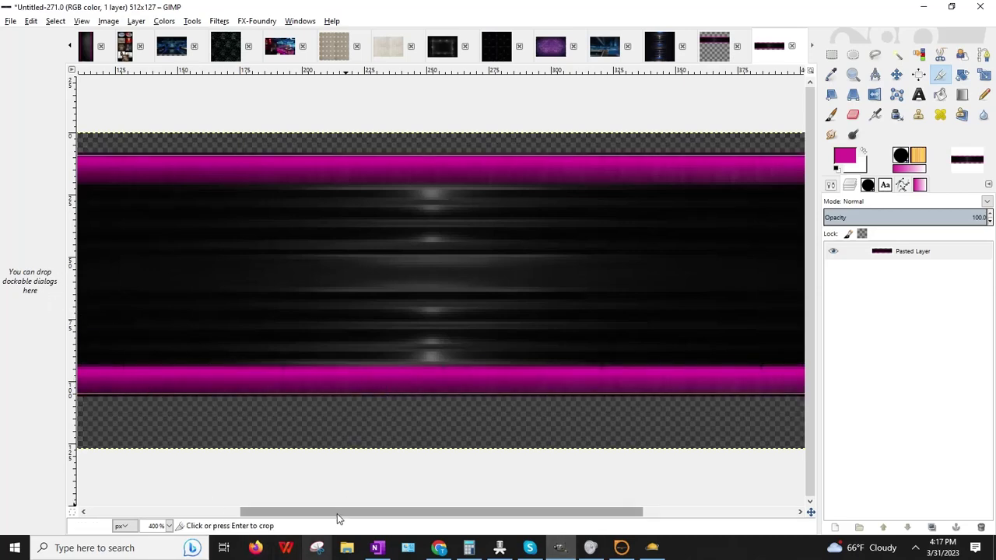
{"action": "left_click_drag", "start_coordinate": [339, 513], "coordinate": [117, 484]}
{"action": "left_click_drag", "start_coordinate": [90, 238], "coordinate": [91, 238]}
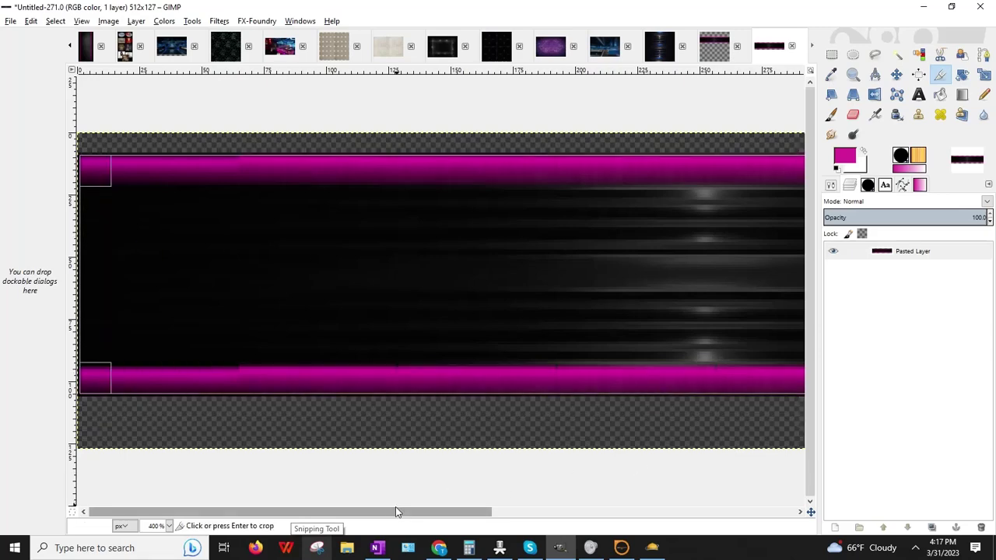
{"action": "left_click_drag", "start_coordinate": [395, 511], "coordinate": [732, 487]}
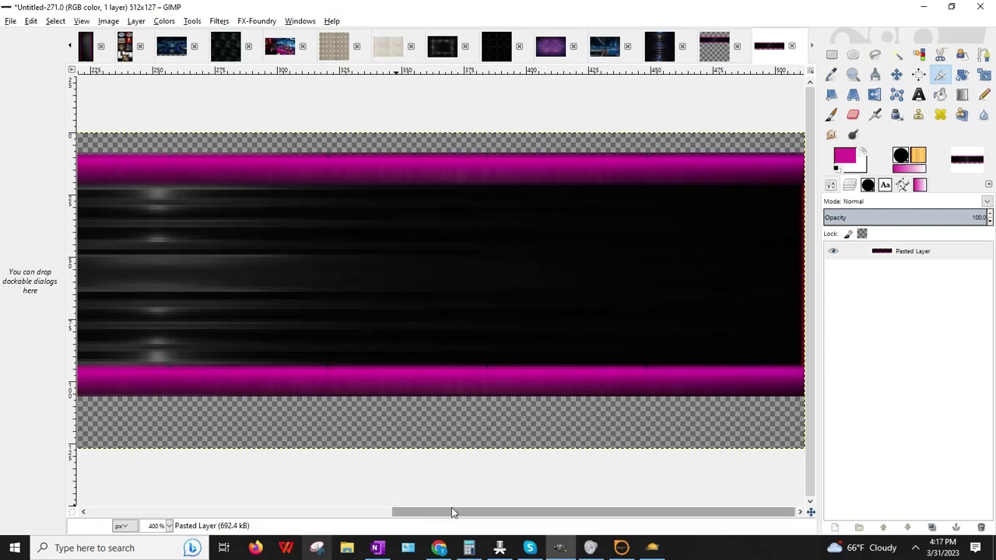
- Crop the pasted slab image to about 508 × 95 px, removing the transparent bands and the red edge at its side
{"action": "left_click_drag", "start_coordinate": [454, 517], "coordinate": [5, 434]}
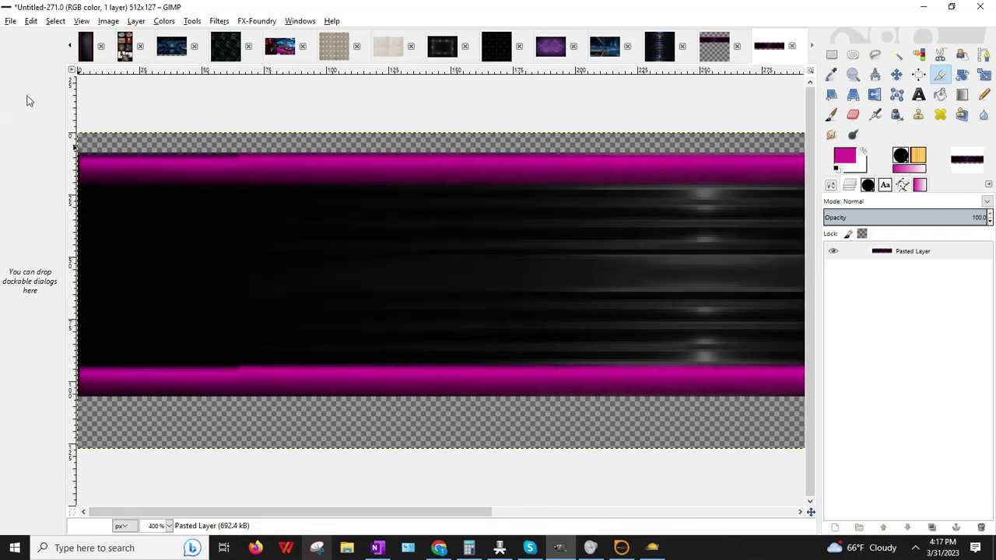
{"action": "left_click_drag", "start_coordinate": [78, 116], "coordinate": [802, 448]}
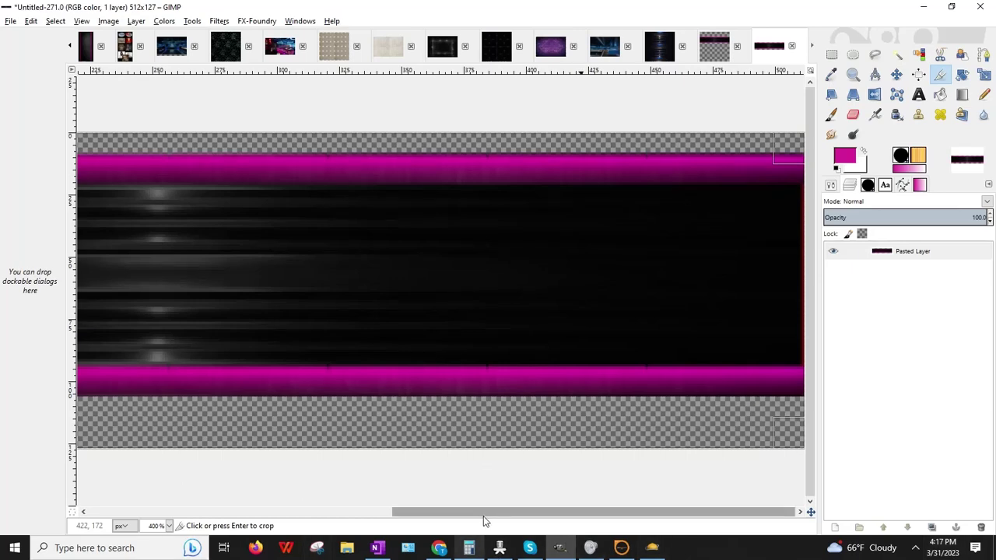
{"action": "left_click_drag", "start_coordinate": [483, 514], "coordinate": [3, 471]}
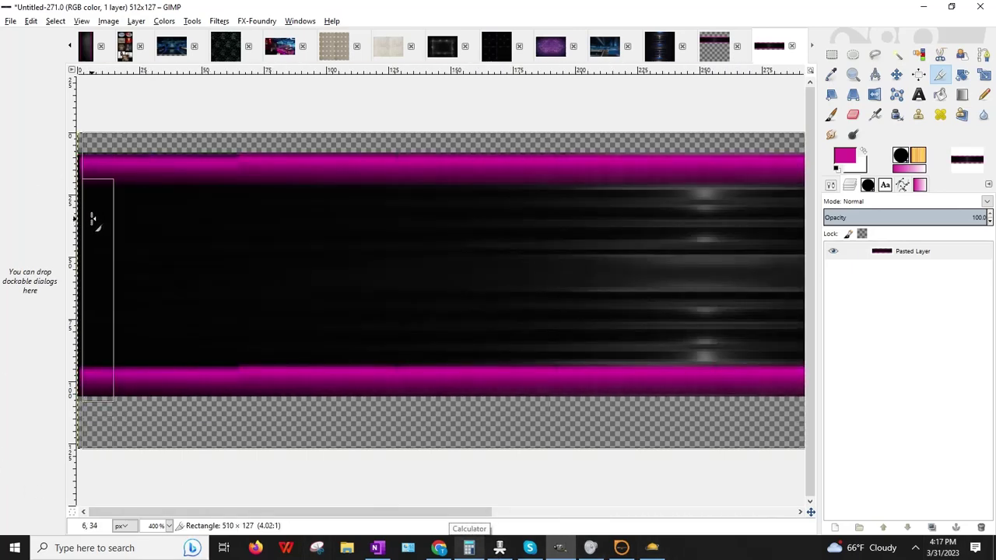
{"action": "left_click_drag", "start_coordinate": [483, 158], "coordinate": [478, 179]}
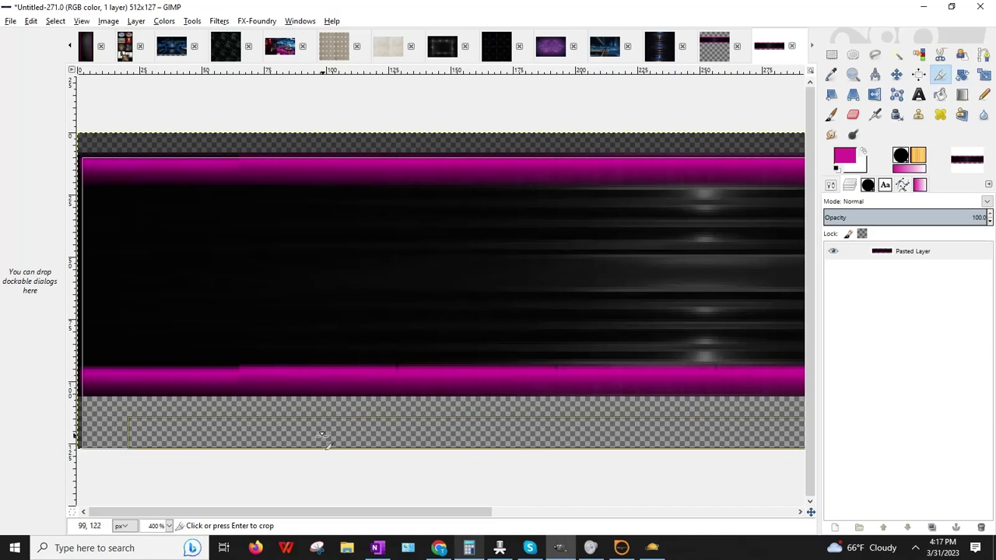
{"action": "left_click_drag", "start_coordinate": [352, 430], "coordinate": [353, 376]}
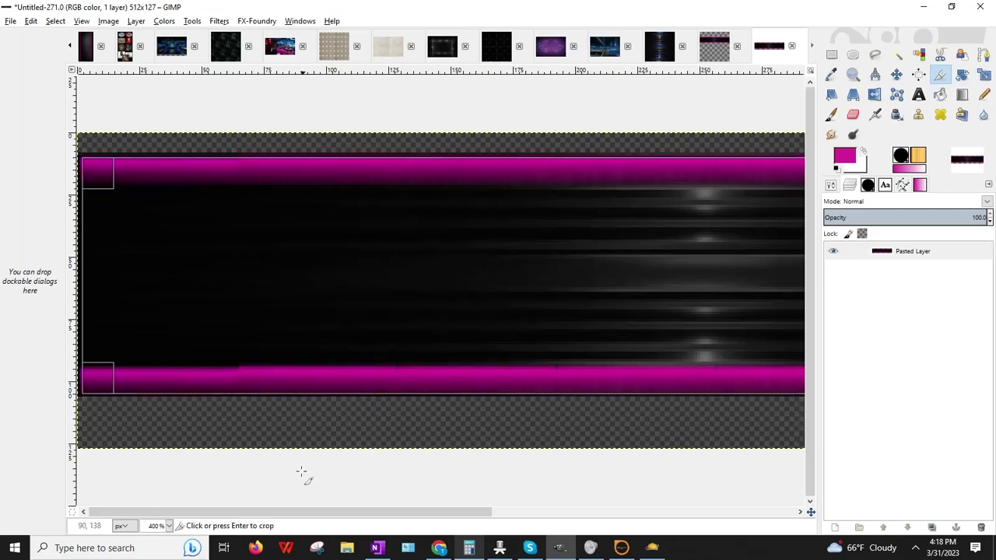
{"action": "left_click_drag", "start_coordinate": [288, 511], "coordinate": [723, 513]}
{"action": "left_click_drag", "start_coordinate": [786, 260], "coordinate": [780, 259]}
{"action": "left_click", "coordinate": [645, 267]}
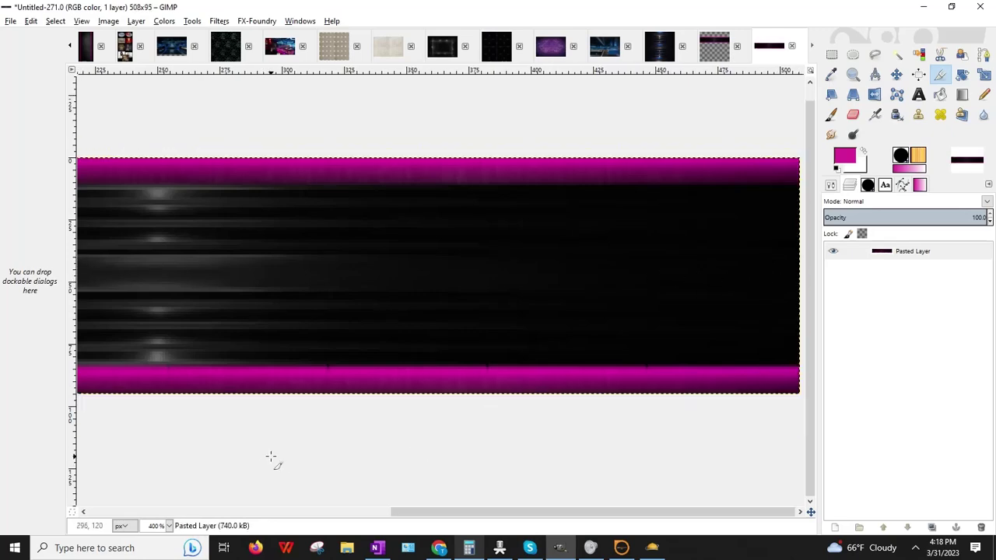
- Scale the cropped black metal slab image to 512 × 128 px
{"action": "left_click", "coordinate": [168, 526]}
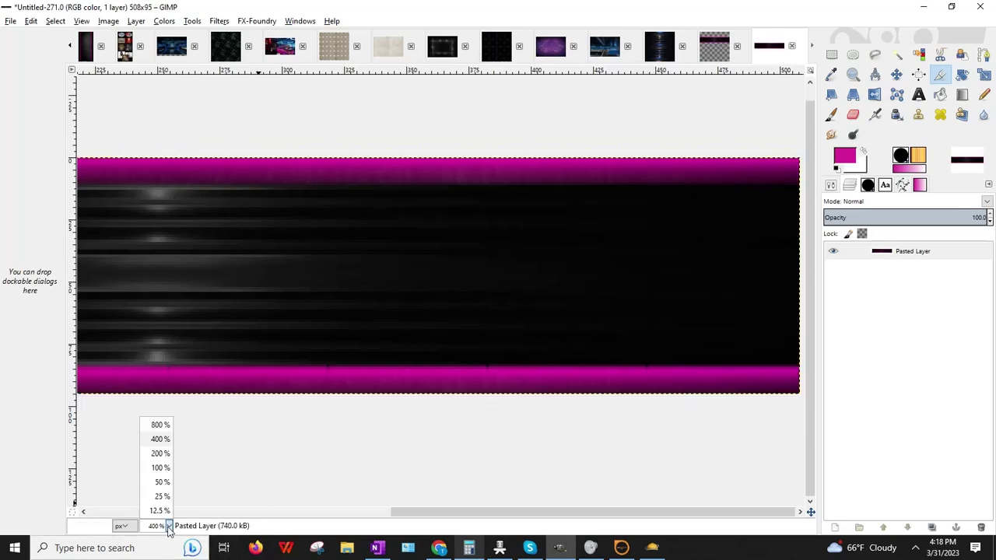
{"action": "left_click", "coordinate": [159, 454]}
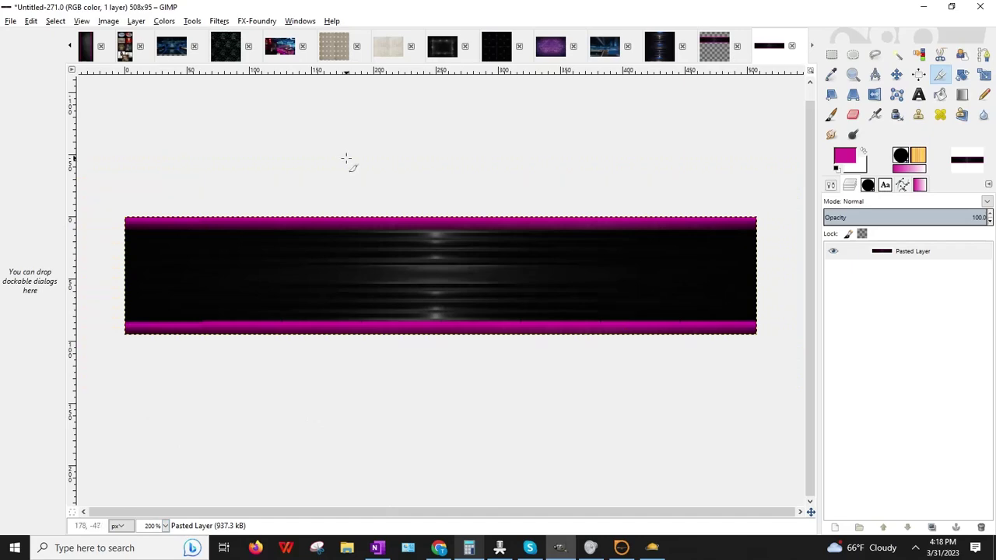
{"action": "left_click", "coordinate": [108, 21]}
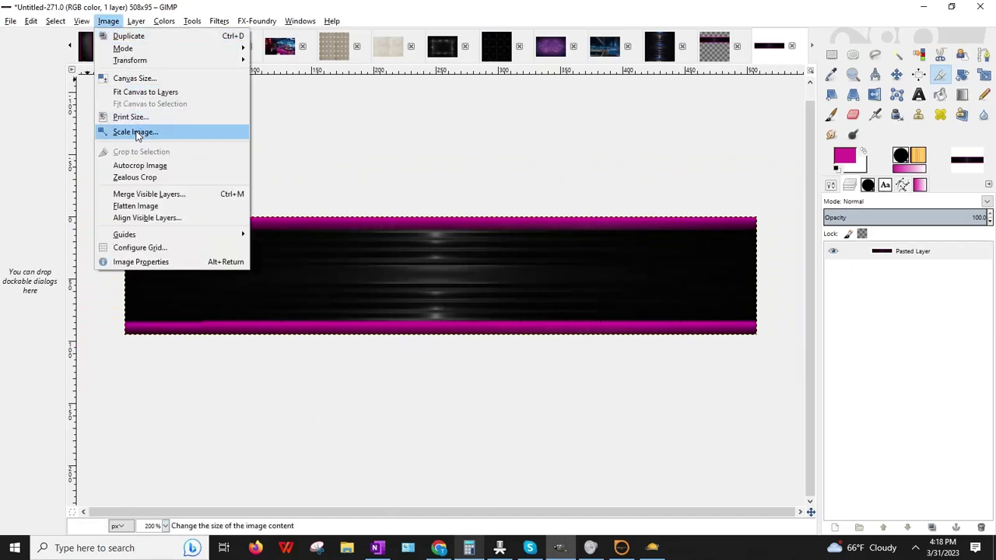
{"action": "left_click", "coordinate": [133, 131]}
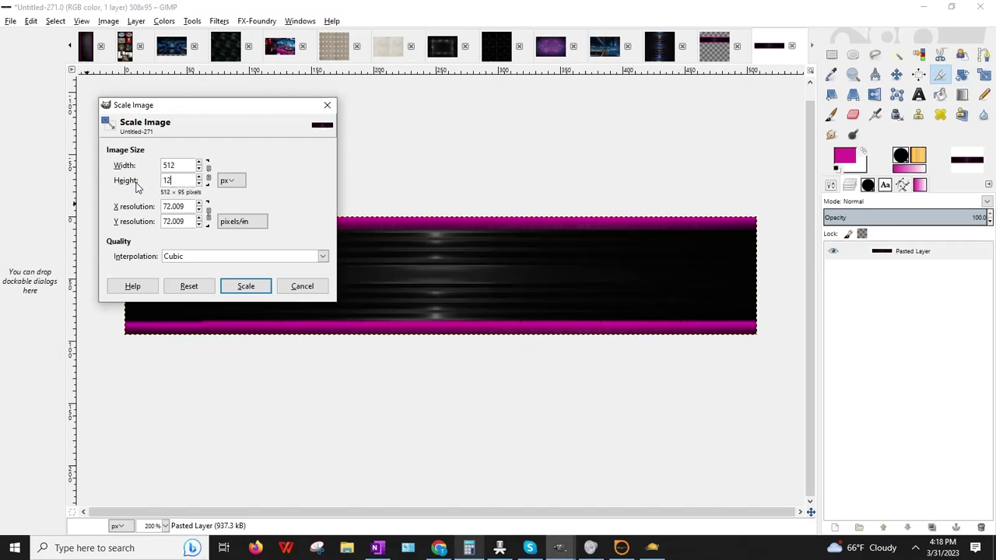
{"action": "left_click", "coordinate": [240, 285]}
- Export the slab image to the BaDDecoClubDelight folder as Stairs_BlackMetal_PinkNeonCR.jpg
{"action": "left_click", "coordinate": [9, 21]}
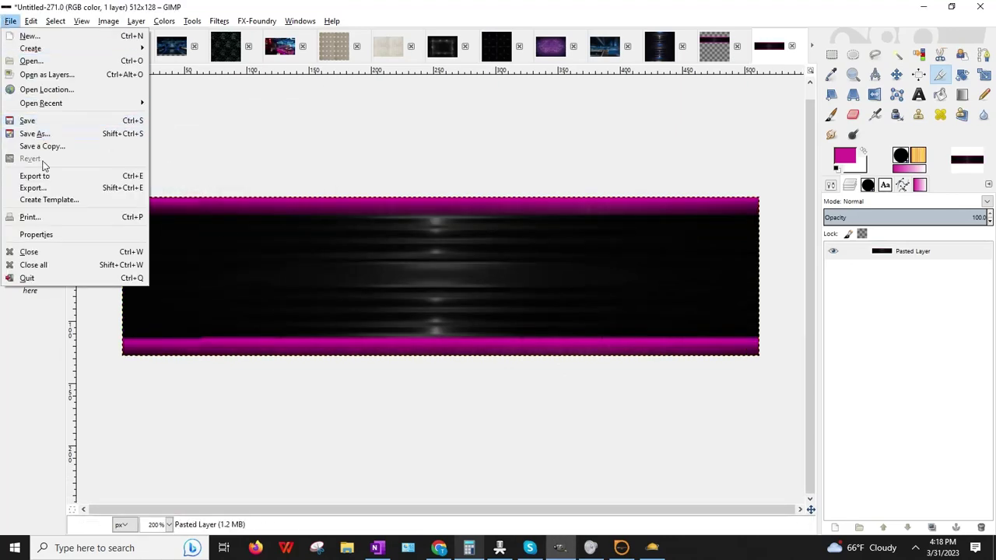
{"action": "left_click", "coordinate": [47, 186]}
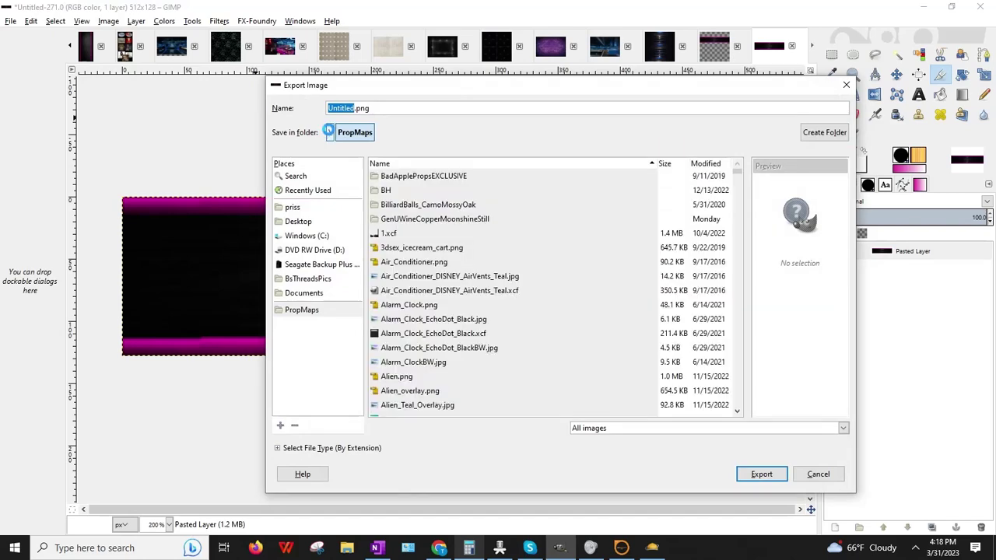
{"action": "left_click_drag", "start_coordinate": [737, 347], "coordinate": [734, 185]}
{"action": "double_click", "coordinate": [426, 338]}
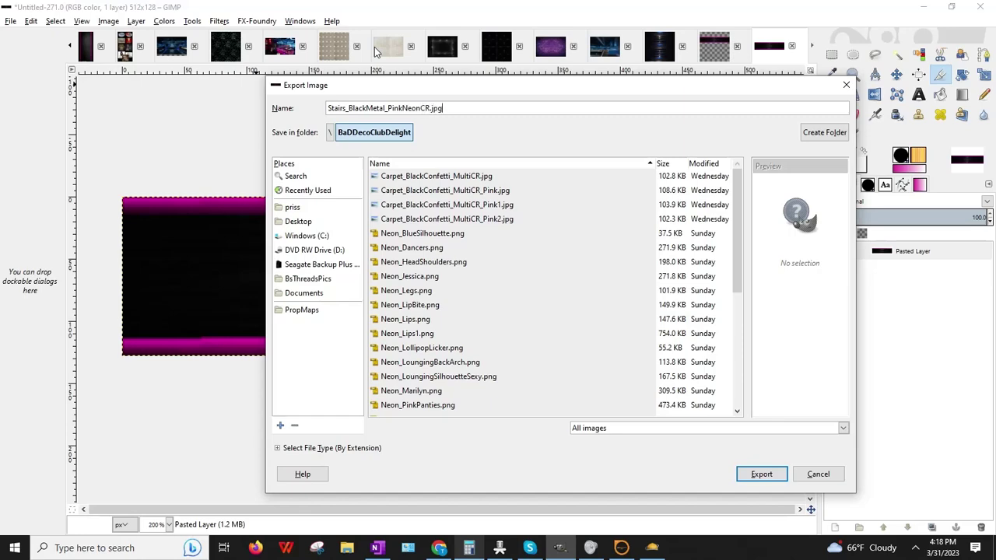
{"action": "key", "text": "Return"}
{"action": "key", "text": "Return"}
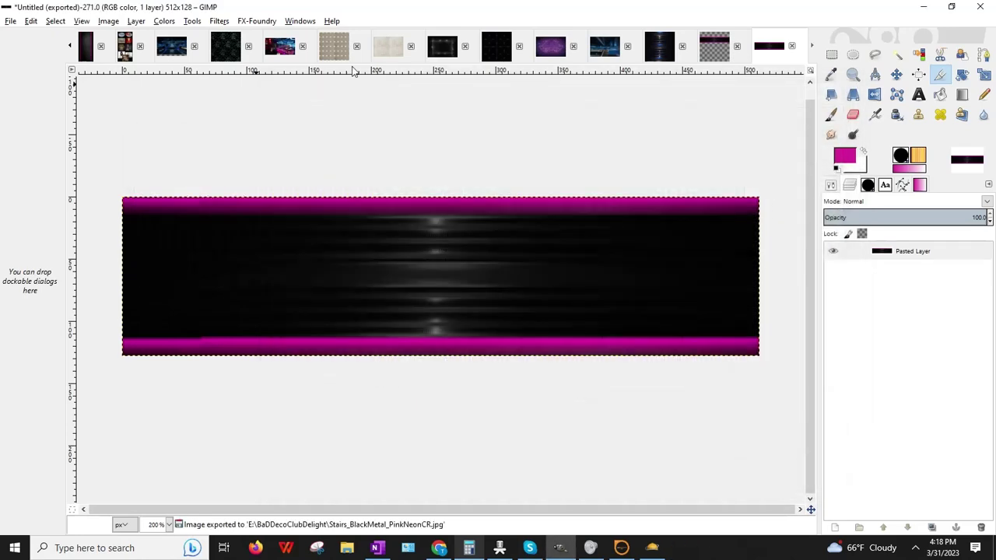
- Switch to the one.com file manager in Chrome, upload Stairs_BlackMetal_PinkNeonCR.jpg from the BaDDecoClubDelight folder and copy its link address
{"action": "left_click", "coordinate": [950, 7]}
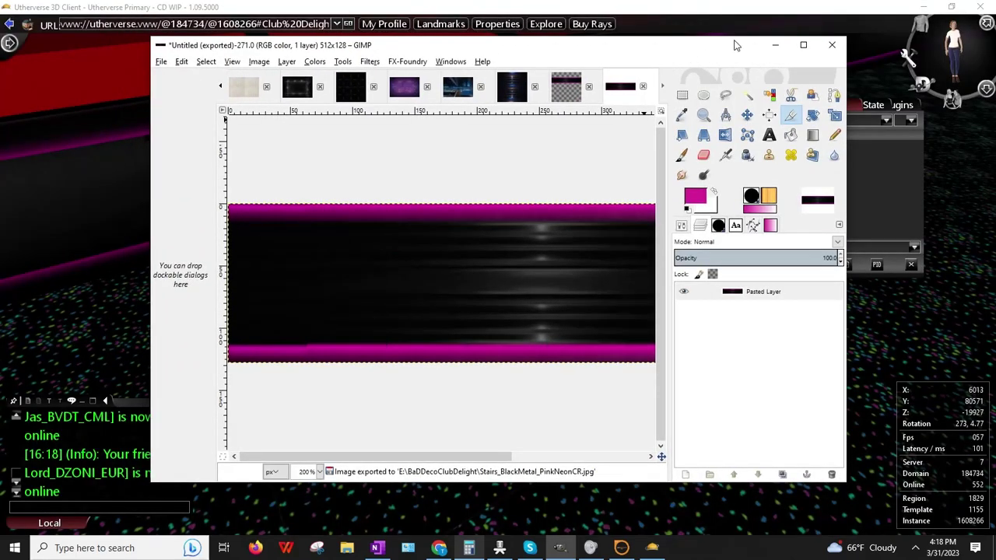
{"action": "left_click", "coordinate": [776, 52]}
{"action": "left_click", "coordinate": [438, 548]}
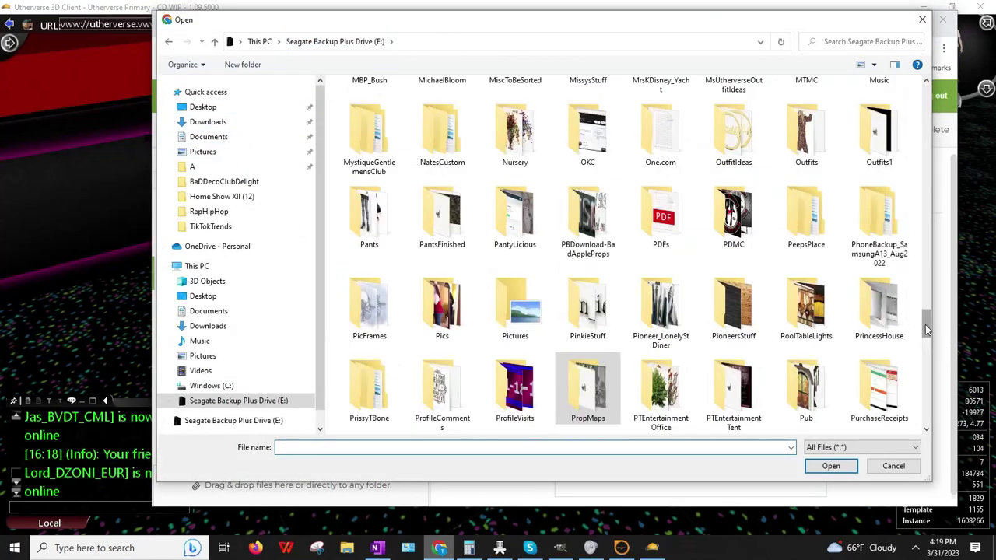
{"action": "left_click_drag", "start_coordinate": [926, 330], "coordinate": [887, 117]}
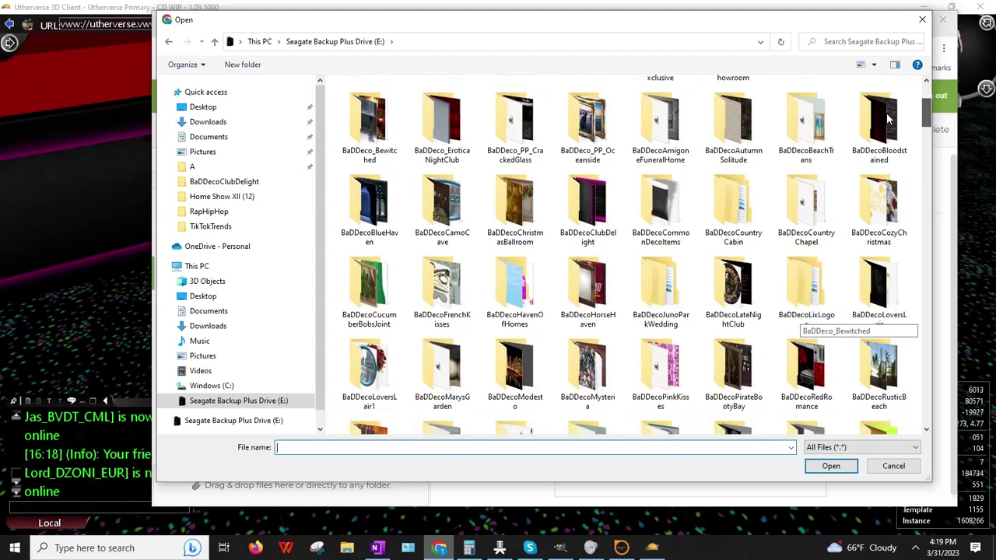
{"action": "double_click", "coordinate": [587, 204]}
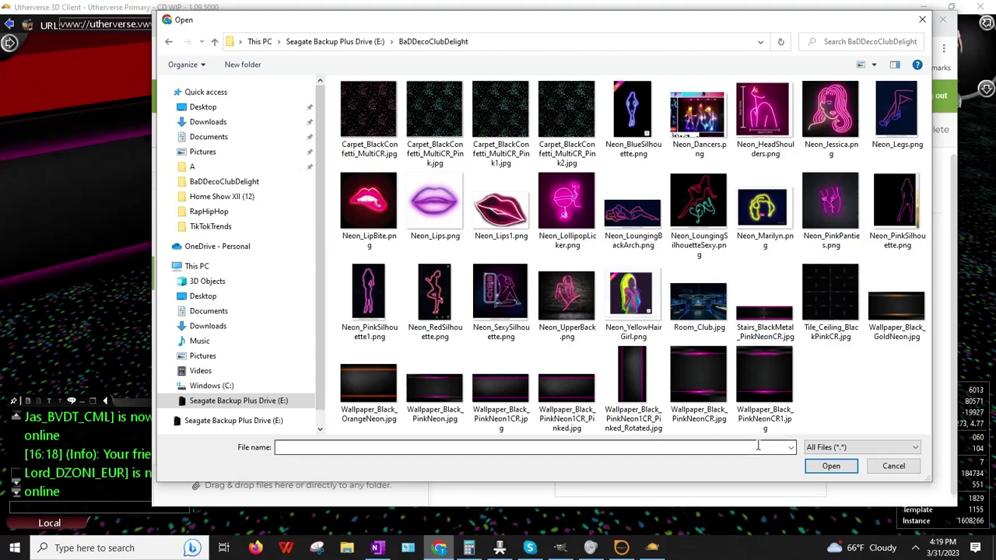
{"action": "double_click", "coordinate": [764, 307]}
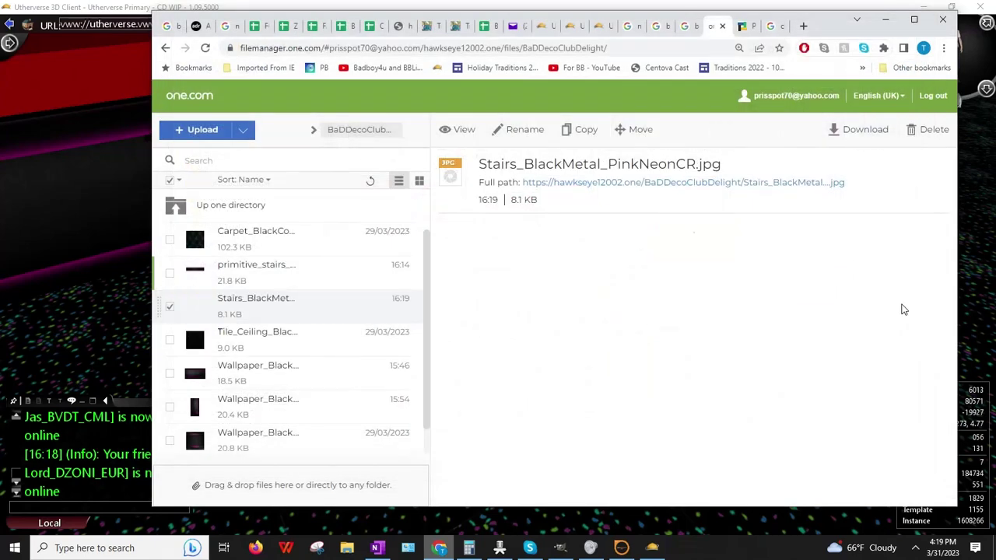
{"action": "right_click", "coordinate": [696, 183]}
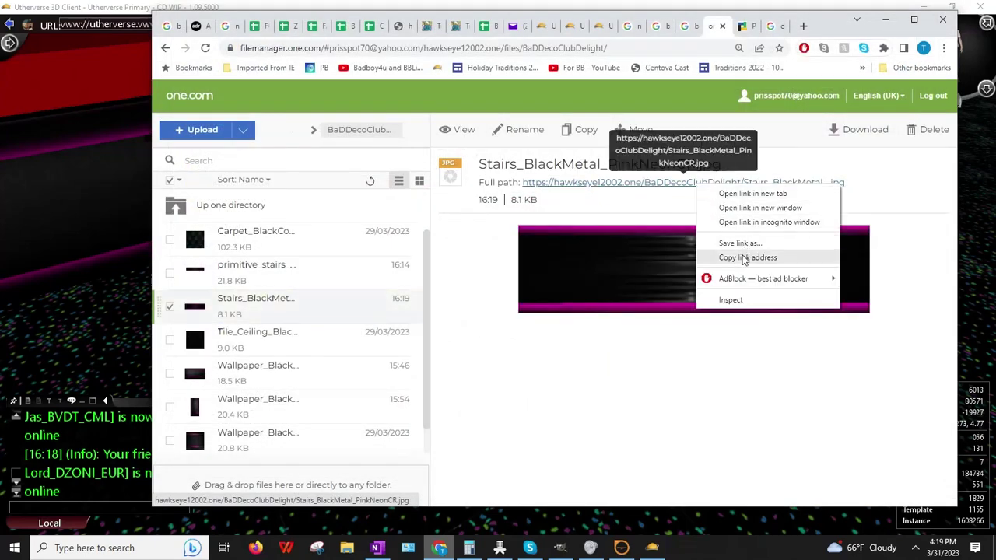
{"action": "left_click", "coordinate": [744, 257]}
- Switch to the Utherverse client and create a Pedestal 01 prop in front of the stairs, searching with the keyword "ped"
{"action": "key", "text": "alt+Tab"}
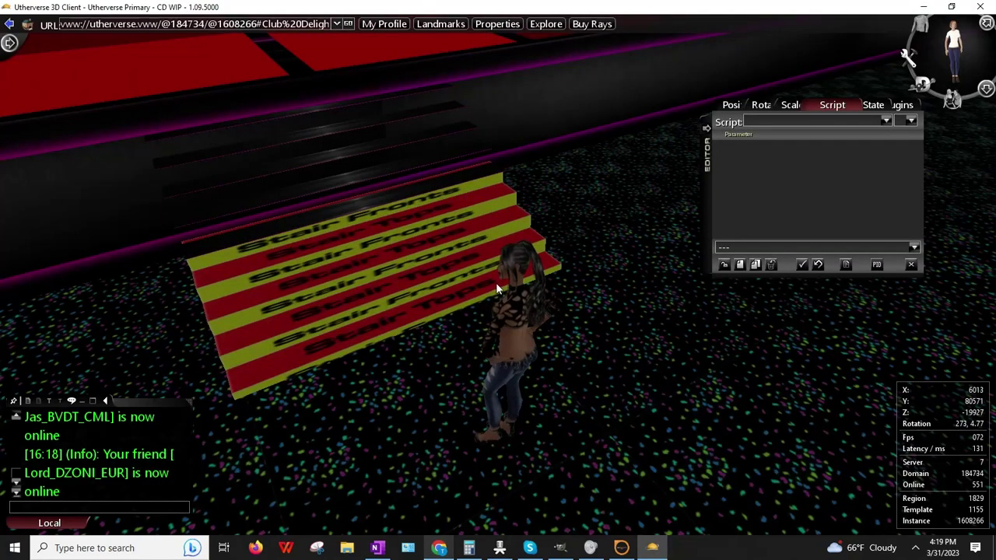
{"action": "key", "text": "Up"}
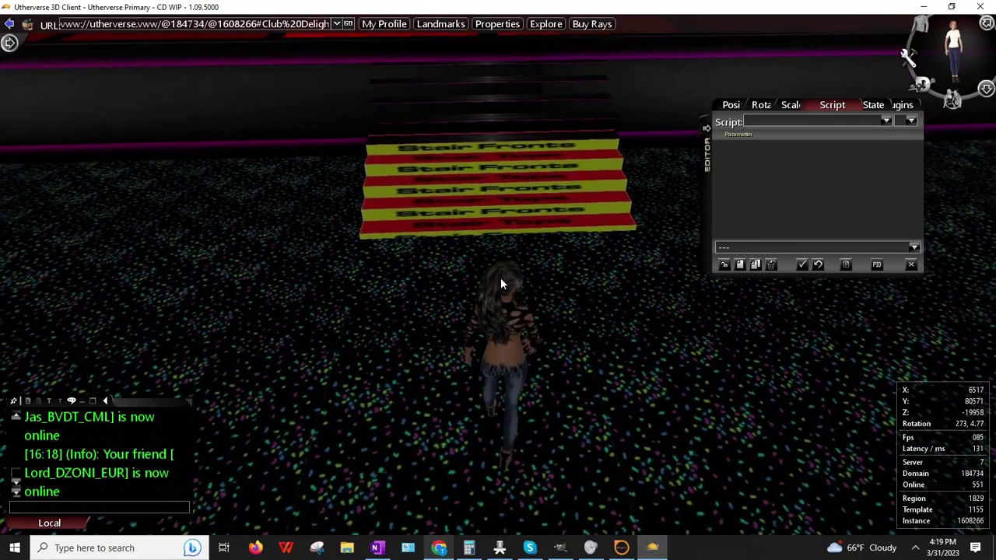
{"action": "left_click", "coordinate": [742, 264]}
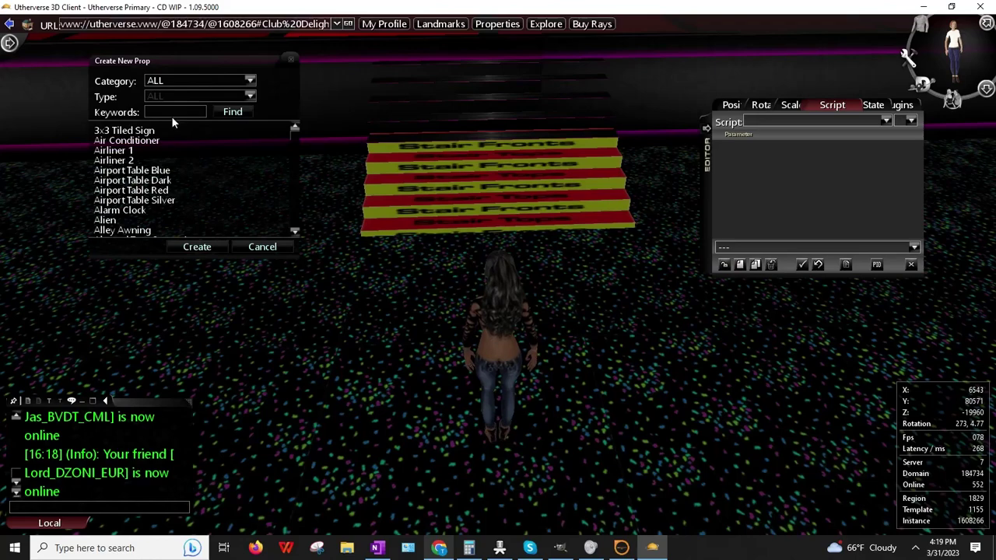
{"action": "type", "text": "ped"}
{"action": "key", "text": "Return"}
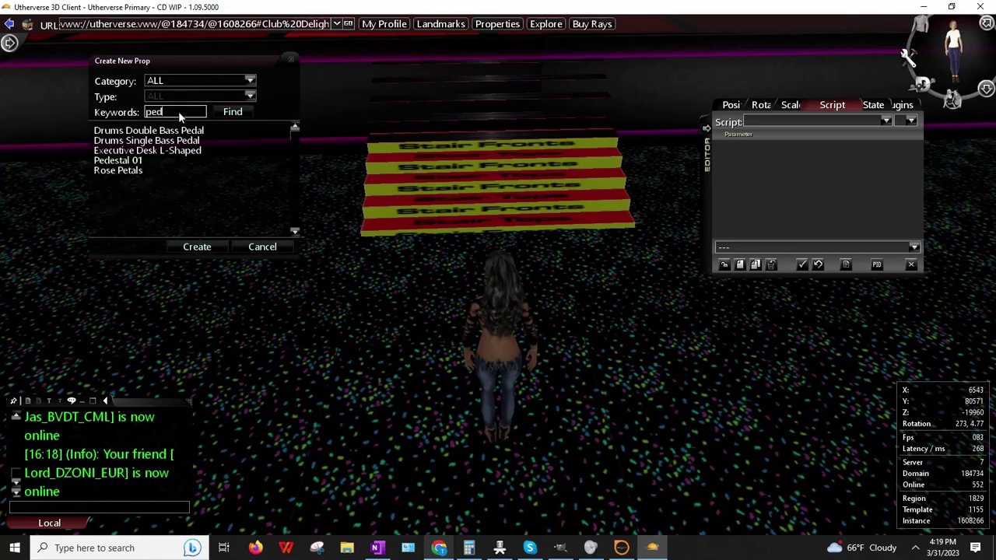
{"action": "left_click", "coordinate": [138, 161]}
{"action": "left_click", "coordinate": [207, 247]}
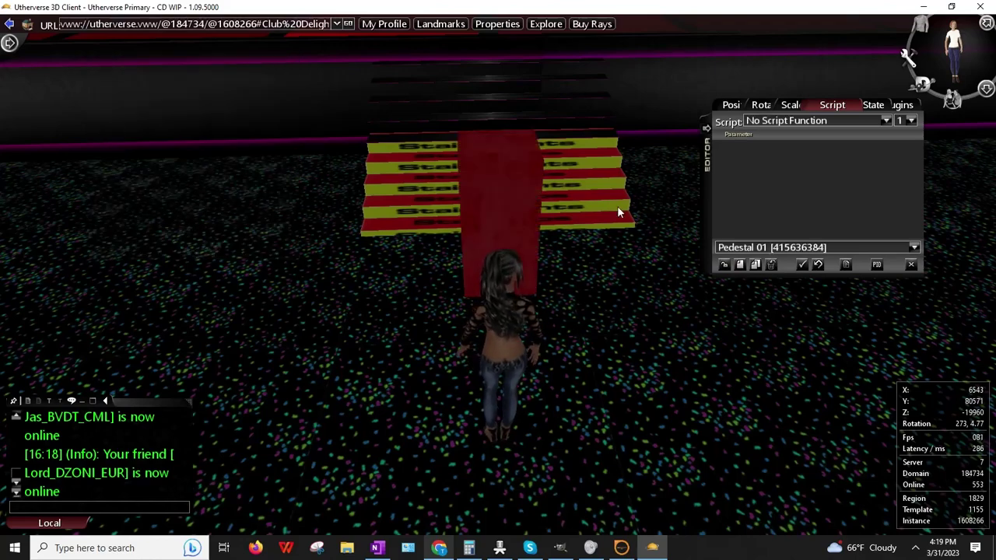
- Flatten the new pedestal by setting its Y scale to 0.25 and reducing it further to 0.17
{"action": "left_click", "coordinate": [794, 104]}
{"action": "left_click", "coordinate": [817, 121]}
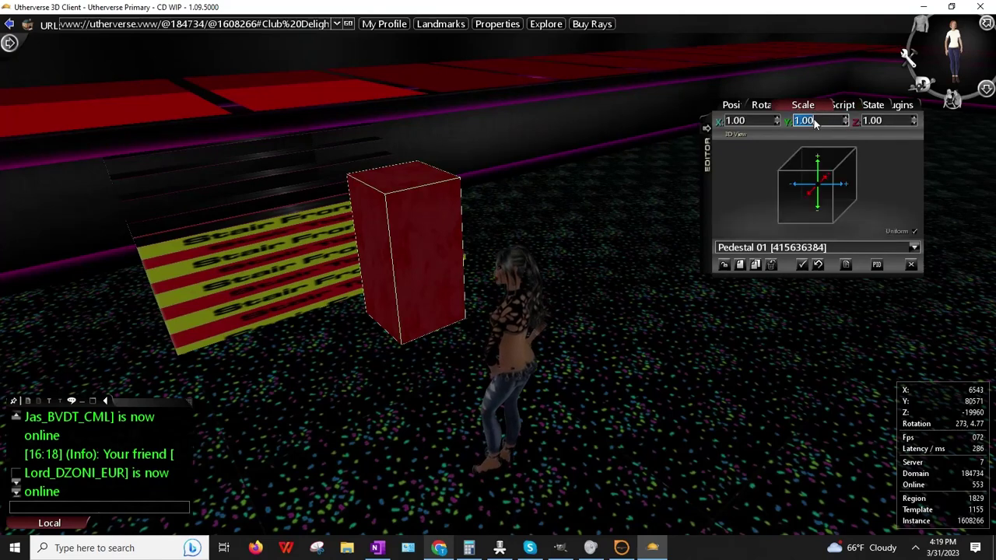
{"action": "type", "text": "25"}
{"action": "key", "text": "Return"}
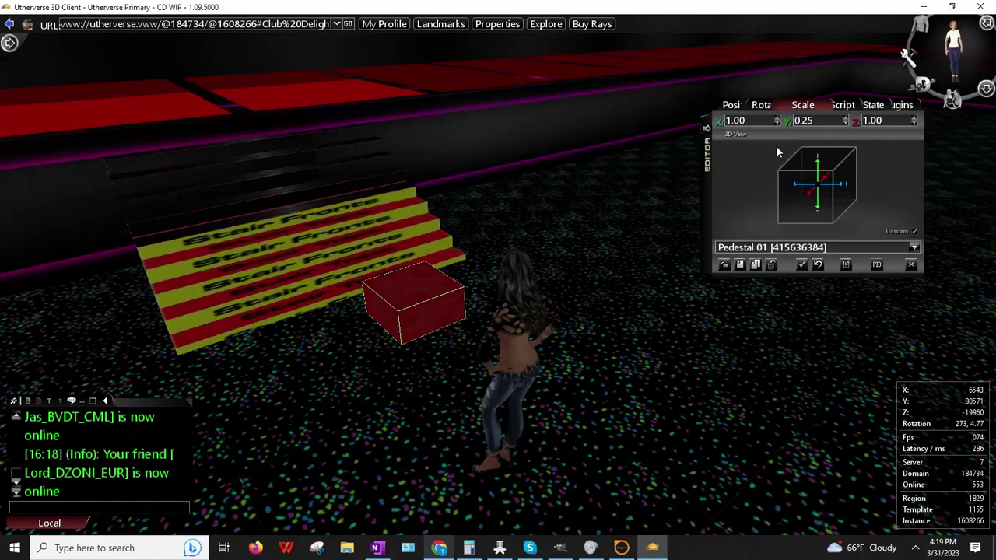
{"action": "left_click", "coordinate": [846, 123]}
{"action": "left_click", "coordinate": [846, 123]}
{"action": "left_click", "coordinate": [846, 123]}
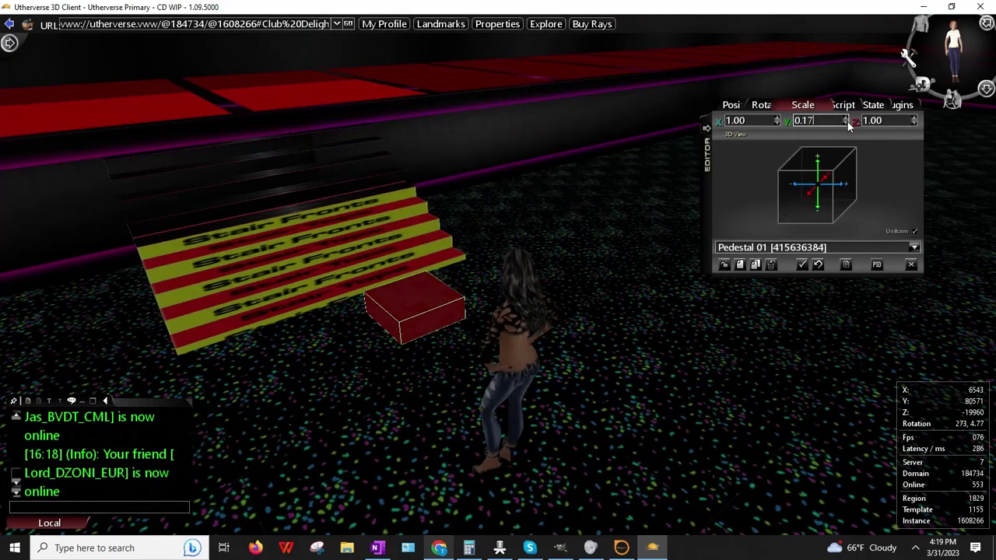
- Reshape the pedestal into a thin step with a Z scale of 2.00, X scale of 0.50 and Y scale of 0.09
{"action": "left_click", "coordinate": [896, 122]}
{"action": "type", "text": "2"}
{"action": "key", "text": "Return"}
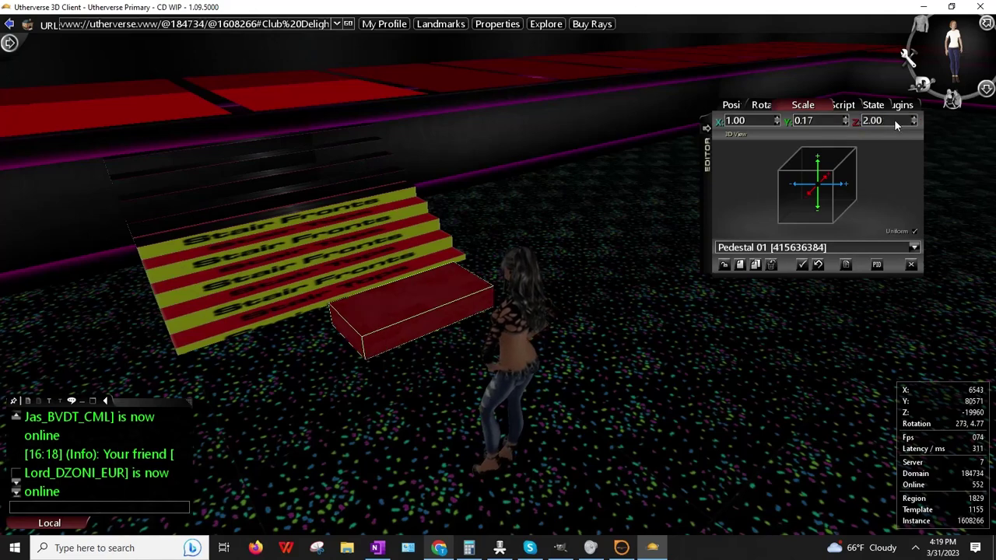
{"action": "left_click", "coordinate": [743, 124]}
{"action": "type", "text": ".5"}
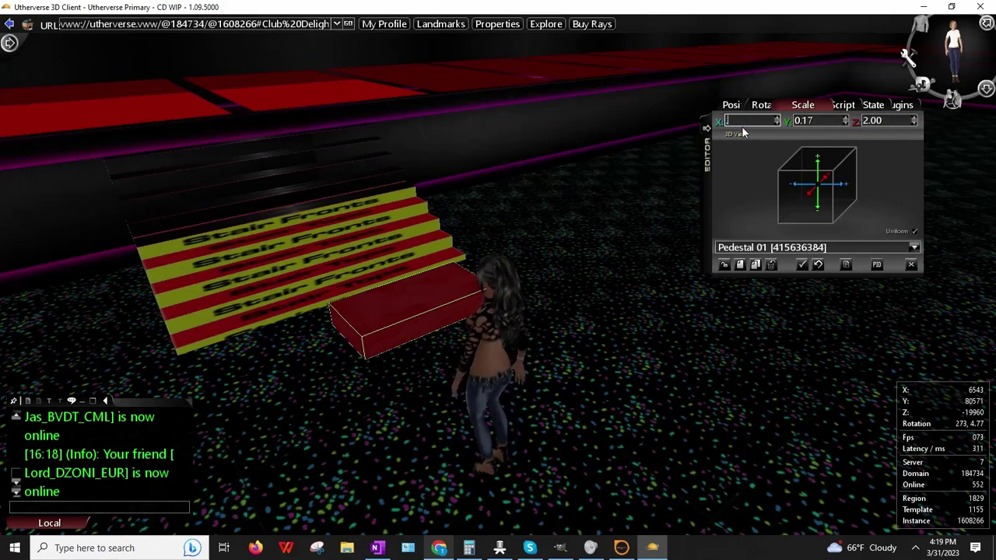
{"action": "key", "text": "Return"}
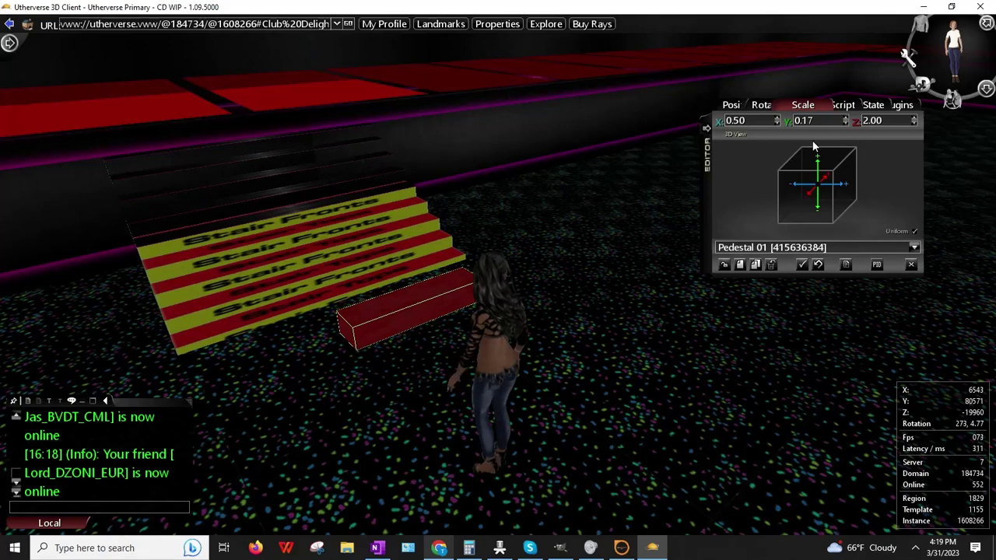
{"action": "left_click", "coordinate": [847, 124]}
{"action": "left_click", "coordinate": [846, 124]}
{"action": "left_click", "coordinate": [846, 124]}
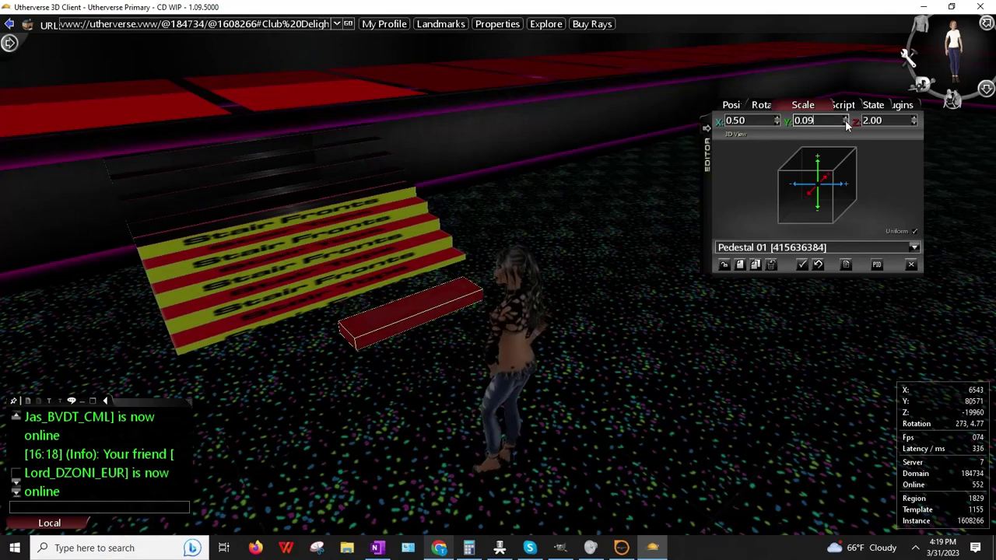
- Assign the Cached Web Image script function to the flattened pedestal
{"action": "left_click", "coordinate": [843, 104]}
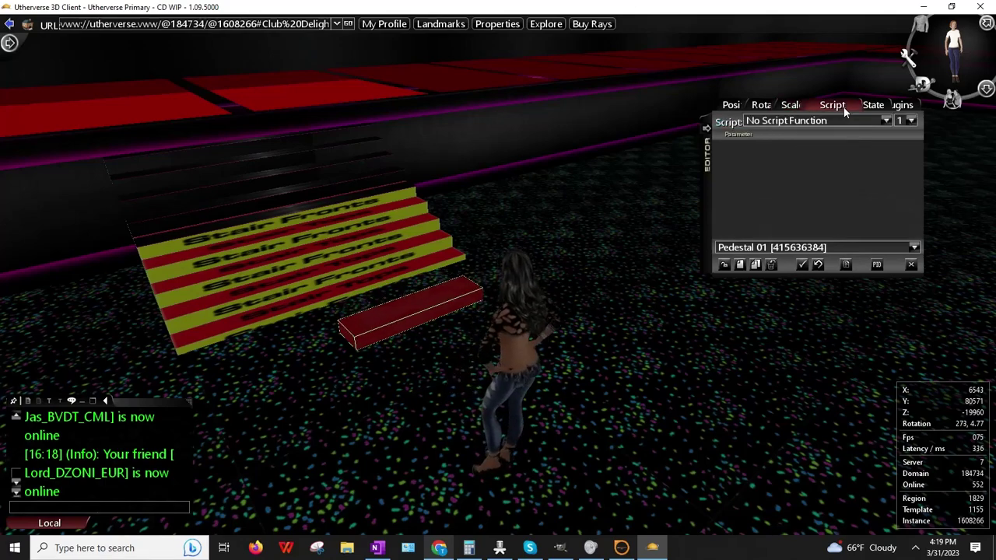
{"action": "left_click", "coordinate": [837, 121]}
{"action": "scroll", "coordinate": [828, 156], "scroll_direction": "down", "scroll_amount": 3}
{"action": "left_click", "coordinate": [806, 210]}
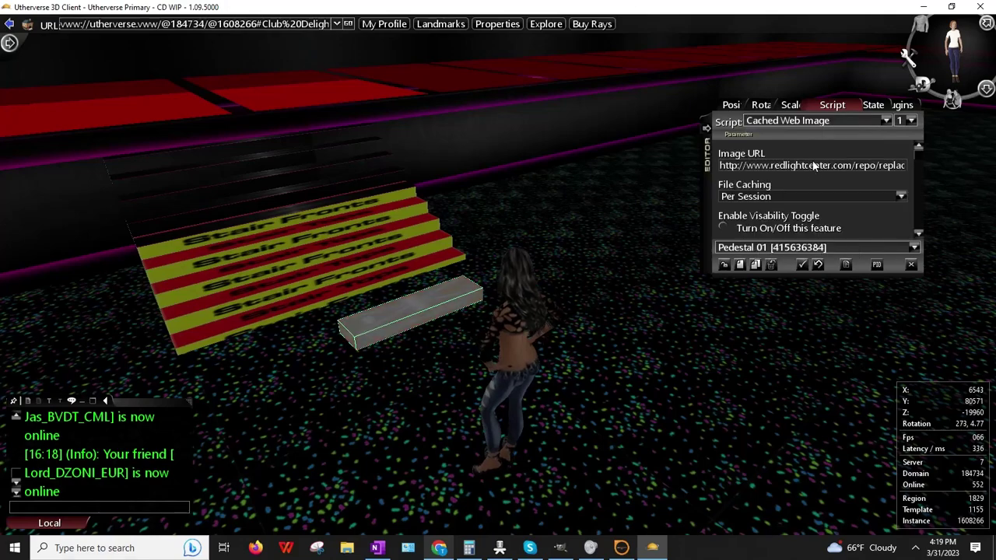
- Apply the copied Stairs_BlackMetal_PinkNeonCR.jpg address as the image URL of Pedestal 01's Cached Web Image script
{"action": "left_click", "coordinate": [813, 168]}
{"action": "key", "text": "ctrl+v"}
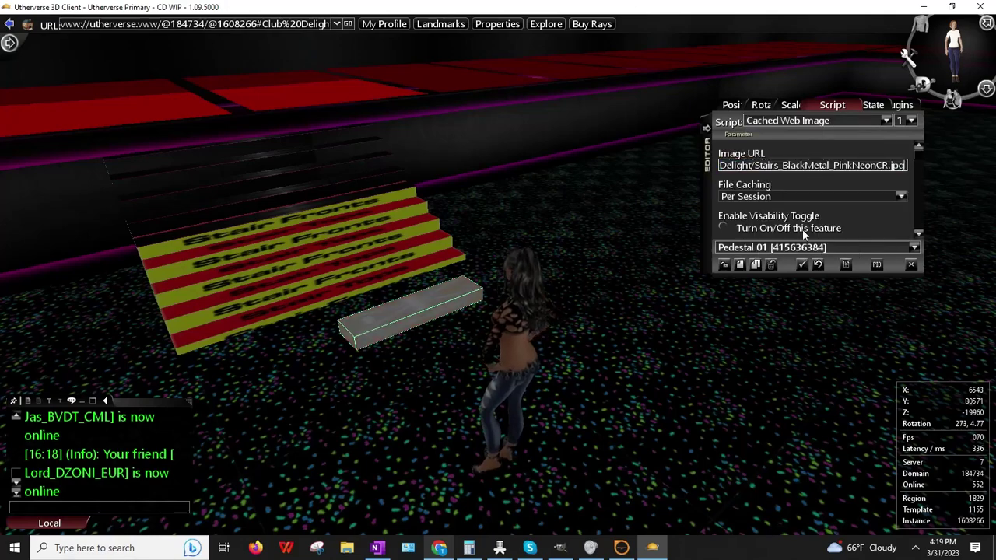
{"action": "key", "text": "Return"}
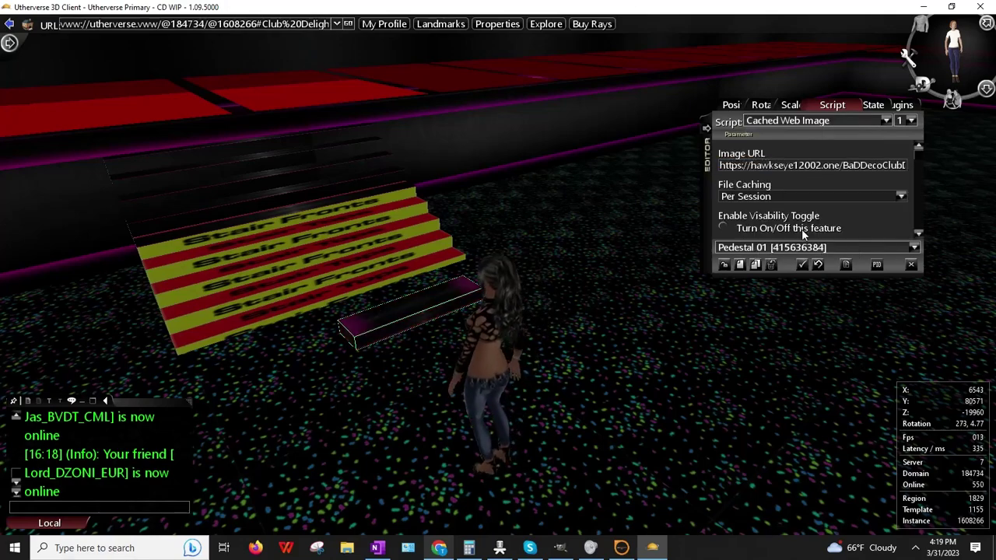
- Switch to GIMP and rotate the whole pink neon stair image by 90 degrees
{"action": "left_click", "coordinate": [559, 548]}
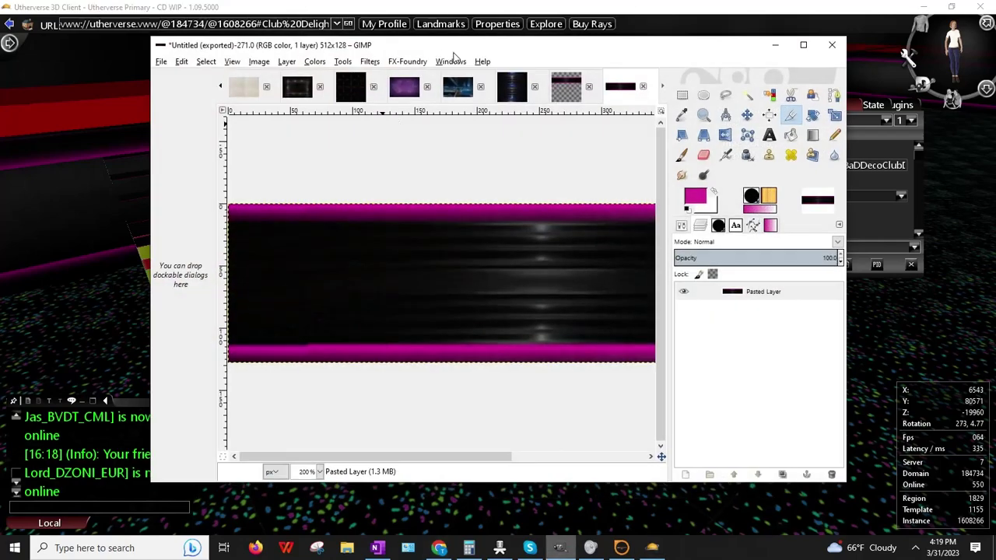
{"action": "left_click", "coordinate": [231, 62]}
{"action": "mouse_move", "coordinate": [260, 62]}
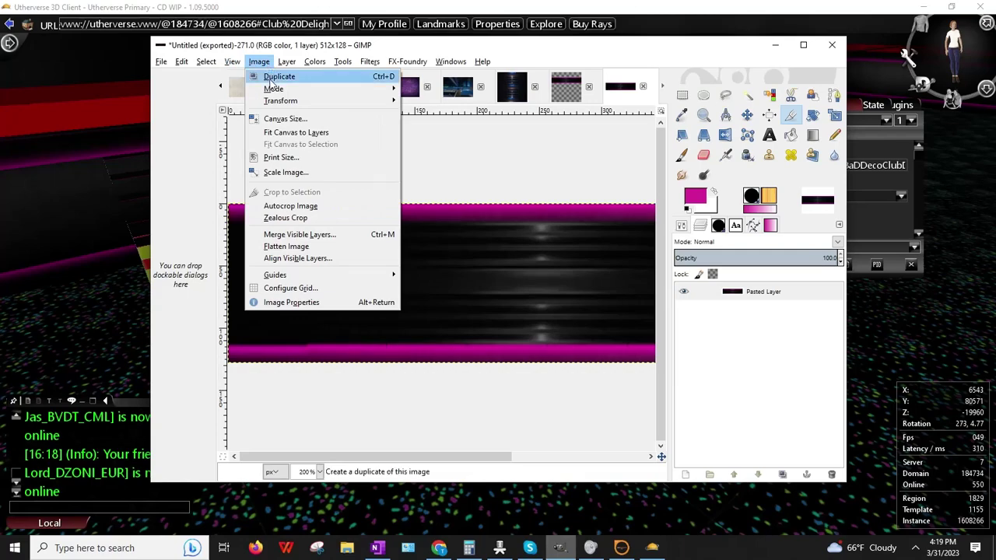
{"action": "mouse_move", "coordinate": [272, 102]}
{"action": "left_click", "coordinate": [443, 137]}
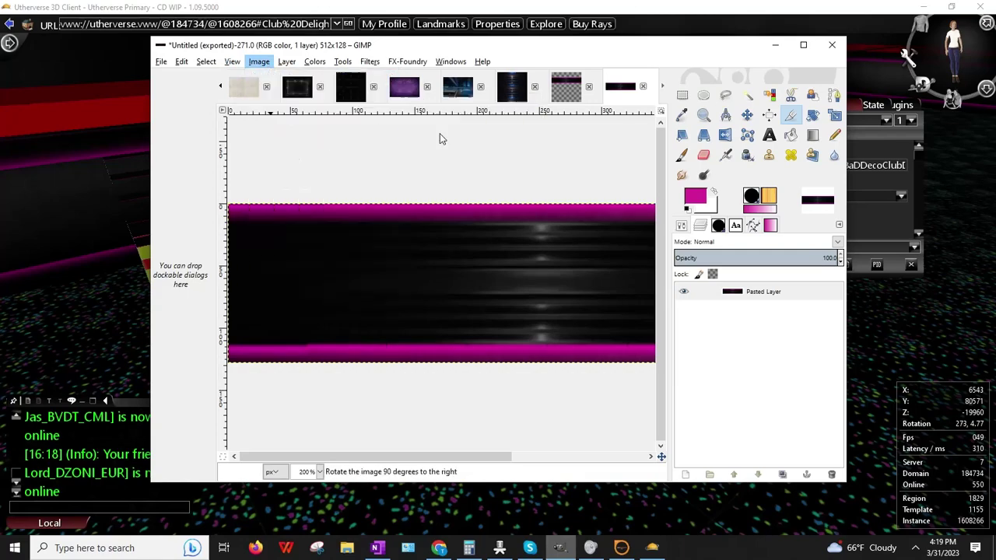
- Export the rotated image as Stairs_BlackMetal_PinkNeonCR_Rotated.jpg into the BaDDecoClubDelight folder with the default JPEG settings
{"action": "left_click", "coordinate": [162, 62]}
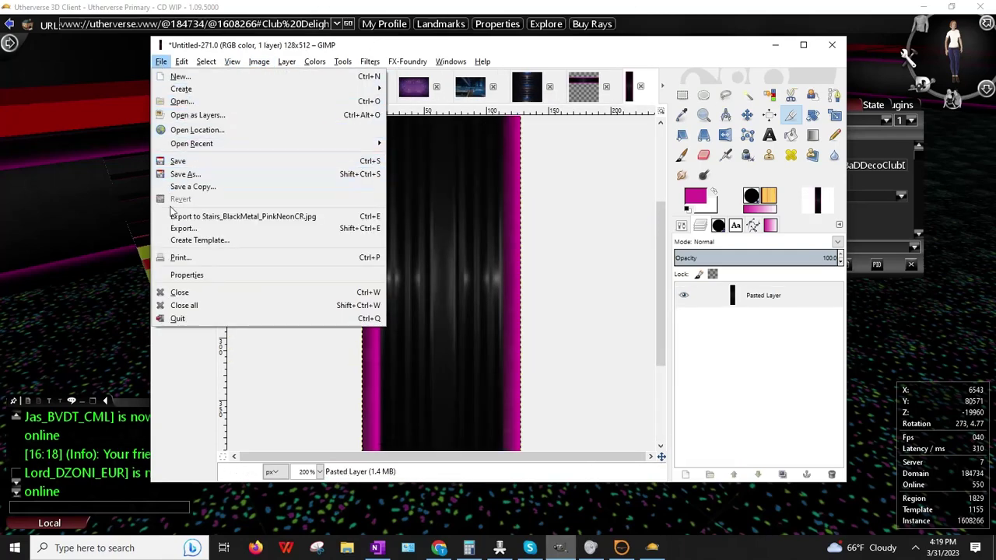
{"action": "left_click", "coordinate": [179, 230]}
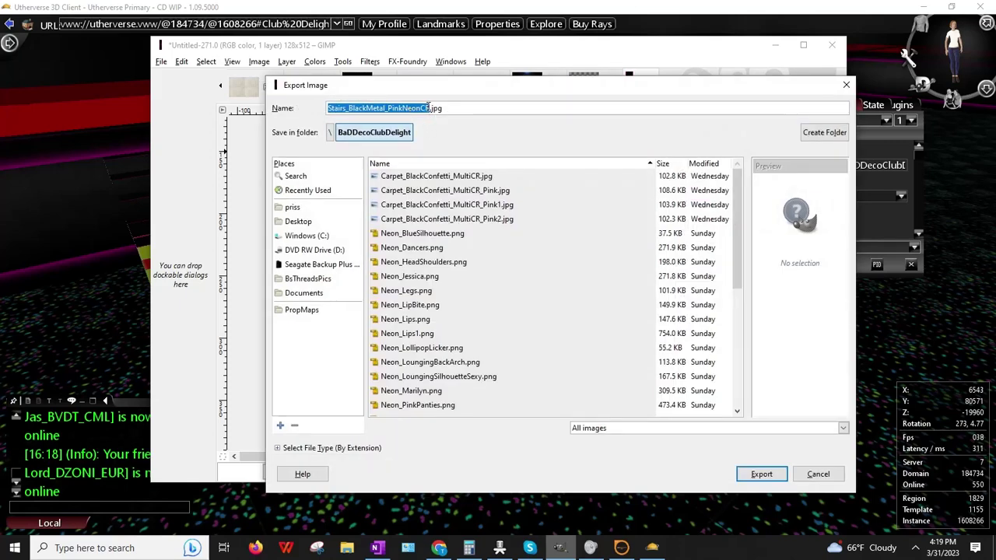
{"action": "left_click", "coordinate": [430, 109]}
{"action": "type", "text": "_"}
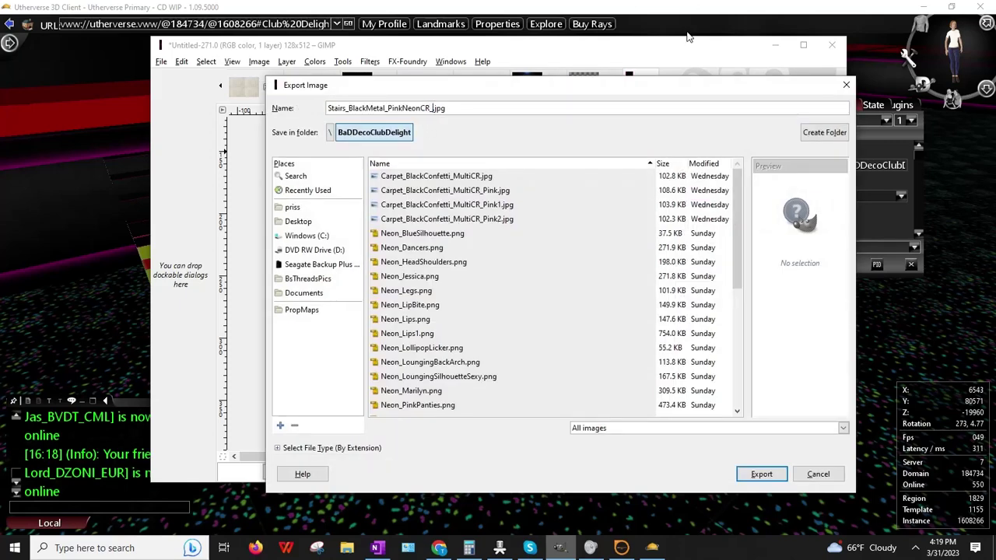
{"action": "type", "text": "Rotated"}
{"action": "key", "text": "Return"}
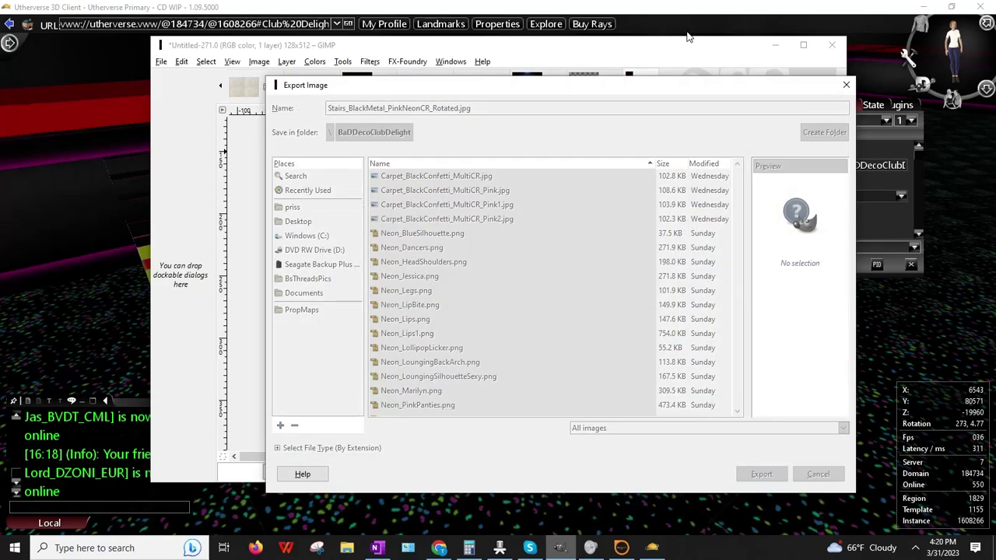
{"action": "key", "text": "Return"}
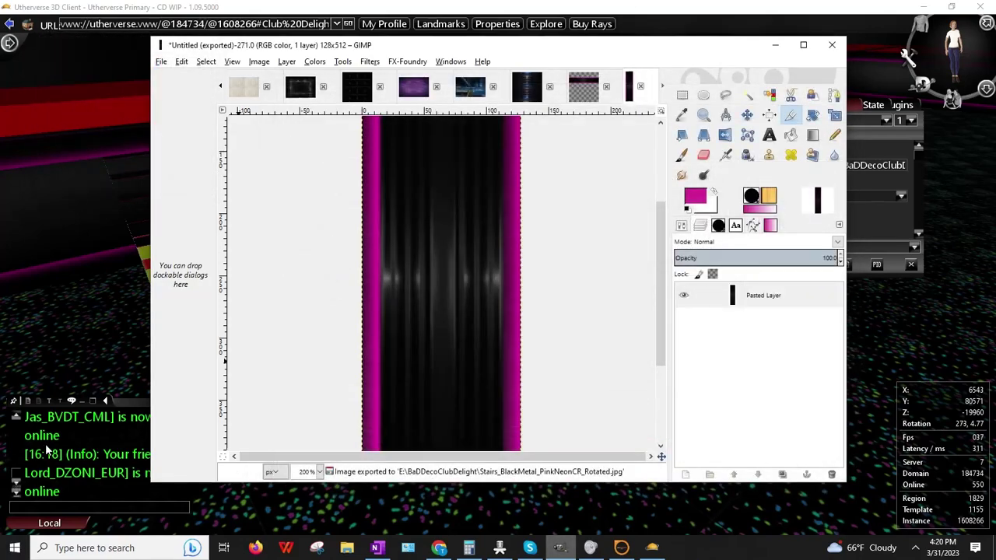
- Switch to the one.com file manager in the browser and delete Stairs_BlackMetal_PinkNeonCR.jpg from the BaDDecoClubDelight folder
{"action": "left_click", "coordinate": [559, 548]}
{"action": "left_click", "coordinate": [448, 549]}
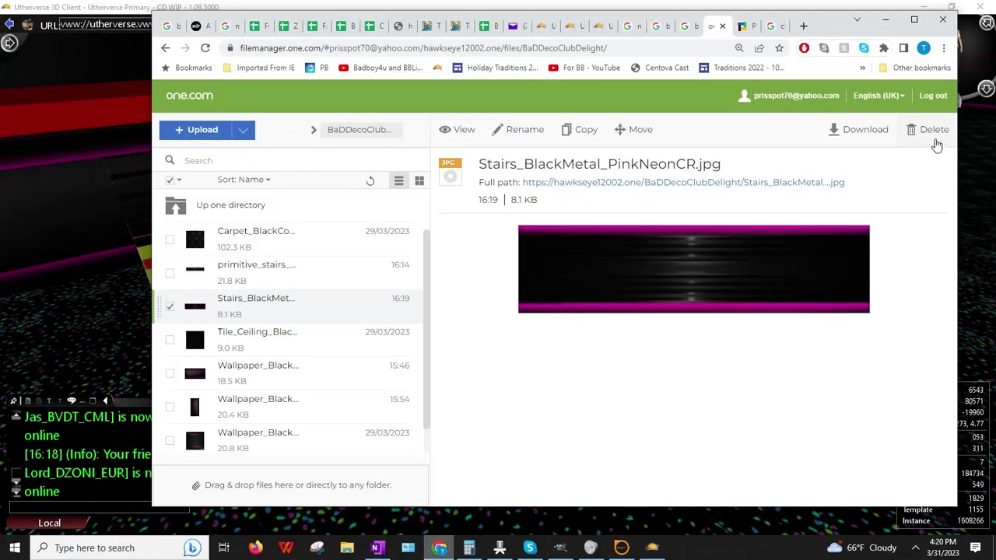
{"action": "left_click", "coordinate": [934, 131]}
{"action": "left_click", "coordinate": [184, 450]}
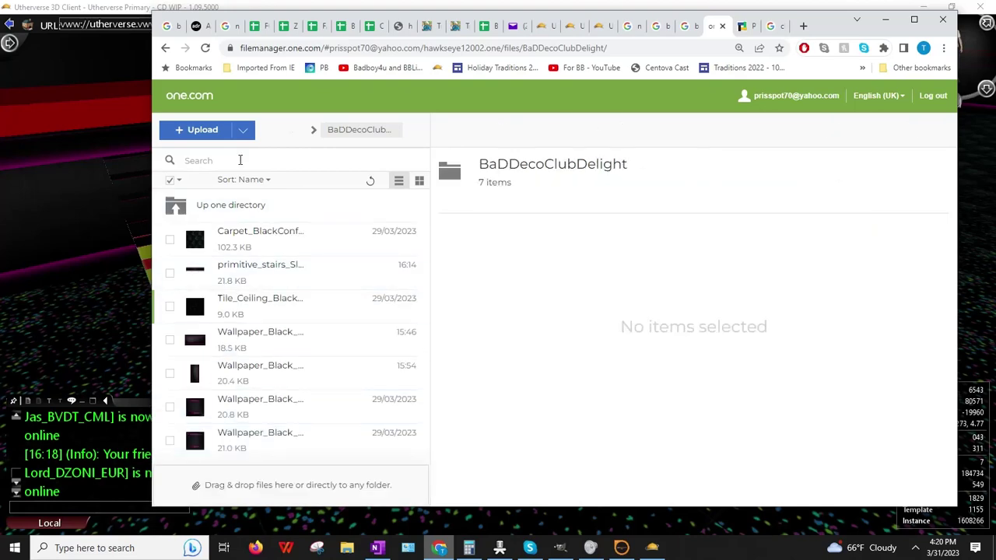
- Upload Stairs_BlackMetal_PinkNeonCR_Rotated.jpg from the local BaDDecoClubDelight folder to the web folder
{"action": "left_click", "coordinate": [208, 132]}
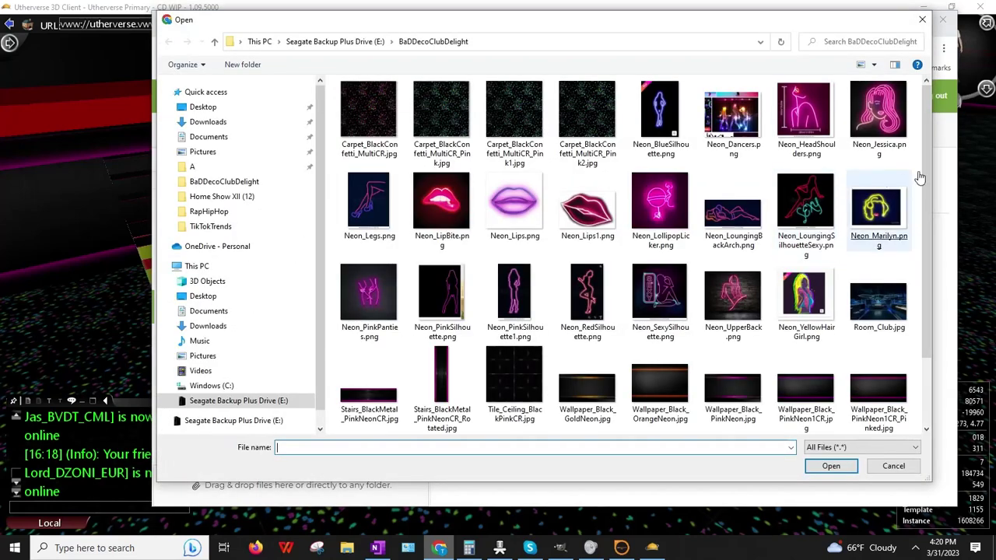
{"action": "left_click_drag", "start_coordinate": [928, 117], "coordinate": [946, 317]}
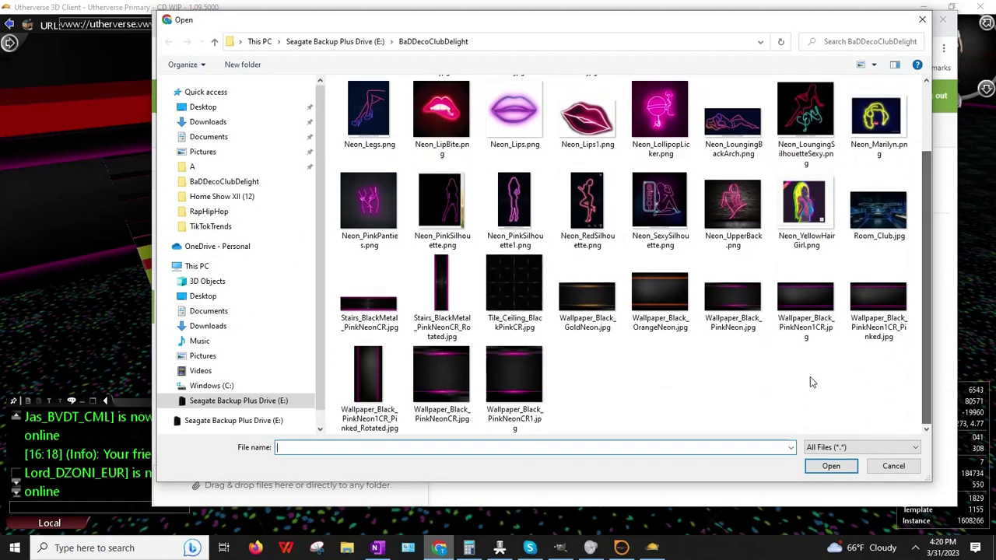
{"action": "left_click", "coordinate": [439, 325]}
{"action": "double_click", "coordinate": [439, 325]}
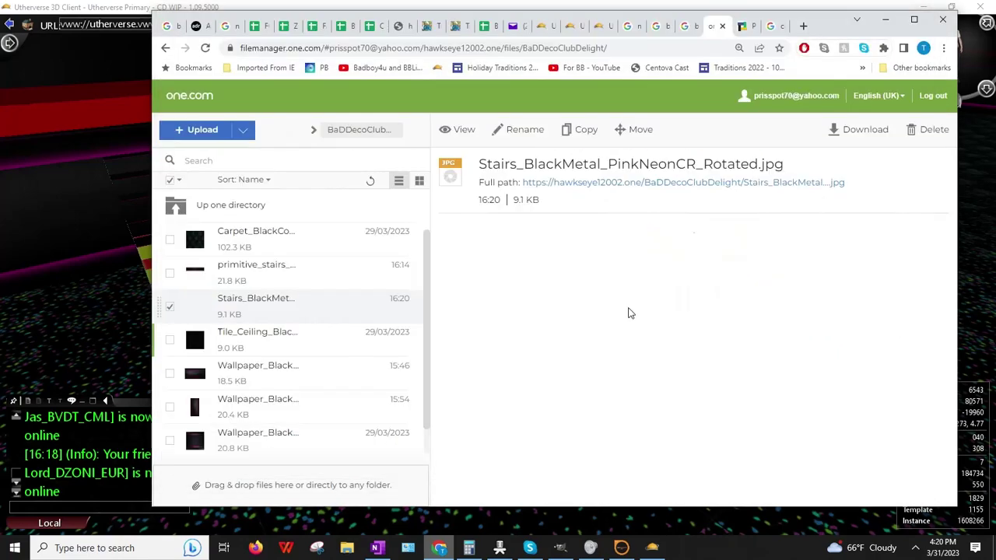
- Copy the rotated image's link and, back in Utherverse, apply it as the image URL of Pedestal 01's Cached Web Image script
{"action": "right_click", "coordinate": [638, 185]}
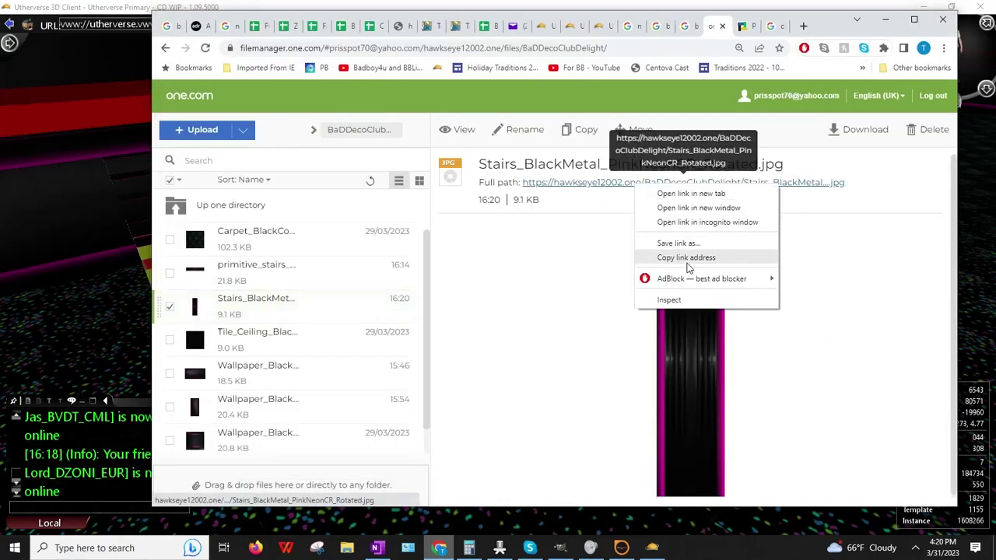
{"action": "left_click", "coordinate": [686, 257]}
{"action": "key", "text": "alt+Tab"}
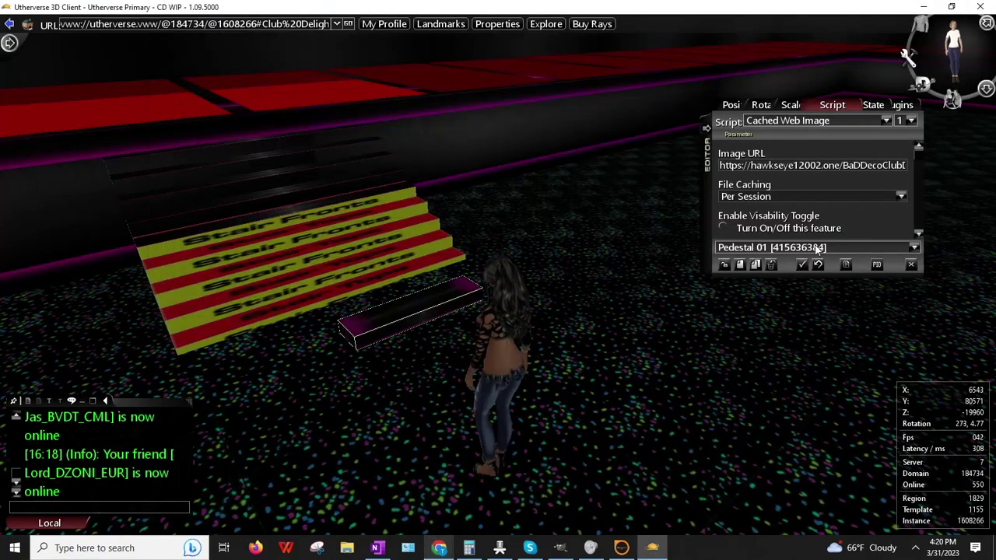
{"action": "left_click", "coordinate": [835, 164]}
{"action": "key", "text": "ctrl+v"}
{"action": "key", "text": "Return"}
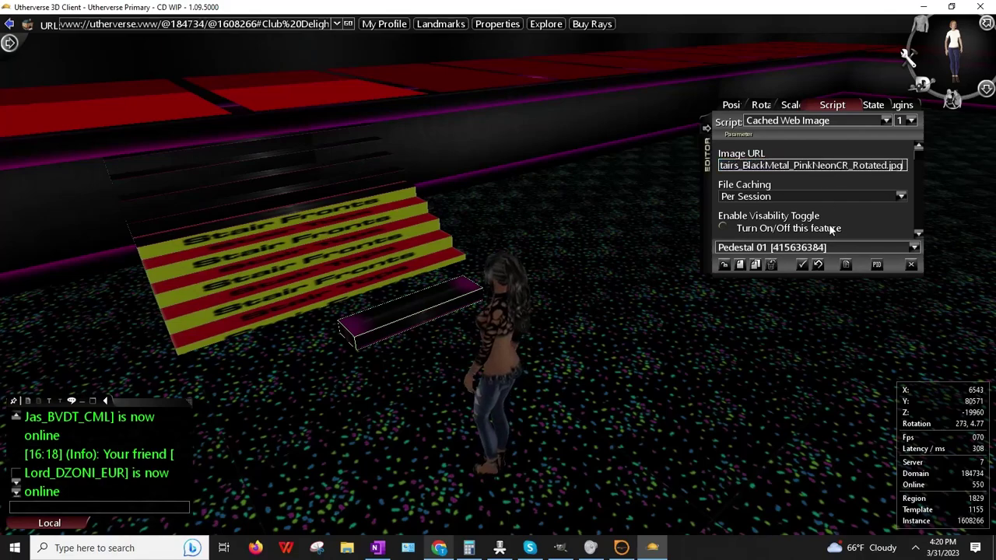
{"action": "left_click", "coordinate": [829, 231]}
- Find the Wall prop with the keyword "wall" and create one beside the stairs
{"action": "left_click_drag", "start_coordinate": [327, 306], "coordinate": [541, 322]}
{"action": "right_click_drag", "start_coordinate": [542, 324], "coordinate": [544, 279]}
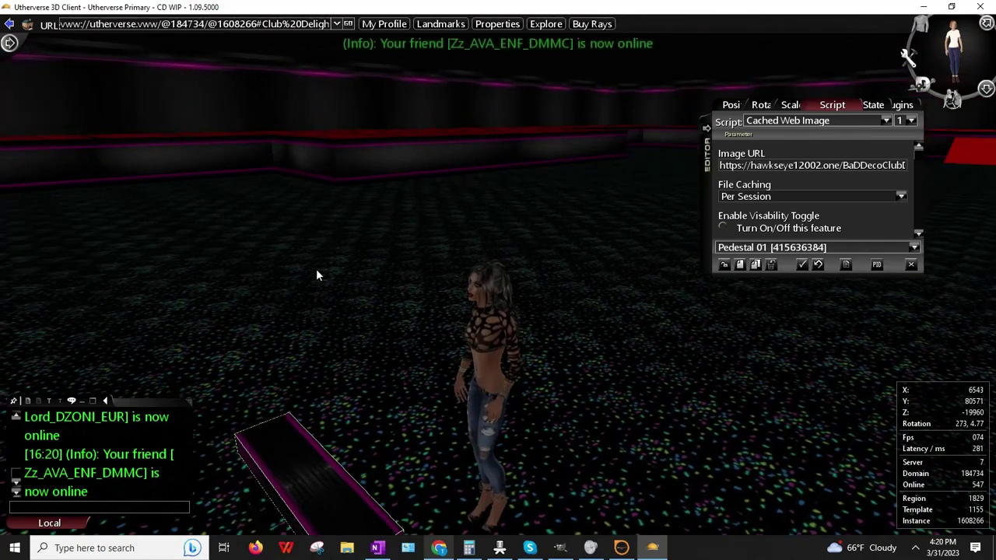
{"action": "right_click_drag", "start_coordinate": [323, 379], "coordinate": [59, 357]}
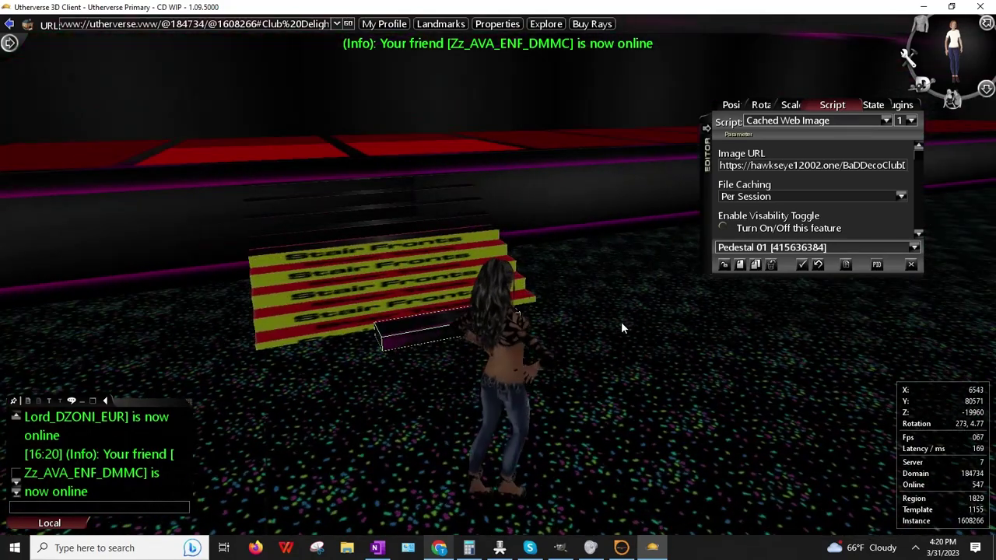
{"action": "key", "text": "Up"}
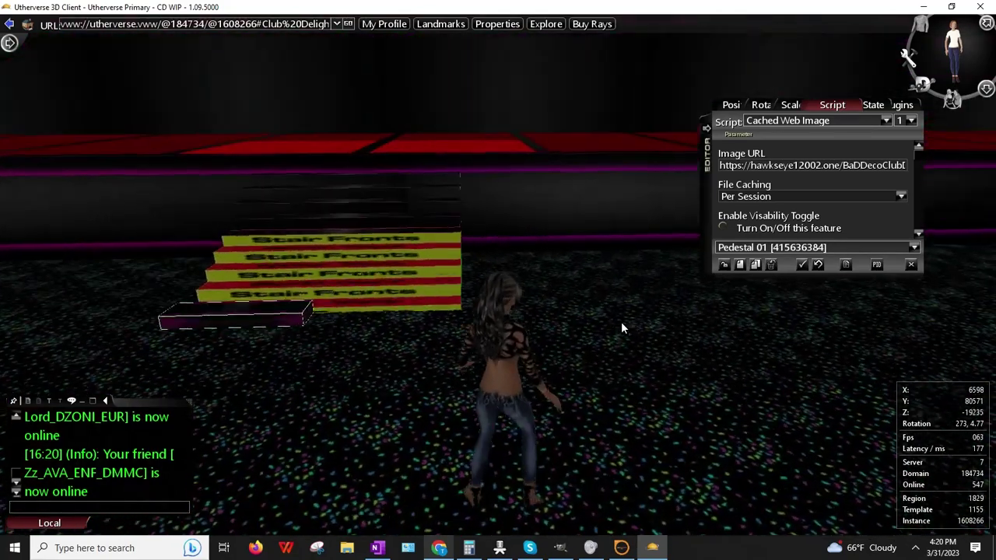
{"action": "key", "text": "Down"}
{"action": "left_click", "coordinate": [739, 265]}
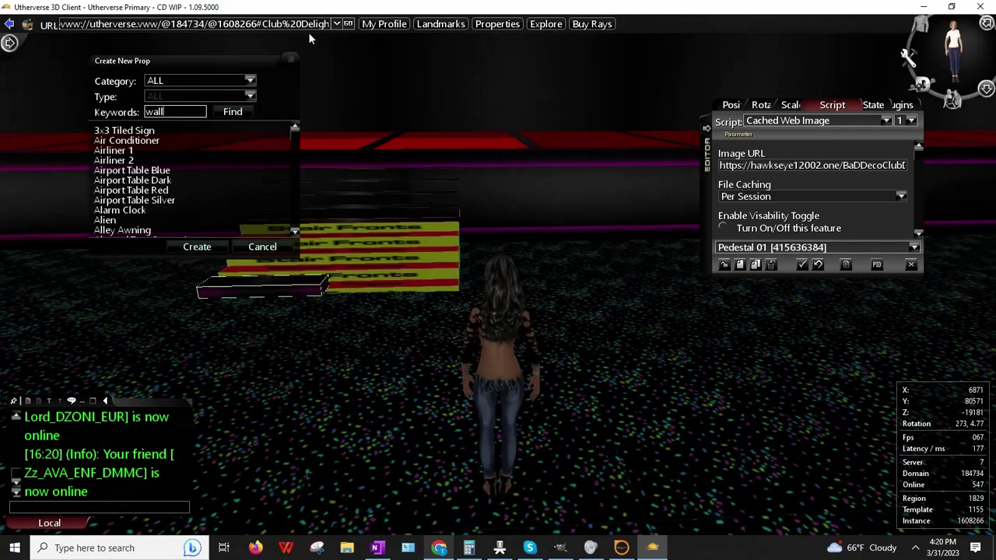
{"action": "key", "text": "Return"}
{"action": "scroll", "coordinate": [190, 157], "scroll_direction": "down", "scroll_amount": 5}
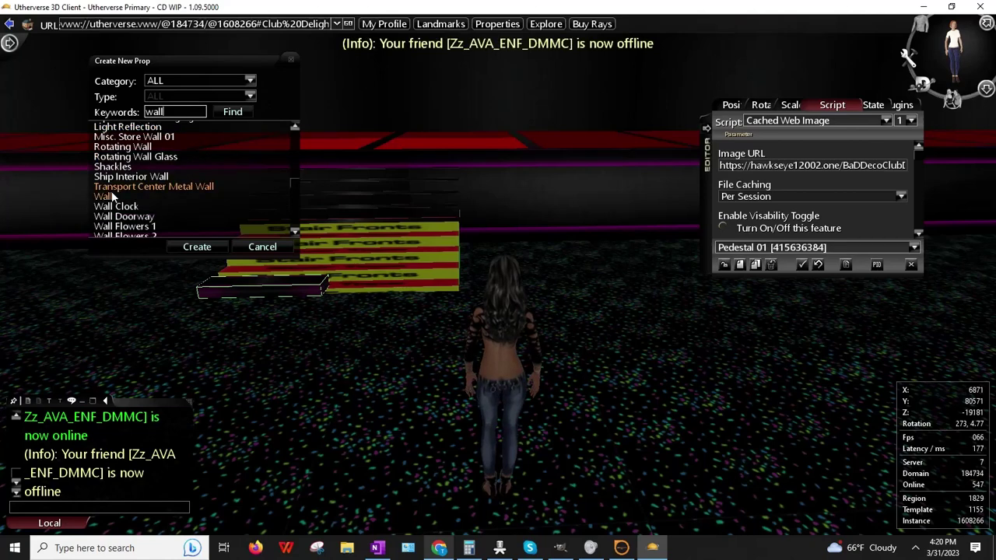
{"action": "left_click", "coordinate": [110, 197]}
{"action": "left_click", "coordinate": [197, 246]}
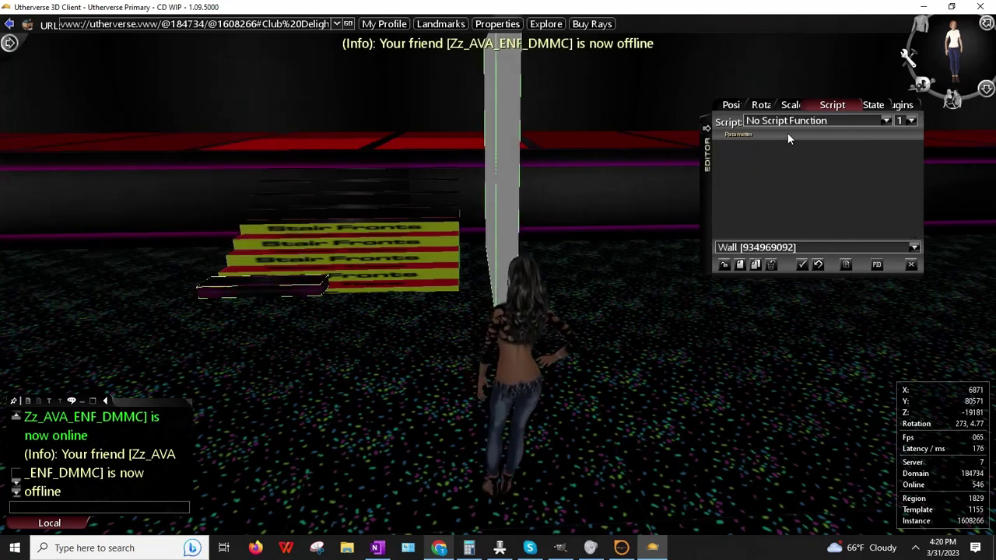
- Give the new wall the Cached Web Image script and paste the rotated stair image's link as its image URL
{"action": "left_click", "coordinate": [771, 106]}
{"action": "left_click", "coordinate": [826, 108]}
{"action": "left_click", "coordinate": [831, 121]}
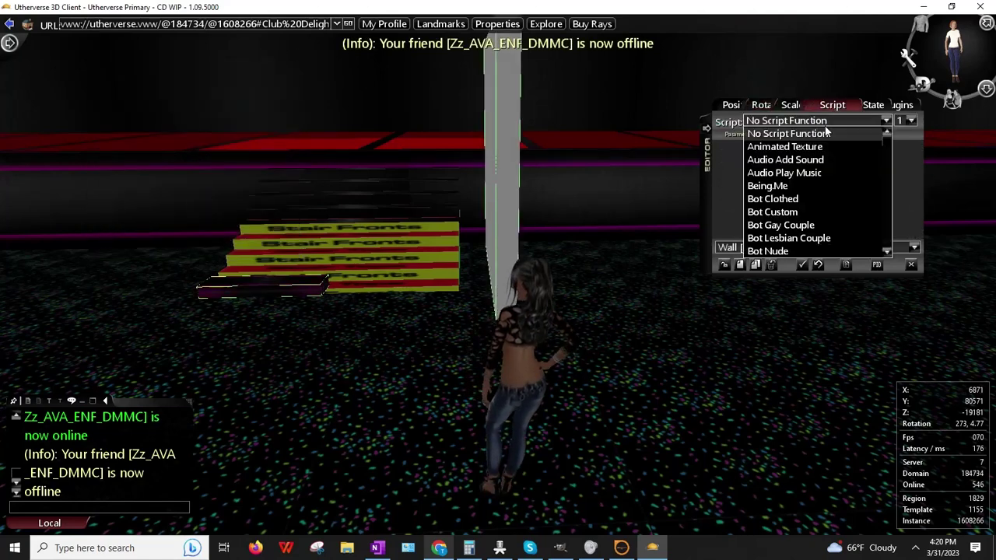
{"action": "scroll", "coordinate": [806, 159], "scroll_direction": "down", "scroll_amount": 2}
{"action": "left_click", "coordinate": [788, 229]}
{"action": "left_click", "coordinate": [818, 166]}
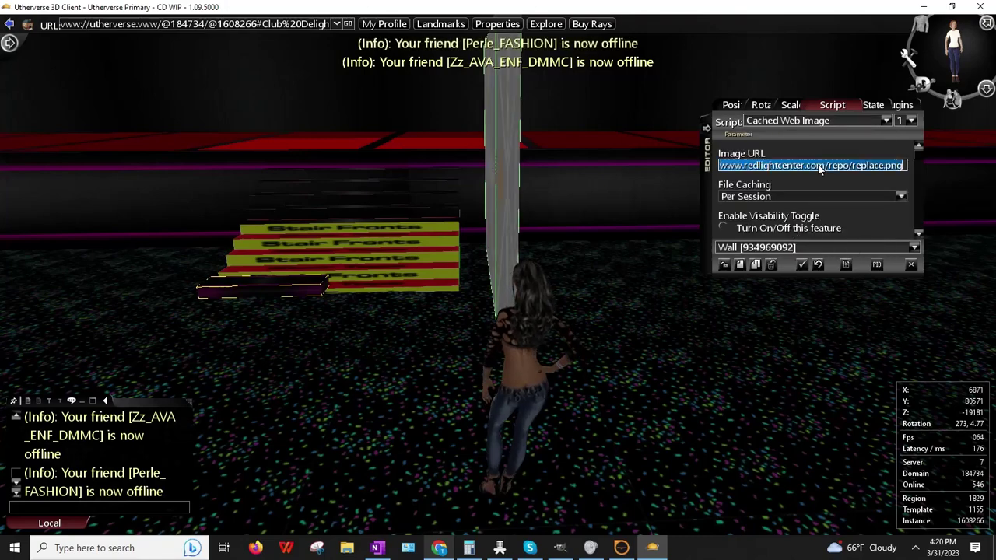
{"action": "key", "text": "ctrl+v"}
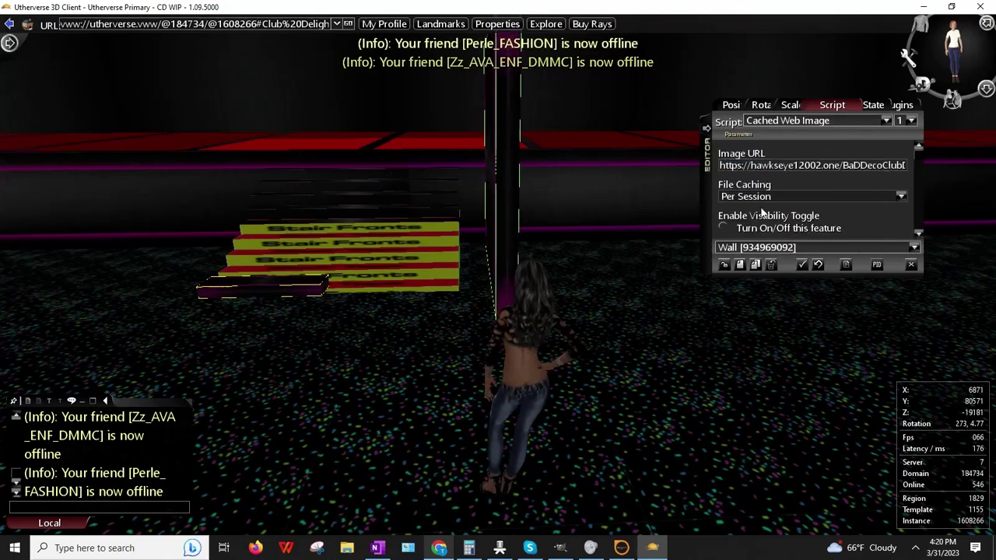
{"action": "left_click", "coordinate": [809, 196]}
{"action": "left_click", "coordinate": [735, 208]}
- Lay the wall flat by setting its X rotation to 90
{"action": "right_click_drag", "start_coordinate": [579, 192], "coordinate": [742, 132]}
{"action": "left_click", "coordinate": [766, 105]}
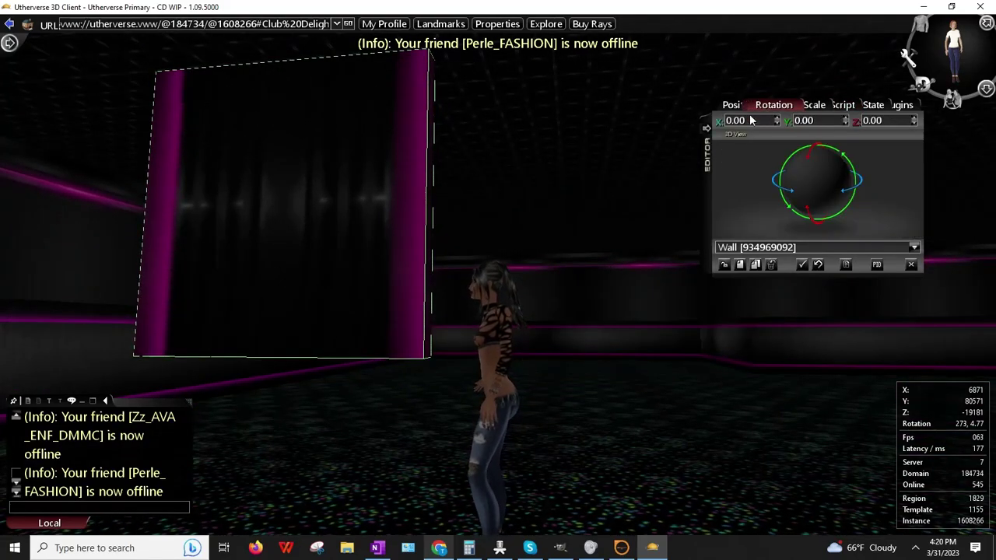
{"action": "type", "text": "90"}
{"action": "key", "text": "Return"}
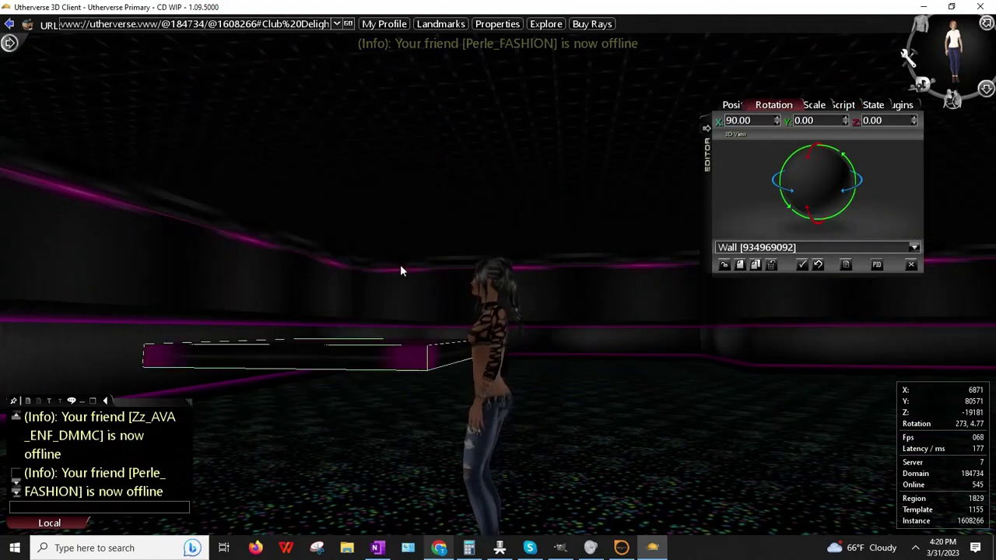
- Reduce the wall's scale to 0.95 on Z and 0.59 on Y
{"action": "right_click_drag", "start_coordinate": [400, 269], "coordinate": [461, 368]}
{"action": "left_click", "coordinate": [810, 106]}
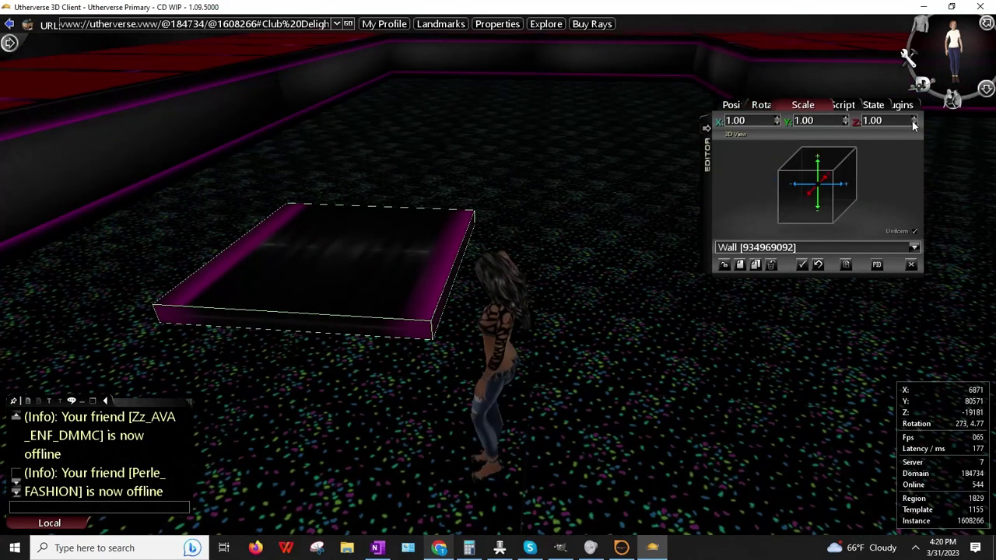
{"action": "left_click", "coordinate": [914, 123]}
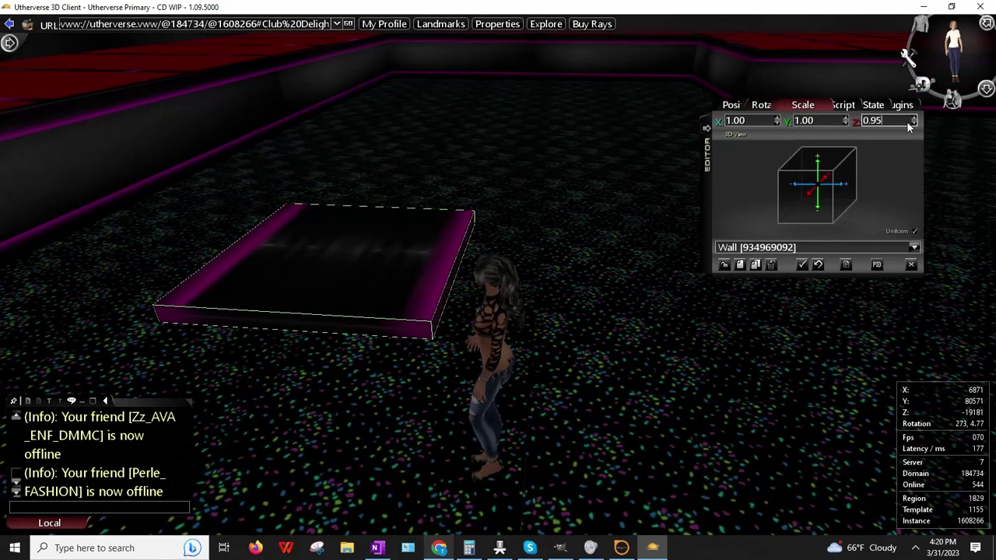
{"action": "left_click", "coordinate": [845, 124]}
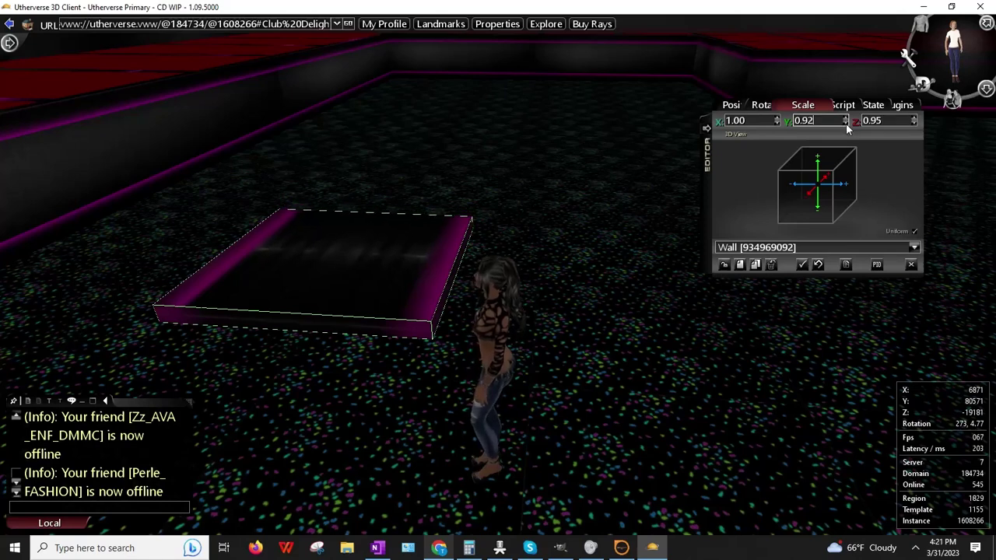
{"action": "left_click", "coordinate": [845, 124]}
{"action": "left_click", "coordinate": [846, 124]}
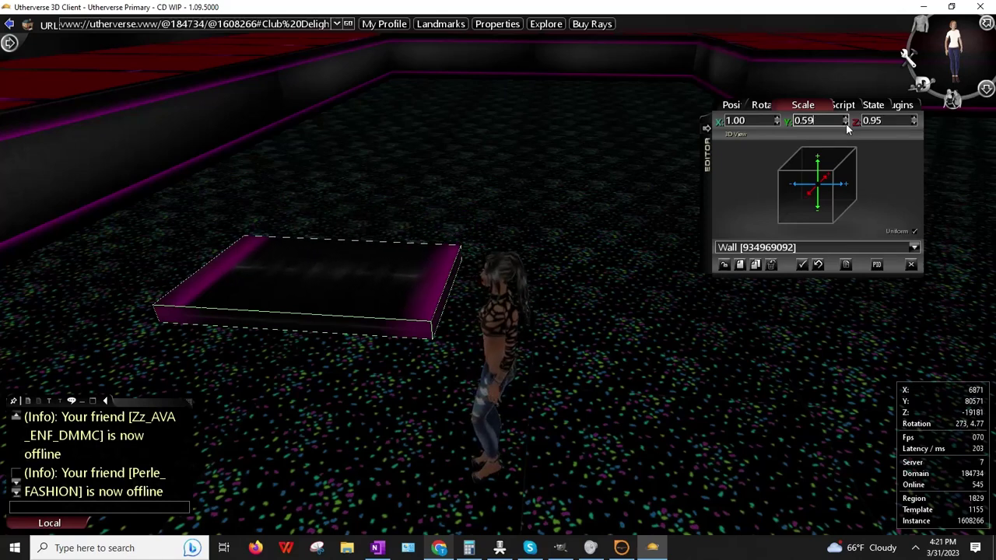
- Resize the wall on the floor to a scale of 0.19 on X and 0.96 on Y
{"action": "left_click_drag", "start_coordinate": [838, 120], "coordinate": [741, 113]}
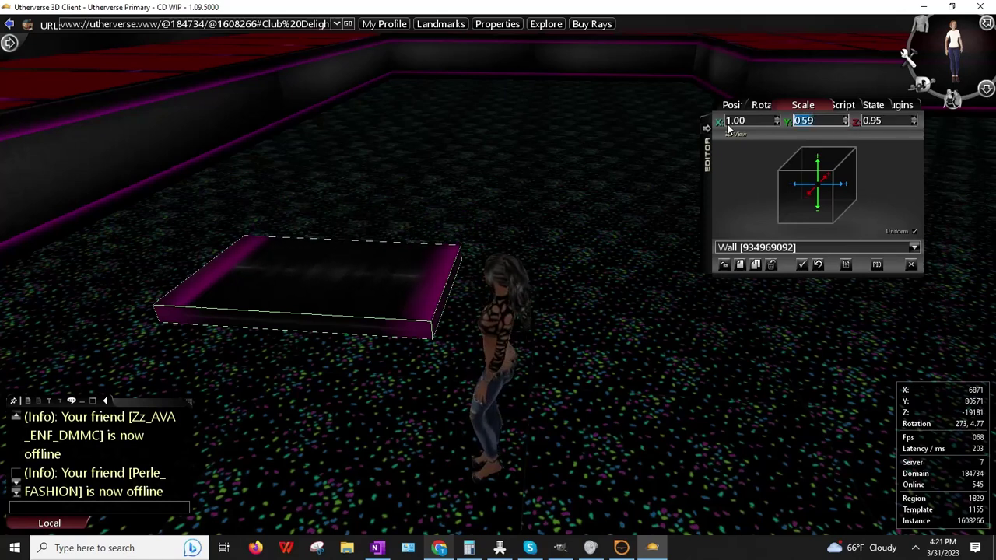
{"action": "type", "text": "1.00"}
{"action": "left_click", "coordinate": [730, 123]}
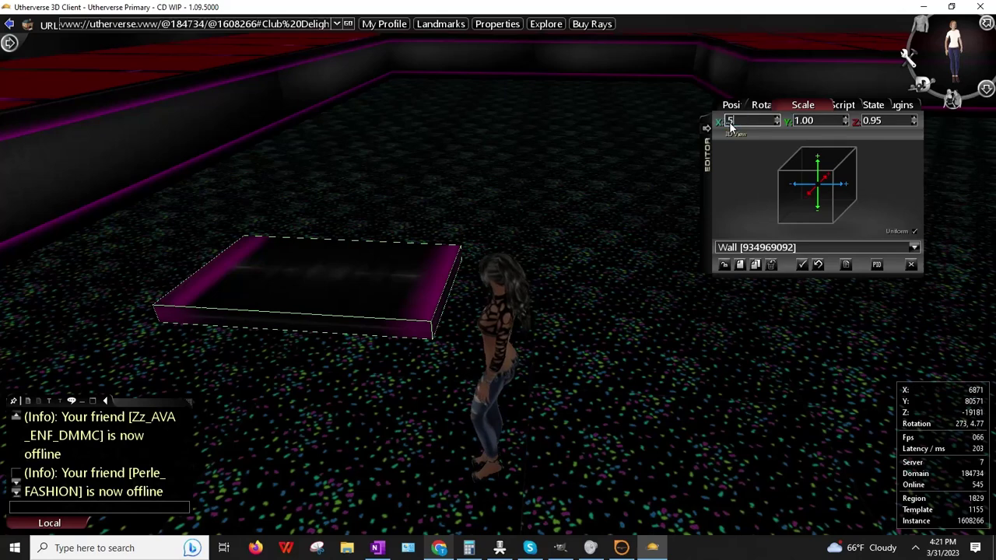
{"action": "type", "text": ".5"}
{"action": "key", "text": "Return"}
{"action": "left_click_drag", "start_coordinate": [777, 124], "coordinate": [778, 126]}
{"action": "left_click_drag", "start_coordinate": [512, 175], "coordinate": [327, 204]}
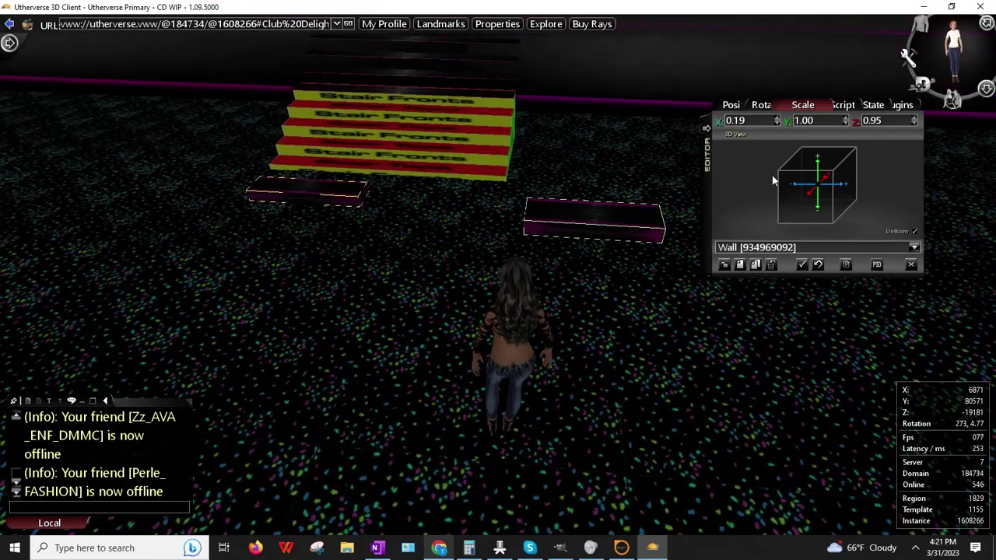
{"action": "left_click", "coordinate": [845, 124]}
{"action": "left_click", "coordinate": [846, 124]}
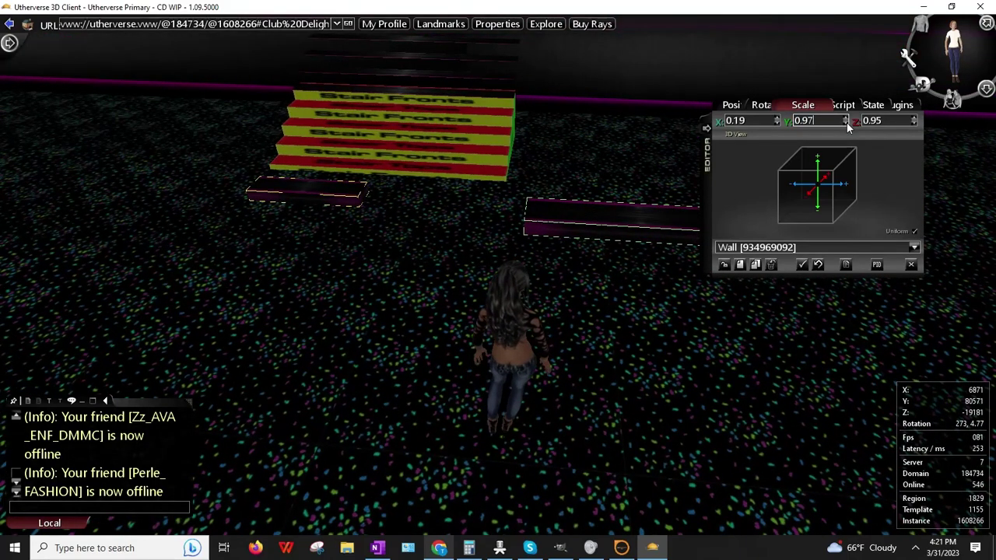
{"action": "left_click_drag", "start_coordinate": [577, 259], "coordinate": [567, 269]}
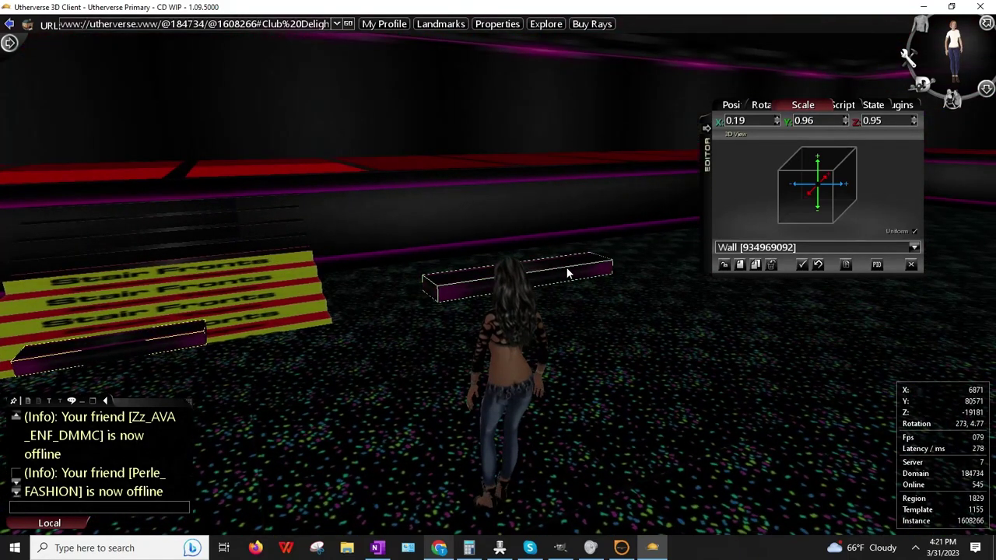
{"action": "left_click", "coordinate": [916, 547]}
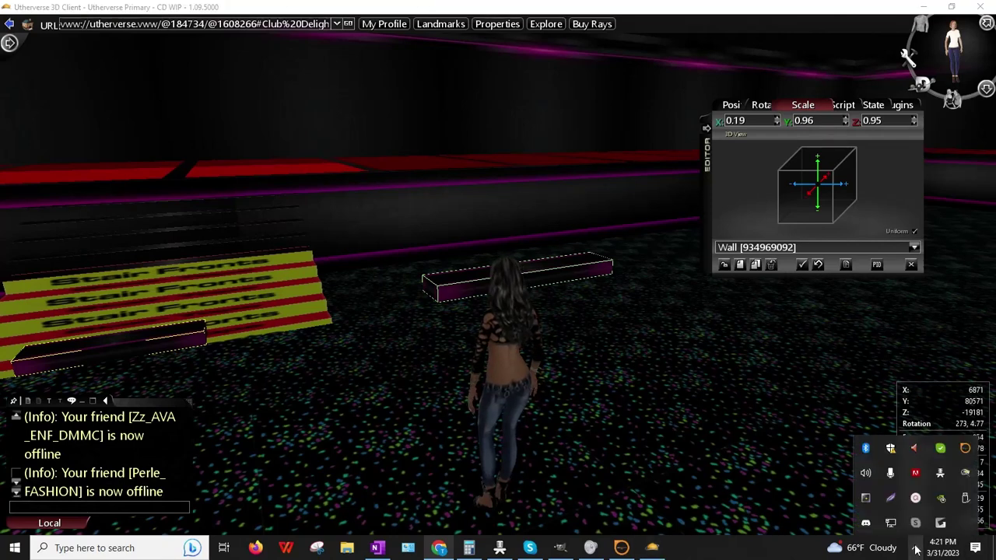
{"action": "left_click", "coordinate": [914, 501]}
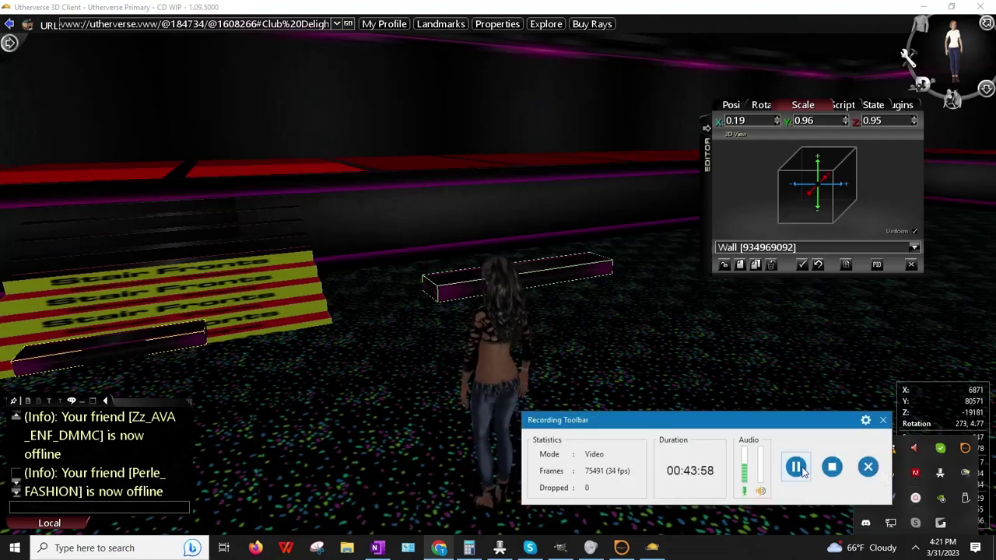
{"action": "left_click", "coordinate": [796, 467]}
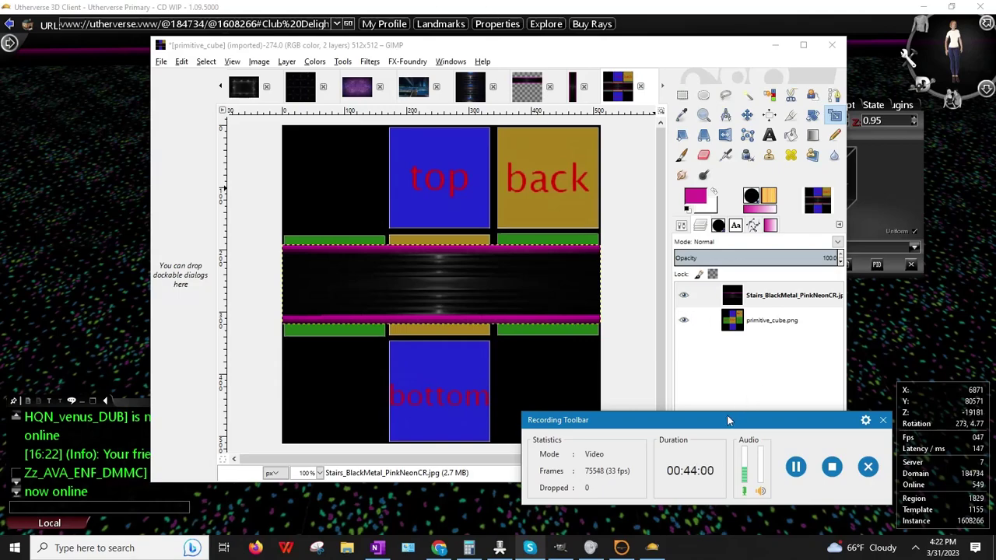
{"action": "left_click_drag", "start_coordinate": [728, 421], "coordinate": [828, 434]}
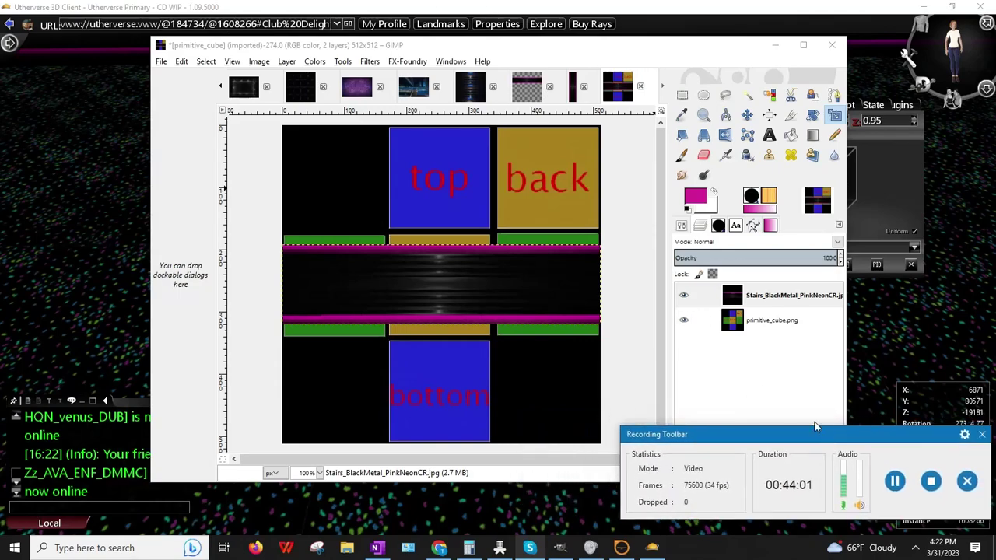
- In GIMP, scale the stair image layer to about 172 by 167 px over the side face next to the front face
{"action": "left_click", "coordinate": [802, 45]}
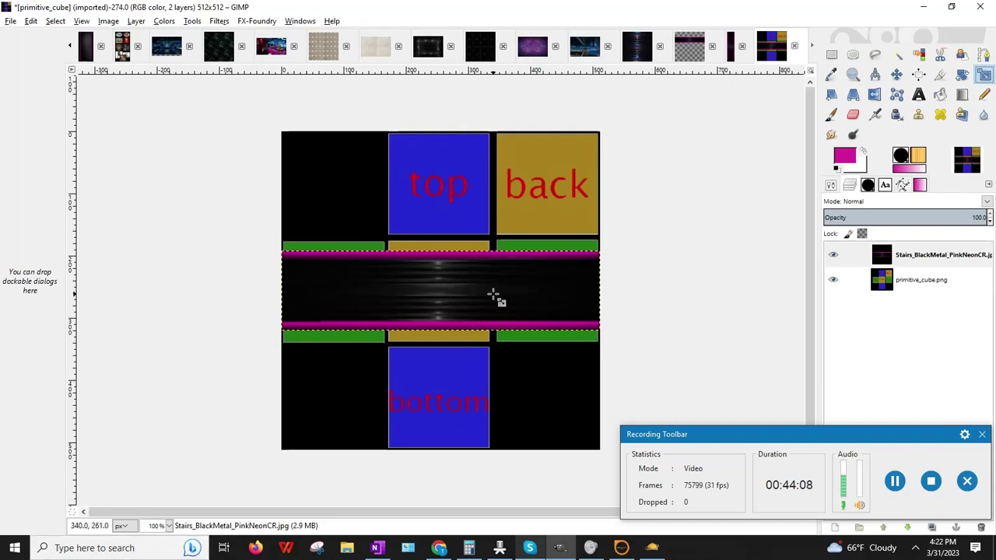
{"action": "left_click", "coordinate": [571, 292]}
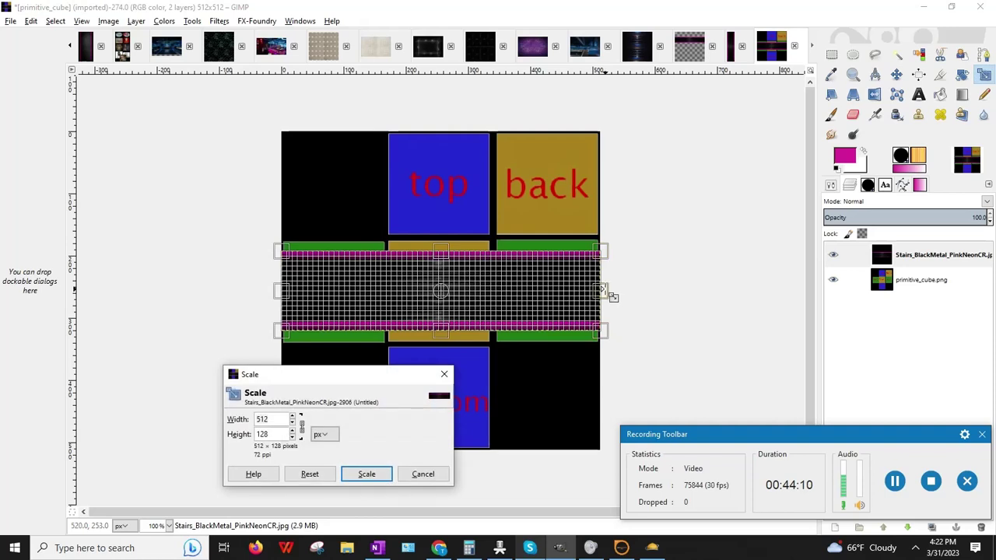
{"action": "left_click_drag", "start_coordinate": [596, 289], "coordinate": [387, 287]}
{"action": "mouse_move", "coordinate": [334, 251]}
{"action": "left_mouse_down"}
{"action": "mouse_move", "coordinate": [334, 238]}
{"action": "mouse_move", "coordinate": [336, 247]}
{"action": "left_mouse_up"}
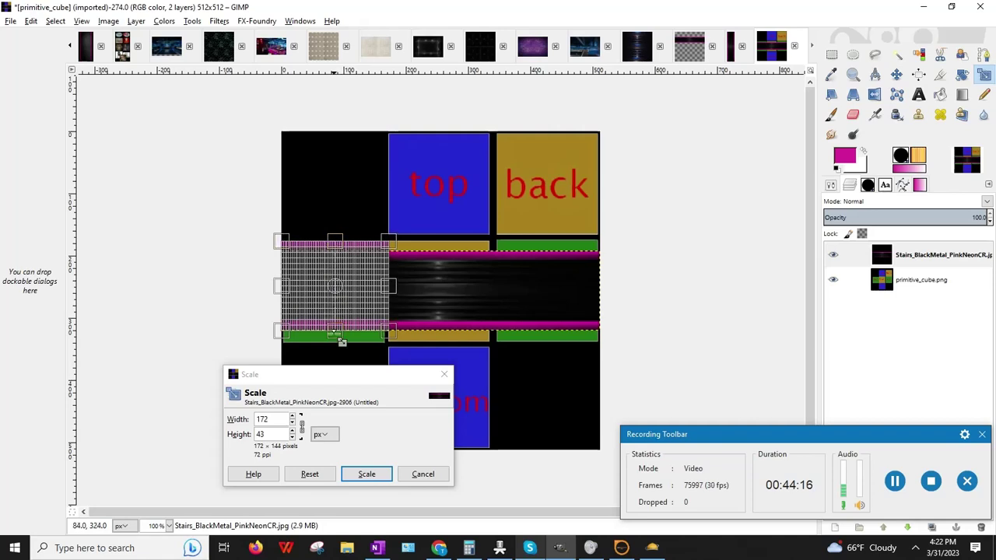
{"action": "left_click_drag", "start_coordinate": [336, 333], "coordinate": [333, 347]}
{"action": "left_click", "coordinate": [365, 474]}
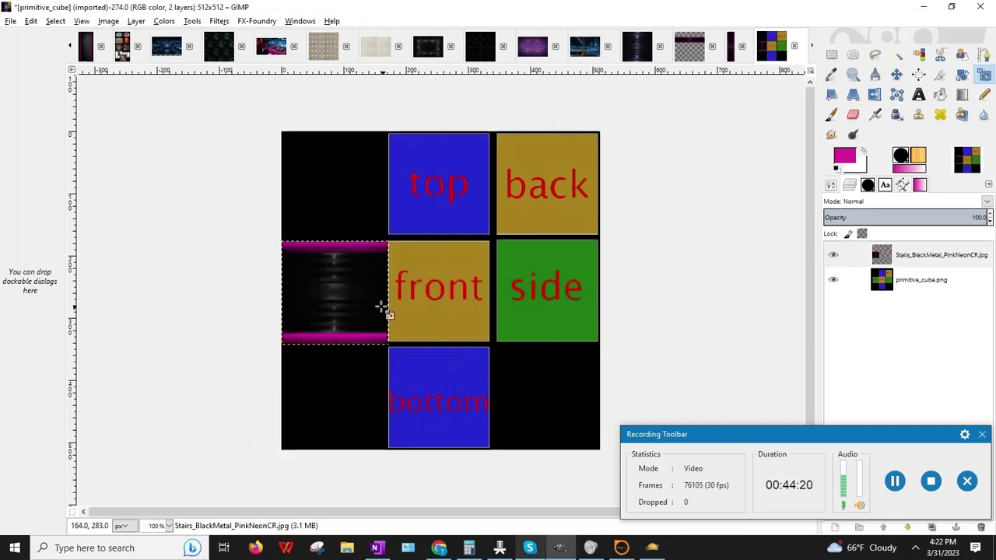
- Lower the stair layer's opacity to 38 to reveal the template's side face beneath it
{"action": "left_click", "coordinate": [161, 526]}
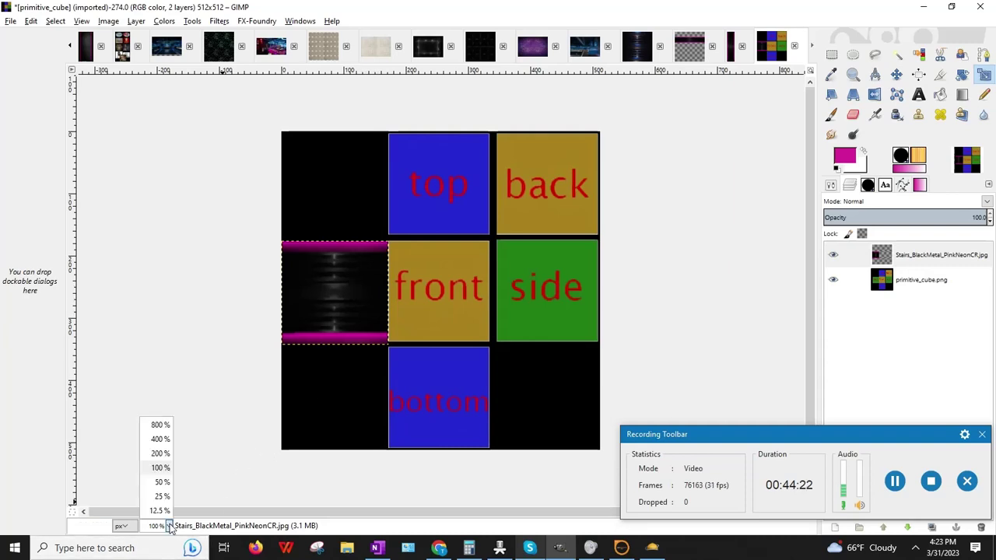
{"action": "left_click", "coordinate": [156, 455]}
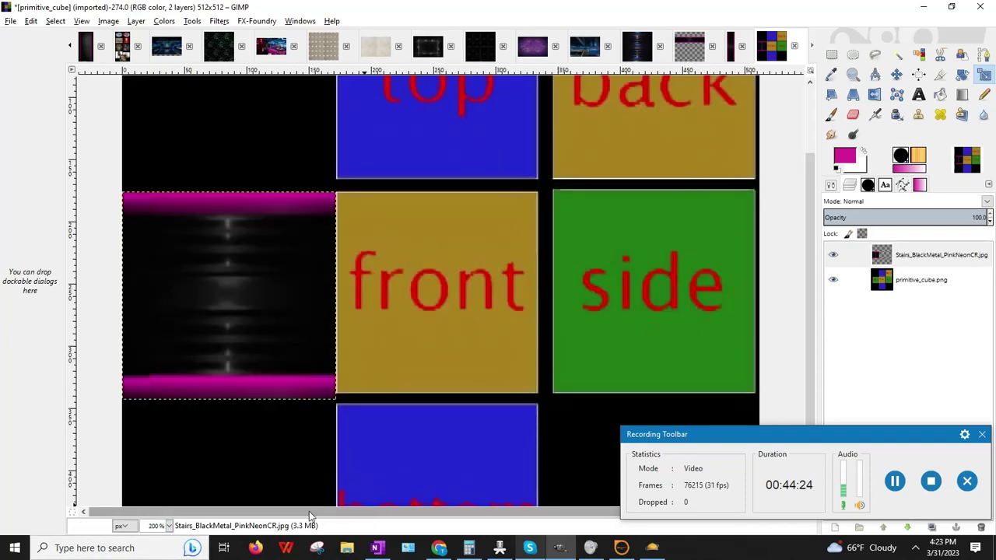
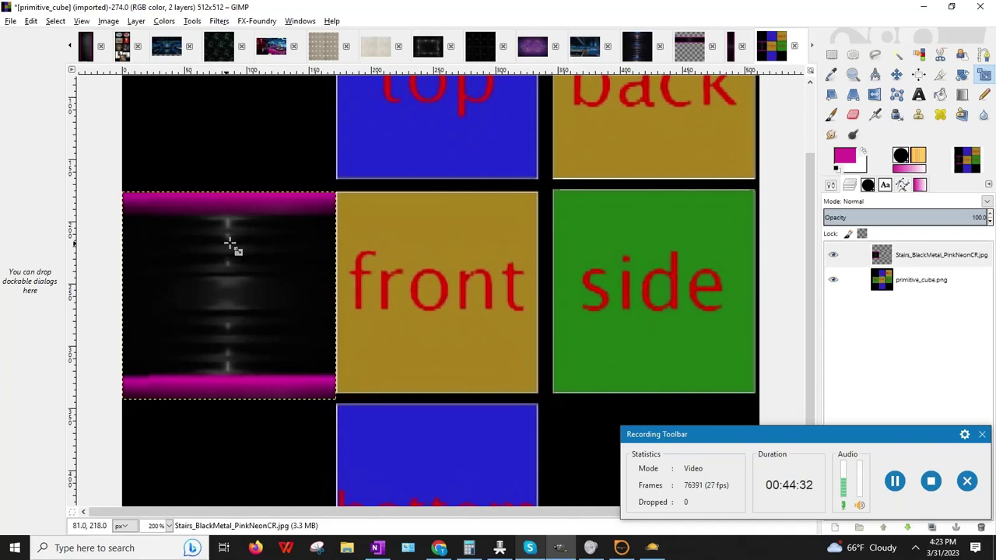
{"action": "left_click", "coordinate": [926, 254]}
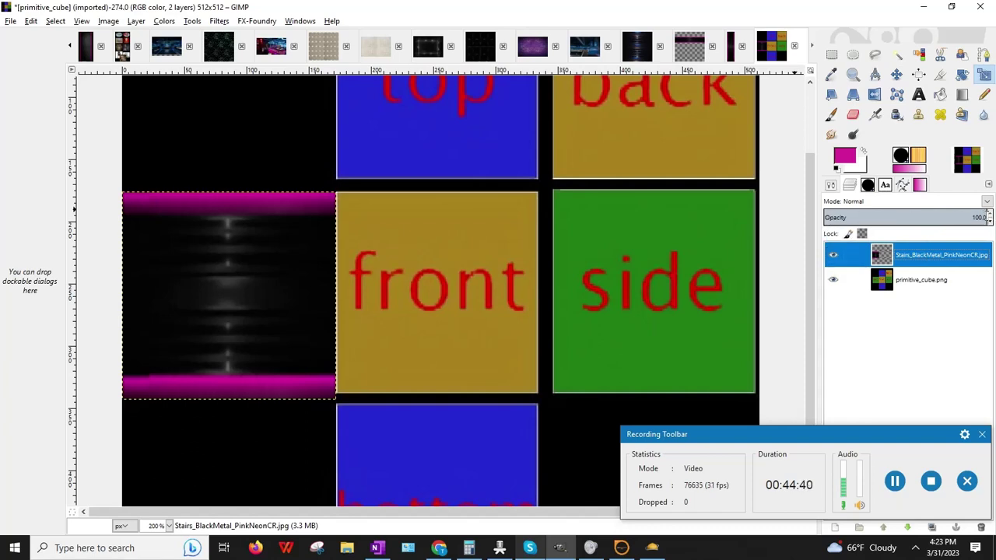
{"action": "left_click", "coordinate": [991, 223]}
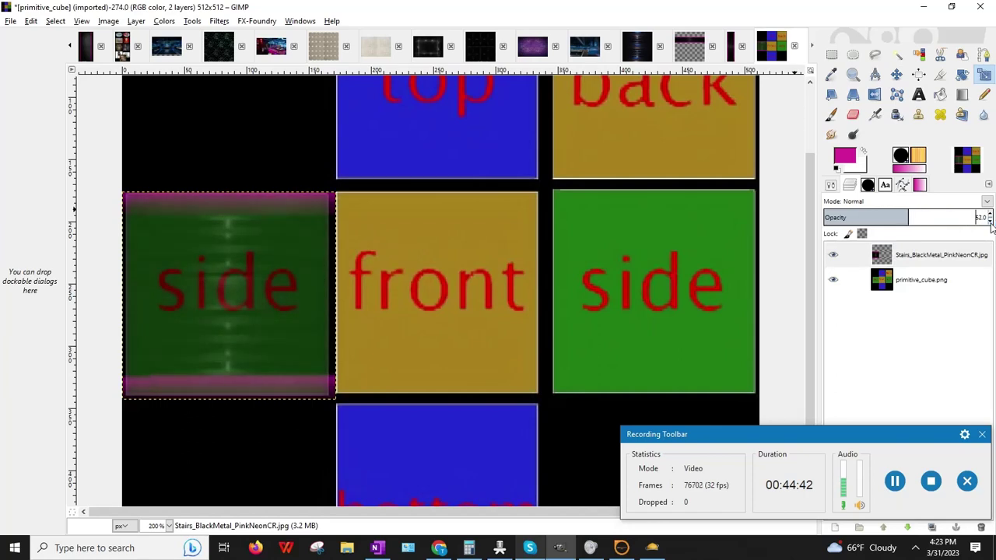
{"action": "left_click", "coordinate": [990, 223]}
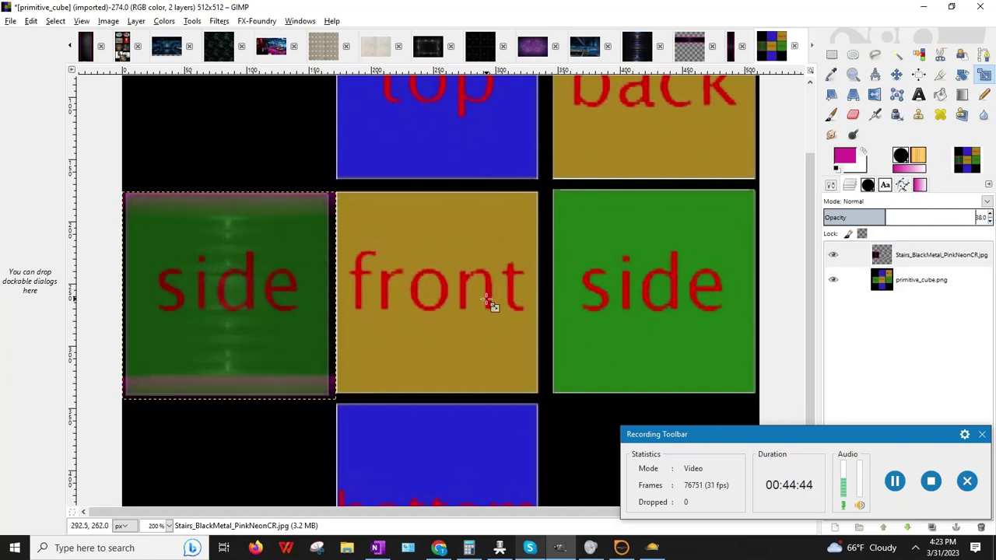
- Narrow the stair layer to a width of 167 px, fitting its vertical edges to the side face
{"action": "left_click", "coordinate": [333, 335]}
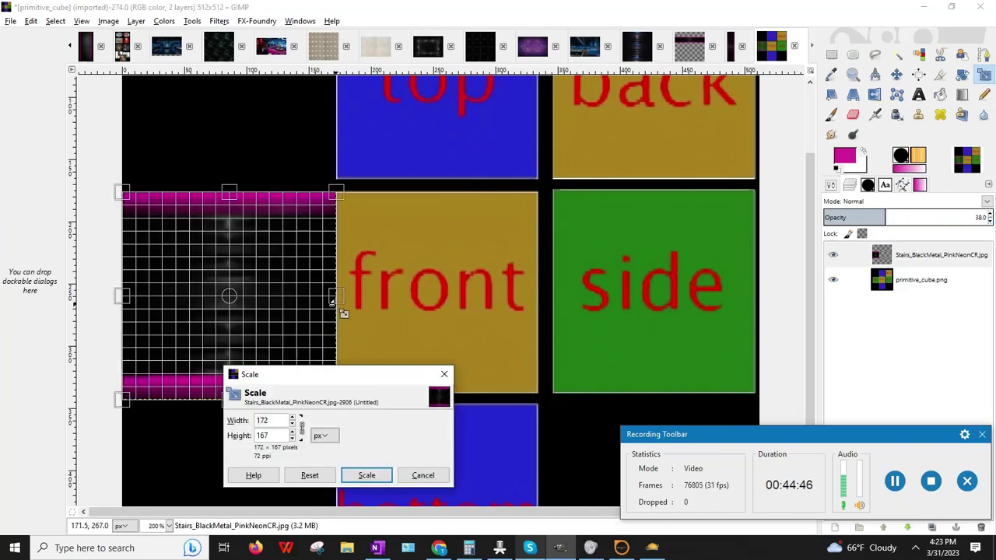
{"action": "left_click_drag", "start_coordinate": [333, 296], "coordinate": [329, 294]}
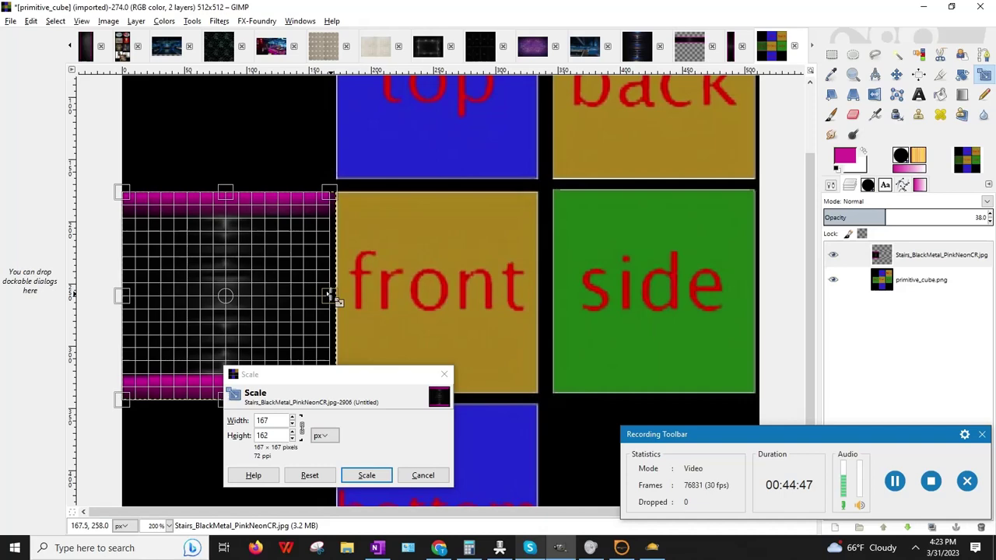
{"action": "left_click", "coordinate": [367, 474]}
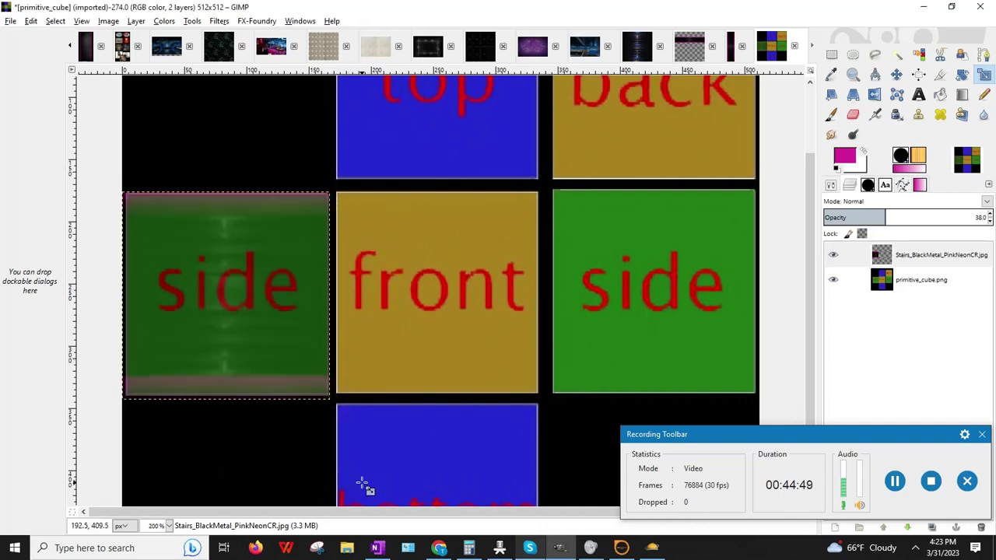
{"action": "left_click", "coordinate": [319, 304]}
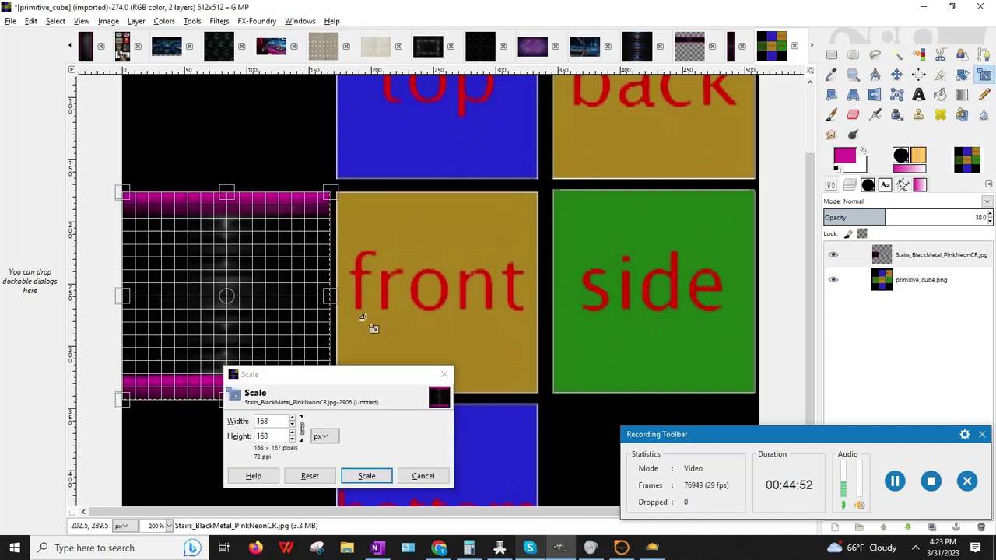
{"action": "left_click", "coordinate": [367, 475]}
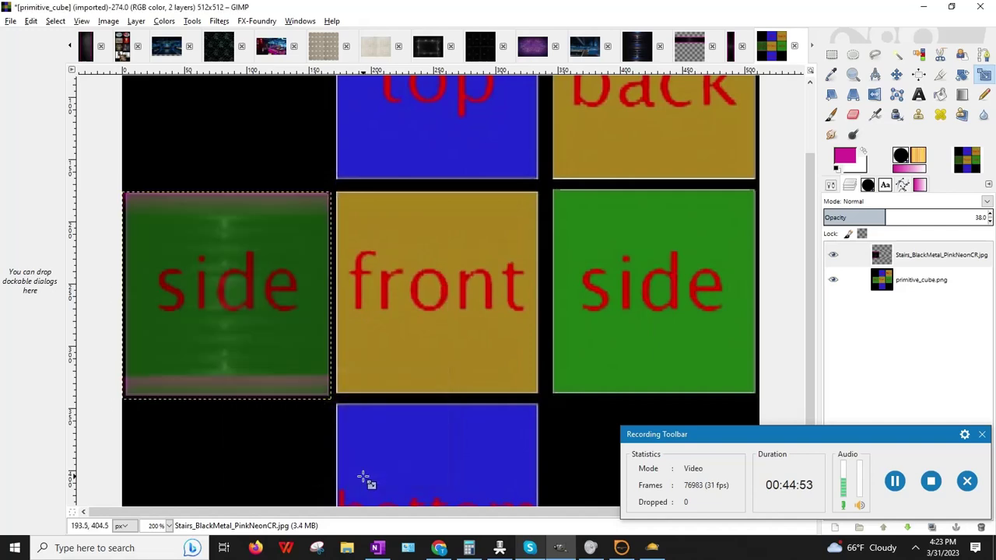
{"action": "left_click", "coordinate": [133, 294]}
{"action": "left_click_drag", "start_coordinate": [125, 297], "coordinate": [127, 296]}
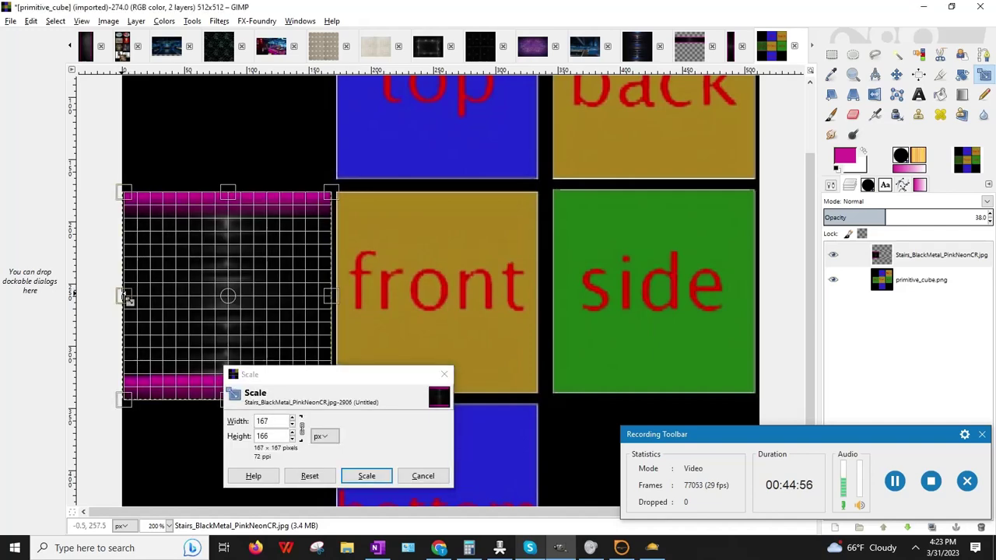
{"action": "left_click", "coordinate": [364, 475]}
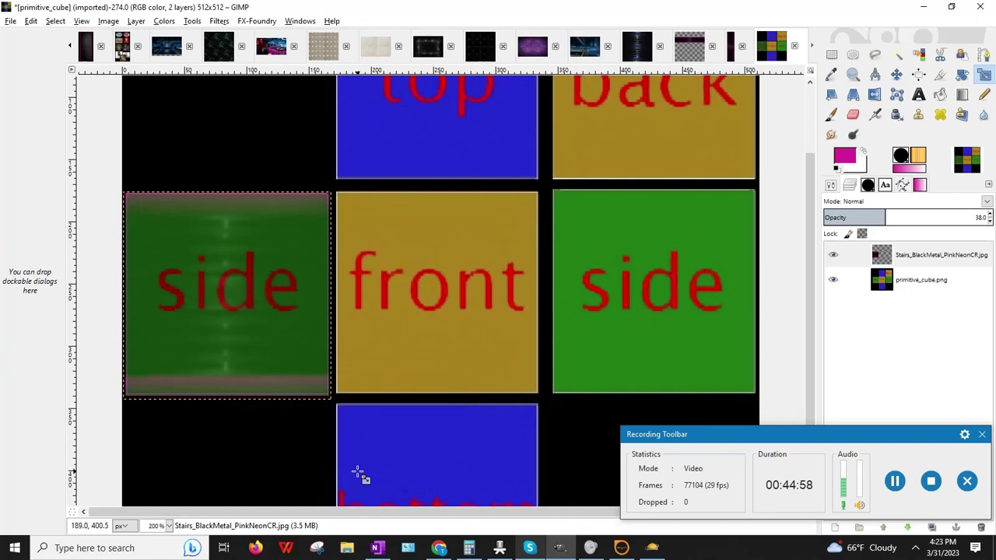
- Shorten the stair layer to a height of 165 px from its lower edge and restore its opacity to 100
{"action": "left_click", "coordinate": [230, 406]}
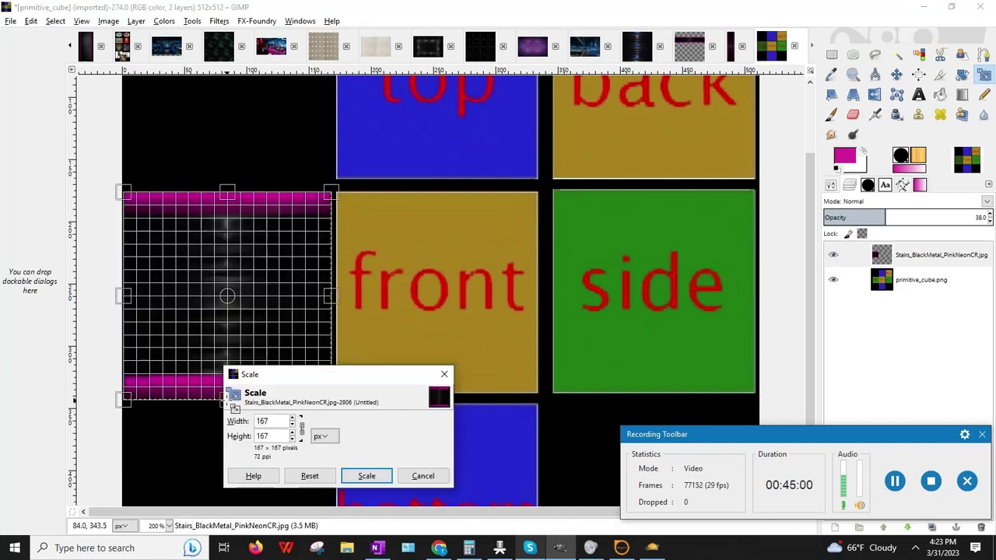
{"action": "left_click_drag", "start_coordinate": [289, 378], "coordinate": [528, 336]}
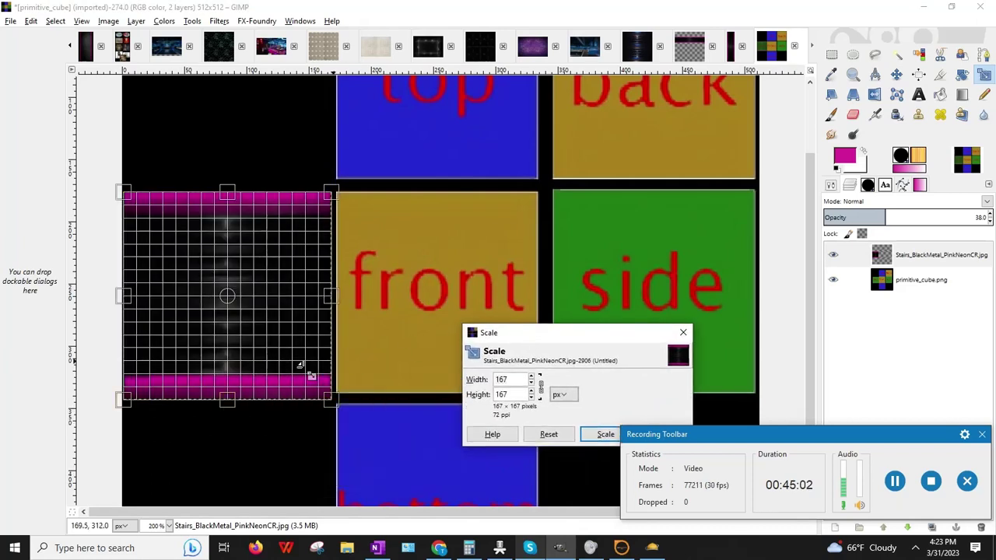
{"action": "left_click_drag", "start_coordinate": [225, 402], "coordinate": [225, 398]}
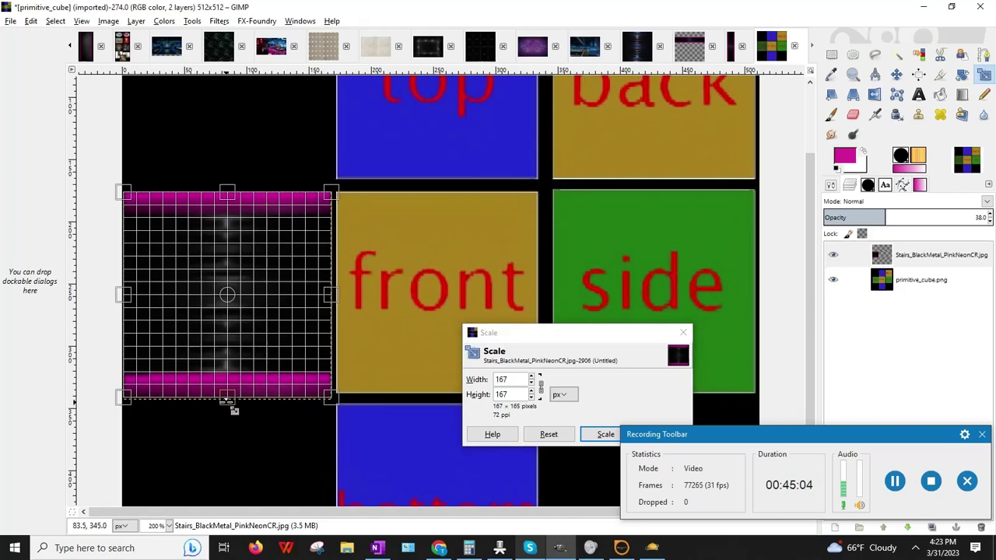
{"action": "left_click", "coordinate": [605, 434]}
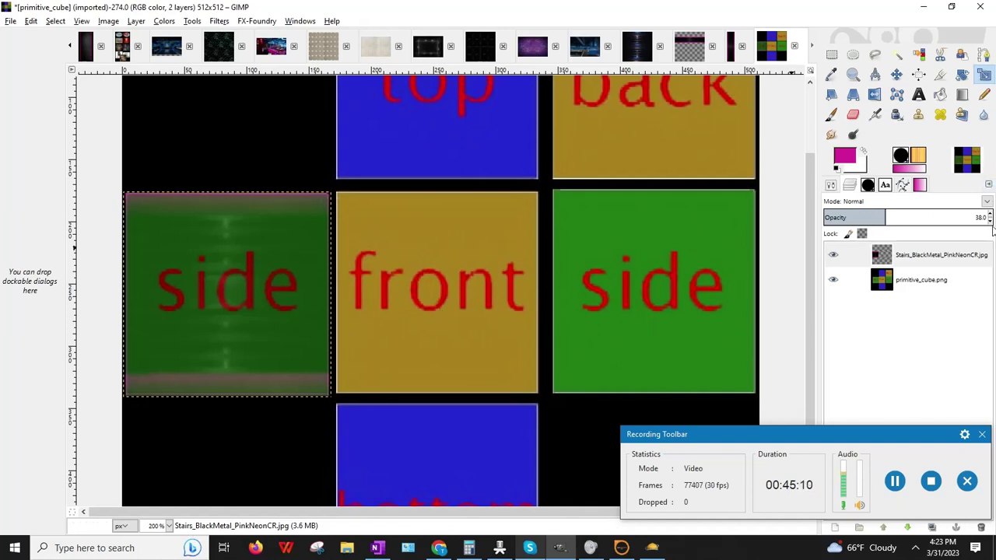
{"action": "left_click_drag", "start_coordinate": [989, 217], "coordinate": [989, 217]}
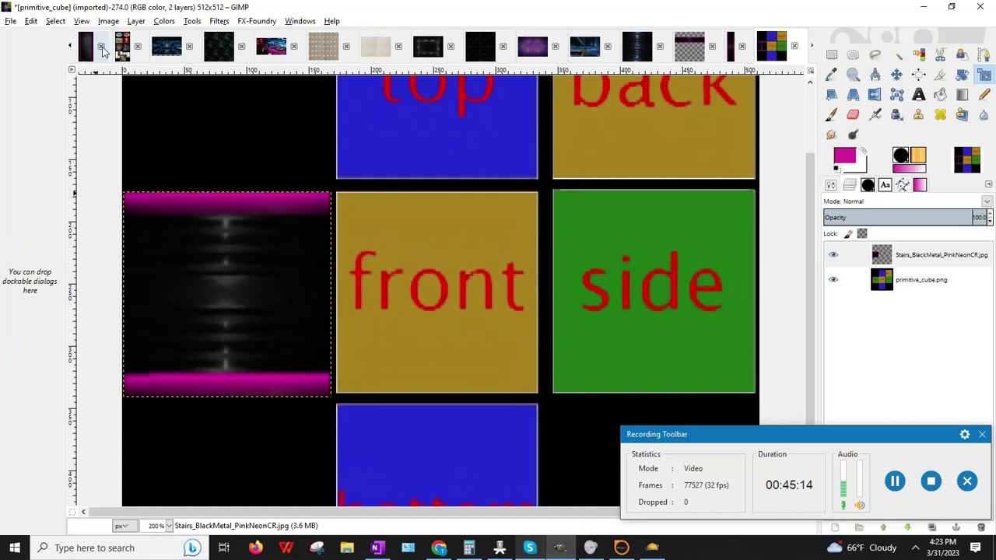
- Duplicate the stair layer and move the copy horizontally over the template's front face, aligning it with the face's inner vertical edge
{"action": "left_click", "coordinate": [136, 21]}
{"action": "left_click", "coordinate": [167, 76]}
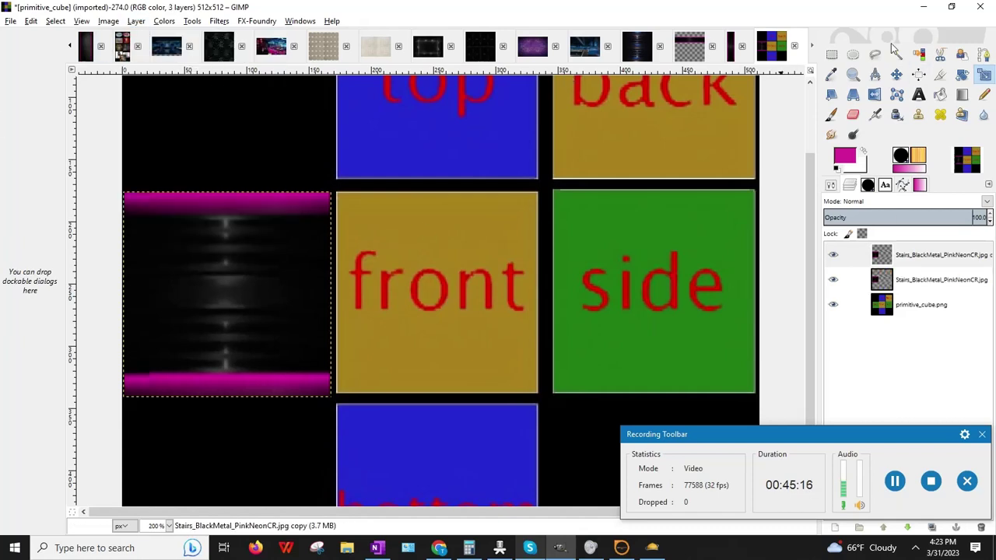
{"action": "left_click", "coordinate": [831, 55]}
{"action": "key", "text": "Right"}
{"action": "key", "text": "Right"}
{"action": "key", "text": "Right"}
{"action": "key", "text": "Right"}
{"action": "key", "text": "Right"}
{"action": "key", "text": "Right"}
{"action": "key", "text": "Right"}
{"action": "key", "text": "Right"}
{"action": "key", "text": "Right"}
{"action": "key", "text": "Right"}
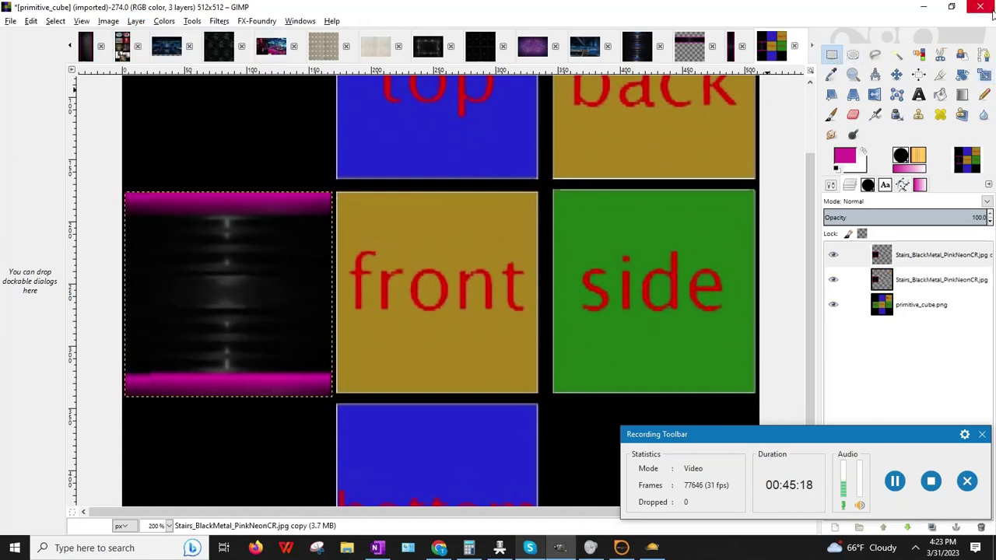
{"action": "key", "text": "Right"}
{"action": "key", "text": "Right"}
{"action": "key", "text": "Right"}
{"action": "key", "text": "Right"}
{"action": "key", "text": "Right"}
{"action": "key", "text": "Right"}
{"action": "key", "text": "Right"}
{"action": "key", "text": "Right"}
{"action": "key", "text": "Right"}
{"action": "key", "text": "Right"}
{"action": "key", "text": "Right"}
{"action": "key", "text": "Right"}
{"action": "key", "text": "Right"}
{"action": "key", "text": "Right"}
{"action": "key", "text": "Right"}
{"action": "key", "text": "Right"}
{"action": "key", "text": "Right"}
{"action": "key", "text": "Right"}
{"action": "key", "text": "Right"}
{"action": "key", "text": "Right"}
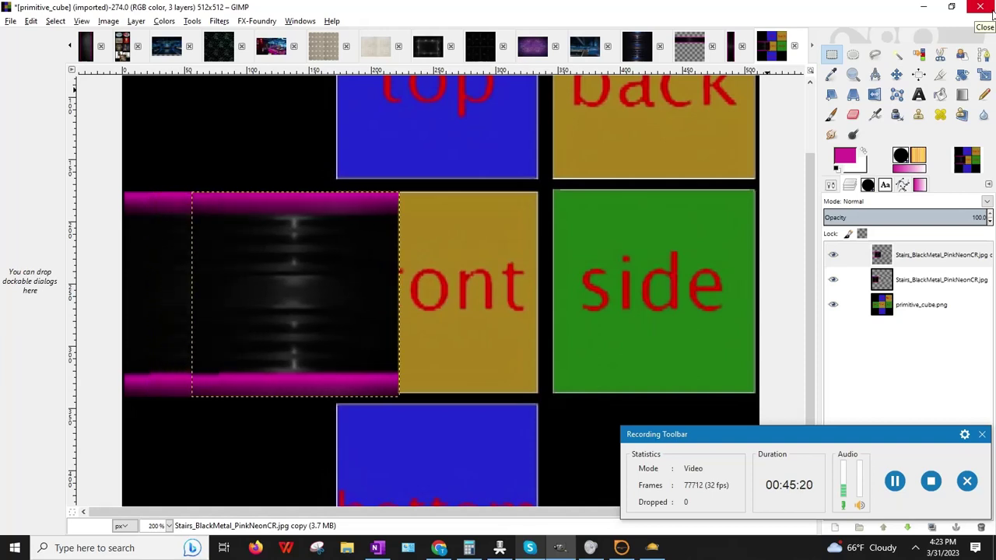
{"action": "key", "text": "Right"}
{"action": "key", "text": "Right"}
{"action": "key", "text": "Right"}
{"action": "key", "text": "Right"}
{"action": "key", "text": "Right"}
{"action": "key", "text": "Right"}
{"action": "key", "text": "Right"}
{"action": "key", "text": "Right"}
{"action": "key", "text": "Right"}
{"action": "key", "text": "Right"}
{"action": "key", "text": "Right"}
{"action": "key", "text": "Right"}
{"action": "key", "text": "Right"}
{"action": "key", "text": "Right"}
{"action": "key", "text": "Right"}
{"action": "key", "text": "Right"}
{"action": "key", "text": "Right"}
{"action": "key", "text": "Right"}
{"action": "key", "text": "Right"}
{"action": "key", "text": "Right"}
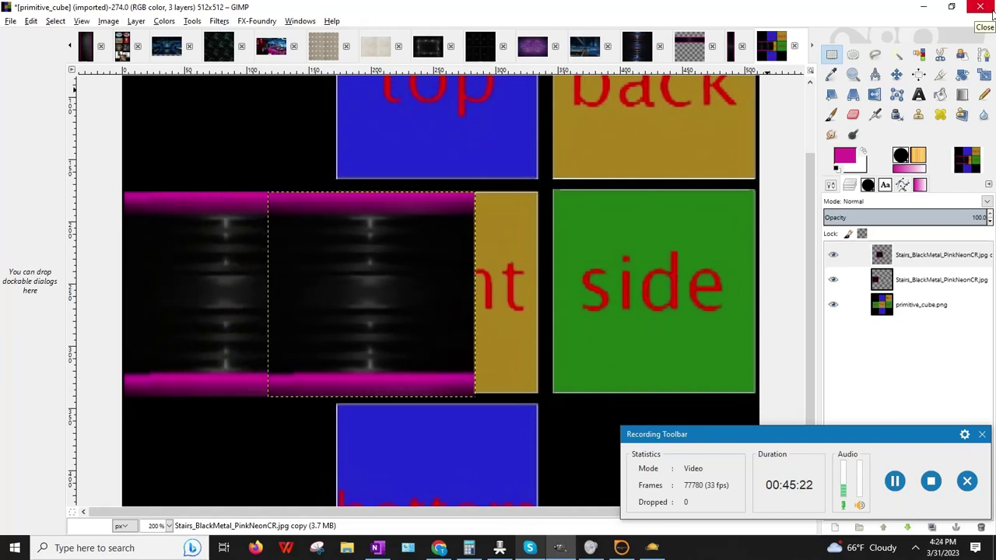
{"action": "key", "text": "Right"}
{"action": "key", "text": "Right"}
{"action": "key", "text": "Right"}
{"action": "key", "text": "Right"}
{"action": "key", "text": "Right"}
{"action": "key", "text": "Right"}
{"action": "key", "text": "Right"}
{"action": "key", "text": "Right"}
{"action": "key", "text": "Right"}
{"action": "key", "text": "Right"}
{"action": "key", "text": "Right"}
{"action": "key", "text": "Right"}
{"action": "key", "text": "Right"}
{"action": "key", "text": "Right"}
{"action": "key", "text": "Right"}
{"action": "key", "text": "Right"}
{"action": "key", "text": "Right"}
{"action": "key", "text": "Right"}
{"action": "key", "text": "Right"}
{"action": "key", "text": "Right"}
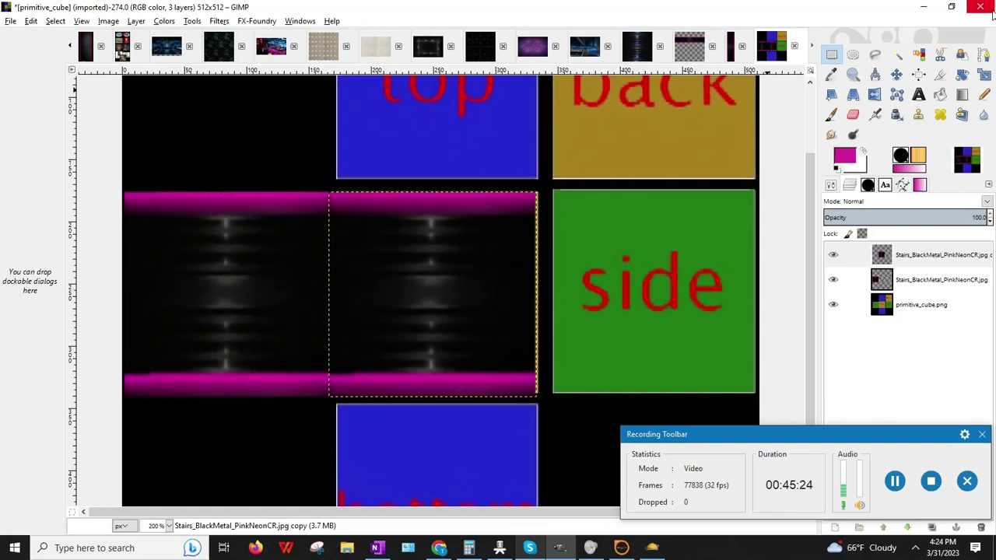
{"action": "key", "text": "Right"}
{"action": "key", "text": "Right"}
{"action": "key", "text": "Right"}
{"action": "key", "text": "Right"}
{"action": "key", "text": "Right"}
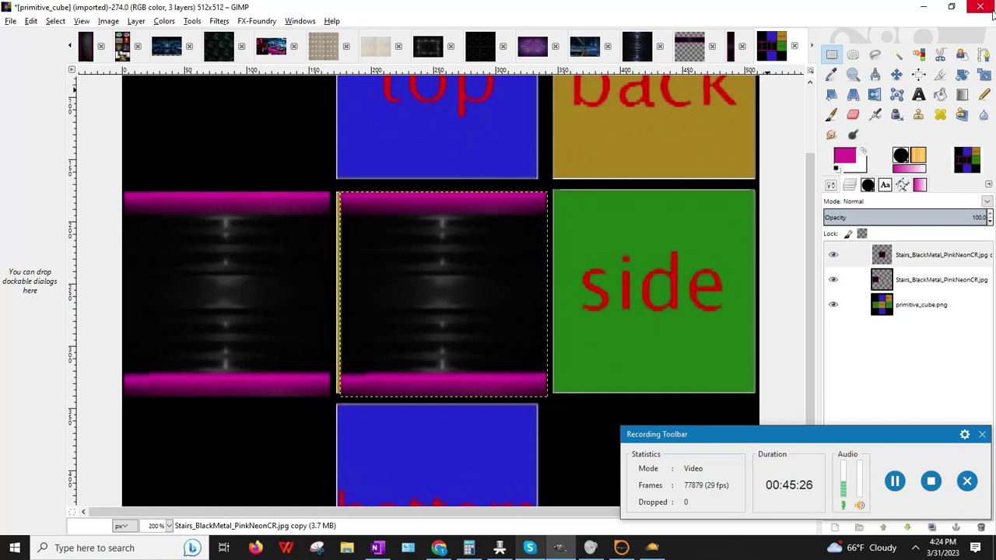
{"action": "key", "text": "Left"}
{"action": "key", "text": "Left"}
{"action": "key", "text": "Left"}
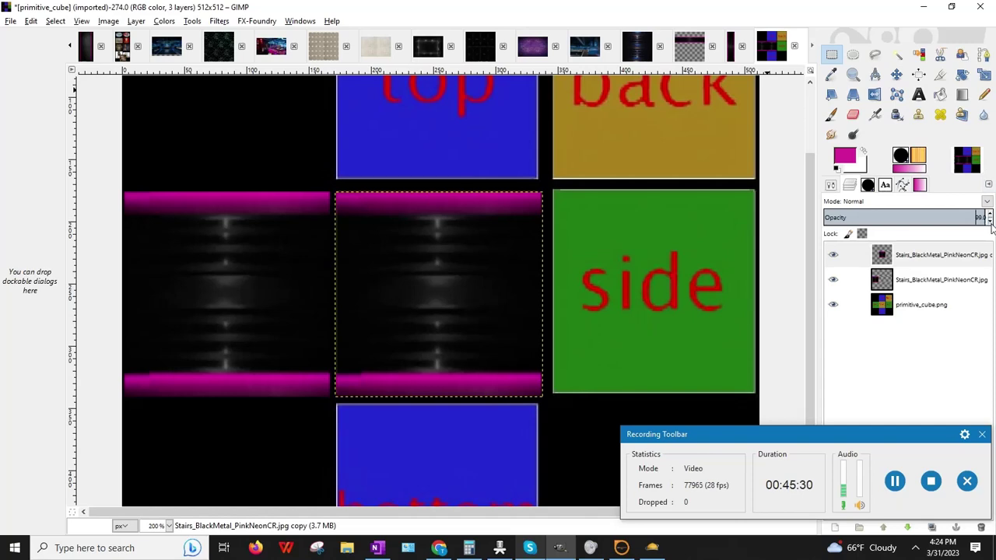
- Lower the front copy's opacity to 36 and nudge it up to line up with the front face's upper edge
{"action": "left_click_drag", "start_coordinate": [991, 224], "coordinate": [991, 224]}
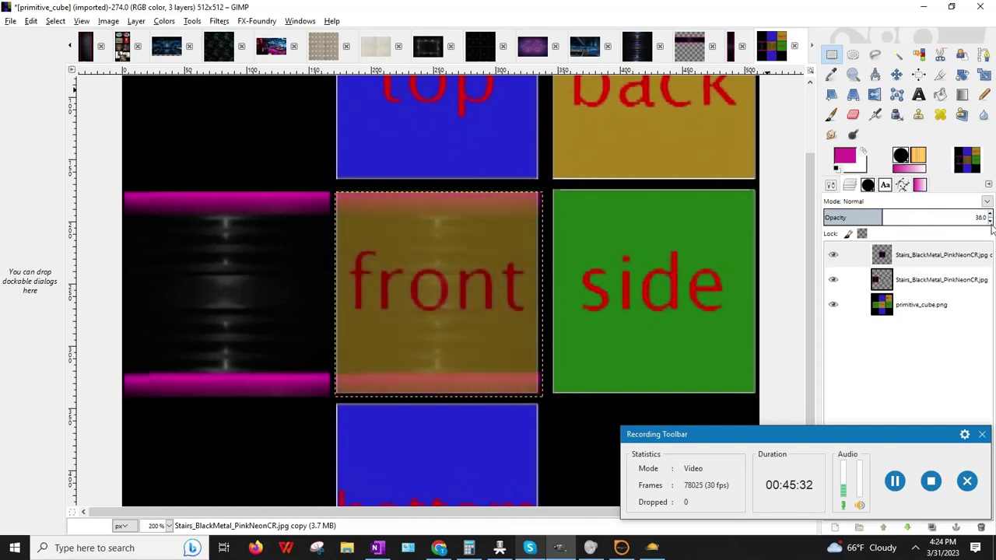
{"action": "left_click", "coordinate": [832, 54]}
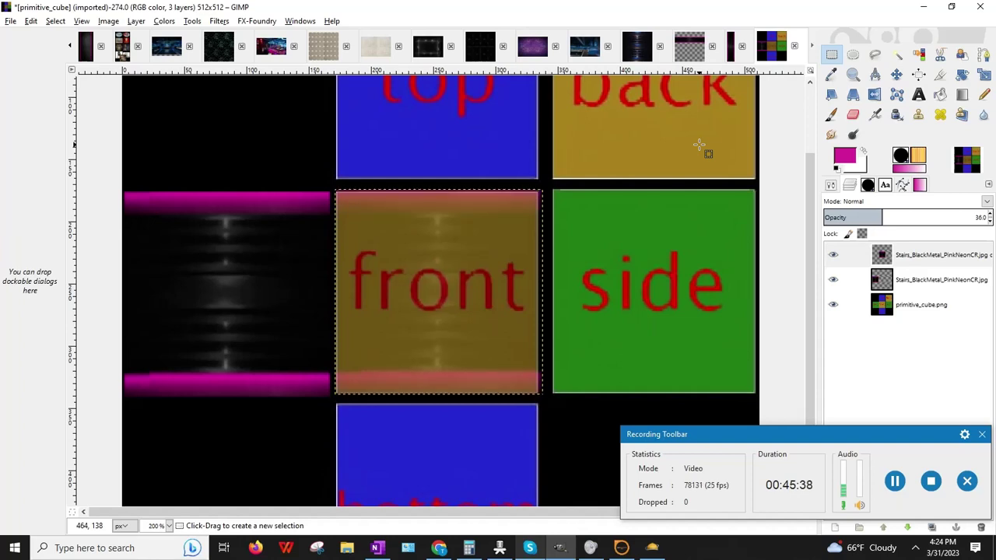
- Narrow the front copy to a width of 165 px to fit the front face and restore its opacity to 100
{"action": "left_click", "coordinate": [984, 73]}
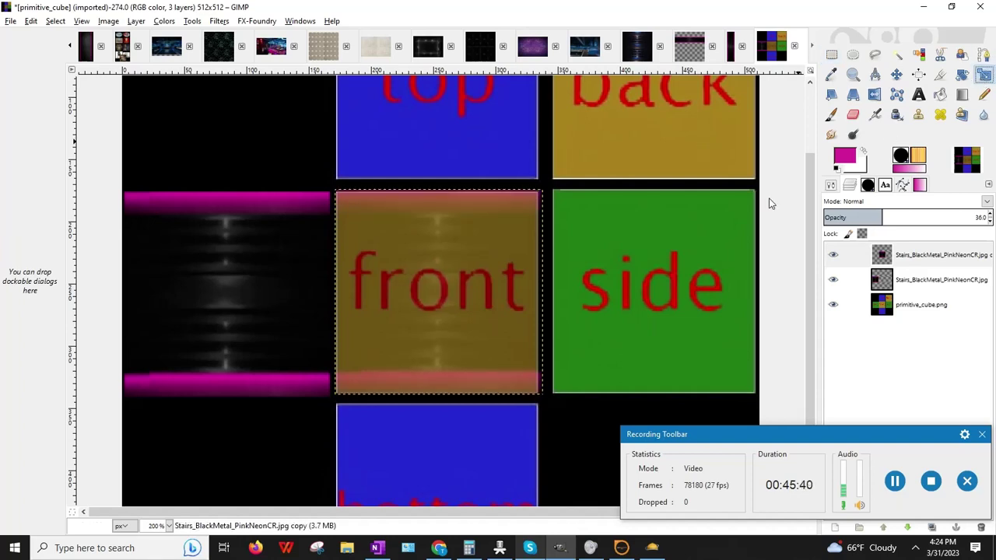
{"action": "left_click", "coordinate": [544, 291]}
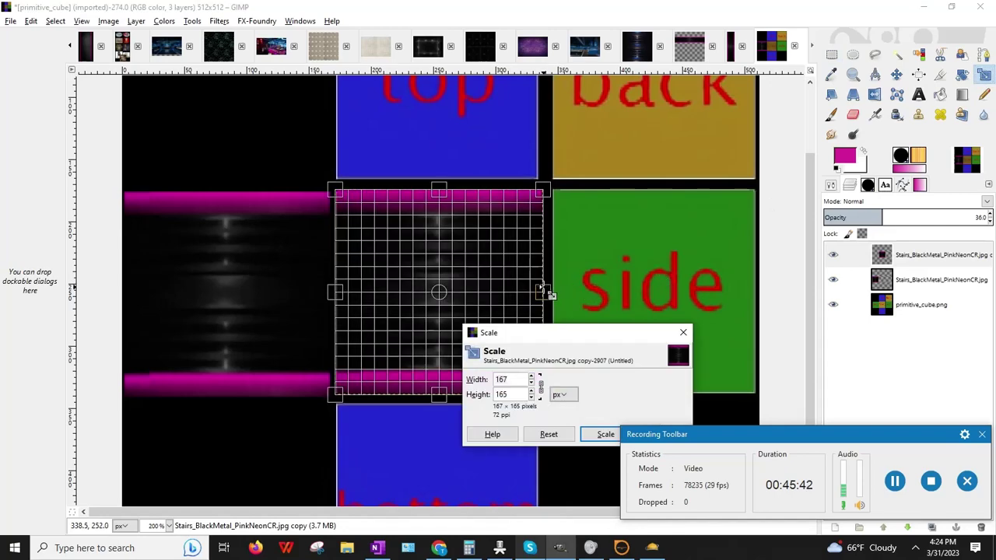
{"action": "left_click_drag", "start_coordinate": [548, 292], "coordinate": [545, 292]}
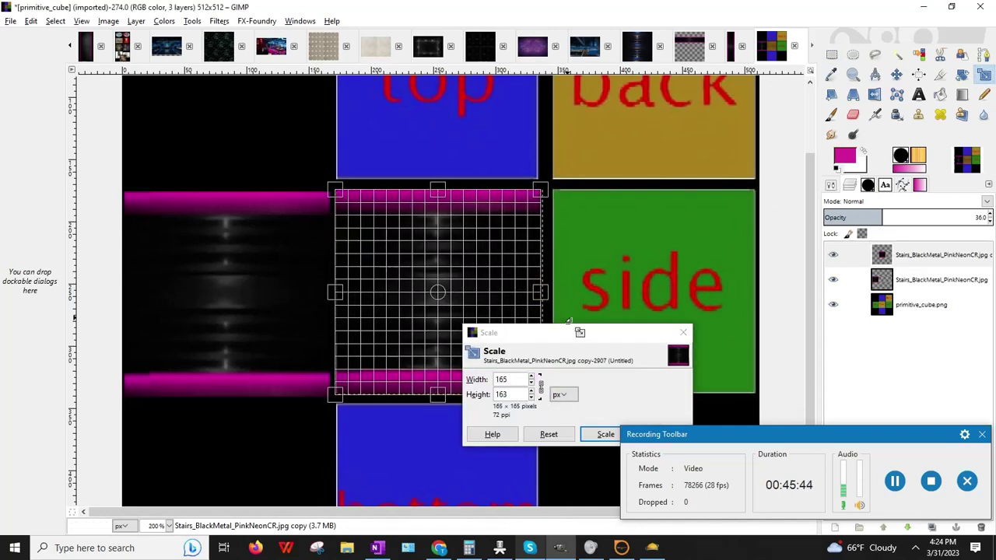
{"action": "left_click", "coordinate": [595, 434]}
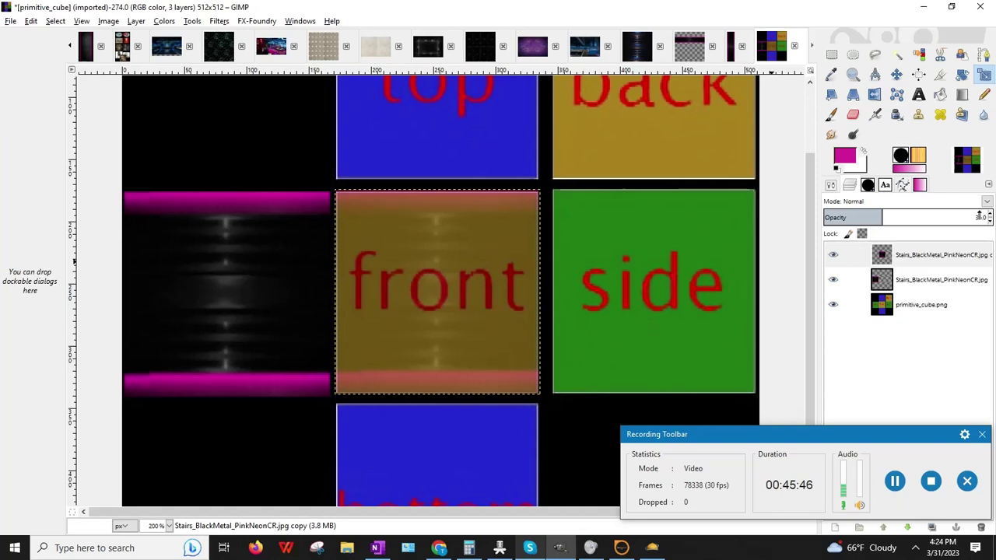
{"action": "left_click_drag", "start_coordinate": [990, 217], "coordinate": [990, 217]}
- Duplicate the fitted front layer and move the copy horizontally until it covers the green side face
{"action": "left_click", "coordinate": [136, 21]}
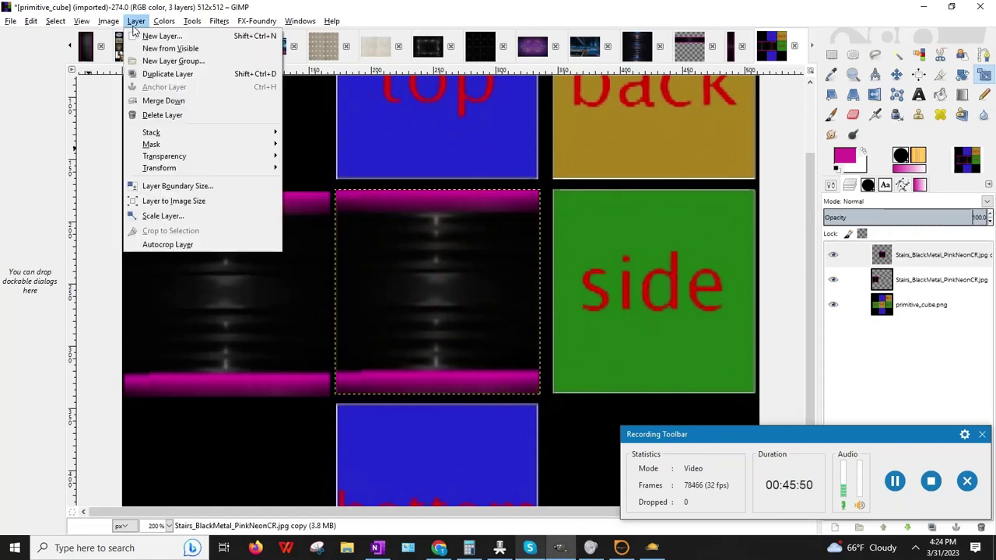
{"action": "left_click", "coordinate": [167, 73]}
{"action": "left_click", "coordinate": [832, 55]}
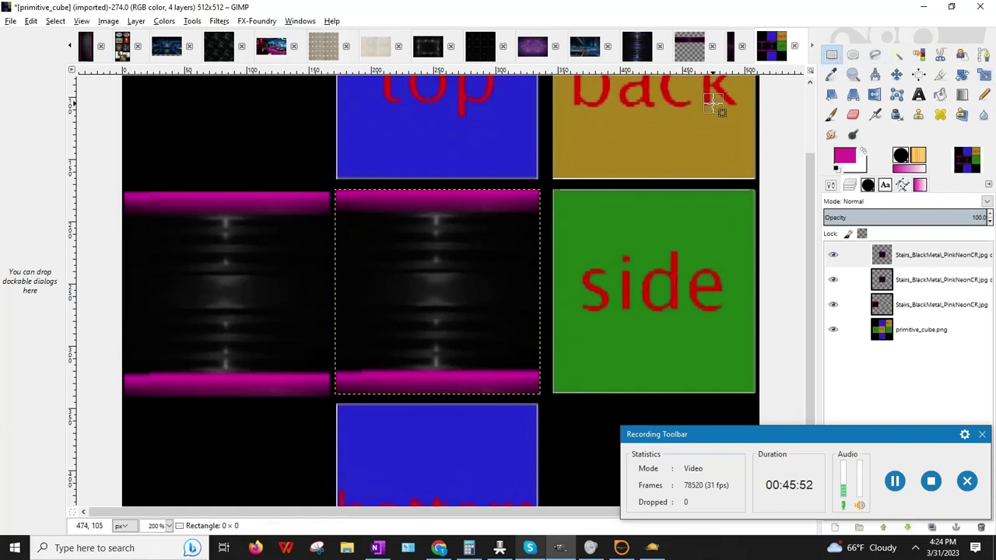
{"action": "key", "text": "Right"}
{"action": "key", "text": "Right"}
{"action": "key", "text": "Right"}
{"action": "key", "text": "Right"}
{"action": "key", "text": "Right"}
{"action": "key", "text": "Right"}
{"action": "key", "text": "Right"}
{"action": "key", "text": "Right"}
{"action": "key", "text": "Right"}
{"action": "key", "text": "Right"}
{"action": "key", "text": "Right"}
{"action": "key", "text": "Right"}
{"action": "key", "text": "Right"}
{"action": "key", "text": "Right"}
{"action": "key", "text": "Right"}
{"action": "key", "text": "Right"}
{"action": "key", "text": "Right"}
{"action": "key", "text": "Right"}
{"action": "key", "text": "Right"}
{"action": "key", "text": "Right"}
{"action": "key", "text": "Right"}
{"action": "key", "text": "Right"}
{"action": "key", "text": "Right"}
{"action": "key", "text": "Right"}
{"action": "key", "text": "Right"}
{"action": "key", "text": "Right"}
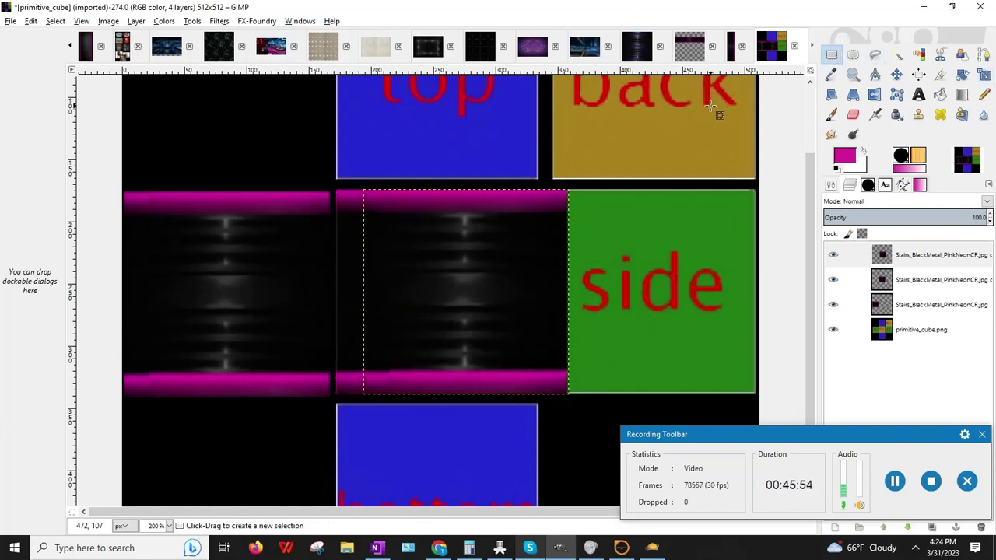
{"action": "key", "text": "Right"}
{"action": "key", "text": "Right"}
{"action": "key", "text": "Right"}
{"action": "key", "text": "Right"}
{"action": "key", "text": "Right"}
{"action": "key", "text": "Right"}
{"action": "key", "text": "Right"}
{"action": "key", "text": "Right"}
{"action": "key", "text": "Right"}
{"action": "key", "text": "Right"}
{"action": "key", "text": "Right"}
{"action": "key", "text": "Right"}
{"action": "key", "text": "Right"}
{"action": "key", "text": "Right"}
{"action": "key", "text": "Right"}
{"action": "key", "text": "Right"}
{"action": "key", "text": "Right"}
{"action": "key", "text": "Right"}
{"action": "key", "text": "Right"}
{"action": "key", "text": "Right"}
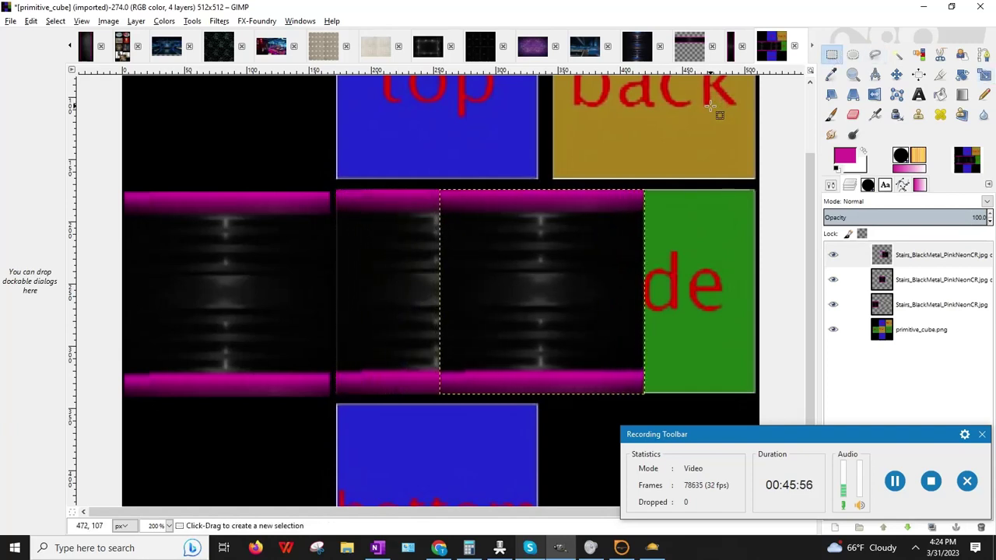
{"action": "key", "text": "Right"}
{"action": "key", "text": "Right"}
{"action": "key", "text": "Right"}
{"action": "key", "text": "Right"}
{"action": "key", "text": "Right"}
{"action": "key", "text": "Right"}
{"action": "key", "text": "Right"}
{"action": "key", "text": "Right"}
{"action": "key", "text": "Right"}
{"action": "key", "text": "Right"}
{"action": "key", "text": "Right"}
{"action": "key", "text": "Right"}
{"action": "key", "text": "Right"}
{"action": "key", "text": "Right"}
{"action": "key", "text": "Right"}
{"action": "key", "text": "Right"}
{"action": "key", "text": "Right"}
{"action": "key", "text": "Right"}
{"action": "key", "text": "Right"}
{"action": "key", "text": "Right"}
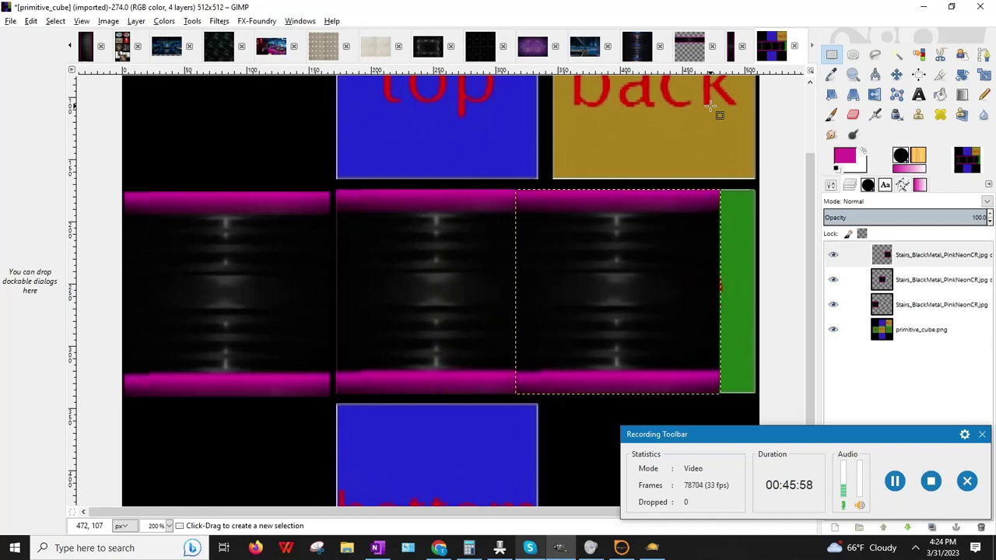
{"action": "key", "text": "Left"}
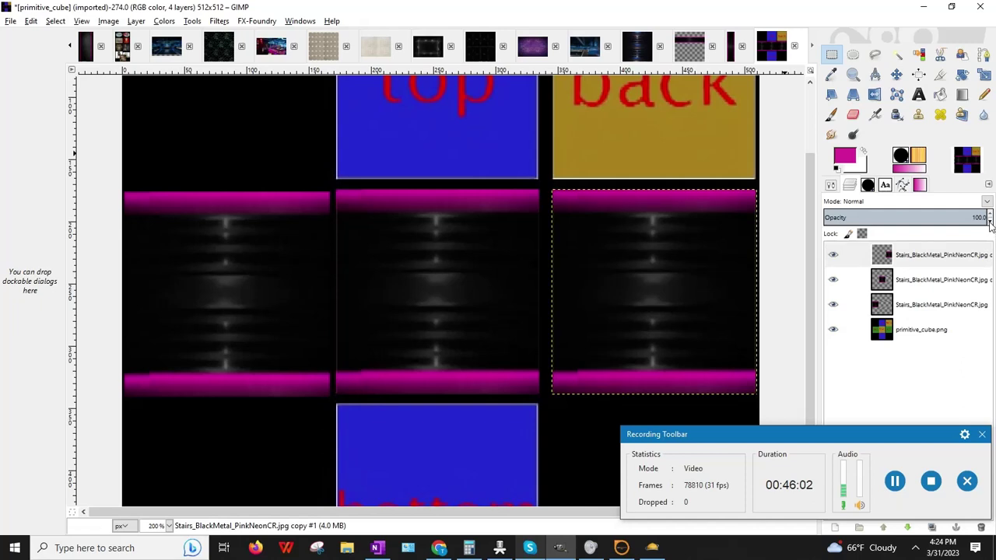
- Check the new copy's fit on the green side face at opacity 28, and restore its opacity to 100
{"action": "left_click_drag", "start_coordinate": [990, 221], "coordinate": [991, 222]}
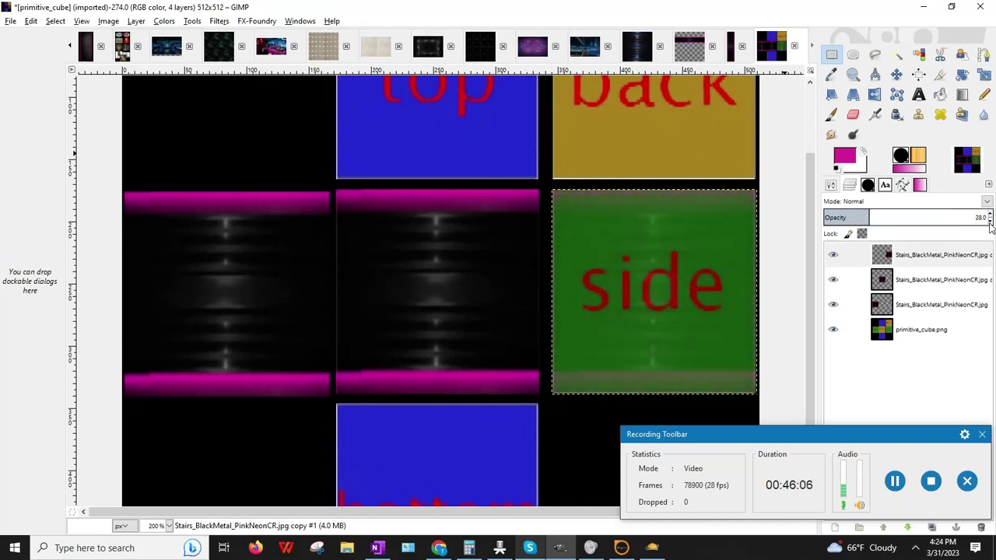
{"action": "left_click_drag", "start_coordinate": [990, 219], "coordinate": [991, 219]}
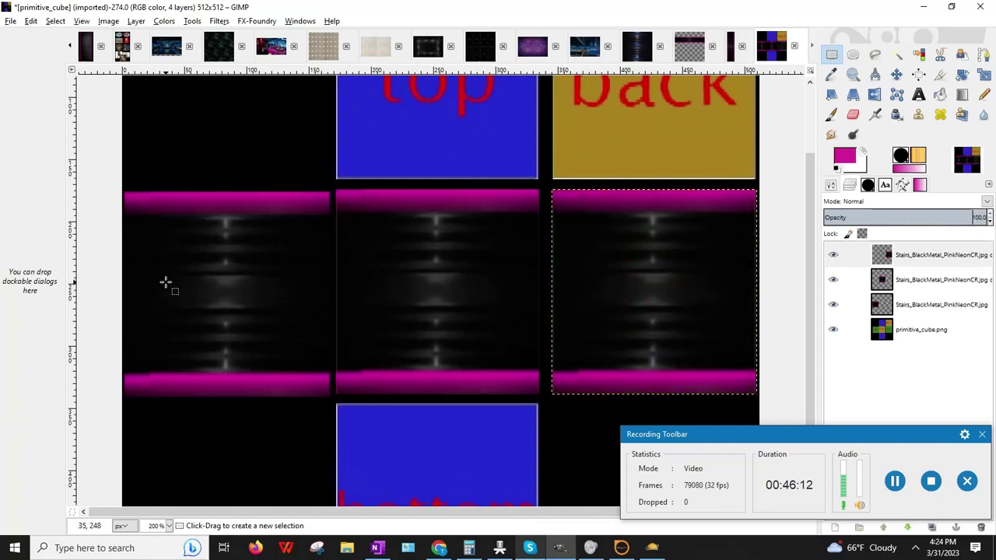
- Check which cube face each stair layer covers by hiding and reshowing the left side, front and green side face layers one by one
{"action": "left_click", "coordinate": [833, 305]}
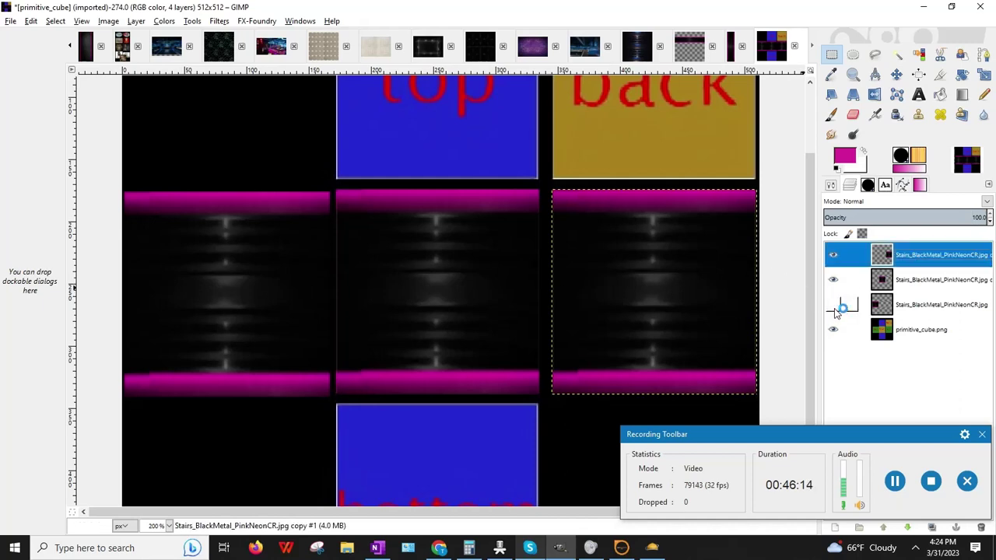
{"action": "left_click", "coordinate": [833, 305]}
{"action": "left_click", "coordinate": [833, 280]}
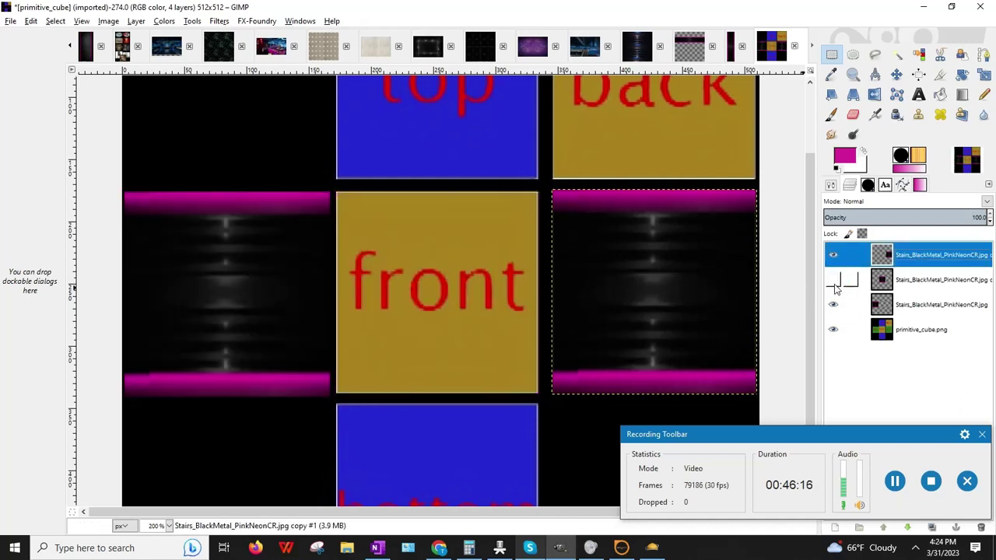
{"action": "left_click", "coordinate": [833, 281]}
{"action": "left_click", "coordinate": [833, 257]}
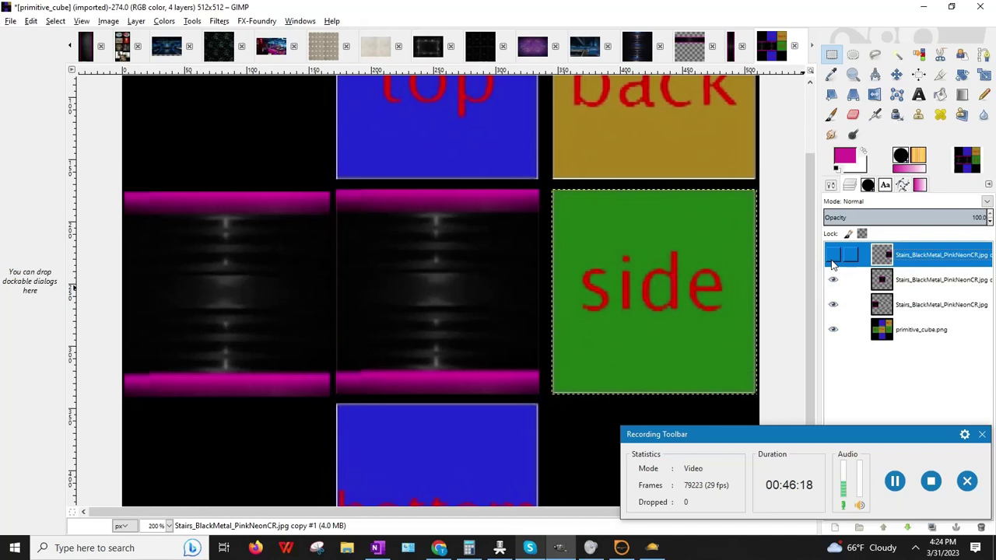
{"action": "left_click", "coordinate": [833, 257]}
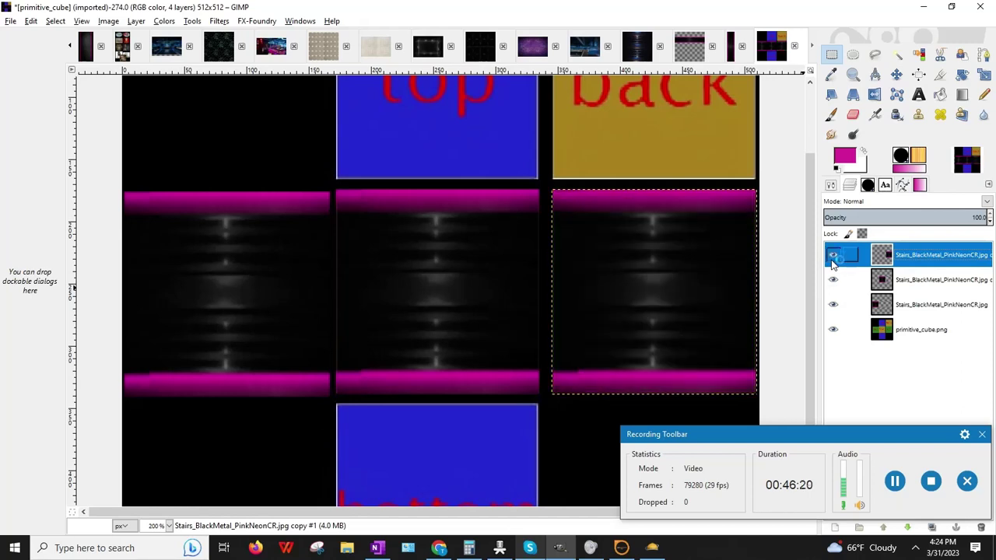
- Duplicate the front face's stair layer and move the copy straight up until it covers the blue top face
{"action": "scroll", "coordinate": [467, 277], "scroll_direction": "up", "scroll_amount": 3}
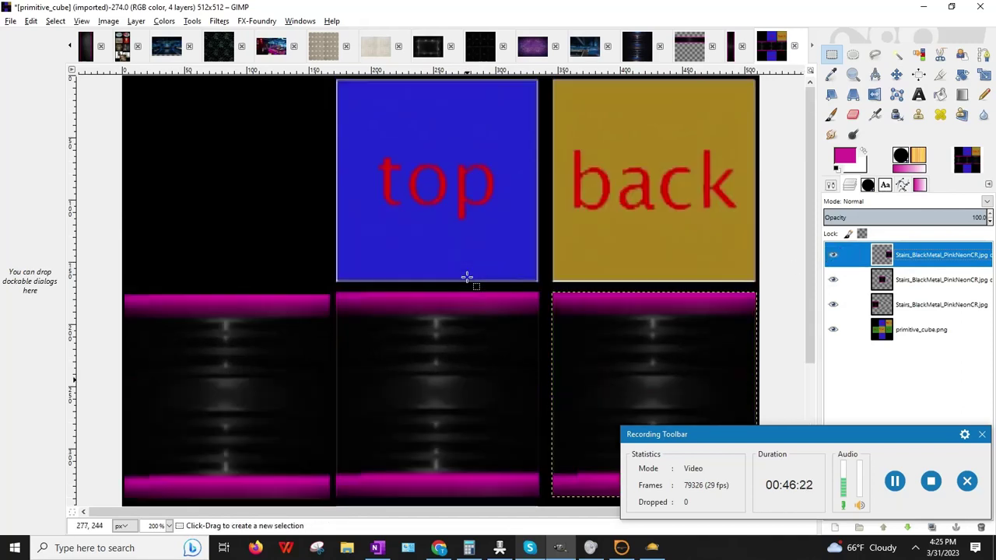
{"action": "left_click", "coordinate": [890, 281]}
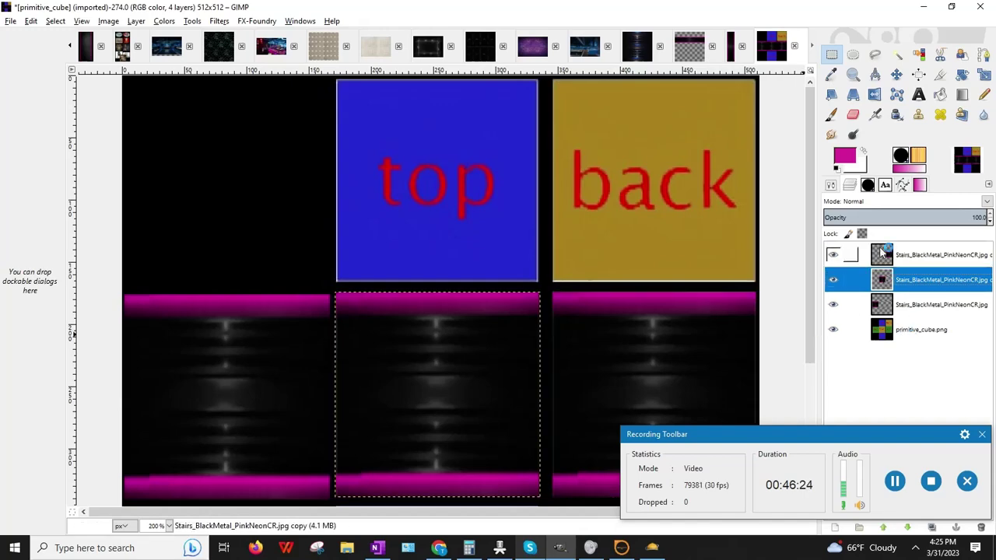
{"action": "left_click", "coordinate": [132, 21]}
{"action": "left_click", "coordinate": [163, 74]}
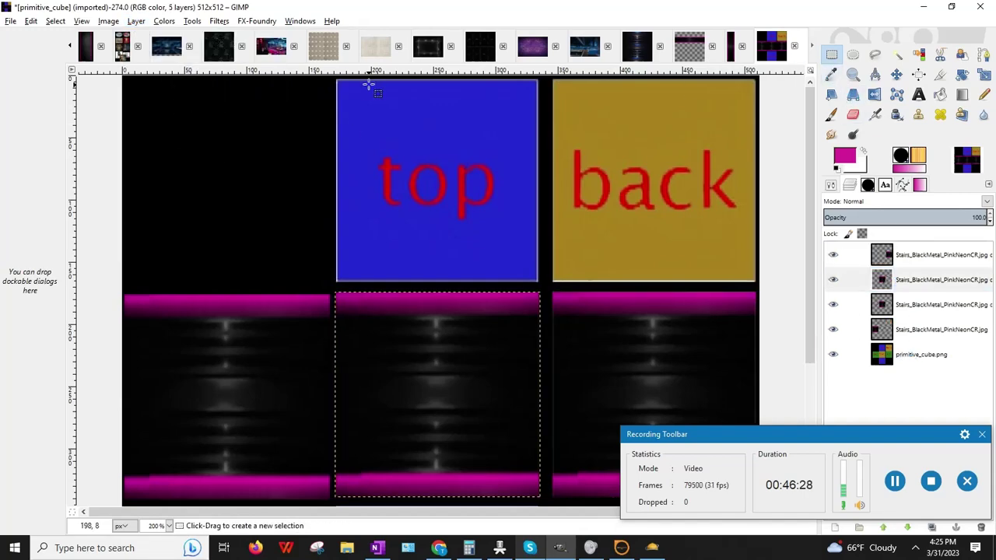
{"action": "key", "text": "Up"}
{"action": "key", "text": "Up"}
{"action": "key", "text": "Up"}
{"action": "key", "text": "Up"}
{"action": "key", "text": "Up"}
{"action": "key", "text": "Up"}
{"action": "key", "text": "Up"}
{"action": "key", "text": "Up"}
{"action": "key", "text": "Up"}
{"action": "key", "text": "Up"}
{"action": "key", "text": "Up"}
{"action": "key", "text": "Up"}
{"action": "key", "text": "Up"}
{"action": "key", "text": "Up"}
{"action": "key", "text": "Up"}
{"action": "key", "text": "Up"}
{"action": "key", "text": "Up"}
{"action": "key", "text": "Up"}
{"action": "key", "text": "Up"}
{"action": "key", "text": "Up"}
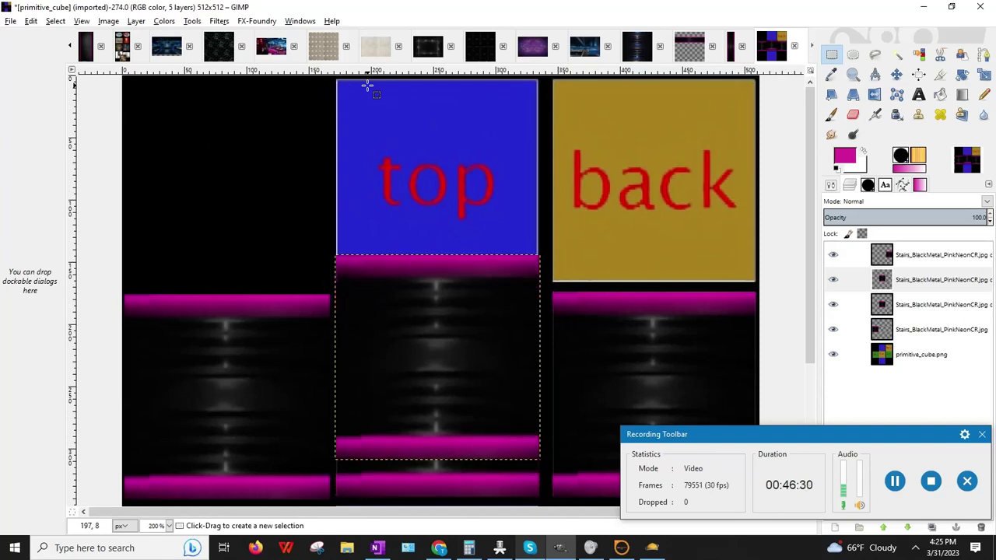
{"action": "key", "text": "Up"}
{"action": "key", "text": "Up"}
{"action": "key", "text": "Up"}
{"action": "key", "text": "Up"}
{"action": "key", "text": "Up"}
{"action": "key", "text": "Up"}
{"action": "key", "text": "Up"}
{"action": "key", "text": "Up"}
{"action": "key", "text": "Up"}
{"action": "key", "text": "Up"}
{"action": "key", "text": "Up"}
{"action": "key", "text": "Up"}
{"action": "key", "text": "Up"}
{"action": "key", "text": "Up"}
{"action": "key", "text": "Up"}
{"action": "key", "text": "Up"}
{"action": "key", "text": "Up"}
{"action": "key", "text": "Up"}
{"action": "key", "text": "Up"}
{"action": "key", "text": "Up"}
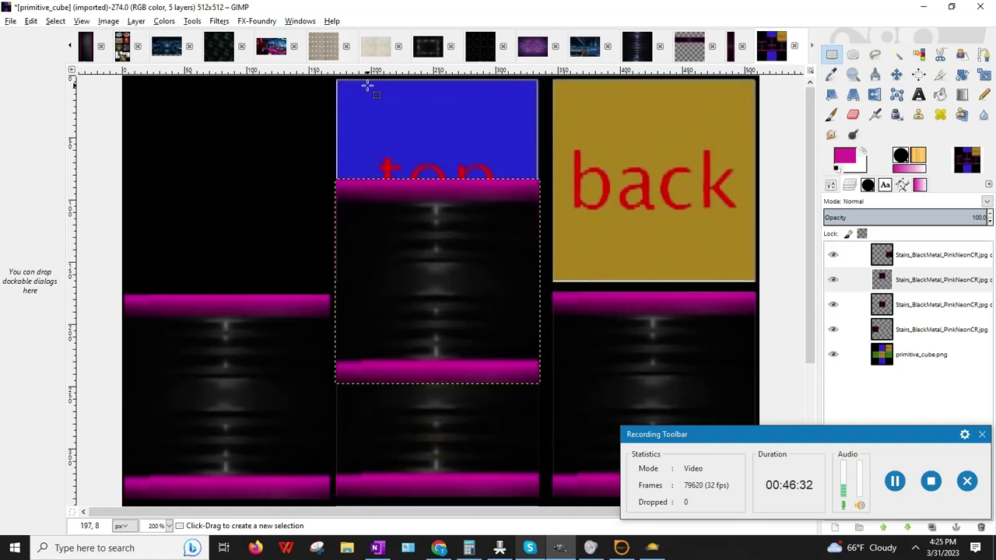
{"action": "key", "text": "Up"}
{"action": "key", "text": "Up"}
{"action": "key", "text": "Up"}
{"action": "key", "text": "Up"}
{"action": "key", "text": "Up"}
{"action": "key", "text": "Up"}
{"action": "key", "text": "Up"}
{"action": "key", "text": "Up"}
{"action": "key", "text": "Up"}
{"action": "key", "text": "Up"}
{"action": "key", "text": "Up"}
{"action": "key", "text": "Up"}
{"action": "key", "text": "Up"}
{"action": "key", "text": "Up"}
{"action": "key", "text": "Up"}
{"action": "key", "text": "Up"}
{"action": "key", "text": "Up"}
{"action": "key", "text": "Up"}
{"action": "key", "text": "Up"}
{"action": "key", "text": "Up"}
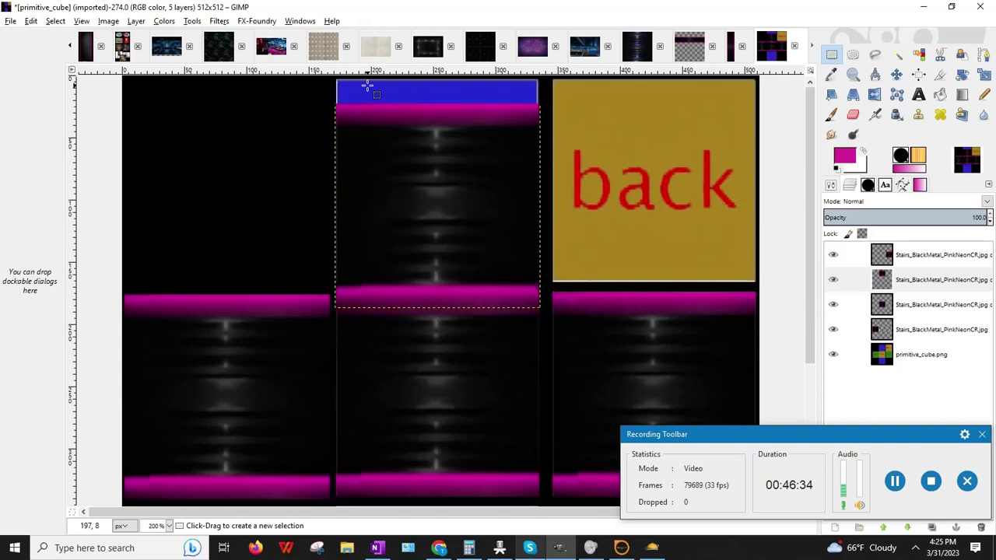
{"action": "key", "text": "Up"}
{"action": "key", "text": "Up"}
{"action": "key", "text": "Up"}
{"action": "key", "text": "Up"}
{"action": "key", "text": "Up"}
{"action": "key", "text": "Up"}
{"action": "key", "text": "Up"}
{"action": "key", "text": "Up"}
{"action": "key", "text": "Up"}
{"action": "key", "text": "Up"}
{"action": "key", "text": "Up"}
{"action": "key", "text": "Up"}
{"action": "key", "text": "Down"}
{"action": "key", "text": "Down"}
{"action": "key", "text": "Down"}
{"action": "key", "text": "Down"}
{"action": "key", "text": "Down"}
{"action": "key", "text": "Down"}
{"action": "key", "text": "Down"}
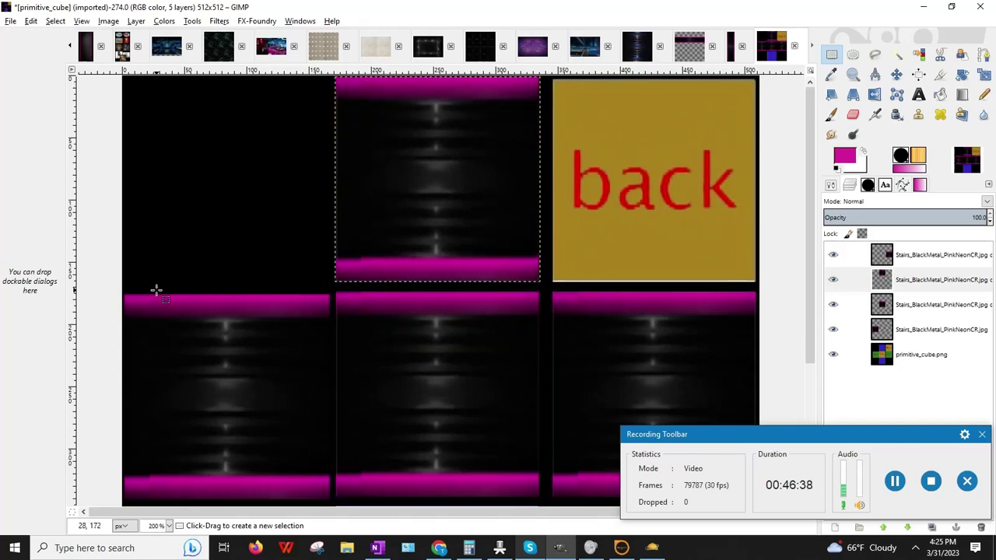
- Check the new copy's fit on the top face at opacity 49, and restore its opacity to 100
{"action": "left_click_drag", "start_coordinate": [989, 223], "coordinate": [990, 223]}
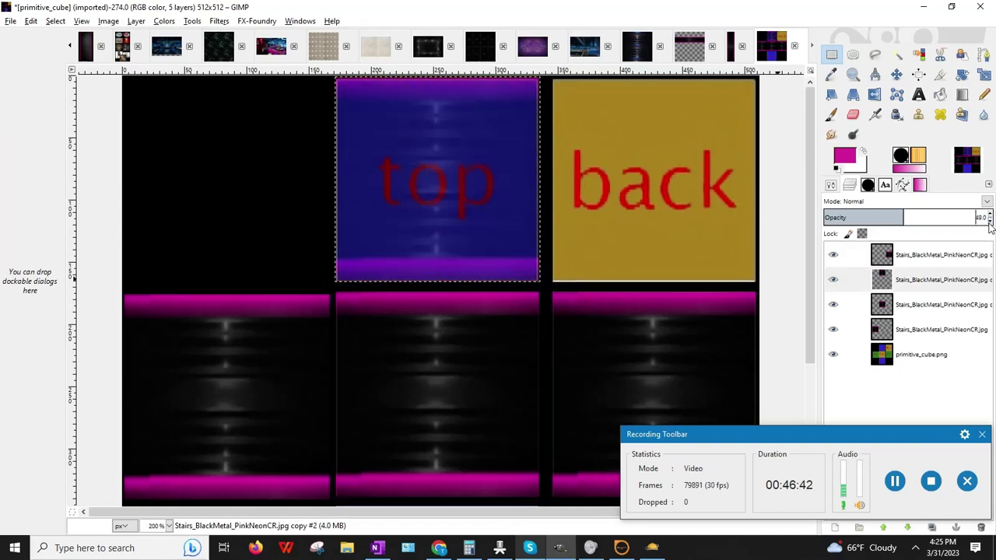
{"action": "left_click_drag", "start_coordinate": [989, 216], "coordinate": [988, 217]}
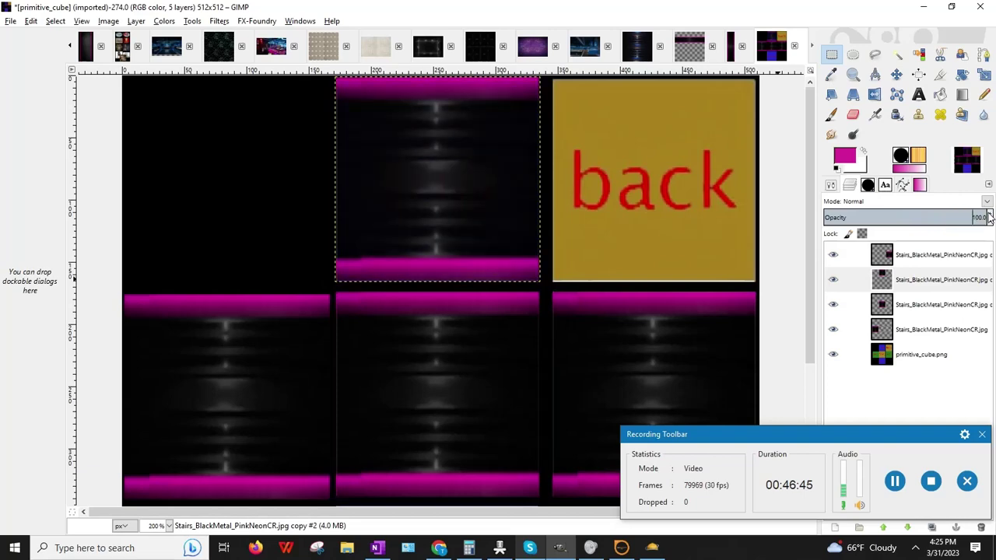
- Duplicate the top face's stair layer and move the copy sideways, with a slight downward nudge, until it covers the yellow back face
{"action": "left_click", "coordinate": [134, 21]}
{"action": "left_click", "coordinate": [165, 72]}
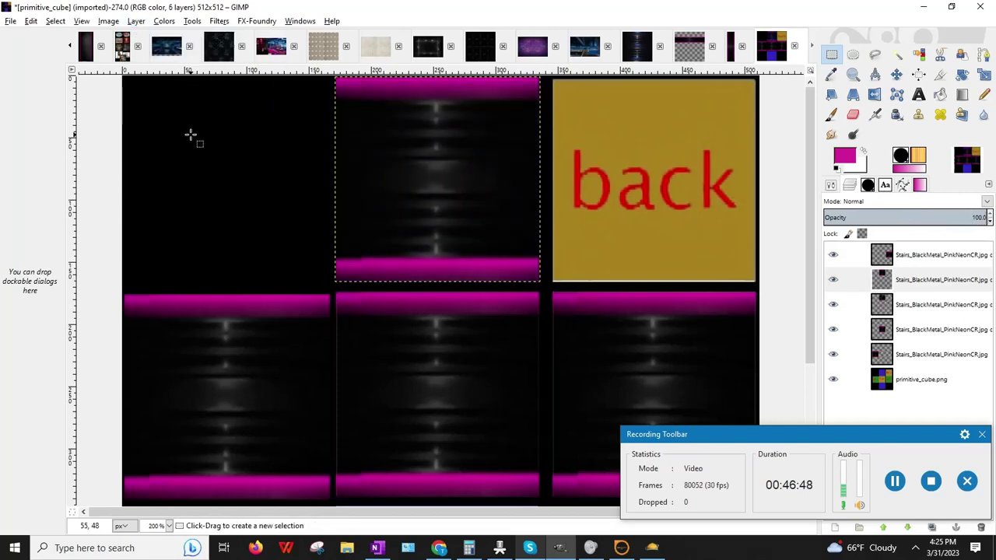
{"action": "key", "text": "Right"}
{"action": "key", "text": "Right"}
{"action": "key", "text": "Right"}
{"action": "key", "text": "Right"}
{"action": "key", "text": "Right"}
{"action": "key", "text": "Right"}
{"action": "key", "text": "Right"}
{"action": "key", "text": "Right"}
{"action": "key", "text": "Right"}
{"action": "key", "text": "Right"}
{"action": "key", "text": "Right"}
{"action": "key", "text": "Right"}
{"action": "key", "text": "Right"}
{"action": "key", "text": "Right"}
{"action": "key", "text": "Right"}
{"action": "key", "text": "Right"}
{"action": "key", "text": "Right"}
{"action": "key", "text": "Right"}
{"action": "key", "text": "Right"}
{"action": "key", "text": "Right"}
{"action": "key", "text": "Right"}
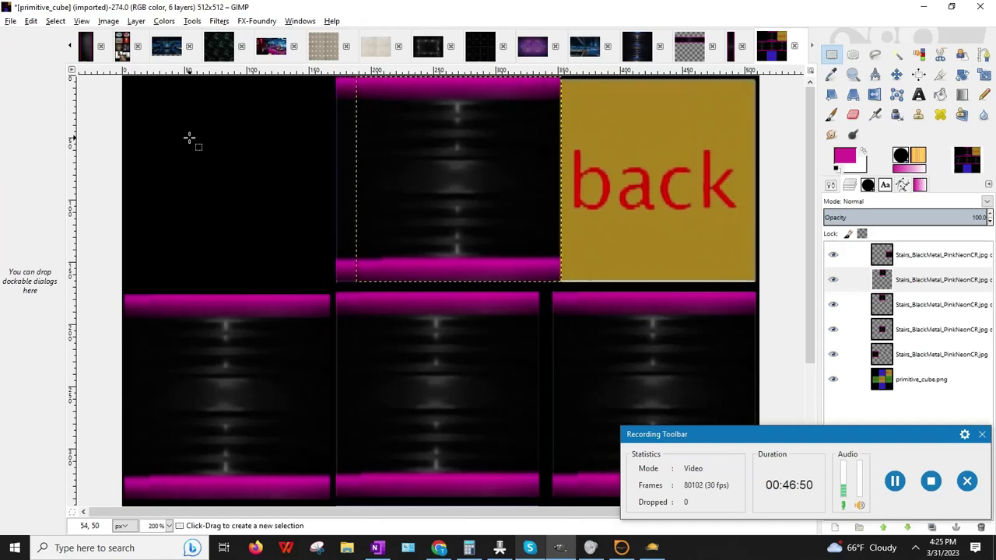
{"action": "key", "text": "Right"}
{"action": "key", "text": "Right"}
{"action": "key", "text": "Right"}
{"action": "key", "text": "Right"}
{"action": "key", "text": "Right"}
{"action": "key", "text": "Right"}
{"action": "key", "text": "Right"}
{"action": "key", "text": "Right"}
{"action": "key", "text": "Right"}
{"action": "key", "text": "Right"}
{"action": "key", "text": "Right"}
{"action": "key", "text": "Right"}
{"action": "key", "text": "Right"}
{"action": "key", "text": "Right"}
{"action": "key", "text": "Right"}
{"action": "key", "text": "Right"}
{"action": "key", "text": "Right"}
{"action": "key", "text": "Right"}
{"action": "key", "text": "Right"}
{"action": "key", "text": "Right"}
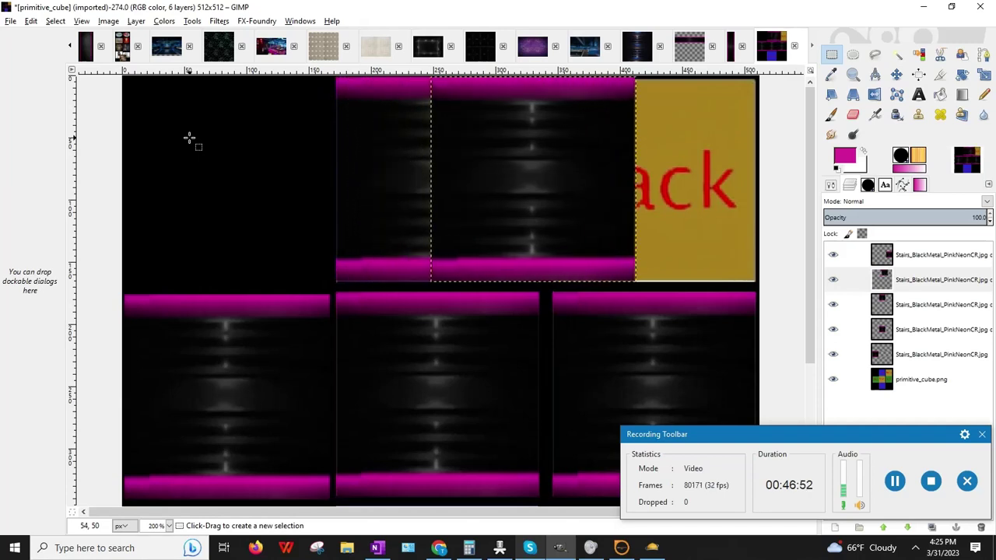
{"action": "key", "text": "Right"}
{"action": "key", "text": "Right"}
{"action": "key", "text": "Right"}
{"action": "key", "text": "Right"}
{"action": "key", "text": "Right"}
{"action": "key", "text": "Right"}
{"action": "key", "text": "Right"}
{"action": "key", "text": "Right"}
{"action": "key", "text": "Right"}
{"action": "key", "text": "Right"}
{"action": "key", "text": "Right"}
{"action": "key", "text": "Right"}
{"action": "key", "text": "Right"}
{"action": "key", "text": "Right"}
{"action": "key", "text": "Right"}
{"action": "key", "text": "Right"}
{"action": "key", "text": "Right"}
{"action": "key", "text": "Right"}
{"action": "key", "text": "Right"}
{"action": "key", "text": "Right"}
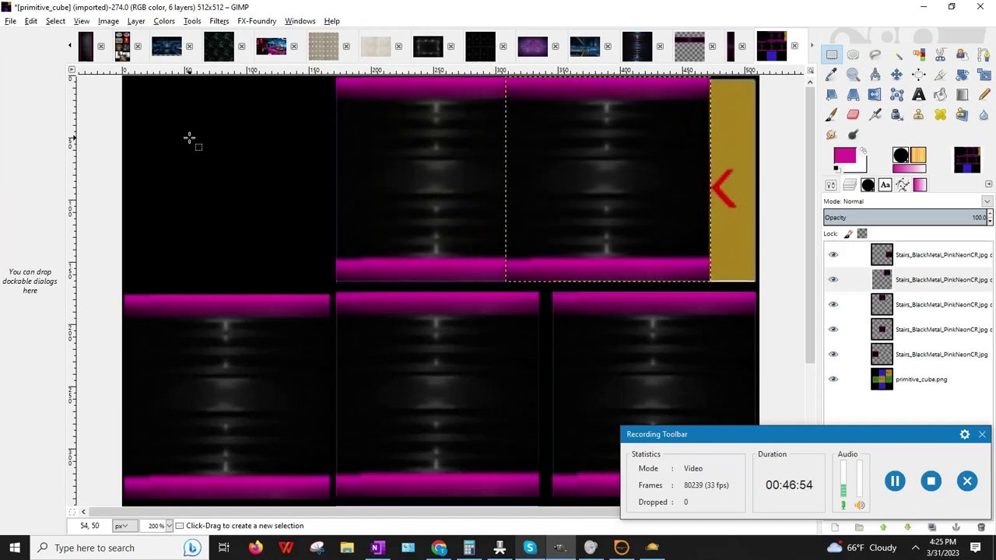
{"action": "key", "text": "Right"}
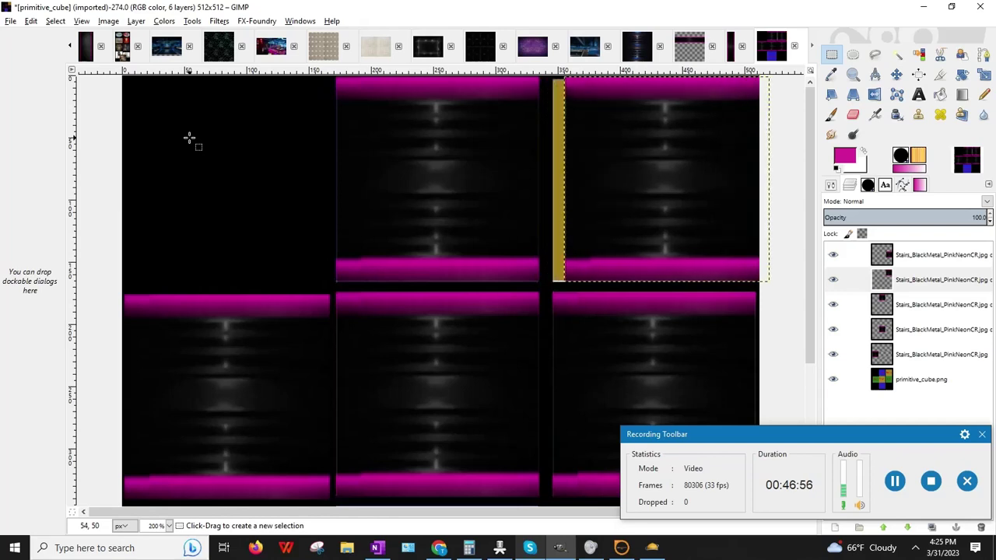
{"action": "key", "text": "Left"}
{"action": "key", "text": "Left"}
{"action": "key", "text": "Left"}
{"action": "key", "text": "Left"}
{"action": "key", "text": "Left"}
{"action": "key", "text": "Left"}
{"action": "key", "text": "Left"}
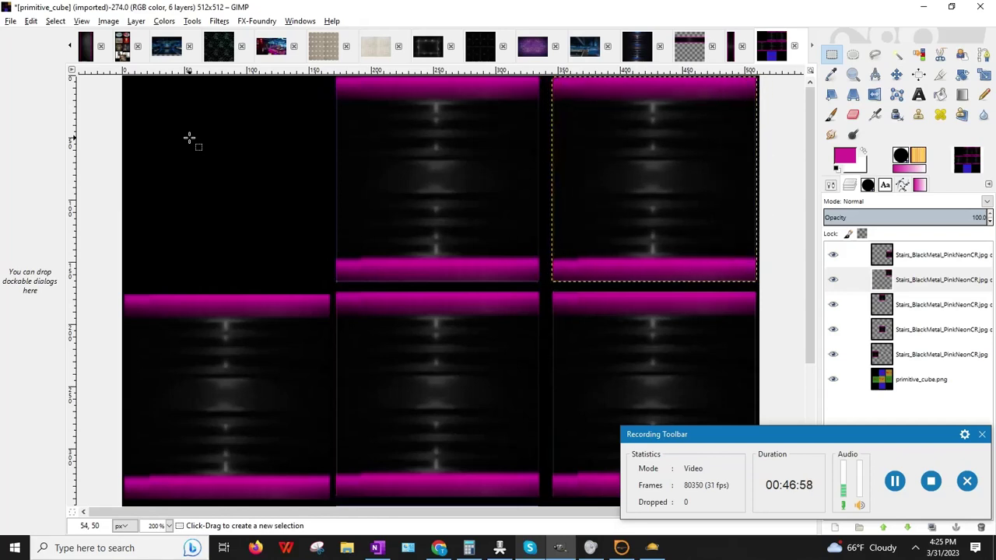
{"action": "key", "text": "Down"}
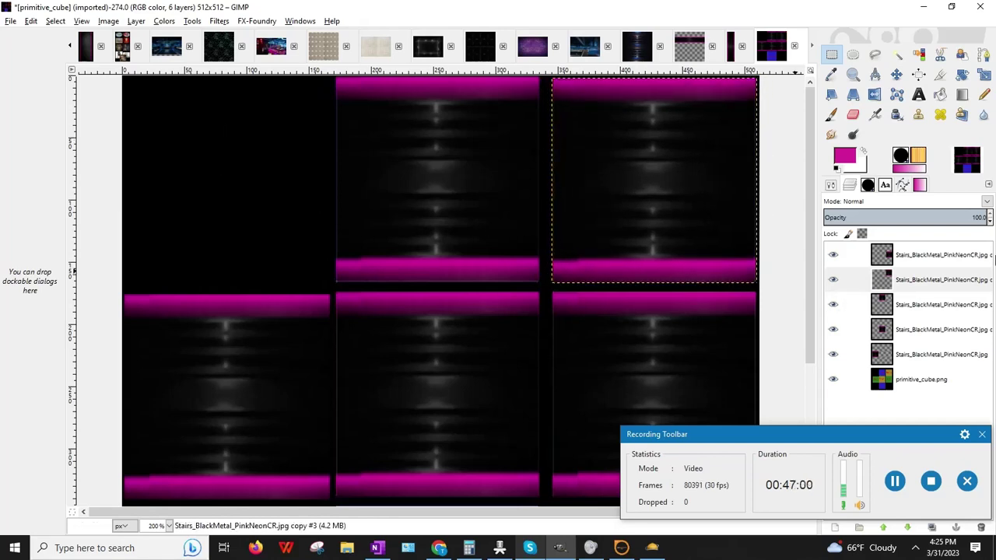
- Check the new copy's fit on the back face at opacity 54, and restore its opacity to 100
{"action": "left_click_drag", "start_coordinate": [990, 223], "coordinate": [990, 222]}
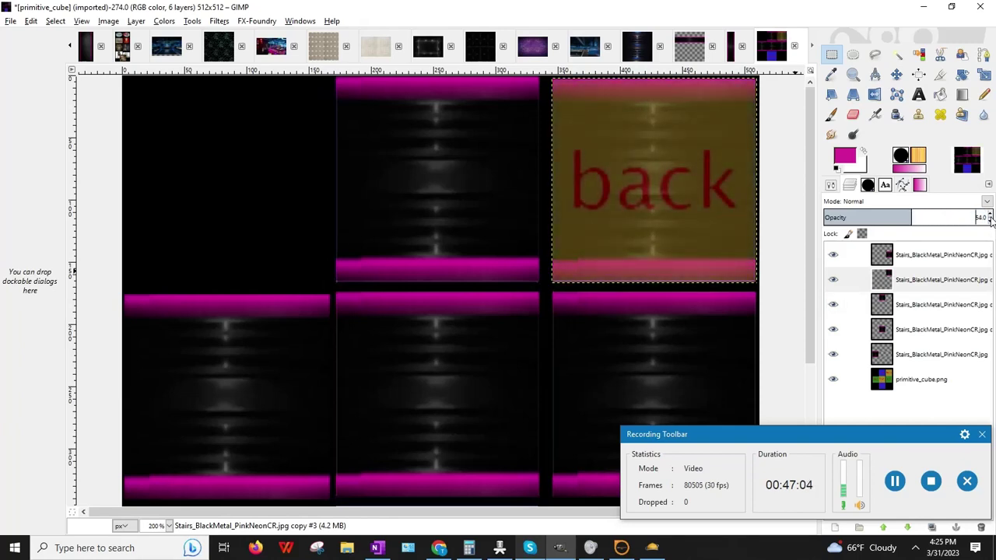
{"action": "scroll", "coordinate": [991, 220], "scroll_direction": "up", "scroll_amount": 12}
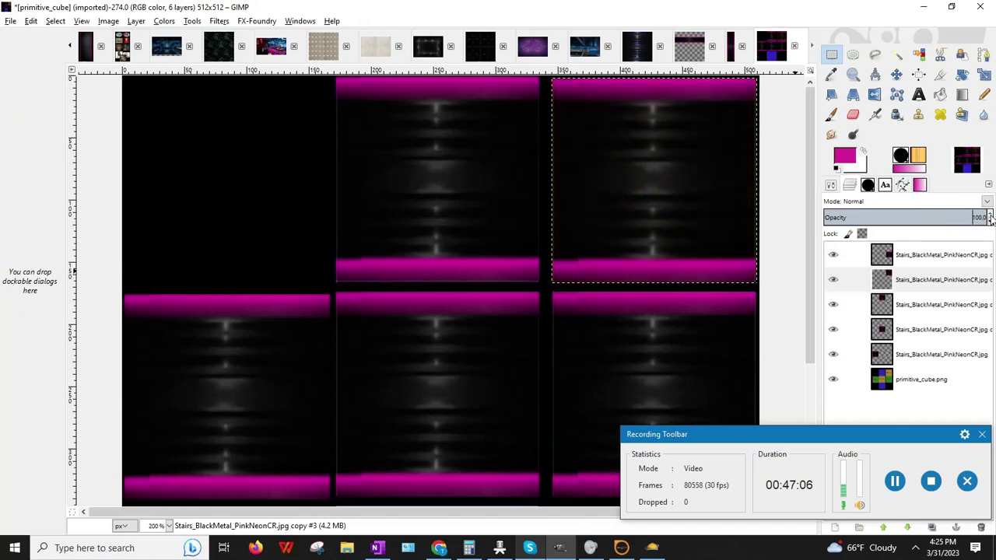
- Duplicate the top face's stair layer and move the copy straight down until it covers the blue bottom face
{"action": "scroll", "coordinate": [454, 237], "scroll_direction": "down", "scroll_amount": 5}
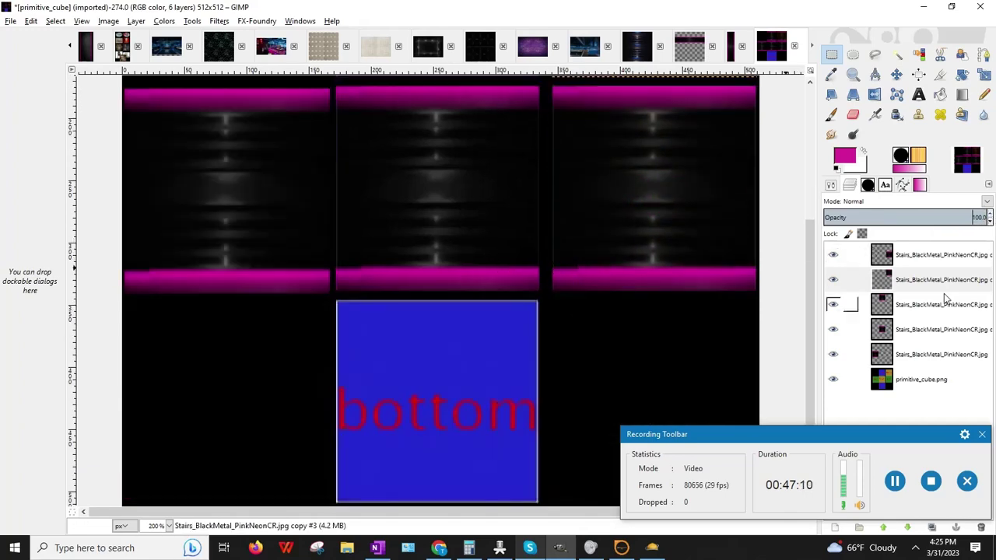
{"action": "left_click", "coordinate": [903, 310]}
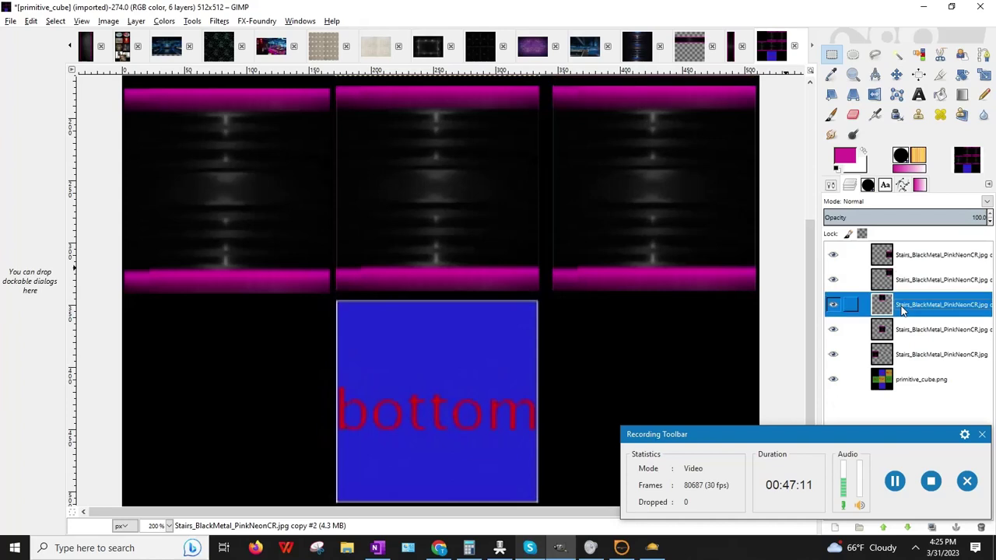
{"action": "left_click", "coordinate": [138, 24]}
{"action": "left_click", "coordinate": [167, 73]}
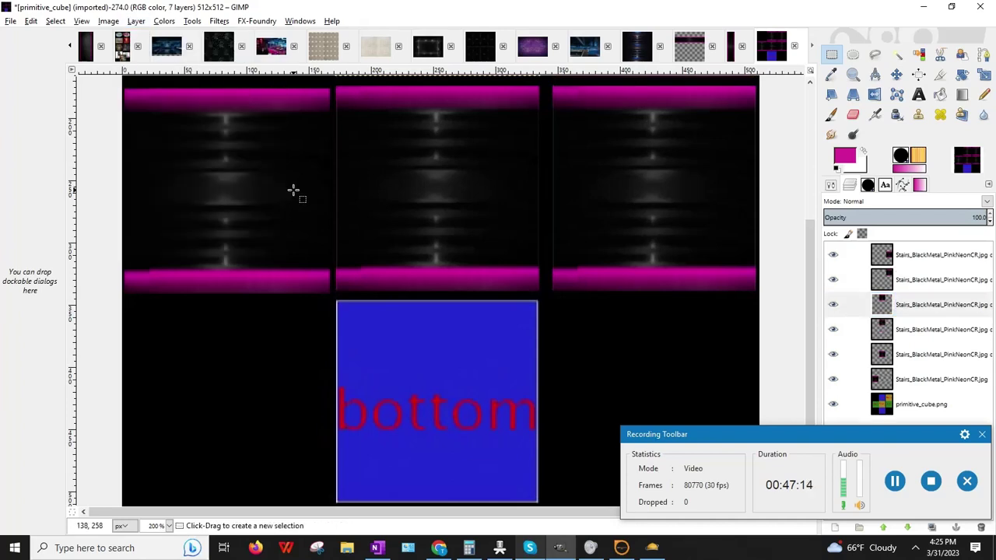
{"action": "key", "text": "Down"}
{"action": "key", "text": "Down"}
{"action": "key", "text": "Down"}
{"action": "key", "text": "Down"}
{"action": "key", "text": "Down"}
{"action": "key", "text": "Down"}
{"action": "key", "text": "Down"}
{"action": "key", "text": "Down"}
{"action": "key", "text": "Down"}
{"action": "key", "text": "Down"}
{"action": "key", "text": "Down"}
{"action": "key", "text": "Down"}
{"action": "key", "text": "Down"}
{"action": "key", "text": "Down"}
{"action": "key", "text": "Down"}
{"action": "key", "text": "Down"}
{"action": "key", "text": "Down"}
{"action": "key", "text": "Down"}
{"action": "key", "text": "Down"}
{"action": "key", "text": "Down"}
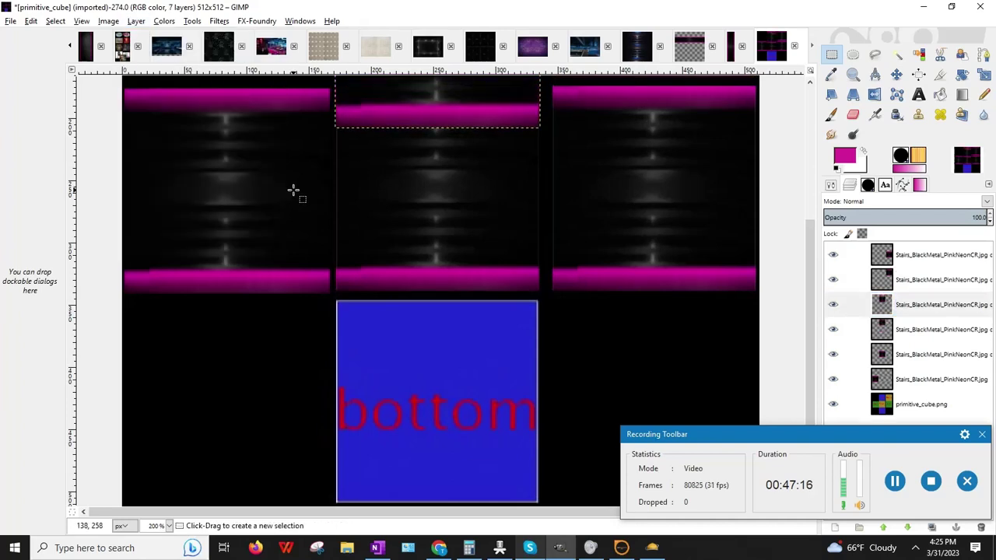
{"action": "key", "text": "Down"}
{"action": "key", "text": "Down"}
{"action": "key", "text": "Down"}
{"action": "key", "text": "Down"}
{"action": "key", "text": "Down"}
{"action": "key", "text": "Down"}
{"action": "key", "text": "Down"}
{"action": "key", "text": "Down"}
{"action": "key", "text": "Down"}
{"action": "key", "text": "Down"}
{"action": "key", "text": "Down"}
{"action": "key", "text": "Down"}
{"action": "key", "text": "Down"}
{"action": "key", "text": "Down"}
{"action": "key", "text": "Down"}
{"action": "key", "text": "Down"}
{"action": "key", "text": "Down"}
{"action": "key", "text": "Down"}
{"action": "key", "text": "Down"}
{"action": "key", "text": "Down"}
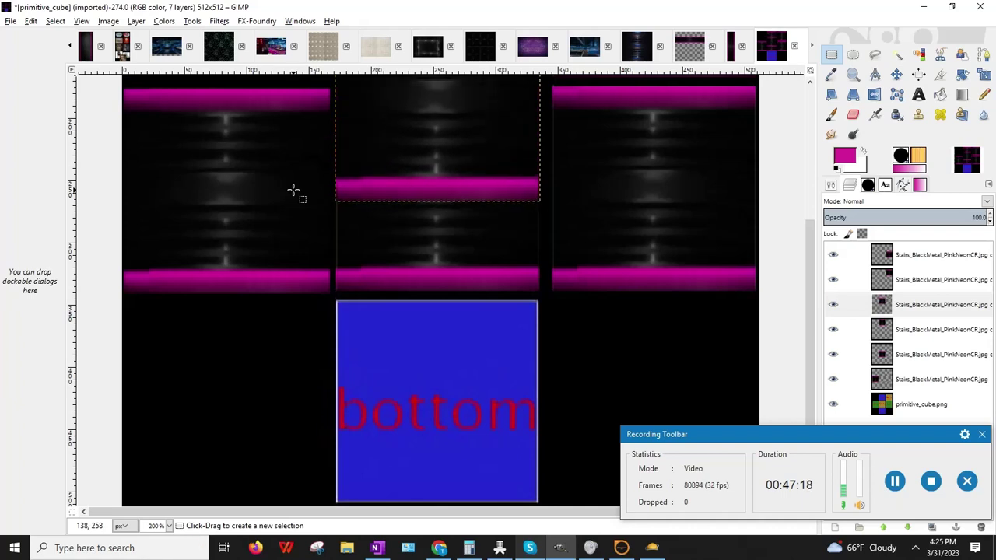
{"action": "key", "text": "Down"}
{"action": "key", "text": "Down"}
{"action": "key", "text": "Down"}
{"action": "key", "text": "Down"}
{"action": "key", "text": "Down"}
{"action": "key", "text": "Down"}
{"action": "key", "text": "Down"}
{"action": "key", "text": "Down"}
{"action": "key", "text": "Down"}
{"action": "key", "text": "Down"}
{"action": "key", "text": "Down"}
{"action": "key", "text": "Down"}
{"action": "key", "text": "Down"}
{"action": "key", "text": "Down"}
{"action": "key", "text": "Down"}
{"action": "key", "text": "Down"}
{"action": "key", "text": "Down"}
{"action": "key", "text": "Down"}
{"action": "key", "text": "Down"}
{"action": "key", "text": "Down"}
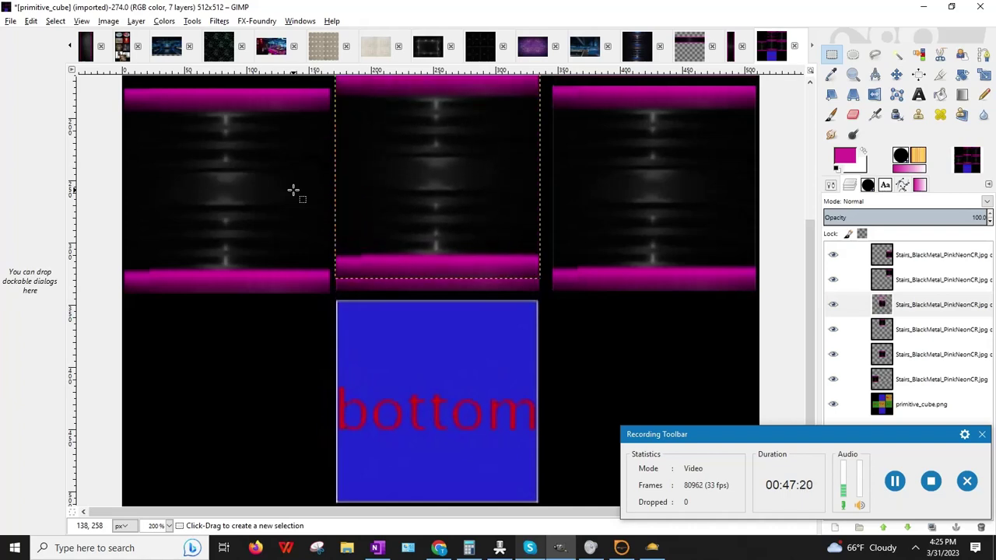
{"action": "key", "text": "Down"}
{"action": "key", "text": "Down"}
{"action": "key", "text": "Down"}
{"action": "key", "text": "Down"}
{"action": "key", "text": "Down"}
{"action": "key", "text": "Down"}
{"action": "key", "text": "Down"}
{"action": "key", "text": "Down"}
{"action": "key", "text": "Down"}
{"action": "key", "text": "Down"}
{"action": "key", "text": "Down"}
{"action": "key", "text": "Down"}
{"action": "key", "text": "Down"}
{"action": "key", "text": "Down"}
{"action": "key", "text": "Down"}
{"action": "key", "text": "Down"}
{"action": "key", "text": "Down"}
{"action": "key", "text": "Down"}
{"action": "key", "text": "Down"}
{"action": "key", "text": "Down"}
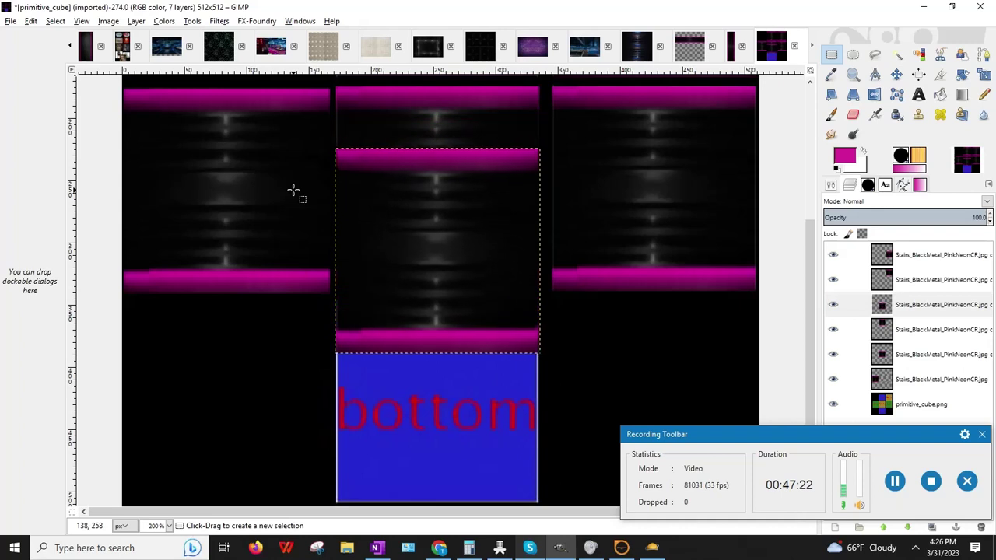
{"action": "key", "text": "Down"}
{"action": "key", "text": "Down"}
{"action": "key", "text": "Down"}
{"action": "key", "text": "Down"}
{"action": "key", "text": "Down"}
{"action": "key", "text": "Down"}
{"action": "key", "text": "Down"}
{"action": "key", "text": "Down"}
{"action": "key", "text": "Down"}
{"action": "key", "text": "Down"}
{"action": "key", "text": "Down"}
{"action": "key", "text": "Down"}
{"action": "key", "text": "Down"}
{"action": "key", "text": "Down"}
{"action": "key", "text": "Down"}
{"action": "key", "text": "Down"}
{"action": "key", "text": "Down"}
{"action": "key", "text": "Down"}
{"action": "key", "text": "Down"}
{"action": "key", "text": "Down"}
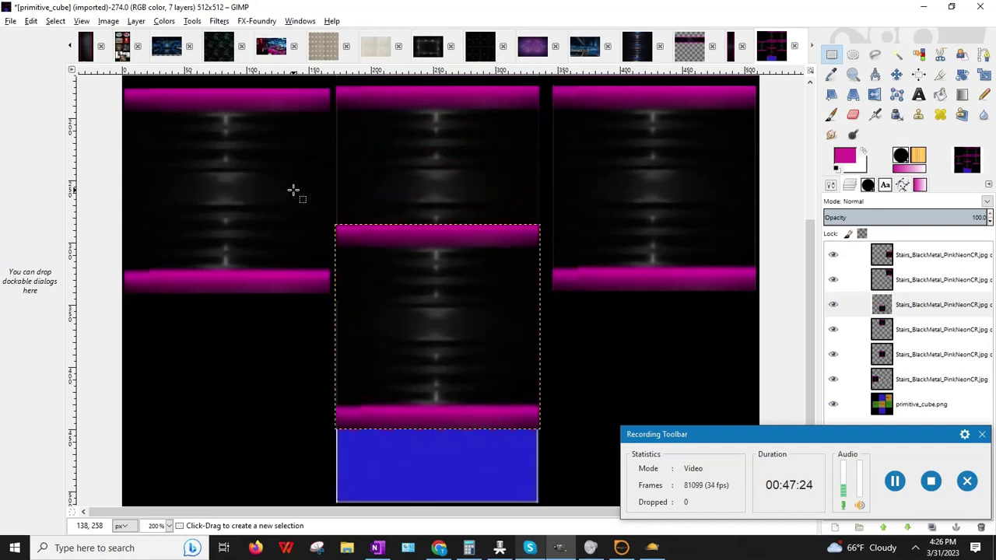
{"action": "key", "text": "Down"}
{"action": "key", "text": "Down"}
{"action": "key", "text": "Down"}
{"action": "key", "text": "Down"}
{"action": "key", "text": "Down"}
{"action": "key", "text": "Down"}
{"action": "key", "text": "Down"}
{"action": "key", "text": "Down"}
{"action": "key", "text": "Down"}
{"action": "key", "text": "Down"}
{"action": "key", "text": "Down"}
{"action": "key", "text": "Down"}
{"action": "key", "text": "Down"}
{"action": "key", "text": "Down"}
{"action": "key", "text": "Down"}
{"action": "key", "text": "Down"}
{"action": "key", "text": "Down"}
{"action": "key", "text": "Down"}
{"action": "key", "text": "Down"}
{"action": "key", "text": "Down"}
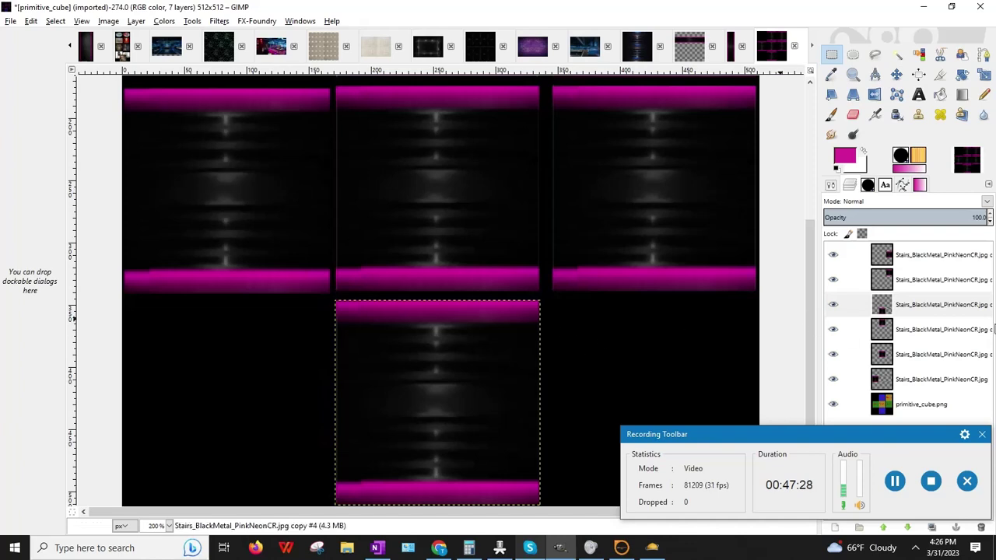
- Check the new copy's fit on the bottom face at opacity 38, and restore its opacity to 100
{"action": "left_click", "coordinate": [990, 222]}
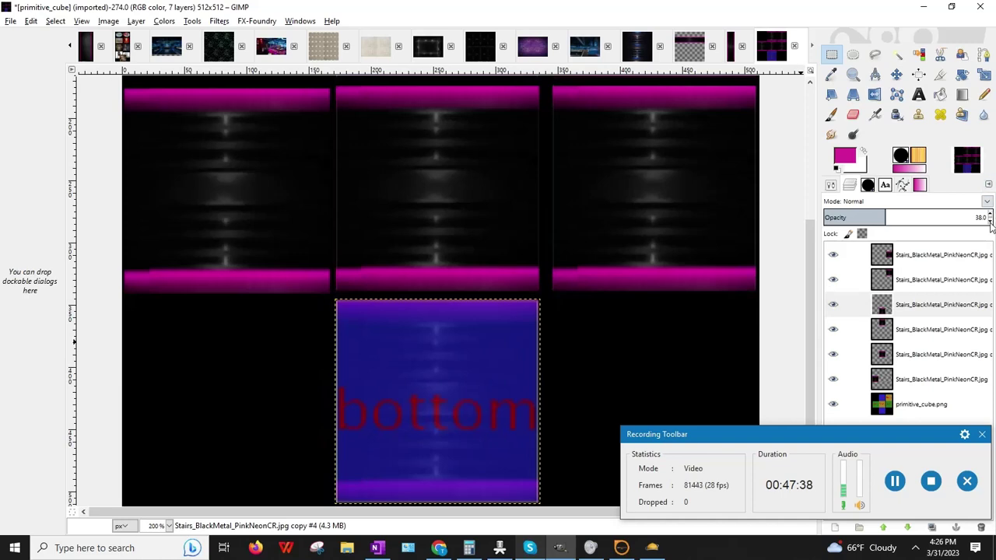
{"action": "left_click_drag", "start_coordinate": [989, 215], "coordinate": [989, 216]}
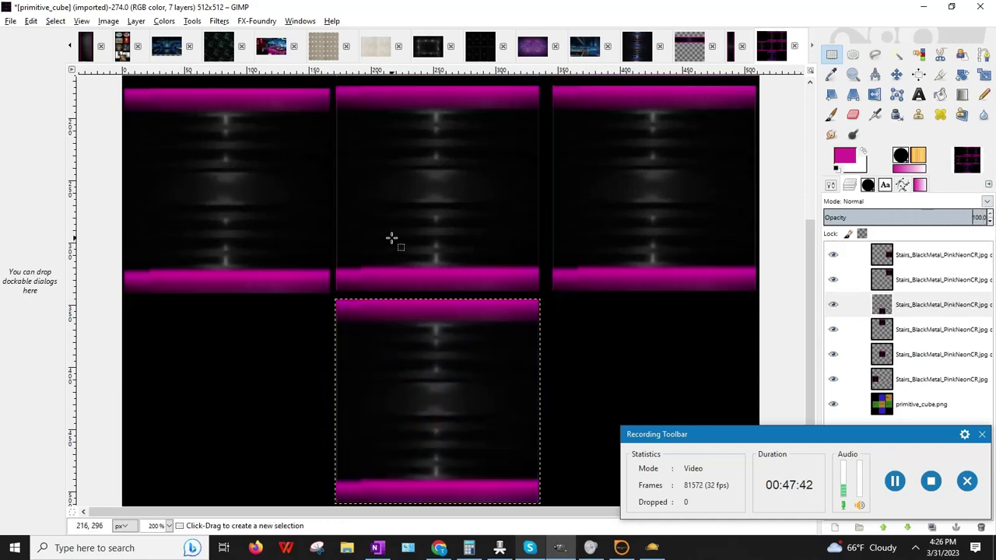
{"action": "left_click", "coordinate": [168, 526]}
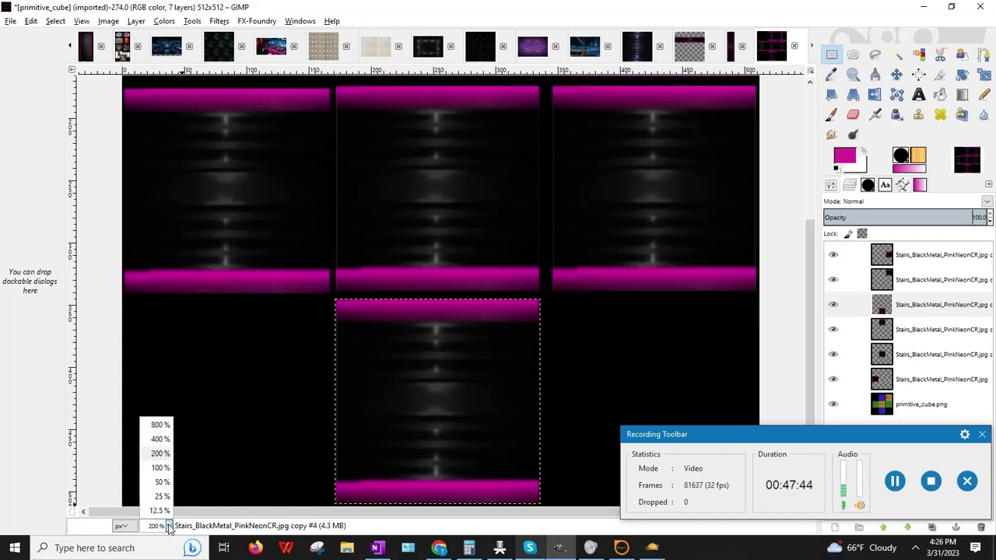
{"action": "left_click", "coordinate": [161, 469]}
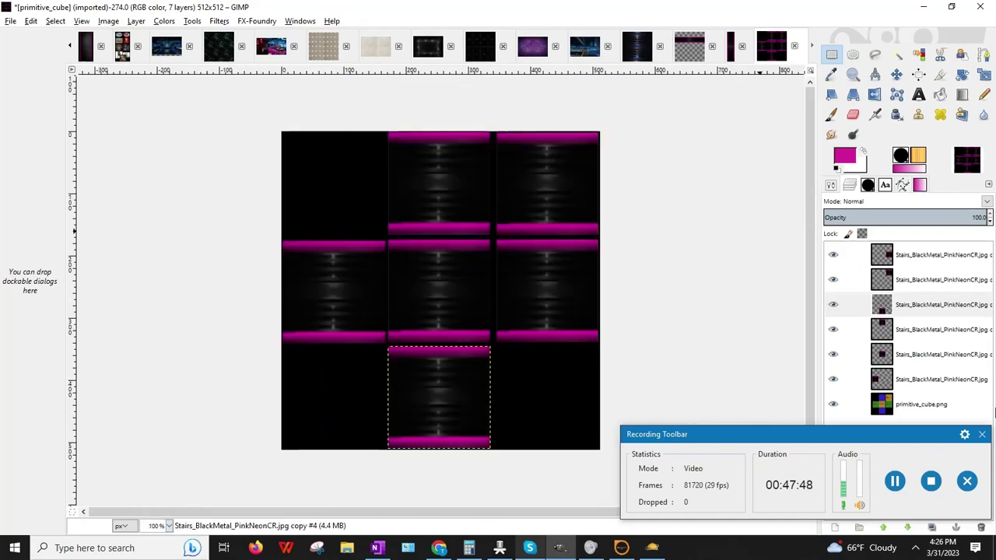
- Save the finished cube template in the PropMaps folder as primitive_cube_Stairs_BlackMetal_PinkNeon.xcf
{"action": "left_click", "coordinate": [981, 434]}
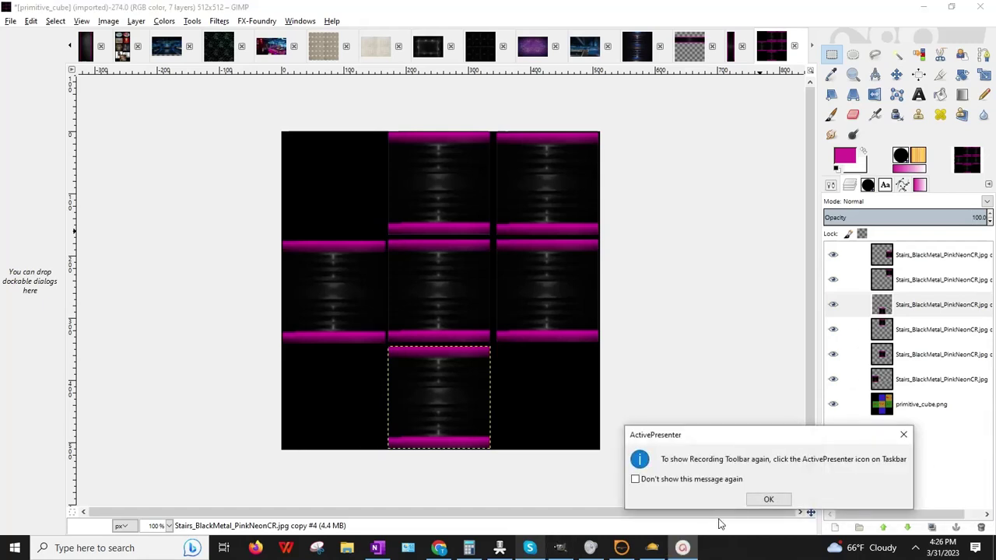
{"action": "left_click", "coordinate": [766, 499]}
{"action": "left_click", "coordinate": [11, 21]}
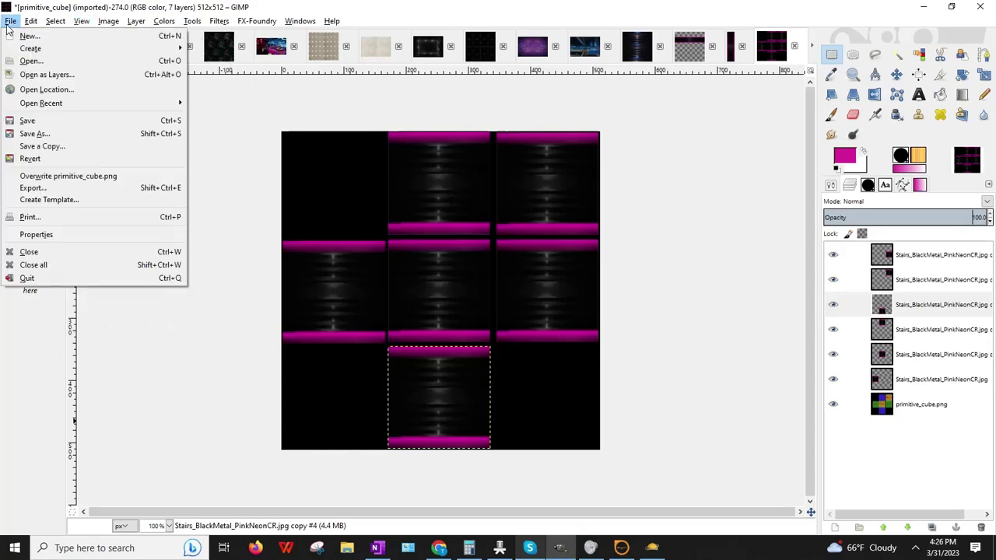
{"action": "left_click", "coordinate": [35, 132]}
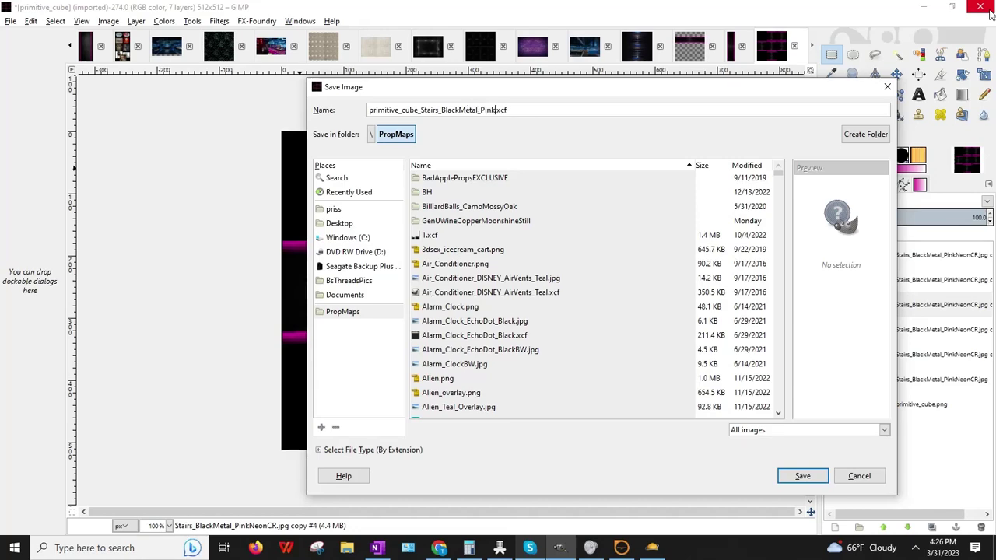
{"action": "key", "text": "Return"}
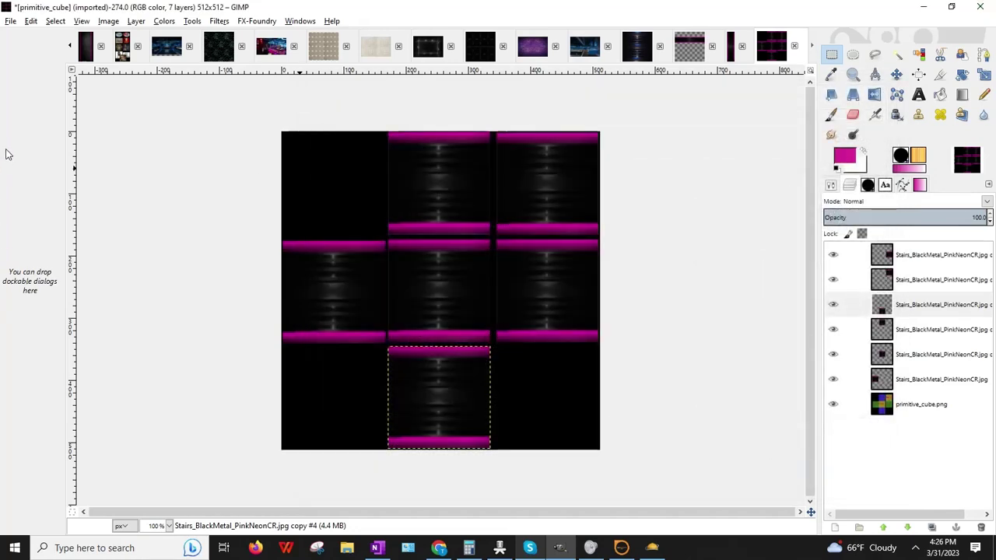
- Export the cube texture to the PropMaps folder as primitive_cube_Stairs_BlackMetal_PinkNeon.jpg
{"action": "left_click", "coordinate": [11, 21]}
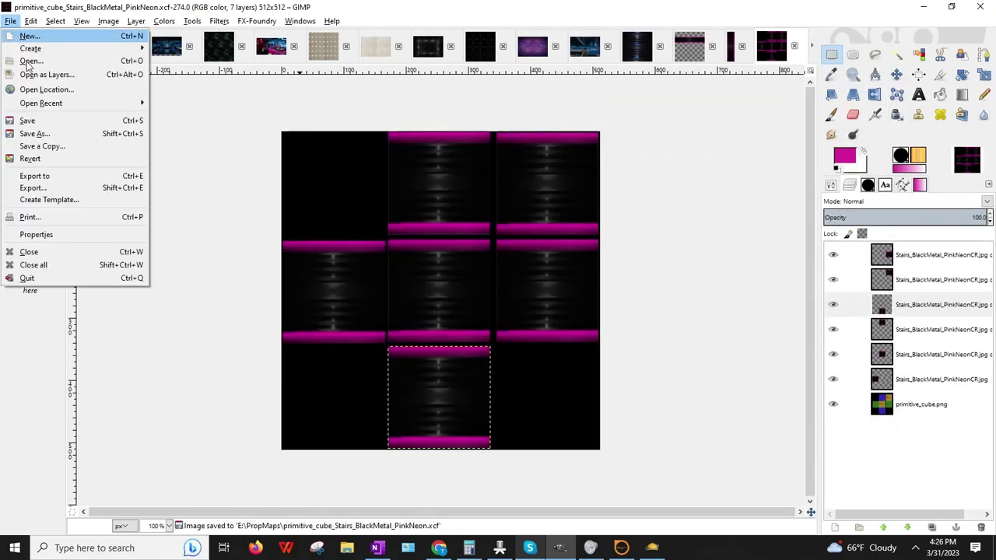
{"action": "left_click", "coordinate": [45, 190]}
{"action": "left_click", "coordinate": [498, 108]}
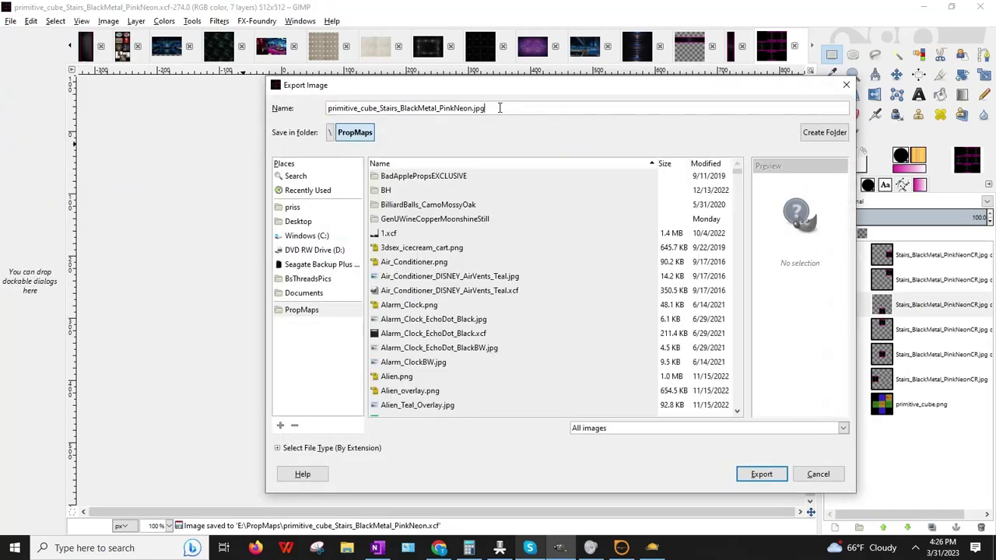
{"action": "key", "text": "Return"}
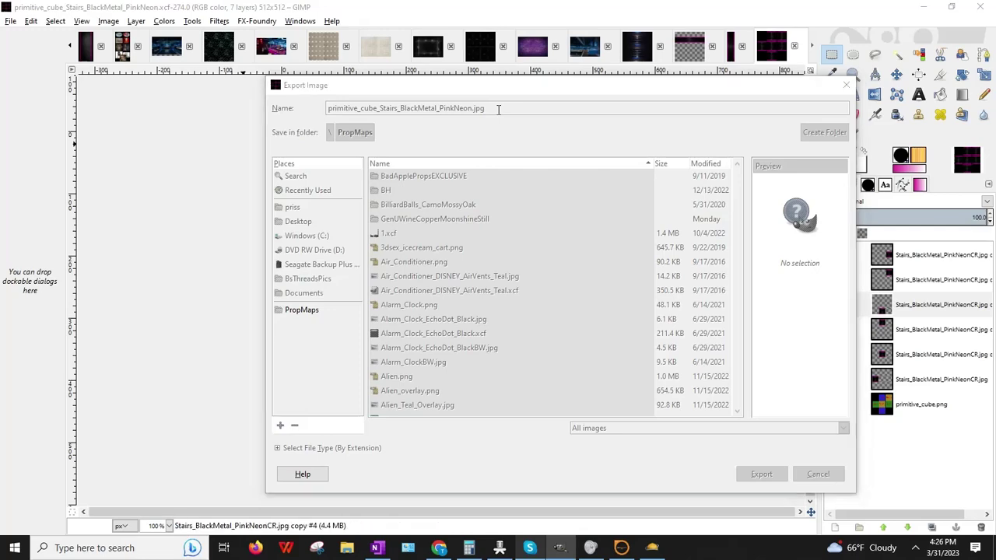
{"action": "key", "text": "Return"}
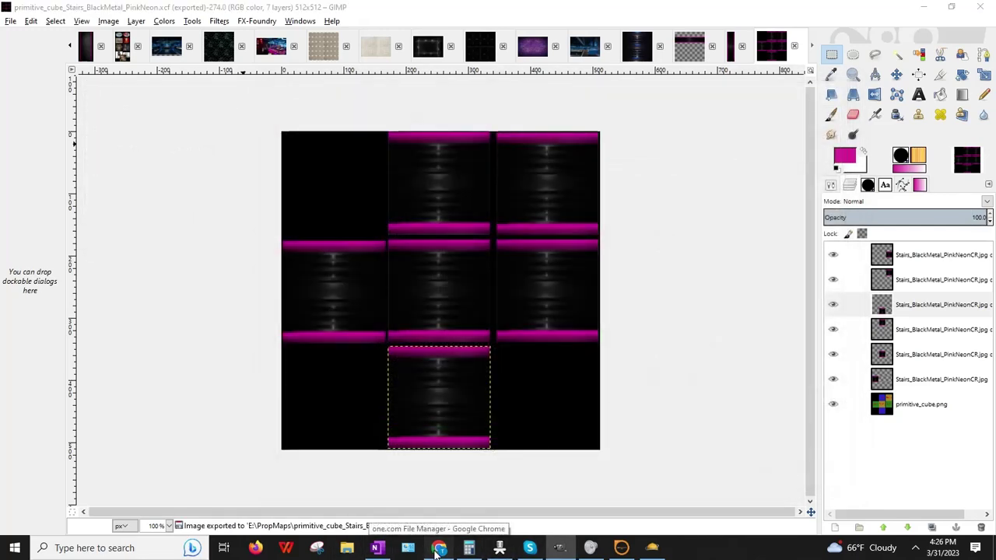
- Switch to the one.com File Manager in Chrome and upload primitive_cube_Stairs_BlackMetal_PinkNeon.jpg from the E: drive's PropMaps folder
{"action": "left_click", "coordinate": [438, 548]}
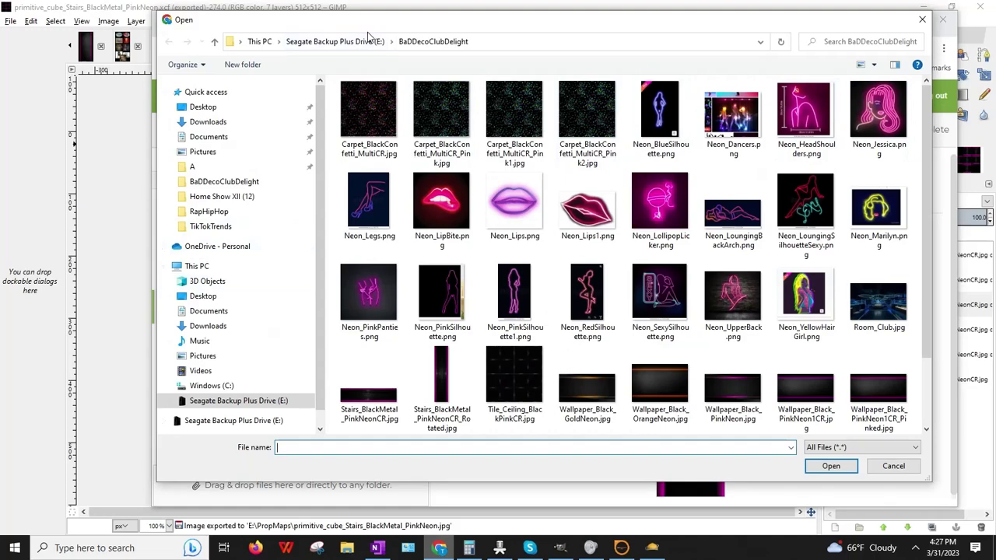
{"action": "left_click", "coordinate": [334, 41]}
{"action": "left_click_drag", "start_coordinate": [927, 107], "coordinate": [927, 332]}
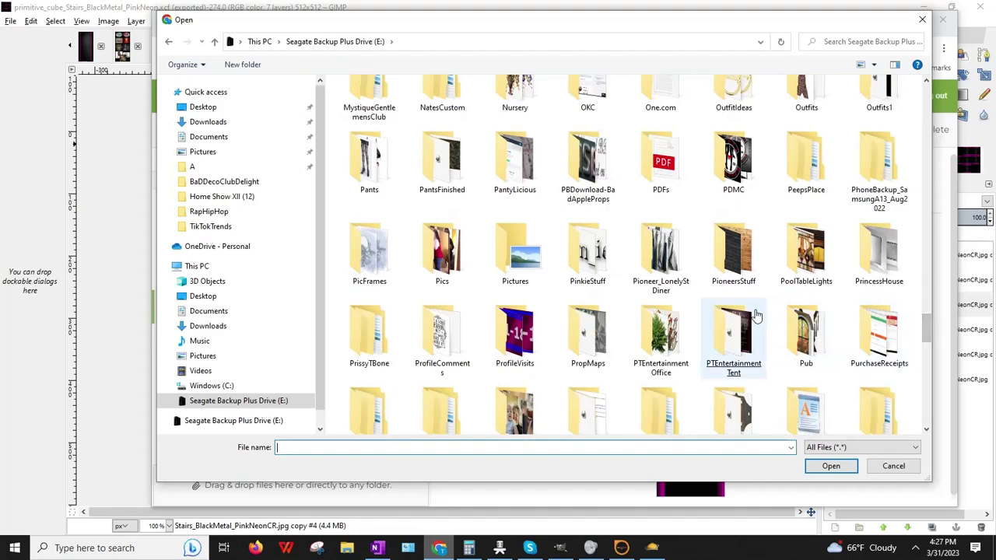
{"action": "double_click", "coordinate": [587, 342]}
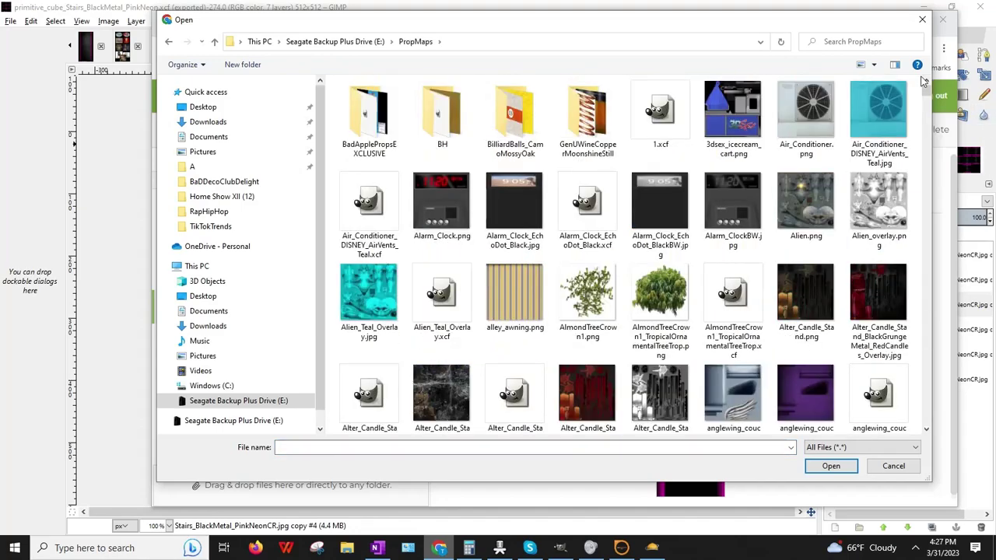
{"action": "left_click_drag", "start_coordinate": [925, 93], "coordinate": [946, 326]}
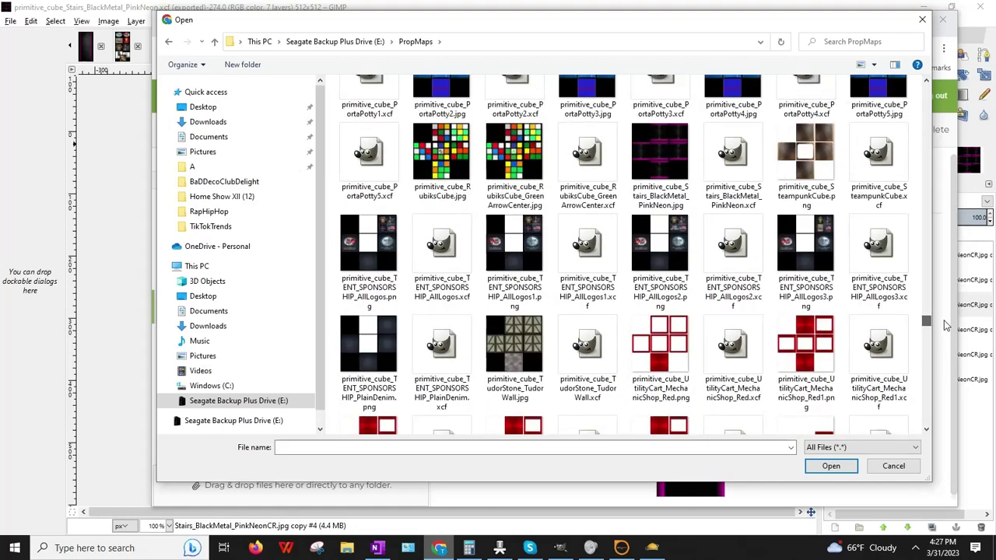
{"action": "double_click", "coordinate": [660, 159]}
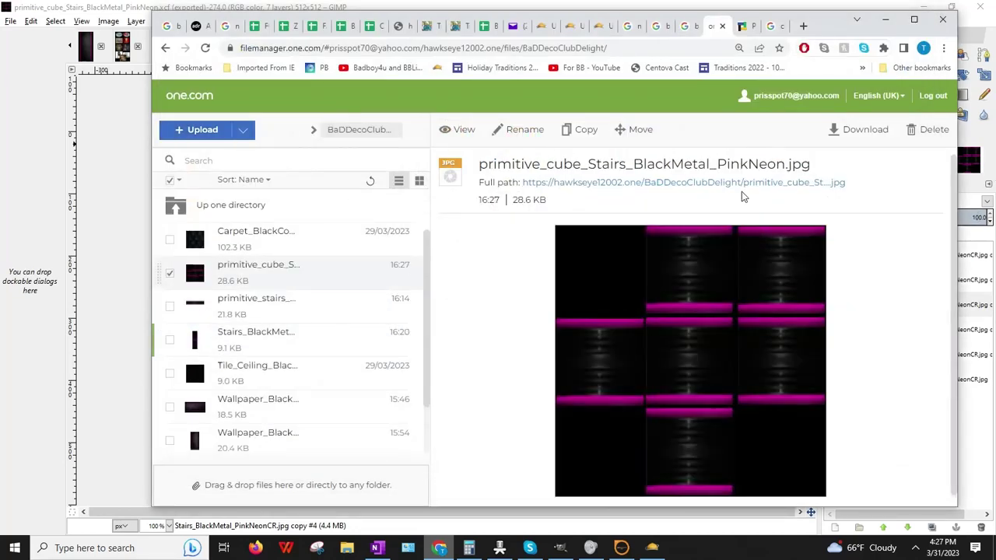
- Copy the link address of the uploaded cube texture and return to the Utherverse 3D Client
{"action": "right_click", "coordinate": [742, 185]}
{"action": "left_click", "coordinate": [766, 251]}
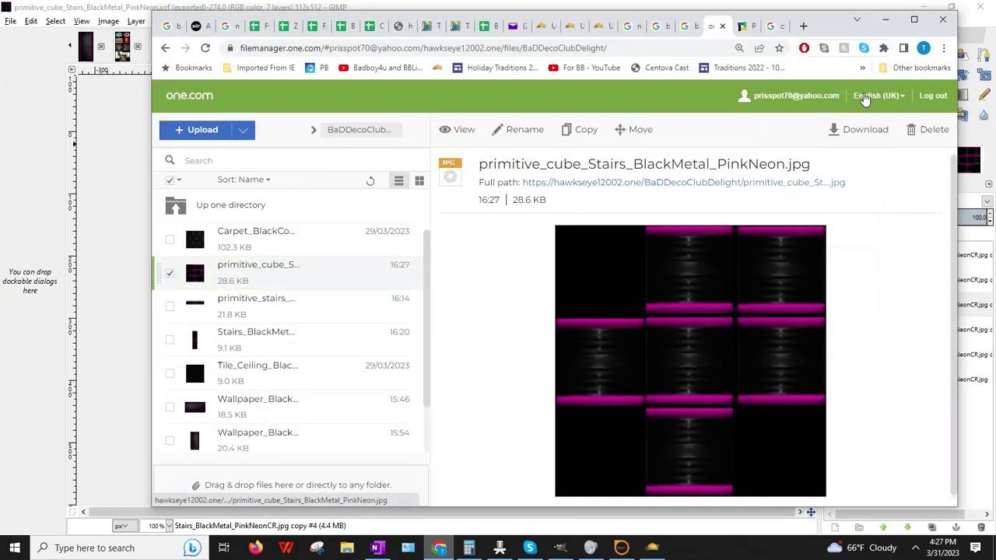
{"action": "left_click", "coordinate": [884, 20]}
{"action": "left_click", "coordinate": [920, 7]}
- Search the new prop list for "cube" and create a Primitive Cube
{"action": "left_click", "coordinate": [725, 265]}
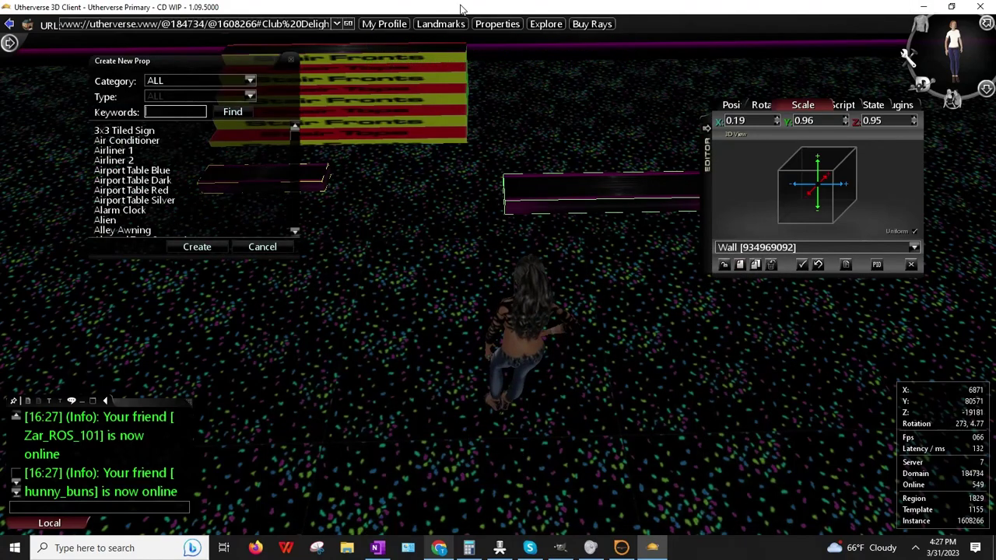
{"action": "key", "text": "Return"}
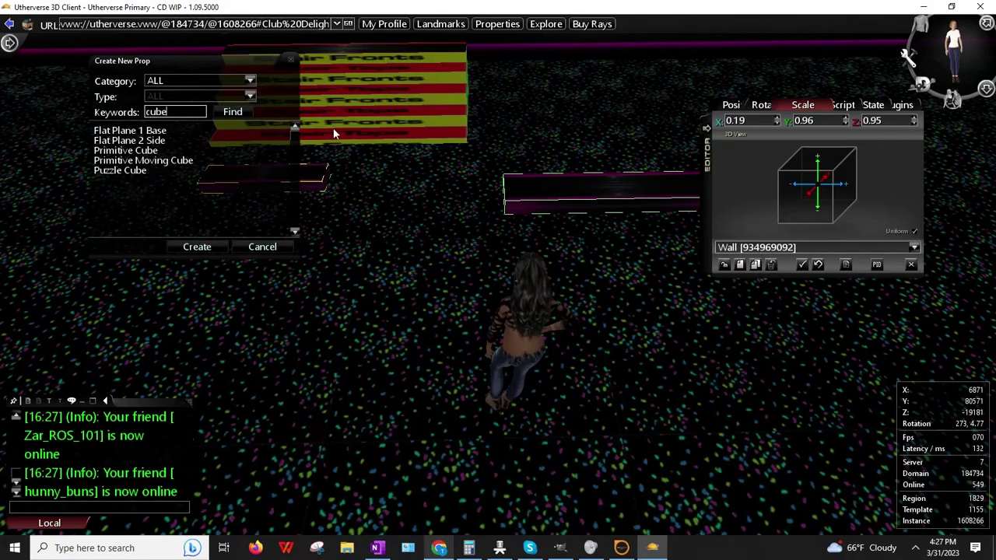
{"action": "left_click", "coordinate": [143, 161]}
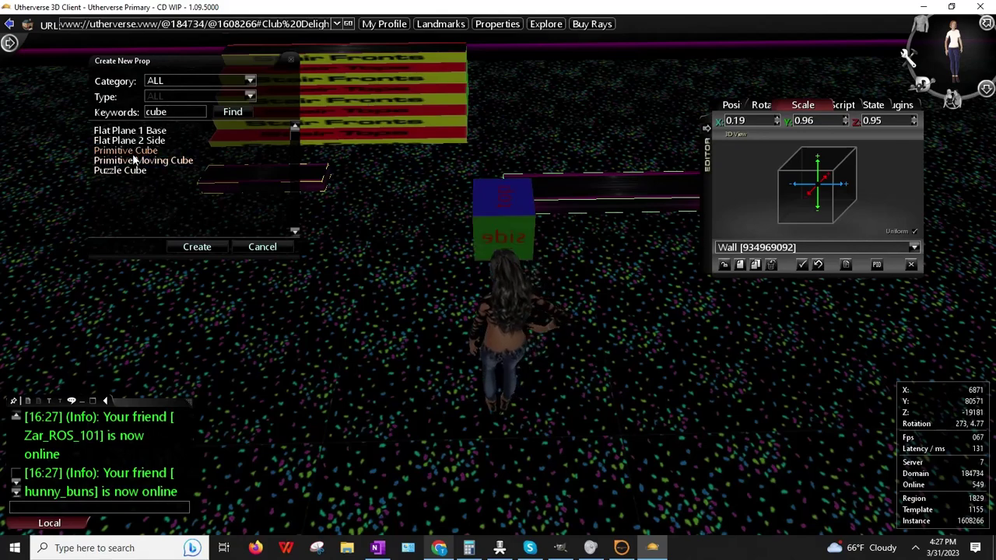
{"action": "left_click", "coordinate": [197, 246]}
- Set the new Primitive Cube's Y rotation to 90
{"action": "left_click_drag", "start_coordinate": [348, 258], "coordinate": [511, 208]}
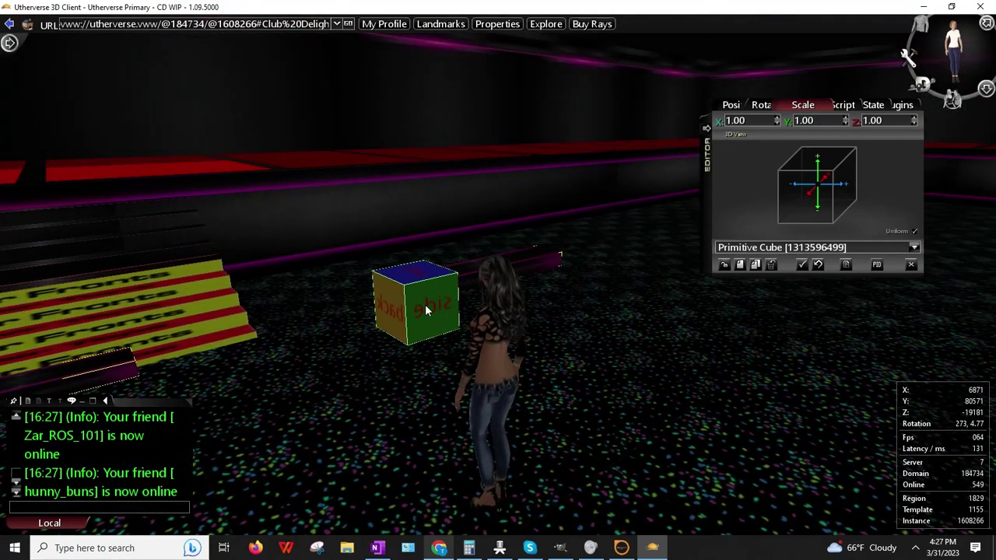
{"action": "left_click", "coordinate": [773, 104]}
{"action": "left_click", "coordinate": [809, 120]}
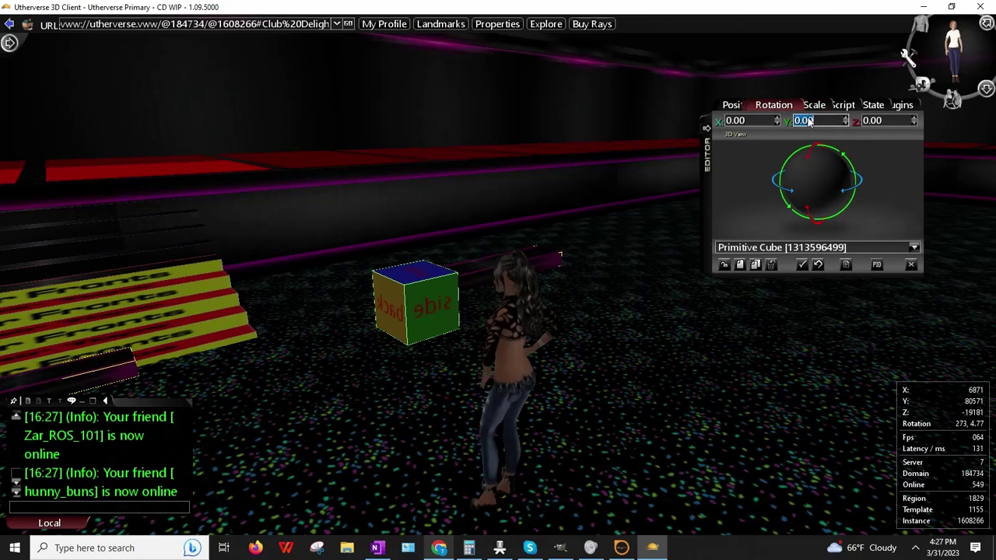
{"action": "type", "text": "90"}
{"action": "key", "text": "Return"}
- Apply the Cached Web Image script to the new Primitive Cube, using the copied BlackMetal_PinkNeon texture URL and Forever file caching
{"action": "left_click", "coordinate": [836, 105]}
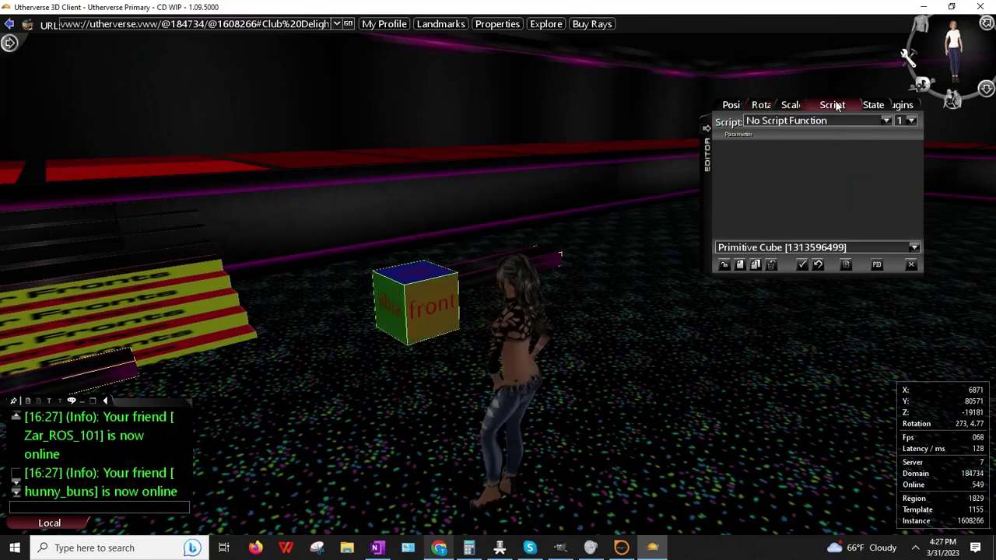
{"action": "left_click", "coordinate": [836, 121]}
{"action": "scroll", "coordinate": [793, 195], "scroll_direction": "down", "scroll_amount": 2}
{"action": "left_click", "coordinate": [786, 225]}
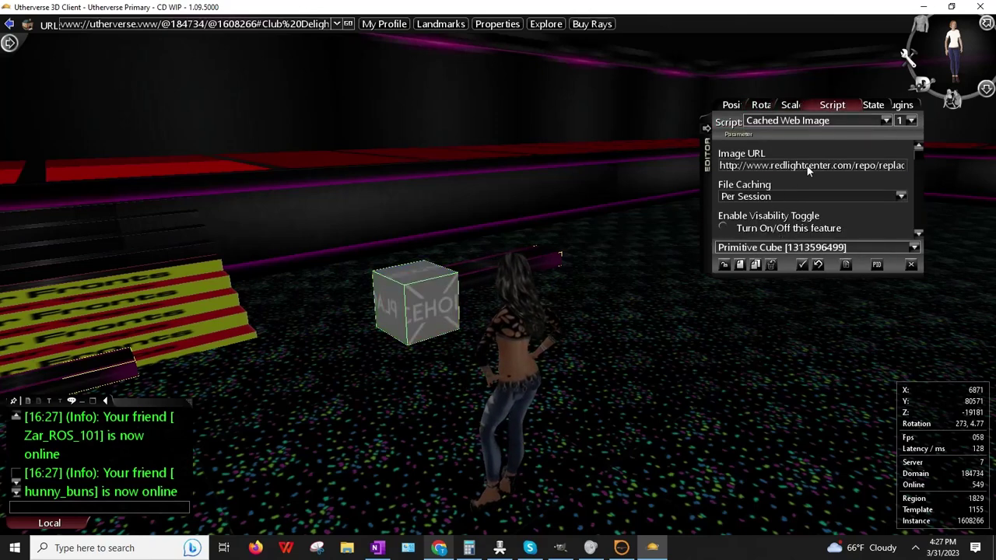
{"action": "left_click", "coordinate": [807, 166]}
{"action": "key", "text": "ctrl+v"}
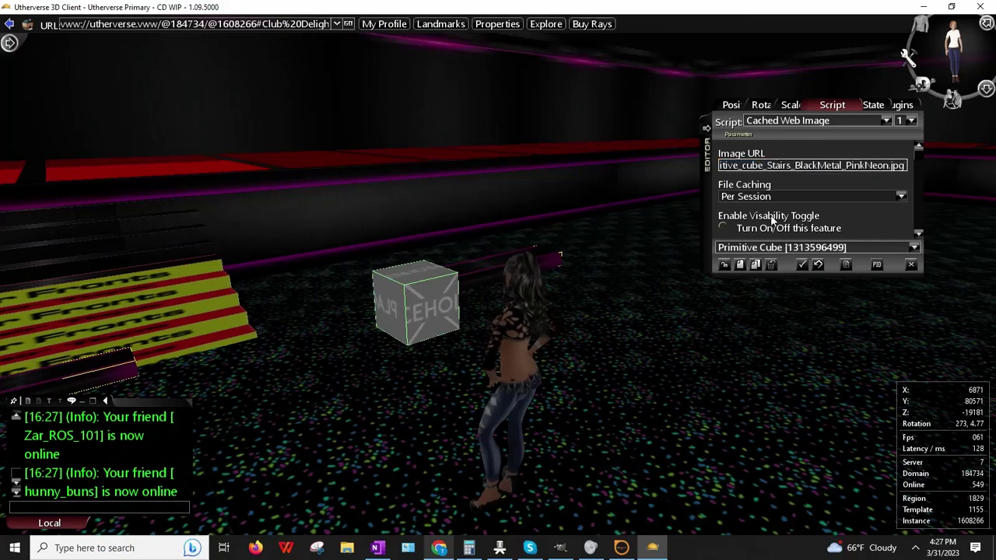
{"action": "key", "text": "Return"}
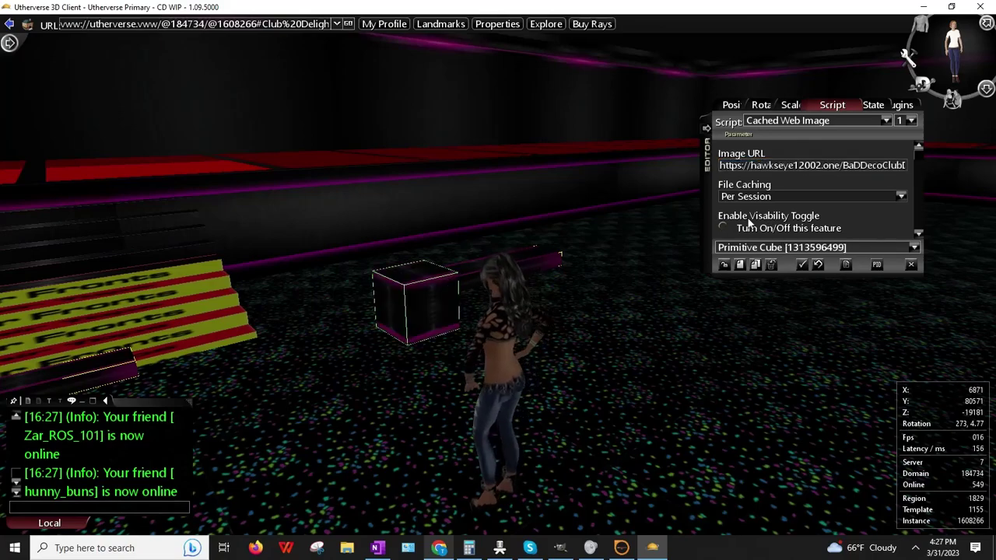
{"action": "left_click", "coordinate": [778, 196]}
{"action": "left_click", "coordinate": [747, 207]}
- Select the long Wall prop behind the cube, set its Y scale to 0.50, and release it from editing
{"action": "right_click_drag", "start_coordinate": [701, 213], "coordinate": [864, 178]}
{"action": "left_click_drag", "start_coordinate": [864, 184], "coordinate": [610, 285]}
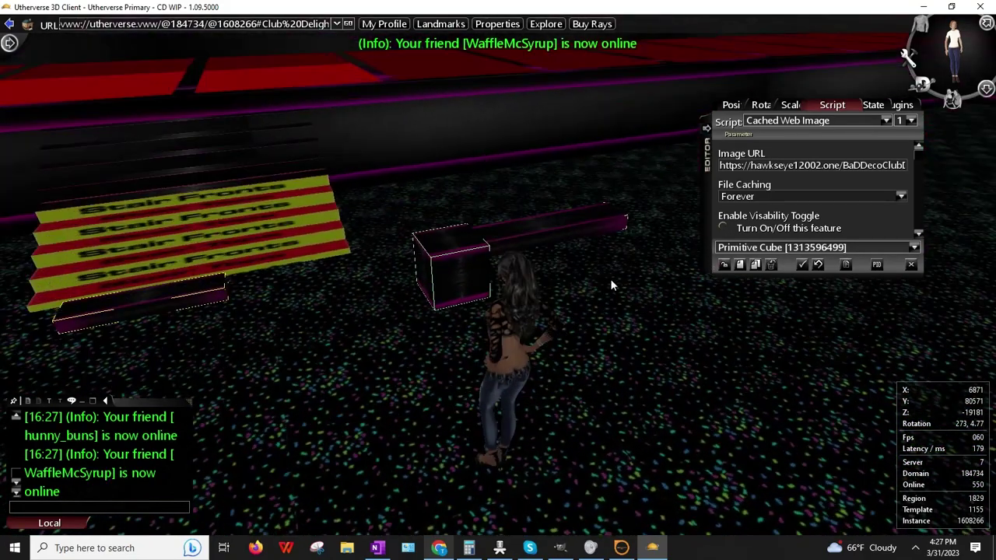
{"action": "right_click", "coordinate": [581, 211]}
{"action": "left_click", "coordinate": [610, 234]}
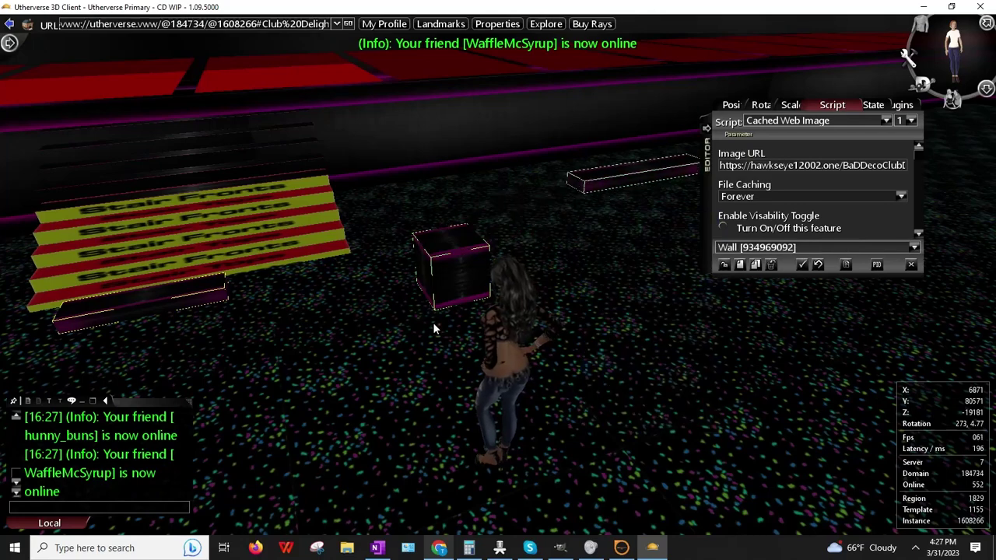
{"action": "left_click", "coordinate": [791, 106]}
{"action": "type", "text": "0.5"}
{"action": "key", "text": "Return"}
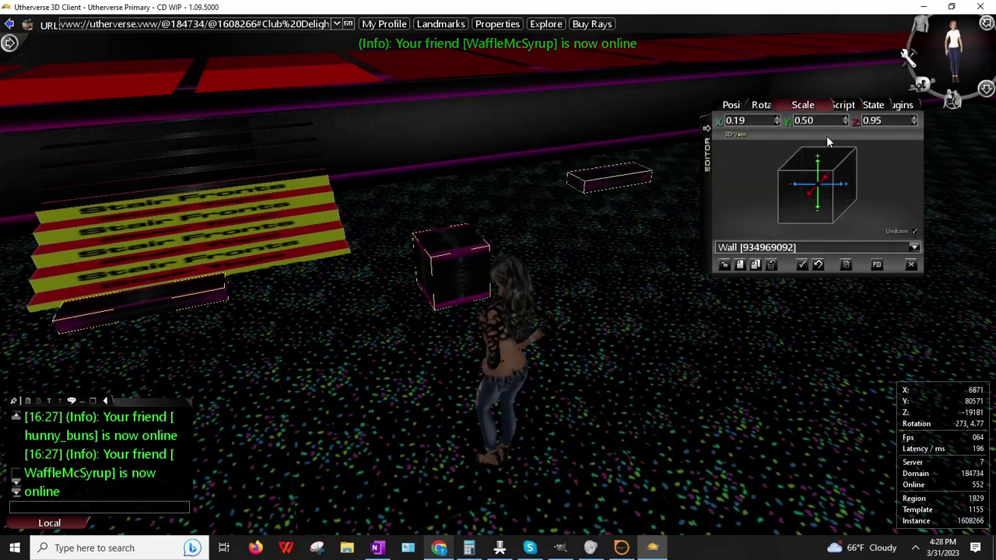
{"action": "left_click", "coordinate": [723, 266]}
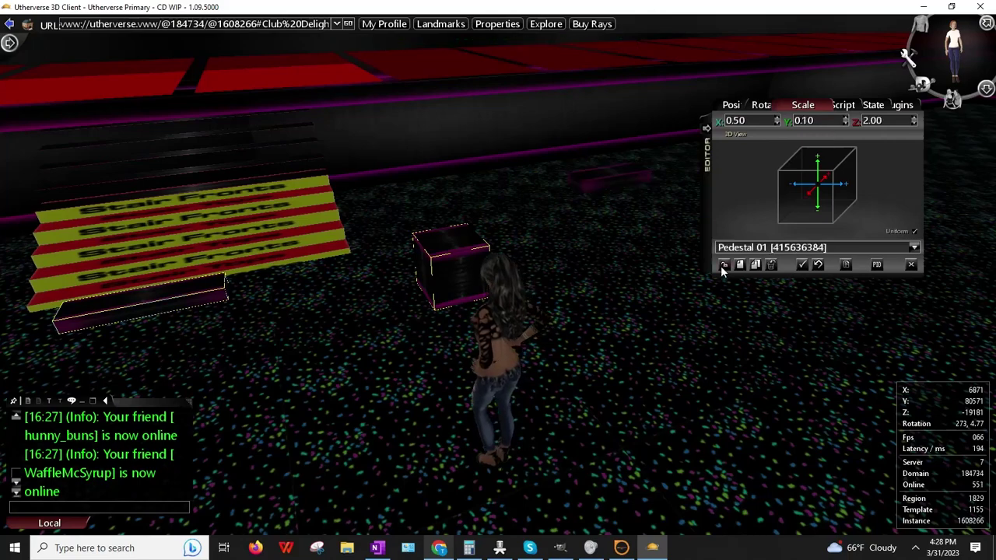
- Select the textured Primitive Cube for editing and set its Y scale to 0.50
{"action": "right_click", "coordinate": [455, 270]}
{"action": "left_click", "coordinate": [484, 306]}
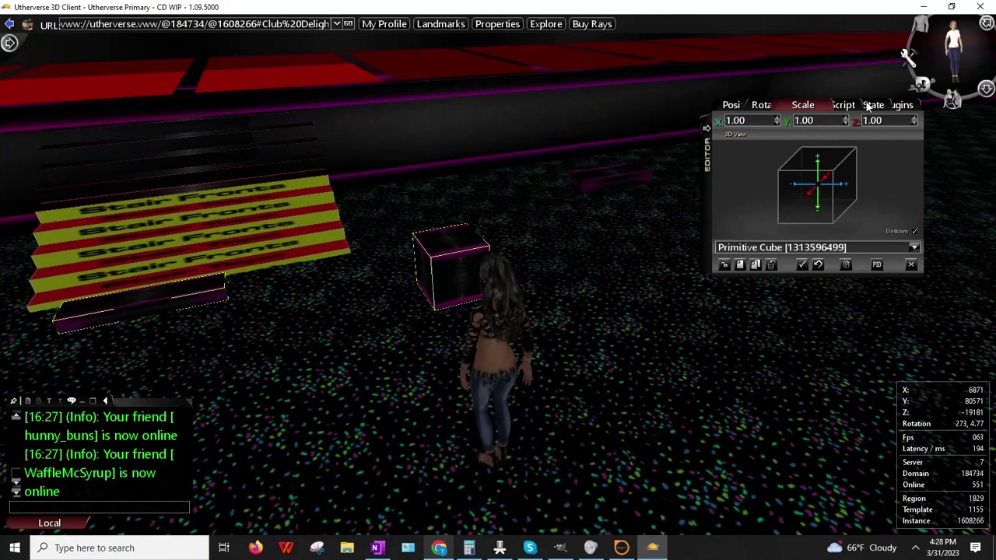
{"action": "left_click", "coordinate": [812, 126]}
{"action": "type", "text": "0.5"}
{"action": "key", "text": "Return"}
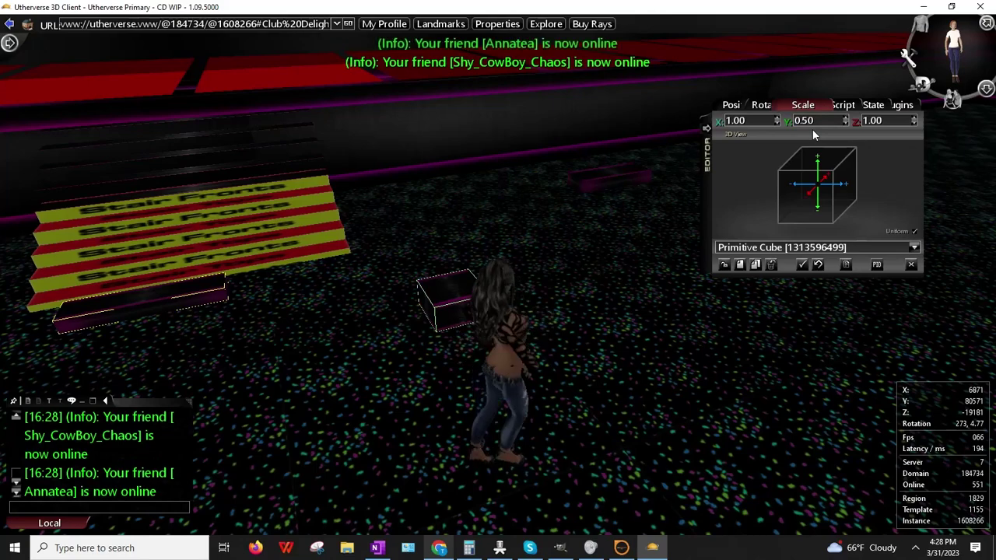
- Flatten the Primitive Cube further by setting its Y scale to 0.35 and fine-tuning it down to 0.25
{"action": "left_click", "coordinate": [813, 126]}
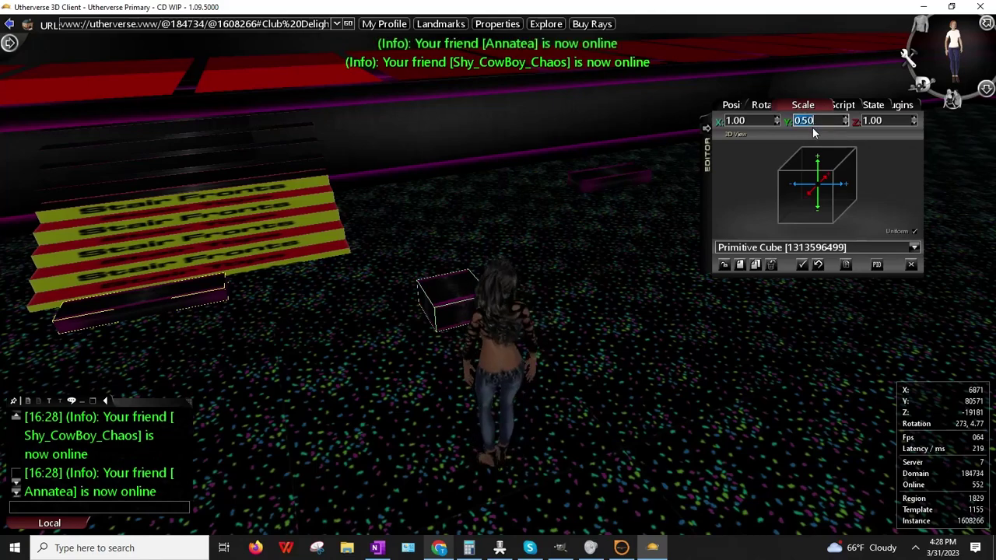
{"action": "type", "text": ".35"}
{"action": "key", "text": "Return"}
{"action": "left_click_drag", "start_coordinate": [344, 336], "coordinate": [437, 247]}
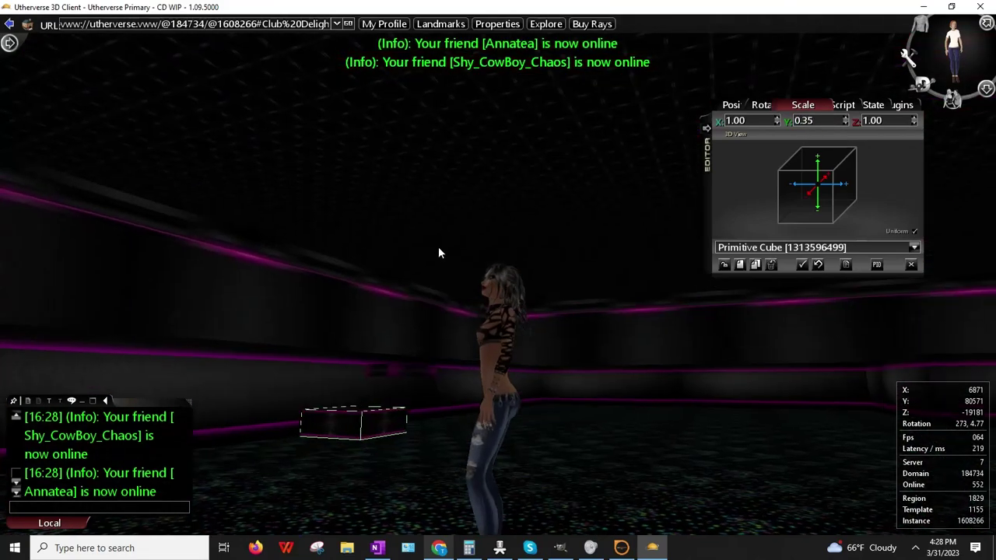
{"action": "left_click", "coordinate": [846, 124]}
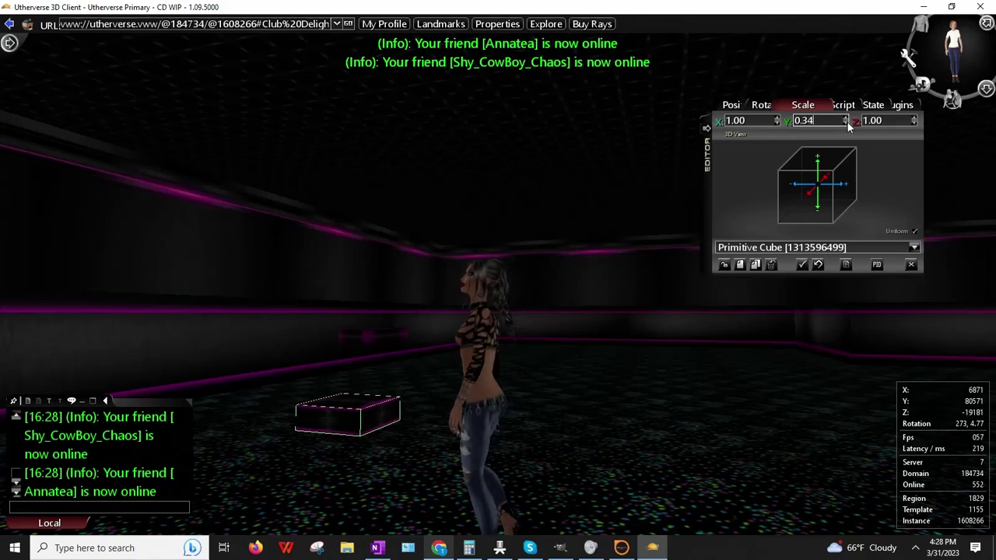
{"action": "left_click", "coordinate": [846, 123]}
{"action": "left_click", "coordinate": [846, 123]}
{"action": "left_click", "coordinate": [846, 123]}
{"action": "left_click", "coordinate": [846, 123]}
{"action": "left_click", "coordinate": [846, 123]}
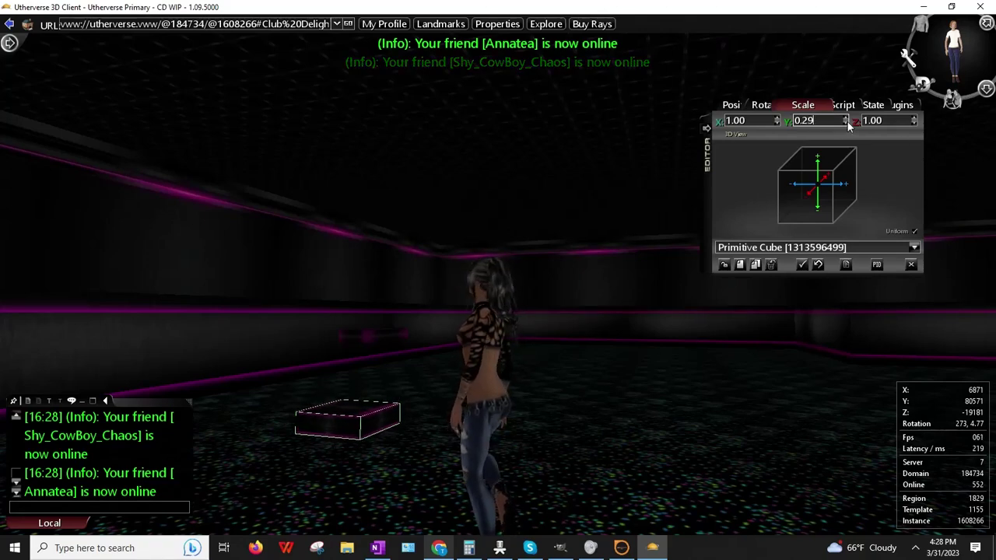
{"action": "left_click", "coordinate": [845, 123]}
{"action": "left_click", "coordinate": [845, 124]}
{"action": "left_click", "coordinate": [846, 124]}
{"action": "left_click", "coordinate": [845, 124]}
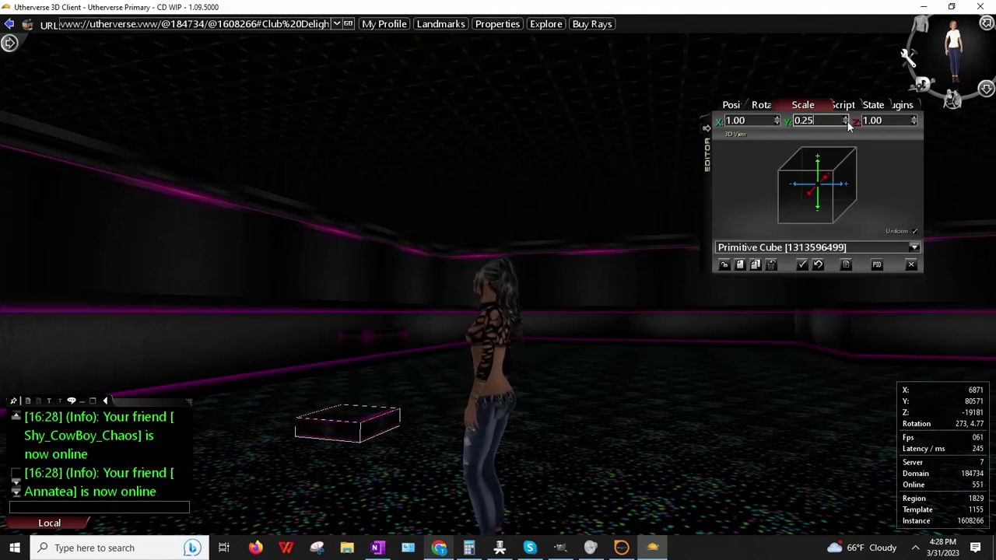
- Set the Primitive Cube's X scale to 2.00 and its Z scale to 0.75
{"action": "type", "text": "2"}
{"action": "key", "text": "Return"}
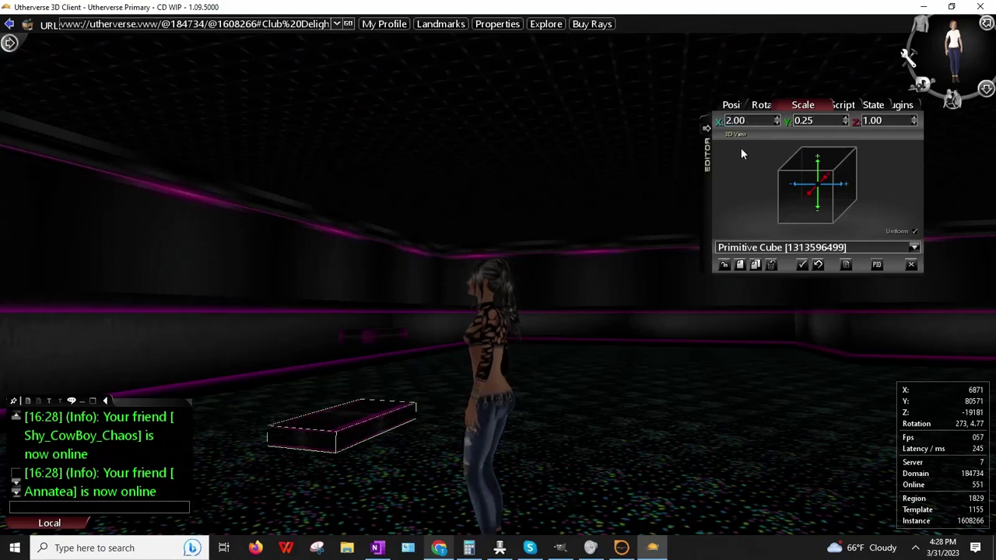
{"action": "left_click_drag", "start_coordinate": [550, 195], "coordinate": [417, 367]}
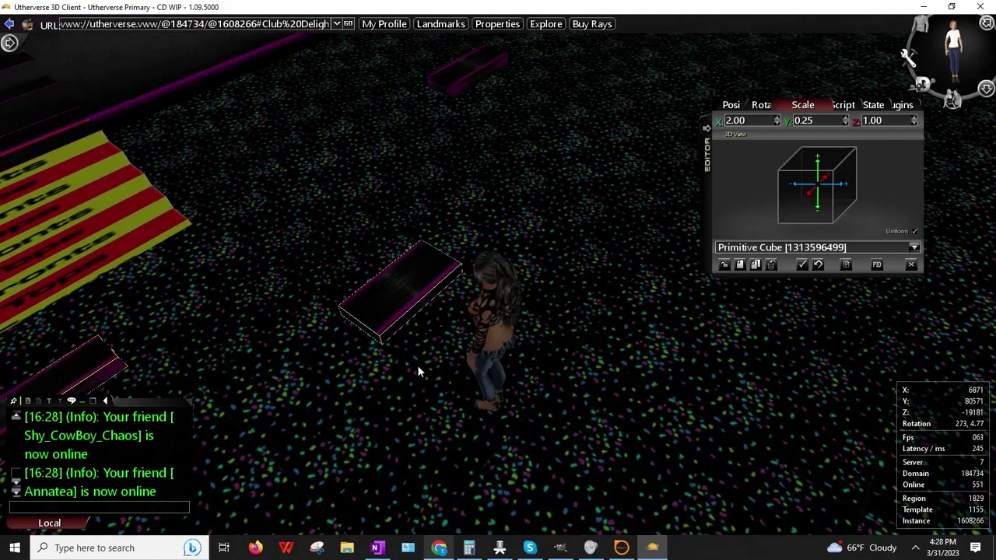
{"action": "left_click", "coordinate": [891, 123]}
{"action": "key", "text": "BackSpace"}
{"action": "type", "text": ".75"}
{"action": "key", "text": "Return"}
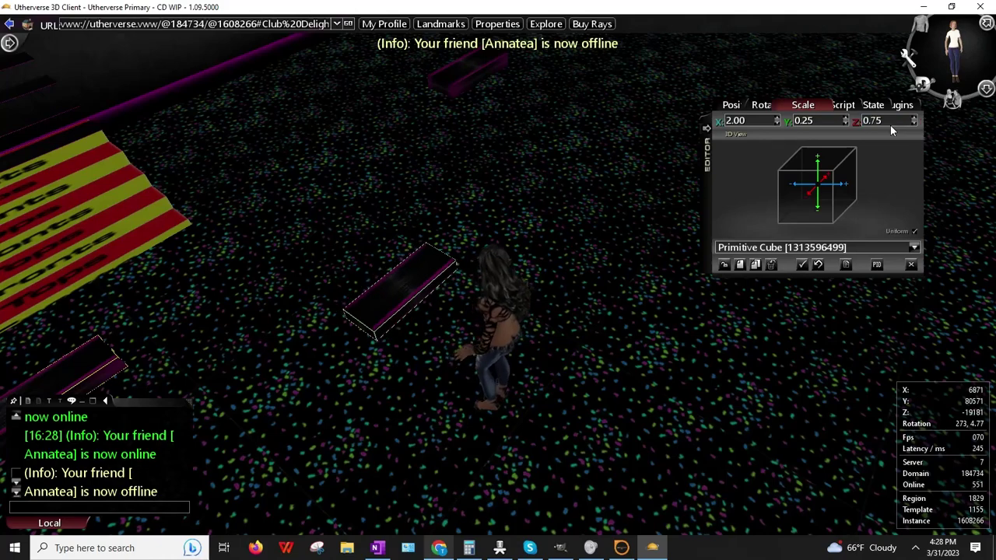
- Lengthen the Primitive Cube to an X scale of 4.00 and release it from editing
{"action": "left_click", "coordinate": [745, 122]}
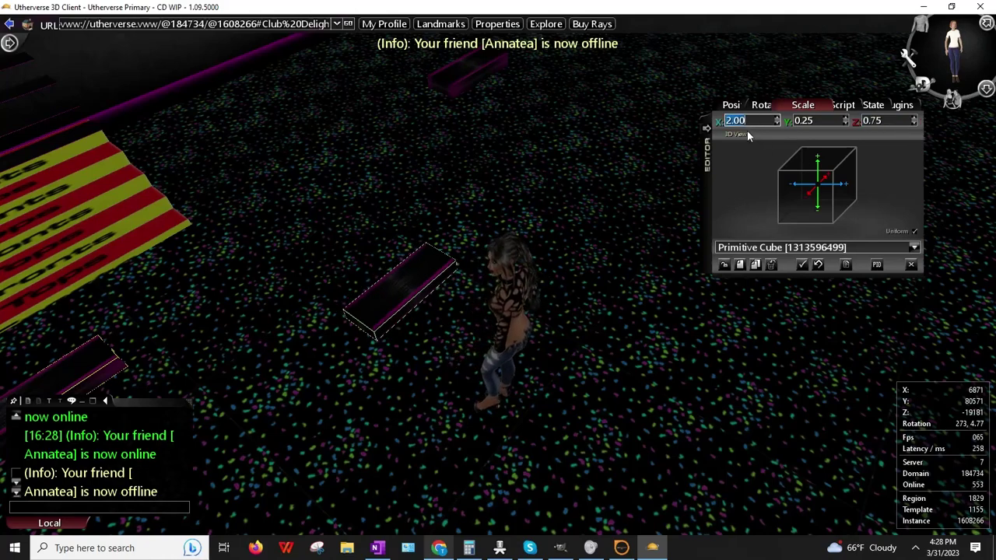
{"action": "type", "text": "4"}
{"action": "key", "text": "Return"}
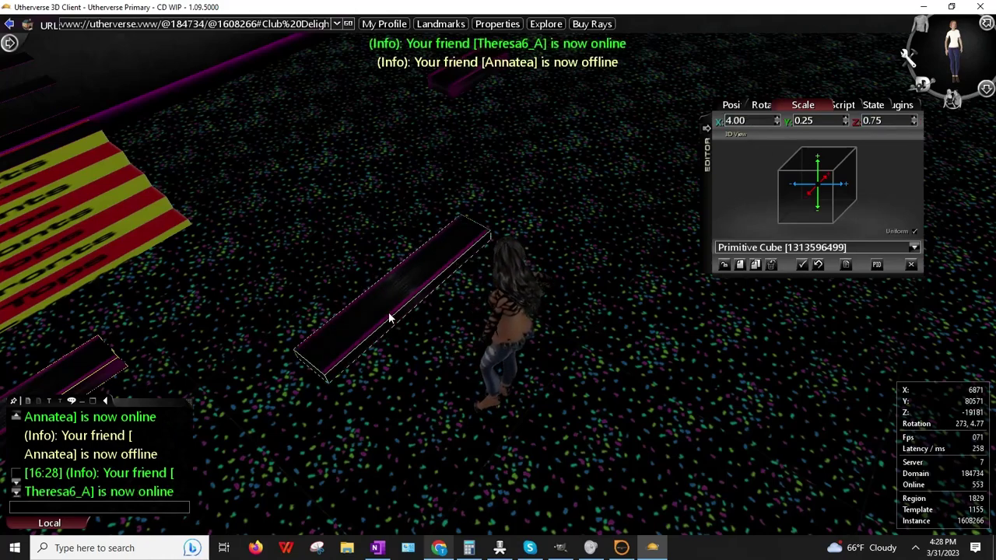
{"action": "left_click", "coordinate": [724, 263]}
- Examine the neon edges of the stretched Primitive Cube step from below, from above and from several sides
{"action": "left_click_drag", "start_coordinate": [398, 365], "coordinate": [600, 225]}
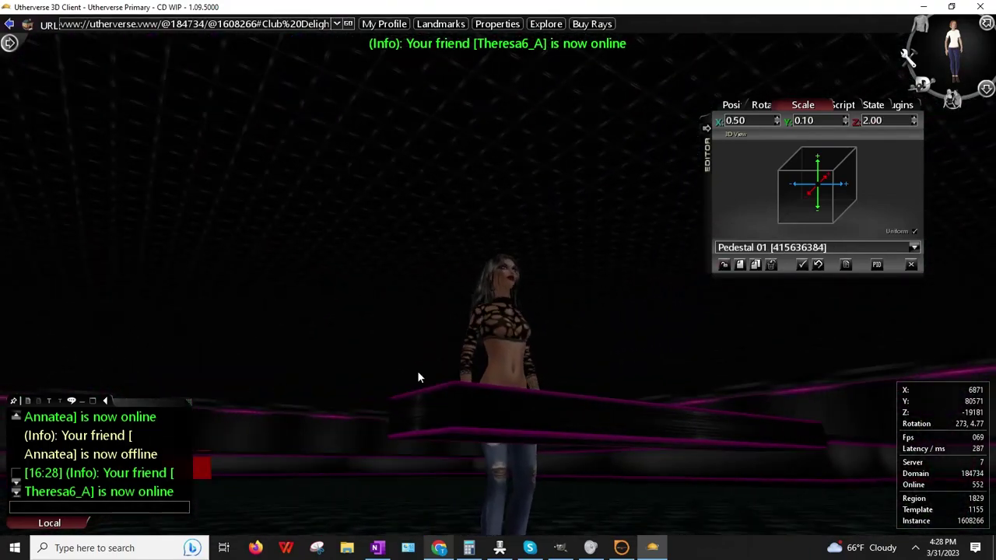
{"action": "left_click_drag", "start_coordinate": [417, 371], "coordinate": [391, 401]}
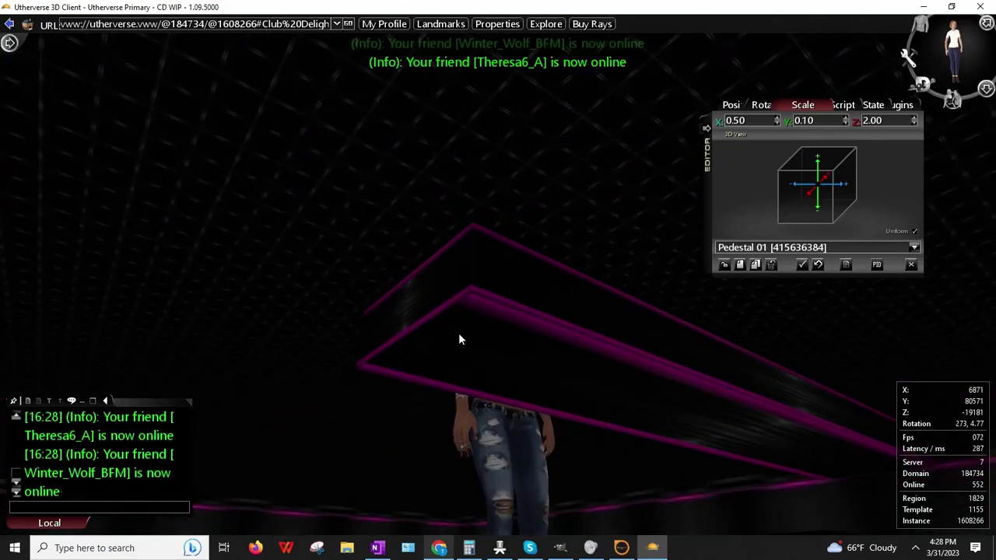
{"action": "left_click_drag", "start_coordinate": [486, 237], "coordinate": [415, 316]}
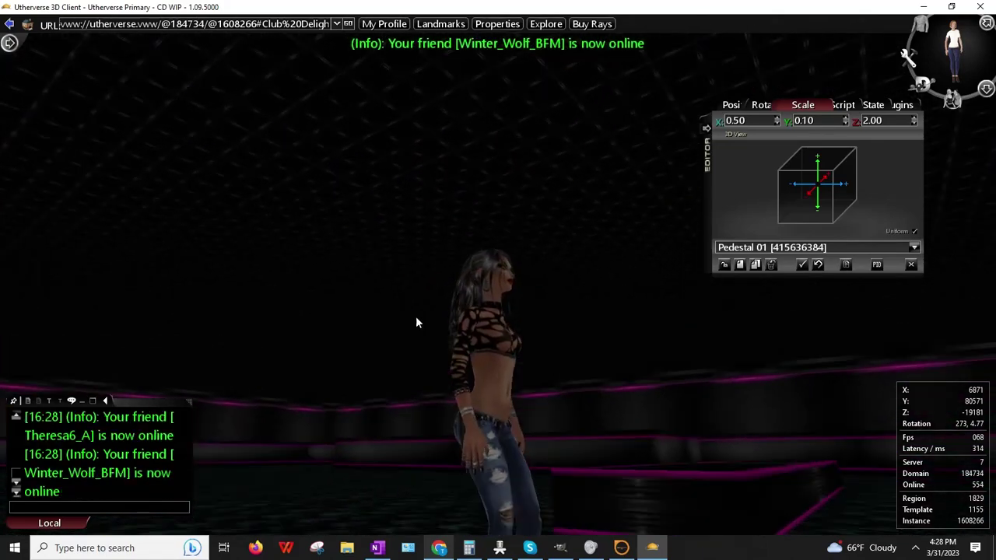
{"action": "key", "text": "Right"}
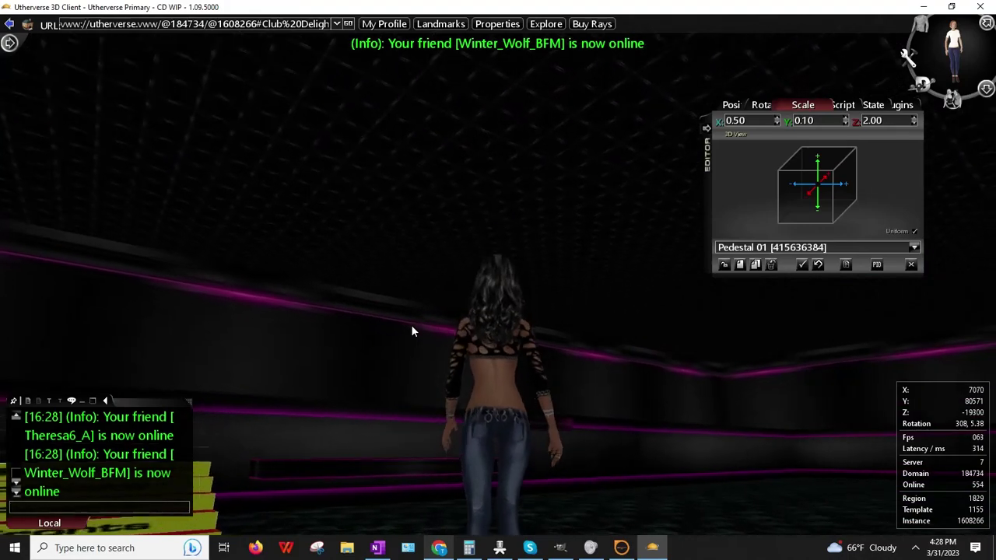
{"action": "key", "text": "Left"}
{"action": "key", "text": "Left"}
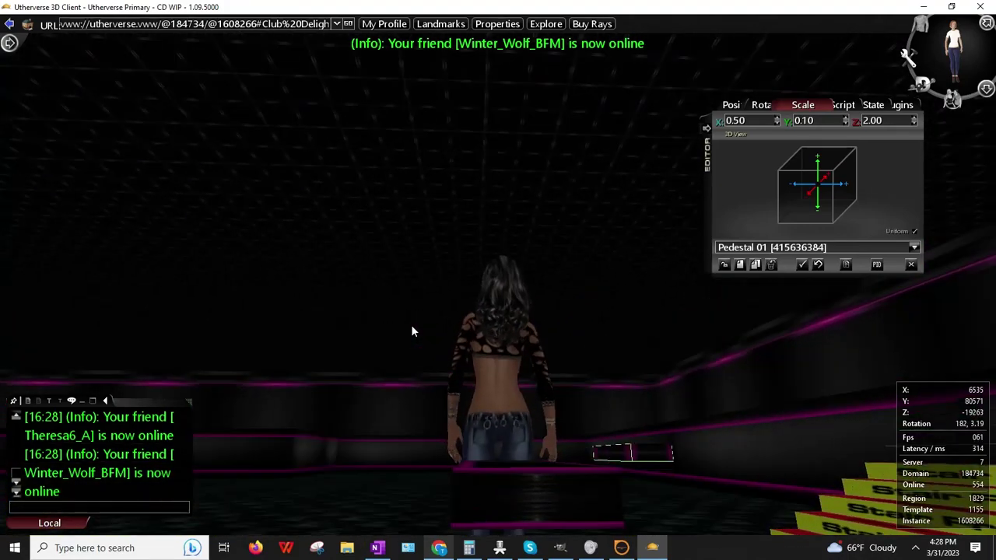
{"action": "left_click_drag", "start_coordinate": [372, 405], "coordinate": [423, 381]}
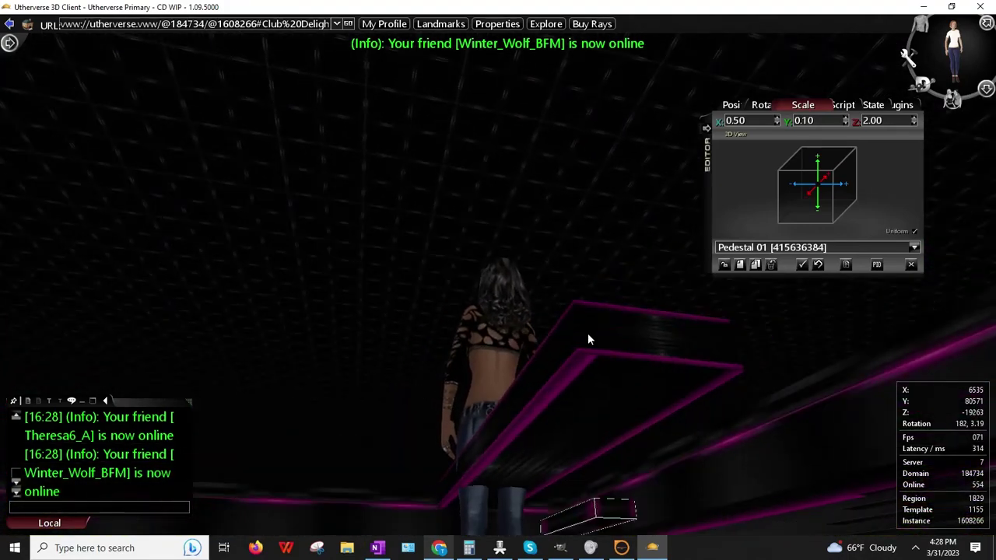
{"action": "left_click_drag", "start_coordinate": [674, 353], "coordinate": [434, 364]}
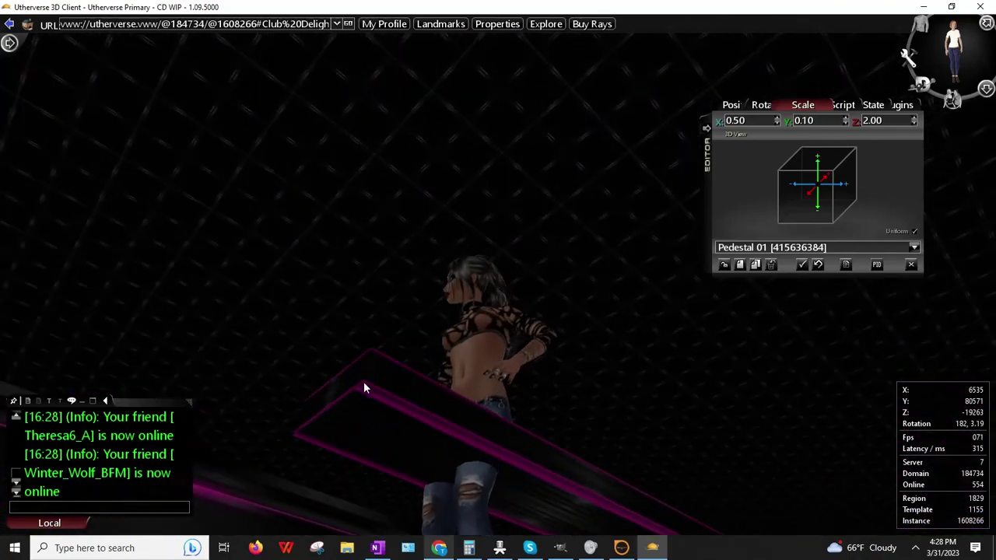
{"action": "left_click_drag", "start_coordinate": [363, 381], "coordinate": [402, 414]}
{"action": "right_click_drag", "start_coordinate": [393, 470], "coordinate": [204, 537]}
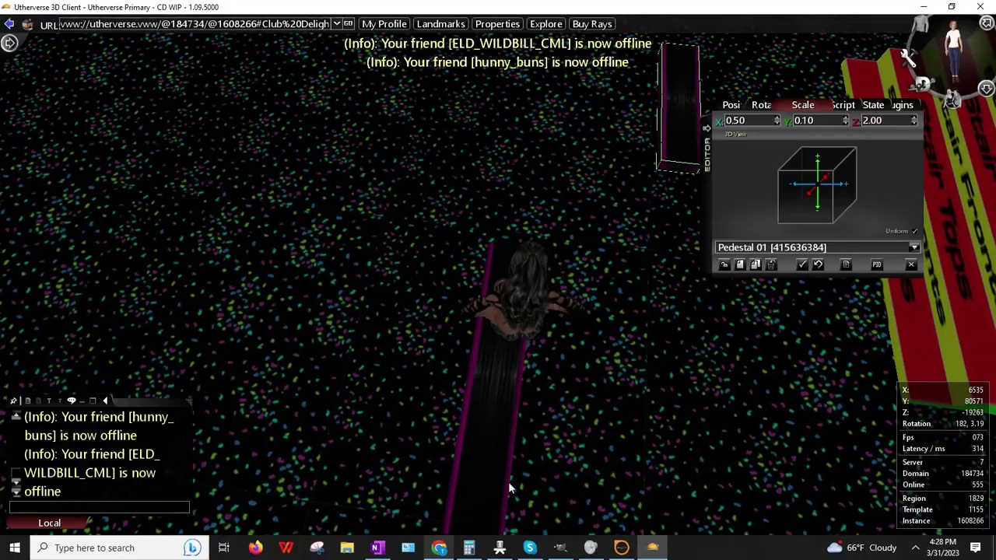
{"action": "key", "text": "Left"}
{"action": "key", "text": "Down"}
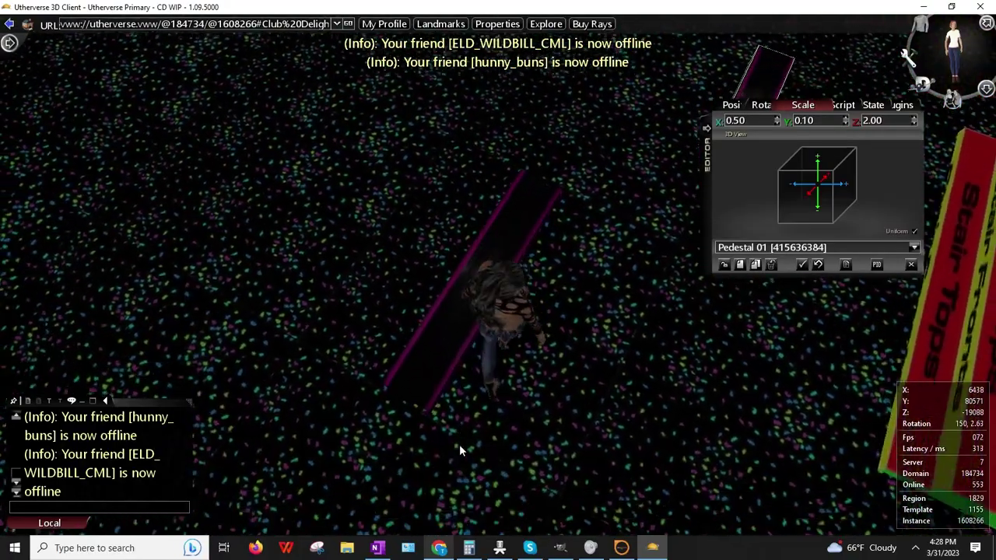
{"action": "key", "text": "Right"}
{"action": "key", "text": "Right"}
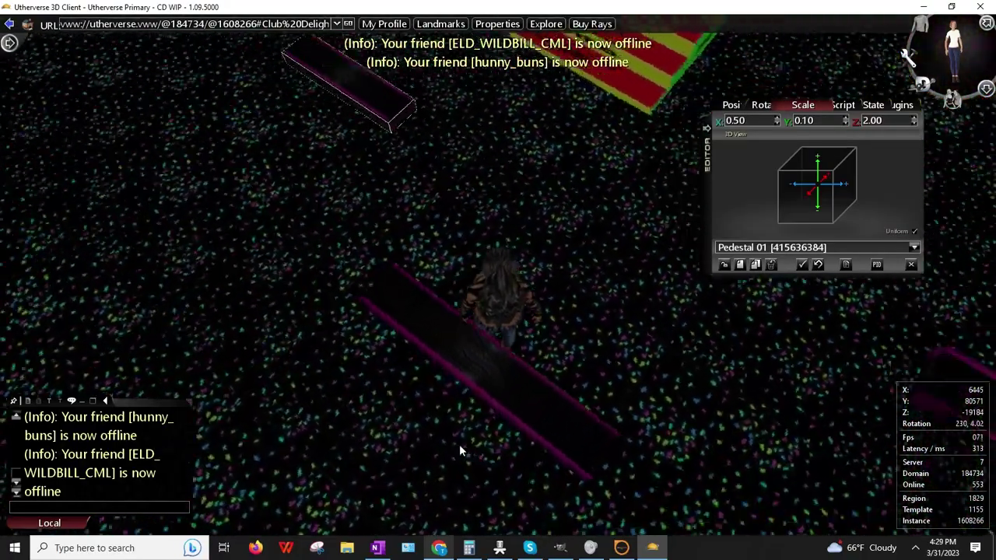
{"action": "key", "text": "Down"}
{"action": "key", "text": "Left"}
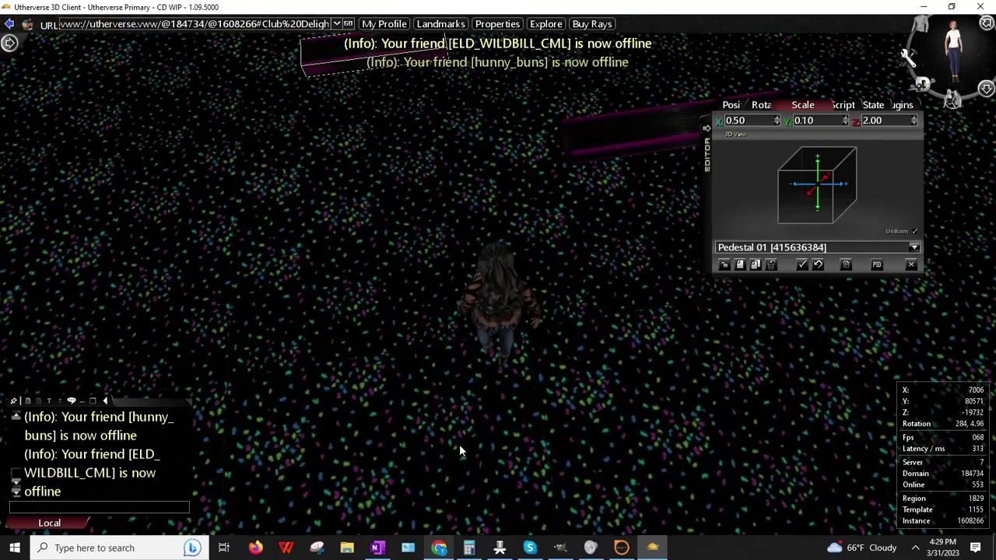
- Select the Pedestal 01 prop in front of the Primitive Stairs and delete it
{"action": "right_click_drag", "start_coordinate": [361, 263], "coordinate": [362, 263]}
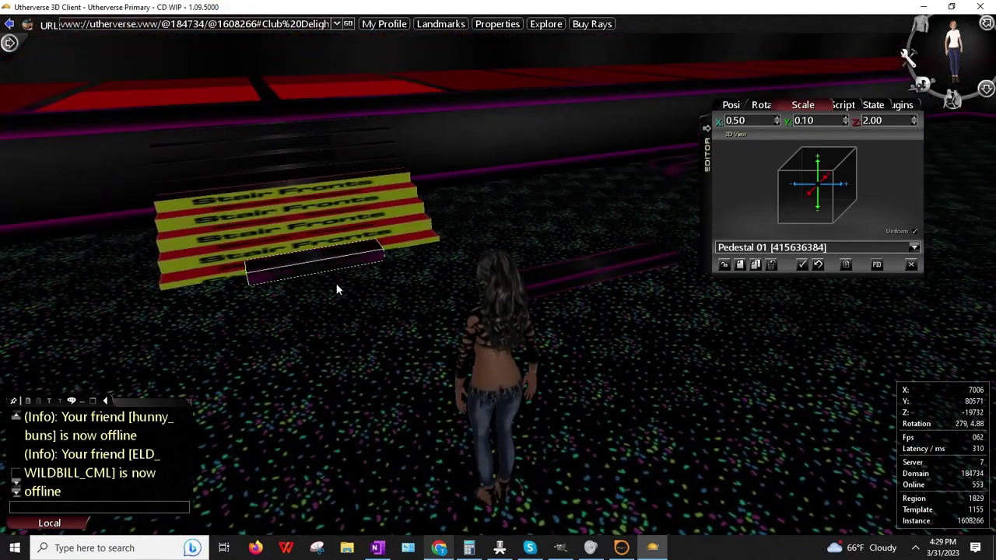
{"action": "right_click", "coordinate": [318, 273]}
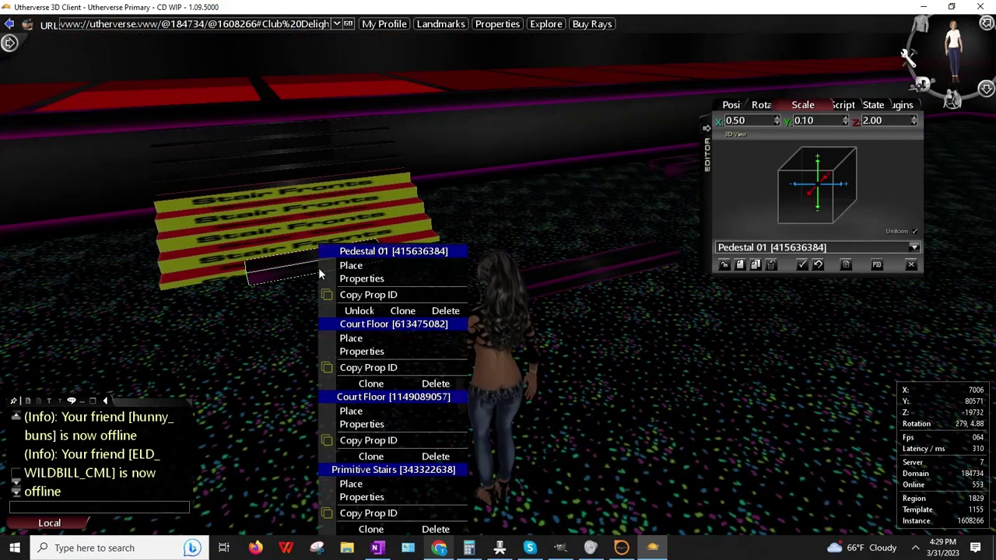
{"action": "left_click", "coordinate": [373, 285]}
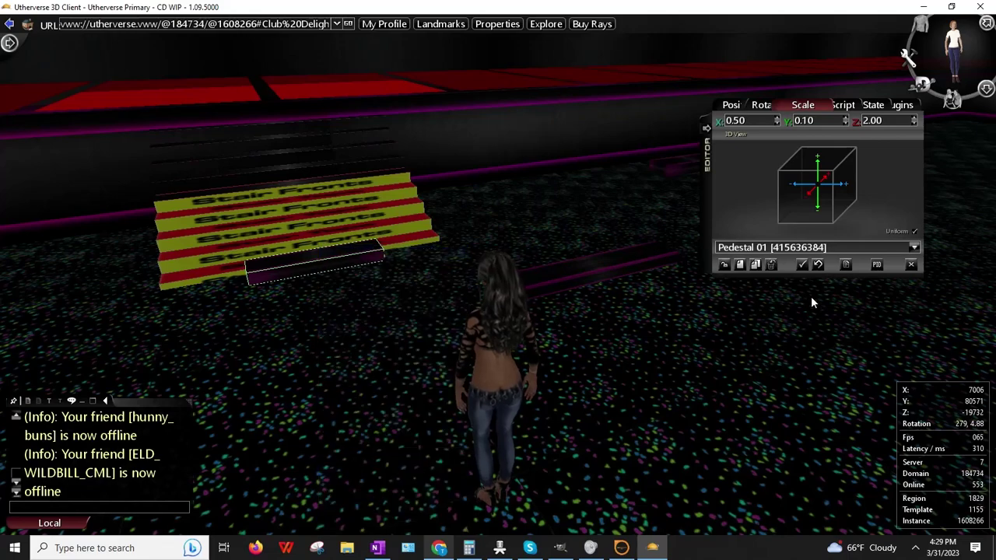
{"action": "left_click", "coordinate": [769, 264]}
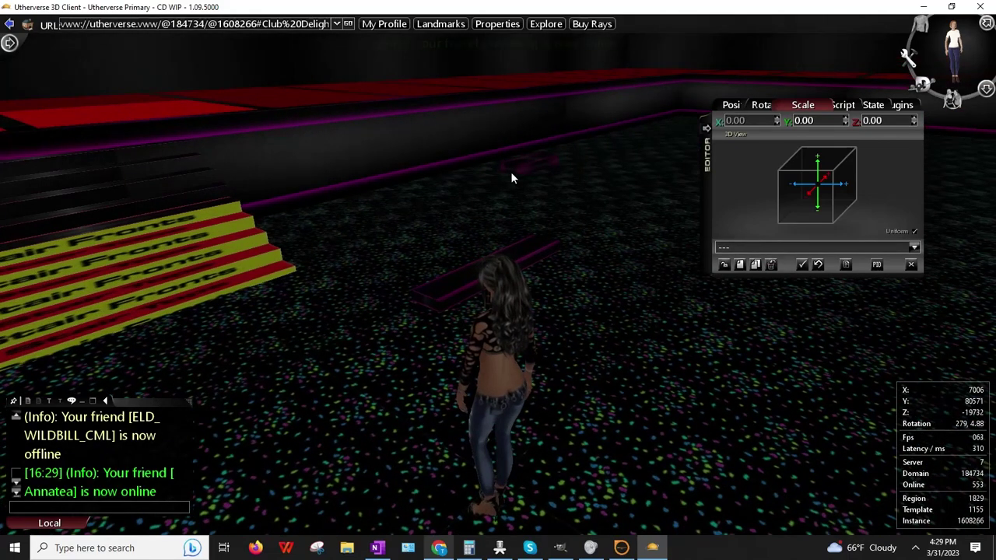
- Delete the small Wall prop lying on the floor beyond the Primitive Cube step
{"action": "right_click", "coordinate": [512, 171]}
{"action": "left_click", "coordinate": [514, 202]}
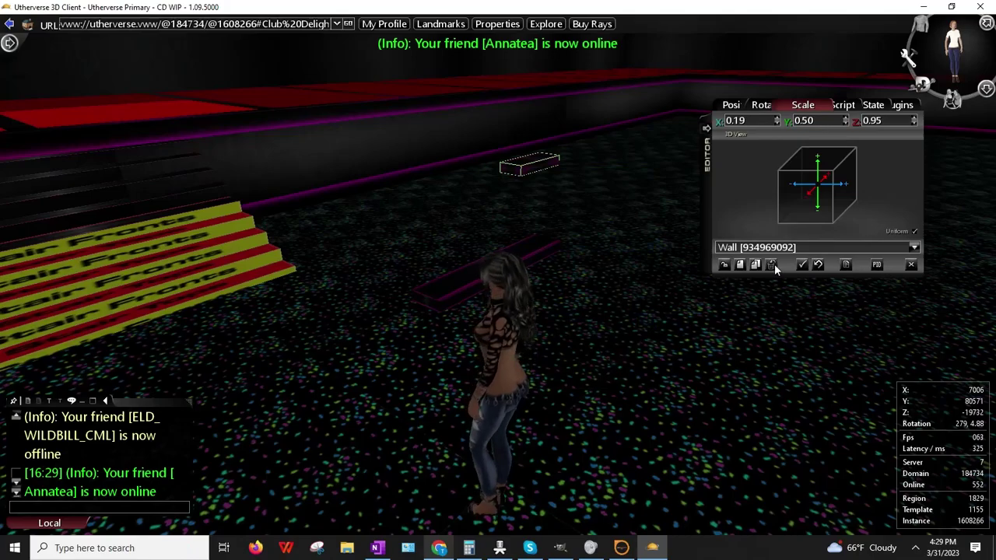
- Place the Primitive Cube step on the floor beside the stairs labelled Stair Tops
{"action": "key", "text": "Left"}
{"action": "key", "text": "Up"}
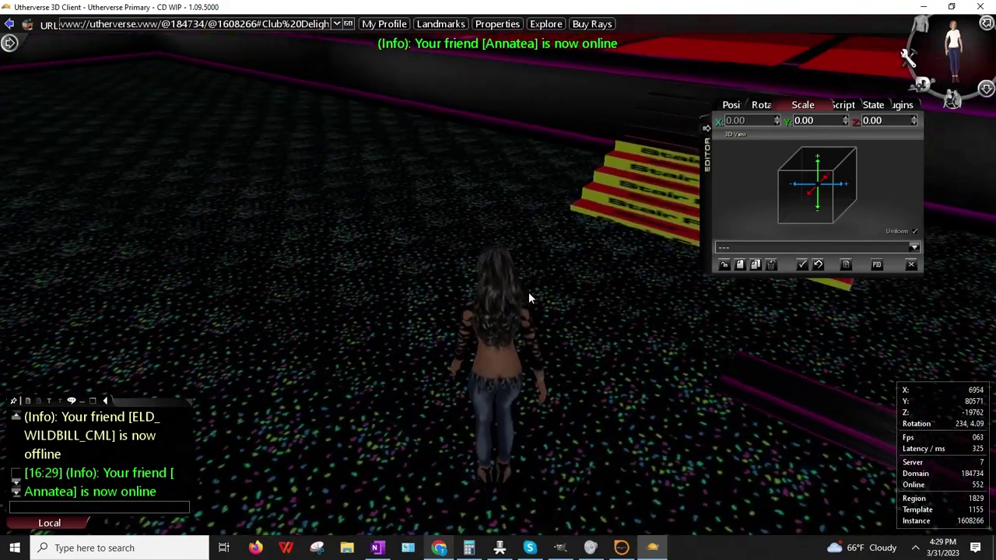
{"action": "key", "text": "Up"}
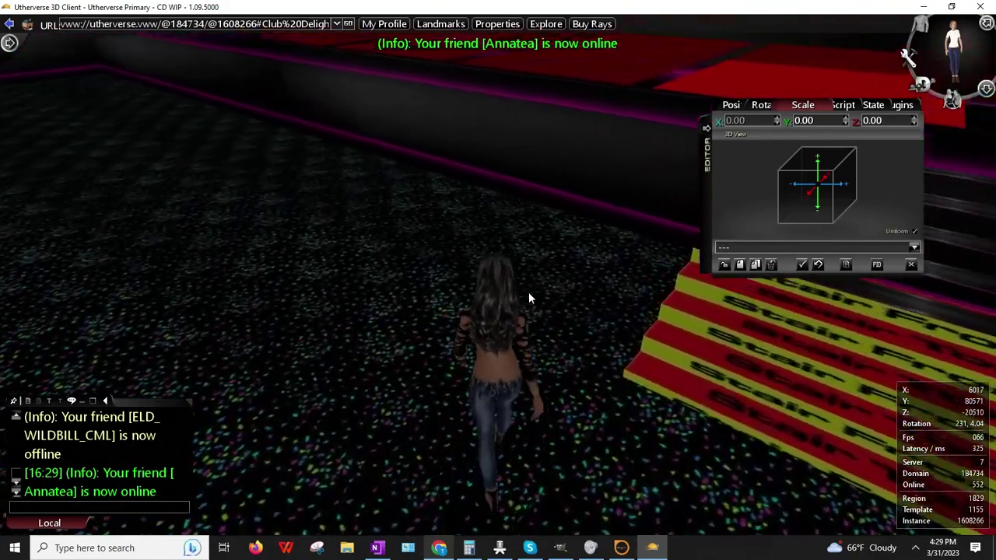
{"action": "key", "text": "Right"}
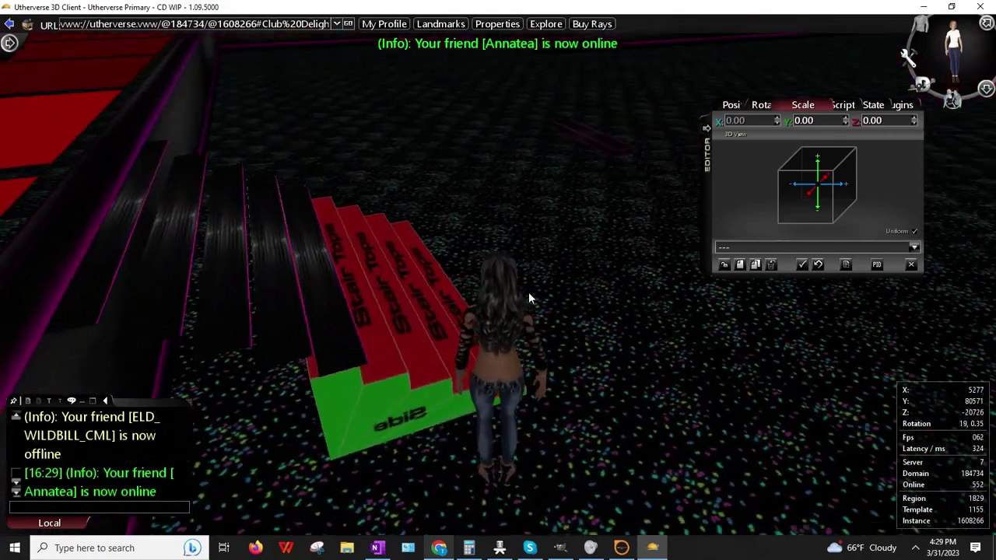
{"action": "right_click", "coordinate": [592, 150]}
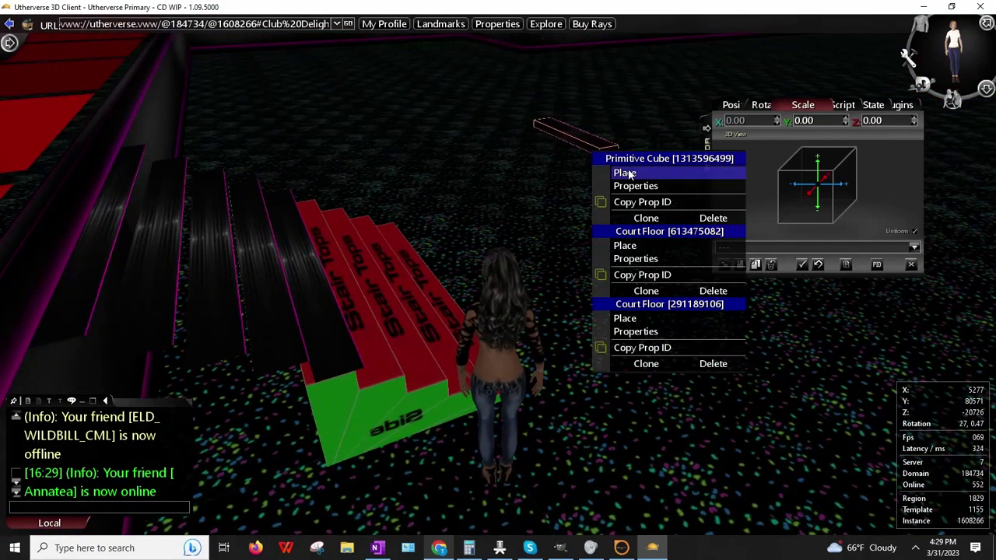
{"action": "left_click", "coordinate": [630, 177]}
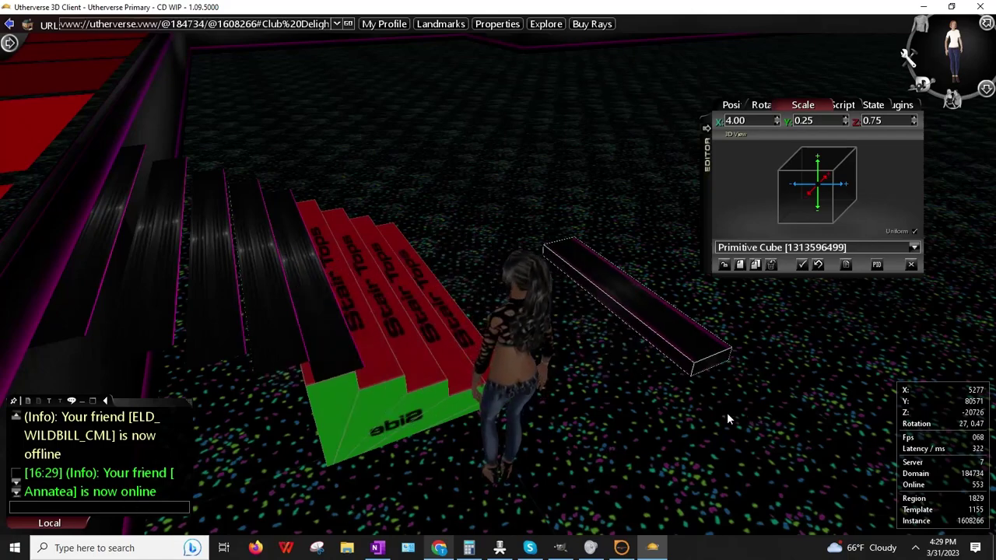
{"action": "left_click", "coordinate": [684, 373]}
- Select the black neon-edged Primitive Stairs above the labelled stairs and delete them
{"action": "right_click", "coordinate": [238, 233]}
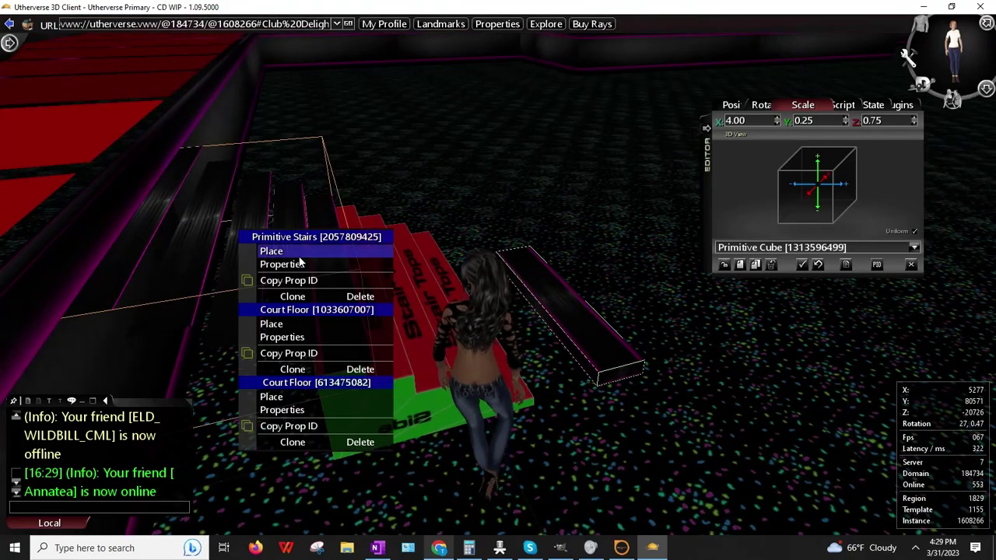
{"action": "left_click", "coordinate": [295, 267]}
{"action": "left_click_drag", "start_coordinate": [839, 289], "coordinate": [762, 330]}
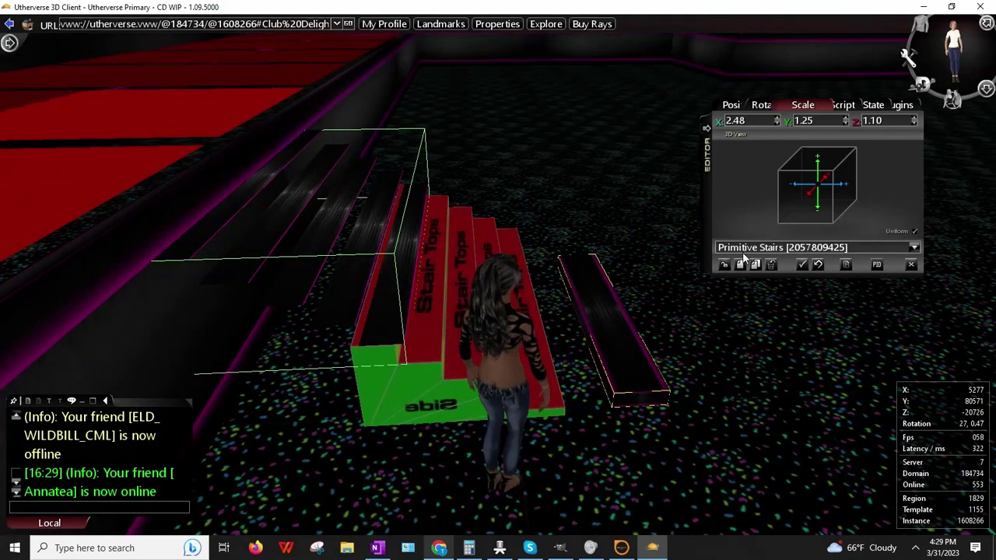
{"action": "left_click", "coordinate": [771, 266]}
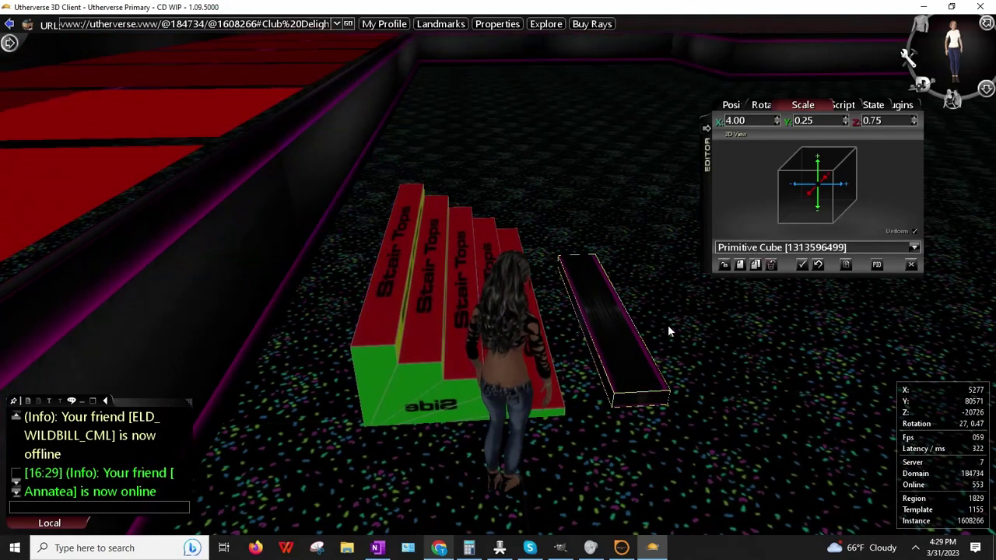
- Turn off the Invisible flag of the Court Floor ramp that slopes up to the stage
{"action": "left_click", "coordinate": [326, 266]}
{"action": "left_click", "coordinate": [380, 298]}
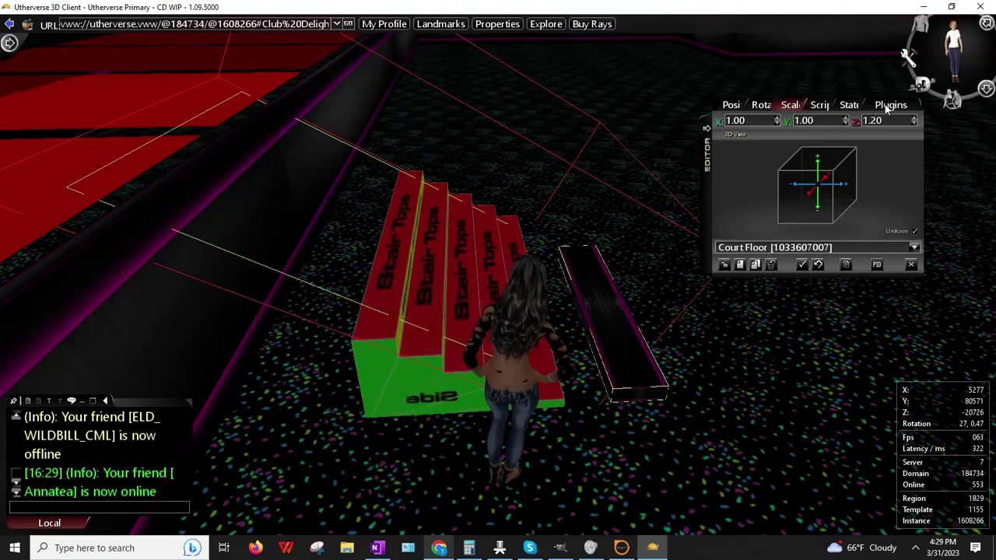
{"action": "left_click", "coordinate": [861, 107]}
{"action": "left_click", "coordinate": [722, 181]}
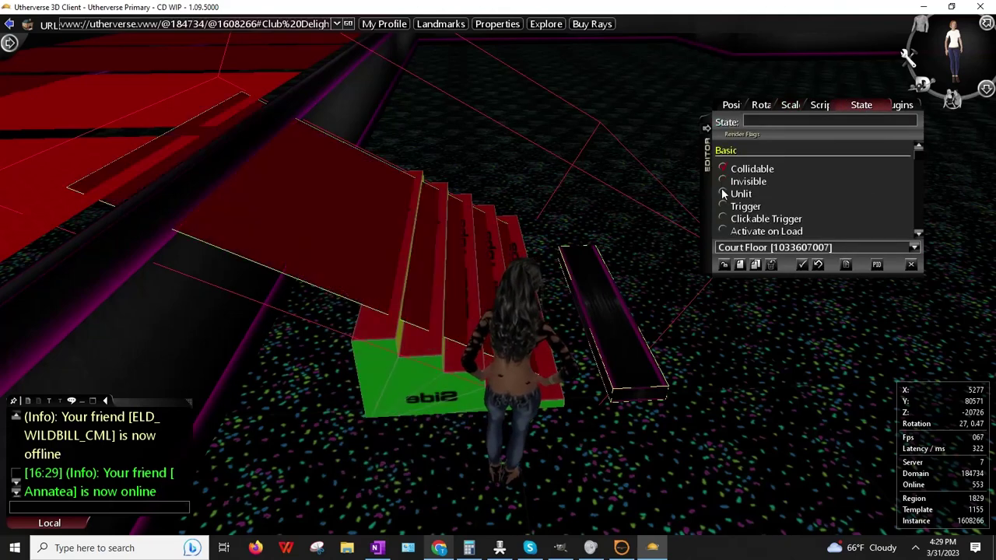
- Toggle the Invisible flag of the Primitive Stairs labelled Stair Tops on and off to compare, and delete those stairs
{"action": "left_click", "coordinate": [420, 374]}
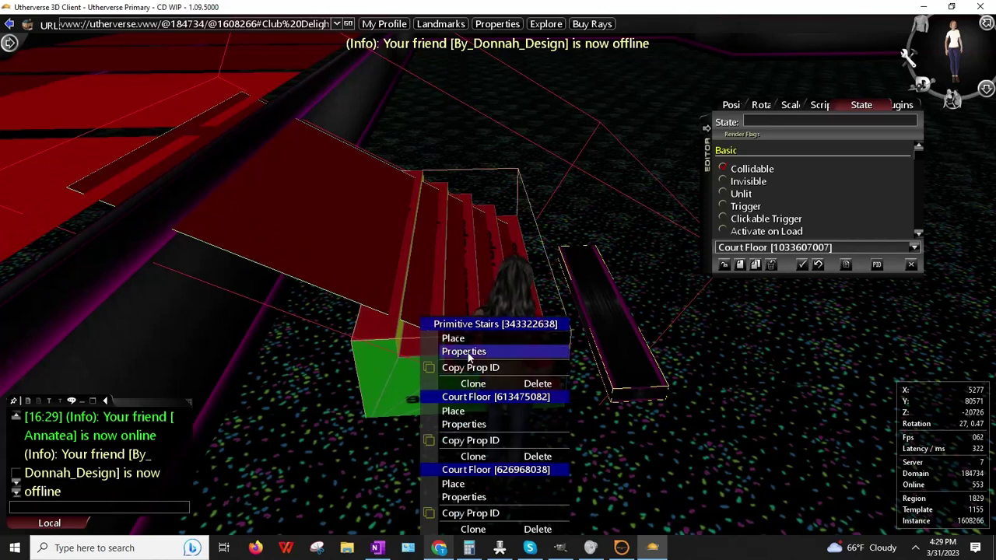
{"action": "left_click", "coordinate": [463, 352]}
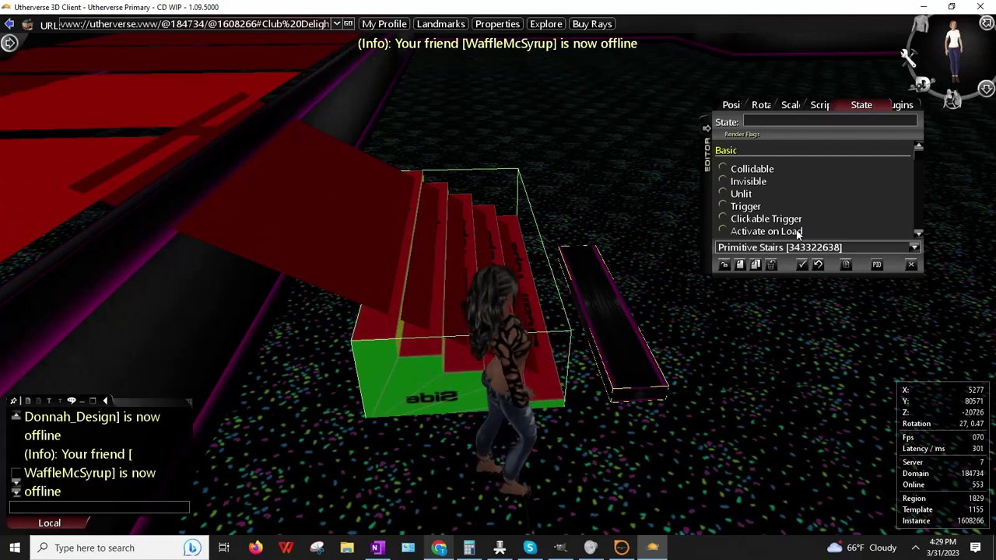
{"action": "left_click", "coordinate": [724, 181]}
{"action": "left_click", "coordinate": [723, 182]}
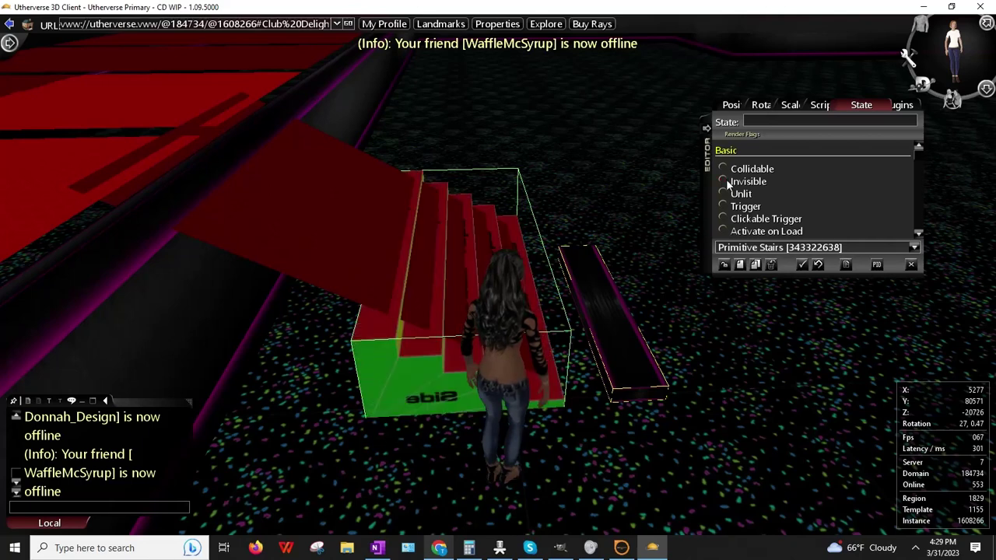
{"action": "left_click", "coordinate": [723, 181]}
{"action": "left_click", "coordinate": [723, 182]}
{"action": "left_click", "coordinate": [723, 181]}
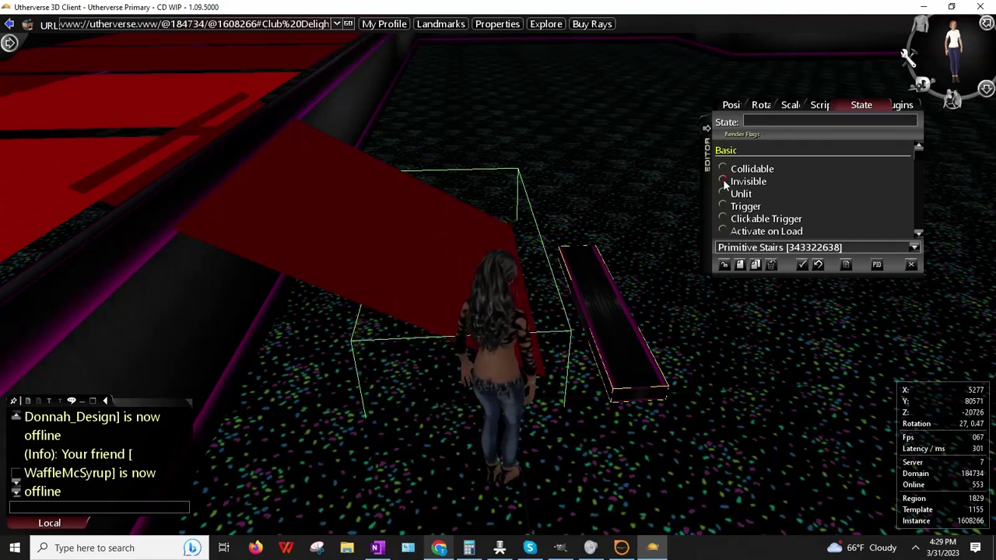
{"action": "left_click", "coordinate": [723, 181]}
{"action": "left_click", "coordinate": [724, 181]}
{"action": "left_click", "coordinate": [723, 181]}
{"action": "left_click", "coordinate": [723, 181]}
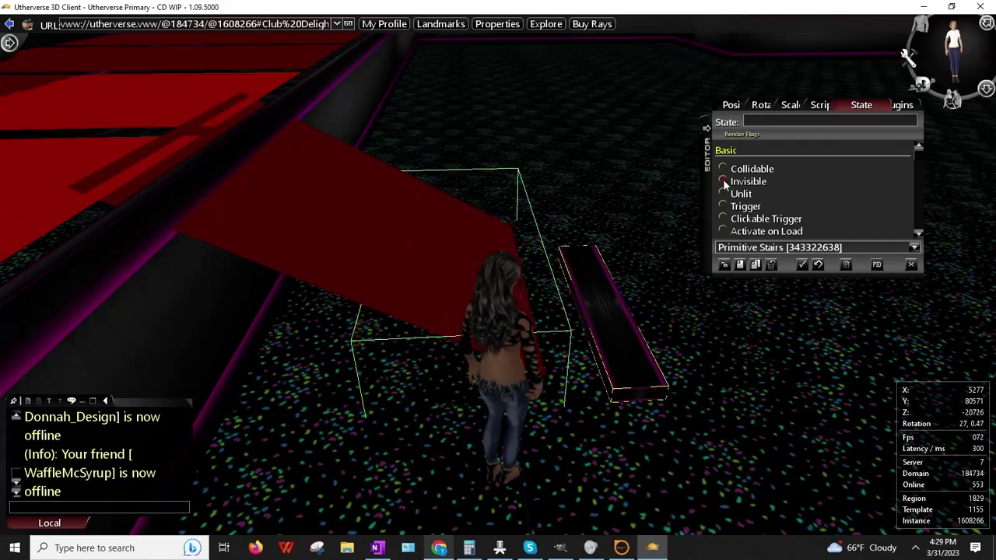
{"action": "left_click", "coordinate": [724, 181]}
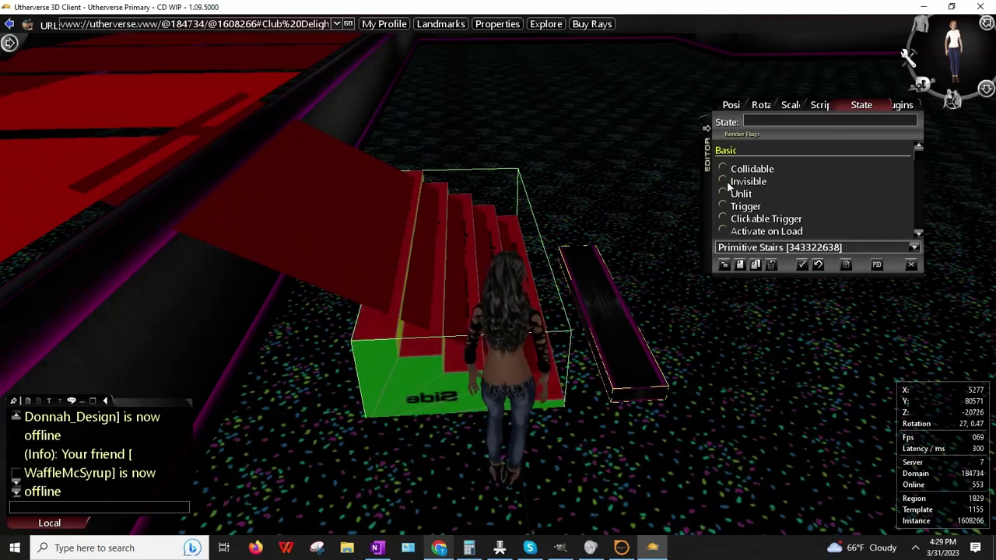
{"action": "left_click", "coordinate": [724, 181]}
{"action": "left_click", "coordinate": [724, 181]}
{"action": "left_click", "coordinate": [771, 264]}
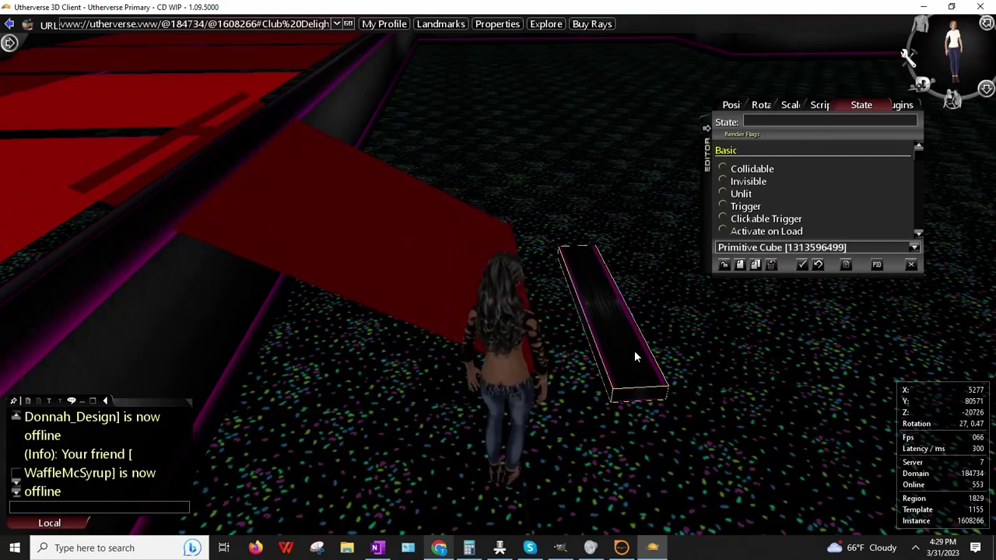
- Release the props from editing and place the Primitive Cube step under the red ramp near the stage wall
{"action": "left_click", "coordinate": [723, 265]}
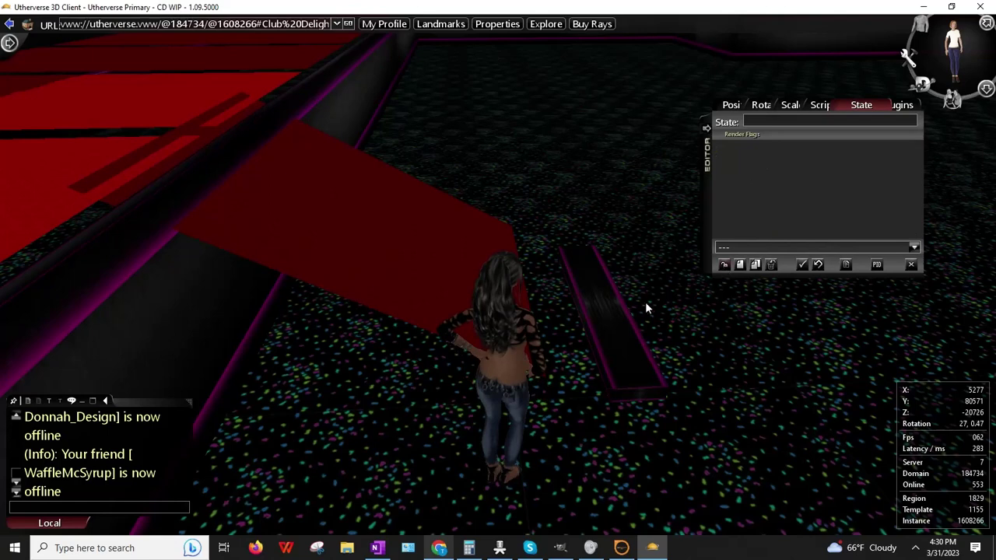
{"action": "right_click", "coordinate": [607, 303]}
{"action": "left_click", "coordinate": [640, 325]}
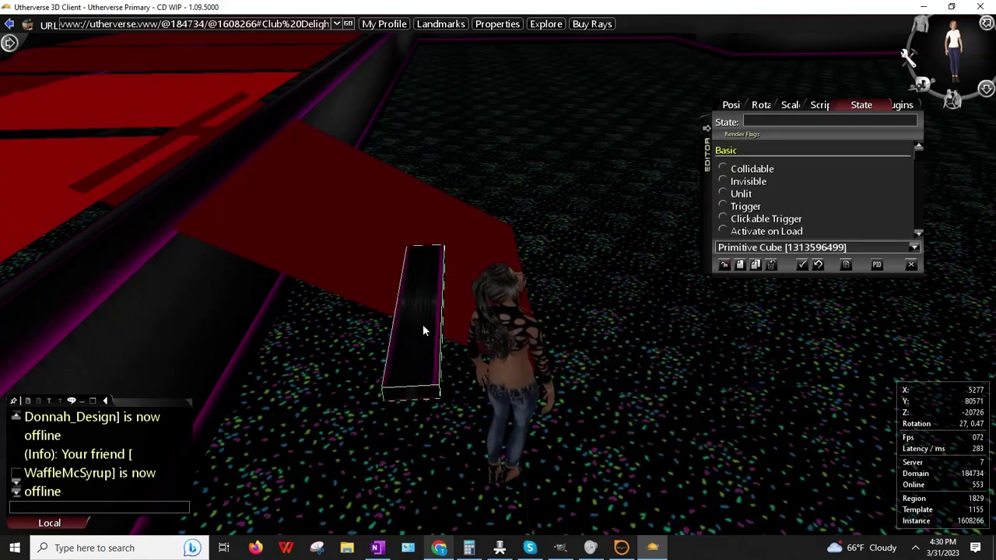
{"action": "left_click", "coordinate": [302, 262]}
- Raise the Primitive Cube step by setting its Y position to 80500
{"action": "left_click", "coordinate": [742, 107]}
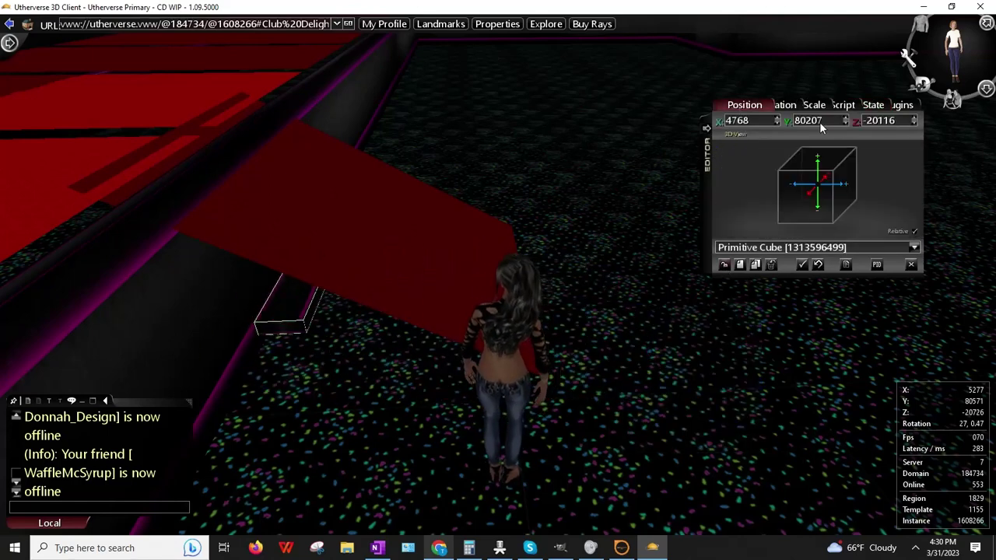
{"action": "double_click", "coordinate": [823, 121]}
{"action": "type", "text": "8050"}
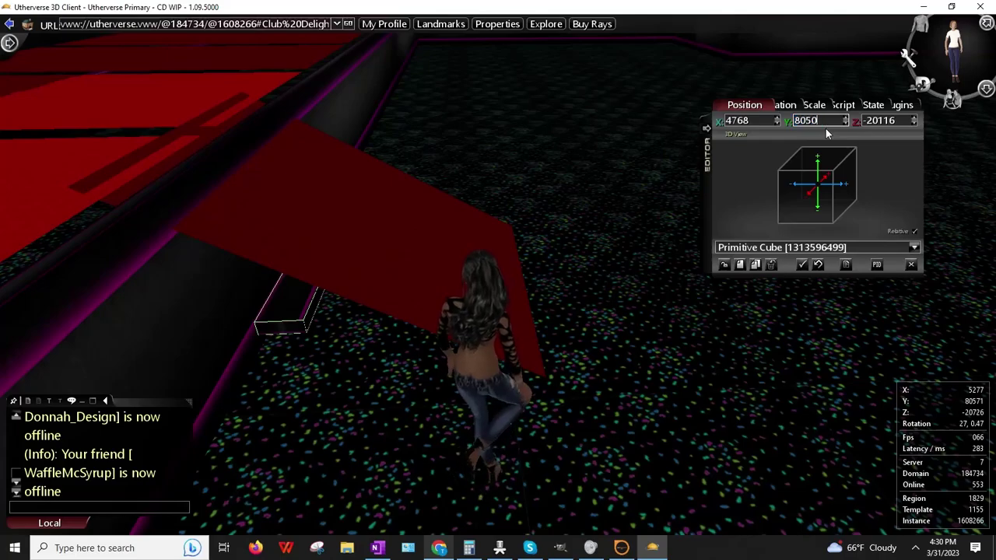
{"action": "type", "text": "0"}
{"action": "key", "text": "Return"}
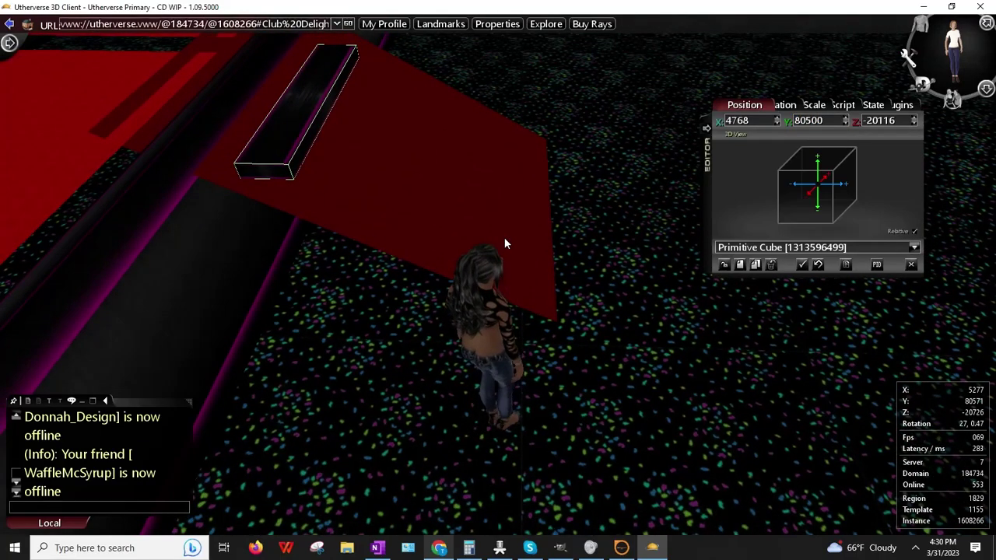
- Place the Primitive Cube step centred across the upper end of the red ramp, against the stage edge
{"action": "key", "text": "Up"}
{"action": "key", "text": "Right"}
{"action": "key", "text": "Left"}
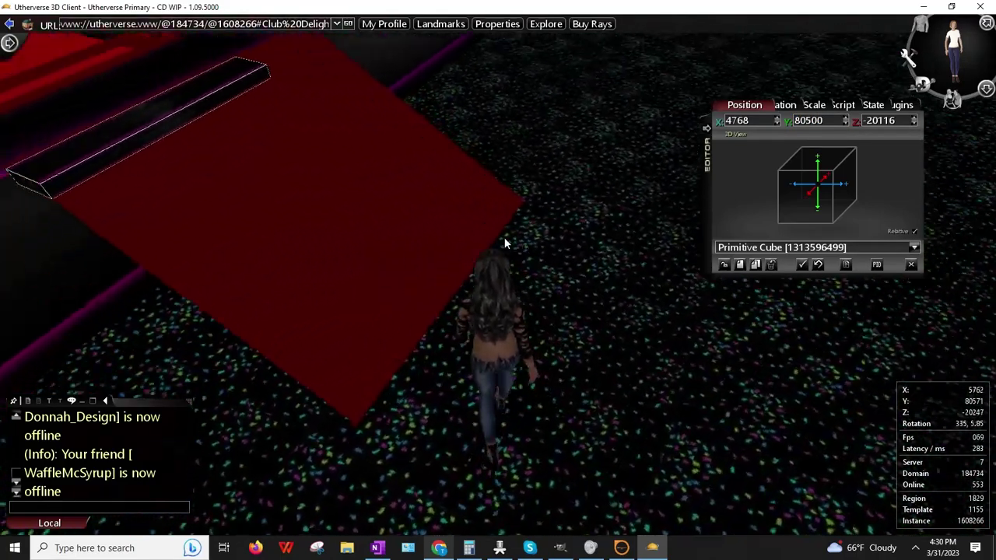
{"action": "key", "text": "Up"}
{"action": "key", "text": "Left"}
{"action": "key", "text": "Right"}
{"action": "key", "text": "Left"}
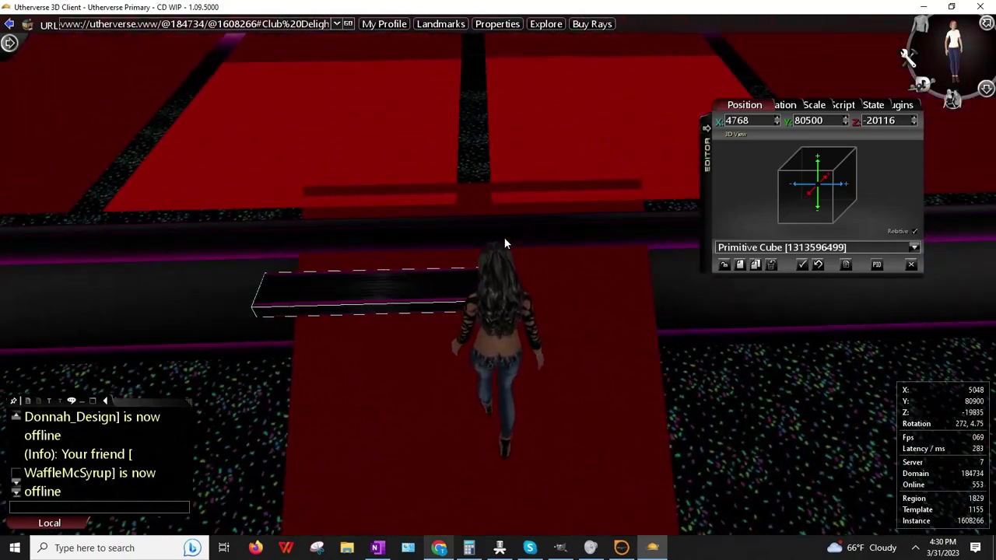
{"action": "right_click", "coordinate": [453, 215]}
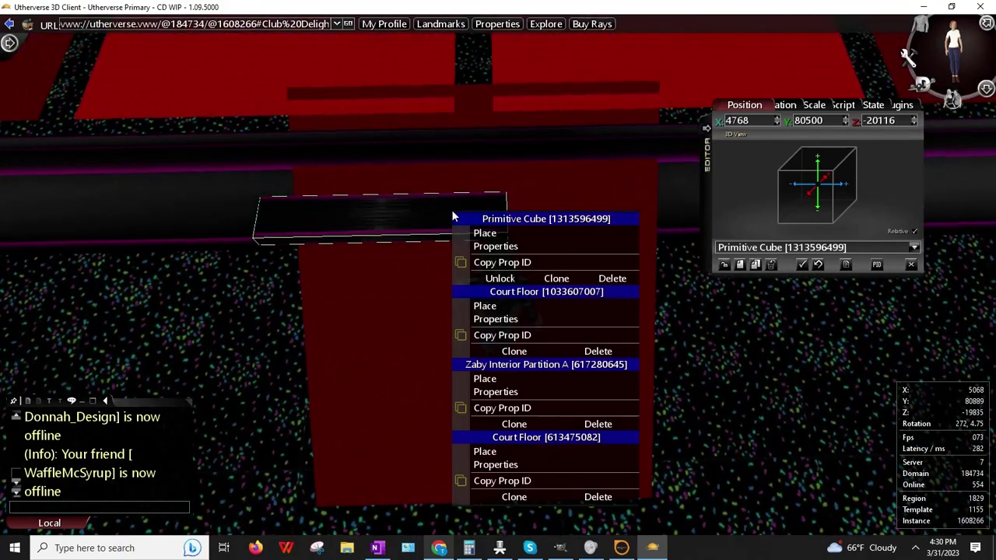
{"action": "left_click", "coordinate": [484, 232]}
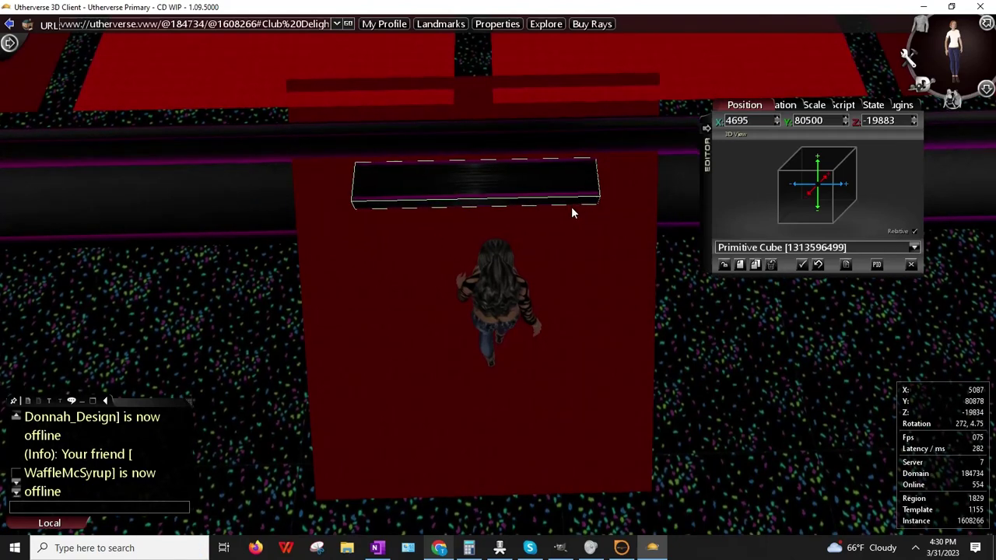
{"action": "left_click", "coordinate": [571, 210]}
- Set the Primitive Cube's X scale to 6.00, and widen it further to 7.00
{"action": "left_click", "coordinate": [804, 106]}
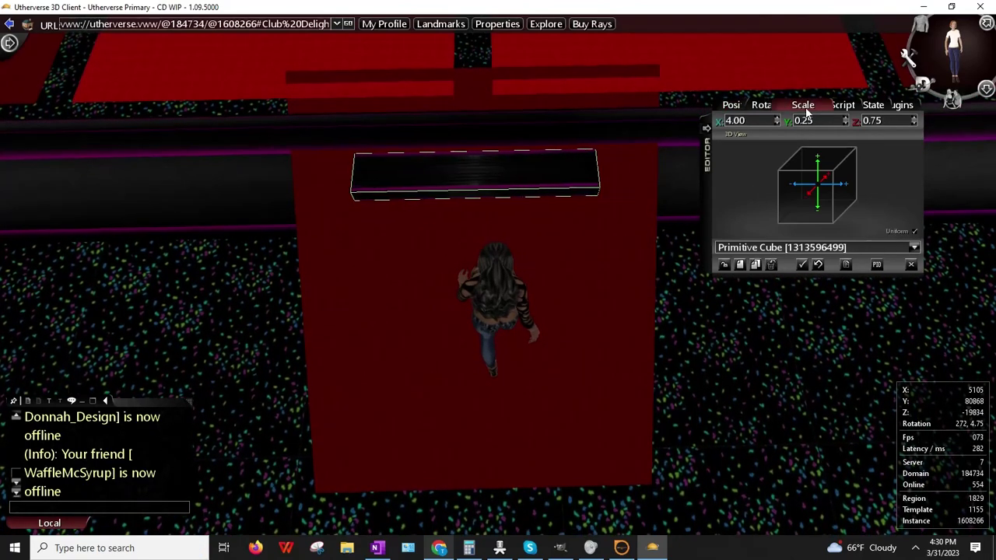
{"action": "double_click", "coordinate": [745, 119]}
{"action": "type", "text": "6"}
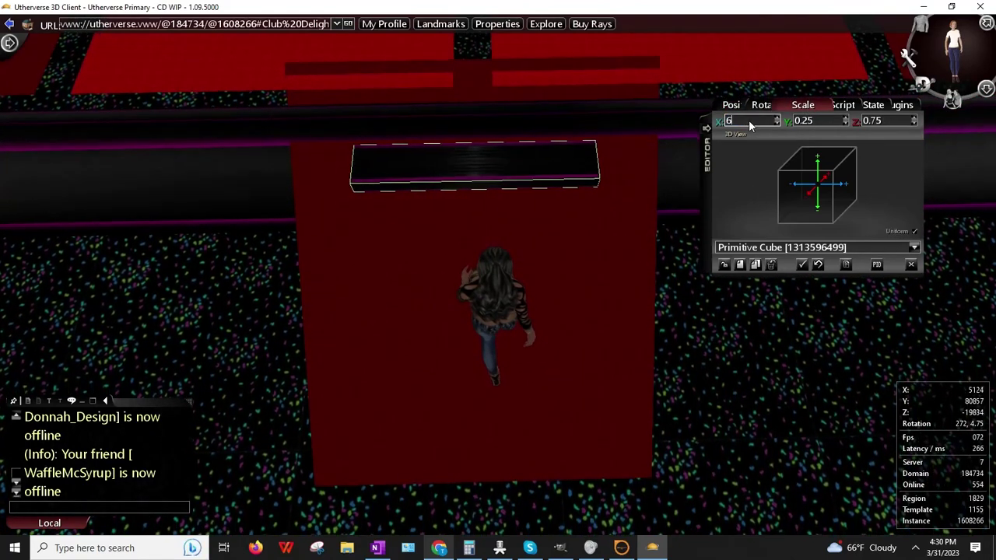
{"action": "key", "text": "Return"}
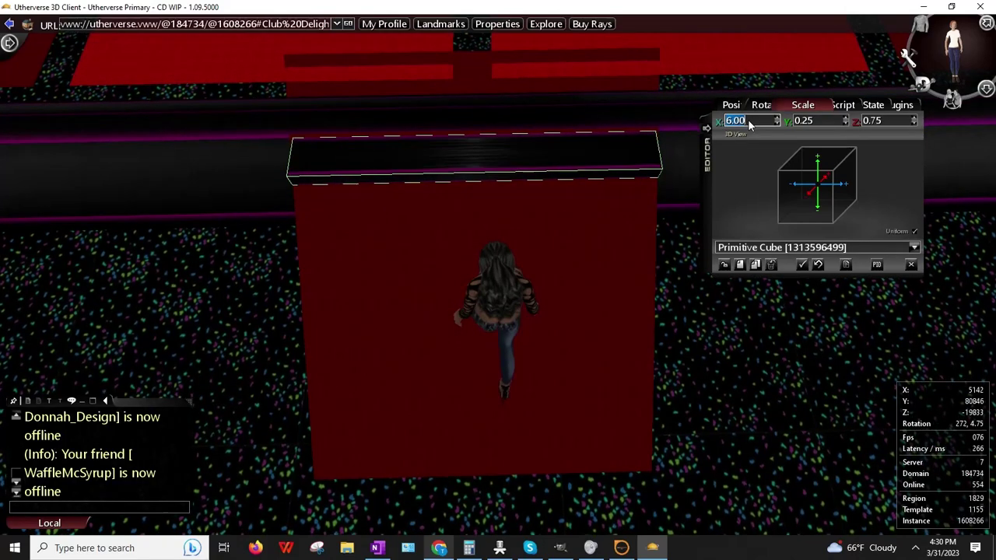
{"action": "type", "text": "7"}
{"action": "key", "text": "Return"}
- Select the Court Floor ramp, check the step against it from low and high views, and release the props from editing
{"action": "right_click", "coordinate": [424, 265]}
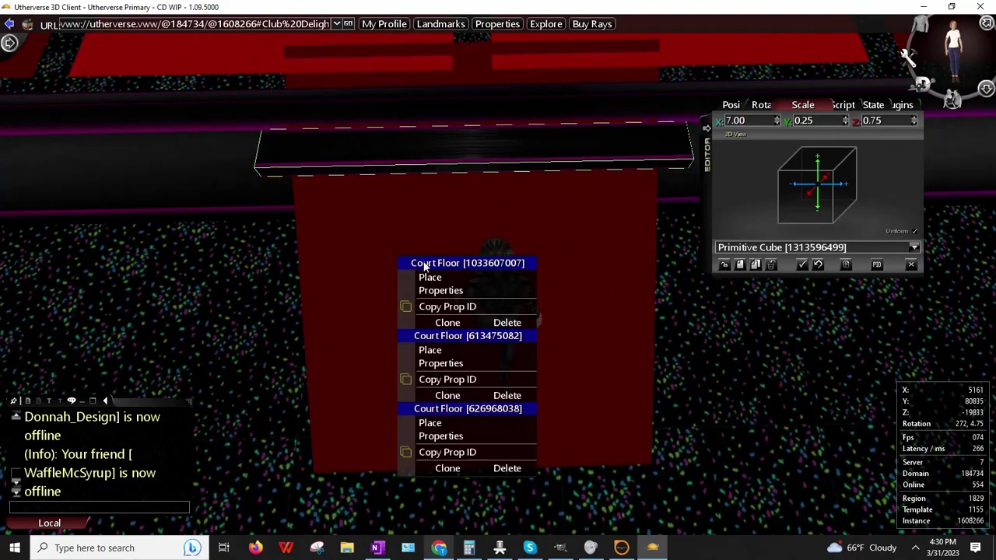
{"action": "left_click", "coordinate": [450, 289]}
{"action": "left_click_drag", "start_coordinate": [449, 285], "coordinate": [449, 196]}
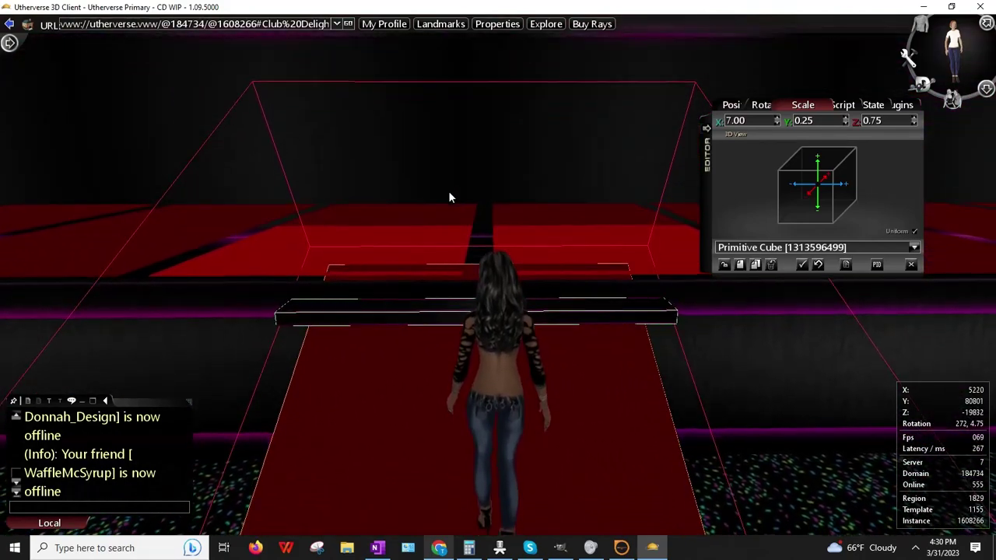
{"action": "left_click_drag", "start_coordinate": [448, 198], "coordinate": [450, 247]}
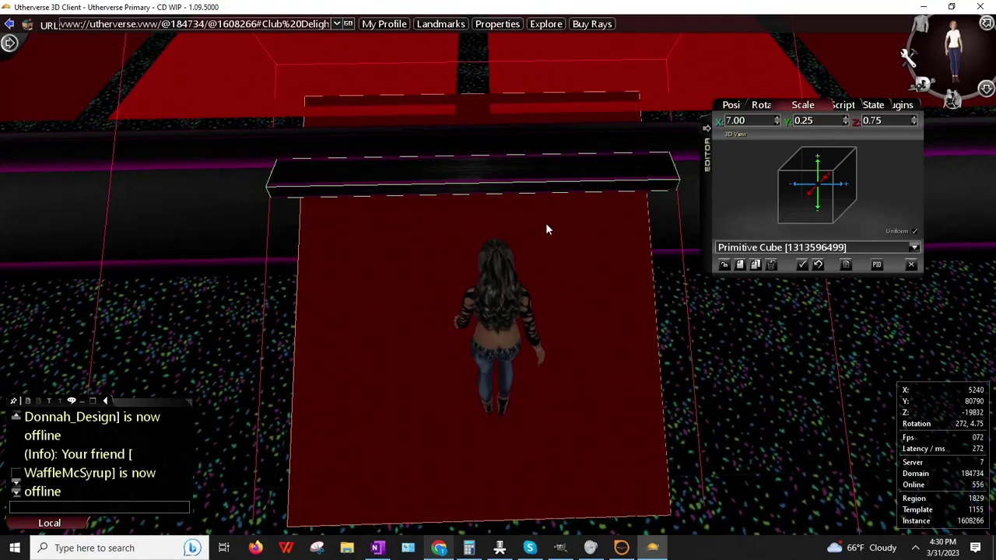
{"action": "right_click", "coordinate": [523, 165]}
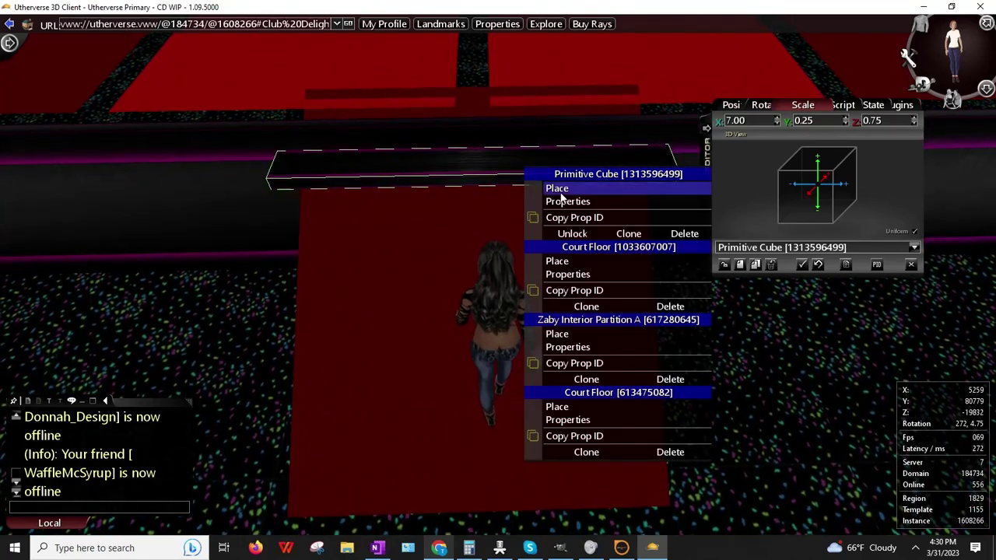
{"action": "left_click", "coordinate": [724, 265]}
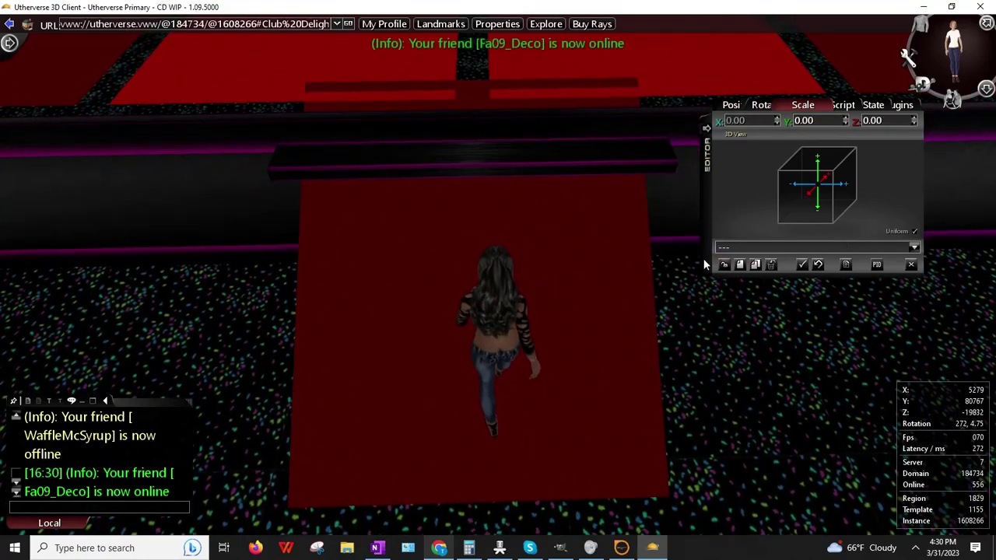
- Select the Primitive Cube step at the stage edge and move it toward the stage by setting its X position to 4633
{"action": "key", "text": "Up"}
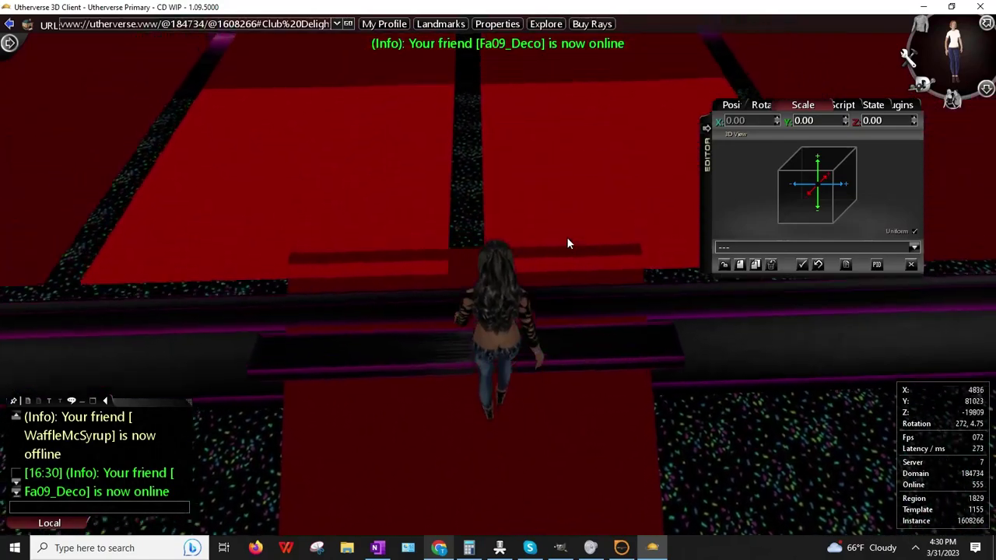
{"action": "key", "text": "Left"}
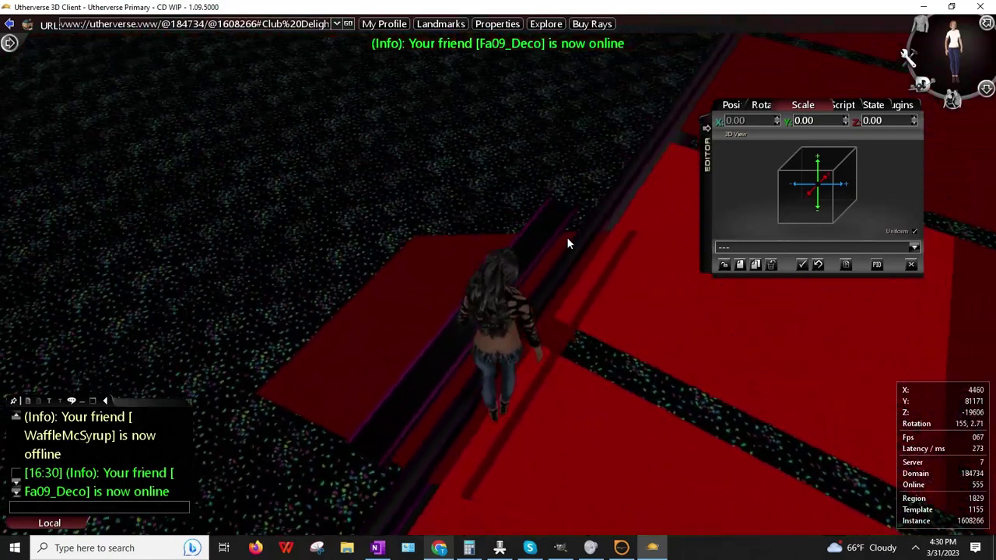
{"action": "key", "text": "Left"}
{"action": "key", "text": "Up"}
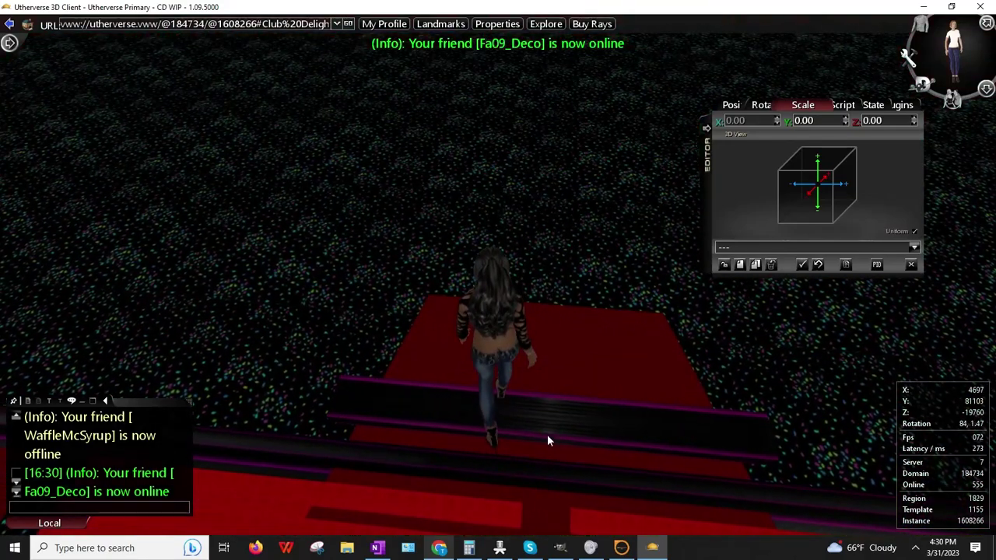
{"action": "right_click", "coordinate": [581, 424]}
{"action": "left_click", "coordinate": [638, 353]}
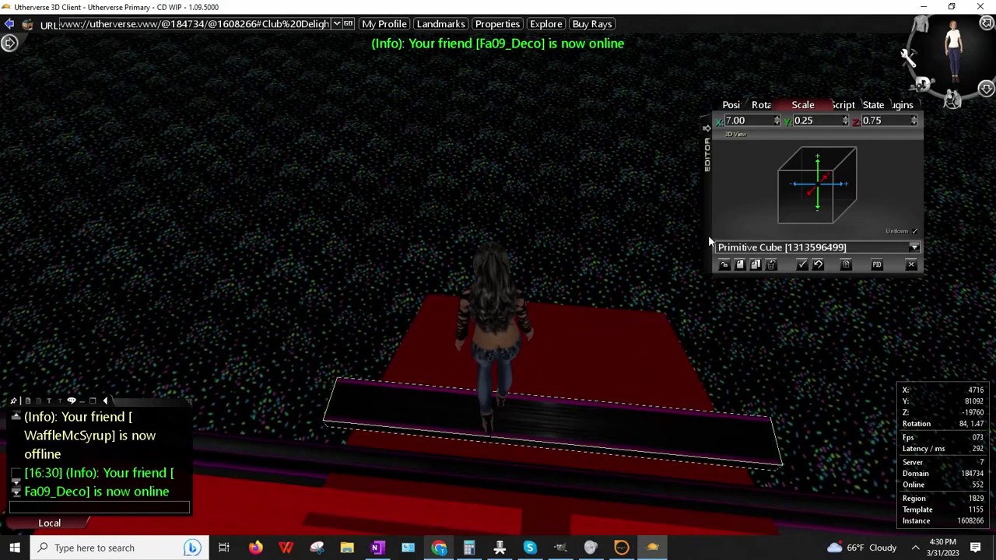
{"action": "left_click", "coordinate": [742, 107]}
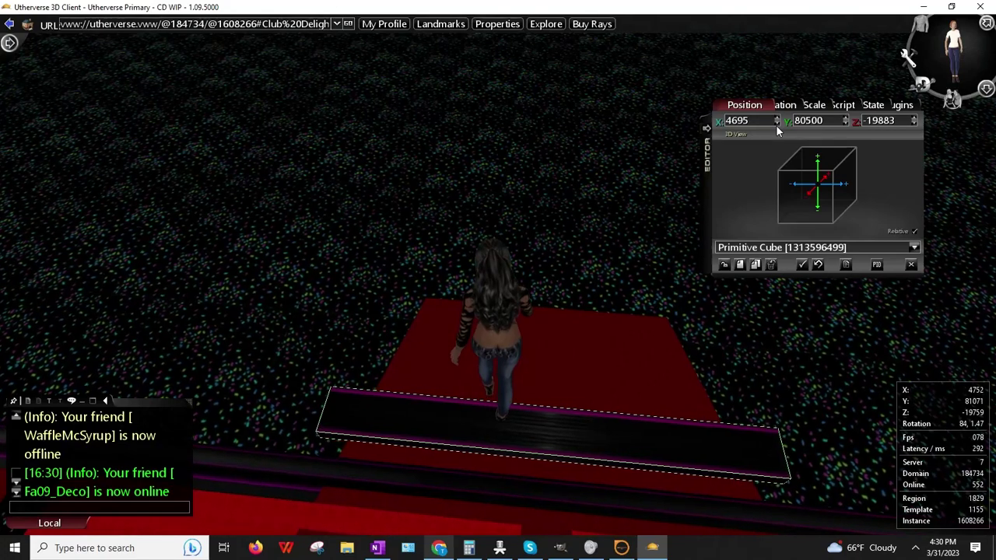
{"action": "left_click", "coordinate": [775, 124]}
{"action": "left_click", "coordinate": [775, 124]}
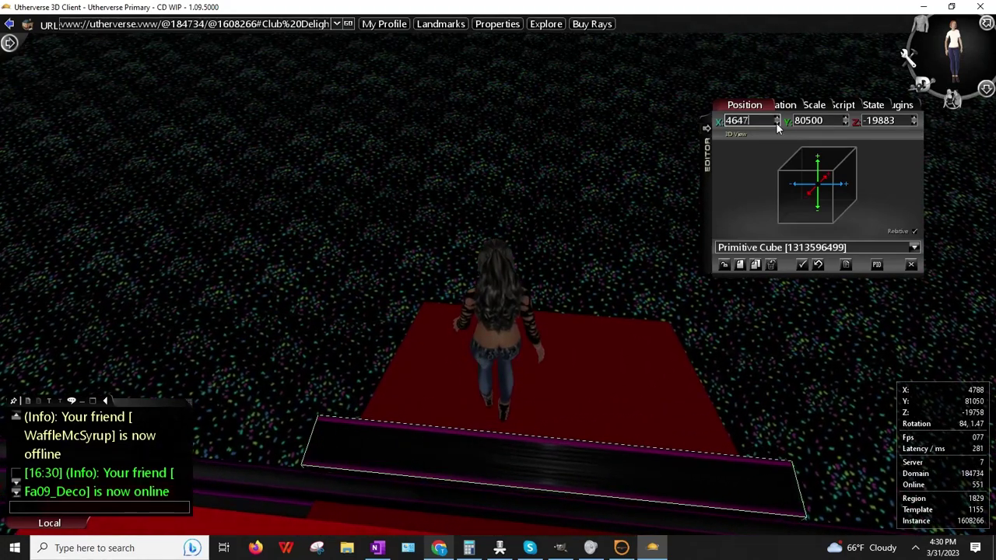
{"action": "right_click_drag", "start_coordinate": [684, 256], "coordinate": [789, 291]}
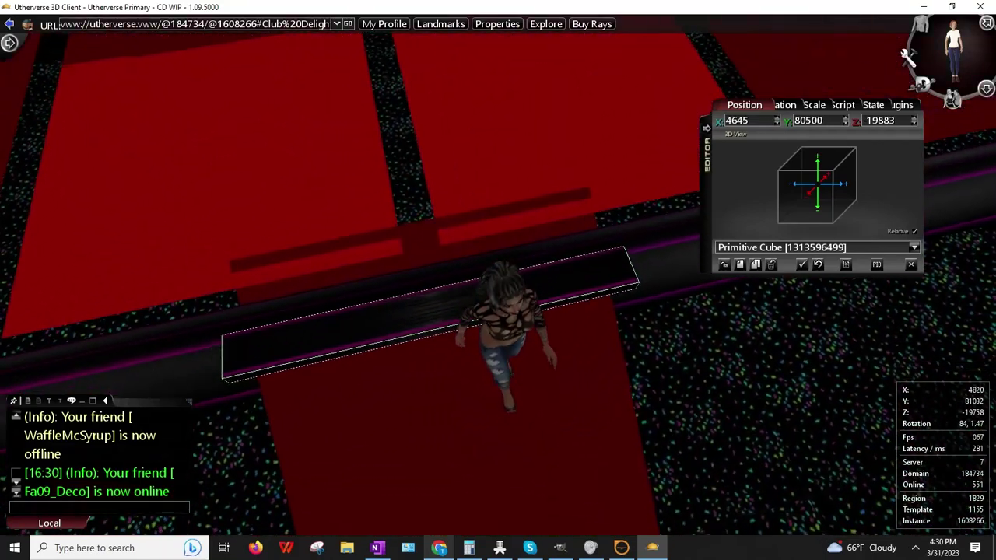
{"action": "left_click", "coordinate": [777, 118]}
{"action": "right_click_drag", "start_coordinate": [495, 221], "coordinate": [694, 171]}
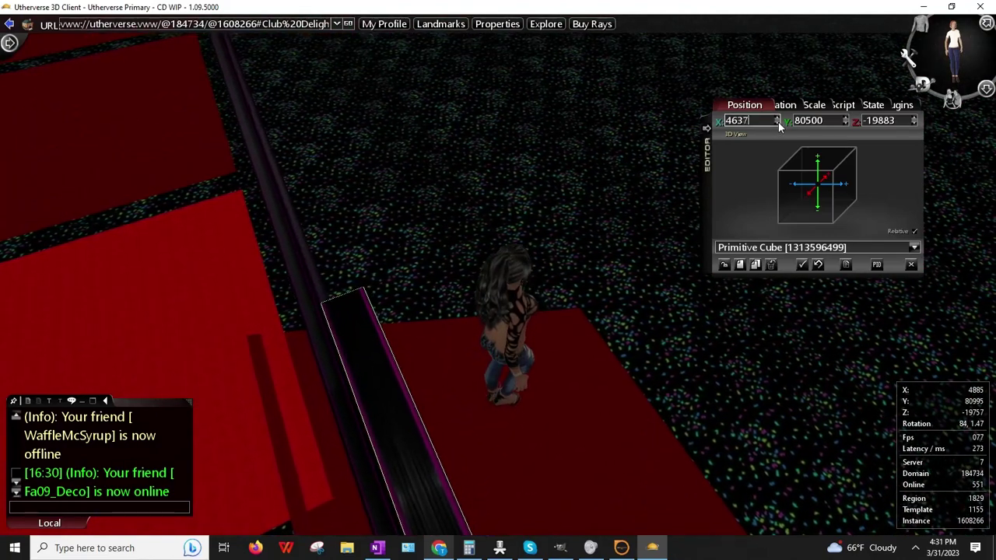
{"action": "right_click_drag", "start_coordinate": [482, 221], "coordinate": [210, 162]}
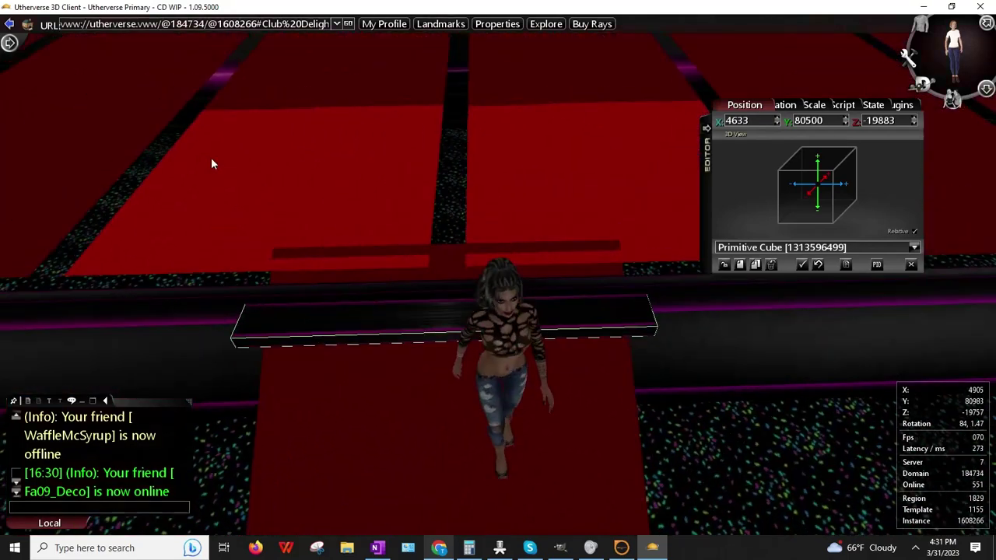
- Lower the Primitive Cube step by setting its Y position to 80413
{"action": "left_click", "coordinate": [844, 124]}
{"action": "left_click", "coordinate": [845, 123]}
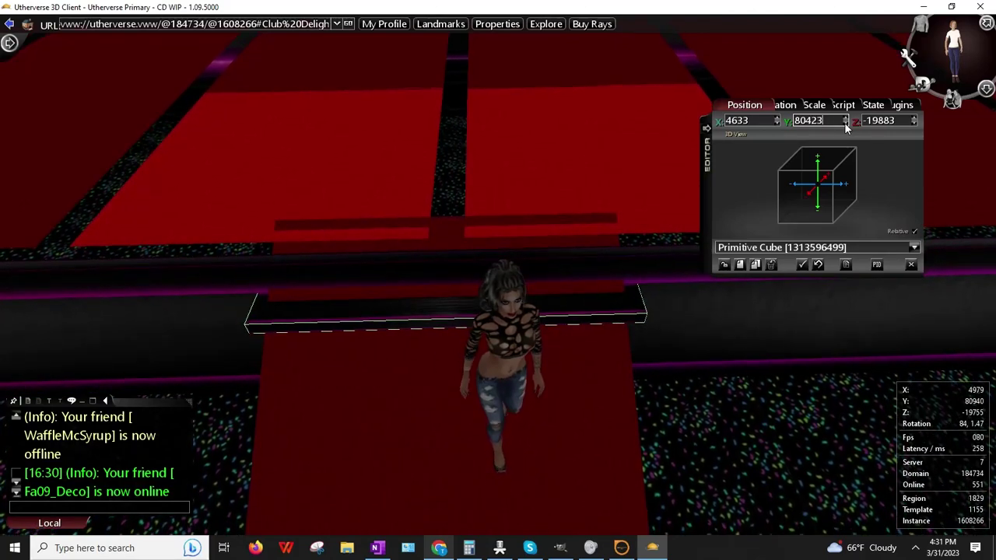
{"action": "left_click", "coordinate": [845, 124]}
{"action": "left_click", "coordinate": [845, 124]}
{"action": "left_click", "coordinate": [845, 123]}
{"action": "left_click", "coordinate": [845, 124]}
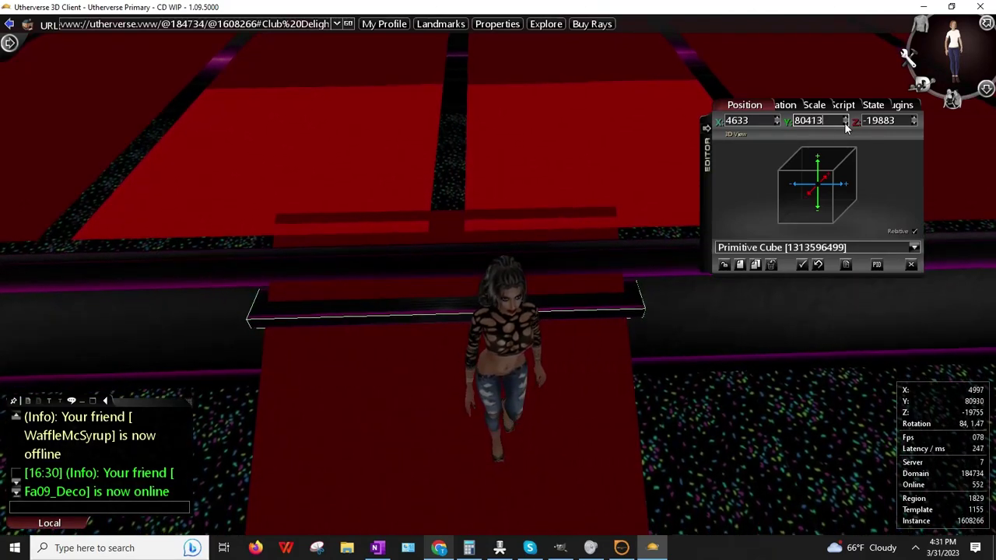
- Select the Court Floor ramp, check the step's width against it from the ramp's foot, and deselect the ramp
{"action": "right_click", "coordinate": [493, 350]}
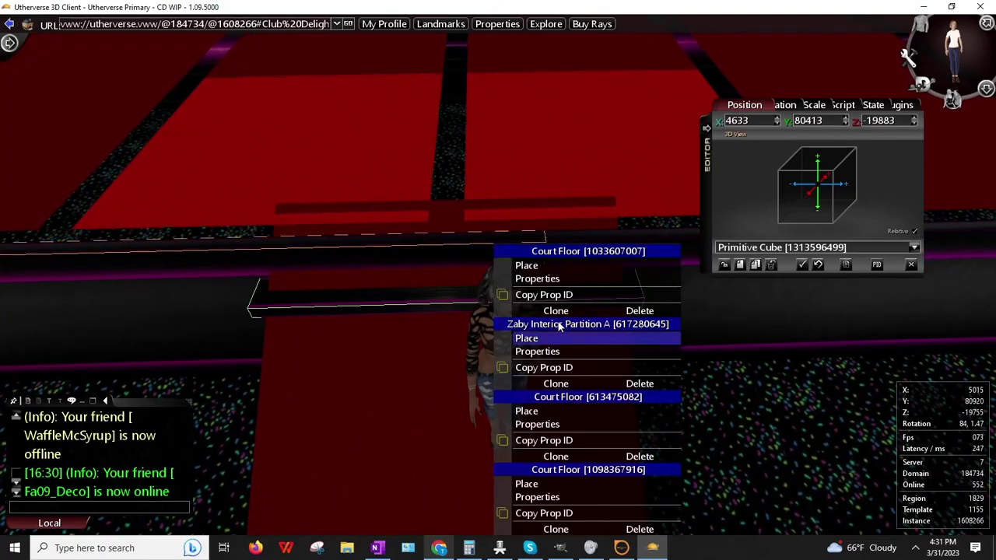
{"action": "left_click", "coordinate": [549, 279]}
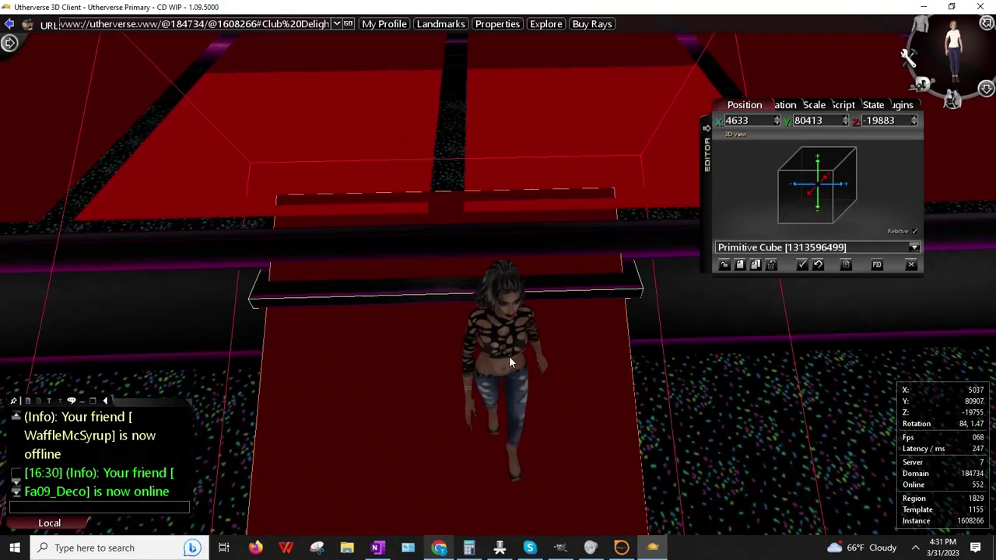
{"action": "key", "text": "Up"}
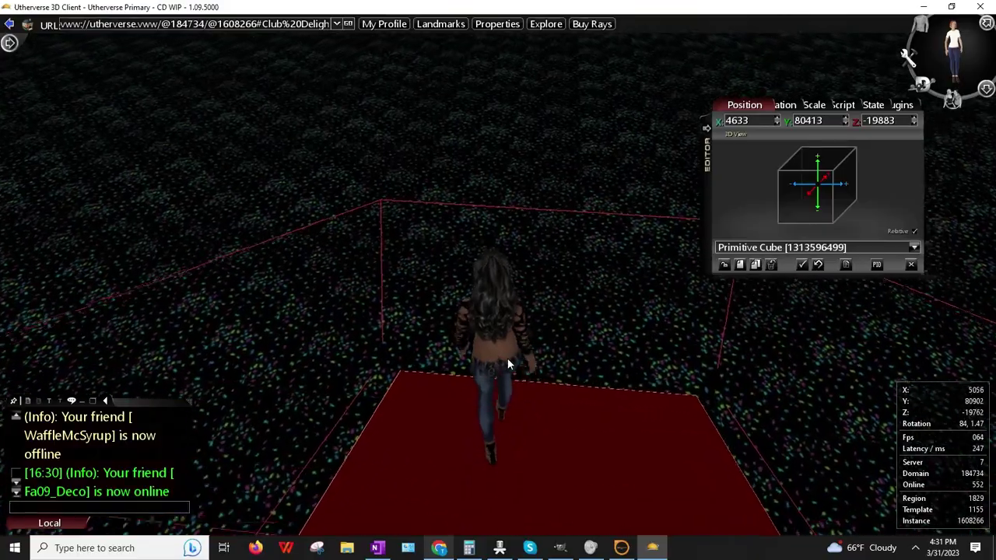
{"action": "key", "text": "Left"}
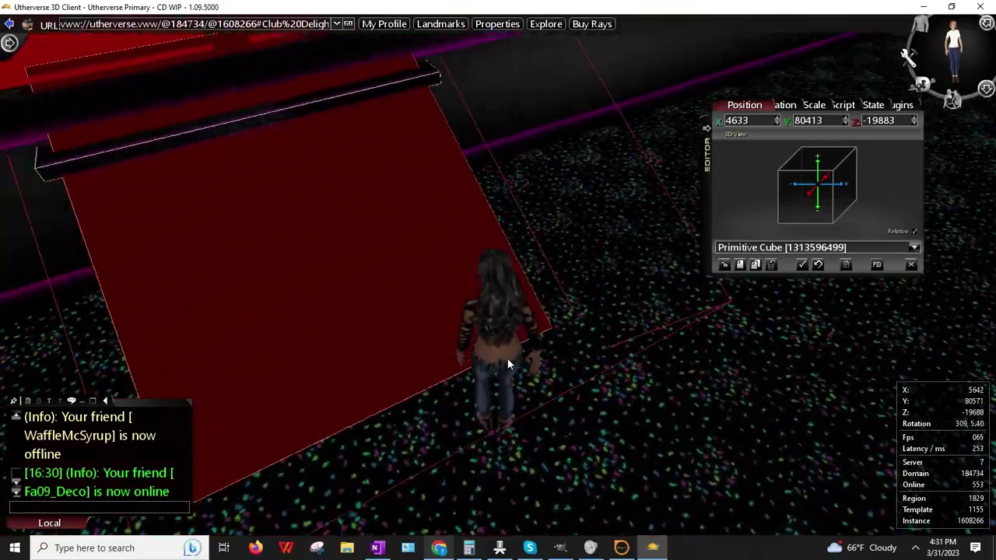
{"action": "key", "text": "Up"}
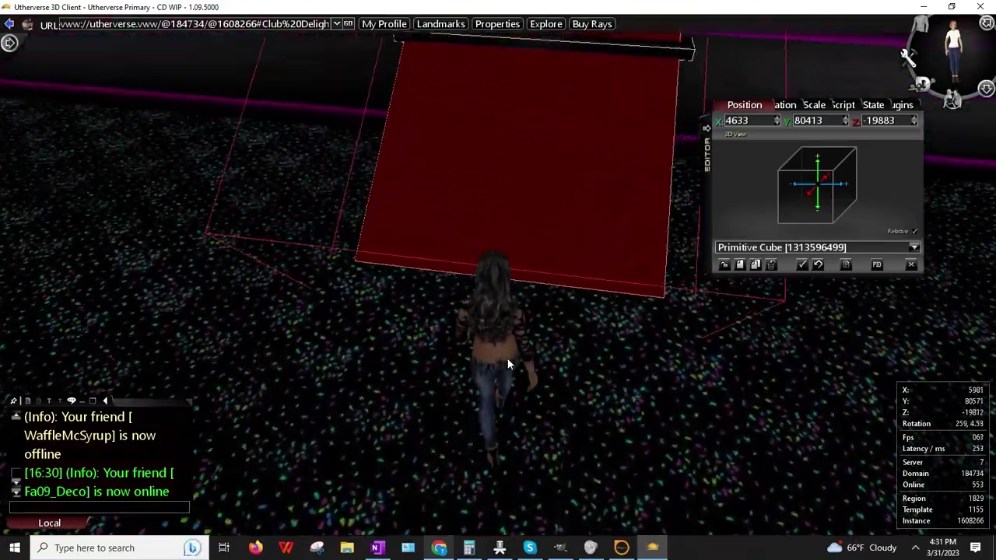
{"action": "left_click_drag", "start_coordinate": [427, 381], "coordinate": [442, 313]}
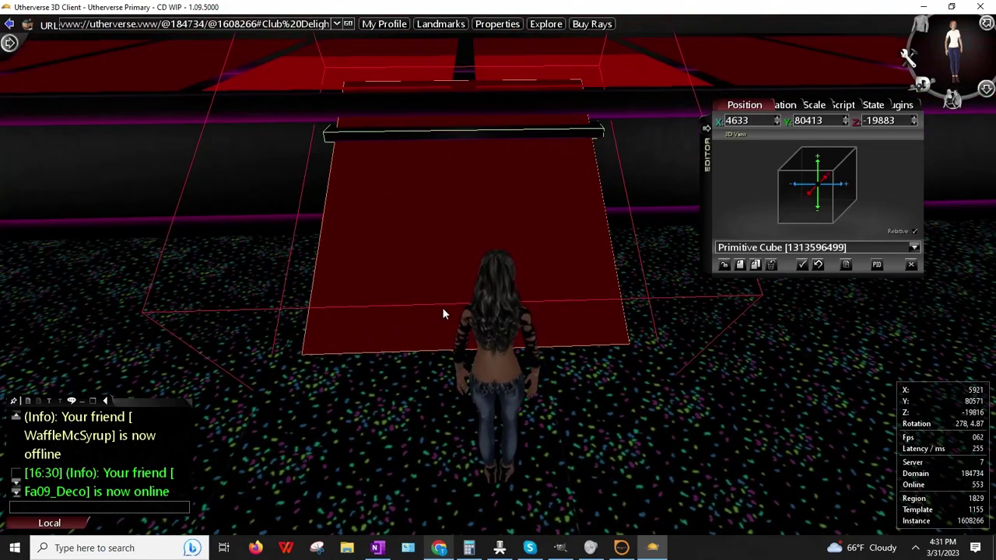
{"action": "right_click", "coordinate": [496, 129]}
{"action": "left_click", "coordinate": [548, 172]}
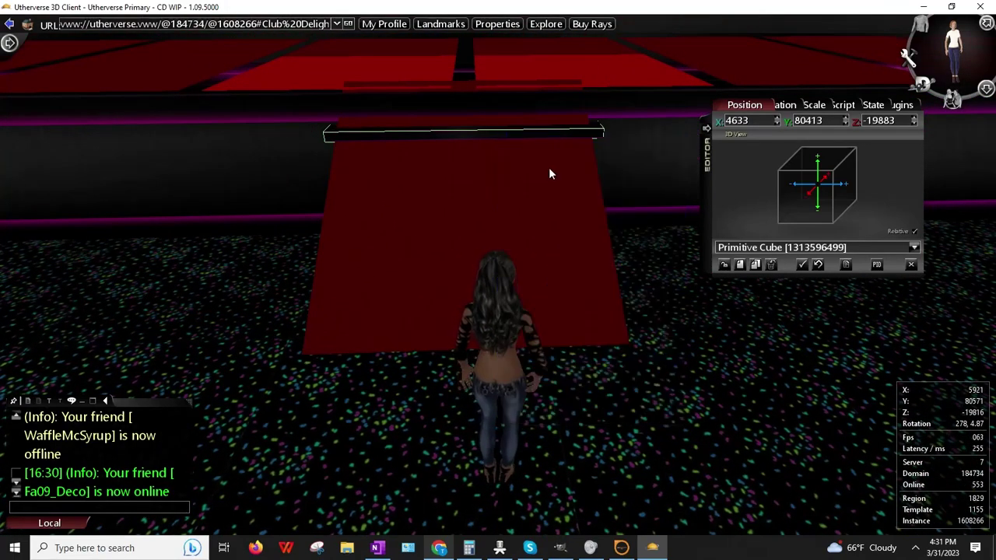
- Set the Primitive Cube's X scale to 8.00, reduce it to 7.65 against the selected Court Floor ramp, and release the cube from editing
{"action": "left_click", "coordinate": [808, 107]}
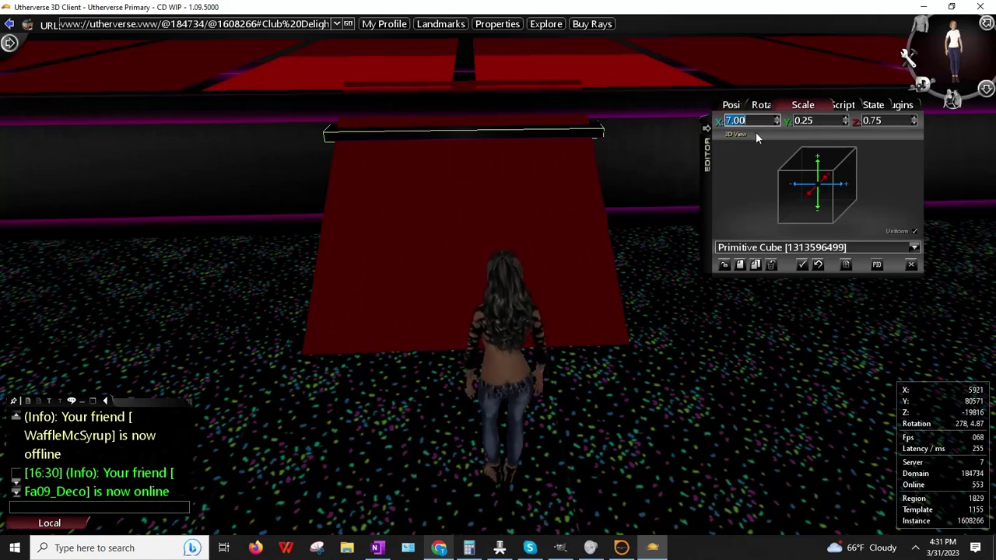
{"action": "type", "text": "8"}
{"action": "key", "text": "Return"}
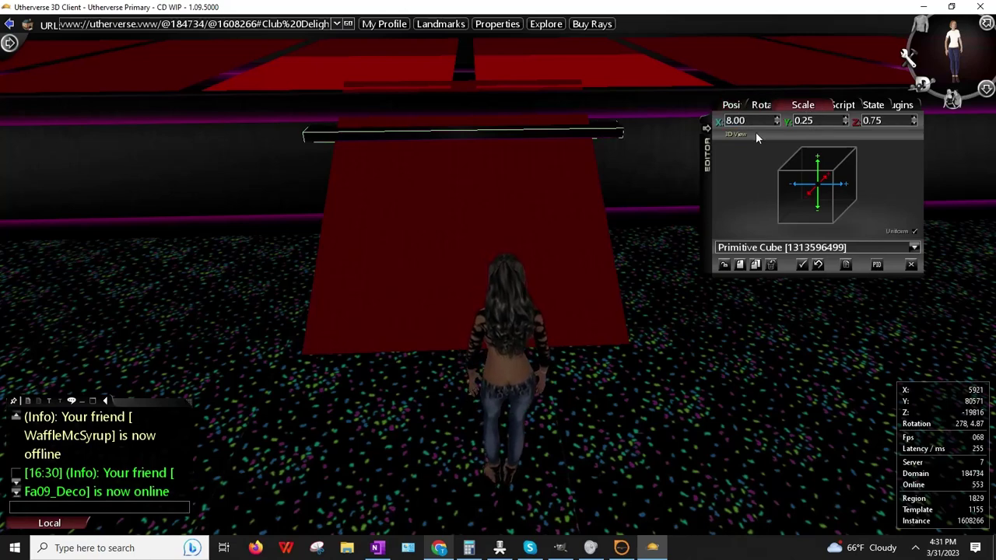
{"action": "right_click", "coordinate": [476, 194]}
{"action": "left_click", "coordinate": [511, 224]}
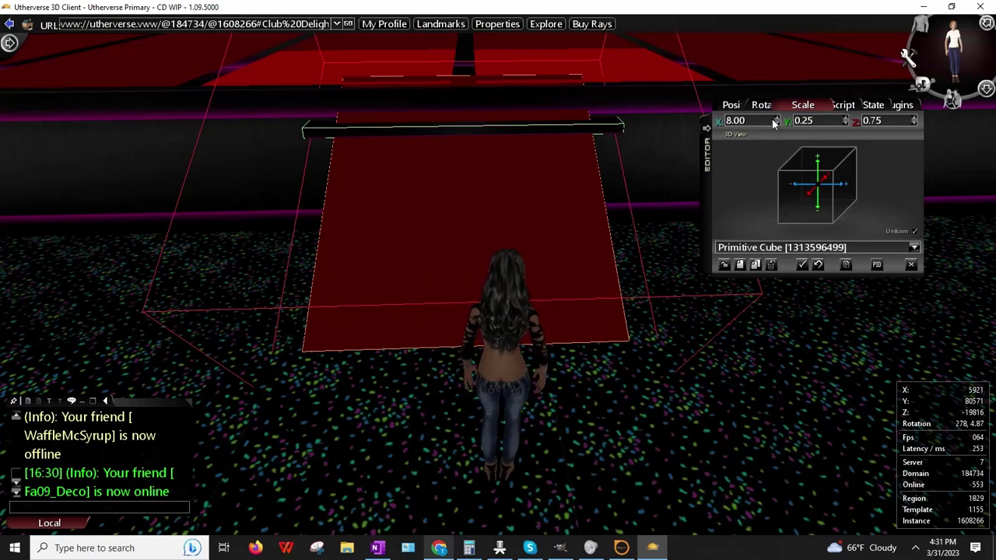
{"action": "left_click_drag", "start_coordinate": [778, 122], "coordinate": [778, 123]}
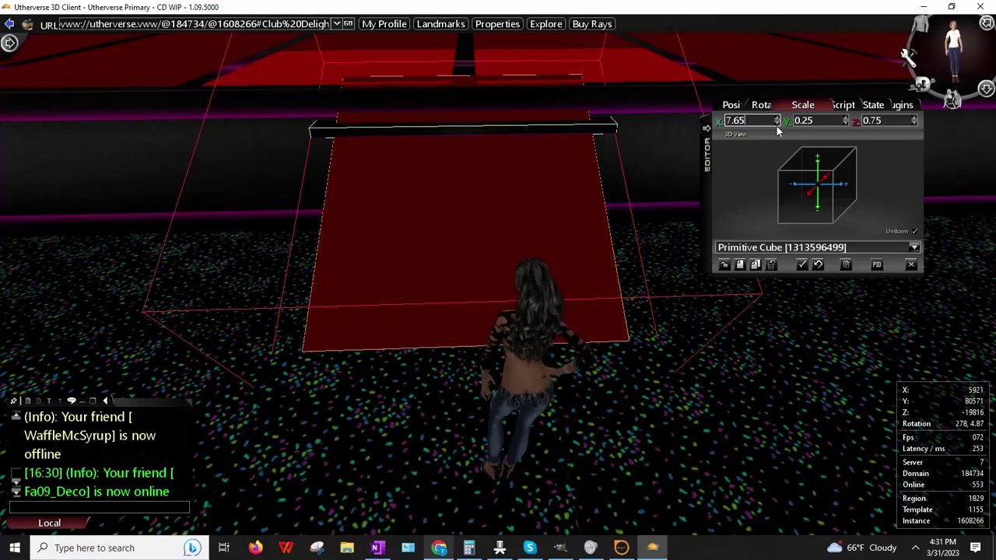
{"action": "left_click", "coordinate": [724, 264]}
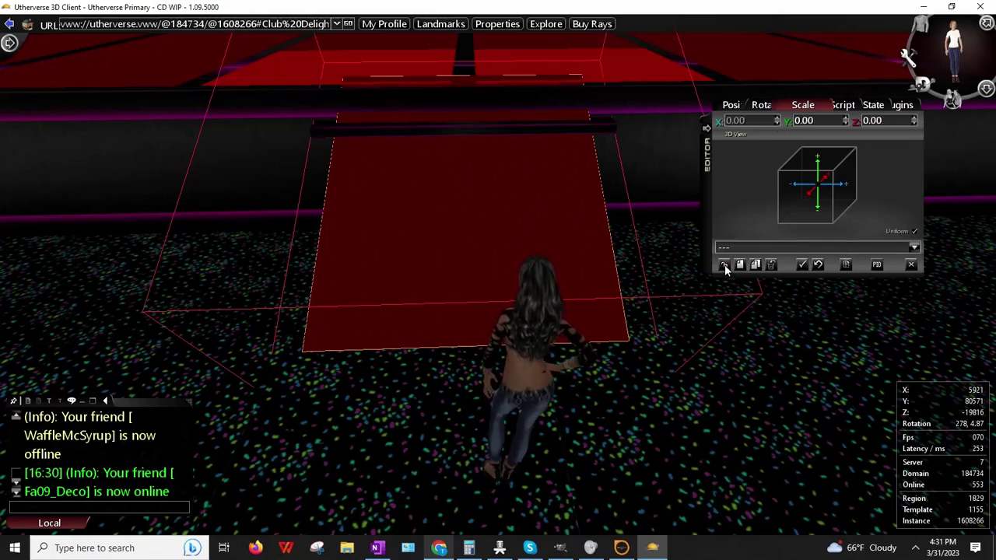
- Walk up the ramp and examine from the side how the step meets the stage edge
{"action": "key", "text": "Up"}
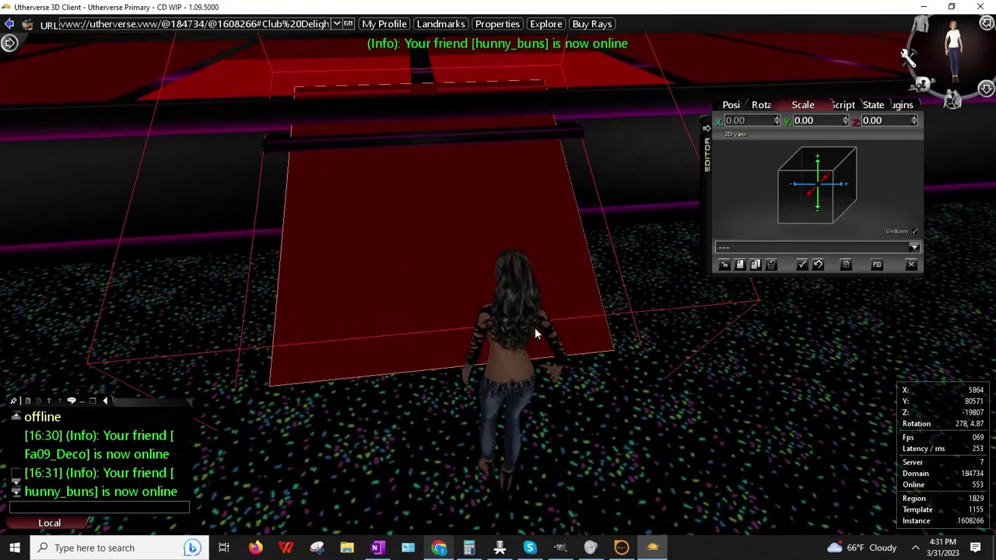
{"action": "key", "text": "Up"}
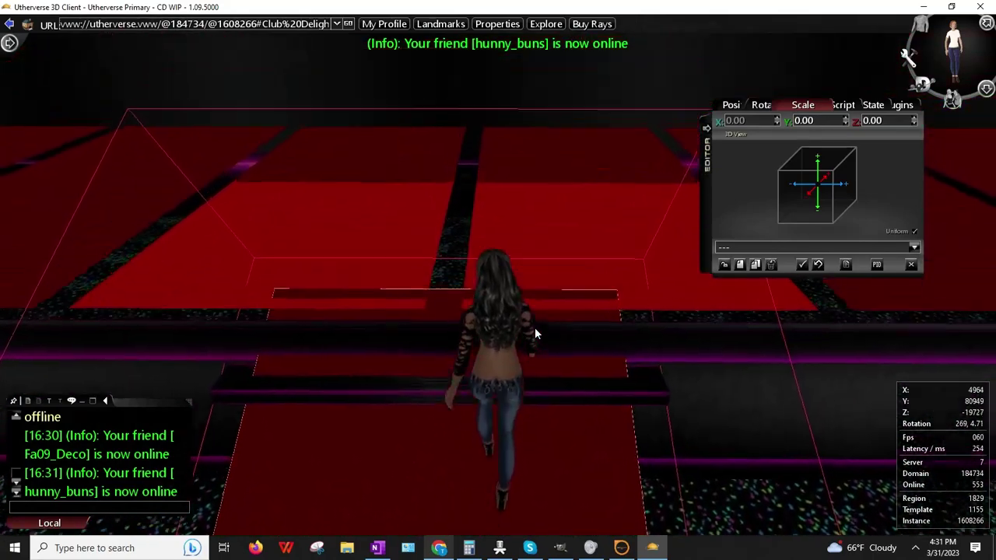
{"action": "right_click_drag", "start_coordinate": [535, 327], "coordinate": [475, 388]}
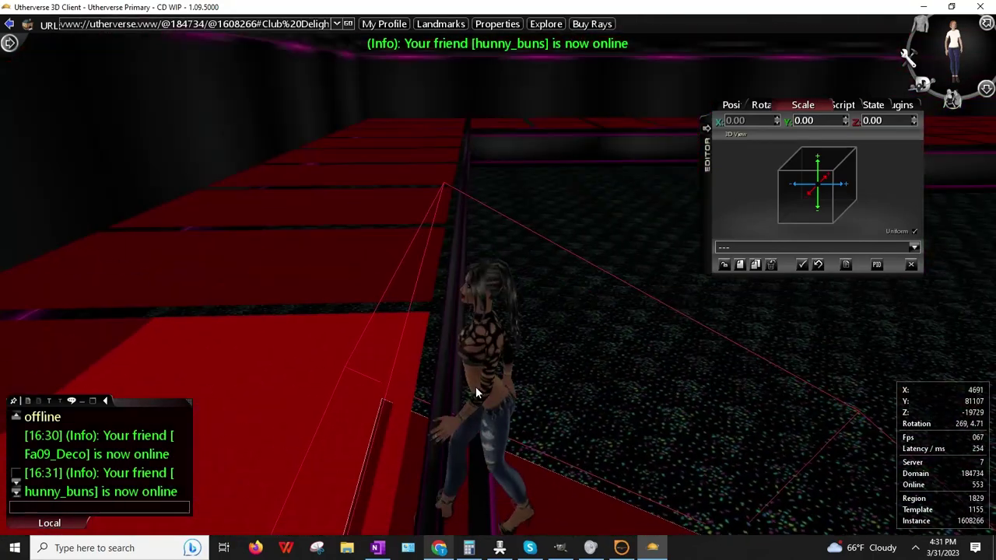
{"action": "key", "text": "Down"}
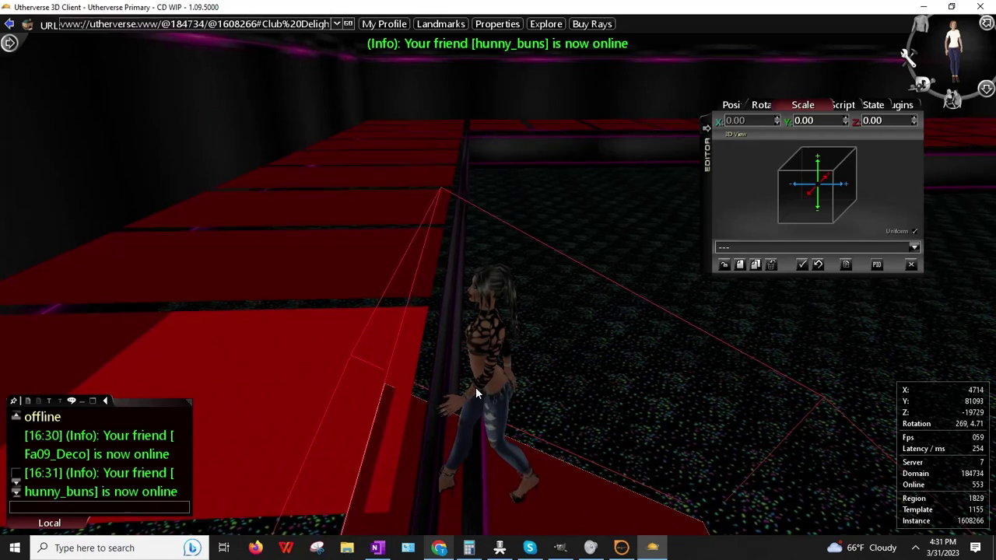
{"action": "key", "text": "Up"}
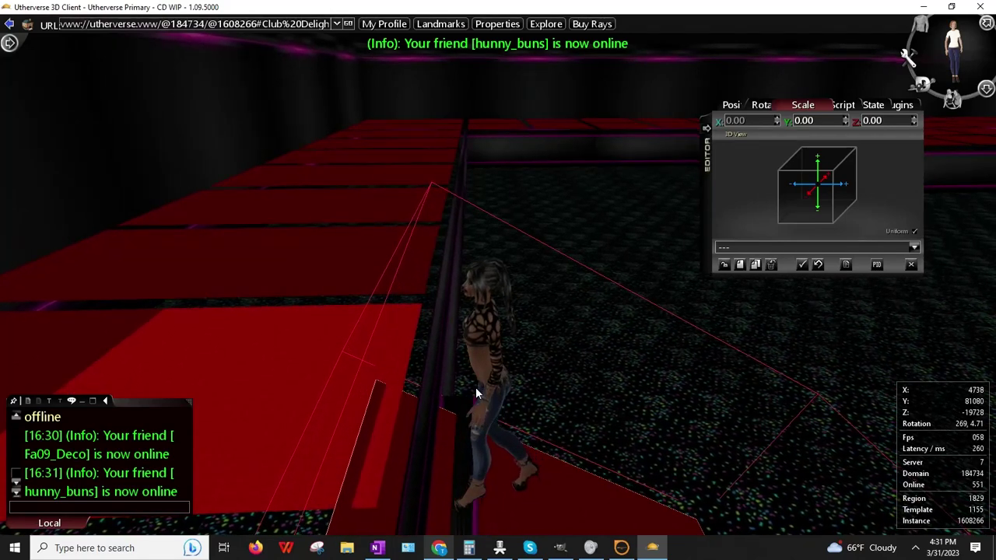
{"action": "key", "text": "Up"}
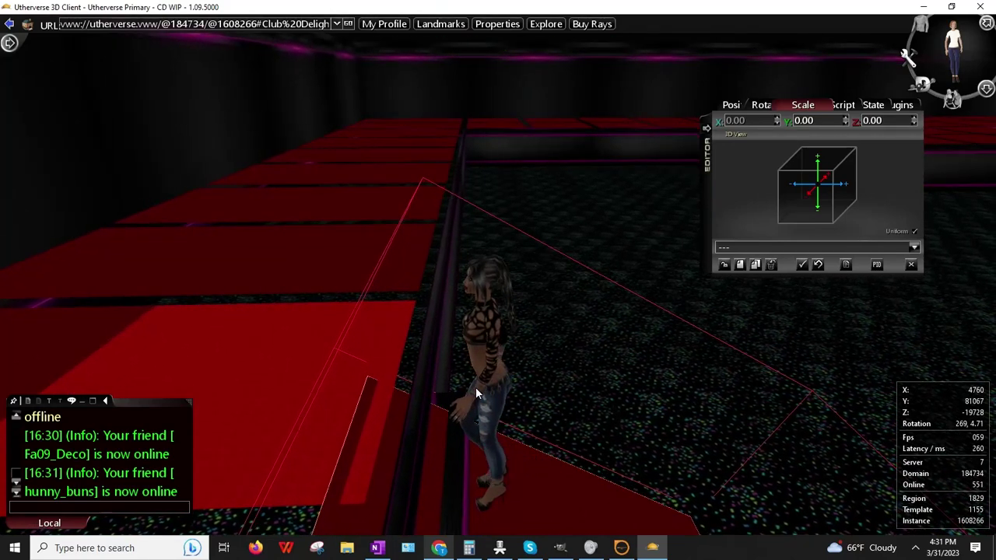
{"action": "key", "text": "Up"}
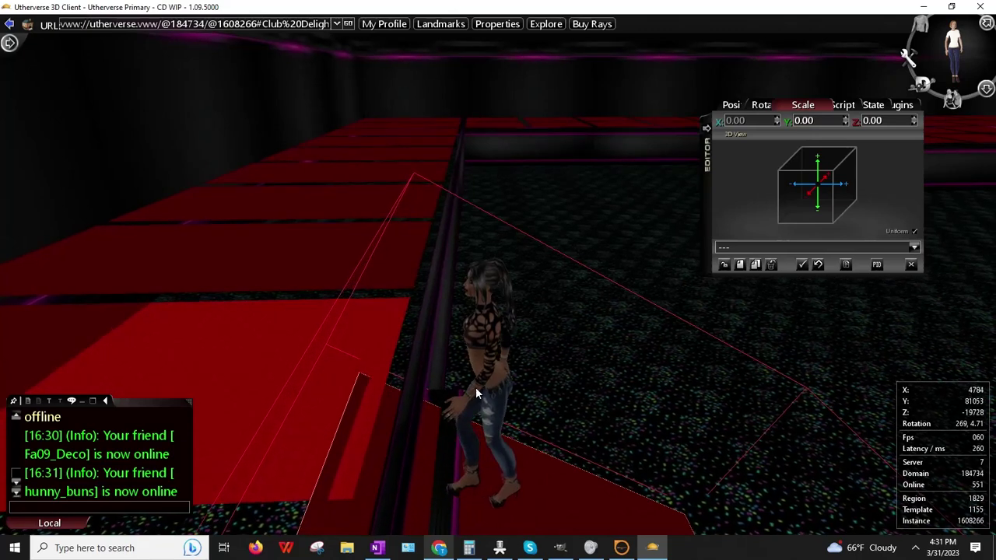
{"action": "key", "text": "Up"}
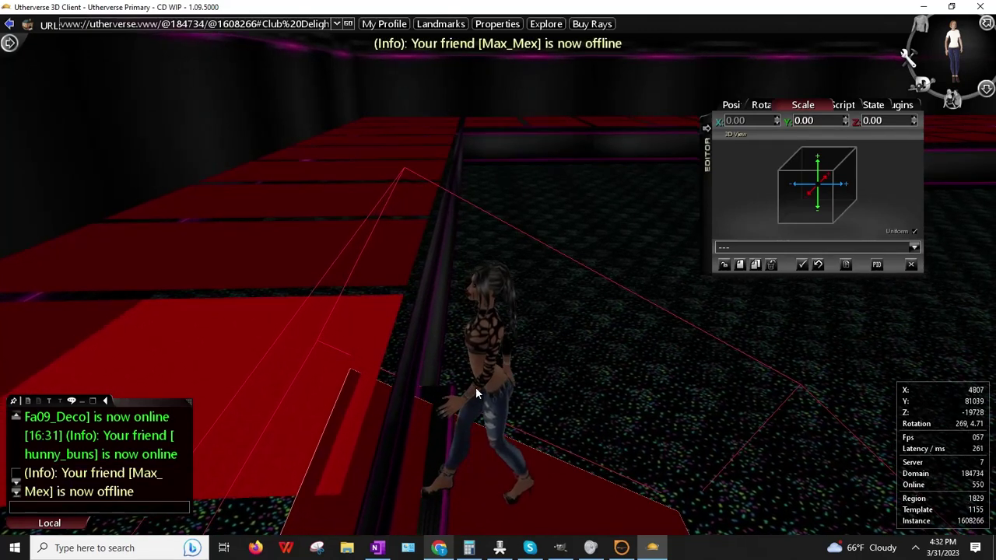
{"action": "key", "text": "Up"}
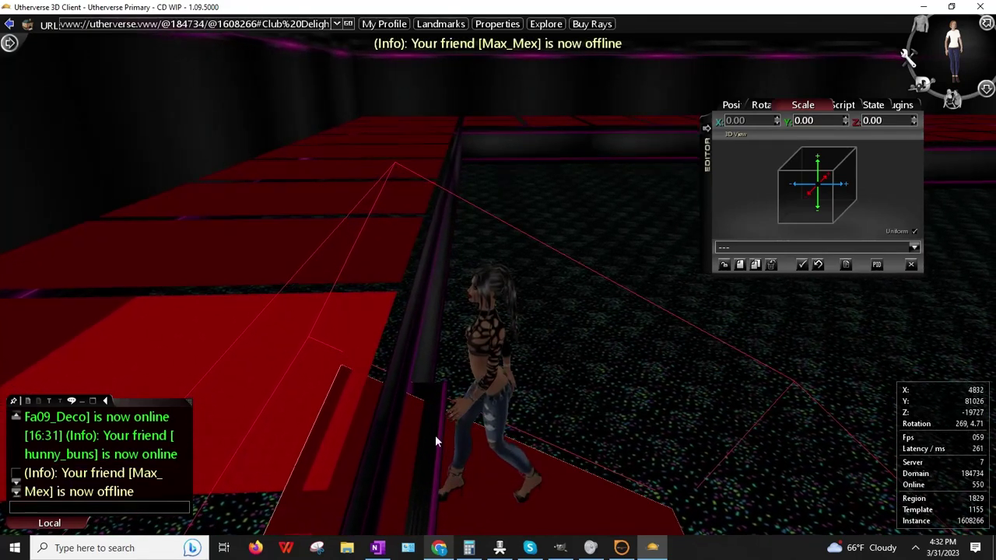
{"action": "key", "text": "Up"}
- Select the Primitive Cube step at the stage edge for placement and lower its Y position to 80405
{"action": "right_click", "coordinate": [443, 438]}
{"action": "right_click", "coordinate": [415, 439]}
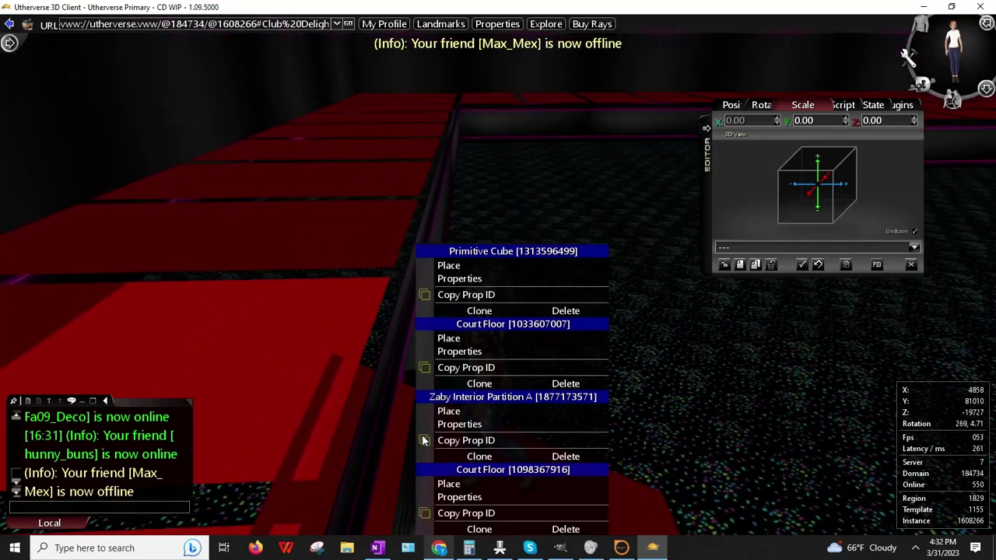
{"action": "right_click", "coordinate": [404, 455]}
{"action": "key", "text": "Up"}
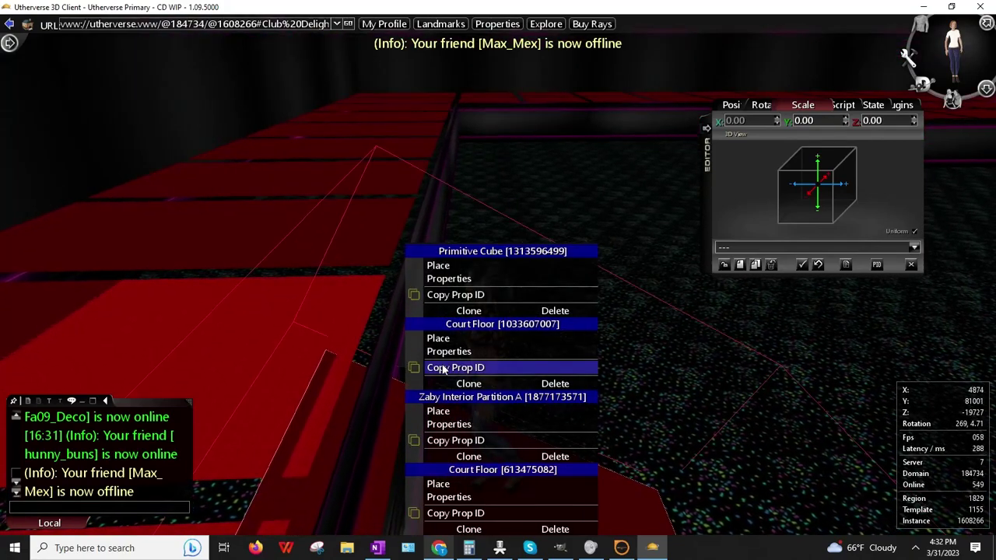
{"action": "left_click", "coordinate": [451, 279]}
{"action": "left_click", "coordinate": [737, 106]}
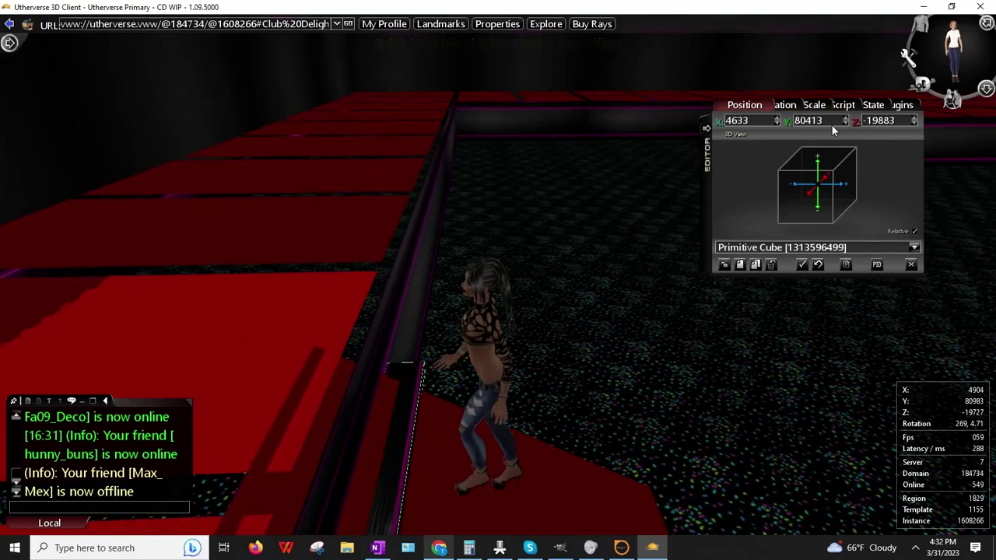
{"action": "left_click", "coordinate": [846, 125]}
{"action": "left_click", "coordinate": [847, 124]}
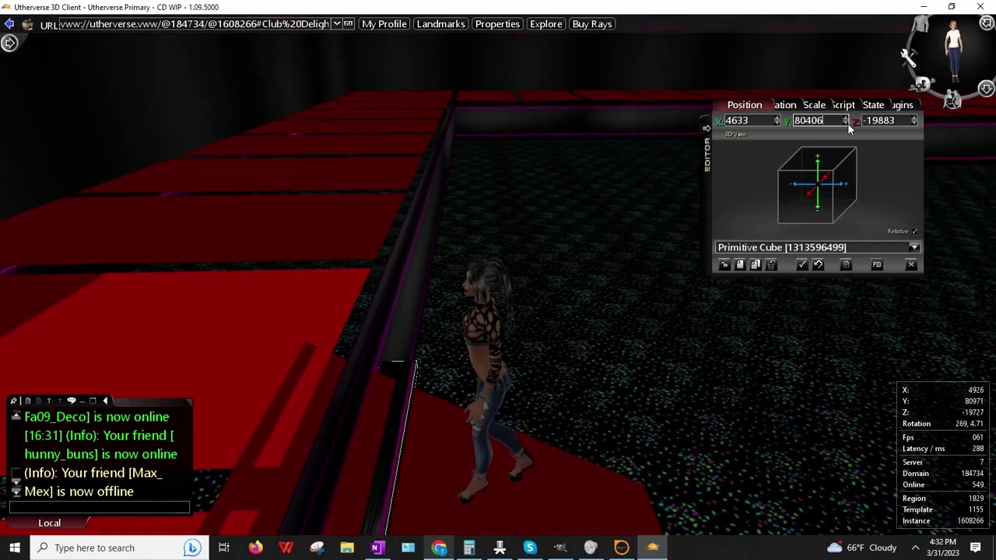
- Walk up and down the ramp and around its side to examine how the lowered step sits against the stage edge
{"action": "left_click", "coordinate": [513, 297]}
{"action": "key", "text": "Up"}
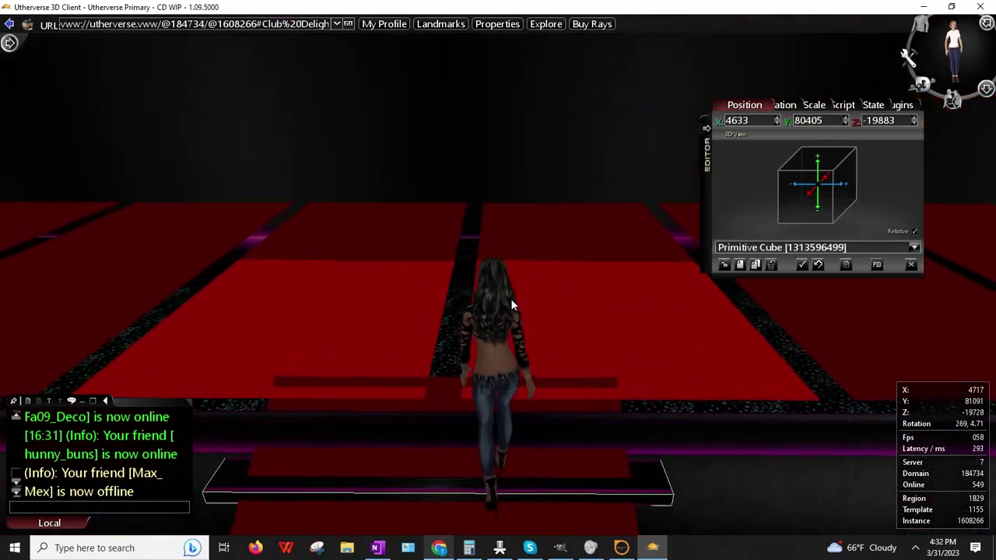
{"action": "left_click_drag", "start_coordinate": [452, 377], "coordinate": [646, 368]}
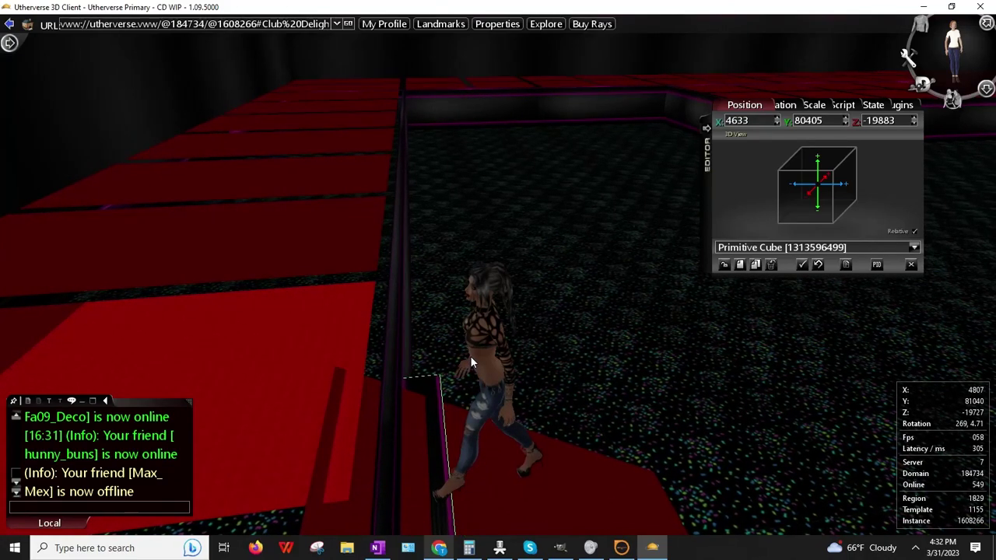
{"action": "left_click_drag", "start_coordinate": [453, 355], "coordinate": [222, 348]}
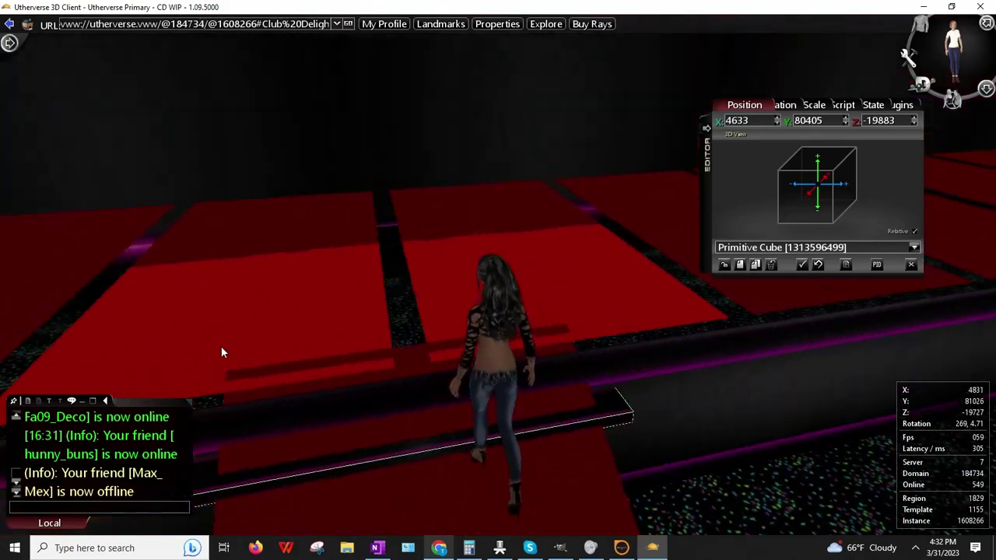
{"action": "key", "text": "Down"}
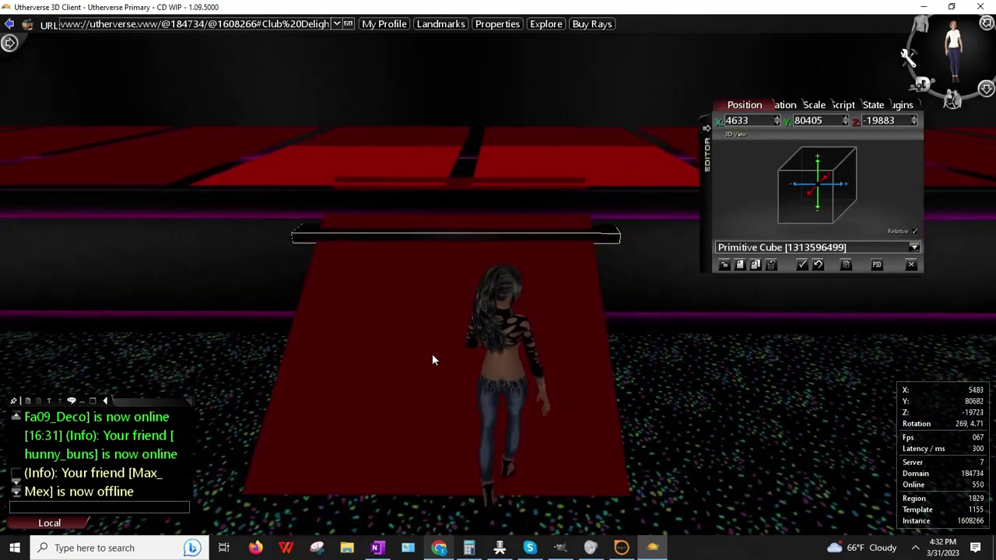
{"action": "key", "text": "Right"}
{"action": "key", "text": "Up"}
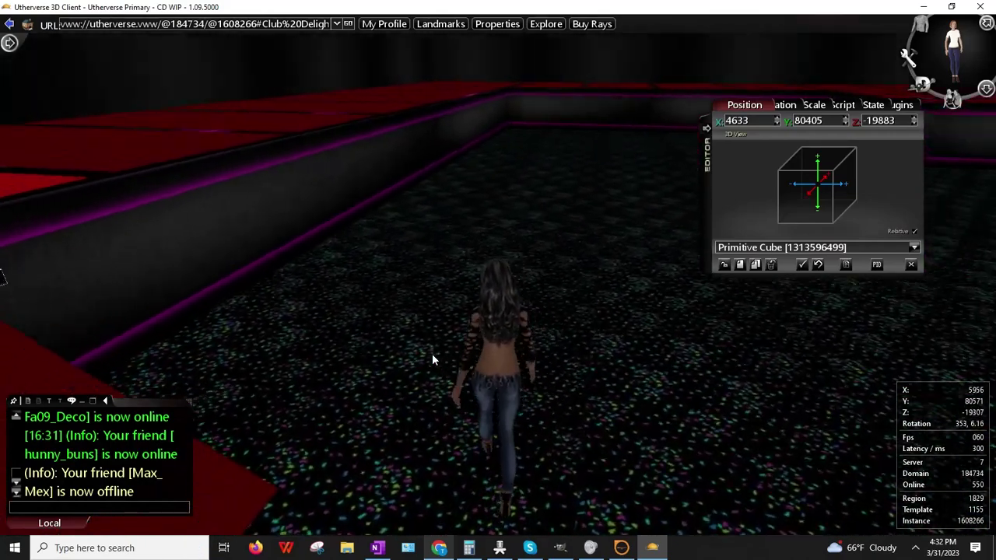
{"action": "key", "text": "Left"}
{"action": "key", "text": "Up"}
{"action": "key", "text": "Left"}
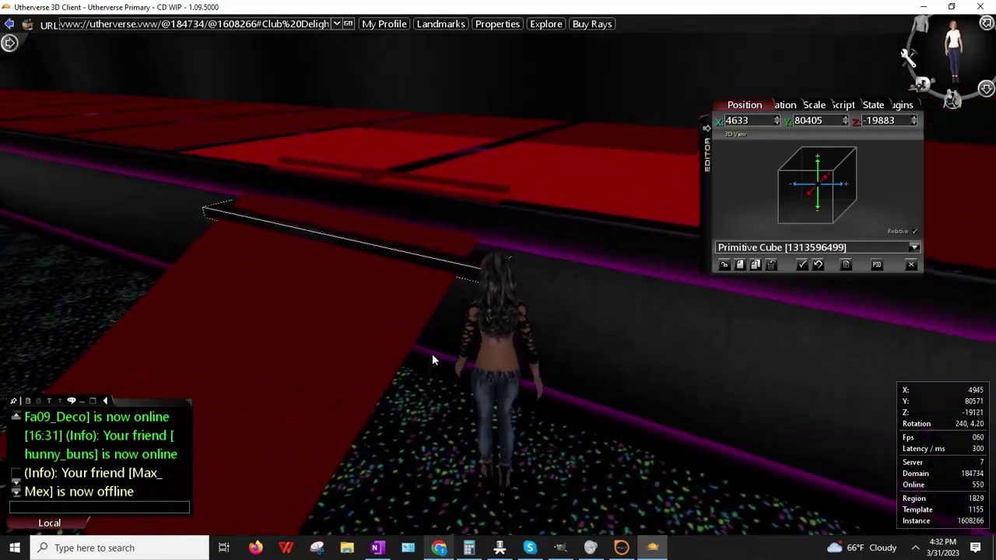
- Copy the step's Z position, clone the Primitive Cube, and set the clone's Z position to -19883 so both steps line up
{"action": "right_click_drag", "start_coordinate": [543, 256], "coordinate": [494, 292]}
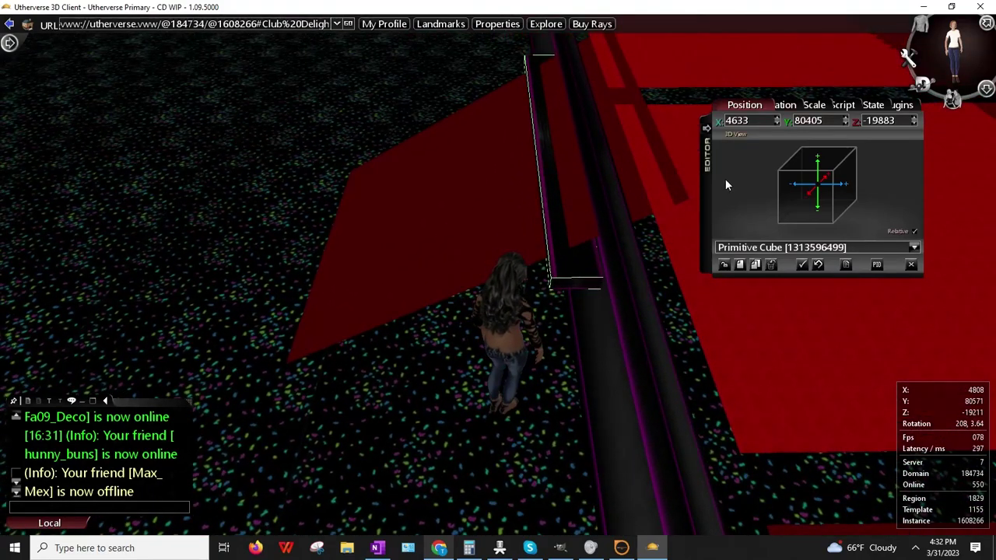
{"action": "right_click_drag", "start_coordinate": [623, 183], "coordinate": [612, 183]}
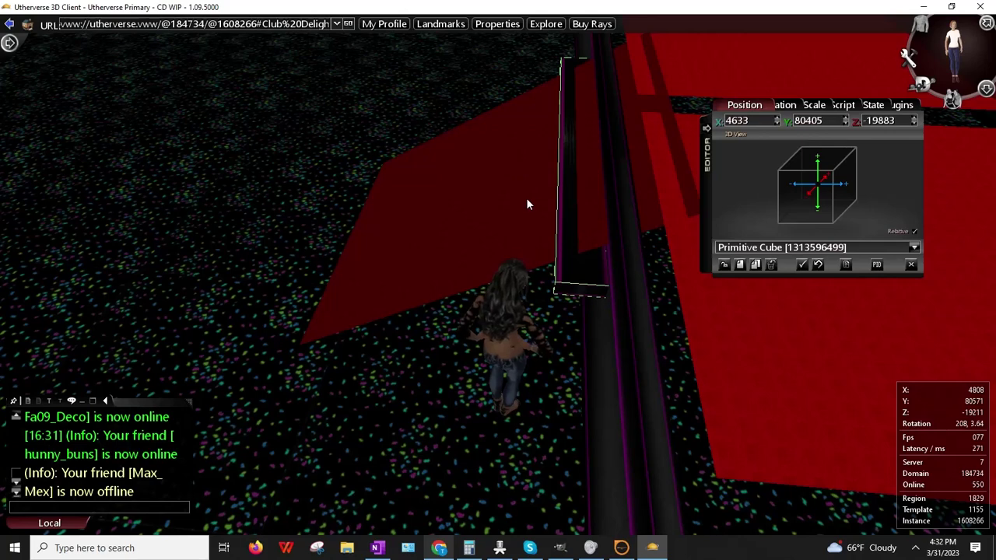
{"action": "right_click", "coordinate": [882, 120]}
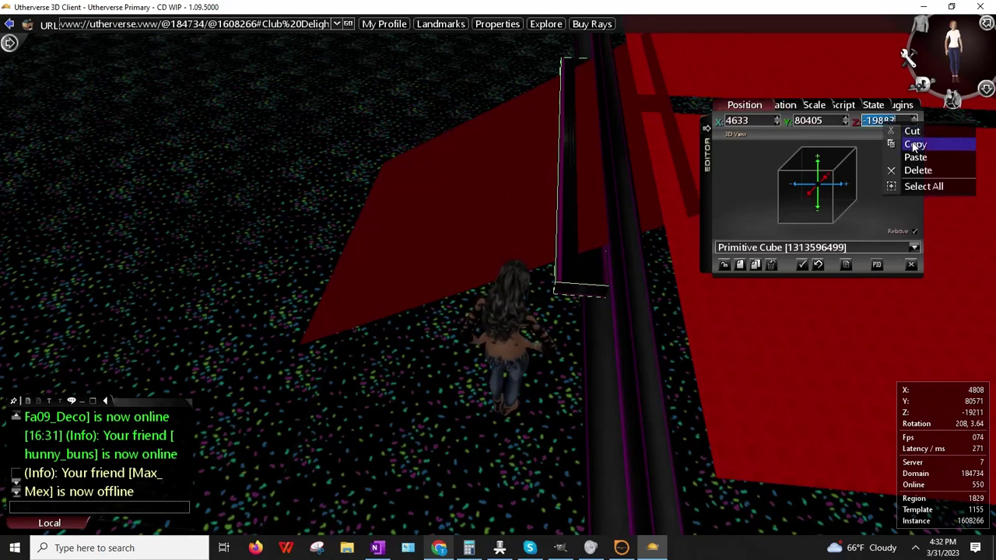
{"action": "left_click", "coordinate": [913, 143]}
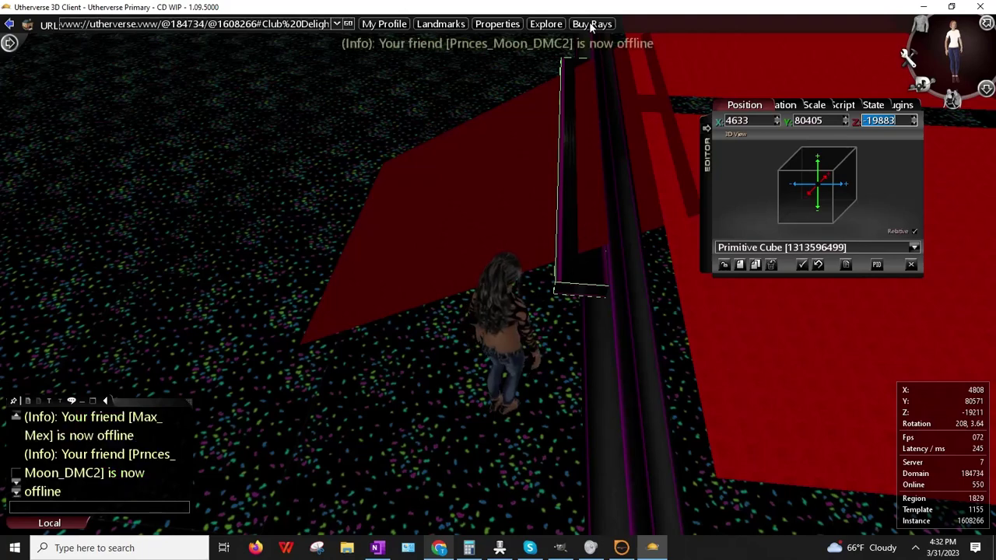
{"action": "left_click", "coordinate": [755, 266]}
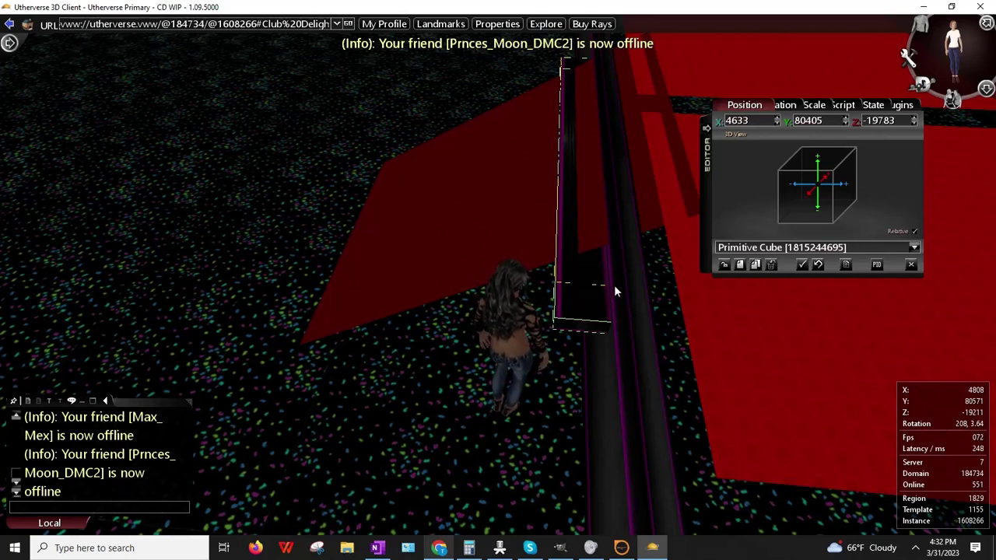
{"action": "right_click", "coordinate": [872, 121]}
{"action": "left_click", "coordinate": [902, 155]}
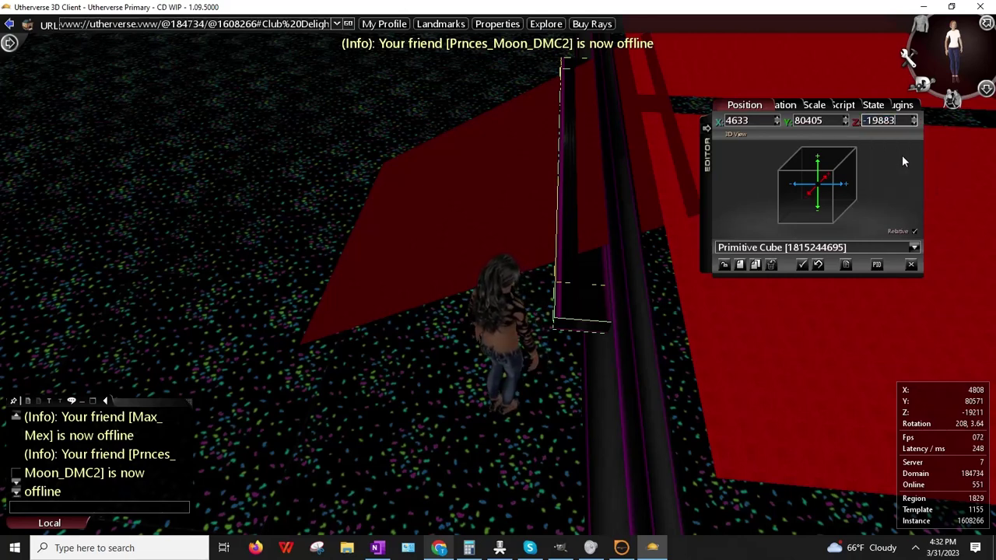
{"action": "key", "text": "Return"}
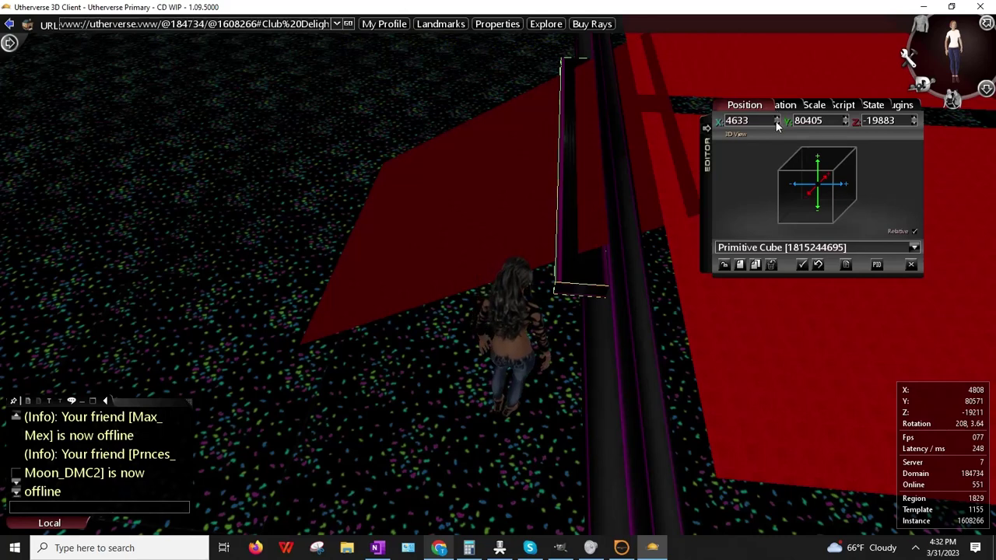
- Move the cloned Primitive Cube out in front of the first step by setting its X position to 4752
{"action": "left_click", "coordinate": [777, 123]}
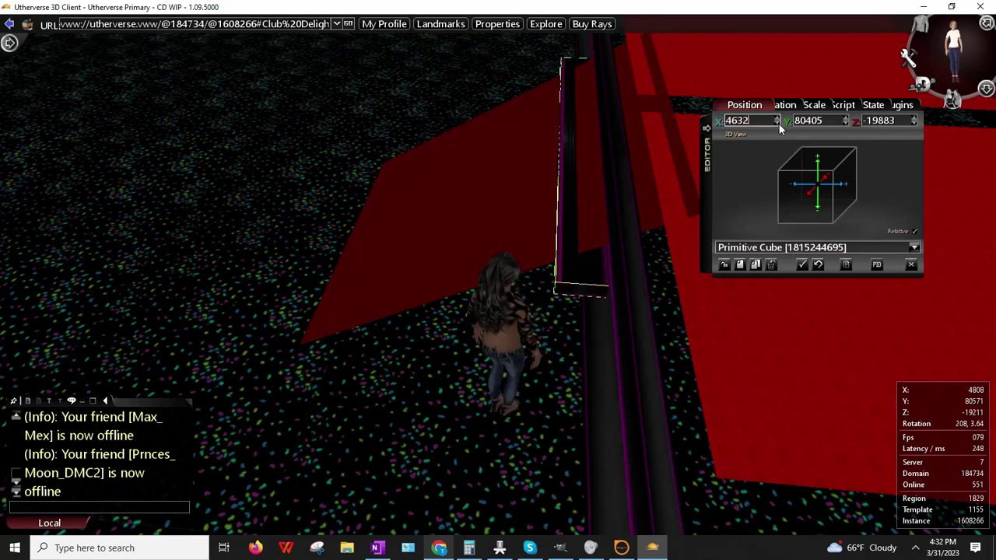
{"action": "left_click", "coordinate": [777, 117]}
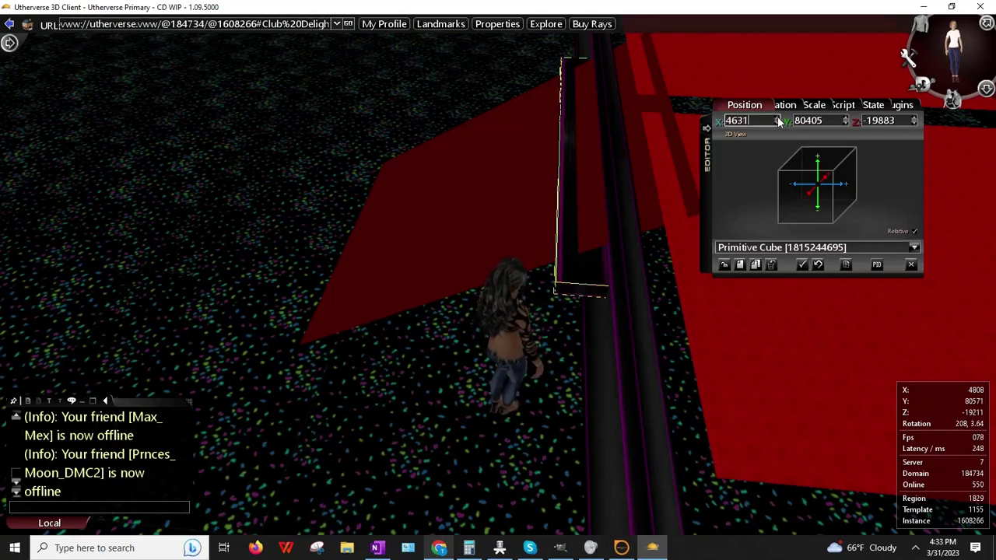
{"action": "left_click_drag", "start_coordinate": [777, 116], "coordinate": [779, 124]}
{"action": "left_click", "coordinate": [779, 123]}
- Check the joint between the two steps up close, then lower the cloned step by setting its Y position to 80329
{"action": "mouse_move", "coordinate": [548, 332]}
{"action": "left_mouse_down"}
{"action": "mouse_move", "coordinate": [541, 277]}
{"action": "mouse_move", "coordinate": [546, 320]}
{"action": "left_mouse_up"}
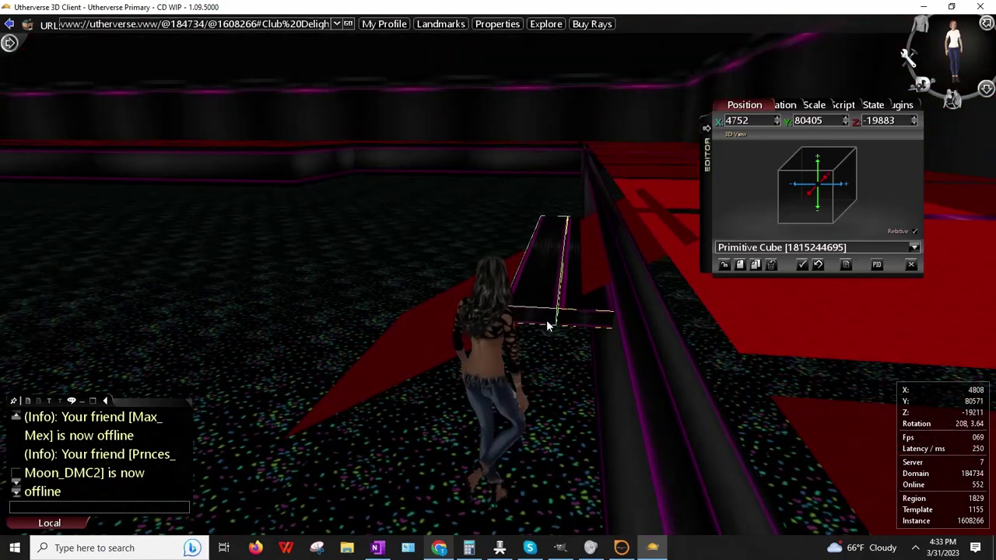
{"action": "scroll", "coordinate": [546, 322], "scroll_direction": "up", "scroll_amount": 5}
{"action": "left_click_drag", "start_coordinate": [599, 377], "coordinate": [588, 354]}
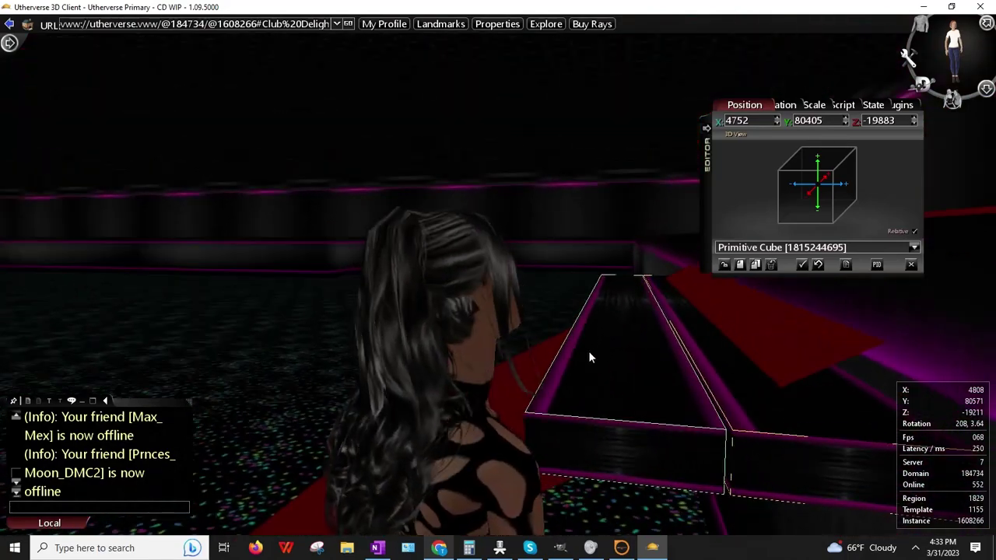
{"action": "left_click_drag", "start_coordinate": [757, 462], "coordinate": [750, 451]}
{"action": "scroll", "coordinate": [771, 455], "scroll_direction": "down", "scroll_amount": 3}
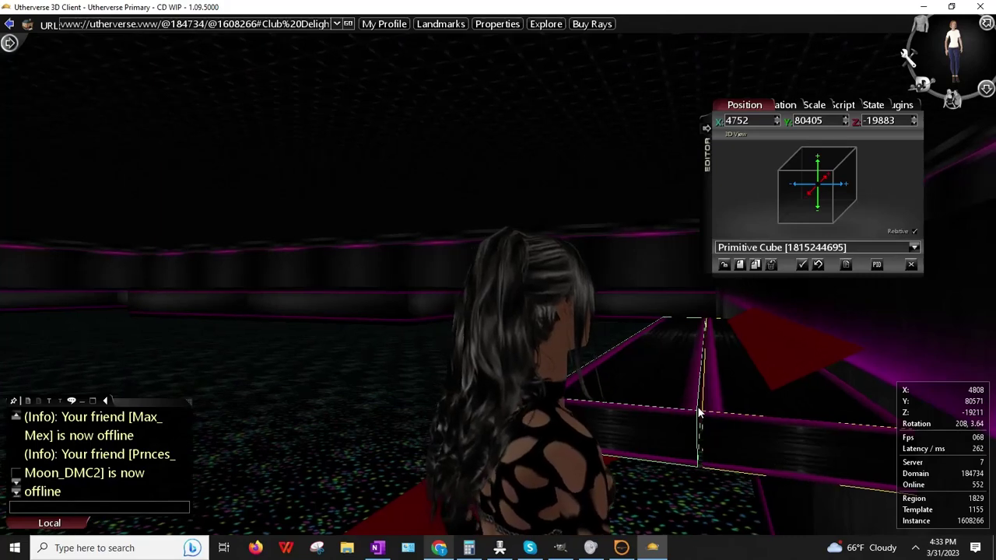
{"action": "left_click_drag", "start_coordinate": [678, 427], "coordinate": [848, 459]}
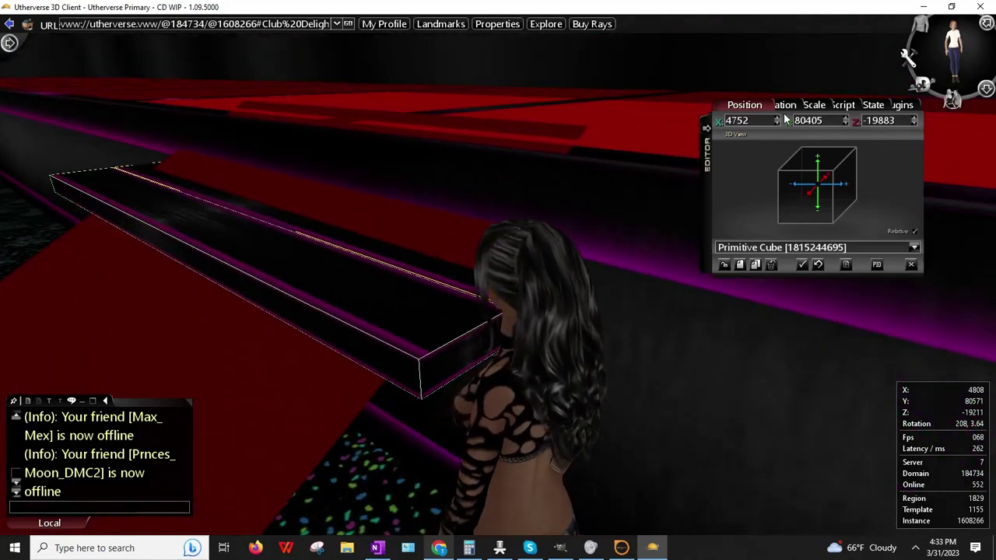
{"action": "left_click", "coordinate": [845, 123]}
{"action": "left_click_drag", "start_coordinate": [847, 124], "coordinate": [846, 123]}
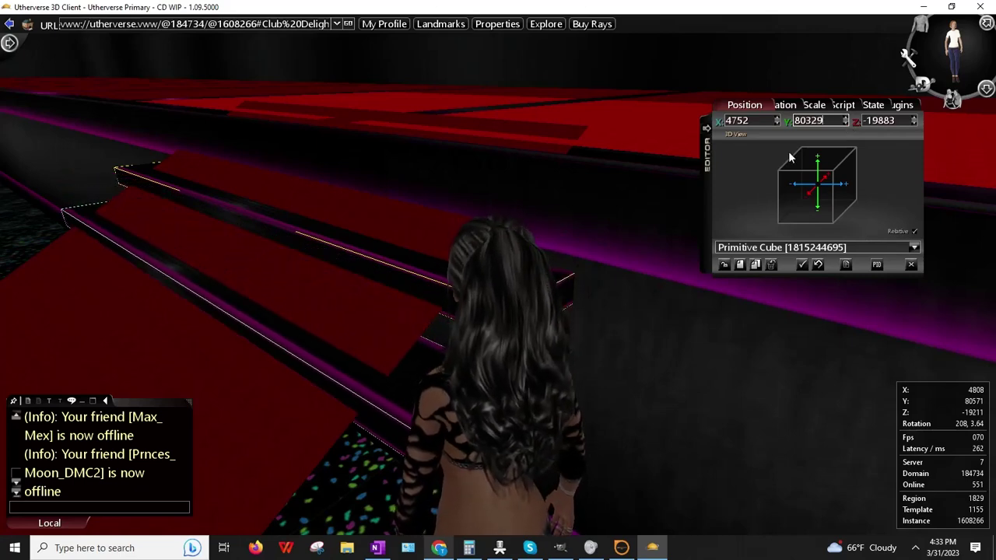
- Examine the two steps' spacing and height from the side, then walk around to the ramp
{"action": "left_click_drag", "start_coordinate": [261, 205], "coordinate": [308, 231]}
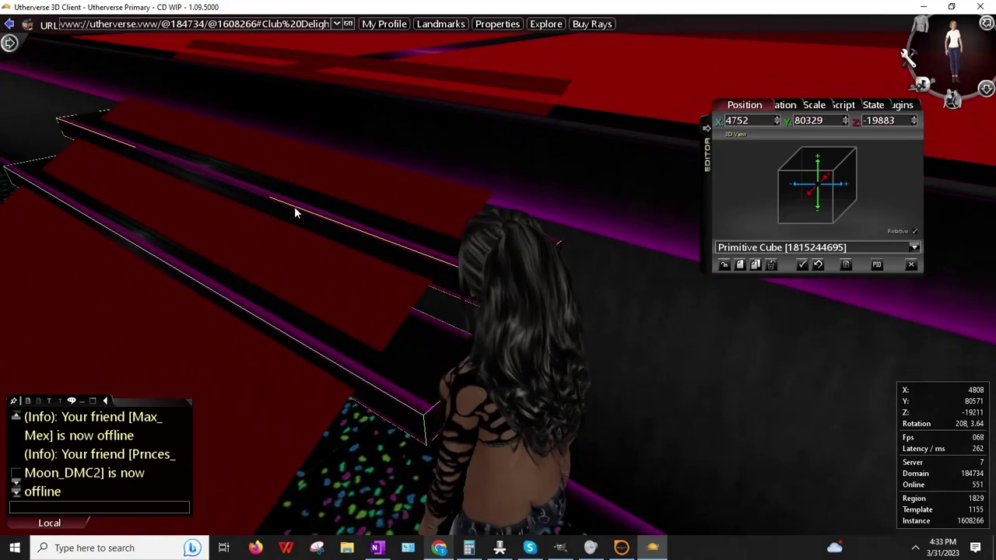
{"action": "left_click_drag", "start_coordinate": [383, 187], "coordinate": [408, 194]}
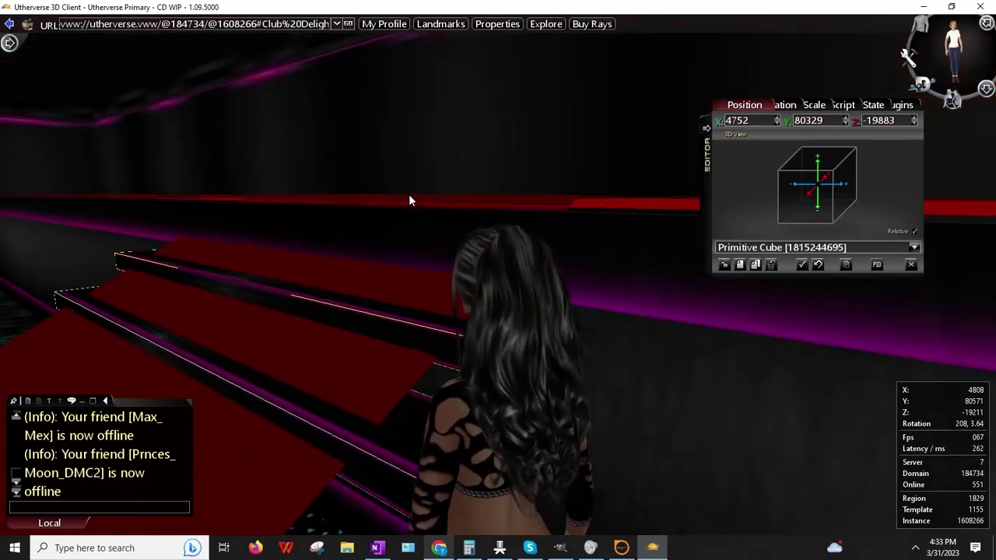
{"action": "key", "text": "Down"}
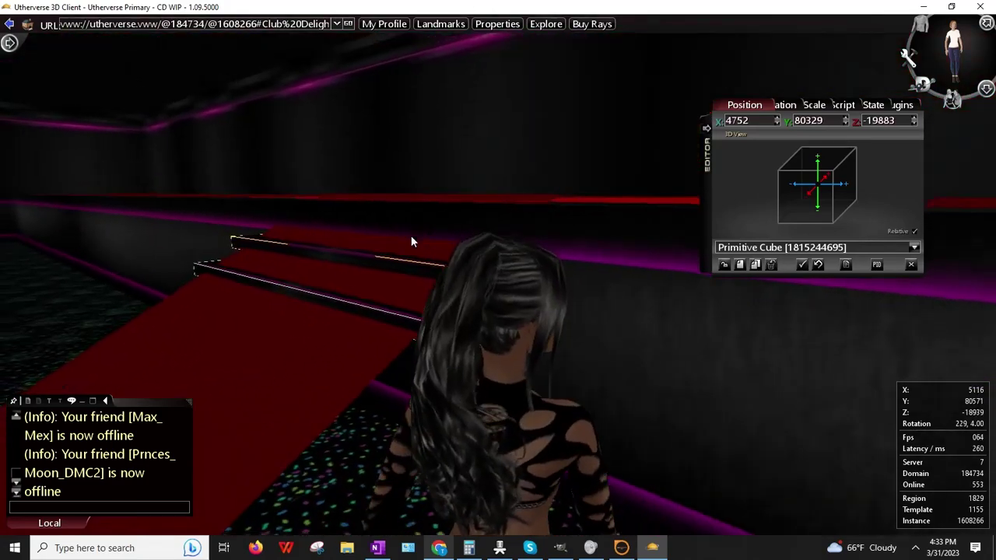
{"action": "key", "text": "Left"}
{"action": "key", "text": "Up"}
{"action": "key", "text": "Up"}
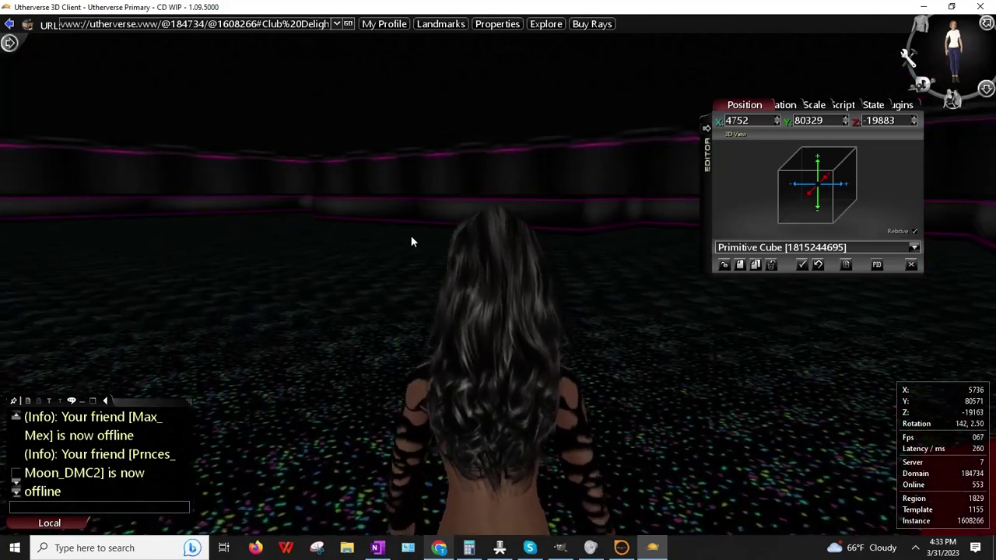
{"action": "key", "text": "Right"}
{"action": "key", "text": "Up"}
{"action": "key", "text": "Right"}
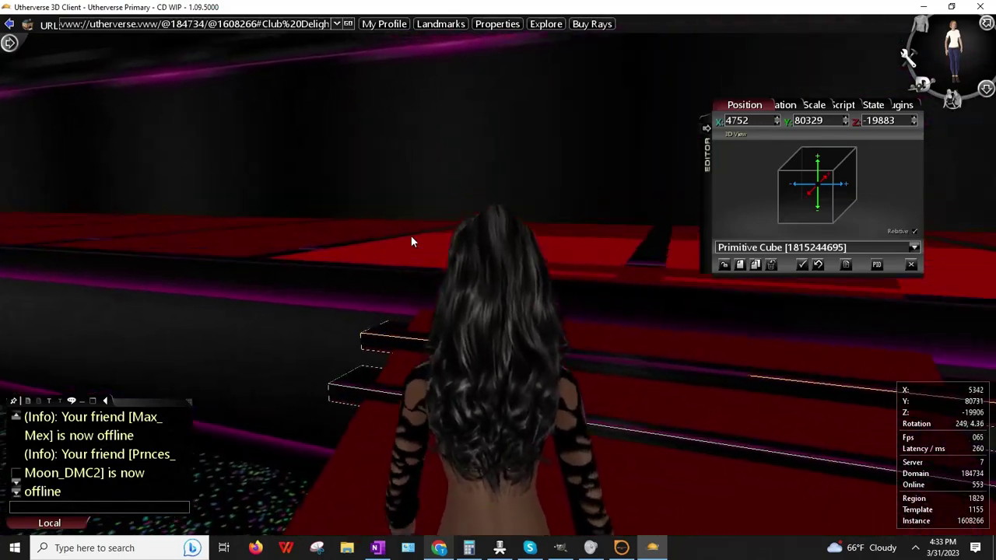
- Walk up the ramp over both steps to test the climb from the side, then return to the ramp's foot
{"action": "key", "text": "Up"}
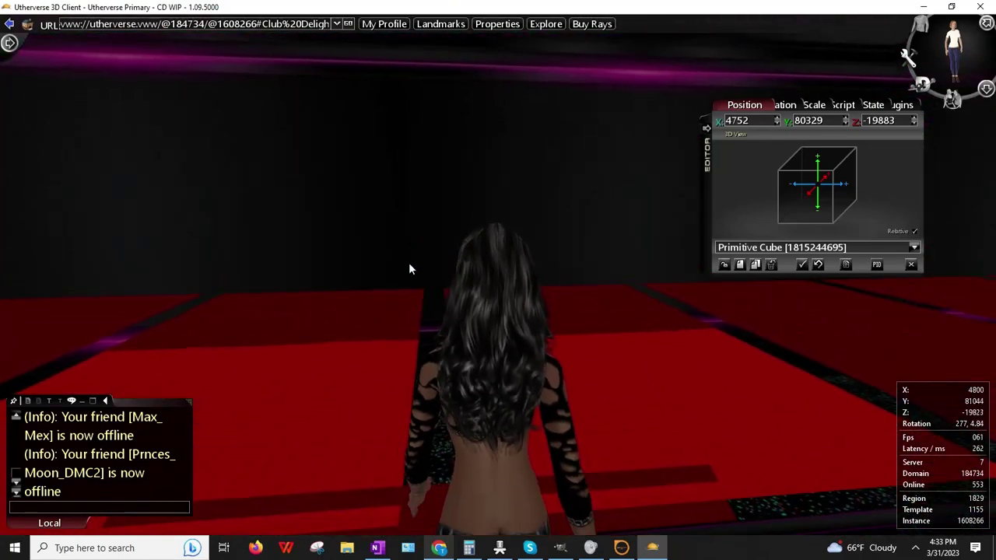
{"action": "key", "text": "Up"}
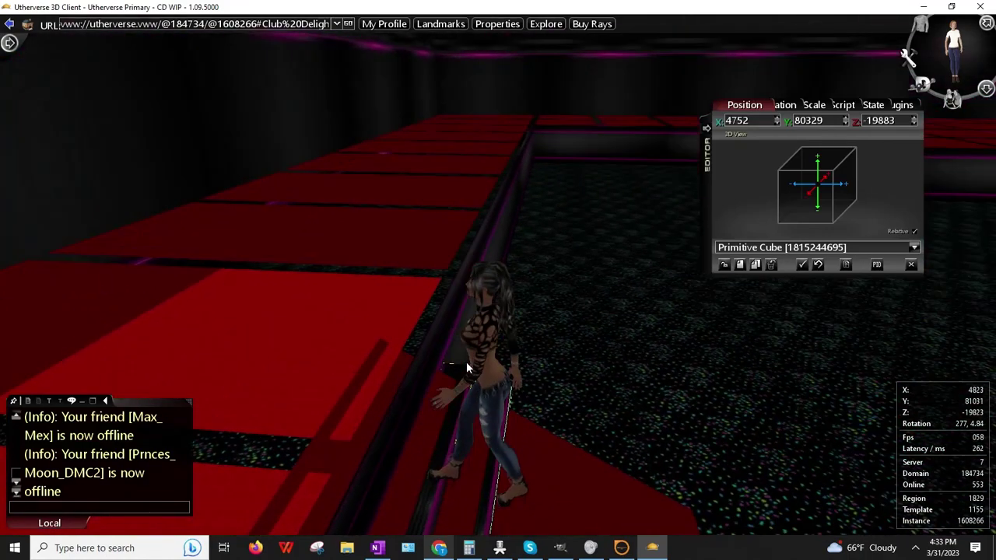
{"action": "key", "text": "Up"}
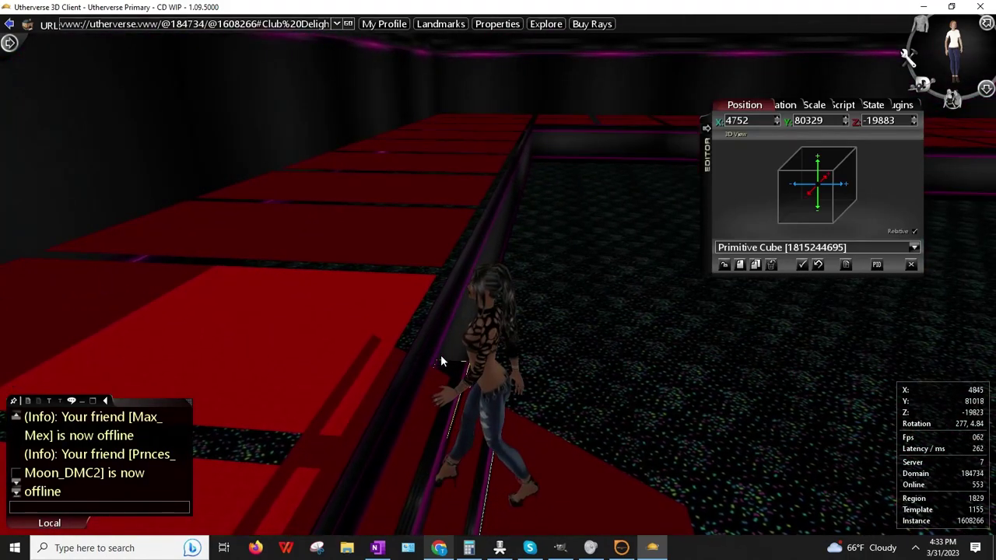
{"action": "key", "text": "Up"}
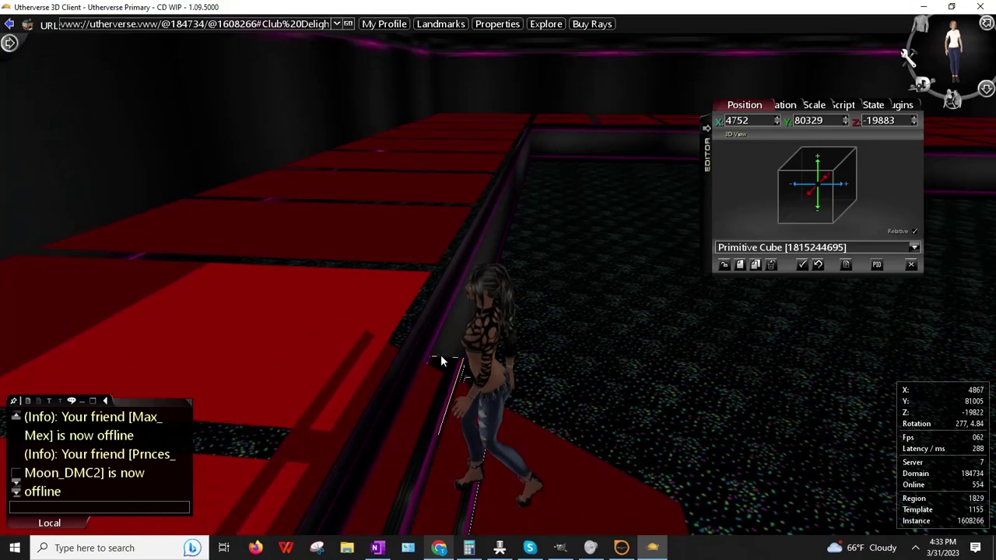
{"action": "left_click_drag", "start_coordinate": [446, 352], "coordinate": [233, 322]}
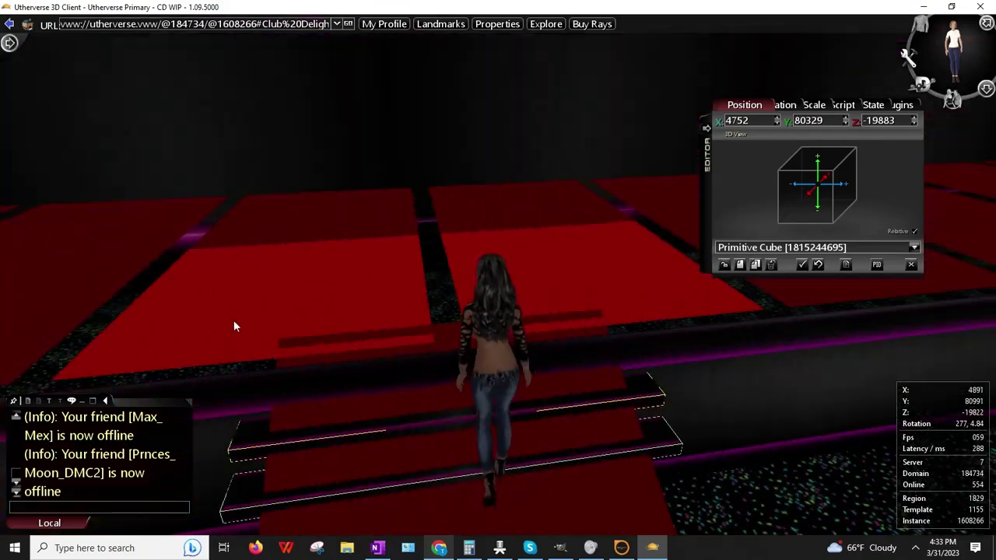
{"action": "key", "text": "Down"}
{"action": "key", "text": "Up"}
{"action": "key", "text": "Right"}
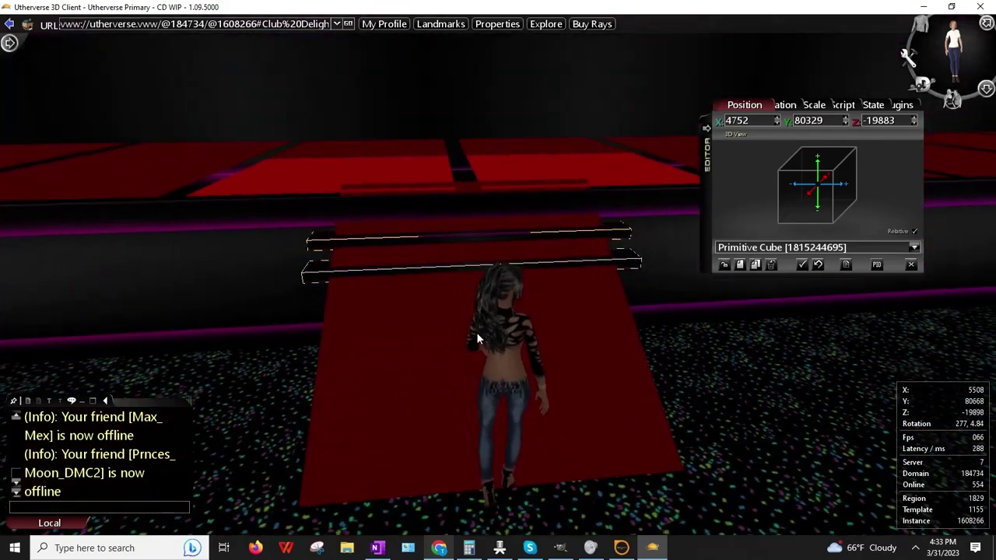
- Walk around the foot of the ramp to view the two steps from their side end
{"action": "key", "text": "Left"}
{"action": "key", "text": "Up"}
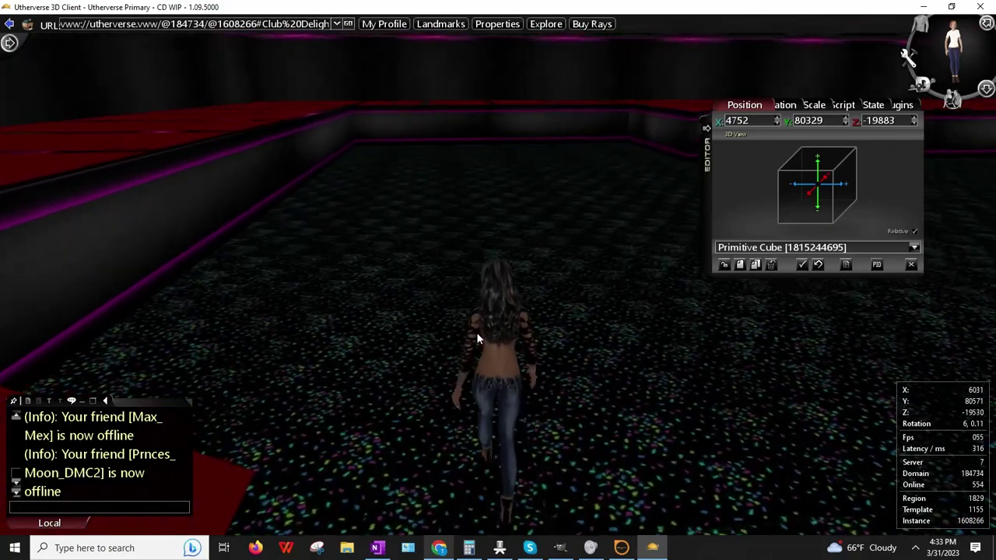
{"action": "key", "text": "Left"}
{"action": "key", "text": "Up"}
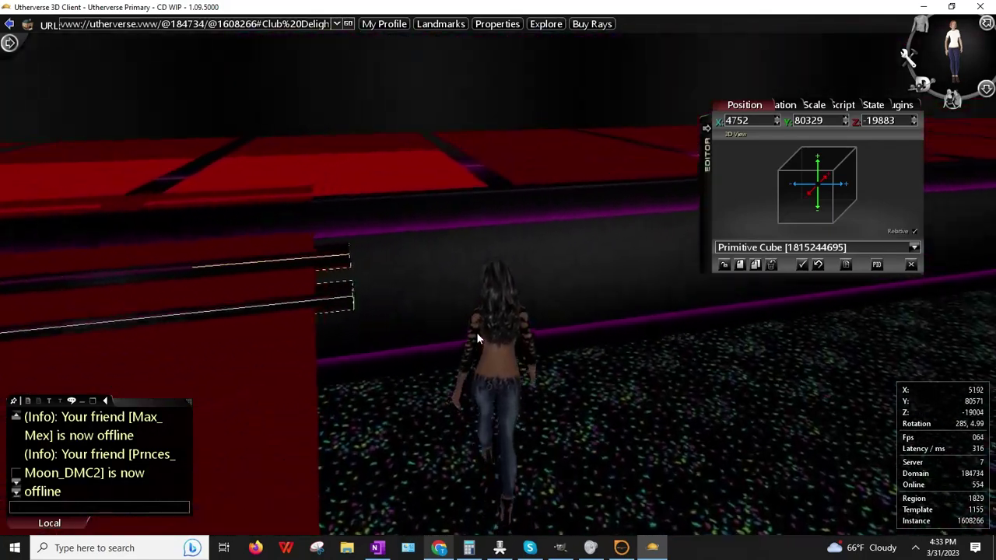
{"action": "key", "text": "Up"}
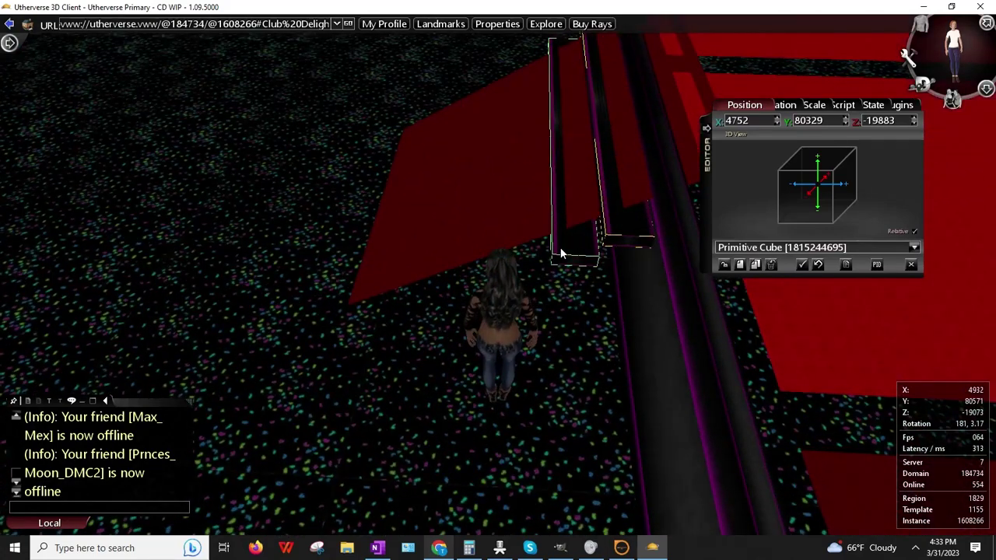
- Select the lower Primitive Cube step and copy its Z position, then inspect the steps' side ends from several angles
{"action": "right_click", "coordinate": [560, 254]}
{"action": "left_click", "coordinate": [606, 283]}
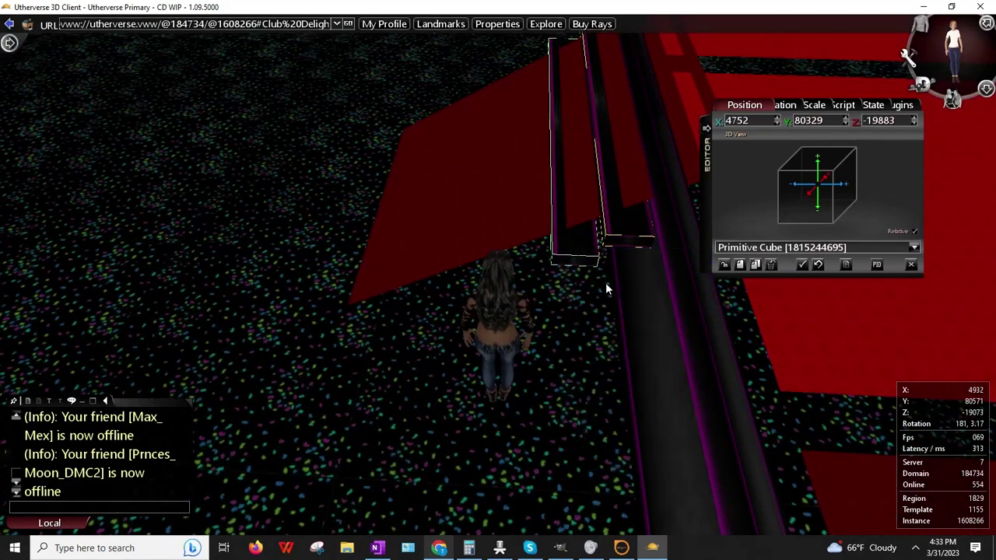
{"action": "left_click", "coordinate": [879, 121]}
{"action": "right_click", "coordinate": [880, 121]}
{"action": "left_click", "coordinate": [906, 143]}
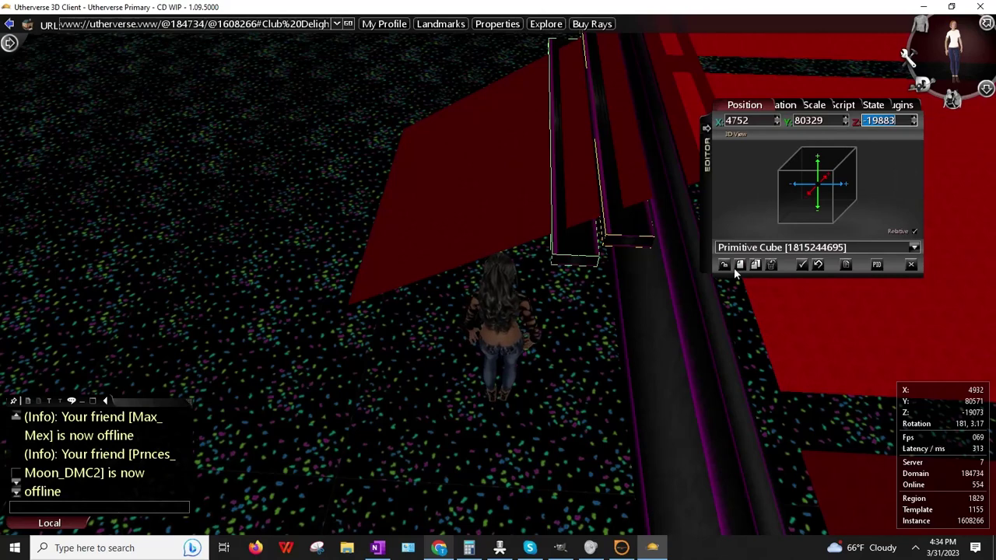
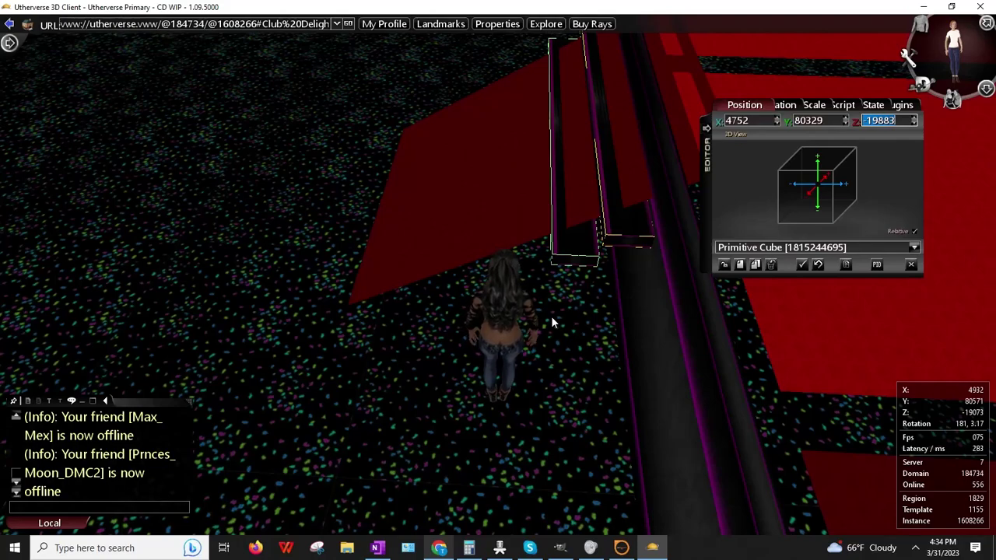
{"action": "left_click_drag", "start_coordinate": [556, 327], "coordinate": [607, 220]}
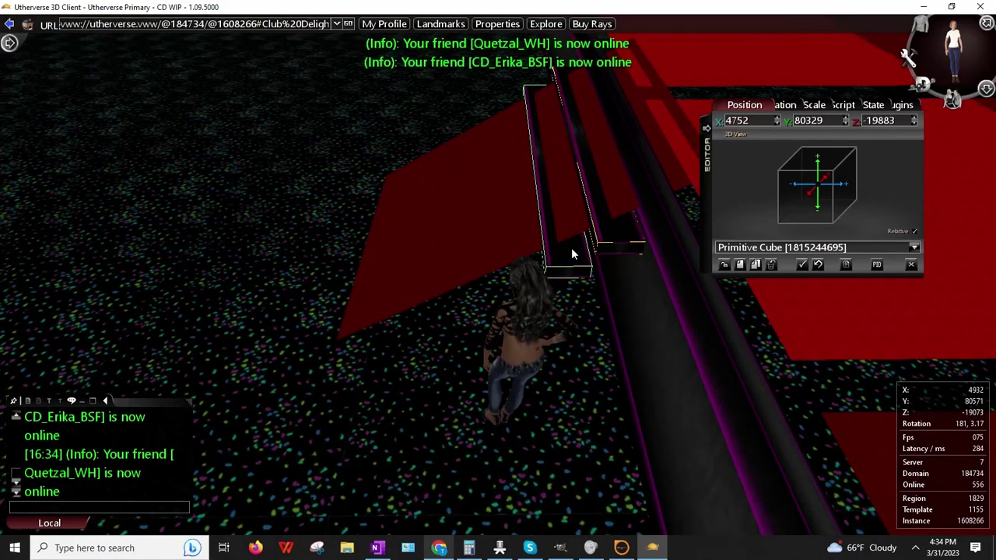
{"action": "left_click_drag", "start_coordinate": [485, 334], "coordinate": [510, 339]}
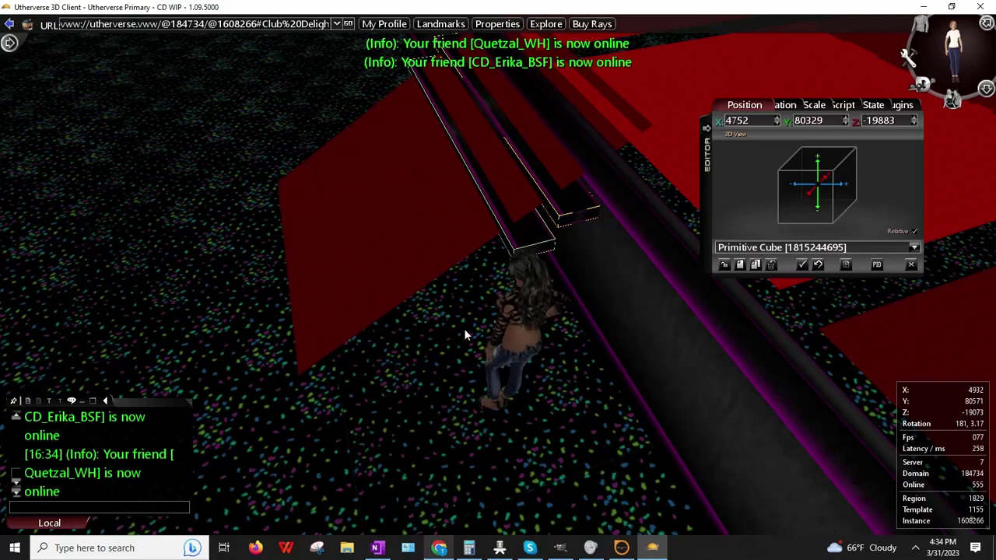
{"action": "left_click_drag", "start_coordinate": [547, 327], "coordinate": [578, 309]}
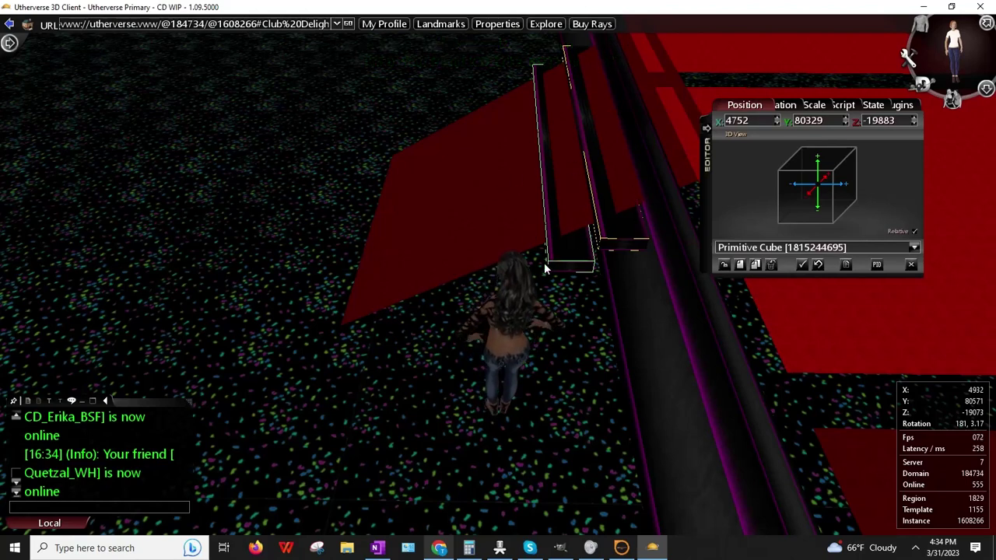
- Clone the lower Primitive Cube step and align the clone with it by pasting the copied Z position of -19883
{"action": "right_click", "coordinate": [616, 256]}
{"action": "left_click", "coordinate": [619, 279]}
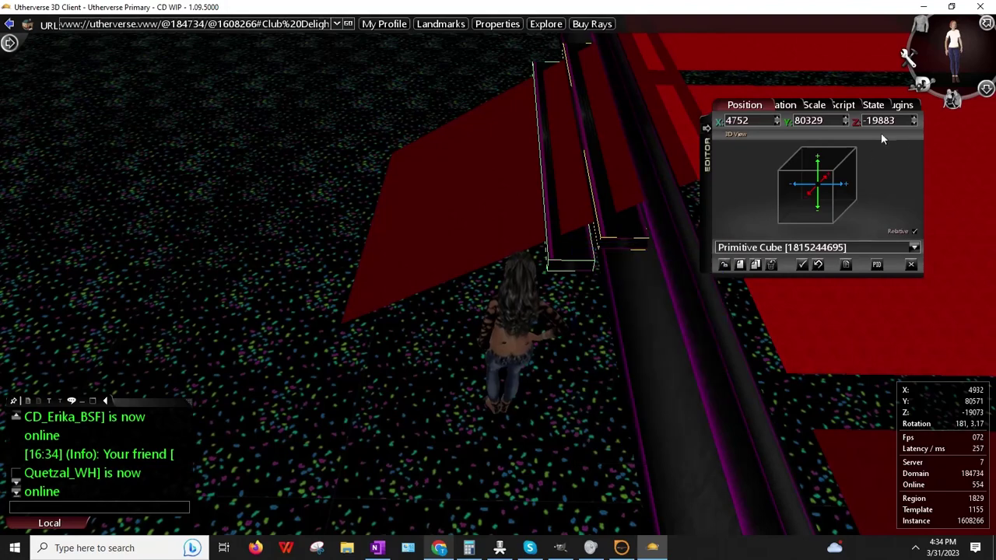
{"action": "right_click", "coordinate": [874, 121]}
{"action": "left_click", "coordinate": [895, 140]}
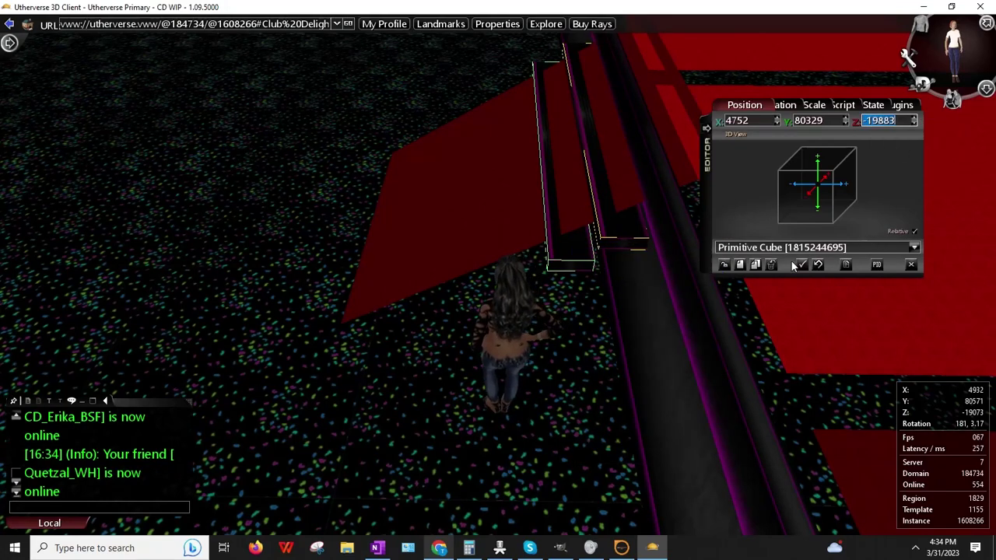
{"action": "left_click", "coordinate": [755, 267]}
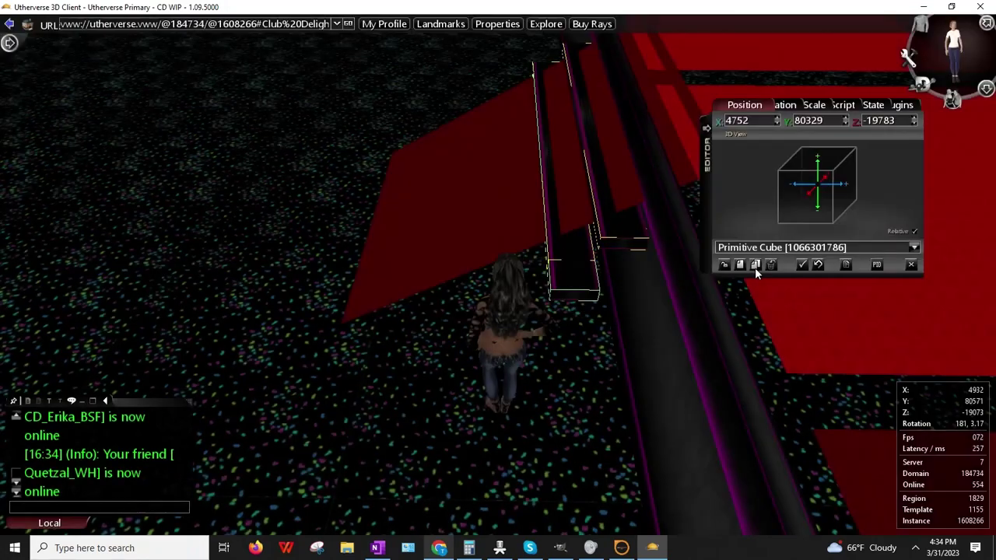
{"action": "right_click", "coordinate": [876, 125]}
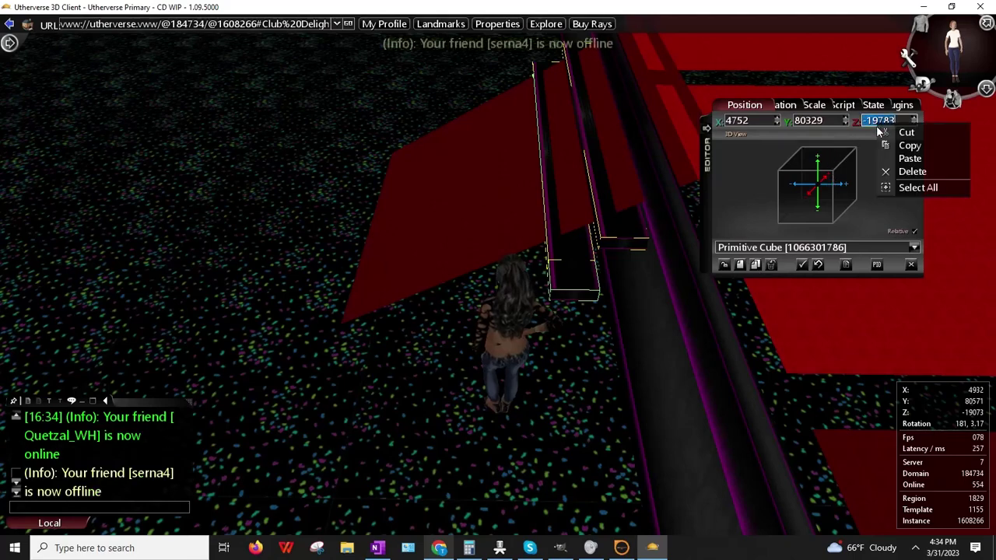
{"action": "left_click", "coordinate": [904, 159]}
- Move the new clone out in front of the second step, checking the joint up close, by setting its X position to 4871
{"action": "scroll", "coordinate": [608, 266], "scroll_direction": "up", "scroll_amount": 3}
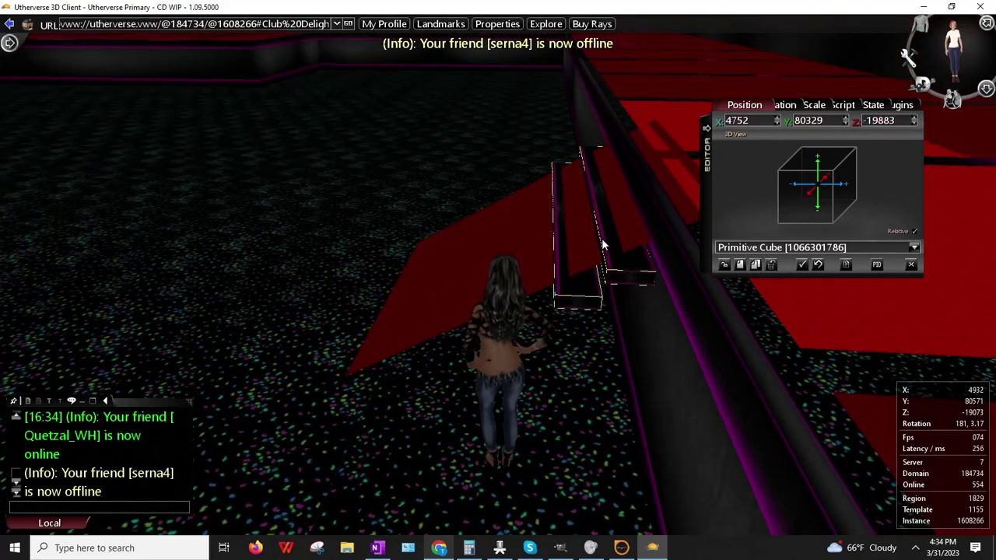
{"action": "left_click", "coordinate": [777, 117]}
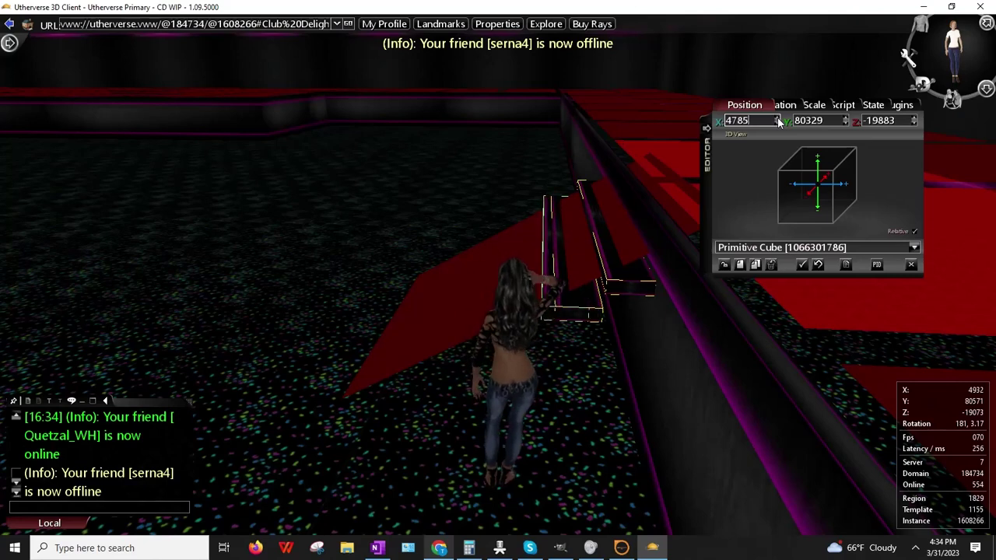
{"action": "left_click_drag", "start_coordinate": [777, 116], "coordinate": [777, 116]}
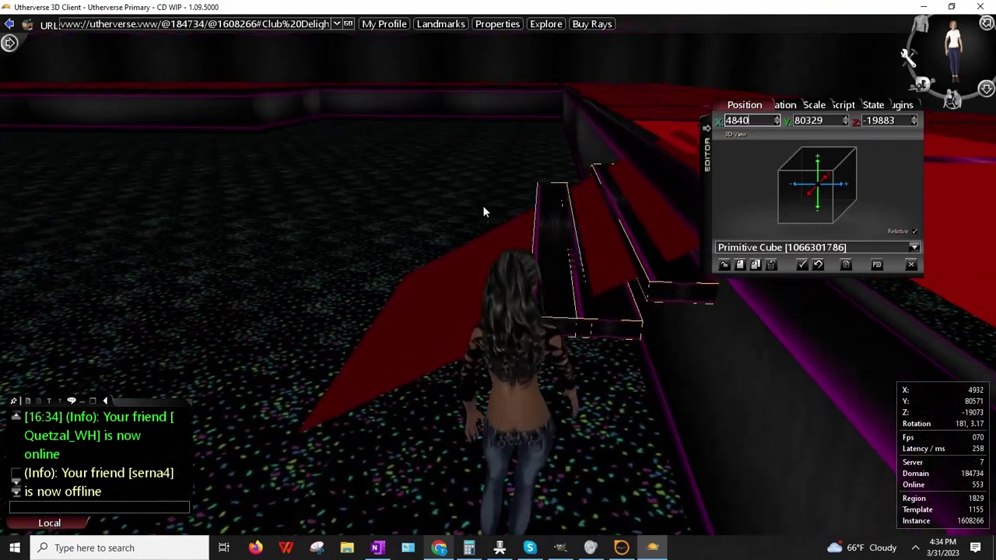
{"action": "scroll", "coordinate": [483, 207], "scroll_direction": "up", "scroll_amount": 5}
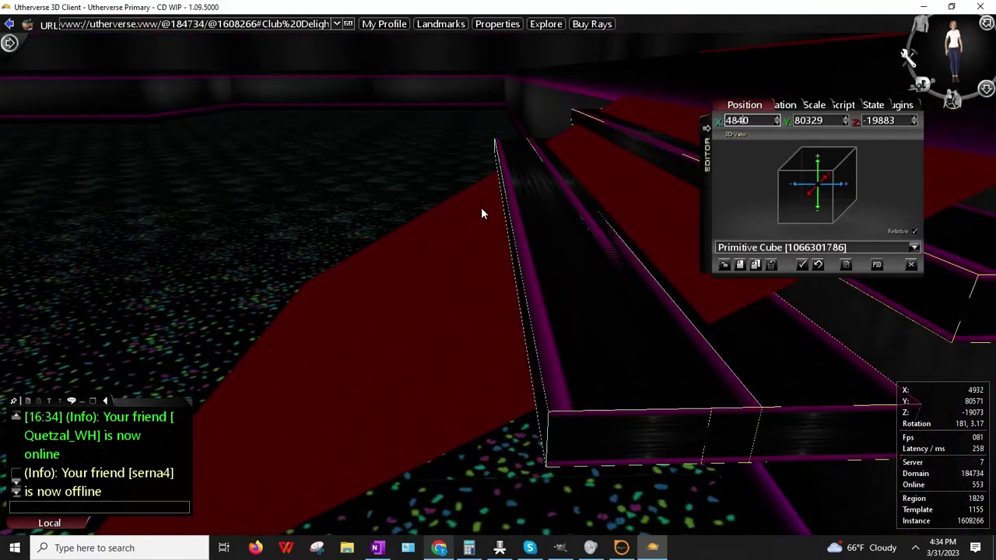
{"action": "left_click", "coordinate": [481, 208]}
{"action": "key", "text": "Left"}
{"action": "key", "text": "Down"}
{"action": "key", "text": "Right"}
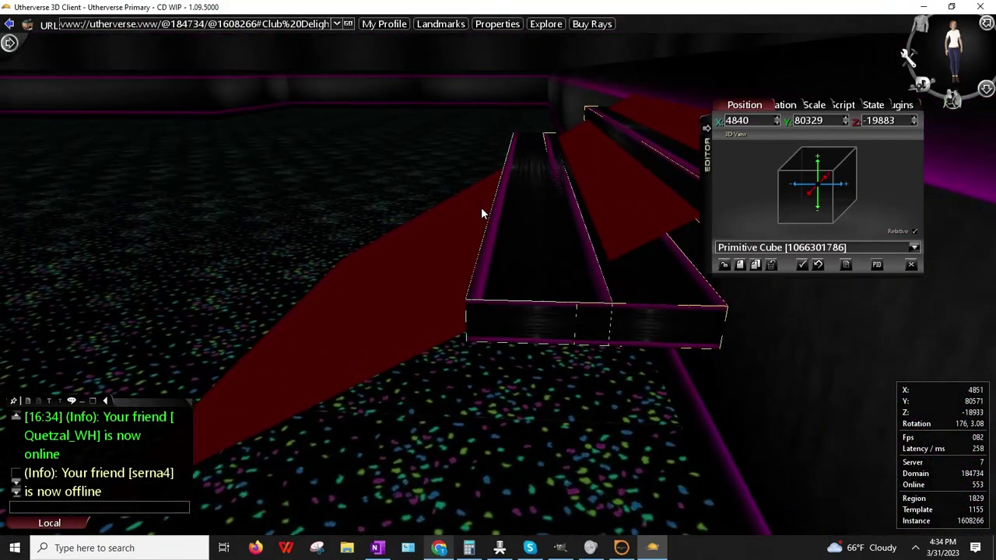
{"action": "key", "text": "Up"}
{"action": "key", "text": "Right"}
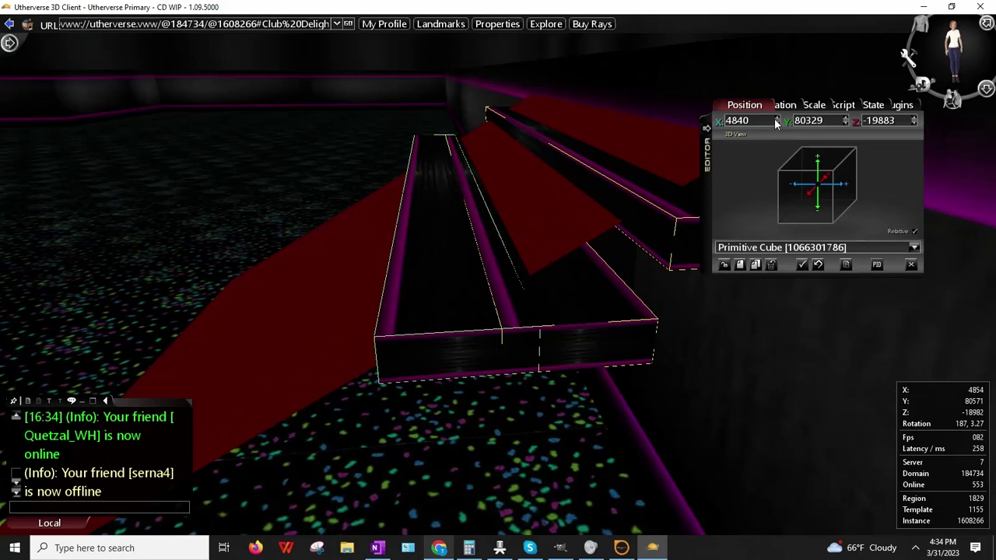
{"action": "left_click_drag", "start_coordinate": [776, 117], "coordinate": [777, 116]}
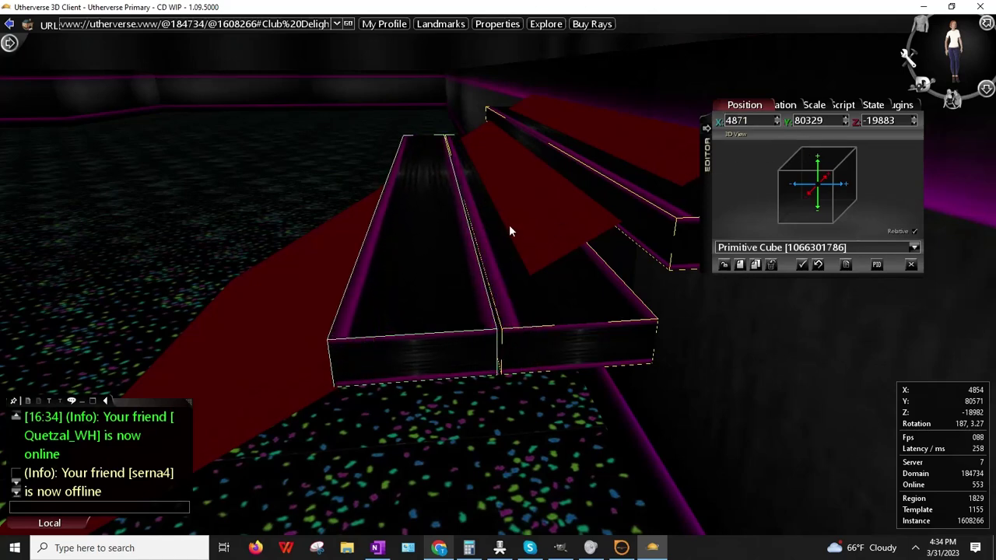
- Lower the third step below the second by setting its Y position to 80266, checking the staircase from the side
{"action": "left_click_drag", "start_coordinate": [848, 126], "coordinate": [848, 126]}
{"action": "scroll", "coordinate": [486, 239], "scroll_direction": "down", "scroll_amount": 8}
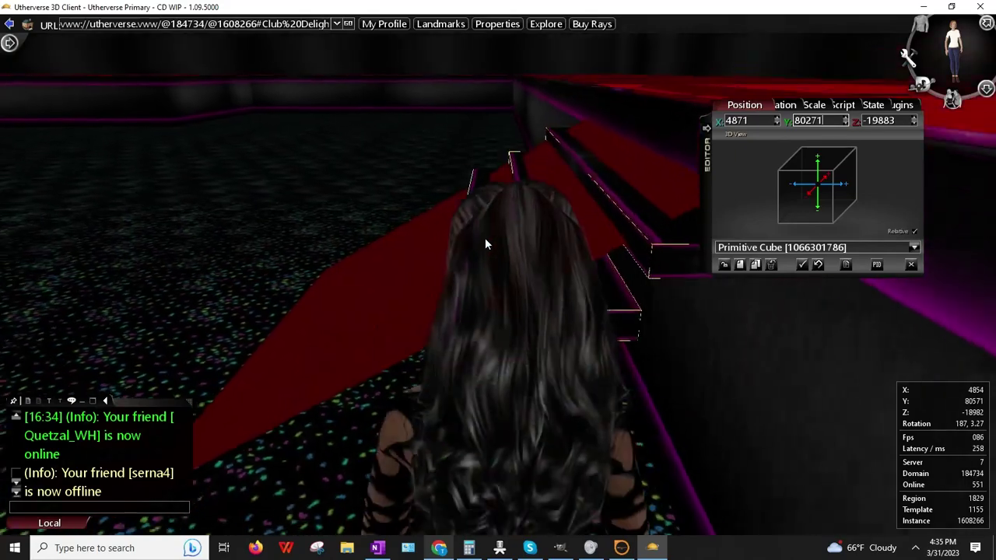
{"action": "right_click_drag", "start_coordinate": [485, 240], "coordinate": [378, 241]}
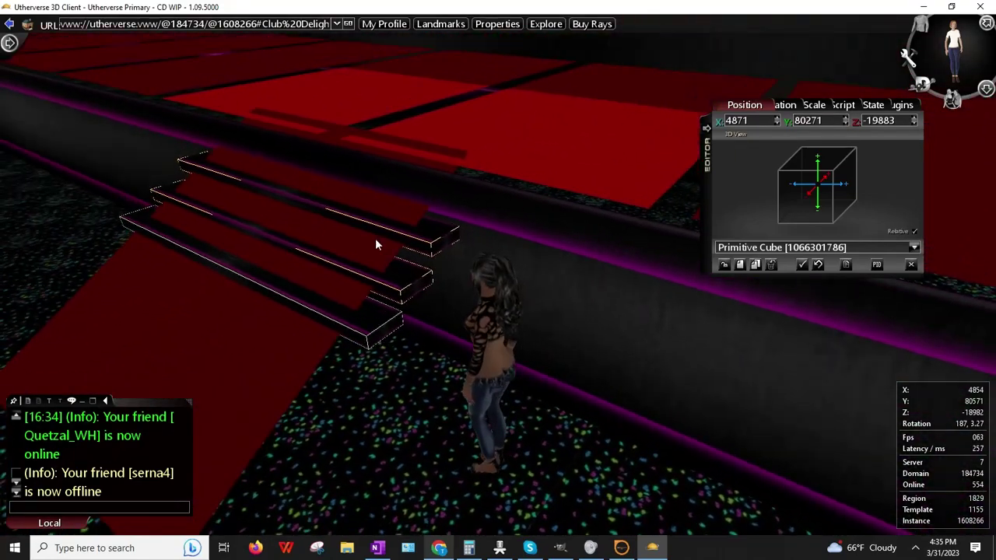
{"action": "left_click", "coordinate": [846, 124]}
{"action": "left_click", "coordinate": [847, 125]}
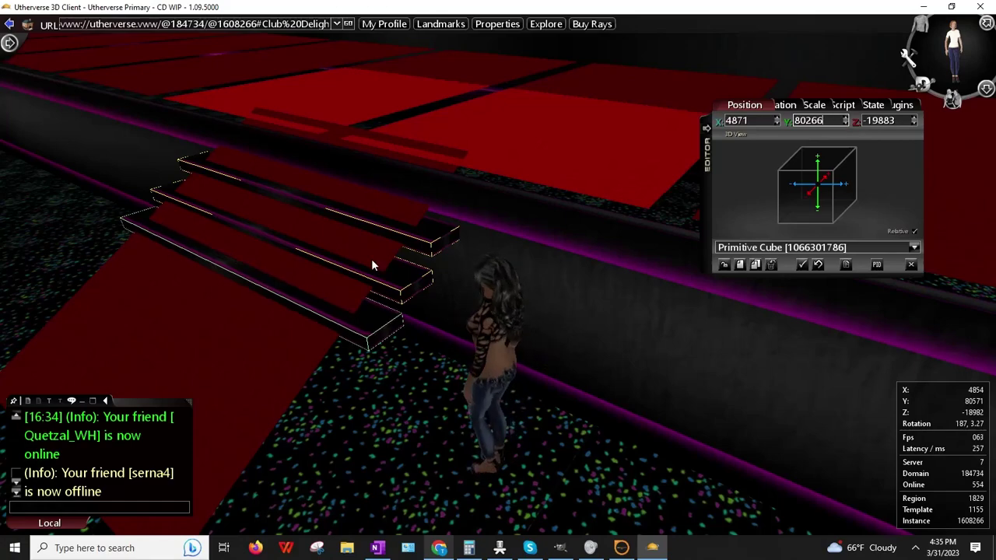
{"action": "right_click_drag", "start_coordinate": [371, 258], "coordinate": [365, 263]}
{"action": "right_click_drag", "start_coordinate": [383, 299], "coordinate": [501, 302]}
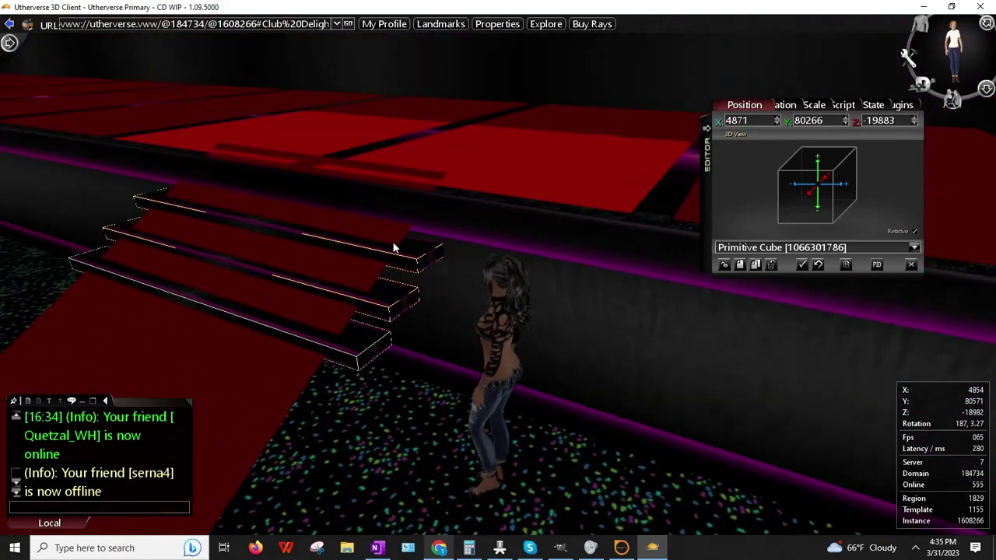
- Select the top Primitive Cube step for placement, then switch to Calculator and enter its Y position, 80405, as the start of a subtraction
{"action": "right_click", "coordinate": [417, 248]}
{"action": "left_click", "coordinate": [465, 283]}
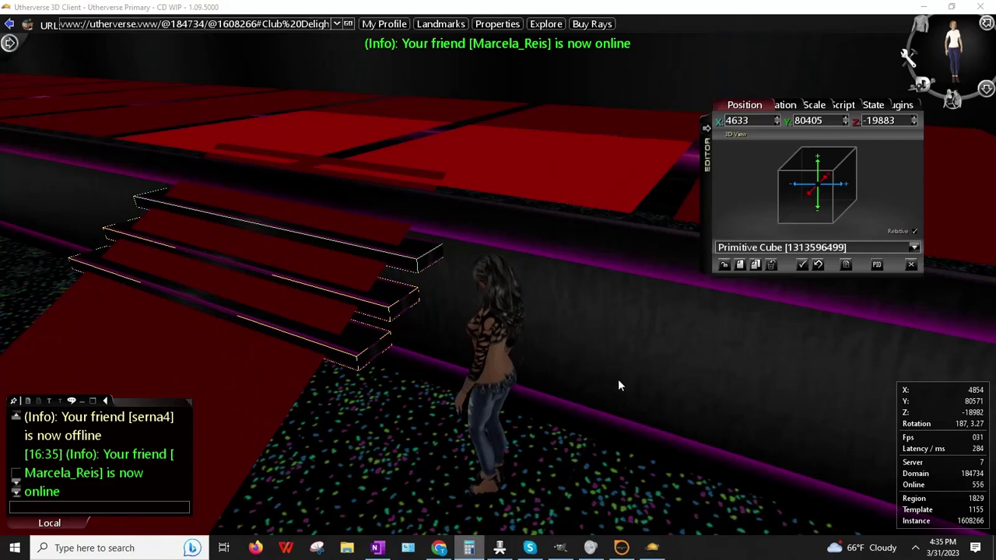
{"action": "key", "text": "alt+Tab"}
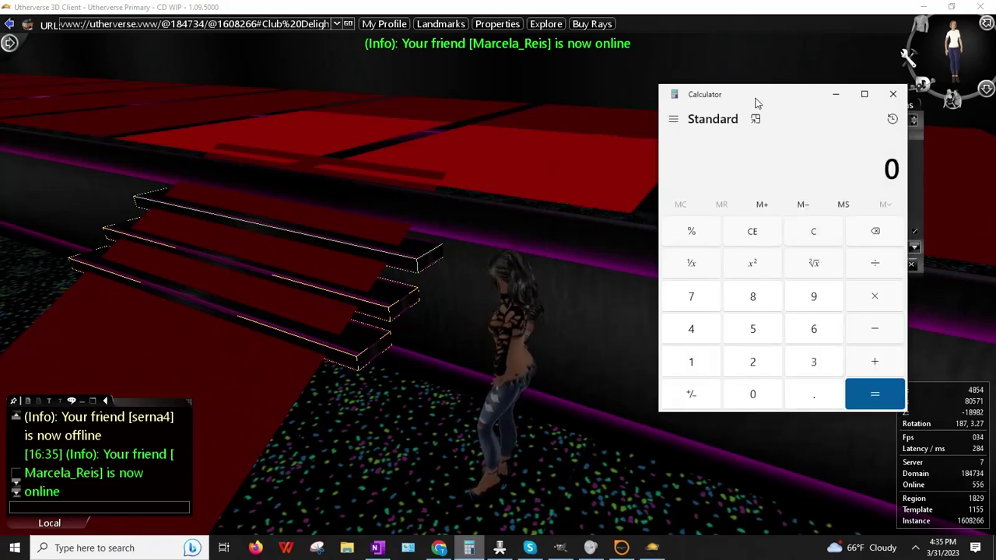
{"action": "left_click_drag", "start_coordinate": [754, 99], "coordinate": [500, 106]}
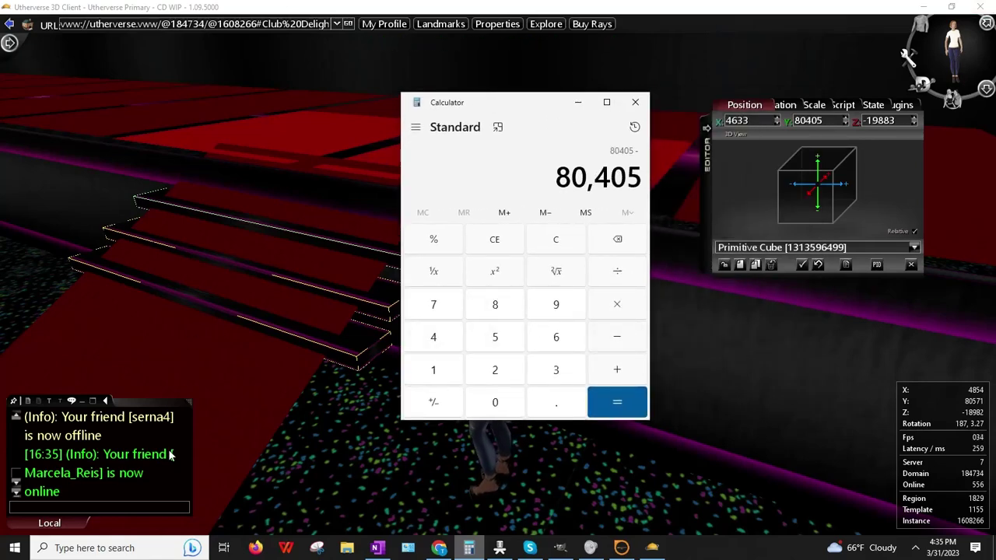
- Select the middle step for its Y position and subtract that value, 80329, from 80405 in Calculator
{"action": "left_click", "coordinate": [310, 308]}
{"action": "right_click", "coordinate": [378, 304]}
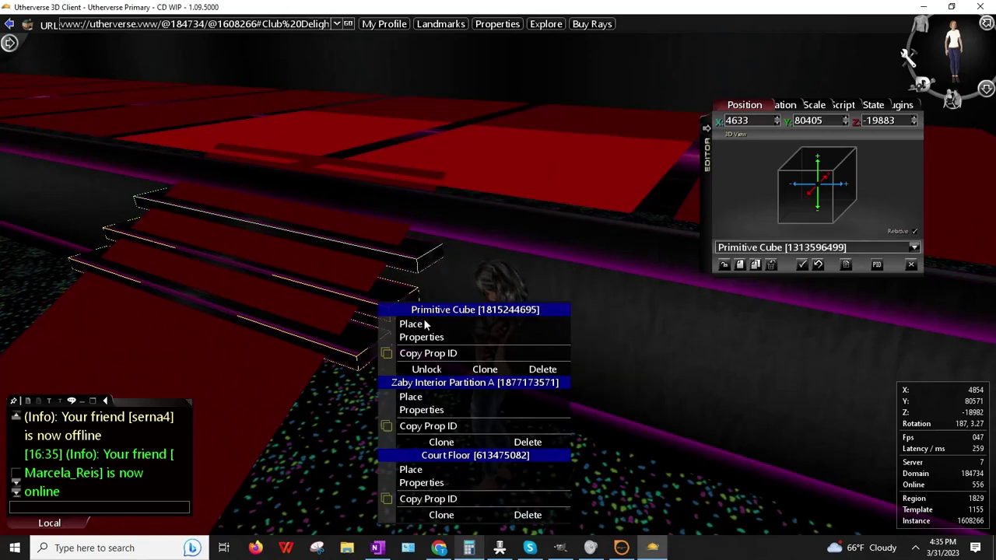
{"action": "left_click", "coordinate": [426, 338]}
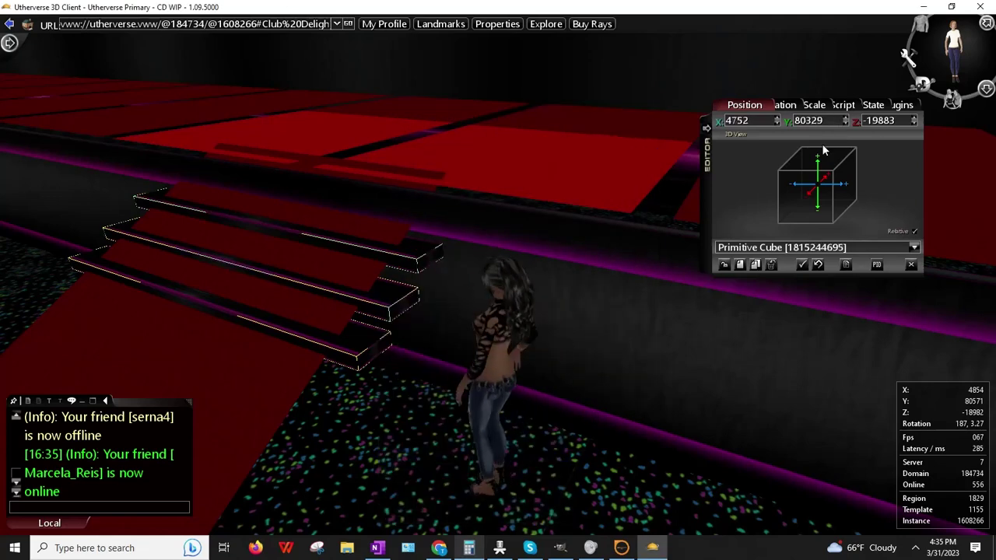
{"action": "left_click", "coordinate": [469, 548]}
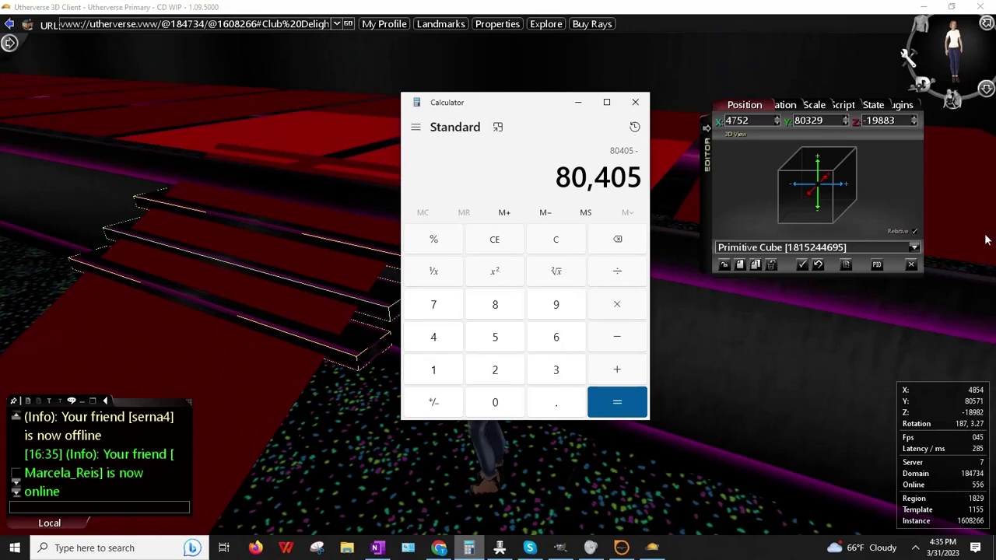
{"action": "type", "text": "8"}
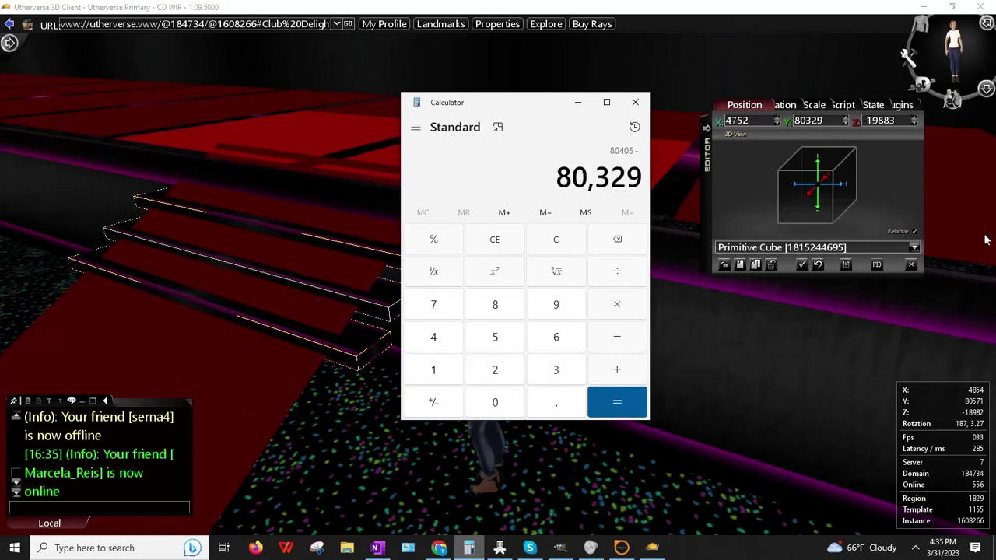
{"action": "key", "text": "Return"}
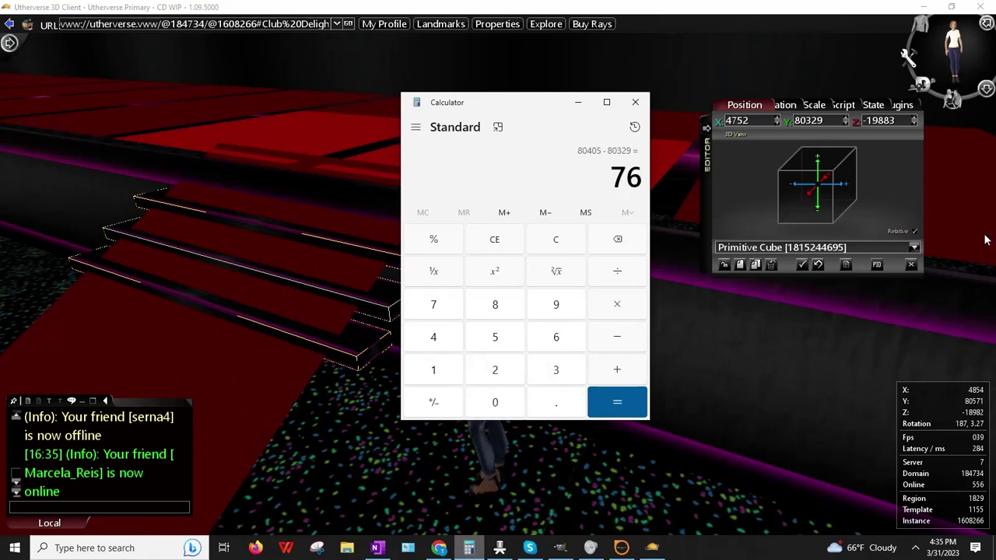
- Recheck the middle Primitive Cube step's Y position and subtract 76 from 80329 in Calculator
{"action": "left_click", "coordinate": [350, 287]}
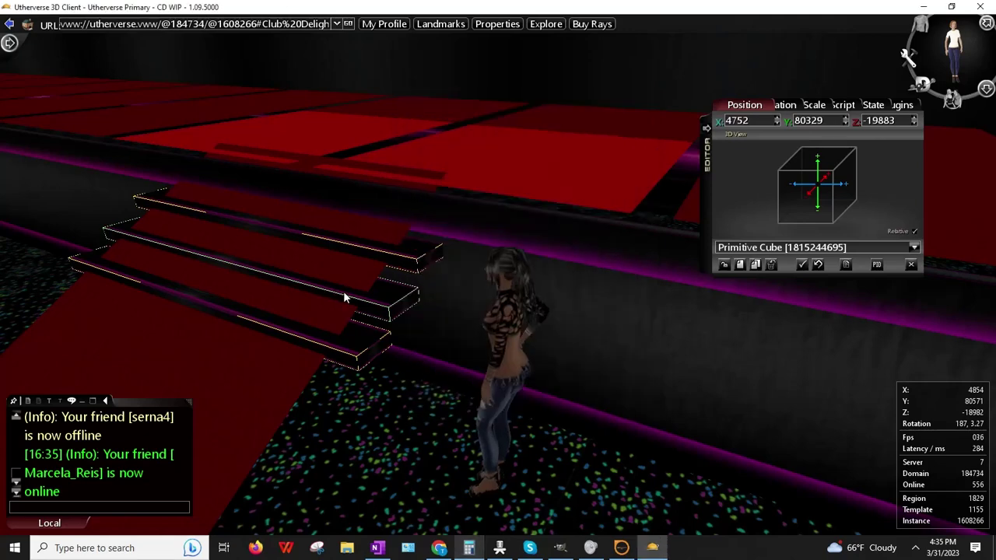
{"action": "right_click", "coordinate": [396, 300]}
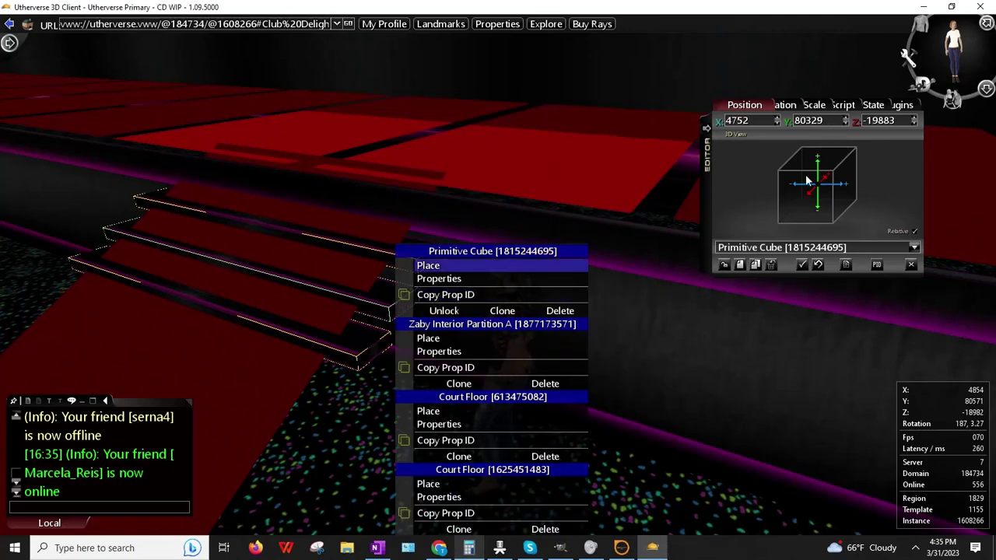
{"action": "left_click", "coordinate": [470, 548]}
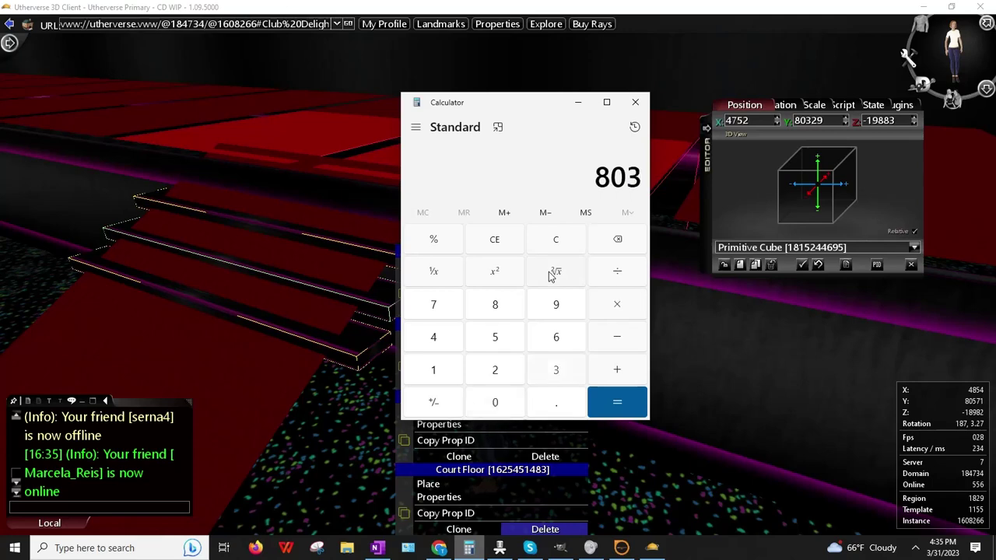
{"action": "left_click", "coordinate": [364, 284]}
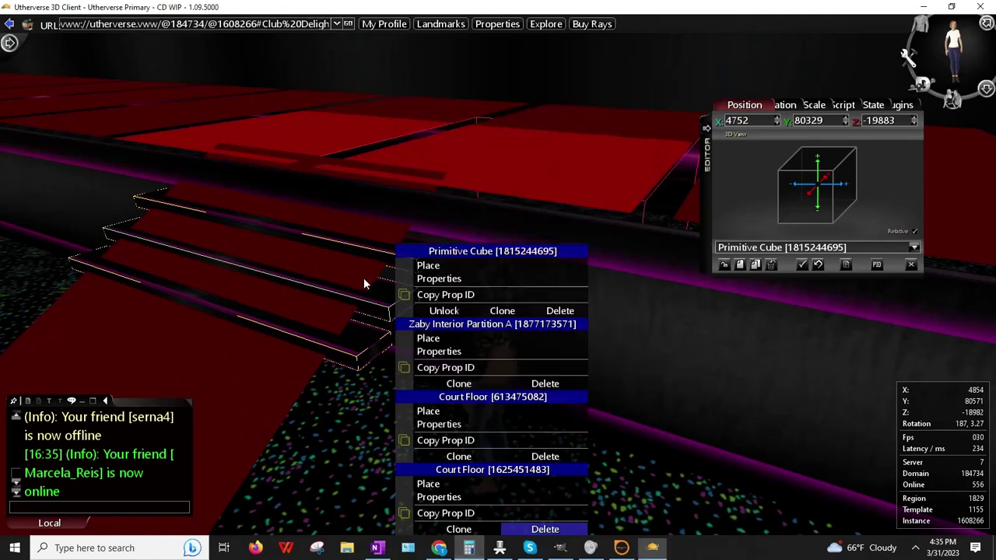
{"action": "left_click", "coordinate": [370, 302]}
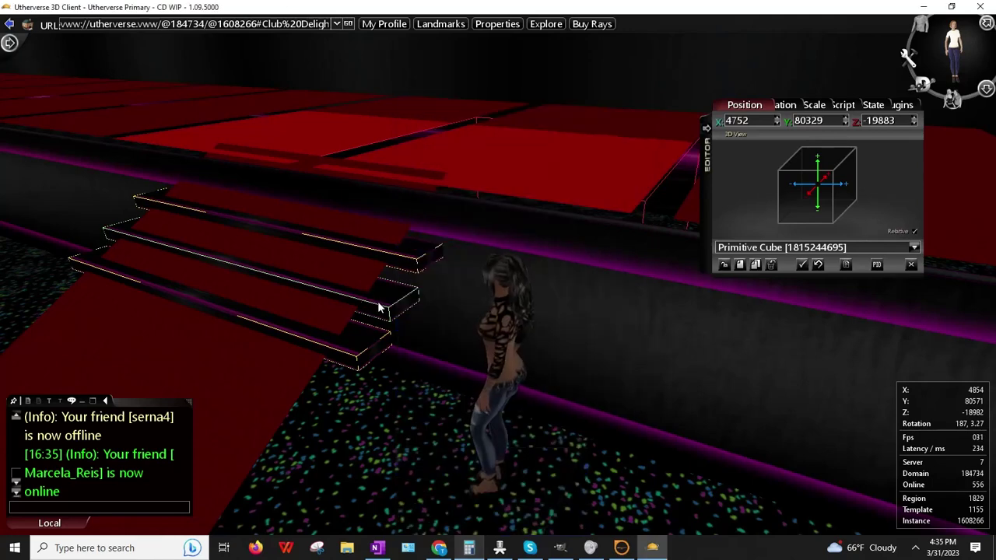
{"action": "left_click", "coordinate": [469, 547]}
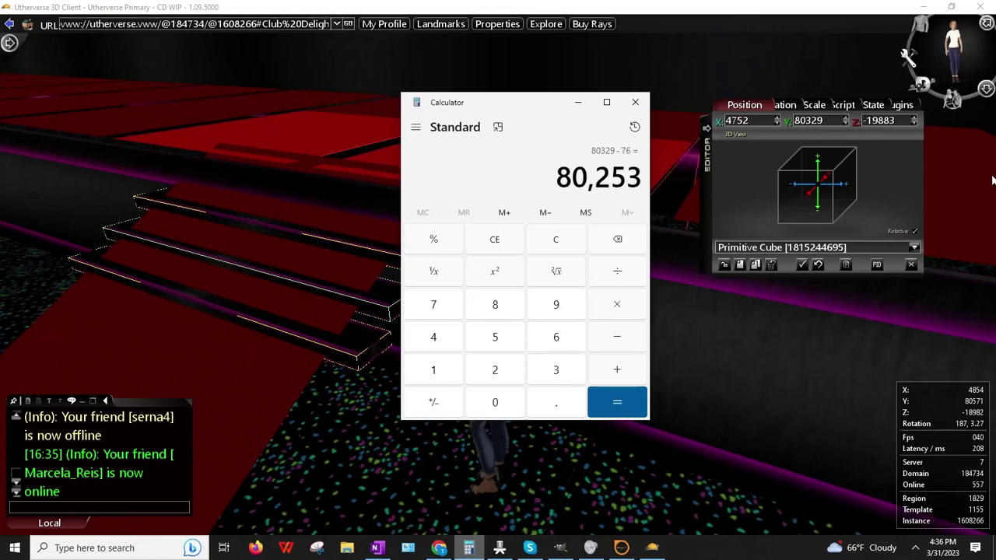
- Select the third, lowest Primitive Cube step for placement and set its Y position to 80253
{"action": "left_click", "coordinate": [337, 370]}
{"action": "right_click", "coordinate": [344, 350]}
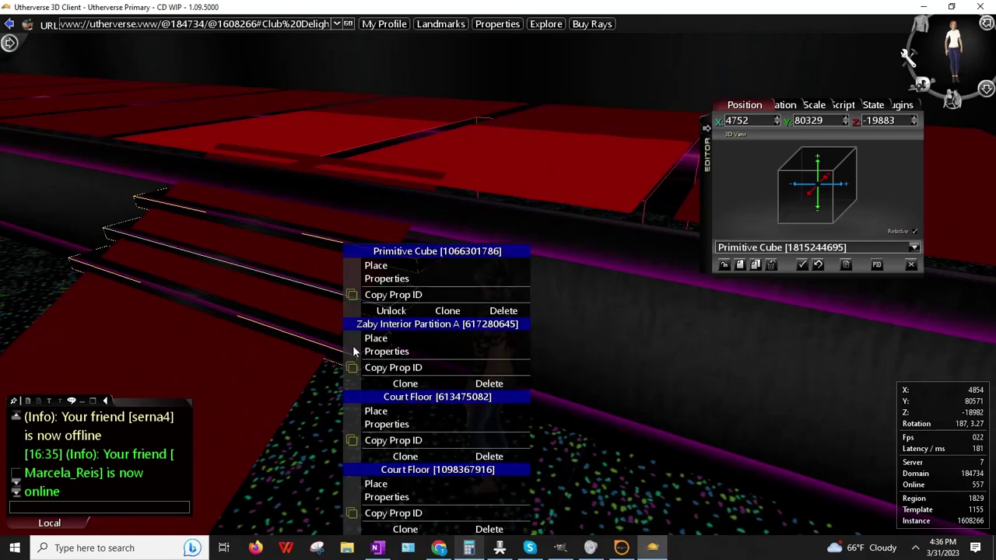
{"action": "left_click", "coordinate": [393, 279]}
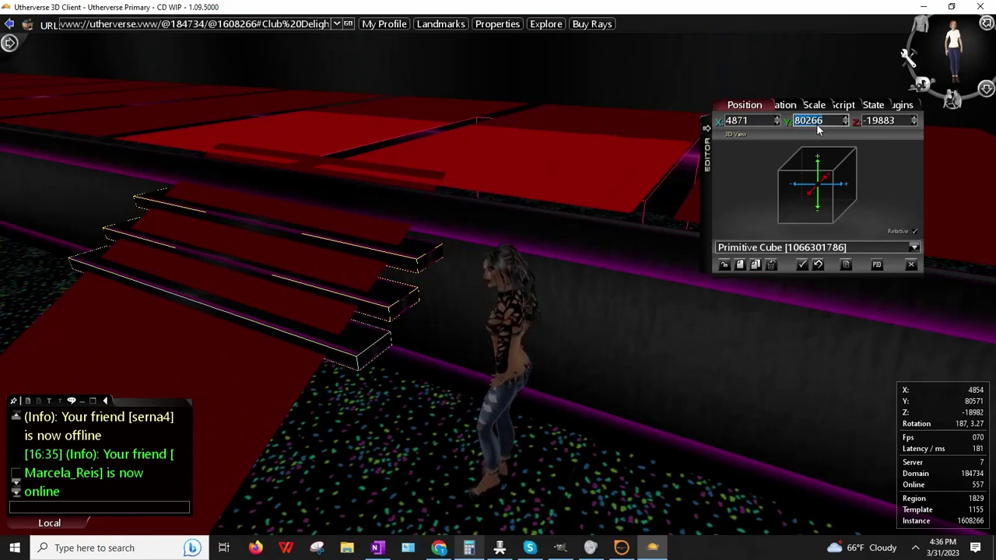
{"action": "type", "text": "8"}
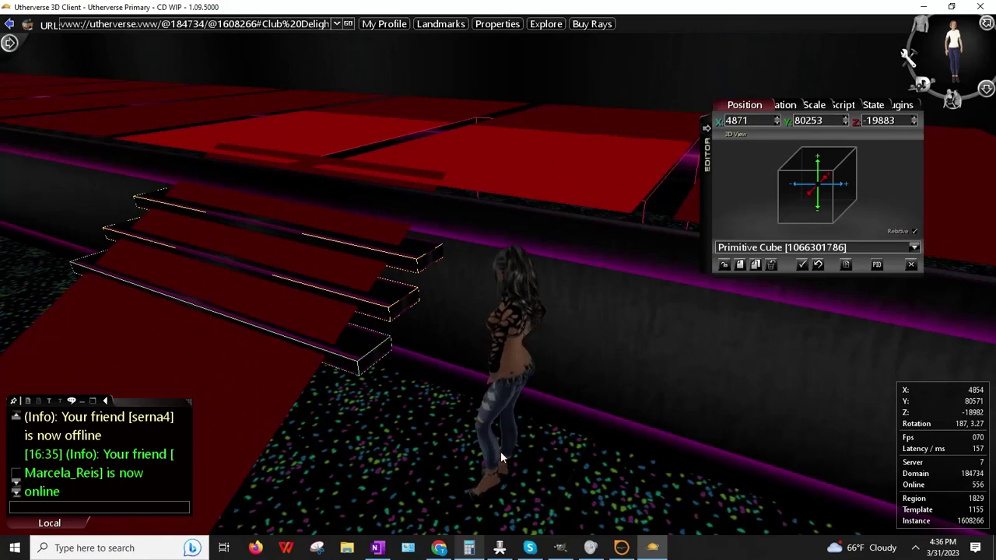
- Move the third step outward from the second by raising its X position to 4888, viewing the staircase from above
{"action": "left_click_drag", "start_coordinate": [423, 385], "coordinate": [377, 406]}
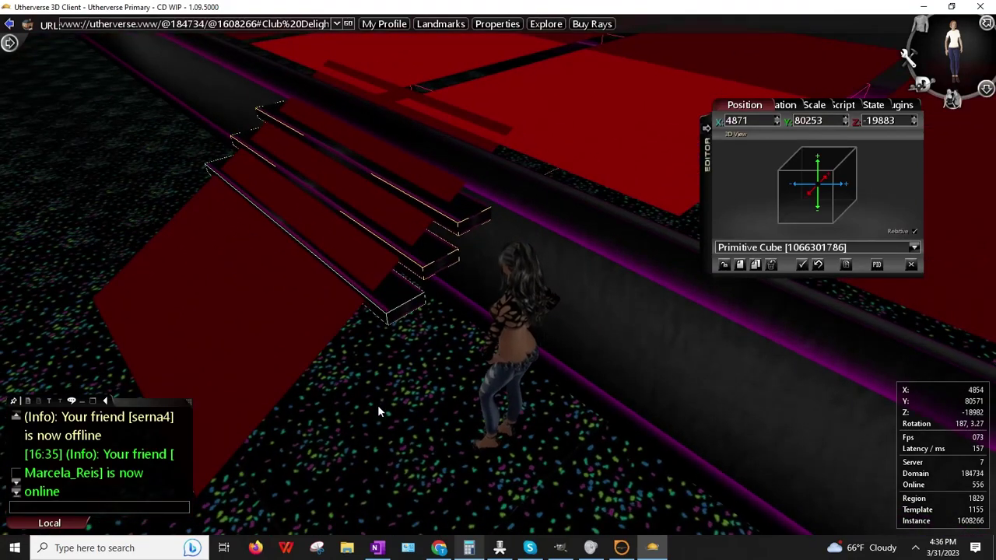
{"action": "right_click_drag", "start_coordinate": [377, 404], "coordinate": [314, 429]}
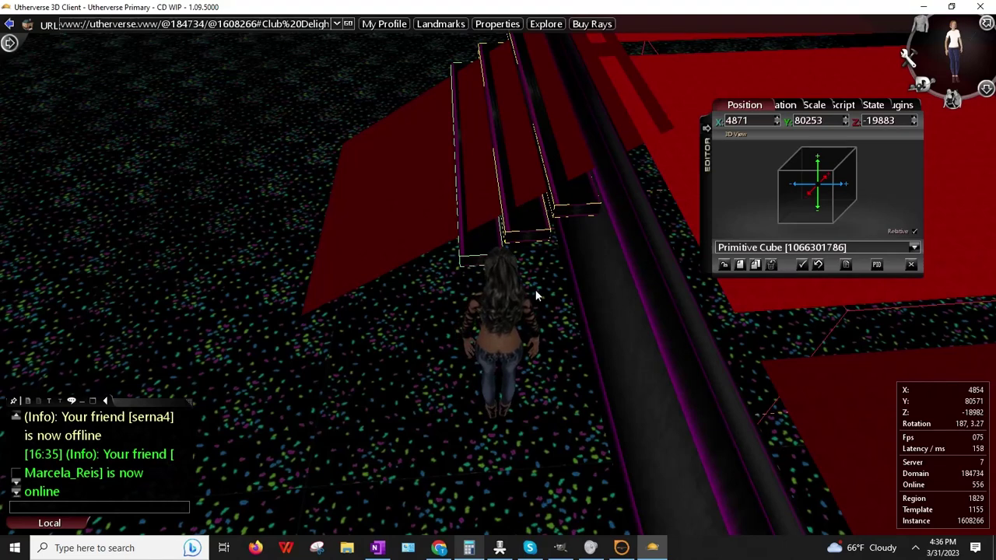
{"action": "left_click", "coordinate": [777, 118]}
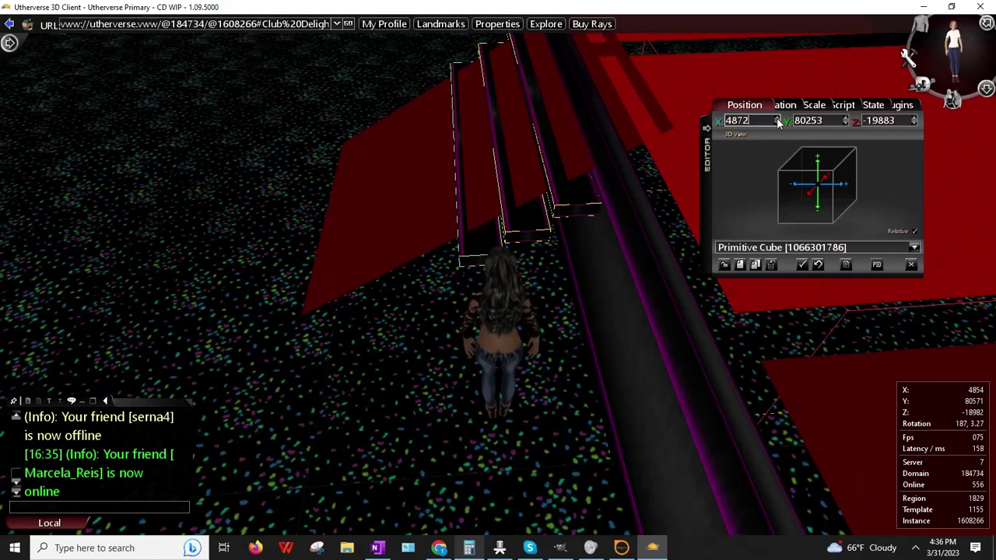
{"action": "left_click", "coordinate": [777, 118]}
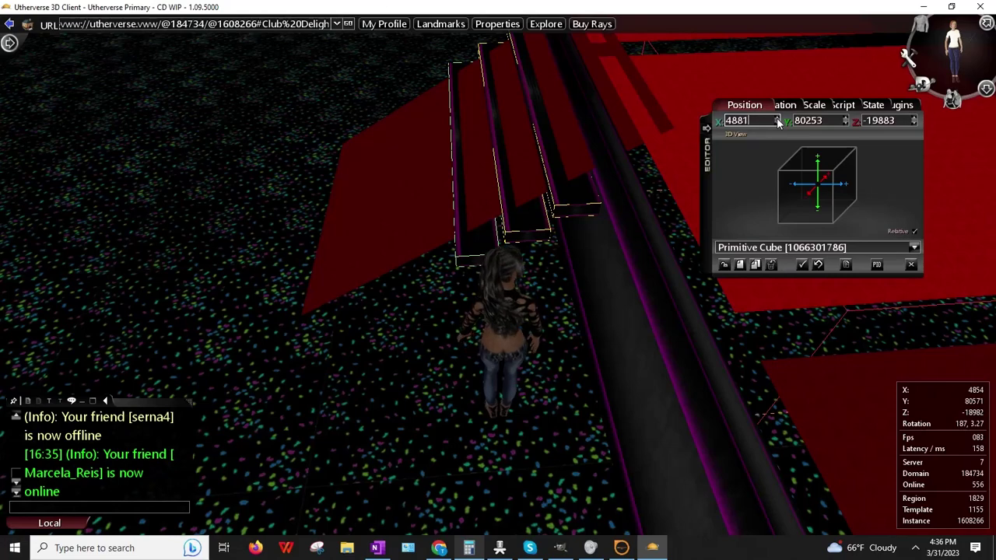
{"action": "left_click", "coordinate": [777, 118]}
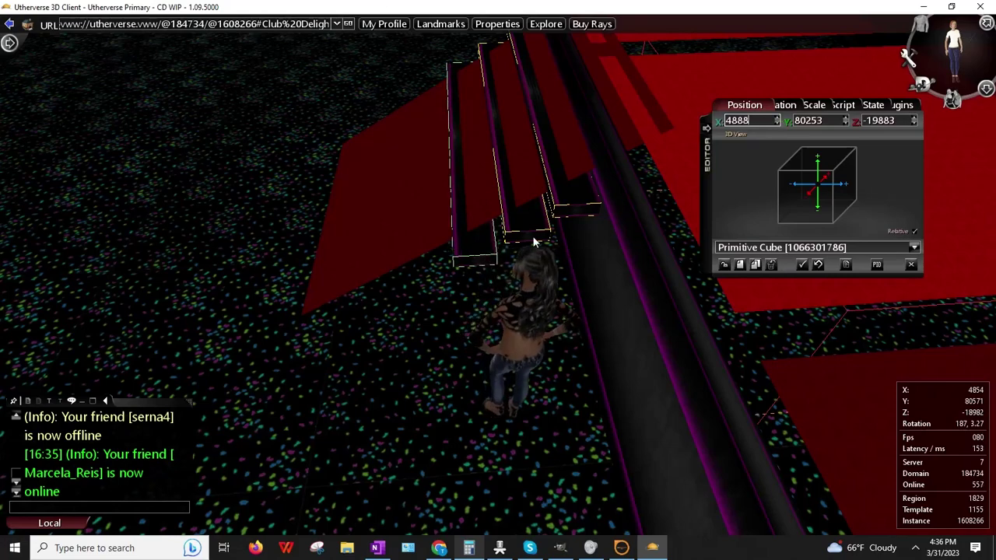
- Walk the avatar around to face the staircase and examine the three steps' alignment and spacing from the front
{"action": "right_click_drag", "start_coordinate": [533, 237], "coordinate": [526, 246]}
{"action": "key", "text": "Right"}
{"action": "key", "text": "Down"}
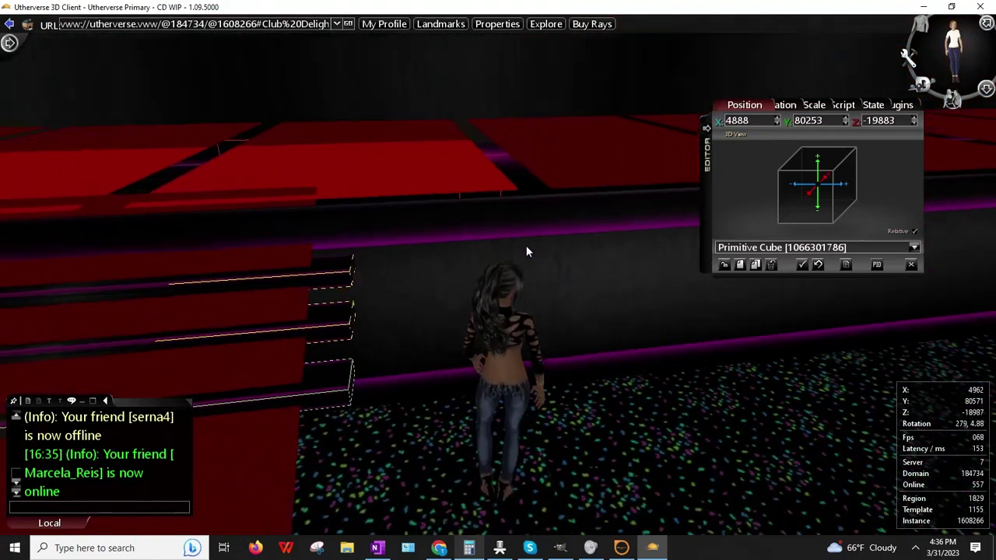
{"action": "key", "text": "Up"}
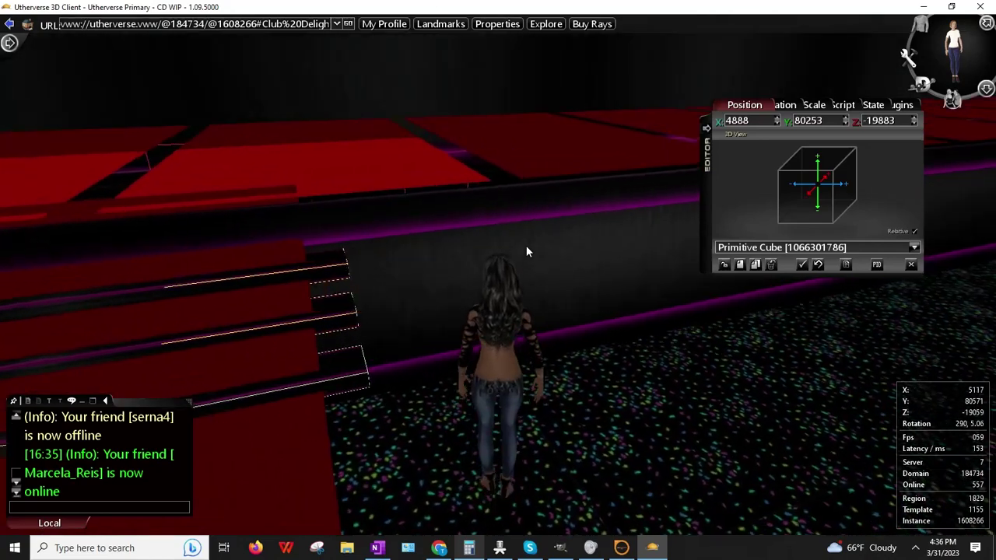
{"action": "key", "text": "Left"}
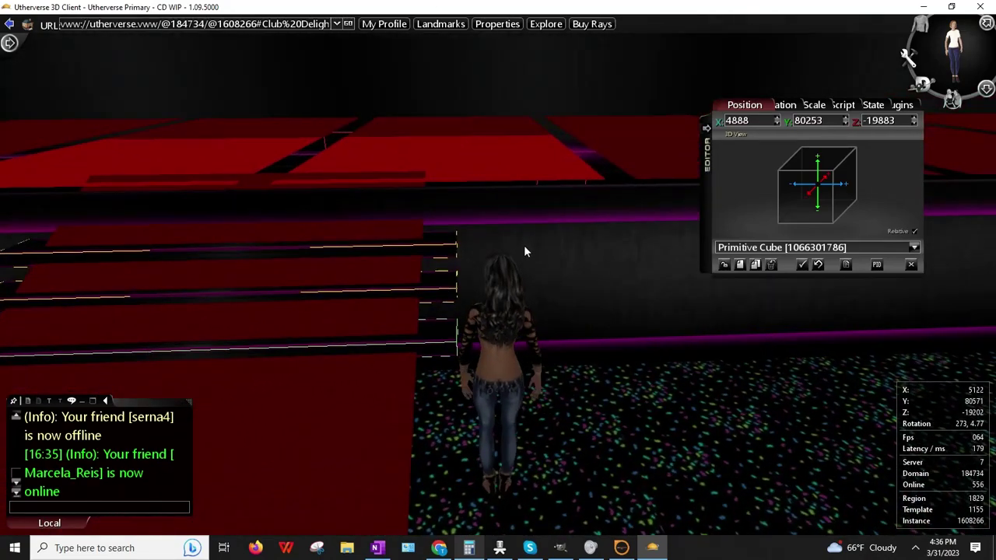
{"action": "right_click_drag", "start_coordinate": [351, 266], "coordinate": [349, 245]}
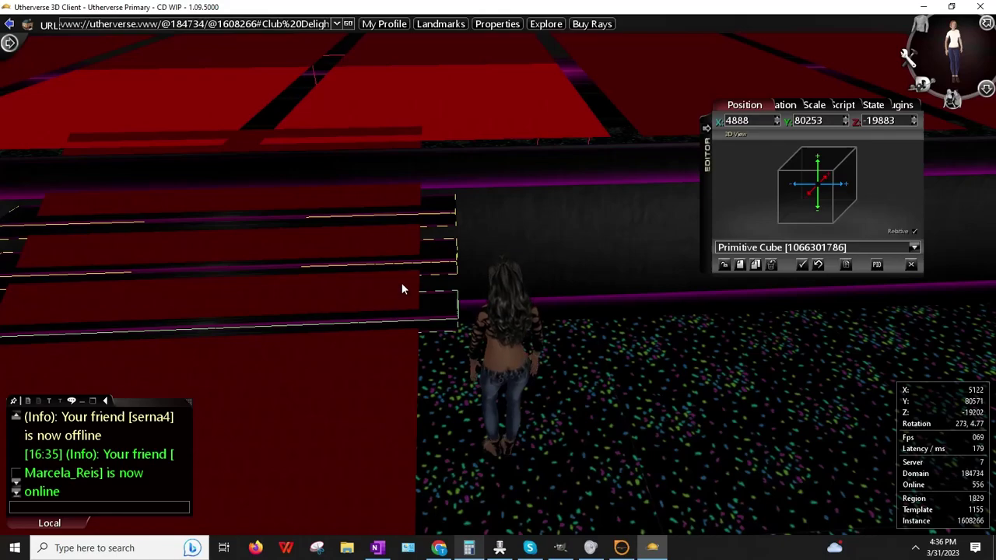
- Bring the avatar alongside the platform wall and examine the staircase's side profile and the gaps between steps
{"action": "right_click_drag", "start_coordinate": [471, 356], "coordinate": [548, 363]}
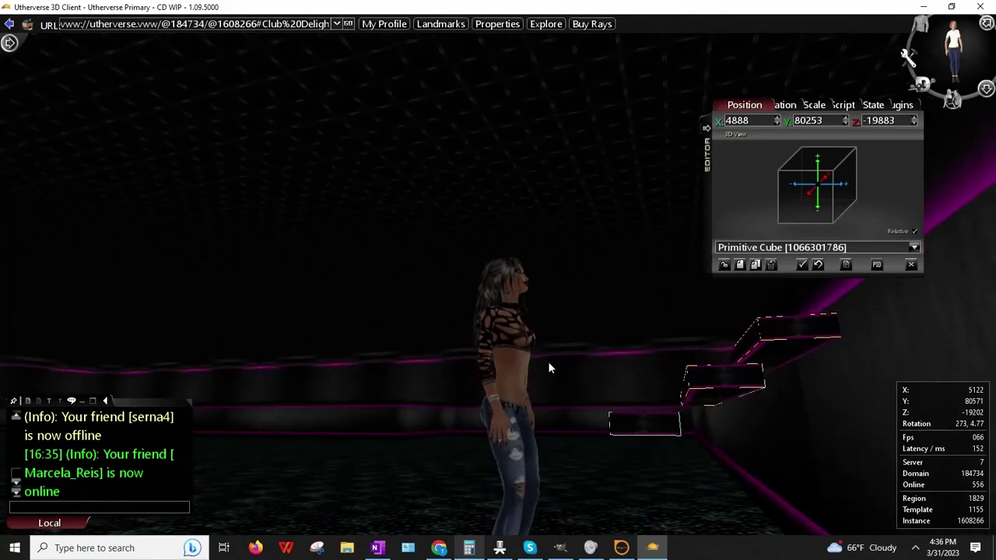
{"action": "key", "text": "Left"}
{"action": "key", "text": "Up"}
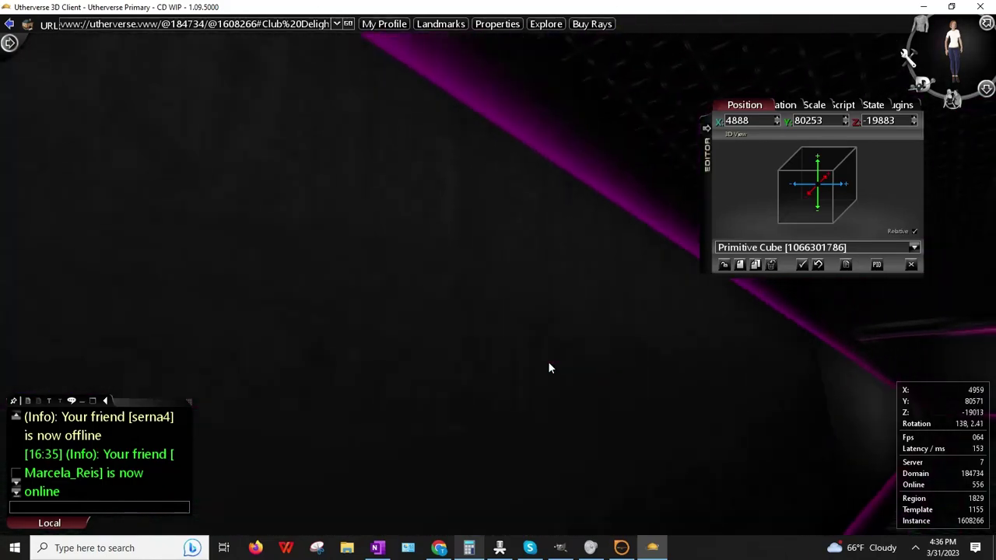
{"action": "key", "text": "Up"}
{"action": "key", "text": "Left"}
{"action": "key", "text": "Right"}
{"action": "key", "text": "Left"}
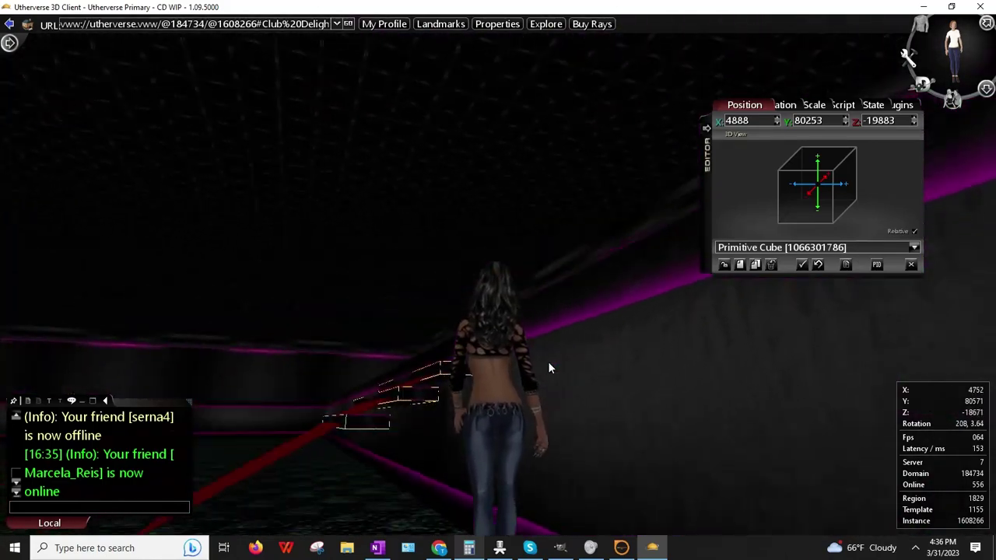
{"action": "key", "text": "Left"}
{"action": "scroll", "coordinate": [535, 375], "scroll_direction": "up", "scroll_amount": 5}
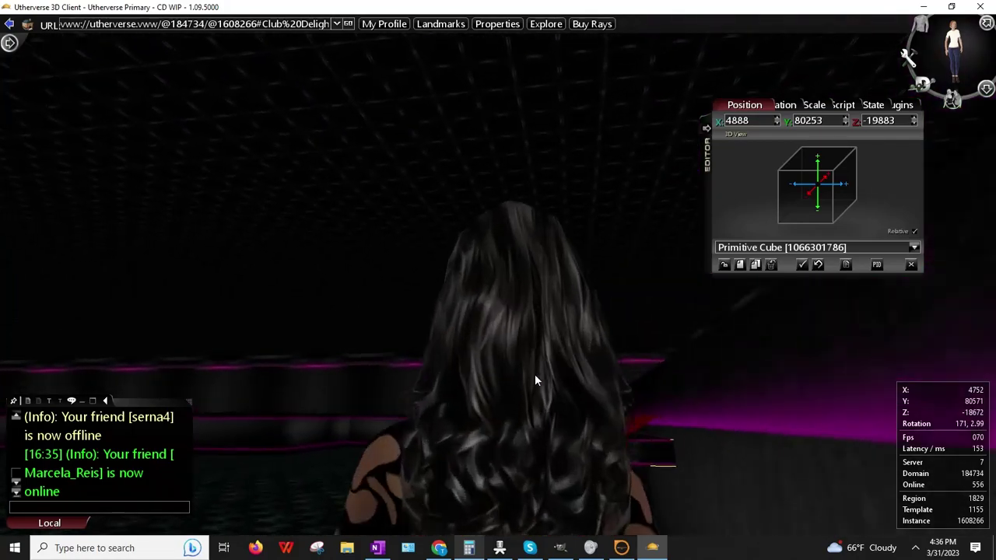
{"action": "scroll", "coordinate": [535, 375], "scroll_direction": "up", "scroll_amount": 2}
{"action": "right_click_drag", "start_coordinate": [535, 380], "coordinate": [535, 371]}
{"action": "key", "text": "Down"}
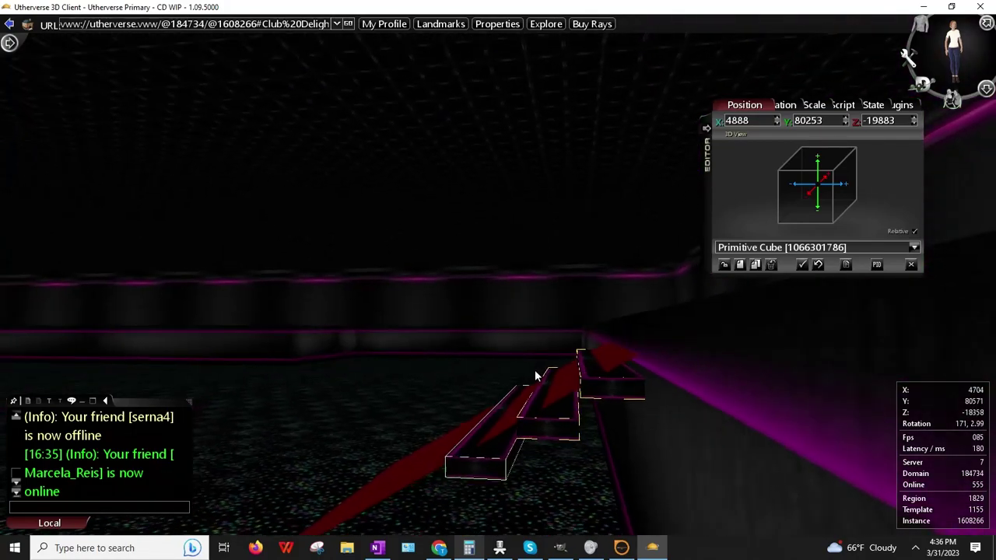
{"action": "key", "text": "Right"}
{"action": "key", "text": "Left"}
{"action": "key", "text": "Up"}
{"action": "key", "text": "Right"}
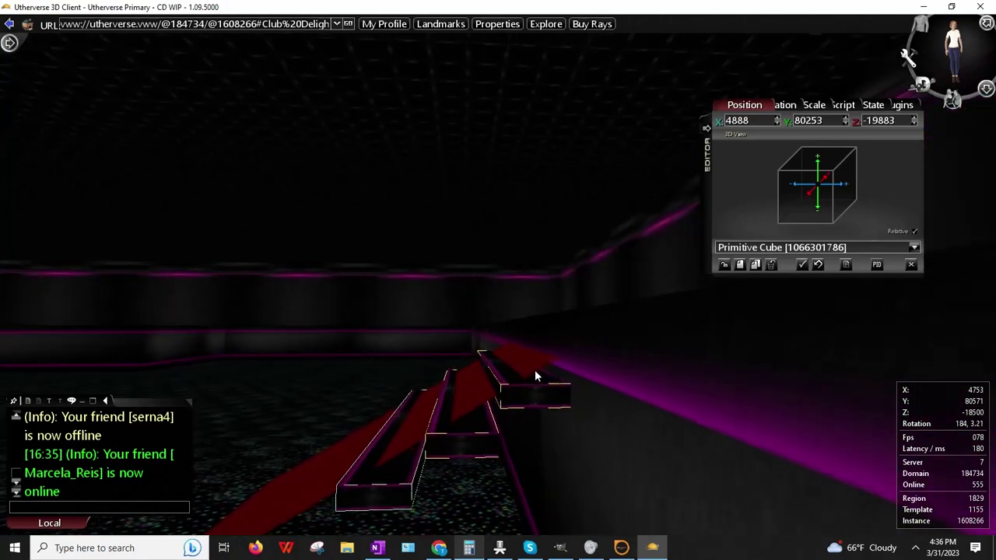
{"action": "key", "text": "Up"}
- Customize the avatar by setting its size to Mini [AG], and save the change
{"action": "left_click", "coordinate": [918, 29]}
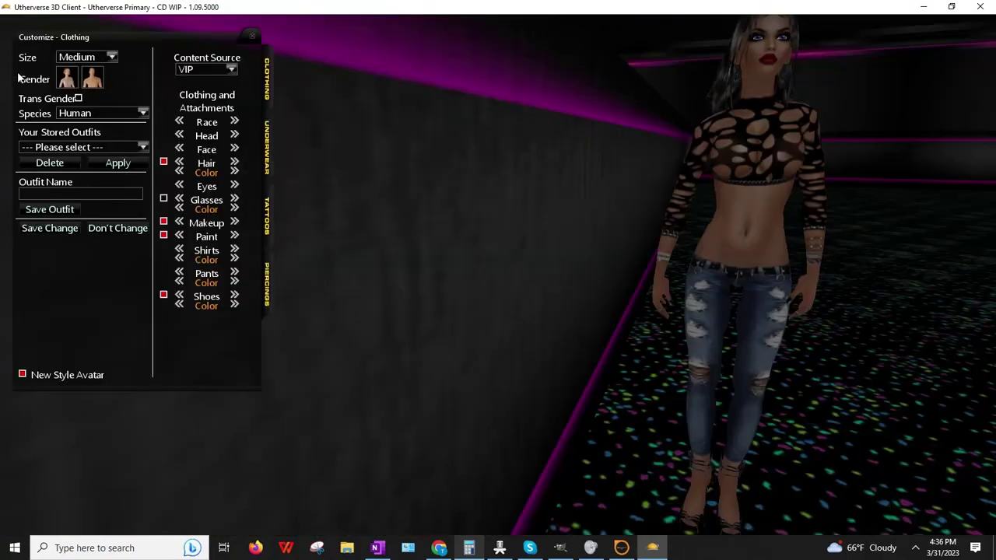
{"action": "left_click", "coordinate": [87, 59]}
{"action": "left_click", "coordinate": [77, 83]}
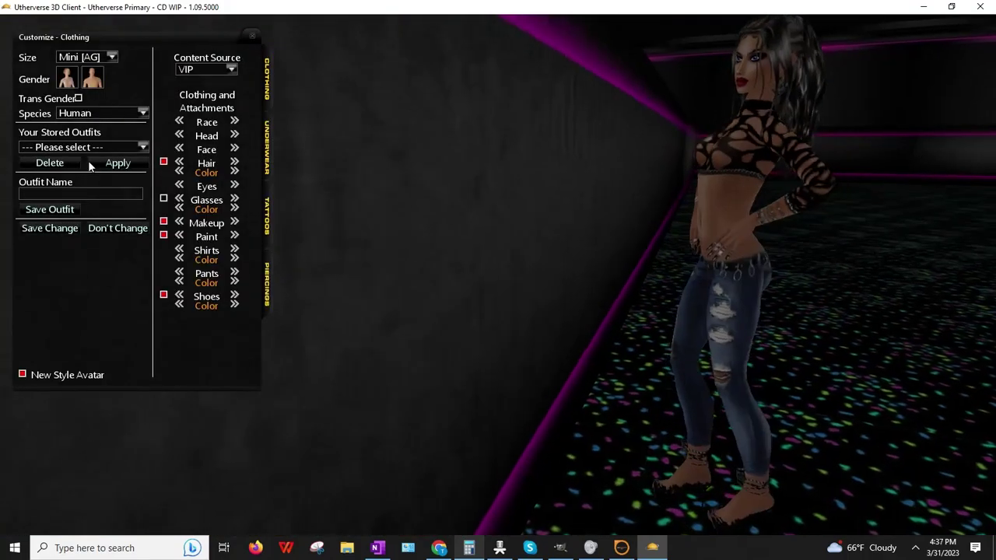
{"action": "left_click", "coordinate": [52, 229]}
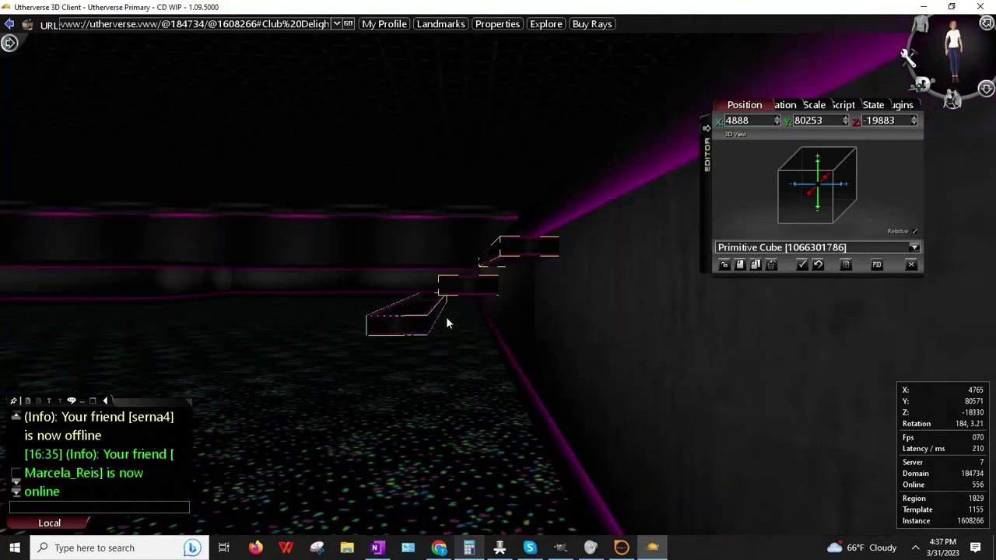
- Examine the heights and overlaps of the three steps against the ramp from a low side view
{"action": "key", "text": "Up"}
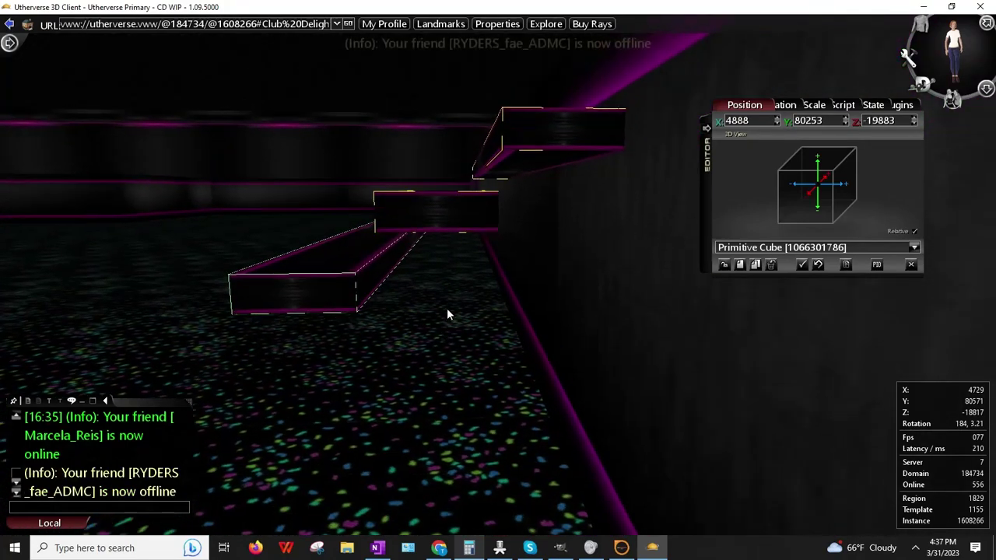
{"action": "key", "text": "Right"}
{"action": "key", "text": "Down"}
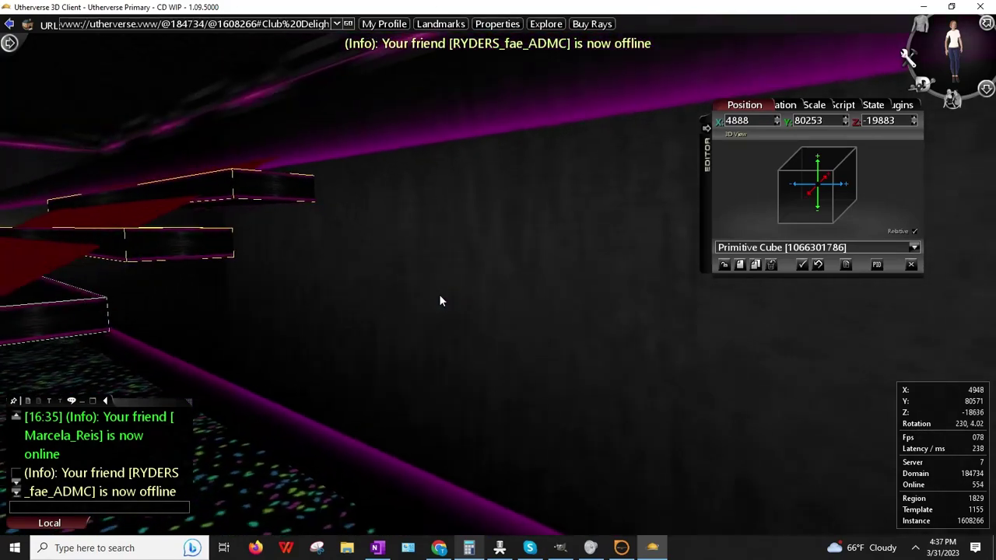
{"action": "key", "text": "Left"}
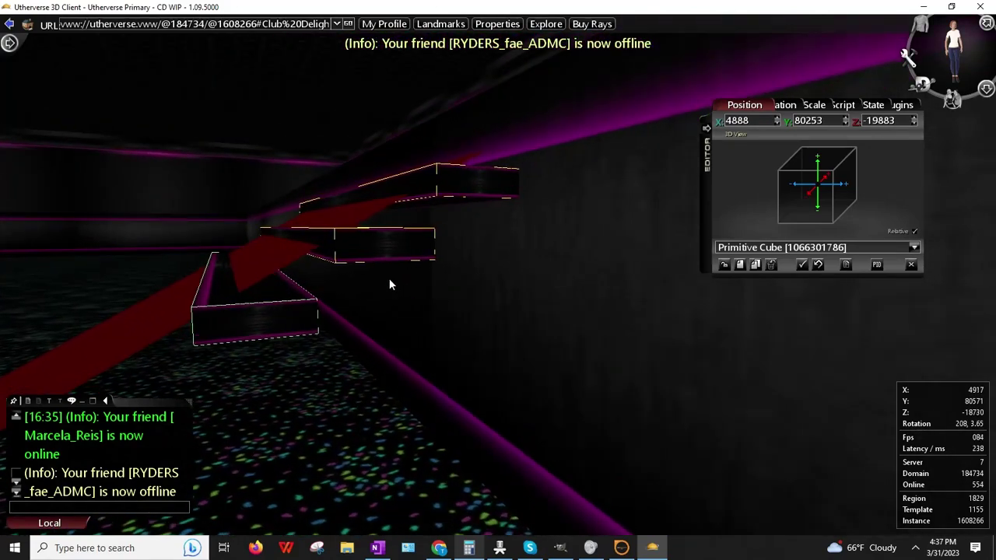
{"action": "key", "text": "Page_Down"}
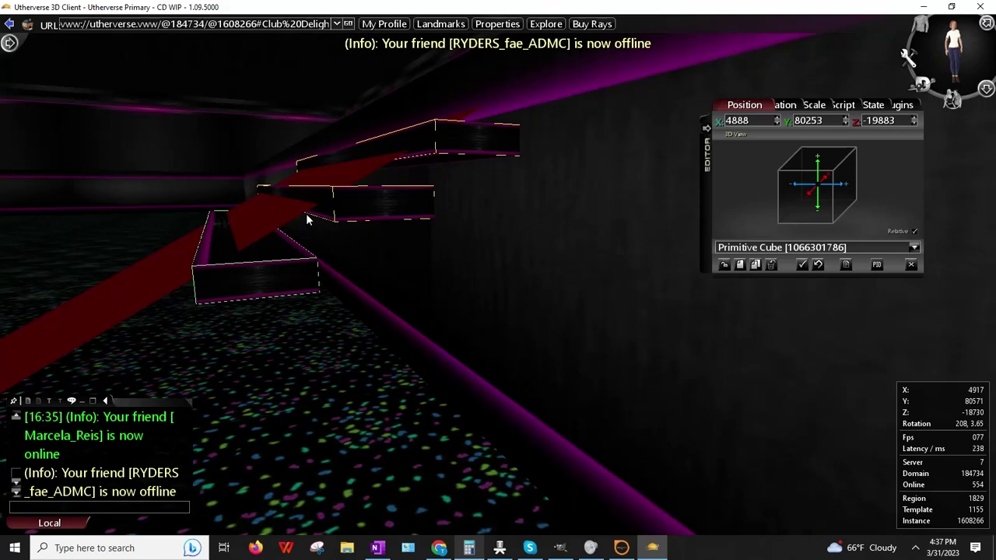
{"action": "key", "text": "Page_Down"}
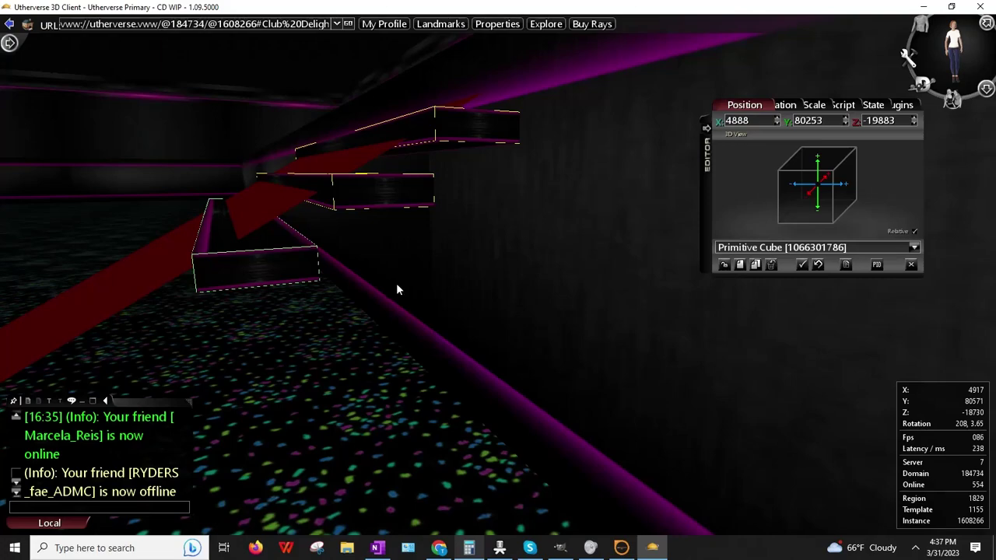
{"action": "key", "text": "Right"}
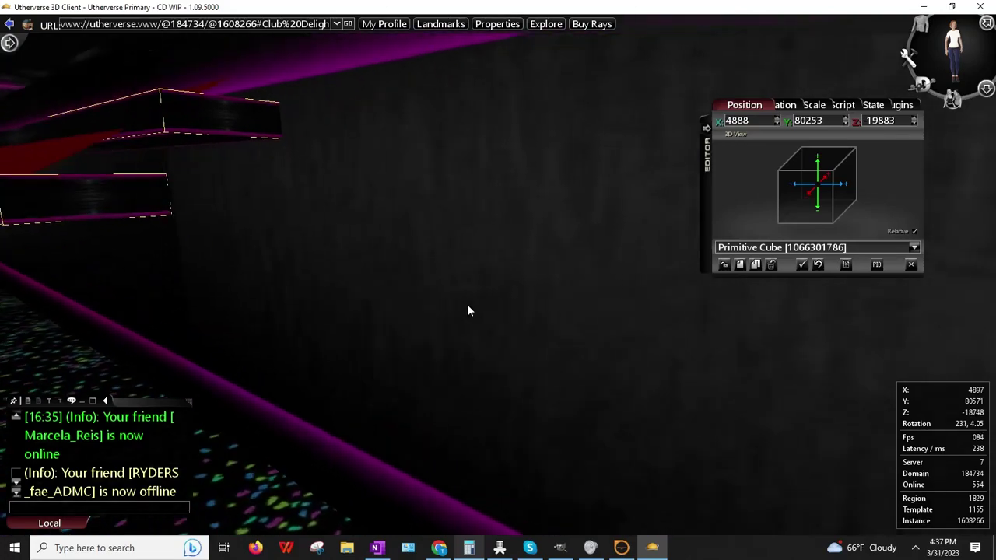
{"action": "key", "text": "Up"}
{"action": "key", "text": "Left"}
{"action": "key", "text": "Down"}
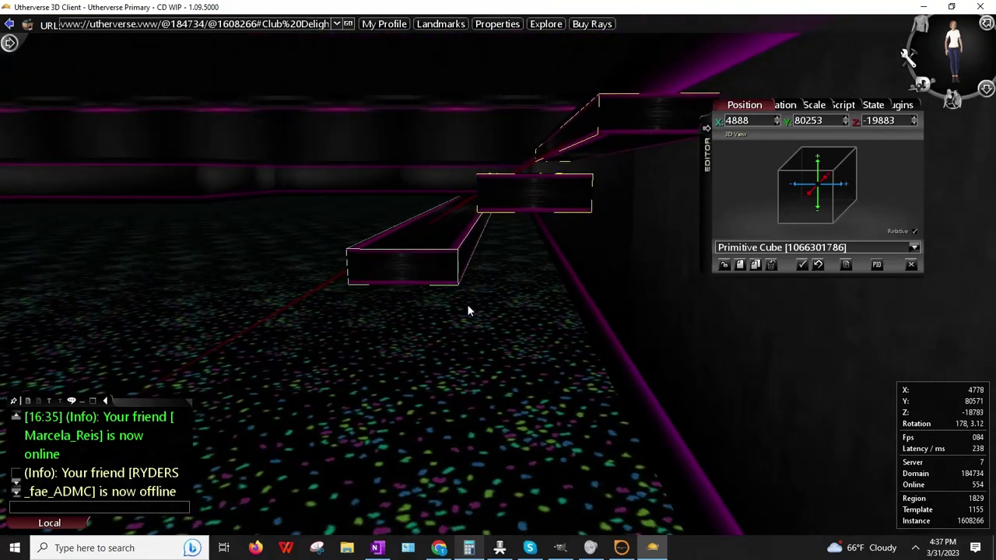
{"action": "key", "text": "Right"}
{"action": "key", "text": "Down"}
{"action": "key", "text": "Left"}
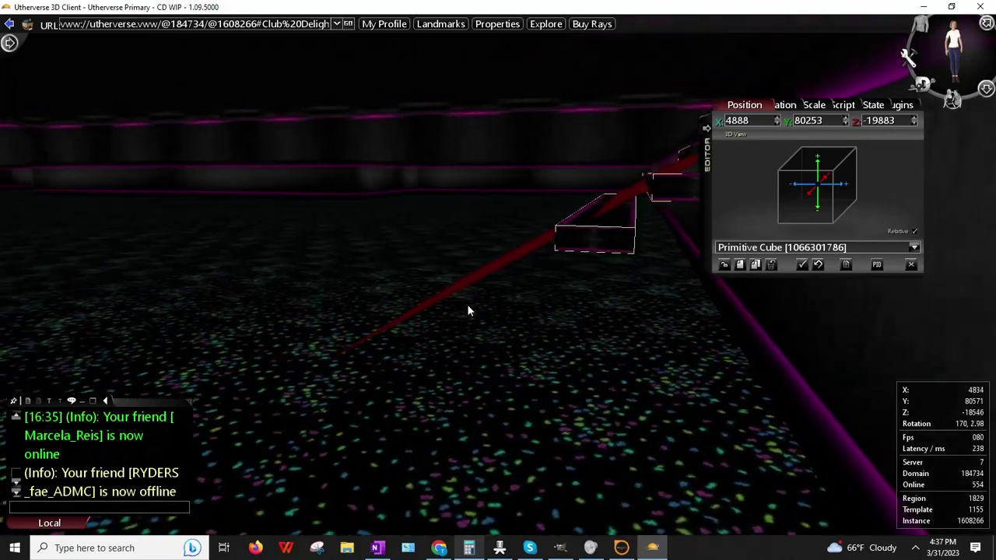
- Customize the avatar by setting its size to Medium, and save the change
{"action": "key", "text": "Up"}
{"action": "key", "text": "Right"}
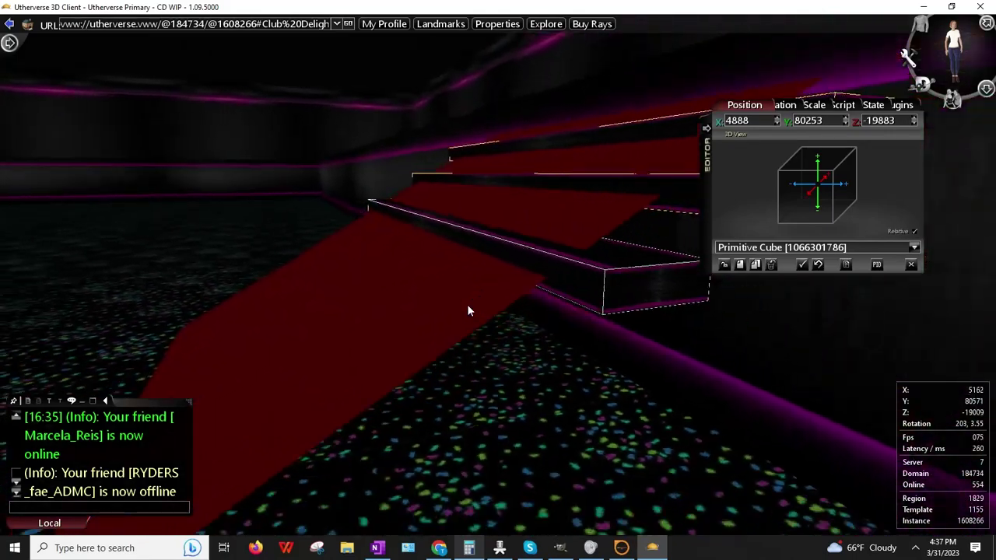
{"action": "key", "text": "Down"}
{"action": "key", "text": "Right"}
{"action": "left_click", "coordinate": [924, 28]}
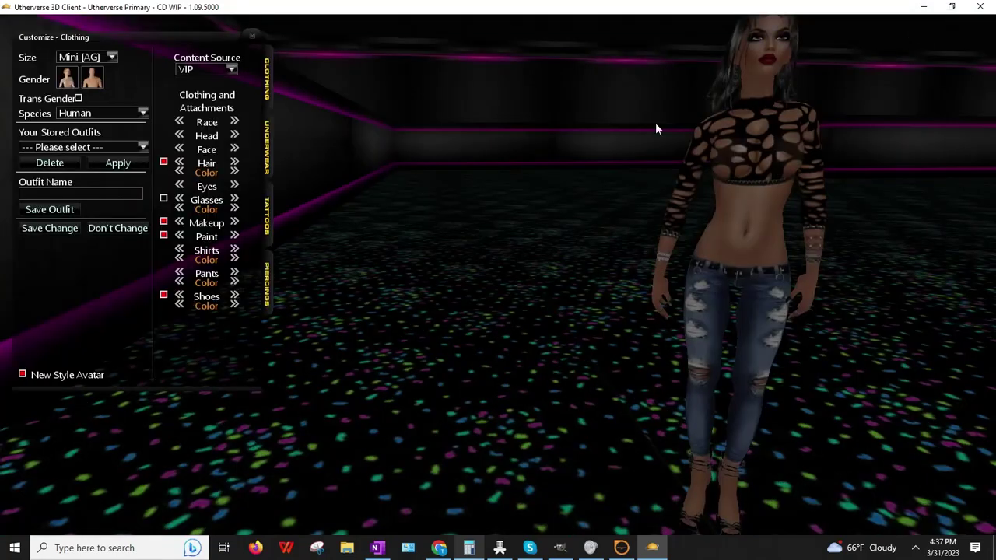
{"action": "left_click", "coordinate": [112, 57]}
{"action": "left_click", "coordinate": [80, 123]}
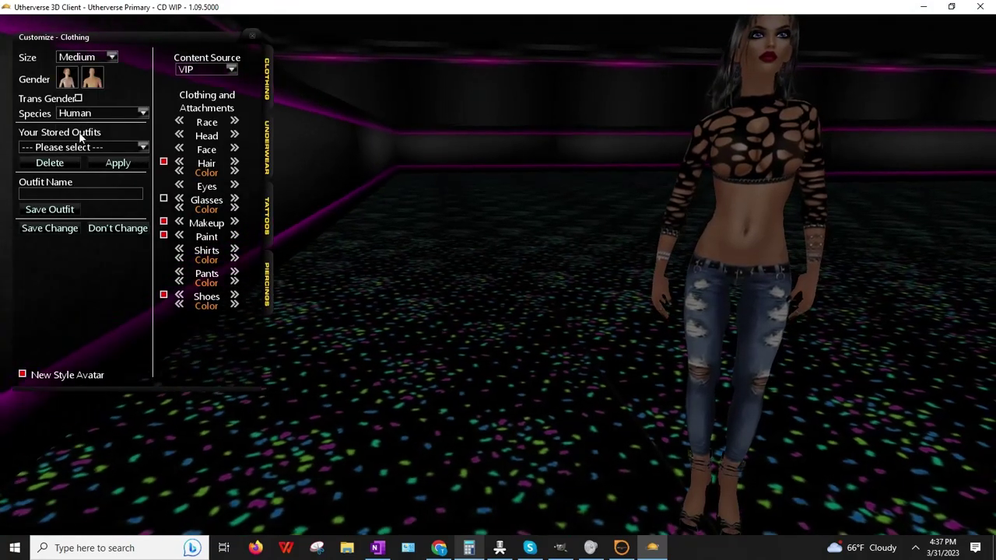
{"action": "left_click", "coordinate": [51, 228]}
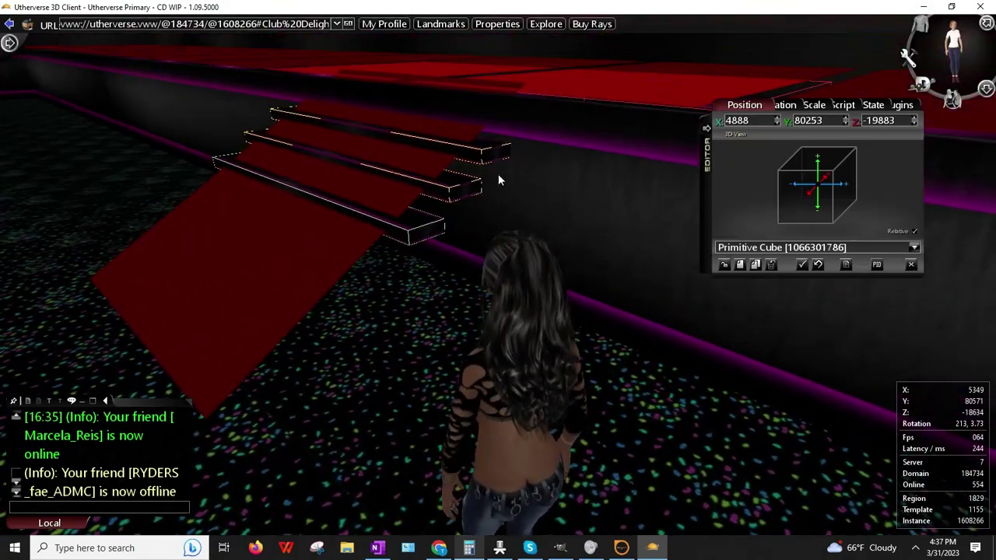
- Bring the avatar beside the staircase, select the lowest Primitive Cube step for editing, and copy its Z position
{"action": "key", "text": "Left"}
{"action": "key", "text": "Up"}
{"action": "key", "text": "Right"}
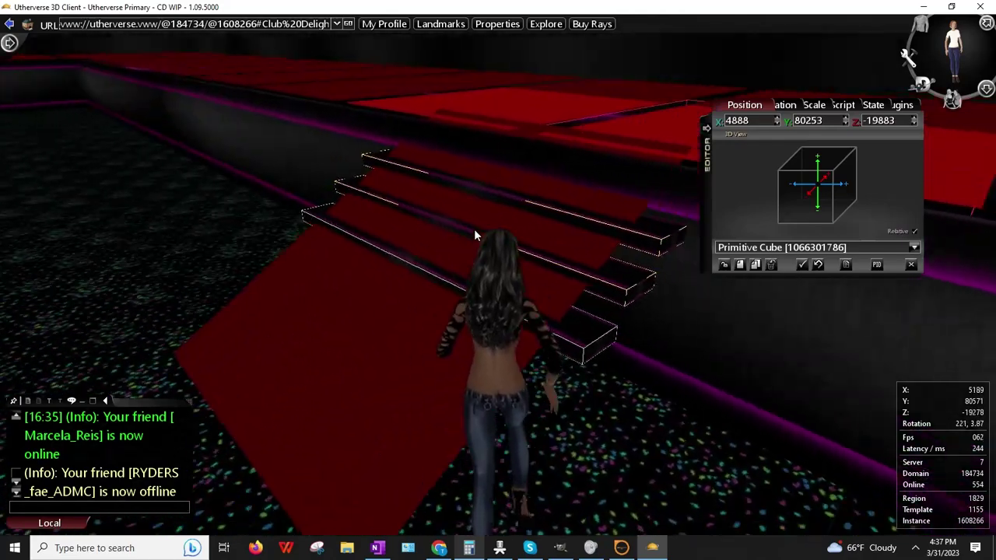
{"action": "key", "text": "Up"}
{"action": "key", "text": "Right"}
{"action": "key", "text": "Up"}
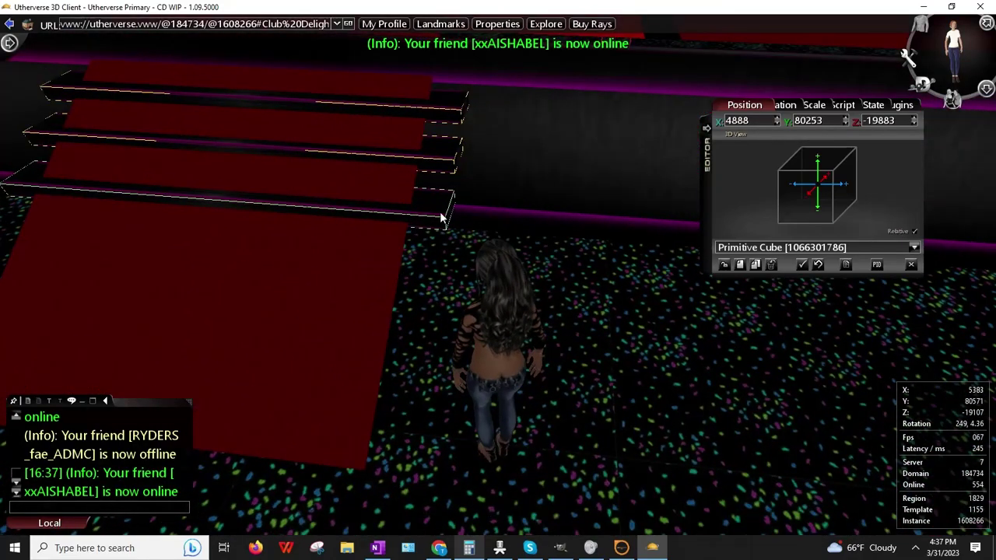
{"action": "right_click", "coordinate": [440, 213]}
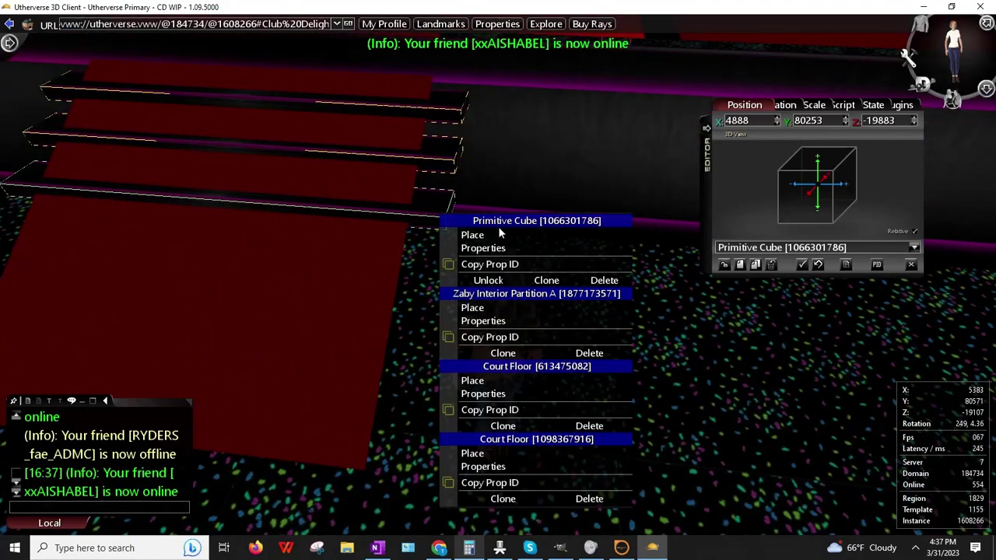
{"action": "left_click", "coordinate": [499, 243]}
{"action": "right_click", "coordinate": [883, 122]}
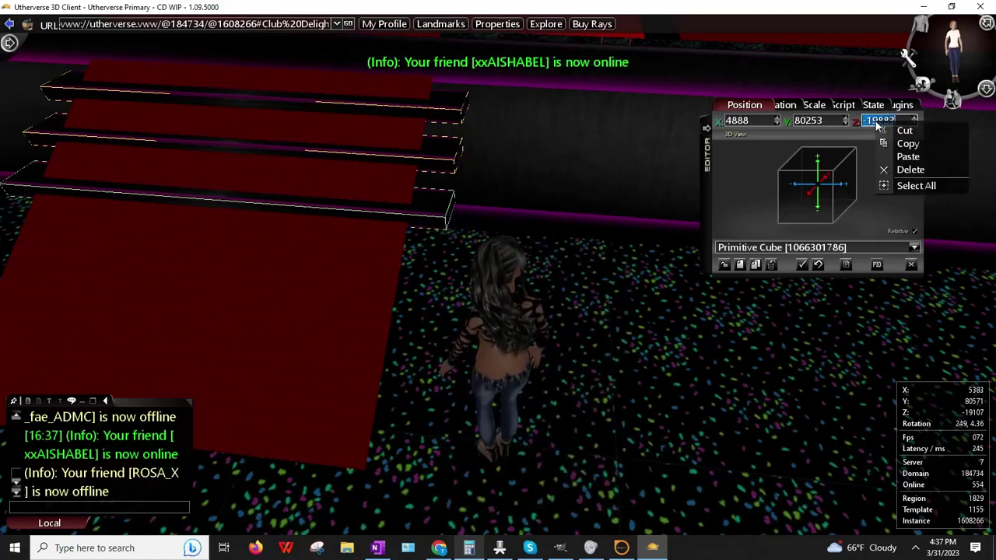
{"action": "left_click", "coordinate": [892, 183]}
{"action": "key", "text": "ctrl+c"}
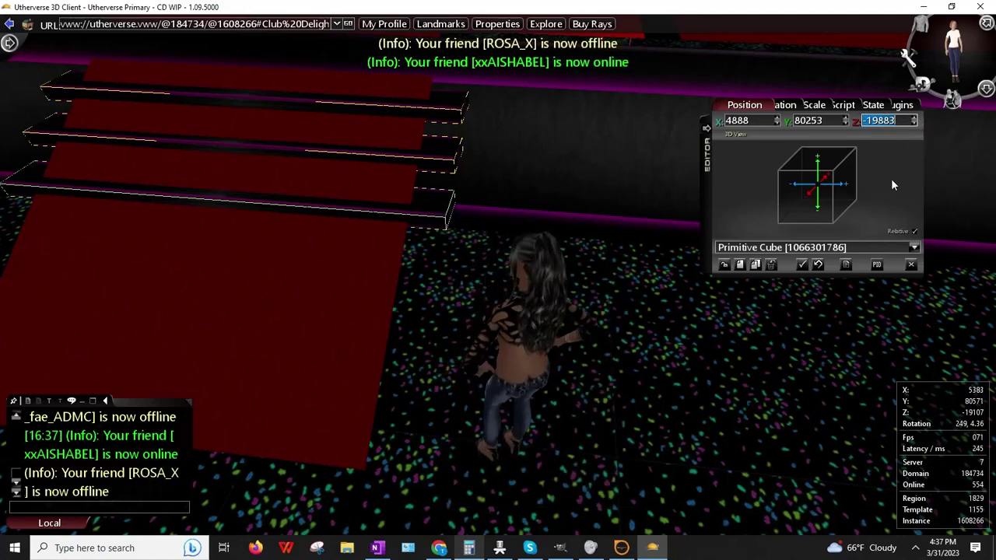
- Clone the lowest step and set the clone's Z position to the copied value, -19883
{"action": "left_click", "coordinate": [755, 264]}
{"action": "right_click", "coordinate": [878, 121]}
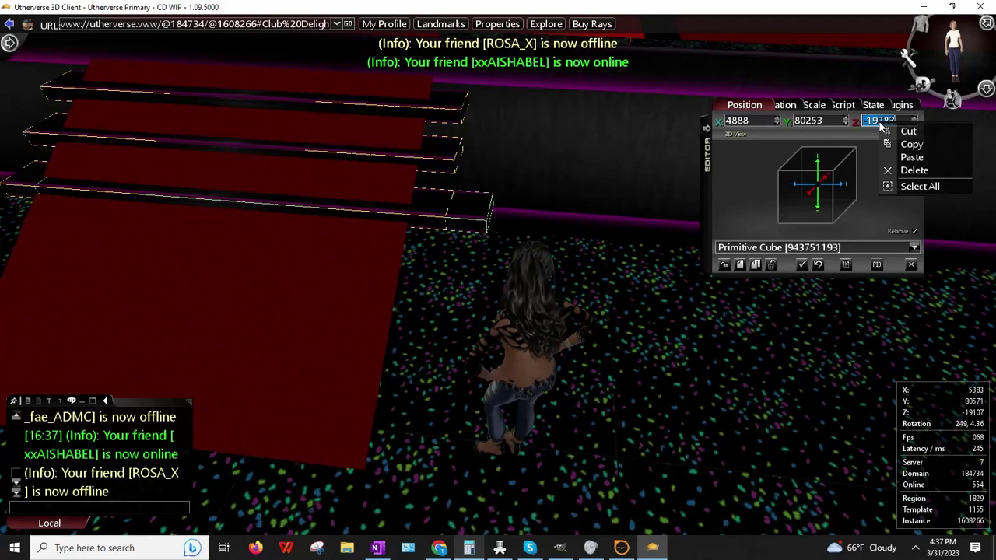
{"action": "left_click", "coordinate": [910, 157]}
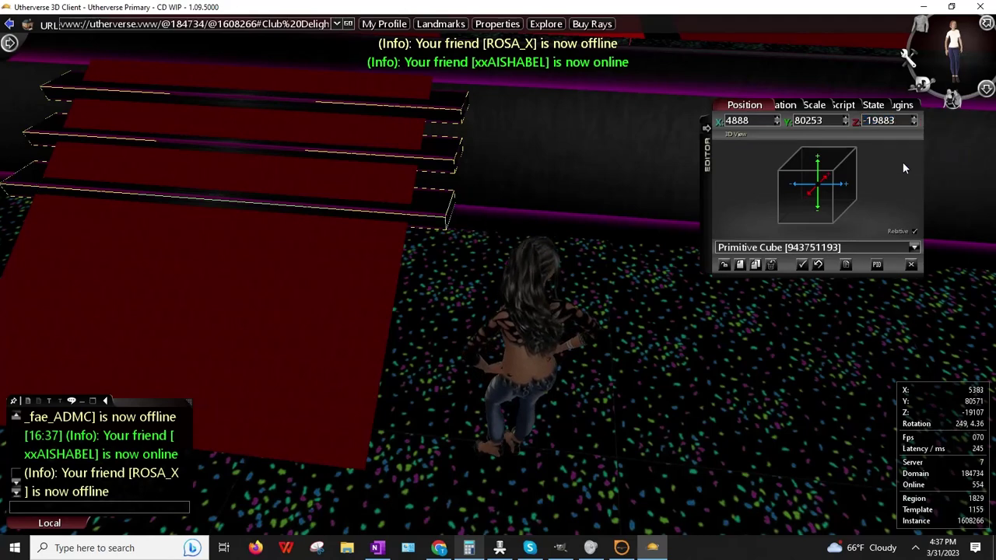
- Move the selected step cube outward along the ramp to X position 5009
{"action": "left_click", "coordinate": [775, 117]}
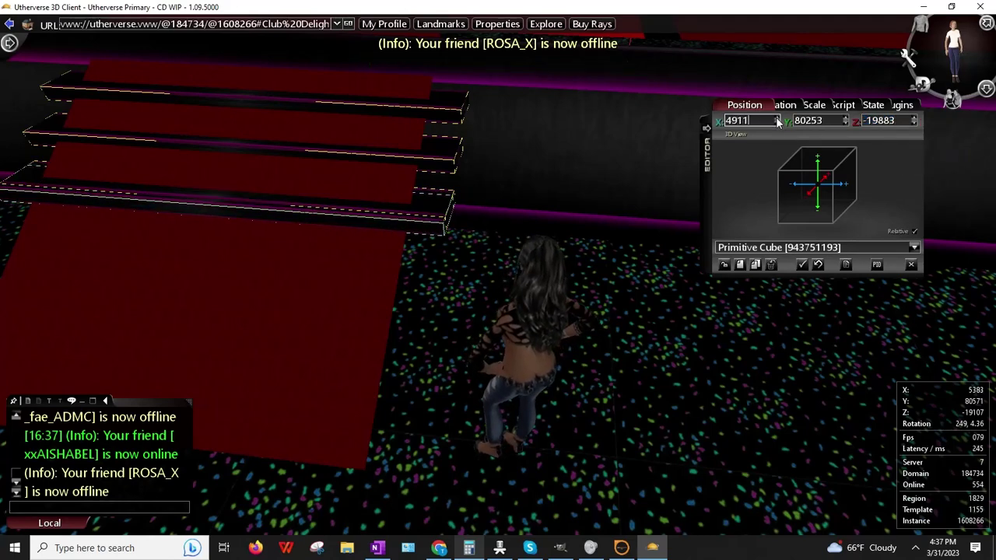
{"action": "left_click_drag", "start_coordinate": [775, 117], "coordinate": [775, 119]}
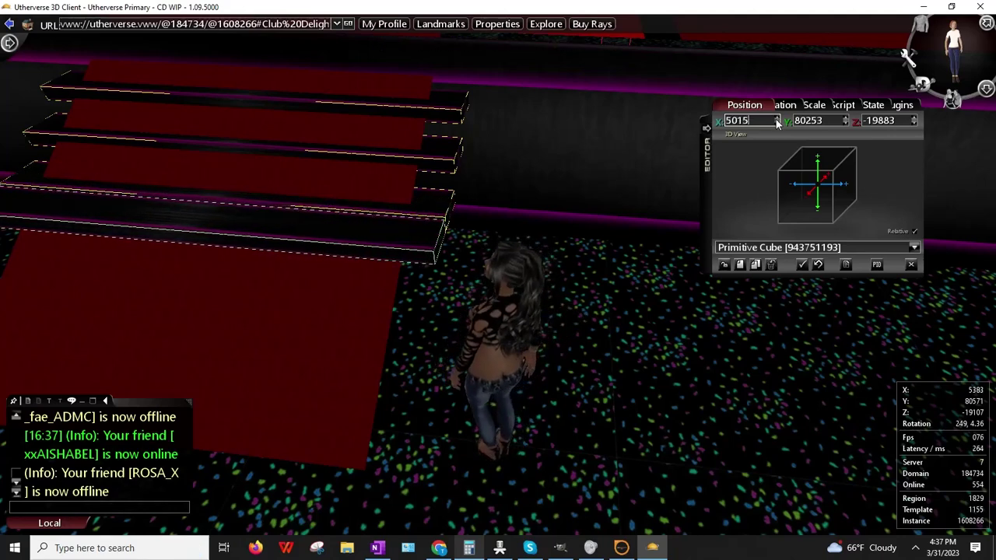
{"action": "right_click_drag", "start_coordinate": [620, 186], "coordinate": [390, 79]}
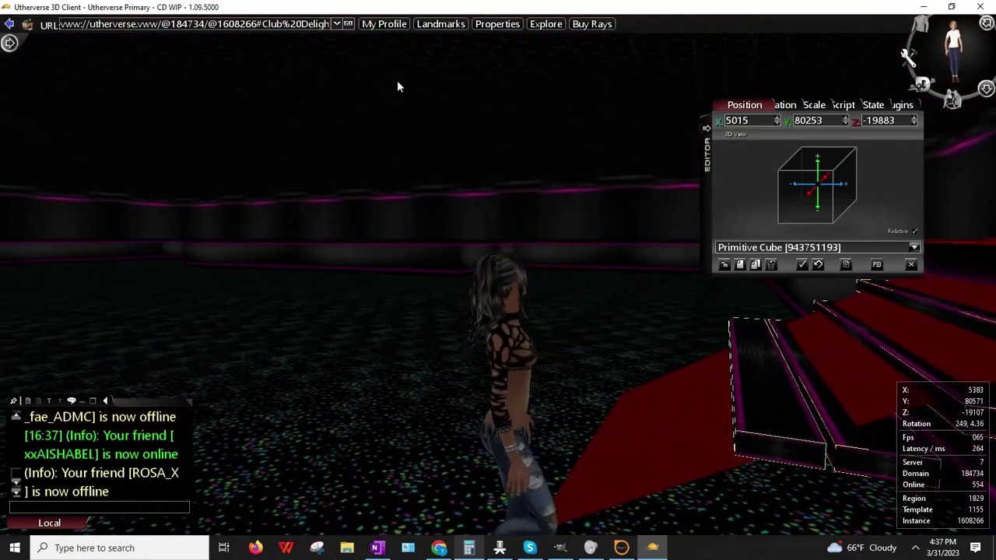
{"action": "left_click", "coordinate": [776, 124]}
{"action": "left_click", "coordinate": [777, 124]}
{"action": "left_click", "coordinate": [777, 123]}
{"action": "left_click", "coordinate": [777, 123]}
{"action": "left_click", "coordinate": [777, 123]}
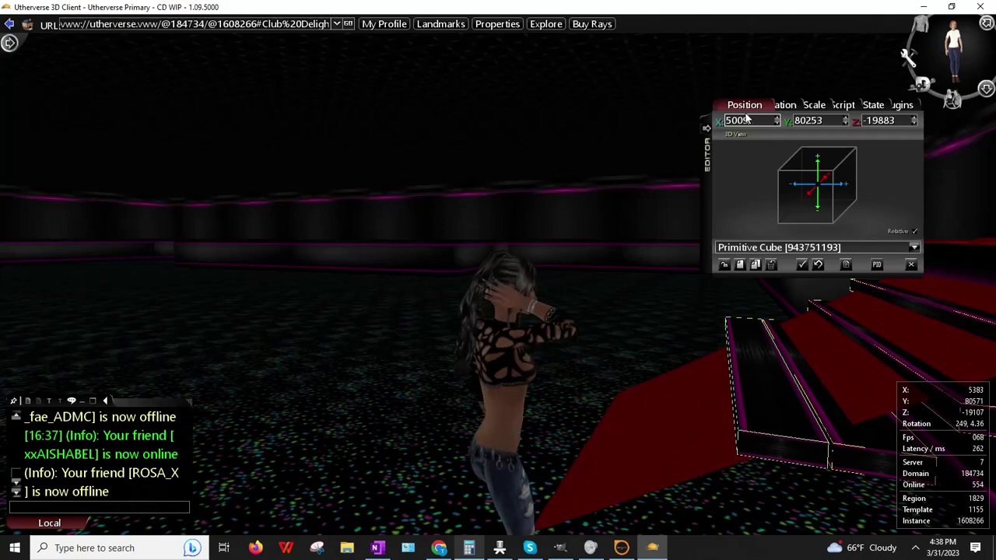
- Subtract 76 from 80253 in Calculator and set the selected step's Y position to 80177
{"action": "left_click", "coordinate": [469, 548]}
{"action": "type", "text": "- 7"}
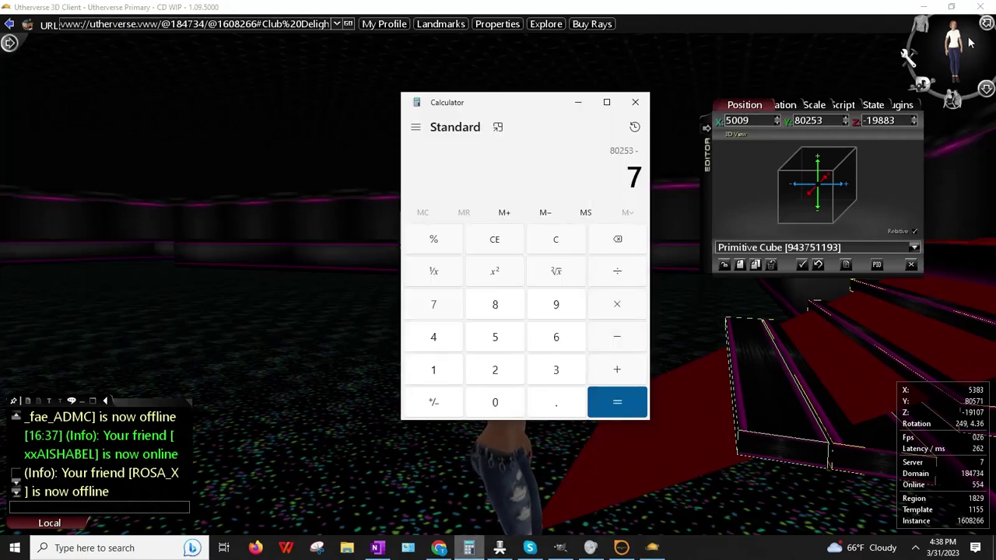
{"action": "type", "text": "6"}
{"action": "key", "text": "Return"}
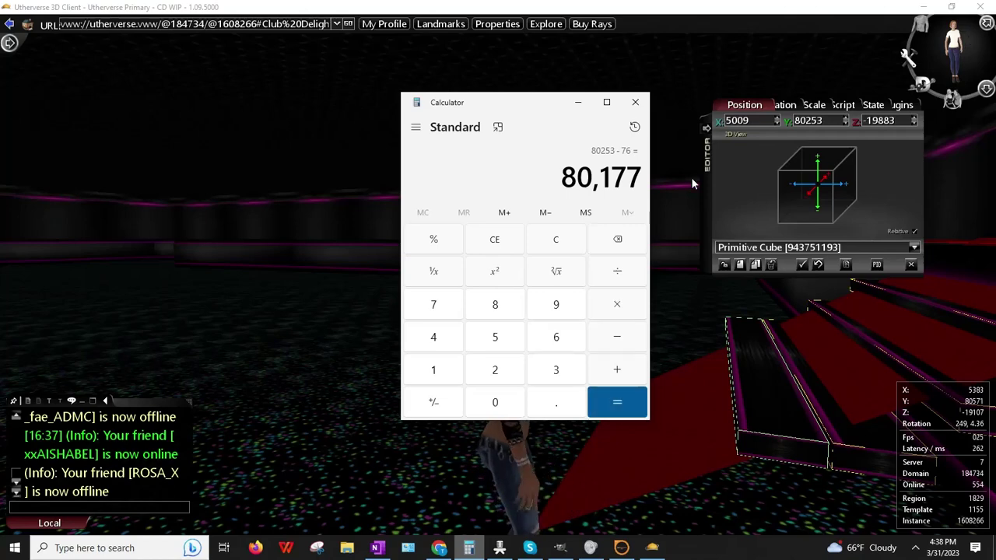
{"action": "left_click", "coordinate": [811, 124]}
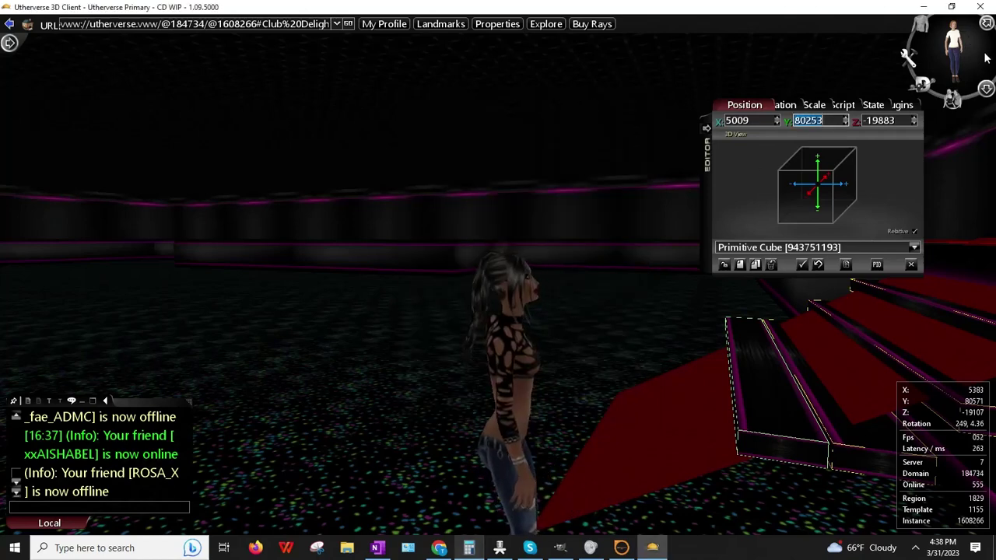
{"action": "key", "text": "Return"}
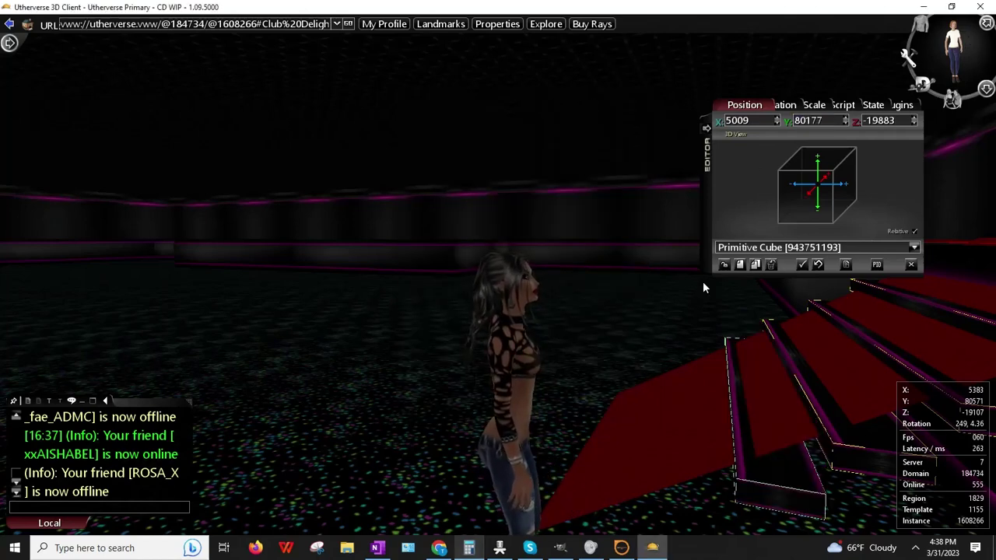
- Duplicate the lowest step cube and give the copy the original's Z position of -19883
{"action": "right_click_drag", "start_coordinate": [587, 321], "coordinate": [675, 341]}
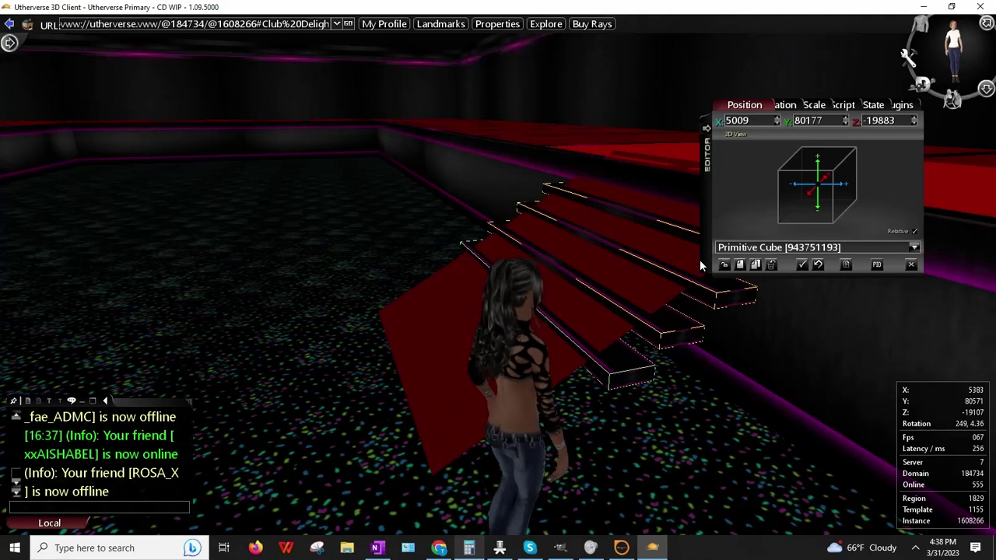
{"action": "left_click_drag", "start_coordinate": [580, 236], "coordinate": [584, 260]}
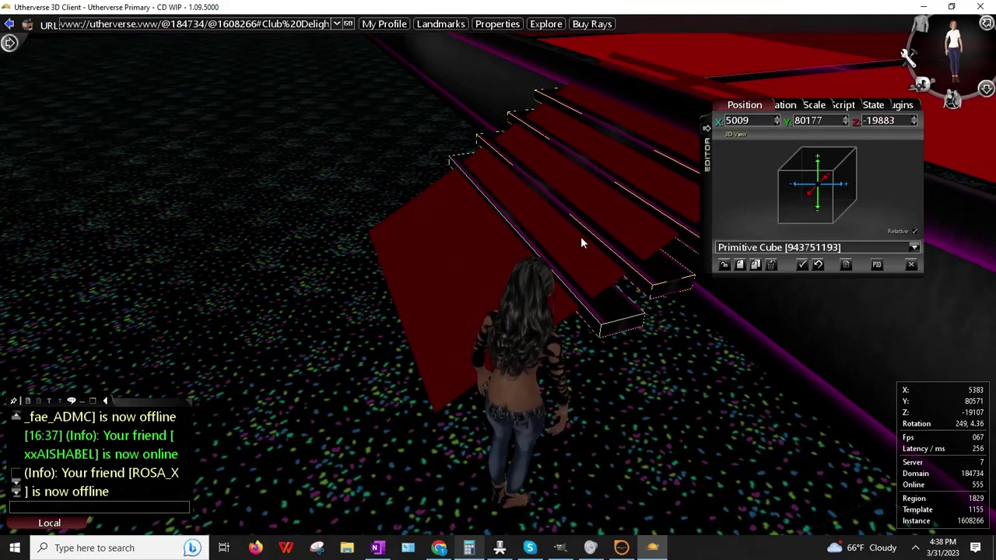
{"action": "right_click", "coordinate": [865, 123]}
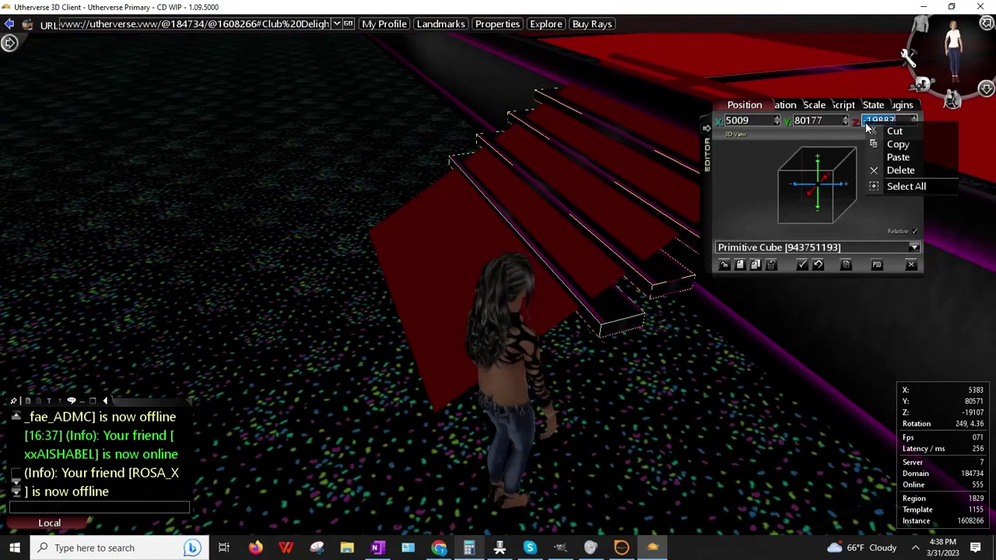
{"action": "left_click", "coordinate": [898, 144]}
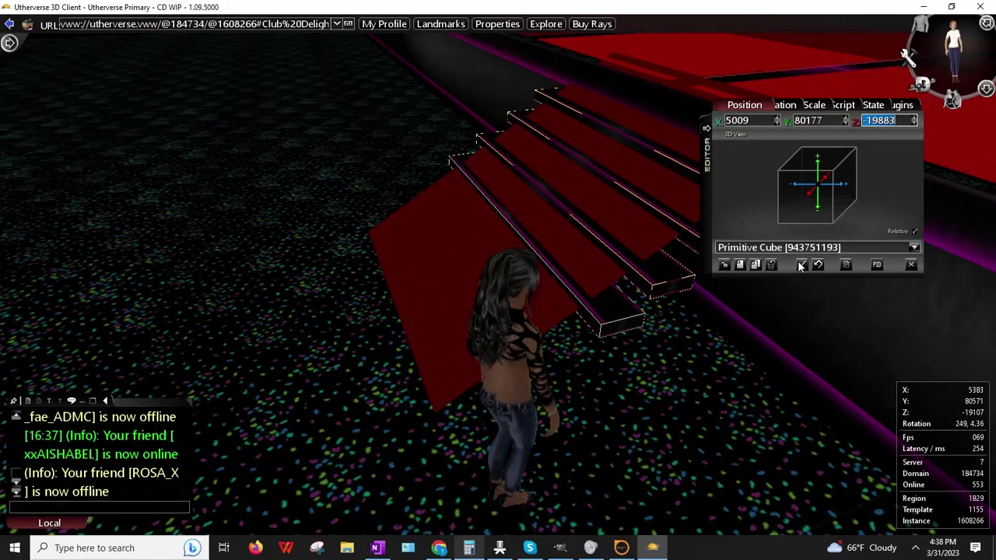
{"action": "left_click", "coordinate": [755, 265]}
{"action": "right_click", "coordinate": [864, 123]}
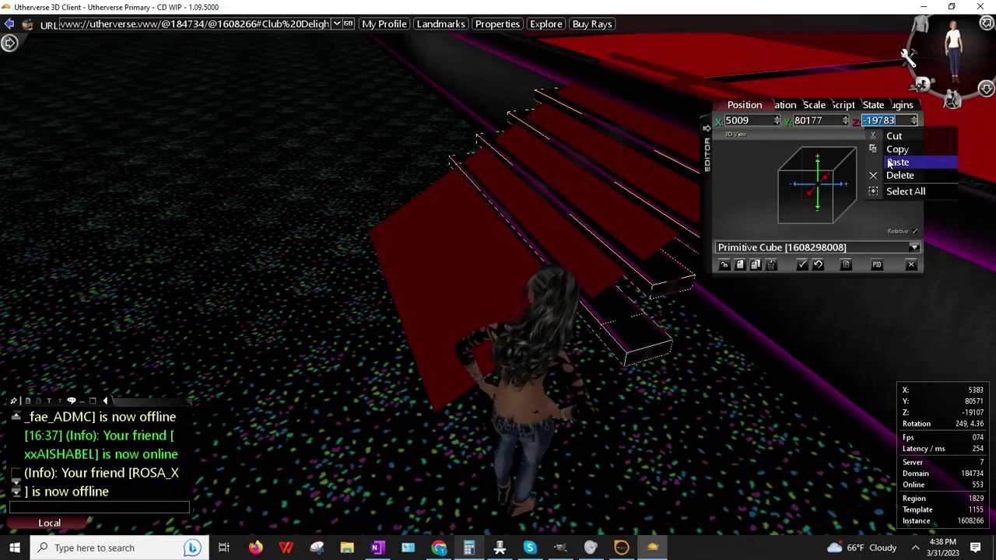
{"action": "left_click", "coordinate": [889, 163]}
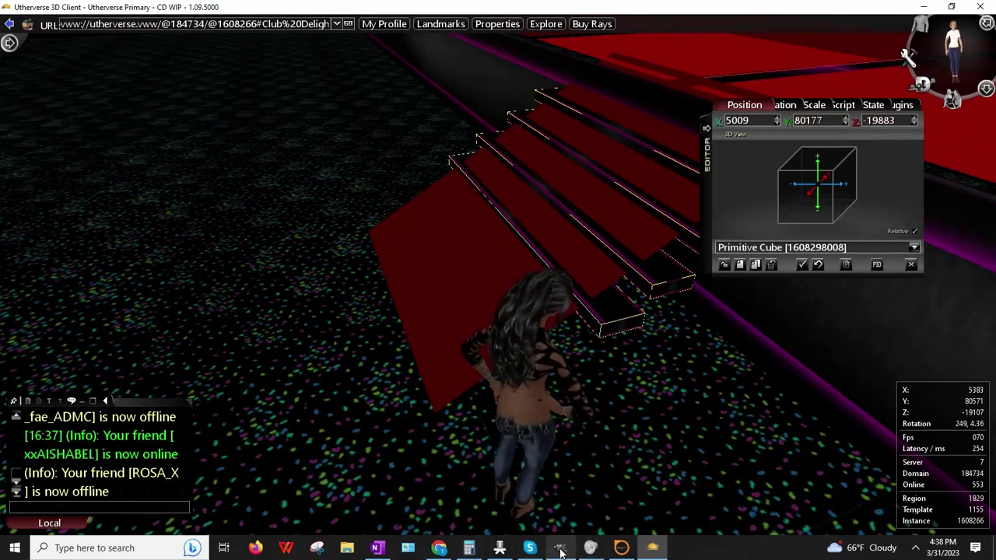
- Subtract 76 from 80177 in Calculator, try Y position 80101 on the copied step, and revert the copy's position changes
{"action": "left_click", "coordinate": [467, 546]}
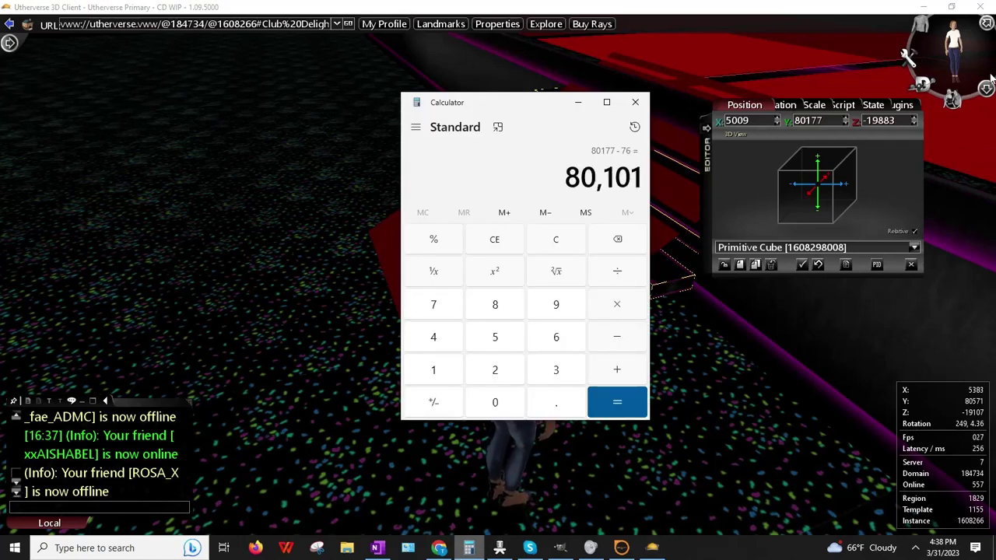
{"action": "double_click", "coordinate": [812, 121]}
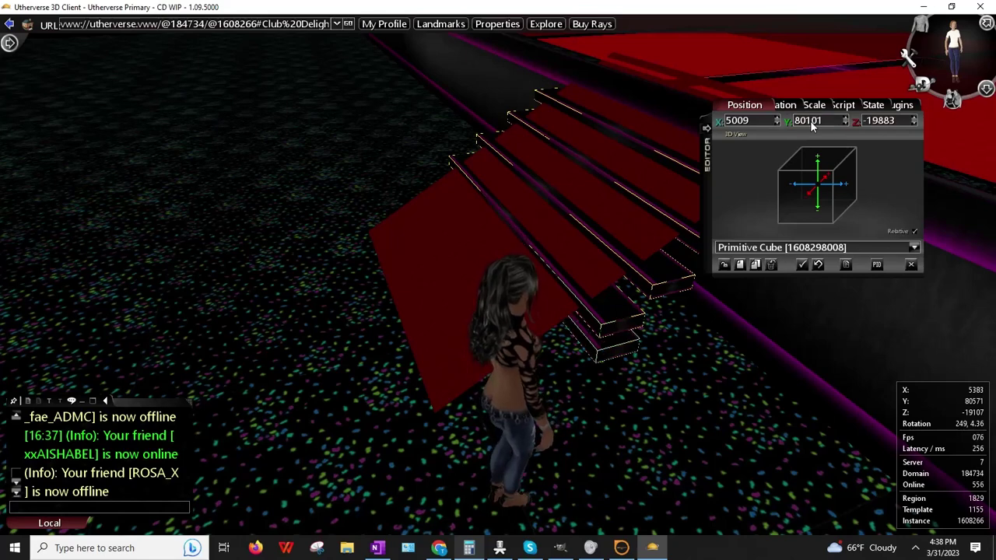
{"action": "left_click", "coordinate": [817, 264]}
- Paste -19883 as the copied step's Z position and move it outward to X position 5132
{"action": "right_click", "coordinate": [889, 125]}
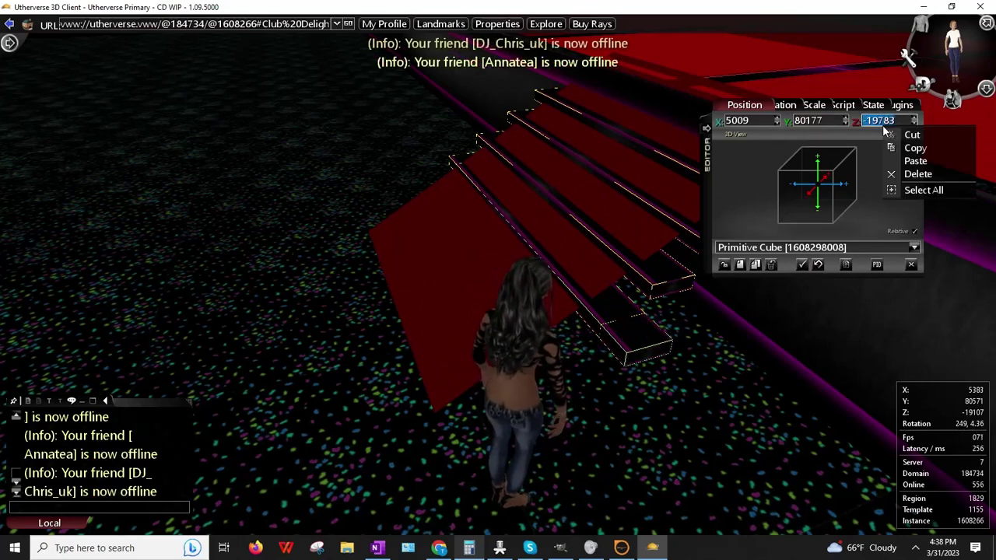
{"action": "left_click", "coordinate": [912, 160]}
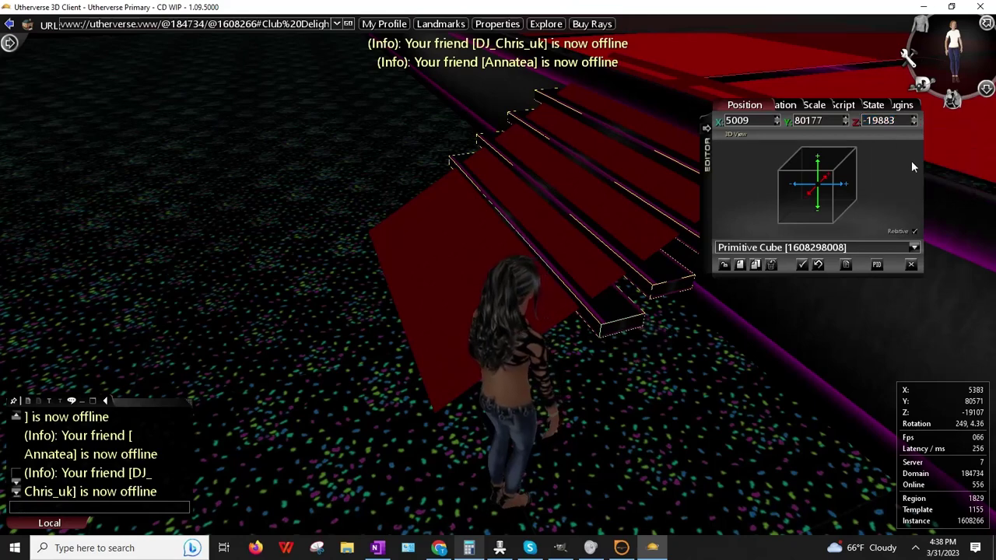
{"action": "left_click", "coordinate": [777, 119]}
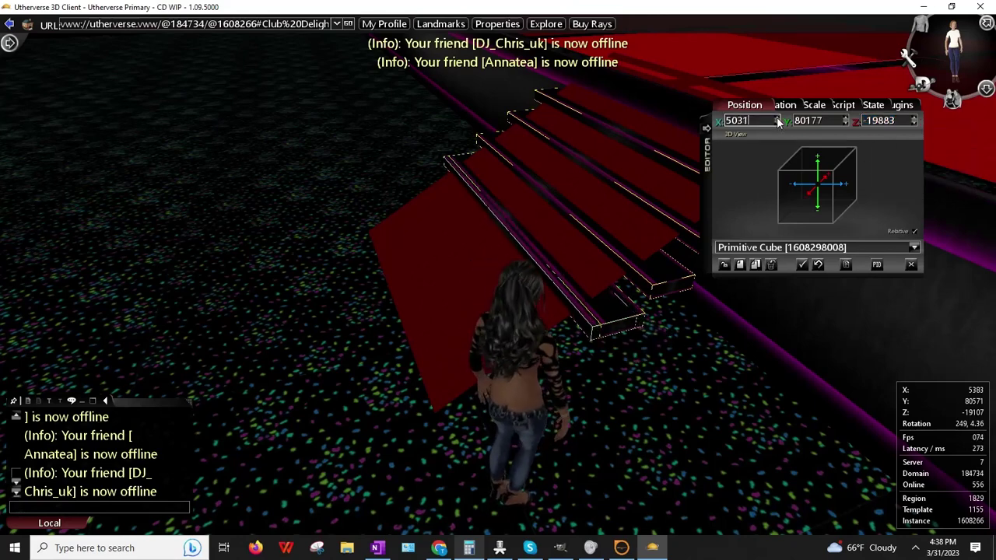
{"action": "left_click", "coordinate": [777, 118]}
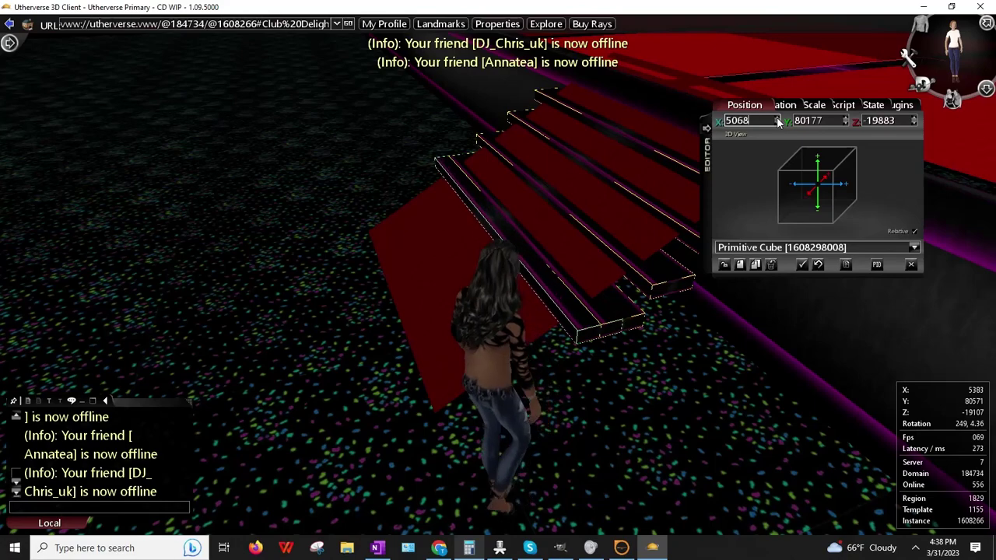
{"action": "left_click_drag", "start_coordinate": [777, 120], "coordinate": [777, 119]}
{"action": "left_click_drag", "start_coordinate": [602, 163], "coordinate": [534, 136]}
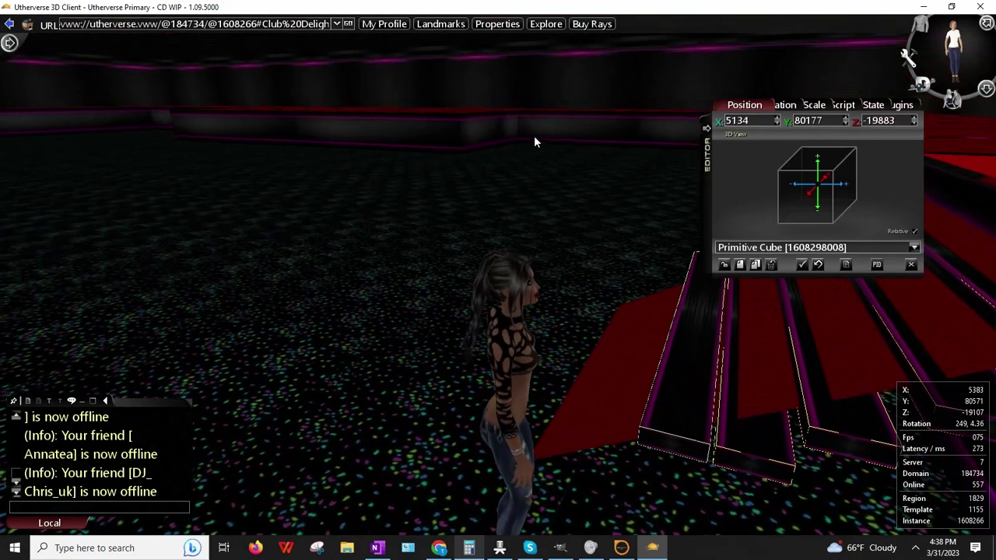
{"action": "left_click", "coordinate": [776, 123]}
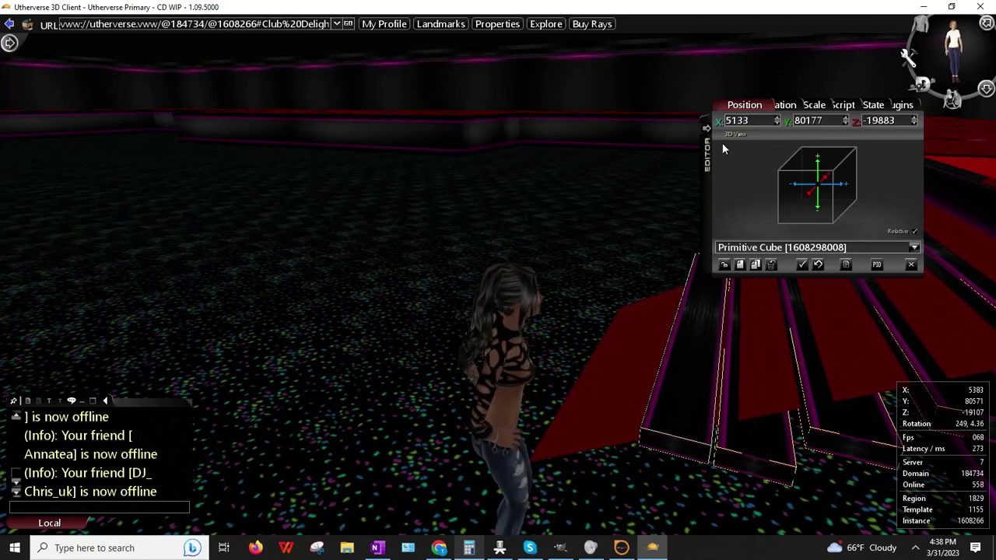
{"action": "left_click", "coordinate": [776, 123]}
- Lower the copied step to Y position 80101
{"action": "left_click", "coordinate": [846, 118]}
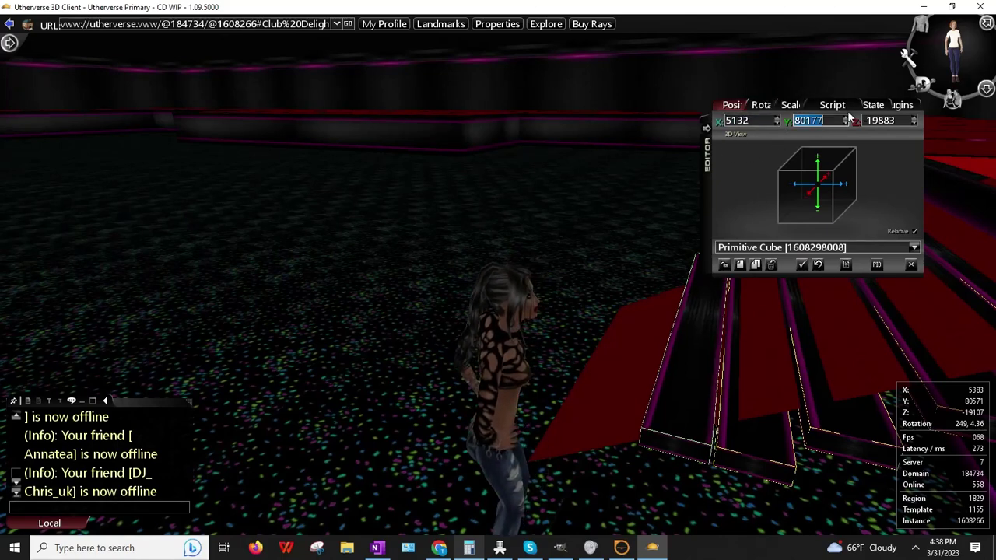
{"action": "type", "text": "80101"}
{"action": "key", "text": "Return"}
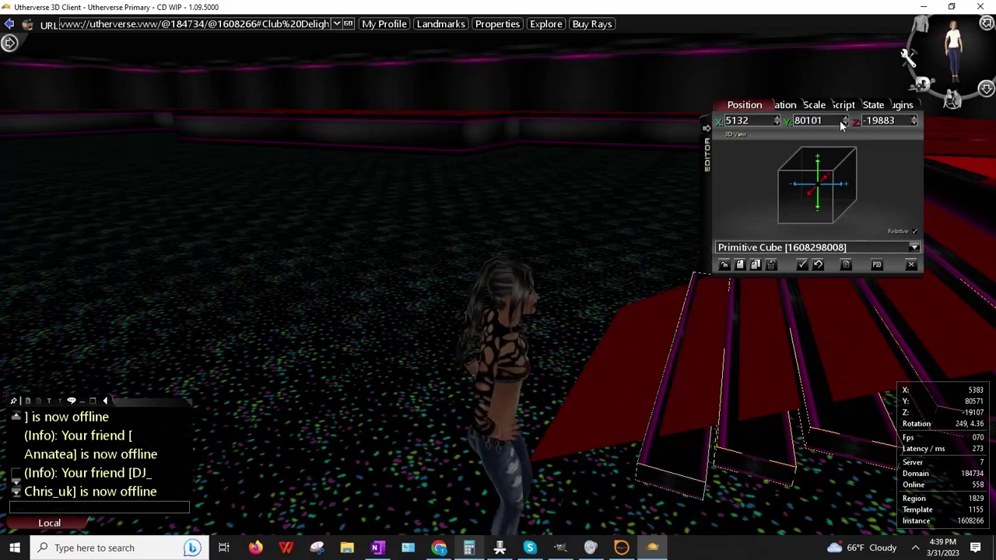
- Duplicate the new lowest step at X 5132 and align the copy by reusing the Z position -19883
{"action": "left_click_drag", "start_coordinate": [543, 297], "coordinate": [651, 324]}
{"action": "right_click_drag", "start_coordinate": [649, 322], "coordinate": [596, 303]}
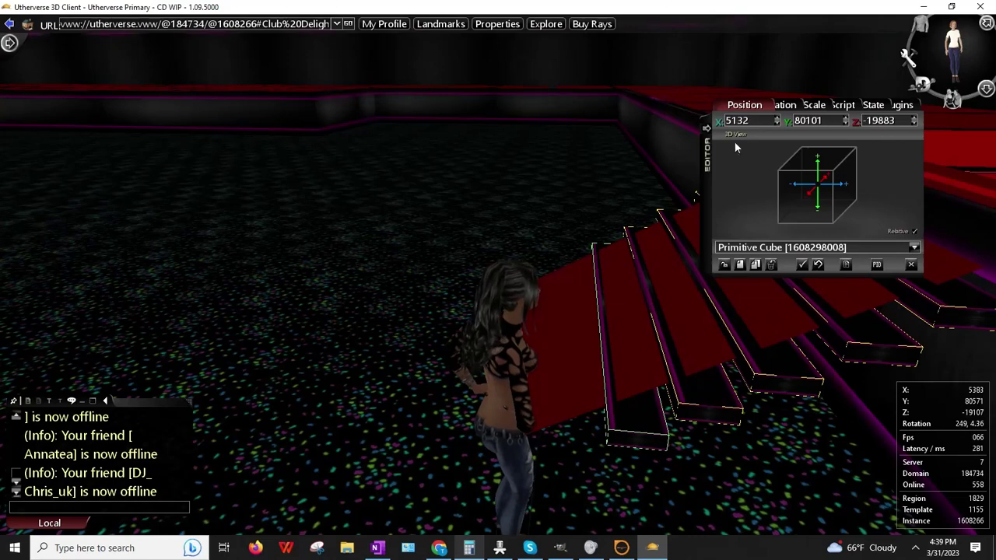
{"action": "right_click", "coordinate": [881, 121]}
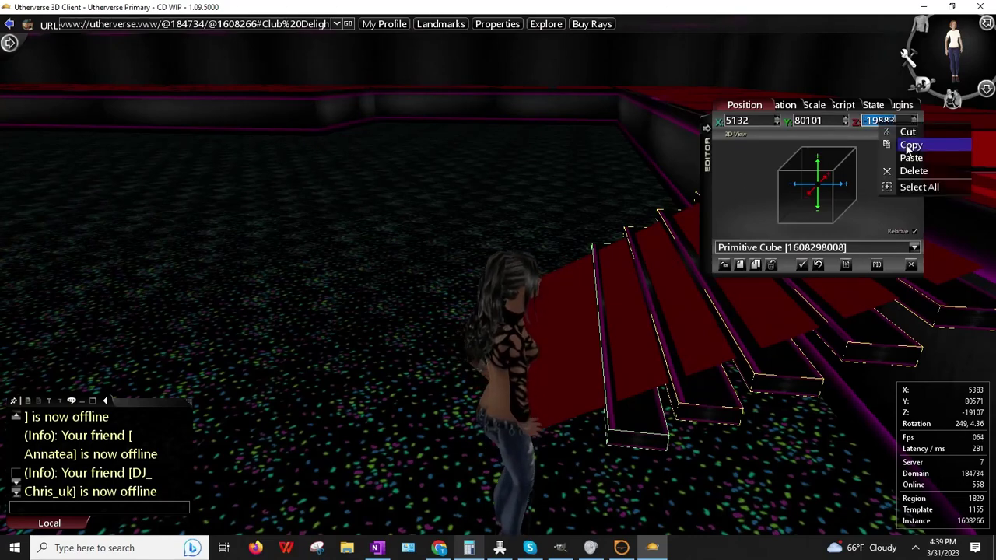
{"action": "left_click", "coordinate": [909, 145]}
{"action": "left_click", "coordinate": [752, 265]}
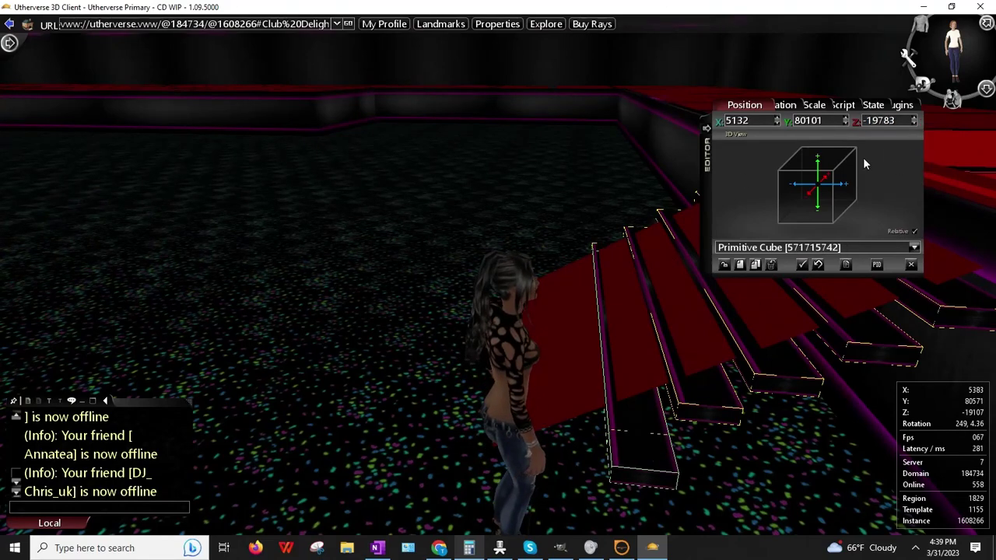
{"action": "right_click", "coordinate": [882, 122]}
{"action": "left_click", "coordinate": [896, 161]}
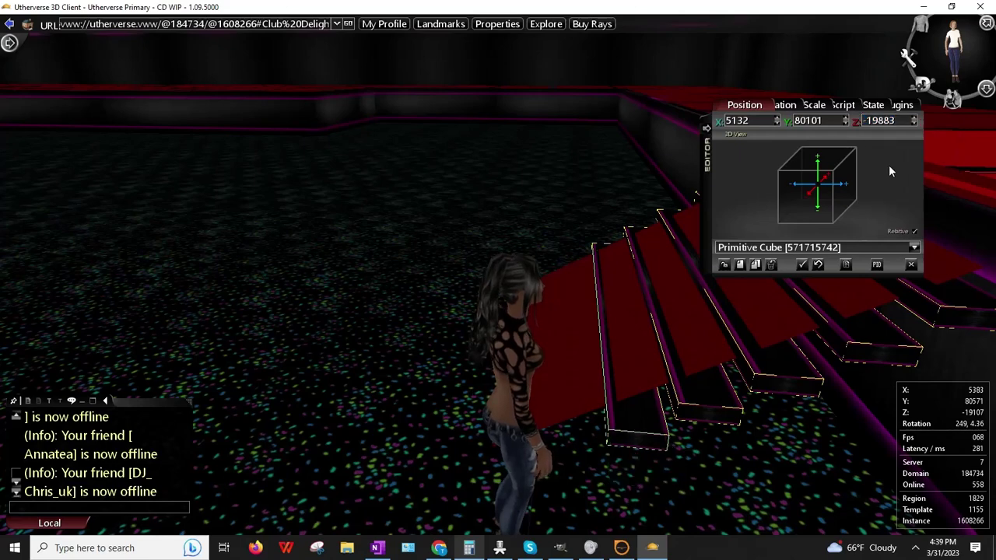
- Move the newest step to X position 5255, then subtract 76 from 80101 in Calculator and set its Y position to 80025
{"action": "left_click", "coordinate": [777, 117]}
{"action": "left_click_drag", "start_coordinate": [779, 117], "coordinate": [779, 121]}
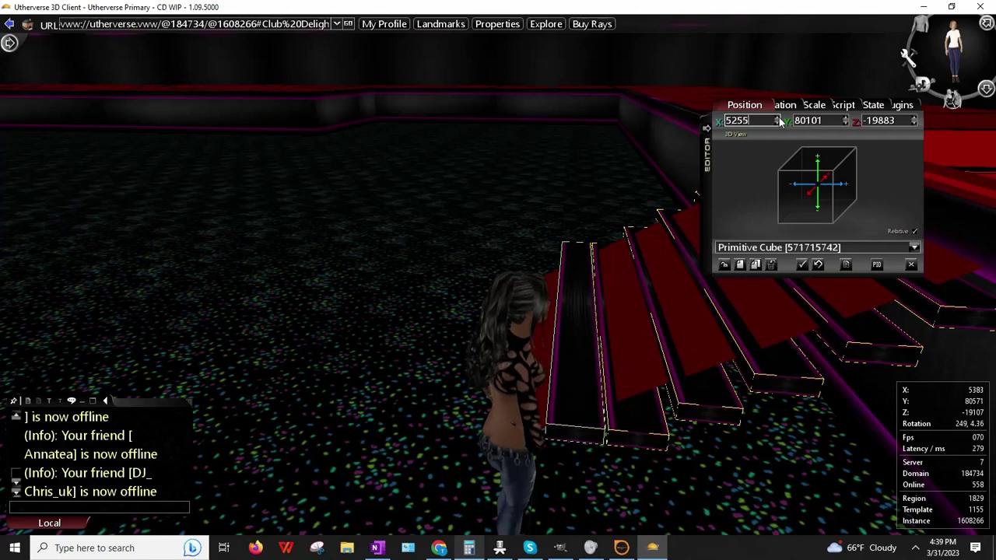
{"action": "left_click", "coordinate": [469, 548]}
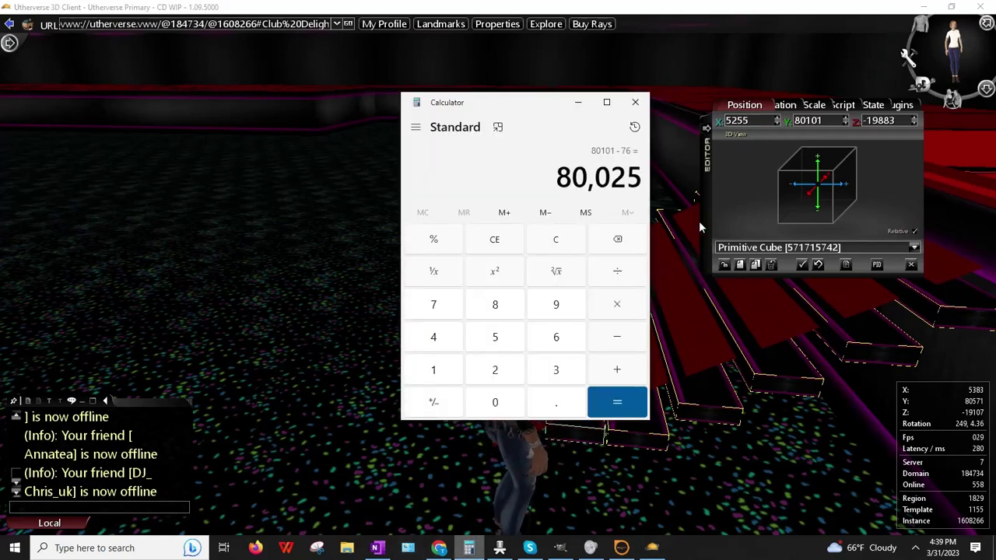
{"action": "left_click", "coordinate": [810, 119]}
{"action": "double_click", "coordinate": [807, 120]}
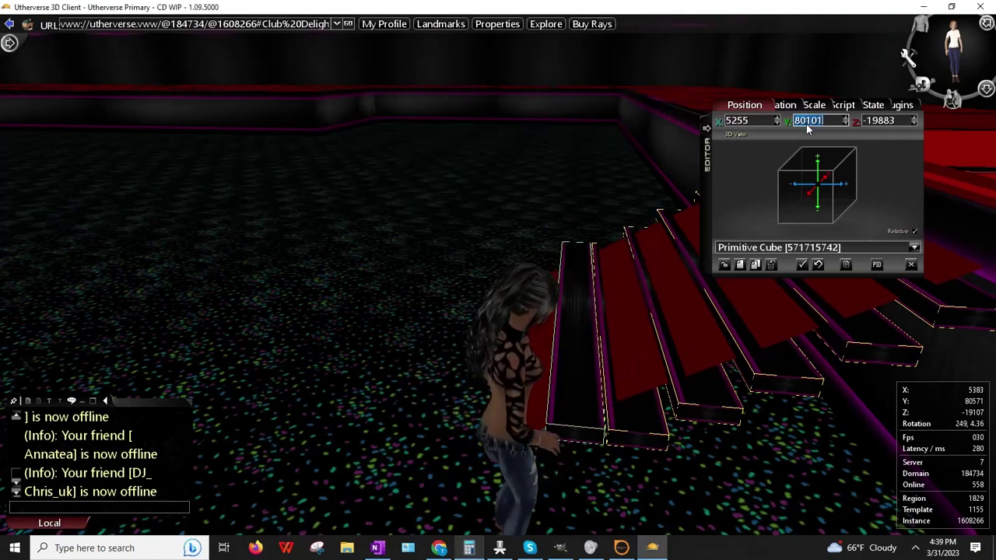
{"action": "type", "text": "80025"}
{"action": "key", "text": "Return"}
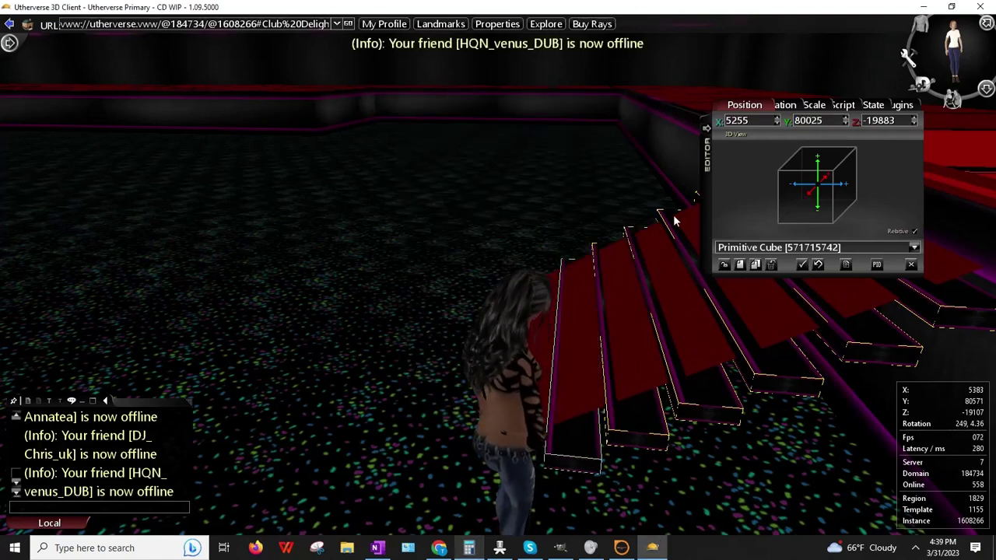
- Examine the staircase from above and from farther back to check the steps' spacing along the red ramp
{"action": "left_click", "coordinate": [722, 266]}
{"action": "left_click_drag", "start_coordinate": [507, 314], "coordinate": [282, 464]}
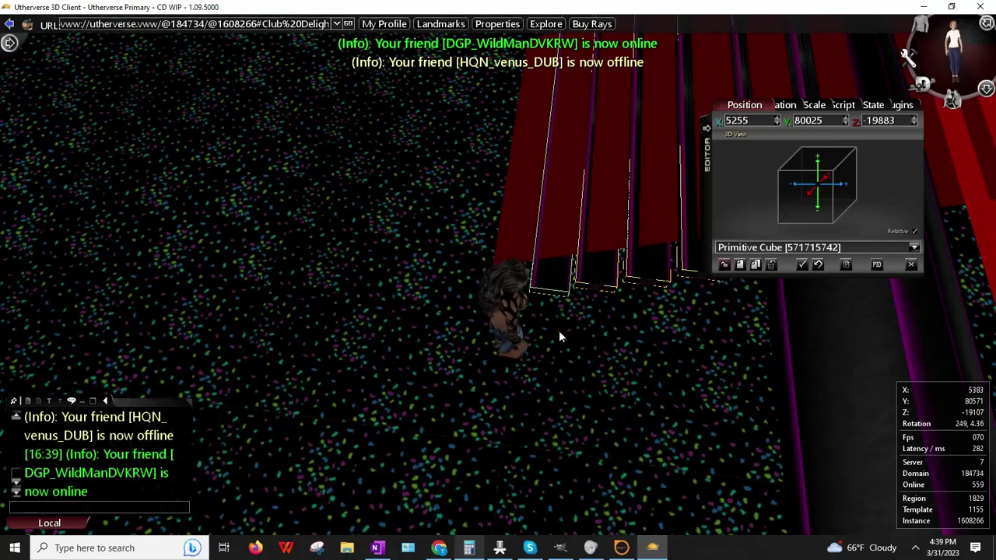
{"action": "left_click_drag", "start_coordinate": [553, 335], "coordinate": [654, 269]}
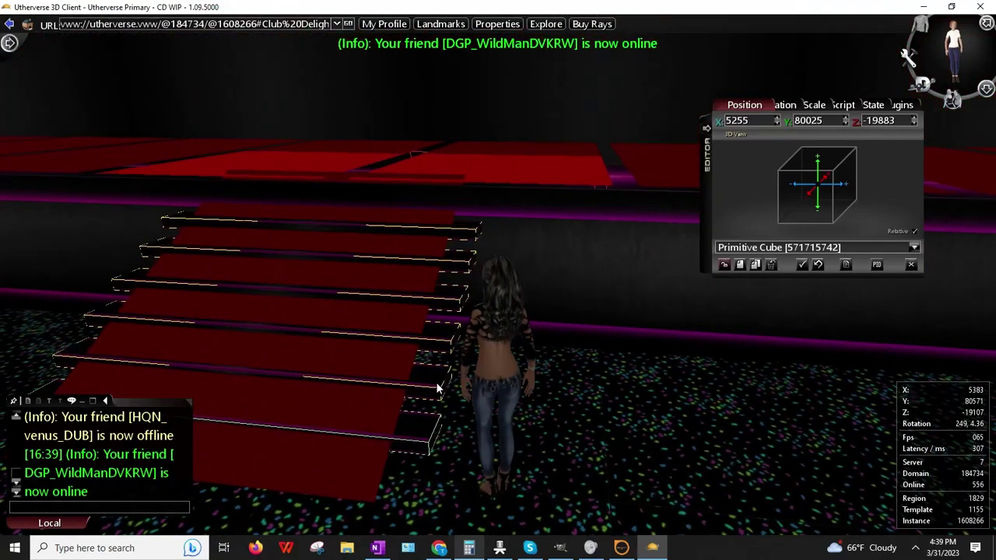
{"action": "key", "text": "Down"}
{"action": "key", "text": "Left"}
{"action": "key", "text": "Right"}
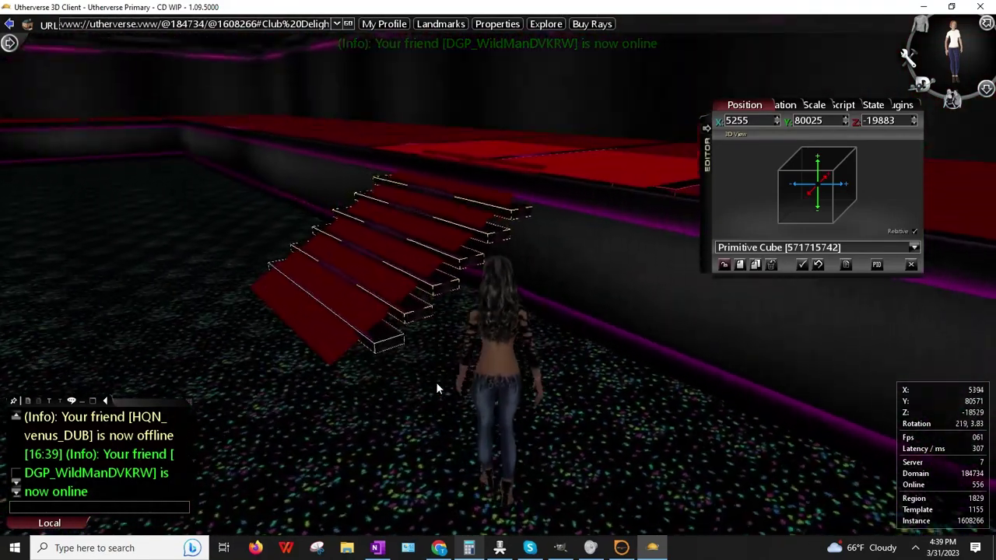
- Make the red Court Floor ramp beneath the steps invisible and end the prop editing session
{"action": "key", "text": "Up"}
{"action": "key", "text": "Left"}
{"action": "left_click_drag", "start_coordinate": [363, 400], "coordinate": [421, 410]}
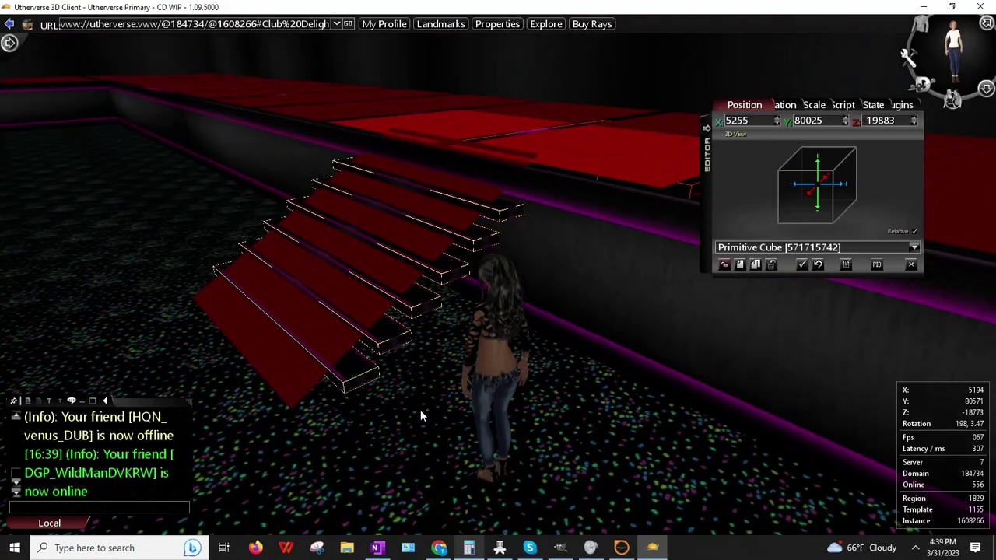
{"action": "left_click_drag", "start_coordinate": [489, 339], "coordinate": [496, 359]}
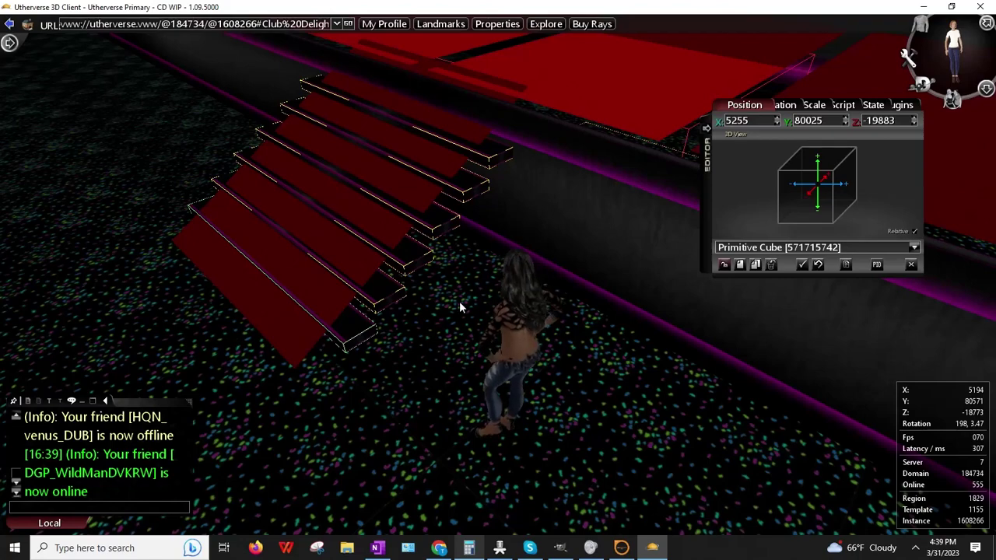
{"action": "left_click_drag", "start_coordinate": [458, 303], "coordinate": [489, 304]}
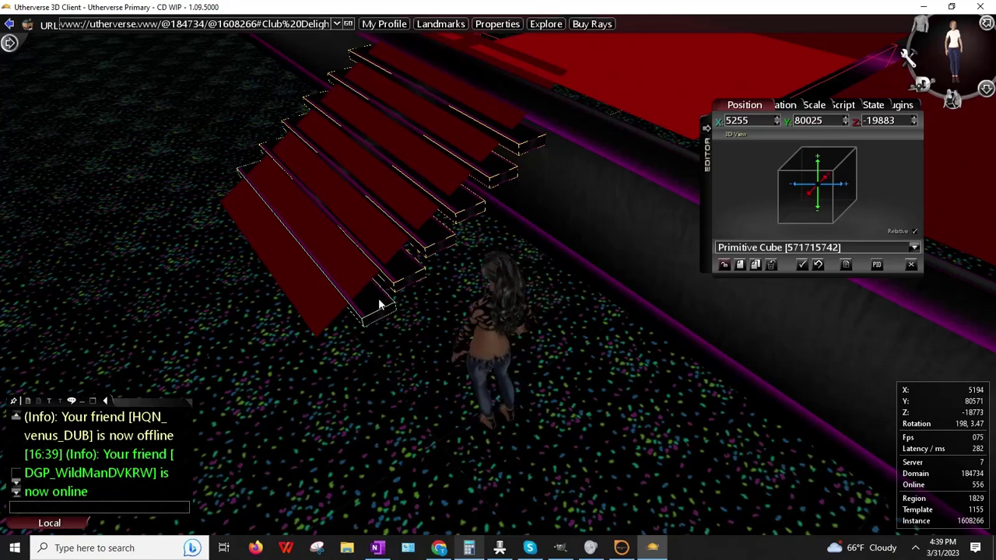
{"action": "left_click_drag", "start_coordinate": [379, 330], "coordinate": [460, 344]}
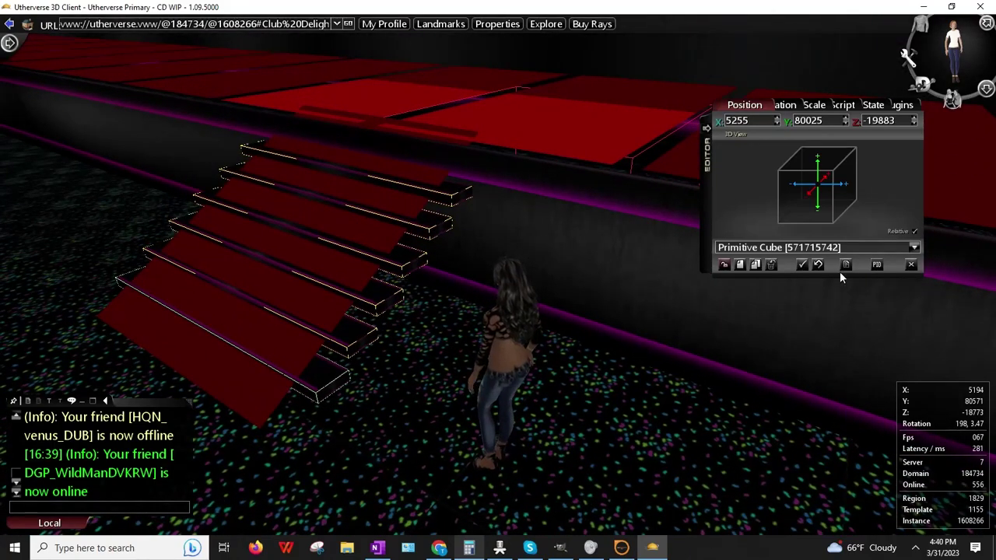
{"action": "right_click", "coordinate": [337, 274]}
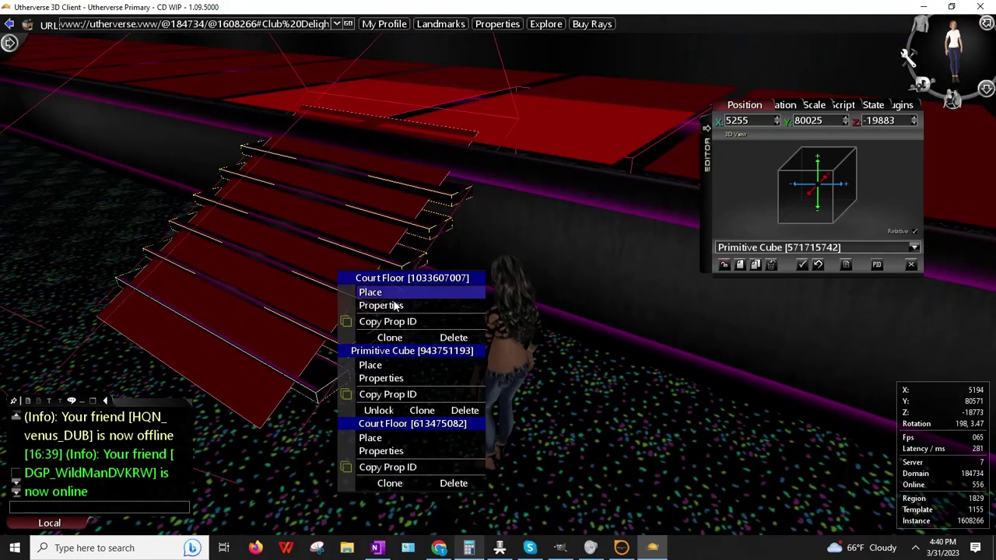
{"action": "left_click", "coordinate": [393, 307]}
{"action": "left_click", "coordinate": [865, 105]}
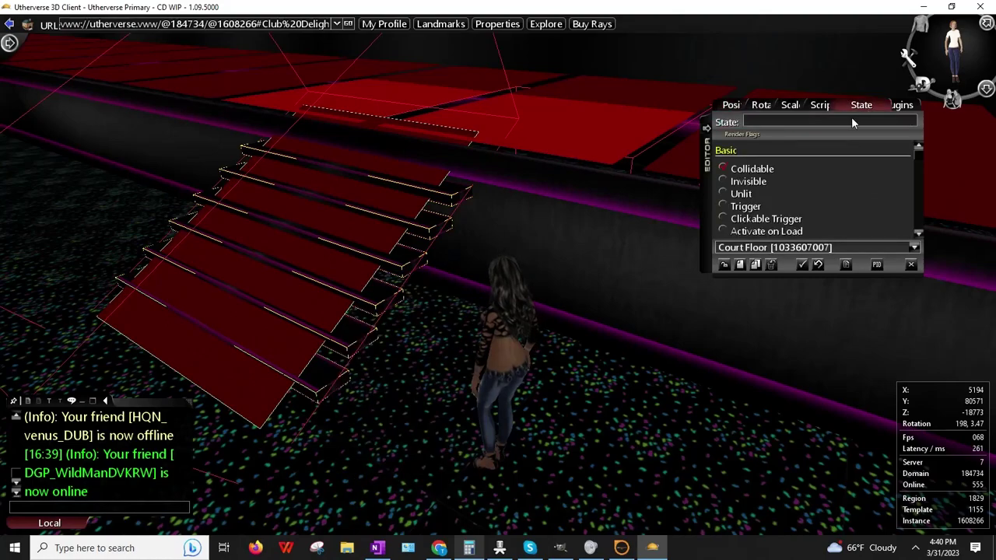
{"action": "left_click", "coordinate": [723, 181]}
{"action": "left_click", "coordinate": [911, 264]}
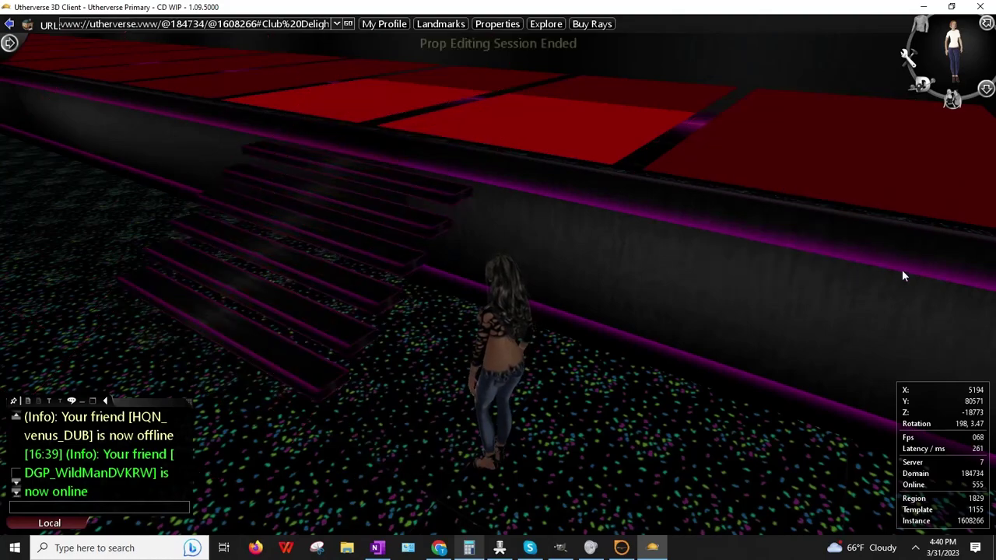
- Walk the avatar around the staircase and up onto the steps to test climbing with the ramp hidden
{"action": "key", "text": "Up"}
{"action": "key", "text": "Left"}
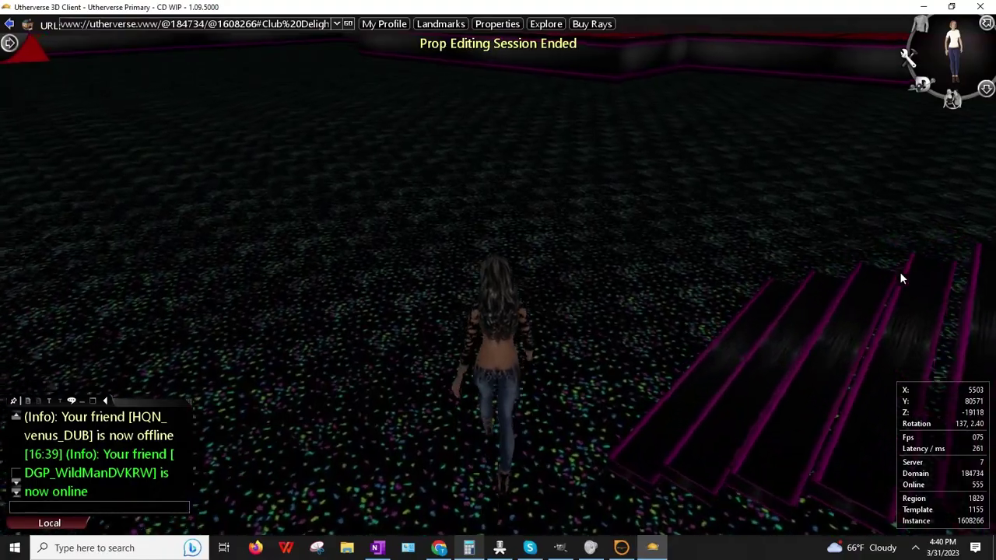
{"action": "key", "text": "Right"}
{"action": "key", "text": "Up"}
{"action": "key", "text": "Right"}
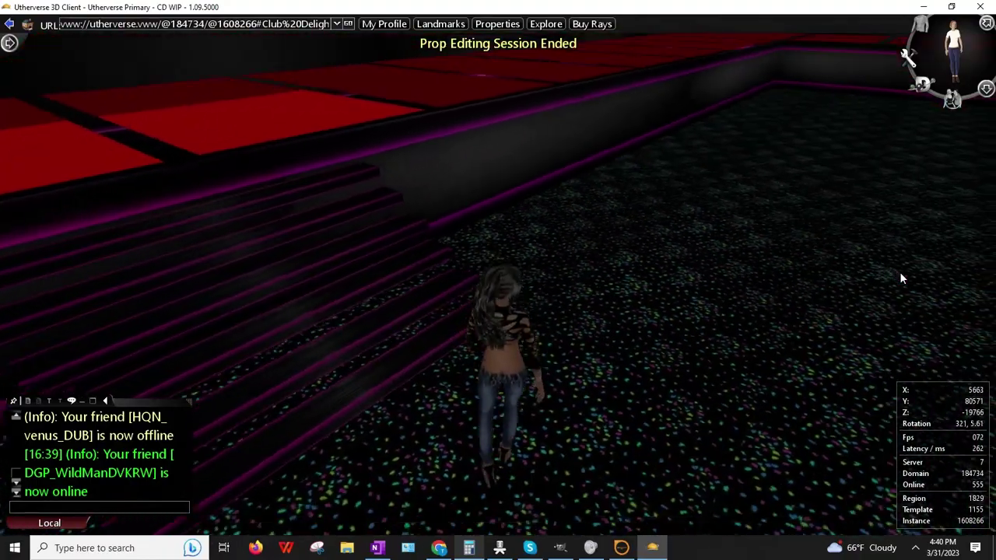
{"action": "key", "text": "Left"}
{"action": "key", "text": "Up"}
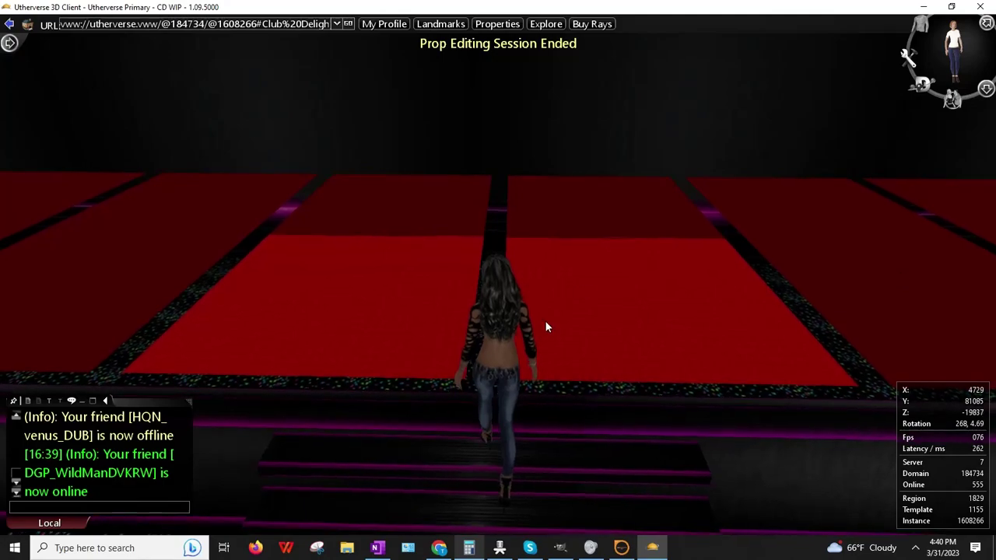
{"action": "left_click_drag", "start_coordinate": [545, 321], "coordinate": [879, 350]}
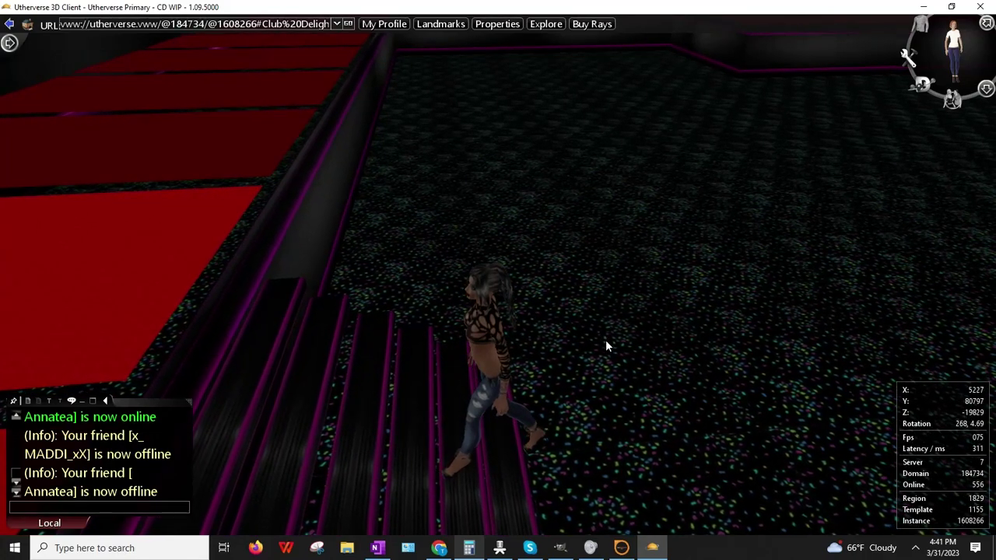
{"action": "right_click_drag", "start_coordinate": [584, 287], "coordinate": [646, 292]}
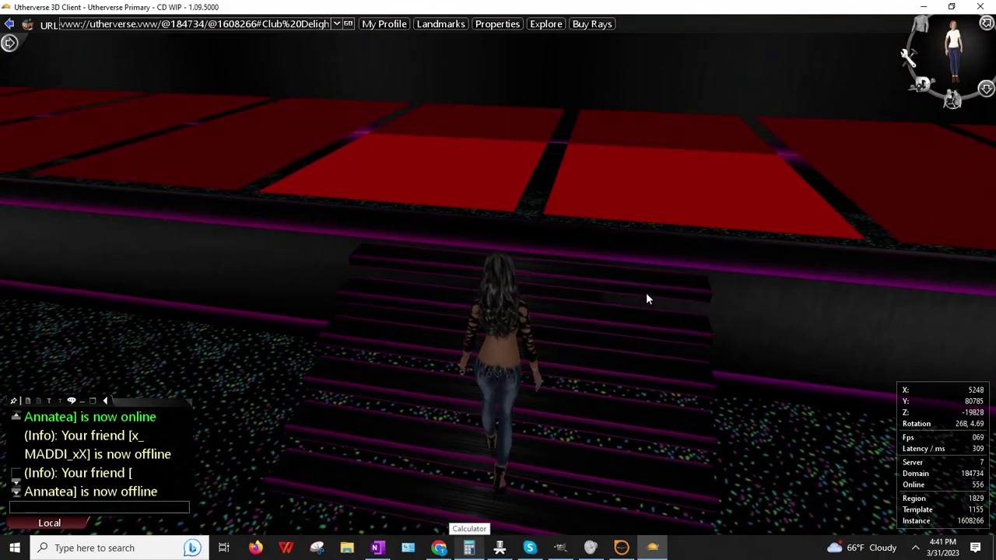
- Back the avatar off the stairs and examine the steps from the side along the stage wall
{"action": "key", "text": "Down"}
{"action": "key", "text": "Right"}
{"action": "key", "text": "Down"}
{"action": "key", "text": "Left"}
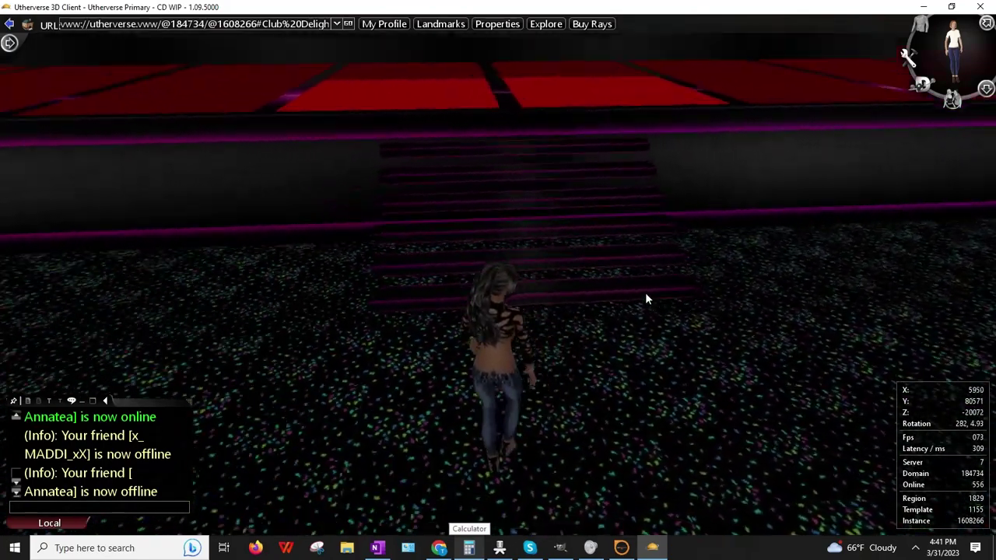
{"action": "key", "text": "Left"}
{"action": "key", "text": "Up"}
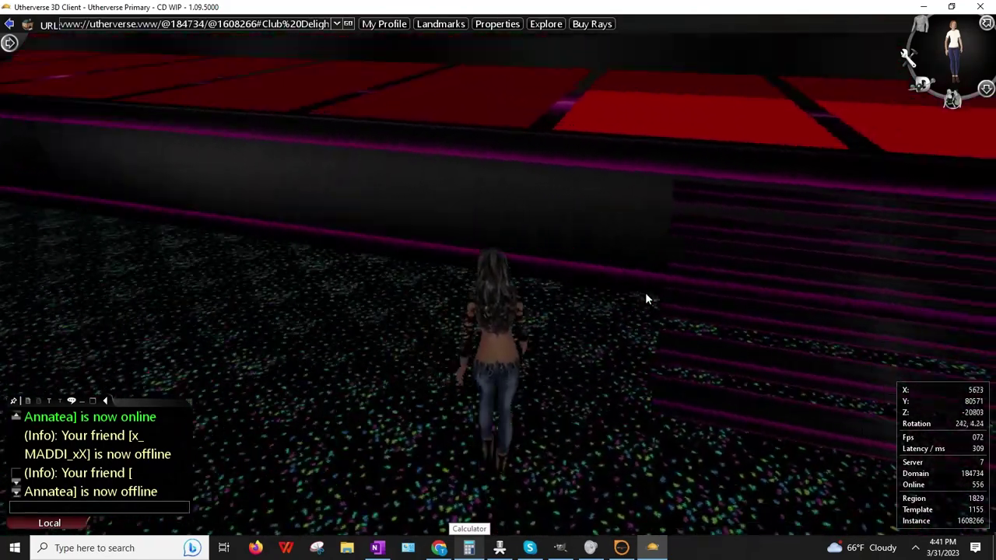
{"action": "key", "text": "Up"}
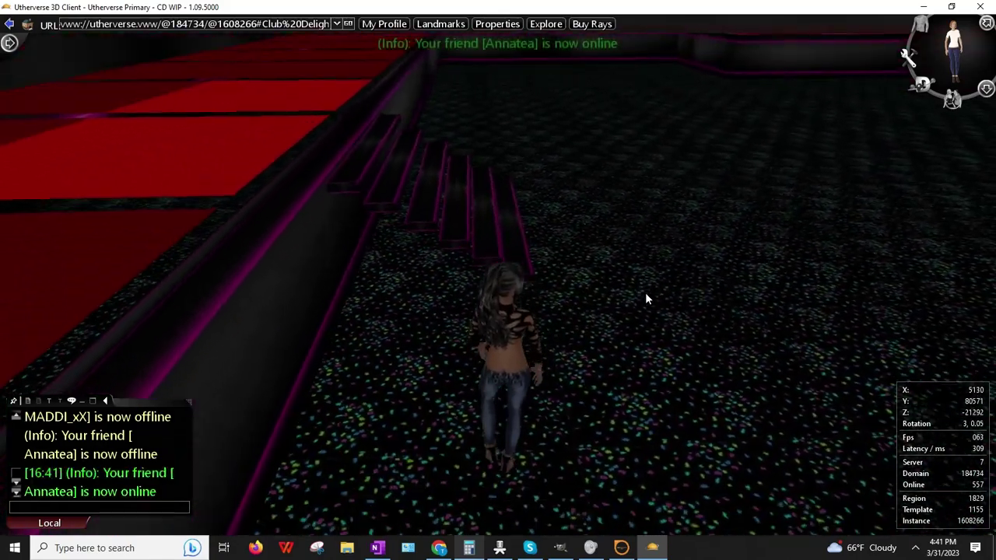
{"action": "key", "text": "Up"}
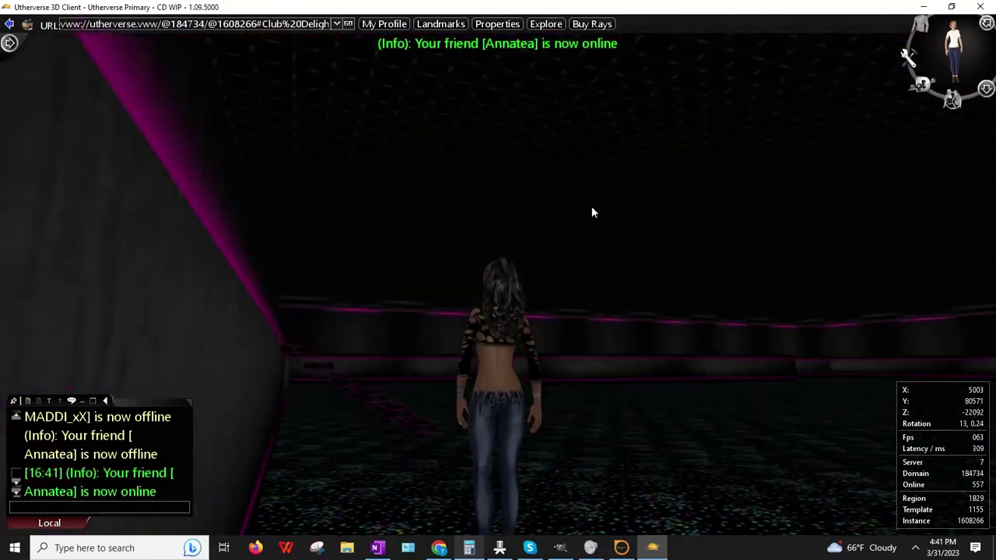
{"action": "scroll", "coordinate": [546, 300], "scroll_direction": "up", "scroll_amount": 4}
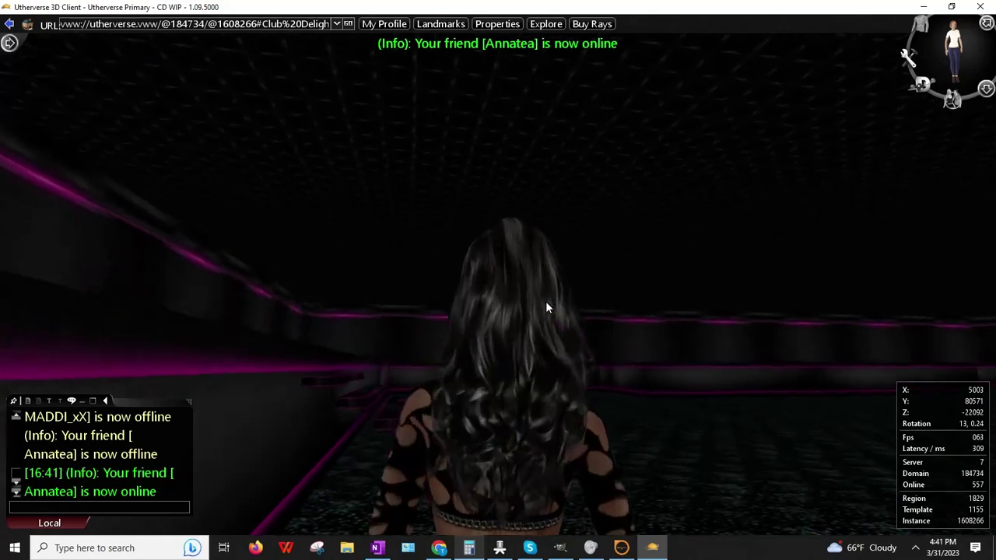
- Set the avatar's size to Micro [AG], save the change and view the staircase from floor level
{"action": "left_click", "coordinate": [920, 26]}
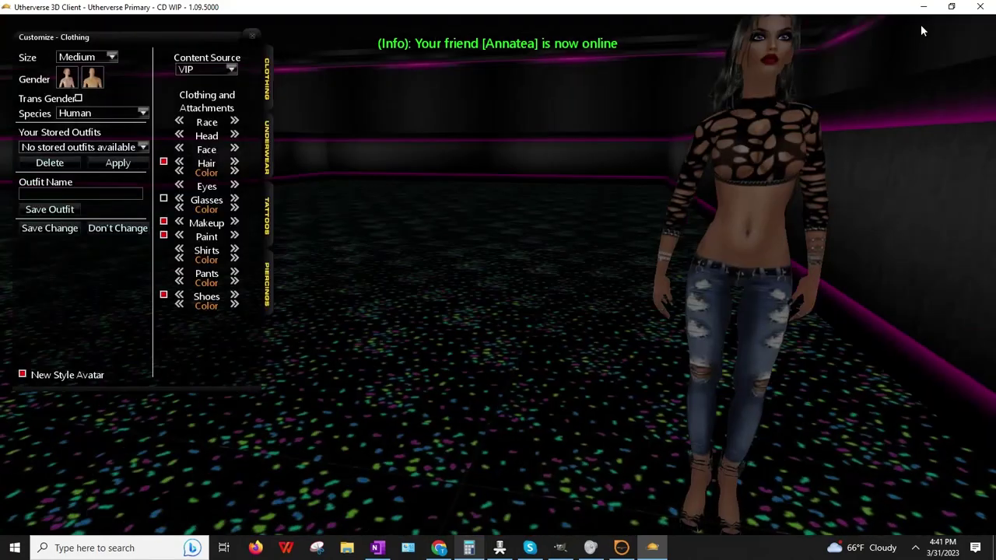
{"action": "left_click", "coordinate": [87, 57]}
{"action": "left_click", "coordinate": [83, 70]}
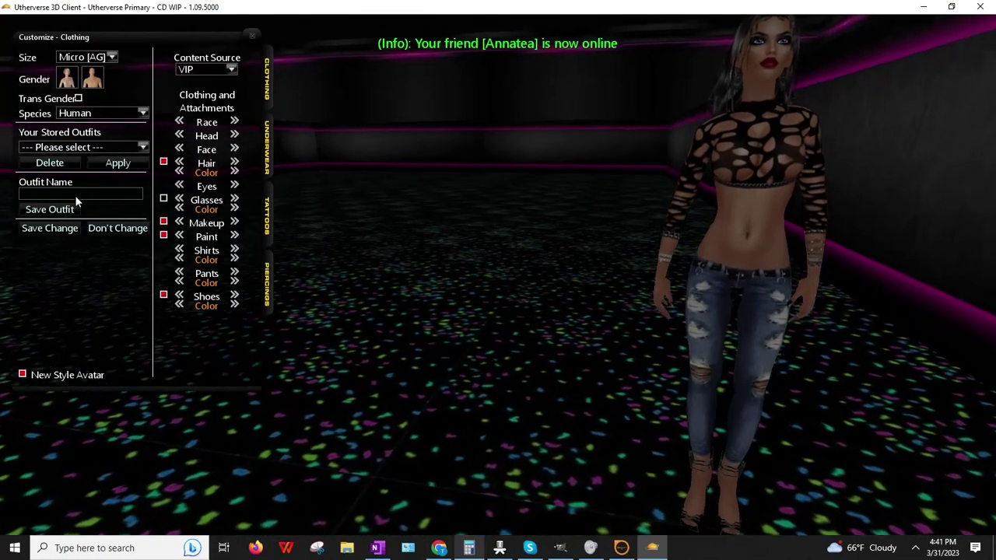
{"action": "left_click", "coordinate": [56, 227]}
{"action": "scroll", "coordinate": [388, 205], "scroll_direction": "up", "scroll_amount": 5}
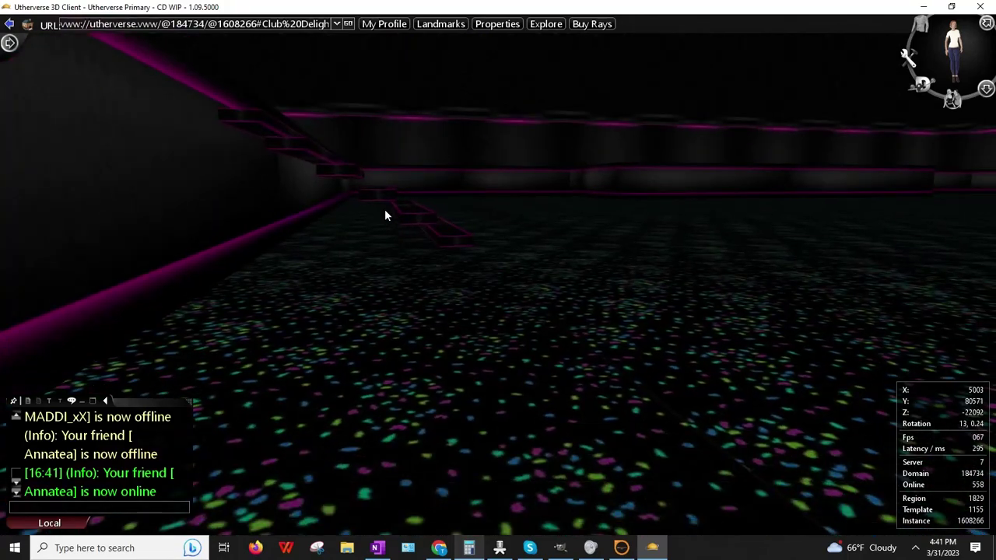
{"action": "key", "text": "Right"}
{"action": "key", "text": "Up"}
{"action": "key", "text": "Left"}
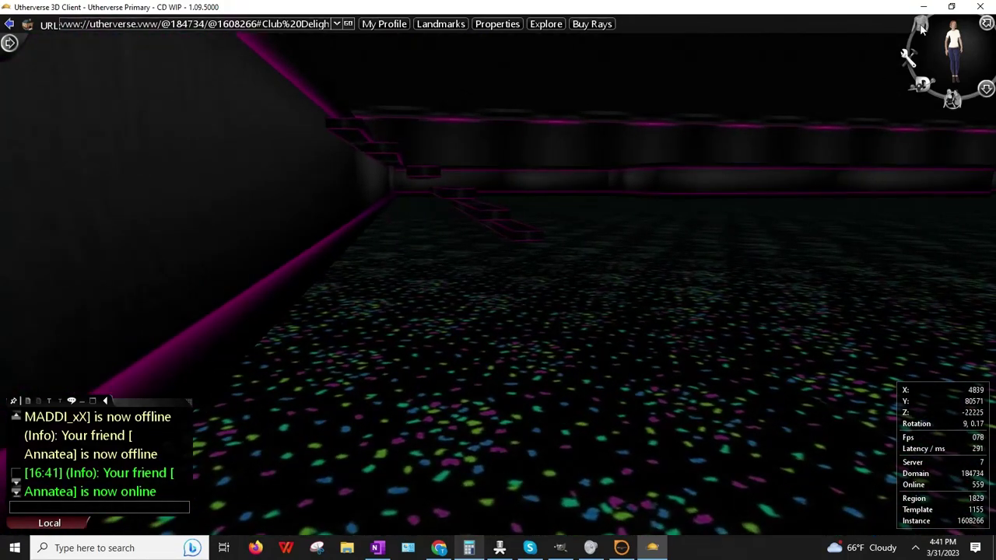
- Set the avatar's size to Mini [AG] and save the change
{"action": "left_click", "coordinate": [922, 26]}
{"action": "left_click", "coordinate": [87, 57]}
{"action": "left_click", "coordinate": [82, 80]}
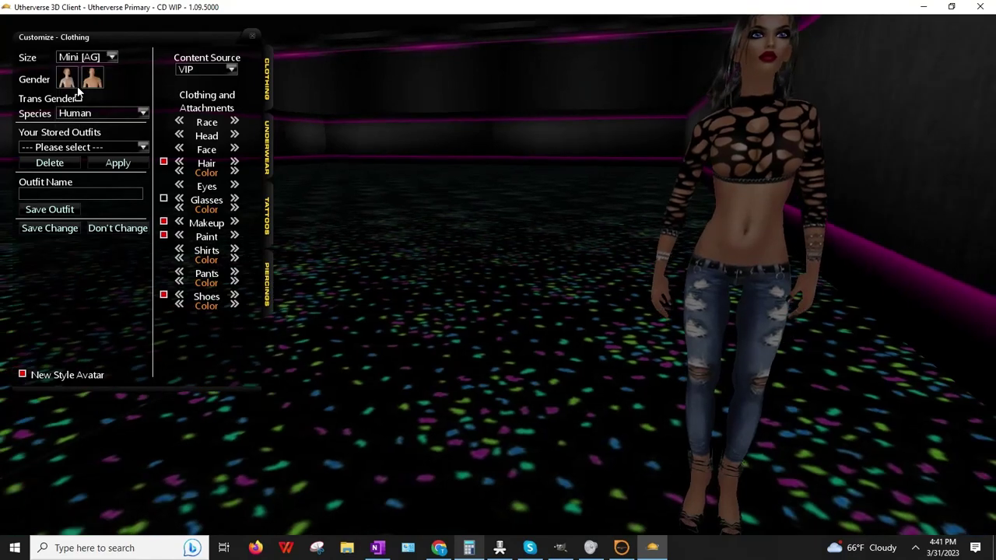
{"action": "left_click", "coordinate": [48, 228]}
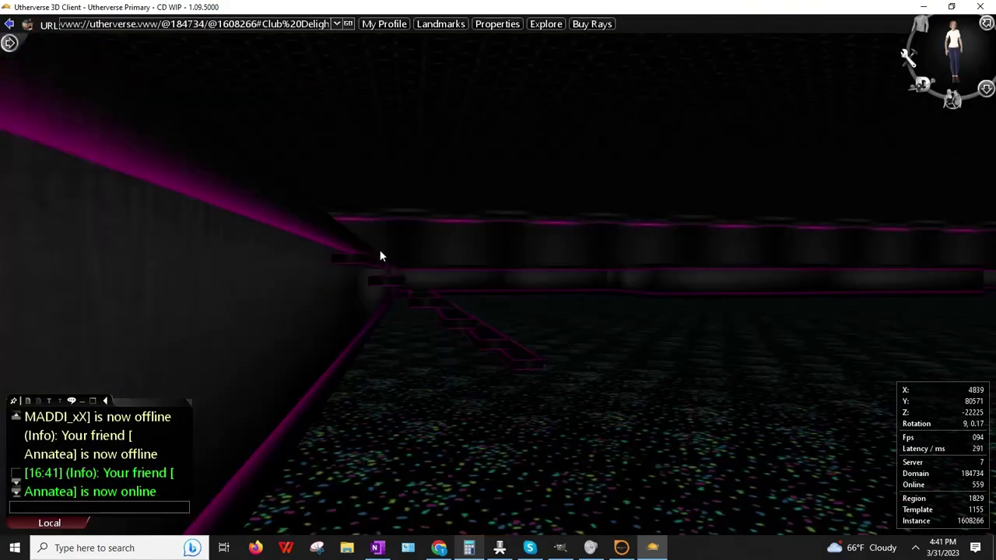
- Walk the Mini-sized avatar along the wall and around to the front of the staircase, examining the steps from low down
{"action": "key", "text": "Up"}
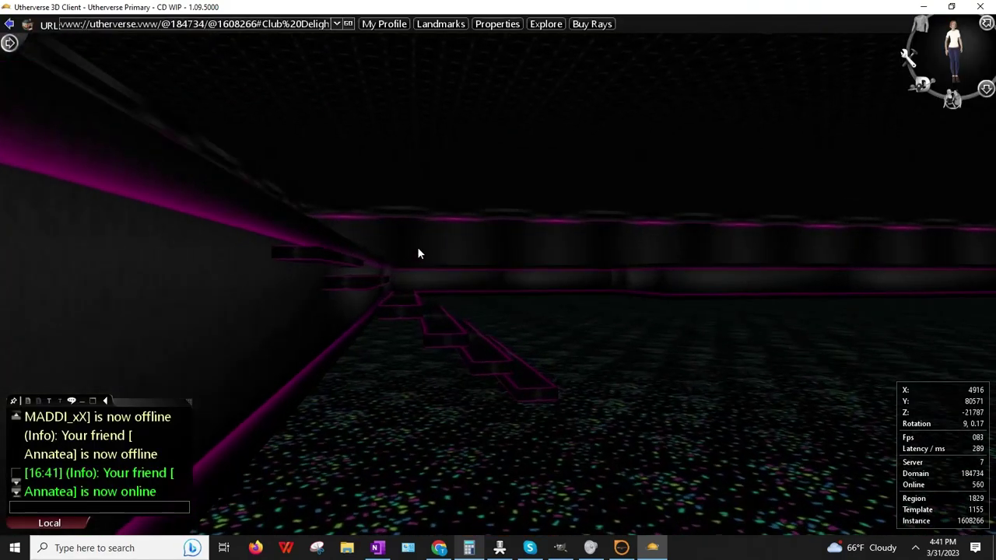
{"action": "key", "text": "Up"}
{"action": "key", "text": "Left"}
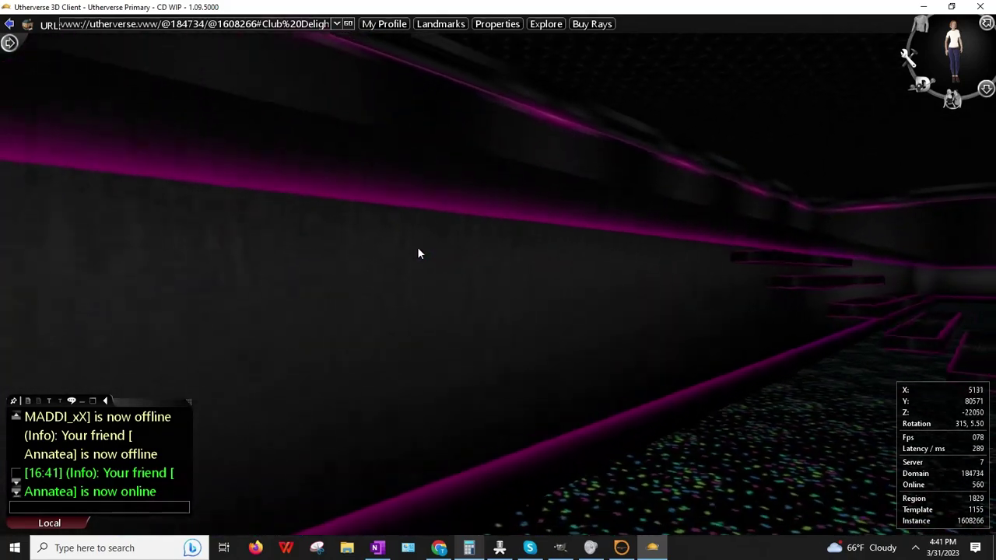
{"action": "key", "text": "Right"}
{"action": "key", "text": "Up"}
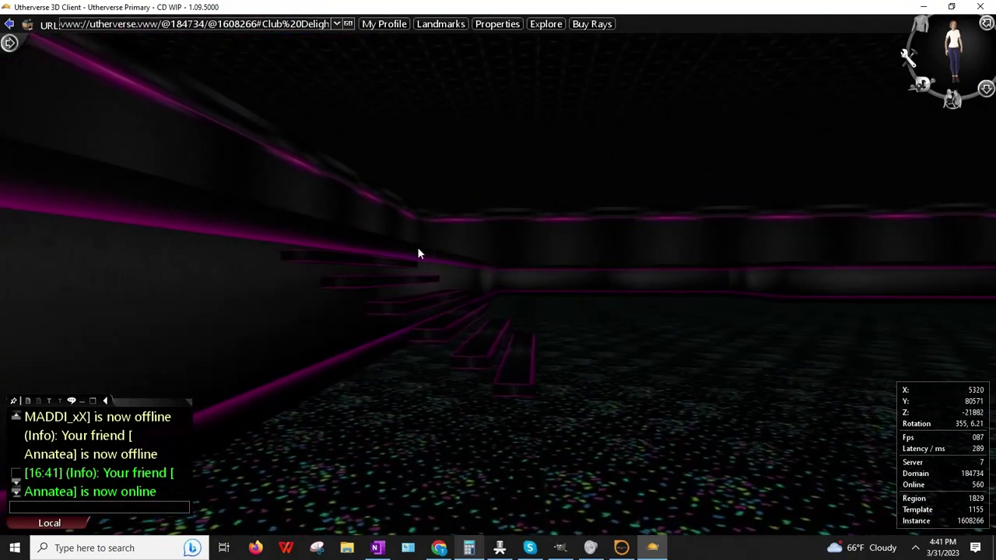
{"action": "key", "text": "Right"}
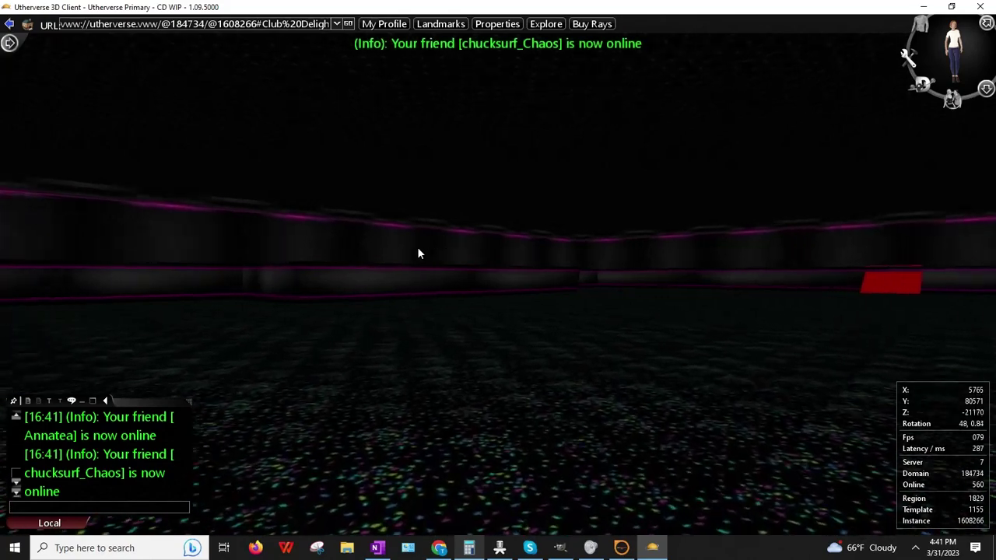
{"action": "key", "text": "Up"}
{"action": "key", "text": "Up"}
{"action": "key", "text": "Left"}
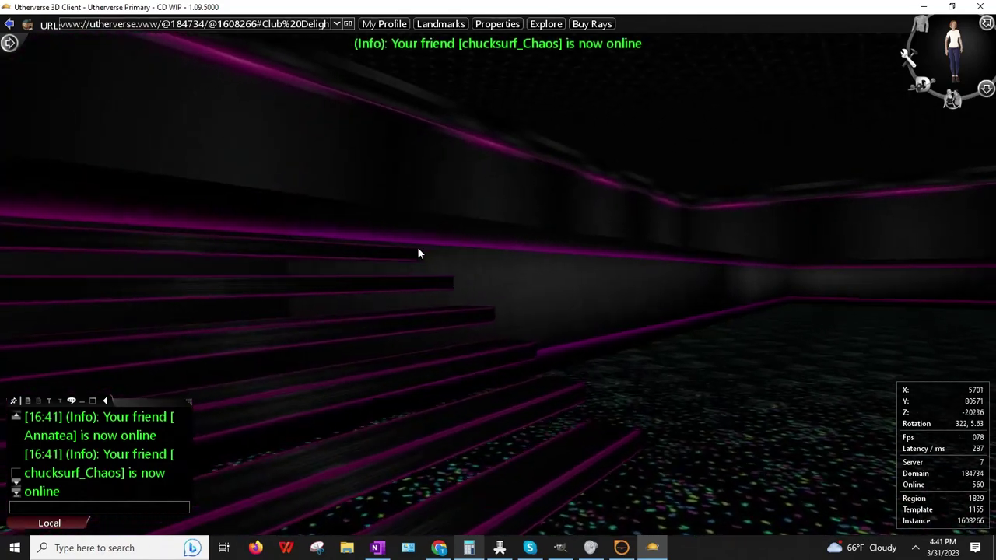
{"action": "key", "text": "Up"}
{"action": "key", "text": "Right"}
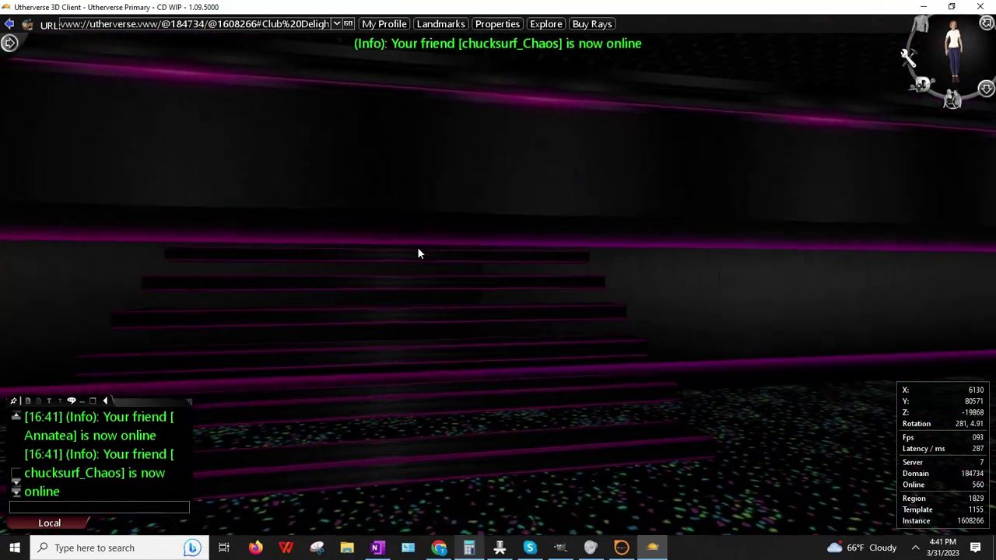
{"action": "key", "text": "Up"}
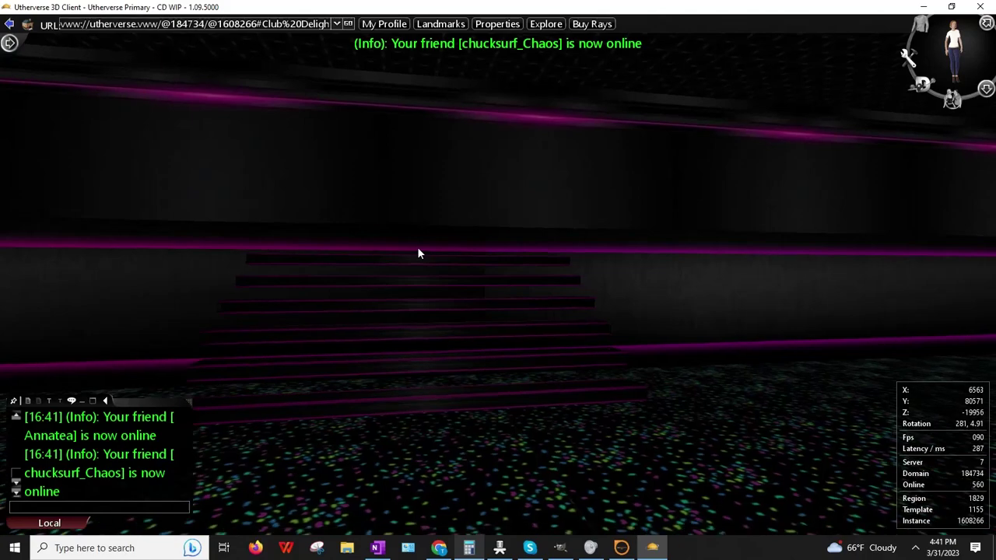
- Set the avatar's size back to Medium and save the change
{"action": "left_click", "coordinate": [922, 25]}
{"action": "left_click", "coordinate": [81, 57]}
{"action": "left_click", "coordinate": [85, 120]}
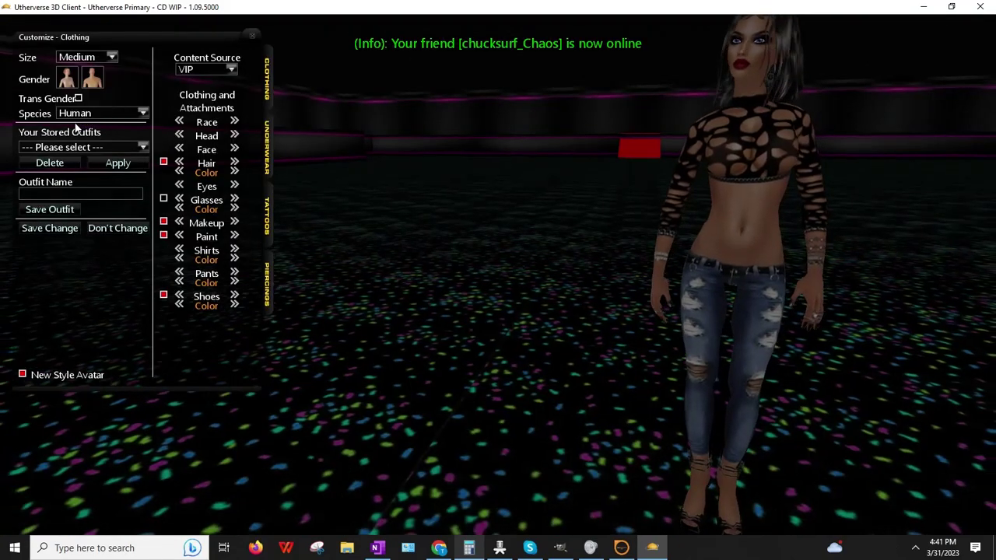
{"action": "left_click", "coordinate": [49, 228]}
{"action": "left_click_drag", "start_coordinate": [347, 212], "coordinate": [434, 269]}
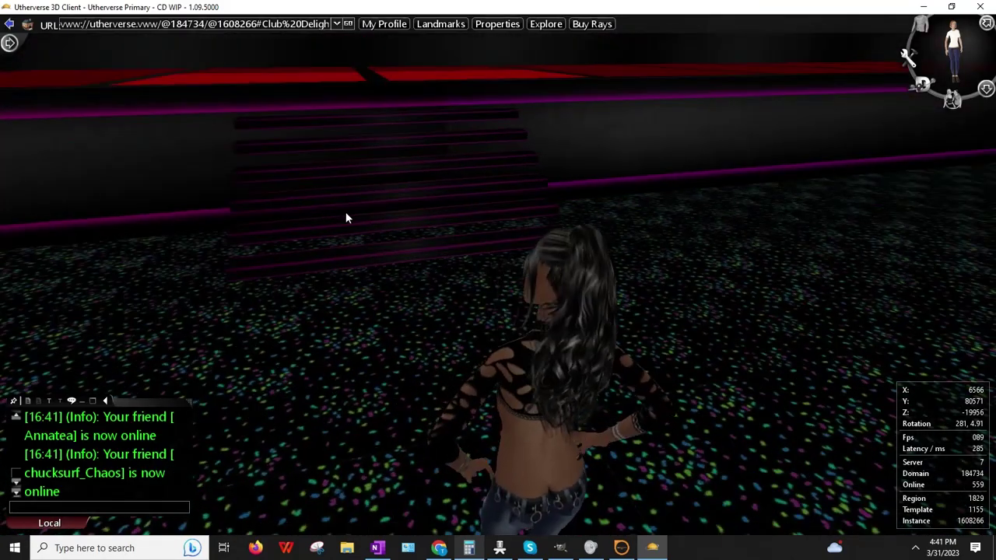
- Walk the avatar up the staircase onto the red stage and turn to look back over the club floor
{"action": "key", "text": "Up"}
{"action": "key", "text": "Up"}
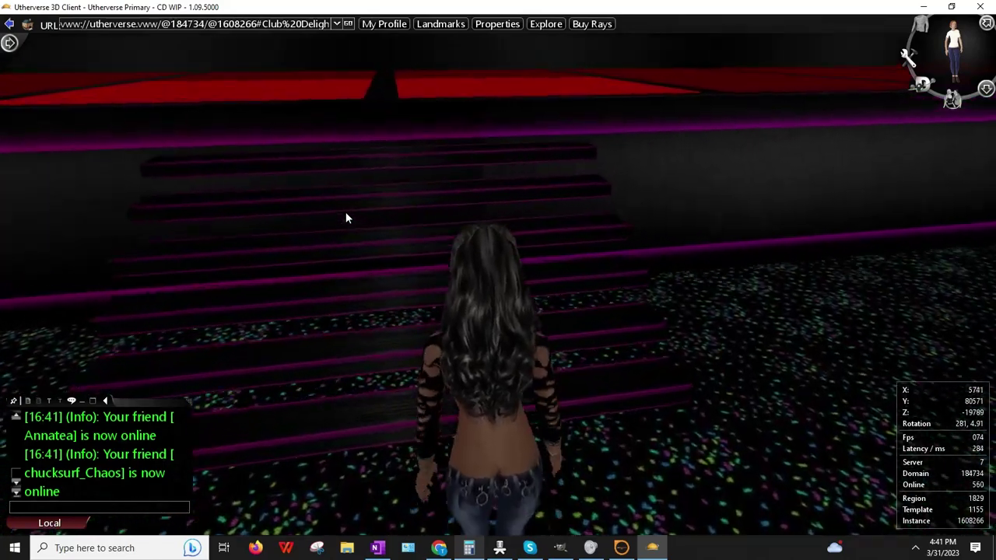
{"action": "key", "text": "Up"}
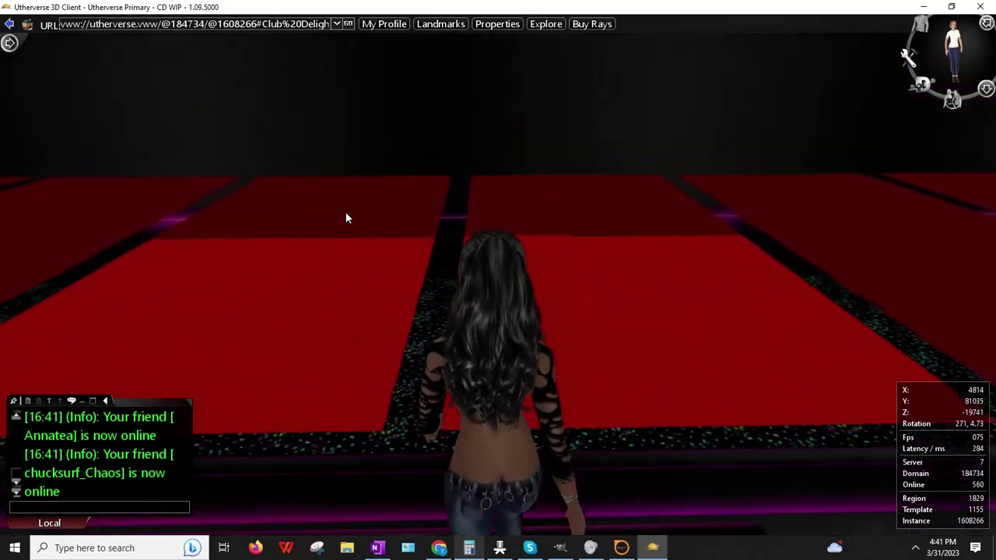
{"action": "key", "text": "Left"}
{"action": "key", "text": "Right"}
{"action": "key", "text": "Up"}
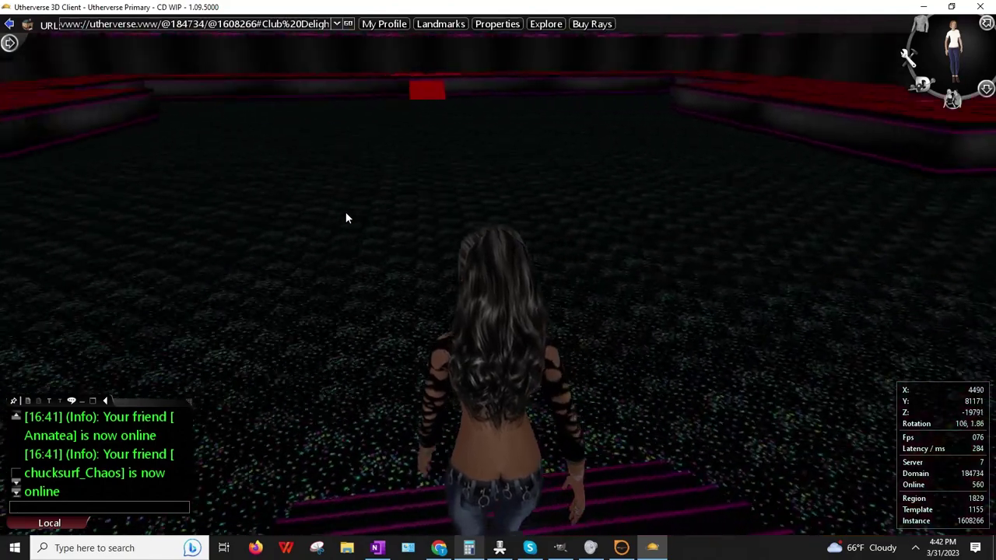
- Walk the avatar down and back up the staircase, examining the steps from the front and from above
{"action": "key", "text": "Left"}
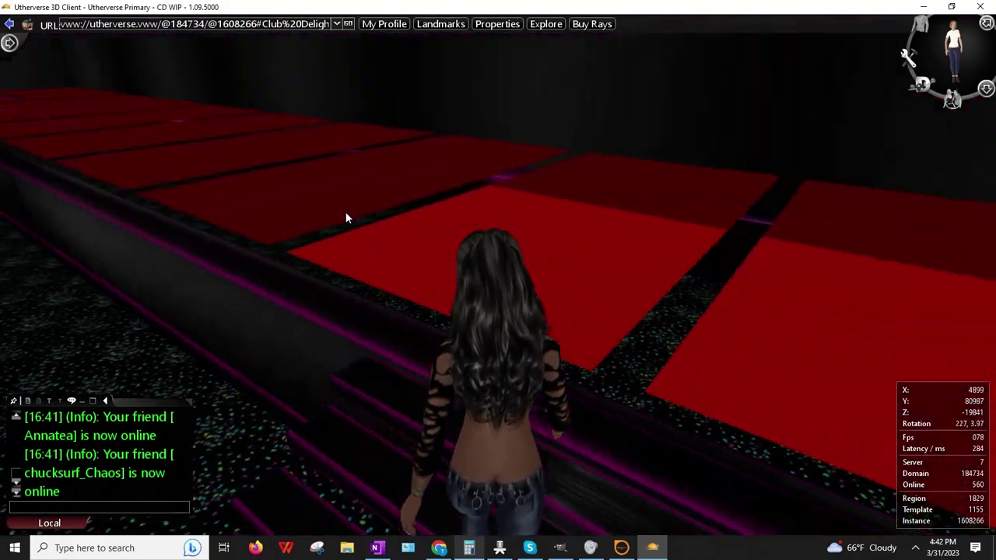
{"action": "key", "text": "Right"}
{"action": "key", "text": "Down"}
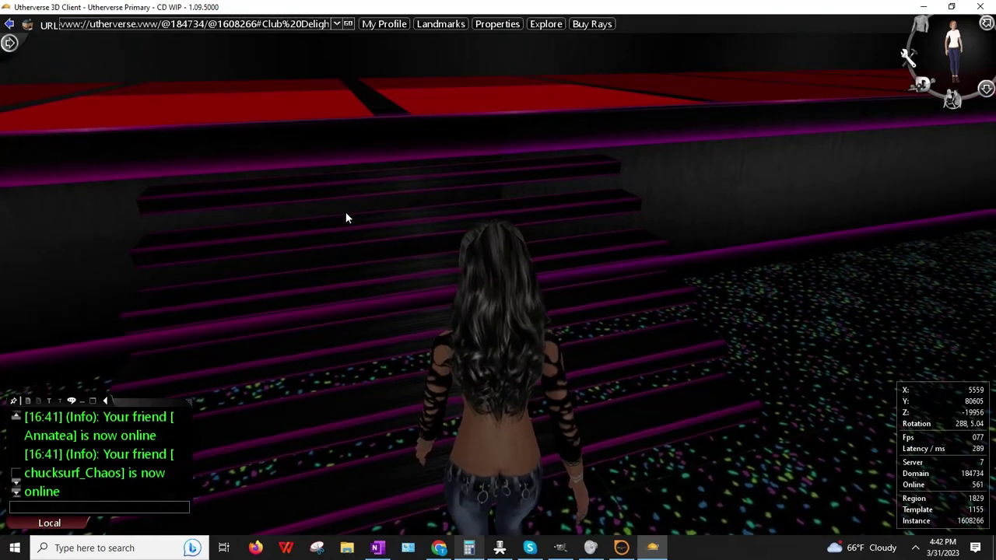
{"action": "key", "text": "Up"}
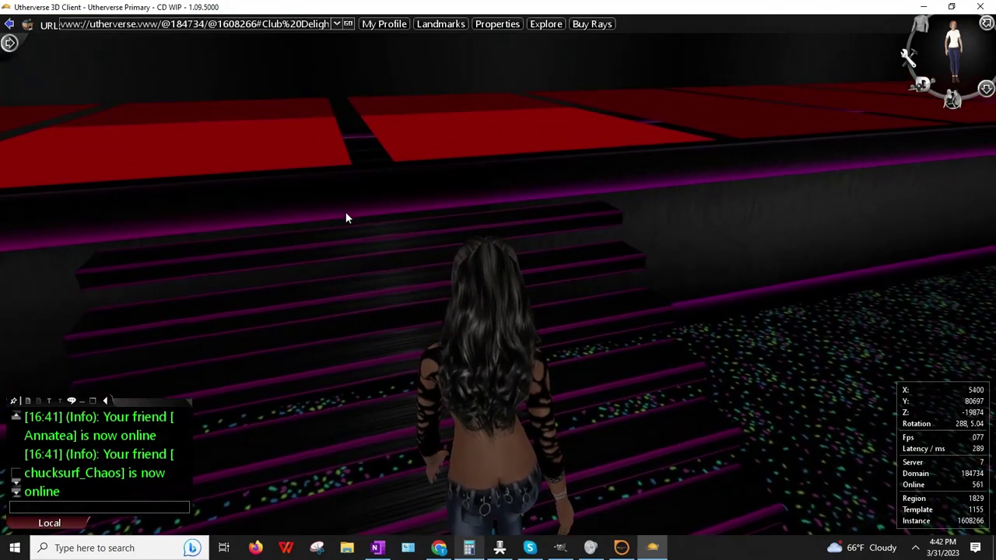
{"action": "key", "text": "Left"}
{"action": "key", "text": "Down"}
{"action": "key", "text": "Up"}
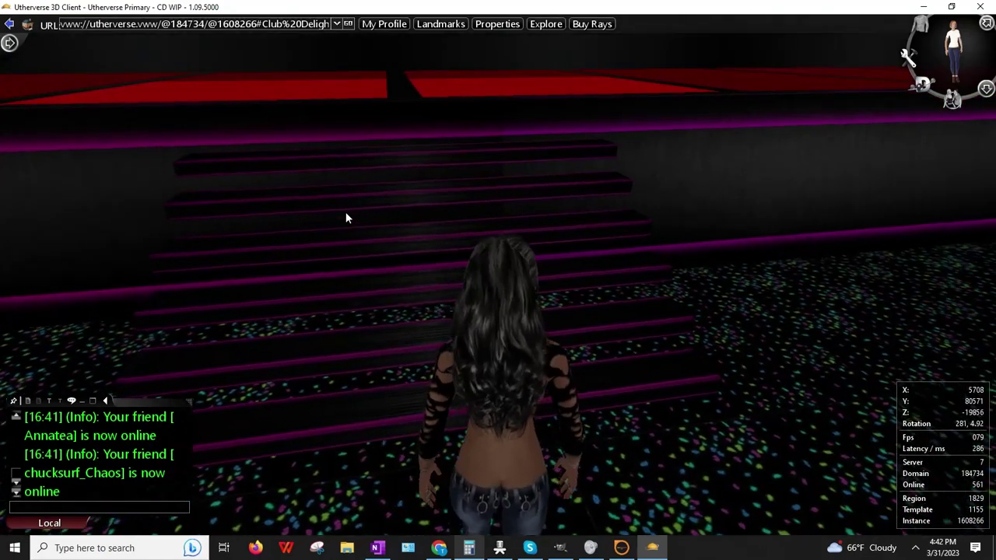
{"action": "key", "text": "Up"}
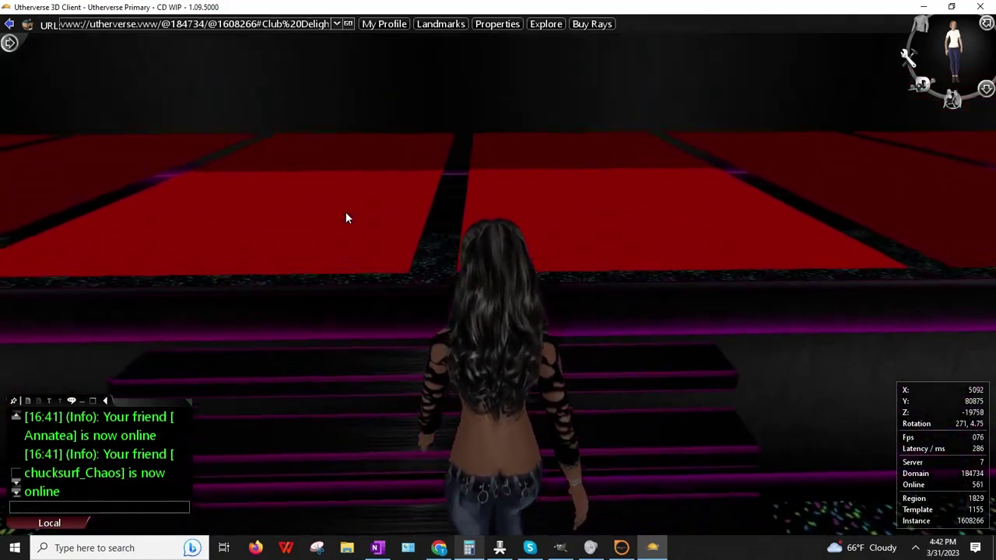
{"action": "key", "text": "Left"}
{"action": "key", "text": "Left"}
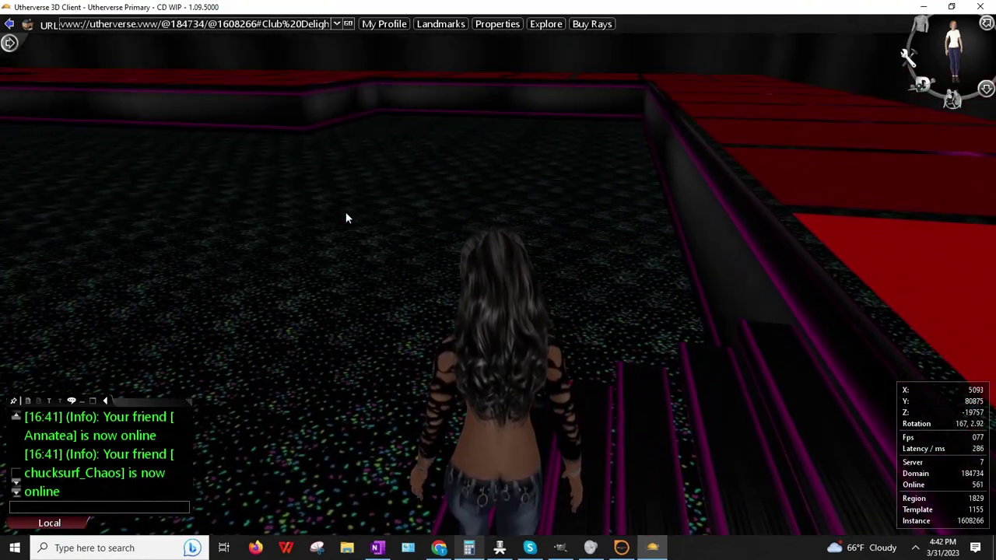
{"action": "left_click_drag", "start_coordinate": [331, 320], "coordinate": [783, 353]}
{"action": "key", "text": "Up"}
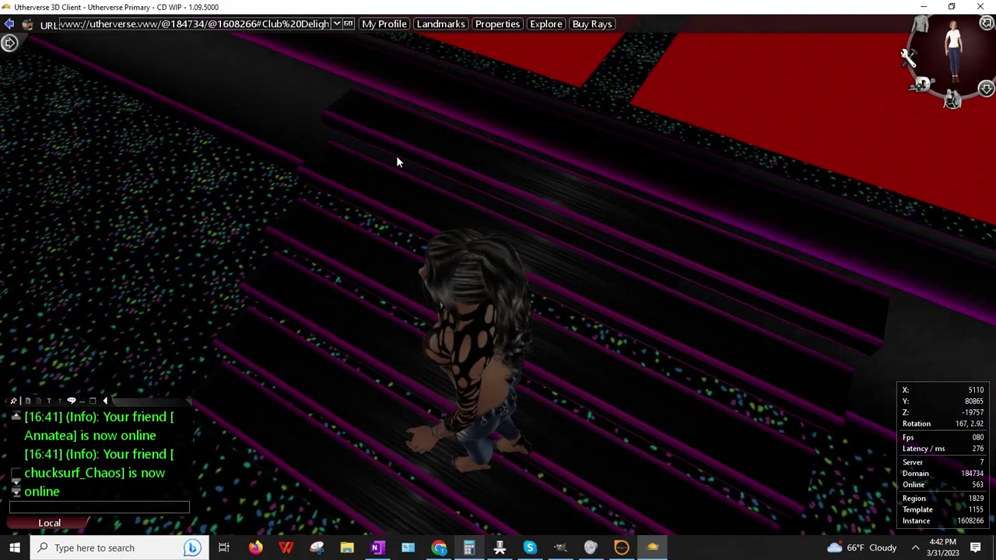
- Start a prop editing session, select the staircase's uppermost primitive cube and release it again
{"action": "left_click", "coordinate": [983, 89]}
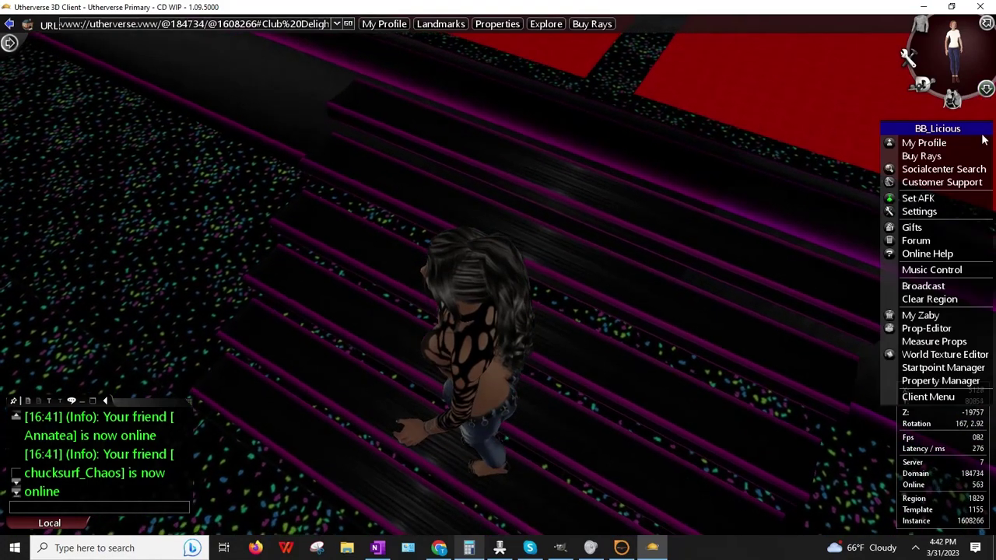
{"action": "left_click", "coordinate": [914, 328]}
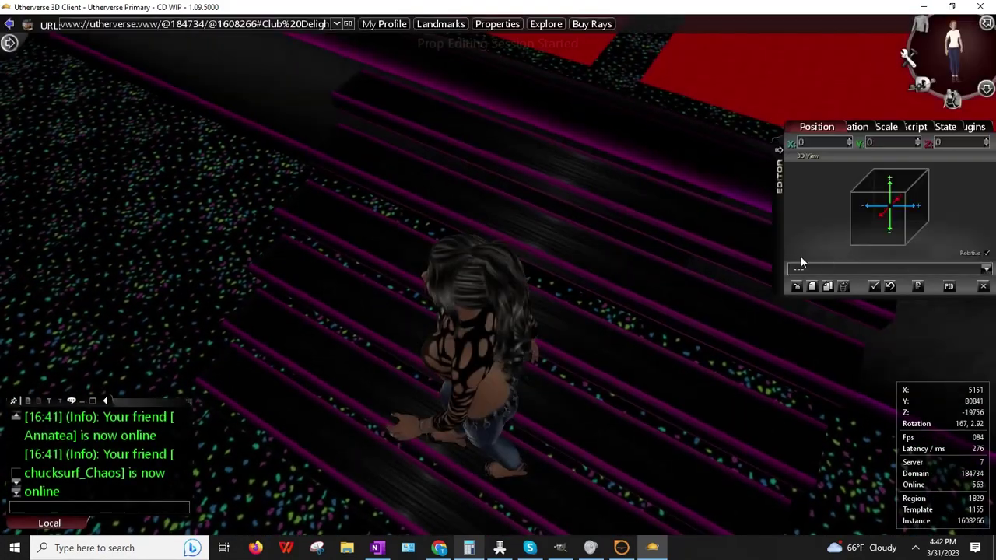
{"action": "left_click", "coordinate": [460, 137]}
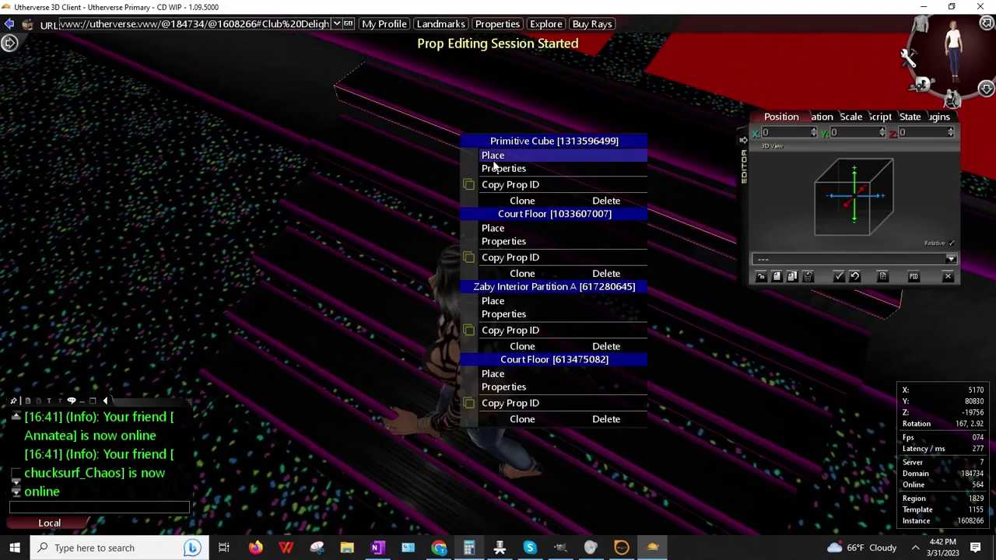
{"action": "left_click", "coordinate": [497, 168]}
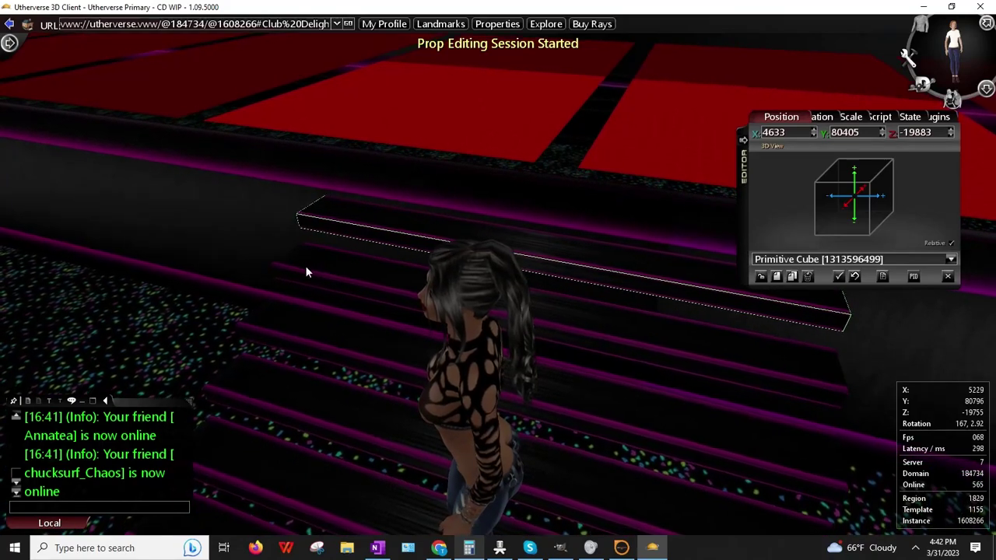
{"action": "left_click", "coordinate": [760, 277]}
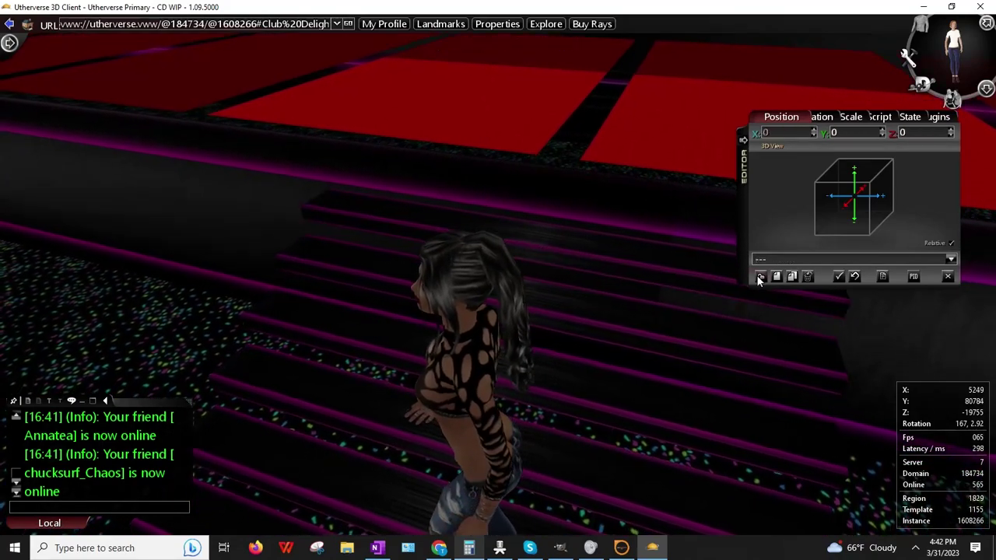
- Walk the avatar off the steps and around to the side of the staircase, facing the steps in profile
{"action": "key", "text": "Right"}
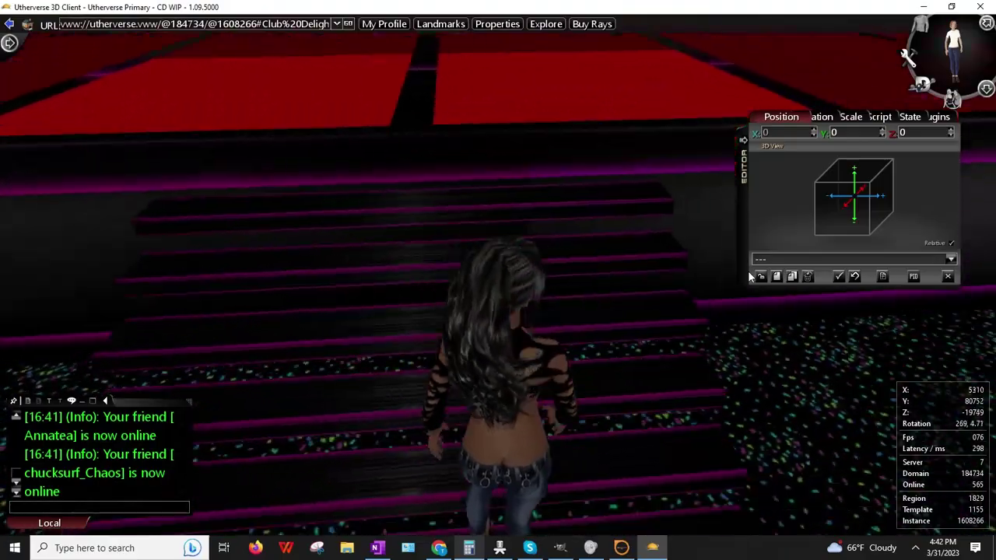
{"action": "key", "text": "Down"}
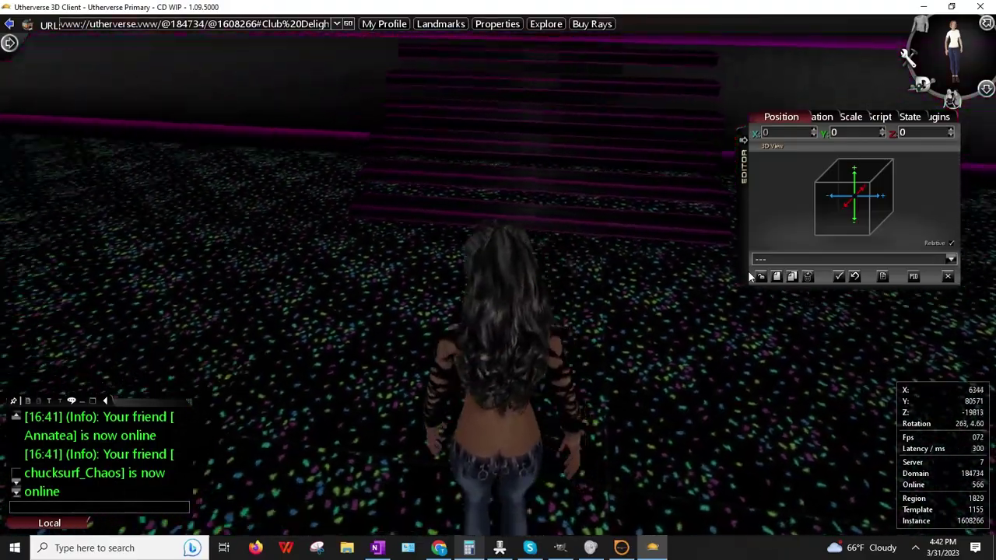
{"action": "key", "text": "Left"}
{"action": "key", "text": "Up"}
{"action": "key", "text": "Up"}
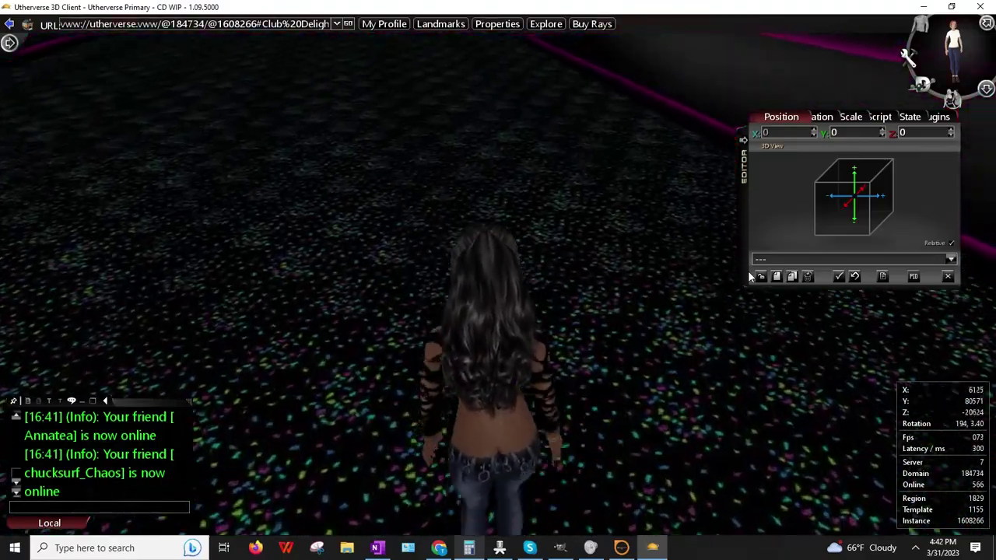
{"action": "key", "text": "Right"}
{"action": "key", "text": "Right"}
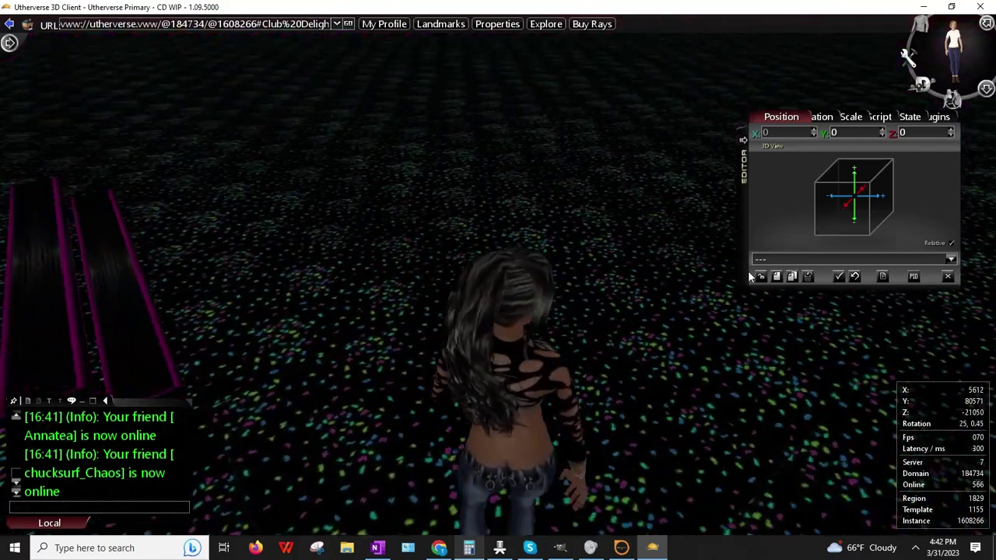
{"action": "key", "text": "Down"}
{"action": "key", "text": "Left"}
{"action": "scroll", "coordinate": [523, 153], "scroll_direction": "down", "scroll_amount": 3}
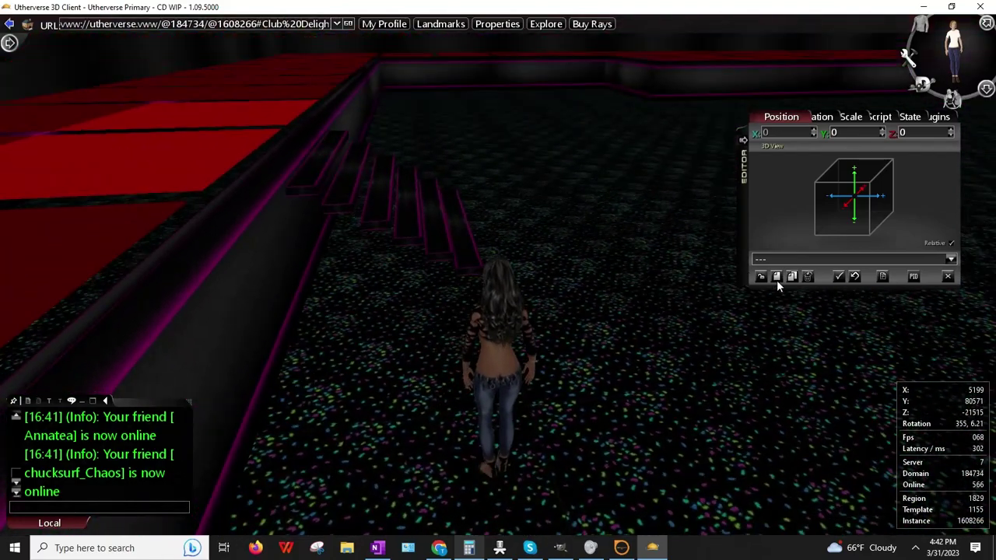
- Search the props for "pole" and create a Long Pole beside the staircase
{"action": "left_click", "coordinate": [776, 280]}
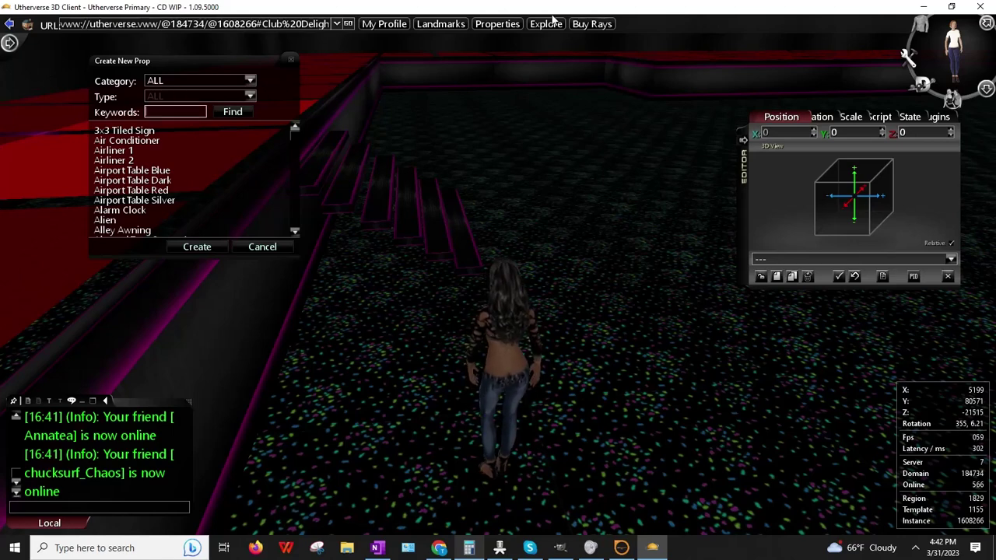
{"action": "type", "text": "pole"}
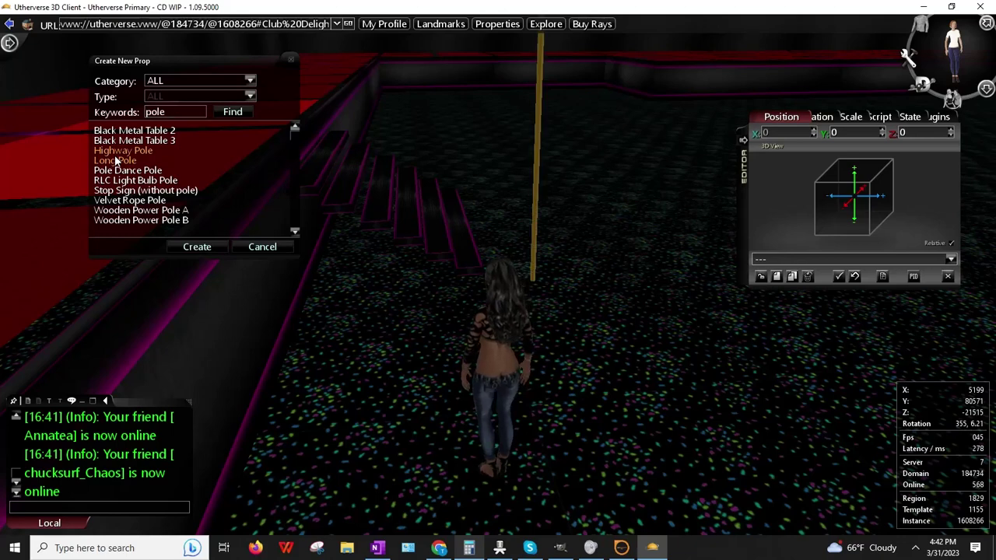
{"action": "left_click", "coordinate": [117, 171]}
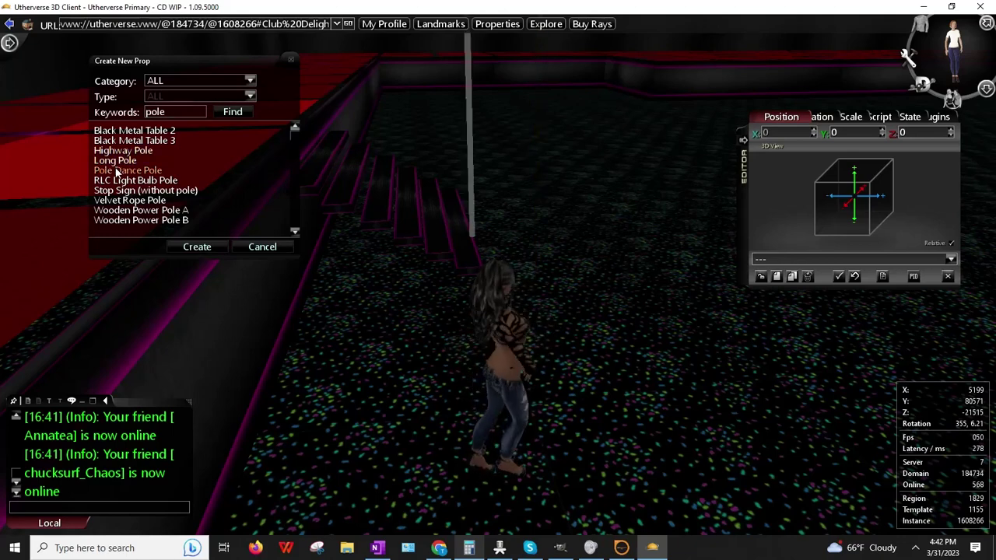
{"action": "left_click", "coordinate": [115, 160]}
{"action": "left_click", "coordinate": [197, 247]}
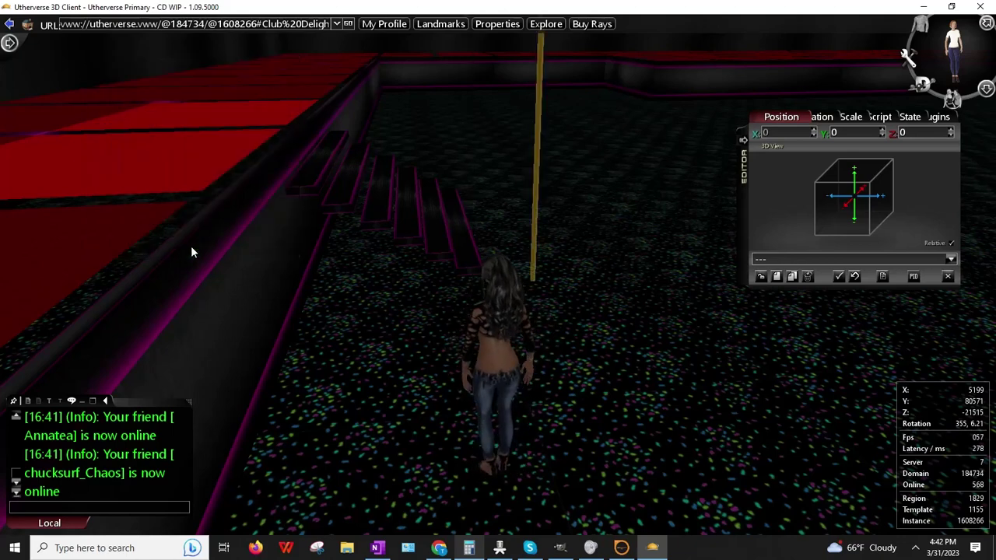
- Set the Long Pole's X rotation to 45
{"action": "left_click", "coordinate": [812, 118]}
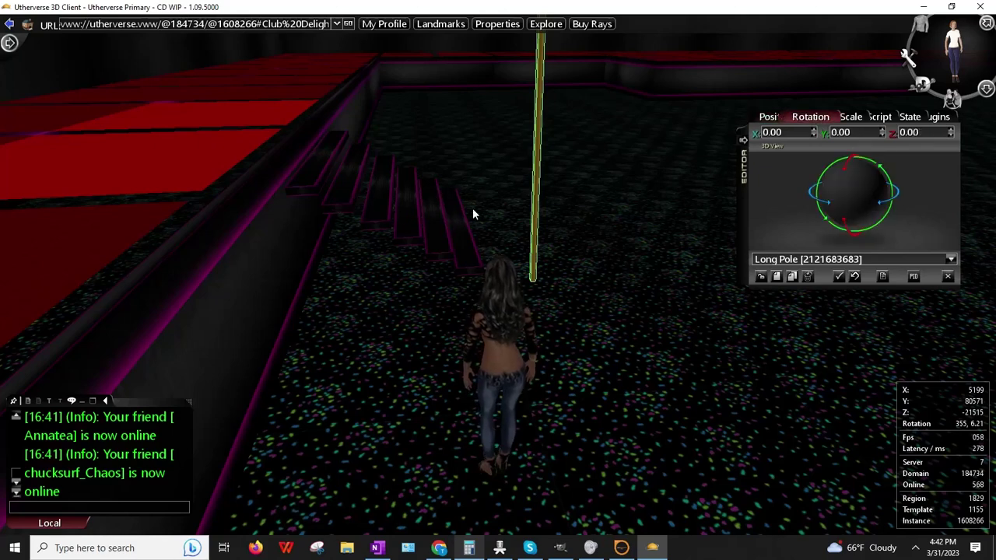
{"action": "left_click", "coordinate": [782, 133]}
{"action": "type", "text": "45"}
{"action": "key", "text": "Return"}
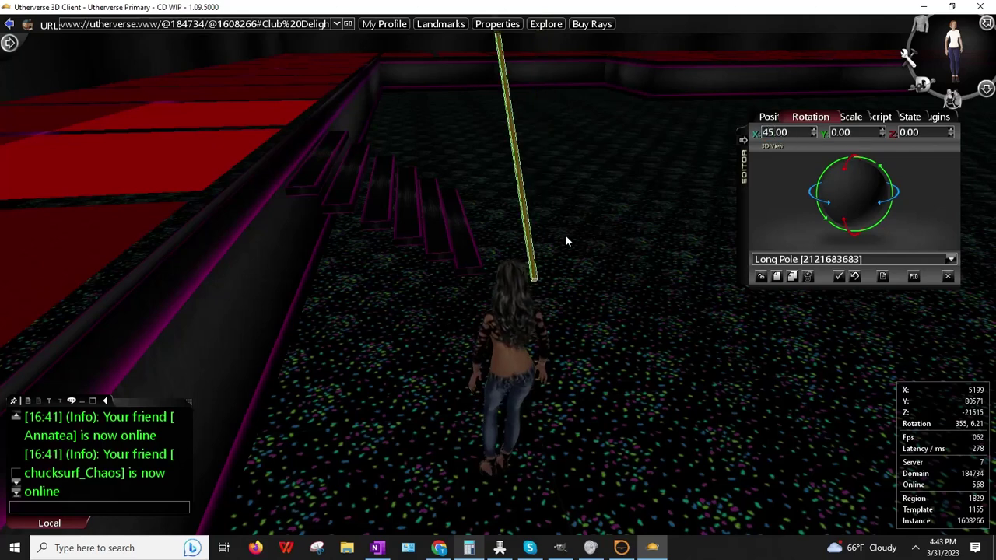
- Check the rotation of the hidden Court Floor ramp under the steps, then release the ramp
{"action": "right_click", "coordinate": [390, 213]}
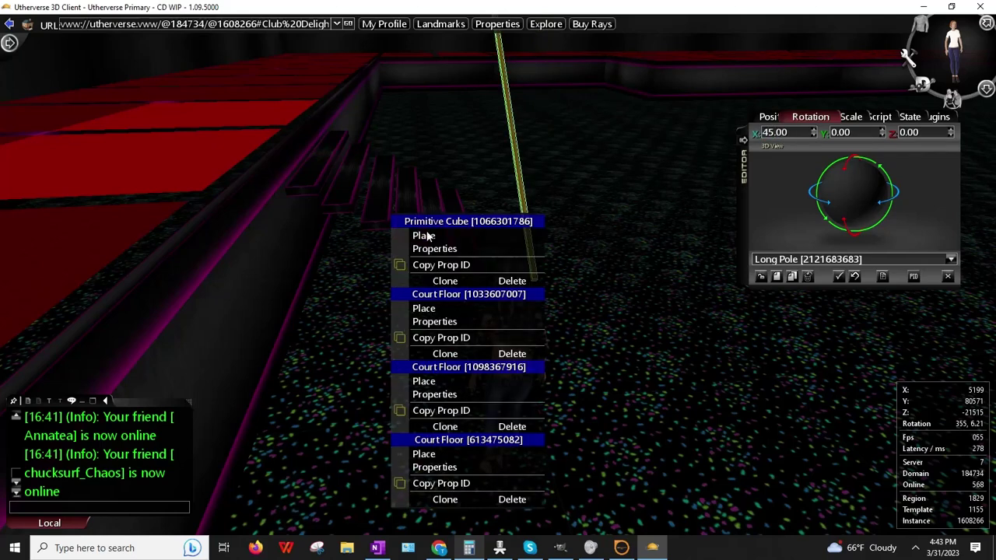
{"action": "left_click", "coordinate": [449, 322]}
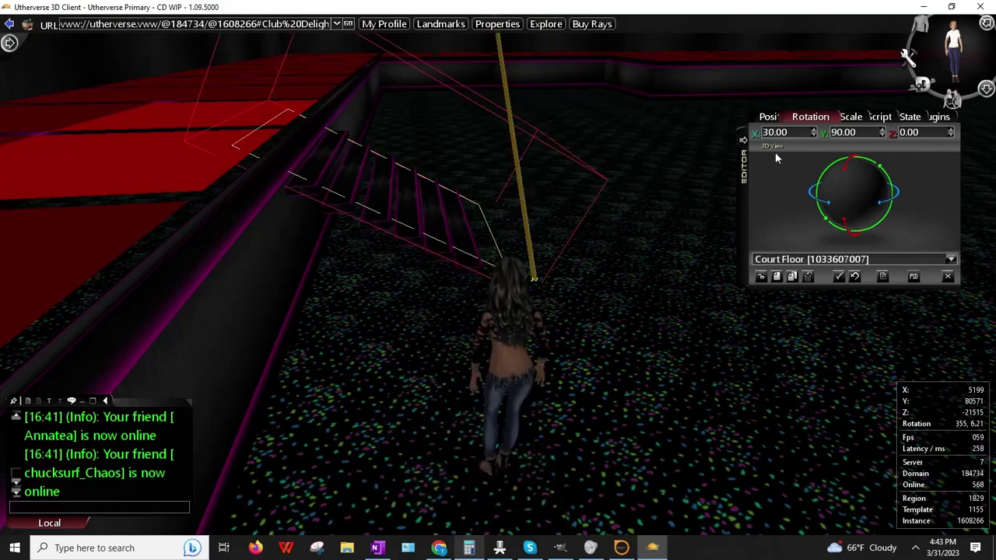
{"action": "left_click", "coordinate": [760, 278]}
- Select the Long Pole again and set its X rotation to 30
{"action": "right_click", "coordinate": [523, 185]}
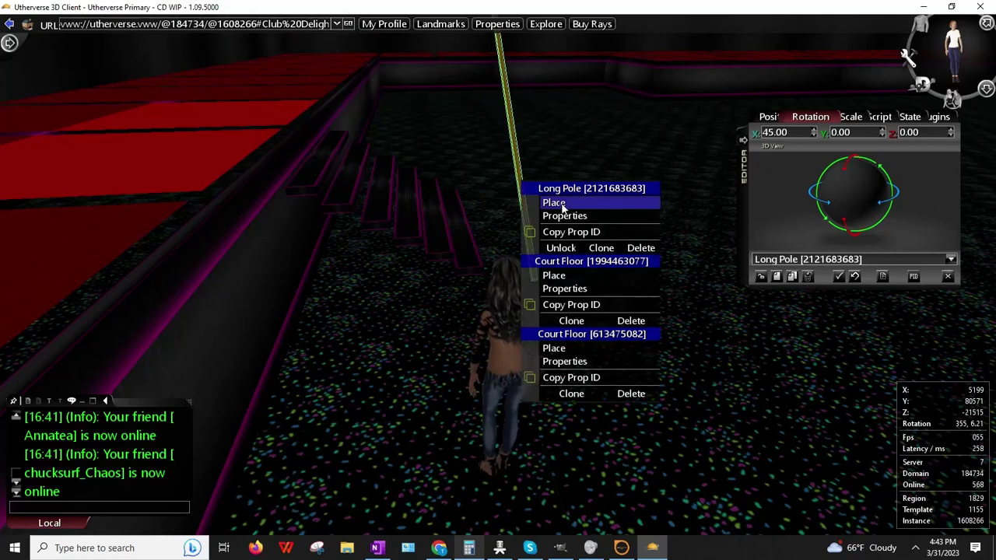
{"action": "left_click", "coordinate": [568, 220]}
{"action": "left_click", "coordinate": [782, 139]}
{"action": "type", "text": "3"}
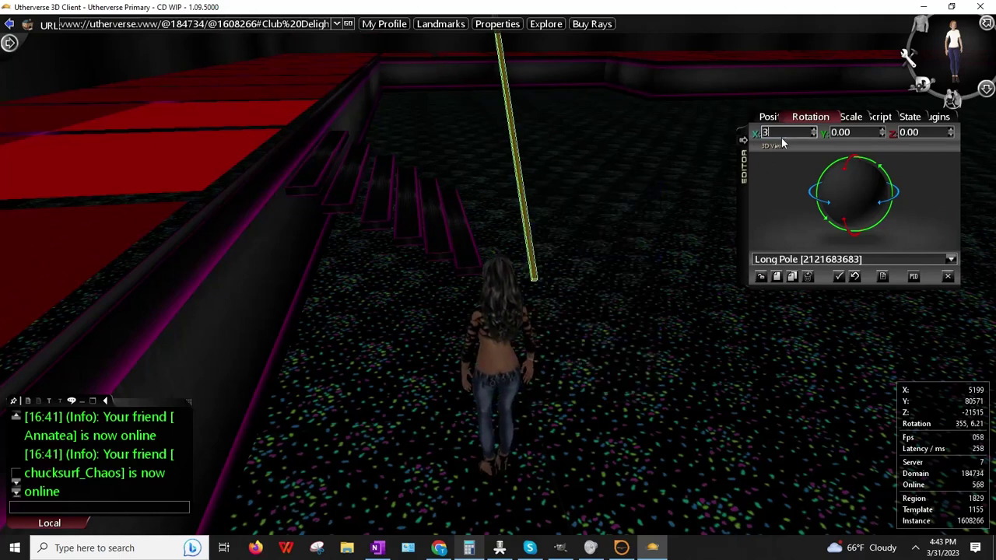
{"action": "type", "text": "0"}
{"action": "key", "text": "Return"}
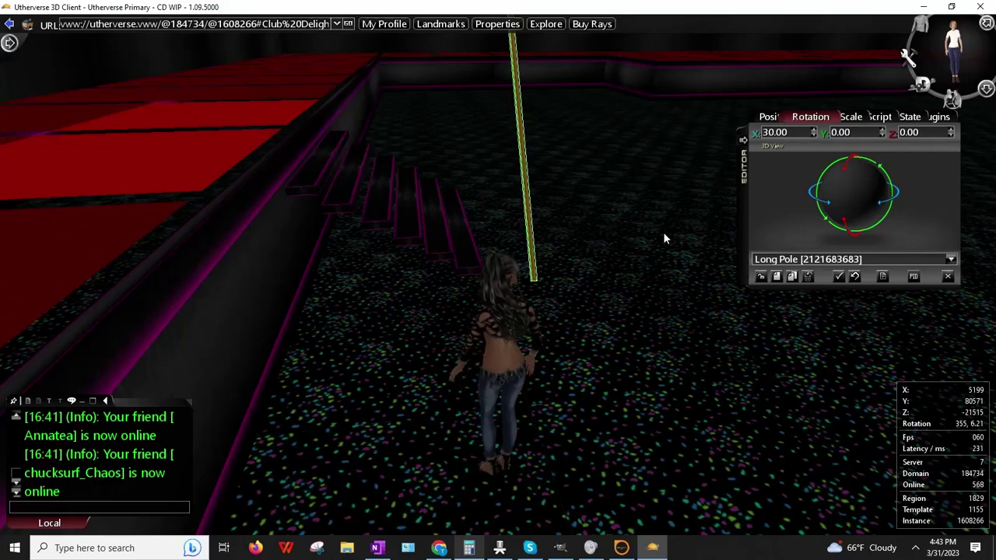
- Walk the avatar around to face the pole and stairs from the front and set the pole's Y rotation to 90
{"action": "key", "text": "Right"}
{"action": "key", "text": "Up"}
{"action": "key", "text": "Up"}
{"action": "key", "text": "Right"}
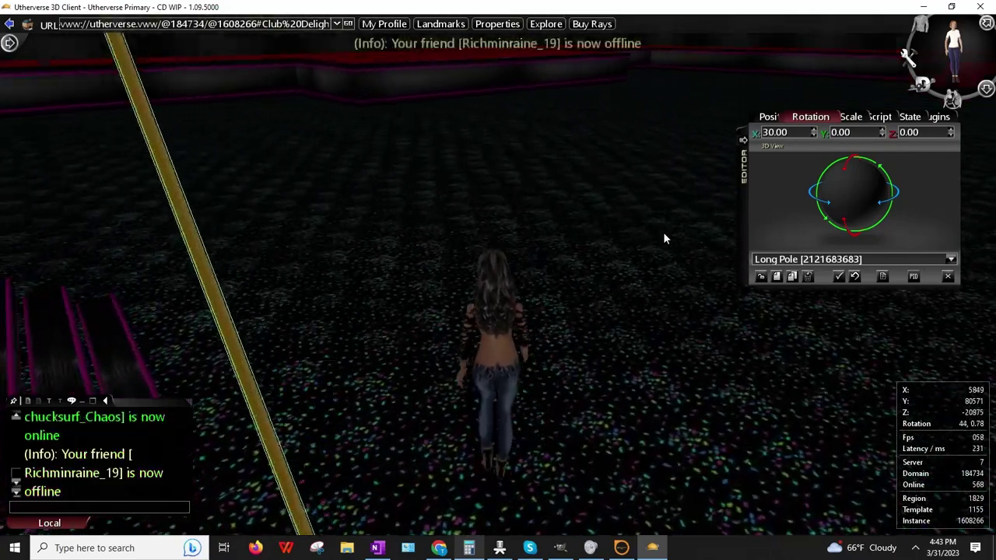
{"action": "key", "text": "Up"}
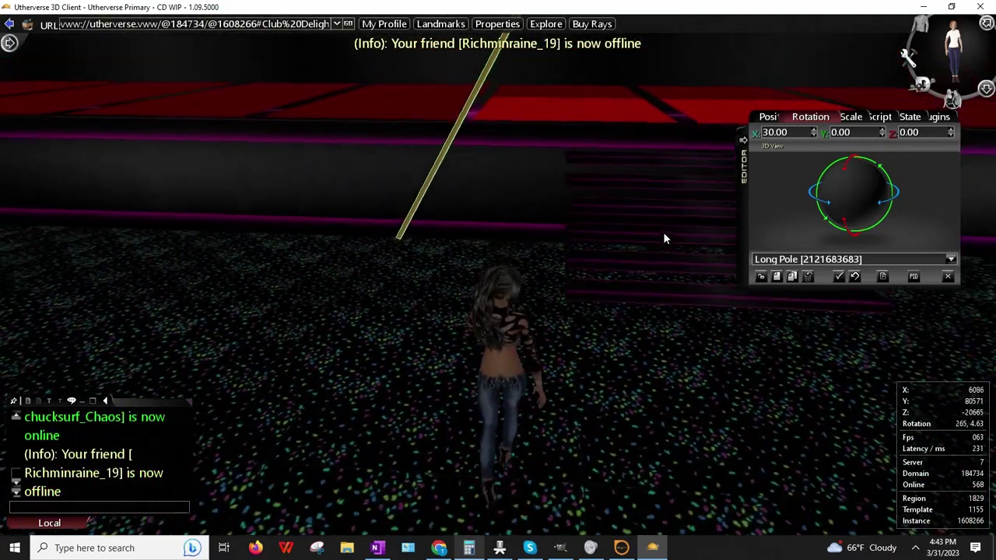
{"action": "left_click", "coordinate": [865, 133]}
{"action": "type", "text": "90"}
{"action": "key", "text": "Return"}
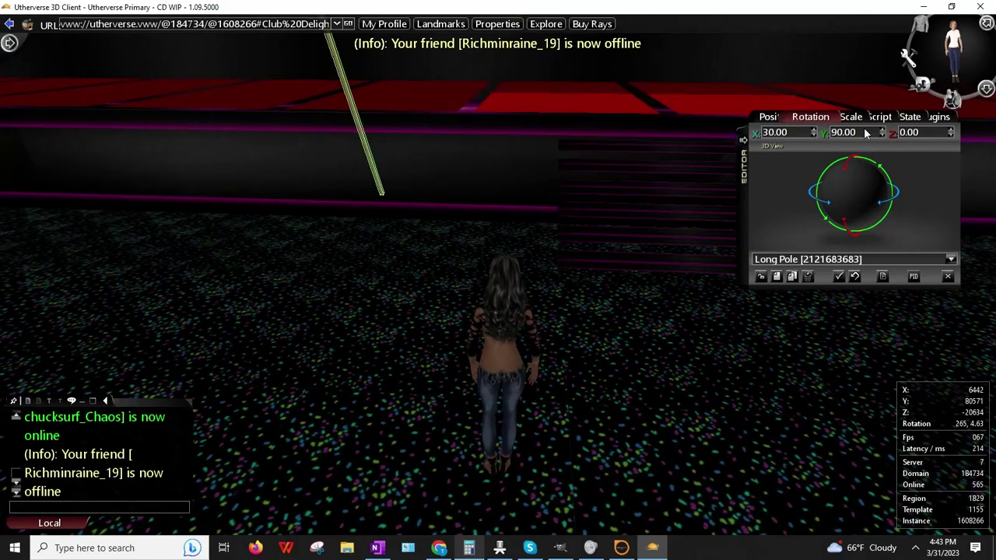
- Set the Long Pole's Y rotation to 270
{"action": "left_click_drag", "start_coordinate": [514, 269], "coordinate": [594, 222]}
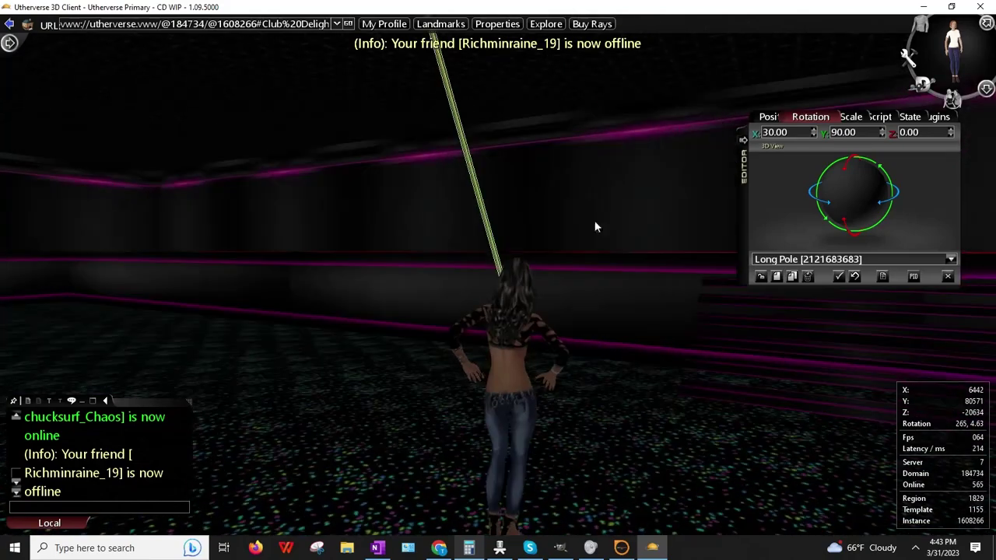
{"action": "left_click", "coordinate": [863, 132]}
{"action": "type", "text": "270"}
{"action": "key", "text": "Return"}
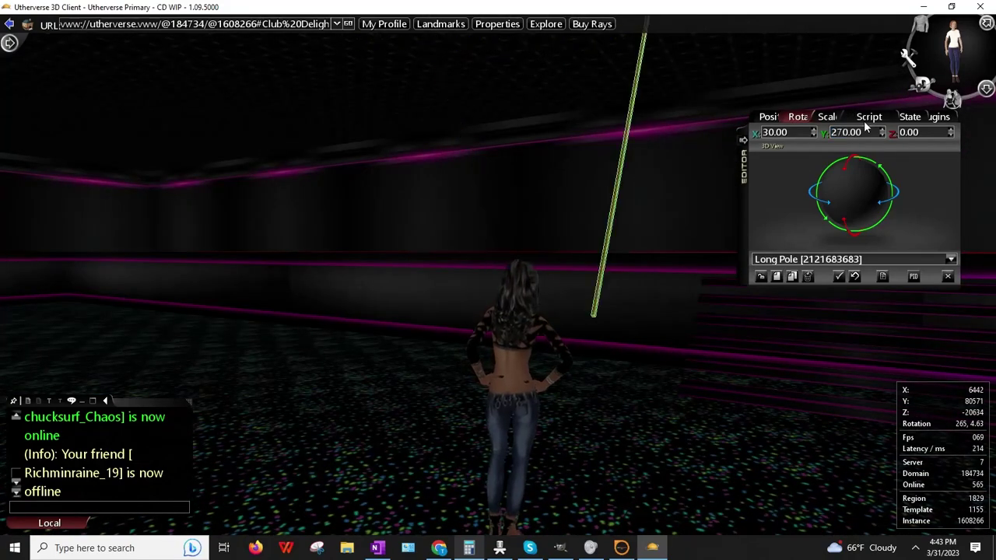
- Walk the avatar around beside the staircase to compare the pole's slant with the slope of the steps
{"action": "key", "text": "Right"}
{"action": "key", "text": "Left"}
{"action": "key", "text": "Up"}
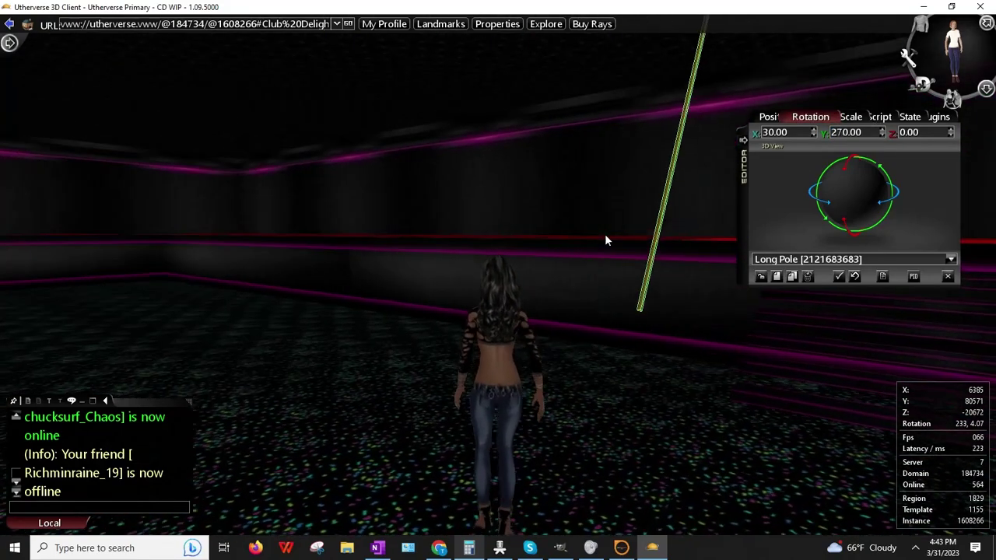
{"action": "key", "text": "Up"}
{"action": "key", "text": "Right"}
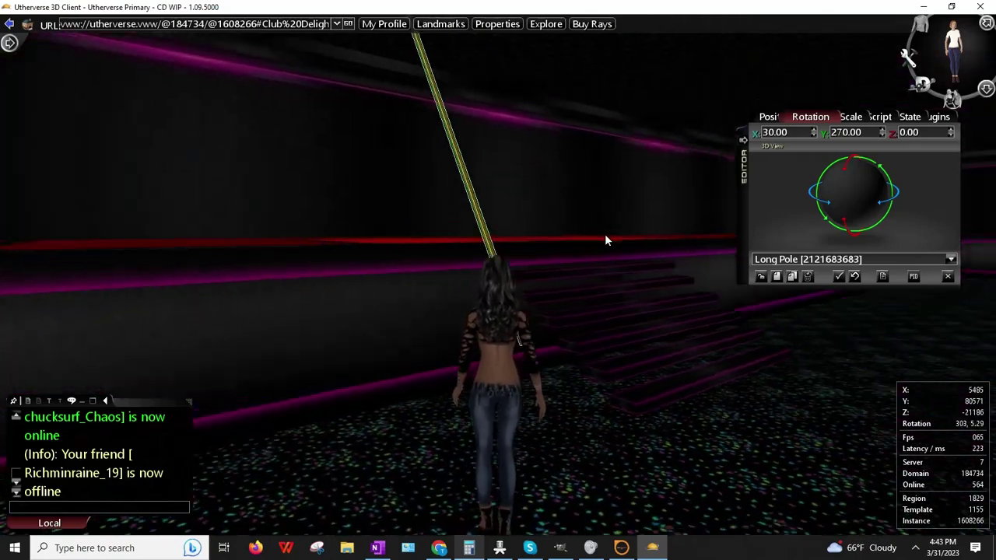
- Walk the avatar around to view the staircase from the side and set the Long Pole's X rotation to 20
{"action": "key", "text": "Down"}
{"action": "key", "text": "Right"}
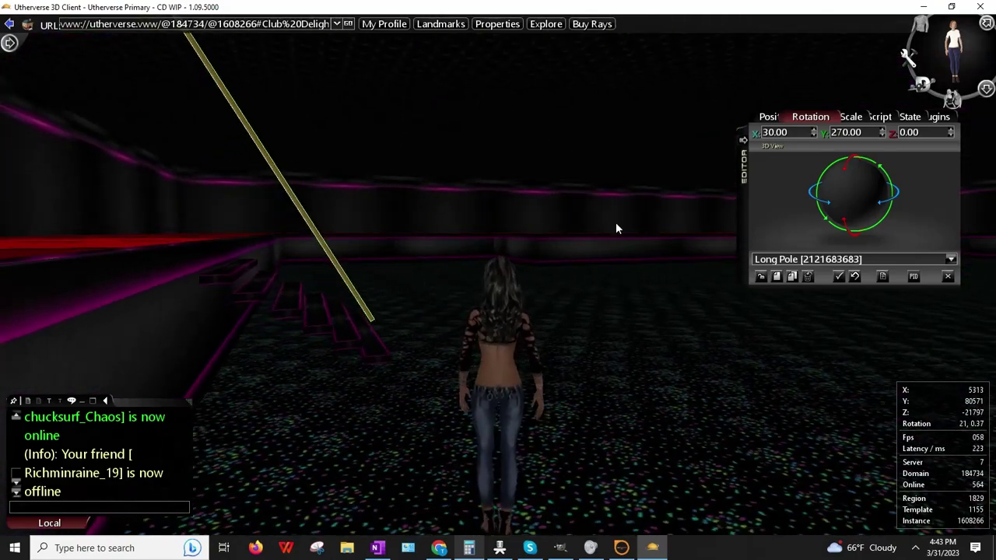
{"action": "left_click", "coordinate": [771, 136]}
{"action": "type", "text": "20"}
{"action": "key", "text": "Return"}
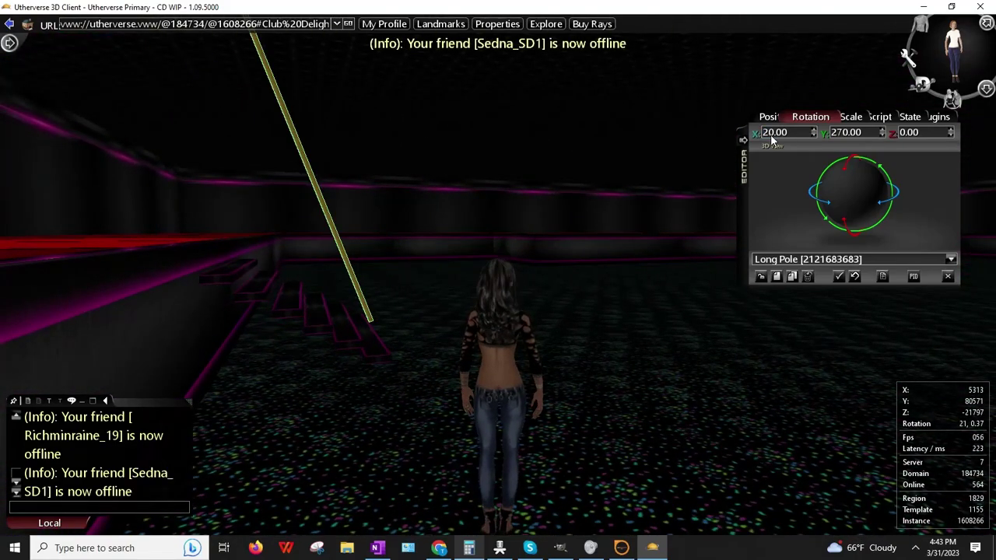
- Set the Long Pole's X rotation to 290 and its Y rotation to 90
{"action": "left_click", "coordinate": [765, 138]}
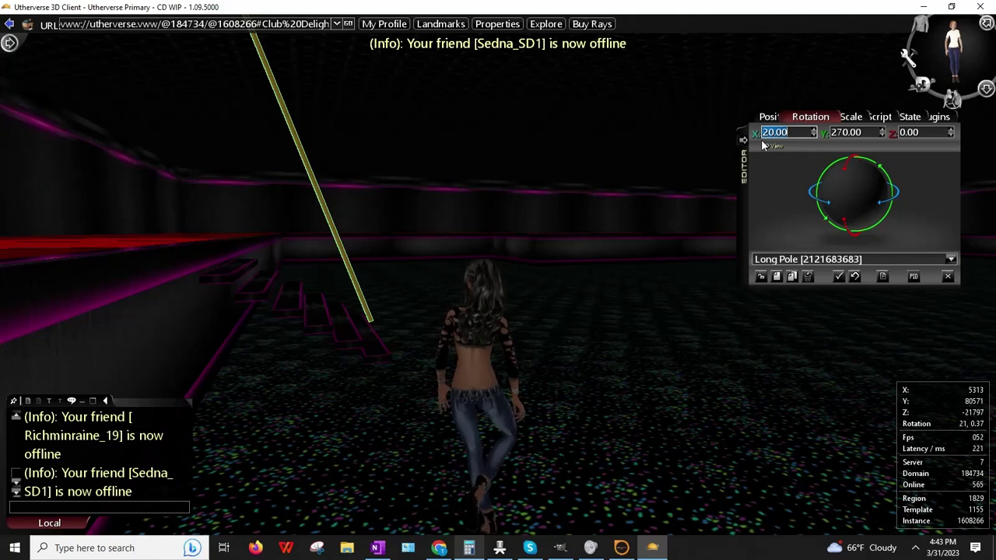
{"action": "type", "text": "290"}
{"action": "key", "text": "Return"}
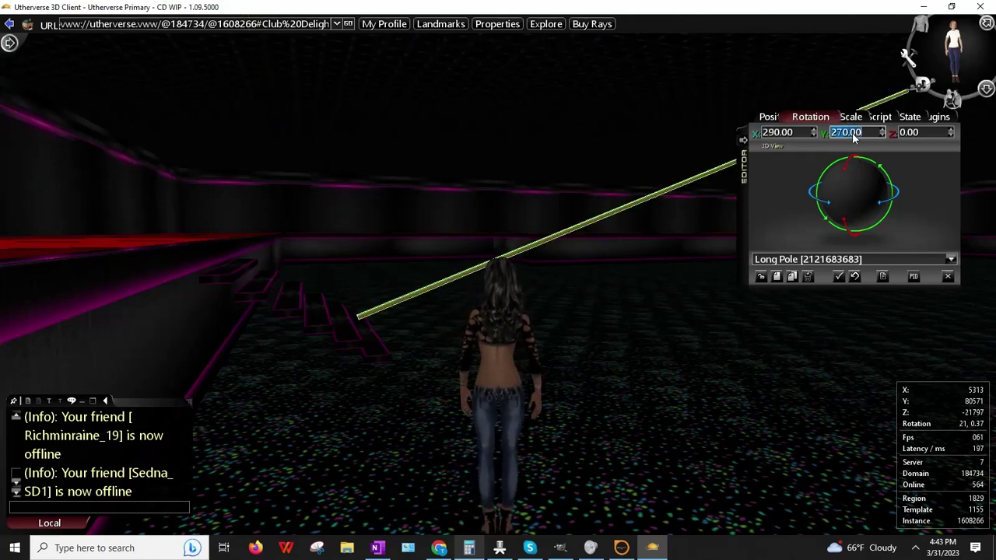
{"action": "type", "text": "90"}
{"action": "key", "text": "Return"}
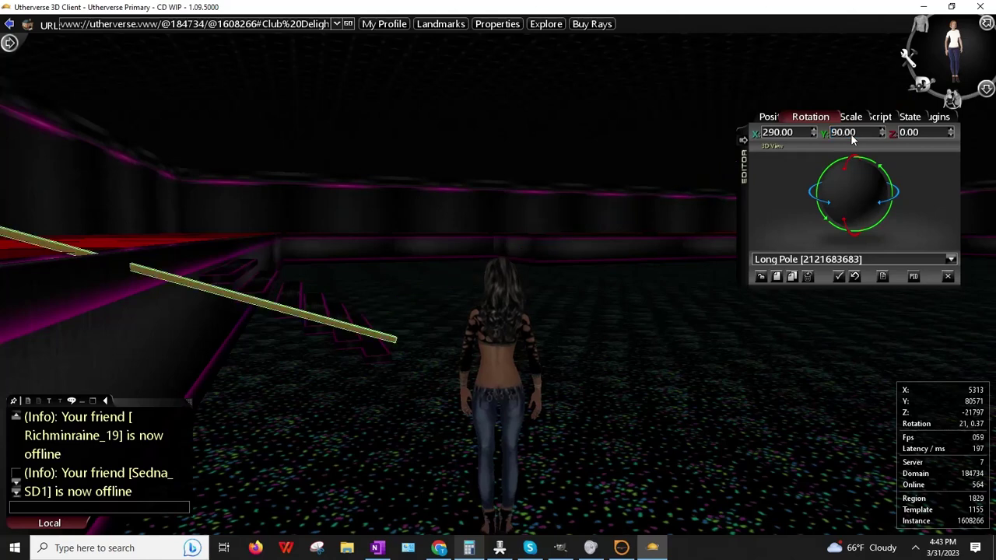
- Place the Long Pole on the open floor away from the foot of the stairs
{"action": "right_click", "coordinate": [269, 311]}
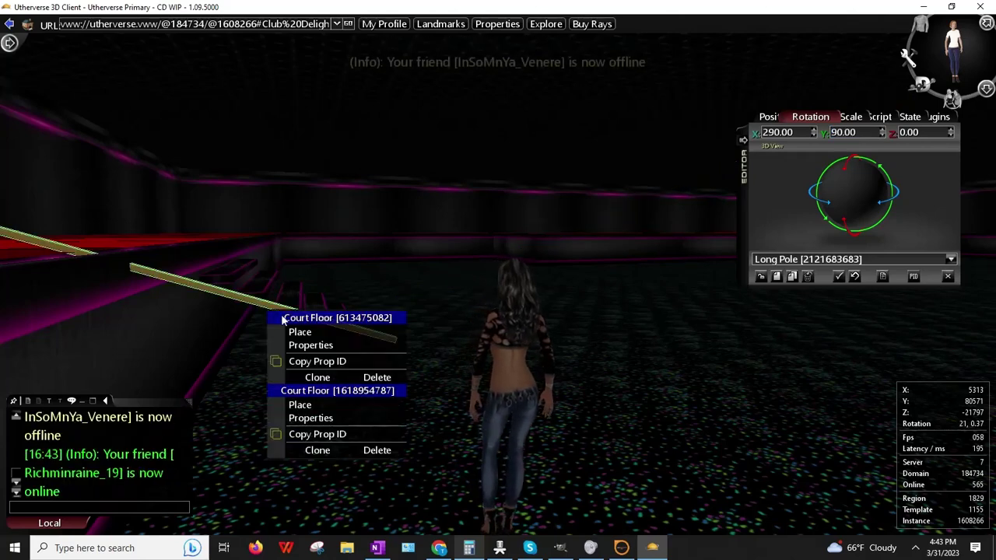
{"action": "right_click", "coordinate": [218, 296]}
{"action": "left_click", "coordinate": [258, 269]}
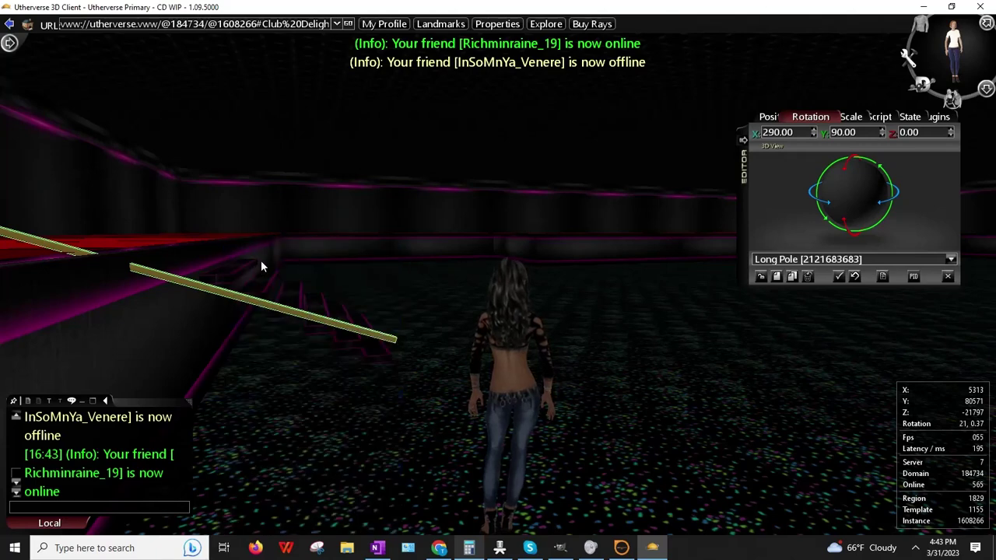
- Shorten the Long Pole by reducing its Y scale through 0.75 and 0.50 to 0.44
{"action": "left_click", "coordinate": [840, 117]}
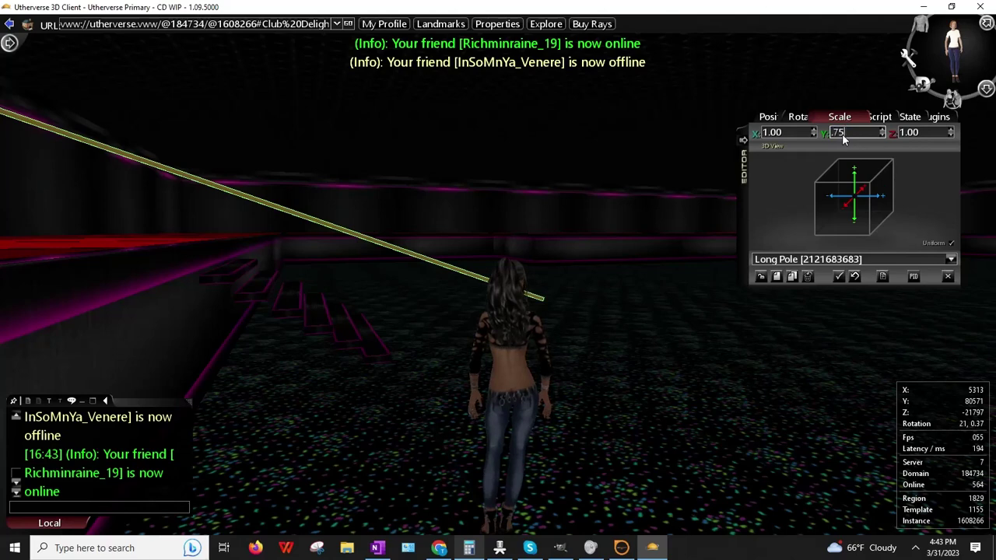
{"action": "key", "text": "Return"}
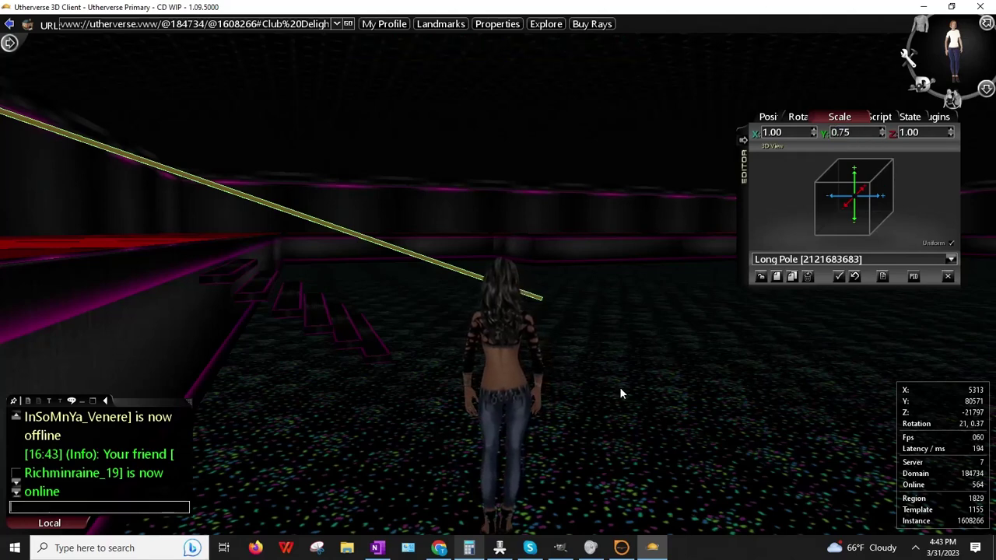
{"action": "double_click", "coordinate": [840, 132]}
{"action": "type", "text": "0.5"}
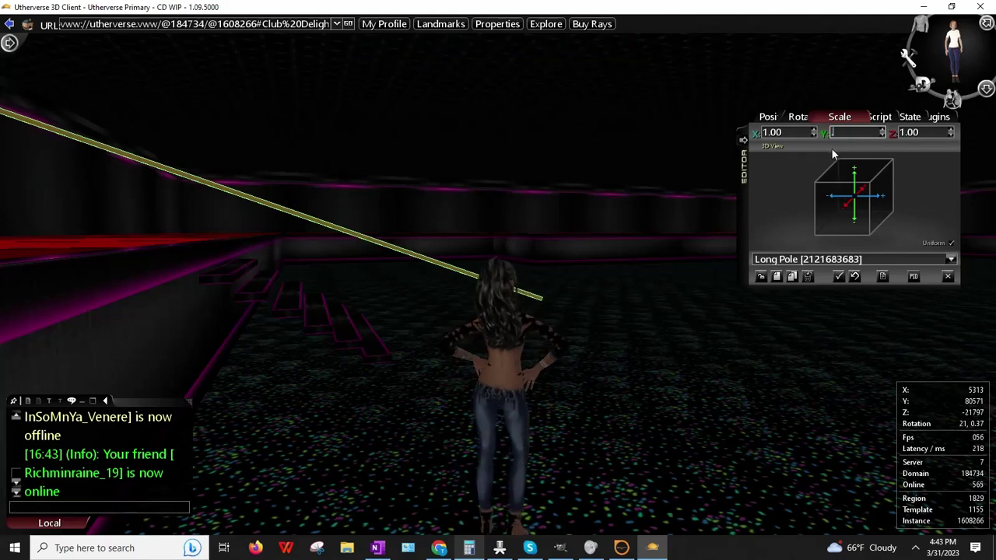
{"action": "key", "text": "Return"}
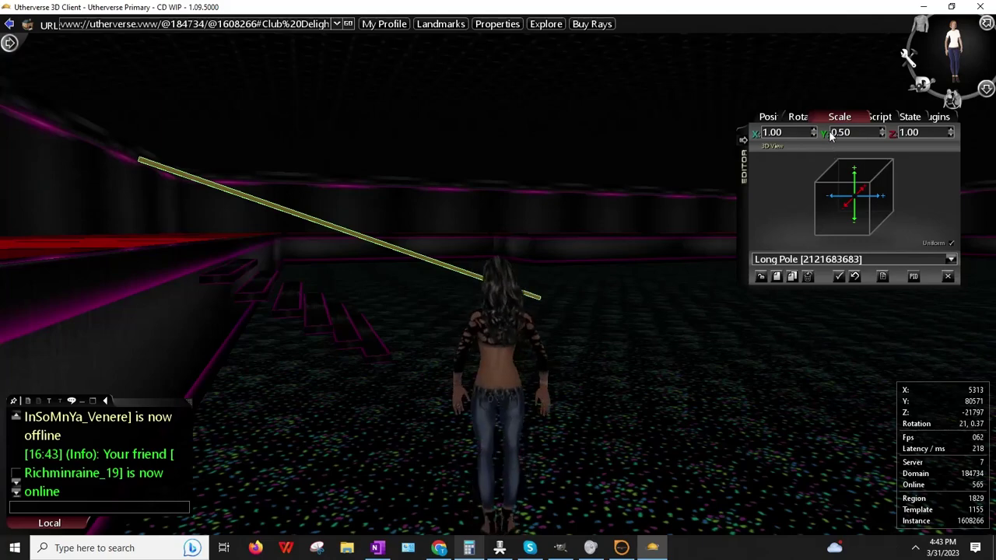
{"action": "double_click", "coordinate": [860, 132]}
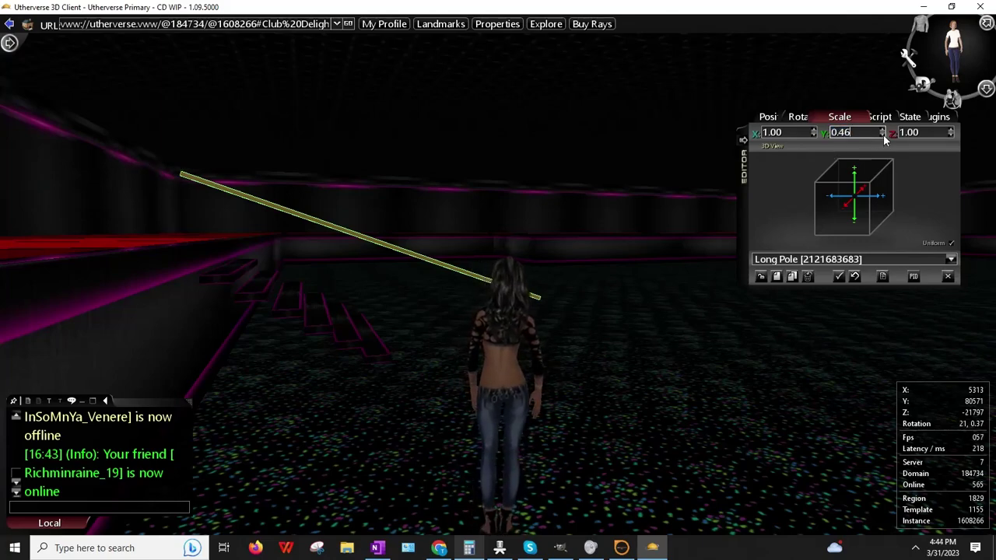
{"action": "left_click", "coordinate": [882, 136]}
{"action": "left_click", "coordinate": [881, 136]}
- Place the Long Pole closer to the staircase at X 5613 and Z -19684
{"action": "left_click_drag", "start_coordinate": [566, 187], "coordinate": [545, 187]}
{"action": "right_click", "coordinate": [543, 158]}
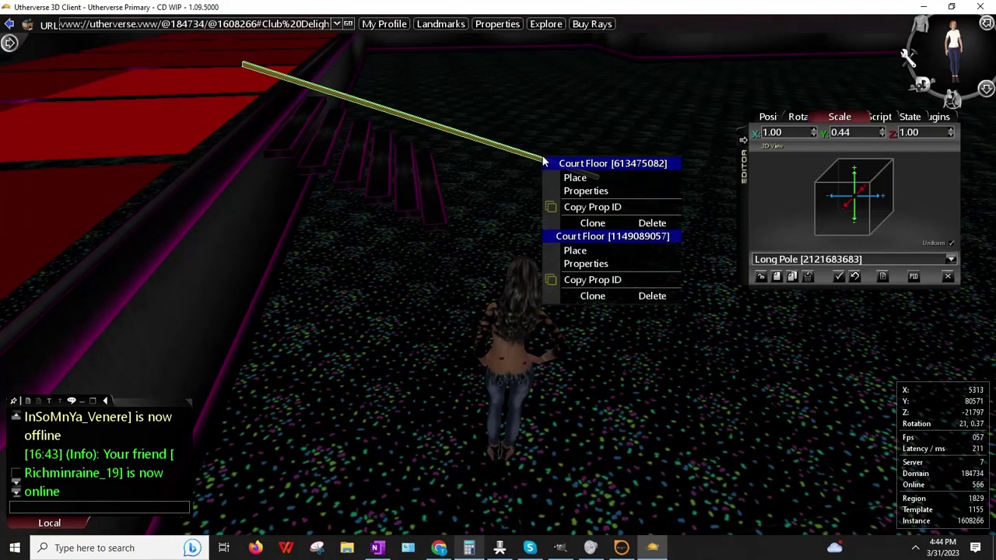
{"action": "right_click", "coordinate": [487, 147]}
{"action": "left_click", "coordinate": [517, 163]}
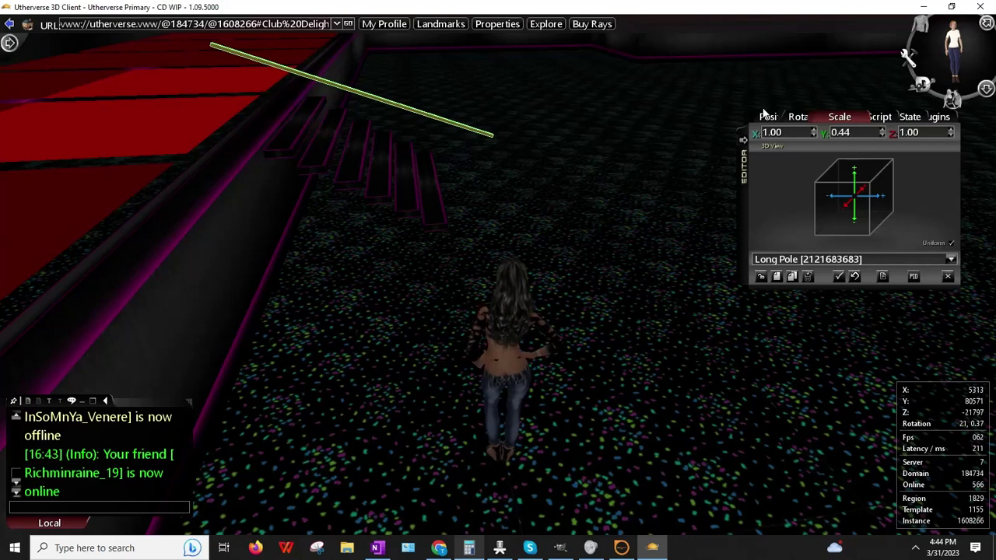
- Lower the Long Pole to a Y position of 80318 and walk the avatar up to the staircase
{"action": "left_click", "coordinate": [767, 116]}
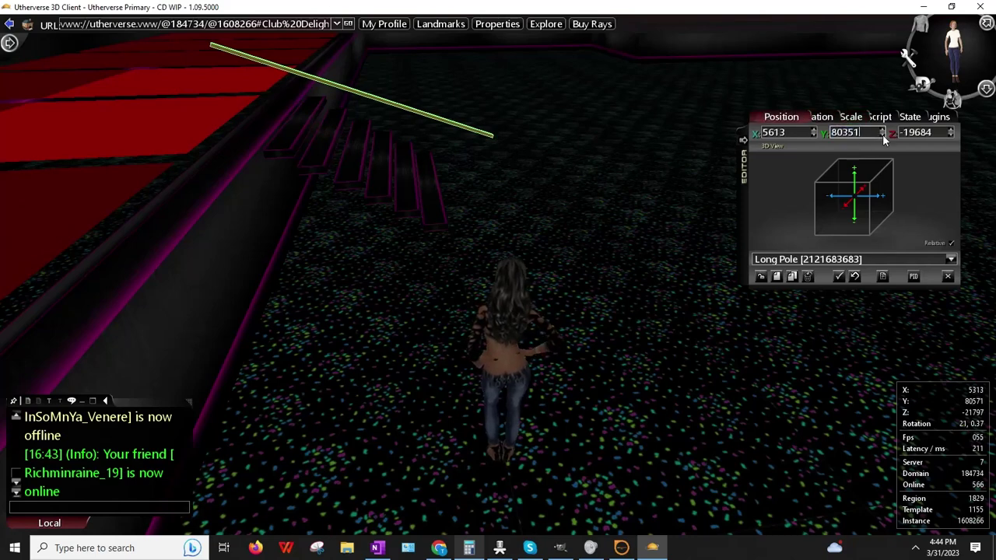
{"action": "left_click", "coordinate": [883, 137]}
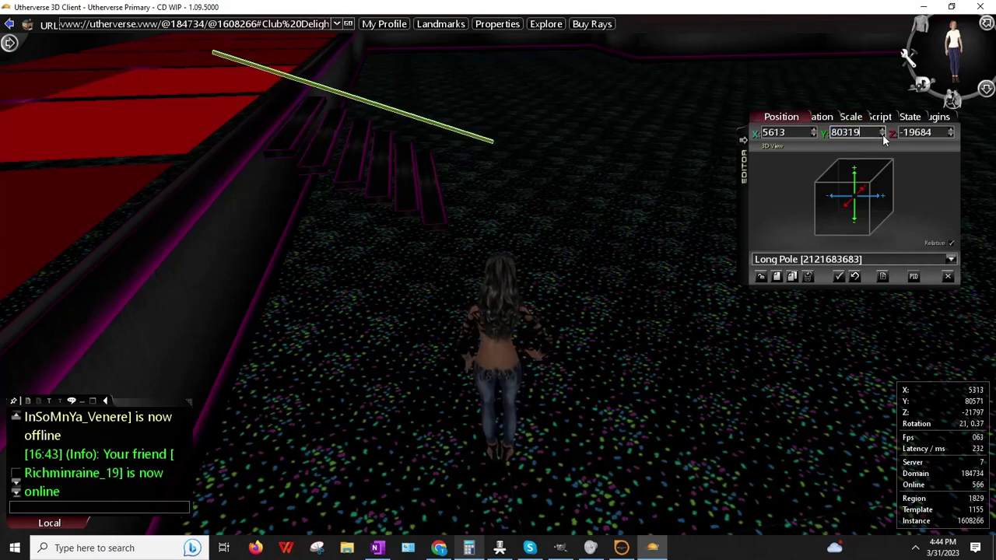
{"action": "left_click_drag", "start_coordinate": [882, 136], "coordinate": [882, 137]}
{"action": "left_click", "coordinate": [567, 196]}
{"action": "key", "text": "Up"}
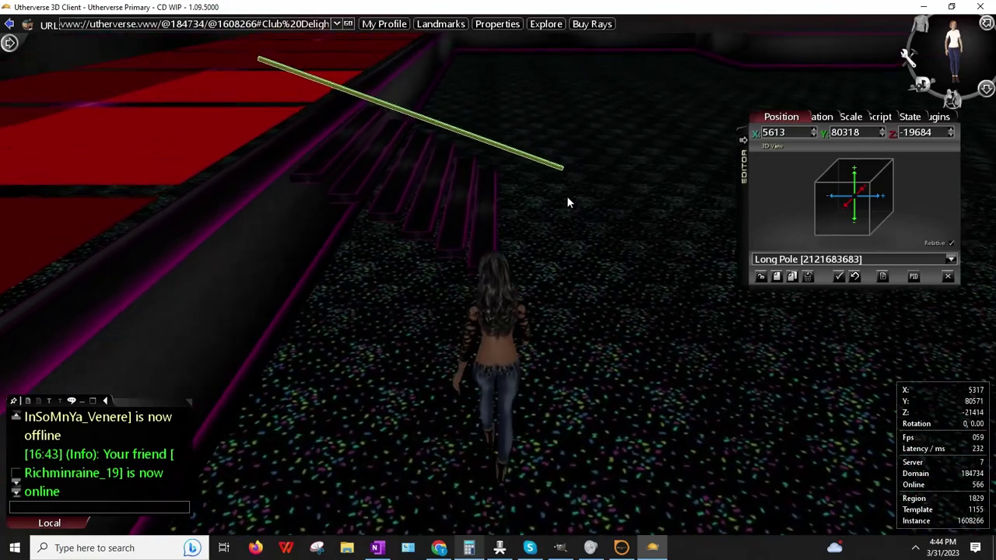
{"action": "key", "text": "Up"}
{"action": "key", "text": "Right"}
{"action": "key", "text": "Left"}
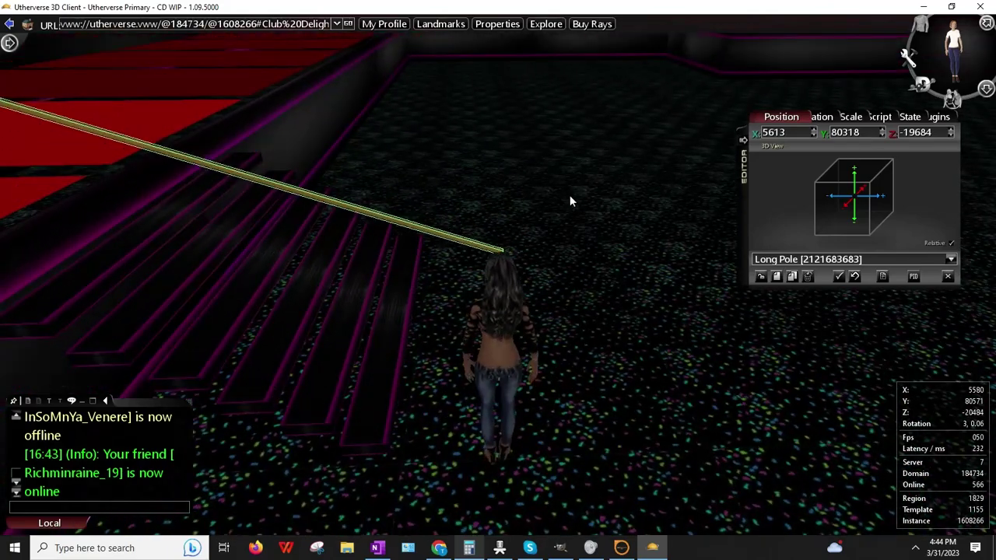
- Set the Long Pole's Y position to 80100 and place it along the near side of the steps at X 5430, Z -20142
{"action": "type", "text": "8"}
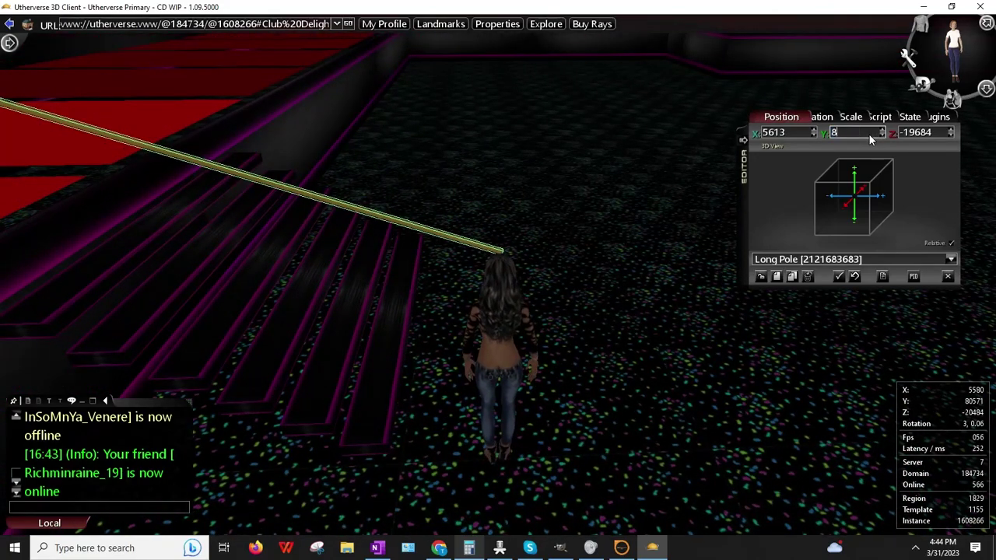
{"action": "type", "text": "0100"}
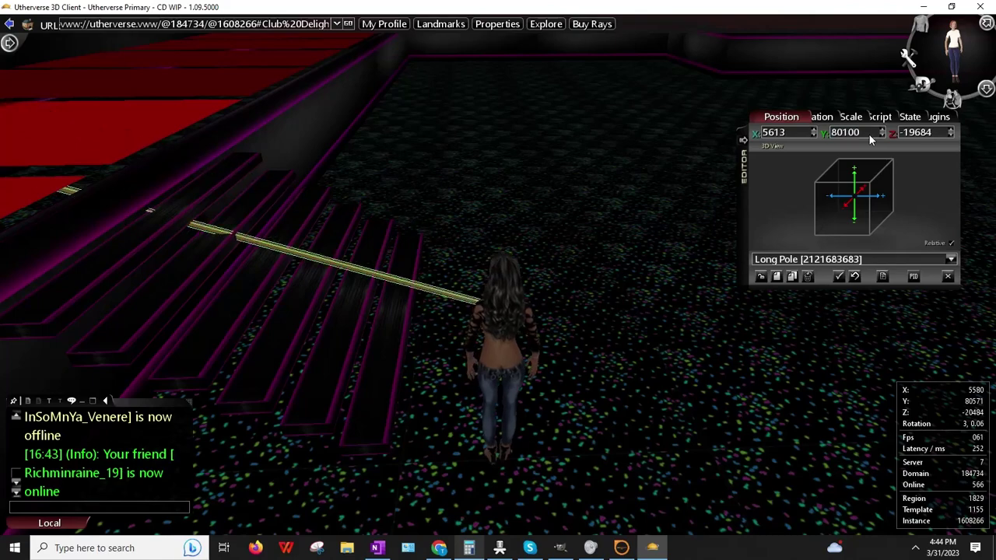
{"action": "right_click", "coordinate": [401, 281]}
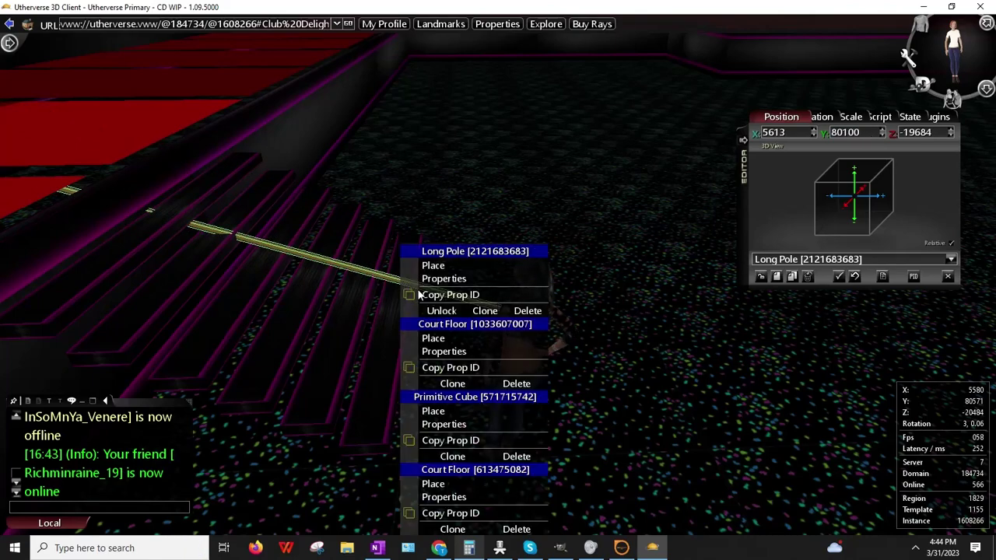
{"action": "left_click", "coordinate": [432, 265]}
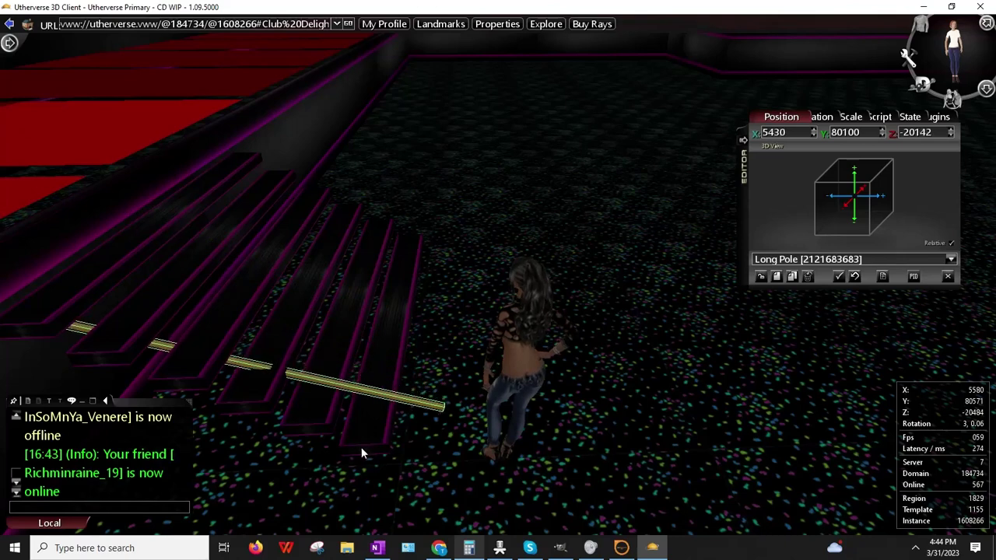
- Set the Long Pole's X rotation to 310 after trying 260 and 320
{"action": "left_click", "coordinate": [809, 118]}
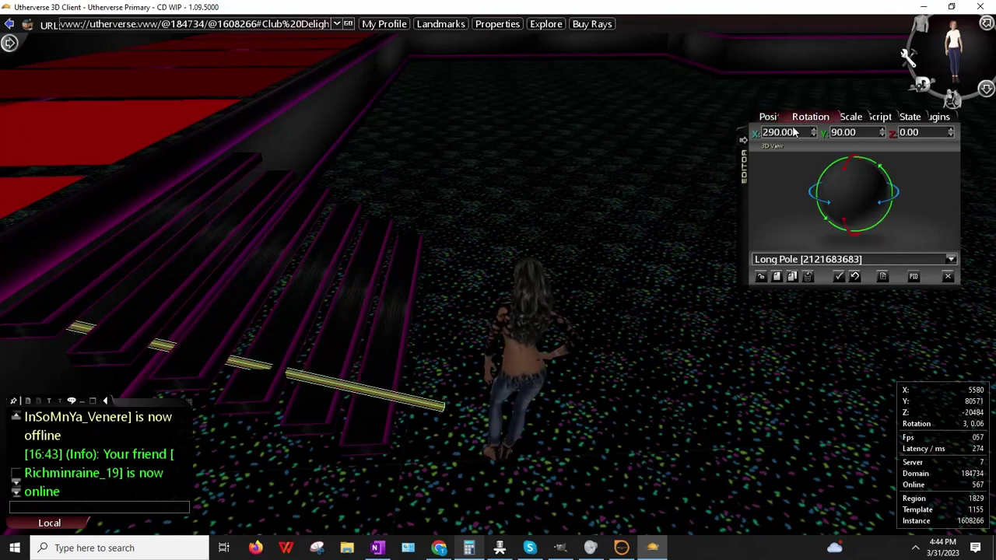
{"action": "type", "text": "260"}
{"action": "key", "text": "Return"}
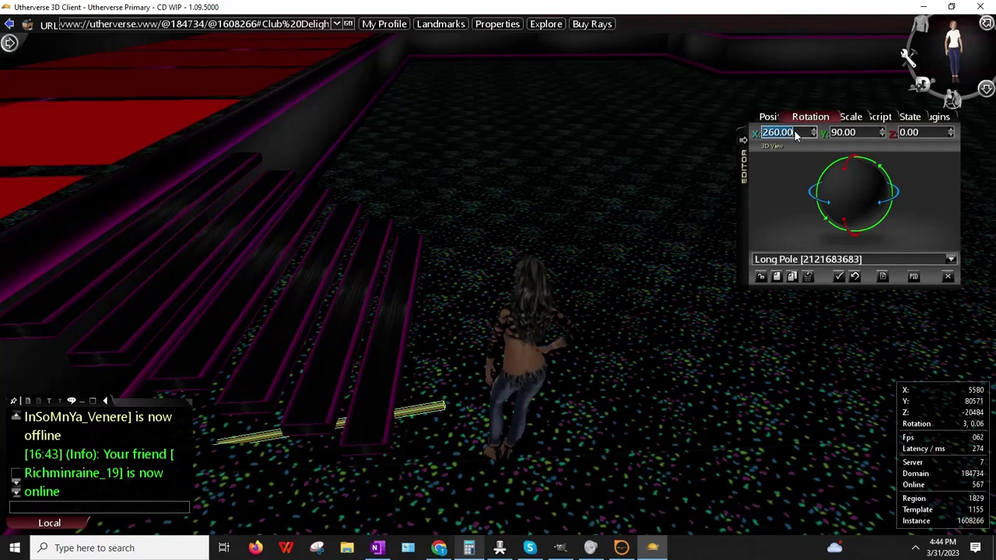
{"action": "type", "text": "320"}
{"action": "key", "text": "Return"}
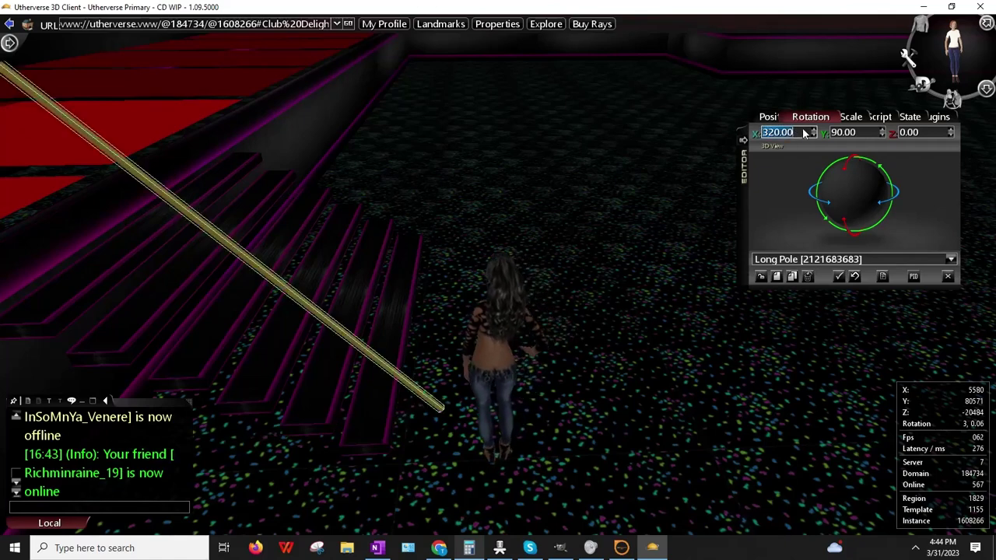
{"action": "type", "text": "310"}
{"action": "key", "text": "Return"}
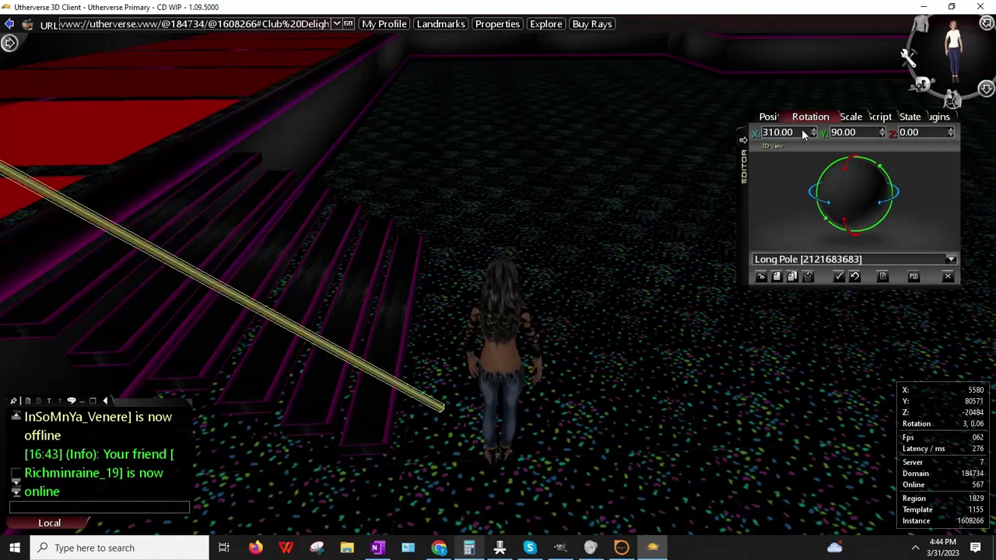
- Walk the avatar back beside the staircase and reduce the Long Pole's Y scale to 0.36
{"action": "key", "text": "Right"}
{"action": "key", "text": "Down"}
{"action": "key", "text": "Left"}
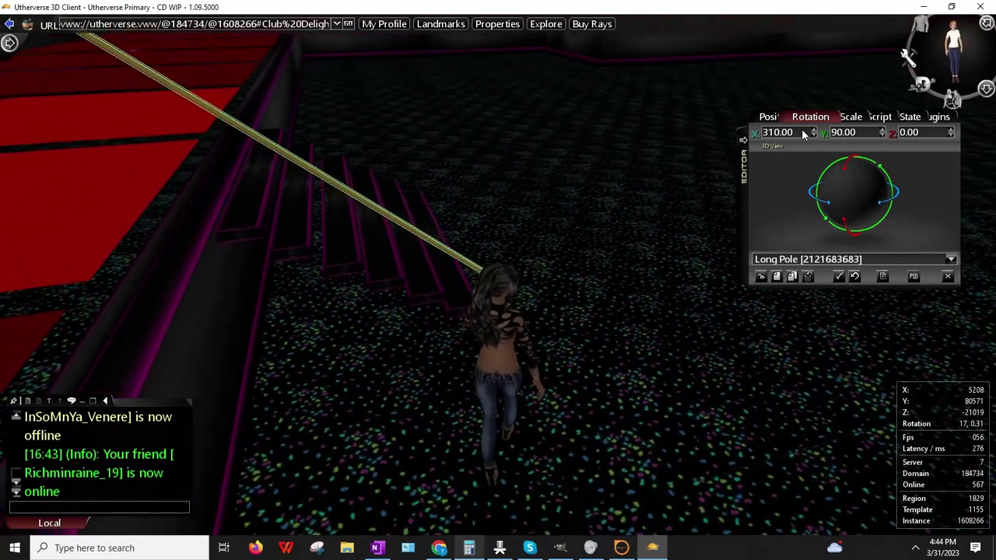
{"action": "key", "text": "Up"}
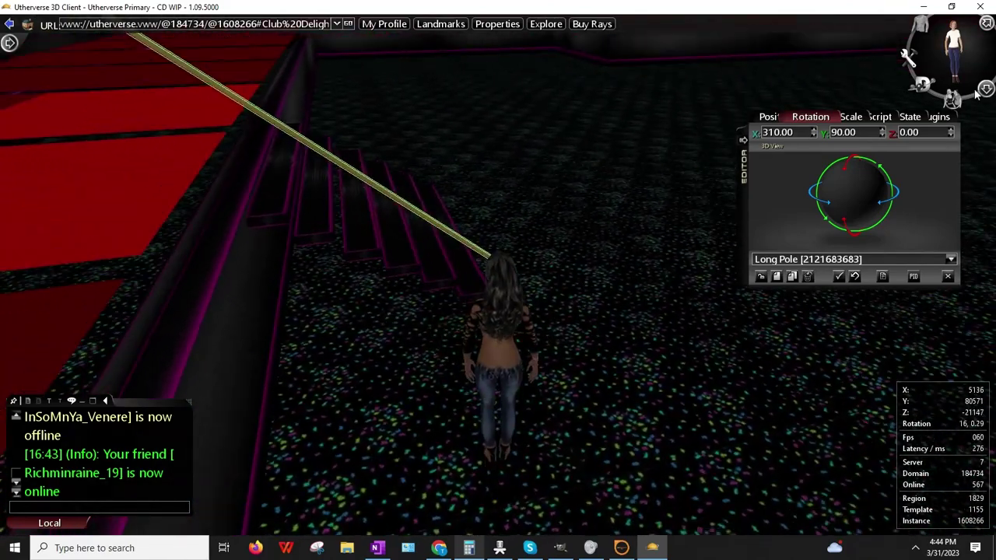
{"action": "left_click", "coordinate": [850, 116]}
{"action": "left_click", "coordinate": [882, 134]}
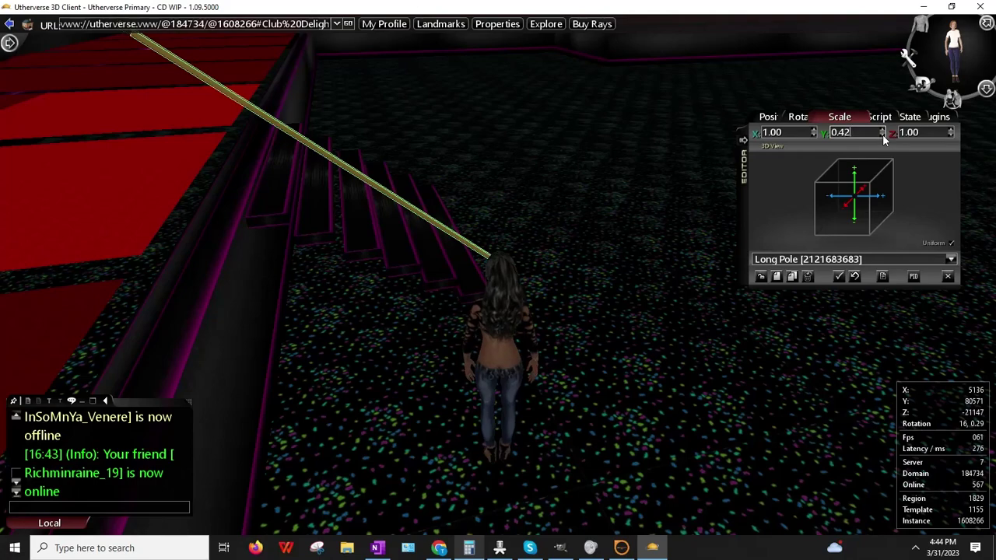
{"action": "right_click_drag", "start_coordinate": [695, 205], "coordinate": [662, 156]}
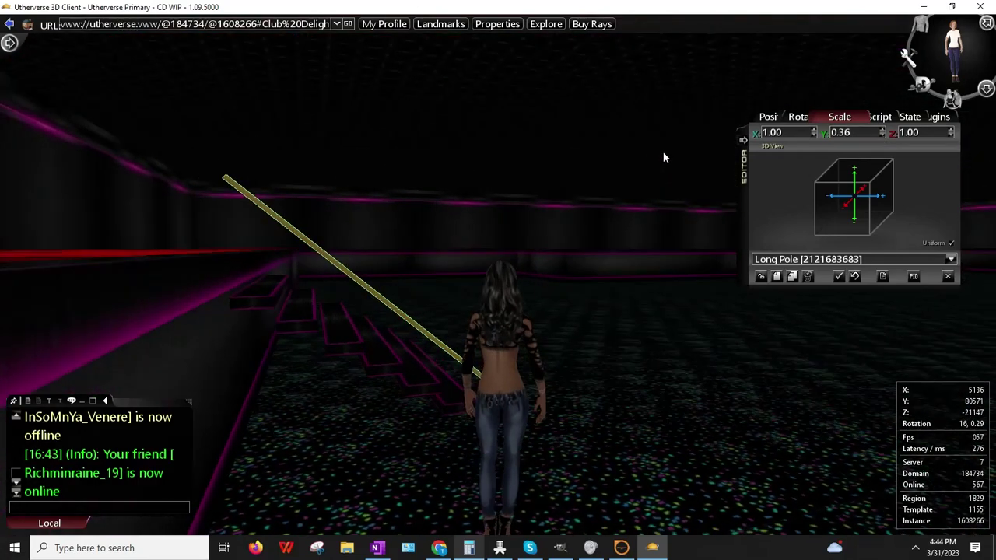
- Open the avatar's clothing customization and leave it by saving the change
{"action": "left_click", "coordinate": [916, 31]}
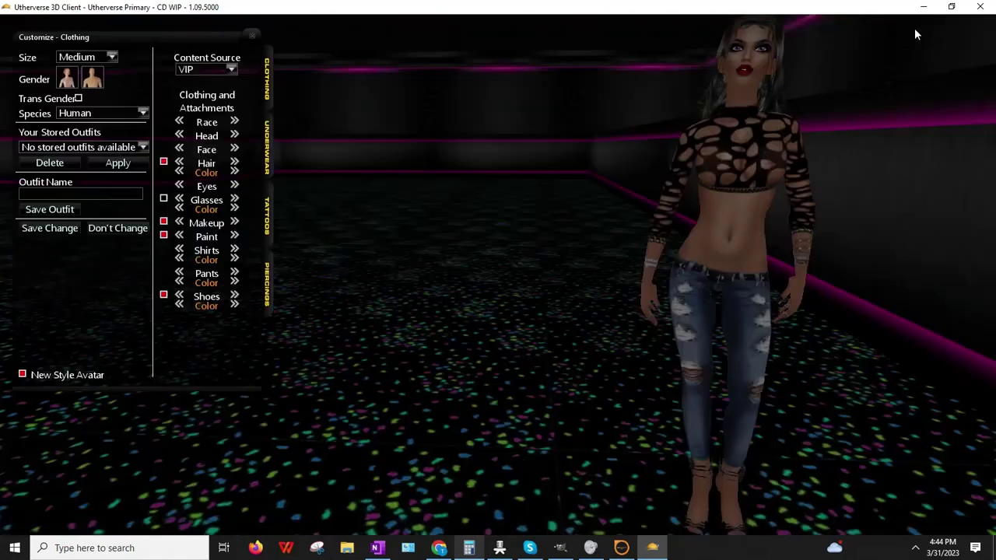
{"action": "left_click", "coordinate": [48, 231]}
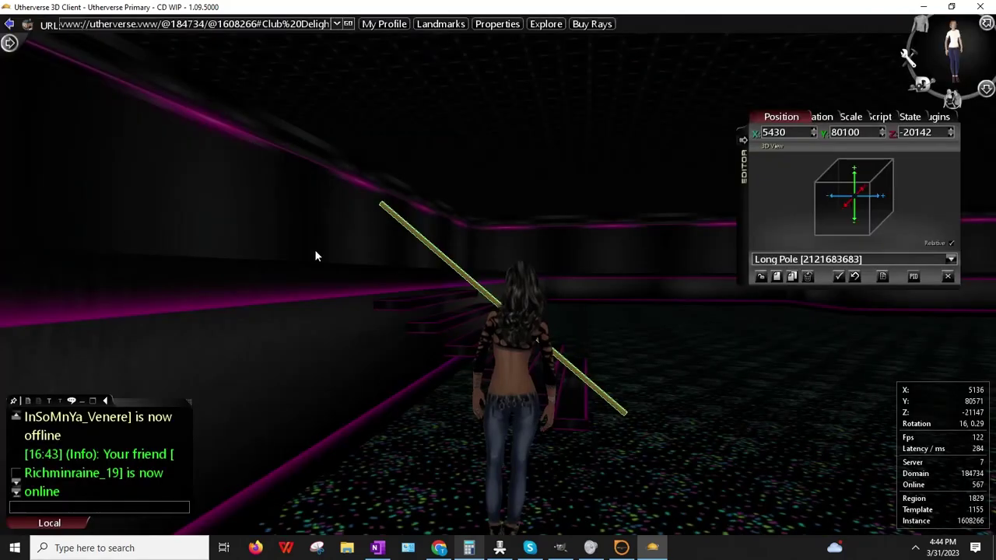
- Lower the Long Pole to Y position 79978 and reduce its X rotation to 302.20
{"action": "left_click", "coordinate": [882, 137]}
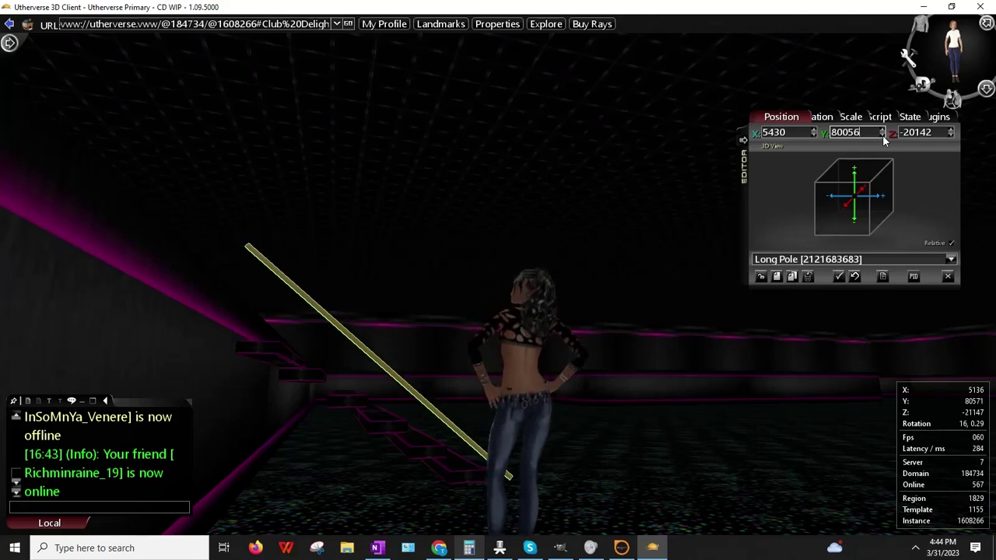
{"action": "left_click", "coordinate": [882, 136]}
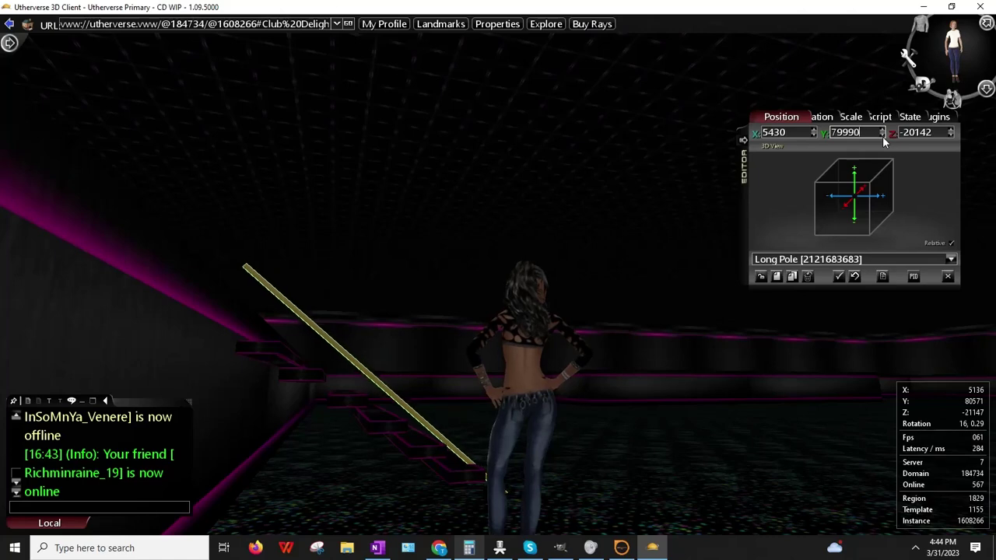
{"action": "left_click", "coordinate": [809, 116]}
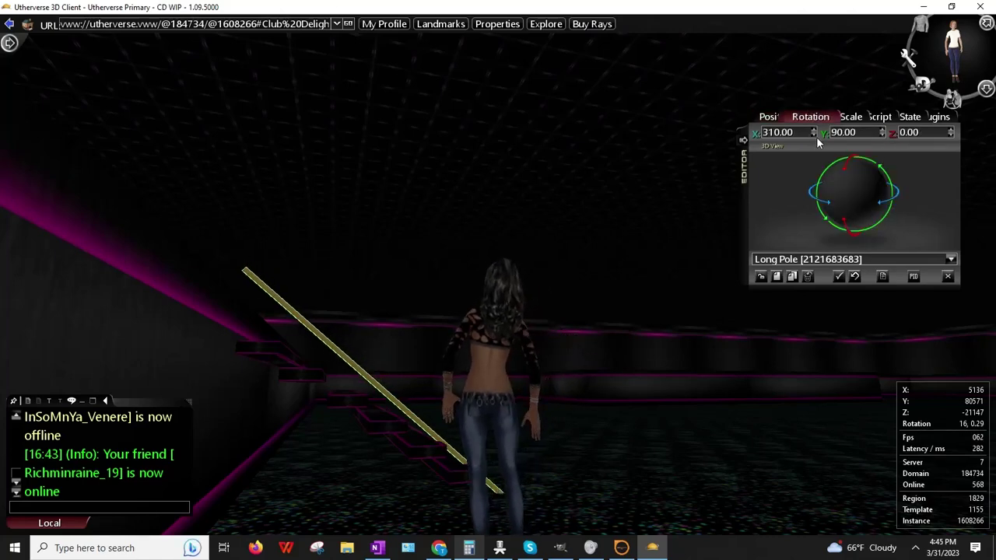
{"action": "left_click", "coordinate": [814, 136]}
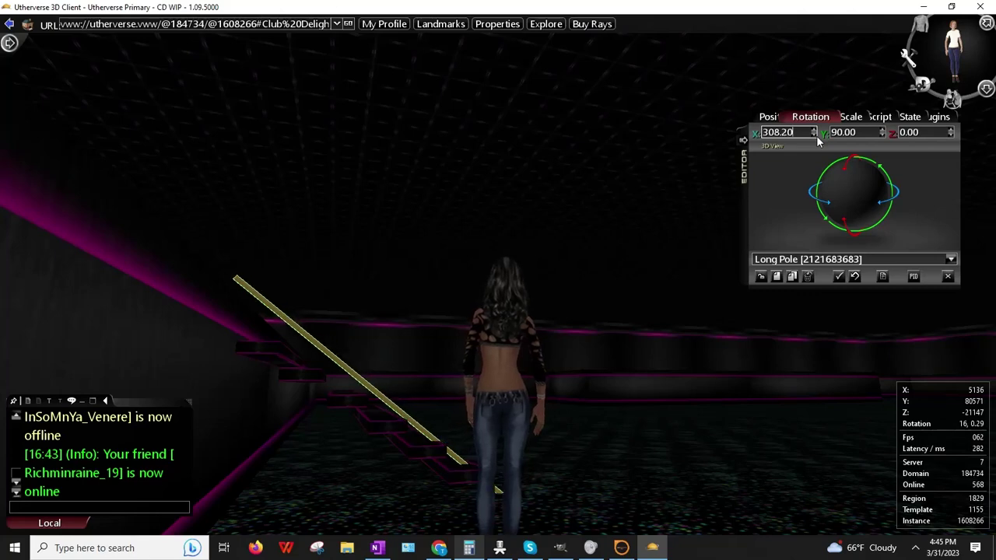
{"action": "left_click_drag", "start_coordinate": [816, 139], "coordinate": [816, 138]}
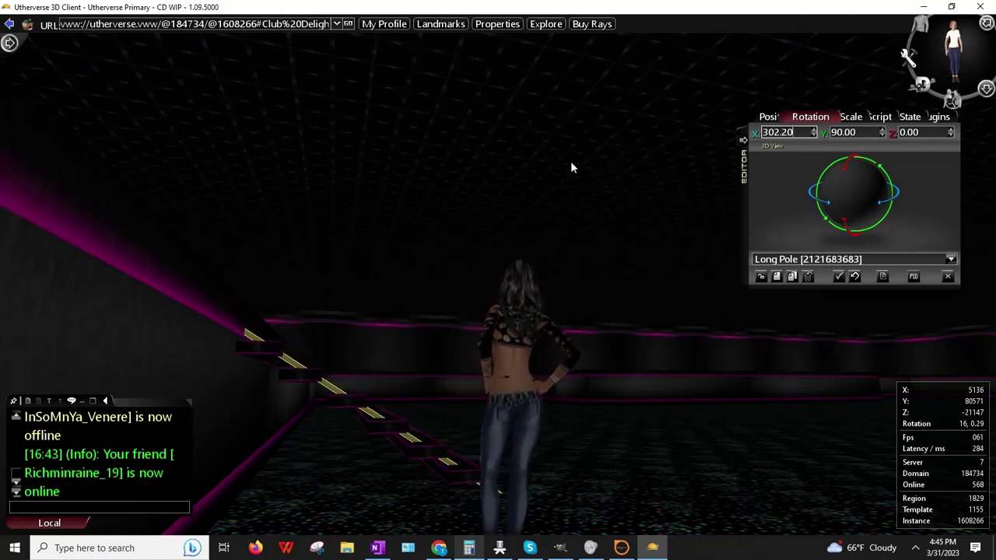
- Trim the Long Pole's X rotation to 302.00 while viewing the staircase from above
{"action": "left_click_drag", "start_coordinate": [570, 162], "coordinate": [551, 265]}
{"action": "key", "text": "Left"}
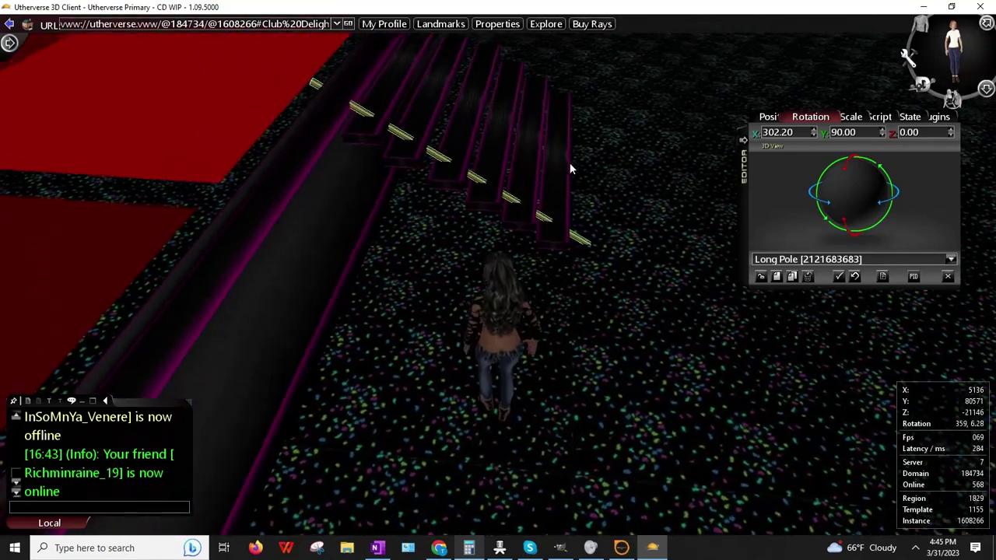
{"action": "key", "text": "Right"}
{"action": "key", "text": "Left"}
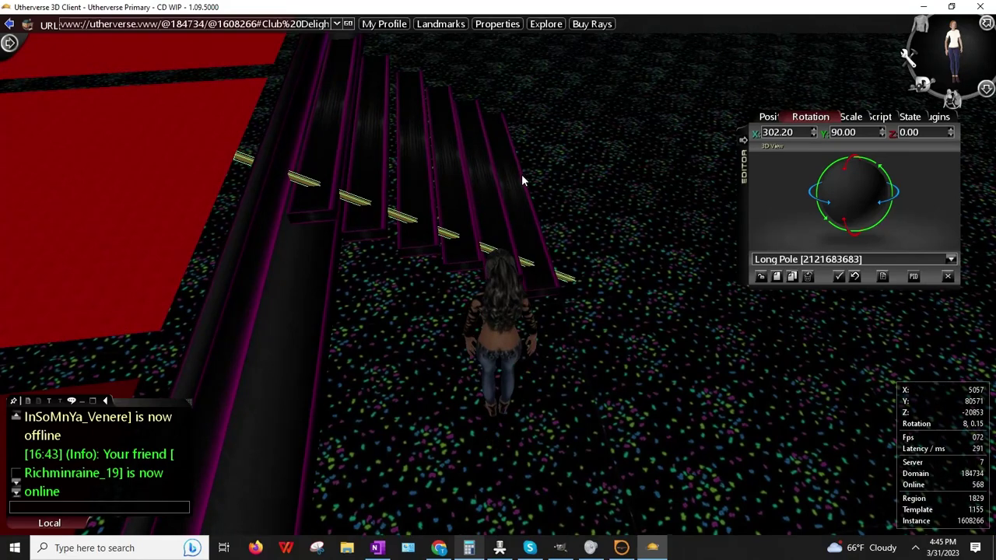
{"action": "left_click_drag", "start_coordinate": [521, 174], "coordinate": [517, 228]}
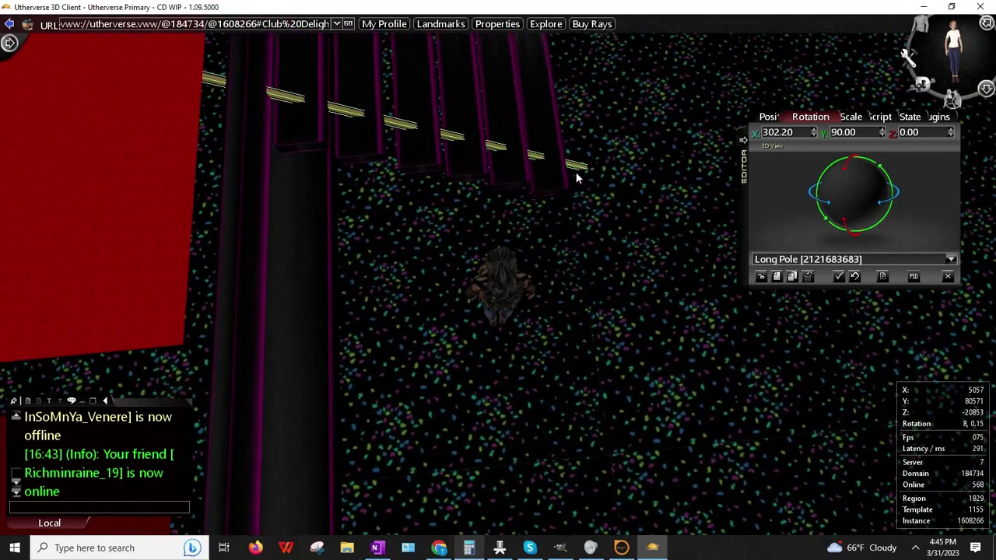
{"action": "left_click", "coordinate": [814, 135]}
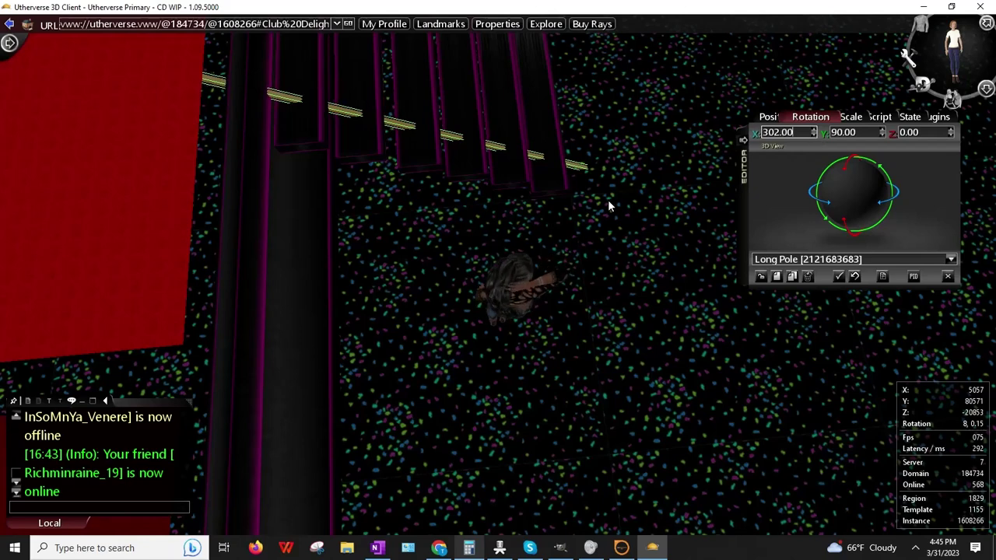
- Shift the Long Pole towards the steps' outer edge at X 5438, Z -20185, and walk the avatar to the front of the staircase
{"action": "right_click", "coordinate": [582, 168]}
{"action": "left_click", "coordinate": [615, 260]}
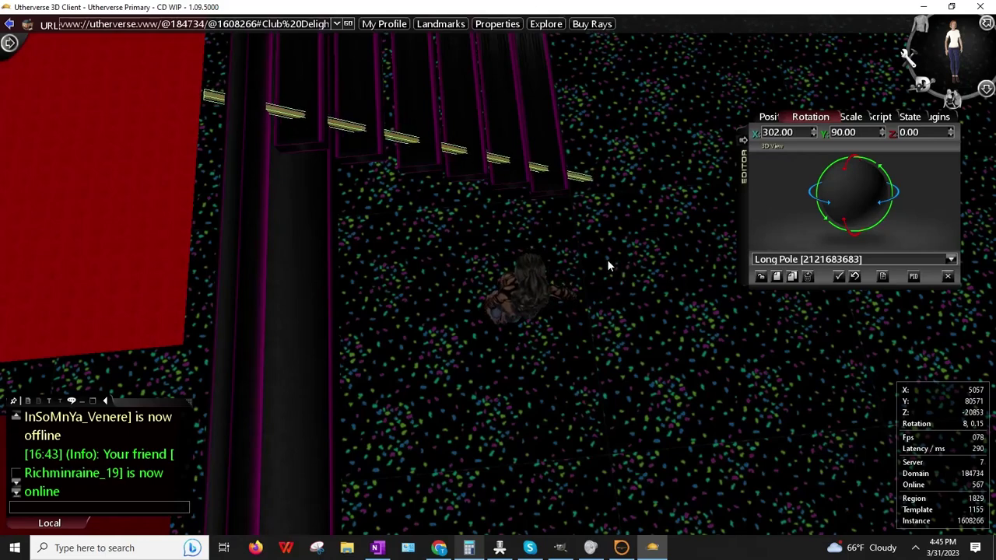
{"action": "left_click_drag", "start_coordinate": [608, 266], "coordinate": [578, 273]}
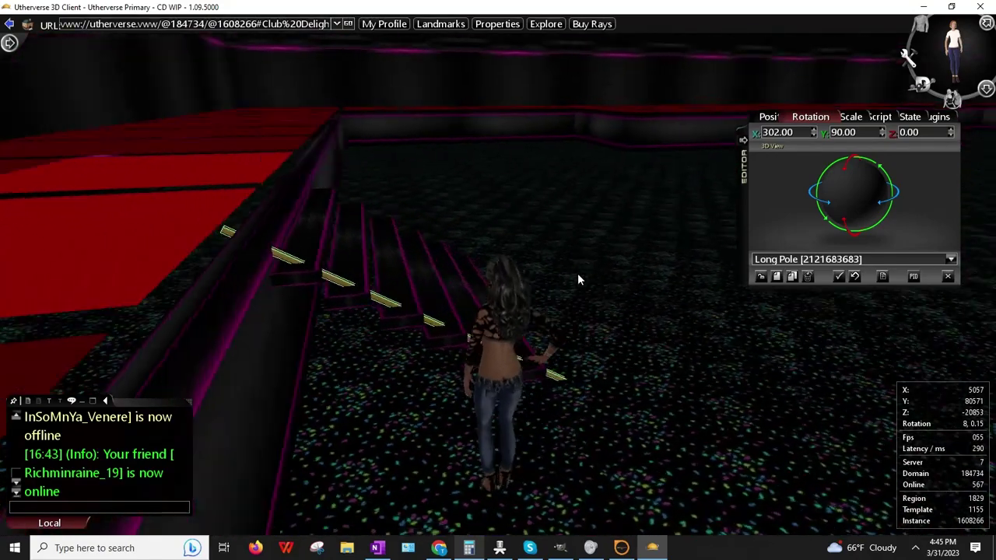
{"action": "key", "text": "Up"}
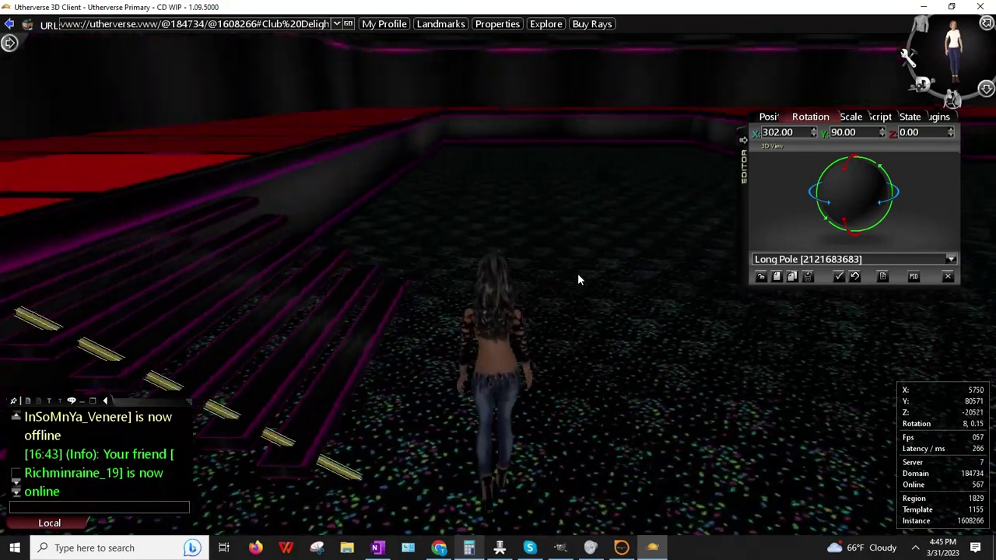
{"action": "key", "text": "Left"}
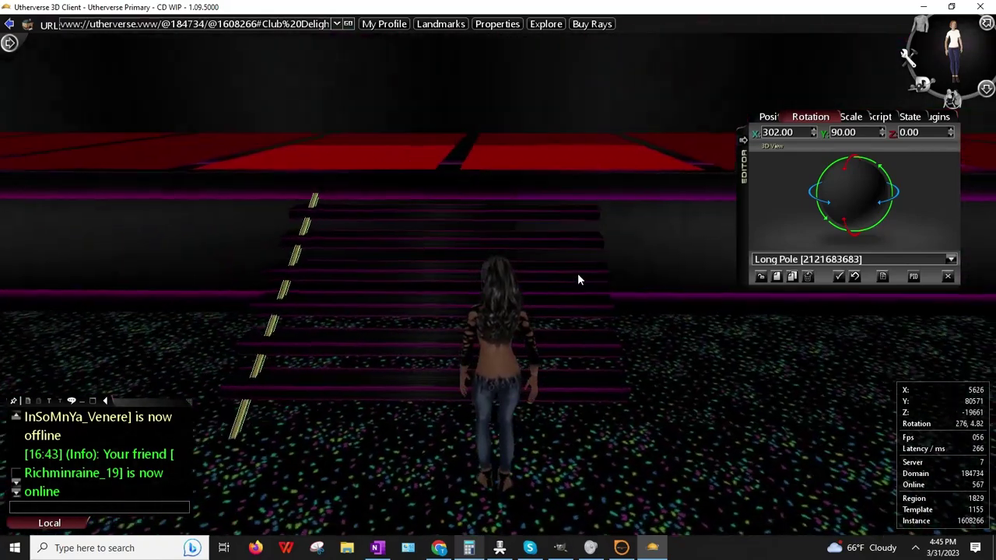
{"action": "key", "text": "Up"}
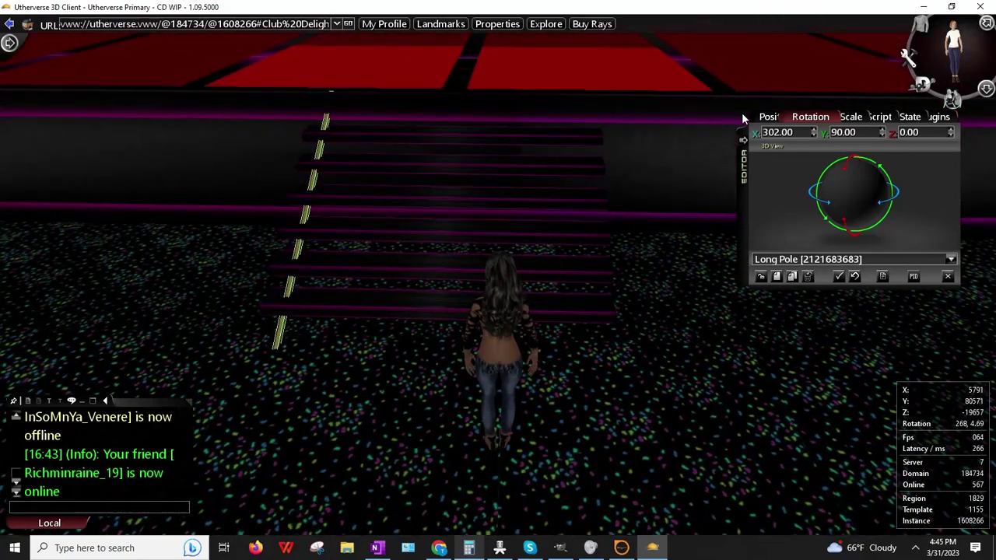
- Duplicate the Long Pole to the opposite side of the steps at Z -19148, reusing the original's X position of 5438
{"action": "left_click", "coordinate": [767, 120]}
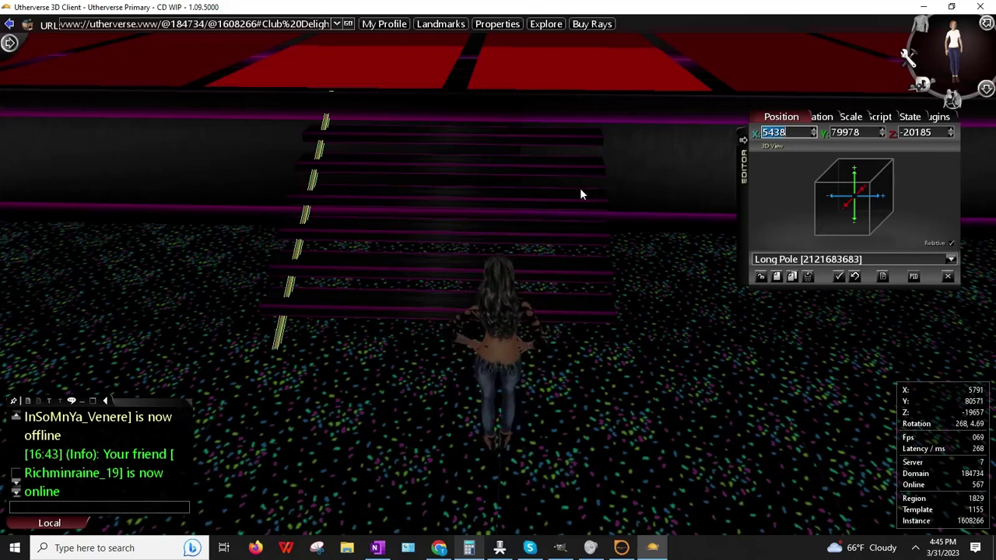
{"action": "left_click", "coordinate": [918, 134]}
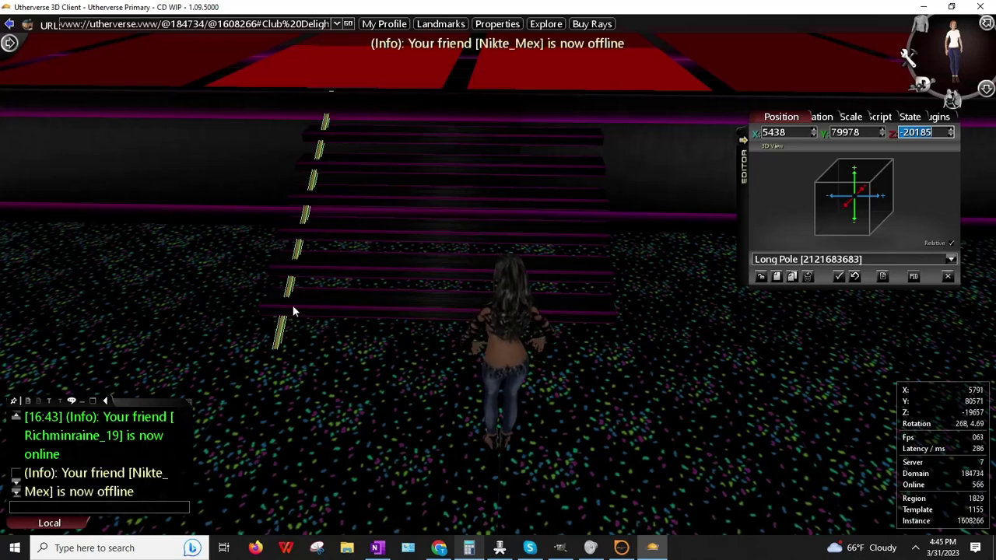
{"action": "left_click", "coordinate": [774, 133]}
{"action": "right_click", "coordinate": [775, 136]}
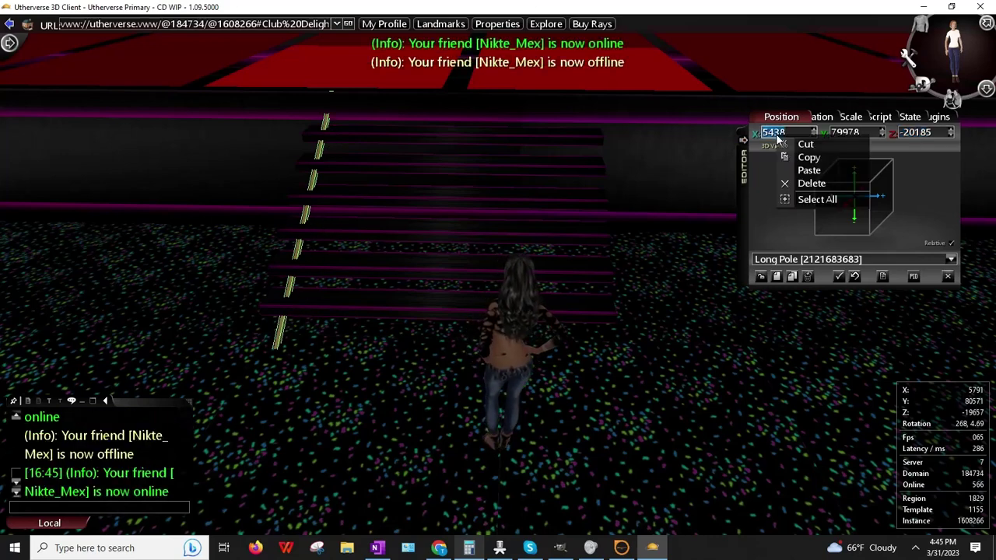
{"action": "left_click", "coordinate": [808, 157]}
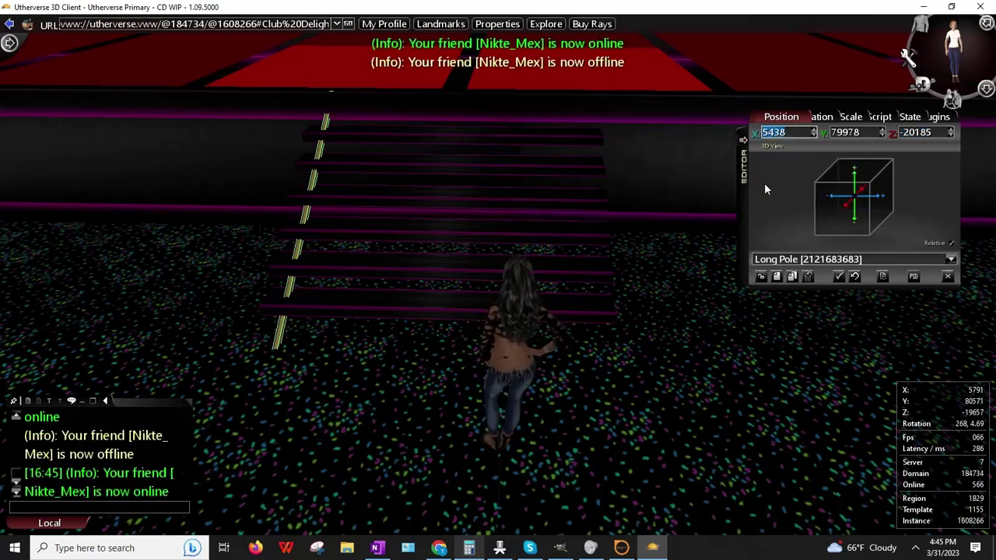
{"action": "left_click", "coordinate": [792, 277]}
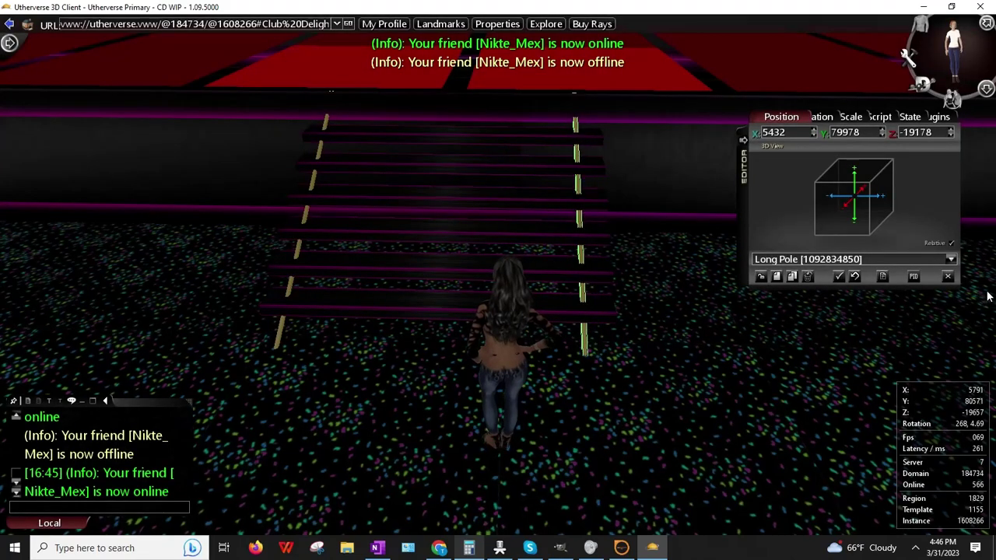
{"action": "right_click", "coordinate": [774, 132]}
{"action": "left_click", "coordinate": [789, 167]}
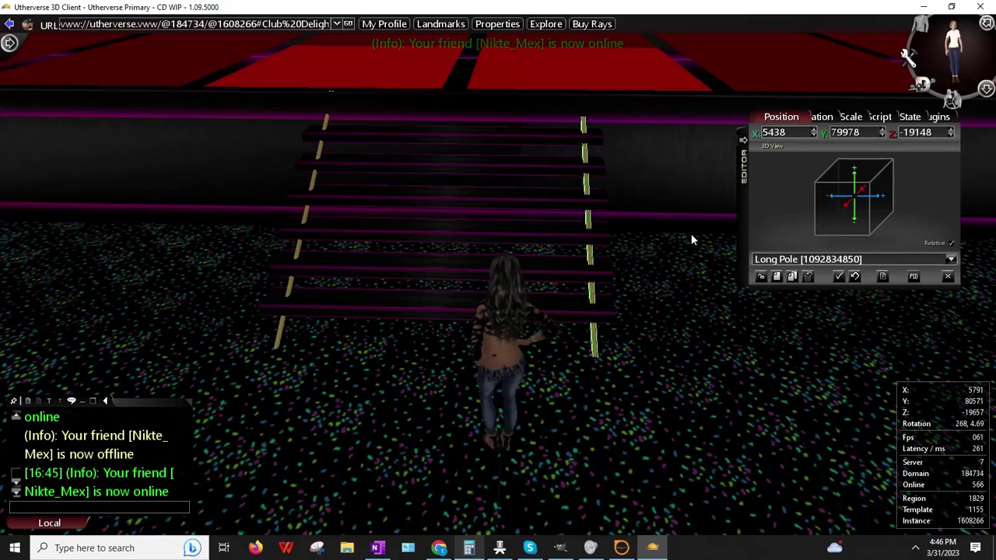
- Walk around the front of the staircase to compare how both poles sit against the step ends
{"action": "left_click_drag", "start_coordinate": [691, 235], "coordinate": [667, 246]}
{"action": "key", "text": "Right"}
{"action": "key", "text": "Left"}
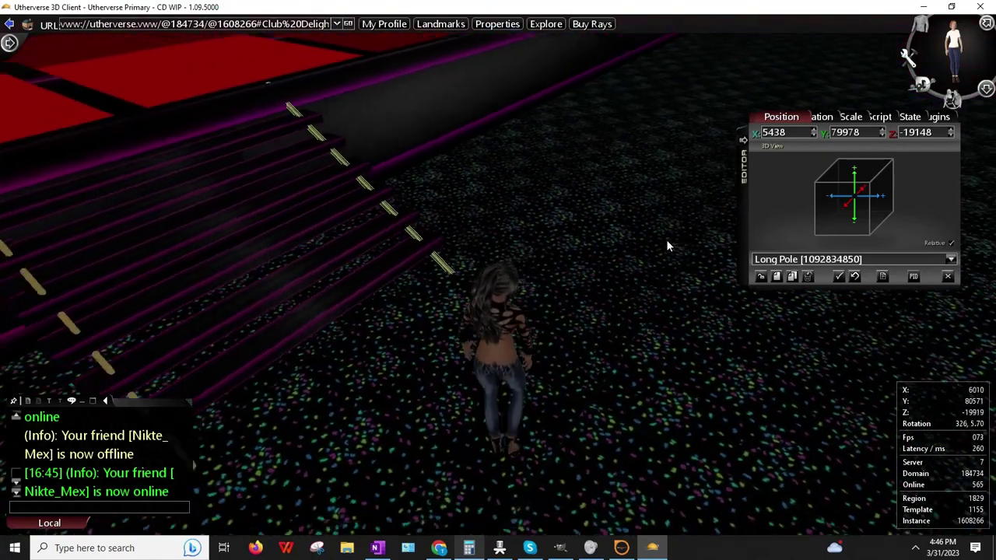
{"action": "key", "text": "Up"}
{"action": "key", "text": "shift+Right"}
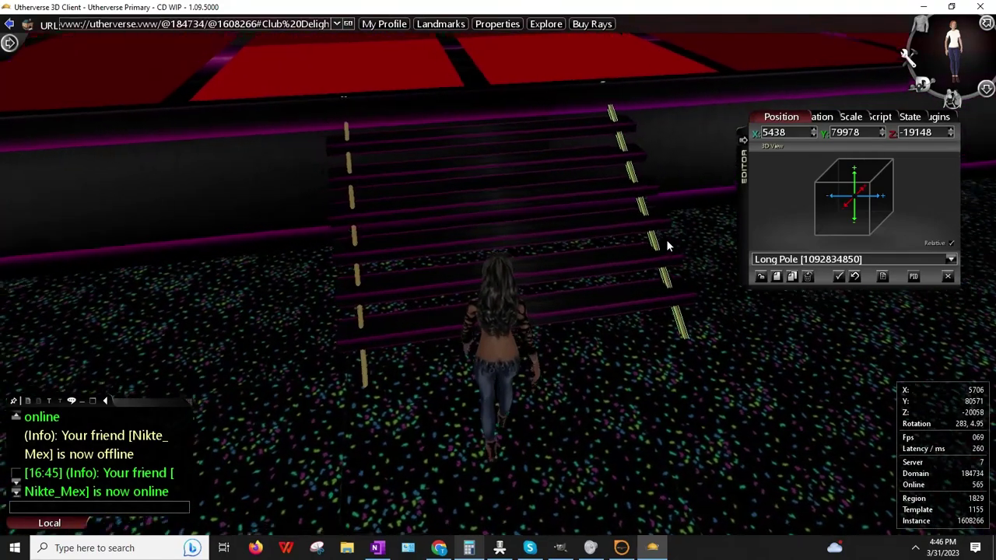
{"action": "key", "text": "Left"}
{"action": "key", "text": "Right"}
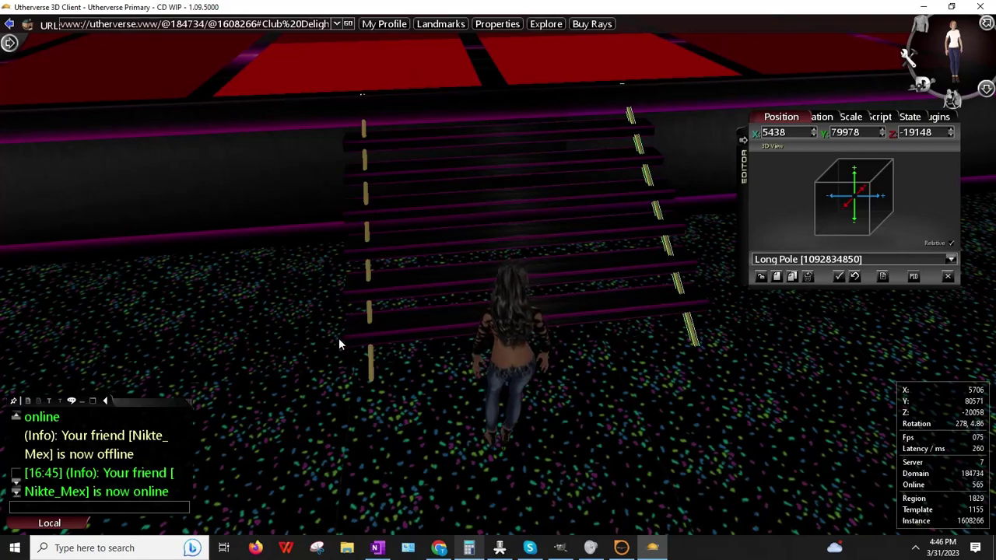
{"action": "key", "text": "shift+Right"}
{"action": "key", "text": "Up"}
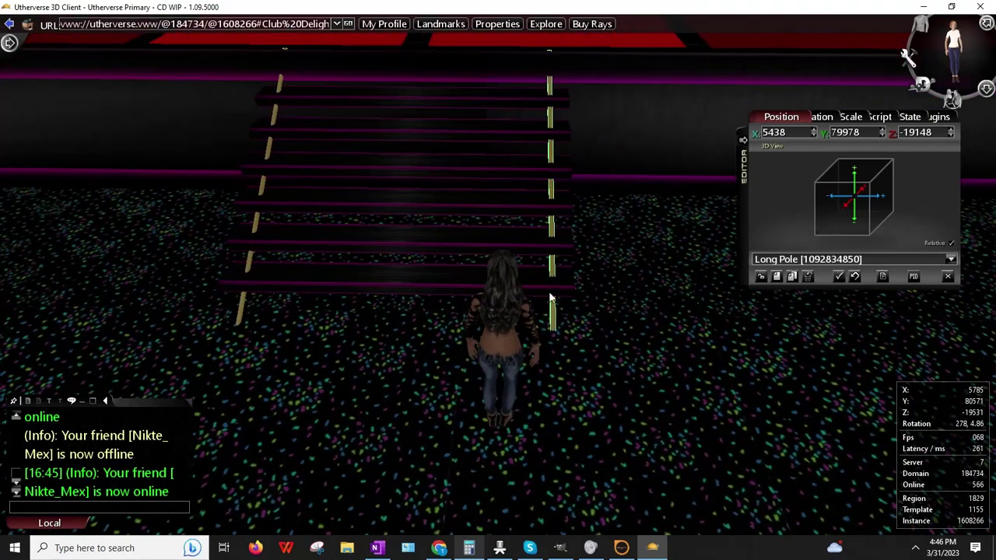
- Move the duplicated Long Pole inward from the step ends to Z position -19170
{"action": "right_click", "coordinate": [555, 275]}
{"action": "left_click", "coordinate": [782, 197]}
{"action": "left_click", "coordinate": [950, 129]}
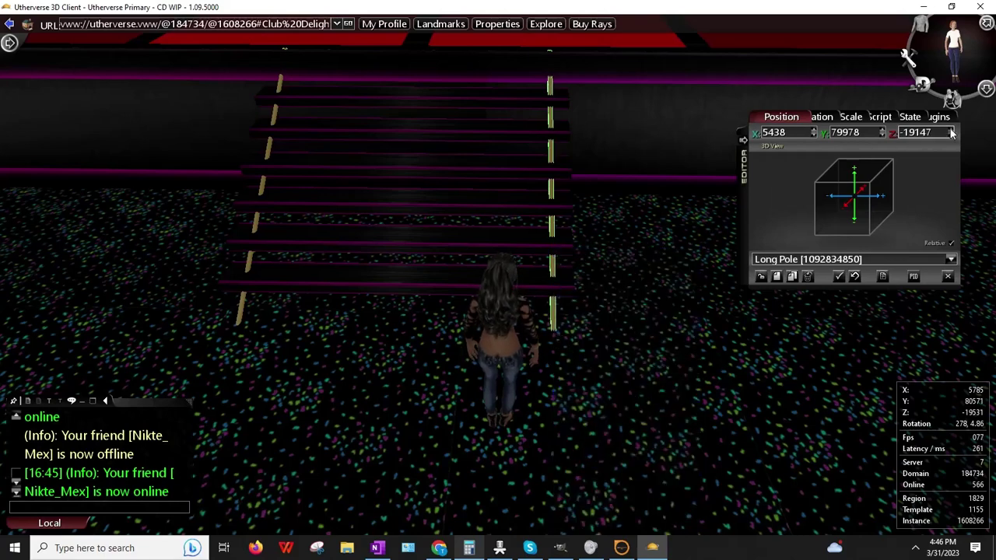
{"action": "left_click", "coordinate": [951, 135]}
{"action": "left_click", "coordinate": [951, 136]}
{"action": "left_click", "coordinate": [952, 135]}
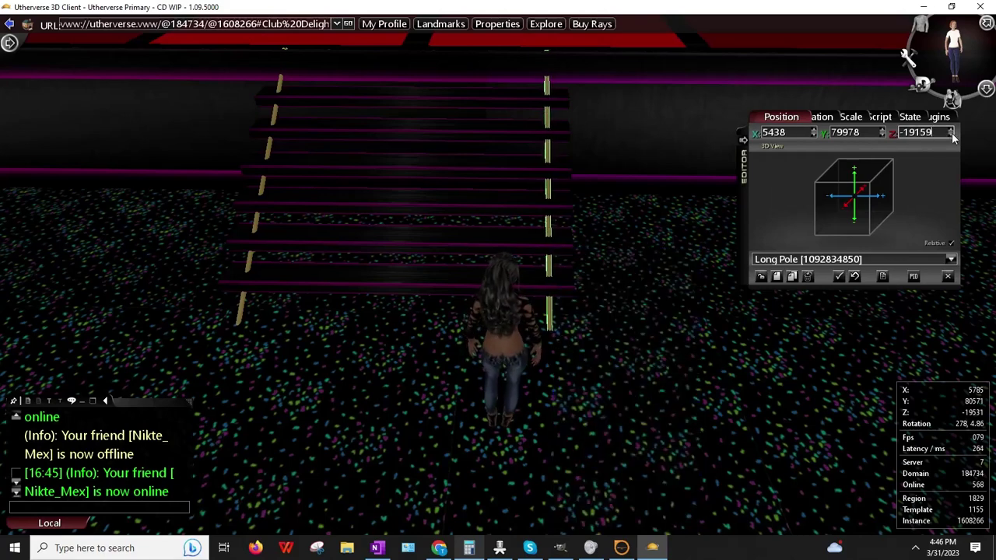
{"action": "left_click", "coordinate": [952, 137]}
{"action": "left_click", "coordinate": [952, 136]}
{"action": "left_click", "coordinate": [952, 136]}
{"action": "left_click", "coordinate": [952, 136]}
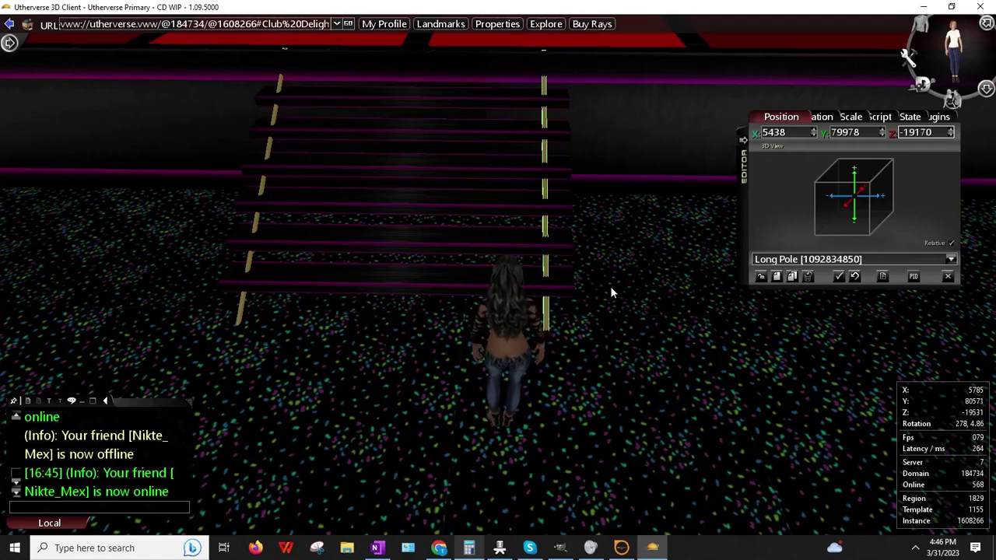
- Darken the duplicated Long Pole by setting its Ambient value to 0
{"action": "left_click_drag", "start_coordinate": [609, 288], "coordinate": [552, 303]}
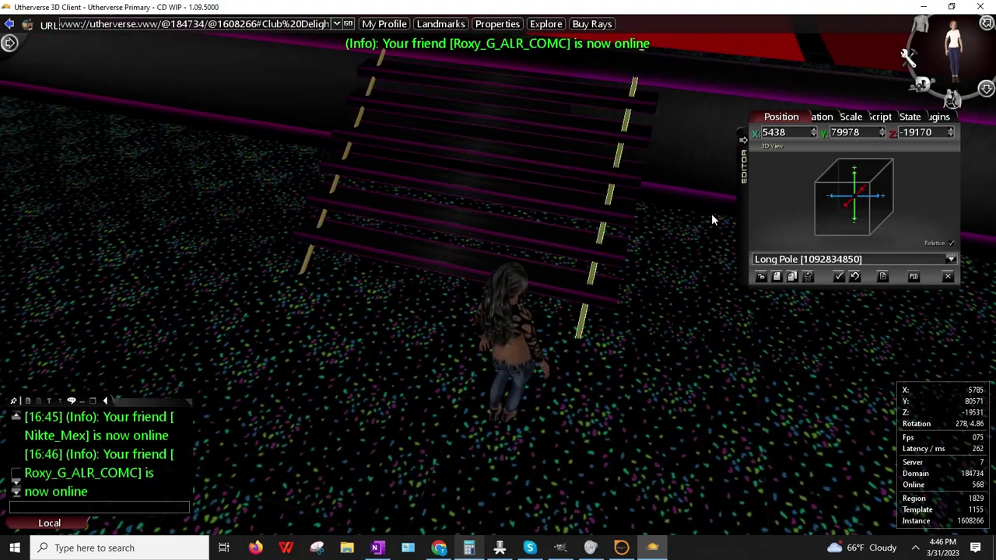
{"action": "left_click_drag", "start_coordinate": [711, 214], "coordinate": [693, 213]}
{"action": "left_click_drag", "start_coordinate": [749, 194], "coordinate": [644, 242]}
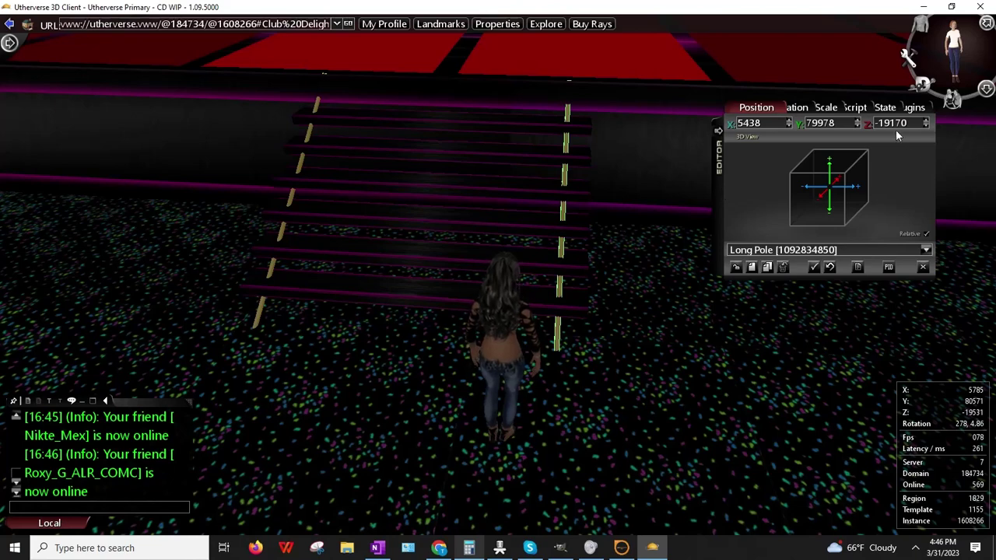
{"action": "left_click", "coordinate": [887, 108]}
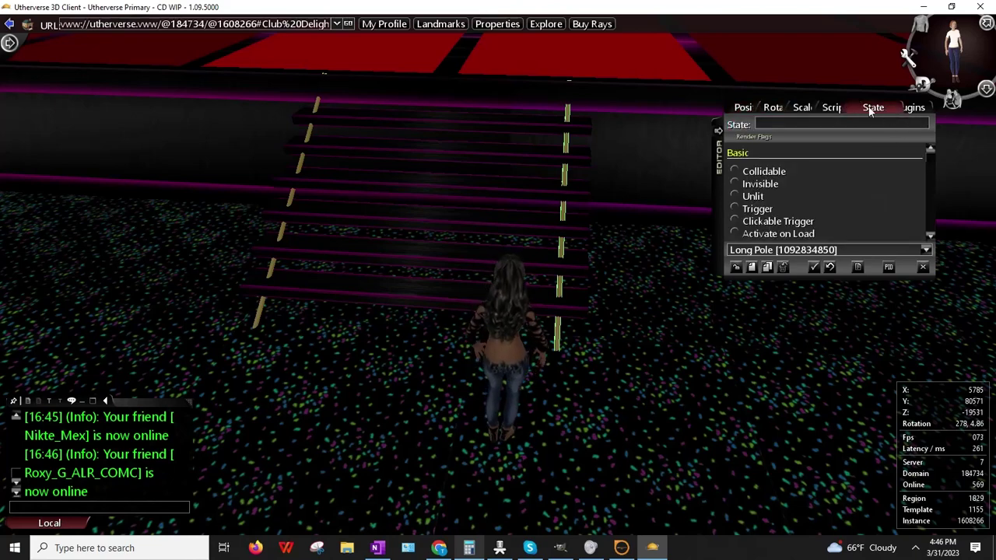
{"action": "left_click_drag", "start_coordinate": [928, 155], "coordinate": [915, 239]}
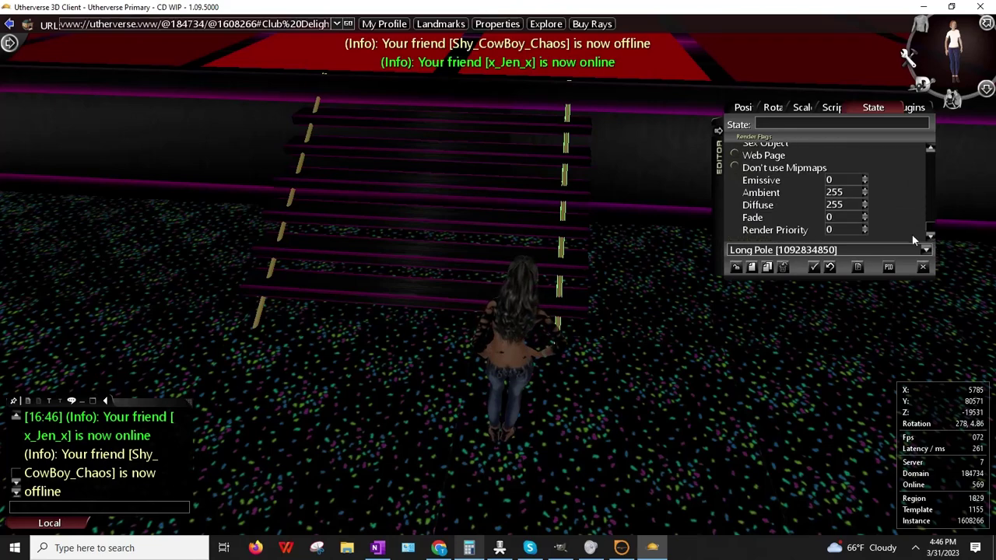
{"action": "type", "text": "0"}
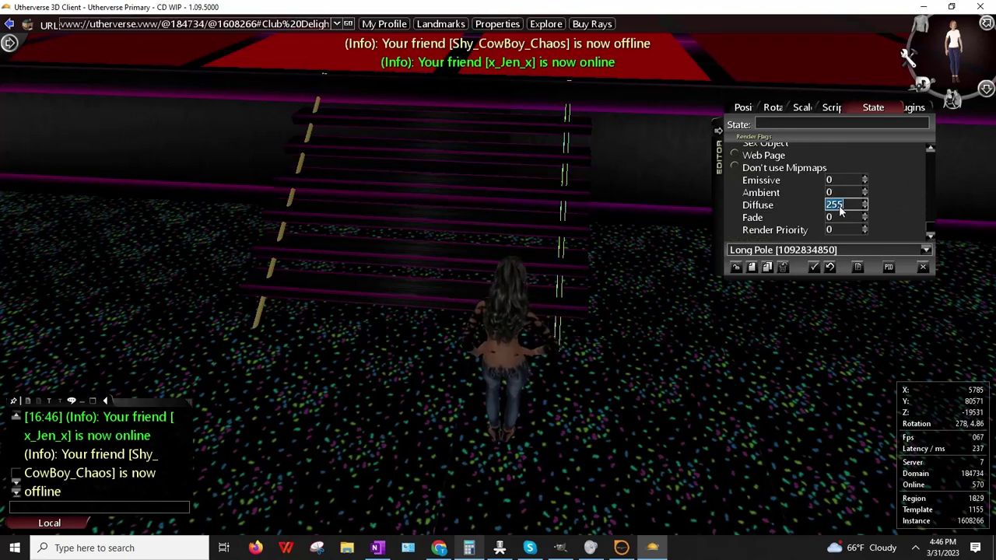
- Darken the original Long Pole by setting its Ambient and Diffuse values to 0, and clear the selection
{"action": "right_click", "coordinate": [293, 204]}
{"action": "left_click", "coordinate": [322, 229]}
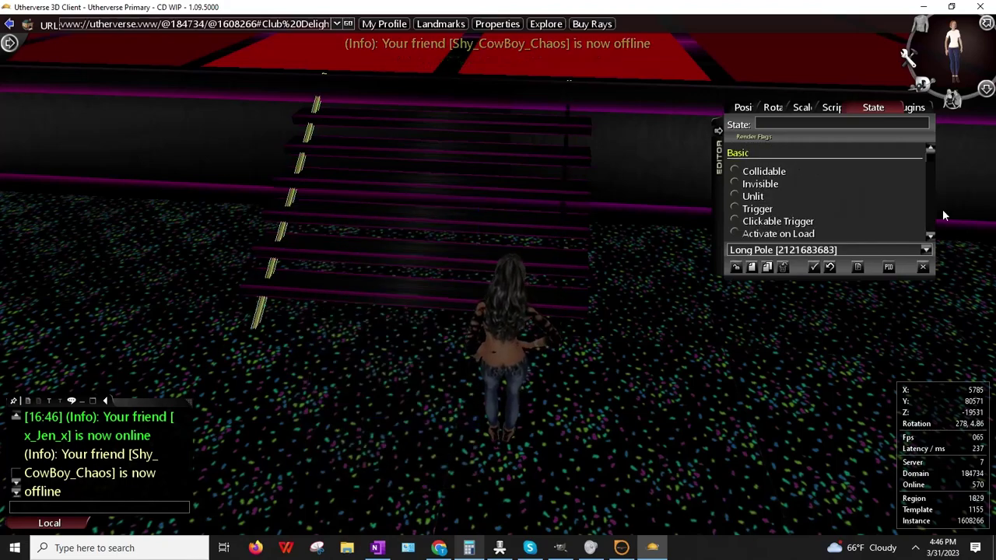
{"action": "left_click_drag", "start_coordinate": [929, 153], "coordinate": [926, 241]}
{"action": "double_click", "coordinate": [840, 194]}
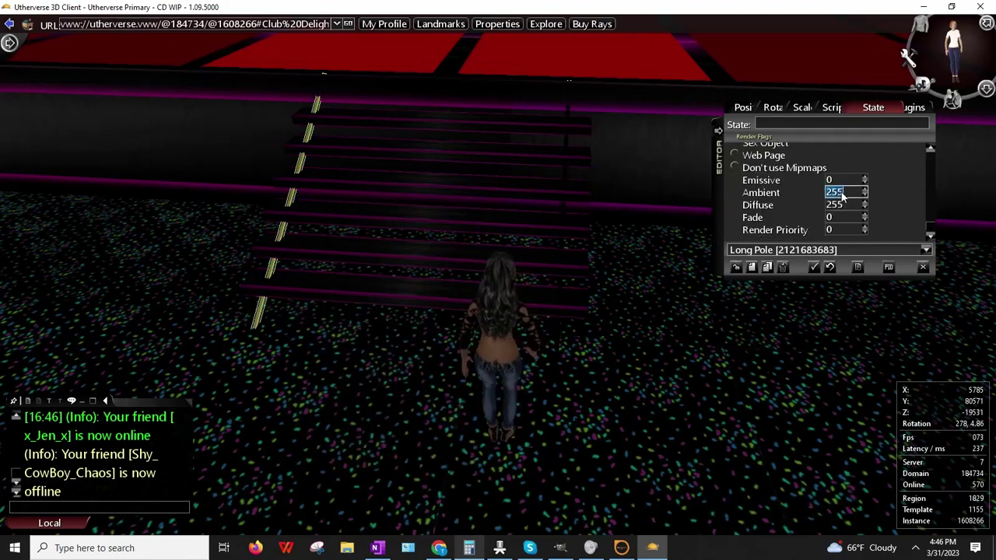
{"action": "type", "text": "0"}
{"action": "key", "text": "Return"}
{"action": "double_click", "coordinate": [838, 205]}
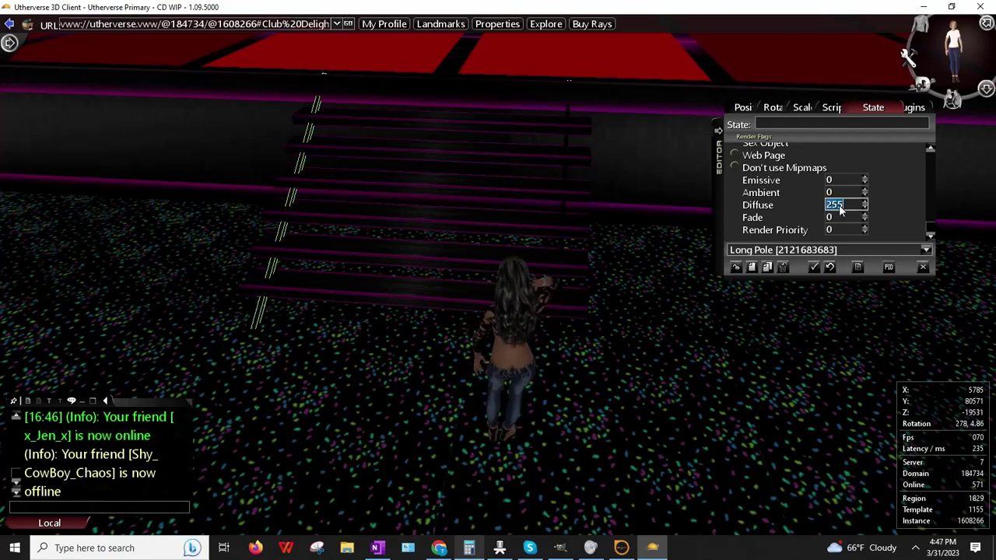
{"action": "type", "text": "0"}
{"action": "key", "text": "Return"}
{"action": "left_click", "coordinate": [735, 267]}
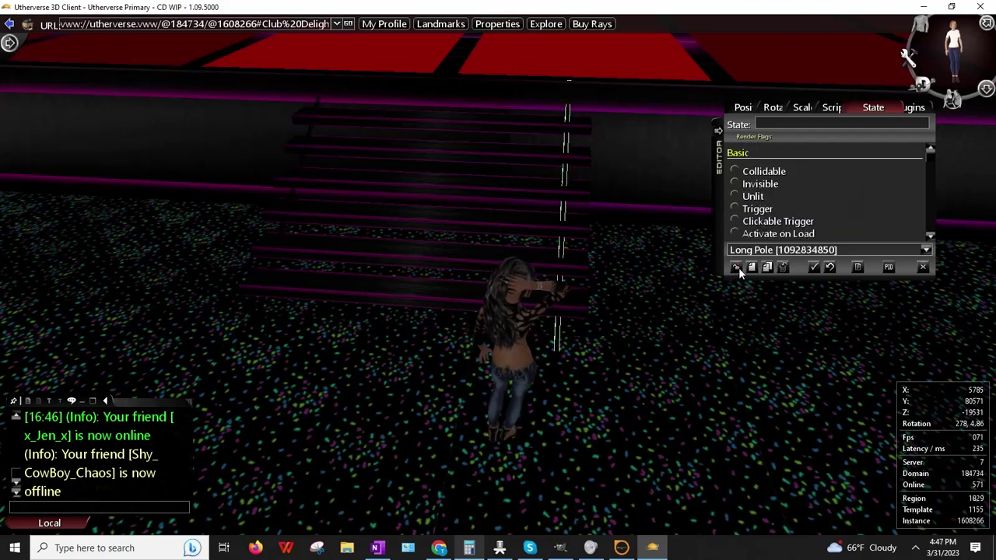
- Walk around the staircase and examine the darkened poles and steps from the front and the side
{"action": "key", "text": "Up"}
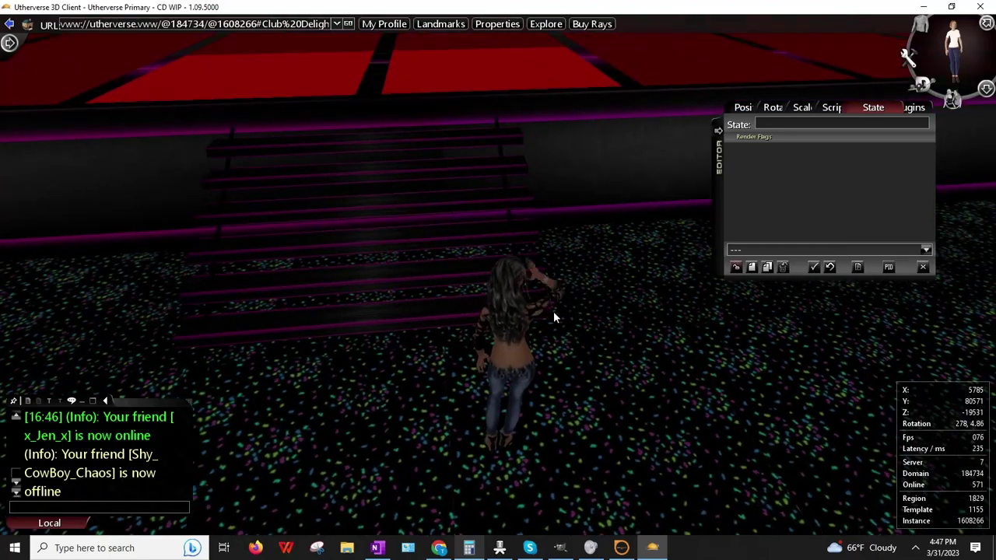
{"action": "key", "text": "Left"}
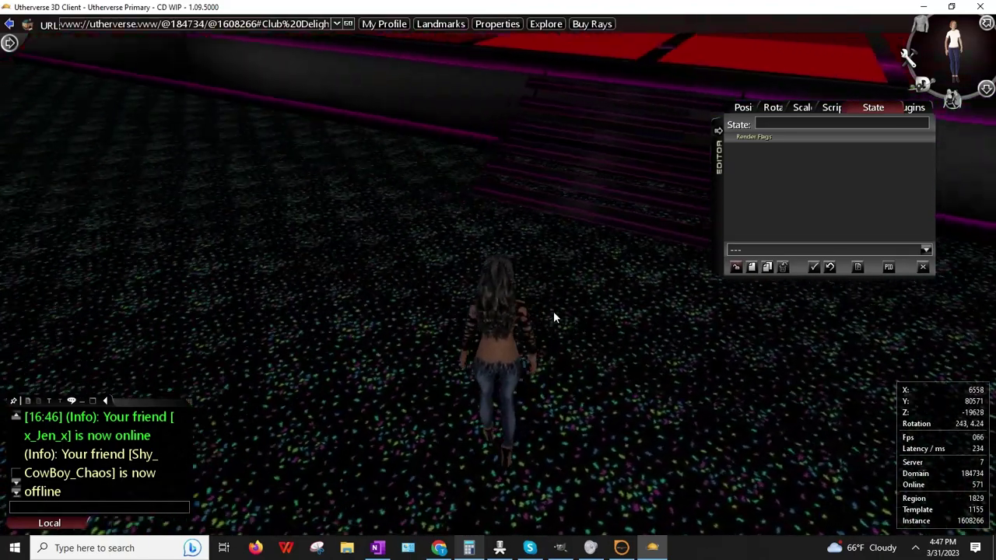
{"action": "key", "text": "Right"}
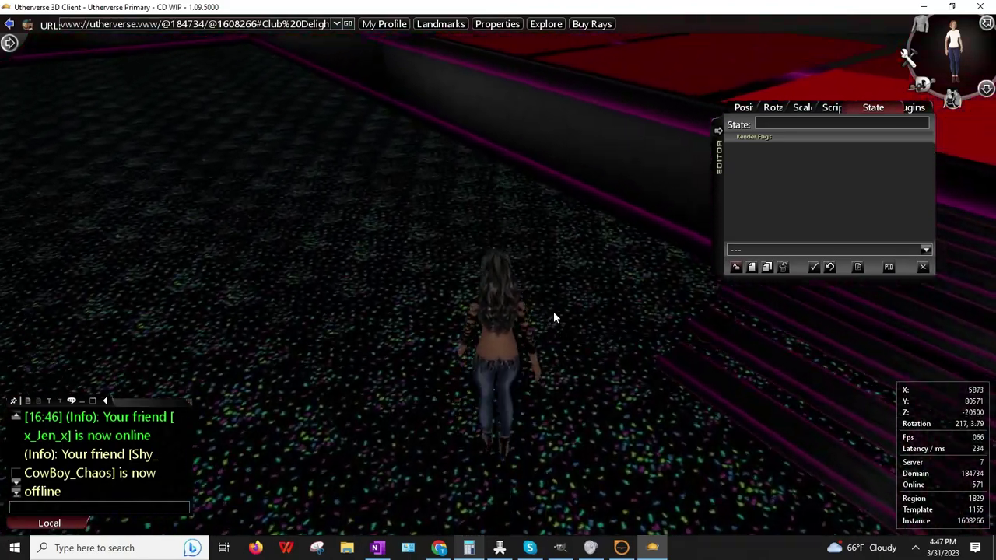
{"action": "key", "text": "Right"}
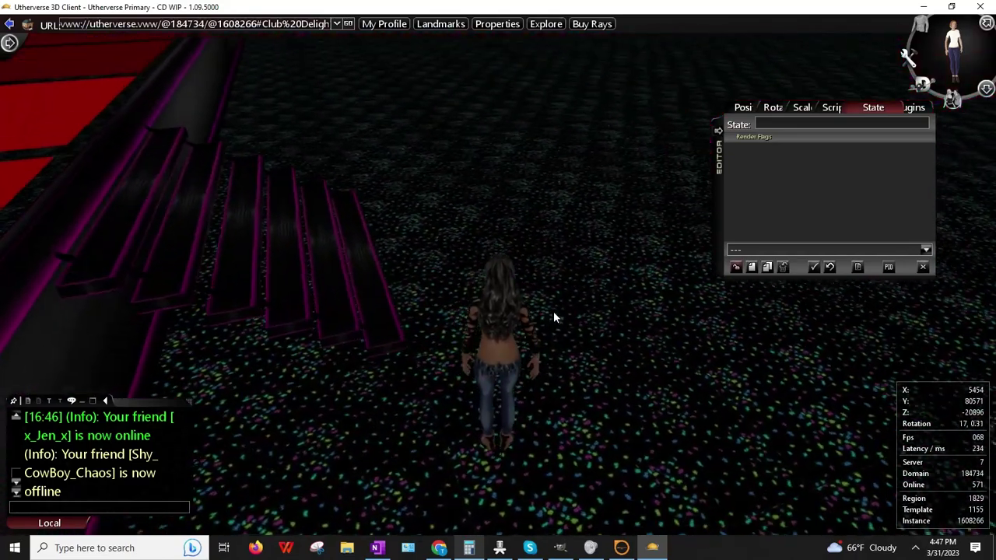
{"action": "left_click_drag", "start_coordinate": [570, 276], "coordinate": [485, 286]}
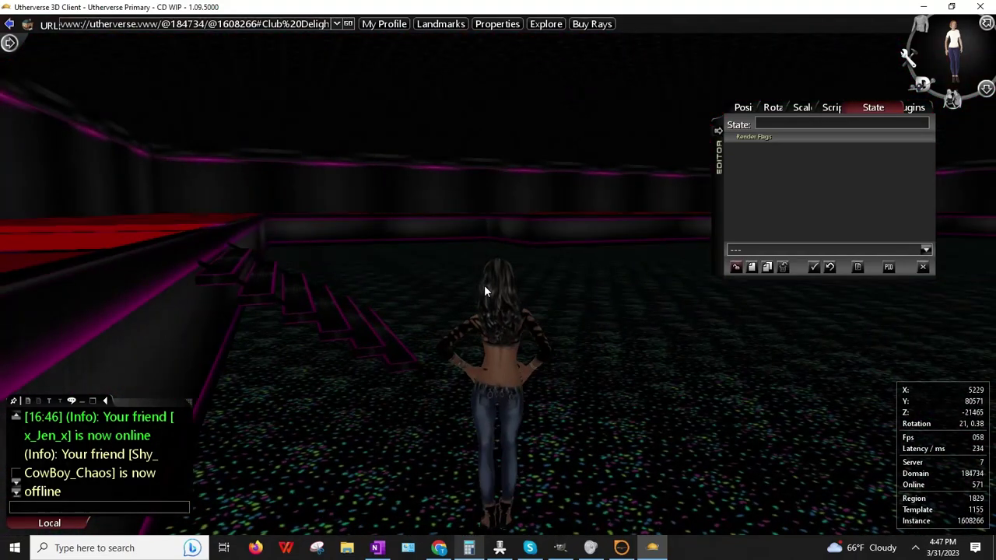
{"action": "key", "text": "Up"}
{"action": "key", "text": "Left"}
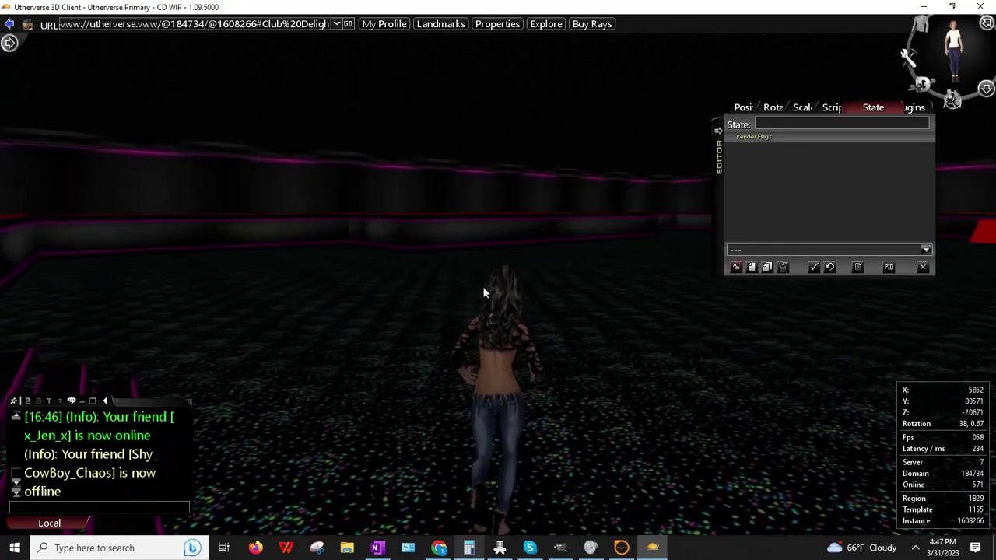
{"action": "key", "text": "Left"}
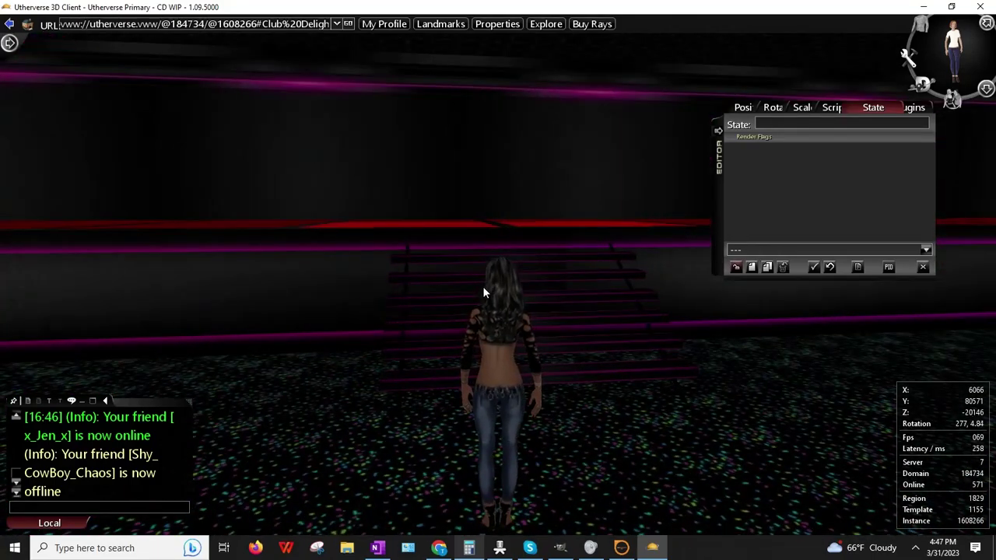
{"action": "key", "text": "Right"}
{"action": "key", "text": "Up"}
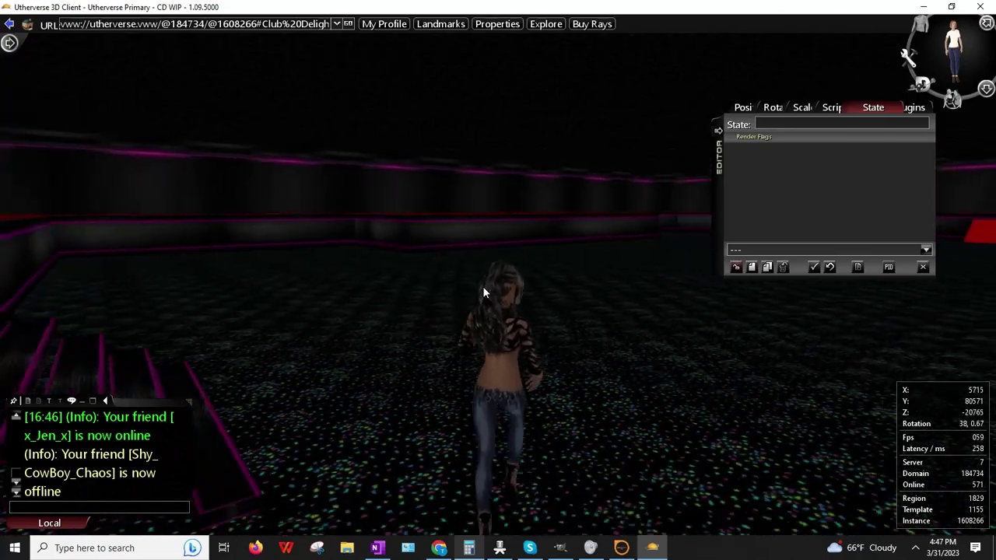
{"action": "left_click_drag", "start_coordinate": [722, 178], "coordinate": [759, 284]}
{"action": "left_click_drag", "start_coordinate": [623, 247], "coordinate": [424, 207]}
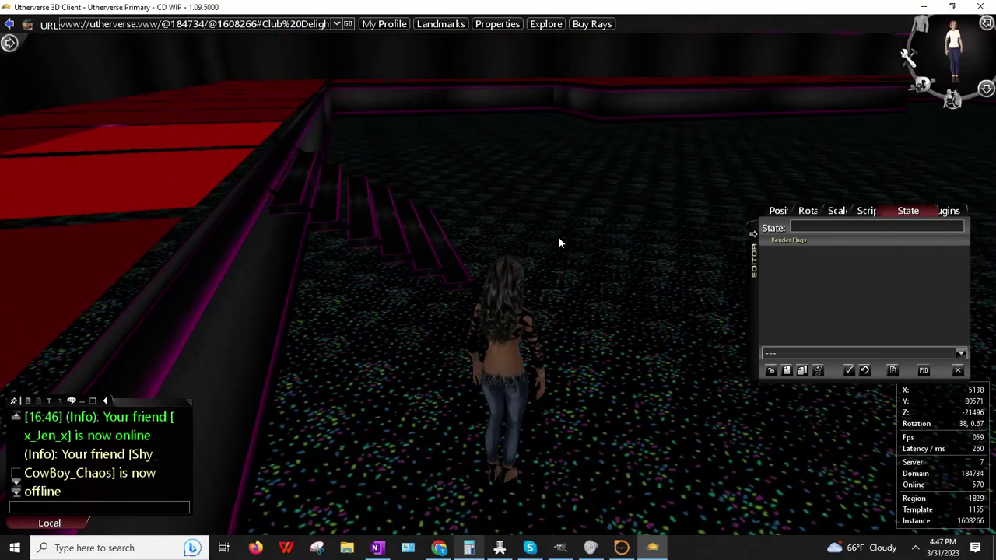
{"action": "left_click_drag", "start_coordinate": [532, 222], "coordinate": [534, 225]}
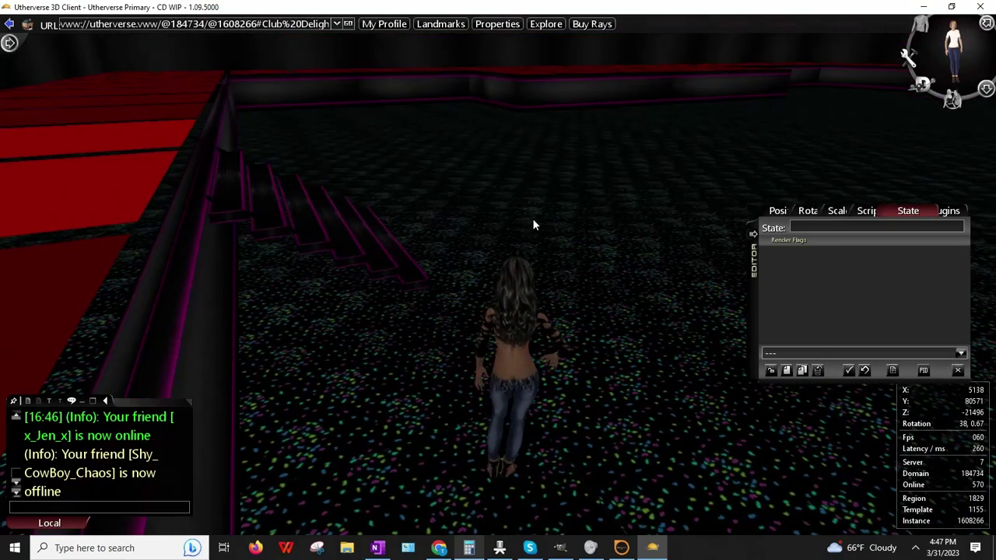
- Clone the upper Primitive Cube steps of the staircase one by one, starting from the top step
{"action": "key", "text": "Up"}
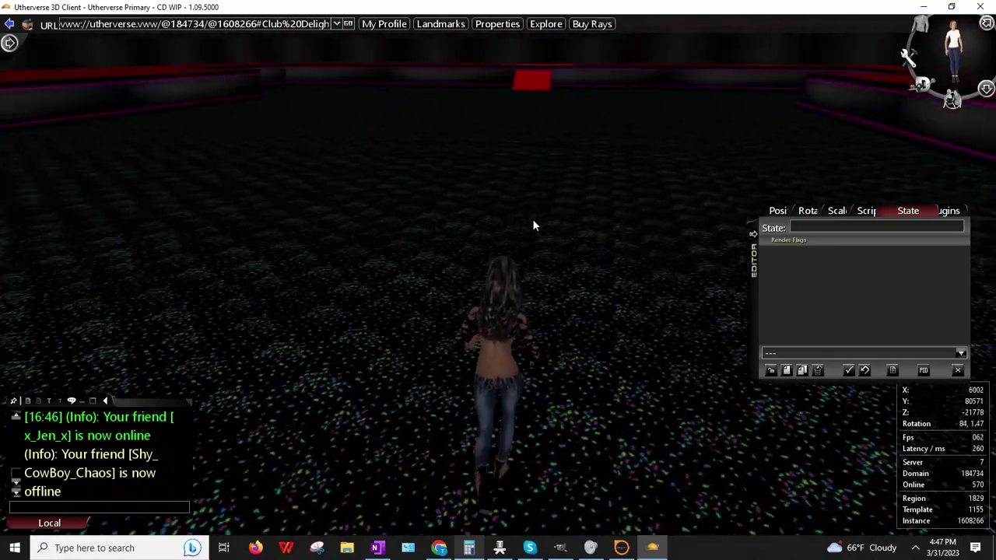
{"action": "key", "text": "Left"}
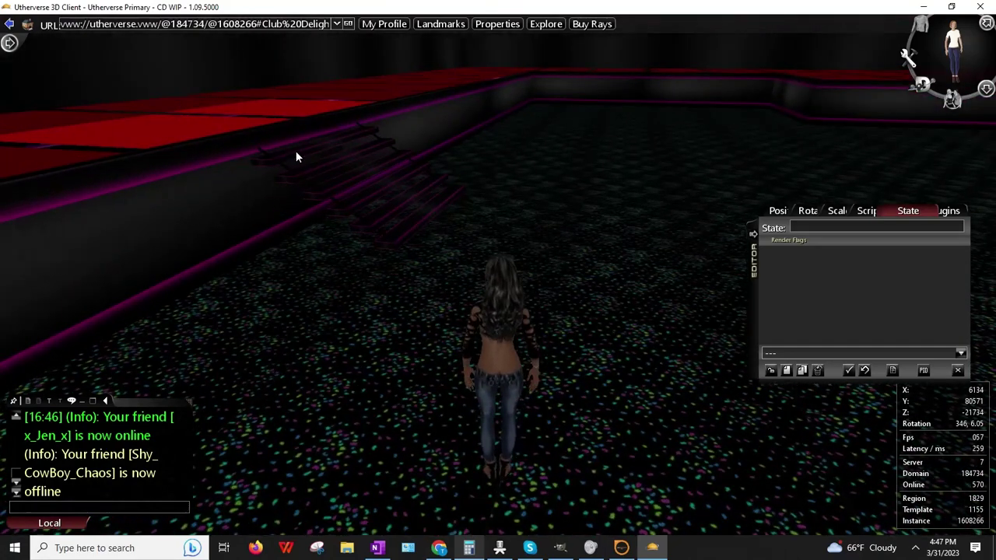
{"action": "right_click", "coordinate": [296, 157]}
{"action": "left_click", "coordinate": [362, 221]}
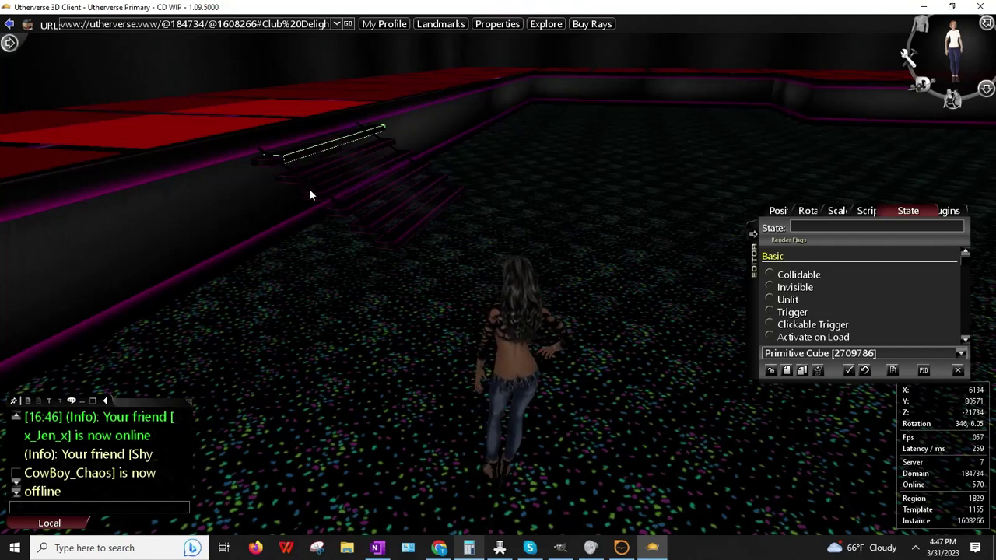
{"action": "right_click", "coordinate": [292, 175]}
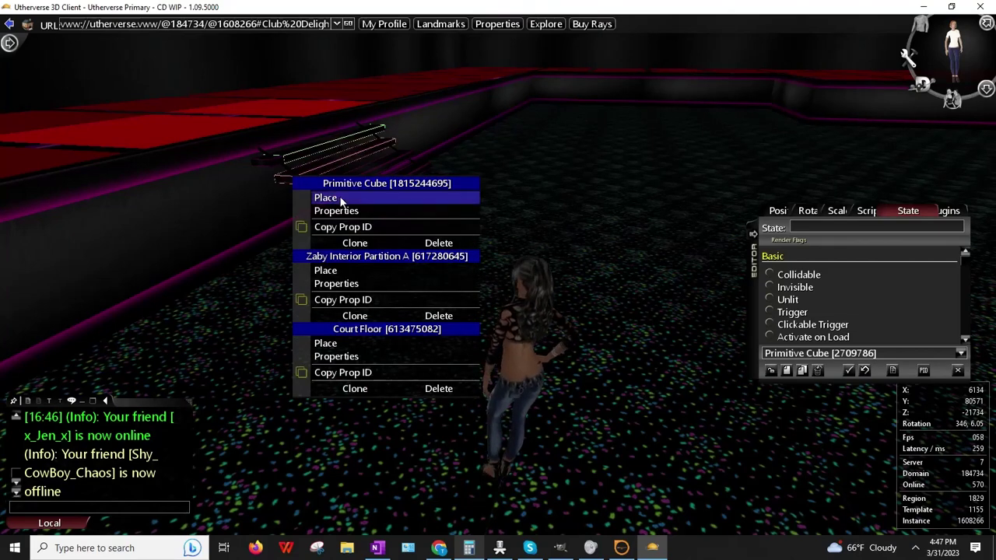
{"action": "left_click", "coordinate": [354, 242]}
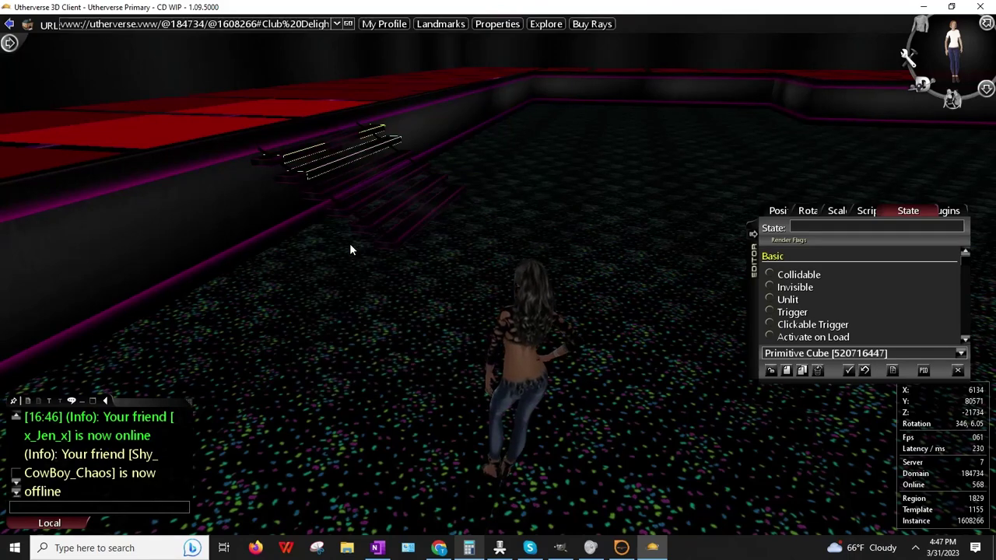
{"action": "right_click", "coordinate": [319, 191]}
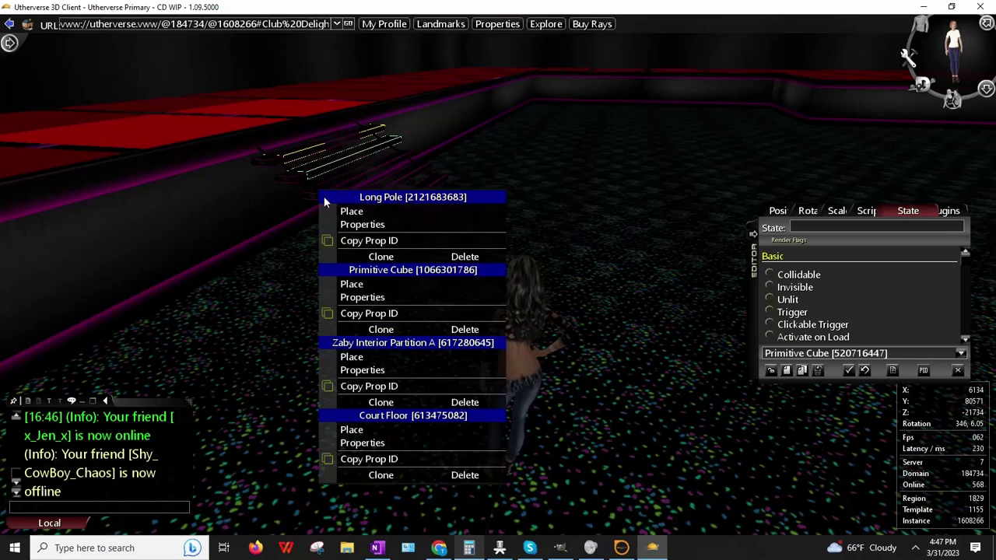
{"action": "left_click", "coordinate": [380, 330]}
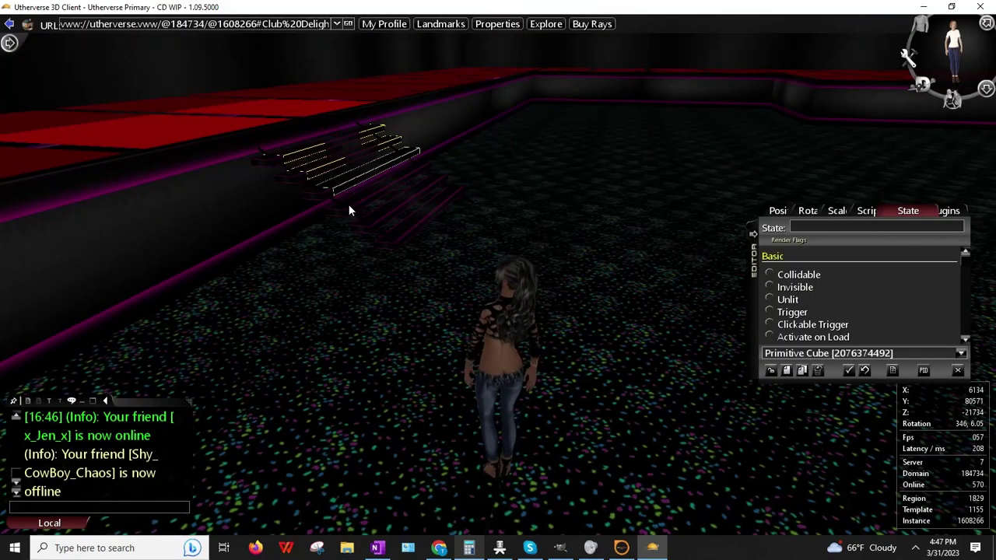
- Clone the remaining lower Primitive Cube steps and the near-side Long Pole, keeping the earlier clones selected
{"action": "right_click", "coordinate": [349, 210]}
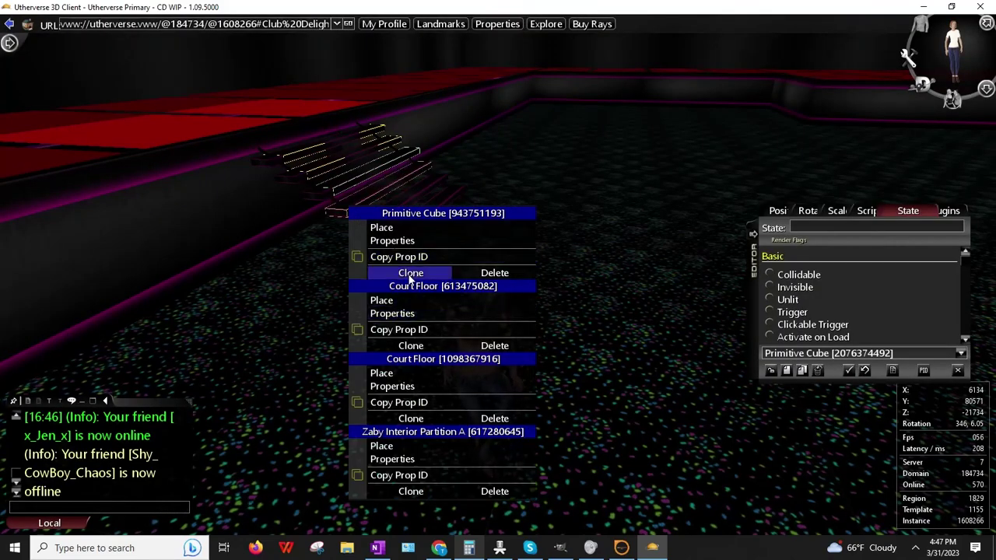
{"action": "left_click", "coordinate": [409, 273]}
{"action": "right_click", "coordinate": [373, 218]}
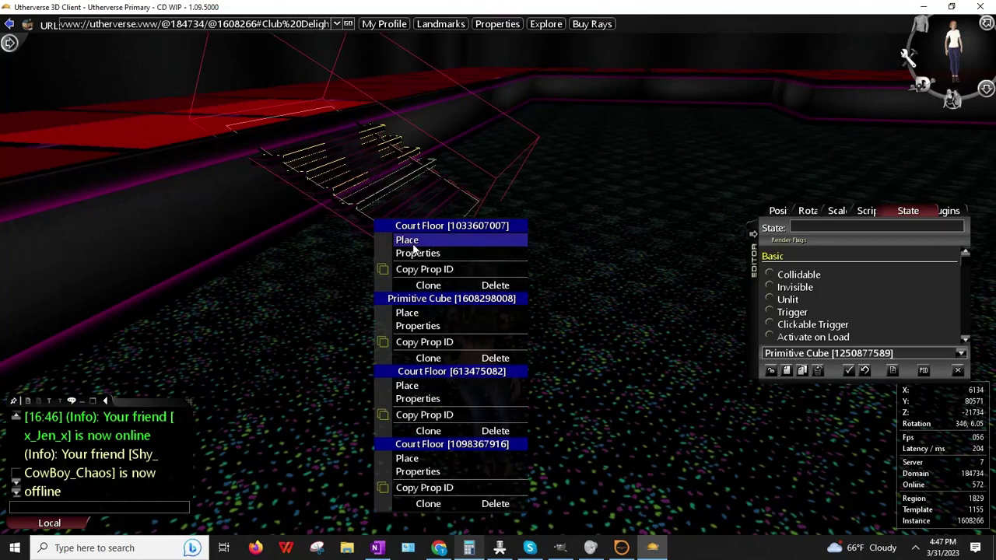
{"action": "left_click", "coordinate": [428, 359]}
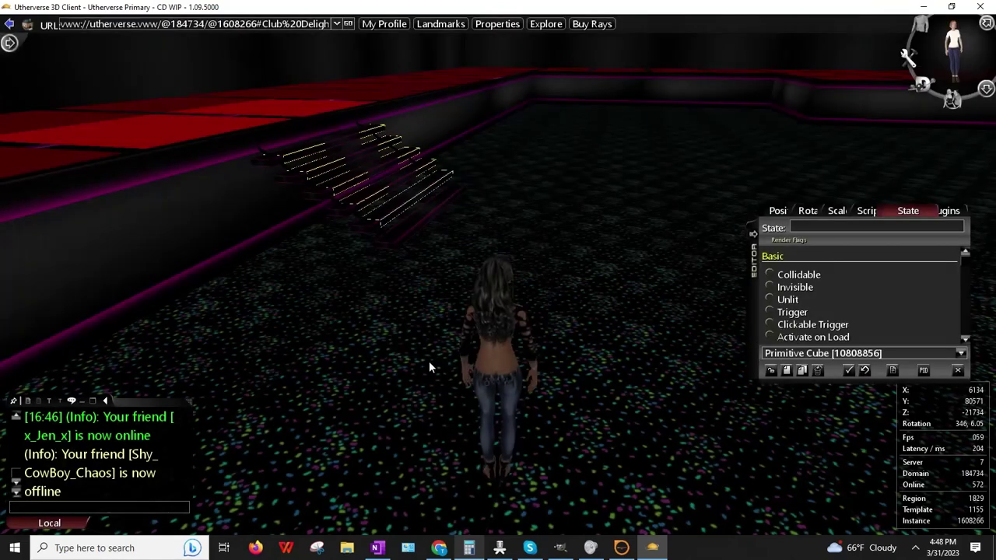
{"action": "right_click", "coordinate": [406, 234]}
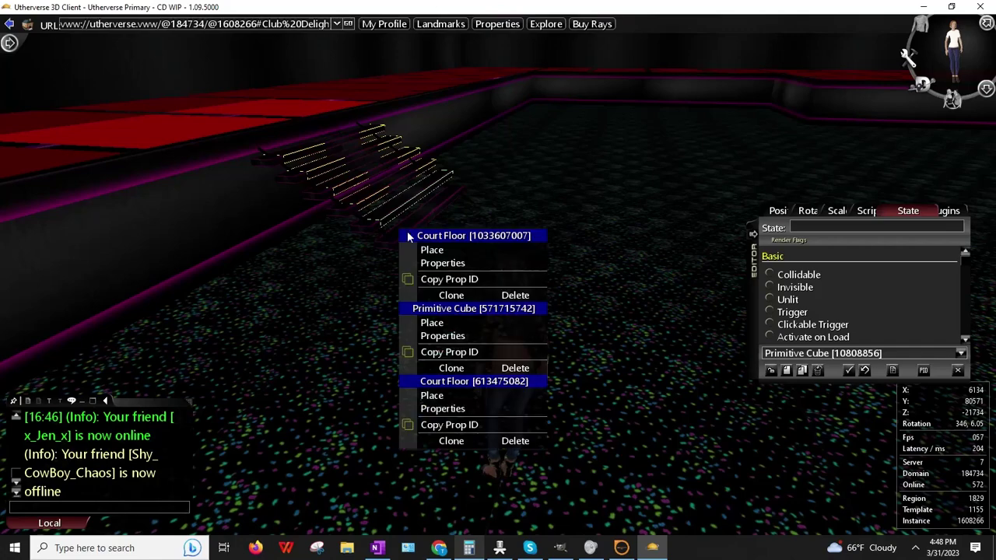
{"action": "left_click", "coordinate": [451, 367]}
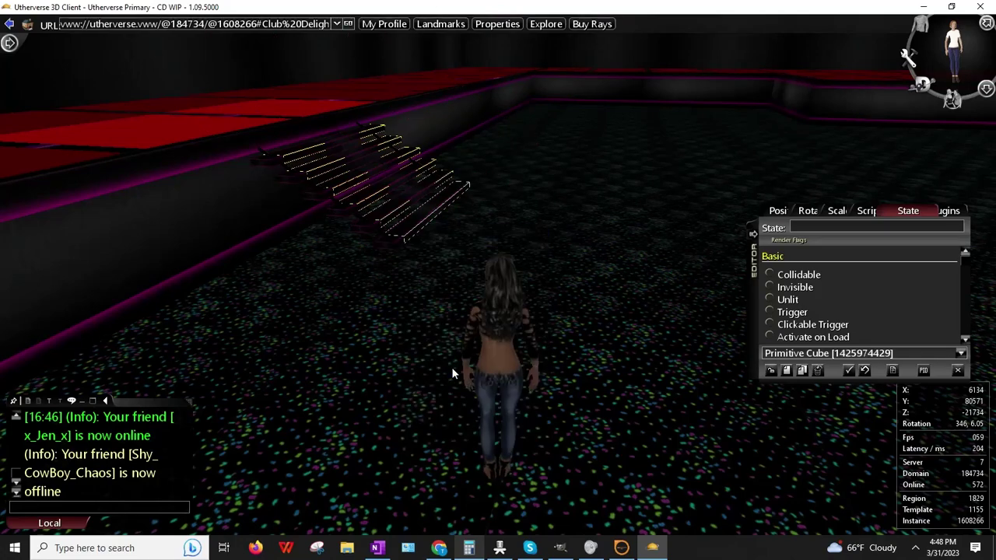
{"action": "right_click", "coordinate": [334, 199]}
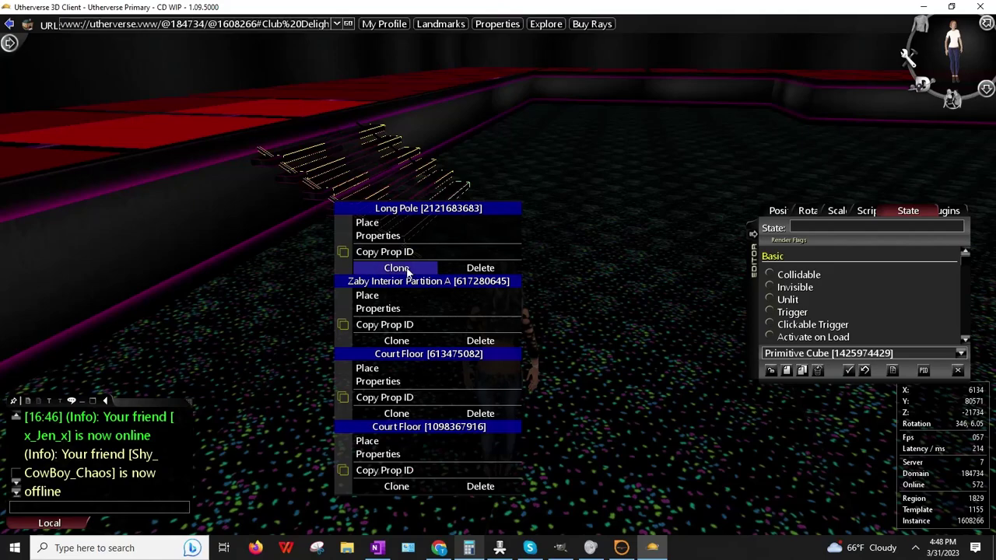
{"action": "left_click", "coordinate": [397, 268]}
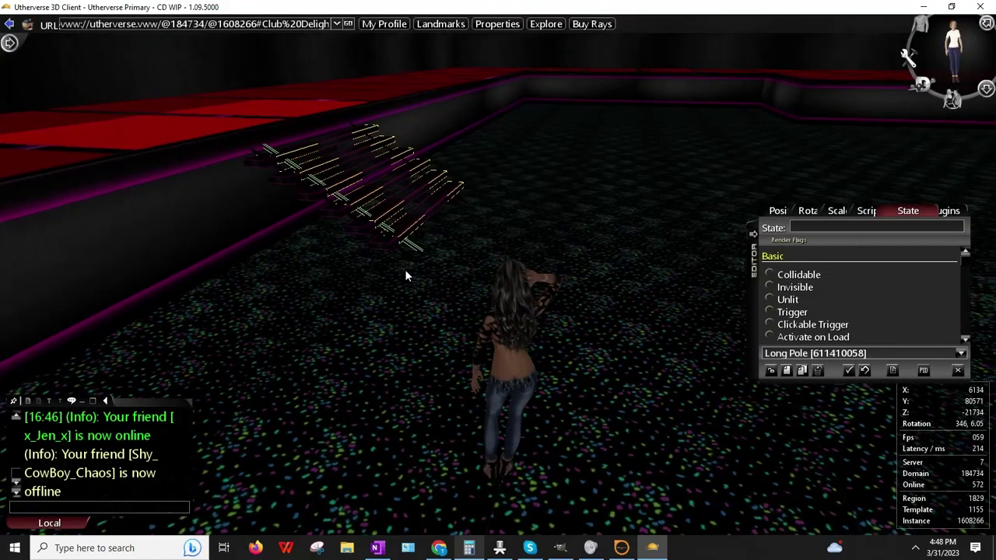
- Walk across the club floor to the red ramp on the opposite side and turn back to face the selected clones
{"action": "key", "text": "Right"}
{"action": "key", "text": "Up"}
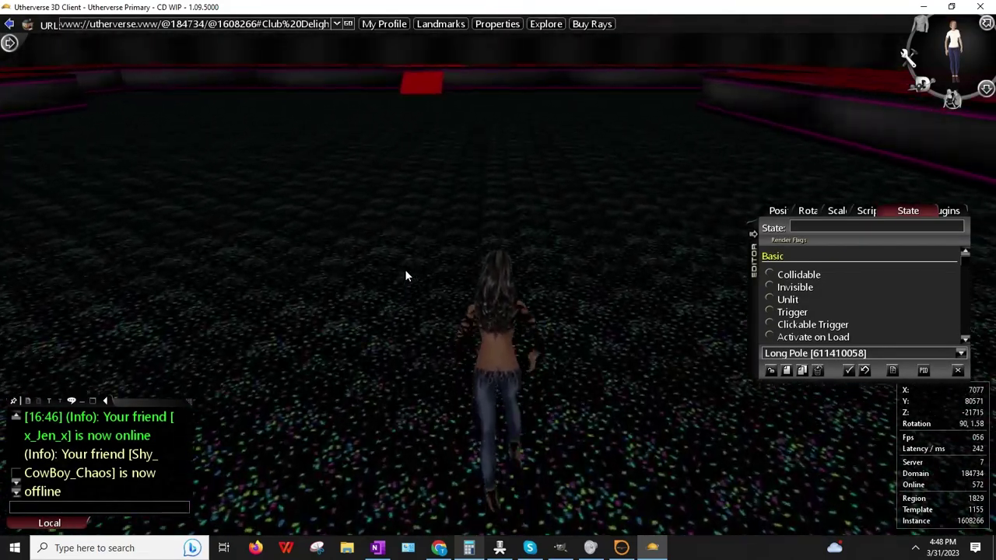
{"action": "key", "text": "Up"}
{"action": "key", "text": "Left"}
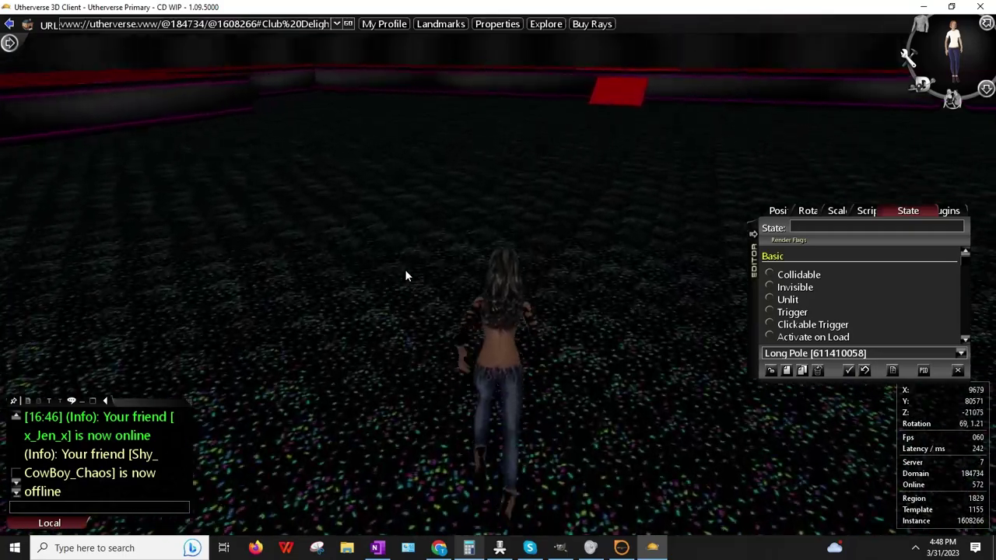
{"action": "key", "text": "Up"}
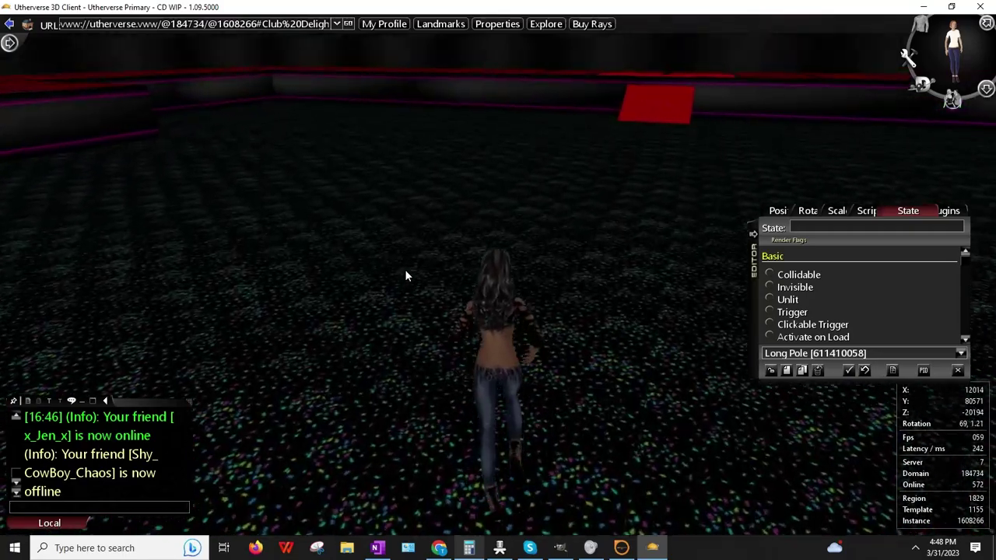
{"action": "key", "text": "Up"}
{"action": "key", "text": "Right"}
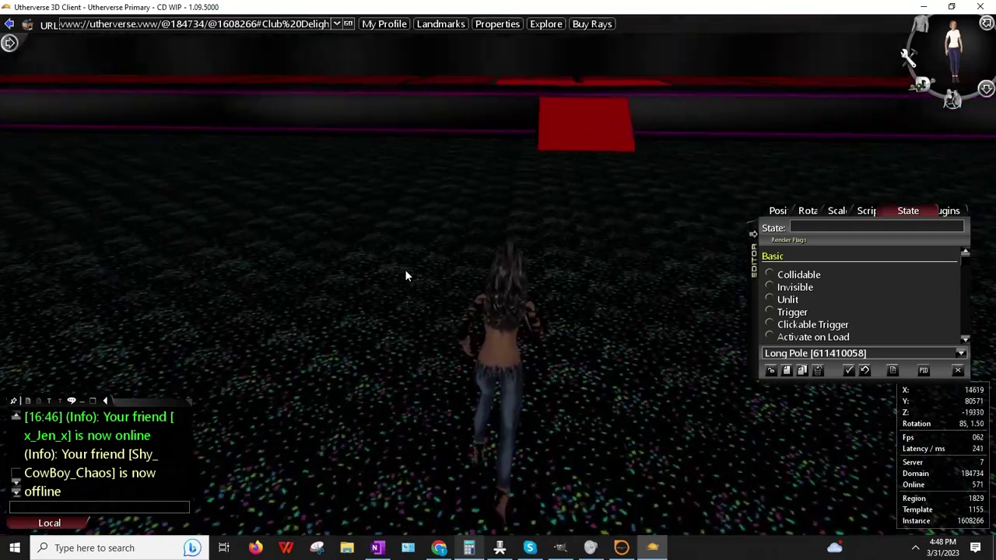
{"action": "key", "text": "Up"}
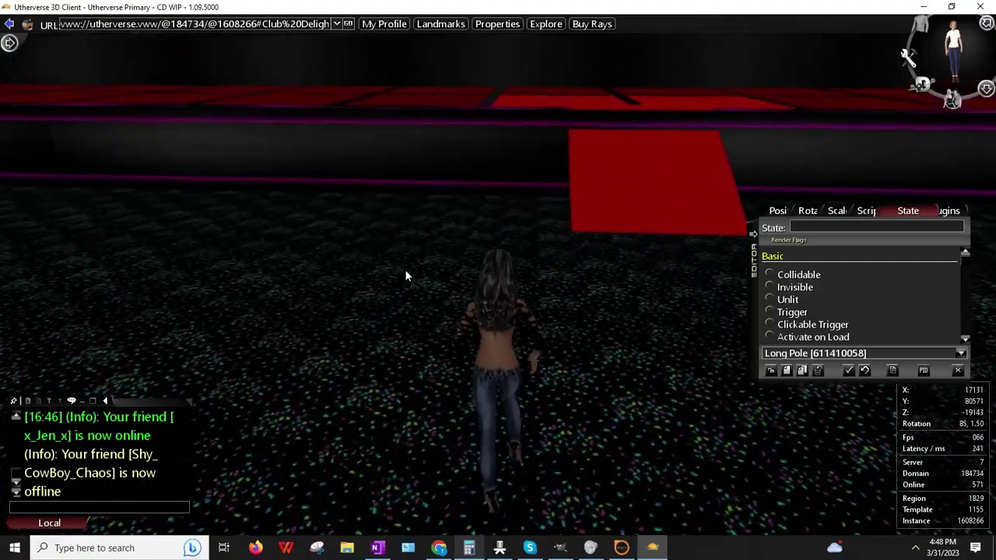
{"action": "key", "text": "Up"}
{"action": "key", "text": "Right"}
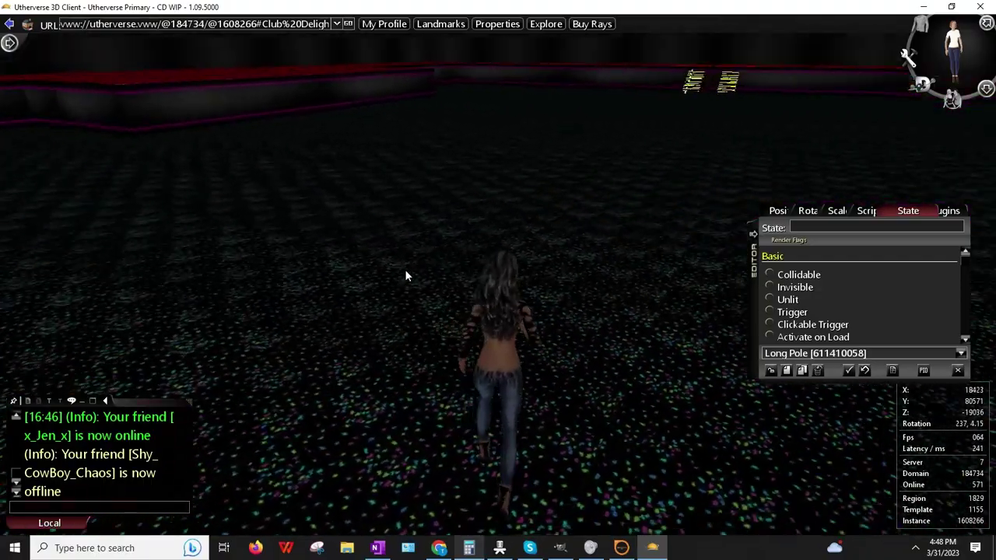
{"action": "key", "text": "Up"}
{"action": "key", "text": "Right"}
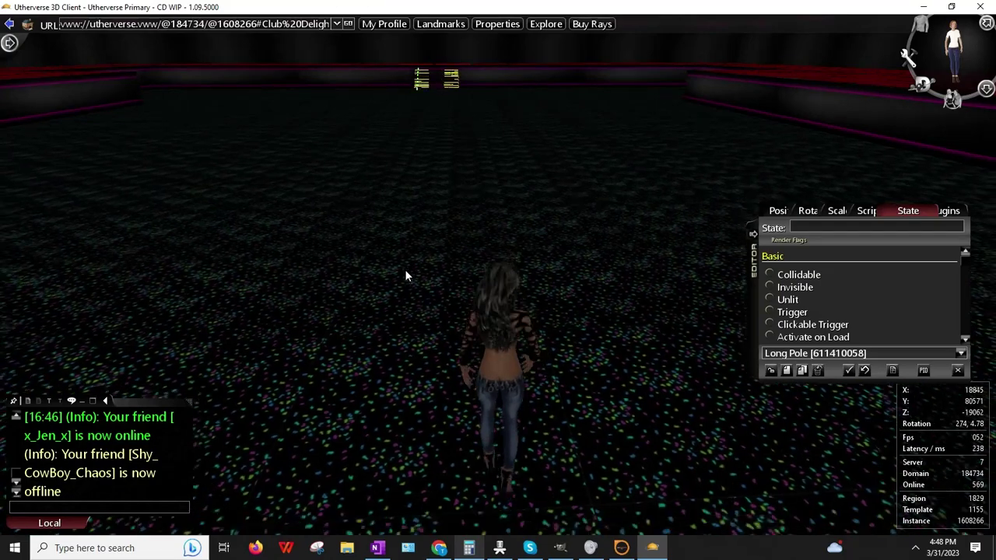
- Set the cloned Long Pole's X position to 18888 to bring it over to the red ramp
{"action": "key", "text": "Up"}
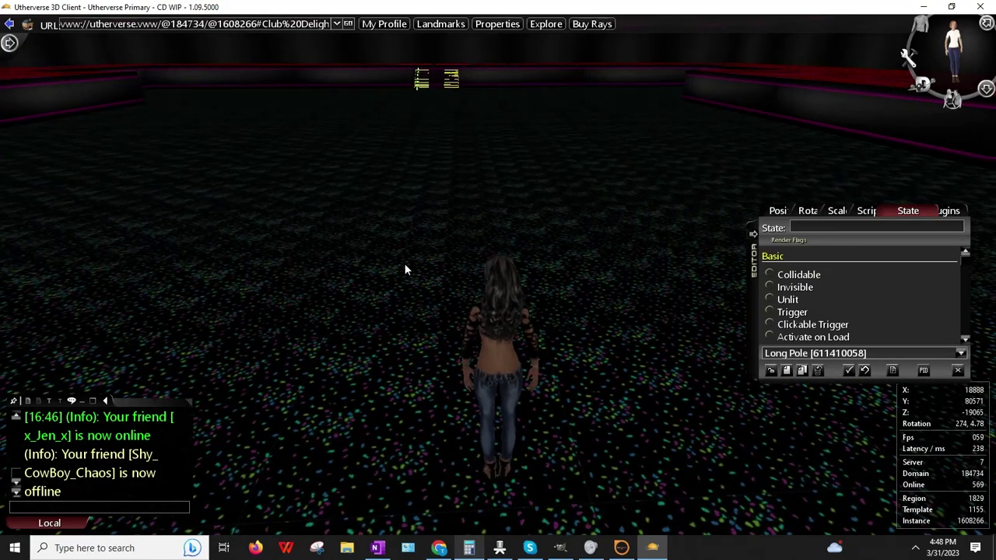
{"action": "left_click_drag", "start_coordinate": [777, 210], "coordinate": [766, 162]}
{"action": "left_click", "coordinate": [766, 162]}
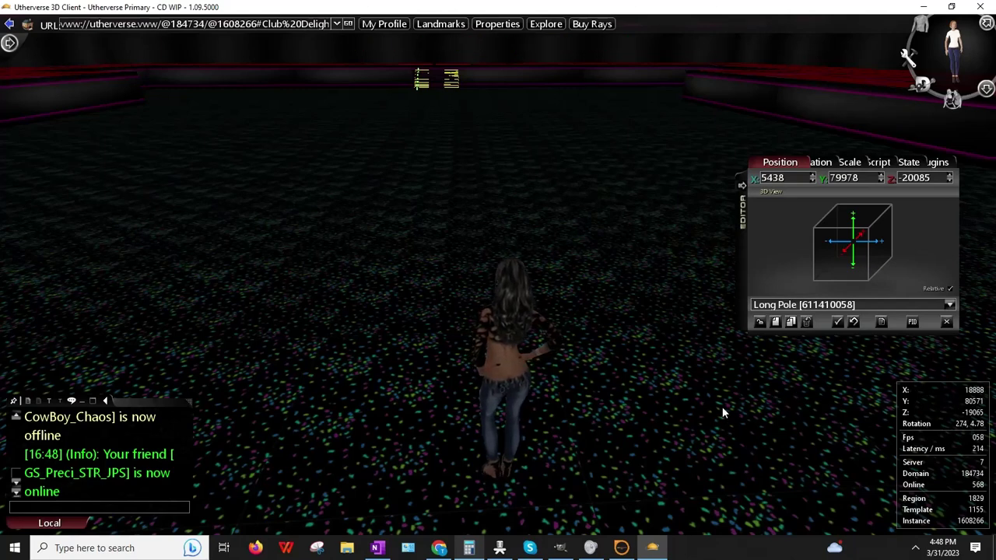
{"action": "key", "text": "F3"}
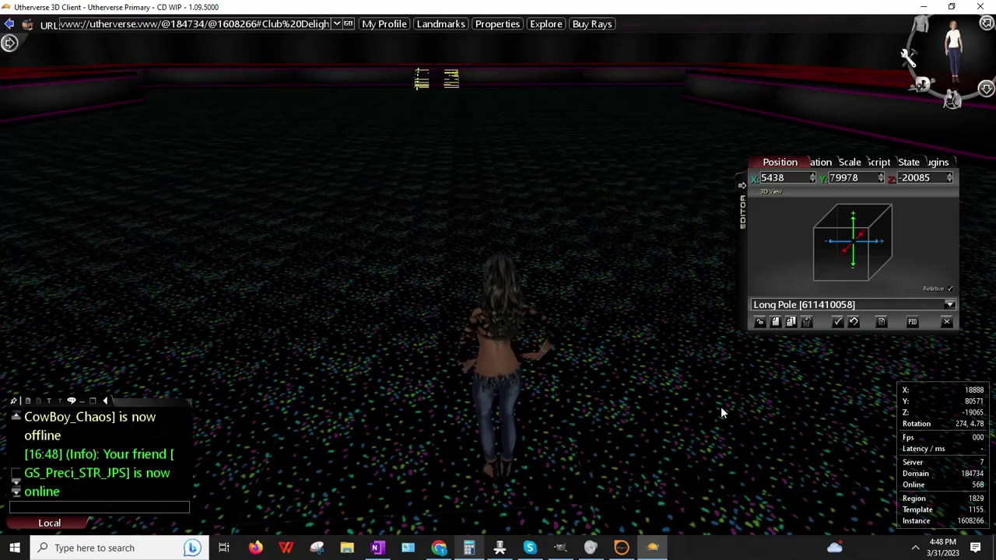
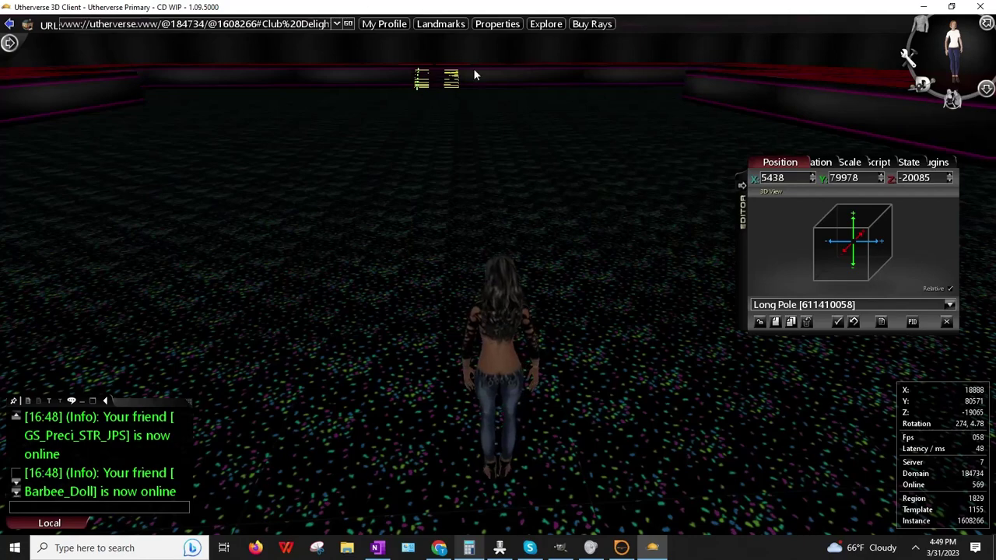
{"action": "left_click_drag", "start_coordinate": [452, 128], "coordinate": [548, 286]}
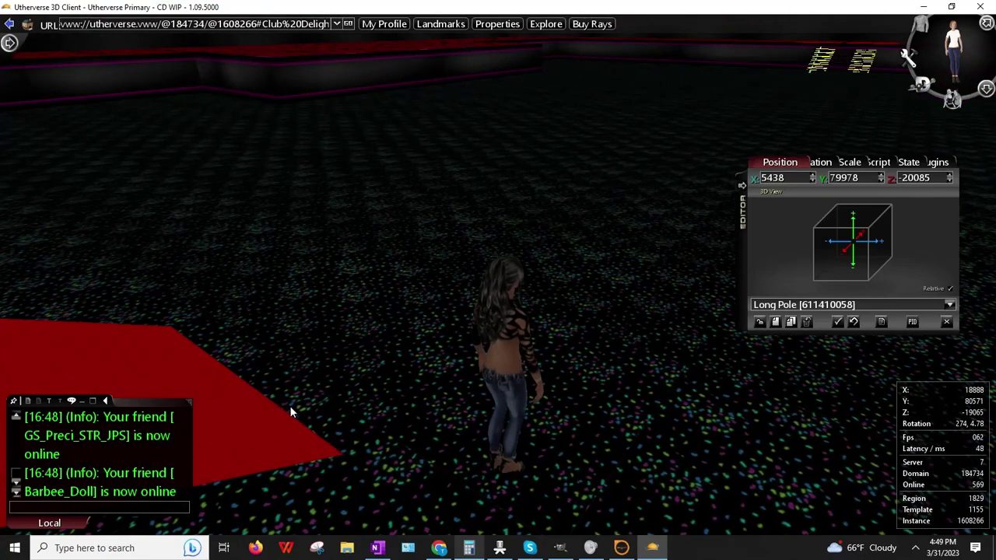
{"action": "left_click_drag", "start_coordinate": [411, 407], "coordinate": [531, 398]}
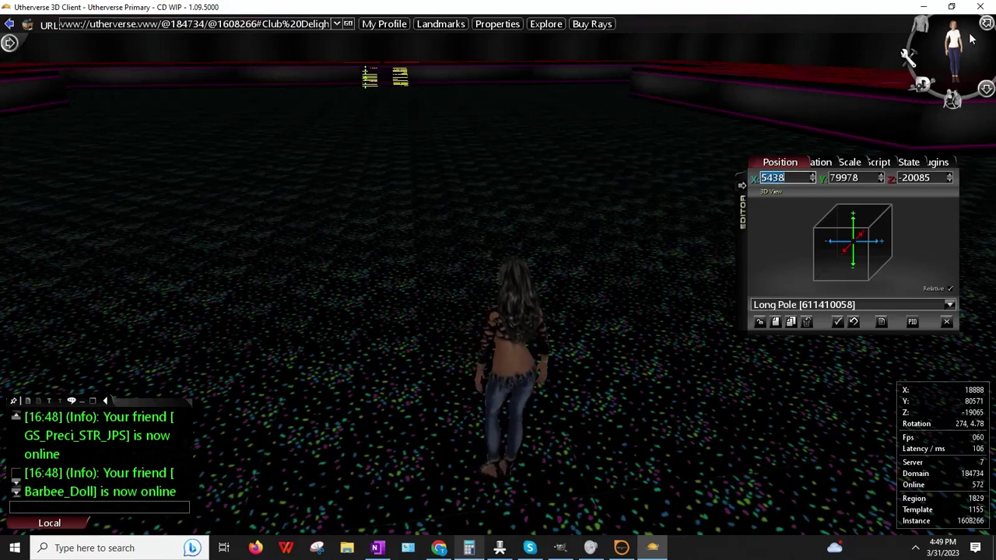
{"action": "type", "text": "188"}
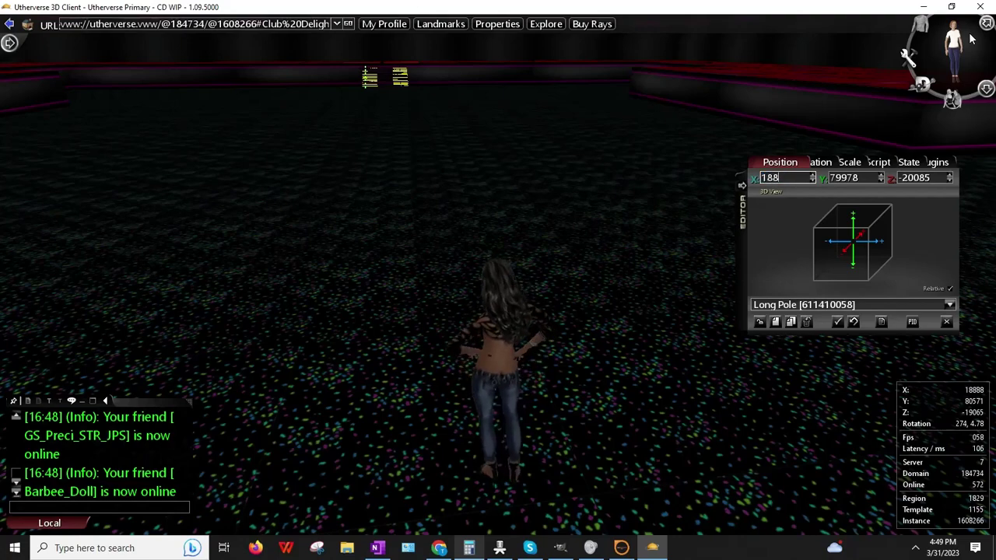
{"action": "type", "text": "88"}
{"action": "key", "text": "Return"}
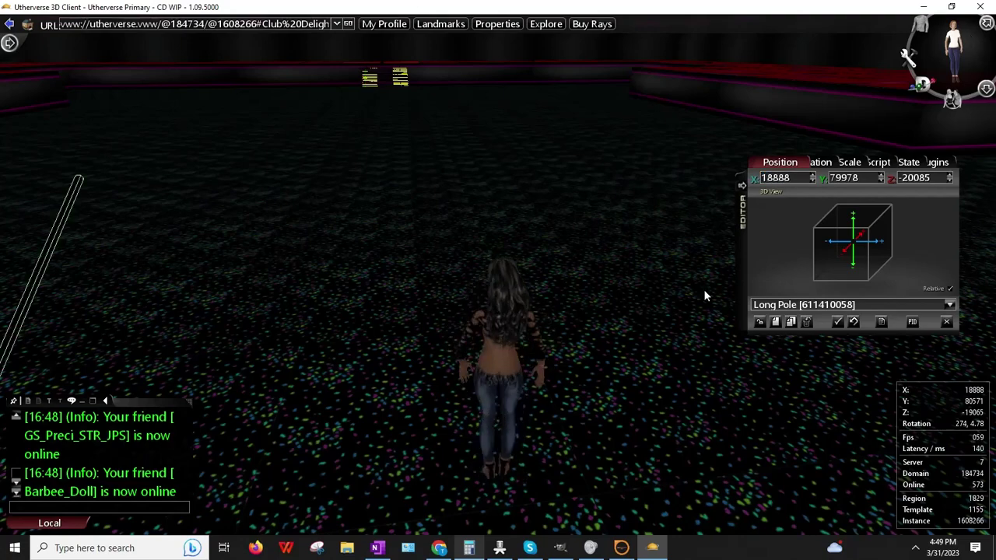
- Set the cloned Long Pole's Y rotation to 270 so it slopes along the opposite ramp
{"action": "left_click_drag", "start_coordinate": [400, 312], "coordinate": [346, 310]}
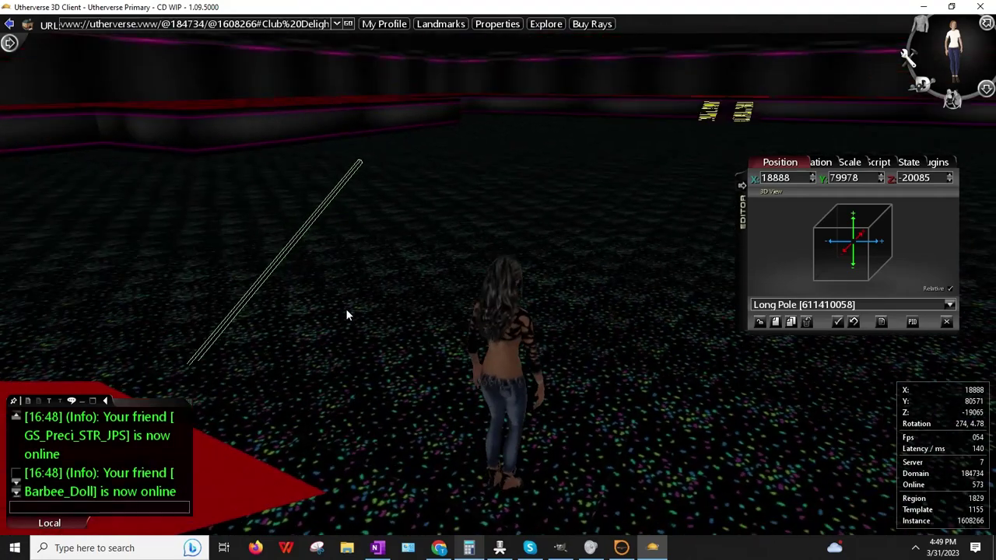
{"action": "left_click", "coordinate": [812, 163]}
{"action": "left_click", "coordinate": [849, 179]}
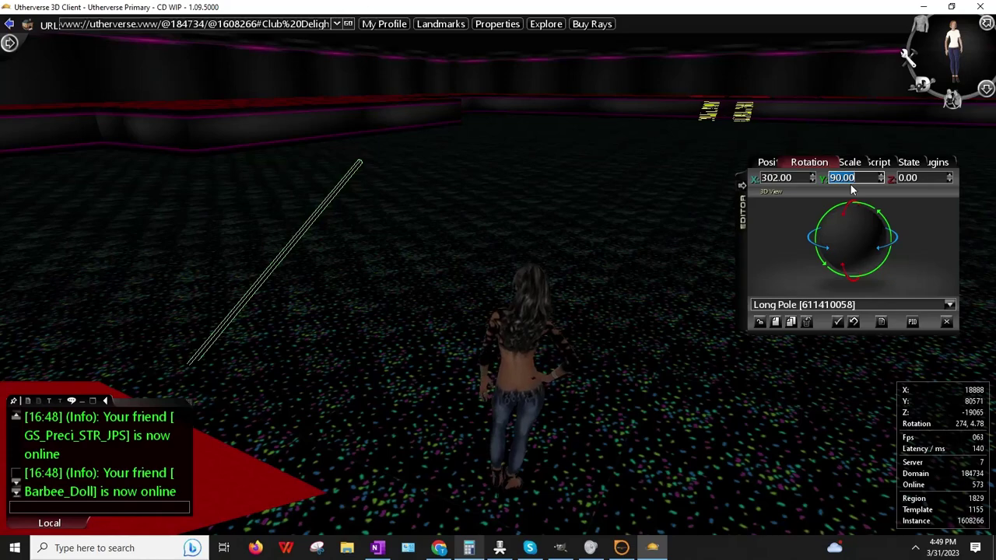
{"action": "type", "text": "270"}
{"action": "key", "text": "Return"}
{"action": "left_click_drag", "start_coordinate": [489, 312], "coordinate": [261, 325]}
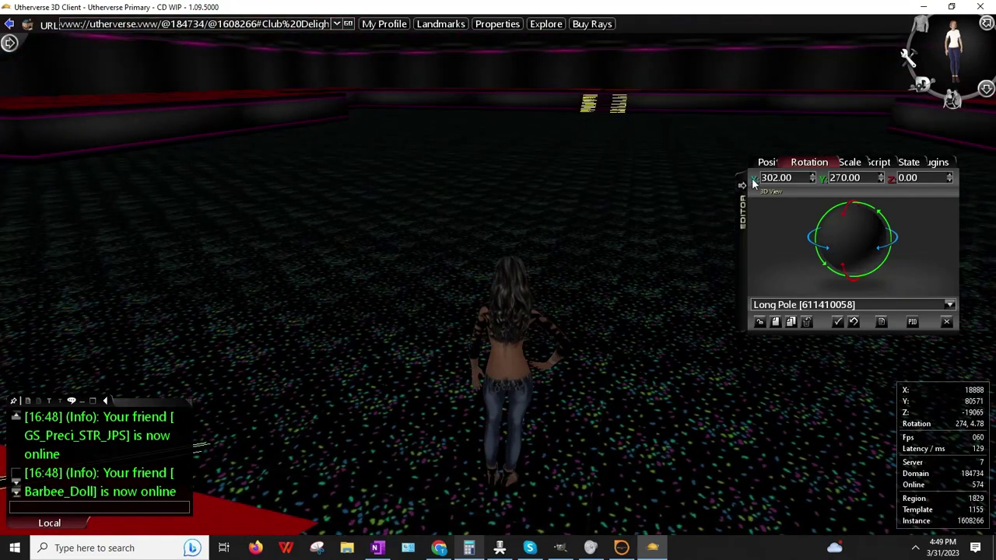
- Release the pole from the selection and set the X position of the first two Primitive Cube clones to 18888
{"action": "left_click", "coordinate": [759, 322]}
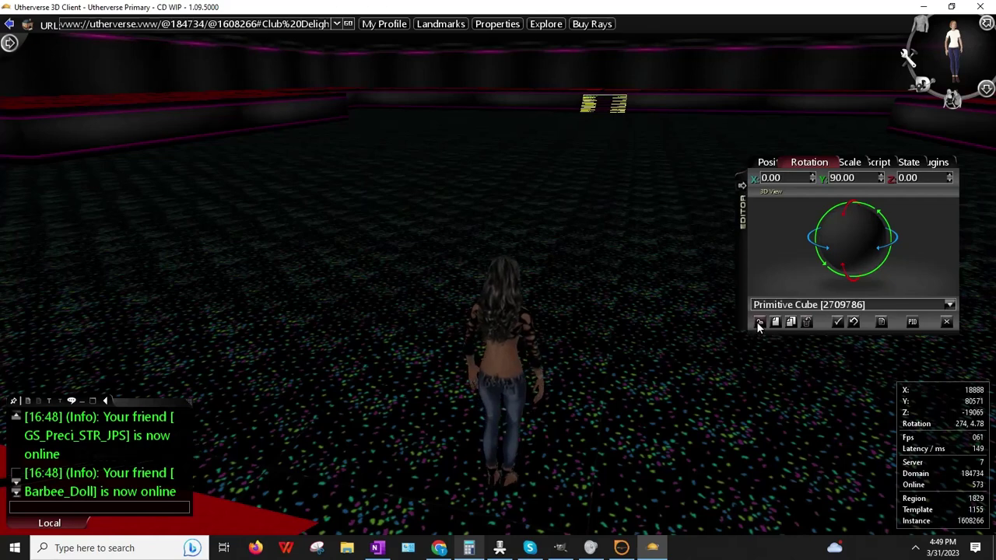
{"action": "left_click", "coordinate": [779, 162]}
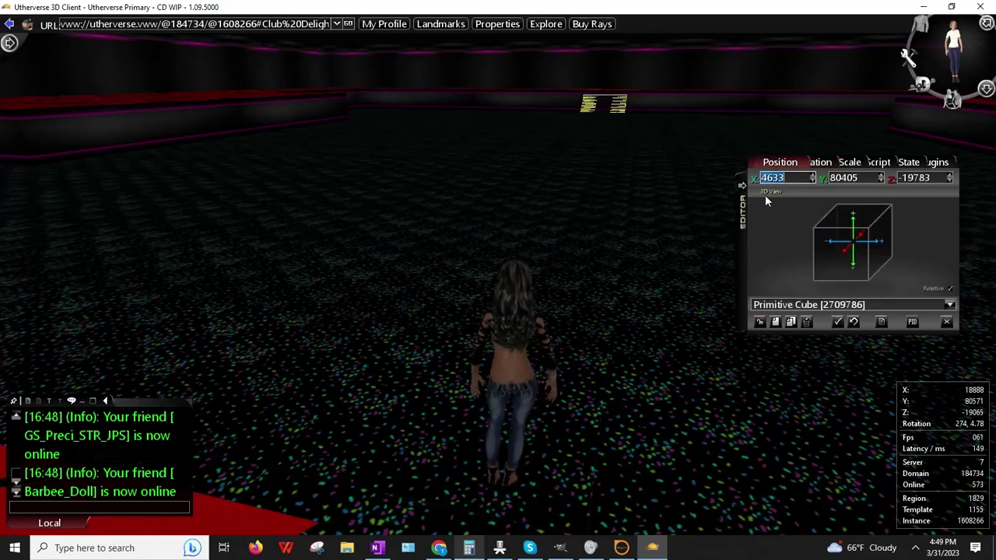
{"action": "key", "text": "Return"}
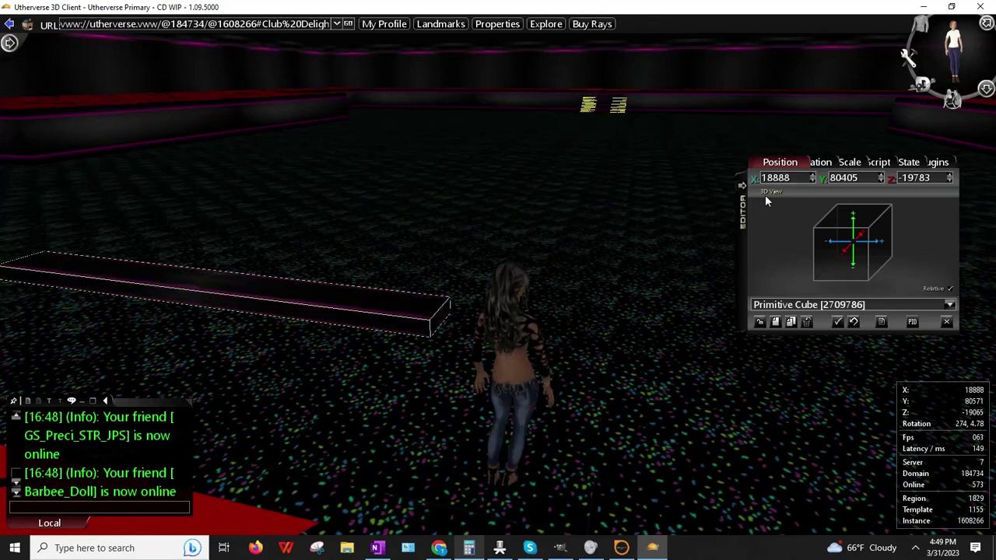
{"action": "left_click", "coordinate": [759, 322]}
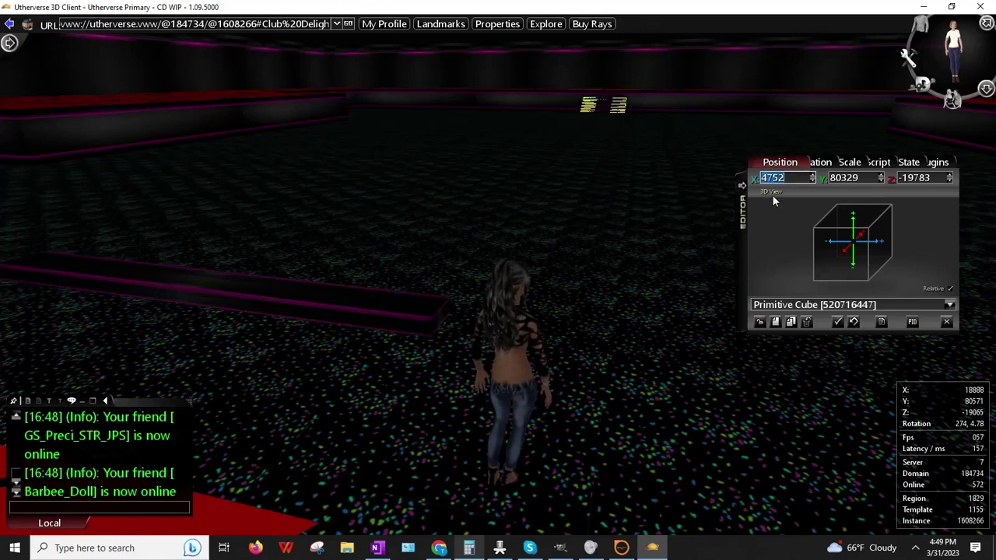
{"action": "type", "text": "18888"}
{"action": "key", "text": "Return"}
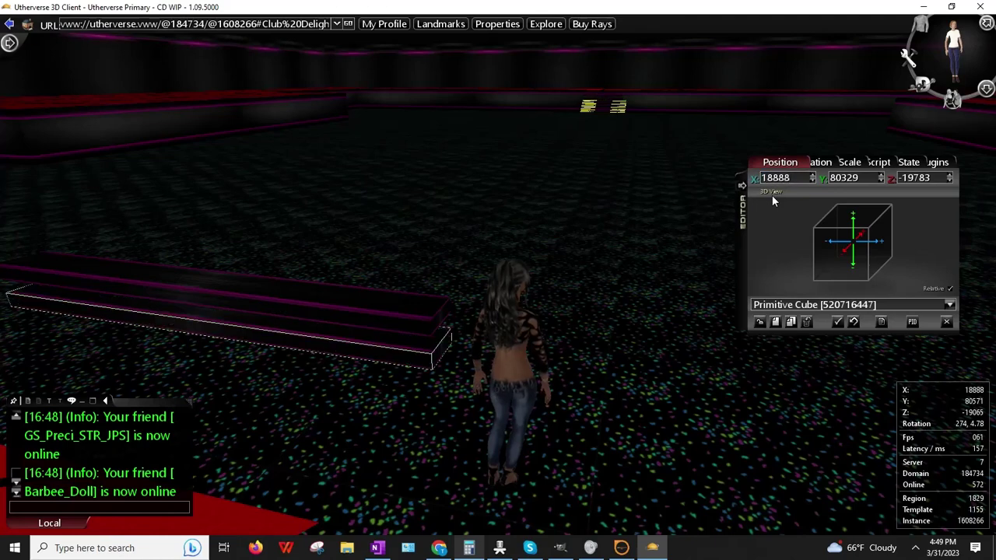
- Move the third and fourth Primitive Cube clones to X position 18888, releasing each preceding clone from the selection
{"action": "left_click", "coordinate": [760, 322]}
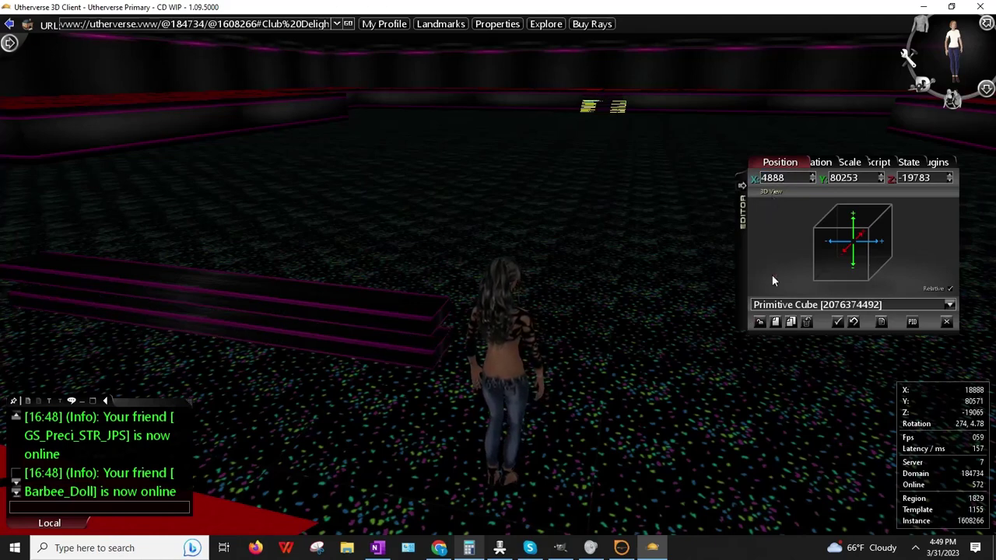
{"action": "type", "text": "18888"}
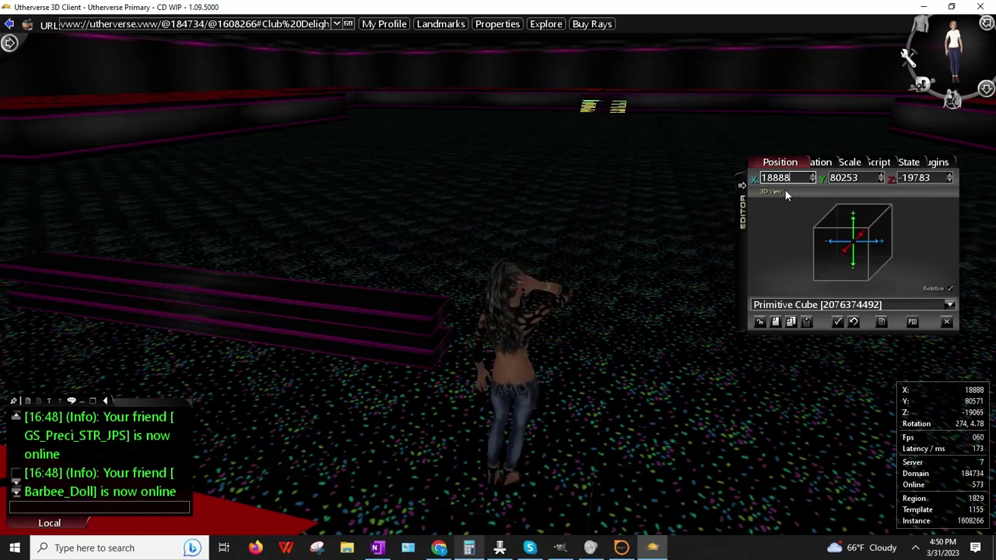
{"action": "key", "text": "Return"}
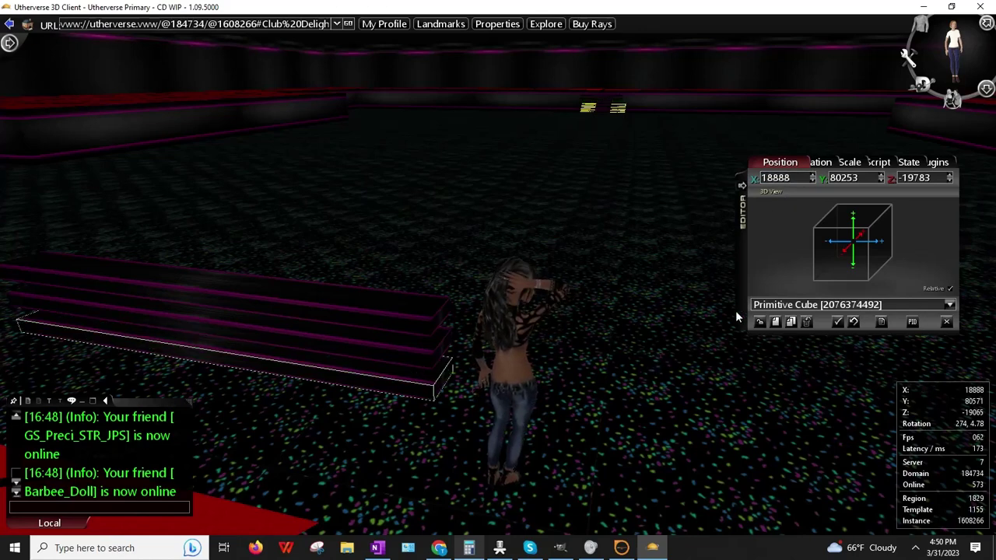
{"action": "left_click", "coordinate": [760, 322]}
{"action": "left_click", "coordinate": [772, 179]}
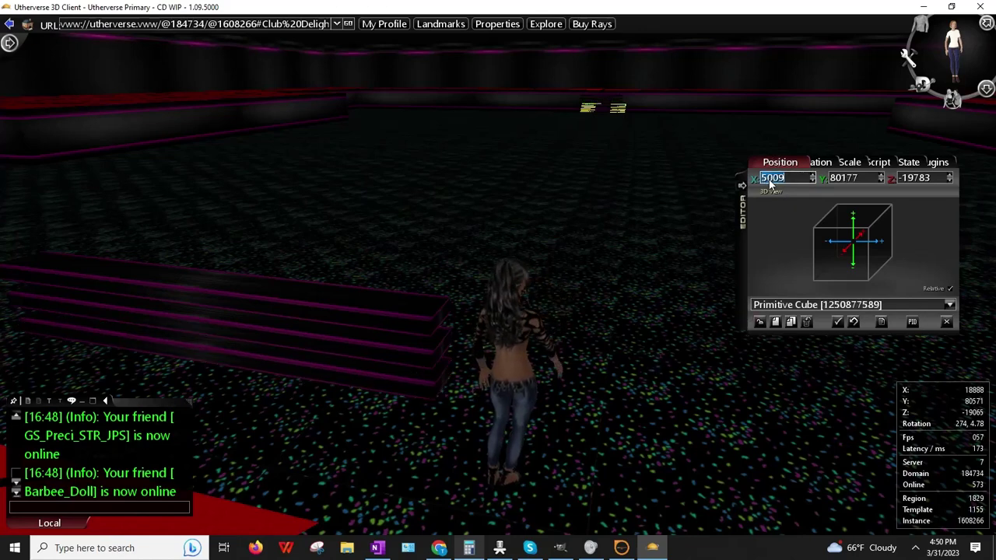
{"action": "type", "text": "18888"}
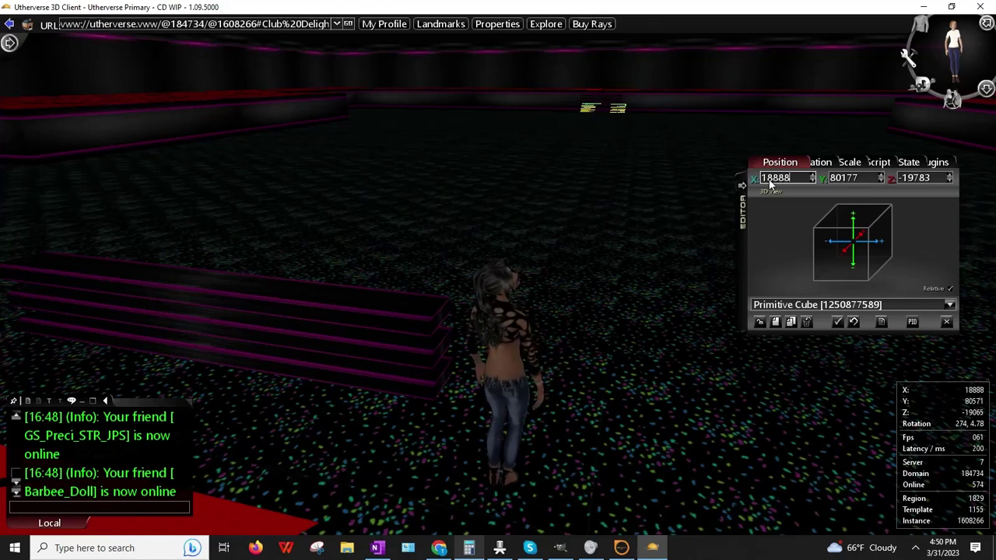
{"action": "key", "text": "Return"}
- Move the last two Primitive Cube clones to X position 18888 and release the remaining selection
{"action": "left_click", "coordinate": [760, 322]}
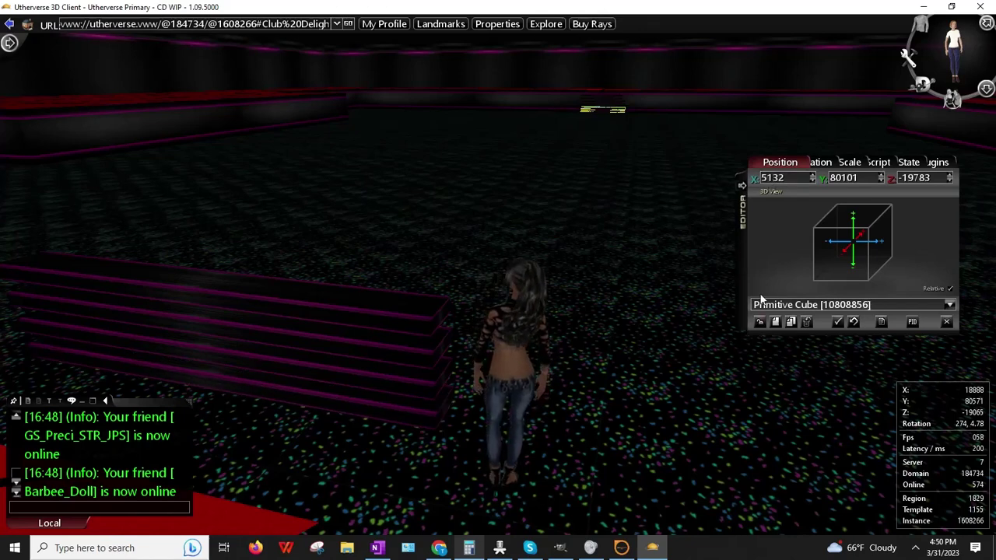
{"action": "left_click", "coordinate": [770, 185]}
{"action": "type", "text": "18888"}
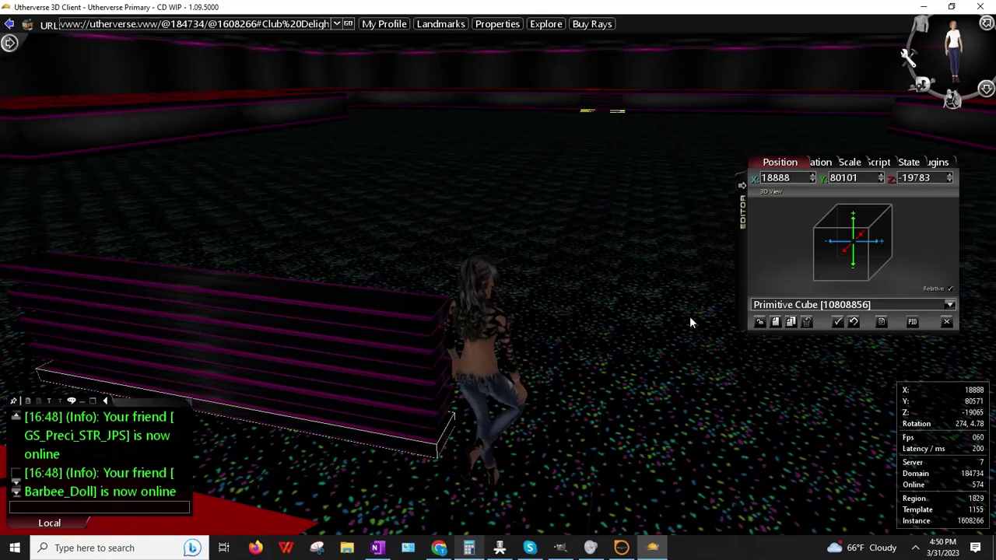
{"action": "key", "text": "Return"}
{"action": "left_click_drag", "start_coordinate": [459, 392], "coordinate": [300, 321]}
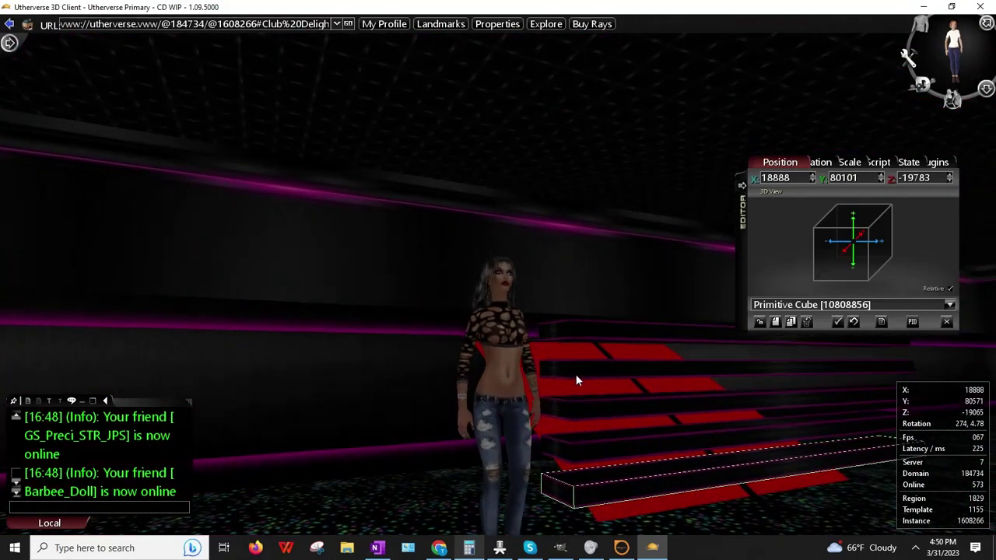
{"action": "right_click_drag", "start_coordinate": [580, 499], "coordinate": [945, 471]}
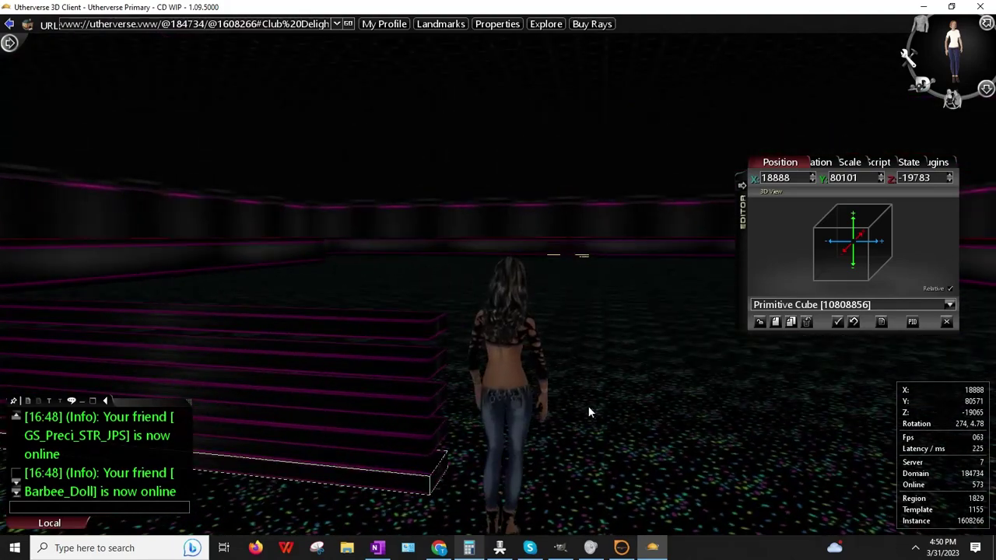
{"action": "left_click", "coordinate": [759, 323]}
{"action": "double_click", "coordinate": [773, 178]}
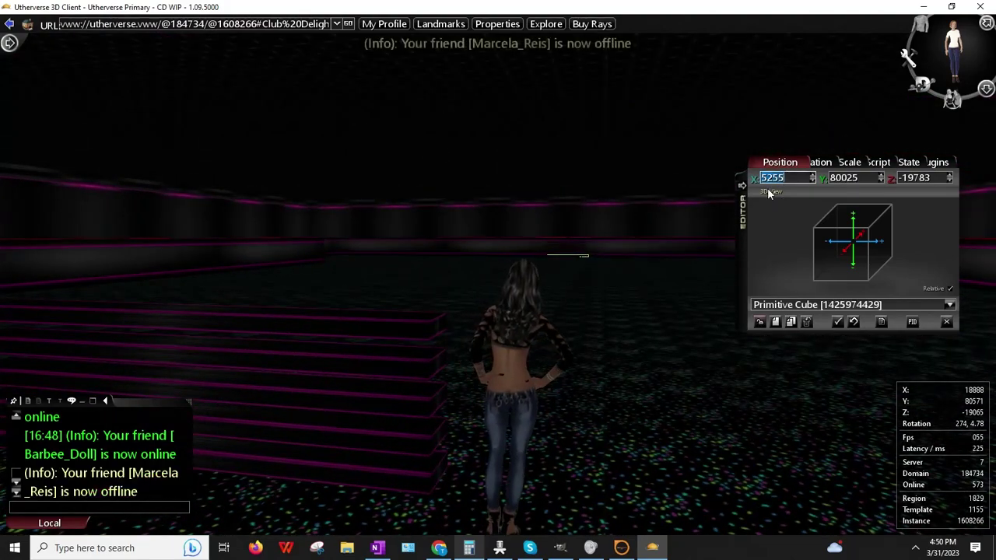
{"action": "type", "text": "18888"}
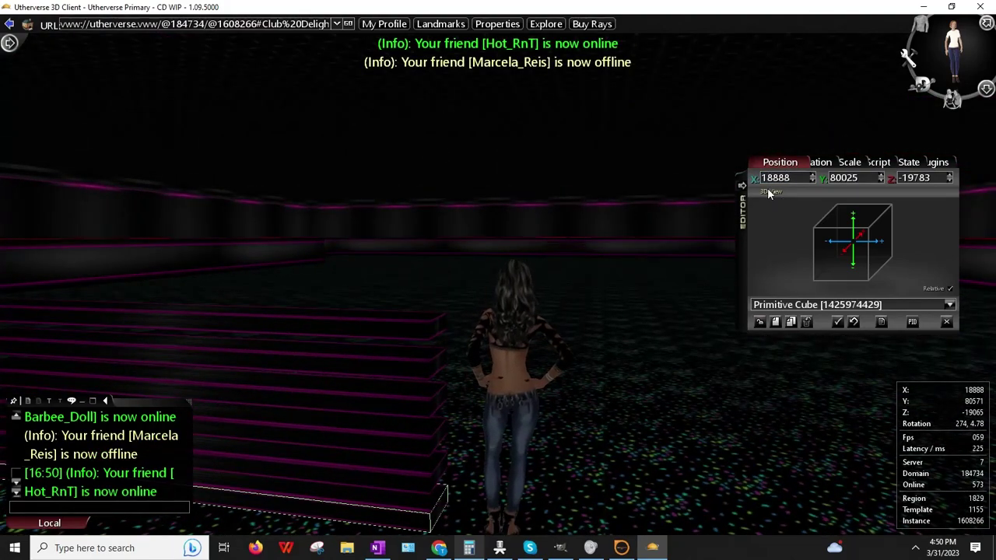
{"action": "right_click_drag", "start_coordinate": [531, 353], "coordinate": [412, 391]}
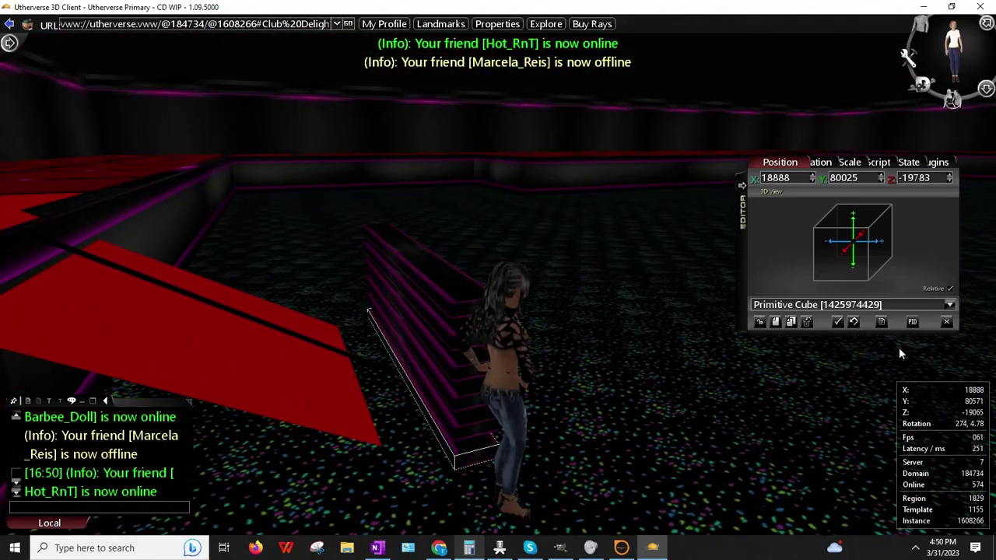
{"action": "left_click", "coordinate": [757, 324]}
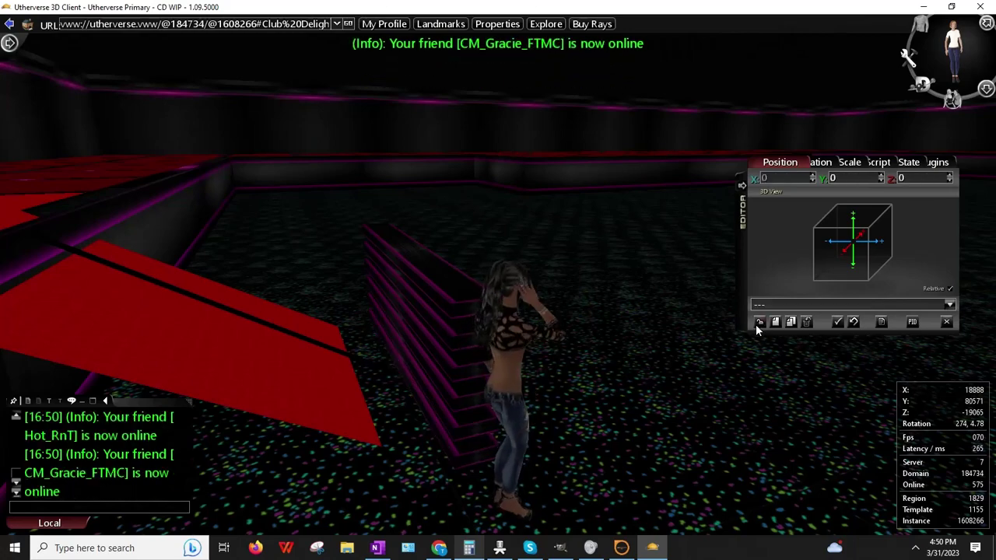
- Walk to the side of the red ramp, select the Long Pole on it, and set its Z position to -20069
{"action": "right_click_drag", "start_coordinate": [731, 332], "coordinate": [661, 354]}
{"action": "key", "text": "Up"}
{"action": "key", "text": "Up"}
{"action": "key", "text": "Left"}
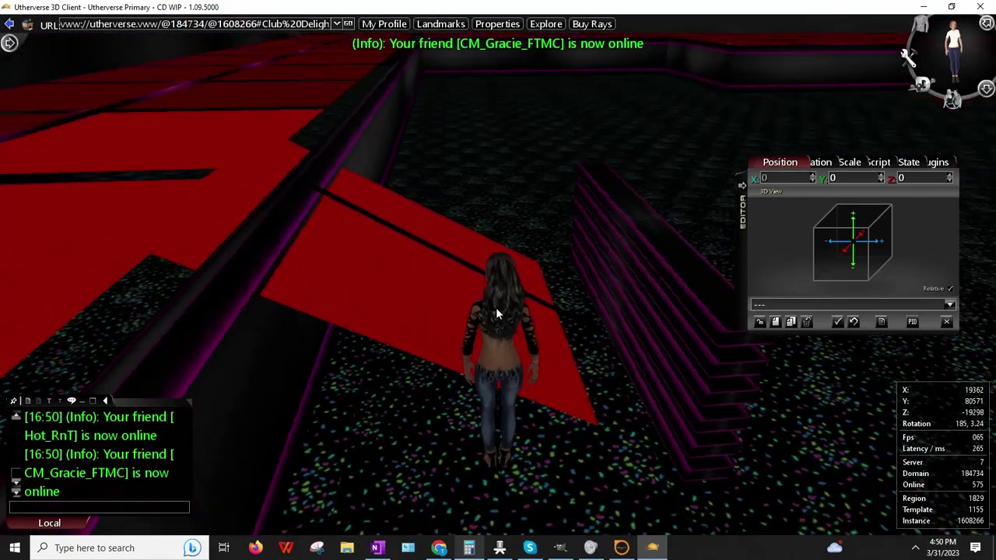
{"action": "right_click", "coordinate": [440, 229]}
{"action": "left_click", "coordinate": [490, 265]}
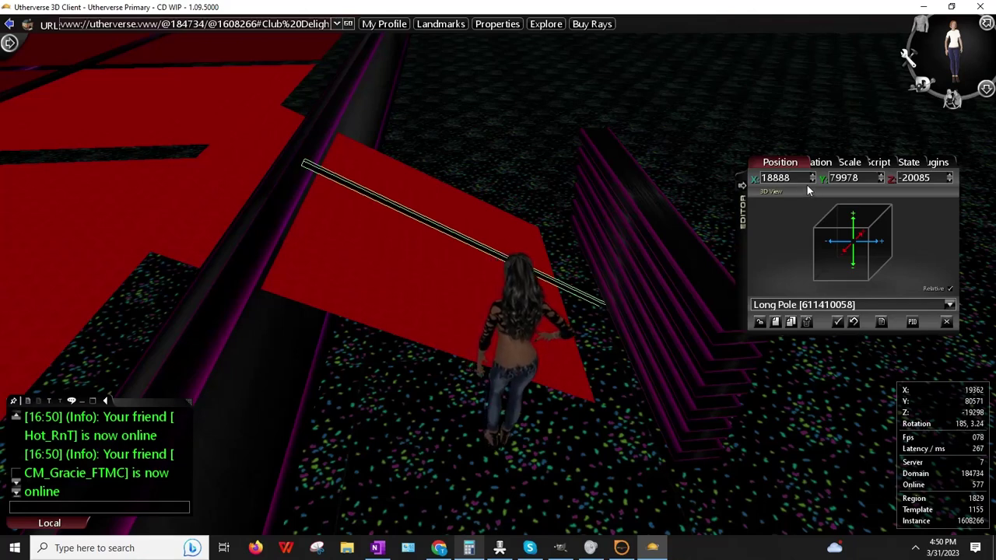
{"action": "left_click", "coordinate": [950, 174]}
{"action": "left_click", "coordinate": [950, 176]}
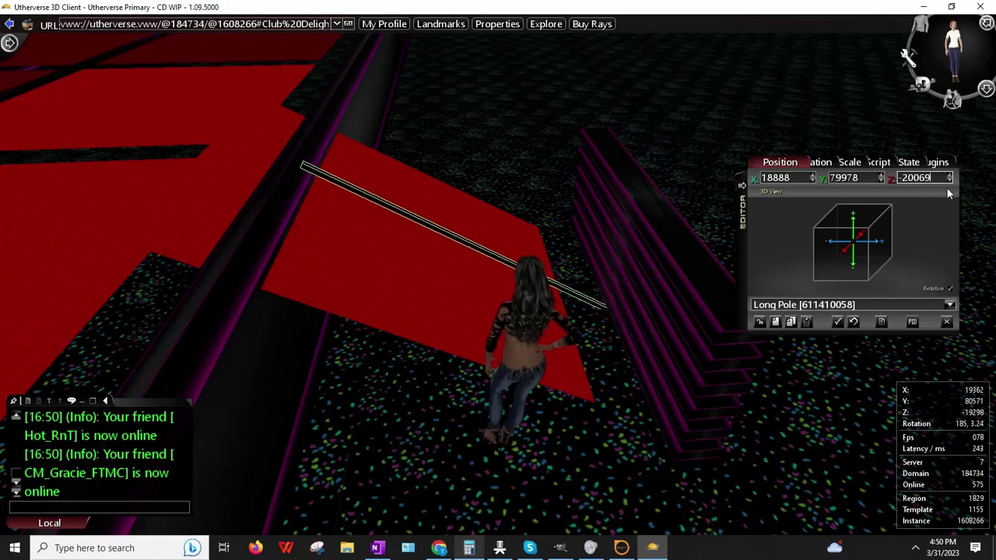
- Clone the Long Pole on the red ramp and set the clone's Z position to -19500
{"action": "left_click", "coordinate": [794, 322]}
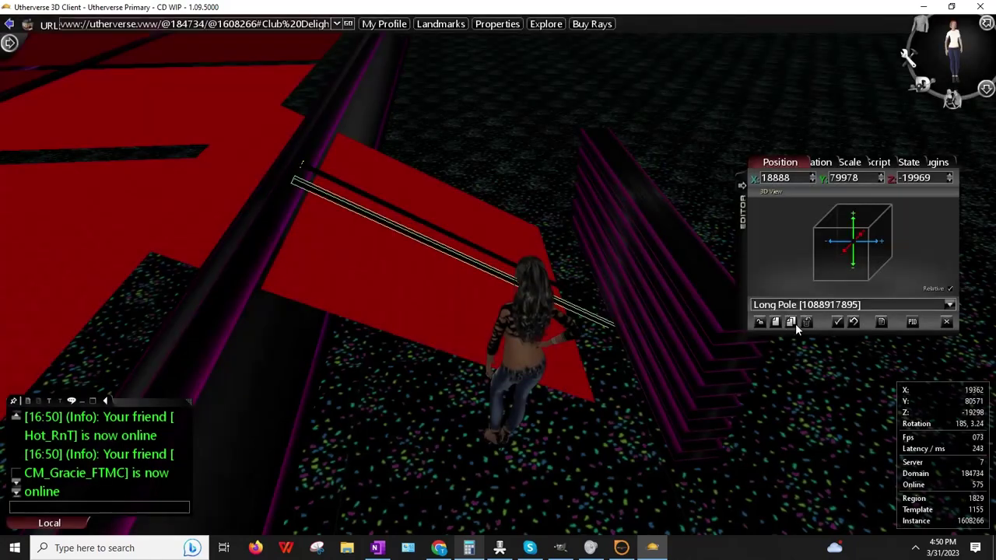
{"action": "left_click", "coordinate": [949, 182]}
{"action": "left_click", "coordinate": [949, 181]}
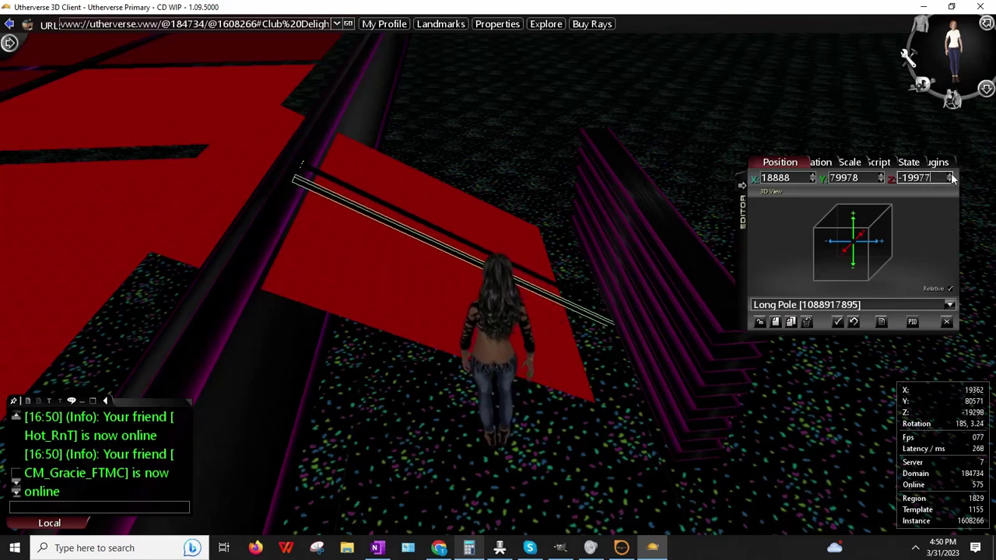
{"action": "left_click", "coordinate": [949, 177]}
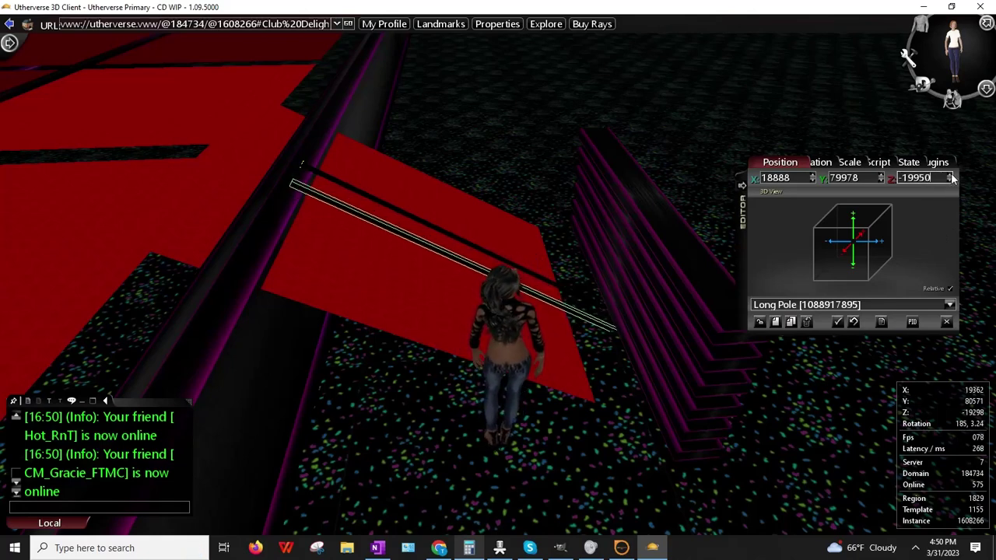
{"action": "left_click", "coordinate": [949, 176]}
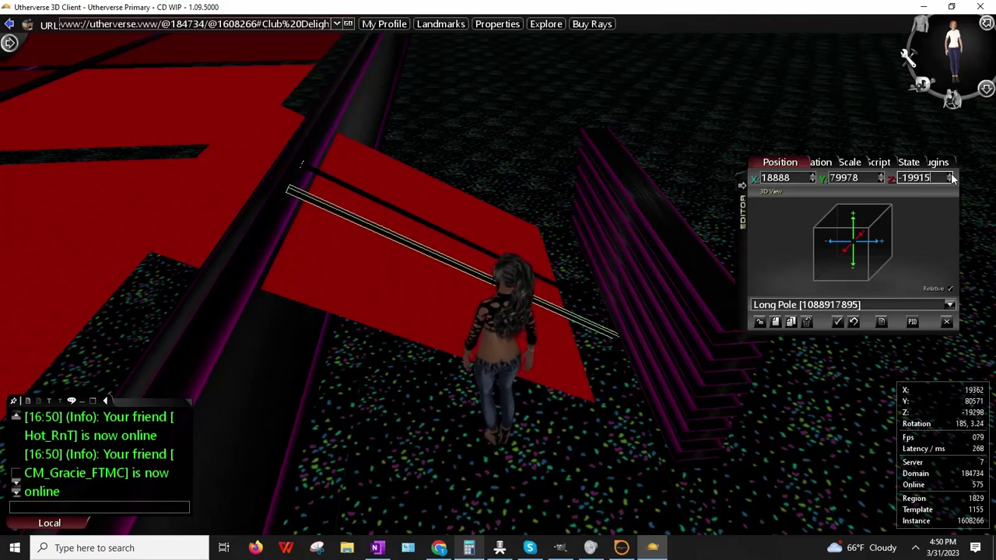
{"action": "left_click", "coordinate": [950, 176]}
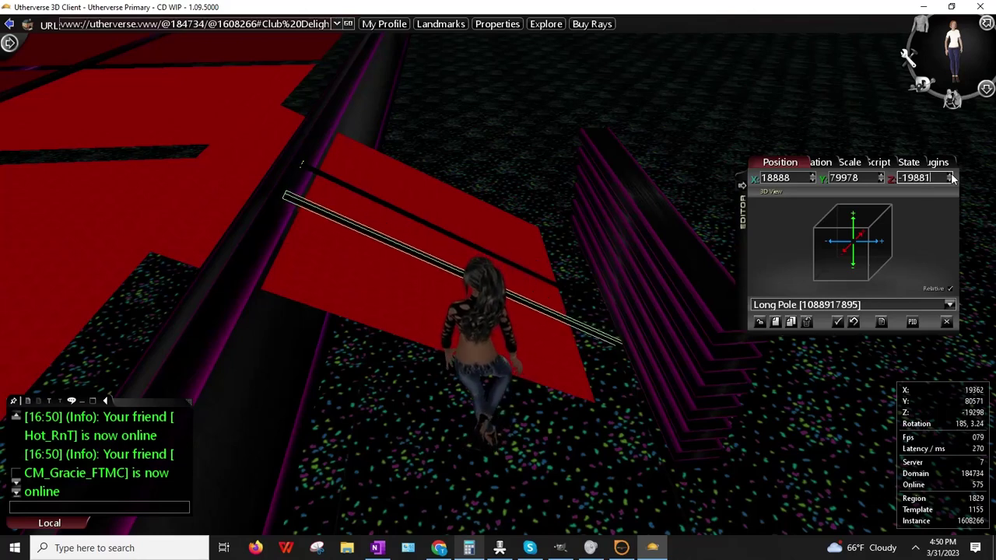
{"action": "double_click", "coordinate": [916, 177]}
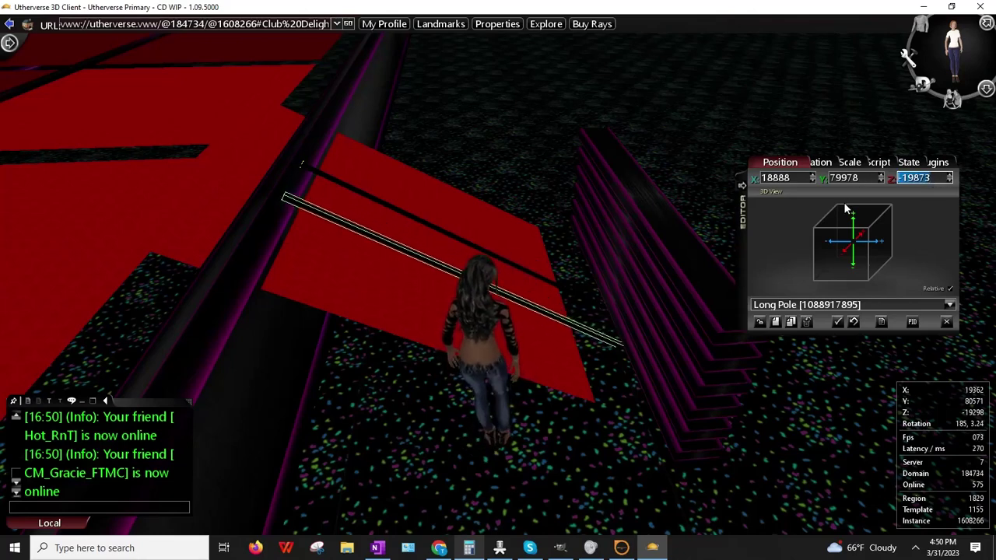
{"action": "key", "text": "BackSpace"}
{"action": "type", "text": "19500"}
{"action": "key", "text": "Return"}
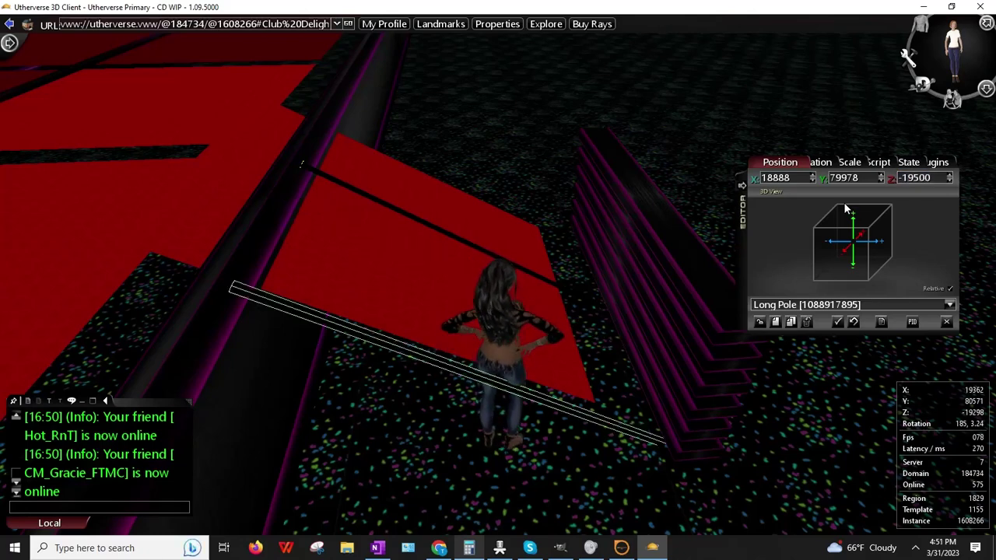
- Set the original Long Pole's Z position to -21000 and release both poles from the selection
{"action": "right_click", "coordinate": [420, 225]}
{"action": "left_click", "coordinate": [474, 256]}
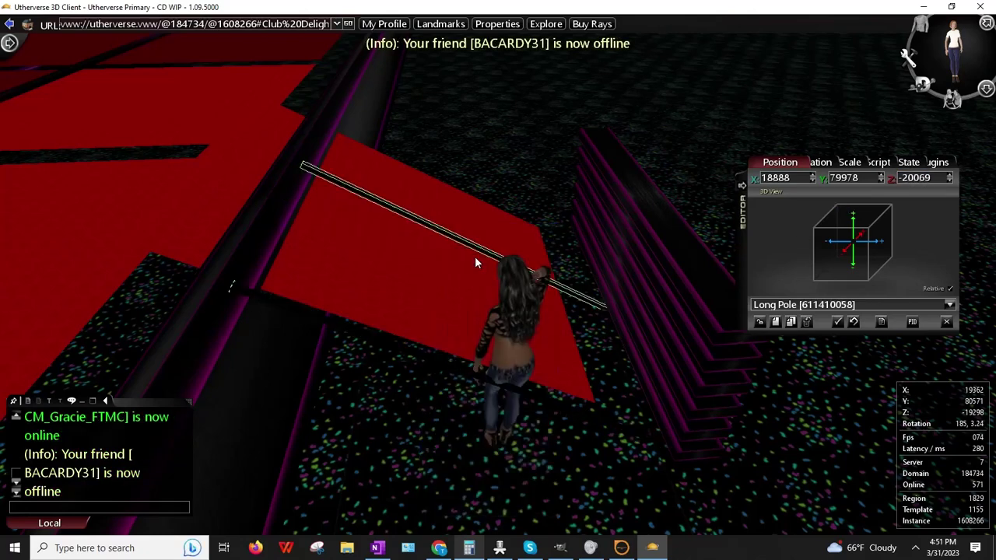
{"action": "left_click", "coordinate": [948, 178]}
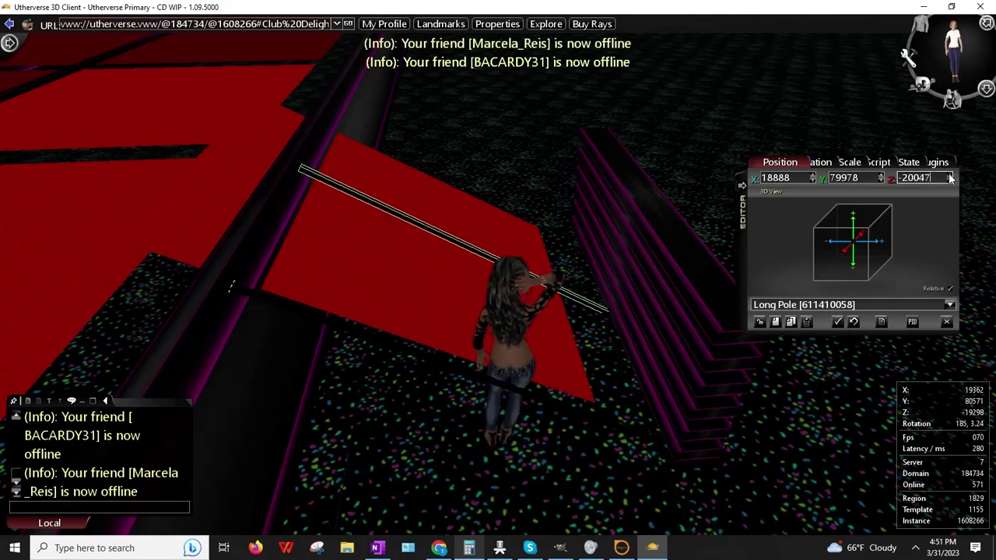
{"action": "left_click", "coordinate": [949, 182]}
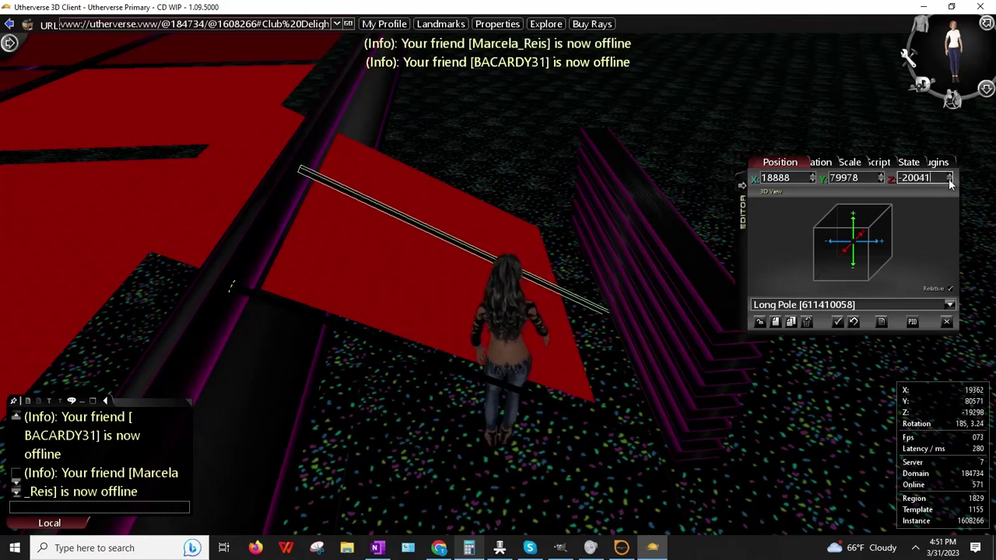
{"action": "left_click", "coordinate": [949, 182]}
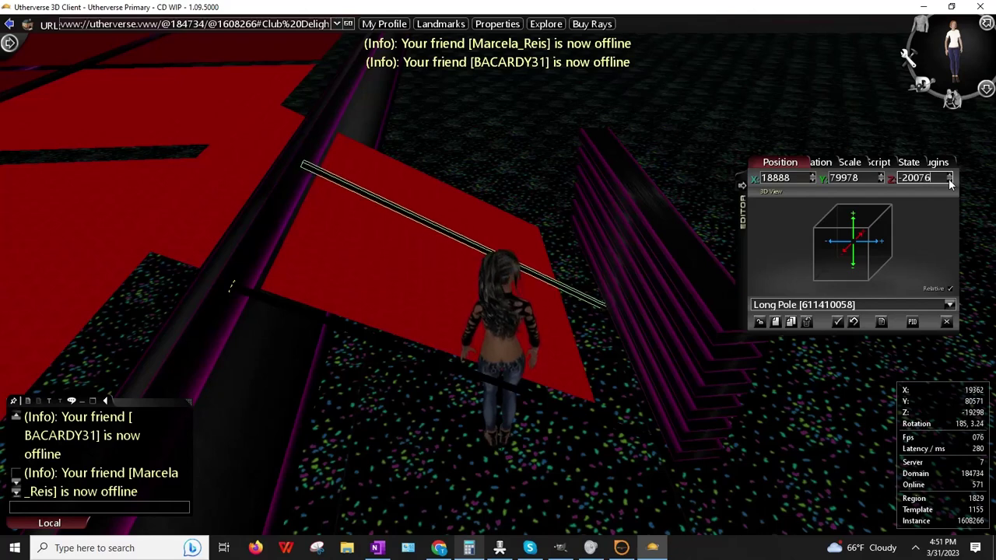
{"action": "left_click_drag", "start_coordinate": [931, 178], "coordinate": [797, 215]}
{"action": "type", "text": "-"}
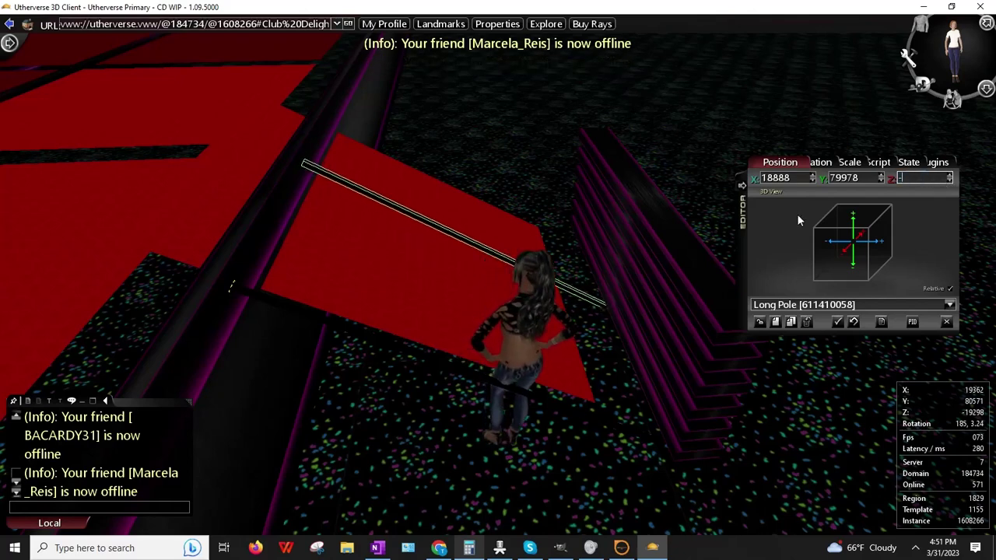
{"action": "type", "text": "21000"}
{"action": "key", "text": "Return"}
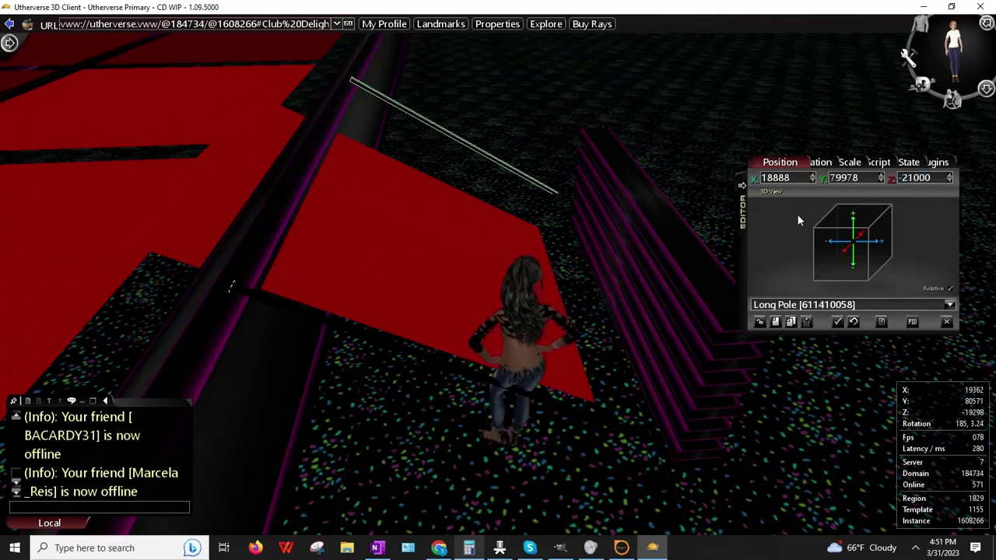
{"action": "left_click", "coordinate": [765, 327]}
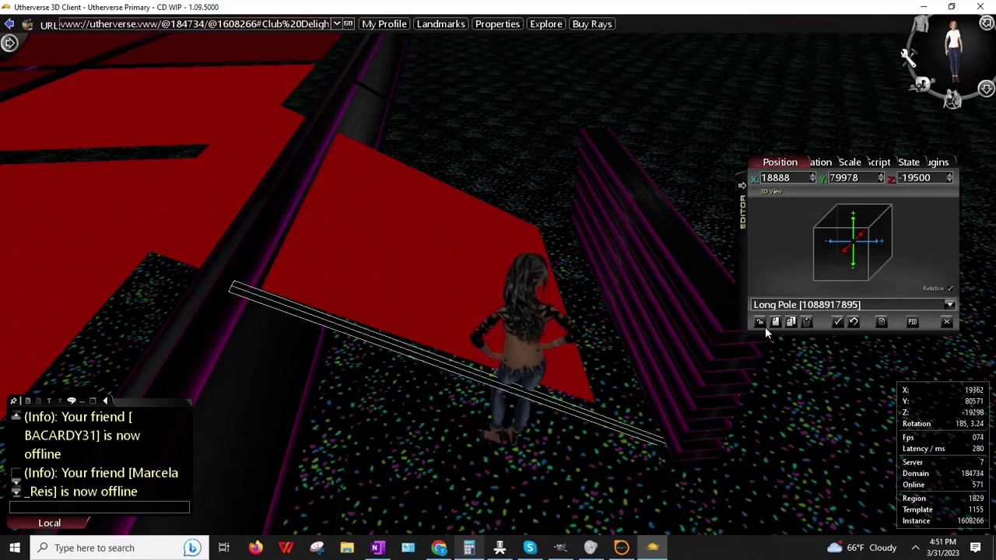
{"action": "left_click", "coordinate": [764, 327]}
- Select the top Primitive Cube of the stack beside the ramp and set its X position to 19500
{"action": "left_click_drag", "start_coordinate": [485, 406], "coordinate": [386, 420]}
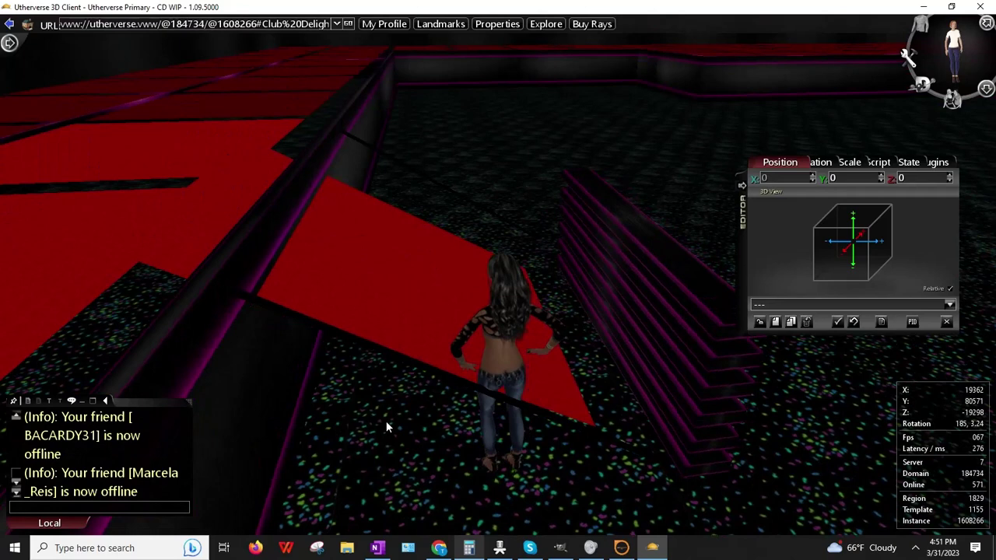
{"action": "left_click", "coordinate": [690, 283]}
{"action": "left_click", "coordinate": [739, 287]}
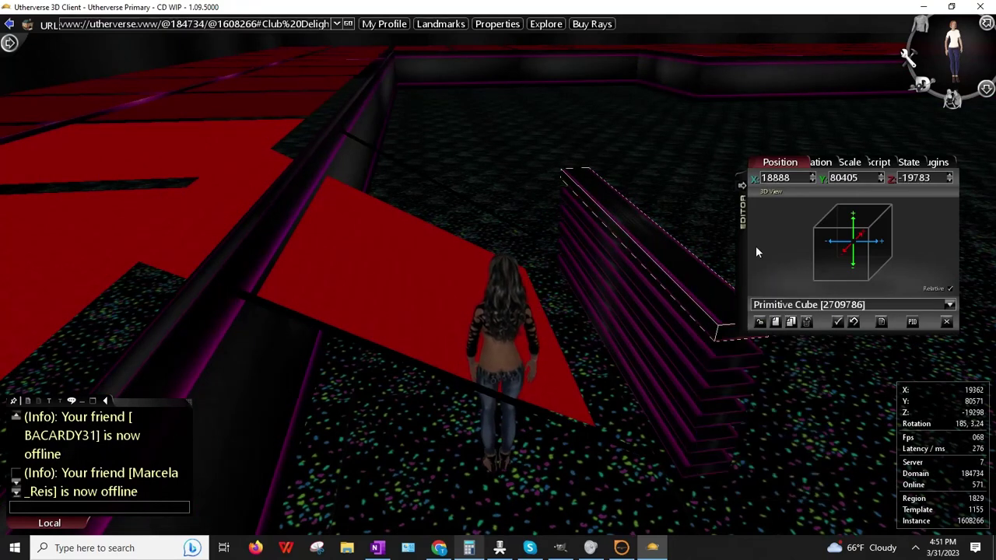
{"action": "left_click", "coordinate": [812, 175]}
{"action": "left_click", "coordinate": [813, 175]}
{"action": "left_click", "coordinate": [813, 175]}
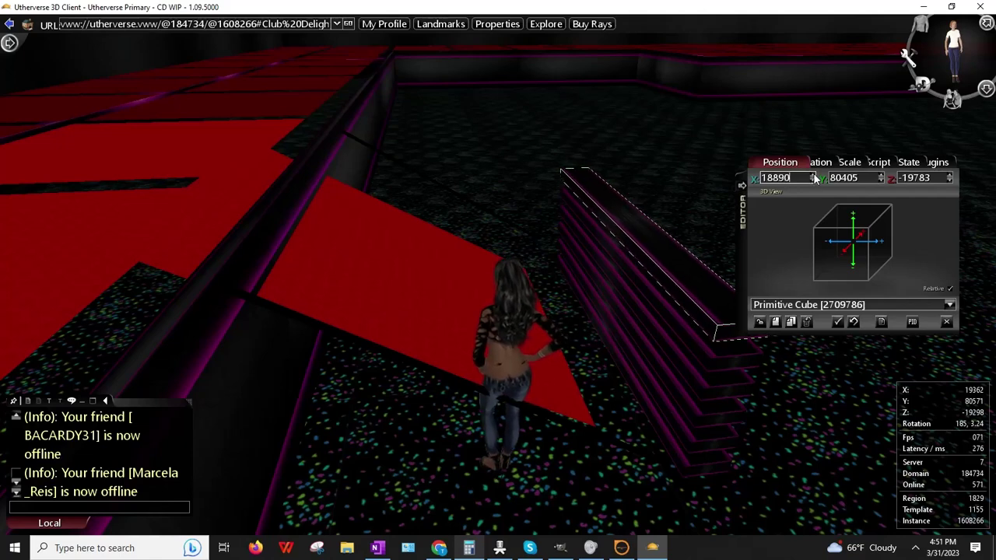
{"action": "left_click", "coordinate": [813, 175]}
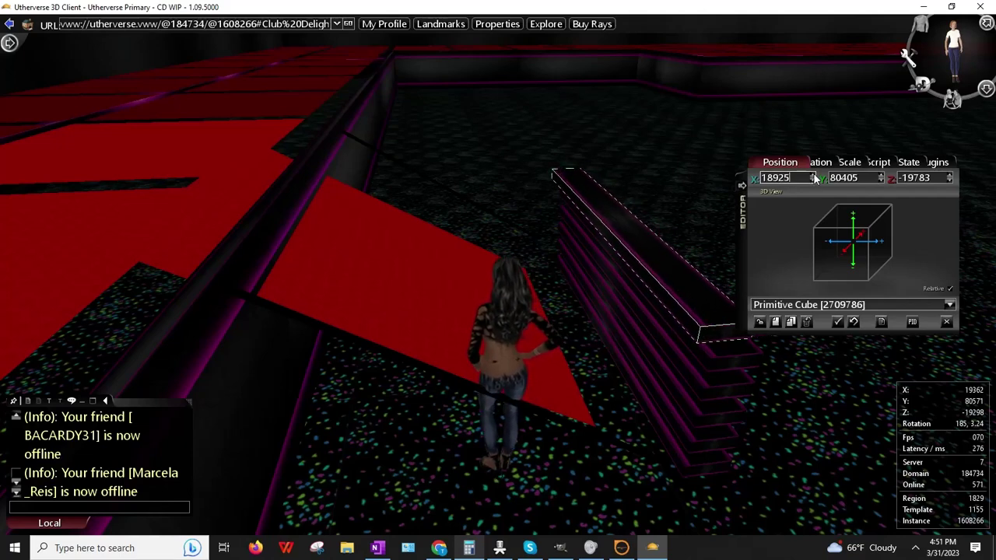
{"action": "left_click_drag", "start_coordinate": [814, 178], "coordinate": [813, 177]}
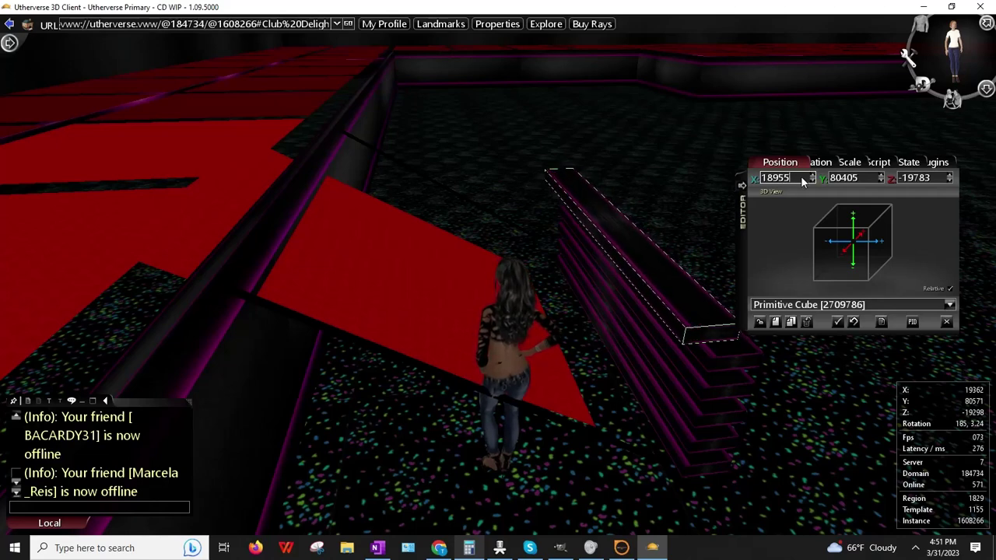
{"action": "type", "text": "19500"}
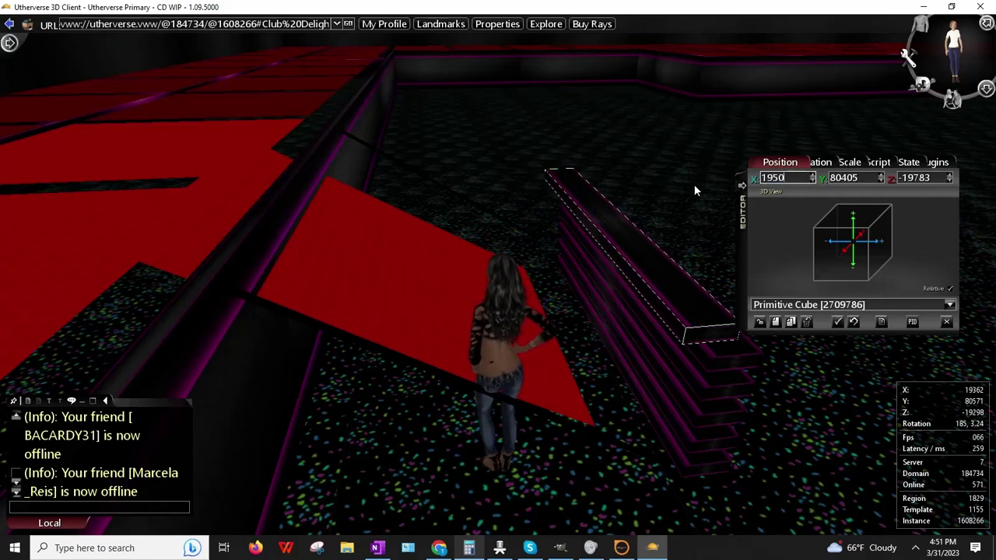
{"action": "key", "text": "Return"}
- Try X positions 20100 and 19900 for the cube and settle on 19800, near the ramp's upper edge
{"action": "double_click", "coordinate": [778, 178]}
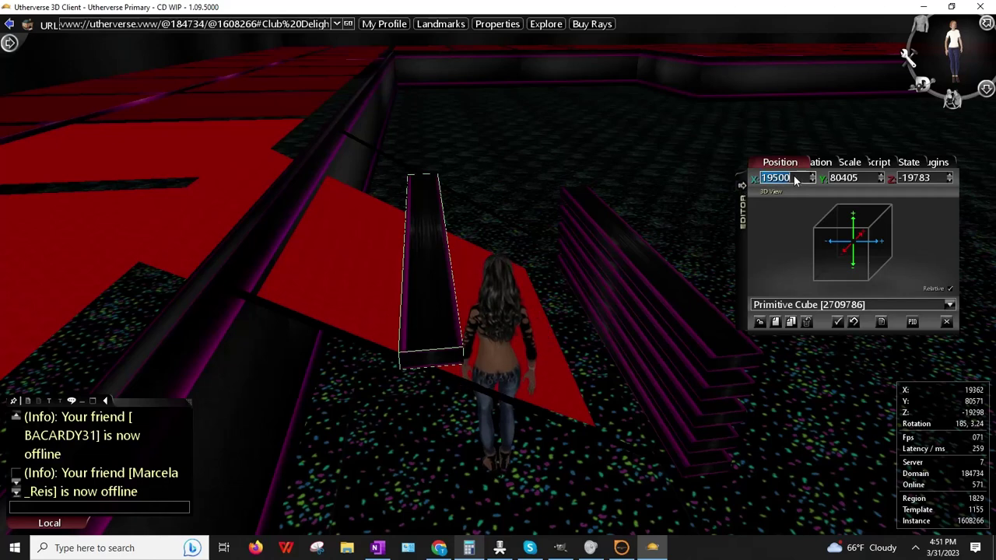
{"action": "type", "text": "20100"}
{"action": "key", "text": "Return"}
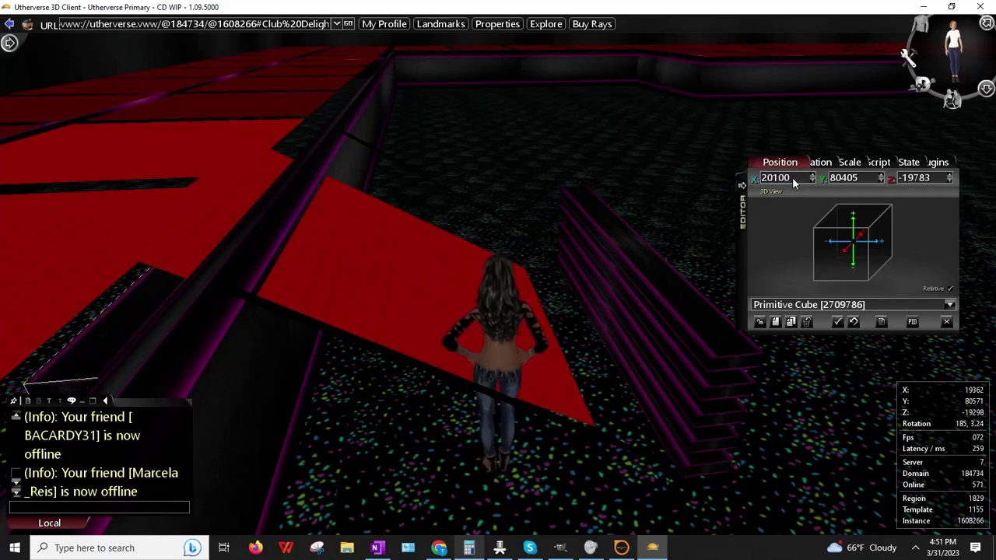
{"action": "double_click", "coordinate": [791, 178]}
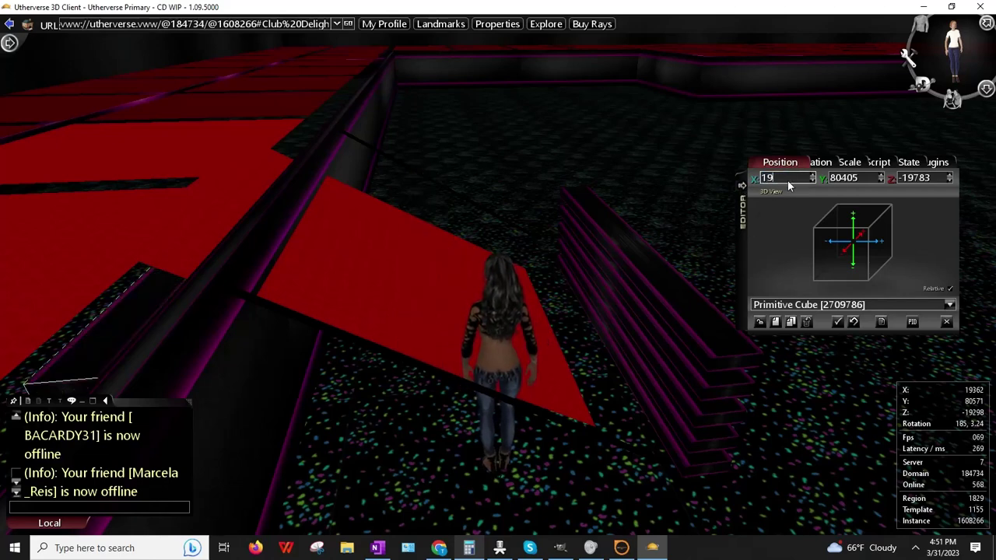
{"action": "type", "text": "19900"}
{"action": "key", "text": "Return"}
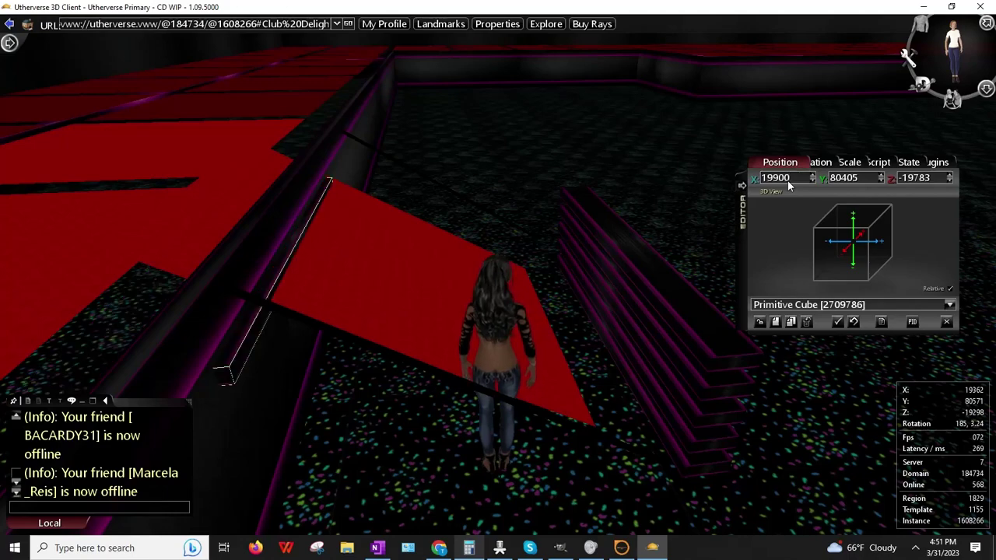
{"action": "double_click", "coordinate": [792, 179]}
{"action": "type", "text": "19800"}
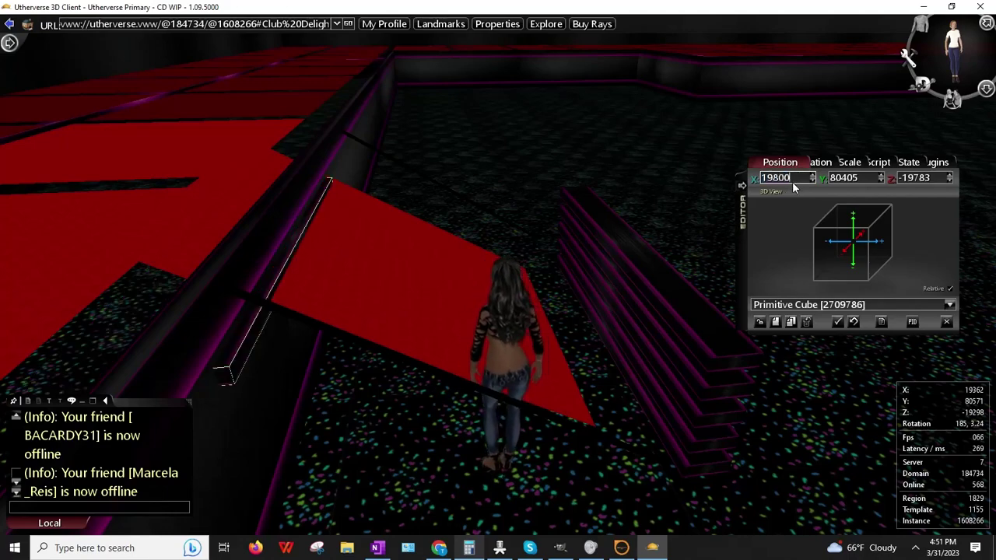
{"action": "key", "text": "Return"}
- Fine-tune the cube's X position to 19812 against the platform edge at the top of the ramp
{"action": "right_click_drag", "start_coordinate": [467, 277], "coordinate": [476, 301]}
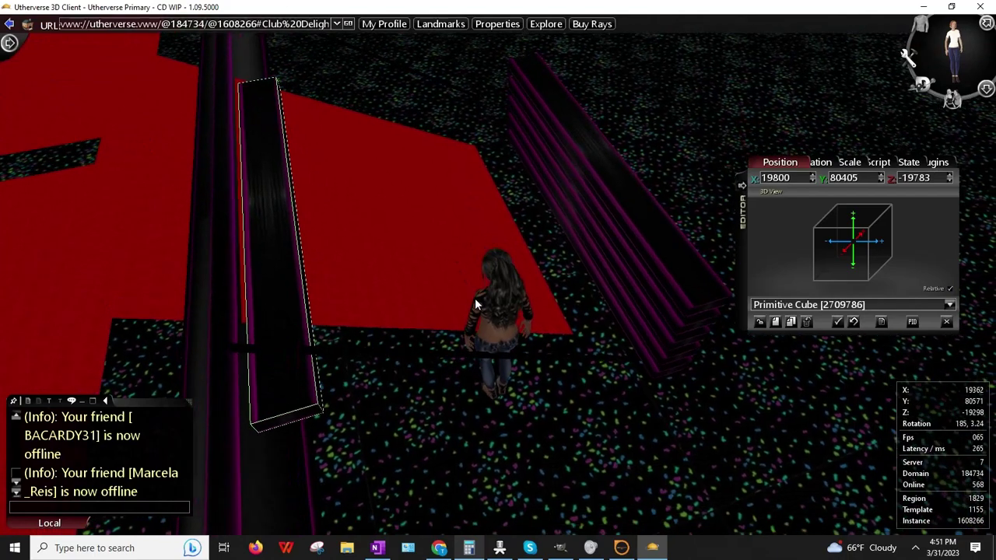
{"action": "left_click", "coordinate": [811, 182]}
{"action": "left_click", "coordinate": [812, 181]}
{"action": "left_click", "coordinate": [811, 181]}
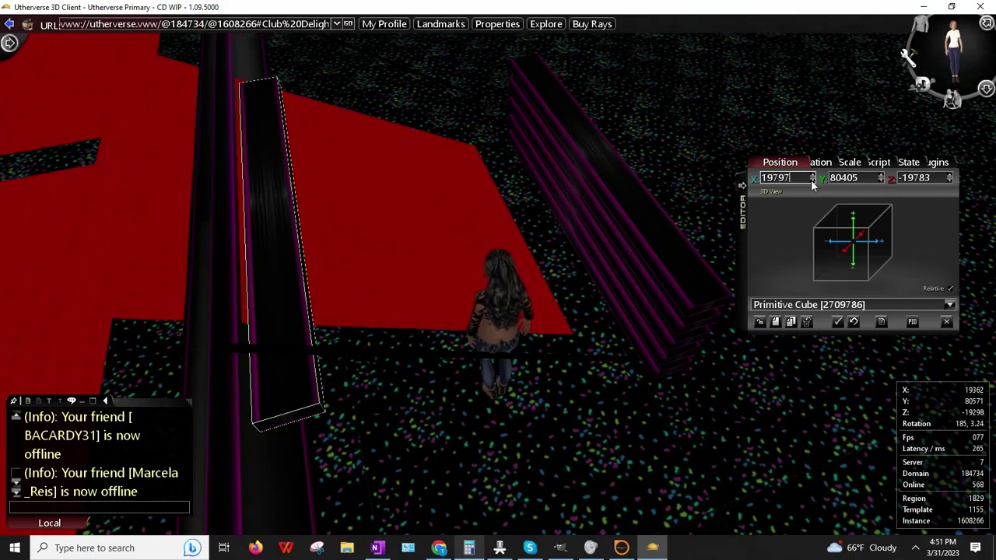
{"action": "left_click", "coordinate": [811, 175]}
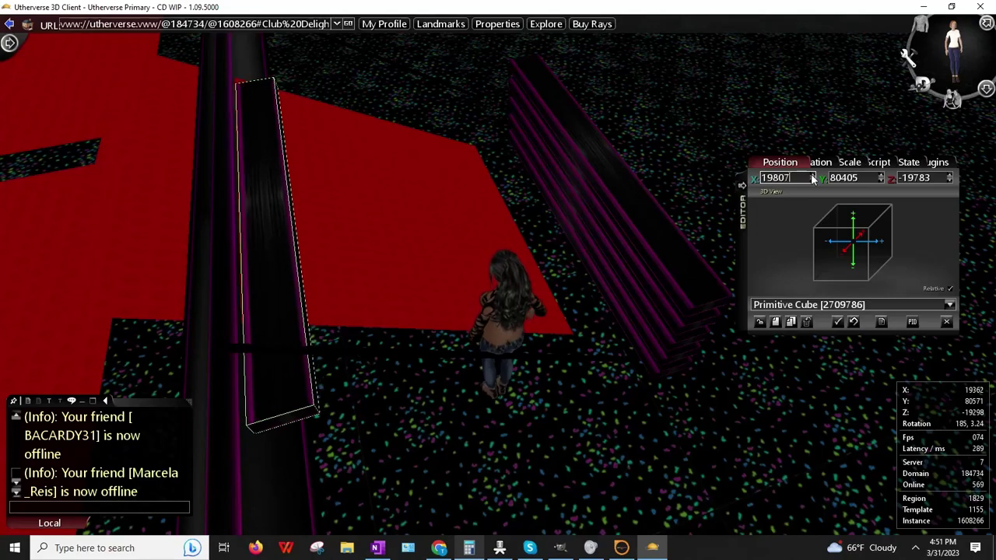
- Select the Court Floor ramp across the room and the nearby red Court Floor ramp to compare their positions
{"action": "right_click_drag", "start_coordinate": [372, 336], "coordinate": [369, 284]}
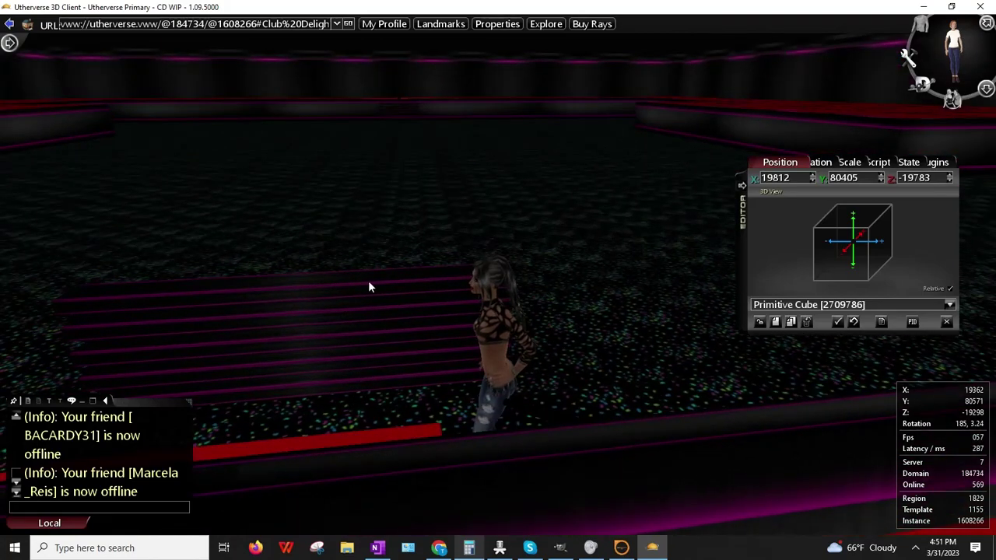
{"action": "right_click", "coordinate": [395, 126]}
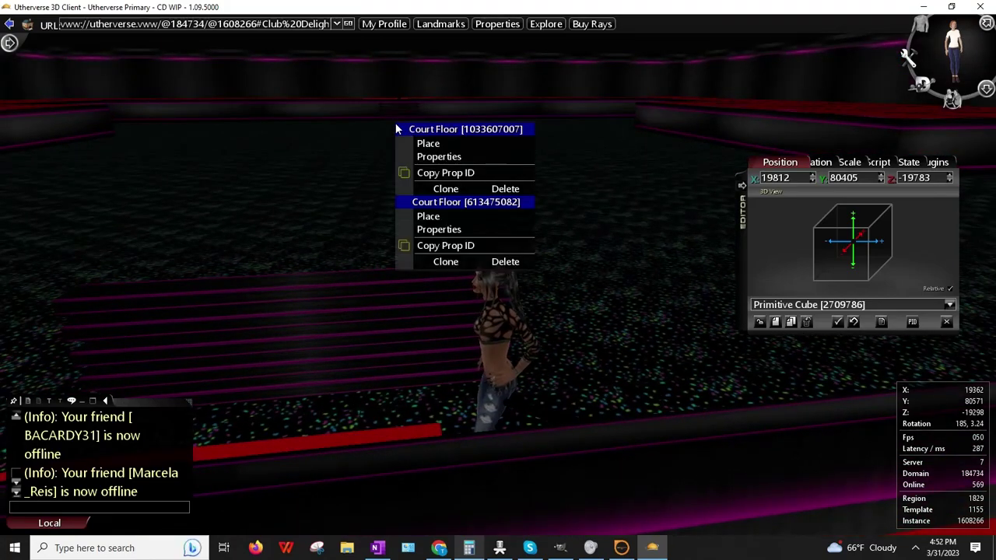
{"action": "left_click", "coordinate": [437, 157]}
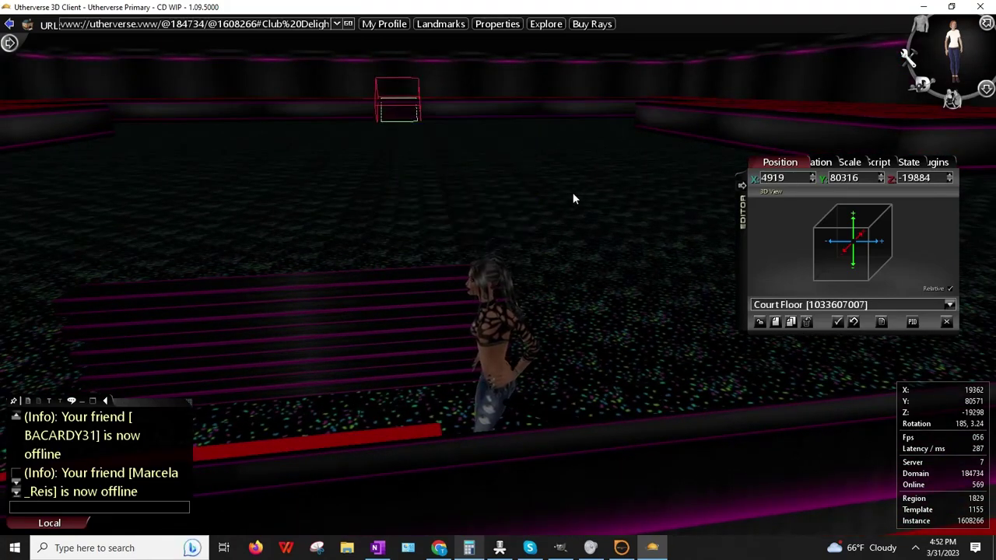
{"action": "right_click_drag", "start_coordinate": [573, 199], "coordinate": [342, 199]}
{"action": "right_click", "coordinate": [478, 268]}
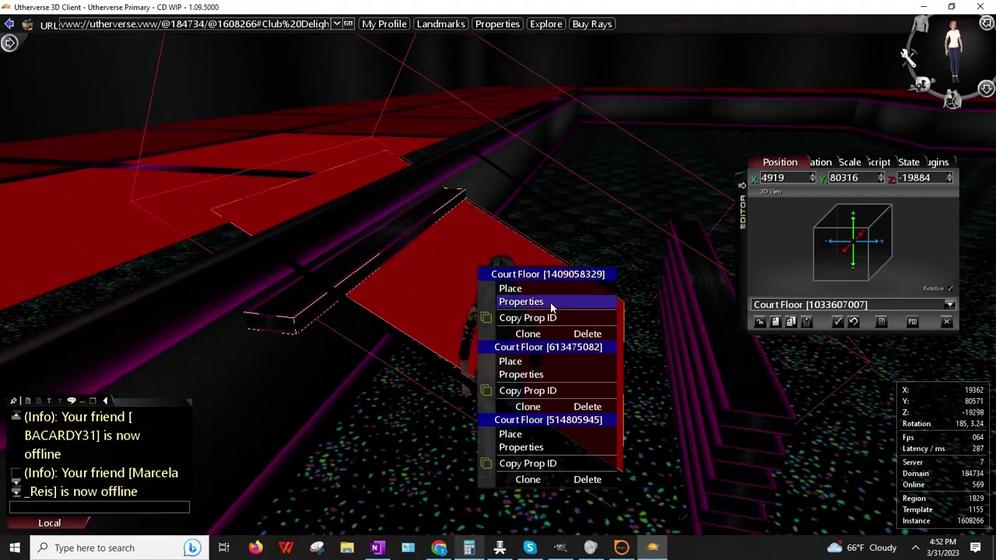
{"action": "left_click", "coordinate": [550, 303]}
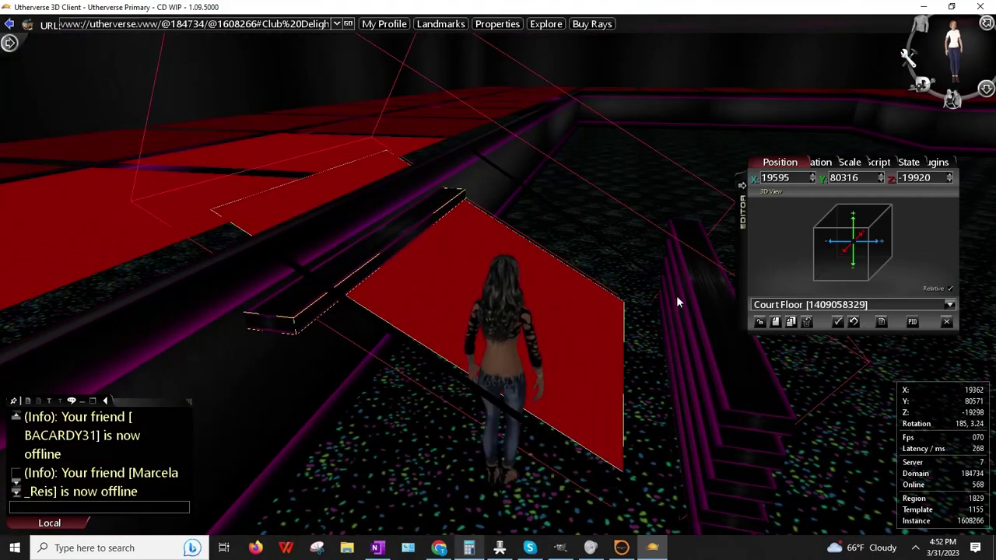
- Check the position of the Court Floor ramp across the room, set the nearby red ramp's Z position to -19884, and unlock the selection
{"action": "right_click_drag", "start_coordinate": [645, 283], "coordinate": [795, 266]}
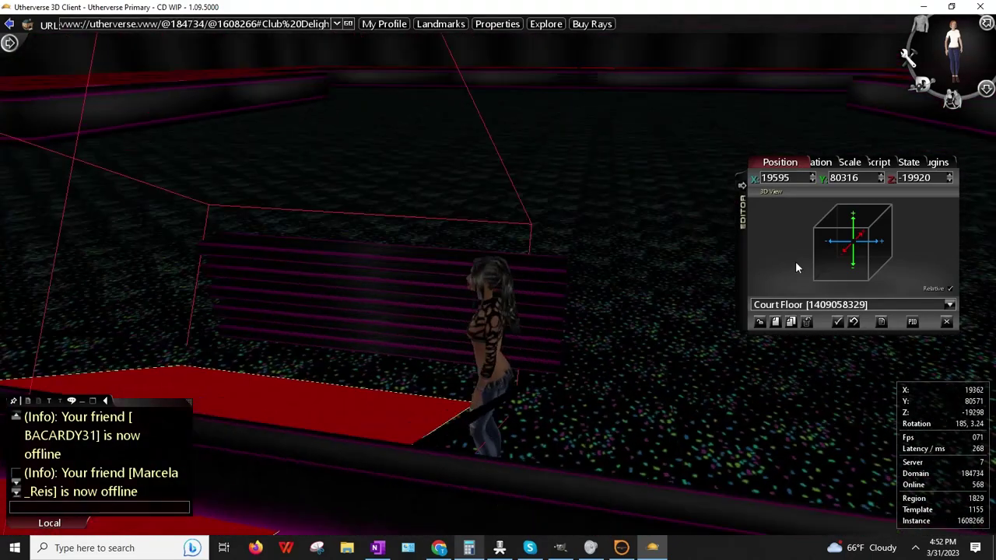
{"action": "left_click", "coordinate": [547, 92]}
{"action": "left_click", "coordinate": [596, 129]}
{"action": "left_click_drag", "start_coordinate": [597, 143], "coordinate": [362, 191]}
{"action": "right_click", "coordinate": [489, 194]}
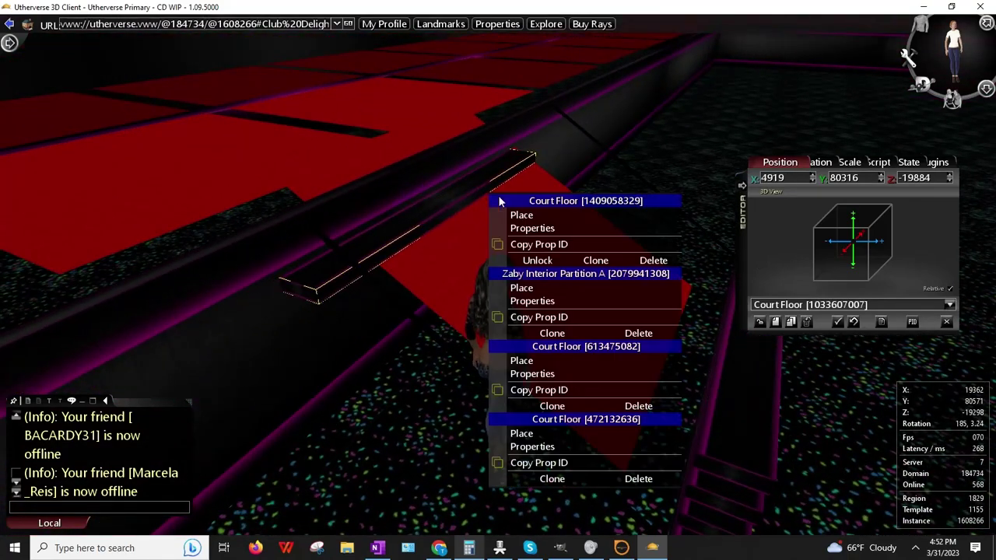
{"action": "left_click", "coordinate": [548, 238]}
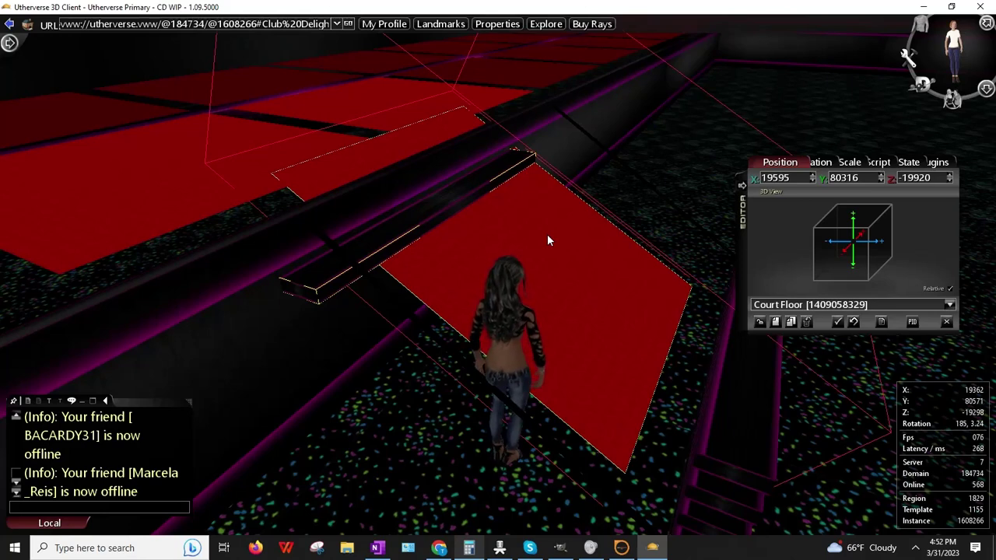
{"action": "double_click", "coordinate": [917, 180]}
{"action": "type", "text": "-1988"}
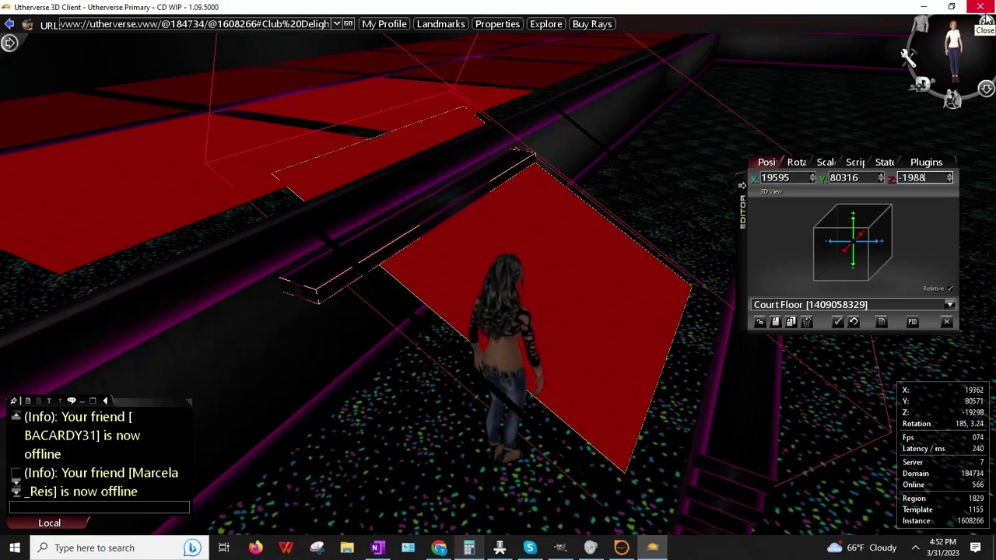
{"action": "type", "text": "4"}
{"action": "key", "text": "Return"}
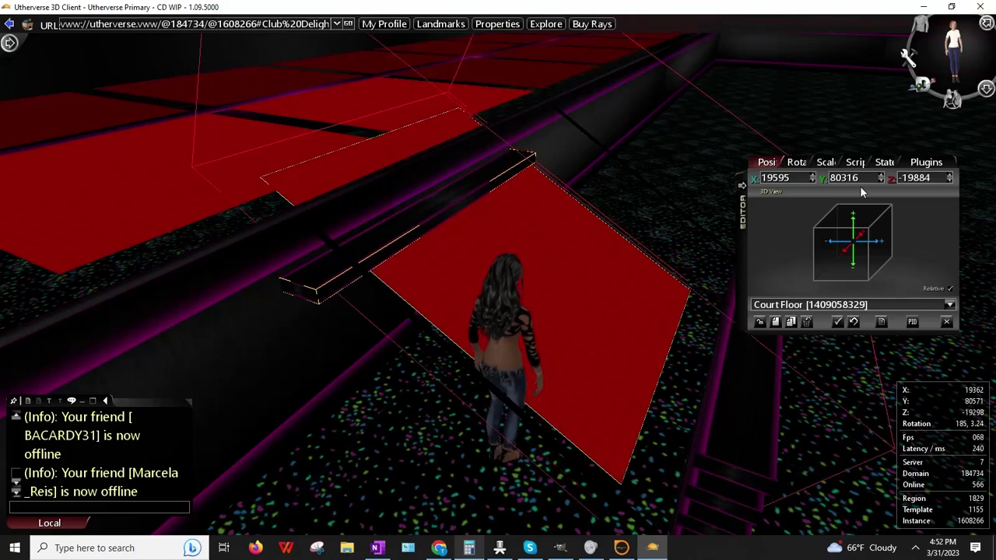
{"action": "left_click", "coordinate": [759, 322]}
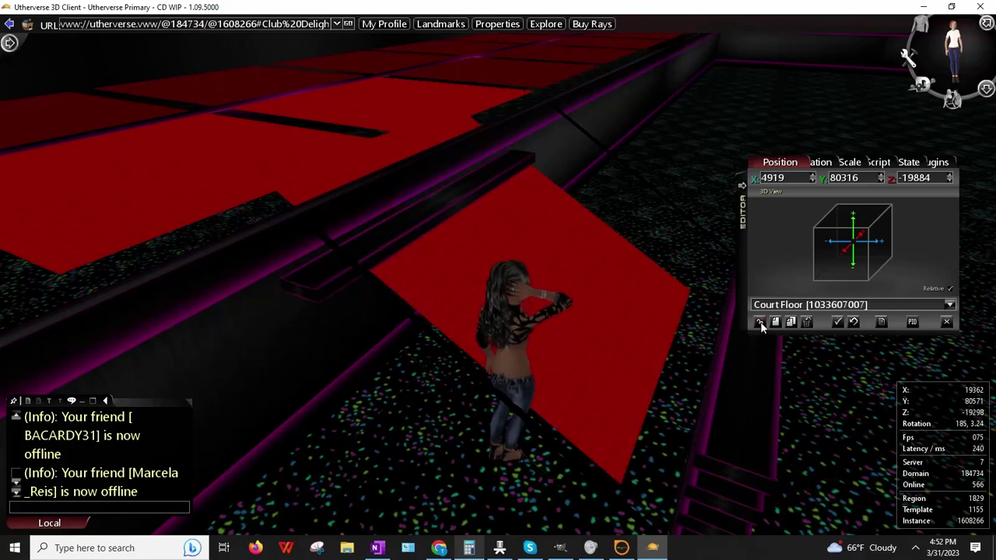
{"action": "mouse_move", "coordinate": [638, 291]}
{"action": "left_mouse_down"}
{"action": "mouse_move", "coordinate": [505, 307]}
{"action": "mouse_move", "coordinate": [622, 292]}
{"action": "left_mouse_up"}
{"action": "right_click", "coordinate": [420, 220]}
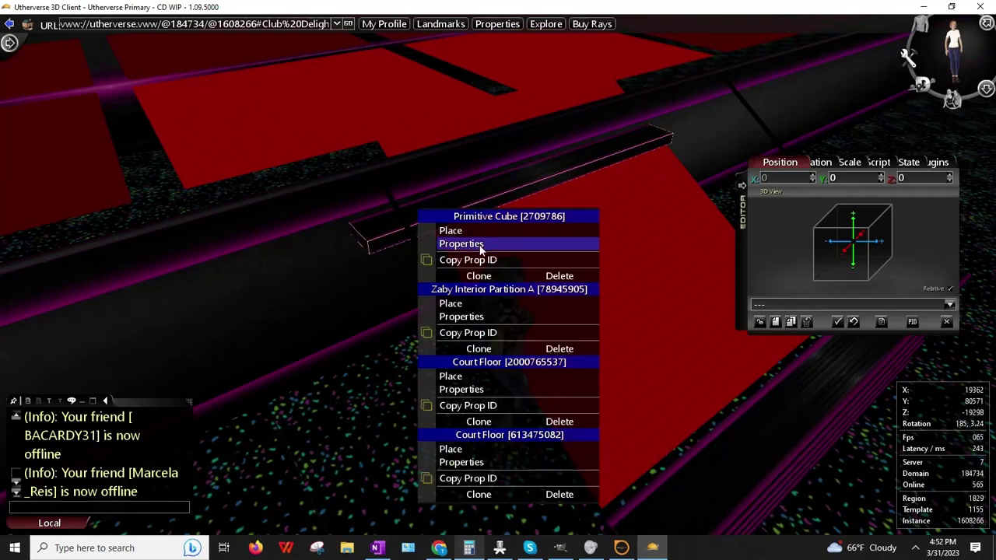
{"action": "left_click", "coordinate": [517, 235]}
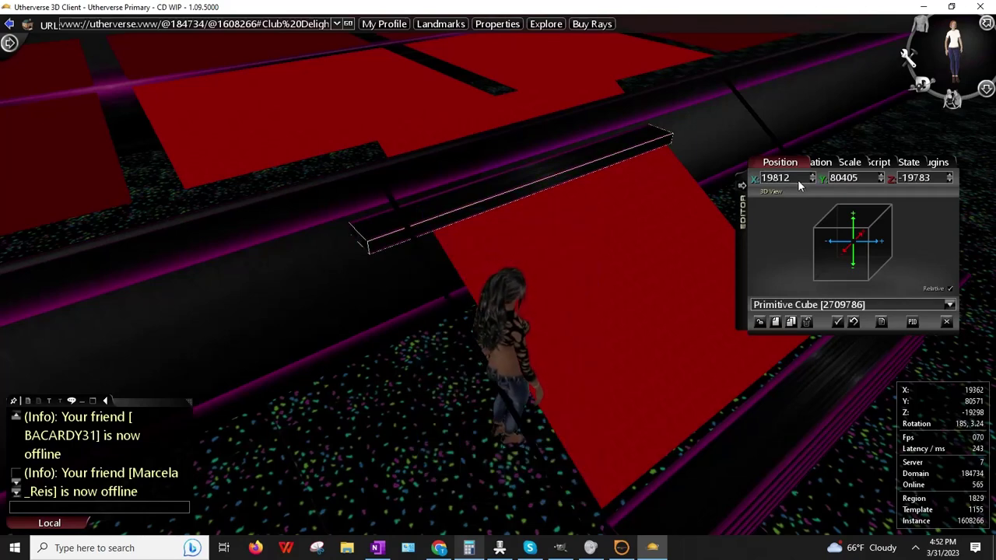
{"action": "left_click", "coordinate": [931, 179]}
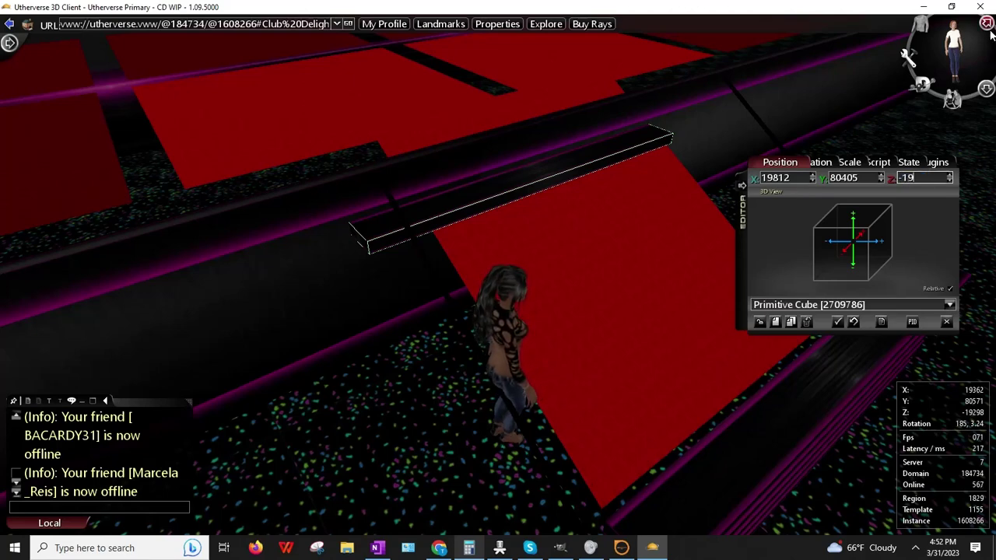
{"action": "left_click", "coordinate": [855, 319]}
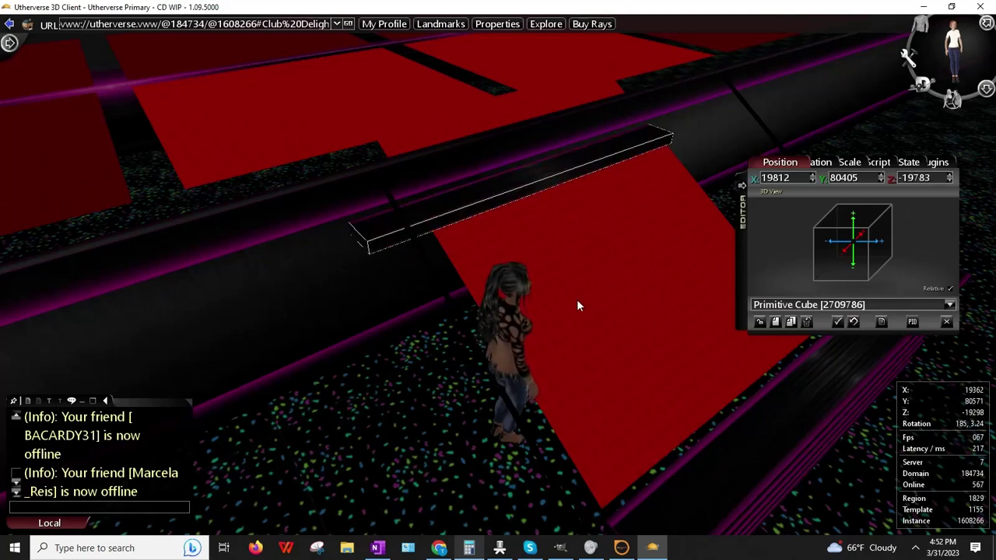
- Check a Primitive Cube on the opposite staircase and set the Z position of the cube at the nearby ramp's upper edge to -19883
{"action": "left_click_drag", "start_coordinate": [577, 300], "coordinate": [928, 261]}
{"action": "right_click", "coordinate": [565, 89]}
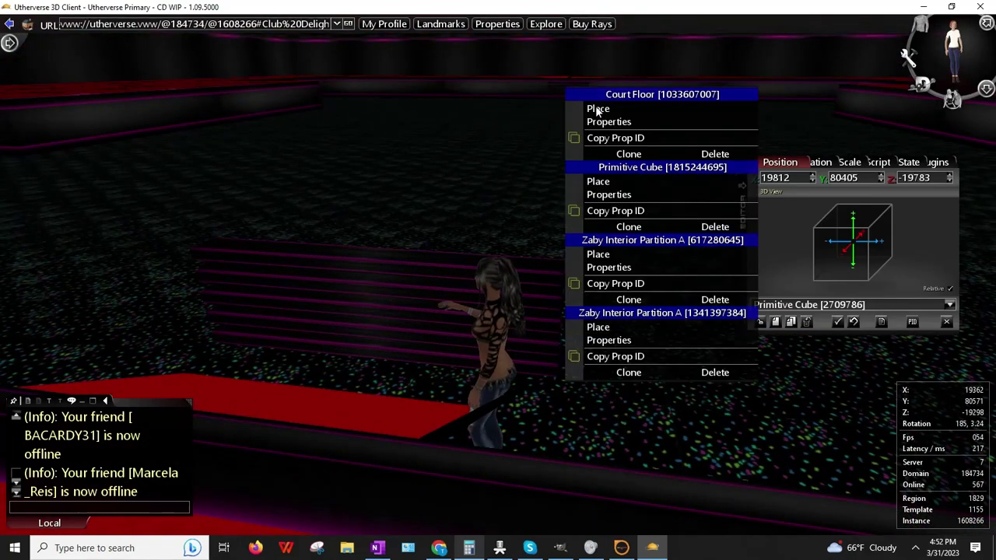
{"action": "left_click", "coordinate": [614, 194]}
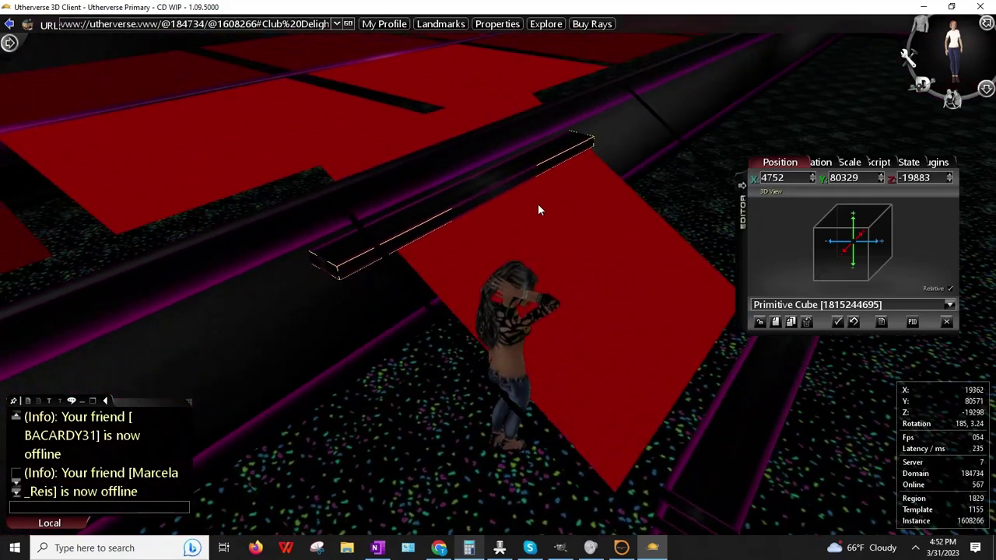
{"action": "right_click", "coordinate": [449, 202]}
{"action": "left_click", "coordinate": [504, 233]}
{"action": "left_click", "coordinate": [902, 179]}
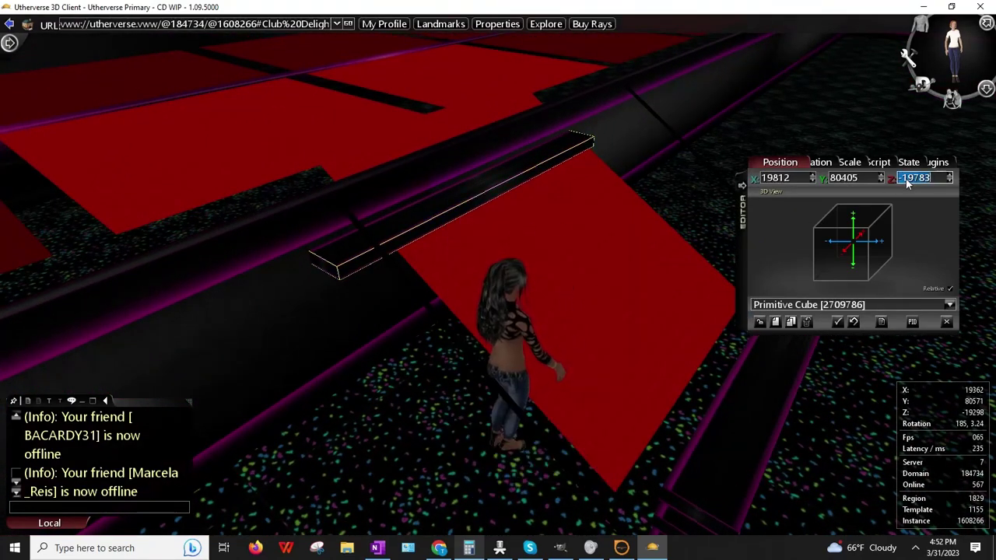
{"action": "type", "text": "-19"}
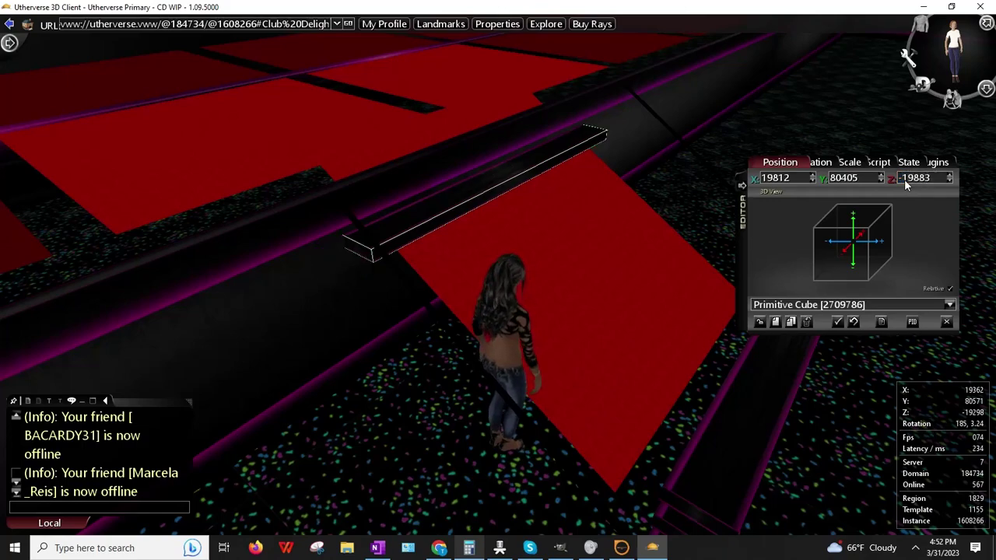
- Select the Primitive Cube at the opposite ramp across the room and copy its Z position value
{"action": "left_click_drag", "start_coordinate": [720, 268], "coordinate": [978, 224]}
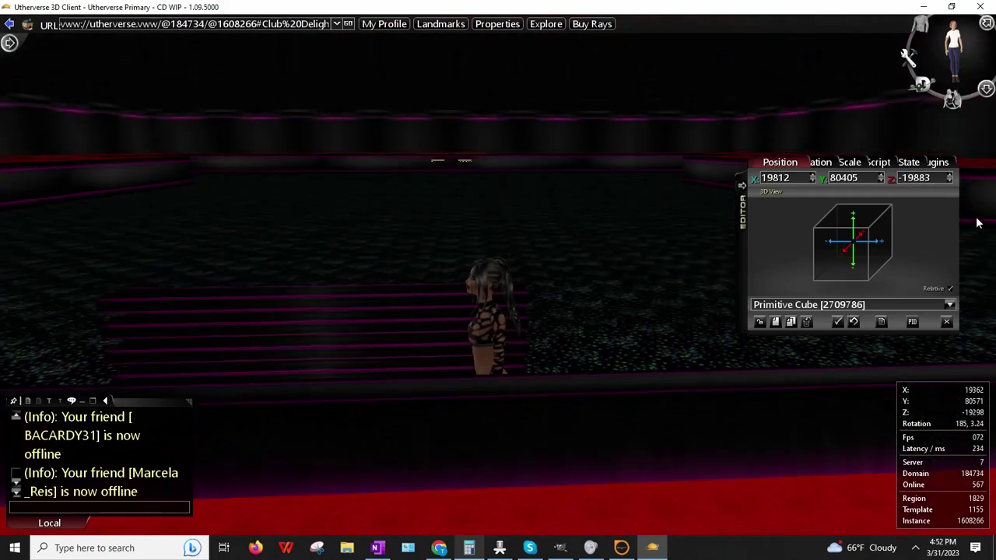
{"action": "right_click", "coordinate": [451, 166]}
{"action": "right_click", "coordinate": [449, 166]}
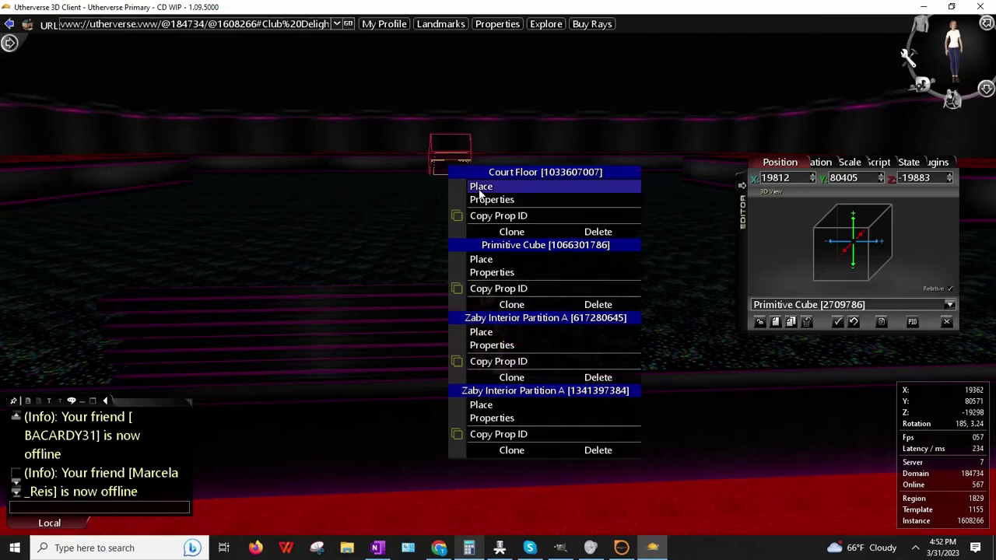
{"action": "left_click", "coordinate": [501, 273]}
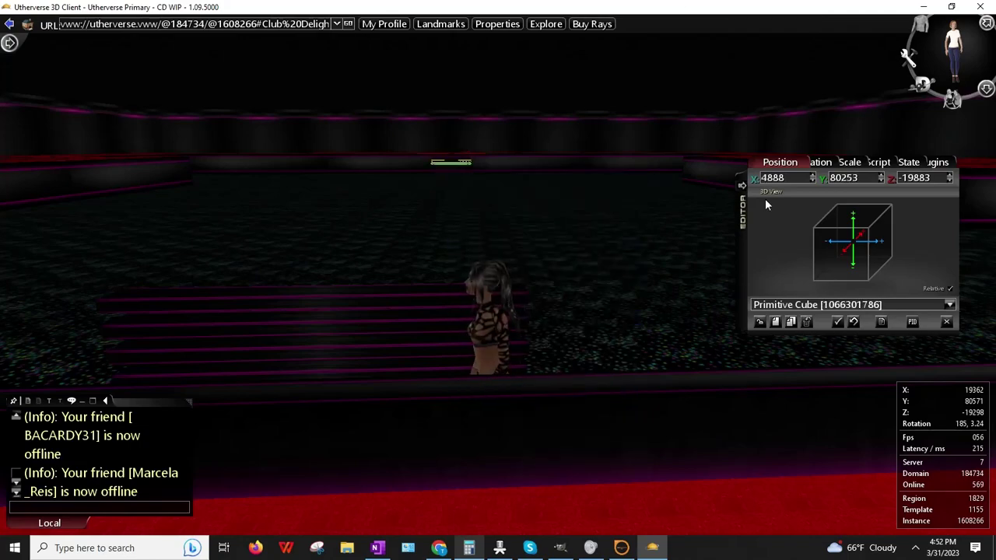
{"action": "right_click", "coordinate": [915, 181]}
{"action": "left_click", "coordinate": [935, 204]}
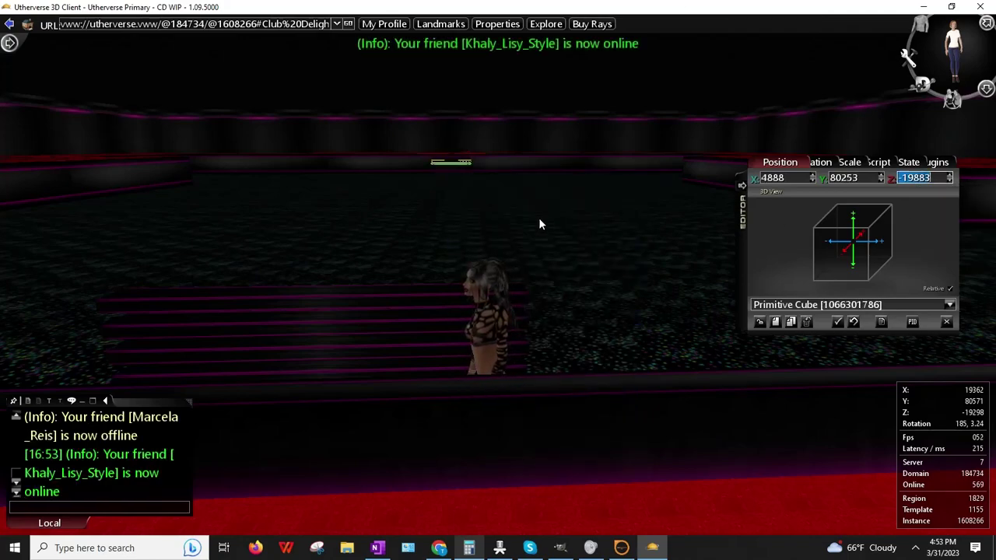
- Select the top Primitive Cube of the stack beside the ramp and apply the copied Z position of -19883
{"action": "left_click_drag", "start_coordinate": [540, 219], "coordinate": [184, 299]}
{"action": "left_click_drag", "start_coordinate": [477, 264], "coordinate": [633, 252]}
{"action": "left_click", "coordinate": [632, 251]}
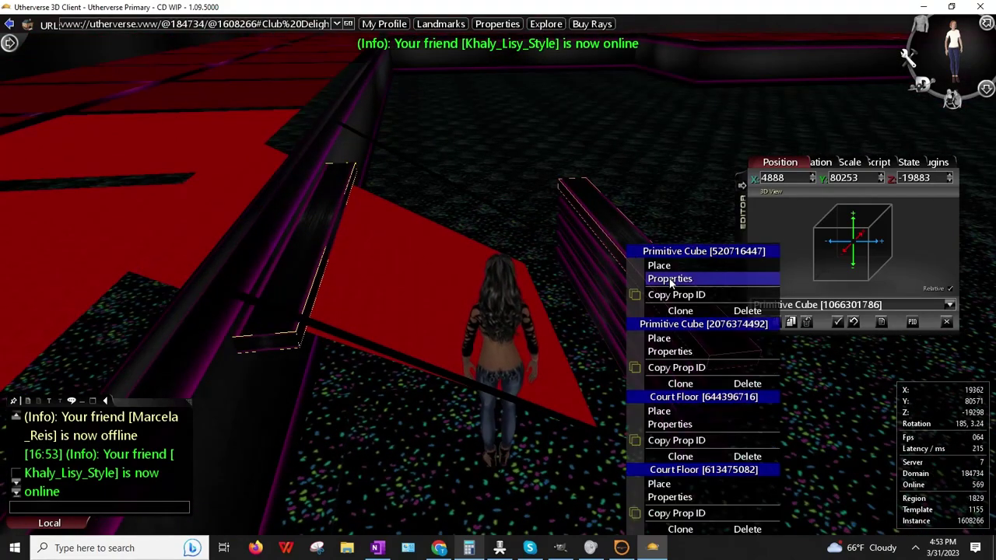
{"action": "left_click", "coordinate": [669, 278]}
{"action": "right_click", "coordinate": [922, 179]}
{"action": "left_click", "coordinate": [930, 216]}
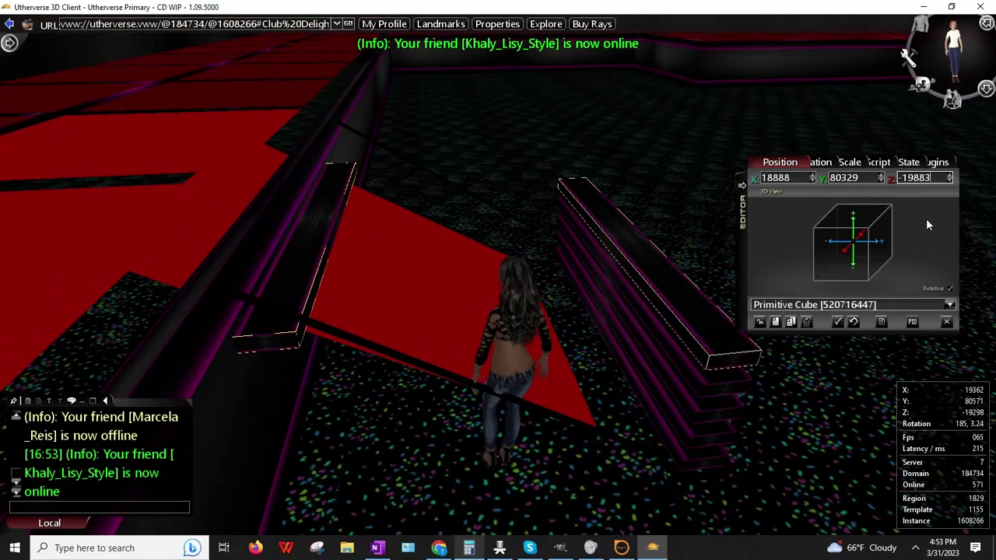
{"action": "key", "text": "Return"}
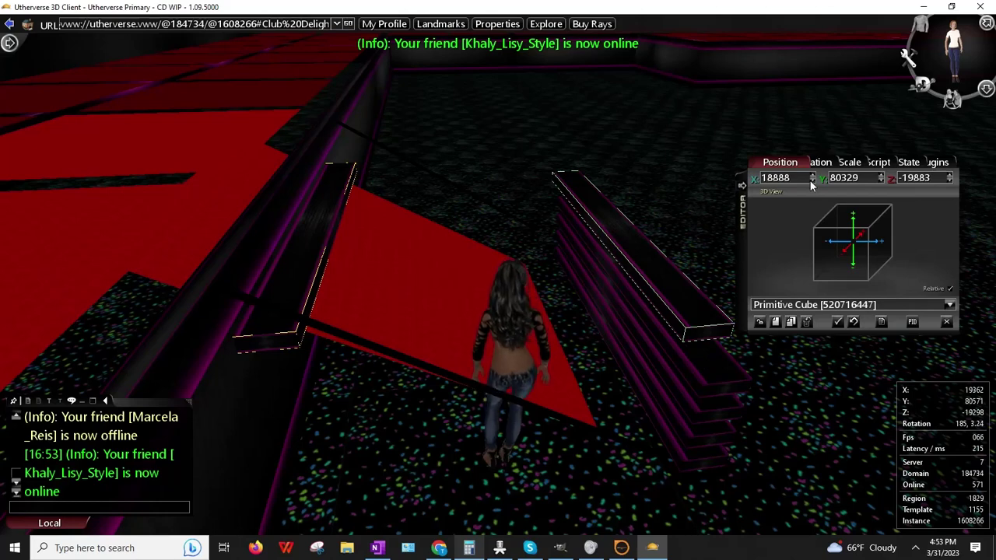
- Try nudging the stack's top cube along X toward the ramp up to 19007
{"action": "left_click", "coordinate": [813, 180]}
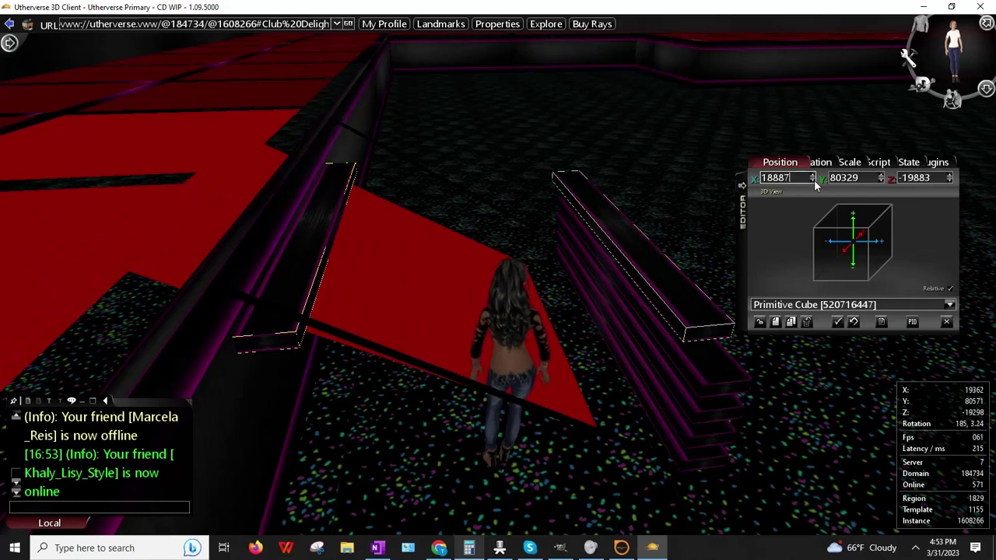
{"action": "left_click", "coordinate": [813, 181]}
{"action": "left_click", "coordinate": [812, 175]}
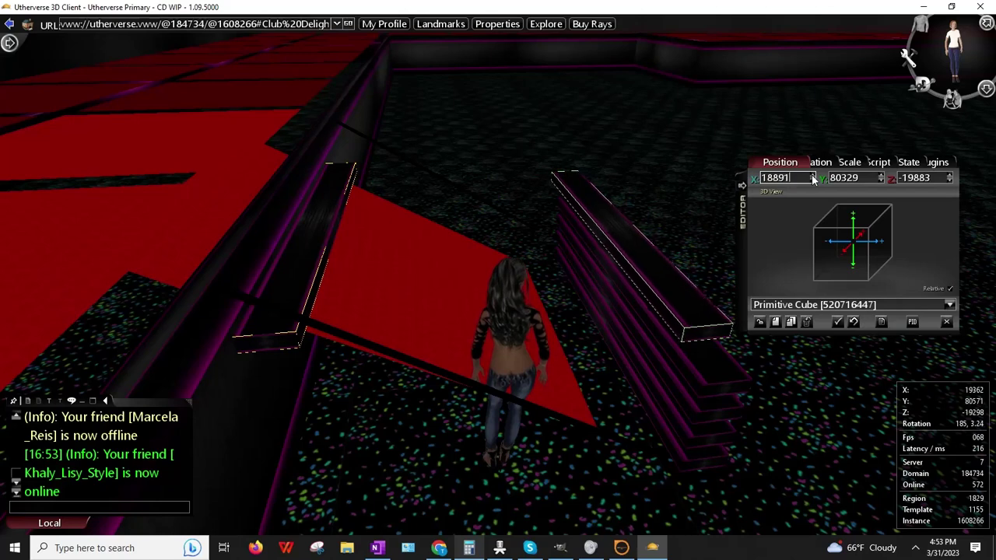
{"action": "left_click_drag", "start_coordinate": [813, 179], "coordinate": [813, 179]}
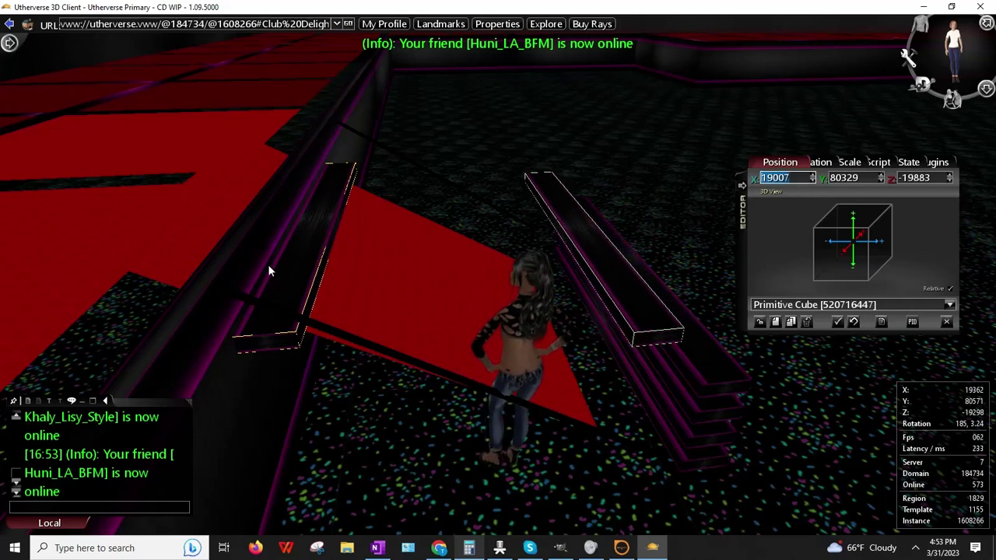
- Check the X position of the cube at the platform edge and set the stack's top cube to X 19700 as the next step down
{"action": "left_click", "coordinate": [334, 242]}
{"action": "left_click", "coordinate": [304, 244]}
{"action": "left_click", "coordinate": [360, 281]}
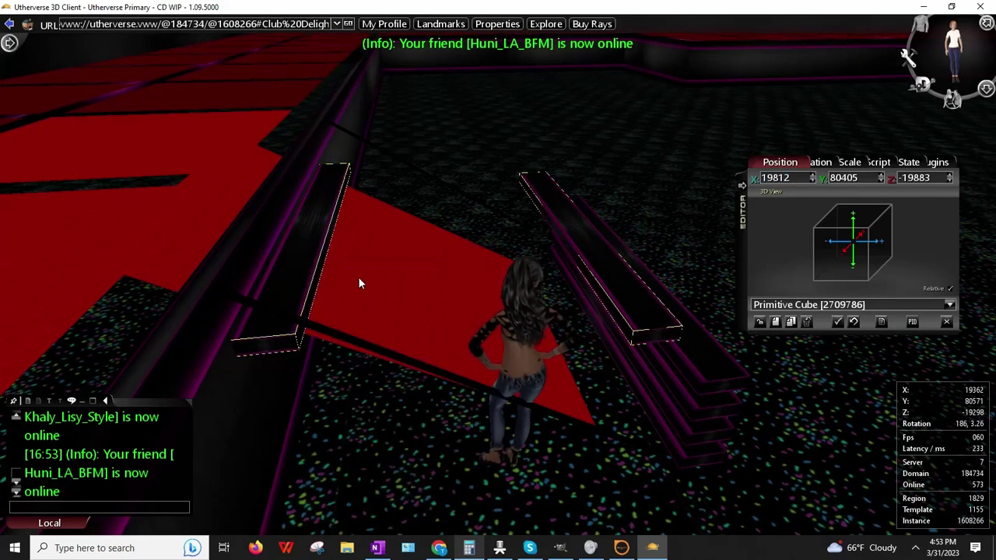
{"action": "left_click", "coordinate": [569, 218]}
{"action": "left_click", "coordinate": [613, 255]}
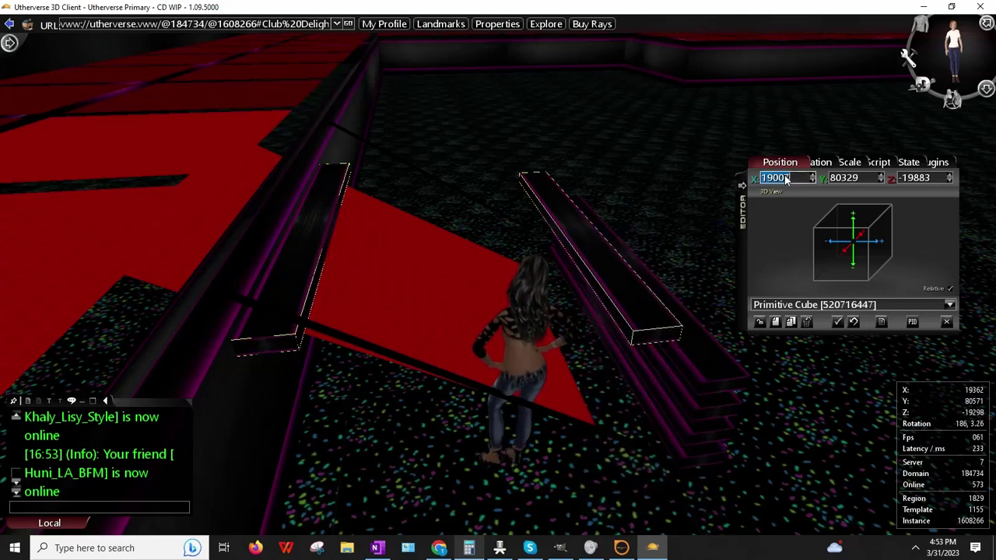
{"action": "type", "text": "19700"}
{"action": "key", "text": "Return"}
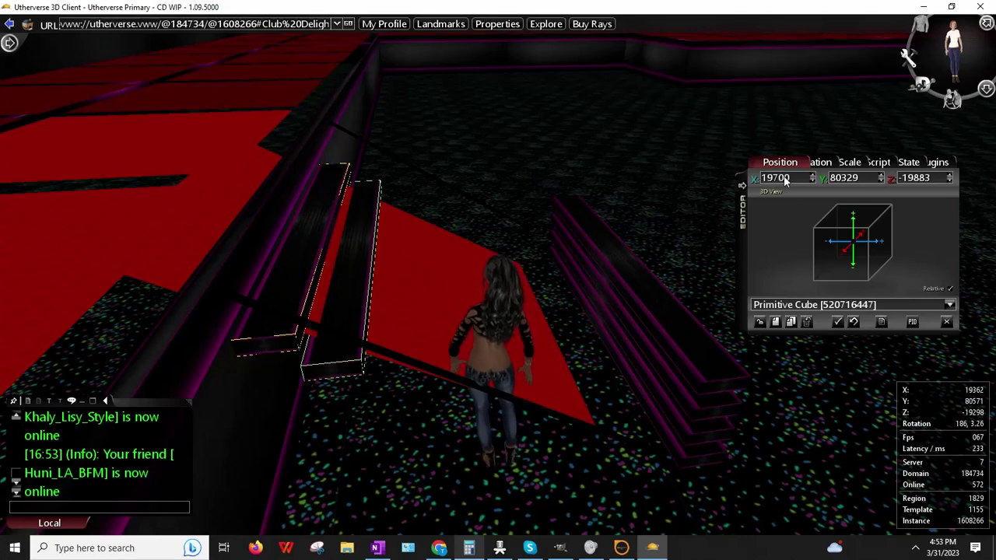
- Fine-tune the second stair cube's X position to 19684 so it lines up with the front edge of the cube above
{"action": "left_click_drag", "start_coordinate": [433, 295], "coordinate": [444, 248]}
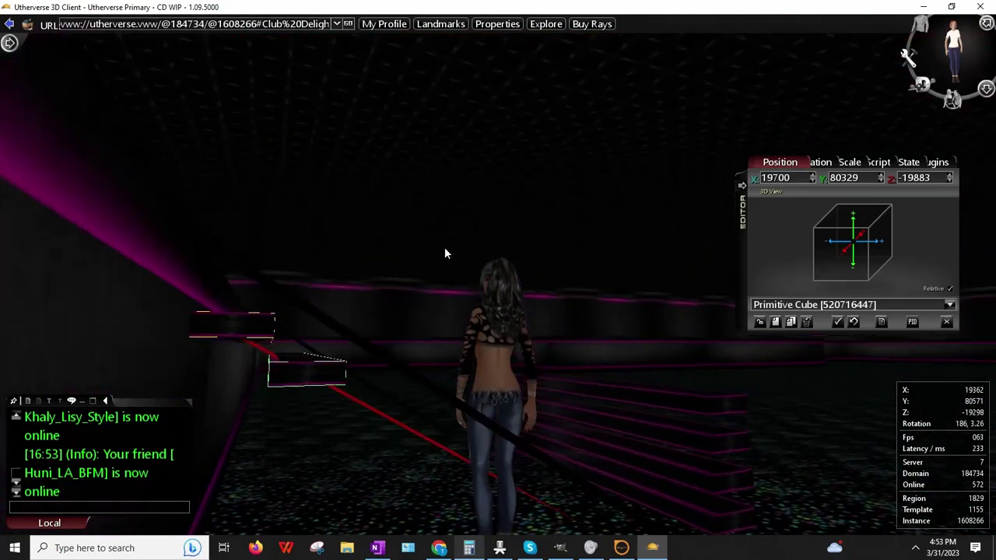
{"action": "left_click", "coordinate": [813, 178]}
{"action": "left_click", "coordinate": [812, 180]}
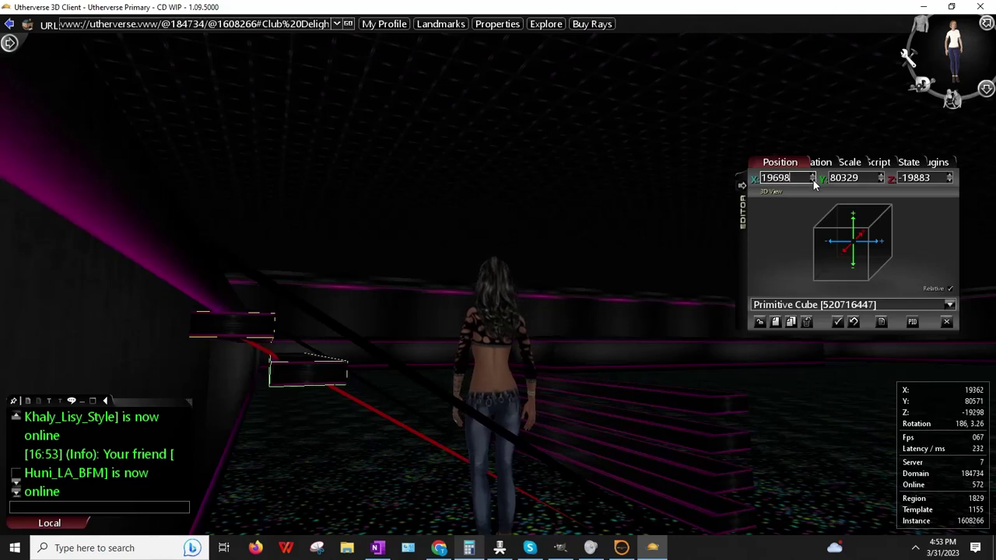
{"action": "left_click_drag", "start_coordinate": [528, 232], "coordinate": [521, 226]}
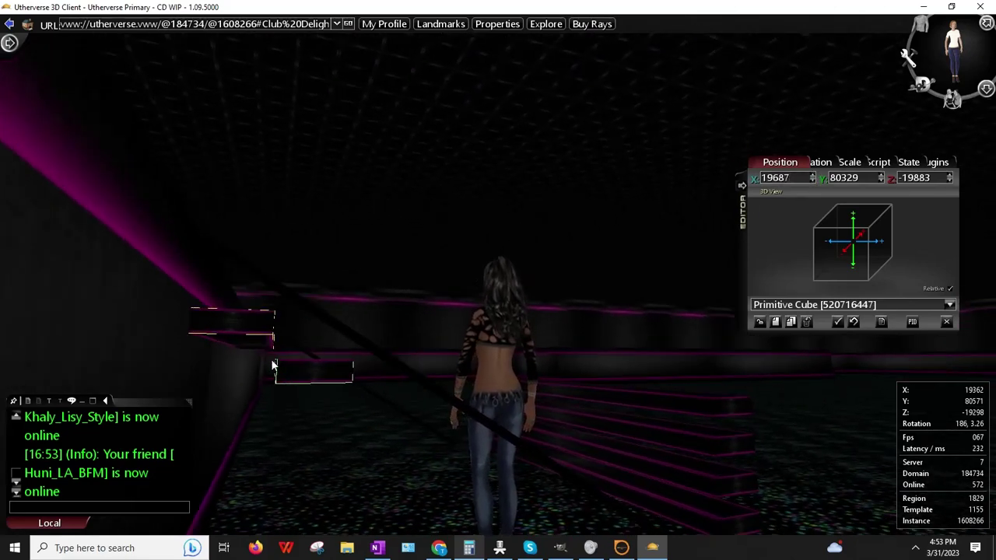
{"action": "left_click", "coordinate": [814, 175]}
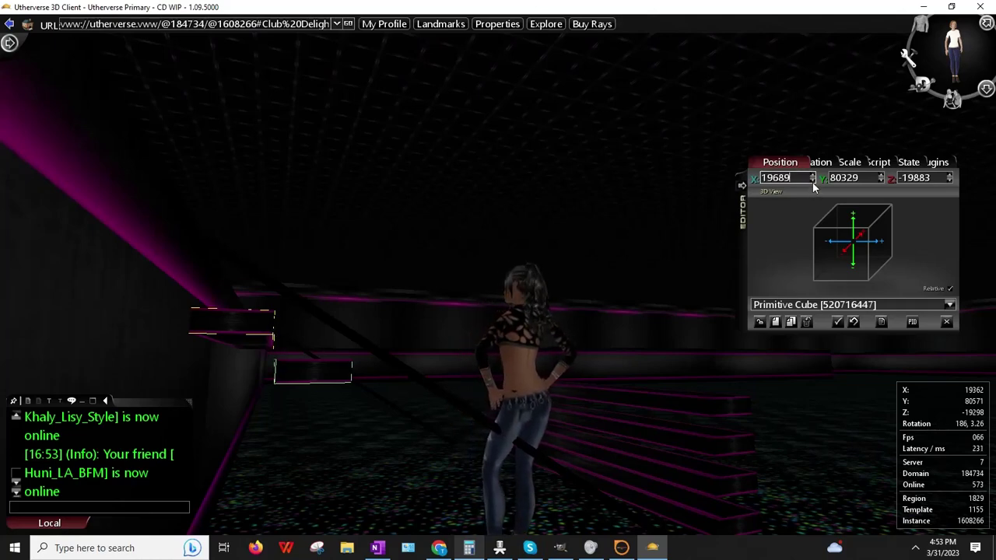
{"action": "left_click", "coordinate": [812, 180]}
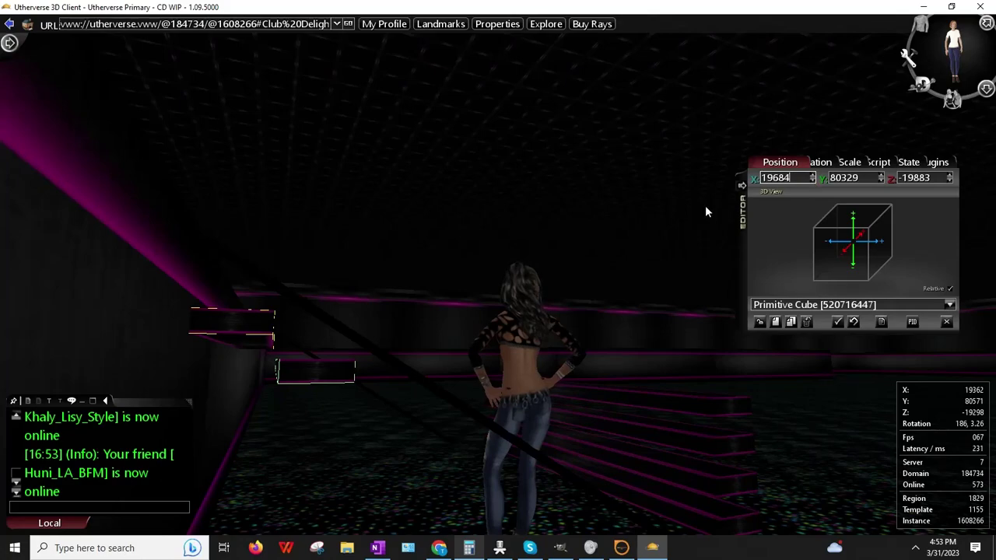
{"action": "right_click_drag", "start_coordinate": [705, 211], "coordinate": [504, 313]}
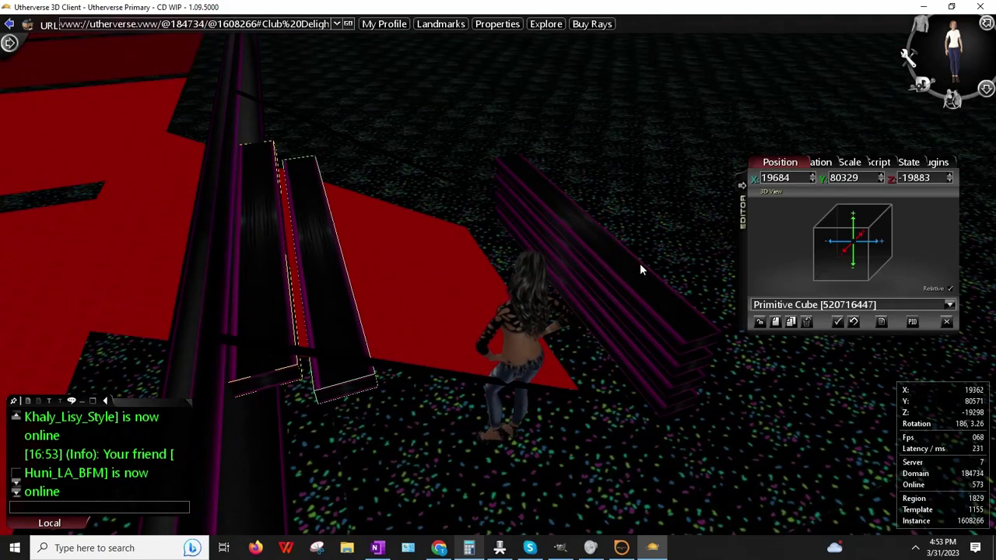
- Select the top Primitive Cube of the remaining stack and set its X position to 19500 as the third stair
{"action": "right_click_drag", "start_coordinate": [639, 270], "coordinate": [610, 254]}
{"action": "right_click", "coordinate": [623, 229]}
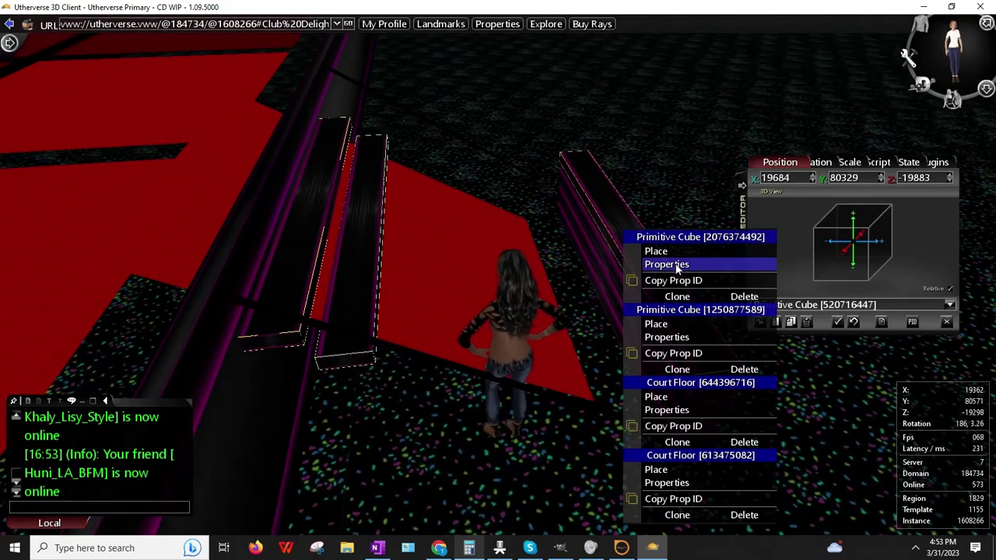
{"action": "left_click", "coordinate": [666, 265]}
{"action": "double_click", "coordinate": [778, 178]}
{"action": "type", "text": "1"}
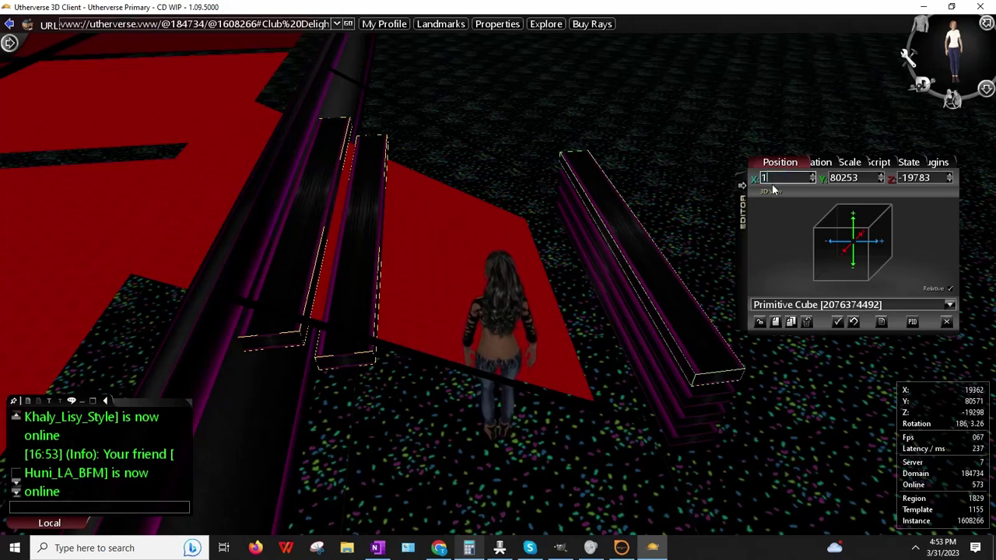
{"action": "type", "text": "9500"}
{"action": "key", "text": "Return"}
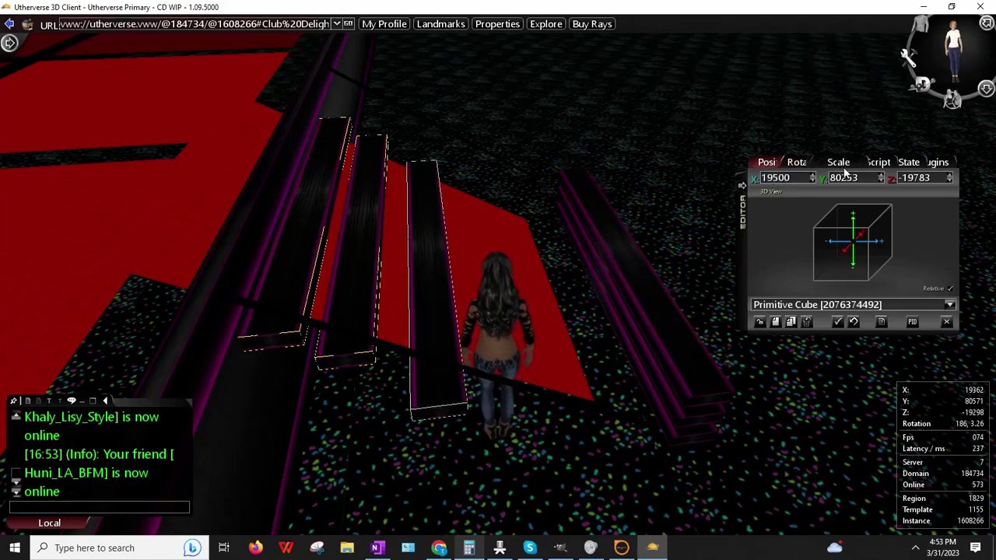
- Nudge the third stair cube along X to 19533 and apply the copied Z position of -19883
{"action": "left_click", "coordinate": [813, 181]}
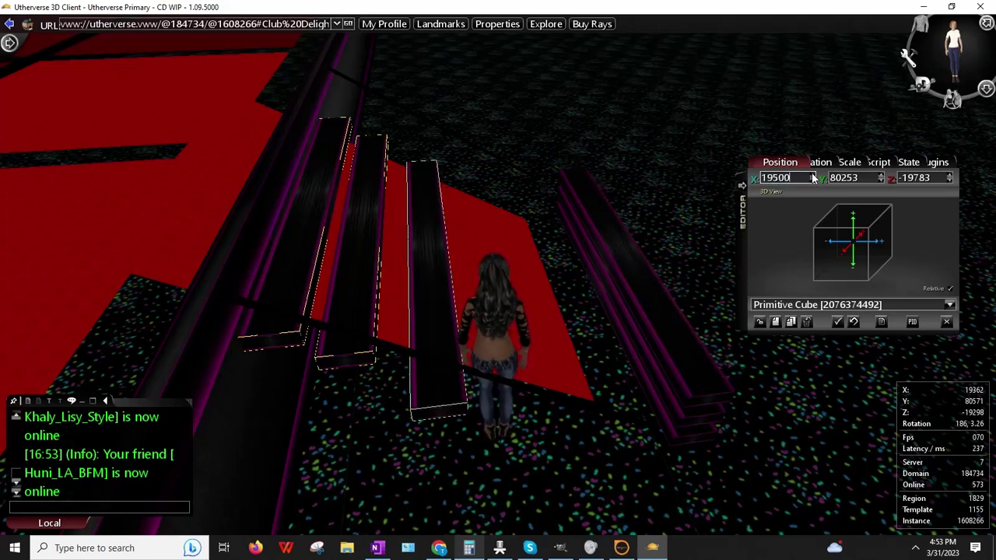
{"action": "left_click_drag", "start_coordinate": [813, 180], "coordinate": [830, 192]}
{"action": "right_click", "coordinate": [923, 177]}
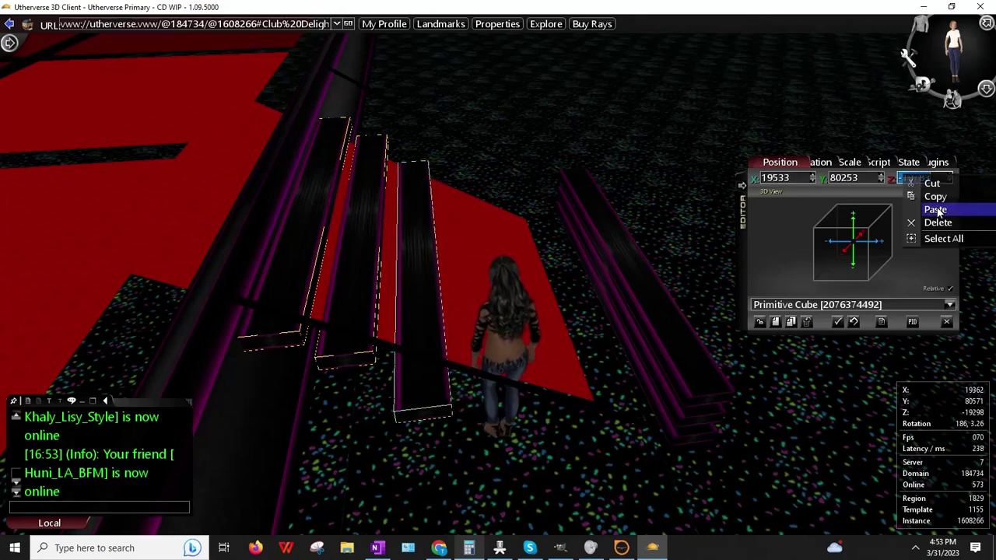
{"action": "left_click", "coordinate": [925, 209]}
- Fine-tune the third stair cube's X position to 19545 so it lines up with the front edge of the cube above
{"action": "left_click_drag", "start_coordinate": [506, 329], "coordinate": [516, 234]}
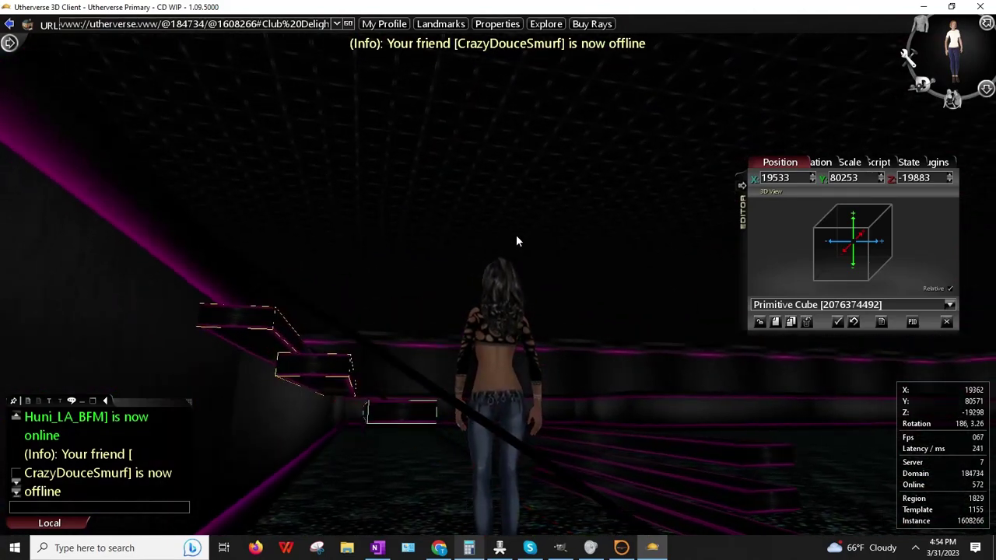
{"action": "left_click", "coordinate": [813, 181]}
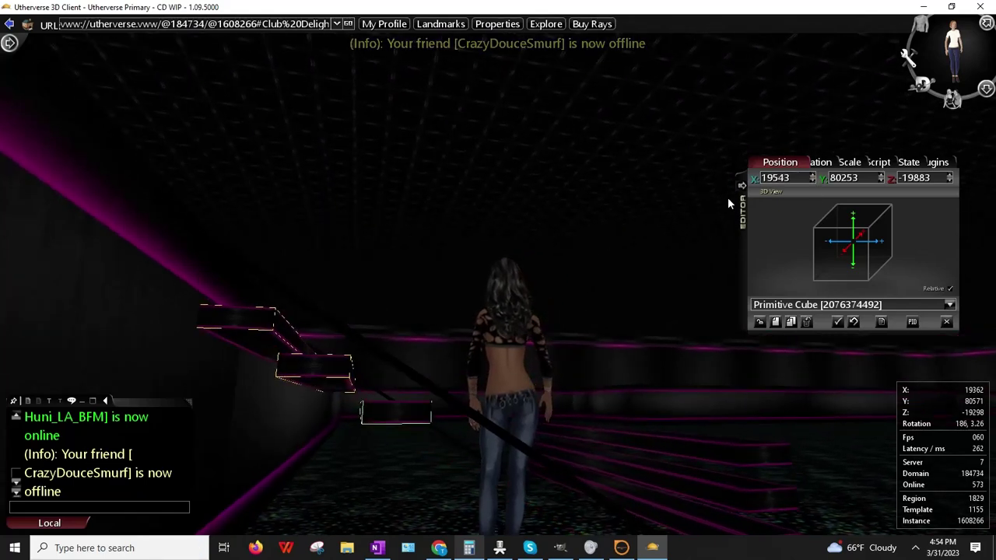
{"action": "left_click", "coordinate": [813, 178]}
- Select the cube now on top of the stack beside the ramp and apply the copied Z position of -19883
{"action": "left_click_drag", "start_coordinate": [603, 257], "coordinate": [618, 220]}
{"action": "right_click", "coordinate": [623, 256]}
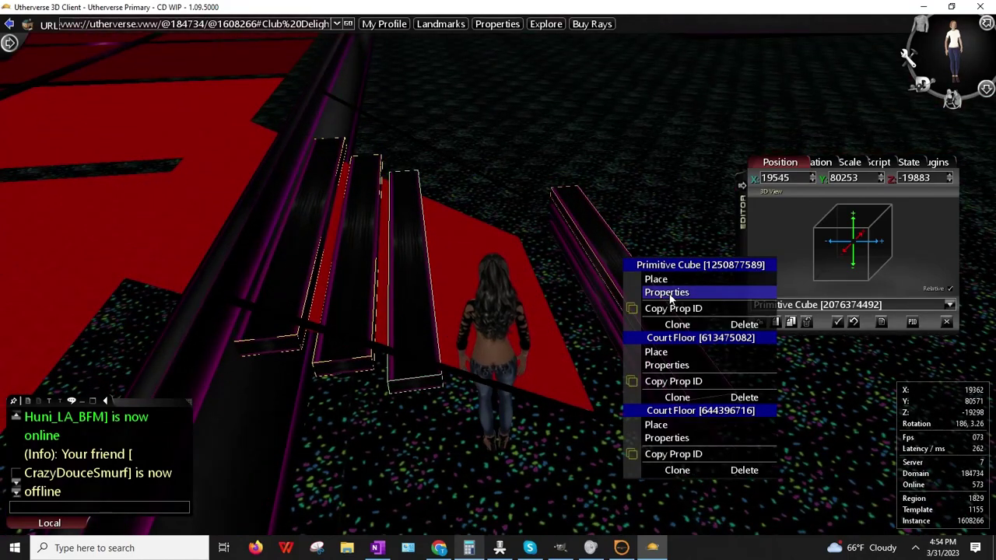
{"action": "left_click", "coordinate": [656, 291]}
{"action": "left_click", "coordinate": [908, 163]}
{"action": "left_click", "coordinate": [762, 161]}
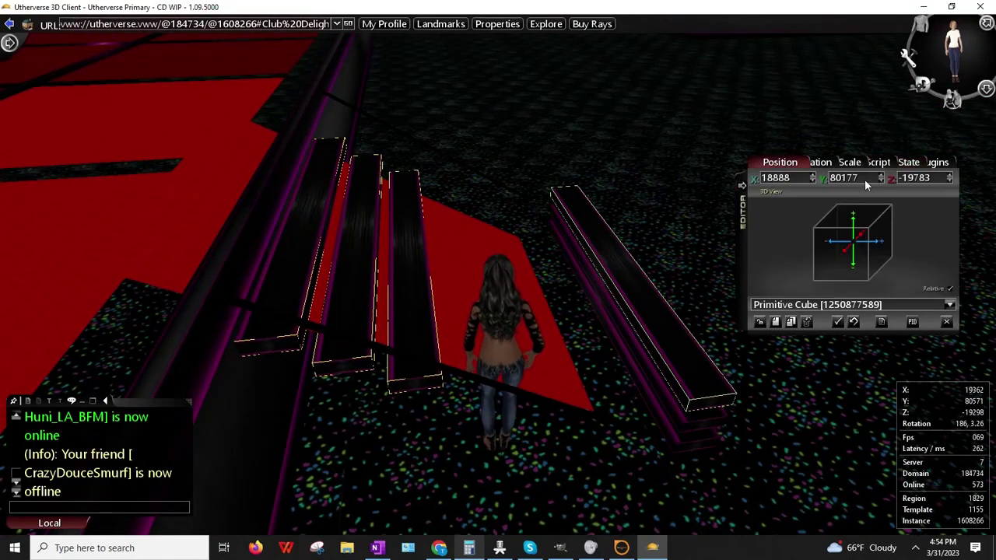
{"action": "double_click", "coordinate": [916, 177]}
{"action": "right_click", "coordinate": [913, 177]}
{"action": "left_click", "coordinate": [927, 211]}
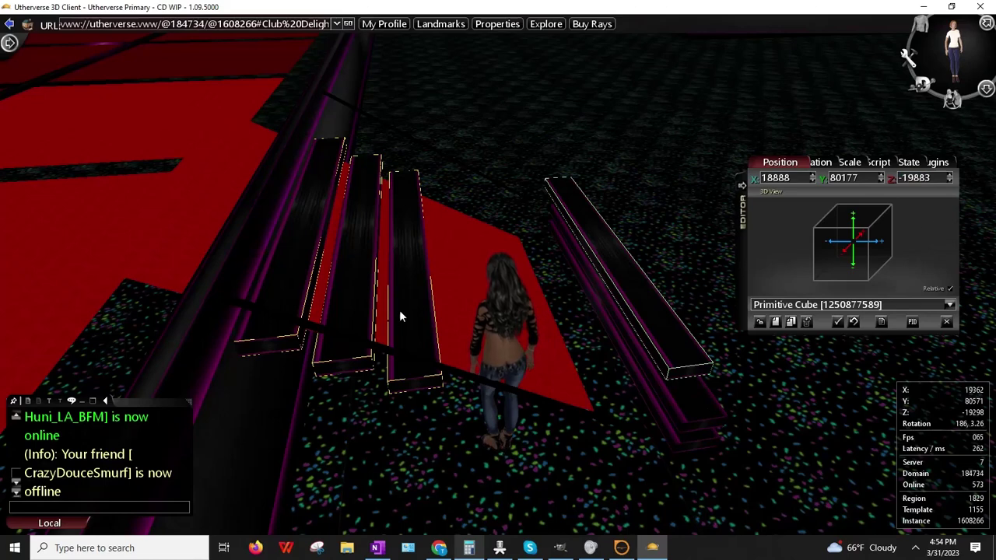
- Check the third stair cube's X position and set the stack's top cube to X 19400 as the fourth stair
{"action": "right_click", "coordinate": [430, 305]}
{"action": "left_click", "coordinate": [486, 337]}
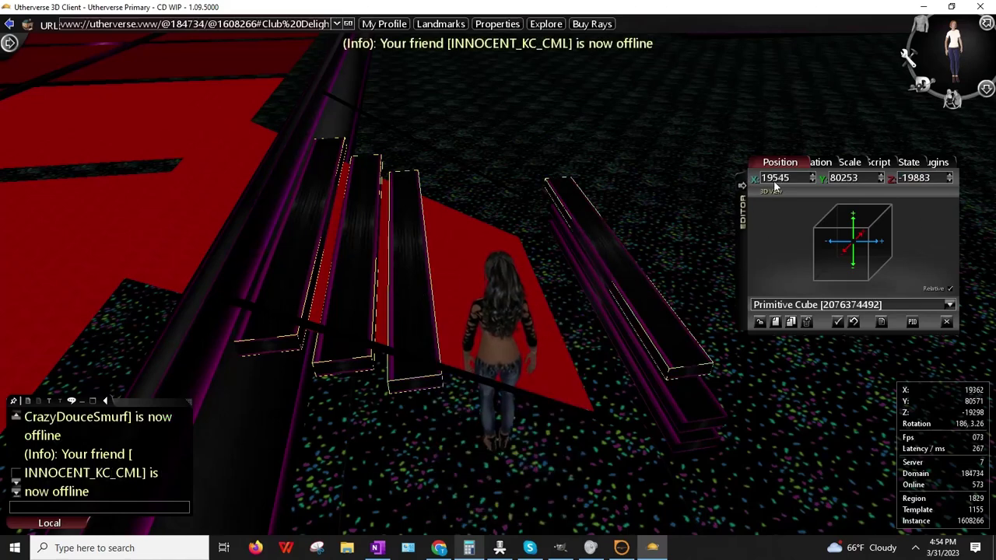
{"action": "left_click_drag", "start_coordinate": [603, 261], "coordinate": [636, 249]}
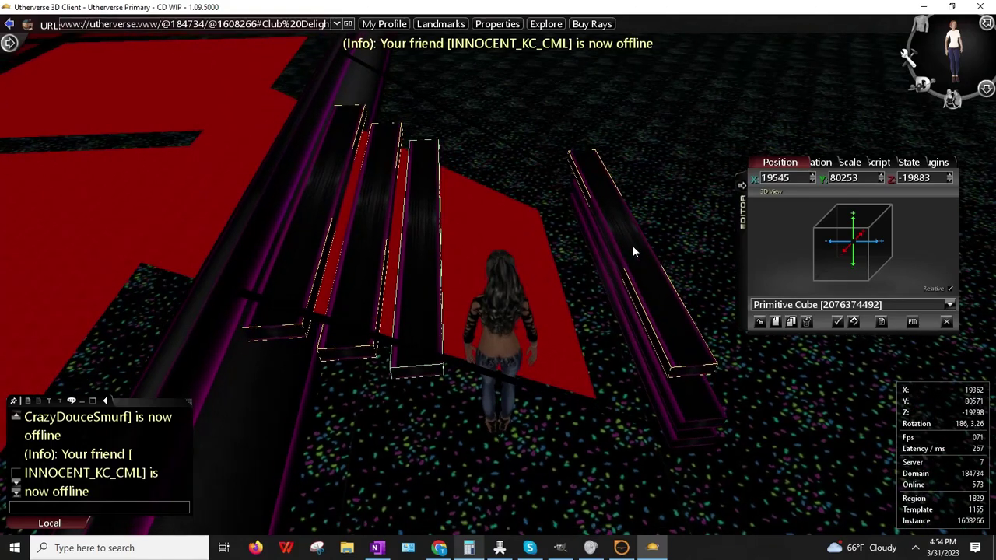
{"action": "right_click", "coordinate": [633, 249]}
{"action": "left_click", "coordinate": [681, 282]}
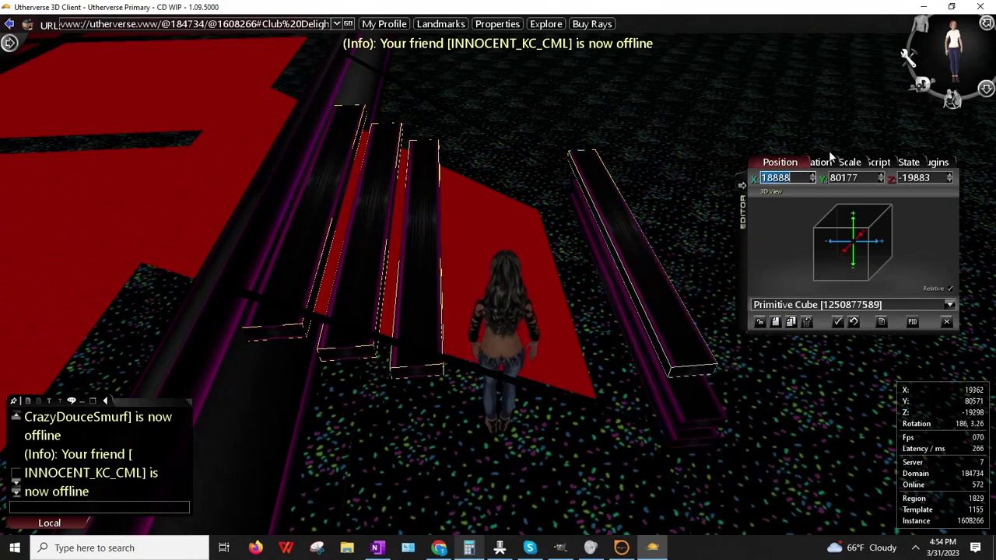
{"action": "type", "text": "19400"}
{"action": "key", "text": "Return"}
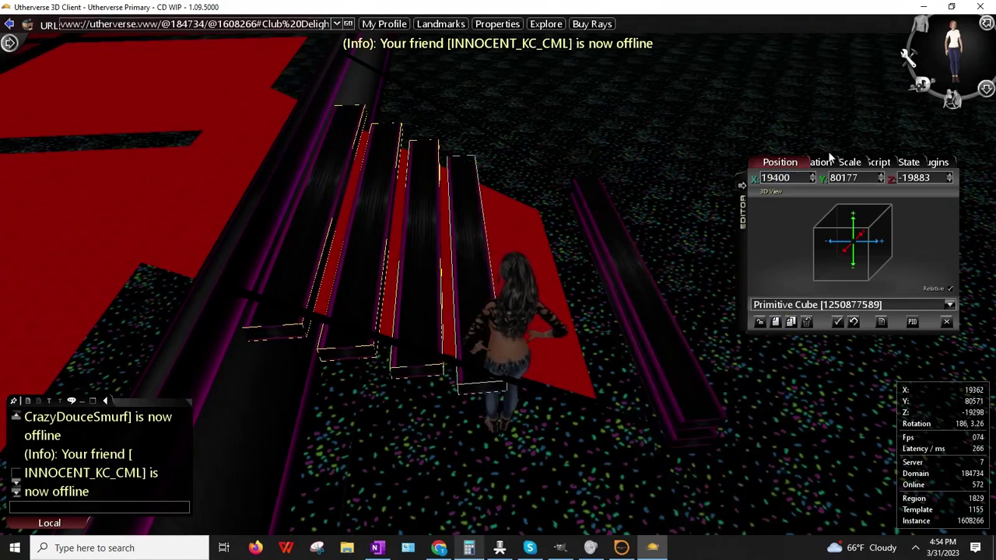
- Fine-tune the fourth stair cube's X position to 19402 so it meets the front edge of the third stair
{"action": "left_click_drag", "start_coordinate": [505, 382], "coordinate": [508, 273]}
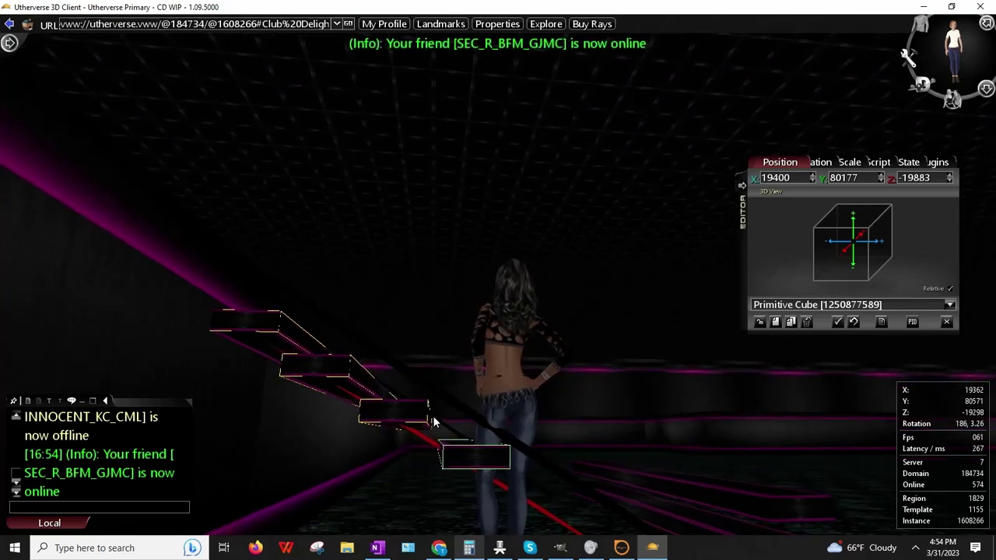
{"action": "left_click", "coordinate": [814, 179]}
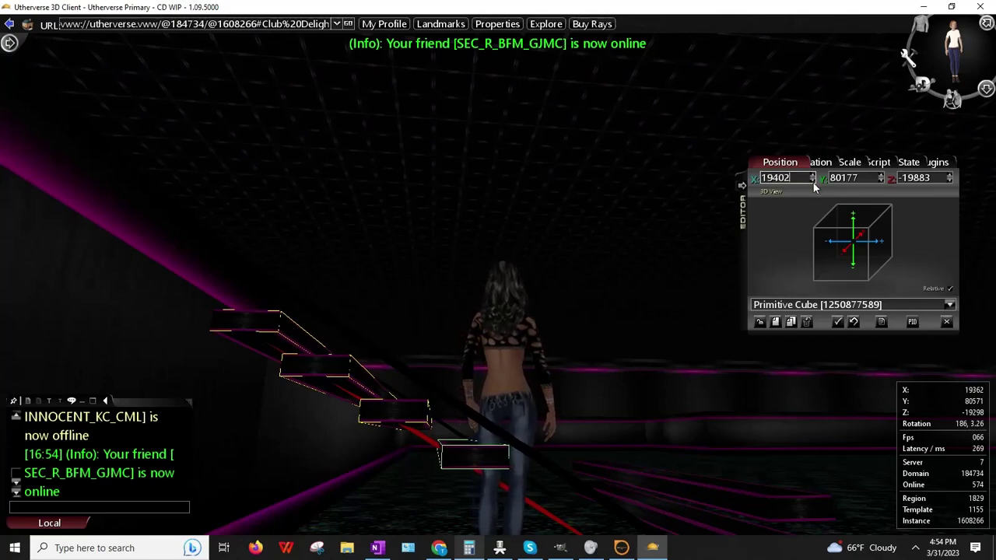
{"action": "mouse_move", "coordinate": [579, 246]}
{"action": "right_mouse_down"}
{"action": "mouse_move", "coordinate": [569, 283]}
{"action": "mouse_move", "coordinate": [580, 247]}
{"action": "right_mouse_up"}
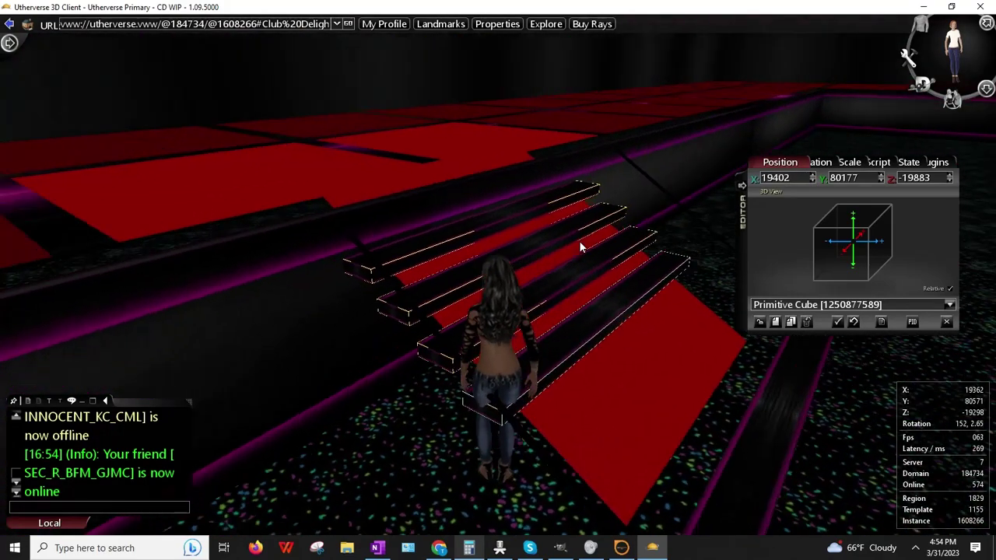
- Walk the avatar back from the ramp, select the upper of the two remaining stack cubes and apply the copied Z position of -19883
{"action": "key", "text": "Down"}
{"action": "key", "text": "Right"}
{"action": "key", "text": "Down"}
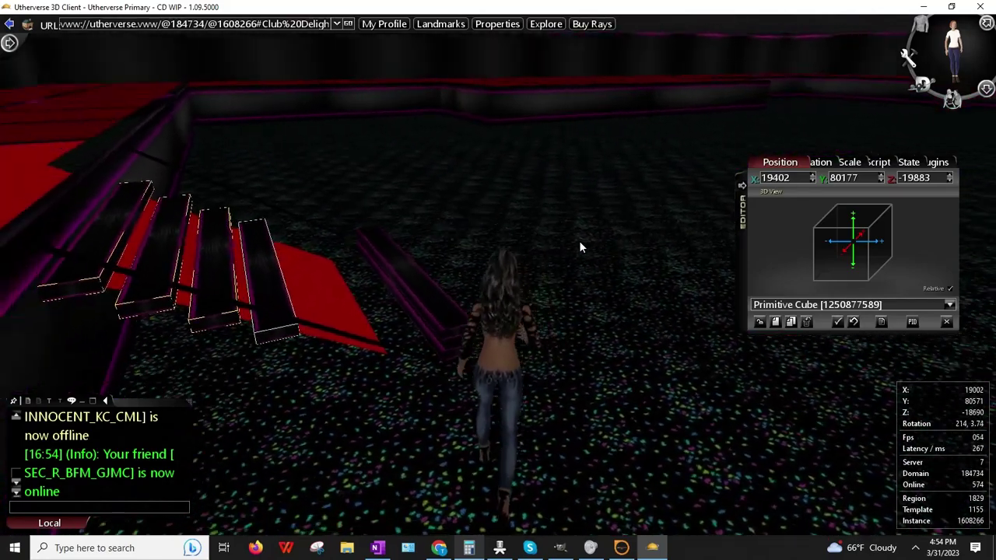
{"action": "key", "text": "Left"}
{"action": "right_click", "coordinate": [448, 260]}
{"action": "left_click", "coordinate": [439, 263]}
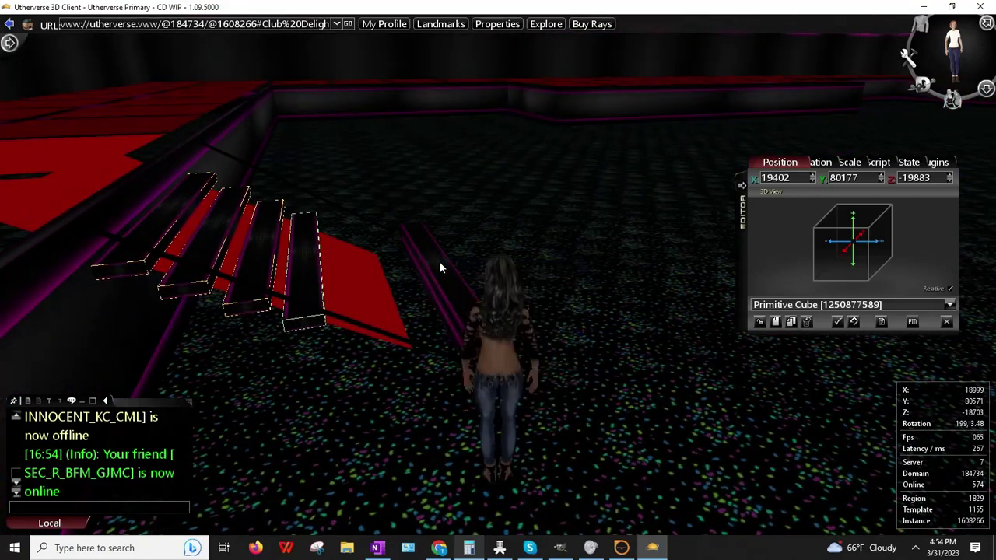
{"action": "right_click", "coordinate": [439, 267]}
{"action": "left_click", "coordinate": [484, 296]}
{"action": "right_click", "coordinate": [910, 180]}
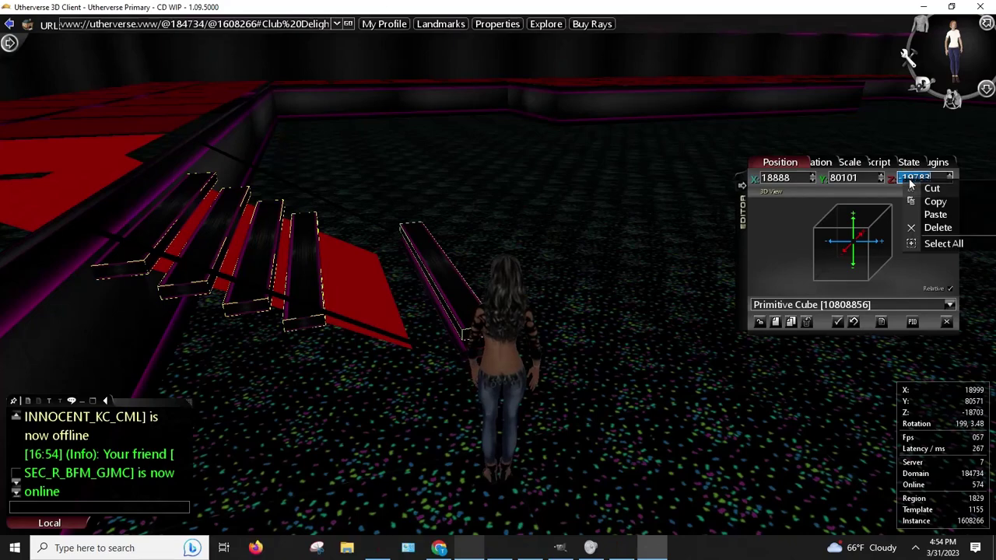
{"action": "left_click", "coordinate": [936, 214]}
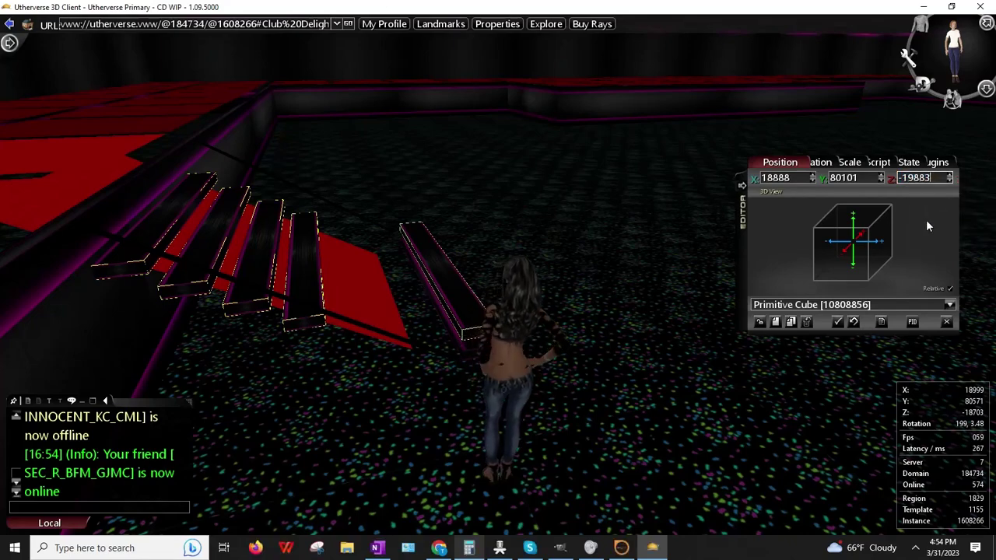
{"action": "key", "text": "Return"}
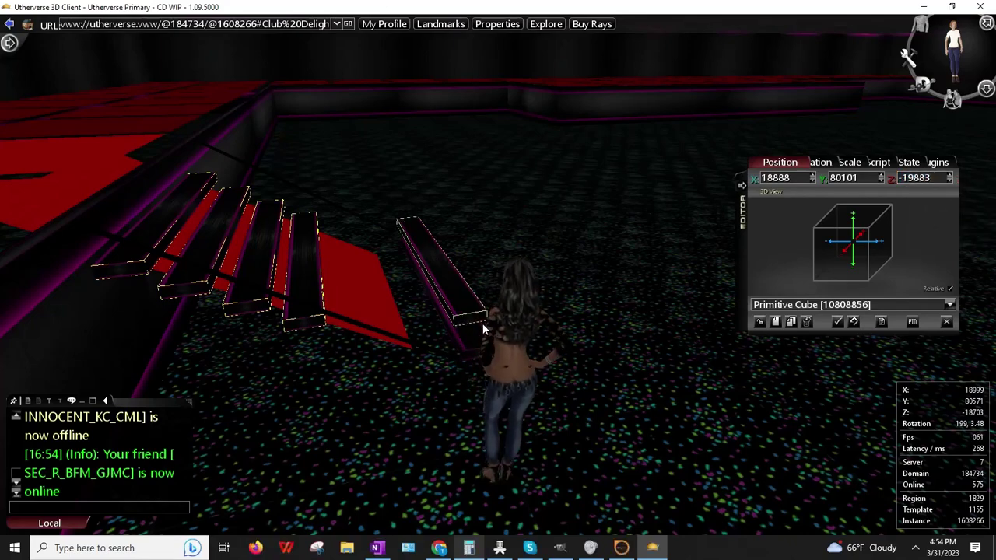
- Check the fourth stair cube's X position and set the upper remaining stack cube to X 19300 as the fifth stair
{"action": "scroll", "coordinate": [480, 321], "scroll_direction": "up", "scroll_amount": 3}
{"action": "right_click", "coordinate": [312, 338]}
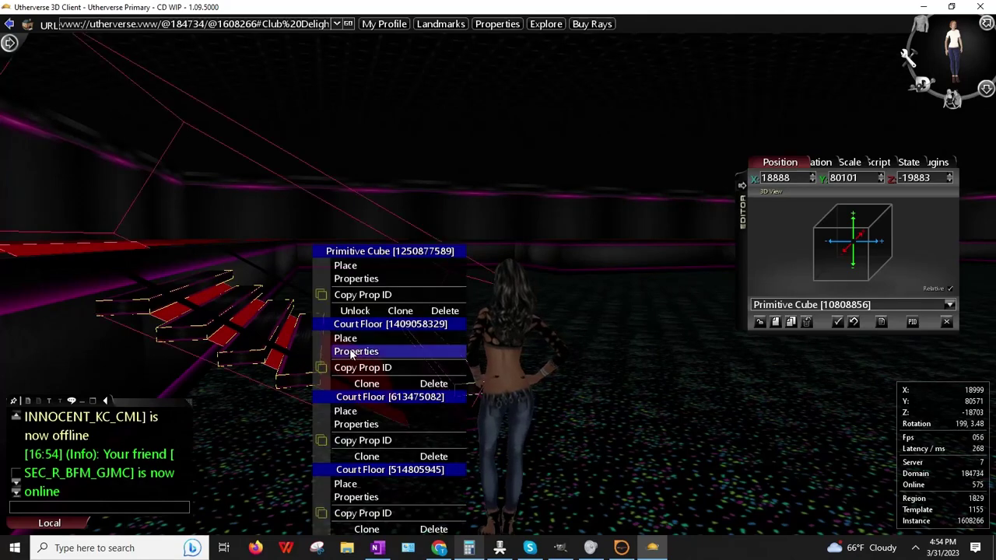
{"action": "left_click", "coordinate": [369, 279]}
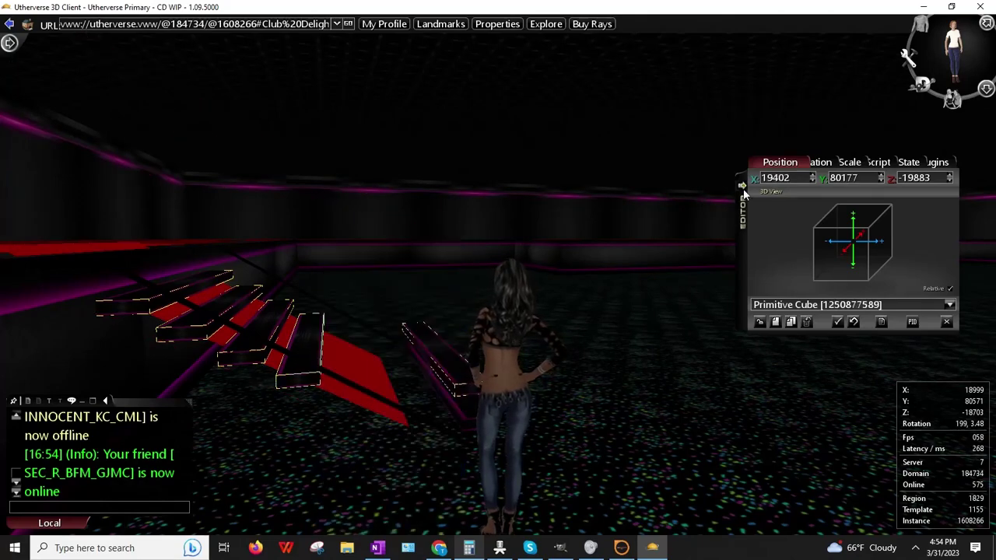
{"action": "scroll", "coordinate": [466, 366], "scroll_direction": "down", "scroll_amount": 3}
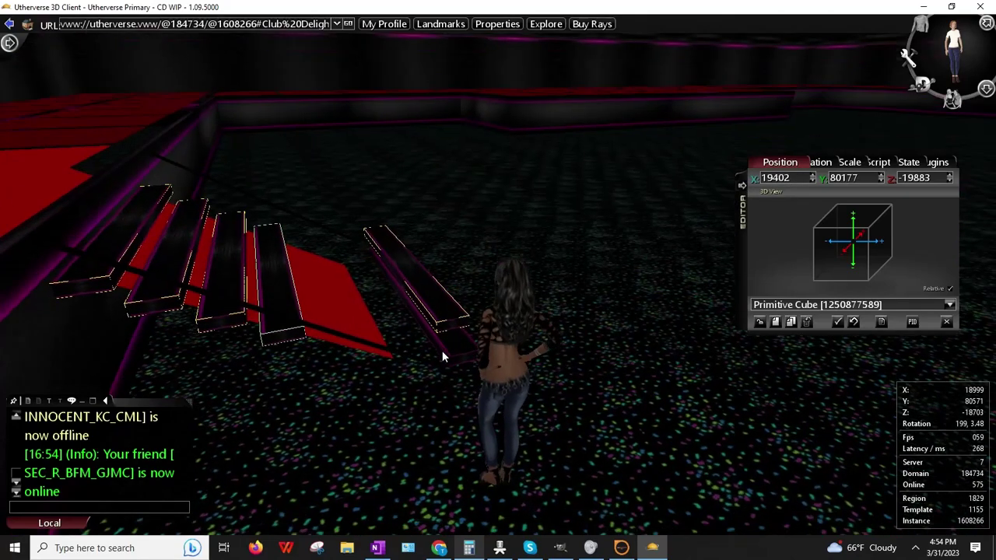
{"action": "right_click", "coordinate": [424, 286]}
{"action": "left_click", "coordinate": [456, 307]}
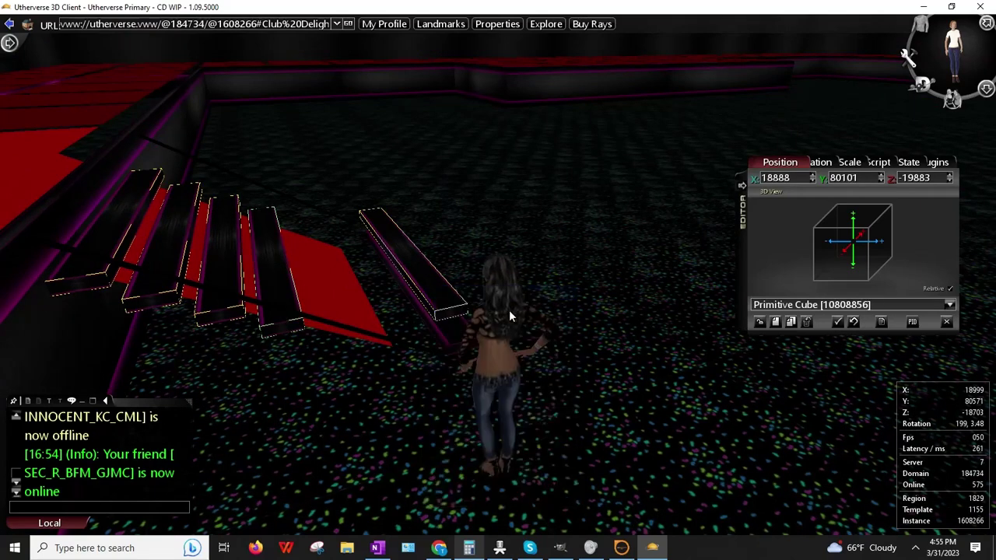
{"action": "left_click", "coordinate": [781, 185]}
{"action": "type", "text": "193"}
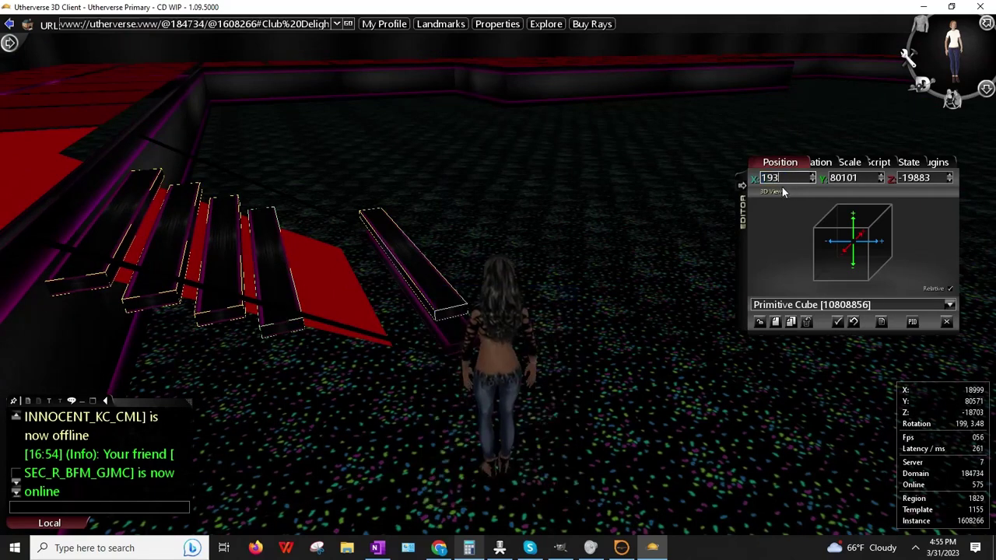
{"action": "type", "text": "00"}
{"action": "key", "text": "Return"}
- Fine-tune the fifth stair cube's X position to 19255 so it lines up with the front edge of the fourth stair
{"action": "left_click_drag", "start_coordinate": [413, 290], "coordinate": [387, 220]}
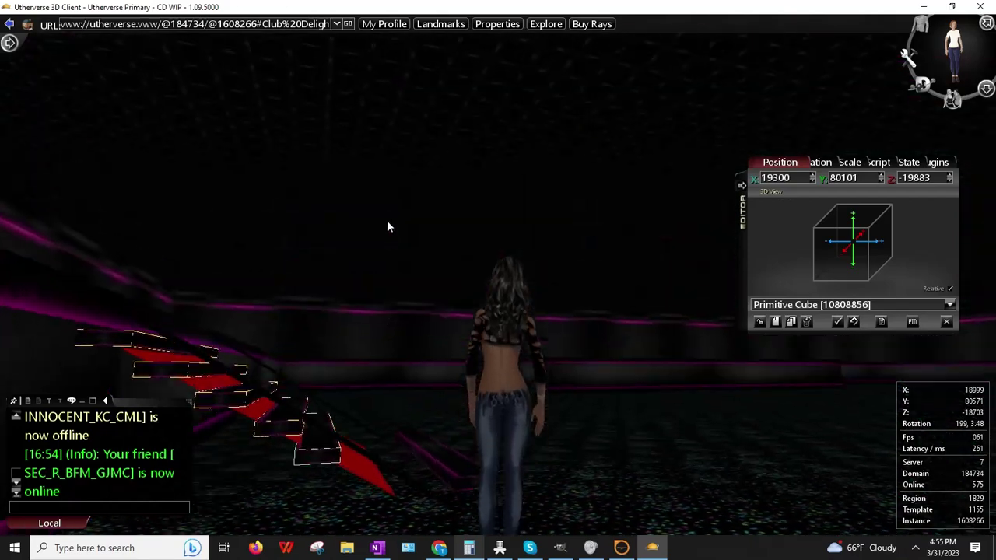
{"action": "left_click", "coordinate": [812, 182]}
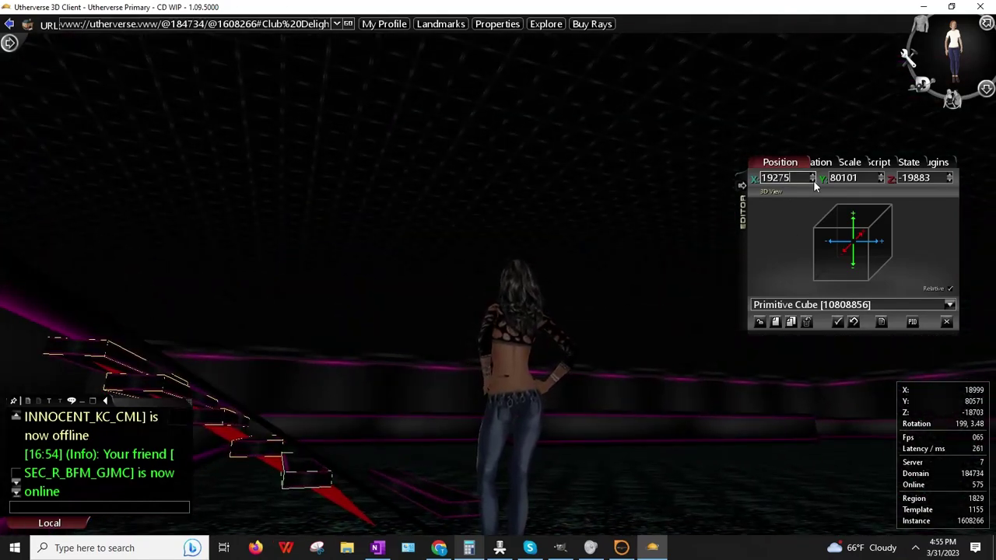
{"action": "left_click", "coordinate": [813, 182]}
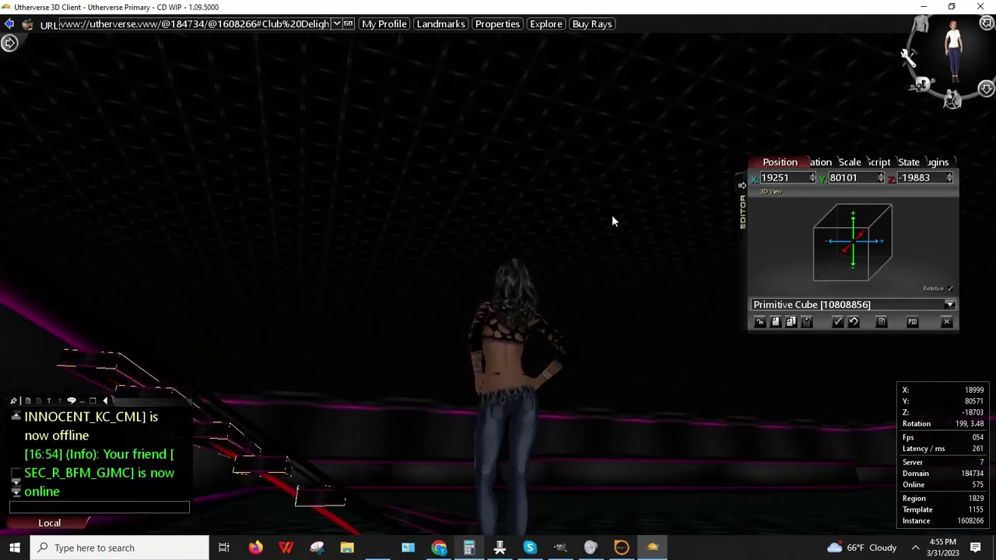
{"action": "left_click", "coordinate": [812, 176]}
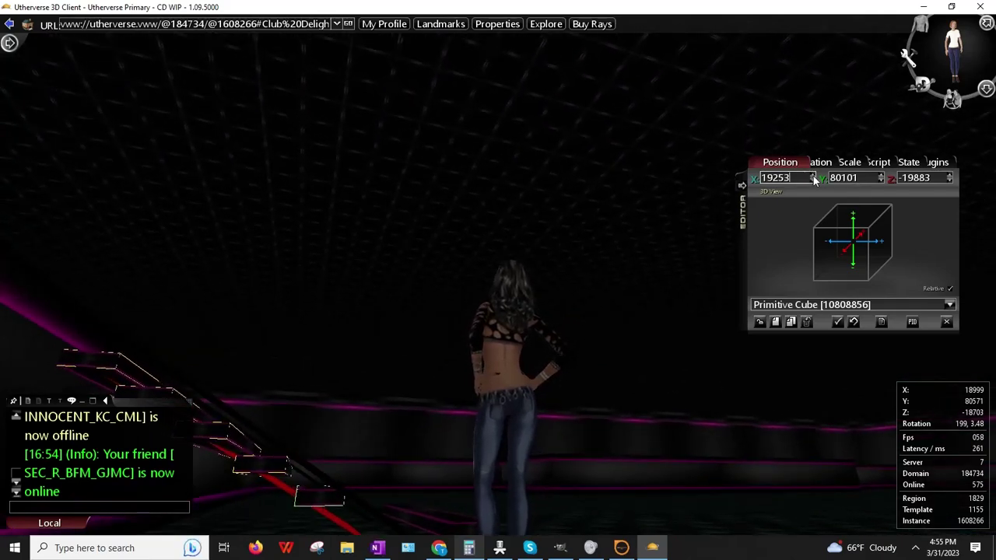
{"action": "right_click_drag", "start_coordinate": [526, 246], "coordinate": [515, 371]}
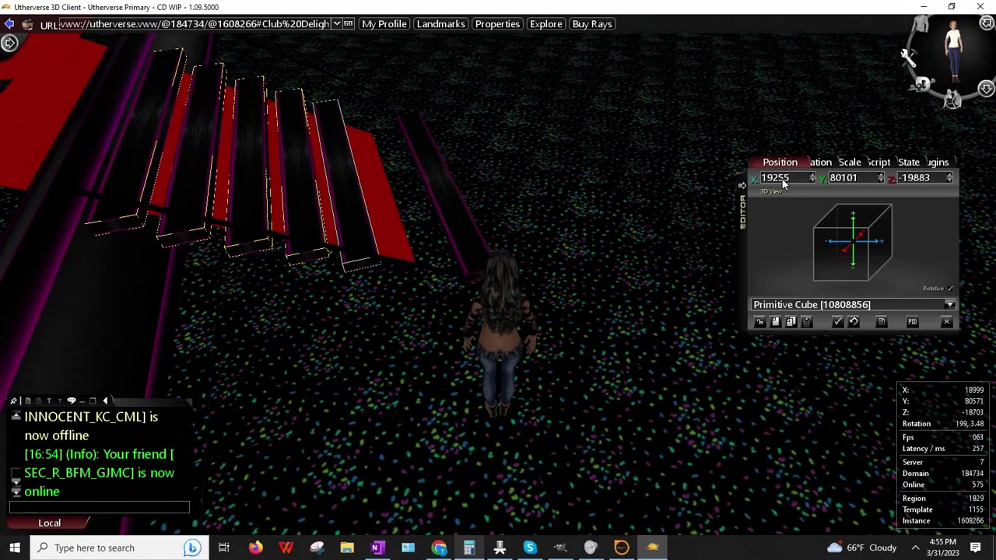
- Select the last remaining stack cube, apply the copied Z position of -19883 and set its X position to 19100 as the sixth stair
{"action": "right_click", "coordinate": [444, 201]}
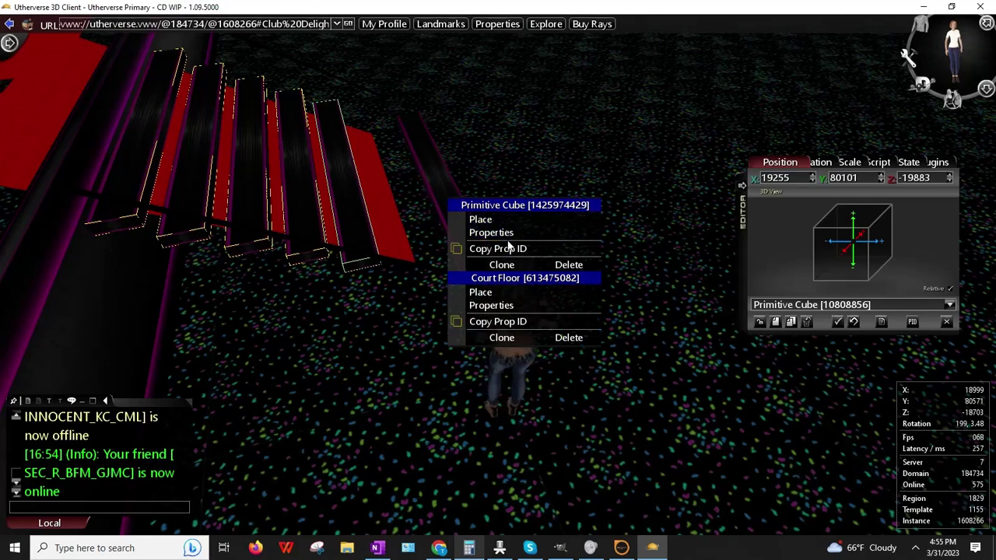
{"action": "left_click", "coordinate": [506, 237]}
{"action": "right_click", "coordinate": [918, 183]}
{"action": "left_click", "coordinate": [935, 211]}
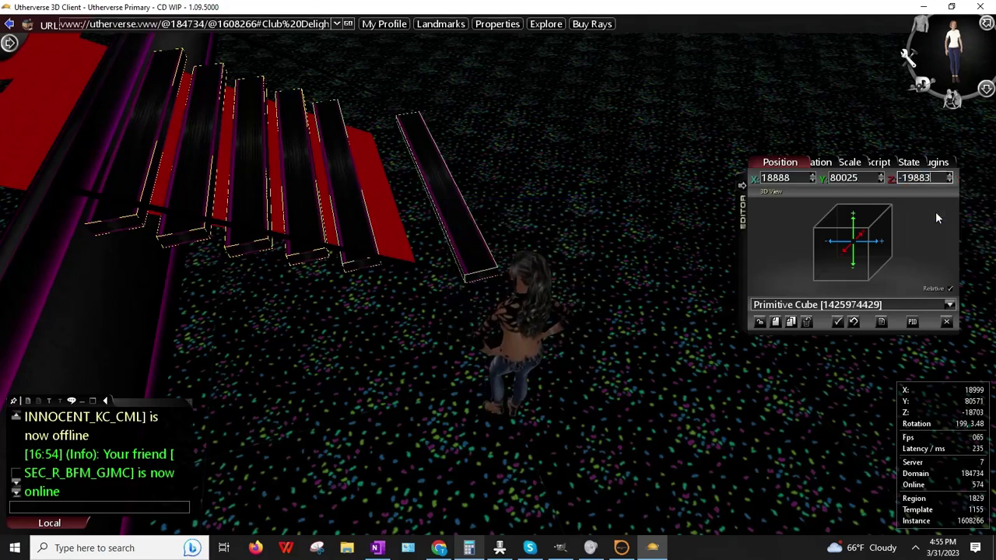
{"action": "left_click", "coordinate": [776, 178]}
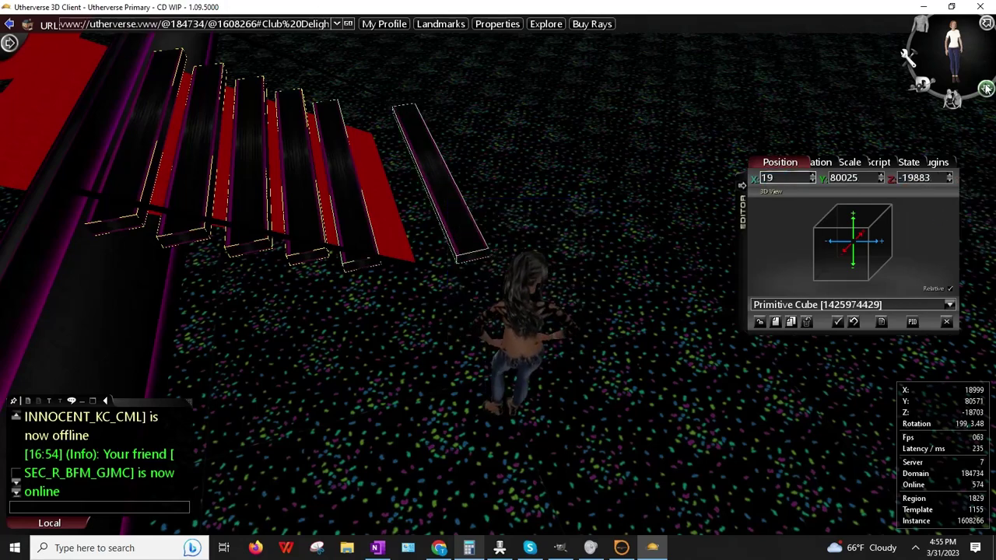
{"action": "type", "text": "19100"}
{"action": "key", "text": "Return"}
- Fine-tune the sixth stair cube's X position to 19119 so it lines up with the front edge of the fifth stair
{"action": "left_click_drag", "start_coordinate": [581, 295], "coordinate": [557, 170]}
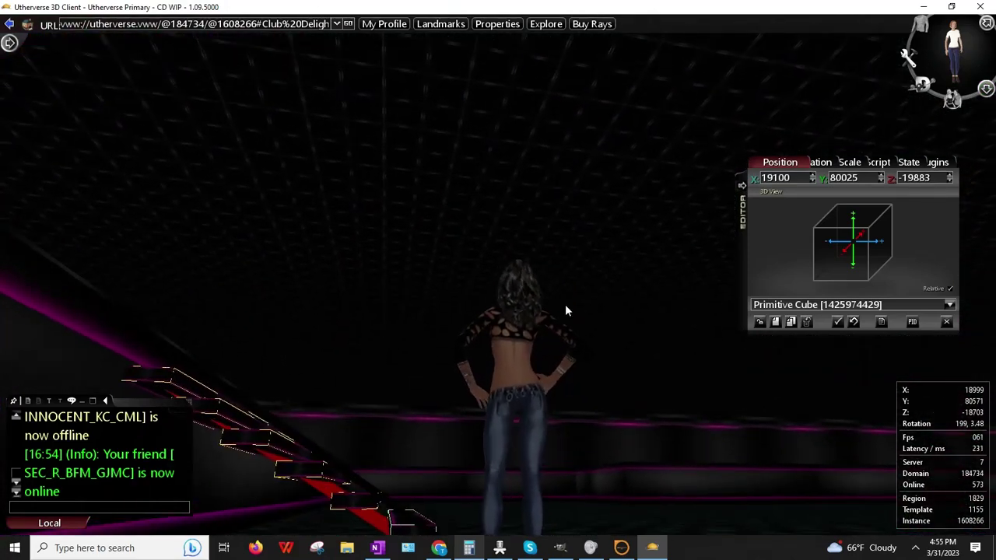
{"action": "left_click", "coordinate": [813, 181]}
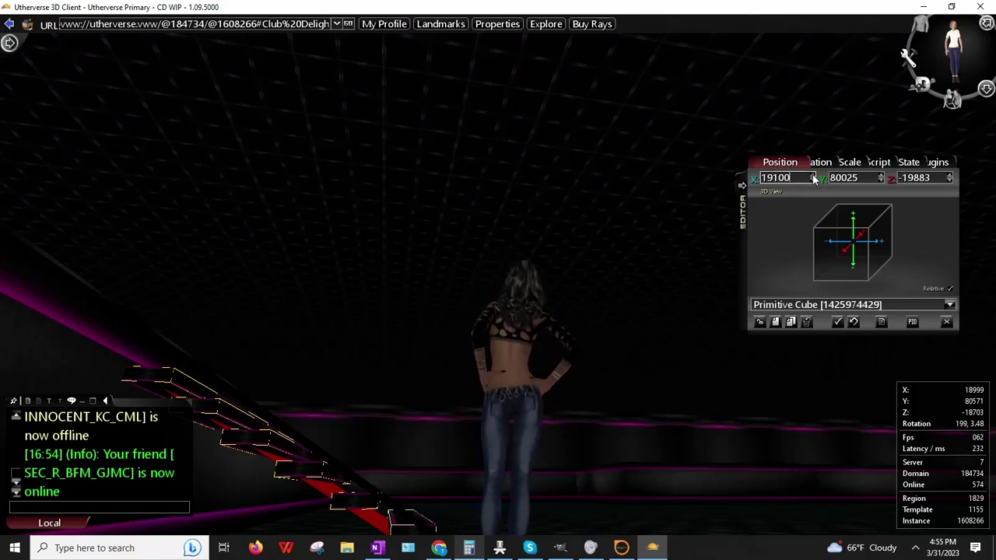
{"action": "left_click", "coordinate": [813, 176]}
{"action": "left_click", "coordinate": [813, 176]}
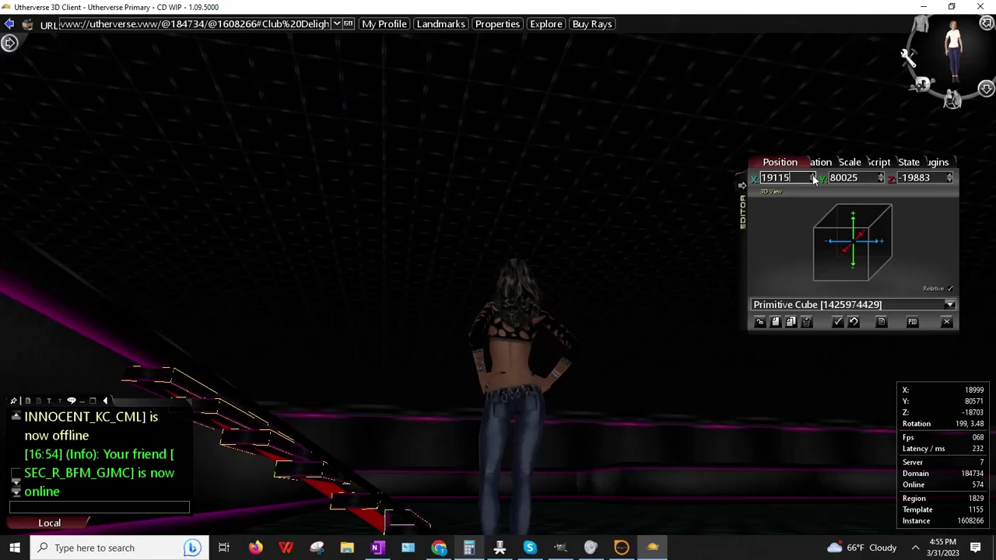
{"action": "left_click_drag", "start_coordinate": [426, 229], "coordinate": [406, 352]}
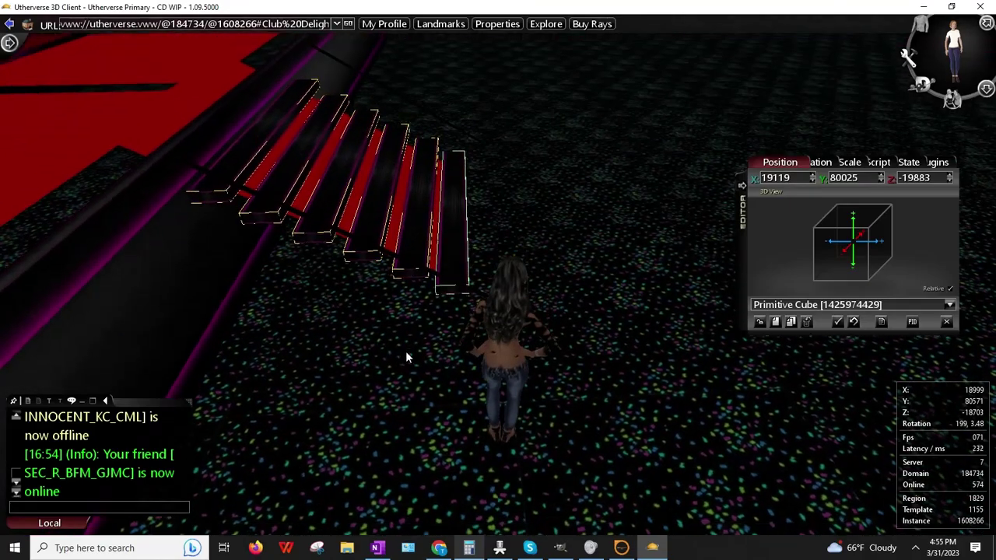
- Walk the avatar around to face the new stairs, select the long pole along their left side and set its Ambient value to 255
{"action": "key", "text": "Right"}
{"action": "key", "text": "Up"}
{"action": "key", "text": "Left"}
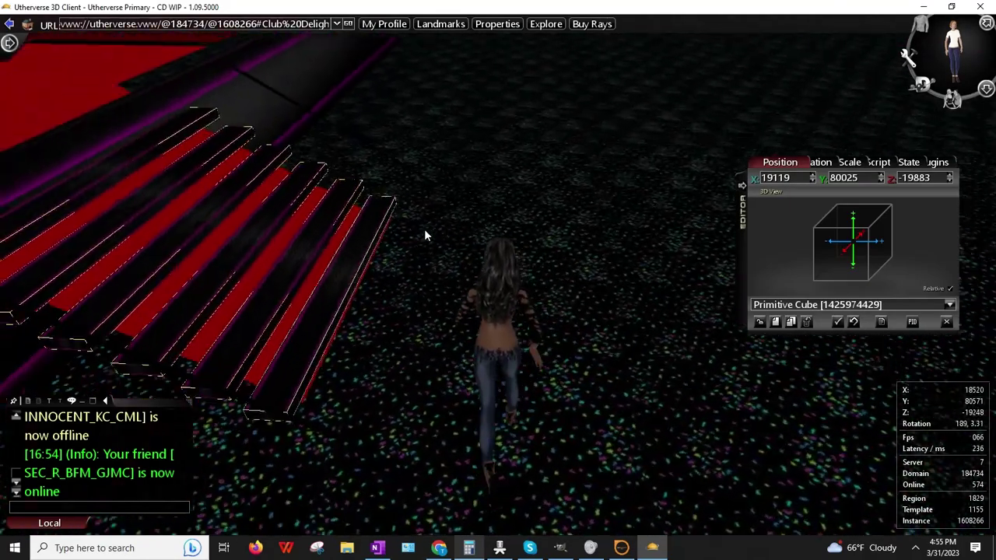
{"action": "key", "text": "Up"}
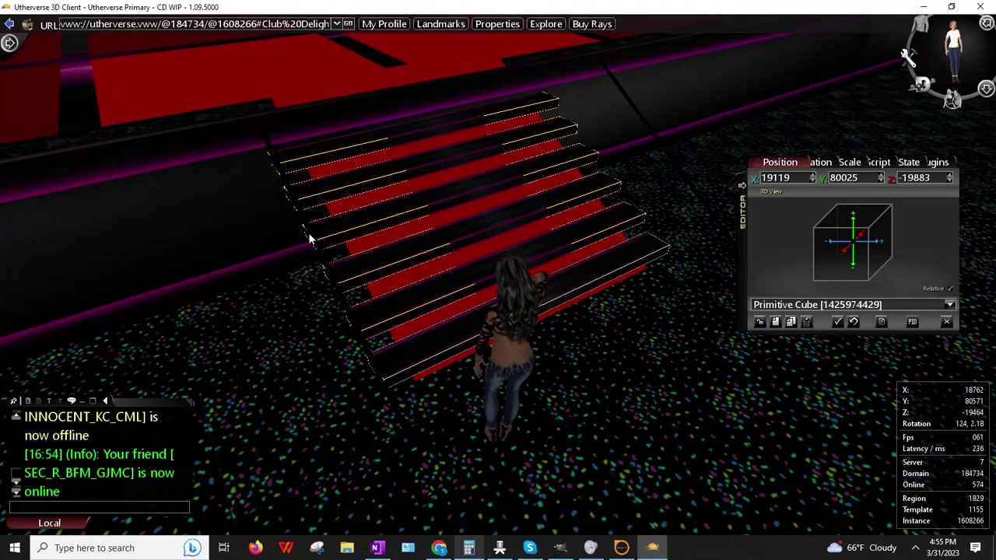
{"action": "right_click", "coordinate": [309, 233]}
{"action": "left_click", "coordinate": [346, 261]}
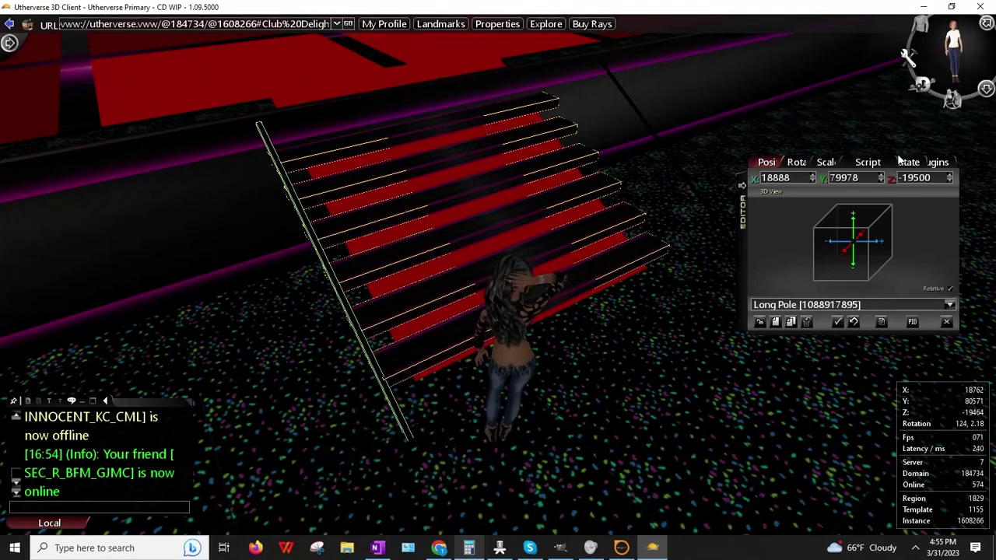
{"action": "left_click", "coordinate": [902, 163]}
{"action": "left_click_drag", "start_coordinate": [953, 228], "coordinate": [958, 301]}
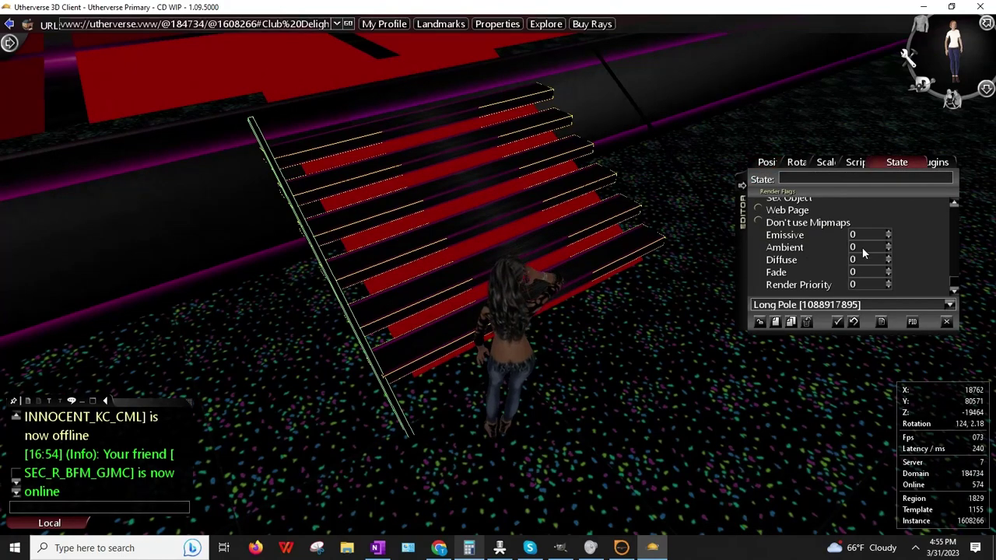
{"action": "type", "text": "255"}
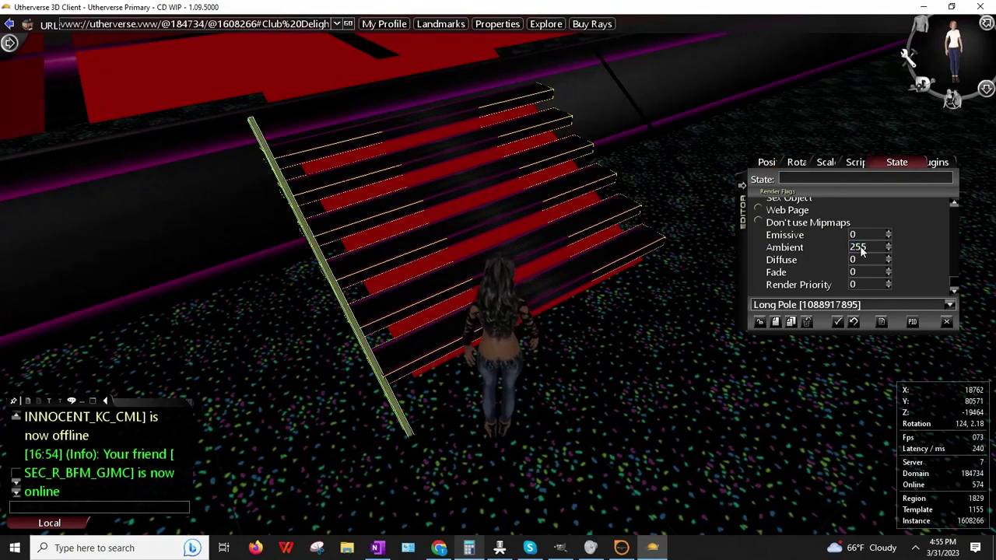
- Shift the left long pole inward under the stair ends by setting its Z position to -19592
{"action": "left_click_drag", "start_coordinate": [573, 417], "coordinate": [508, 409]}
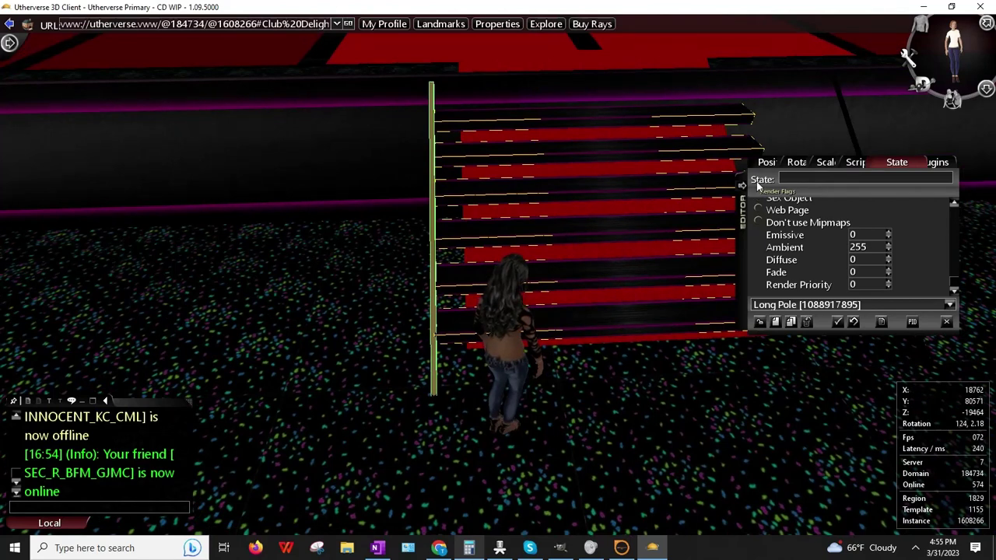
{"action": "left_click", "coordinate": [773, 163]}
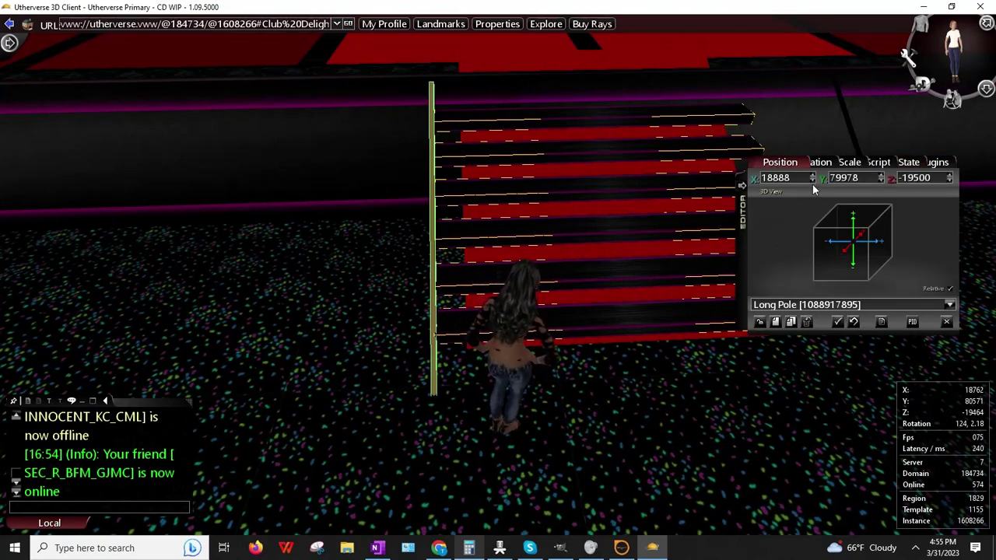
{"action": "left_click", "coordinate": [951, 177]}
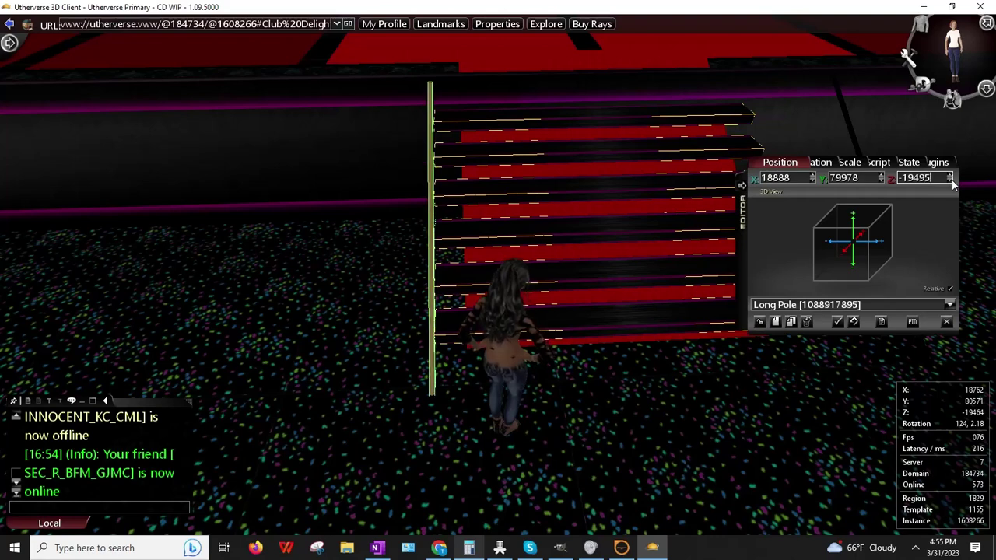
{"action": "left_click_drag", "start_coordinate": [951, 179], "coordinate": [952, 178]}
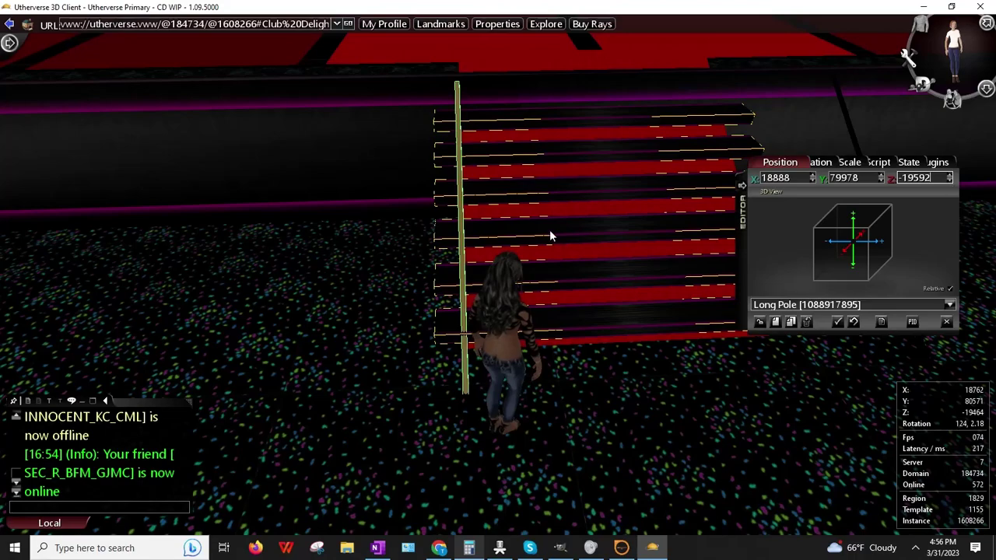
- Move the avatar back toward the other side of the stairs, select the second long pole there and open its Ambient render setting
{"action": "right_click_drag", "start_coordinate": [549, 230], "coordinate": [547, 233]}
{"action": "key", "text": "Right"}
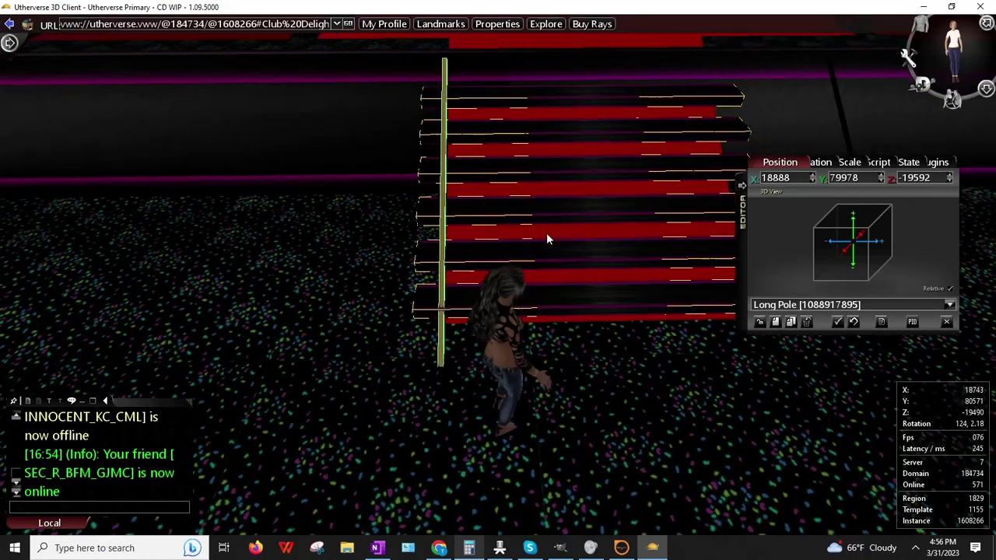
{"action": "key", "text": "Up"}
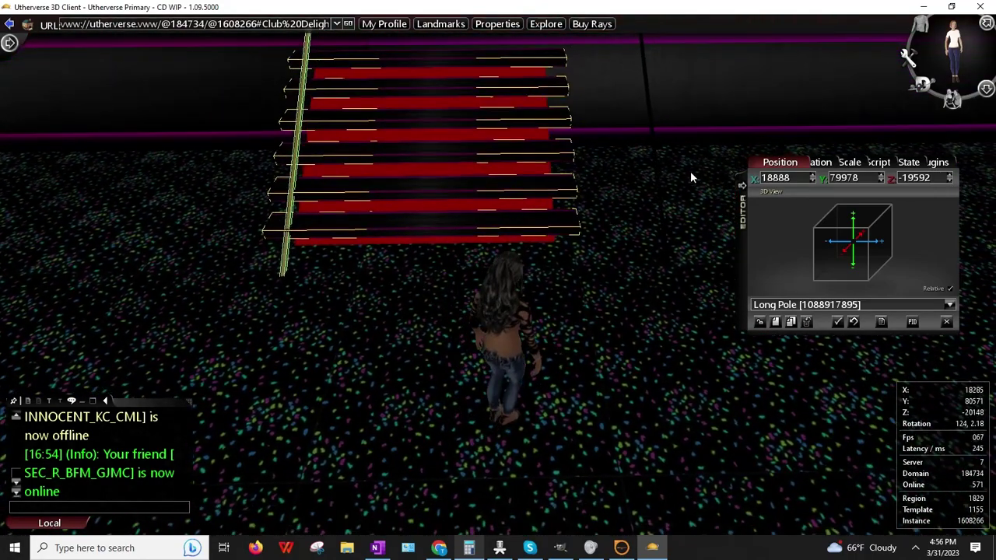
{"action": "right_click", "coordinate": [653, 153]}
{"action": "left_click", "coordinate": [701, 126]}
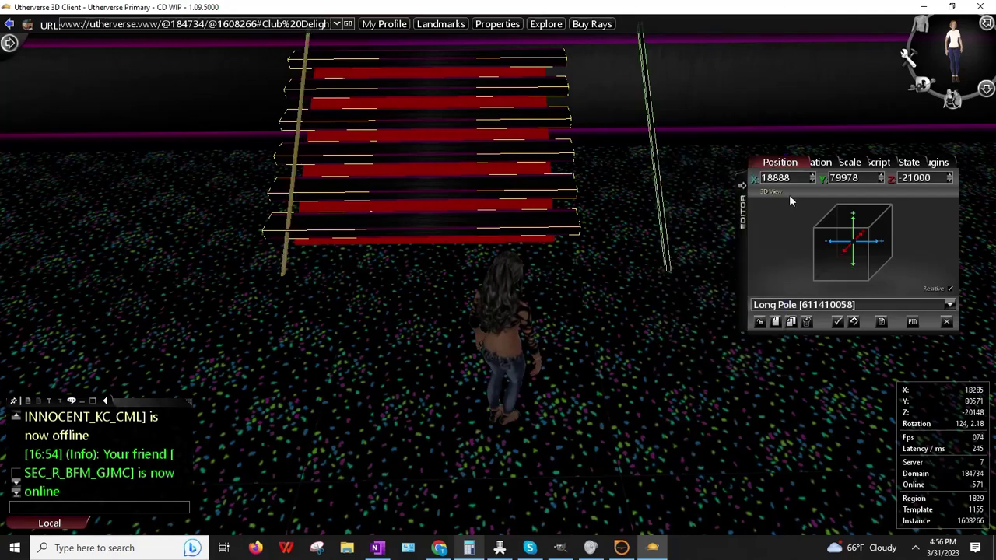
{"action": "left_click", "coordinate": [902, 162]}
{"action": "scroll", "coordinate": [903, 280], "scroll_direction": "down", "scroll_amount": 5}
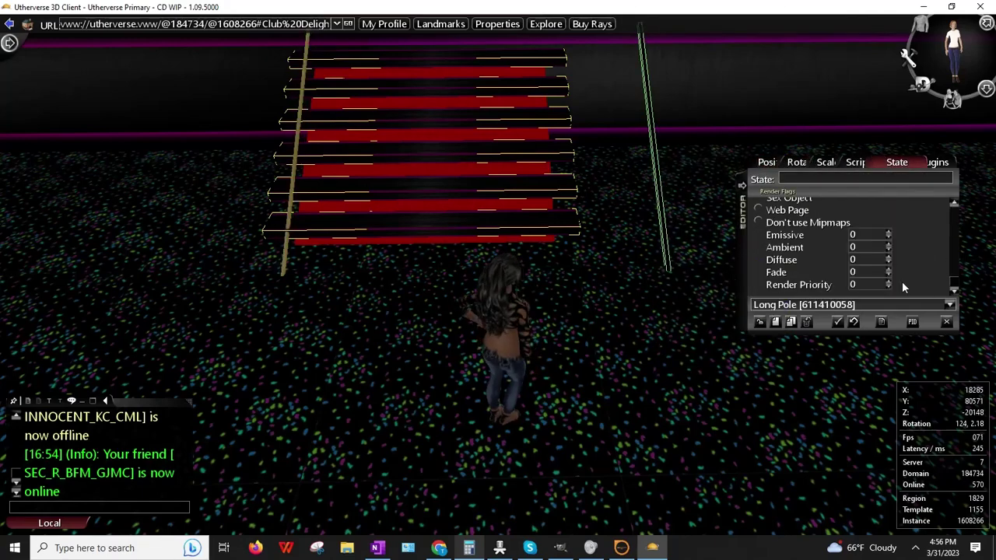
- Set the Ambient value of the selected Long Pole to 255
{"action": "left_click", "coordinate": [869, 247]}
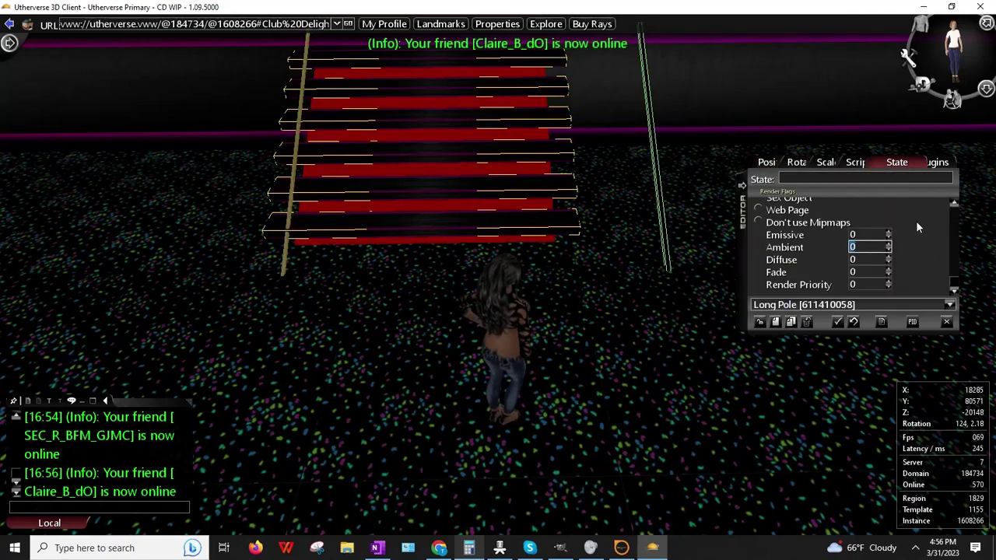
{"action": "type", "text": "255"}
{"action": "left_click", "coordinate": [916, 222]}
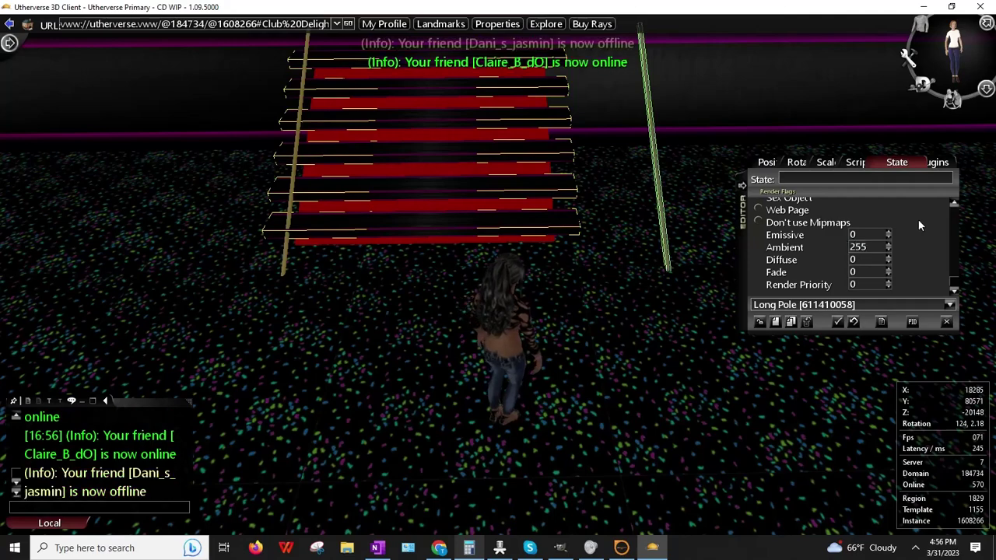
- Set the selected pole's Z position to -20500 and fine-tune it to -20576, near the ends of the stair steps
{"action": "left_click", "coordinate": [778, 162]}
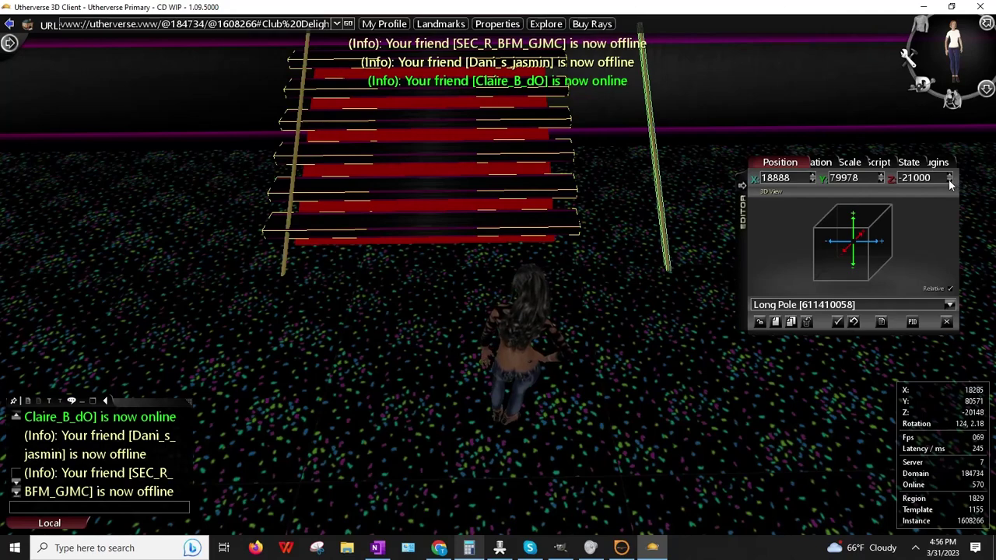
{"action": "left_click", "coordinate": [949, 180]}
{"action": "left_click", "coordinate": [949, 181]}
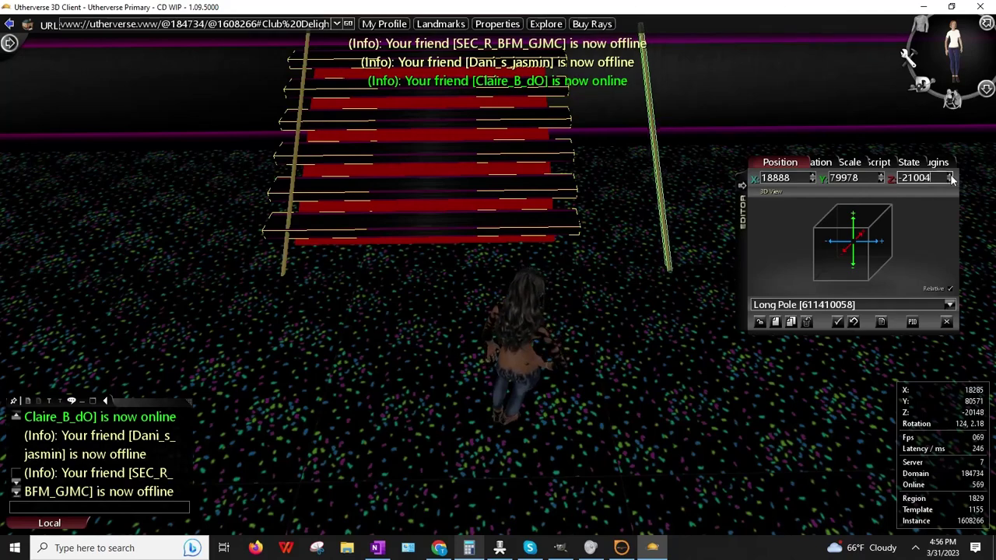
{"action": "left_click", "coordinate": [949, 176]}
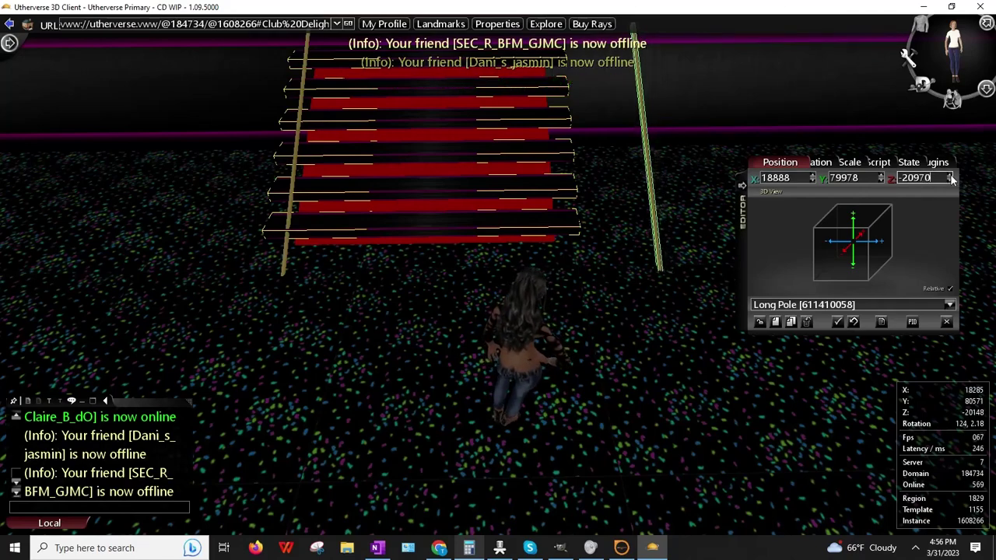
{"action": "left_click_drag", "start_coordinate": [950, 179], "coordinate": [948, 179]}
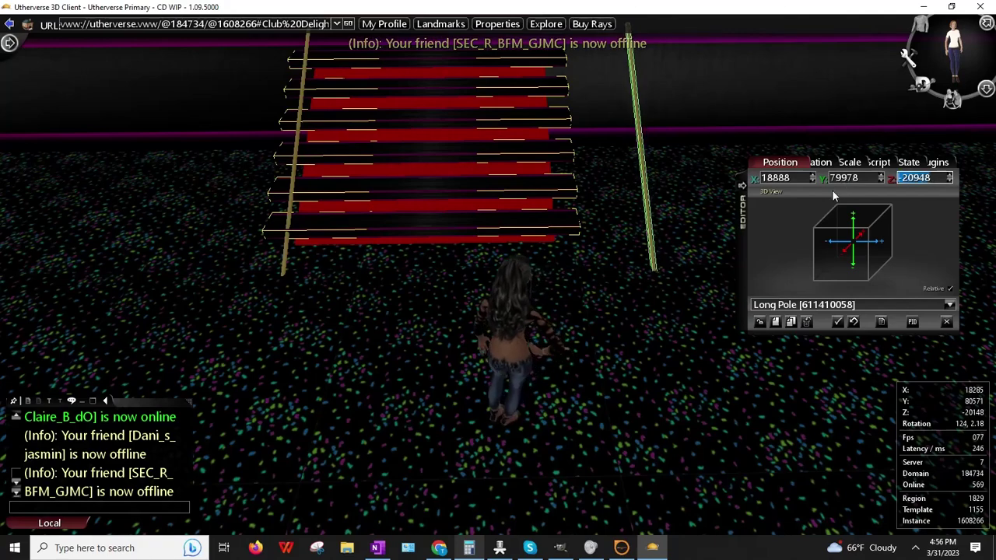
{"action": "type", "text": "-50"}
{"action": "key", "text": "BackSpace"}
{"action": "key", "text": "BackSpace"}
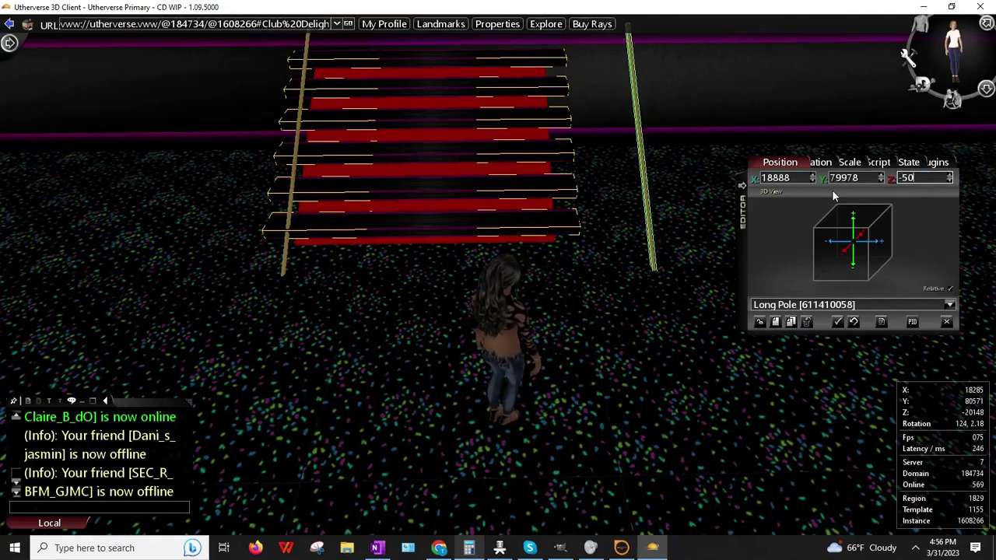
{"action": "type", "text": "20500"}
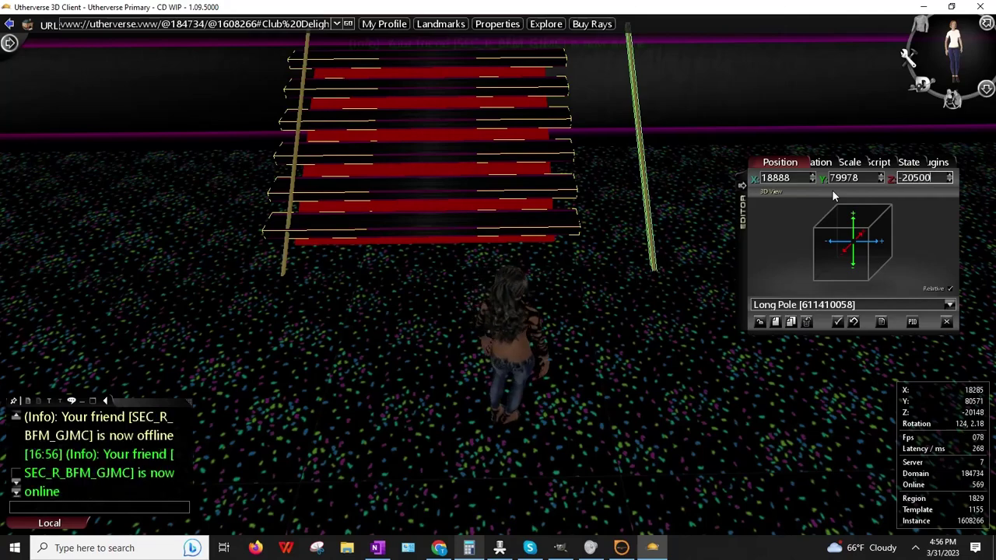
{"action": "key", "text": "Return"}
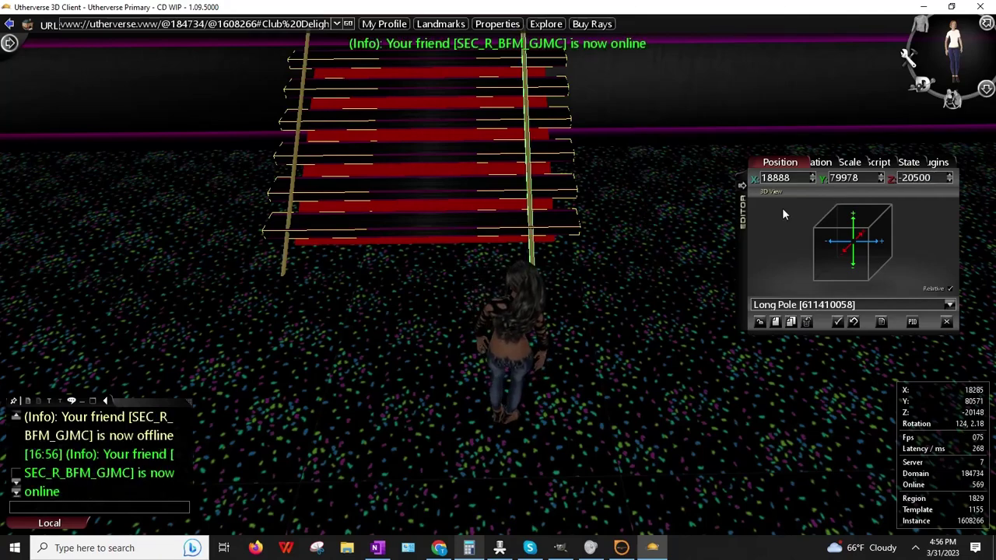
{"action": "left_click", "coordinate": [950, 182]}
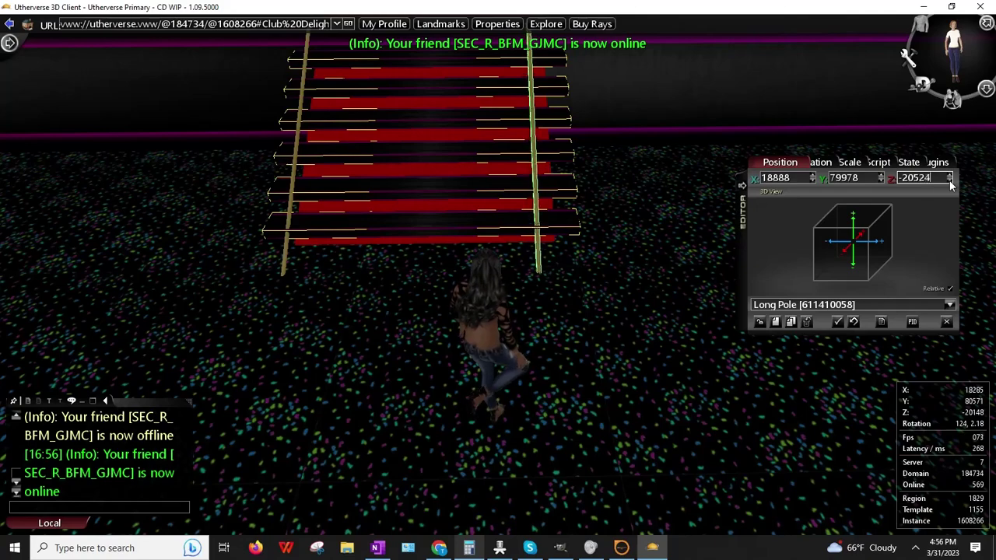
{"action": "left_click_drag", "start_coordinate": [949, 182], "coordinate": [948, 182]}
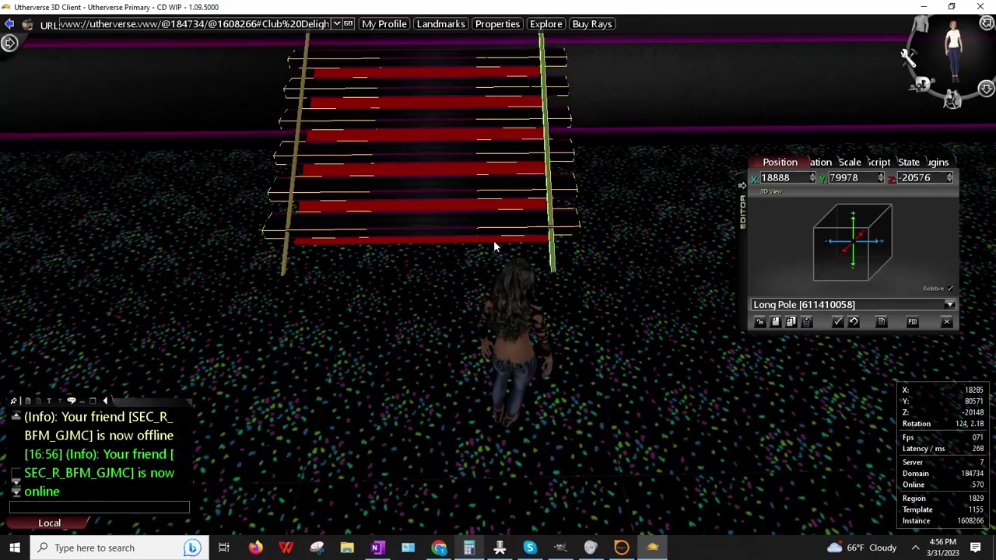
- Walk around to the side of the staircase and inspect how the poles line up with the steps
{"action": "right_click", "coordinate": [494, 241]}
{"action": "left_click", "coordinate": [538, 277]}
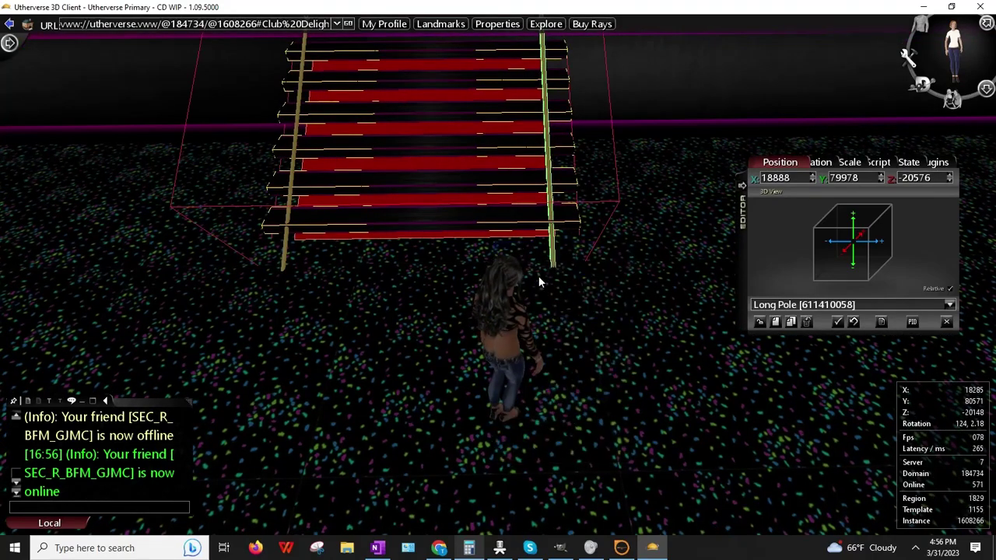
{"action": "left_click_drag", "start_coordinate": [539, 277], "coordinate": [626, 230]}
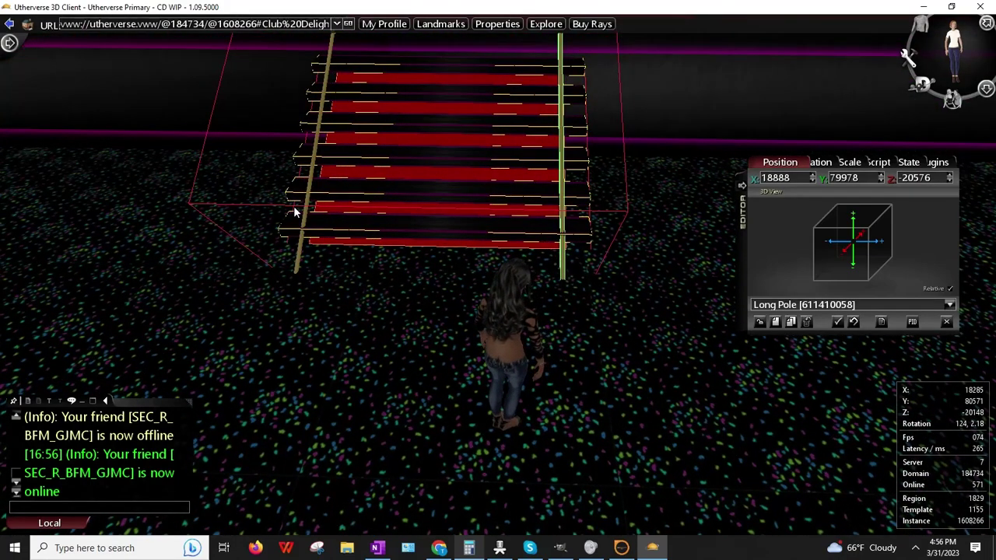
{"action": "left_click_drag", "start_coordinate": [357, 330], "coordinate": [301, 332]}
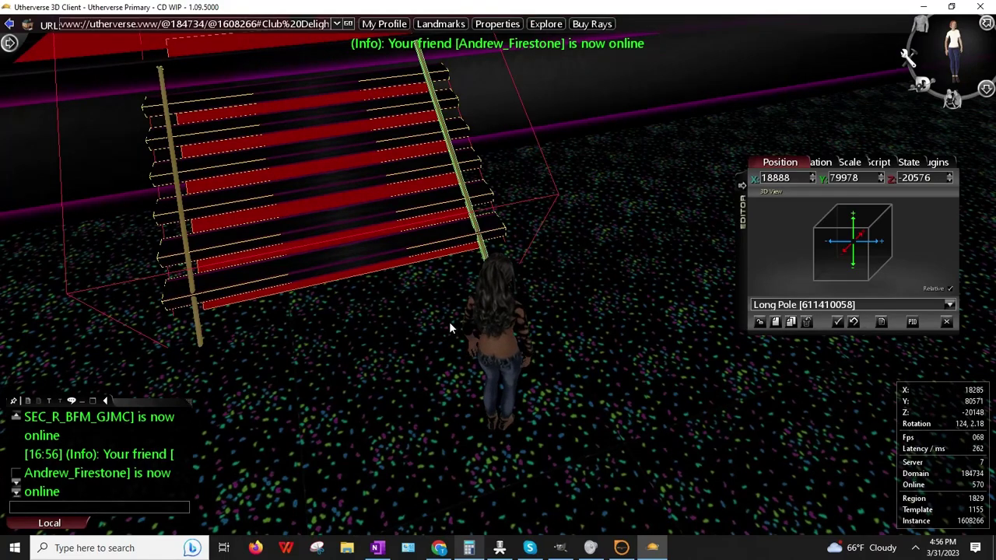
{"action": "mouse_move", "coordinate": [450, 328]}
{"action": "left_mouse_down"}
{"action": "mouse_move", "coordinate": [426, 312]}
{"action": "mouse_move", "coordinate": [450, 323]}
{"action": "mouse_move", "coordinate": [446, 332]}
{"action": "left_mouse_up"}
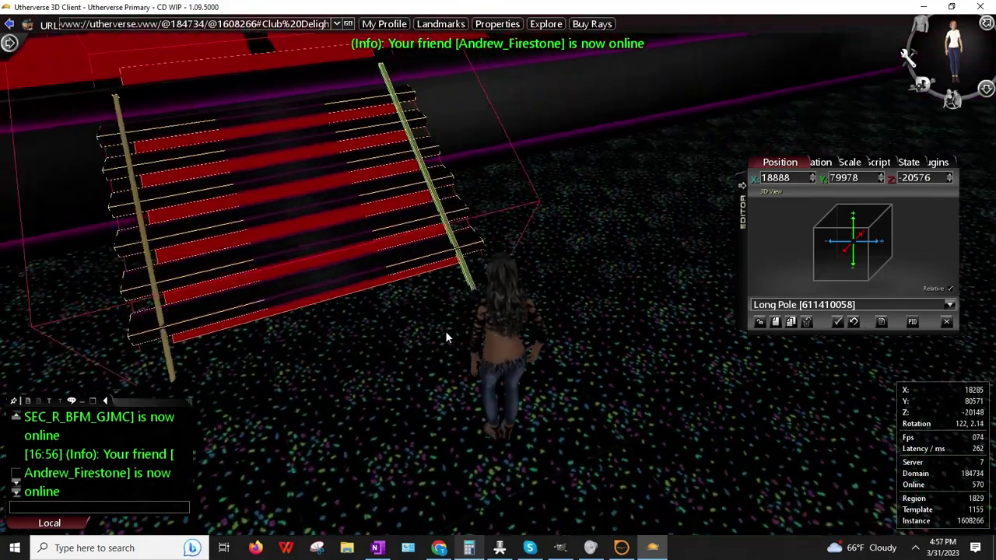
{"action": "key", "text": "Left"}
{"action": "key", "text": "Up"}
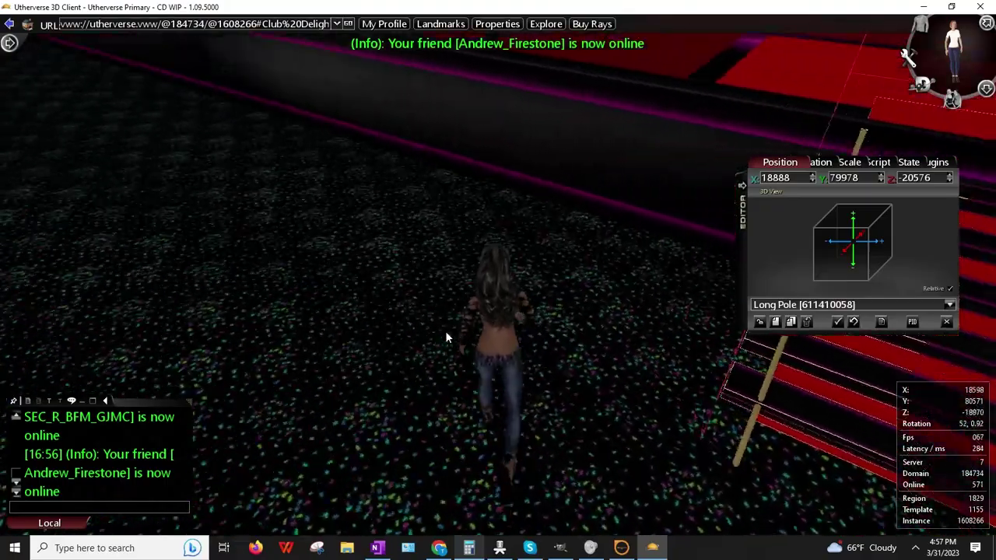
{"action": "key", "text": "Right"}
{"action": "key", "text": "Up"}
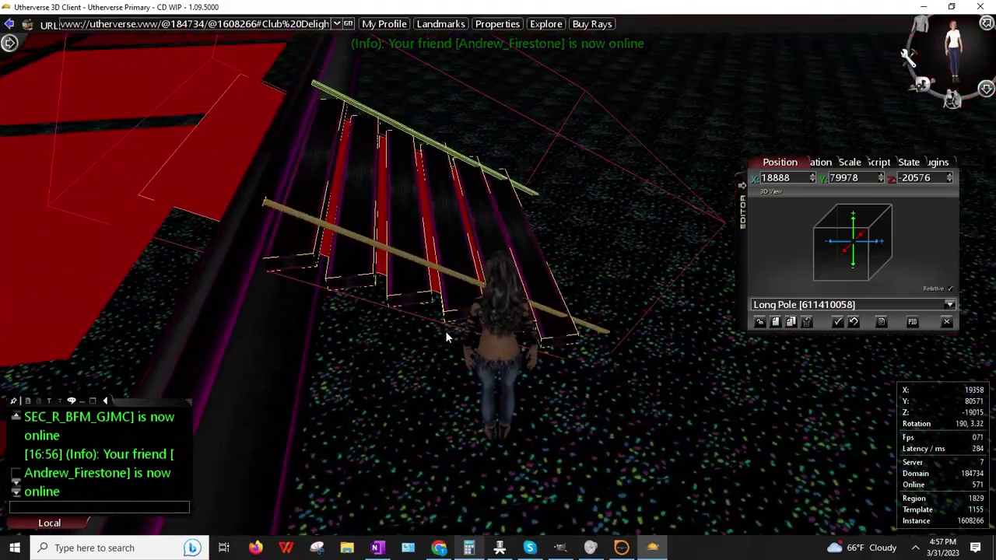
{"action": "left_click_drag", "start_coordinate": [446, 337], "coordinate": [437, 321]}
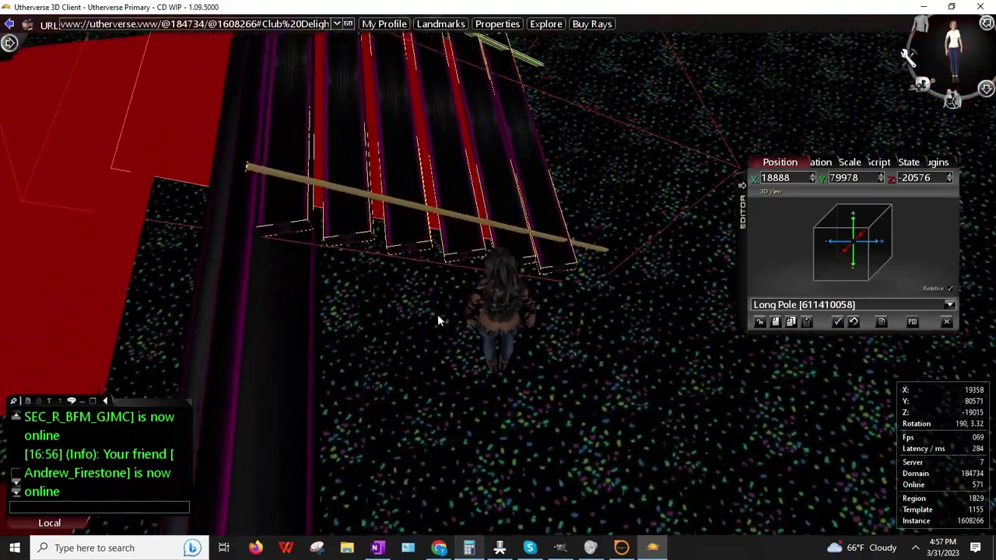
- Select the pole on the near side of the staircase and adjust its X position to 18923
{"action": "right_click", "coordinate": [560, 241]}
{"action": "left_click", "coordinate": [597, 273]}
{"action": "left_click_drag", "start_coordinate": [660, 308], "coordinate": [635, 308]}
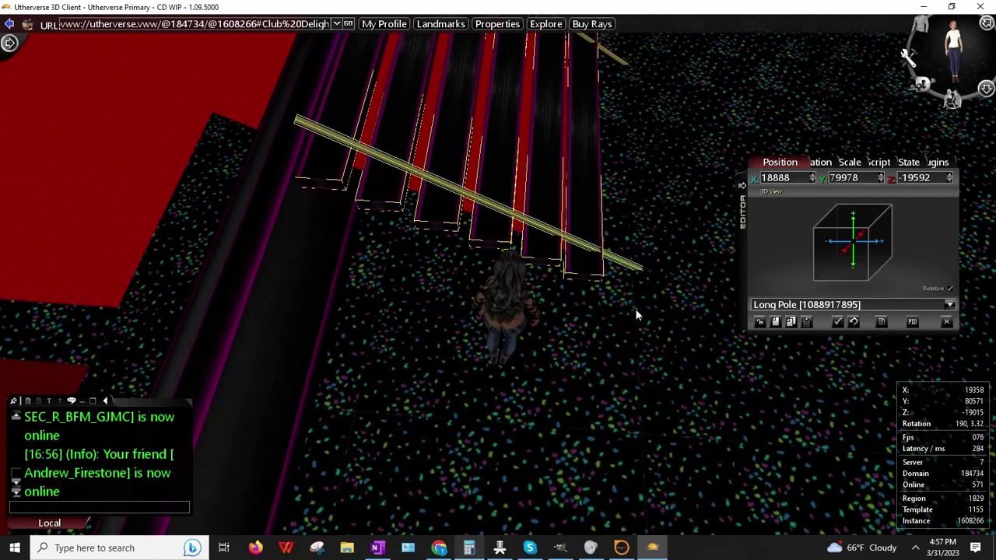
{"action": "left_click", "coordinate": [815, 178]}
{"action": "left_click", "coordinate": [814, 178]}
{"action": "left_click", "coordinate": [814, 178]}
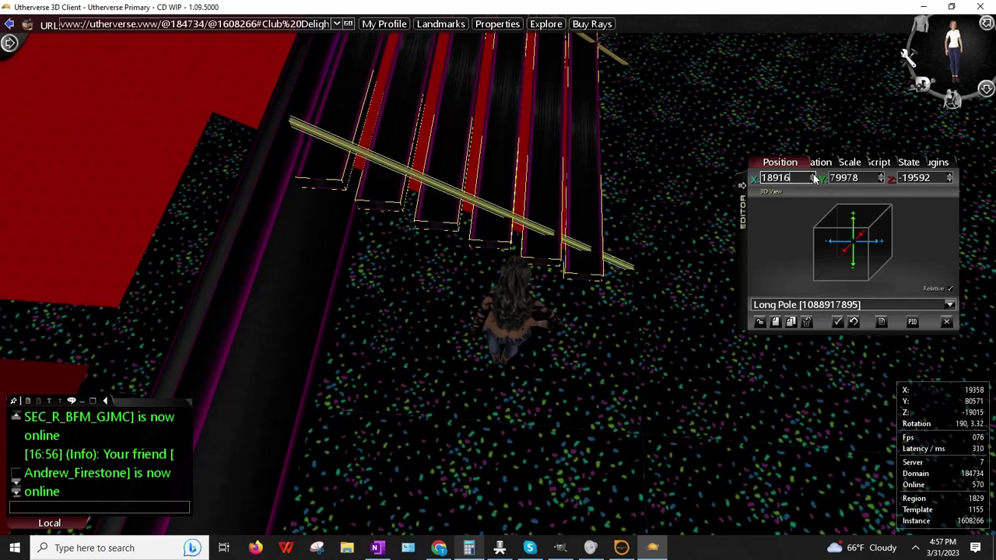
{"action": "left_click", "coordinate": [814, 178]}
{"action": "left_click", "coordinate": [815, 178]}
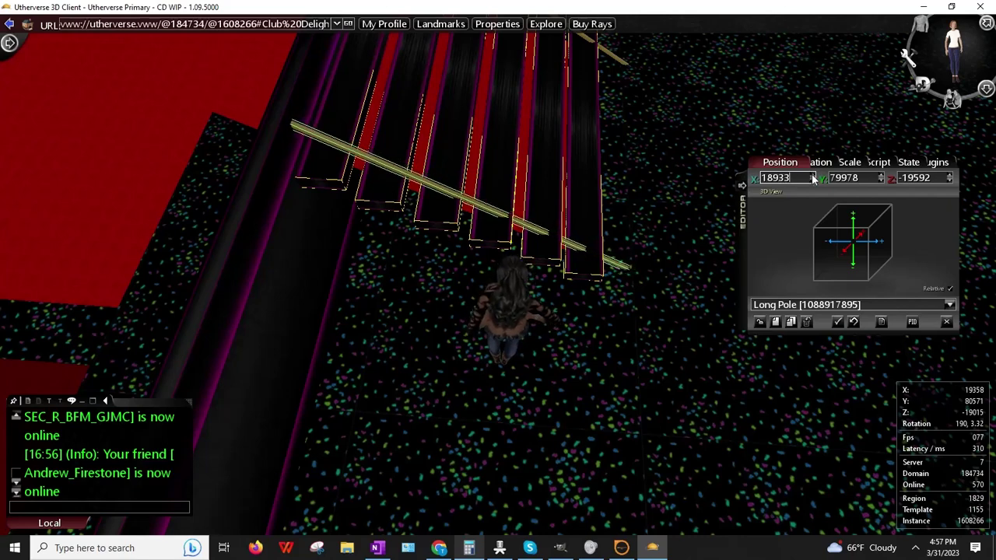
{"action": "left_click", "coordinate": [812, 180]}
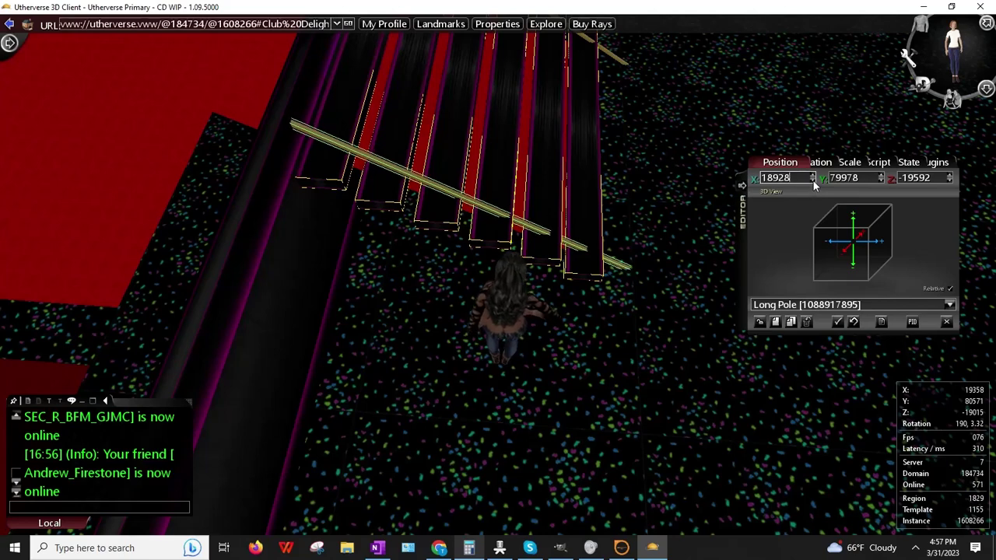
- Tilt the near-side pole by setting its X rotation to 300.10
{"action": "left_click", "coordinate": [814, 165]}
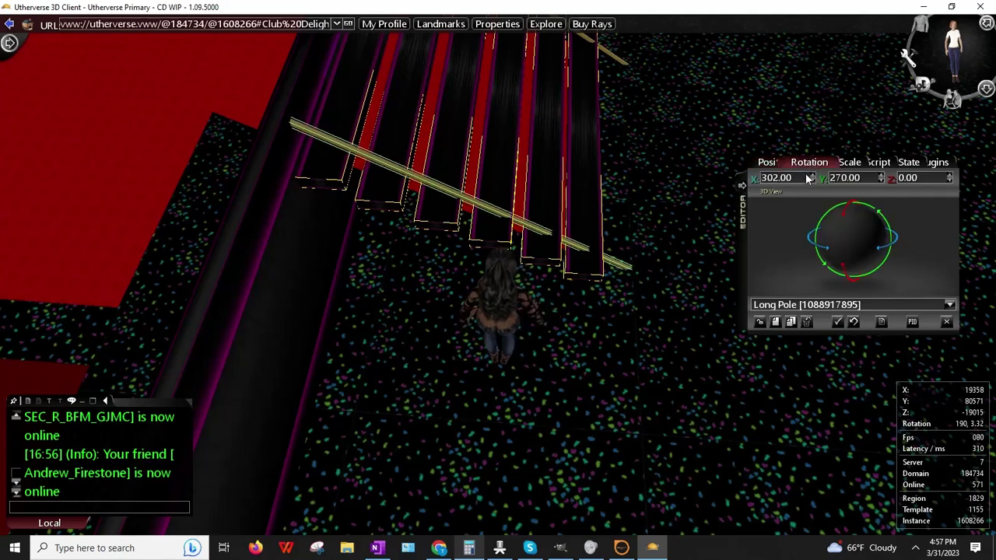
{"action": "left_click", "coordinate": [813, 182]}
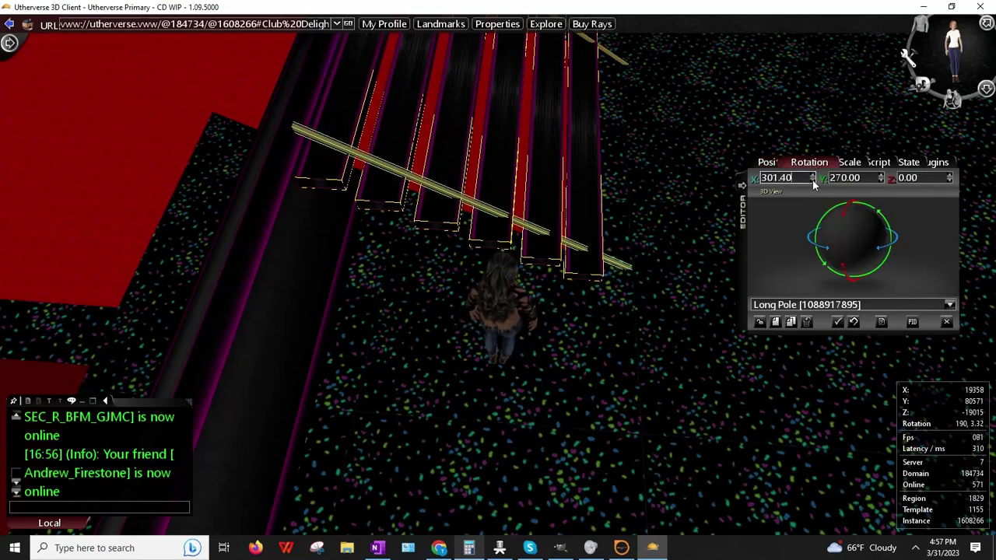
{"action": "left_click", "coordinate": [813, 181]}
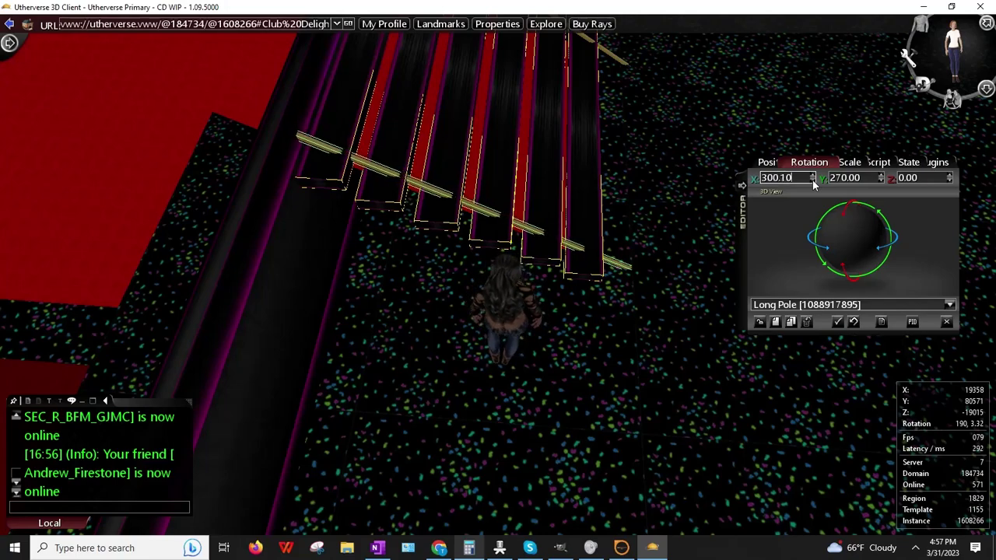
- Select the top step's Primitive Cube, closest to the stage, and set its X position to 19808
{"action": "left_click_drag", "start_coordinate": [544, 225], "coordinate": [540, 257]}
{"action": "right_click_drag", "start_coordinate": [542, 263], "coordinate": [538, 265]}
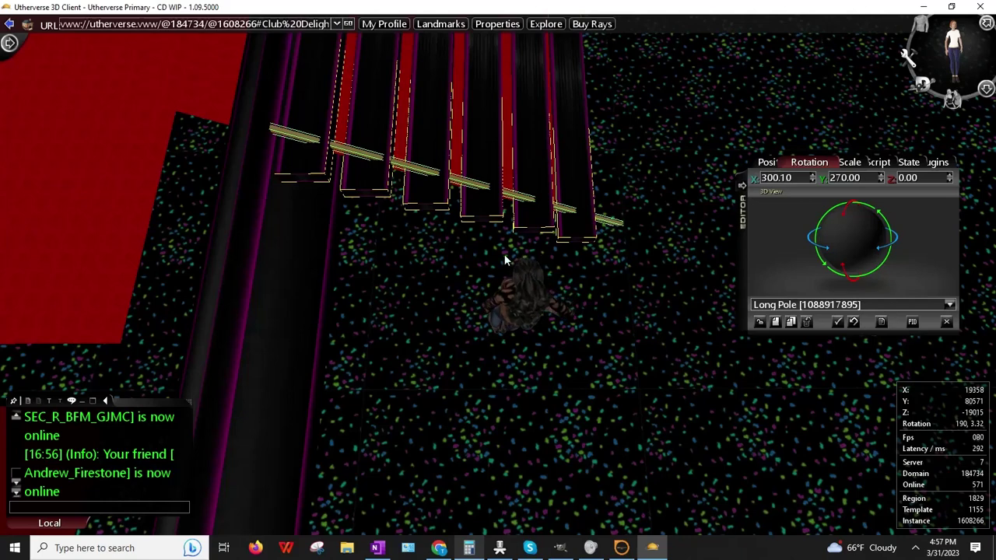
{"action": "right_click", "coordinate": [319, 175]}
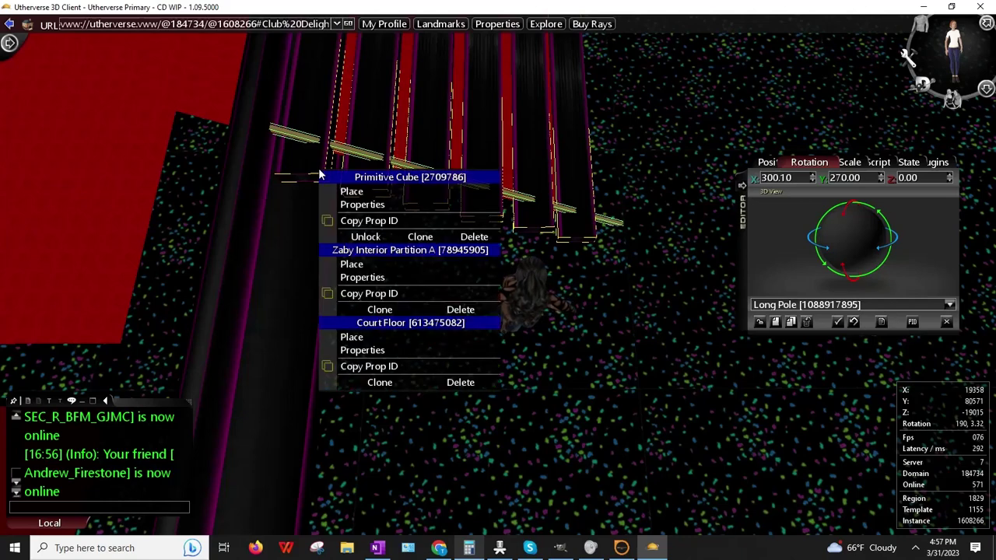
{"action": "left_click", "coordinate": [362, 192]}
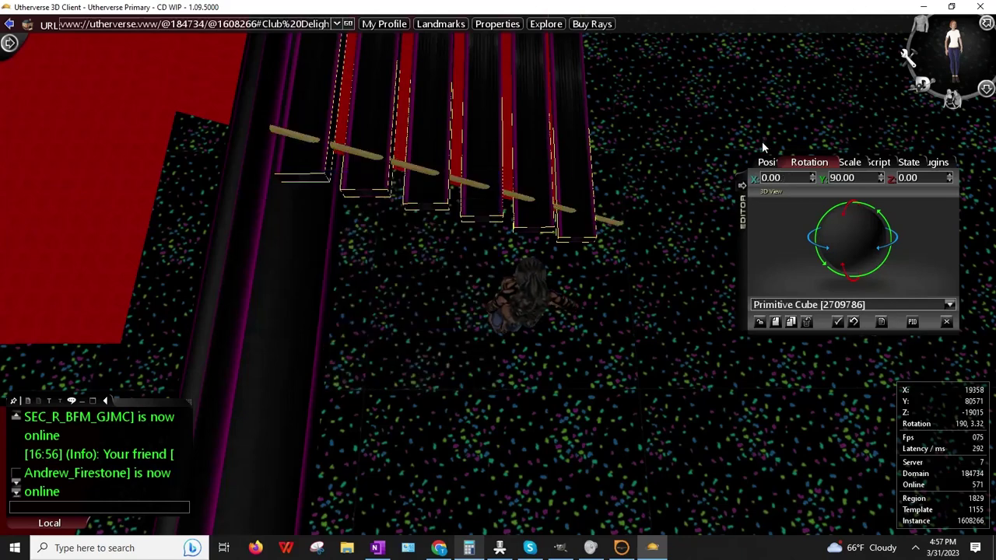
{"action": "left_click", "coordinate": [778, 162]}
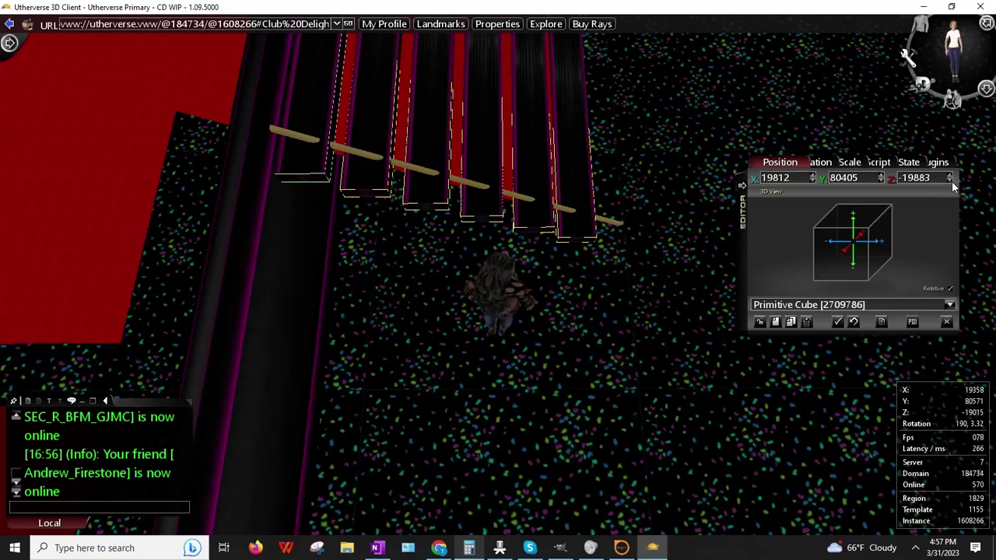
{"action": "left_click", "coordinate": [813, 181]}
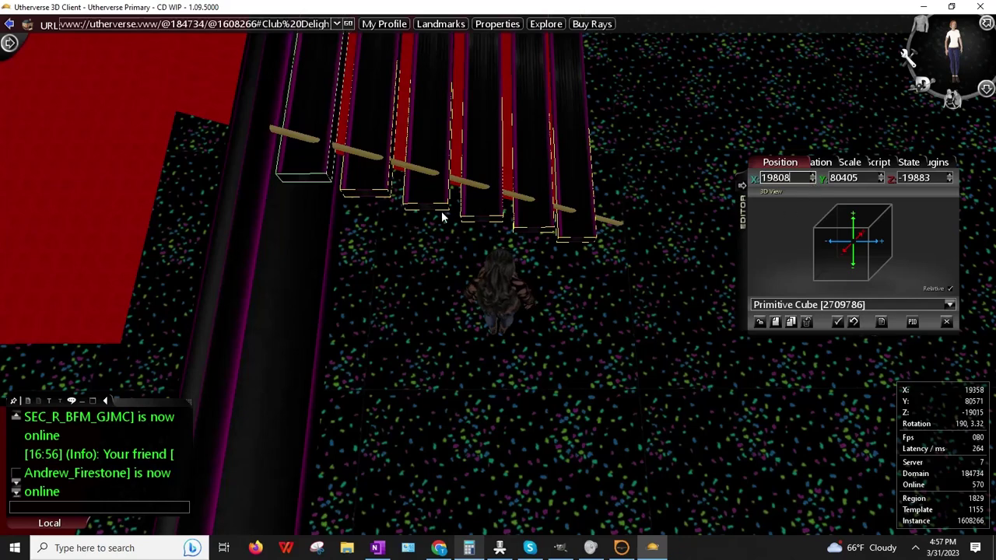
- Select the second step from the top and set its X position to 19681
{"action": "right_click", "coordinate": [381, 197]}
{"action": "left_click", "coordinate": [423, 220]}
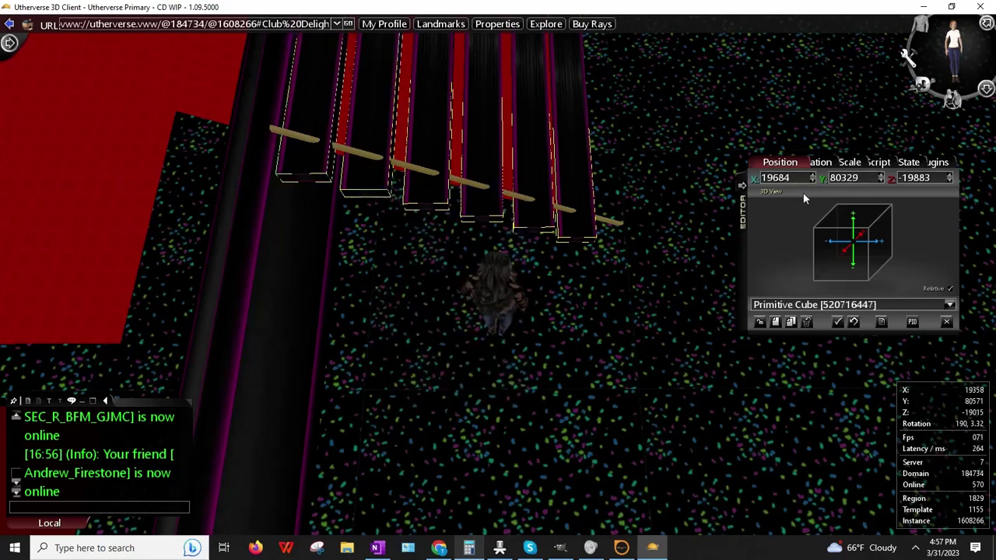
{"action": "left_click", "coordinate": [814, 178]}
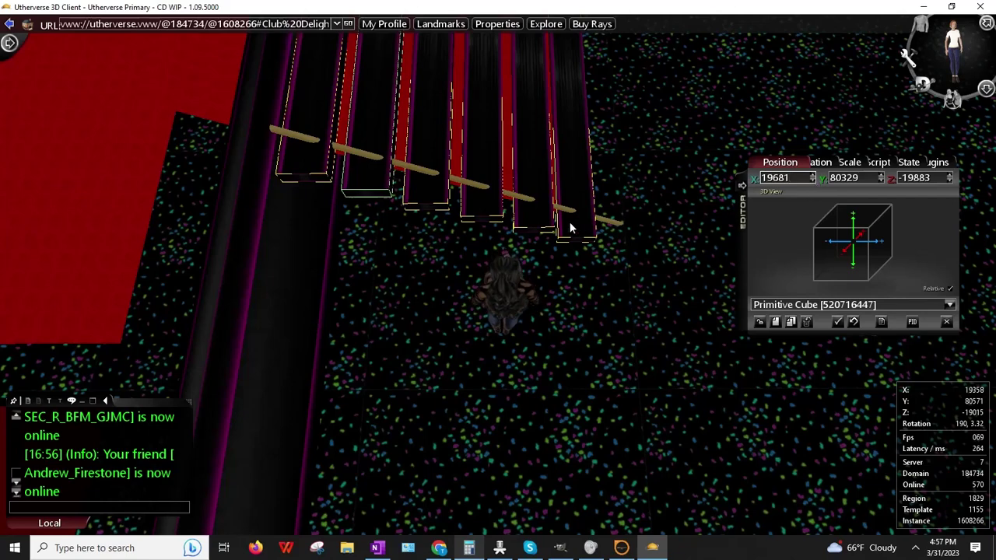
- Reselect the near-side pole and shift its X position to 18935 to line it up with the steps
{"action": "right_click", "coordinate": [615, 224]}
{"action": "left_click", "coordinate": [658, 257]}
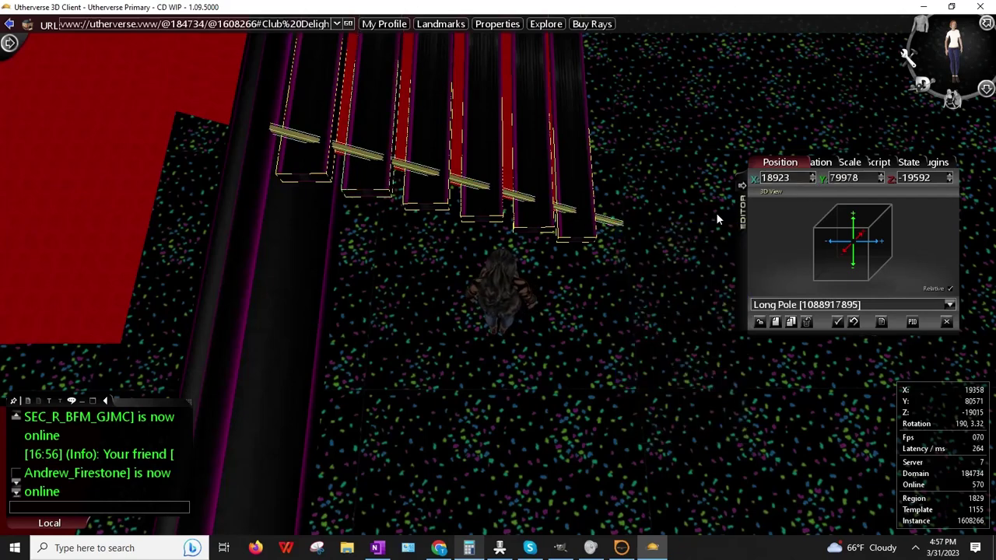
{"action": "left_click", "coordinate": [813, 181]}
{"action": "left_click", "coordinate": [813, 181]}
{"action": "left_click", "coordinate": [813, 180]}
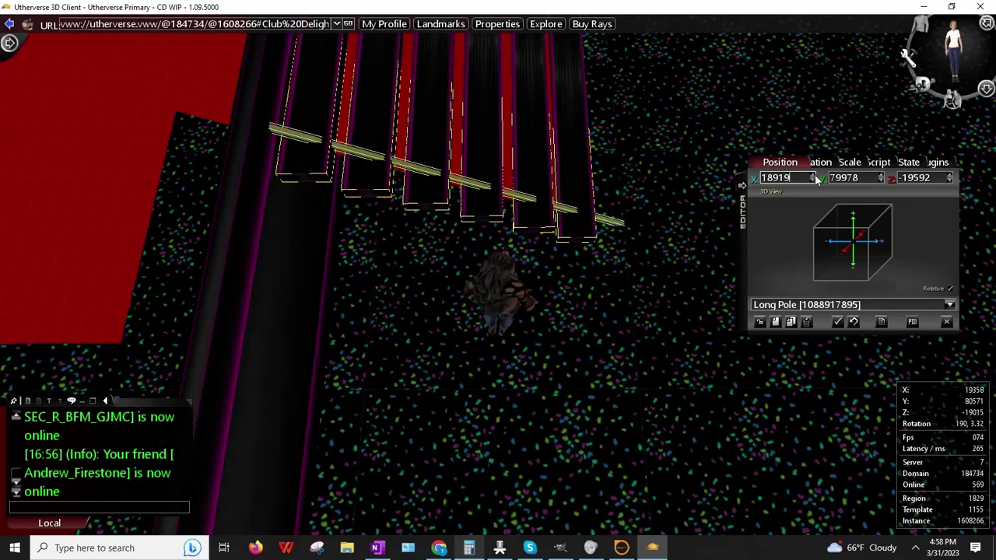
{"action": "left_click", "coordinate": [812, 174]}
{"action": "left_click", "coordinate": [813, 174]}
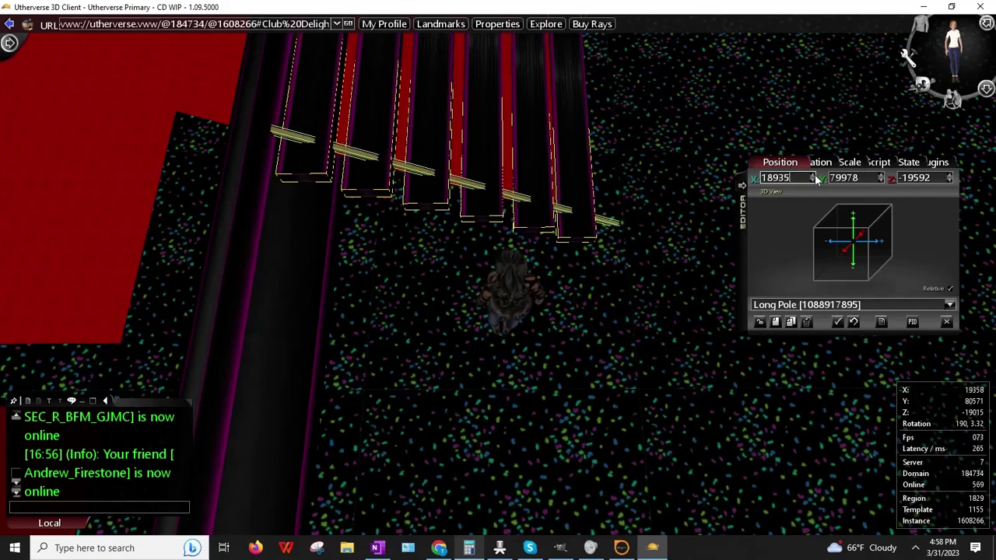
- Copy the near-side pole's X position to the far-side Long Pole so its X position is 18935
{"action": "right_click", "coordinate": [668, 195]}
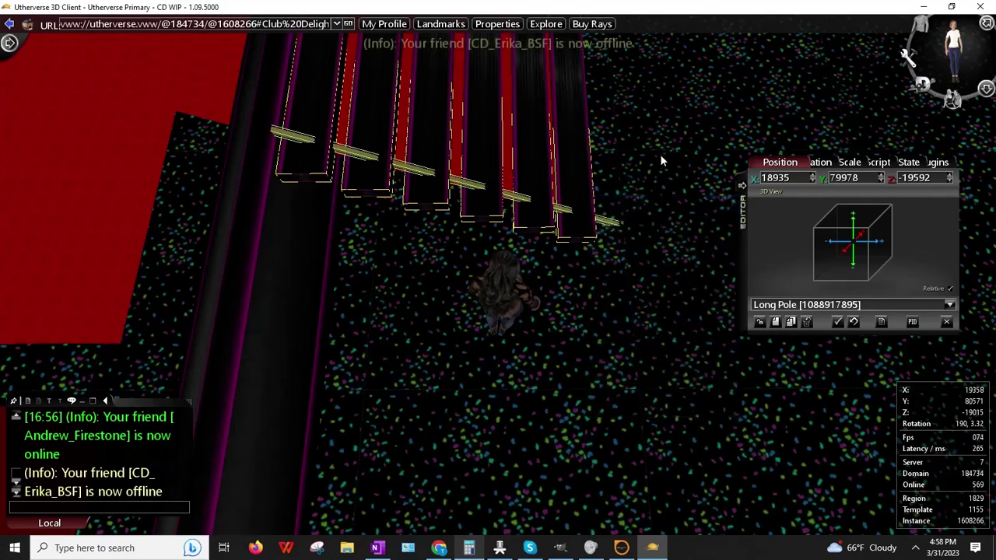
{"action": "left_click_drag", "start_coordinate": [659, 158], "coordinate": [657, 181]}
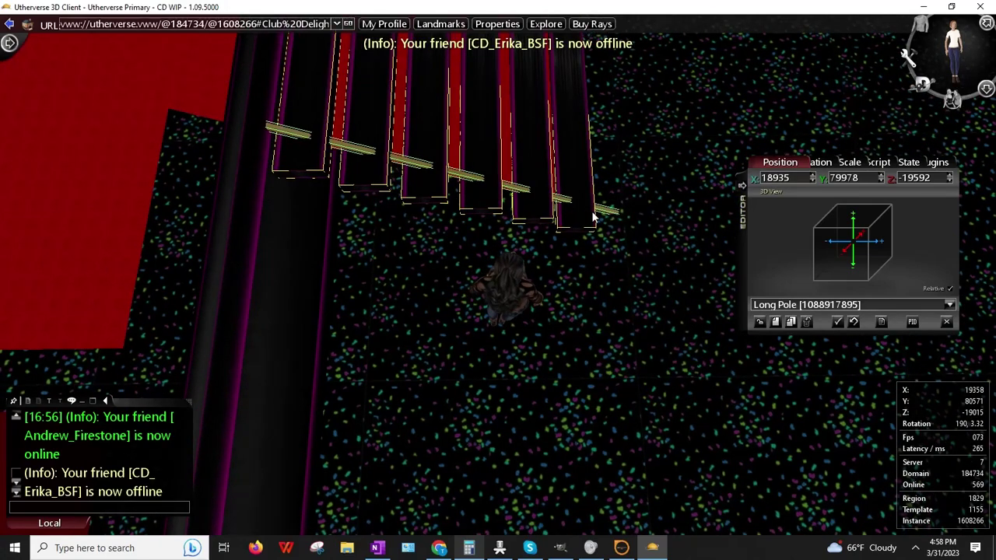
{"action": "right_click", "coordinate": [775, 180]}
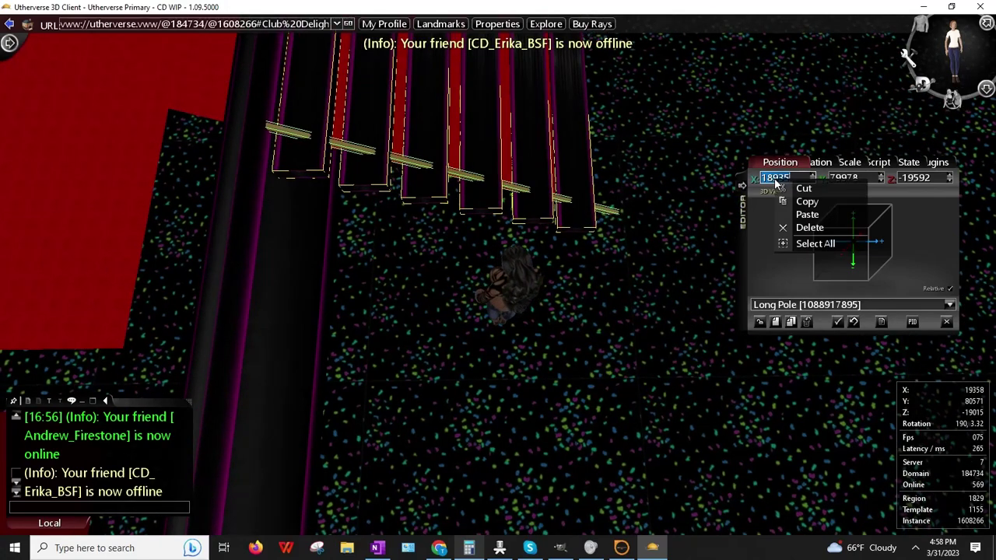
{"action": "left_click", "coordinate": [807, 202]}
{"action": "left_click_drag", "start_coordinate": [633, 128], "coordinate": [567, 123]}
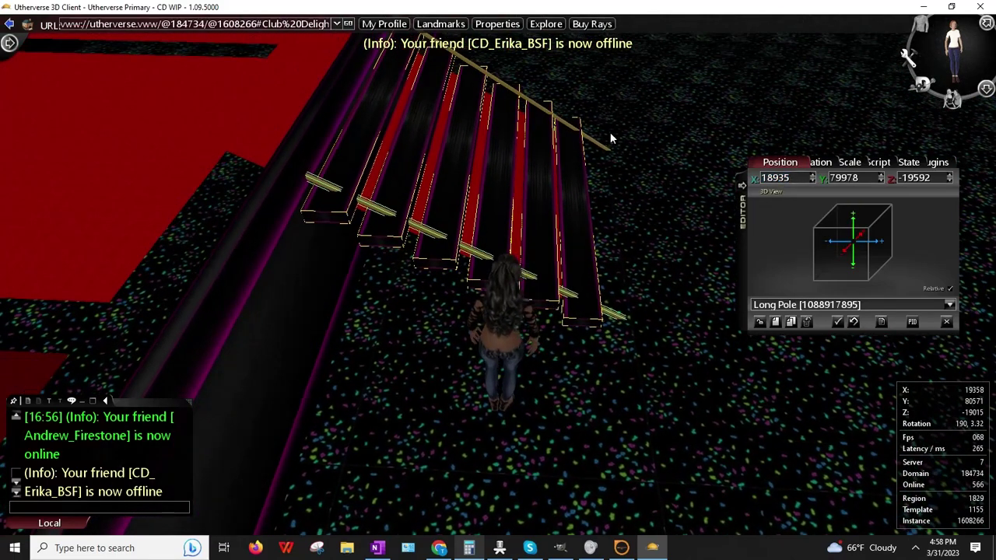
{"action": "left_click", "coordinate": [567, 123]}
{"action": "left_click", "coordinate": [607, 161]}
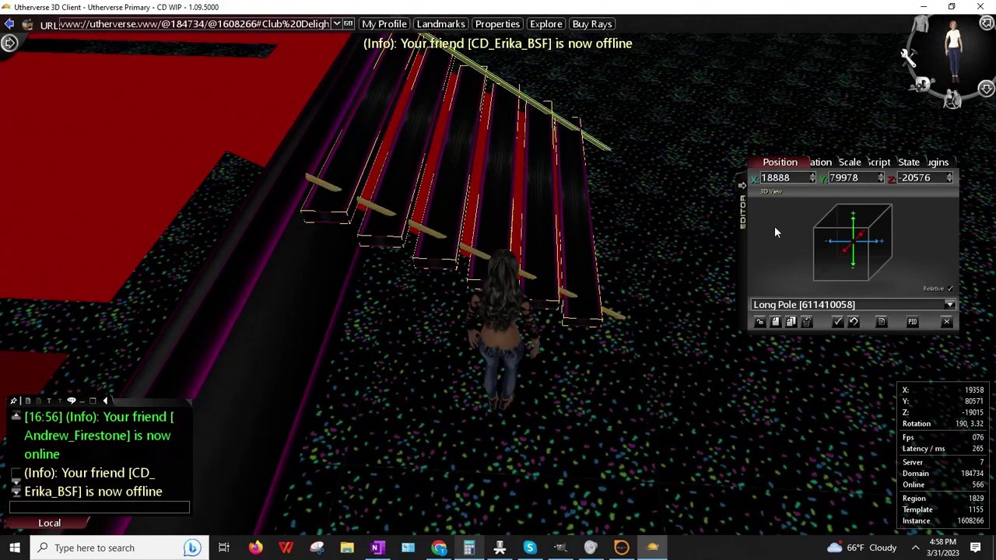
{"action": "right_click", "coordinate": [772, 182]}
{"action": "left_click", "coordinate": [790, 211]}
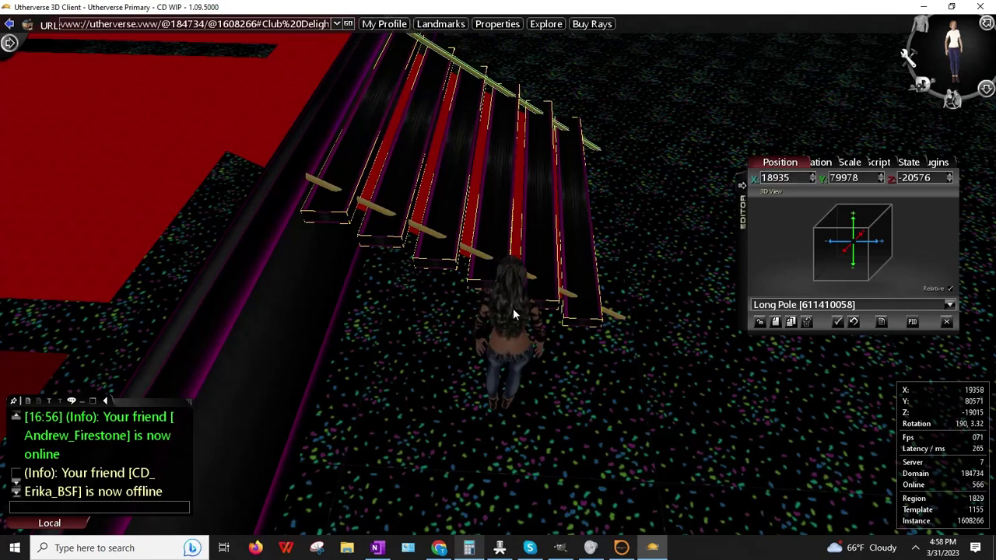
- Compare the rotation values of the two side poles and inspect their alignment from the front of the staircase
{"action": "left_click", "coordinate": [472, 258]}
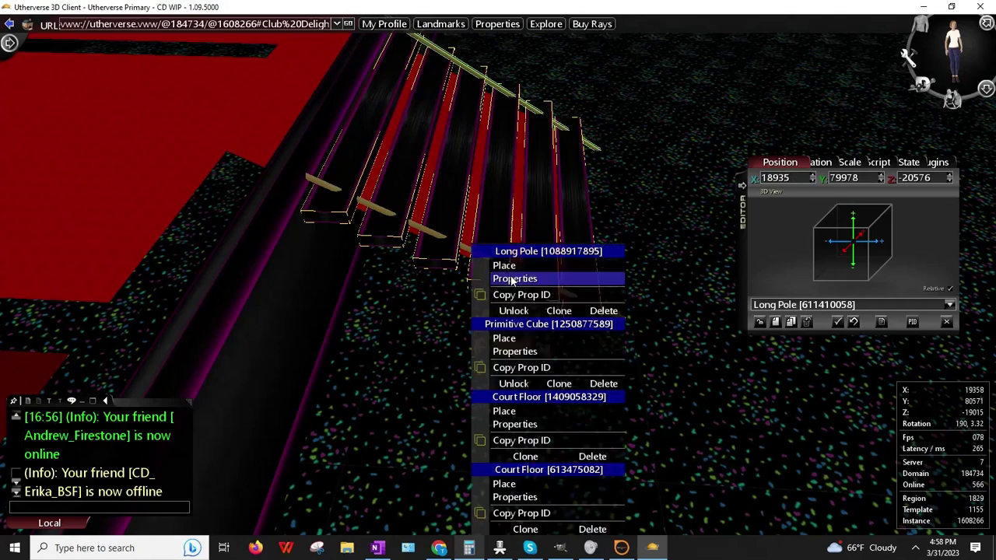
{"action": "left_click", "coordinate": [513, 278]}
{"action": "left_click", "coordinate": [819, 163]}
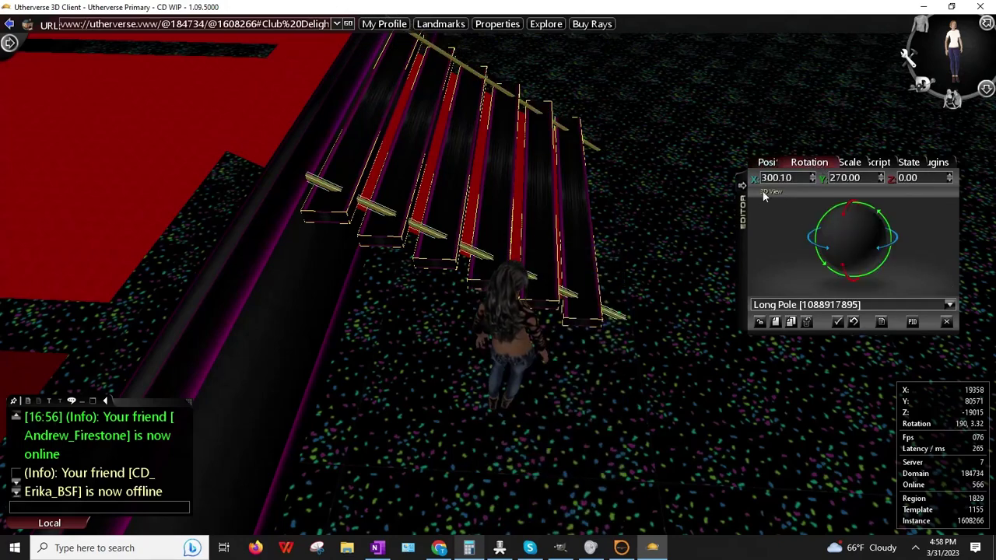
{"action": "left_click", "coordinate": [533, 113]}
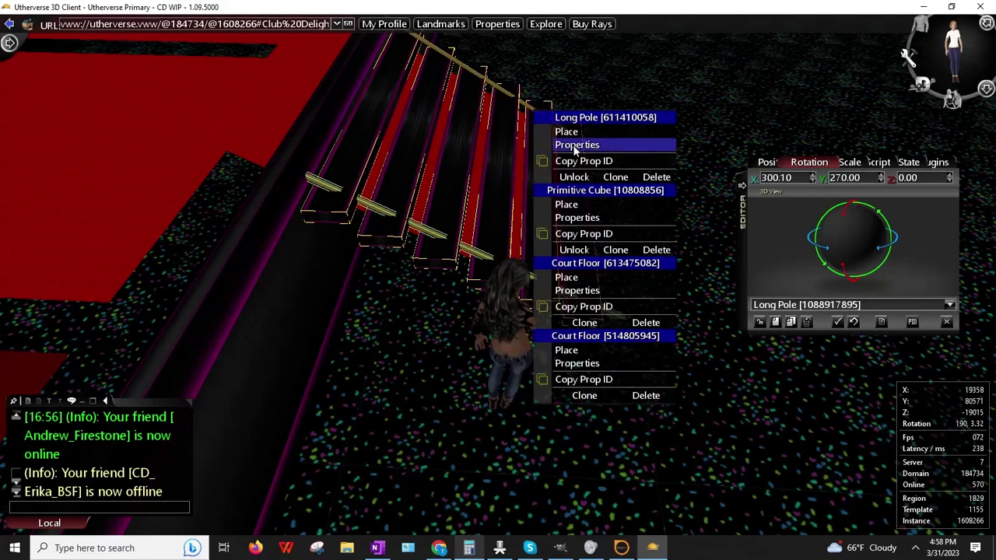
{"action": "left_click", "coordinate": [572, 147]}
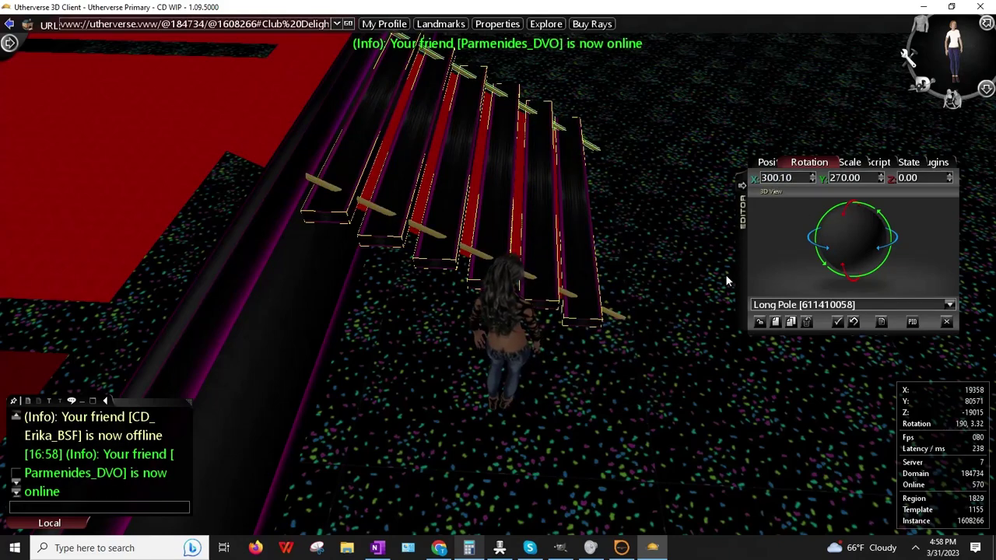
{"action": "key", "text": "Right"}
{"action": "key", "text": "Up"}
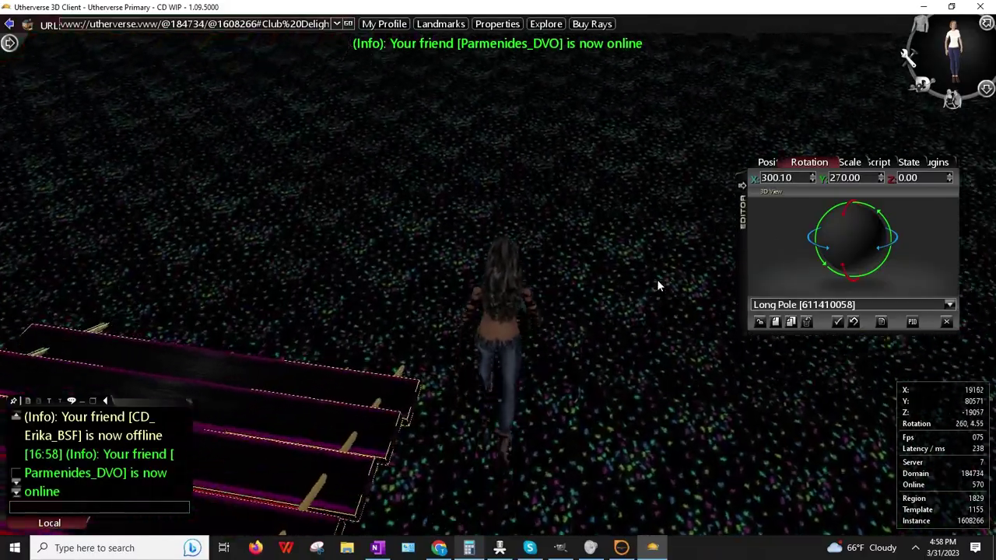
{"action": "key", "text": "Left"}
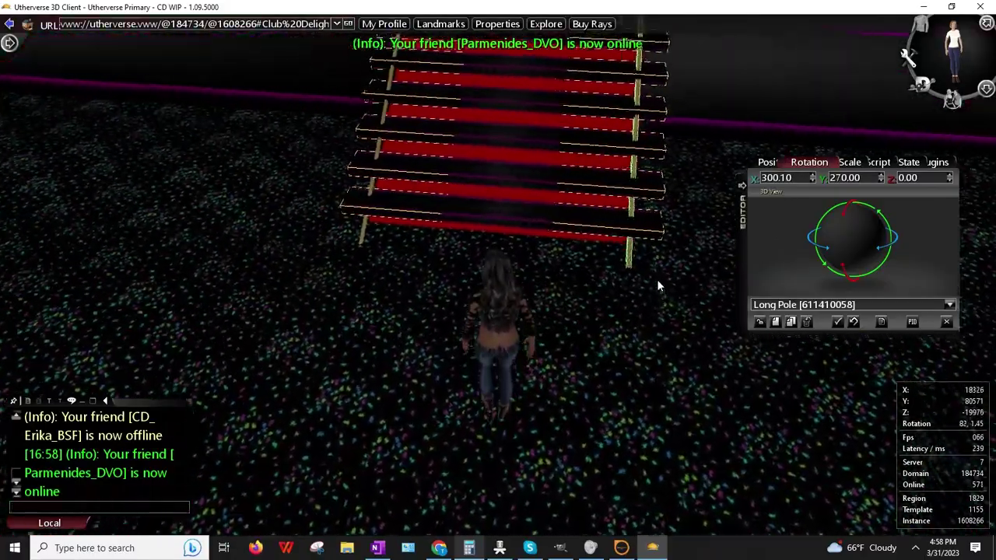
{"action": "left_click_drag", "start_coordinate": [544, 315], "coordinate": [531, 303]}
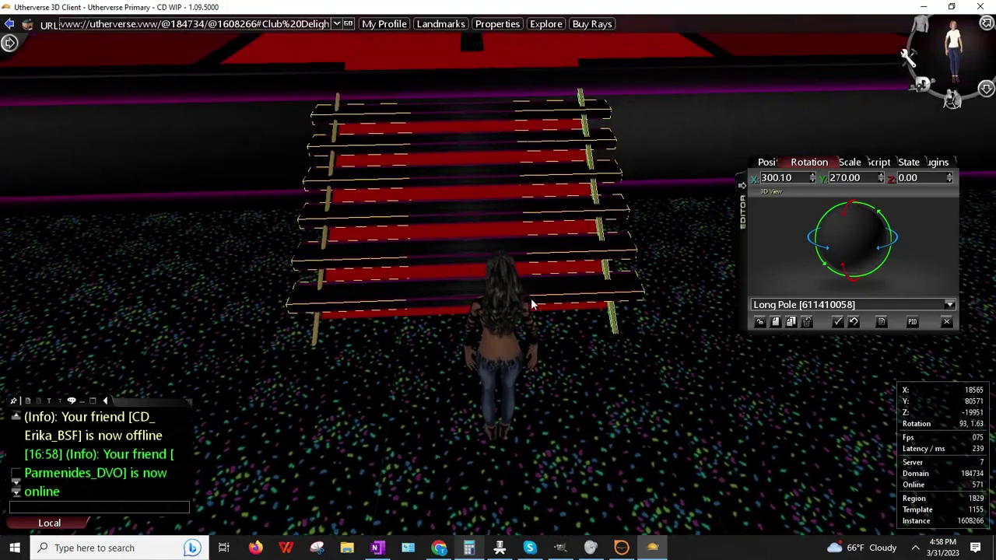
- Darken the staircase's left-hand Long Pole, seen facing the stage, by setting its Ambient value to 0
{"action": "right_click", "coordinate": [327, 199]}
{"action": "left_click", "coordinate": [373, 266]}
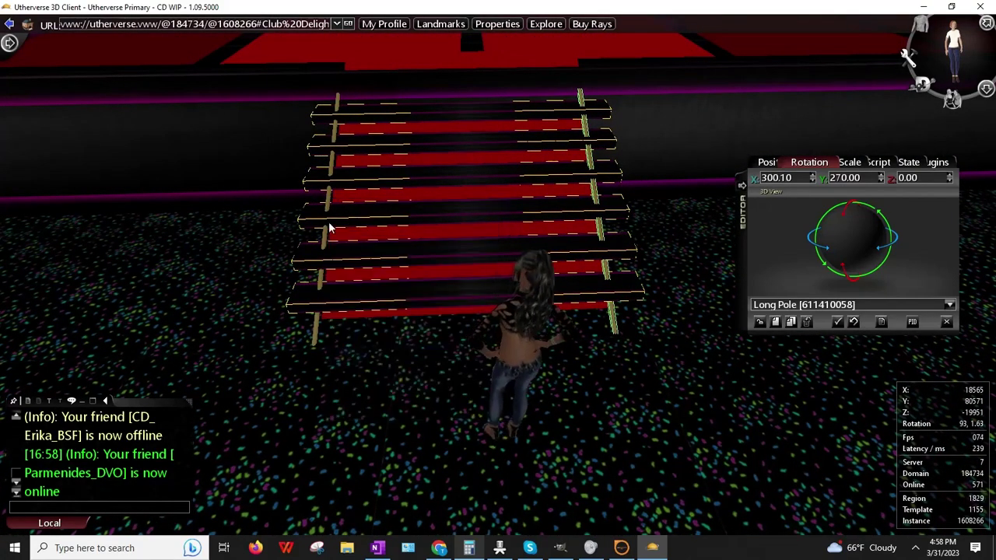
{"action": "right_click", "coordinate": [329, 193]}
{"action": "left_click", "coordinate": [365, 231]}
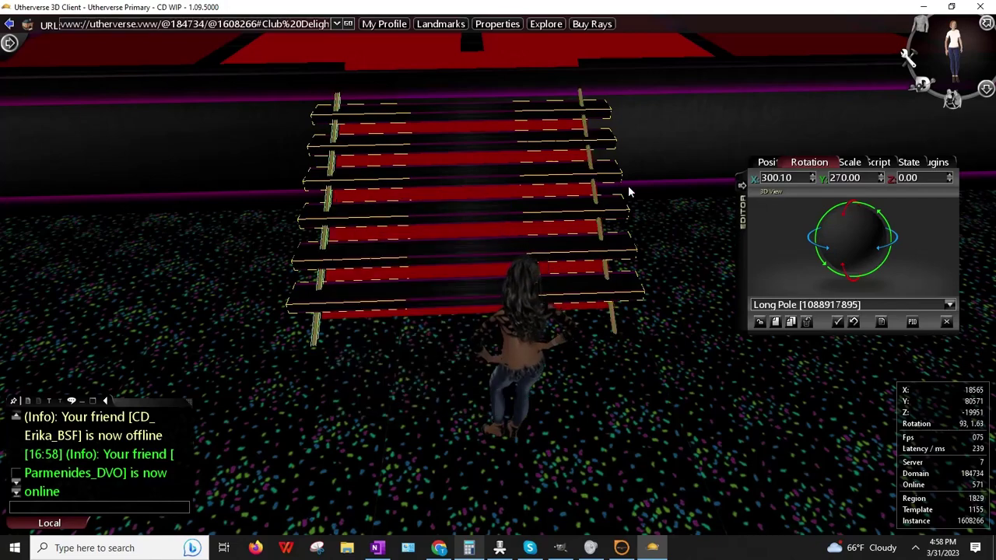
{"action": "left_click", "coordinate": [897, 161]}
{"action": "scroll", "coordinate": [894, 249], "scroll_direction": "down", "scroll_amount": 10}
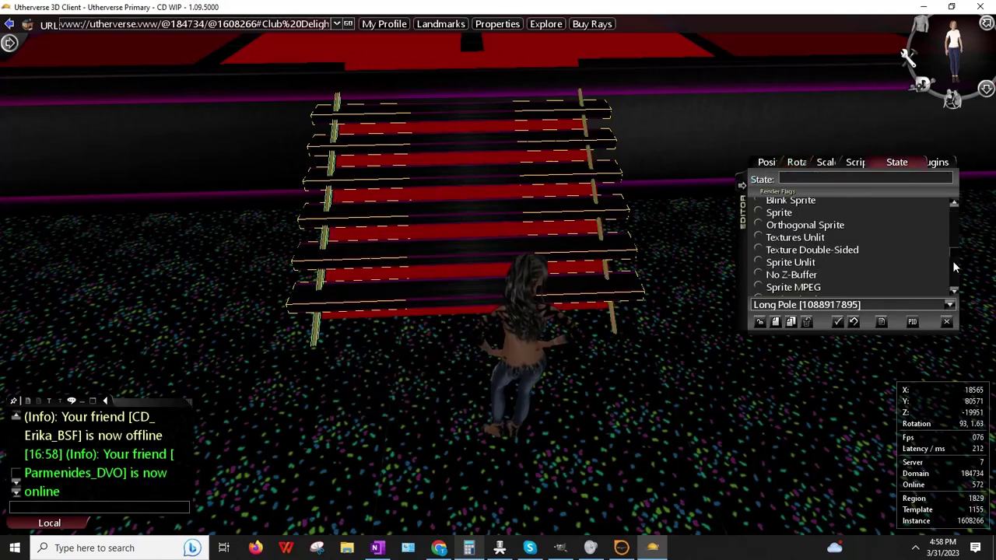
{"action": "double_click", "coordinate": [877, 247]}
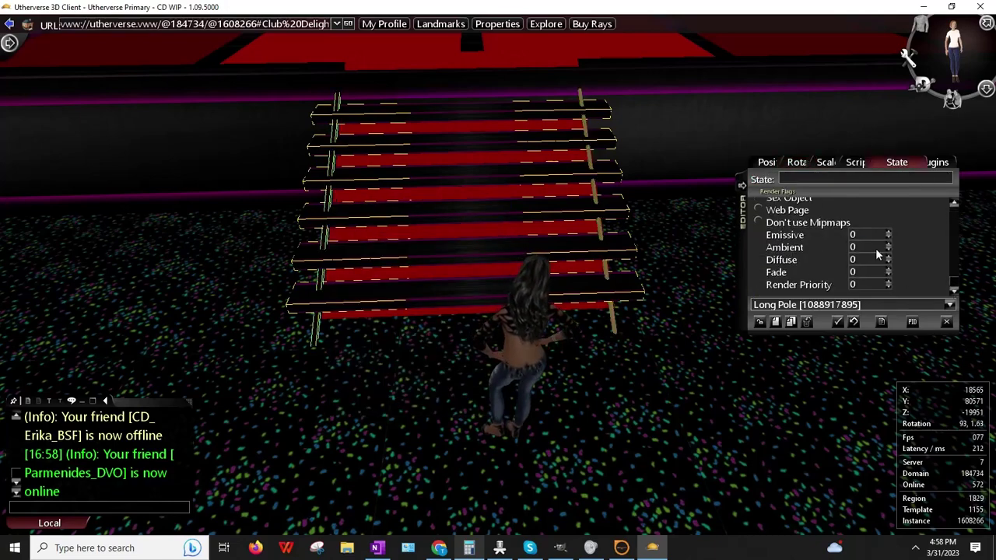
- Set the right-hand Long Pole's Ambient value to 0 and end the prop editing session
{"action": "right_click", "coordinate": [594, 182]}
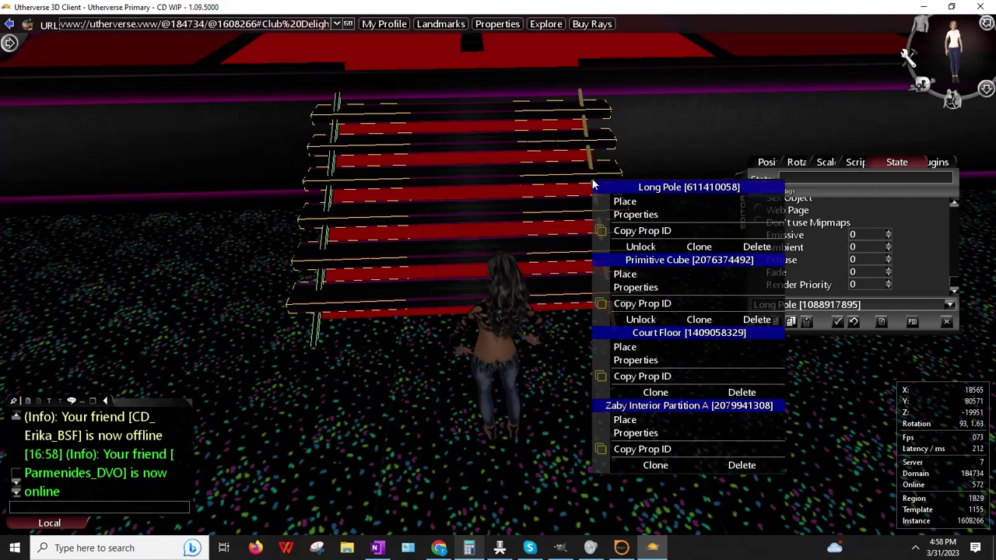
{"action": "left_click", "coordinate": [623, 217]}
{"action": "scroll", "coordinate": [778, 241], "scroll_direction": "down", "scroll_amount": 10}
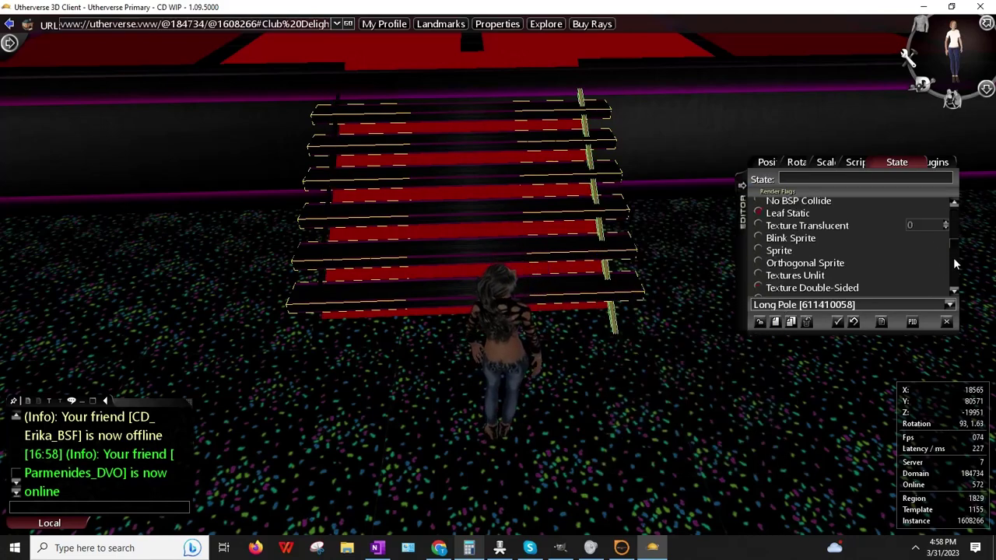
{"action": "double_click", "coordinate": [858, 234]}
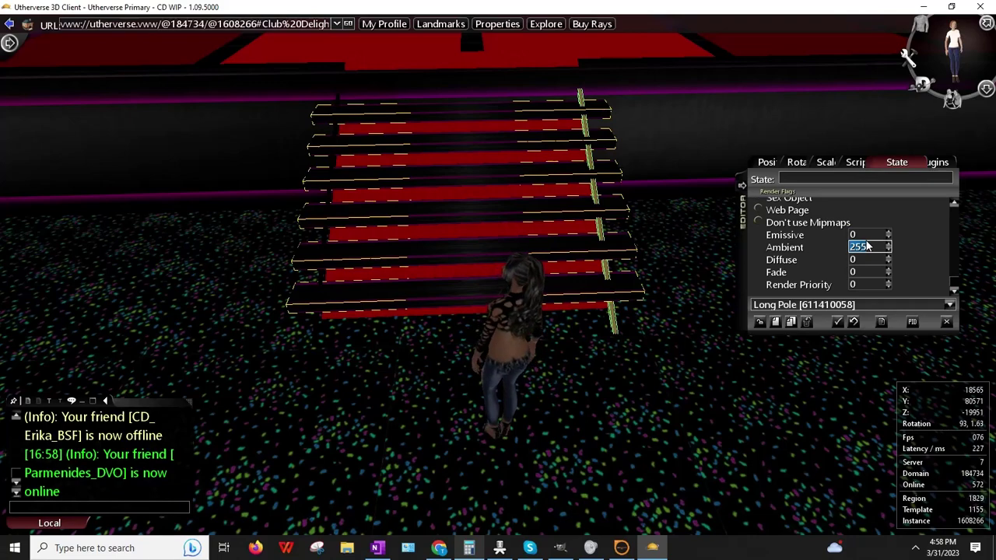
{"action": "type", "text": "0"}
{"action": "left_click", "coordinate": [946, 322]}
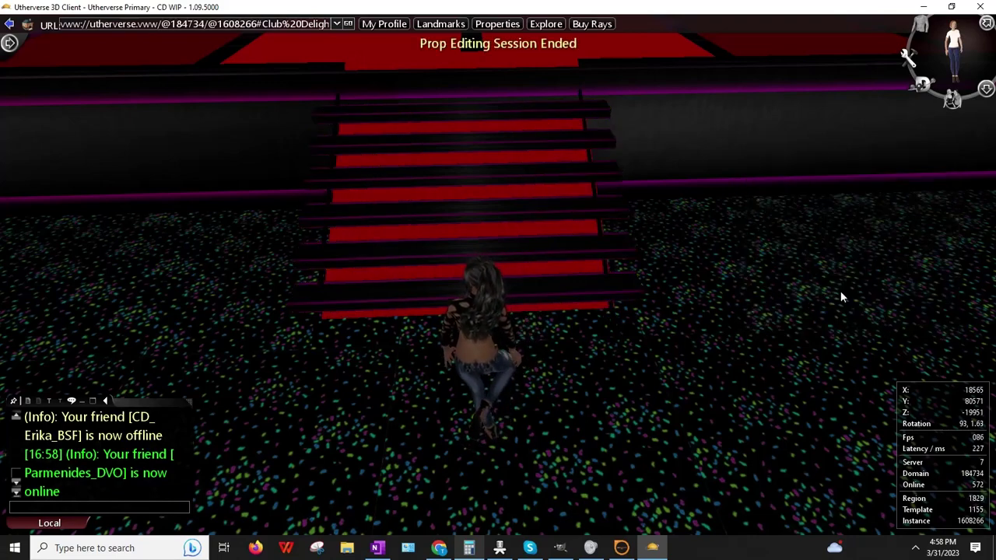
- Start a new prop editing session, make the red Court Floor ramp beneath the steps invisible, and close the editor
{"action": "left_click", "coordinate": [985, 88]}
{"action": "left_click", "coordinate": [925, 328]}
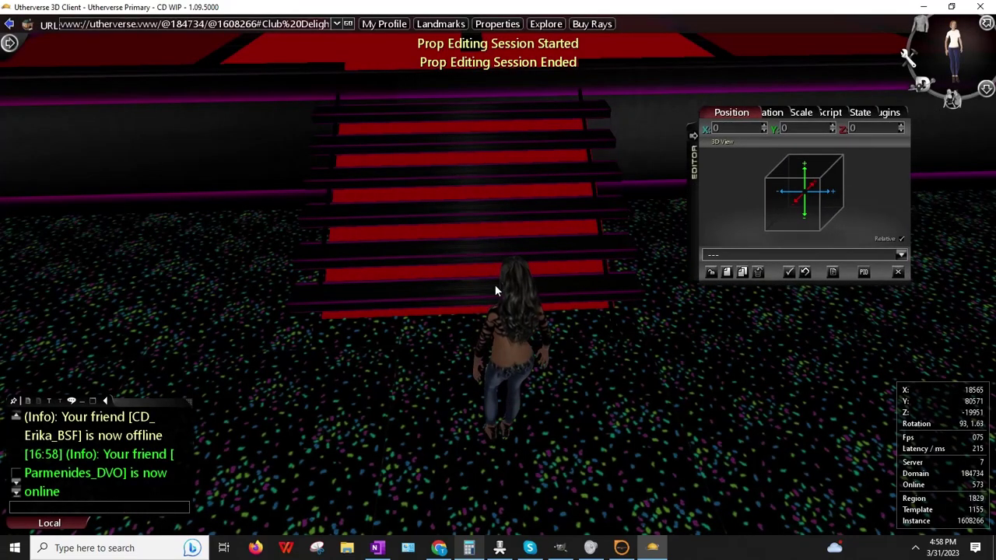
{"action": "left_click", "coordinate": [481, 234]}
{"action": "left_click", "coordinate": [527, 264]}
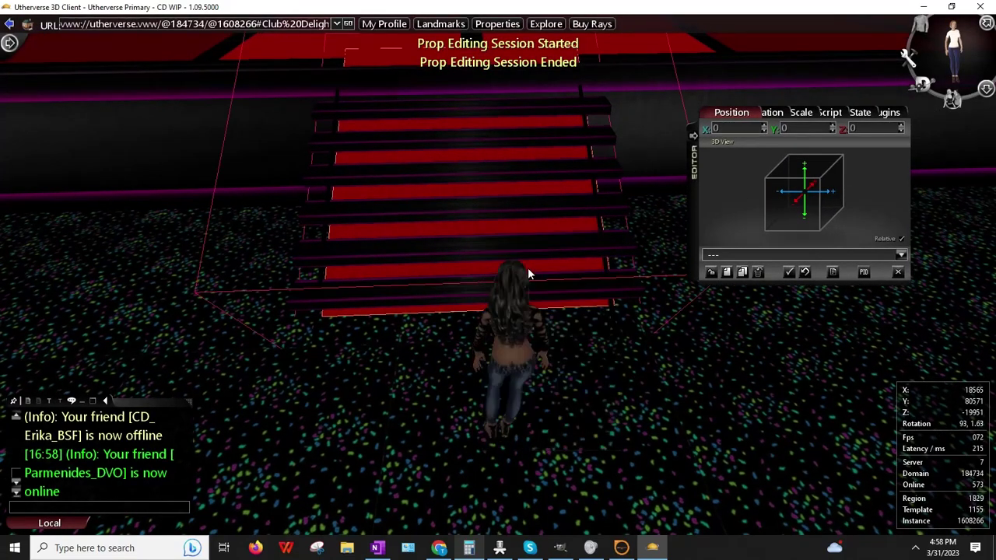
{"action": "left_click", "coordinate": [849, 113]}
{"action": "left_click", "coordinate": [708, 188]}
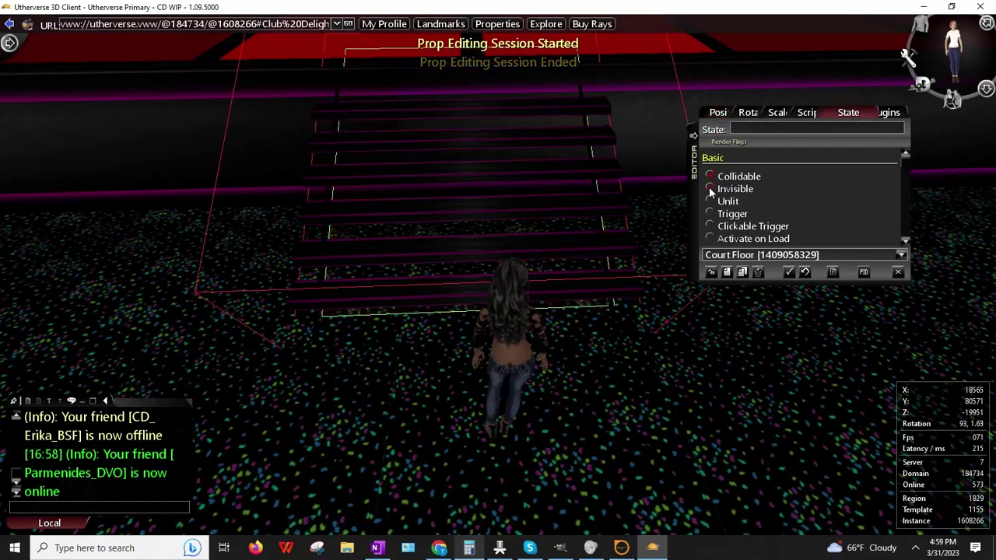
{"action": "left_click", "coordinate": [709, 272]}
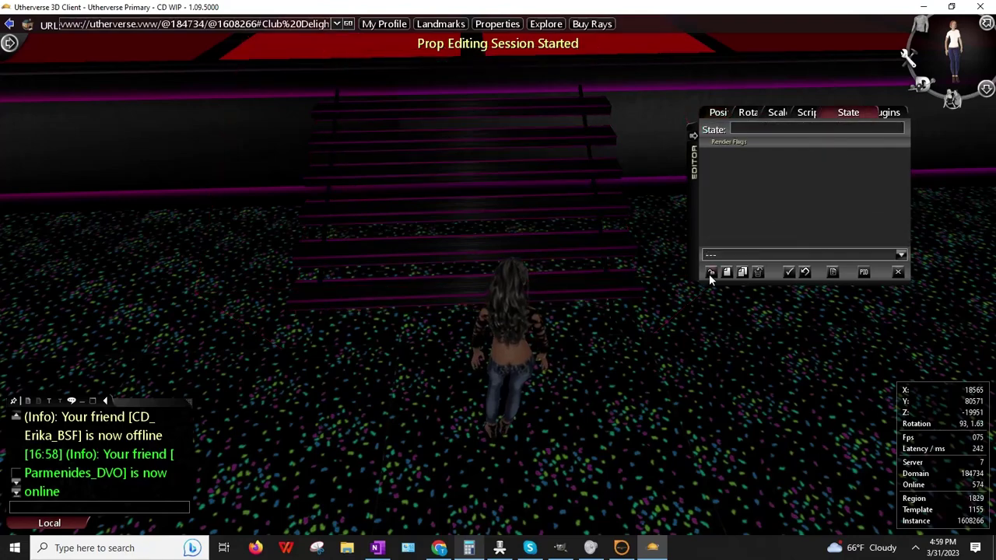
{"action": "left_click", "coordinate": [897, 273]}
- Walk the avatar up and back down the staircase to test the steps and inspect them from above
{"action": "key", "text": "Up"}
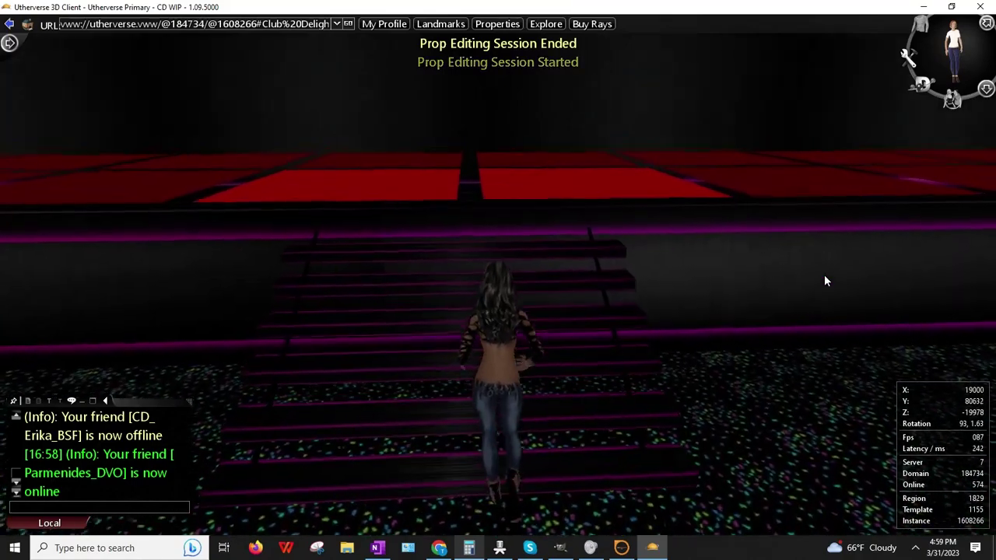
{"action": "key", "text": "Up"}
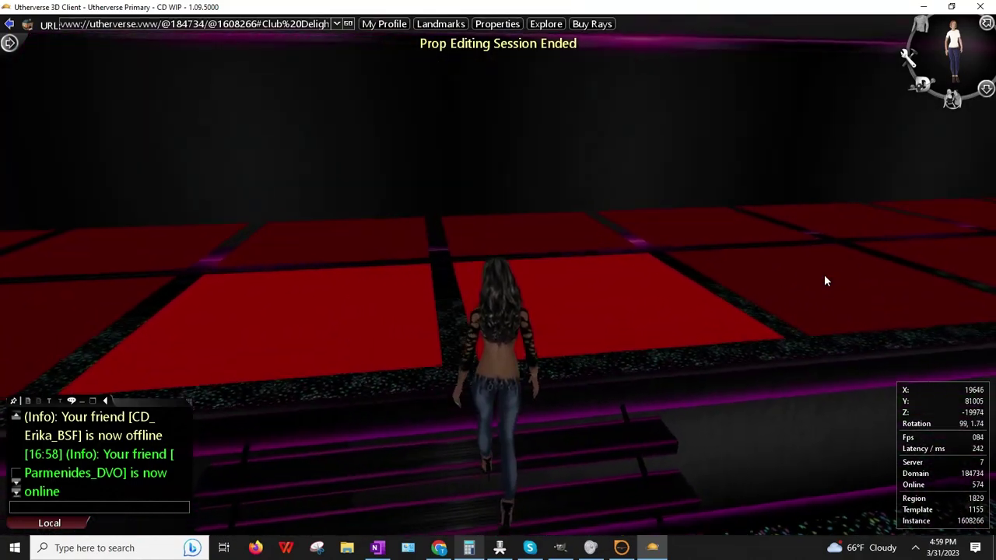
{"action": "right_click_drag", "start_coordinate": [647, 313], "coordinate": [468, 242]}
{"action": "key", "text": "Up"}
{"action": "key", "text": "Up"}
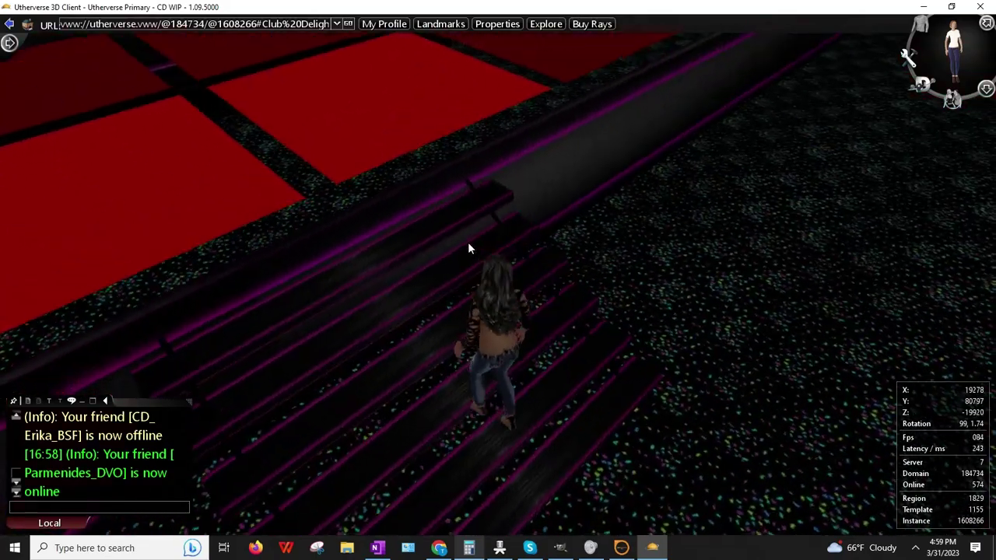
{"action": "key", "text": "Down"}
{"action": "key", "text": "Right"}
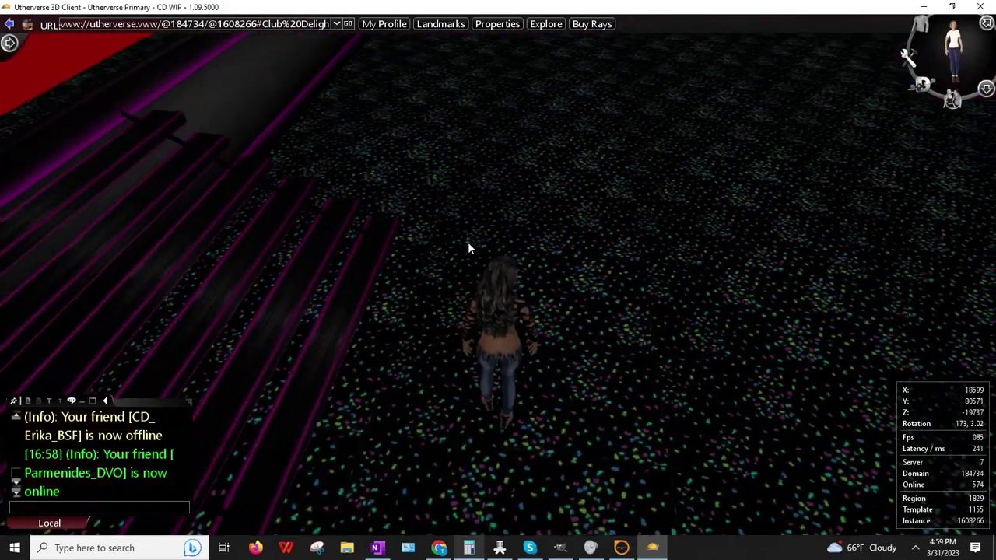
- Walk the avatar across the club floor, then return and climb the staircase onto the stage
{"action": "key", "text": "Left"}
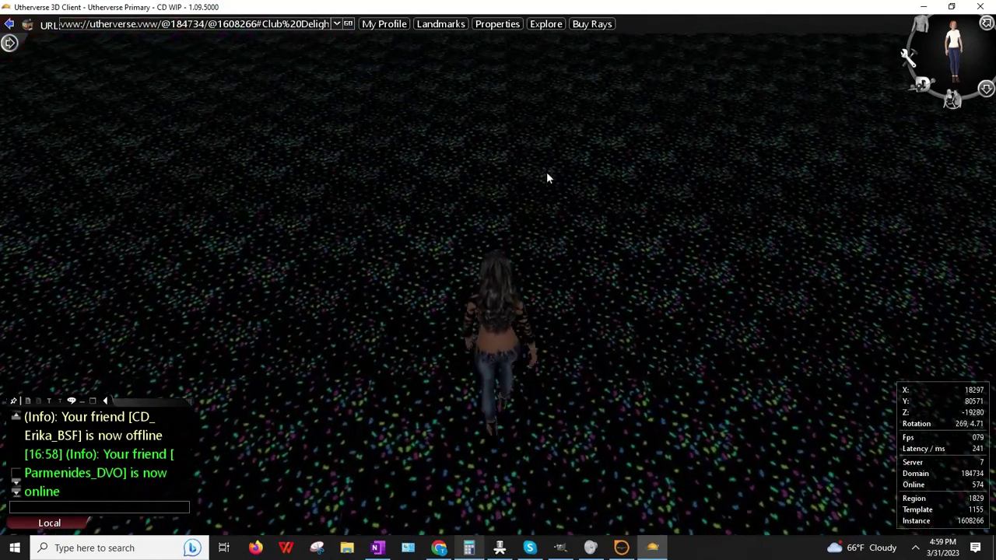
{"action": "right_click_drag", "start_coordinate": [546, 172], "coordinate": [447, 304]}
{"action": "key", "text": "Up"}
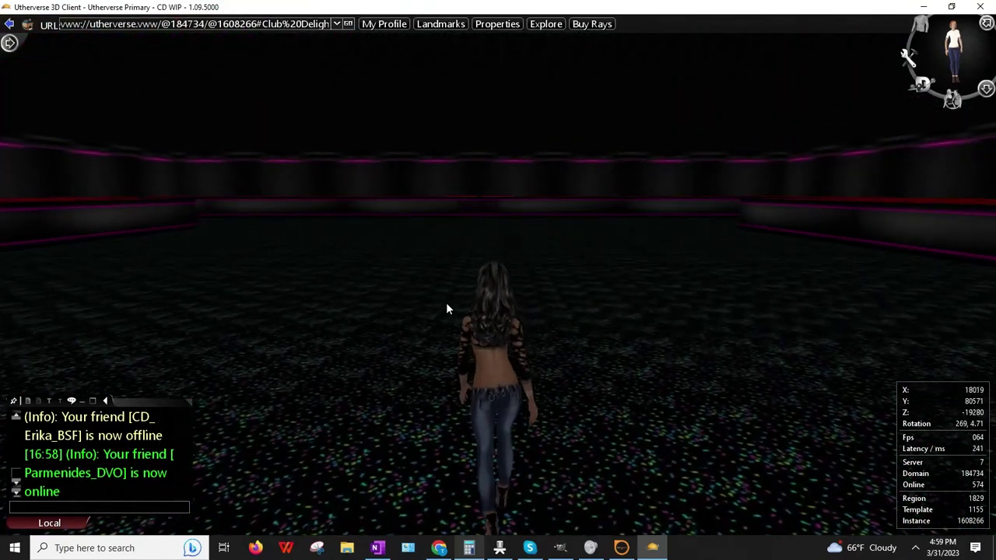
{"action": "key", "text": "Up"}
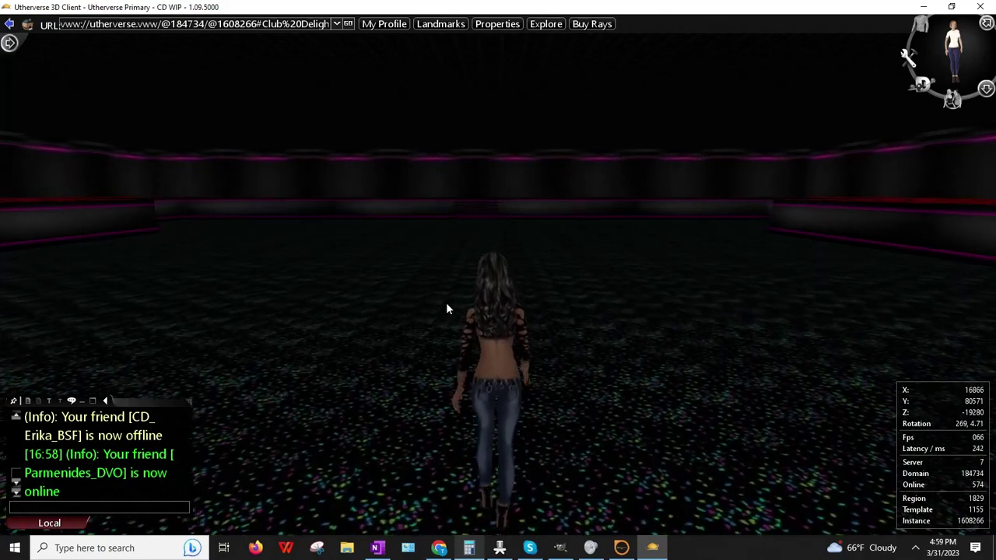
{"action": "key", "text": "Right"}
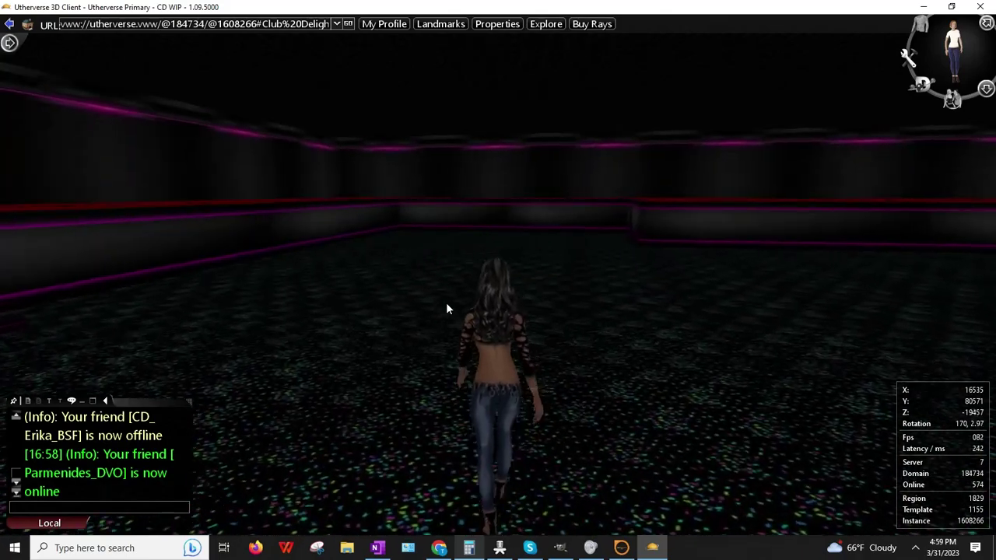
{"action": "key", "text": "Right"}
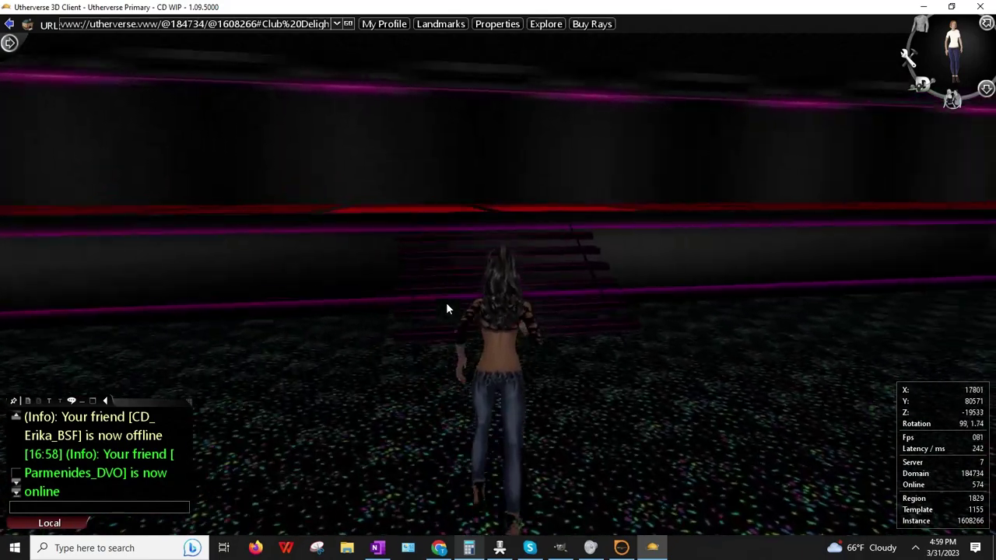
{"action": "key", "text": "Up"}
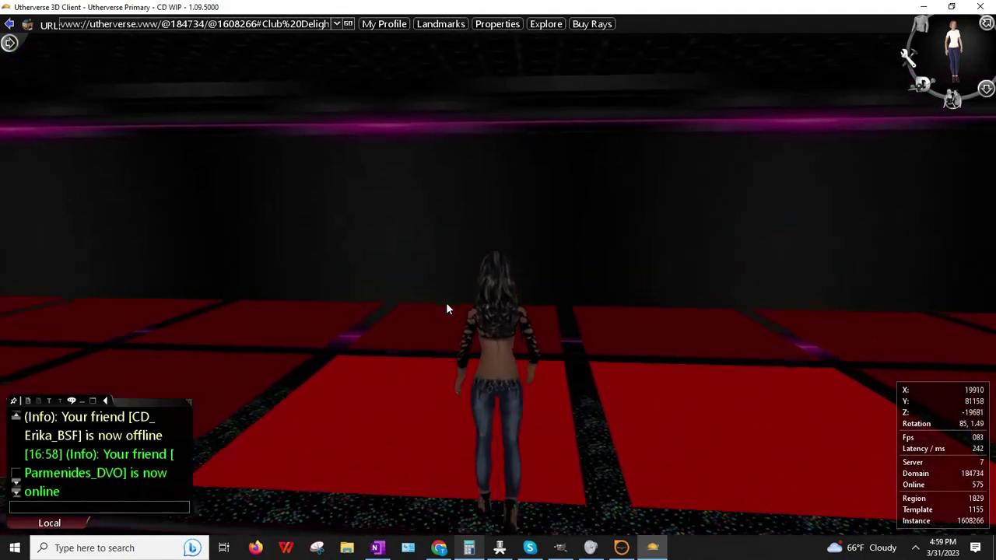
- Turn the avatar and look around the red-tiled raised floor from several angles
{"action": "key", "text": "Right"}
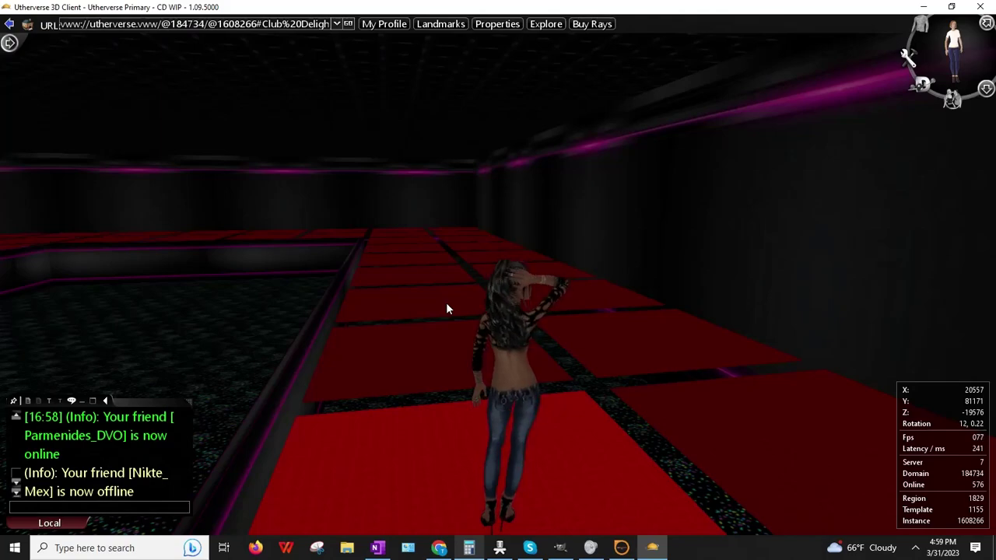
{"action": "left_click_drag", "start_coordinate": [344, 356], "coordinate": [6, 379]}
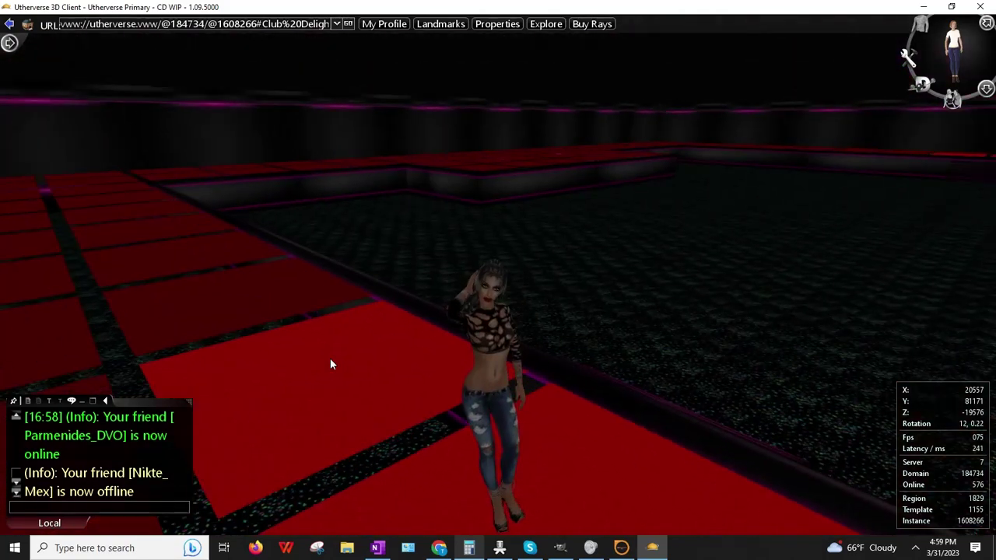
{"action": "mouse_move", "coordinate": [331, 372]}
{"action": "left_mouse_down"}
{"action": "mouse_move", "coordinate": [933, 386]}
{"action": "mouse_move", "coordinate": [347, 361]}
{"action": "left_mouse_up"}
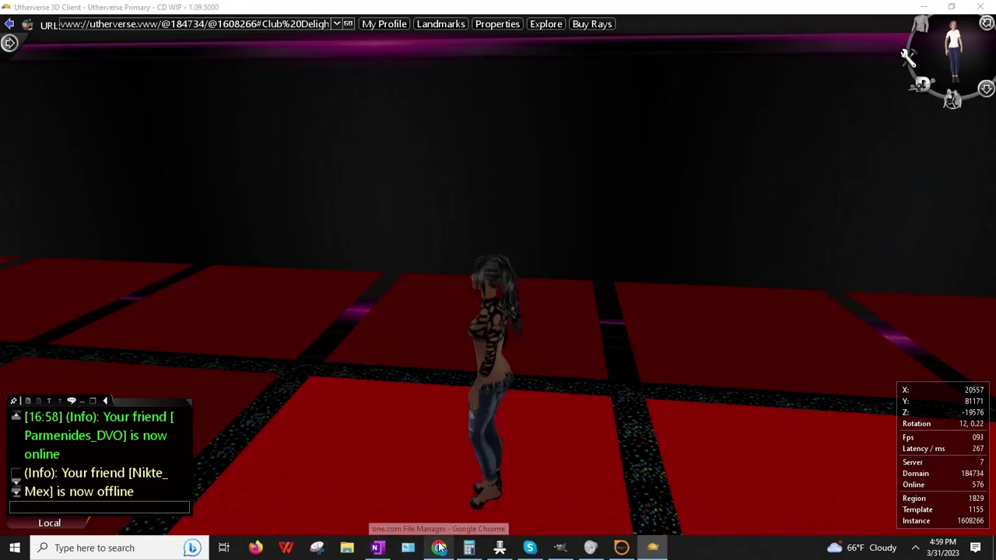
- Switch to Chrome and run a Google image search for "black carpet tileable" in a new tab
{"action": "left_click", "coordinate": [439, 550]}
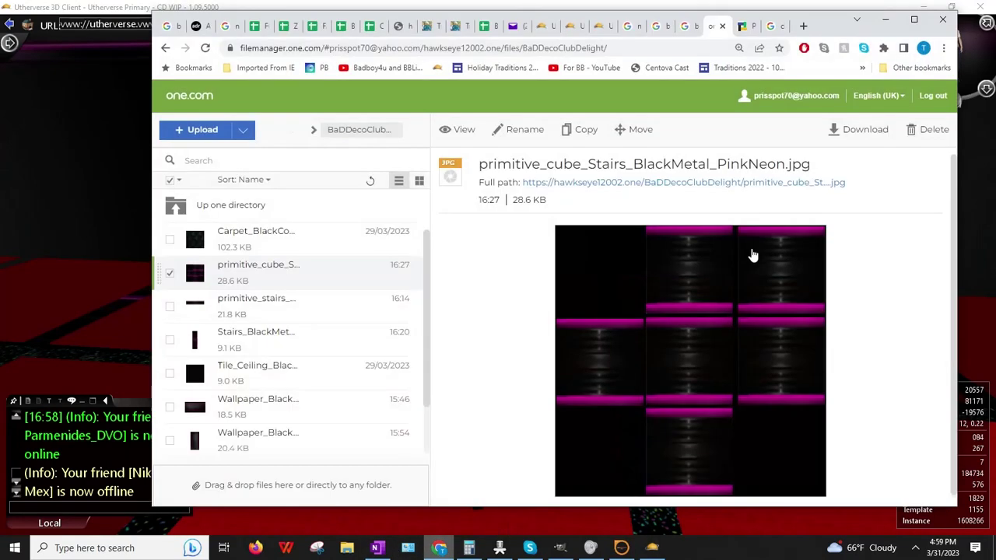
{"action": "left_click", "coordinate": [778, 28]}
{"action": "key", "text": "ctrl+t"}
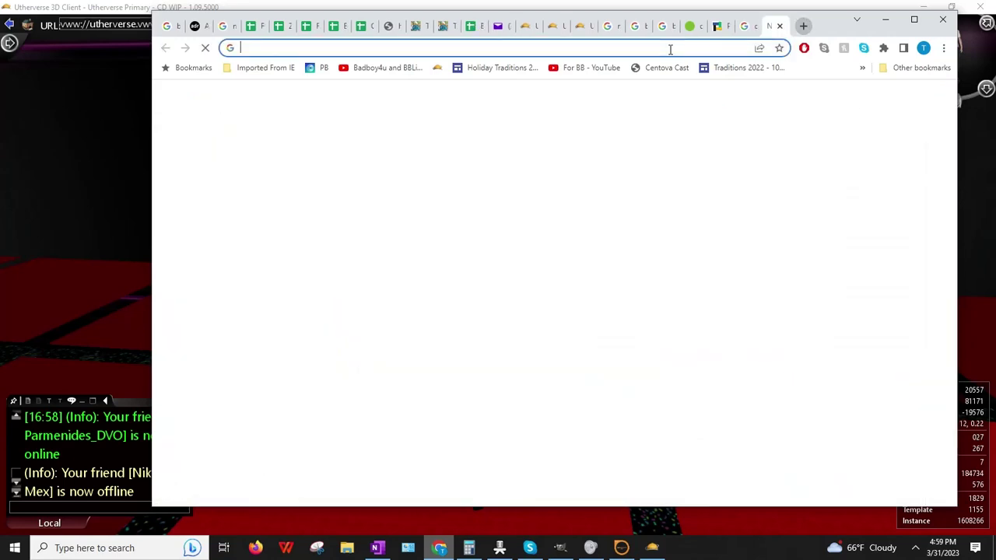
{"action": "left_click", "coordinate": [668, 51]}
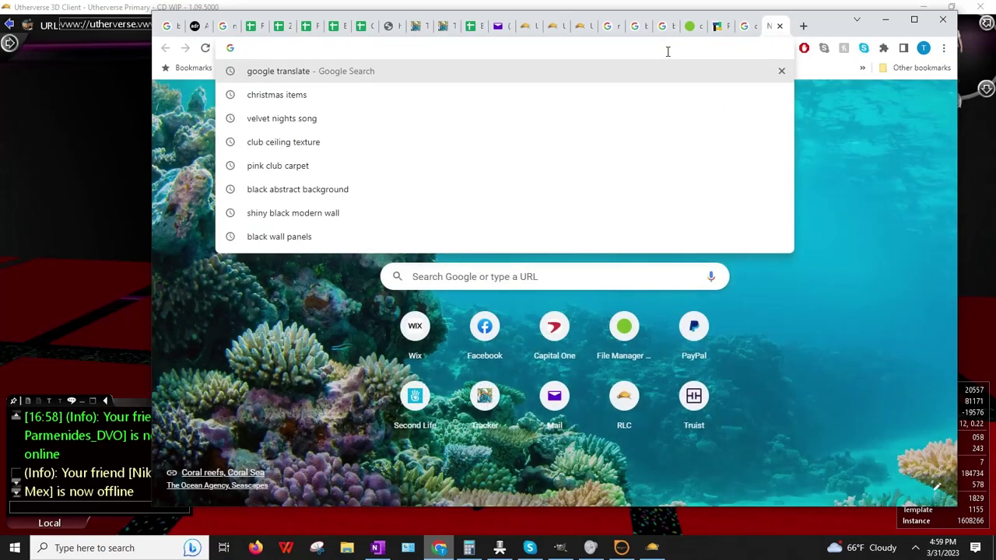
{"action": "type", "text": "black carpet tileable"}
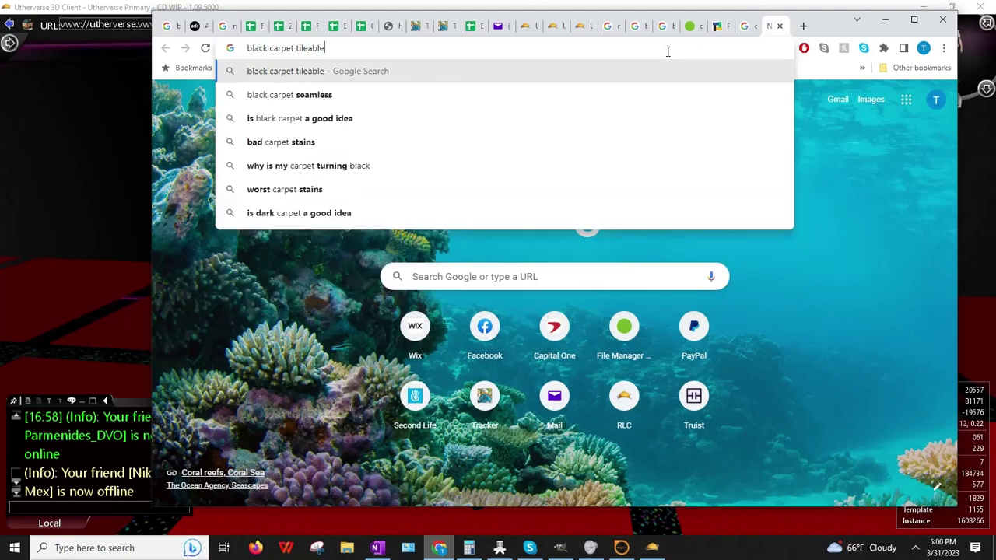
{"action": "key", "text": "Return"}
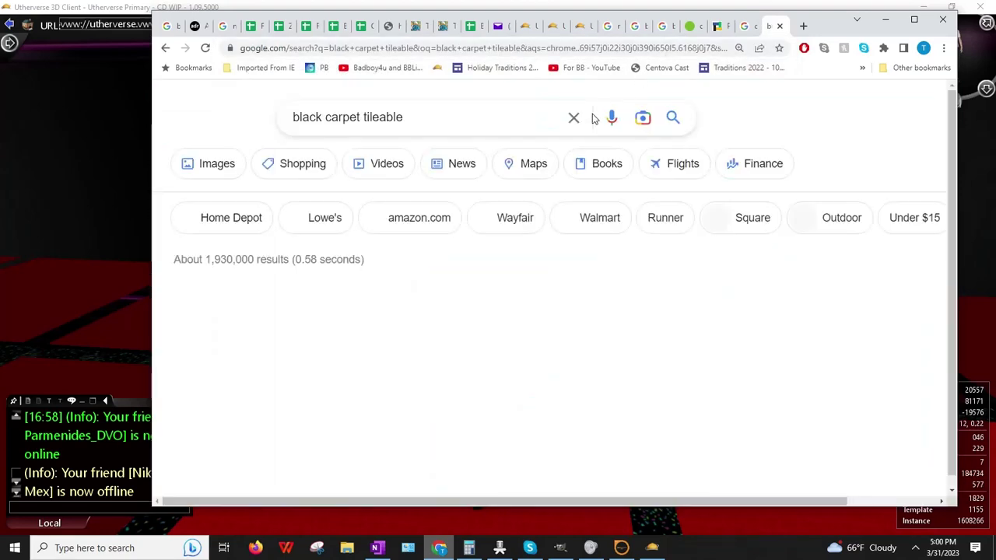
{"action": "left_click", "coordinate": [210, 163]}
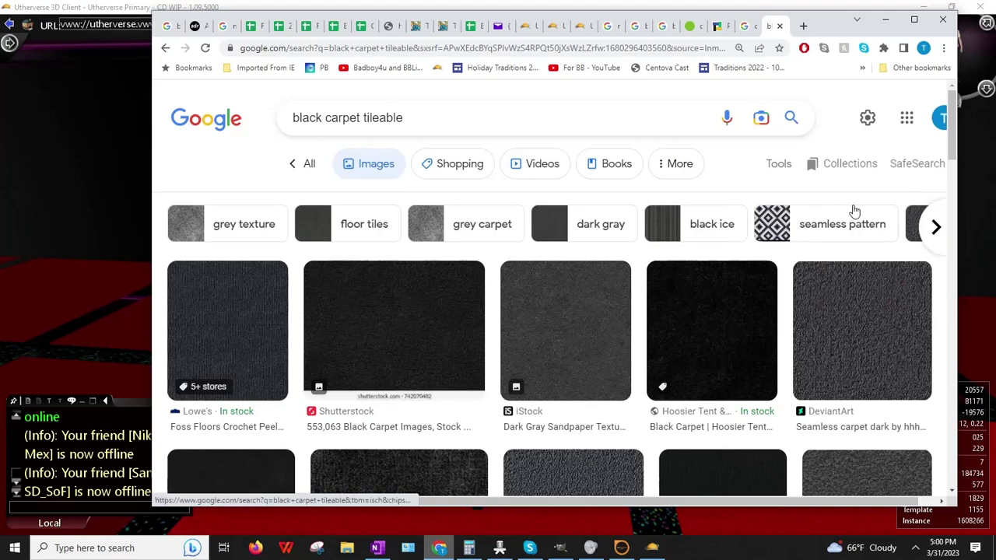
- Examine the black carpet image results, including the Mazer Wholesale jet black carpet tile and its related images, for a suitable floor texture
{"action": "scroll", "coordinate": [831, 216], "scroll_direction": "down", "scroll_amount": 2}
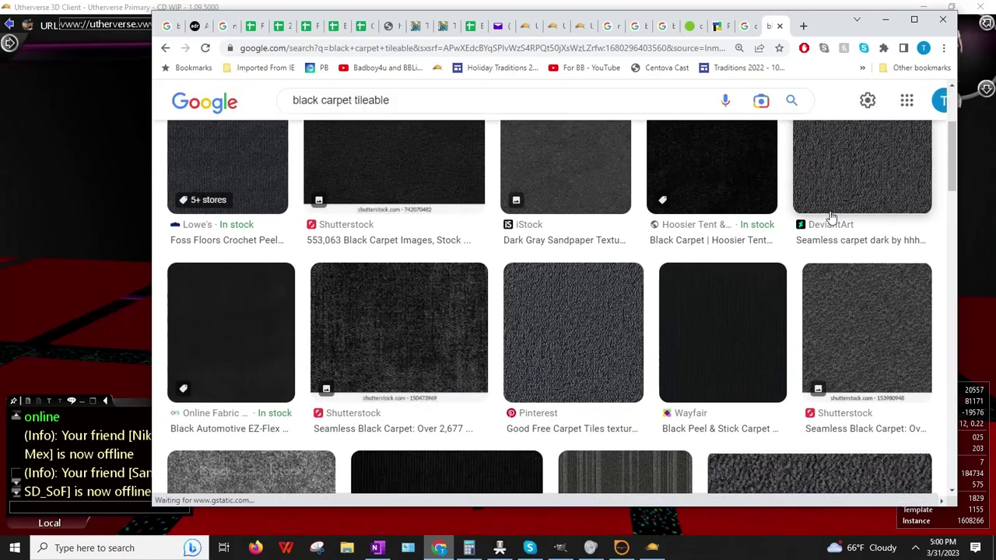
{"action": "scroll", "coordinate": [831, 218], "scroll_direction": "down", "scroll_amount": 2}
{"action": "scroll", "coordinate": [830, 218], "scroll_direction": "down", "scroll_amount": 2}
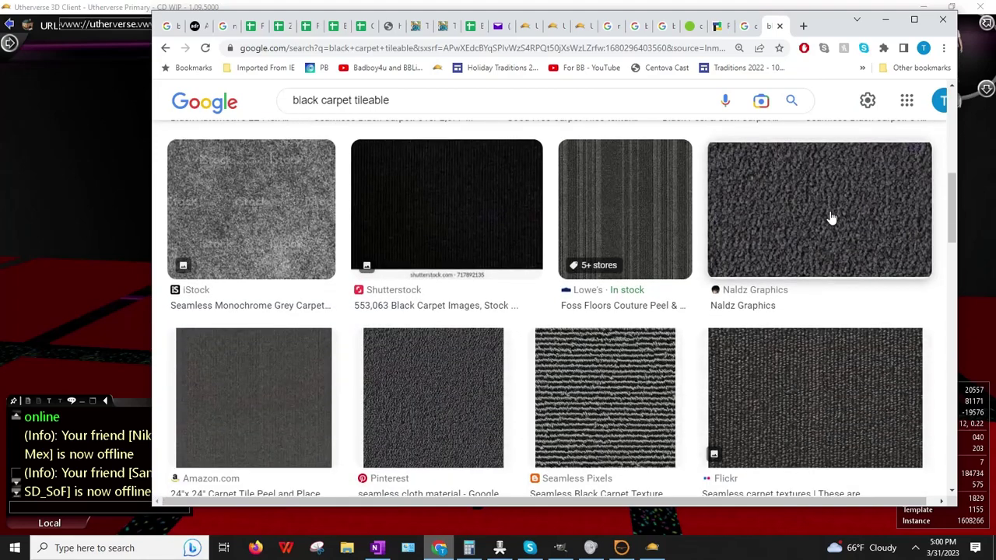
{"action": "scroll", "coordinate": [831, 218], "scroll_direction": "down", "scroll_amount": 3}
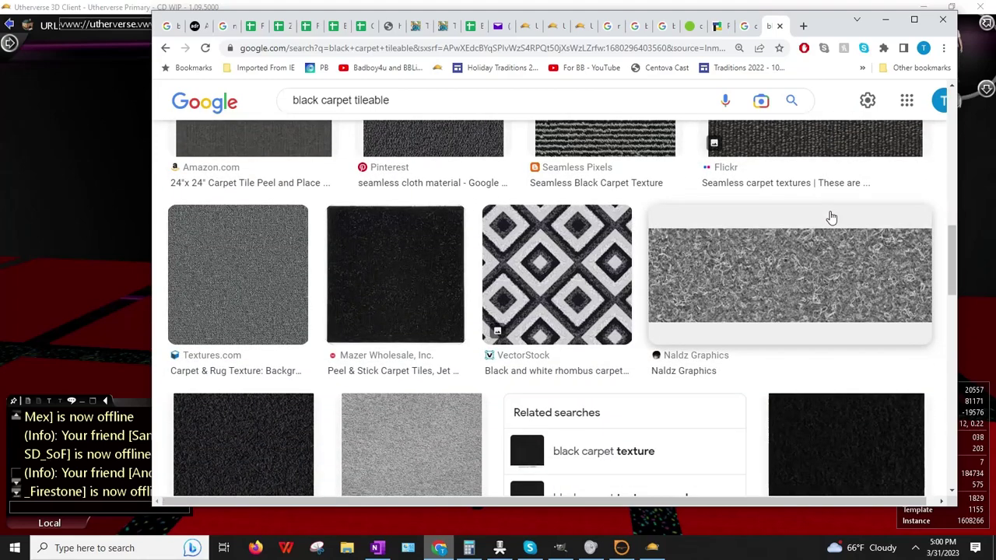
{"action": "scroll", "coordinate": [830, 218], "scroll_direction": "down", "scroll_amount": 1}
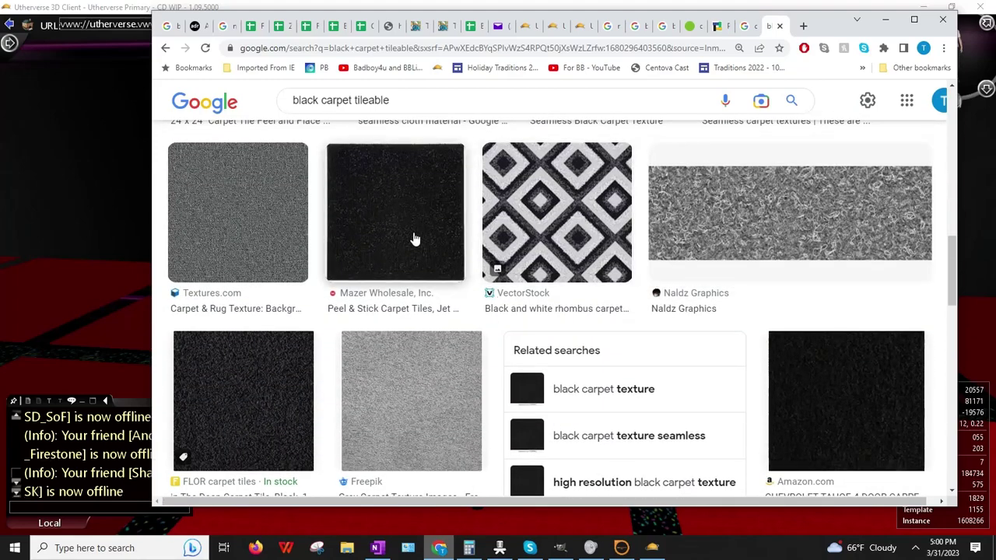
{"action": "left_click", "coordinate": [413, 240]}
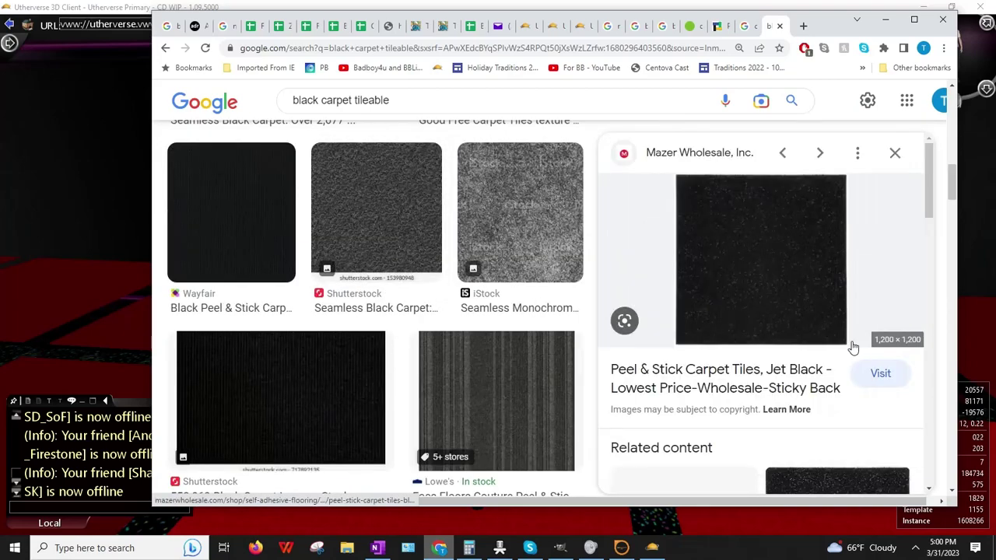
{"action": "scroll", "coordinate": [716, 374], "scroll_direction": "down", "scroll_amount": 3}
{"action": "scroll", "coordinate": [717, 374], "scroll_direction": "down", "scroll_amount": 3}
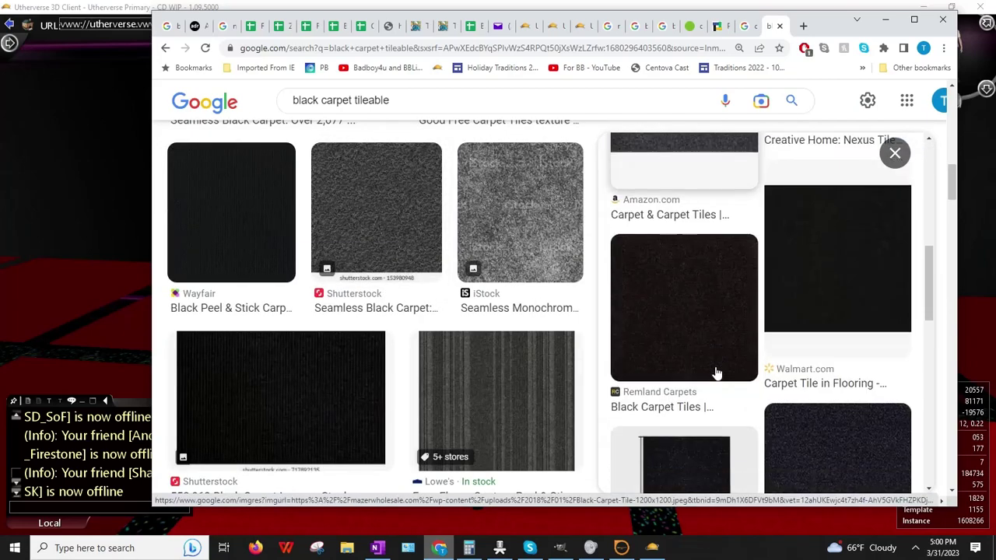
{"action": "scroll", "coordinate": [716, 374], "scroll_direction": "down", "scroll_amount": 3}
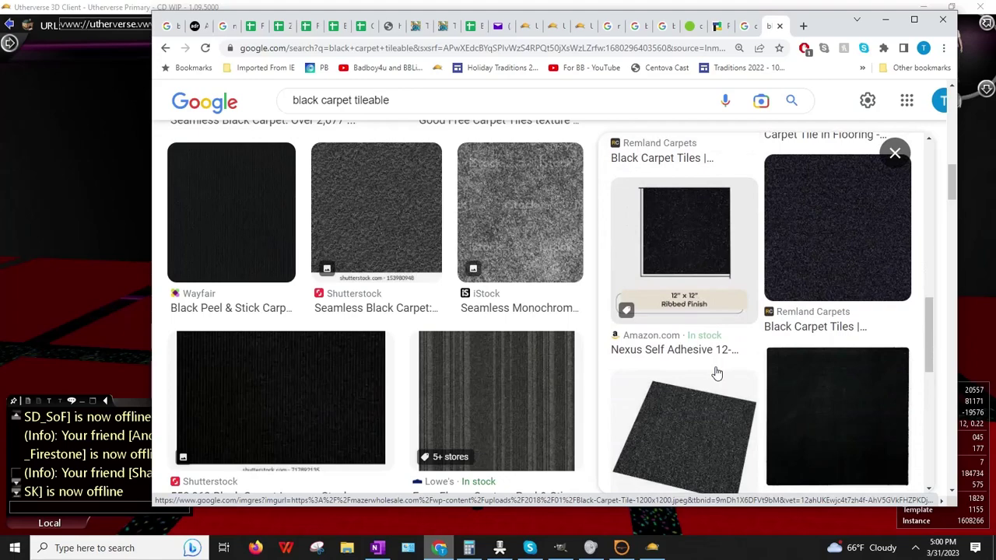
{"action": "scroll", "coordinate": [716, 374], "scroll_direction": "down", "scroll_amount": 6}
{"action": "scroll", "coordinate": [712, 374], "scroll_direction": "up", "scroll_amount": 10}
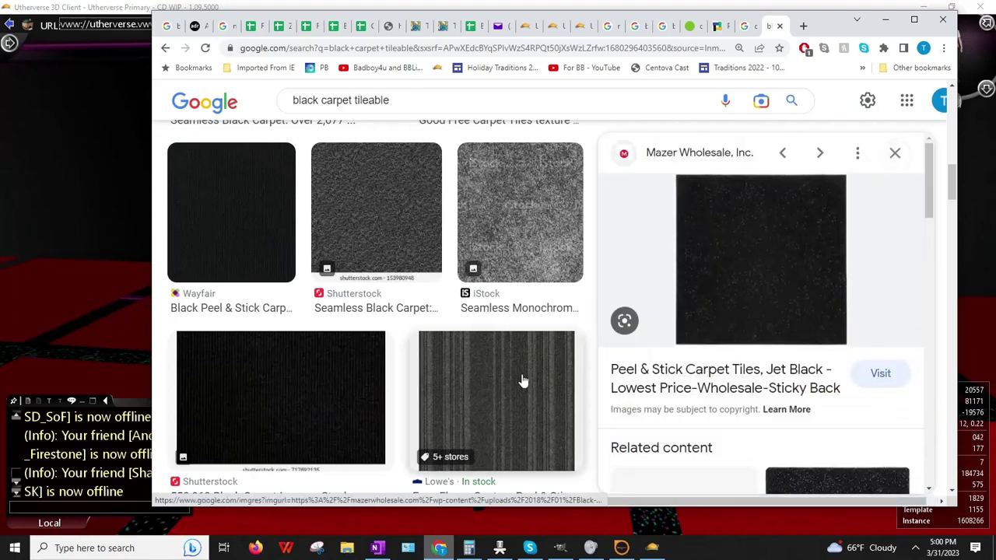
{"action": "scroll", "coordinate": [522, 378], "scroll_direction": "down", "scroll_amount": 3}
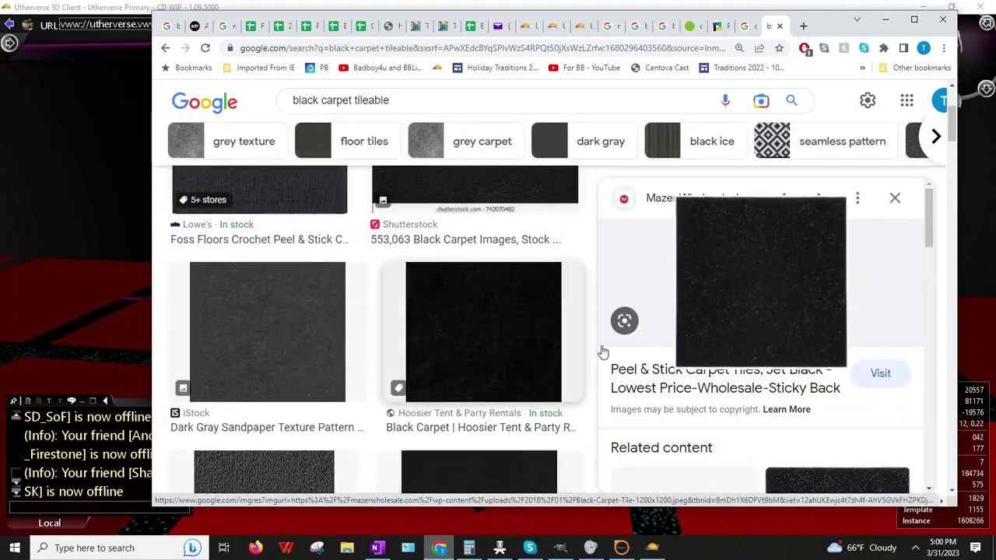
{"action": "left_click", "coordinate": [894, 197]}
{"action": "scroll", "coordinate": [623, 315], "scroll_direction": "up", "scroll_amount": 2}
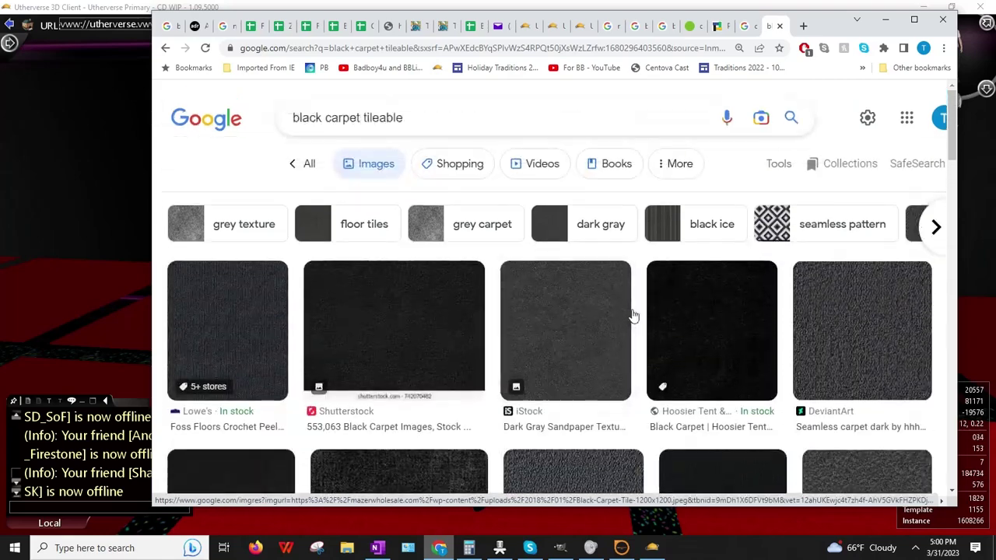
- Preview the iStock dark gray sandpaper texture and copy the Carpet Tile Solutions black carpet image from its related content
{"action": "left_click", "coordinate": [557, 349]}
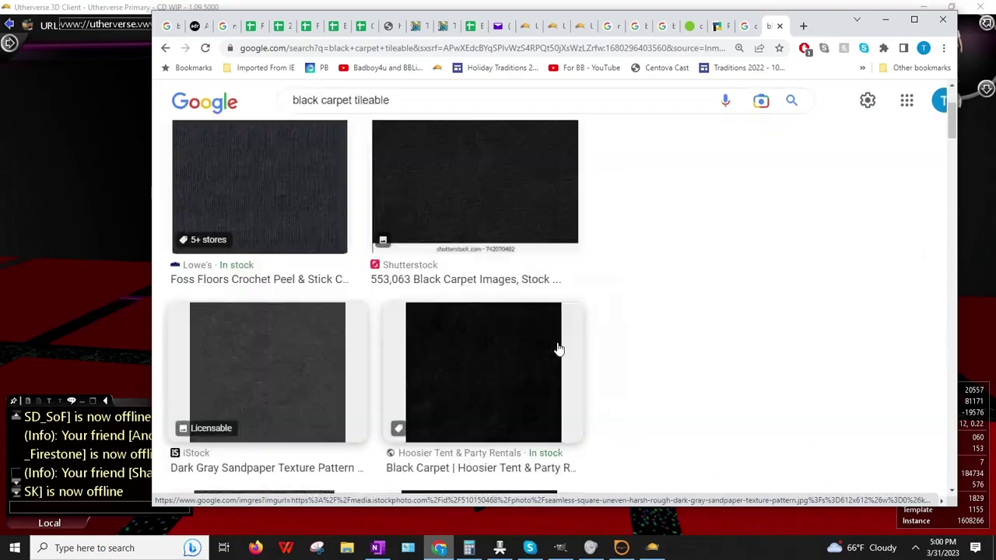
{"action": "scroll", "coordinate": [822, 377], "scroll_direction": "down", "scroll_amount": 5}
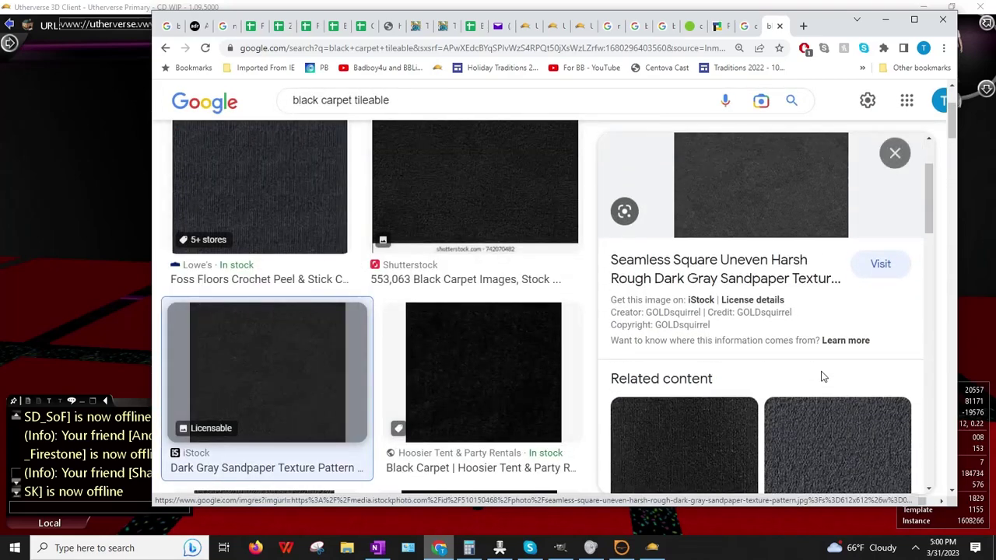
{"action": "scroll", "coordinate": [822, 377], "scroll_direction": "down", "scroll_amount": 1}
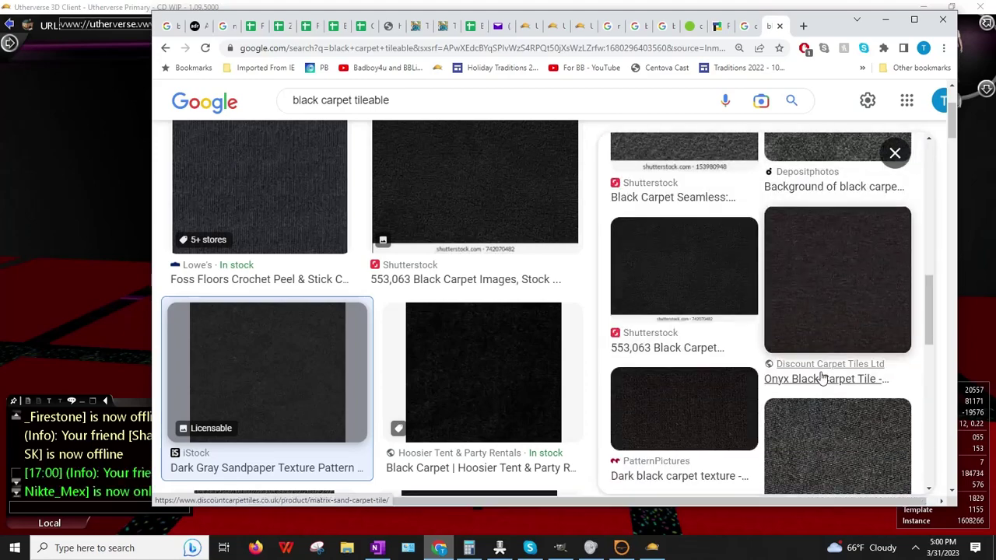
{"action": "scroll", "coordinate": [822, 376], "scroll_direction": "up", "scroll_amount": 6}
{"action": "scroll", "coordinate": [822, 378], "scroll_direction": "down", "scroll_amount": 3}
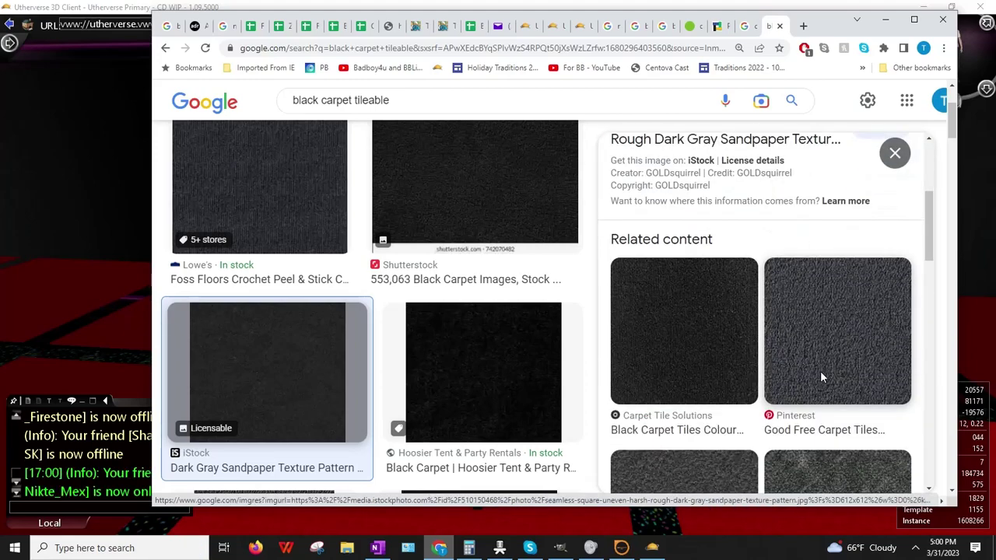
{"action": "right_click", "coordinate": [689, 347]}
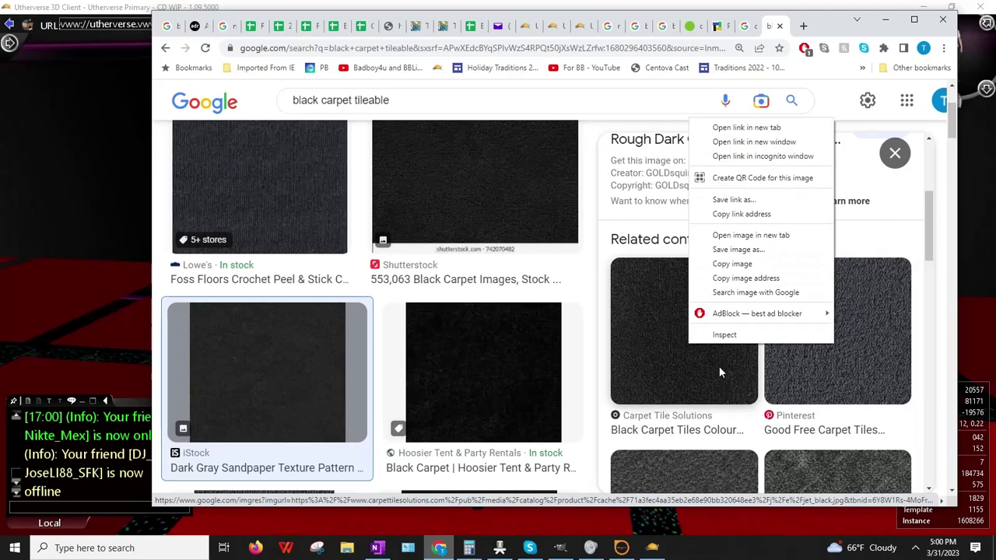
{"action": "left_click", "coordinate": [743, 276]}
- Switch to GIMP and paste the copied carpet texture as a new image
{"action": "left_click", "coordinate": [560, 548]}
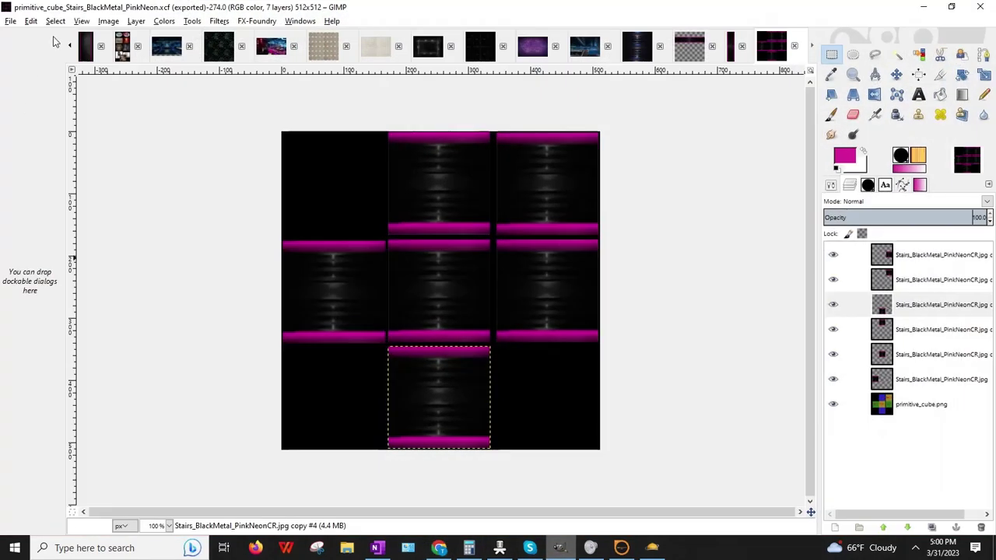
{"action": "left_click", "coordinate": [50, 21]}
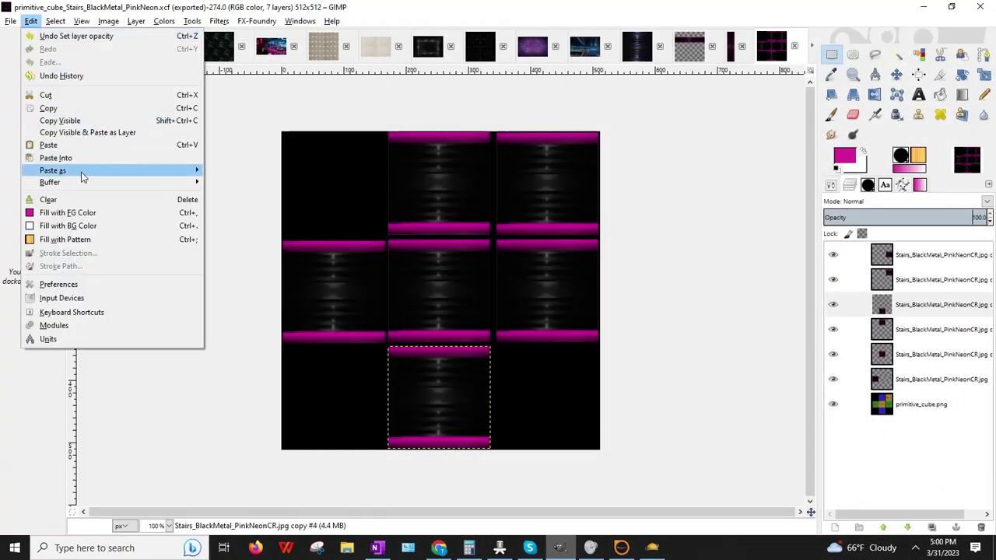
{"action": "mouse_move", "coordinate": [199, 171]}
{"action": "left_click", "coordinate": [233, 171]}
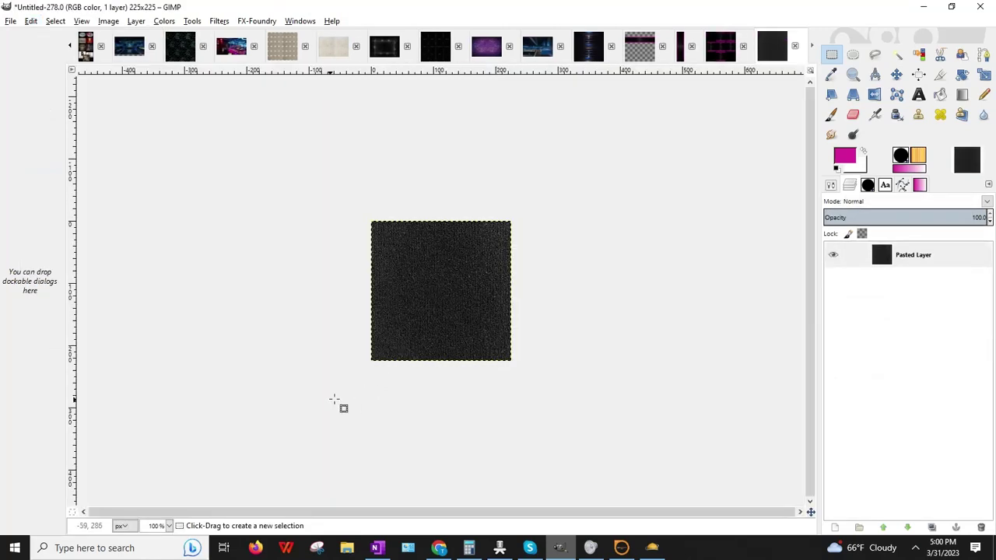
- Darken the pasted carpet texture with a Hue-Saturation adjustment, setting Lightness to -100
{"action": "left_click", "coordinate": [168, 525]}
{"action": "left_click", "coordinate": [162, 457]}
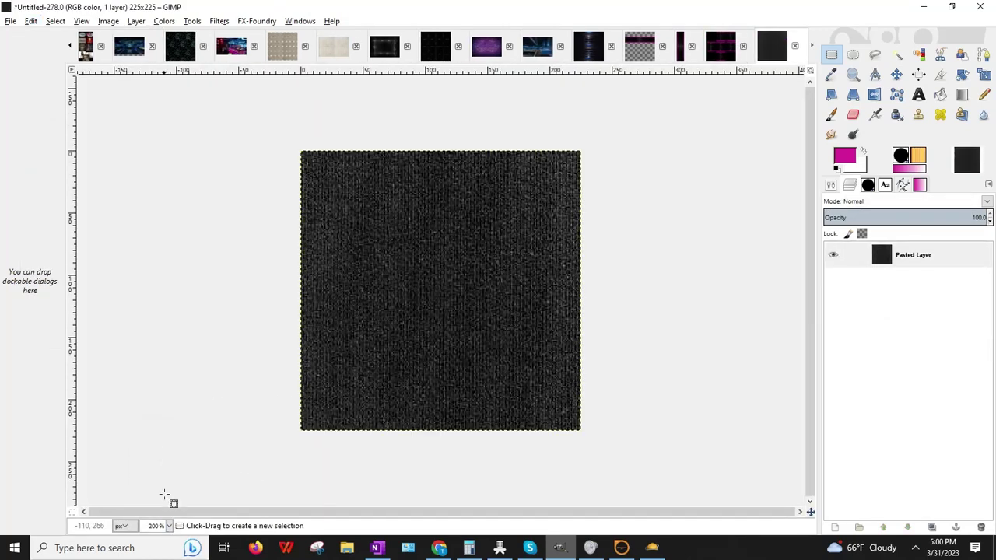
{"action": "left_click", "coordinate": [168, 526]}
{"action": "left_click", "coordinate": [163, 464]}
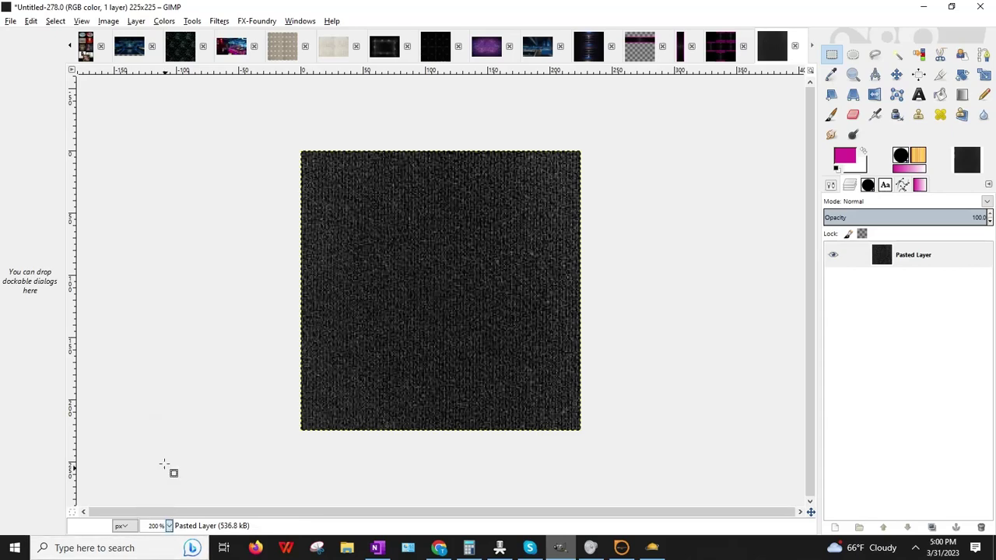
{"action": "left_click", "coordinate": [164, 21]}
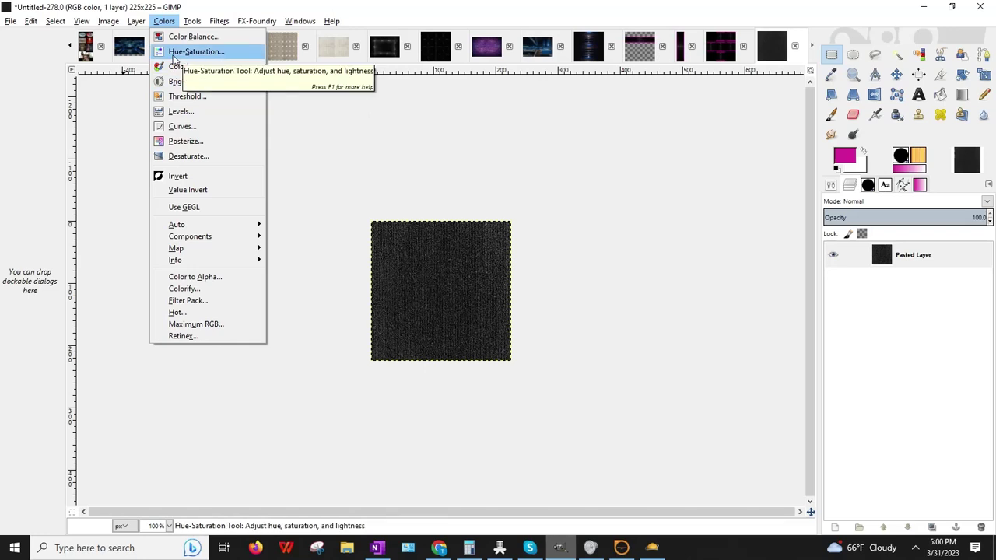
{"action": "left_click", "coordinate": [187, 51]}
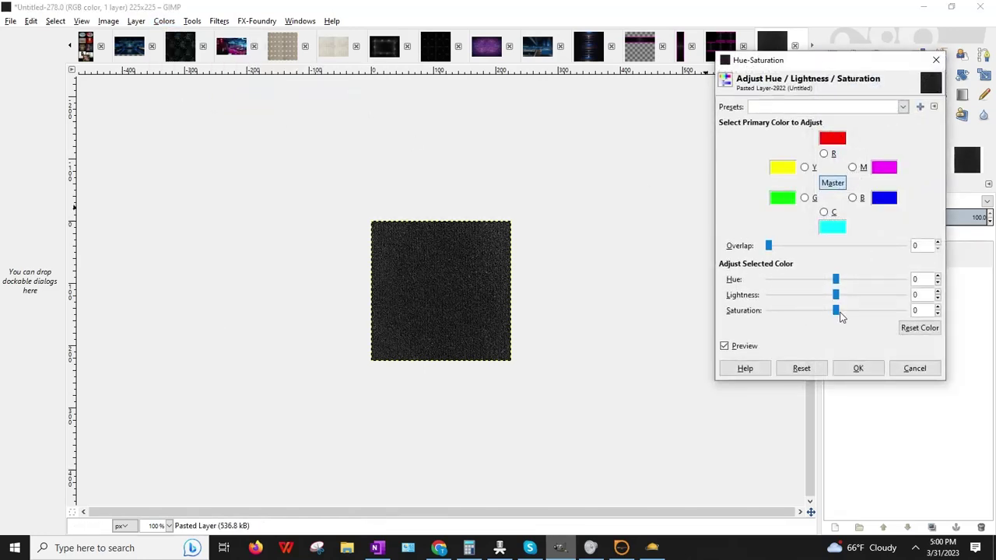
{"action": "left_click_drag", "start_coordinate": [834, 295], "coordinate": [680, 293]}
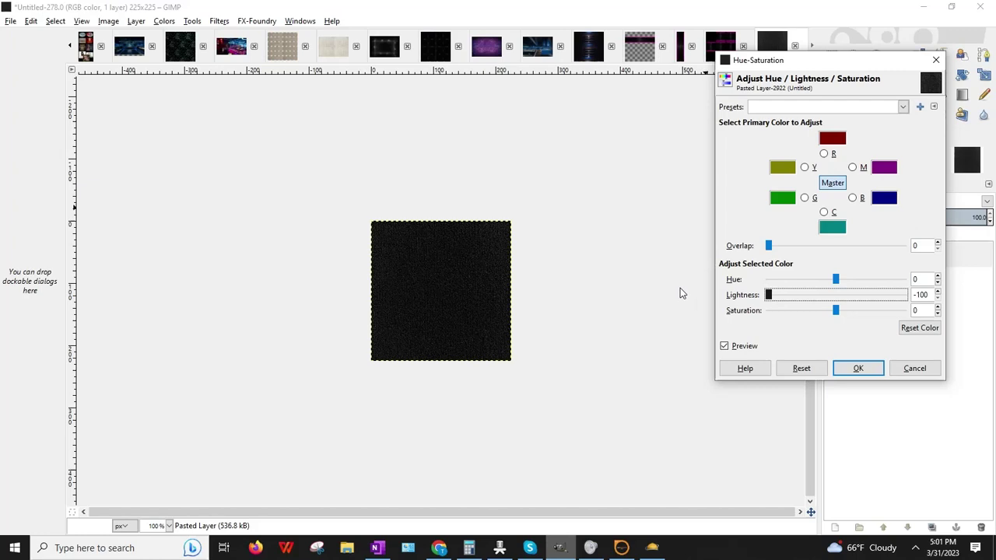
{"action": "left_click", "coordinate": [858, 368]}
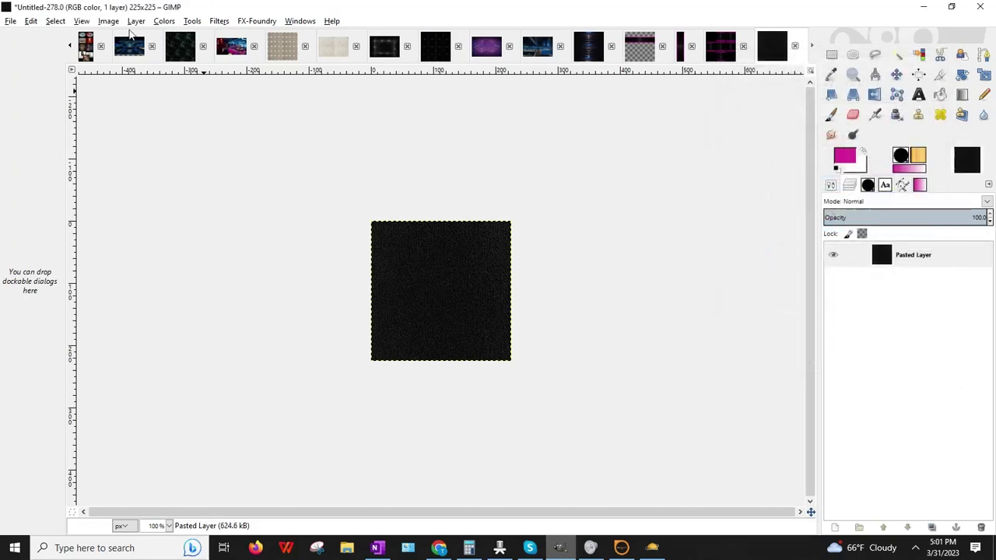
- Scale the carpet image to 256 × 256 pixels with cubic interpolation
{"action": "left_click", "coordinate": [108, 21]}
{"action": "left_click", "coordinate": [135, 132]}
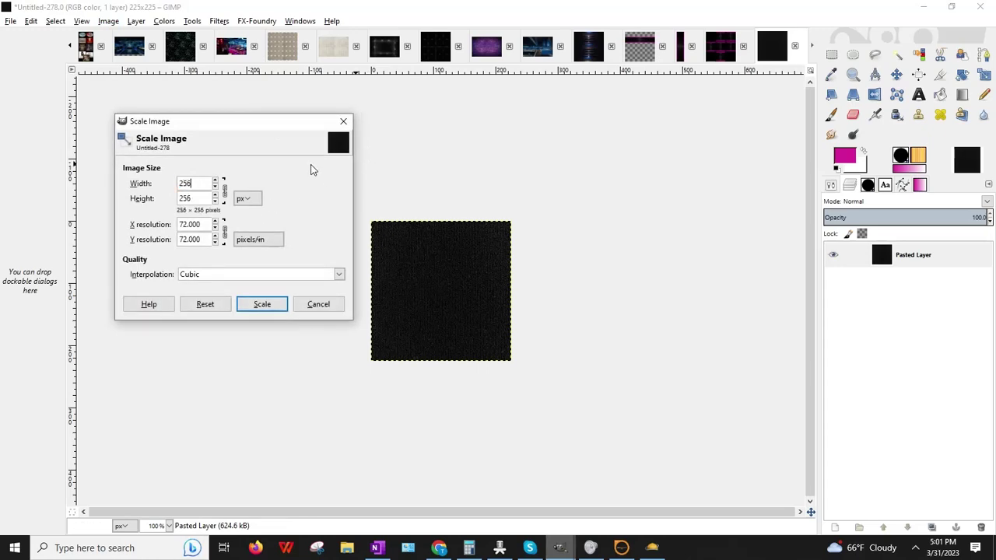
{"action": "left_click", "coordinate": [259, 306]}
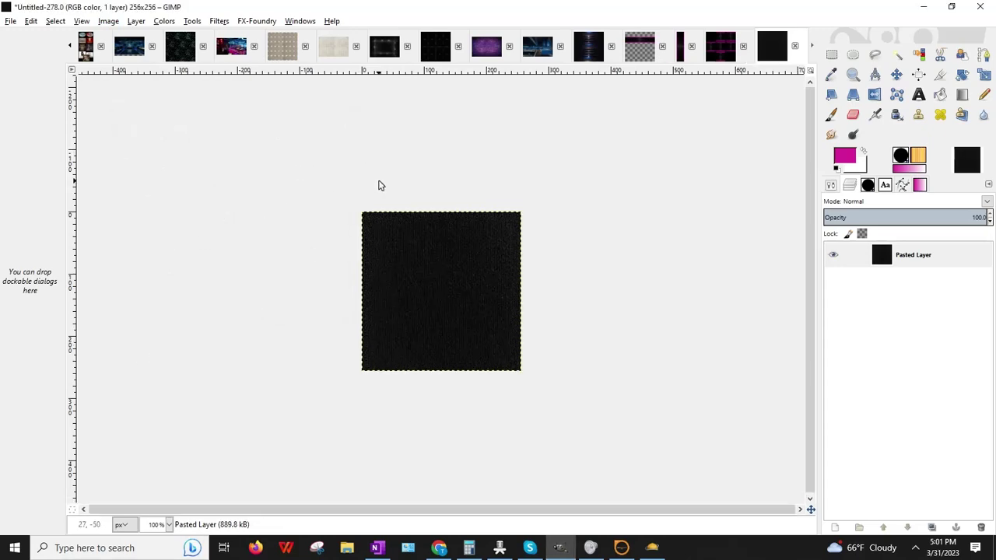
- Try the Small Tiles filter with 2 segments on the carpet texture to check its tiling, and undo it
{"action": "left_click", "coordinate": [217, 23]}
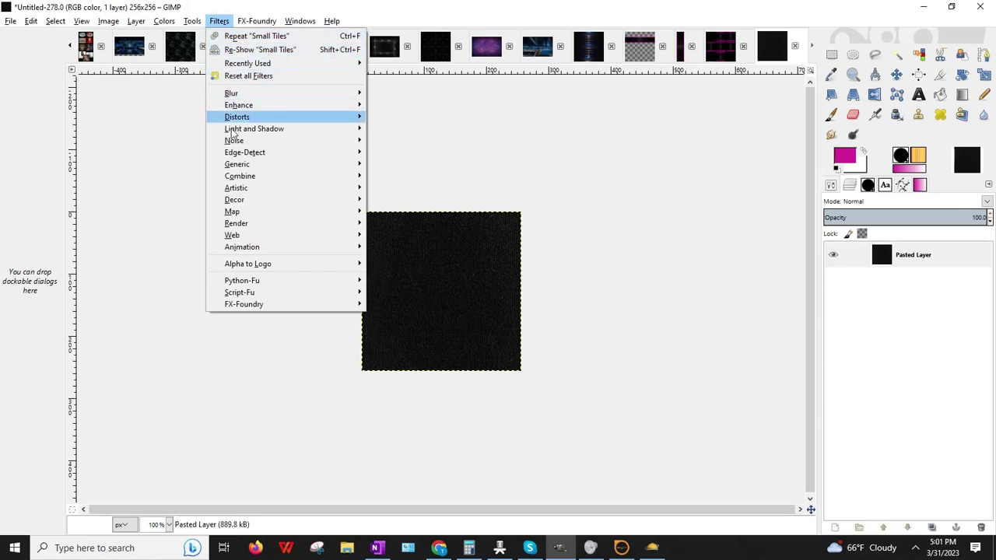
{"action": "mouse_move", "coordinate": [231, 213]}
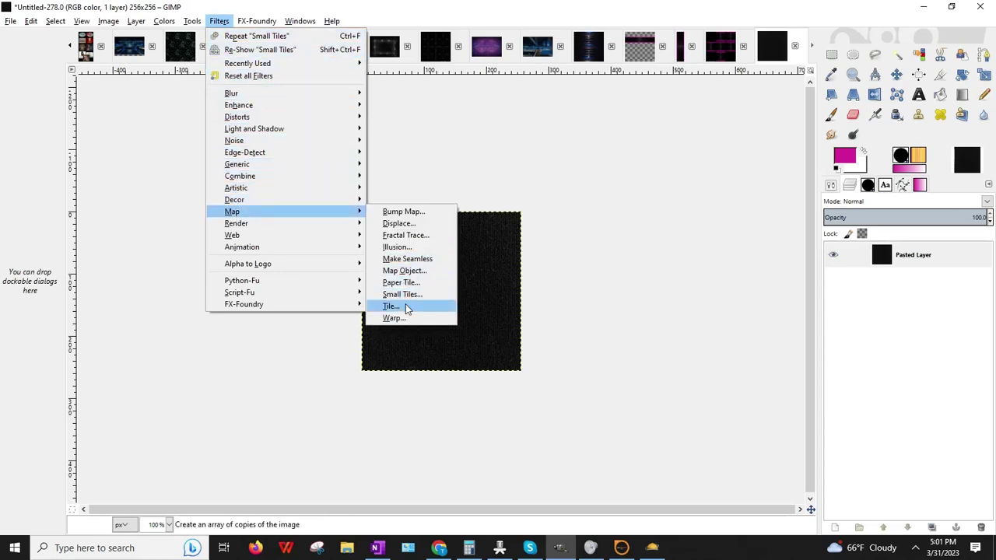
{"action": "left_click", "coordinate": [437, 294]}
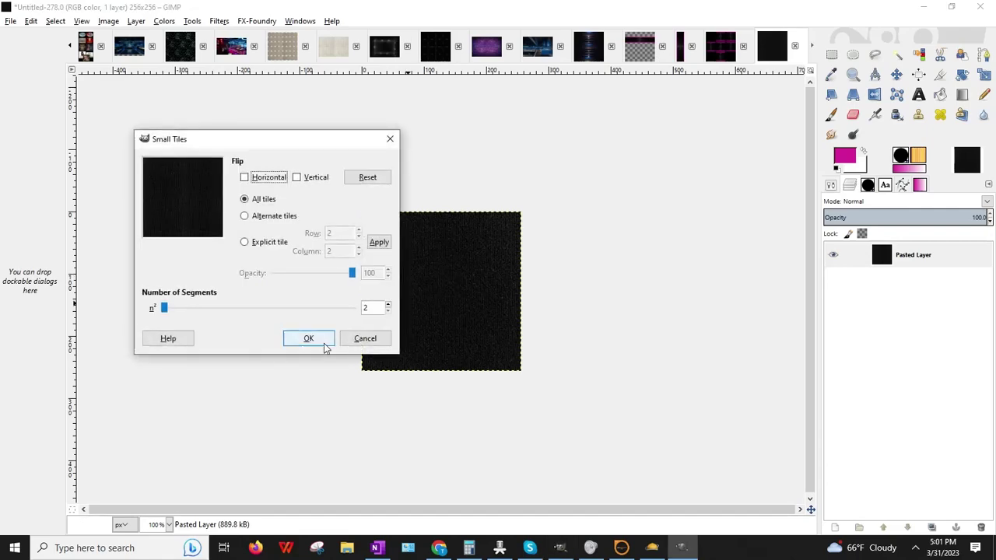
{"action": "left_click", "coordinate": [309, 339]}
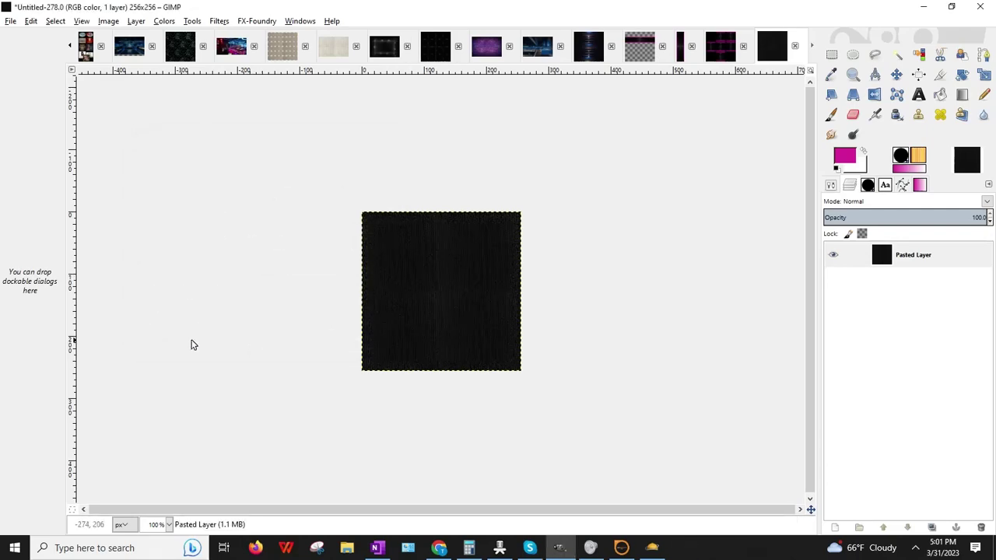
{"action": "left_click", "coordinate": [31, 22]}
{"action": "left_click", "coordinate": [39, 39]}
- Export the carpet texture as Carpet_BlackCR.jpg into the BaDDecoClubDelight folder with JPEG quality 90
{"action": "left_click", "coordinate": [10, 24]}
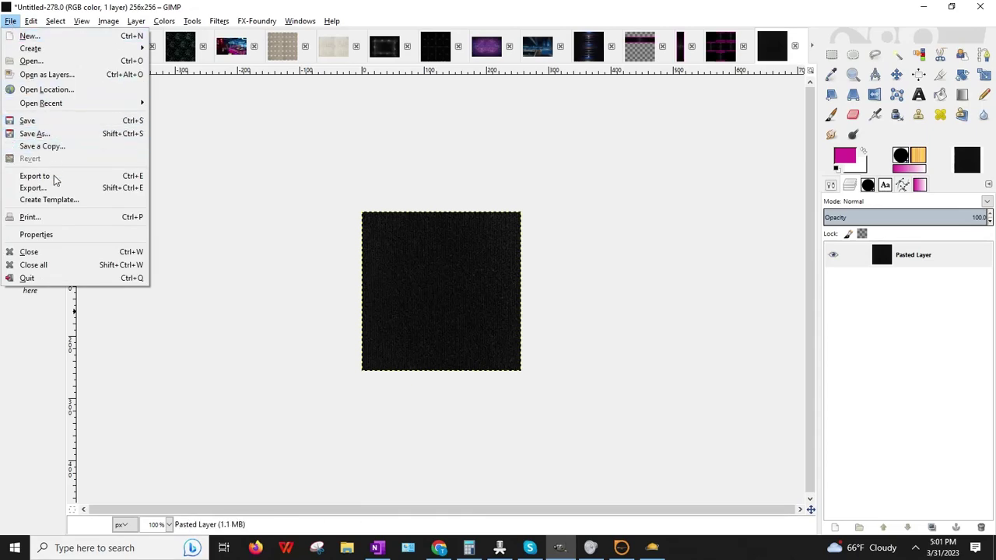
{"action": "left_click", "coordinate": [33, 188]}
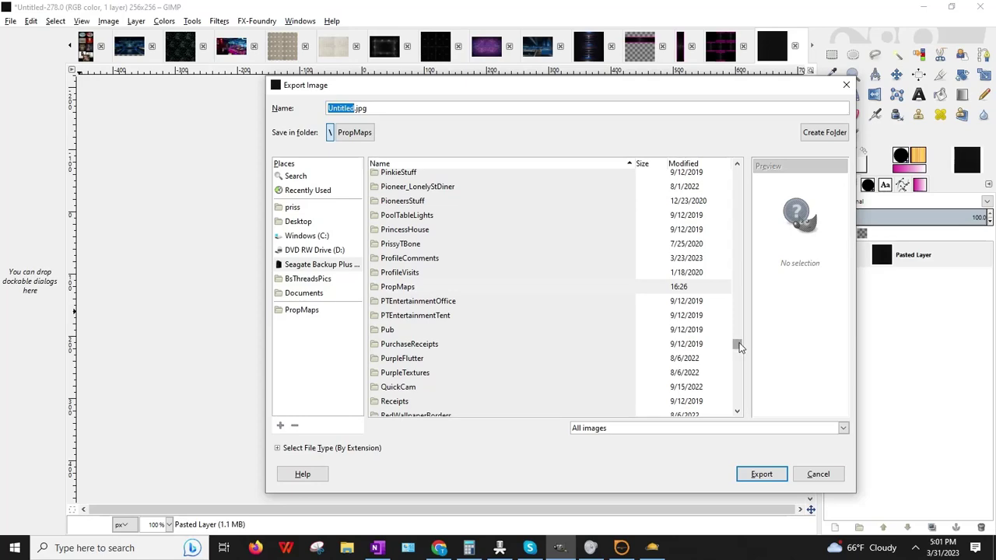
{"action": "left_click_drag", "start_coordinate": [736, 344], "coordinate": [718, 187]}
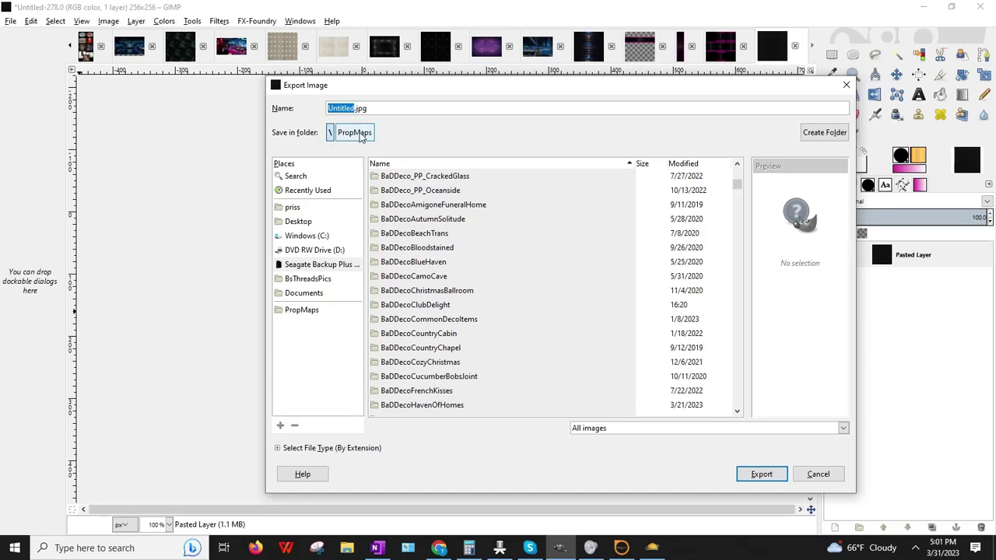
{"action": "double_click", "coordinate": [429, 306]}
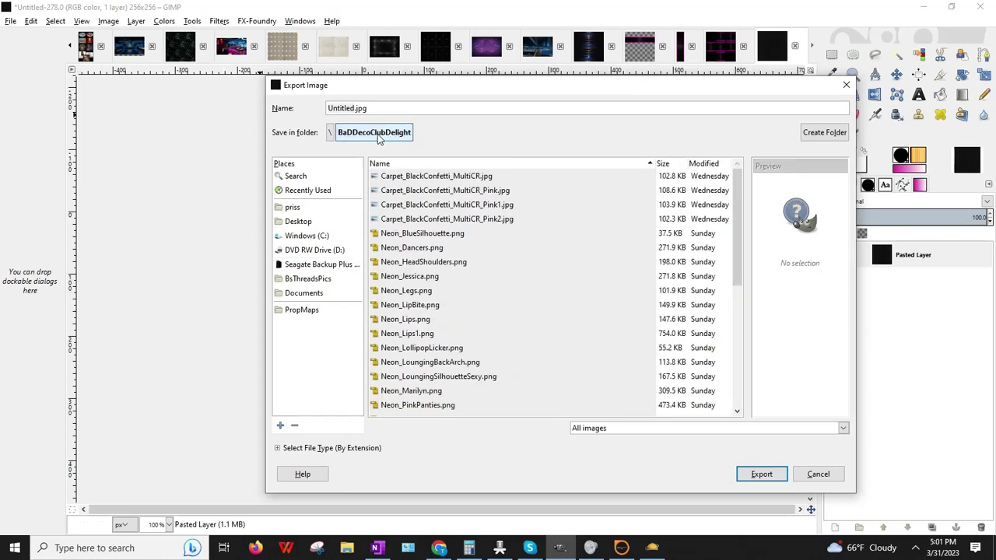
{"action": "left_click_drag", "start_coordinate": [367, 108], "coordinate": [323, 101]}
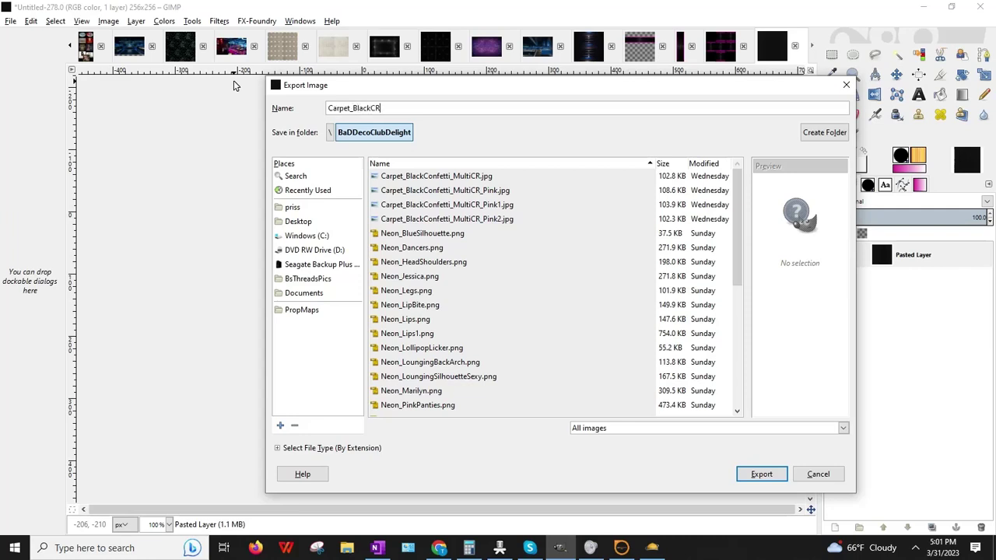
{"action": "key", "text": "Return"}
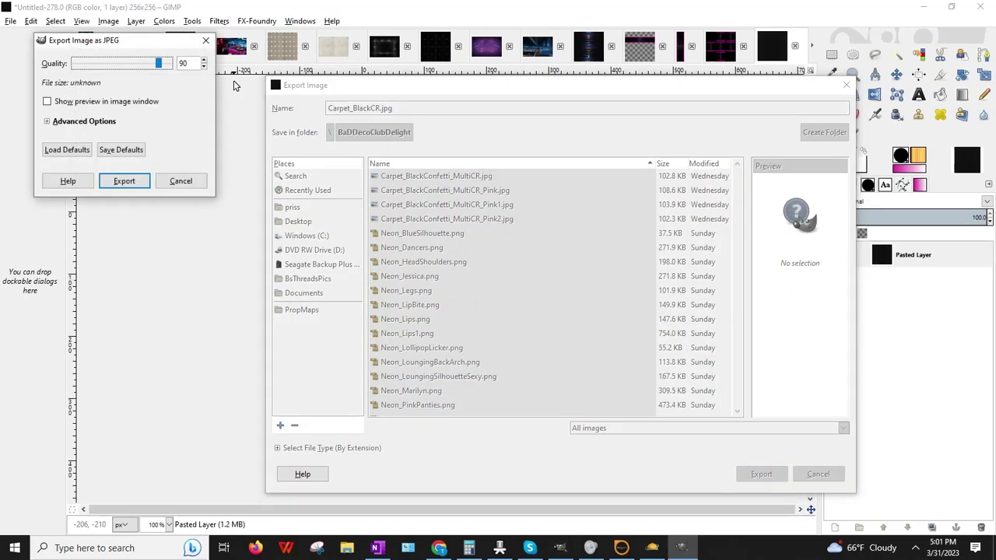
{"action": "key", "text": "Return"}
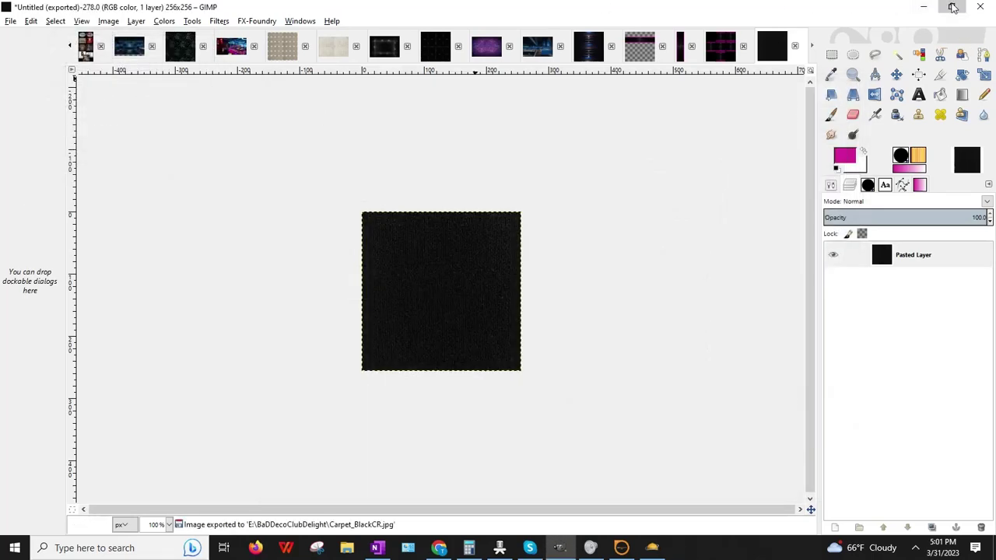
- Switch to the Utherverse 3D Client and start a Prop-Editor session in the club
{"action": "left_click", "coordinate": [951, 7]}
{"action": "left_click", "coordinate": [775, 47]}
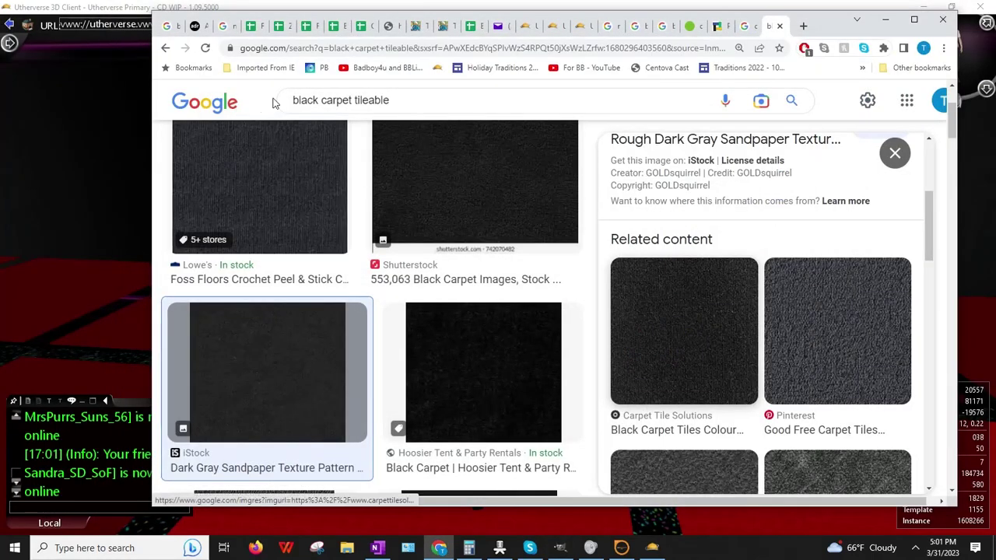
{"action": "left_click", "coordinate": [12, 215]}
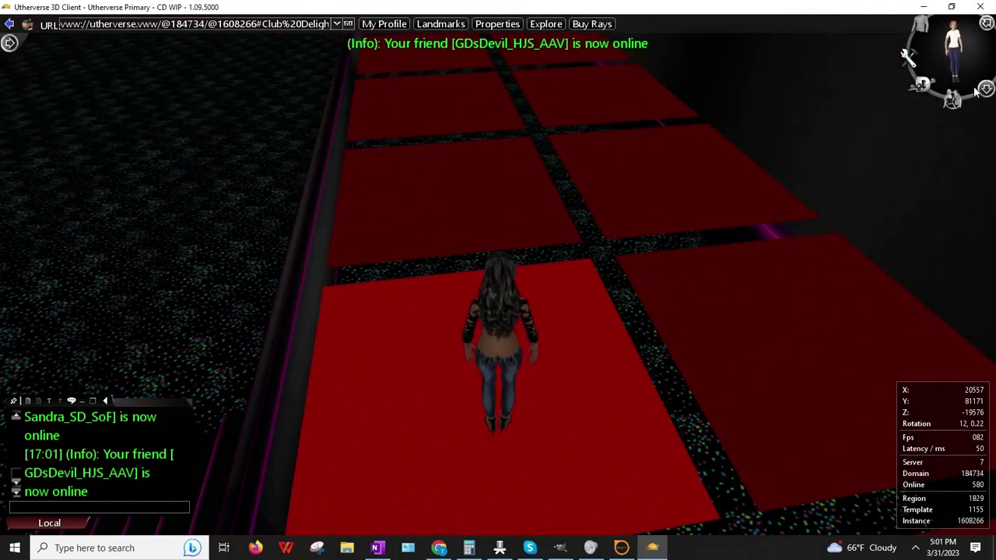
{"action": "left_click", "coordinate": [979, 90]}
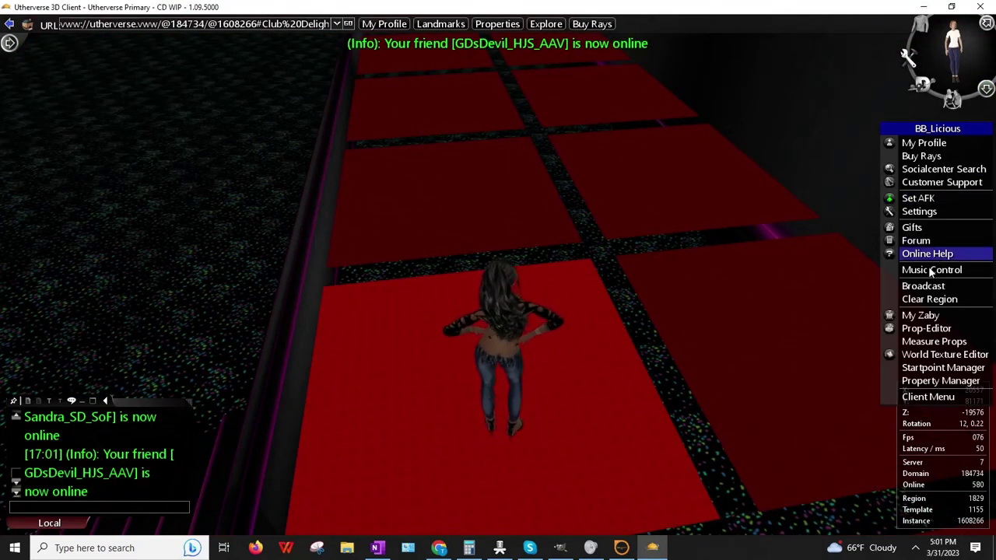
{"action": "left_click", "coordinate": [917, 326]}
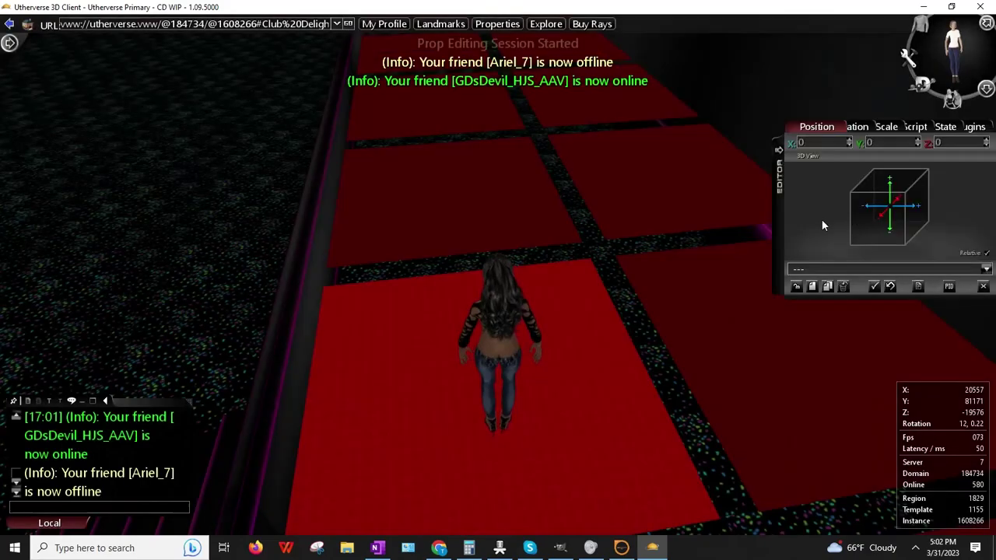
- Walk the avatar forward along the red floor tiles and create a 3x3 Tiled Sign prop there
{"action": "left_click_drag", "start_coordinate": [545, 304], "coordinate": [519, 300]}
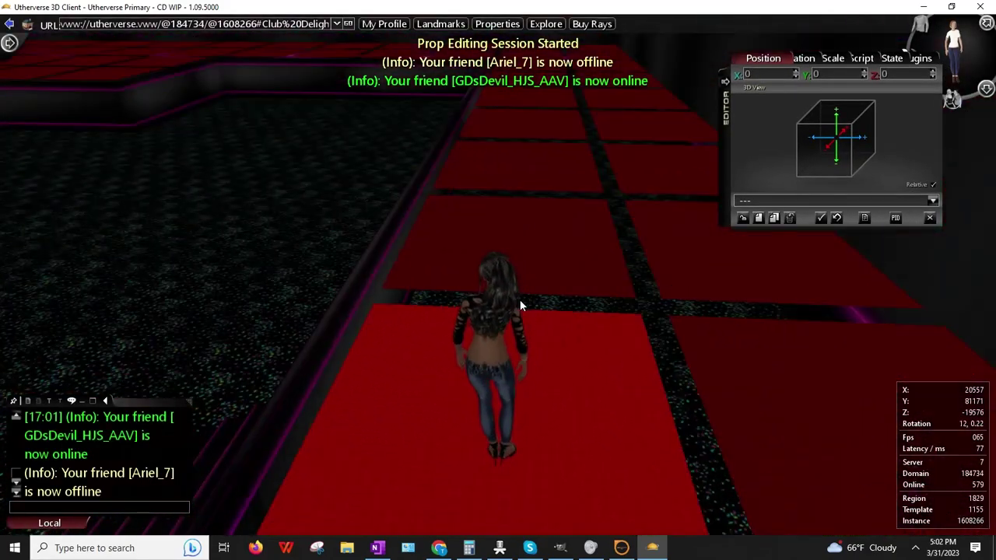
{"action": "key", "text": "Up"}
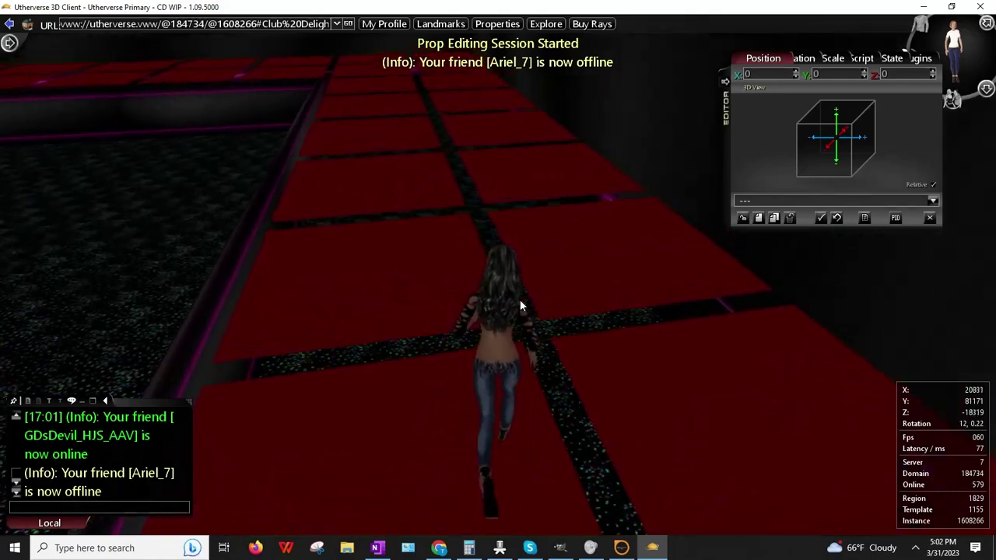
{"action": "key", "text": "Left"}
{"action": "key", "text": "w"}
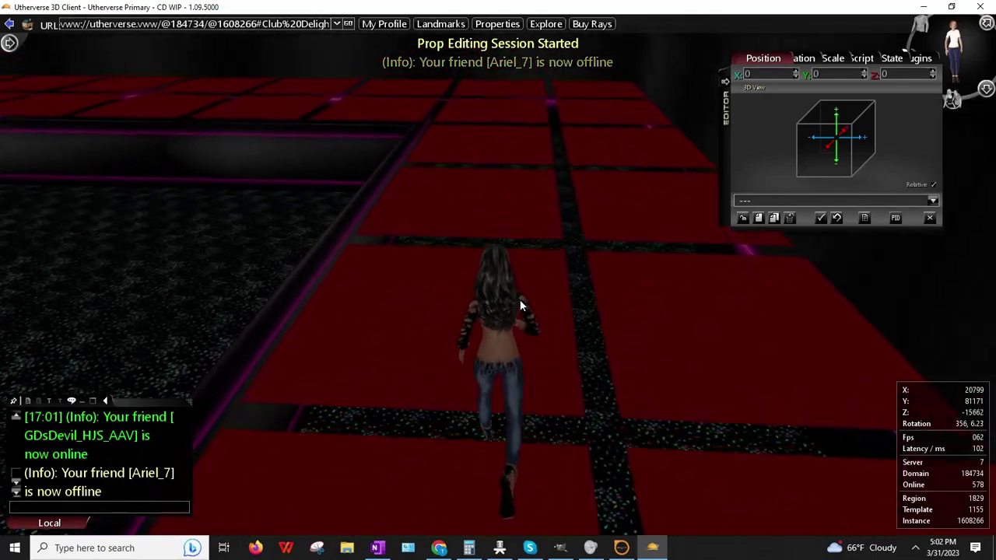
{"action": "key", "text": "d"}
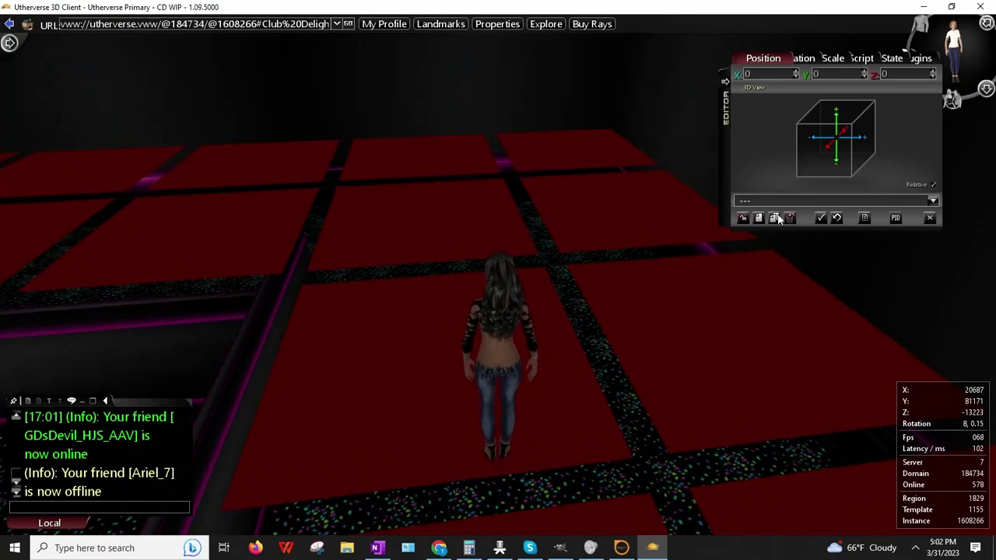
{"action": "left_click", "coordinate": [743, 218]}
{"action": "left_click", "coordinate": [118, 133]}
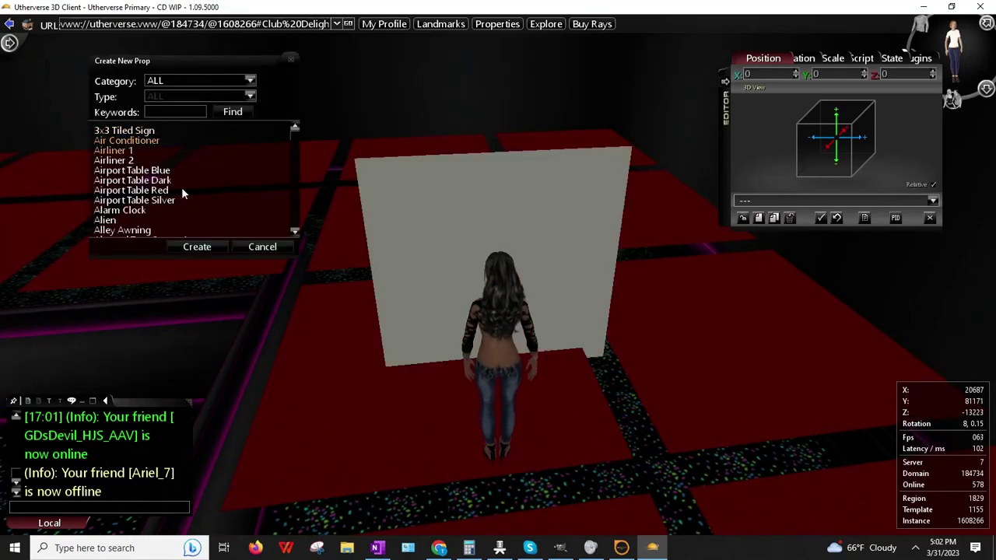
{"action": "left_click", "coordinate": [197, 246]}
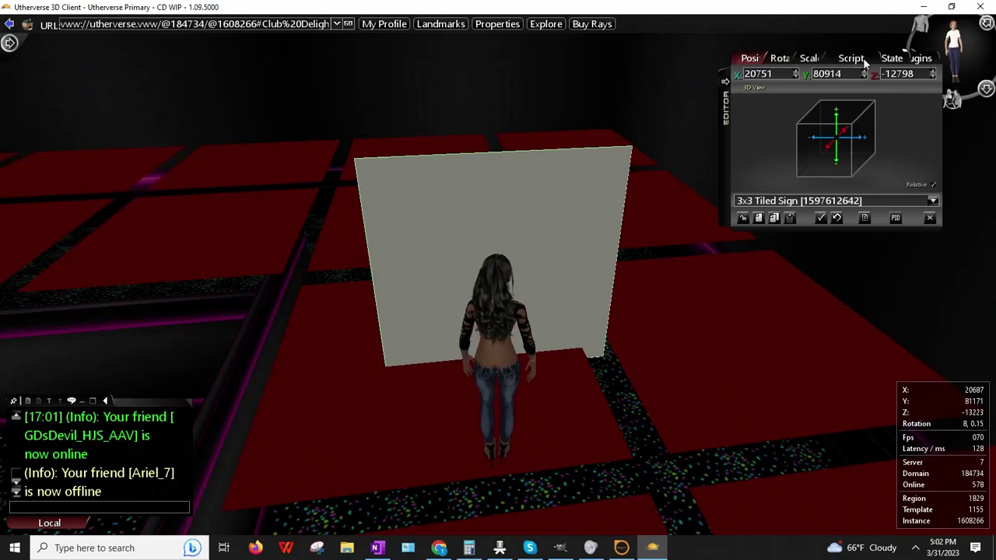
- Switch to the one.com file manager in Chrome and upload Carpet_BlackCR.jpg from the local BaDDecoClubDelight folder
{"action": "left_click", "coordinate": [438, 547]}
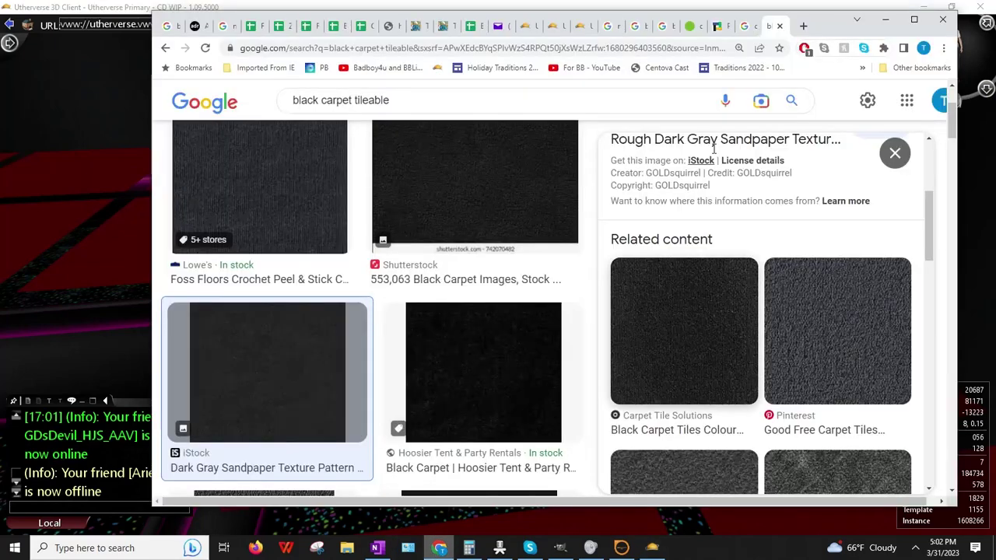
{"action": "left_click", "coordinate": [689, 28]}
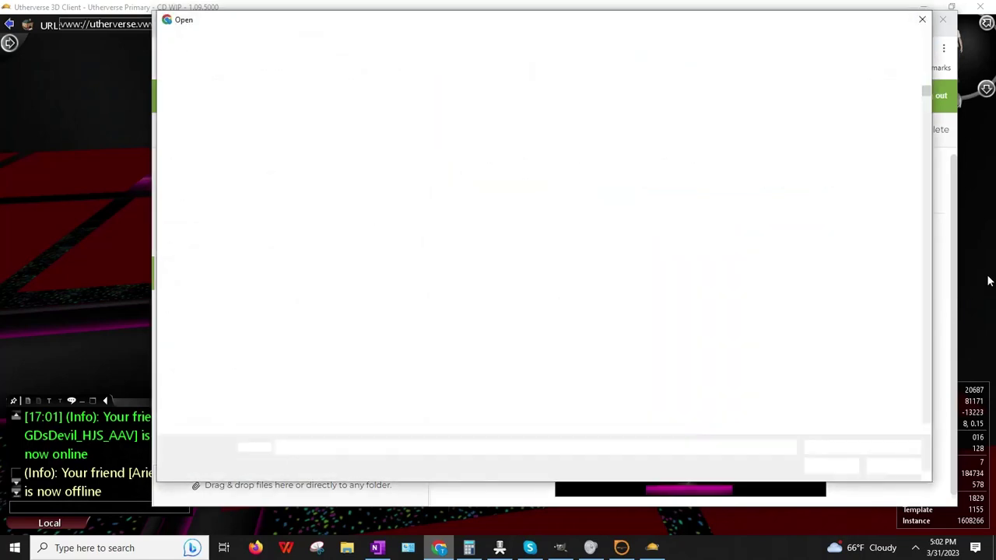
{"action": "left_click", "coordinate": [348, 41]}
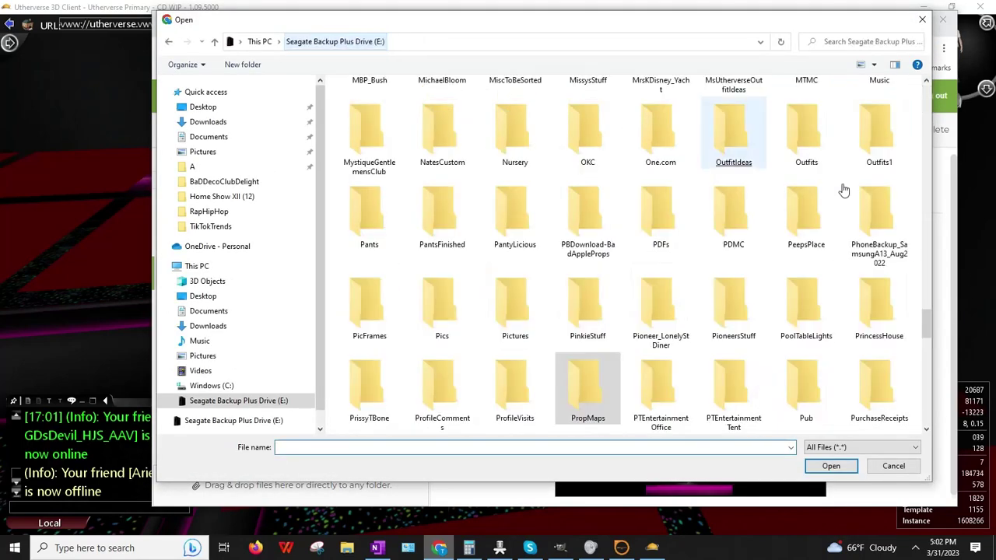
{"action": "scroll", "coordinate": [924, 320], "scroll_direction": "up", "scroll_amount": 5}
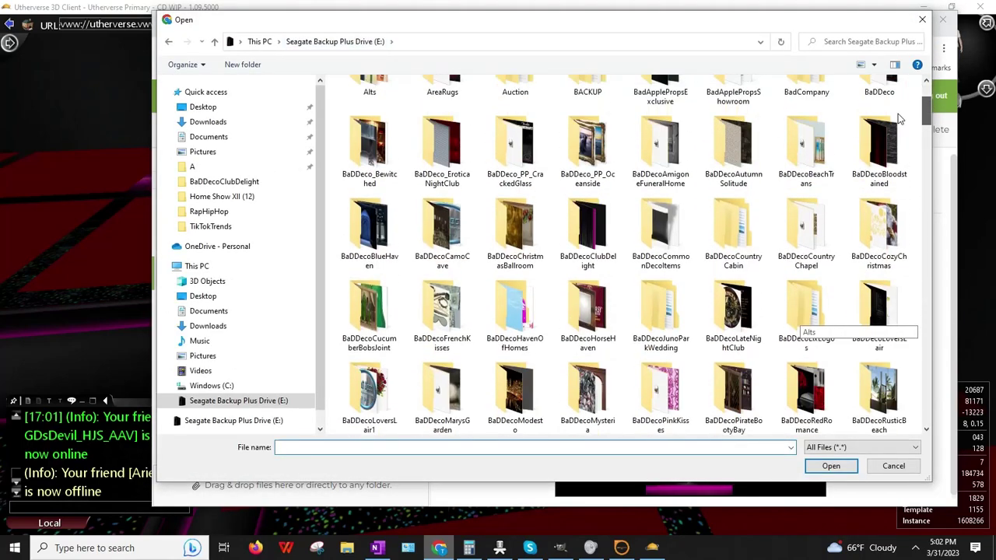
{"action": "double_click", "coordinate": [581, 211]}
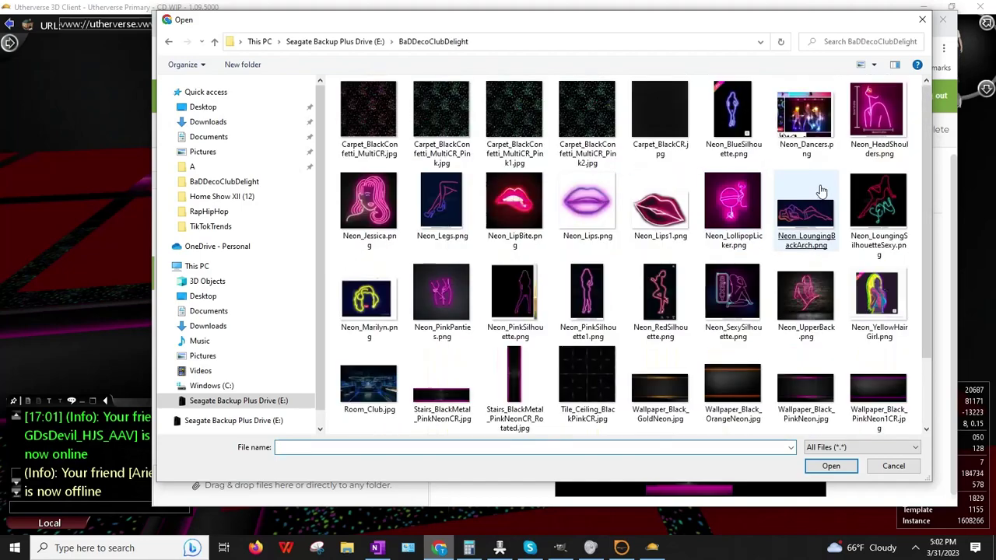
{"action": "double_click", "coordinate": [660, 157]}
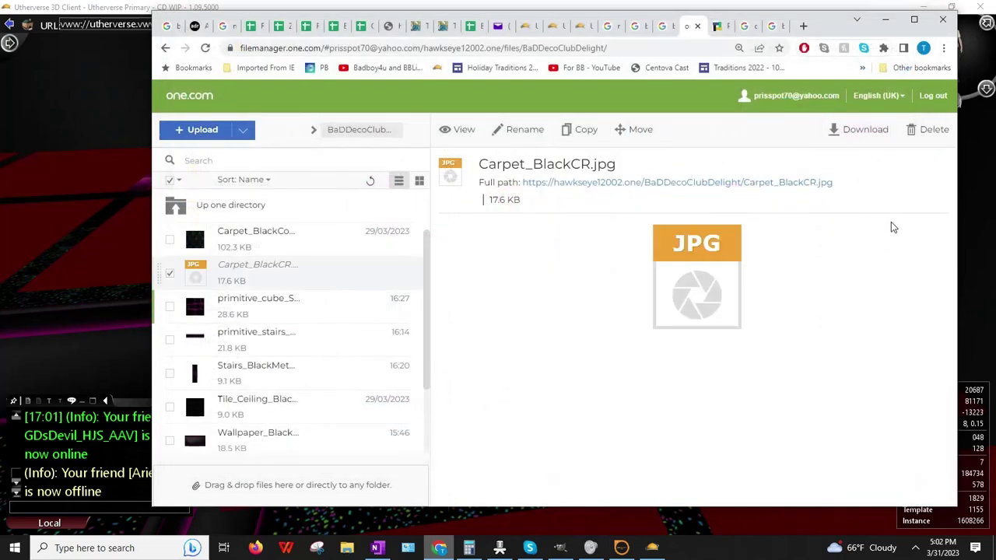
- Copy the link address of the uploaded Carpet_BlackCR.jpg and return to the Utherverse 3D Client
{"action": "right_click", "coordinate": [678, 189]}
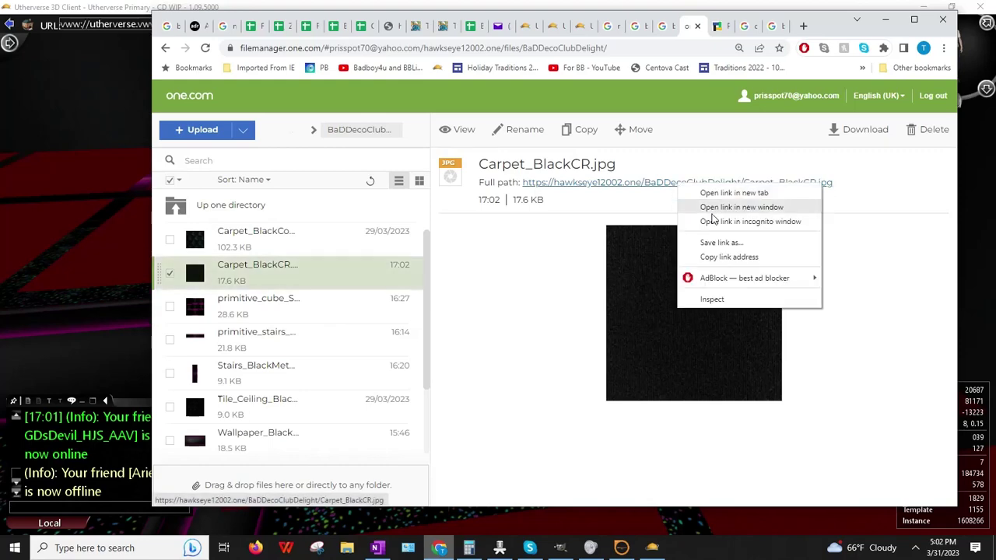
{"action": "left_click", "coordinate": [723, 256]}
{"action": "left_click", "coordinate": [101, 296]}
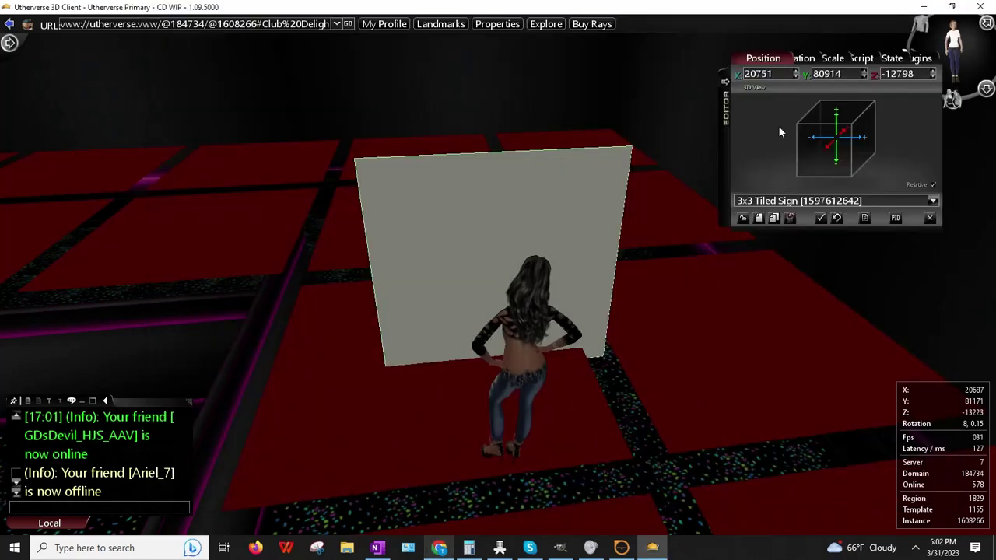
- Assign the Cached Web Image script to the 3x3 Tiled Sign prop
{"action": "left_click", "coordinate": [892, 58]}
{"action": "left_click", "coordinate": [851, 58]}
{"action": "left_click", "coordinate": [840, 73]}
{"action": "scroll", "coordinate": [827, 112], "scroll_direction": "down", "scroll_amount": 2}
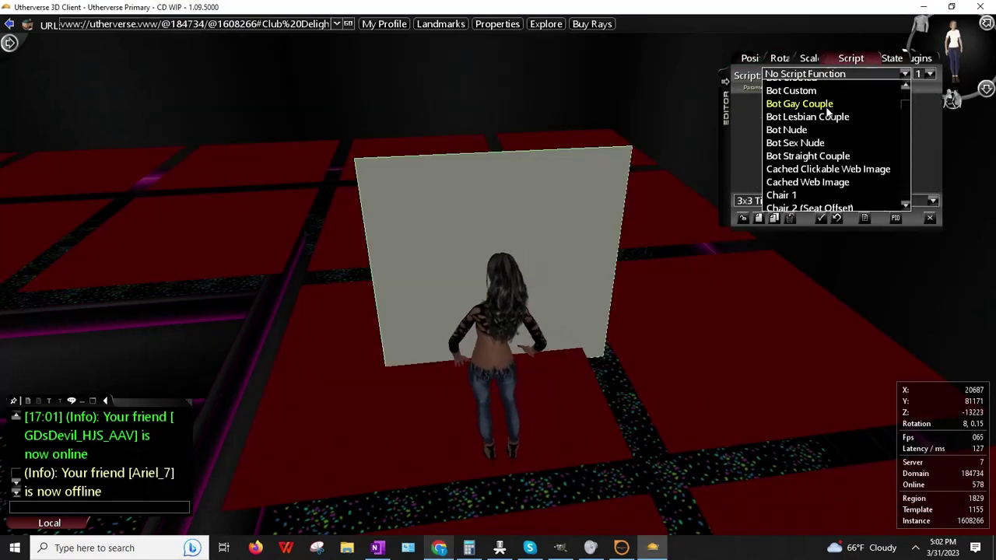
{"action": "scroll", "coordinate": [826, 113], "scroll_direction": "down", "scroll_amount": 2}
{"action": "left_click", "coordinate": [814, 132]}
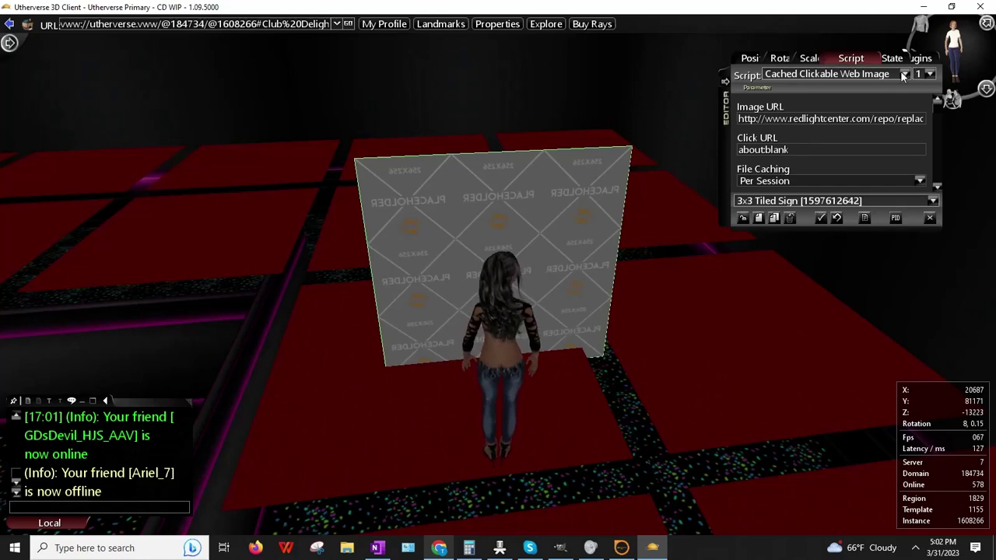
{"action": "left_click", "coordinate": [904, 74]}
{"action": "left_click", "coordinate": [810, 100]}
- Set the sign's Image URL to the copied Carpet_BlackCR.jpg link and its File Caching to Forever
{"action": "left_click", "coordinate": [768, 121]}
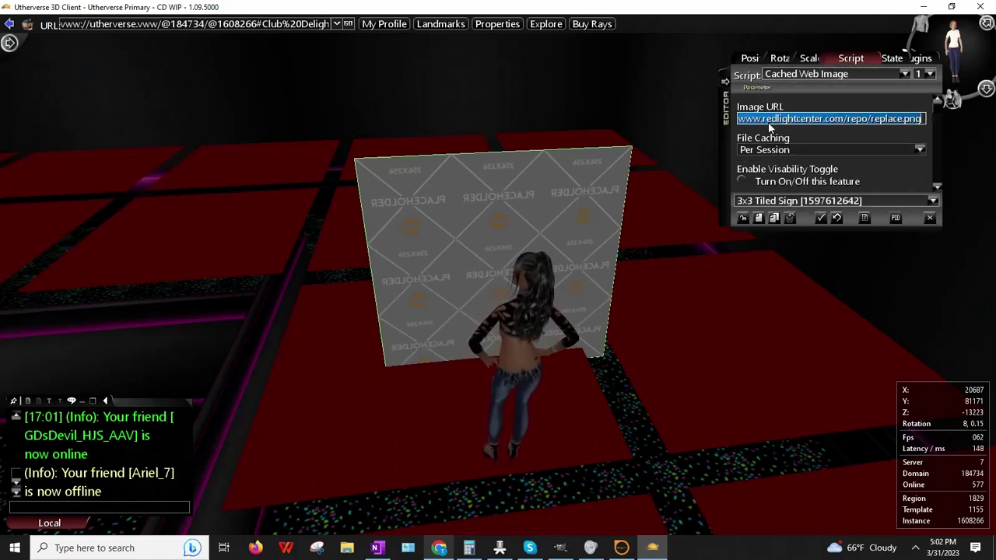
{"action": "key", "text": "ctrl+v"}
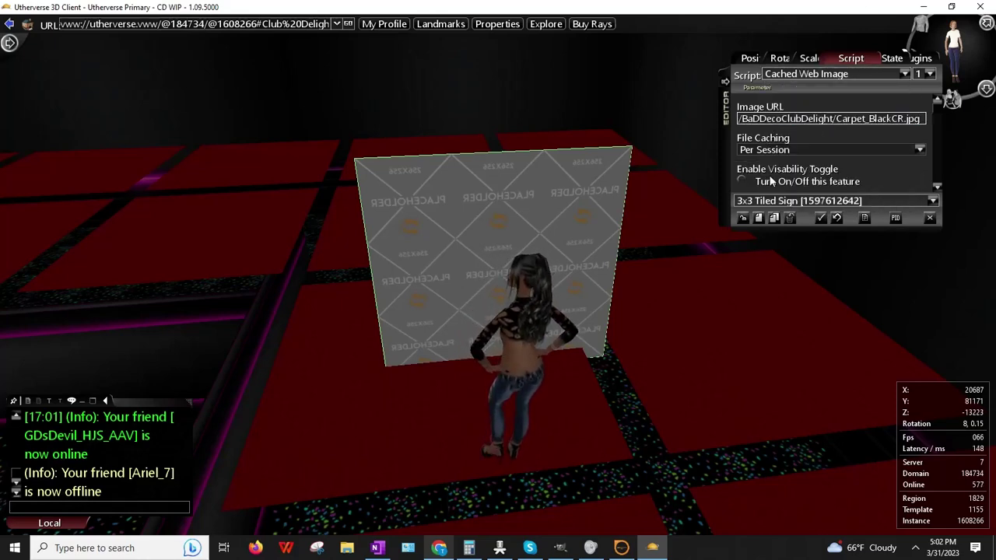
{"action": "key", "text": "Return"}
{"action": "left_click", "coordinate": [776, 148]}
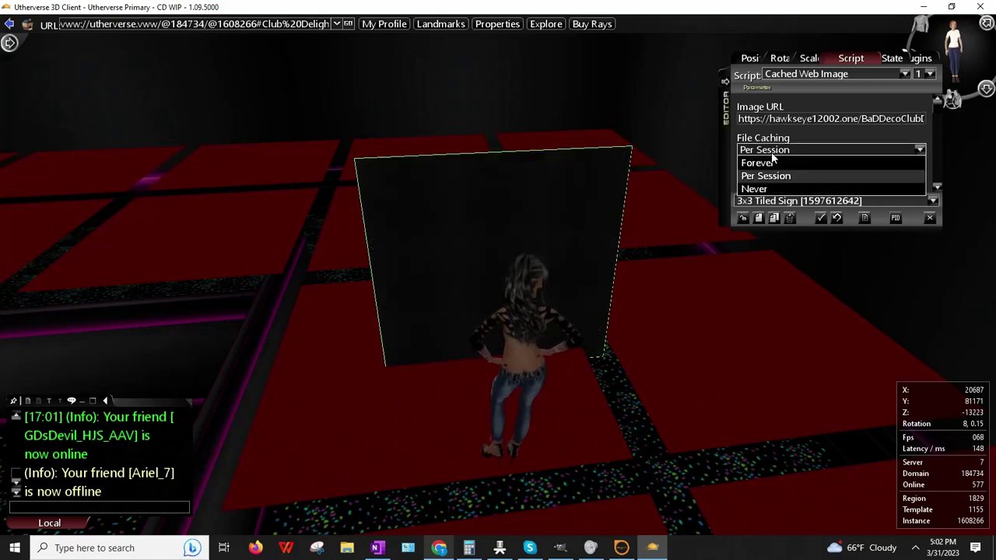
{"action": "left_click", "coordinate": [763, 165]}
{"action": "right_click_drag", "start_coordinate": [661, 101], "coordinate": [529, 346]}
{"action": "scroll", "coordinate": [490, 286], "scroll_direction": "up", "scroll_amount": 2}
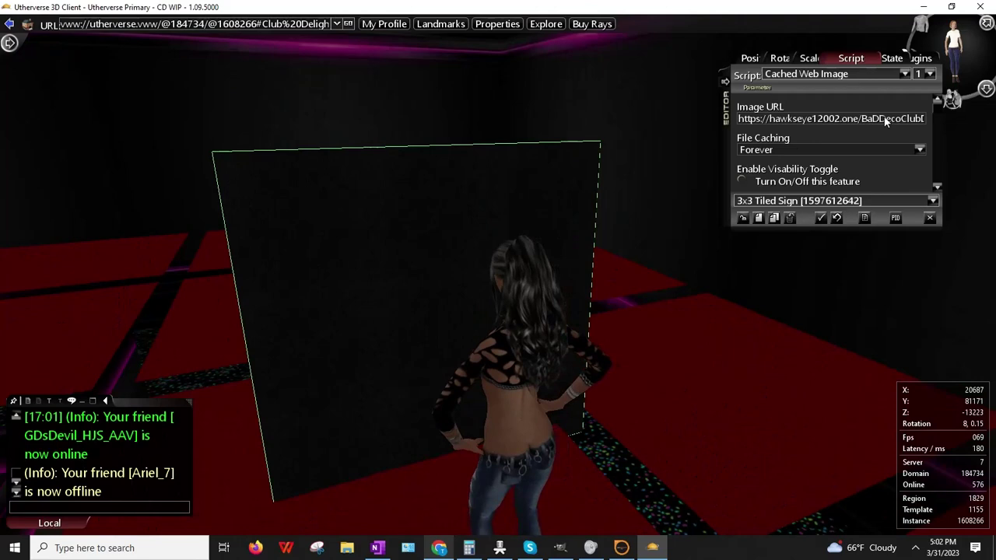
- Lay the 3x3 Tiled Sign flat by setting its X rotation to 90 degrees
{"action": "left_click", "coordinate": [792, 58]}
{"action": "left_click", "coordinate": [758, 74]}
{"action": "type", "text": "90"}
{"action": "key", "text": "Return"}
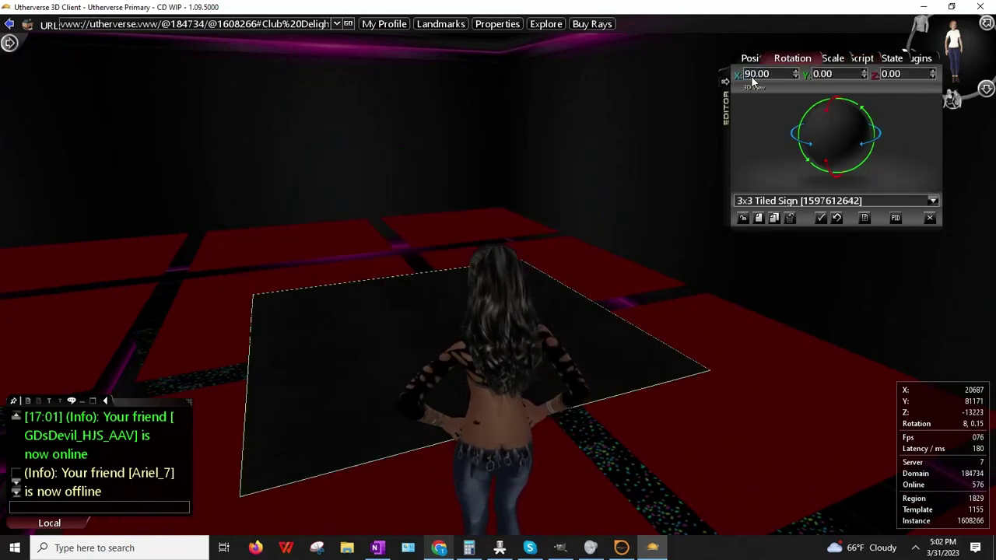
- Lower the 3x3 Tiled Sign by setting its Y position to 80700 and fine-tuning it down to 80601, just above the red floor
{"action": "left_click", "coordinate": [749, 58]}
{"action": "left_click", "coordinate": [829, 76]}
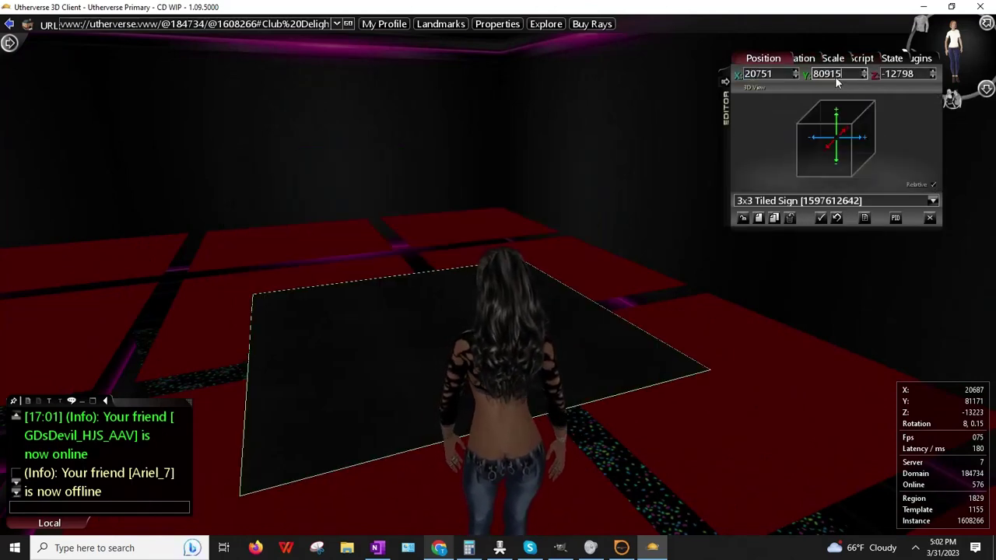
{"action": "type", "text": "8"}
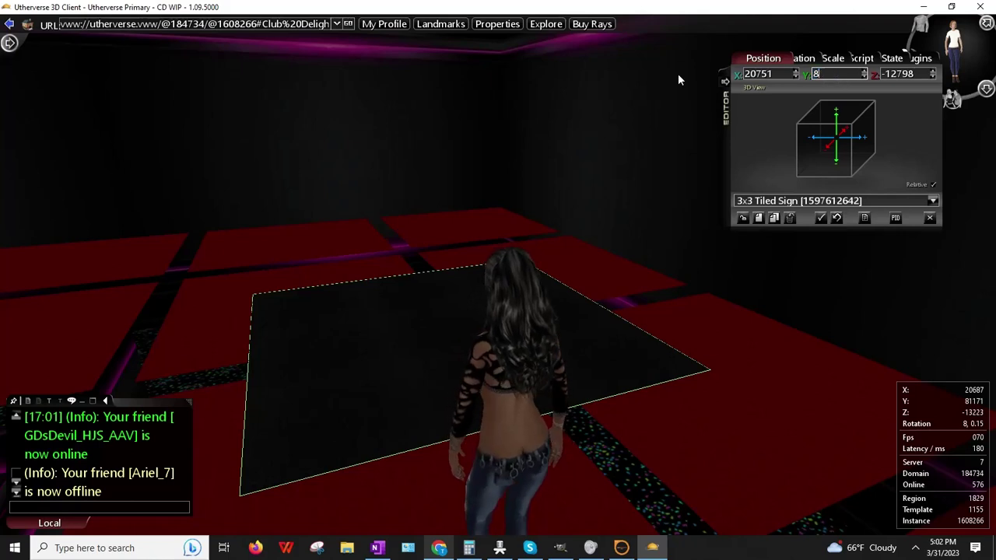
{"action": "type", "text": "0700"}
{"action": "key", "text": "Return"}
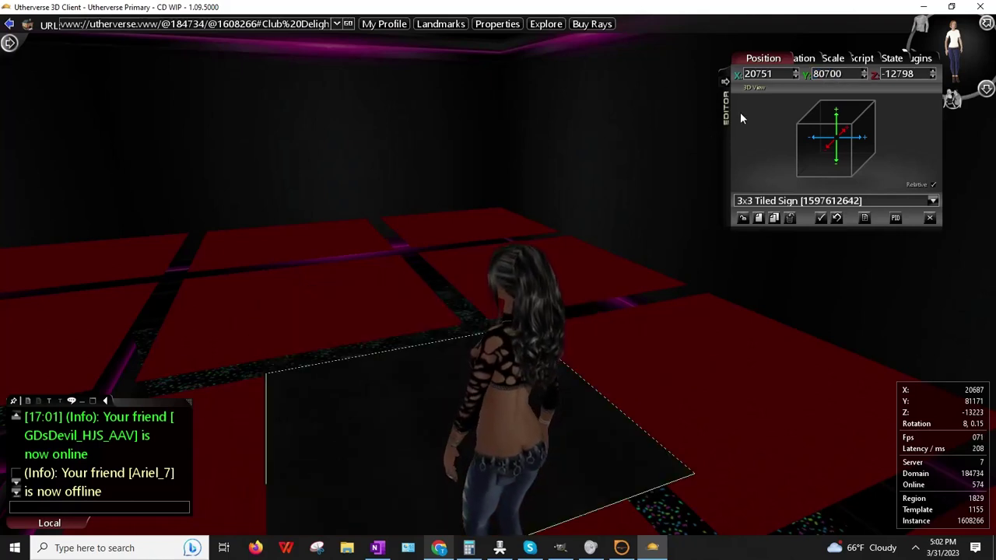
{"action": "left_click", "coordinate": [864, 77]}
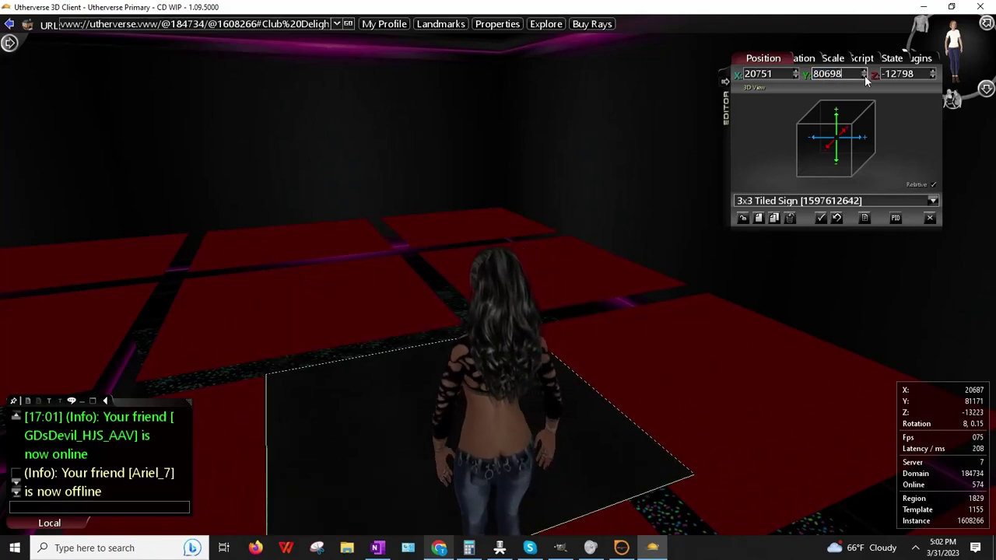
{"action": "left_click", "coordinate": [864, 77]}
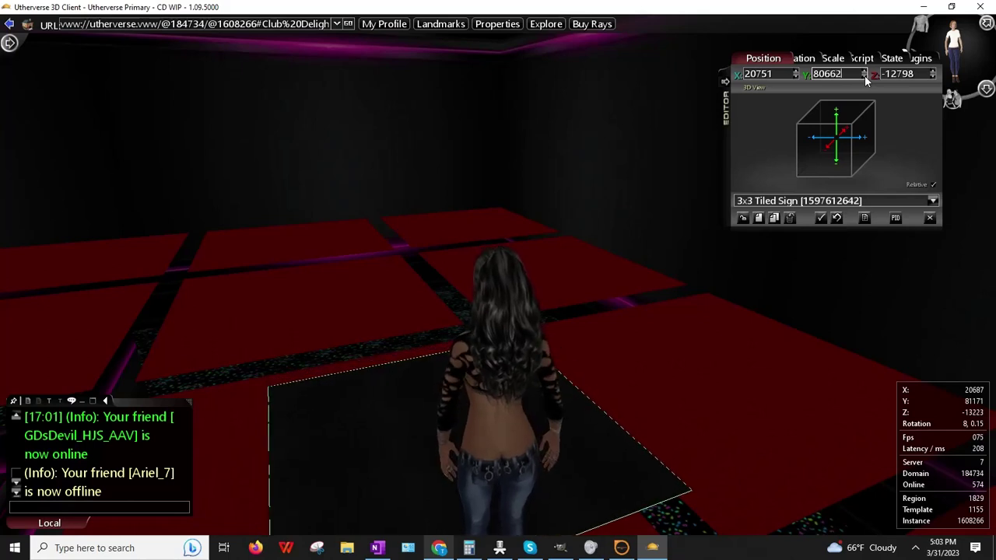
{"action": "left_click", "coordinate": [864, 77]}
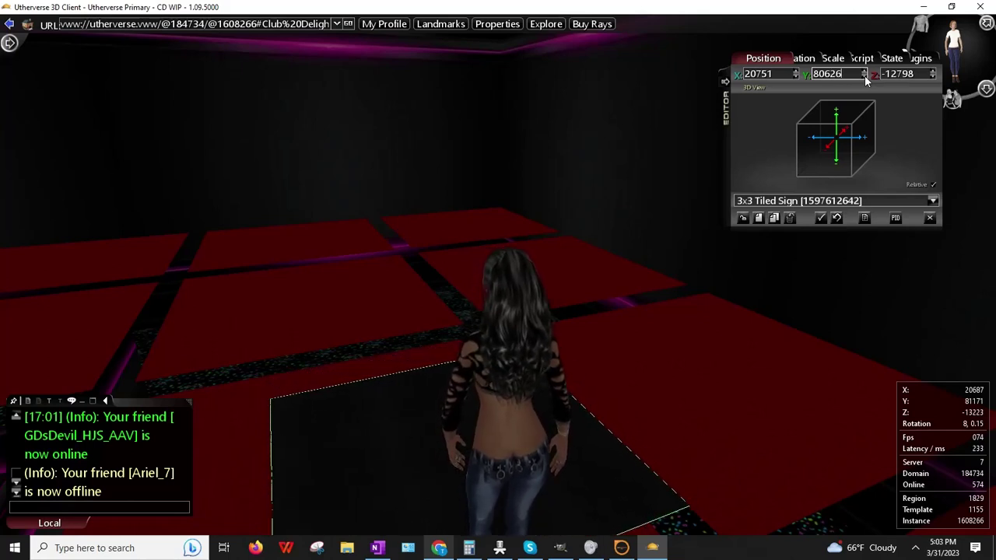
{"action": "left_click", "coordinate": [864, 77]}
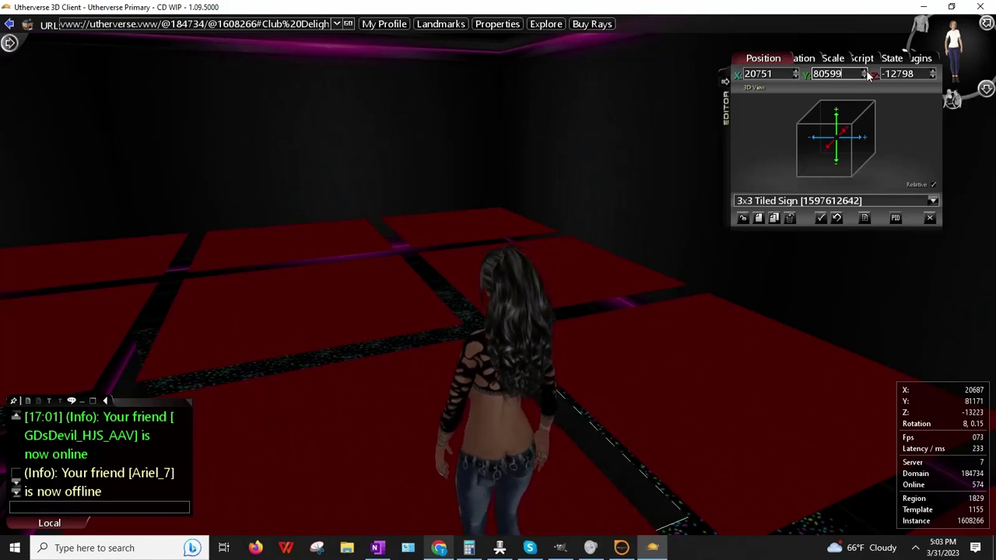
{"action": "left_click", "coordinate": [865, 71]}
- Try the sign one unit lower at Y position 80600, and bring it back to 80601
{"action": "left_click_drag", "start_coordinate": [412, 167], "coordinate": [567, 193]}
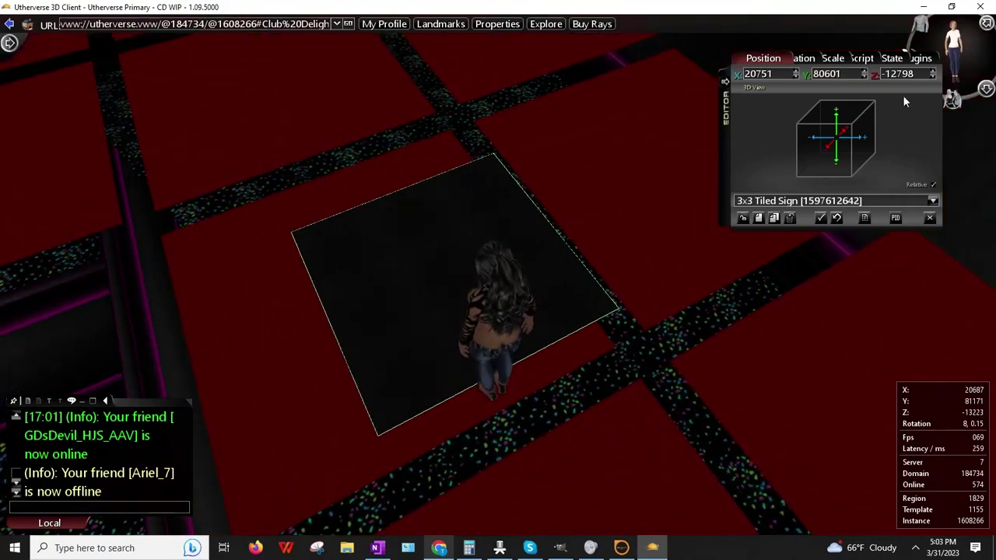
{"action": "left_click", "coordinate": [864, 75]}
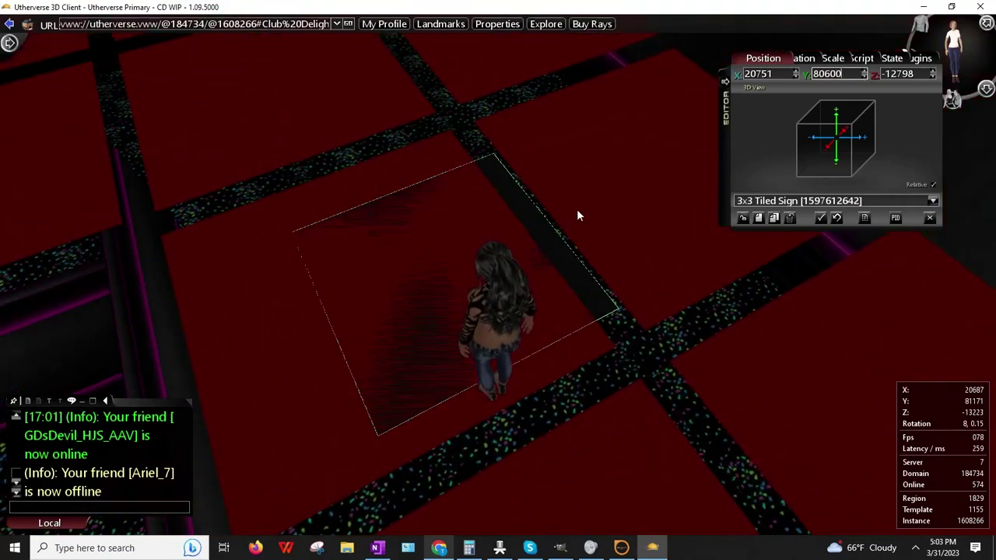
{"action": "left_click_drag", "start_coordinate": [576, 215], "coordinate": [539, 185]}
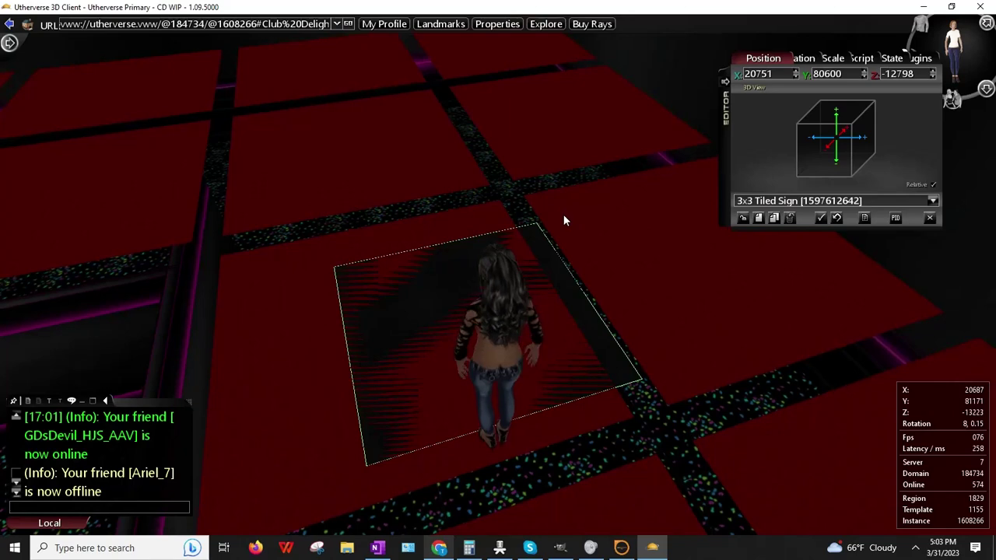
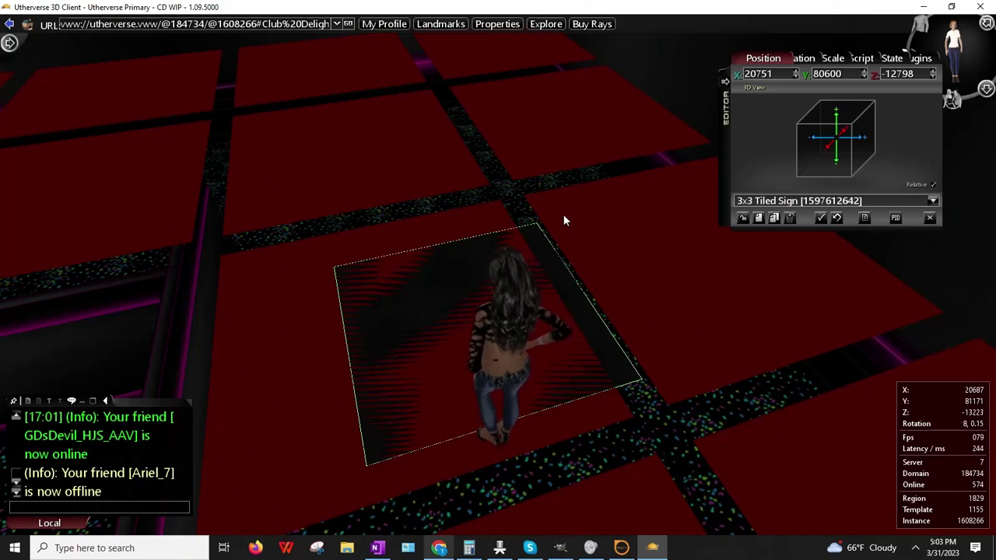
{"action": "left_click", "coordinate": [864, 71]}
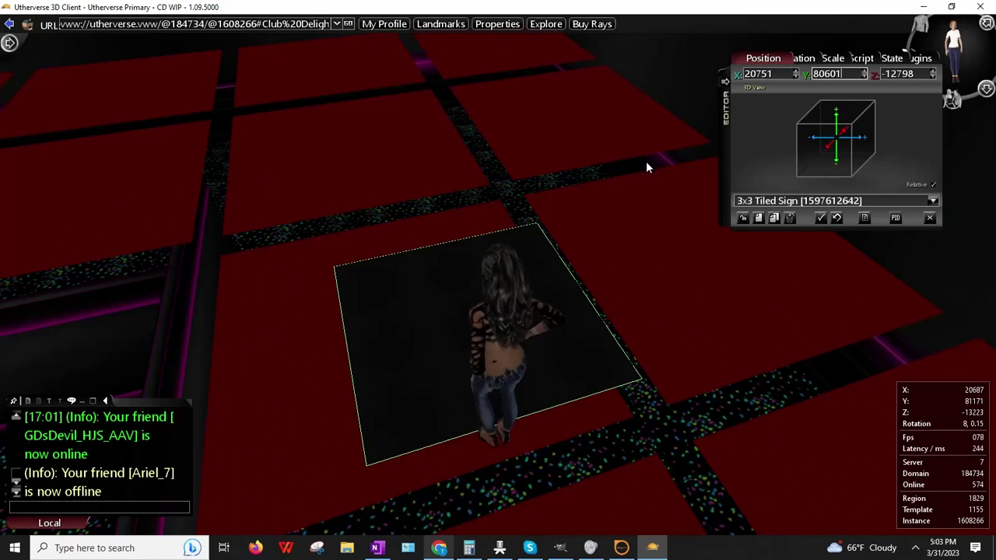
- Try an Emissive value of 166 on the sign, inspect the carpet texture up close, and reset the value to 0
{"action": "left_click", "coordinate": [880, 59]}
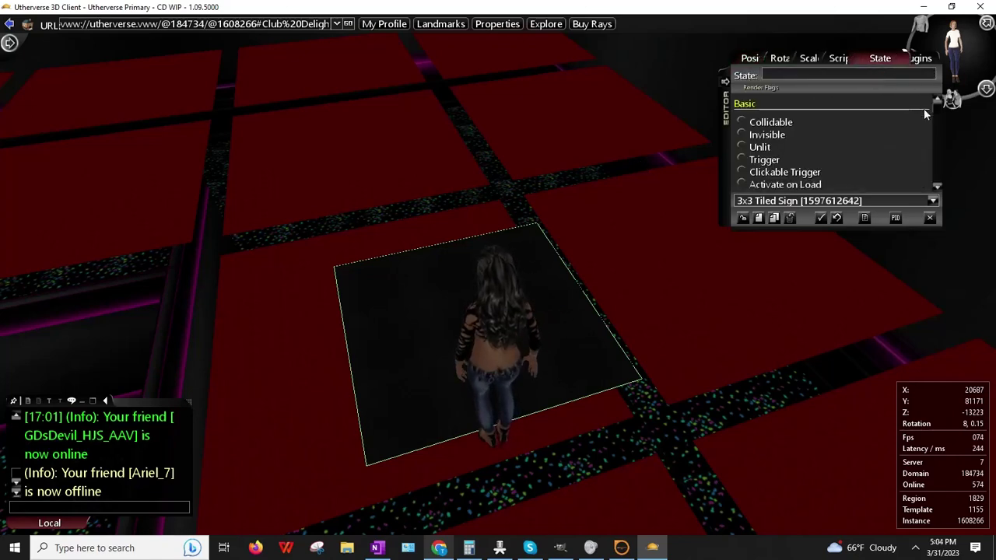
{"action": "scroll", "coordinate": [938, 142], "scroll_direction": "down", "scroll_amount": 2}
{"action": "scroll", "coordinate": [838, 159], "scroll_direction": "down", "scroll_amount": 3}
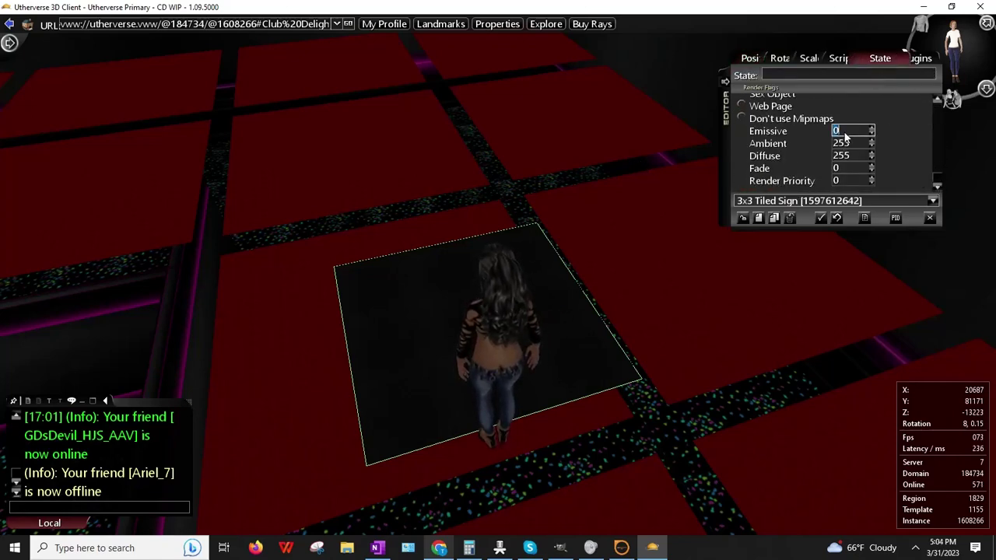
{"action": "type", "text": "6"}
{"action": "key", "text": "Return"}
{"action": "scroll", "coordinate": [411, 249], "scroll_direction": "up", "scroll_amount": 6}
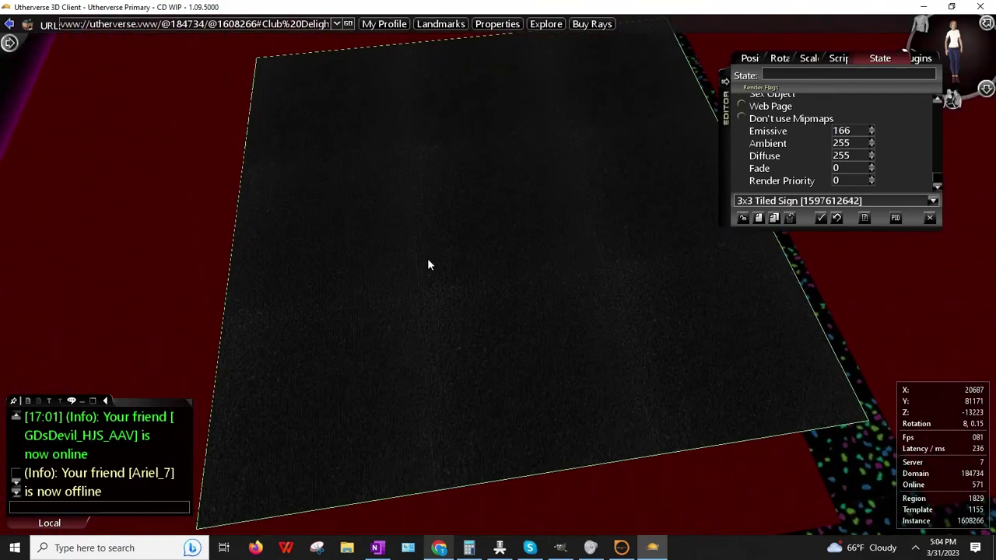
{"action": "scroll", "coordinate": [427, 261], "scroll_direction": "down", "scroll_amount": 3}
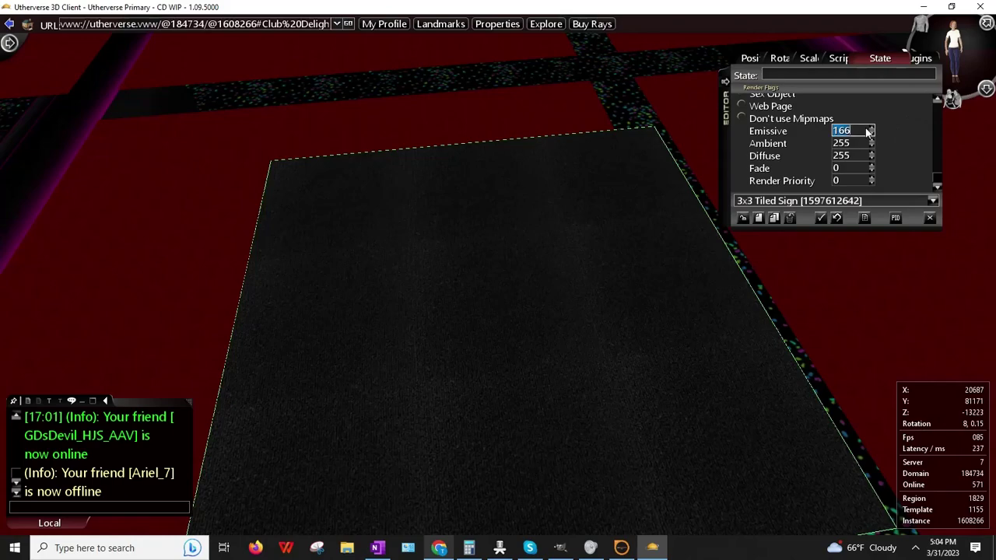
{"action": "key", "text": "Return"}
{"action": "scroll", "coordinate": [360, 235], "scroll_direction": "down", "scroll_amount": 5}
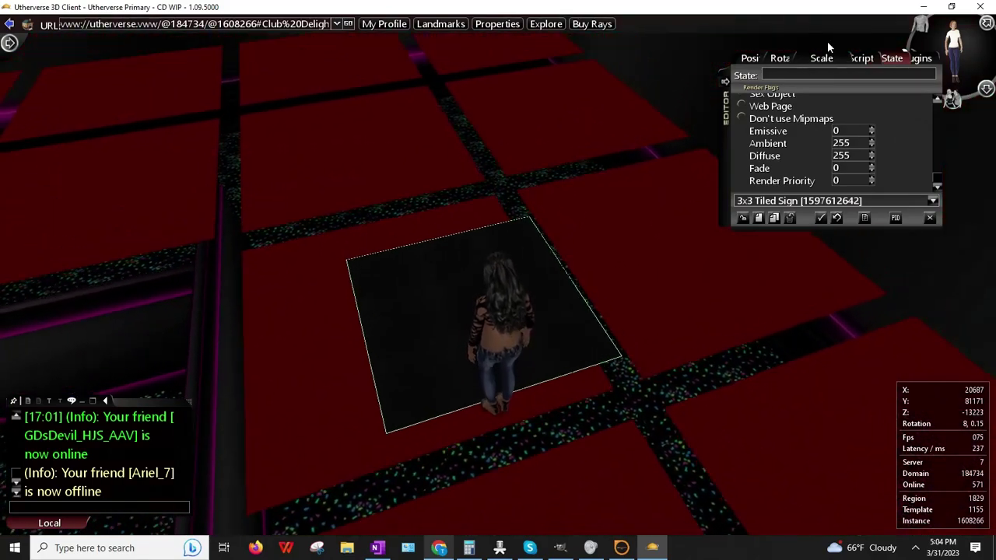
- Stretch the sign to an X scale of 2 and reposition it along the red floor panel, away from the stage edge
{"action": "left_click", "coordinate": [821, 58]}
{"action": "type", "text": "2"}
{"action": "key", "text": "Return"}
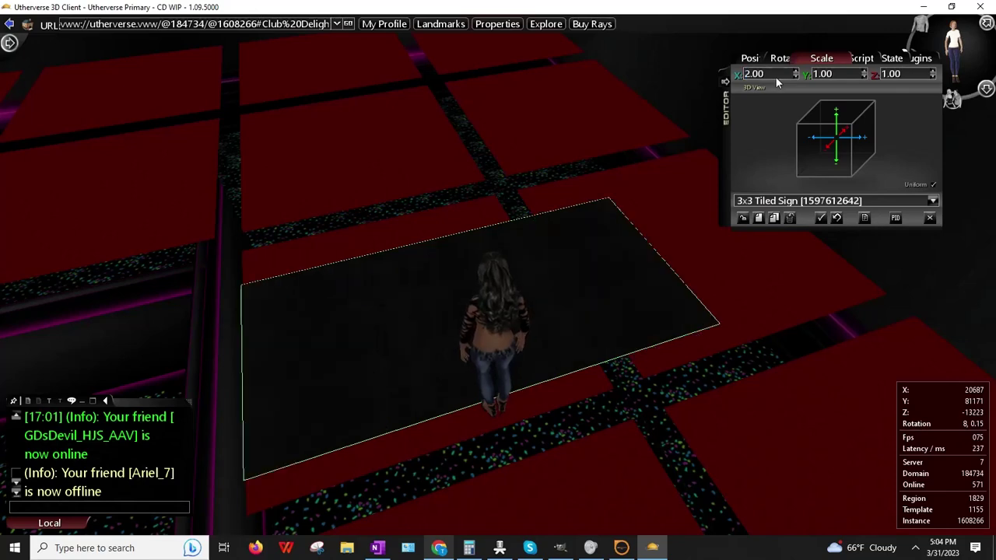
{"action": "right_click", "coordinate": [505, 240]}
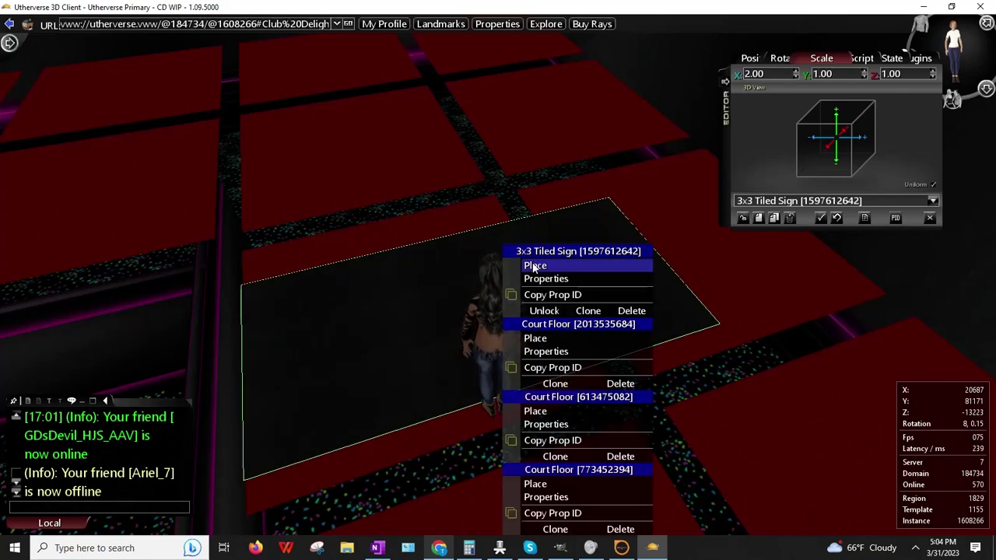
{"action": "left_click", "coordinate": [591, 269]}
- Widen the sign to an X scale of 3 and trim the scale to 2.89 so it spans the stage
{"action": "left_click", "coordinate": [773, 73]}
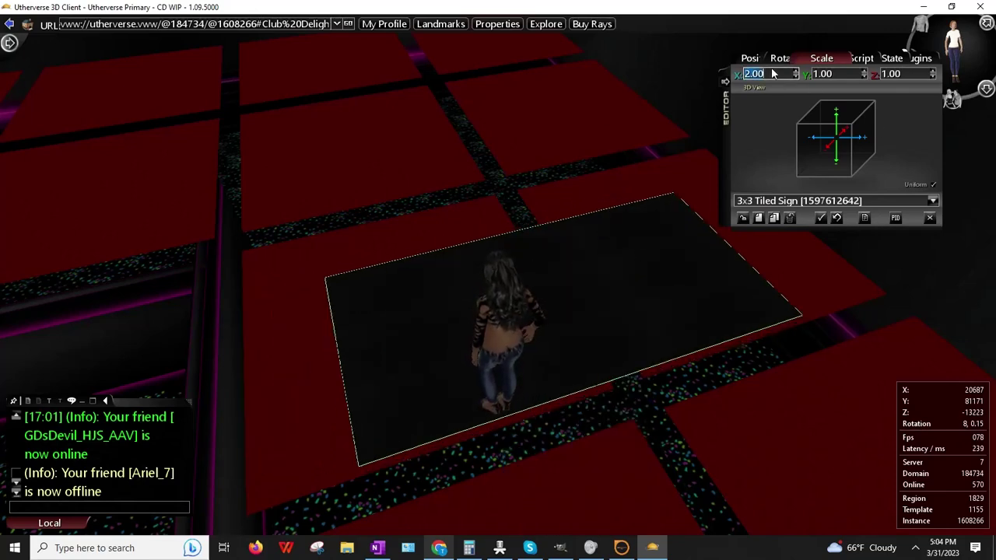
{"action": "type", "text": "3"}
{"action": "key", "text": "Return"}
{"action": "mouse_move", "coordinate": [457, 275]}
{"action": "left_mouse_down"}
{"action": "mouse_move", "coordinate": [523, 256]}
{"action": "mouse_move", "coordinate": [457, 274]}
{"action": "left_mouse_up"}
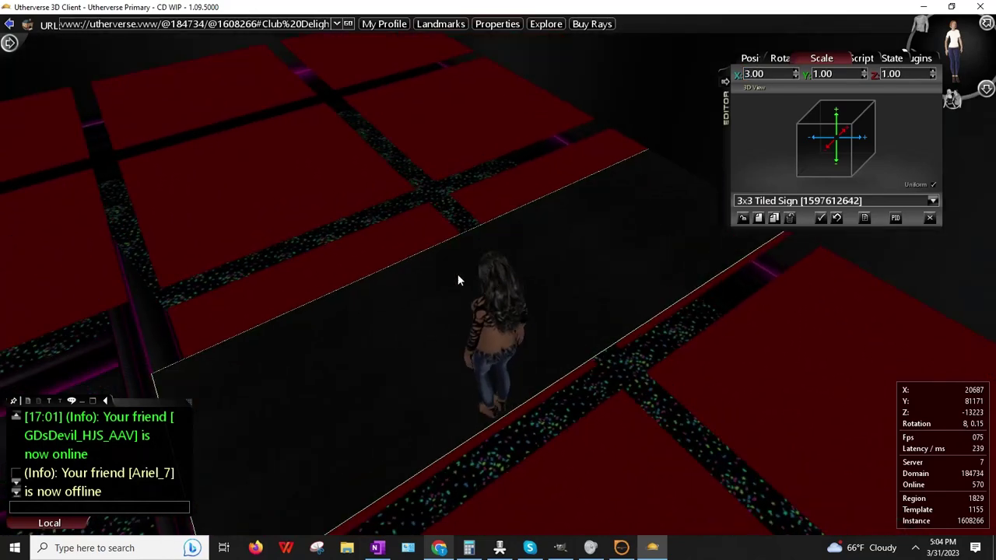
{"action": "left_click", "coordinate": [796, 78]}
{"action": "left_click_drag", "start_coordinate": [502, 191], "coordinate": [486, 204]}
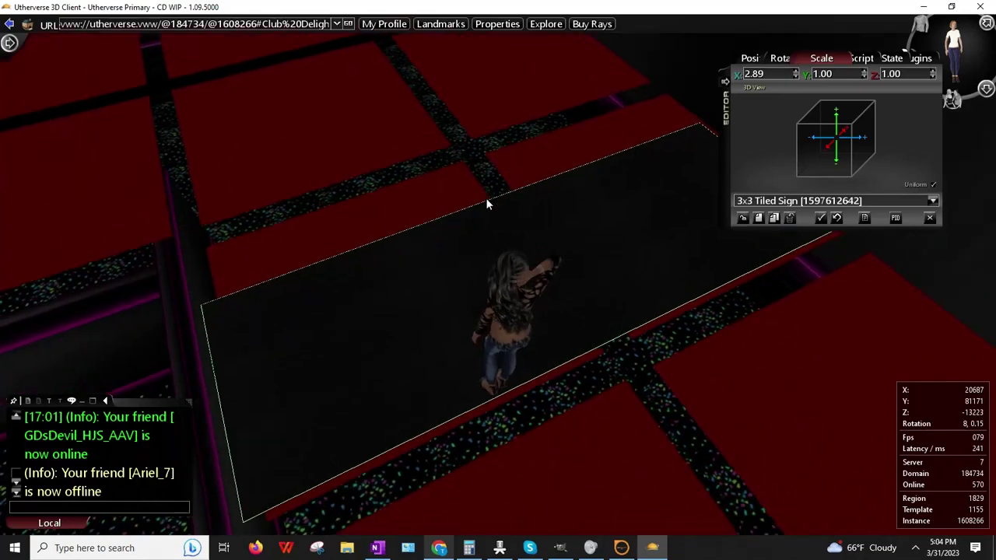
- Move the avatar around the stage to examine how the widened sign's ends and sides fit the floor
{"action": "key", "text": "Left"}
{"action": "key", "text": "Up"}
{"action": "key", "text": "Right"}
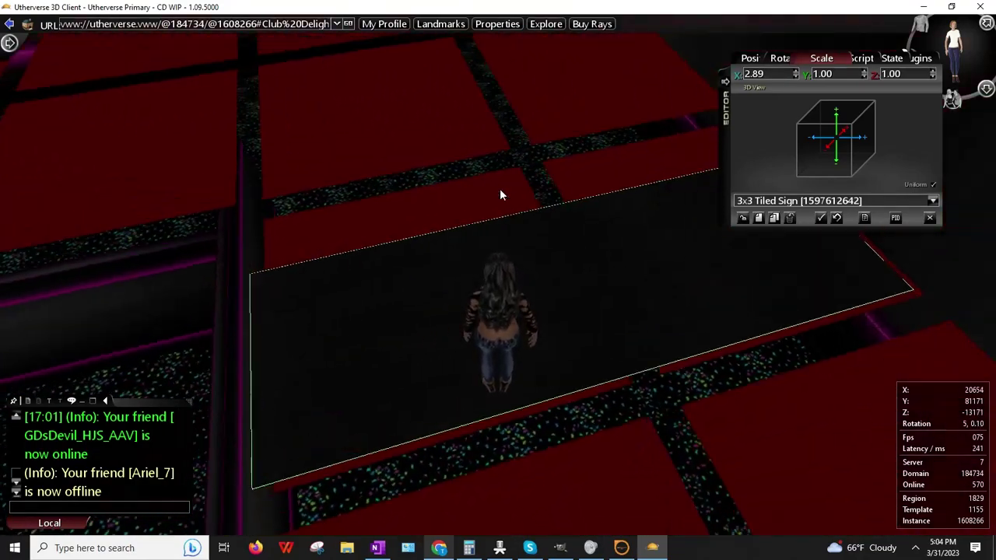
{"action": "key", "text": "Down"}
{"action": "key", "text": "Up"}
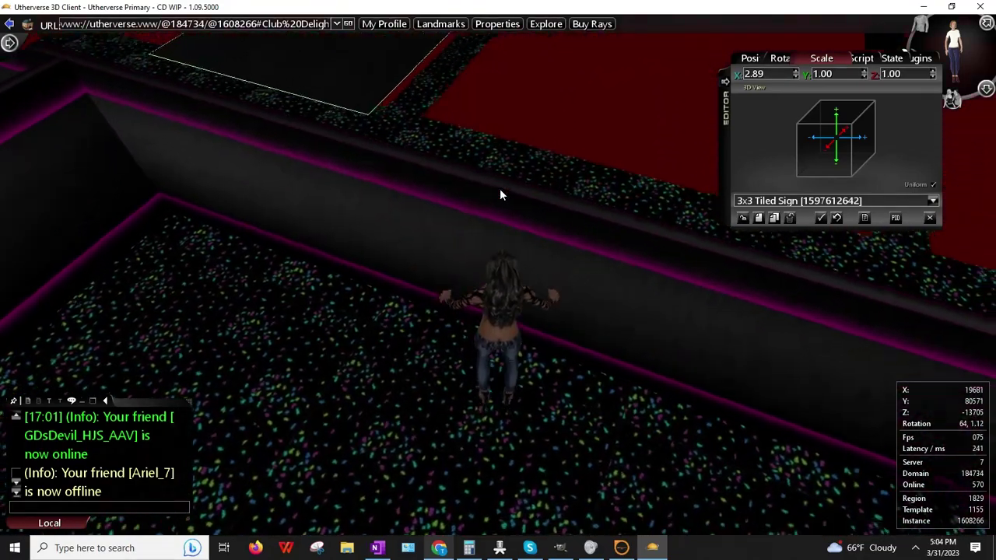
{"action": "key", "text": "Down"}
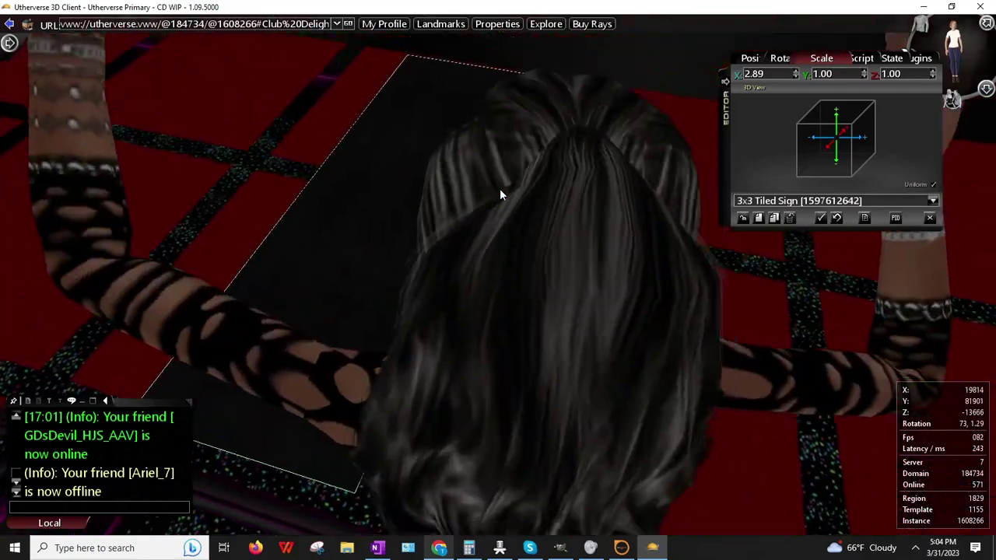
{"action": "key", "text": "Down"}
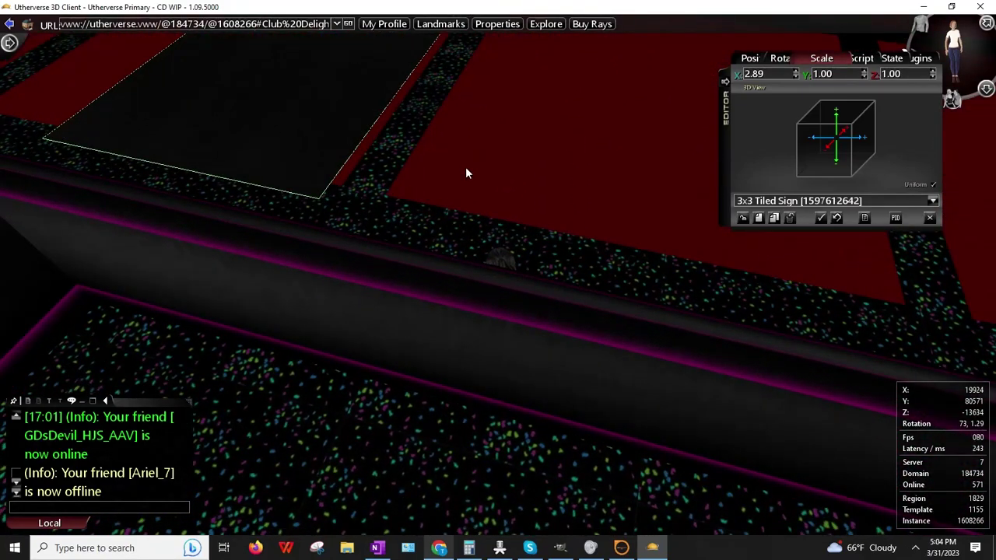
{"action": "key", "text": "Up"}
{"action": "key", "text": "Up"}
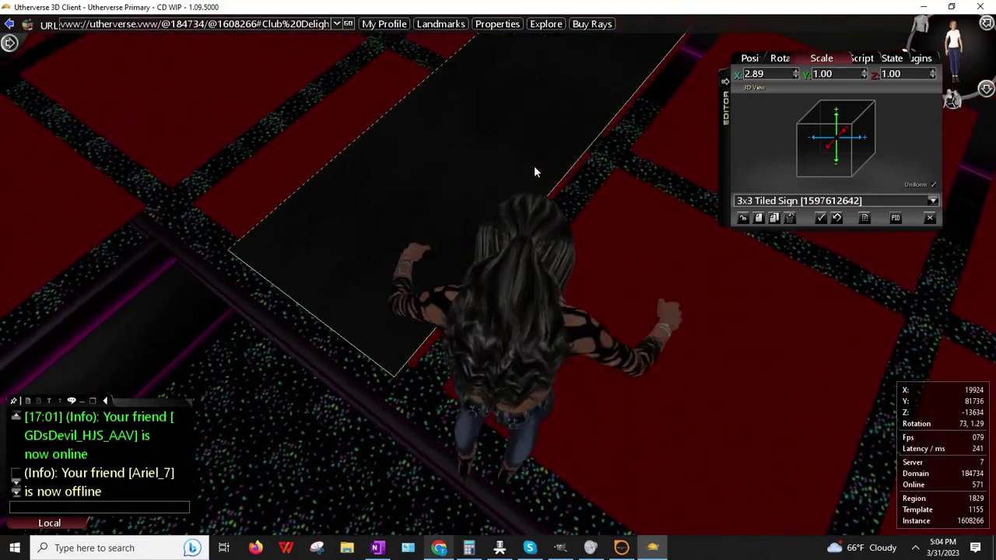
{"action": "key", "text": "Right"}
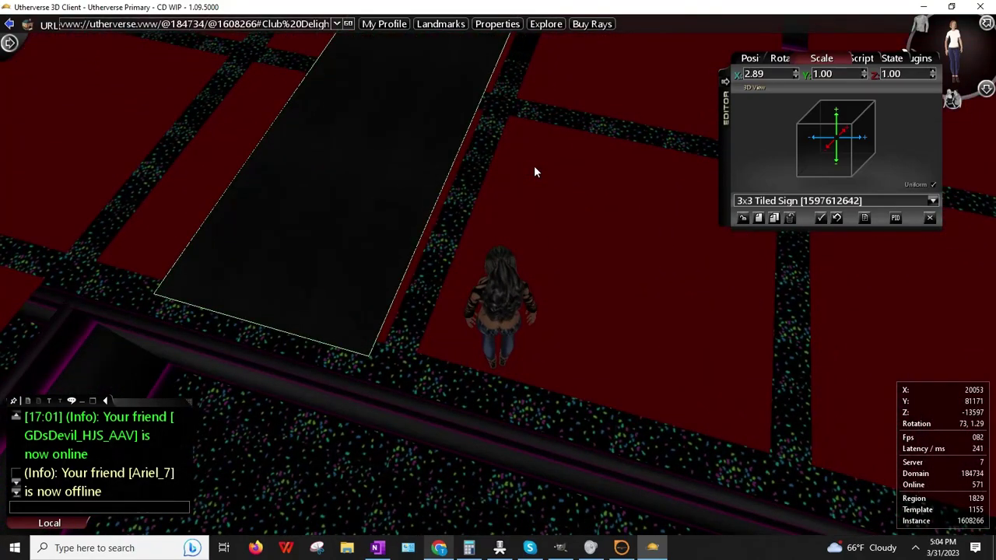
{"action": "key", "text": "Down"}
- Open the properties of the red Court Floor panel beside the carpet sign
{"action": "right_click_drag", "start_coordinate": [508, 191], "coordinate": [517, 282]}
{"action": "right_click", "coordinate": [517, 285]}
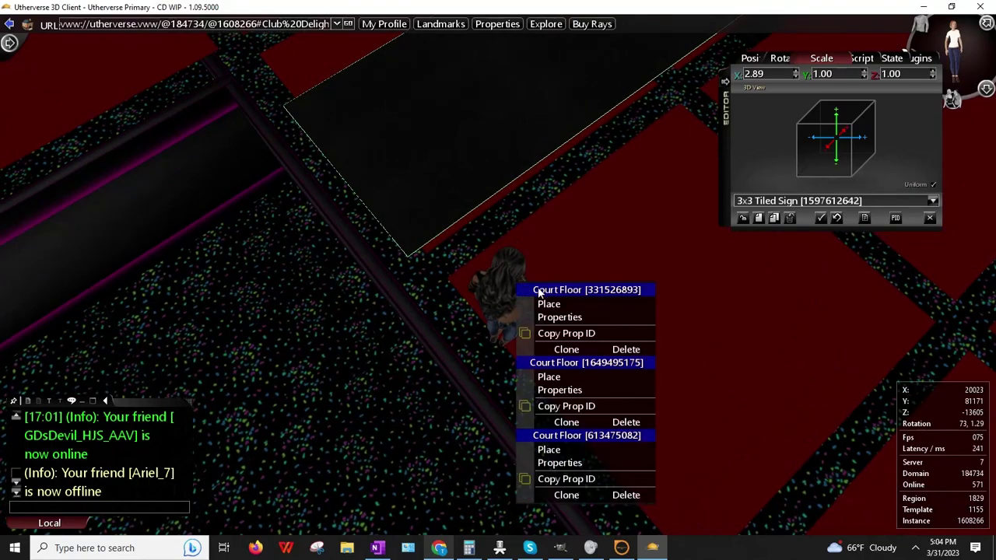
{"action": "left_click", "coordinate": [570, 317]}
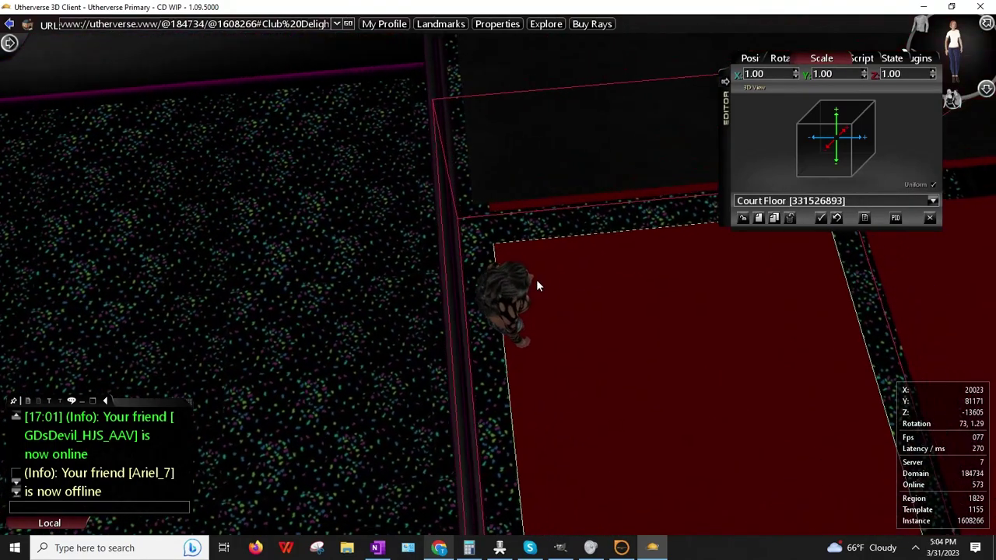
- Open the properties of Zaby Interior Partition A along the stage edge, and release the prop from editing
{"action": "mouse_move", "coordinate": [557, 280]}
{"action": "right_mouse_down"}
{"action": "mouse_move", "coordinate": [583, 275]}
{"action": "mouse_move", "coordinate": [581, 251]}
{"action": "mouse_move", "coordinate": [550, 275]}
{"action": "right_mouse_up"}
{"action": "left_click_drag", "start_coordinate": [550, 281], "coordinate": [580, 278]}
{"action": "right_click", "coordinate": [414, 310]}
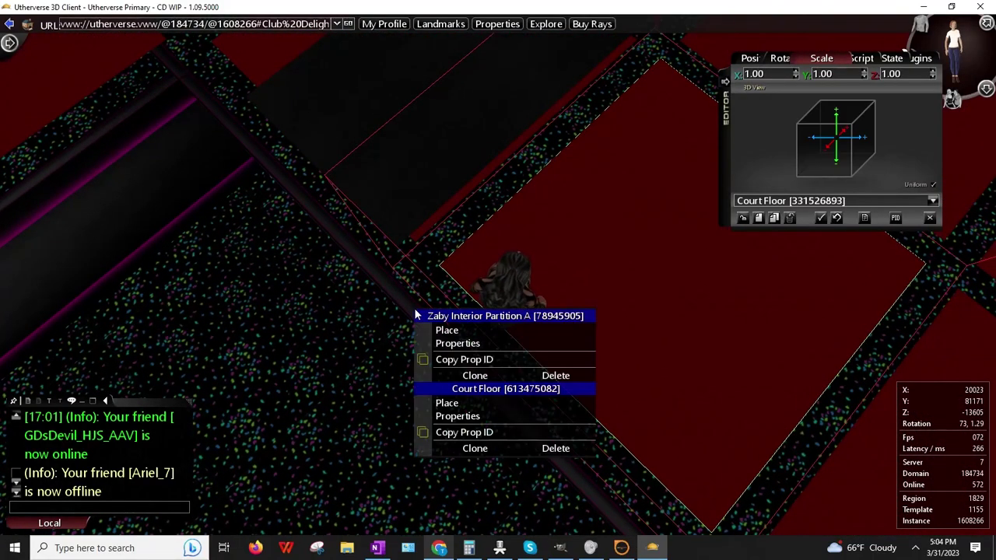
{"action": "left_click", "coordinate": [458, 343]}
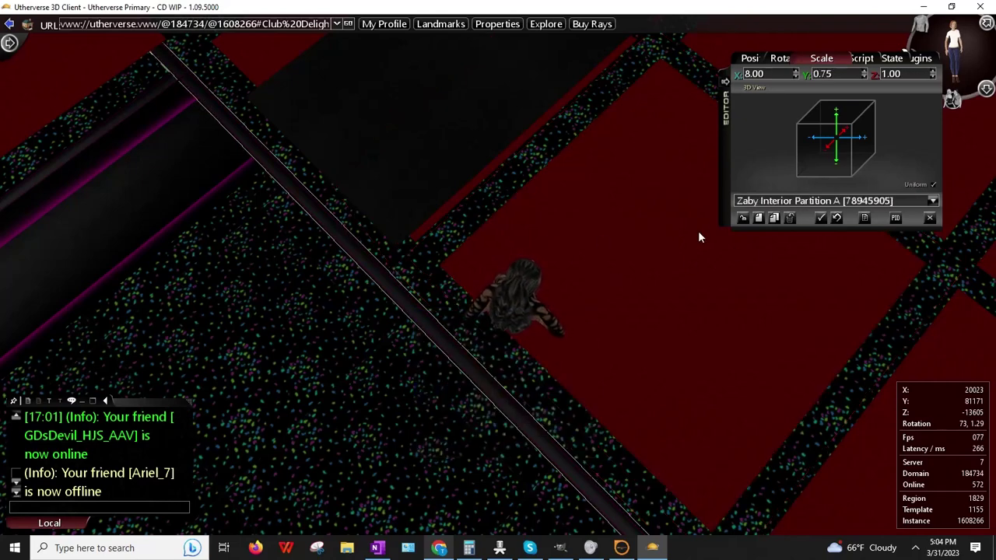
{"action": "left_click", "coordinate": [742, 218]}
- Shift the long Zaby Interior Partition A running along the stage edge to an X position of 19943
{"action": "right_click", "coordinate": [582, 236]}
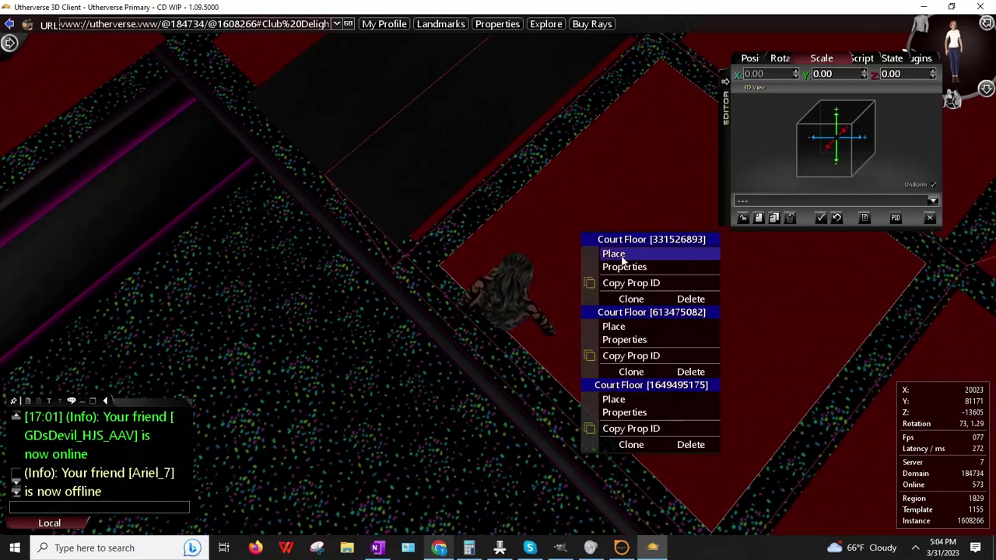
{"action": "right_click", "coordinate": [438, 336]}
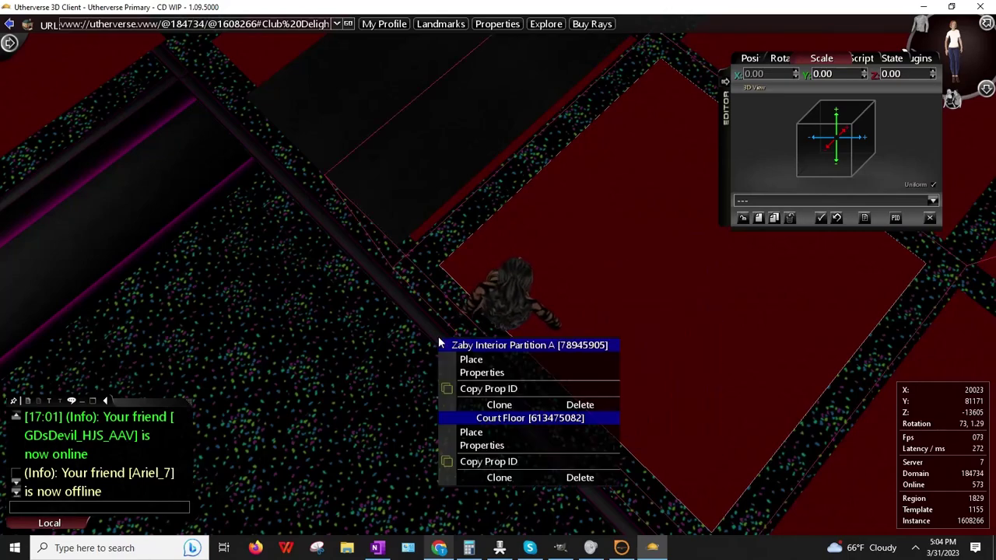
{"action": "left_click_drag", "start_coordinate": [621, 343], "coordinate": [583, 338]}
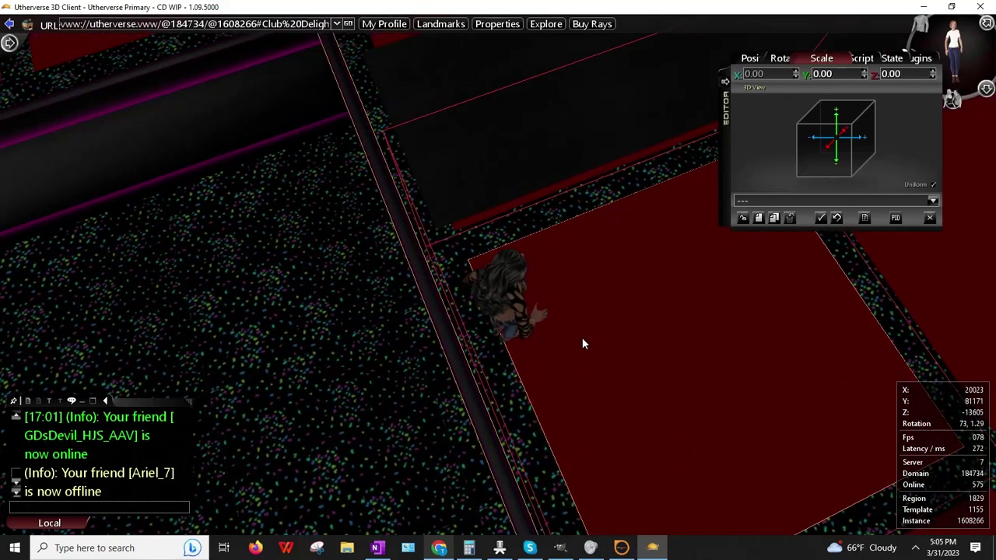
{"action": "right_click", "coordinate": [391, 223]}
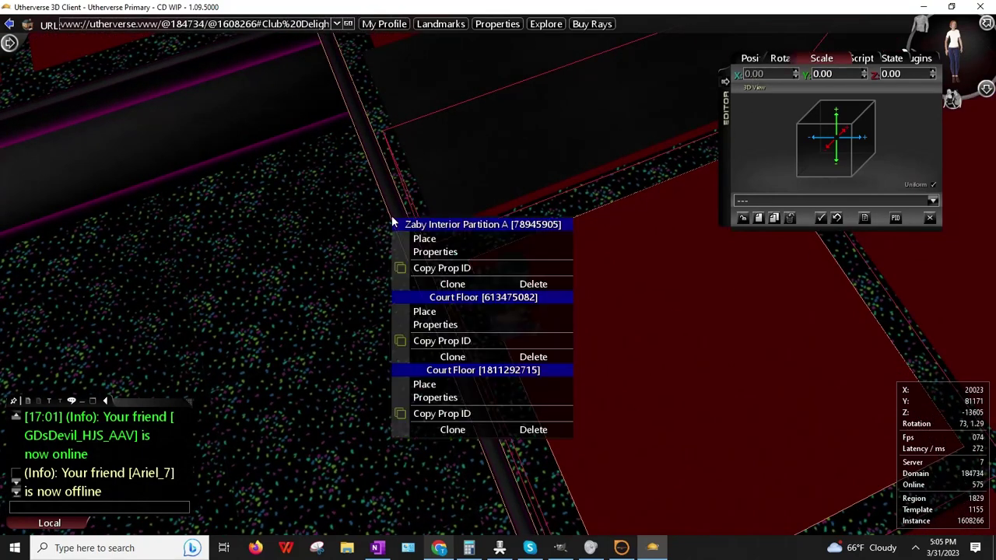
{"action": "left_click", "coordinate": [413, 251]}
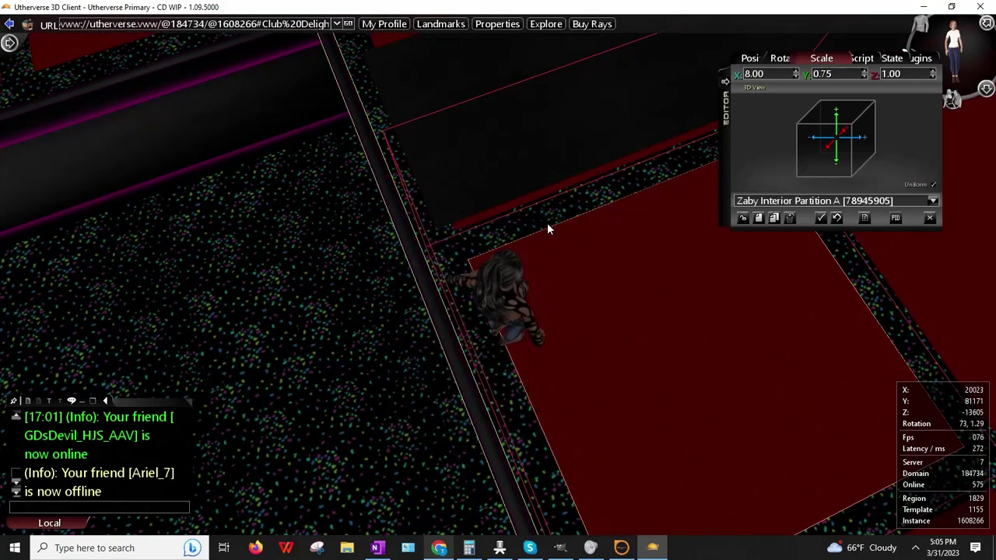
{"action": "left_click", "coordinate": [749, 59]}
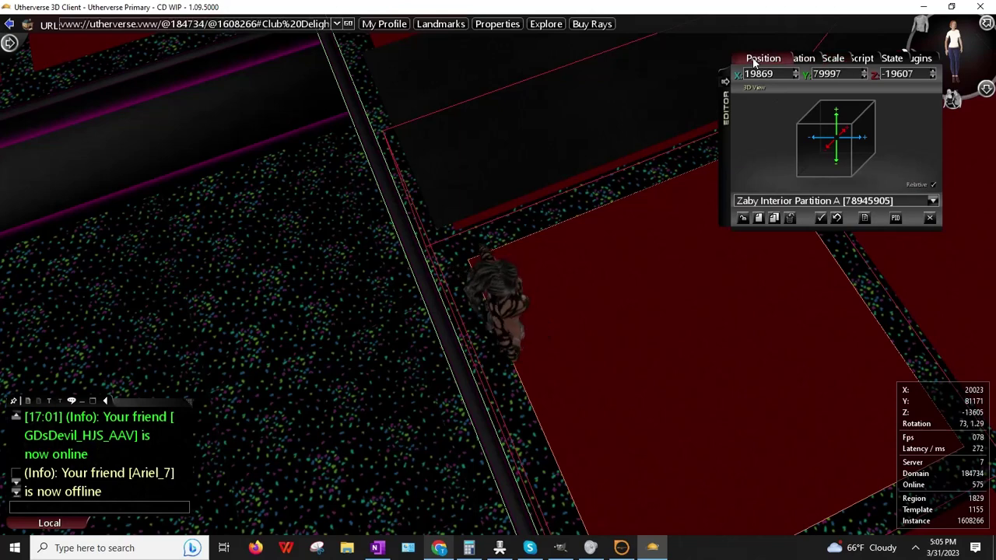
{"action": "left_click", "coordinate": [797, 71]}
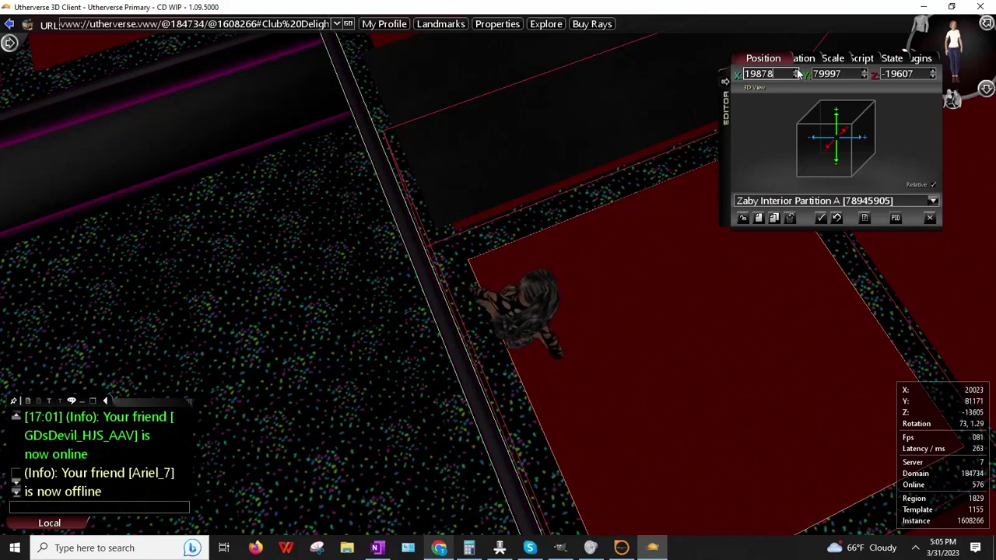
{"action": "left_click", "coordinate": [798, 71]}
{"action": "left_click", "coordinate": [797, 70]}
{"action": "left_click", "coordinate": [797, 71]}
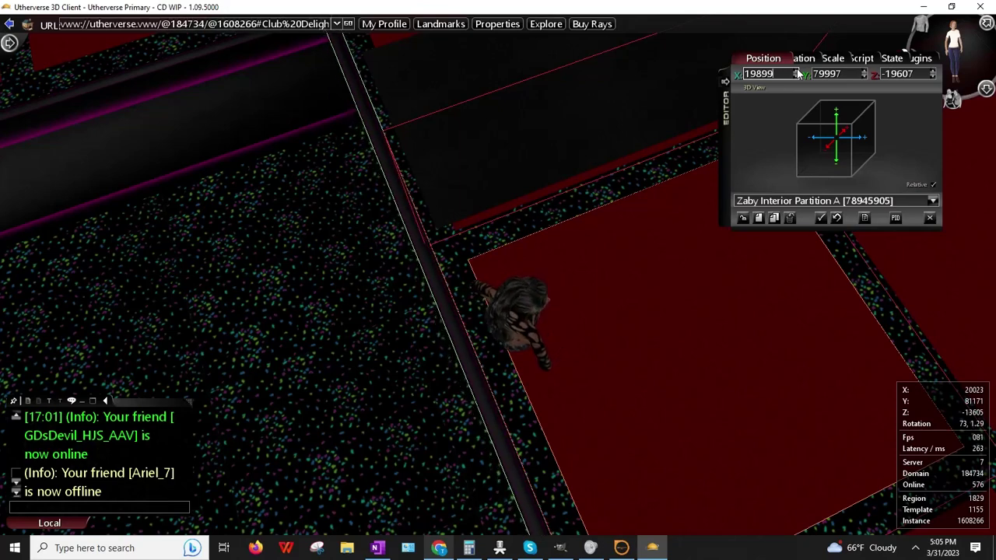
{"action": "left_click", "coordinate": [797, 71]}
{"action": "left_click", "coordinate": [798, 70]}
{"action": "left_click", "coordinate": [798, 71]}
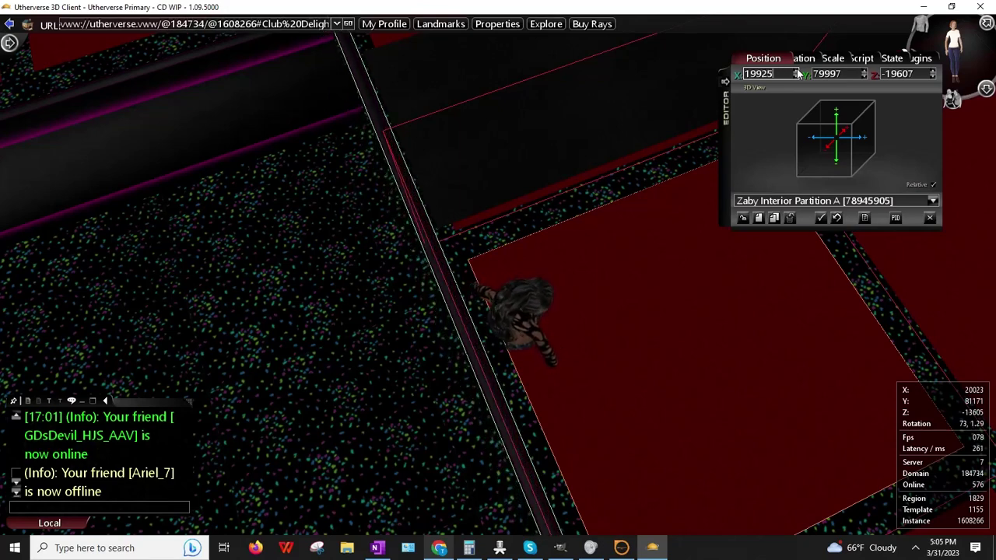
{"action": "left_click", "coordinate": [797, 71]}
{"action": "left_click", "coordinate": [797, 71]}
{"action": "left_click", "coordinate": [797, 70]}
{"action": "left_click", "coordinate": [797, 71]}
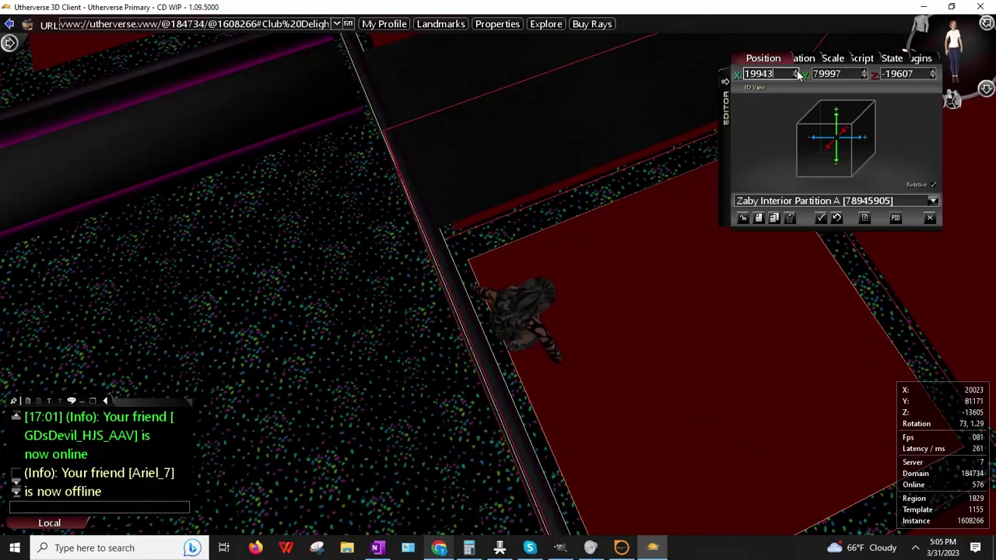
- Set the X scale of the adjoining Zaby Interior Partition A, perpendicular to the long edge piece, to 4.75
{"action": "mouse_move", "coordinate": [423, 190]}
{"action": "right_mouse_down"}
{"action": "mouse_move", "coordinate": [549, 107]}
{"action": "mouse_move", "coordinate": [487, 112]}
{"action": "mouse_move", "coordinate": [431, 156]}
{"action": "mouse_move", "coordinate": [410, 187]}
{"action": "right_mouse_up"}
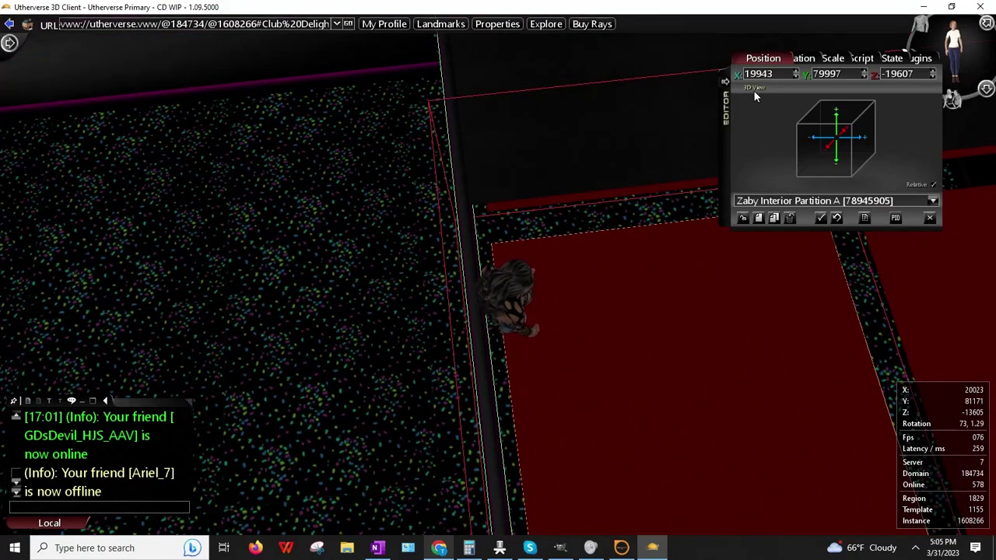
{"action": "right_click_drag", "start_coordinate": [459, 218], "coordinate": [804, 134]}
{"action": "right_click_drag", "start_coordinate": [900, 108], "coordinate": [879, 112]}
{"action": "right_click_drag", "start_coordinate": [577, 162], "coordinate": [308, 207]}
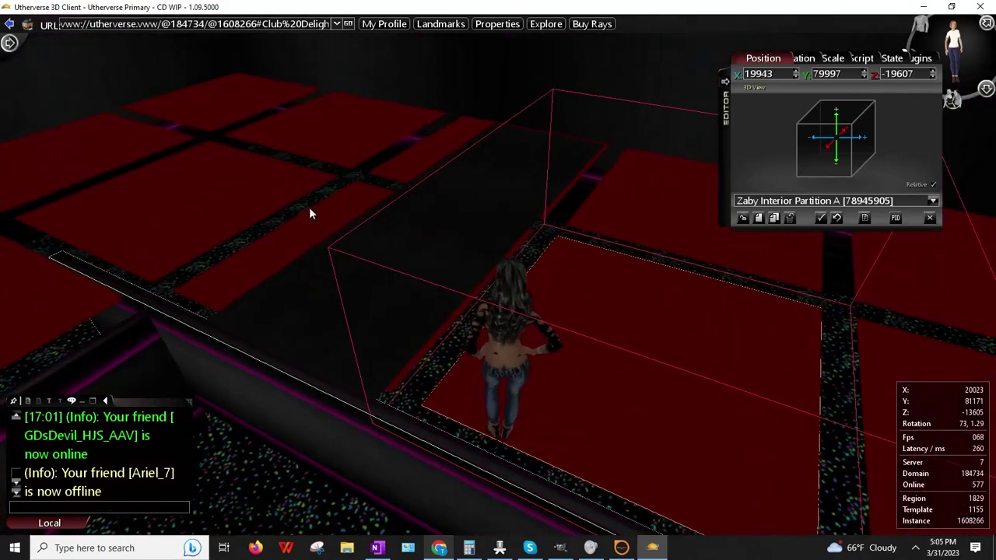
{"action": "right_click_drag", "start_coordinate": [238, 350], "coordinate": [223, 356]}
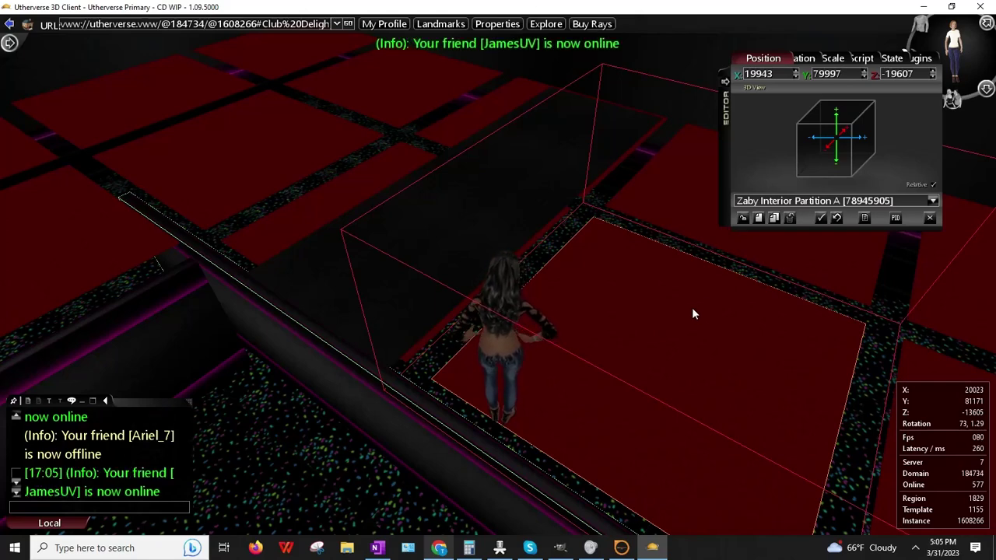
{"action": "right_click_drag", "start_coordinate": [554, 325], "coordinate": [253, 420]}
{"action": "right_click", "coordinate": [250, 293]}
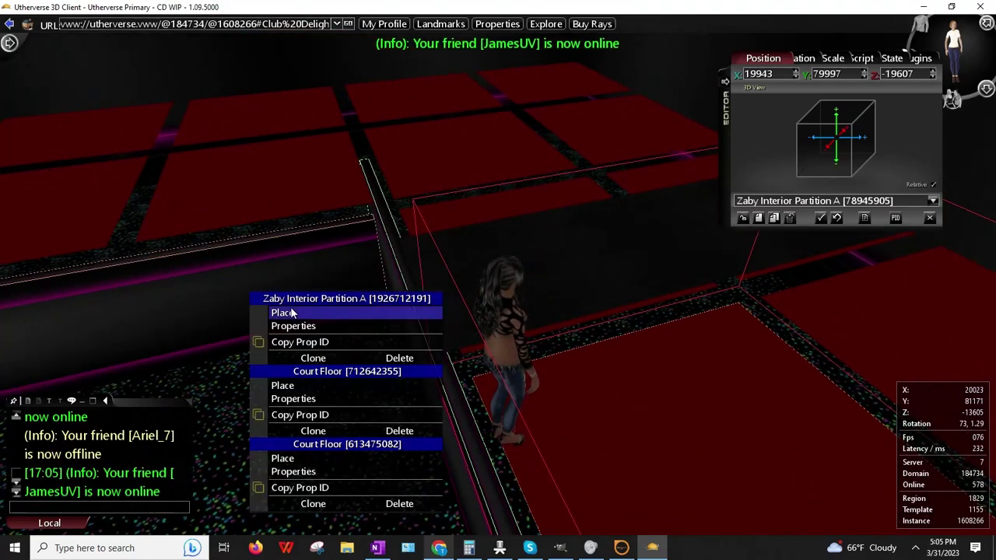
{"action": "left_click", "coordinate": [286, 312]}
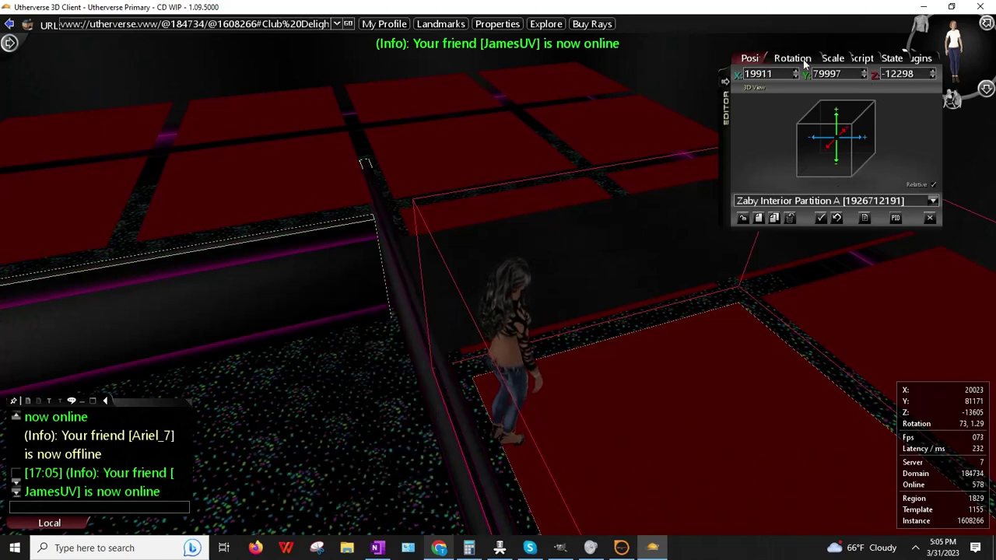
{"action": "left_click", "coordinate": [826, 59]}
{"action": "left_click", "coordinate": [784, 73]}
{"action": "type", "text": "4"}
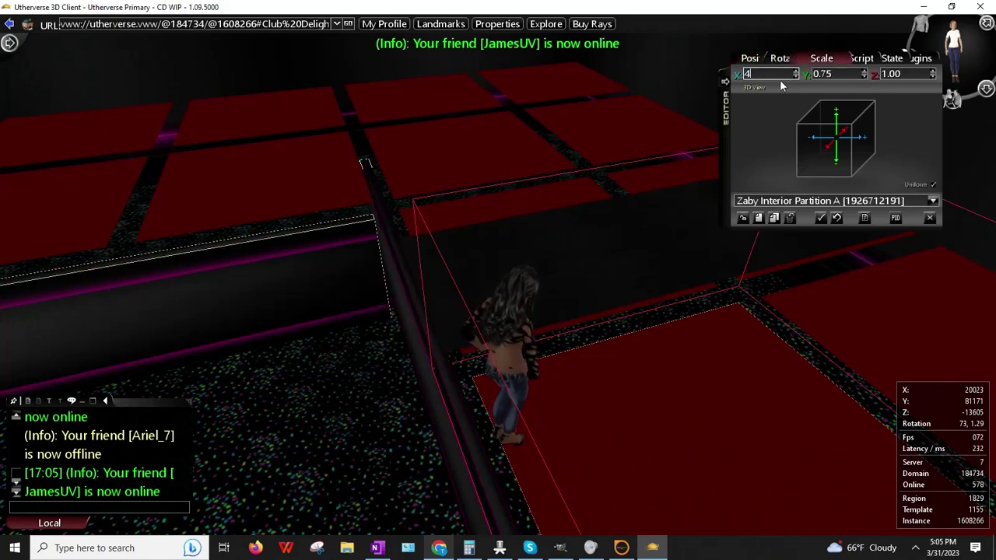
{"action": "type", "text": ".75"}
{"action": "key", "text": "Return"}
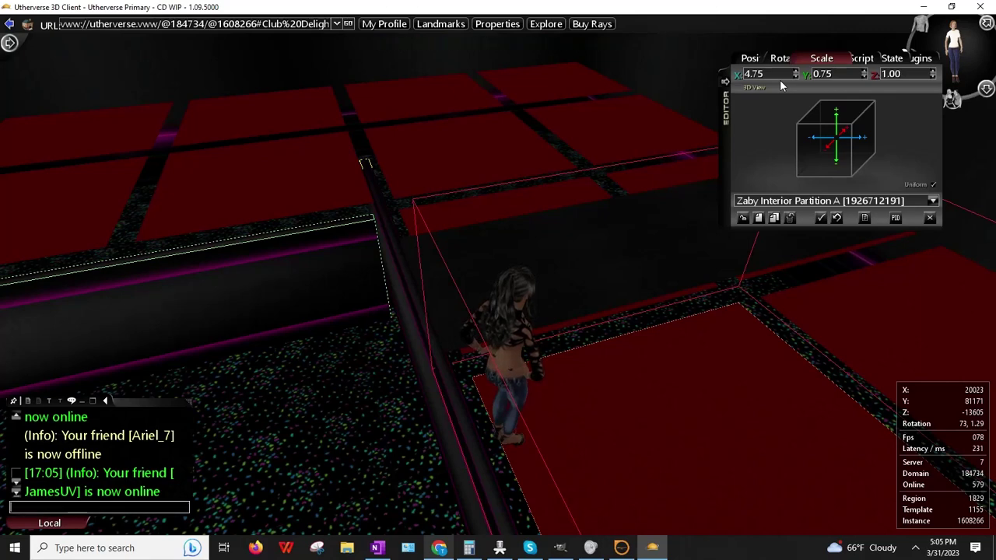
- Move the 4.75-scale partition to an X position of 19950 so its end meets the long edge partition
{"action": "right_click", "coordinate": [336, 302]}
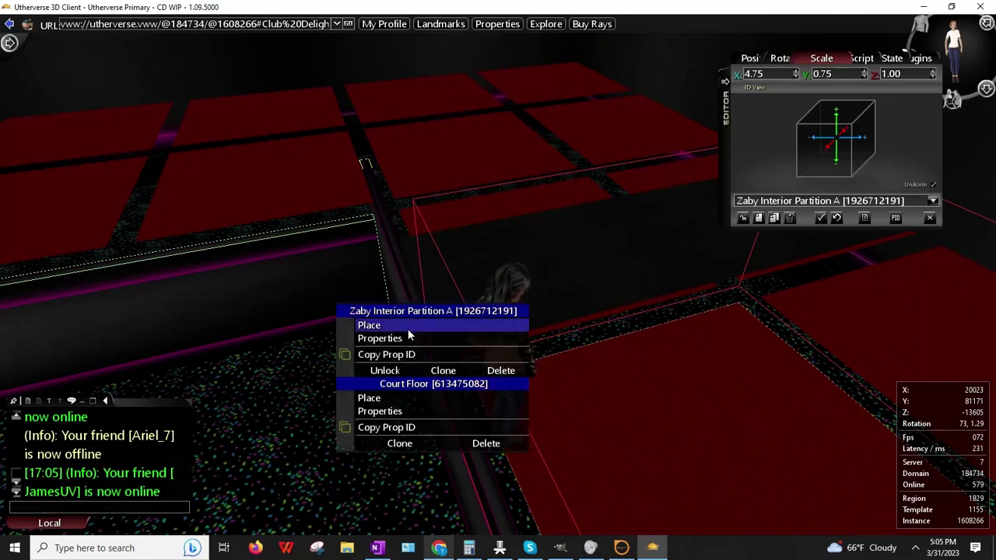
{"action": "left_click", "coordinate": [420, 337]}
{"action": "left_click", "coordinate": [750, 58]}
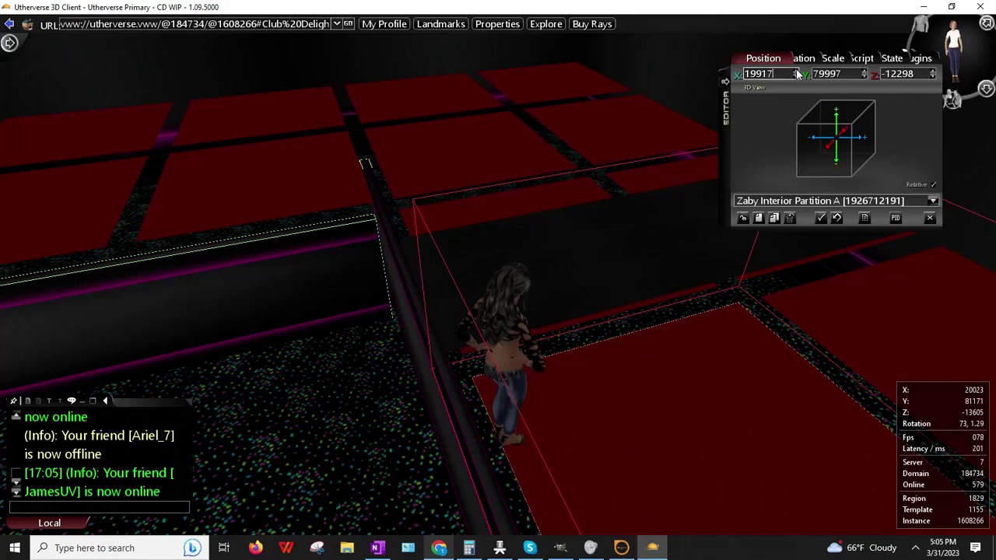
{"action": "left_click", "coordinate": [795, 71]}
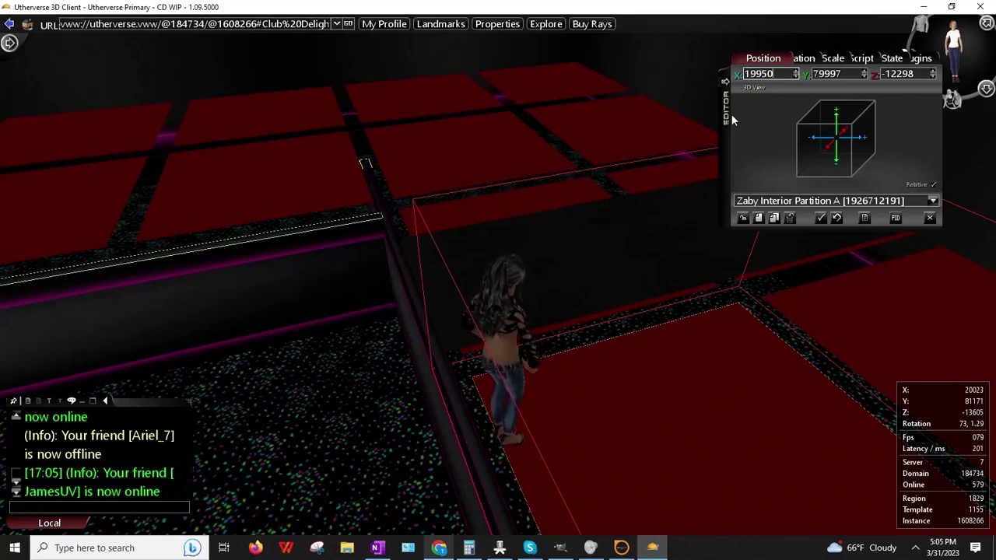
- Copy the adjusted partition's X position of 19950 and paste it into the matching partition at the far end of the sunken floor
{"action": "left_click_drag", "start_coordinate": [704, 128], "coordinate": [990, 213]}
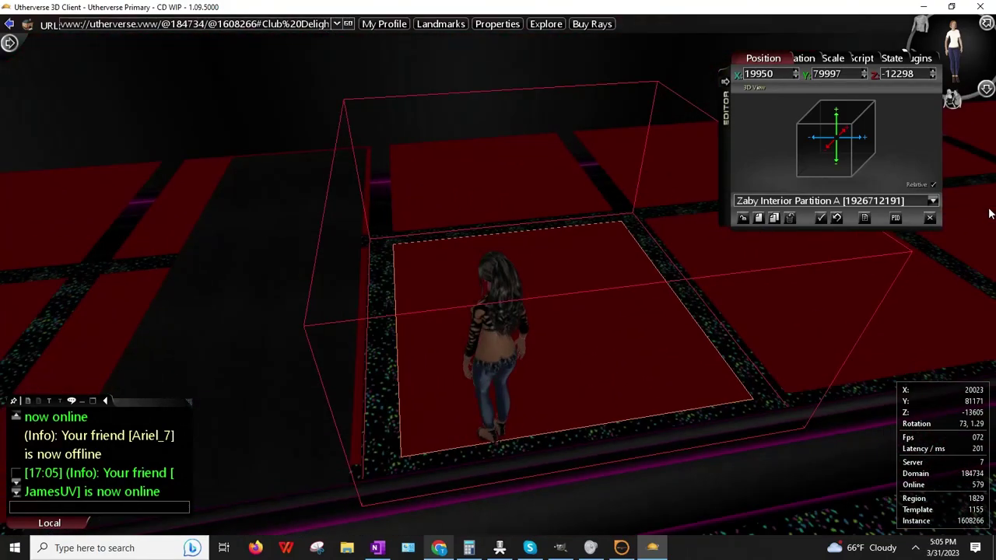
{"action": "right_click_drag", "start_coordinate": [990, 214], "coordinate": [616, 219]}
{"action": "right_click", "coordinate": [413, 172]}
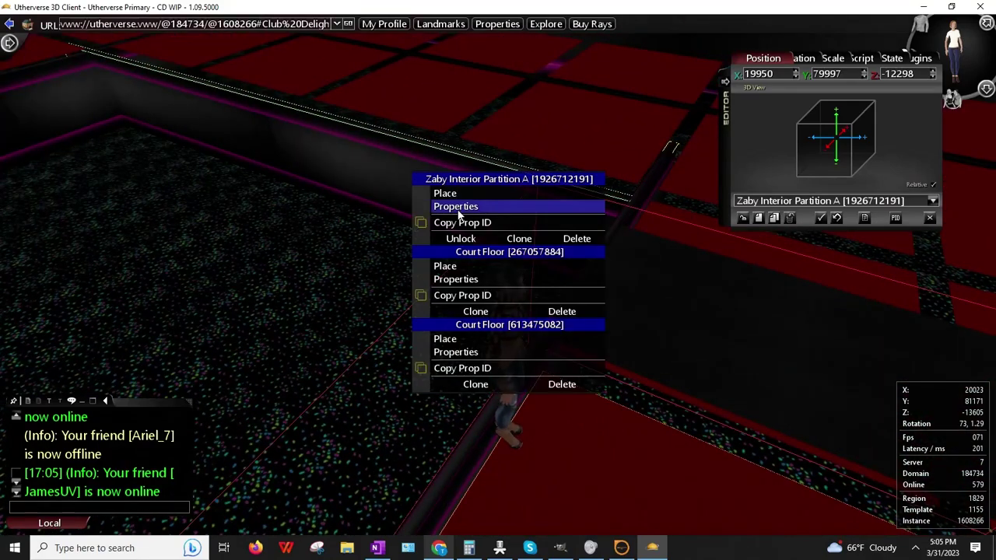
{"action": "left_click", "coordinate": [821, 58]}
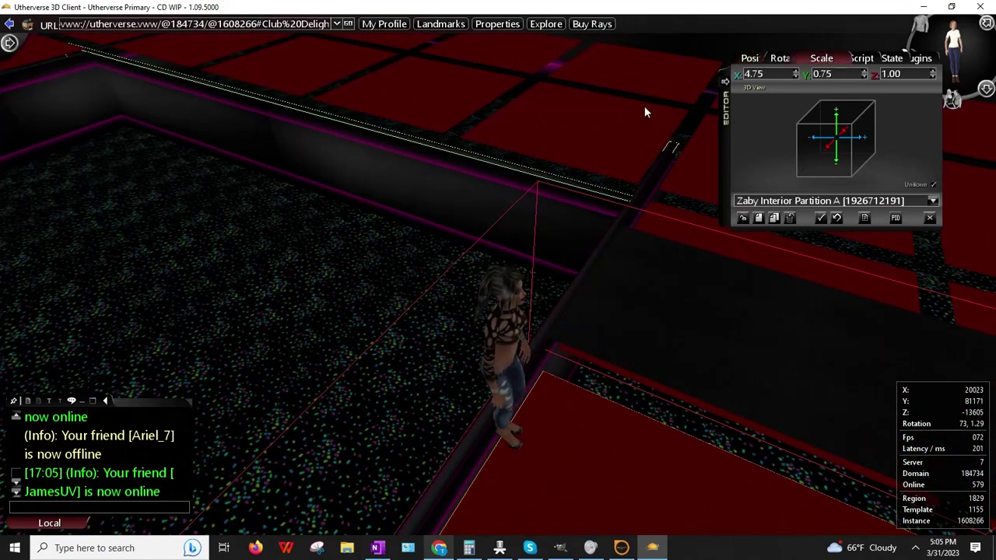
{"action": "left_click", "coordinate": [761, 59]}
{"action": "right_click", "coordinate": [758, 73]}
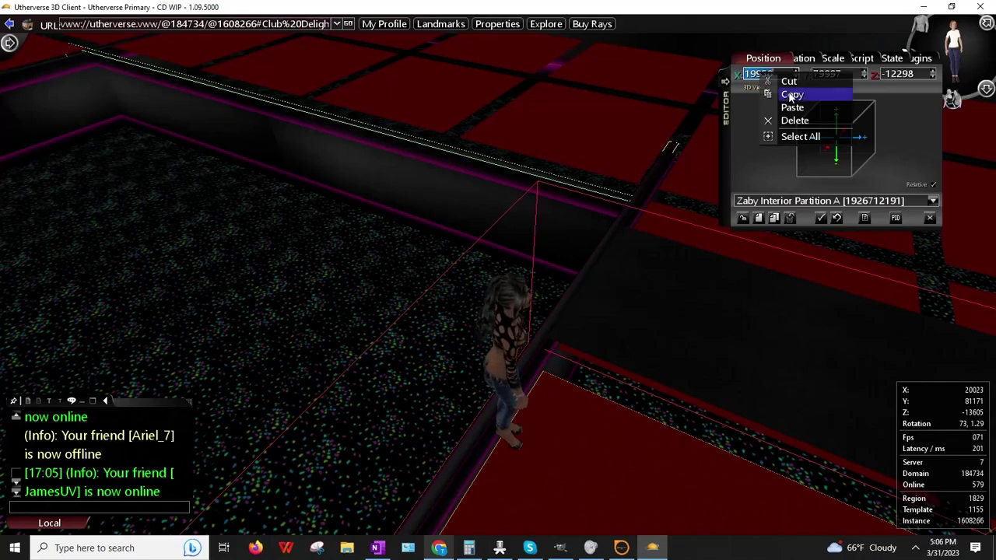
{"action": "left_click", "coordinate": [791, 94]}
{"action": "left_click_drag", "start_coordinate": [294, 155], "coordinate": [340, 117]}
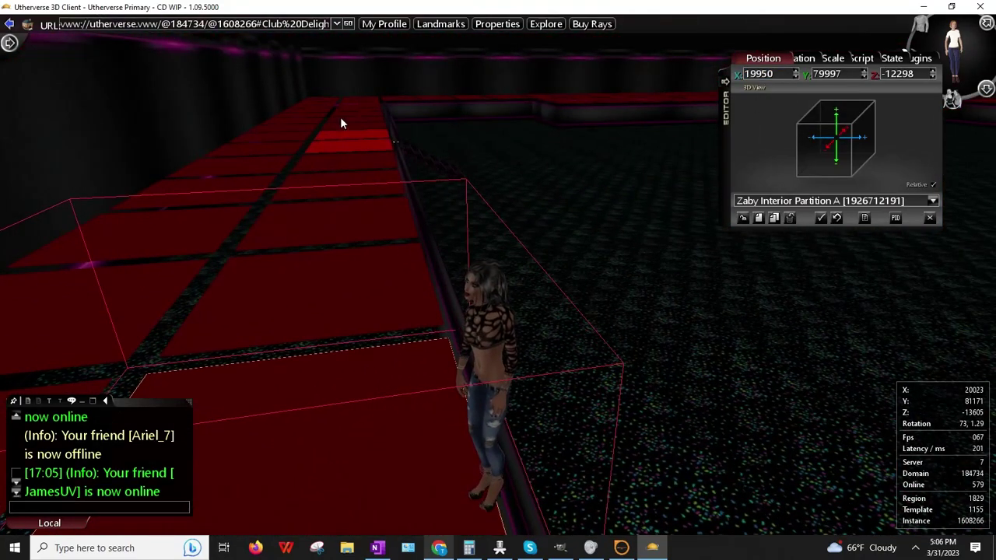
{"action": "right_click", "coordinate": [424, 118]}
{"action": "left_click", "coordinate": [469, 150]}
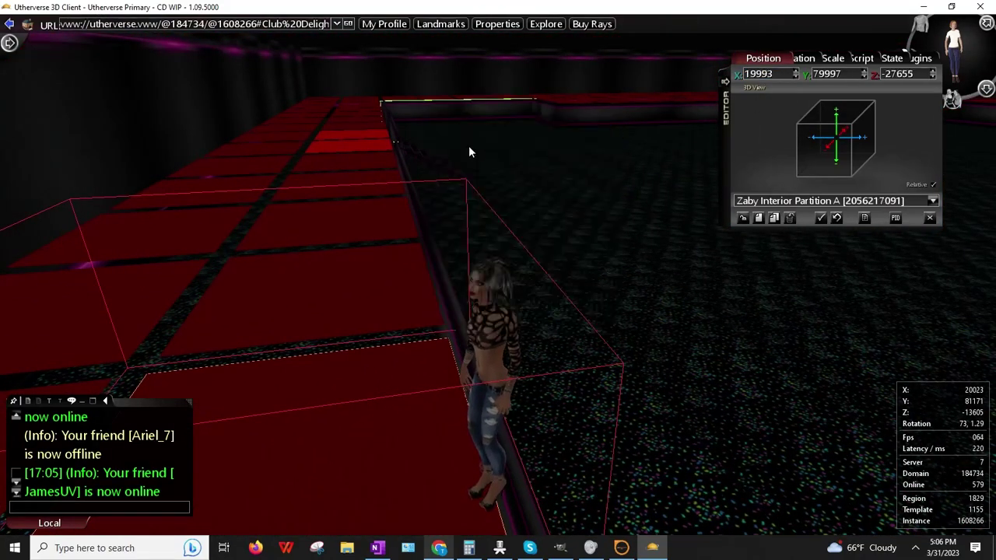
{"action": "right_click", "coordinate": [761, 74]}
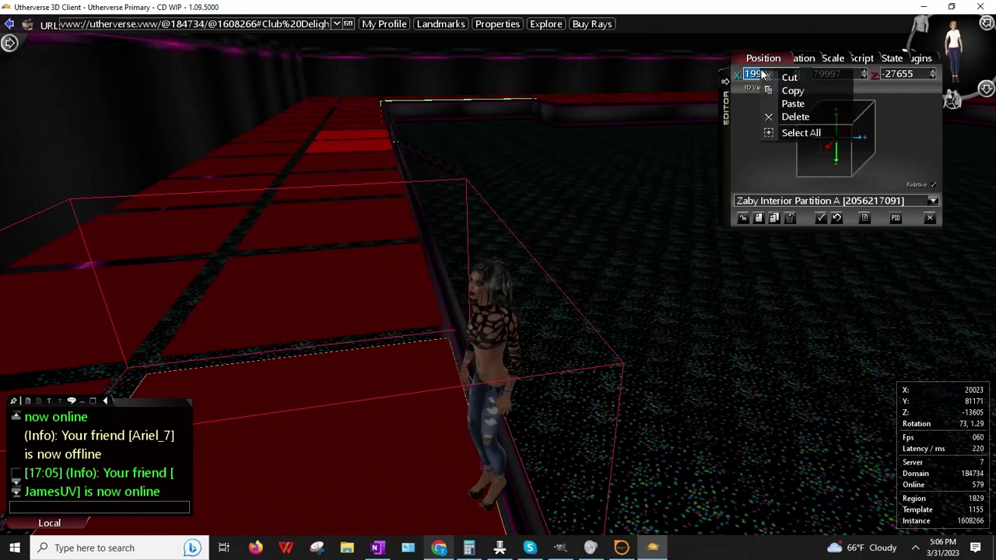
{"action": "left_click", "coordinate": [793, 103]}
- Set the far partition's X scale to 4.75 and release the edited partitions
{"action": "left_click", "coordinate": [821, 57]}
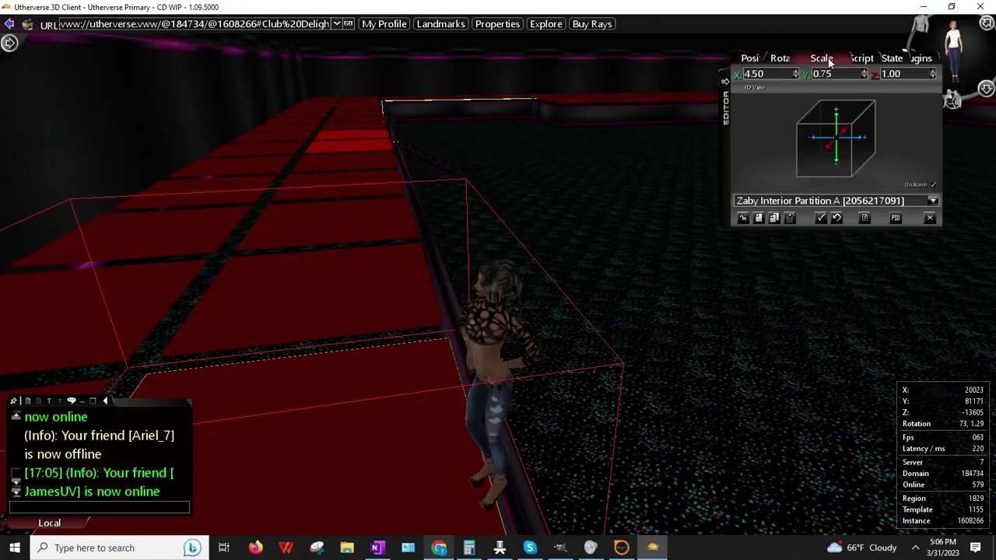
{"action": "type", "text": "4.75"}
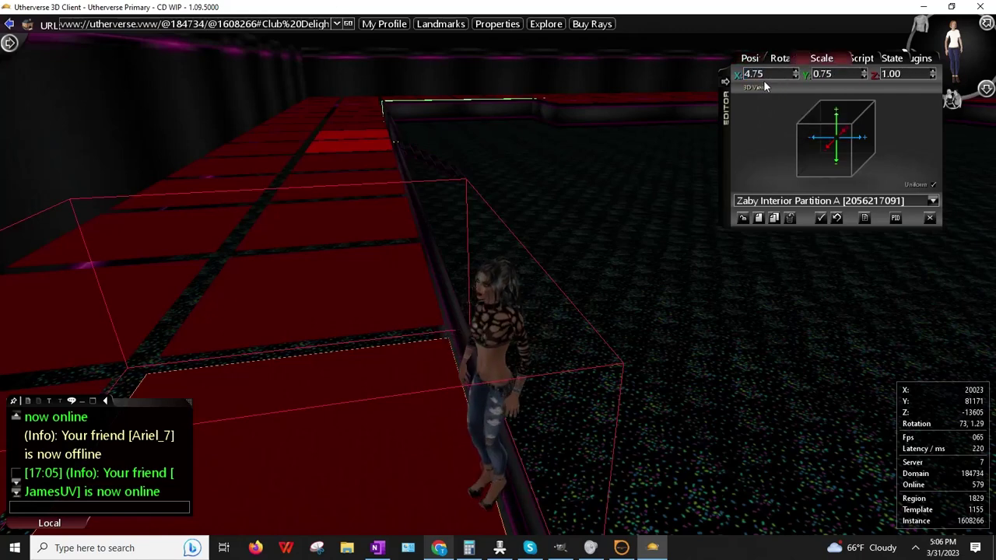
{"action": "left_click", "coordinate": [740, 218]}
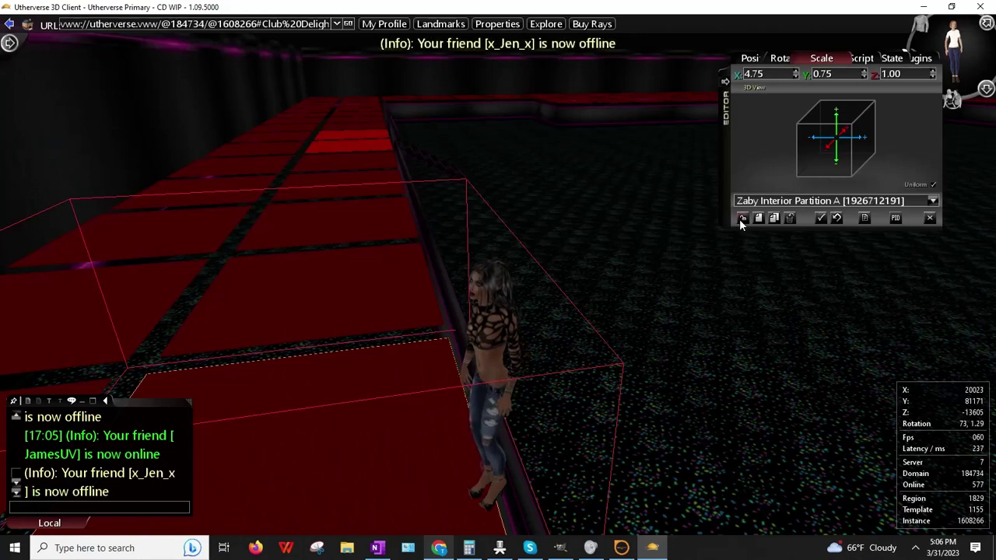
- Walk the avatar around the stage edge to examine how the partitions line up with the carpet sign and floor panels
{"action": "left_click_drag", "start_coordinate": [622, 255], "coordinate": [240, 319]}
{"action": "key", "text": "Up"}
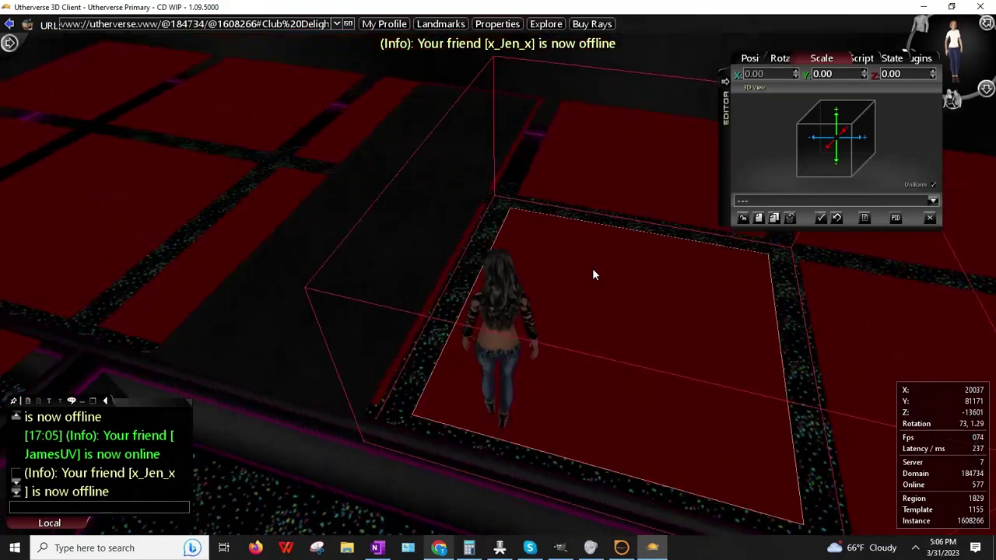
{"action": "key", "text": "Left"}
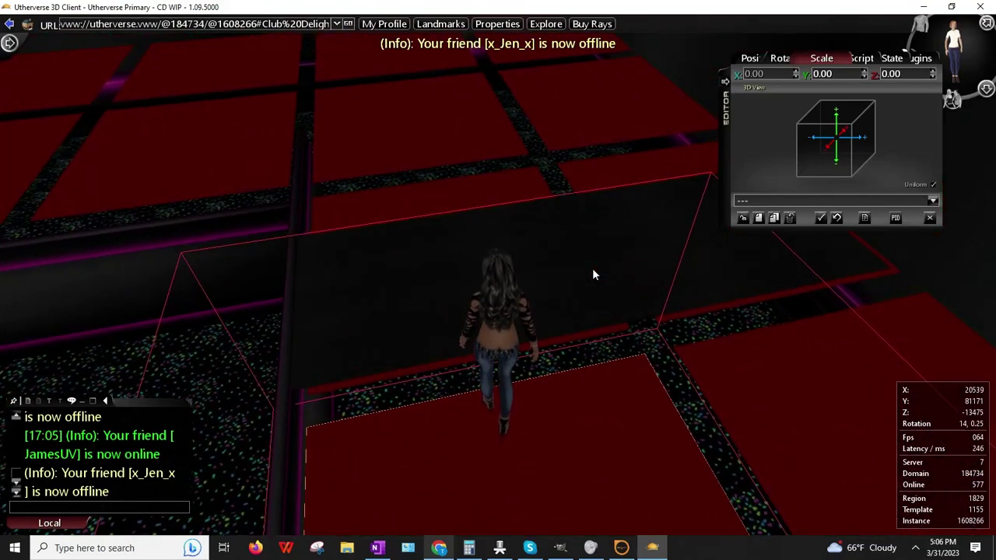
{"action": "left_click_drag", "start_coordinate": [560, 284], "coordinate": [608, 334]}
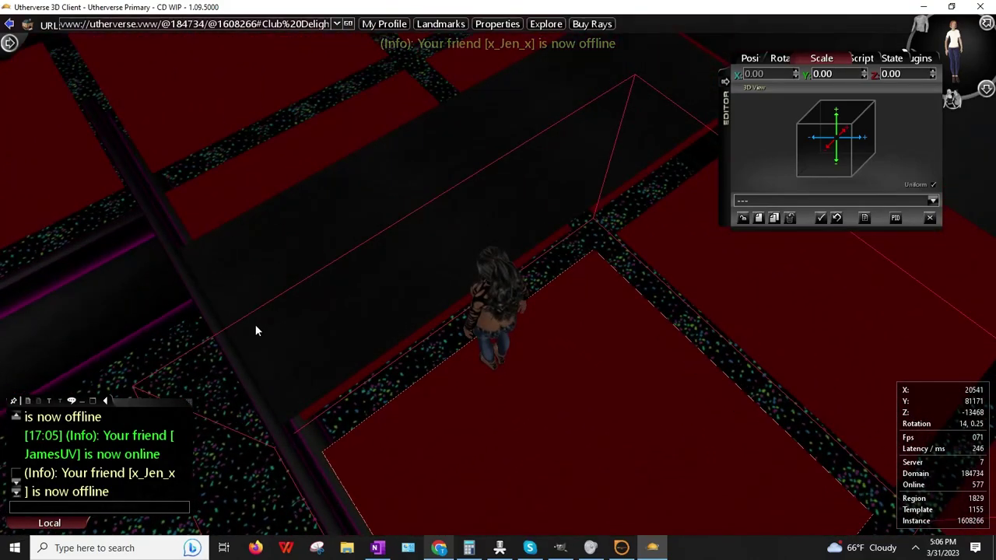
{"action": "left_click_drag", "start_coordinate": [255, 325], "coordinate": [242, 331]}
{"action": "key", "text": "Right"}
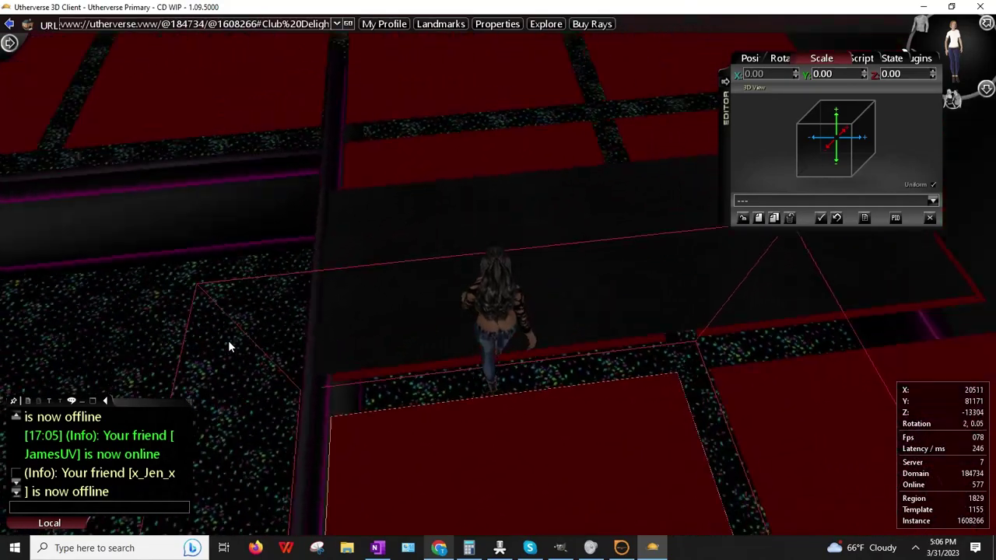
{"action": "key", "text": "Down"}
{"action": "key", "text": "Up"}
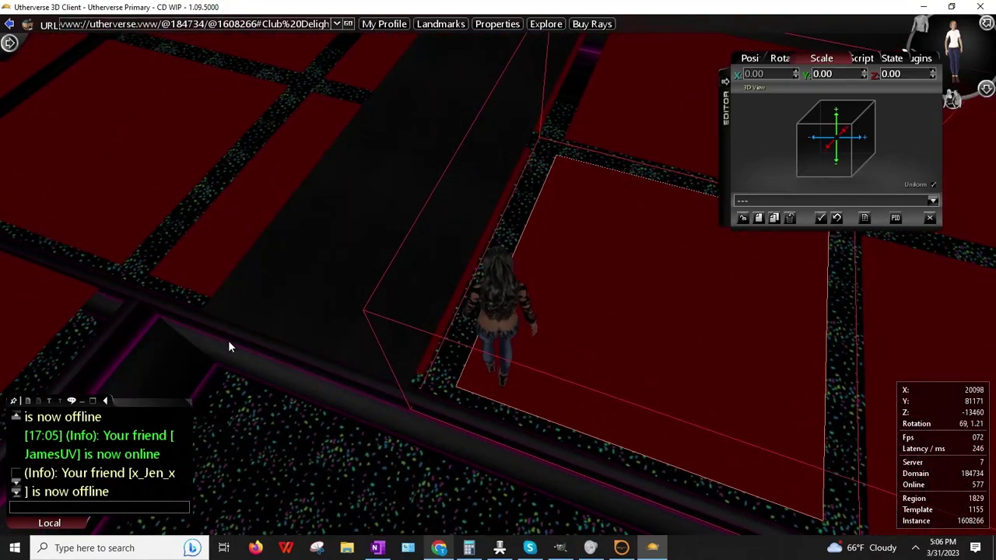
- Restart the prop editing session and select the dark 3x3 Tiled Sign lying across the stage floor for placement
{"action": "left_click_drag", "start_coordinate": [245, 336], "coordinate": [256, 308]}
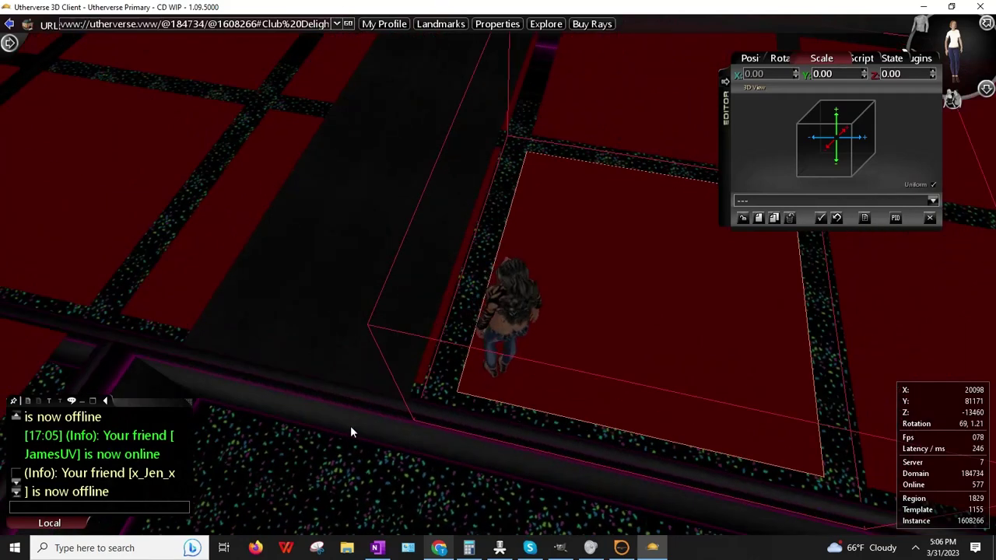
{"action": "left_click", "coordinate": [929, 218]}
{"action": "left_click", "coordinate": [984, 88]}
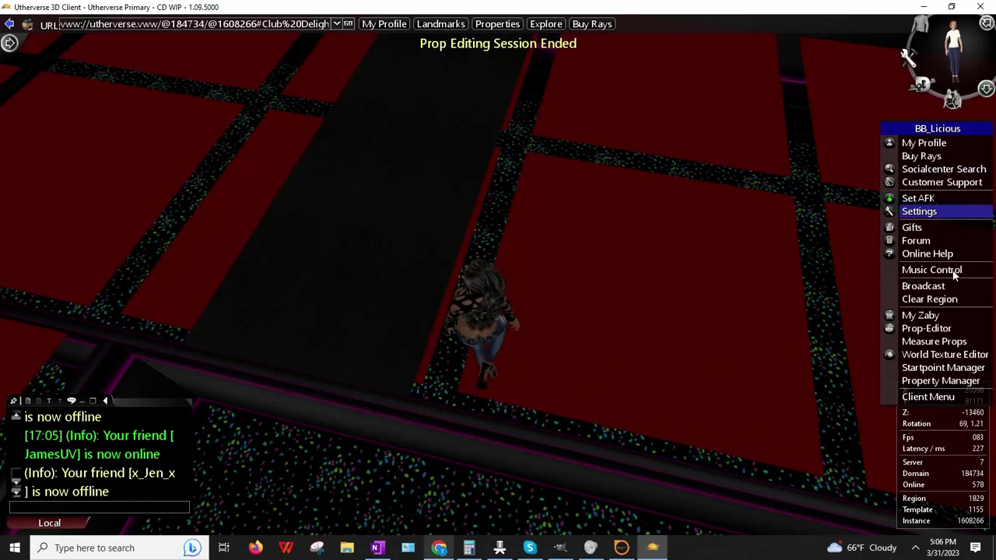
{"action": "left_click", "coordinate": [918, 327]}
{"action": "left_click_drag", "start_coordinate": [779, 193], "coordinate": [674, 191]}
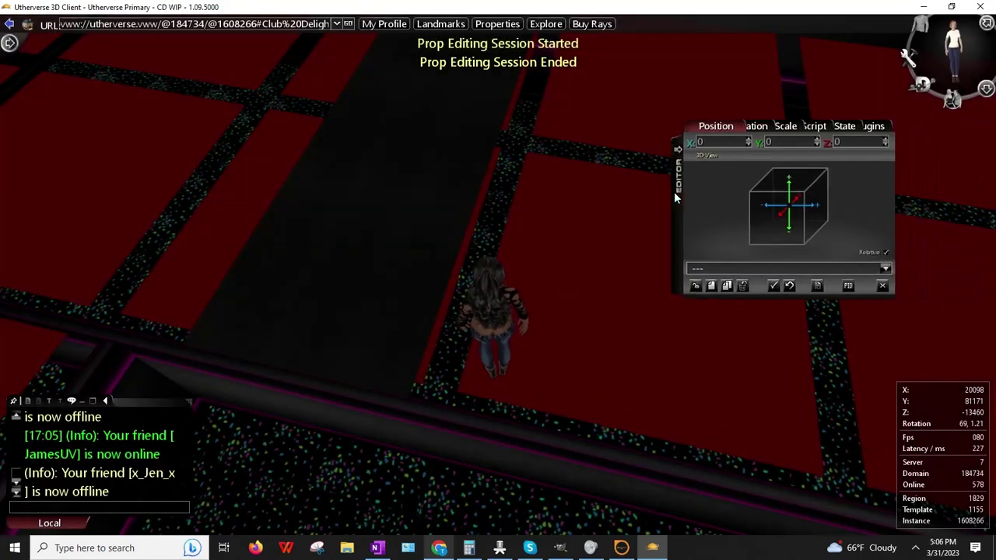
{"action": "left_click", "coordinate": [355, 224]}
{"action": "left_click", "coordinate": [397, 259]}
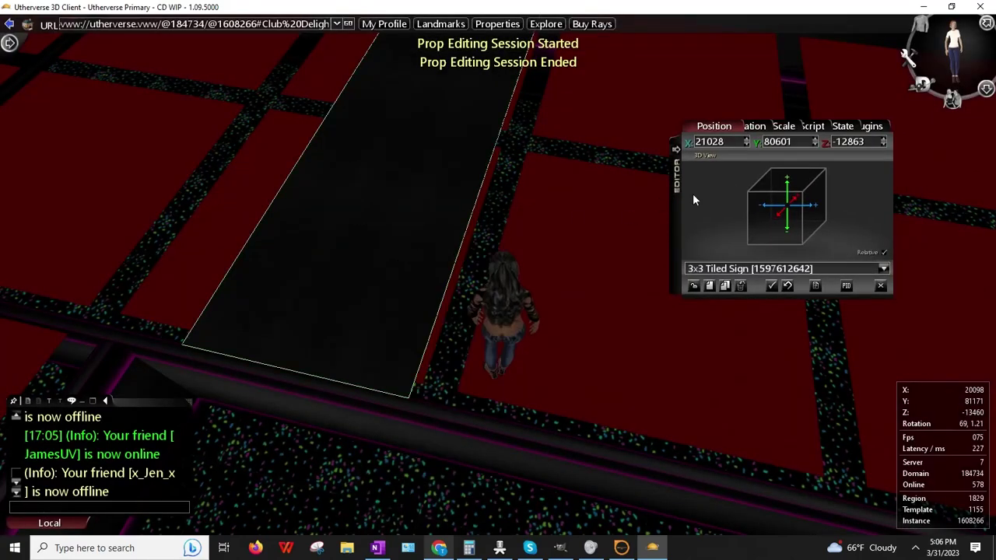
- Set the 3x3 Tiled Sign's X scale to 3.00
{"action": "left_click", "coordinate": [746, 139]}
{"action": "left_click", "coordinate": [745, 138]}
{"action": "left_click_drag", "start_coordinate": [587, 179], "coordinate": [556, 177]}
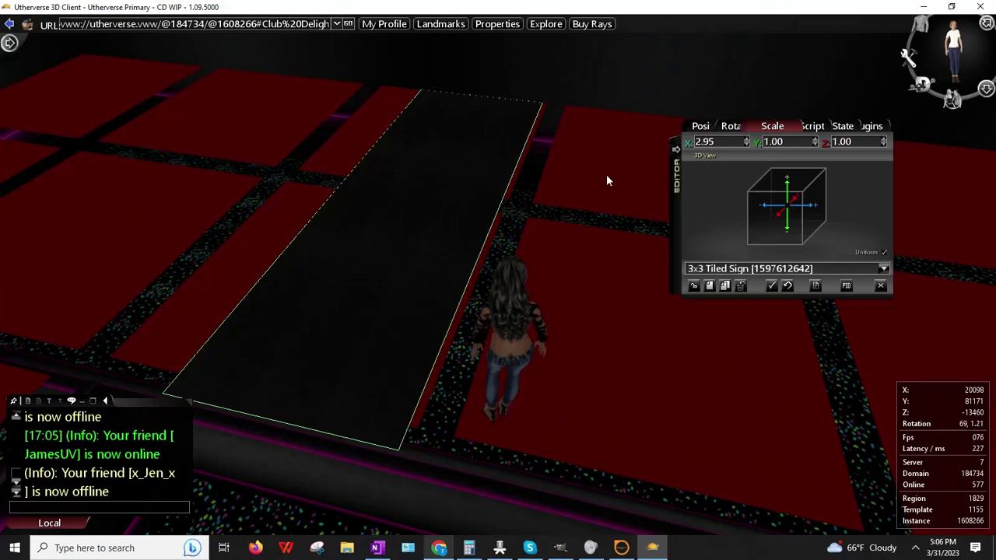
{"action": "left_click", "coordinate": [746, 137]}
{"action": "left_click", "coordinate": [746, 138]}
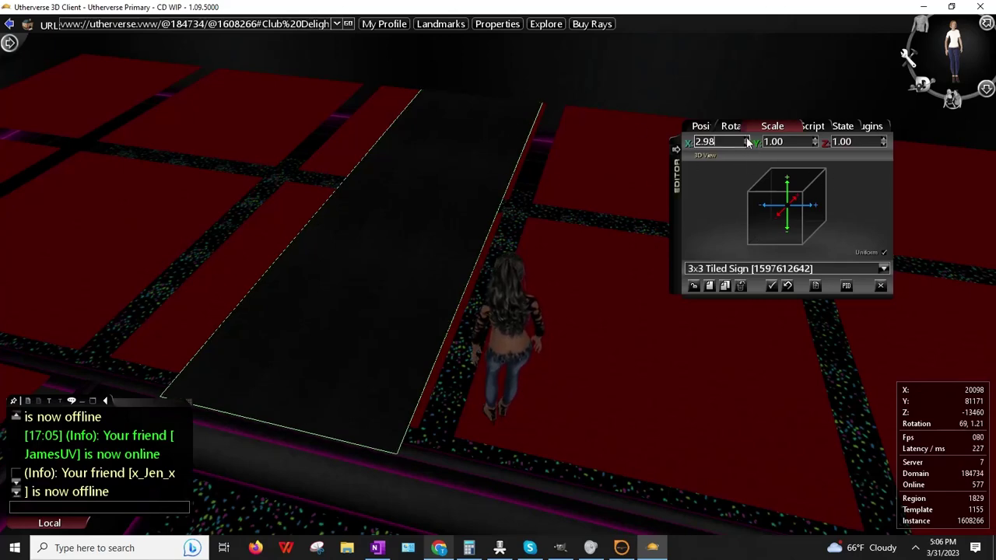
{"action": "left_click", "coordinate": [746, 139]}
- Adjust the tiled sign's X position to 21031 so its end lines up with the edge of the sunken floor
{"action": "left_click", "coordinate": [700, 126]}
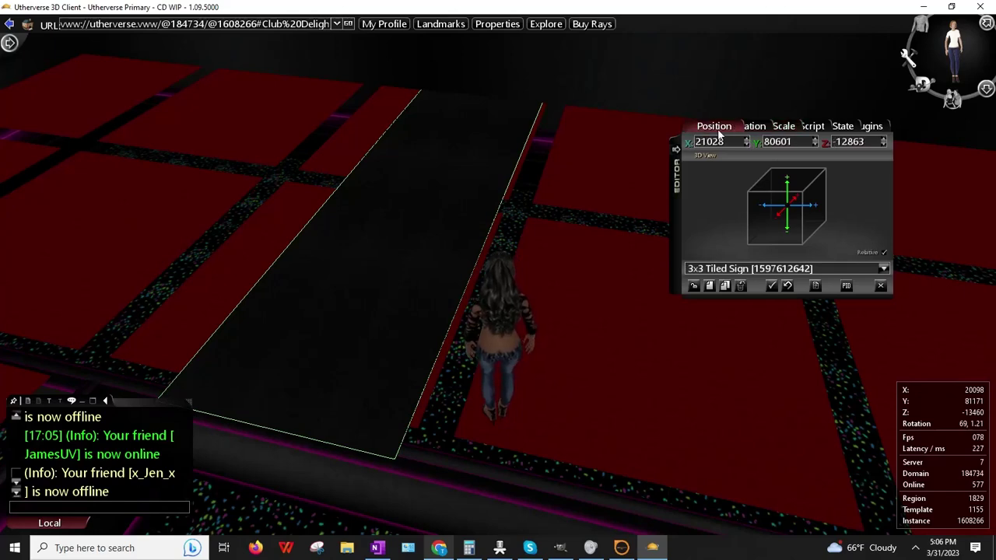
{"action": "left_click", "coordinate": [746, 144]}
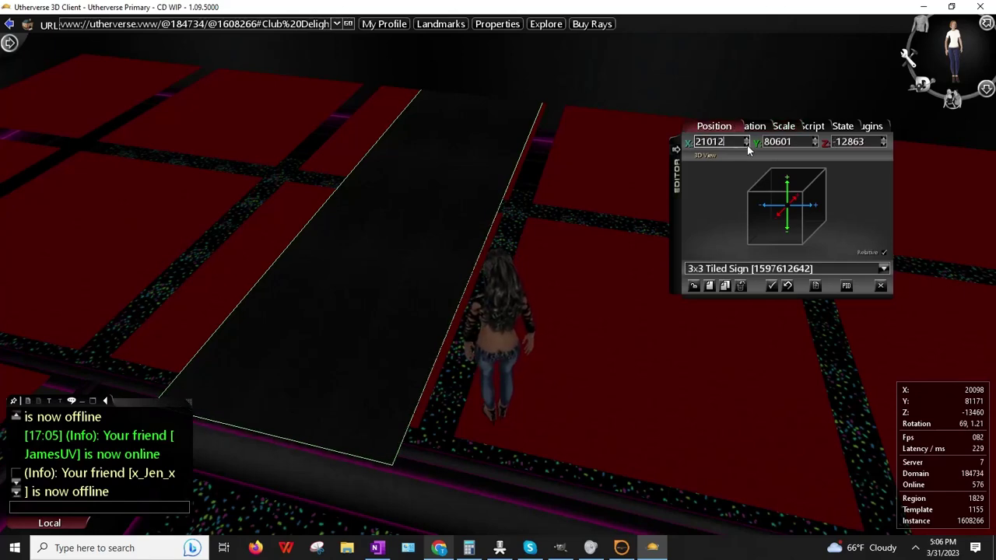
{"action": "left_click_drag", "start_coordinate": [455, 249], "coordinate": [530, 35]}
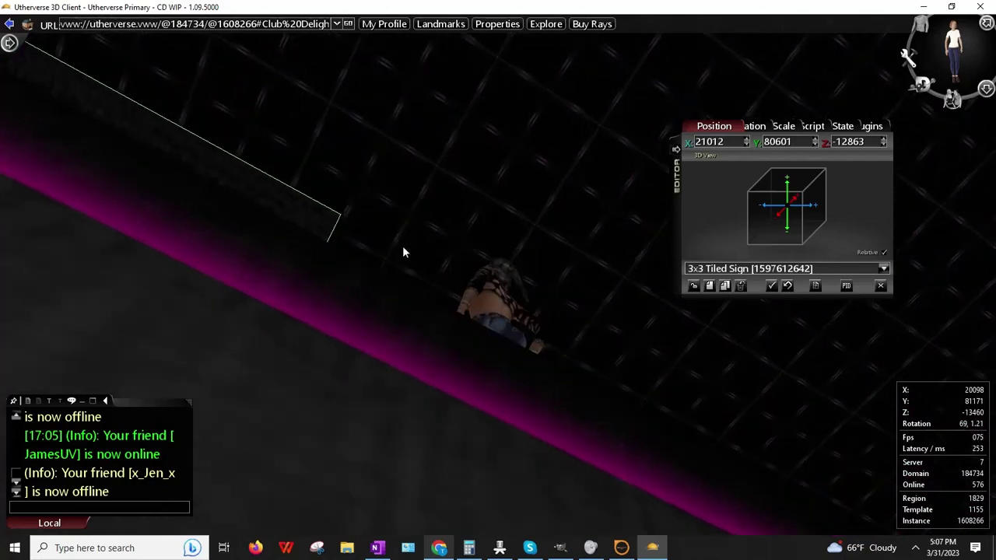
{"action": "left_click_drag", "start_coordinate": [402, 245], "coordinate": [395, 263]}
{"action": "right_click_drag", "start_coordinate": [395, 262], "coordinate": [578, 217]}
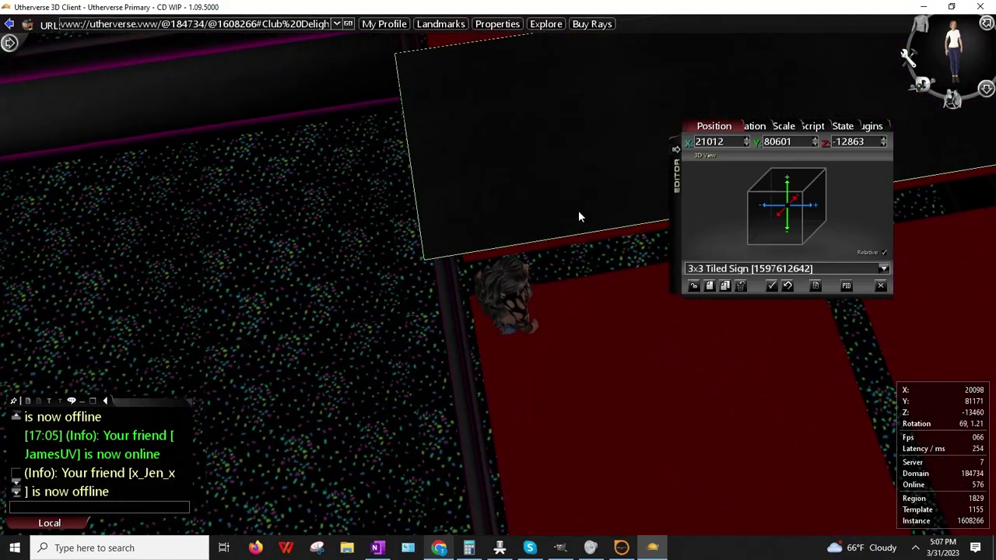
{"action": "left_click", "coordinate": [772, 127]}
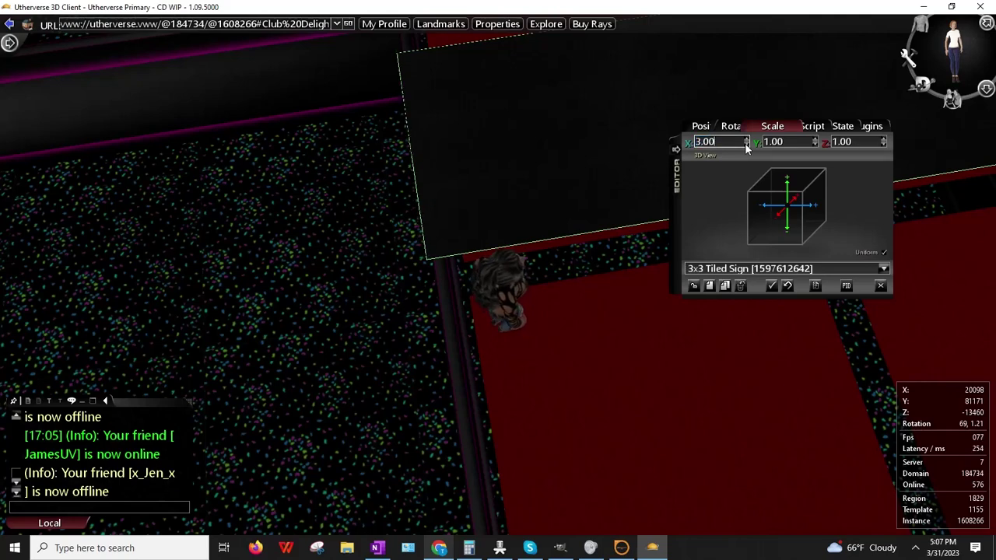
{"action": "left_click", "coordinate": [702, 126]}
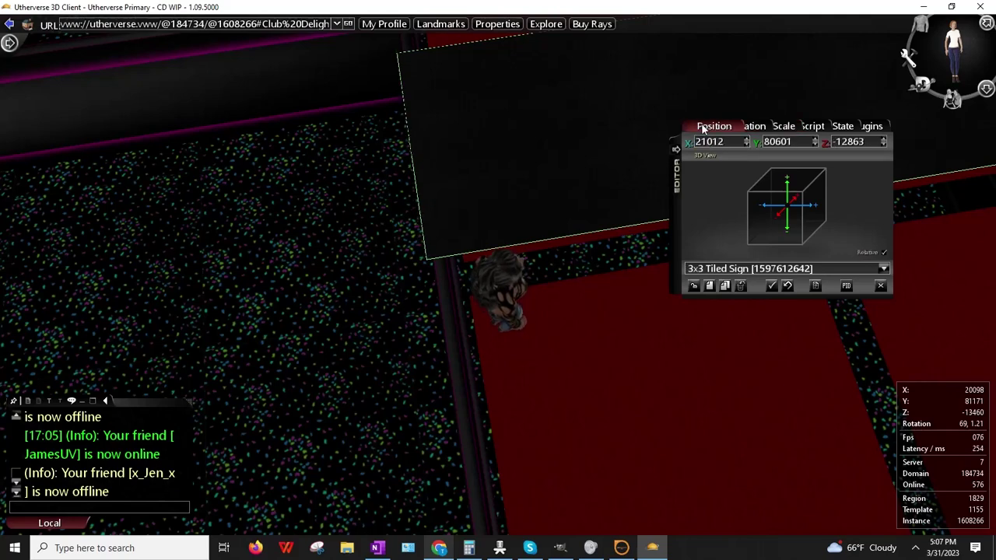
{"action": "left_click", "coordinate": [747, 139]}
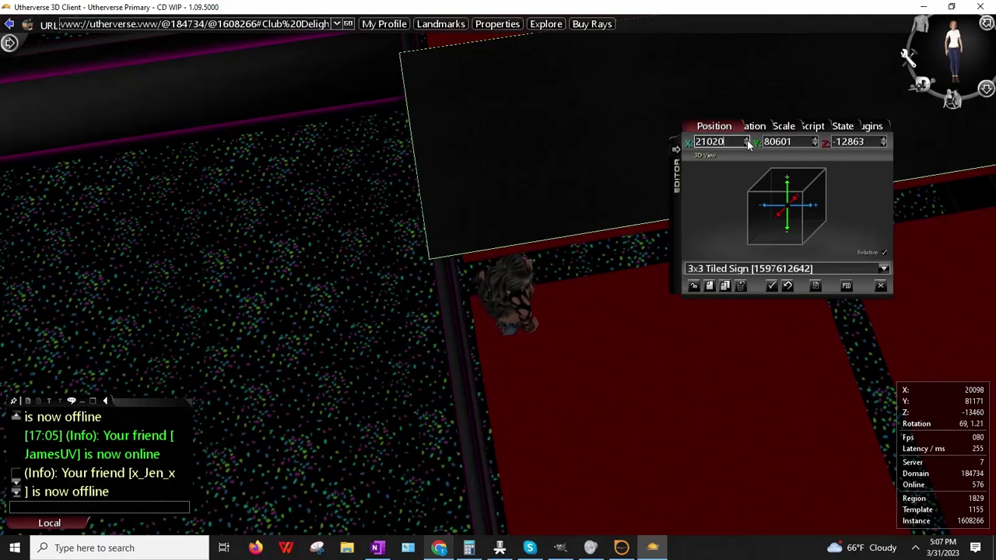
{"action": "left_click", "coordinate": [745, 139]}
{"action": "left_click_drag", "start_coordinate": [623, 188], "coordinate": [674, 215]}
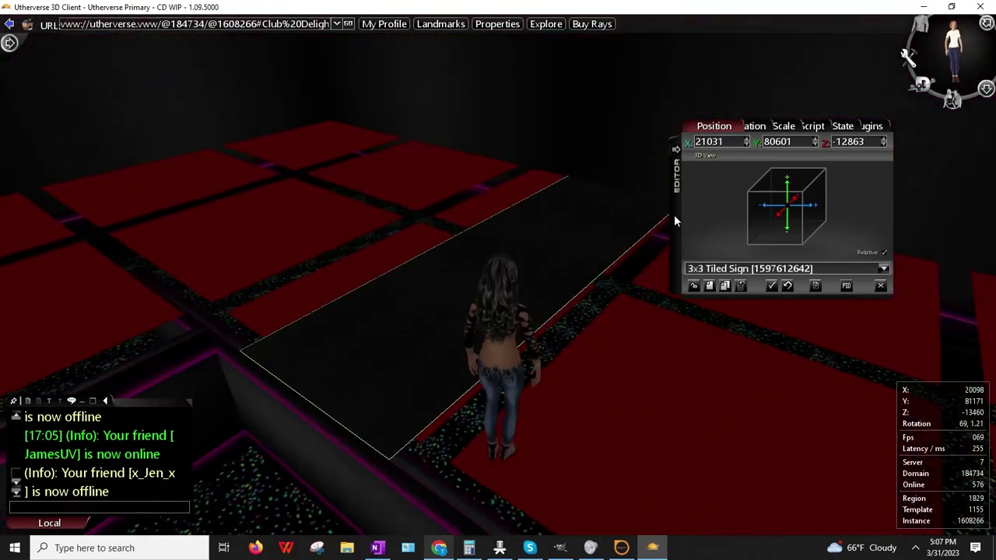
- Try lowering the tiled sign to a Y position of 80598, inspect it from the sunken floor and release it
{"action": "left_click", "coordinate": [815, 145]}
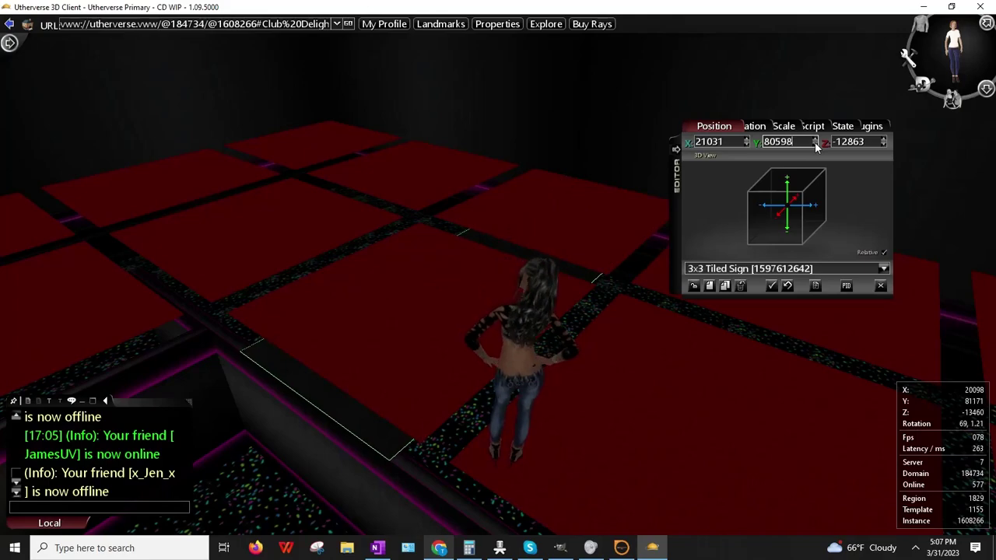
{"action": "left_click", "coordinate": [814, 139]}
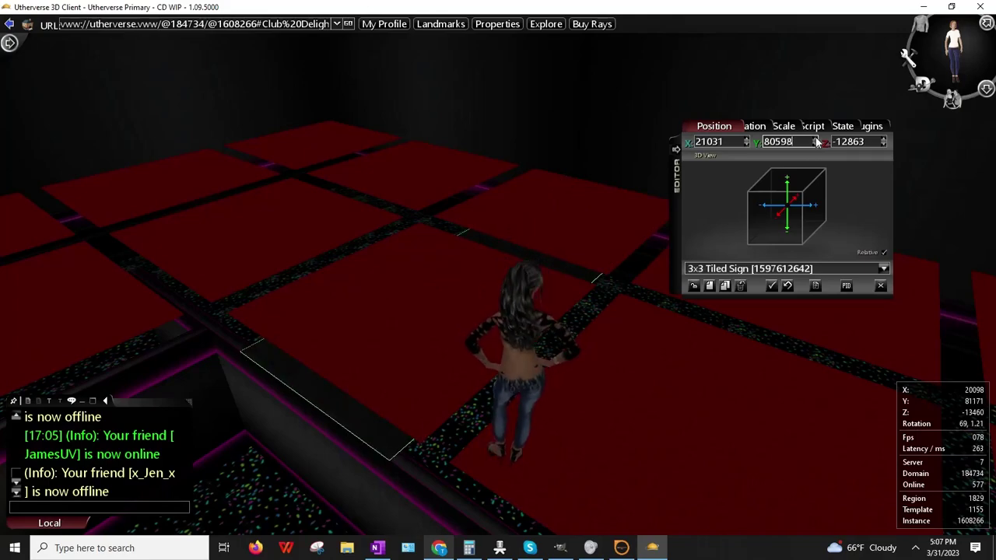
{"action": "key", "text": "Right"}
{"action": "key", "text": "Down"}
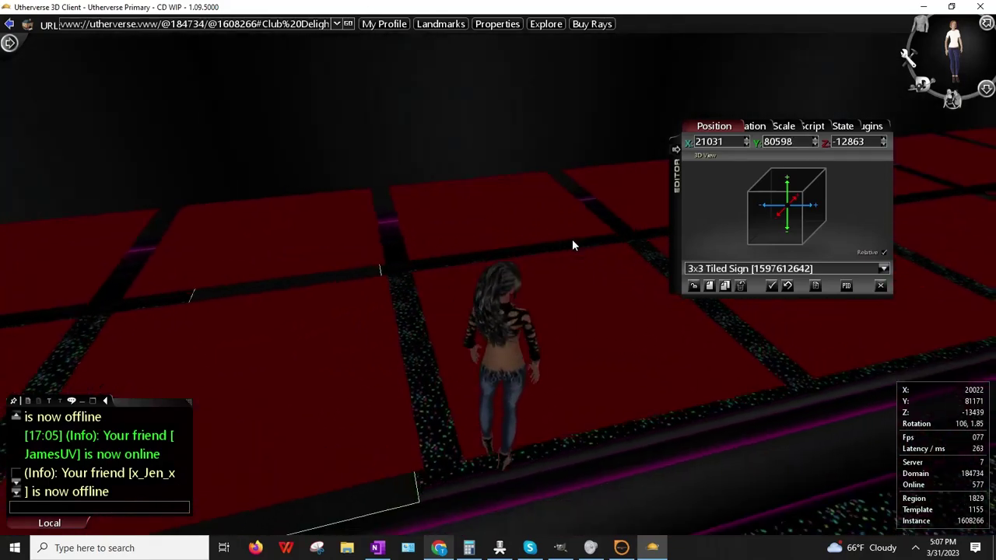
{"action": "key", "text": "Up"}
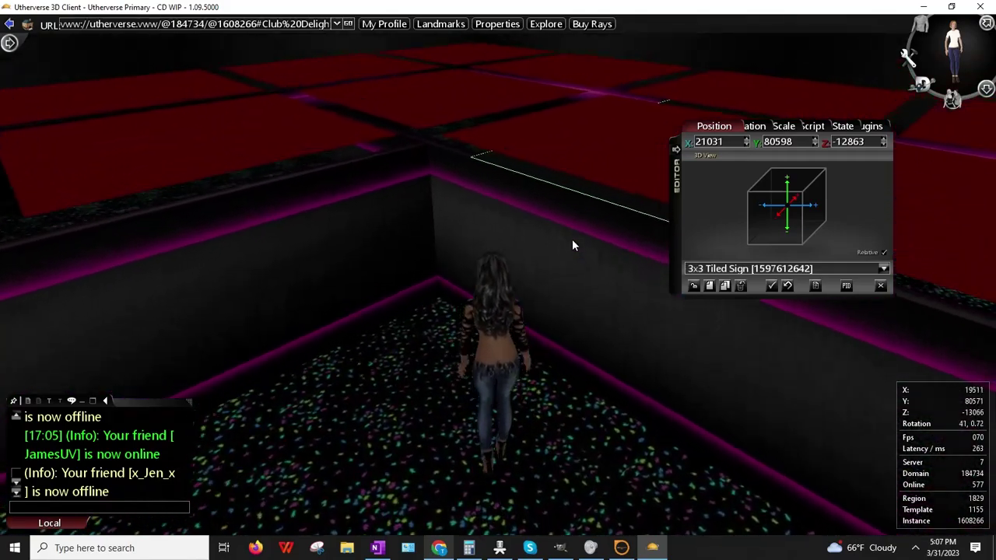
{"action": "left_click_drag", "start_coordinate": [573, 240], "coordinate": [438, 306]}
{"action": "left_click", "coordinate": [693, 285]}
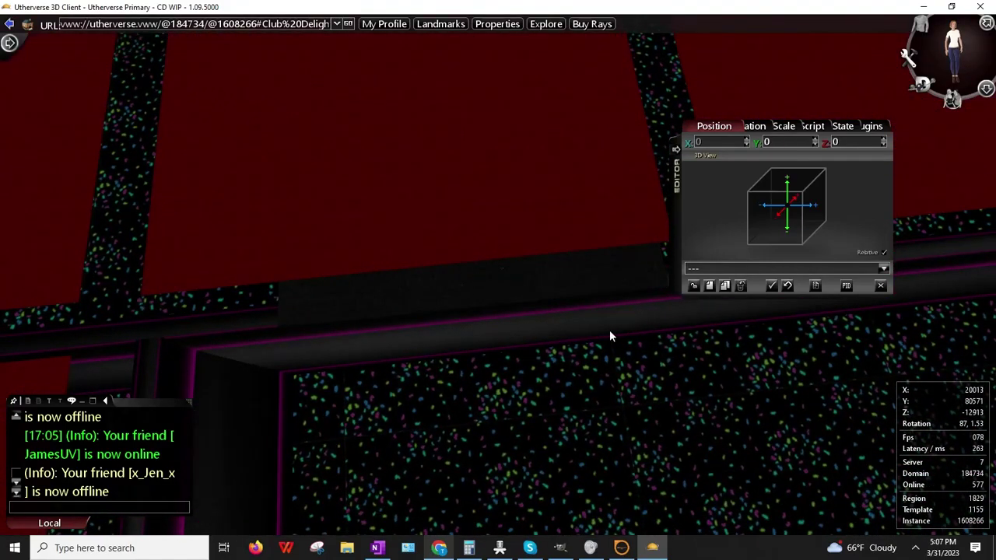
- Return to the stage floor, reselect the 3x3 Tiled Sign and raise its Y position to 80601
{"action": "right_click_drag", "start_coordinate": [609, 330], "coordinate": [571, 344]}
{"action": "key", "text": "Up"}
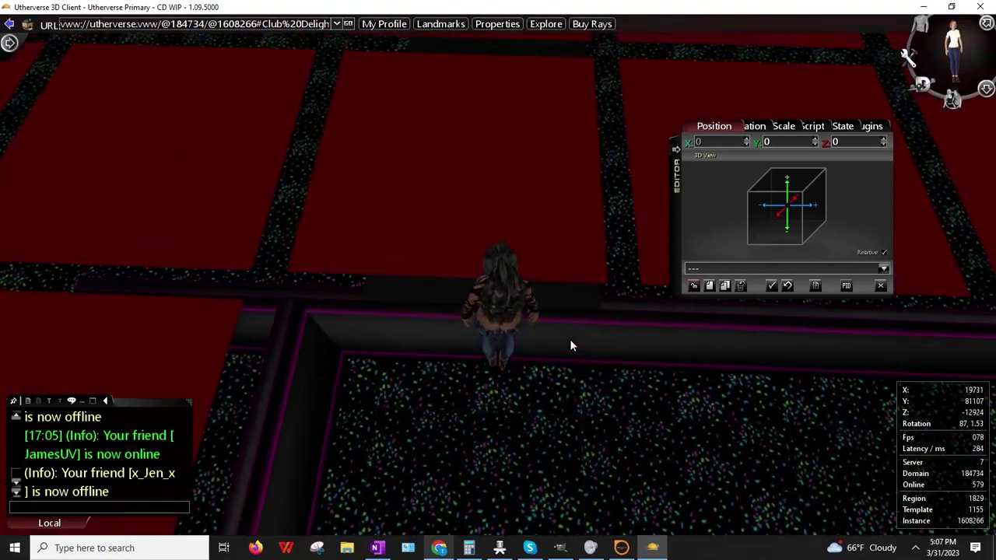
{"action": "key", "text": "Left"}
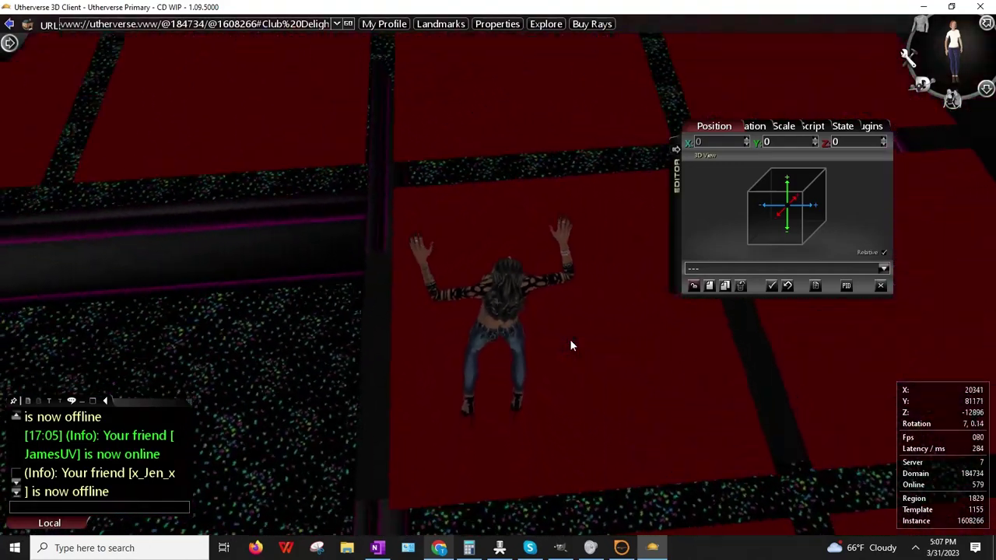
{"action": "key", "text": "Up"}
{"action": "key", "text": "Right"}
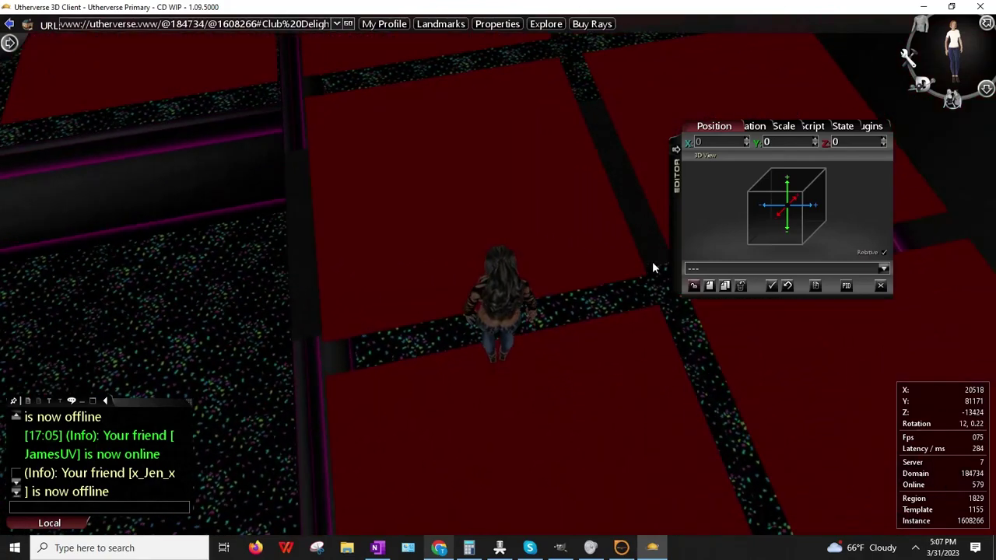
{"action": "right_click", "coordinate": [282, 280]}
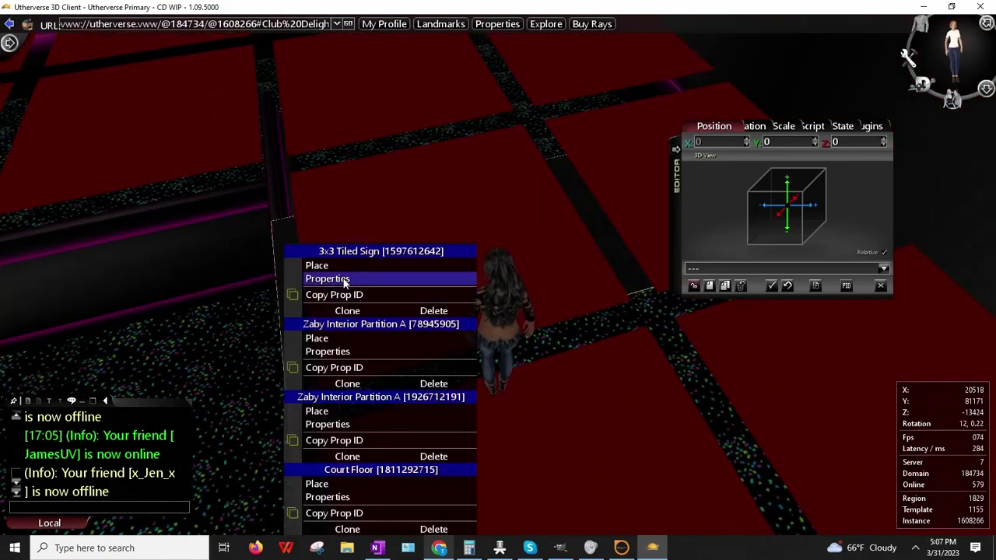
{"action": "left_click", "coordinate": [370, 274]}
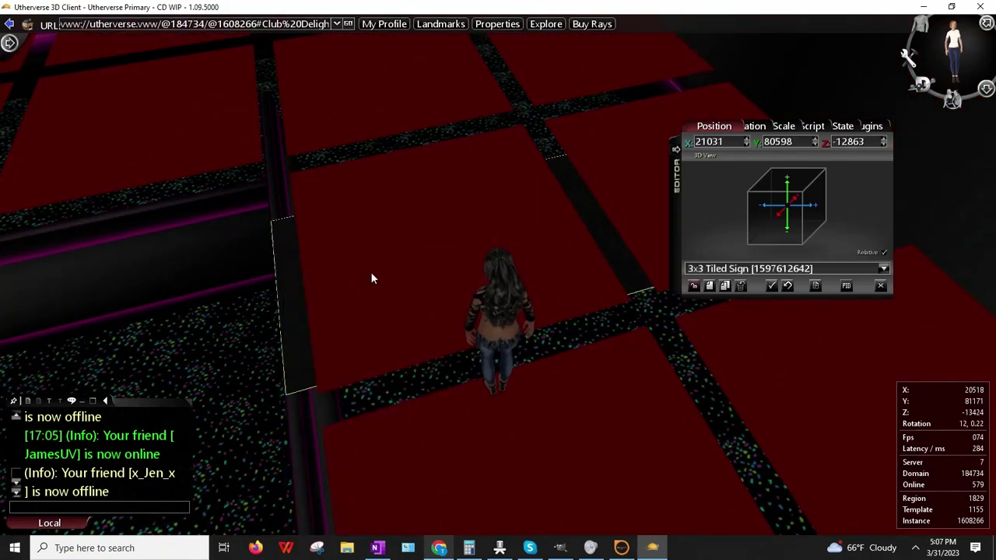
{"action": "left_click", "coordinate": [815, 138]}
{"action": "left_click", "coordinate": [816, 139]}
{"action": "left_click", "coordinate": [816, 139]}
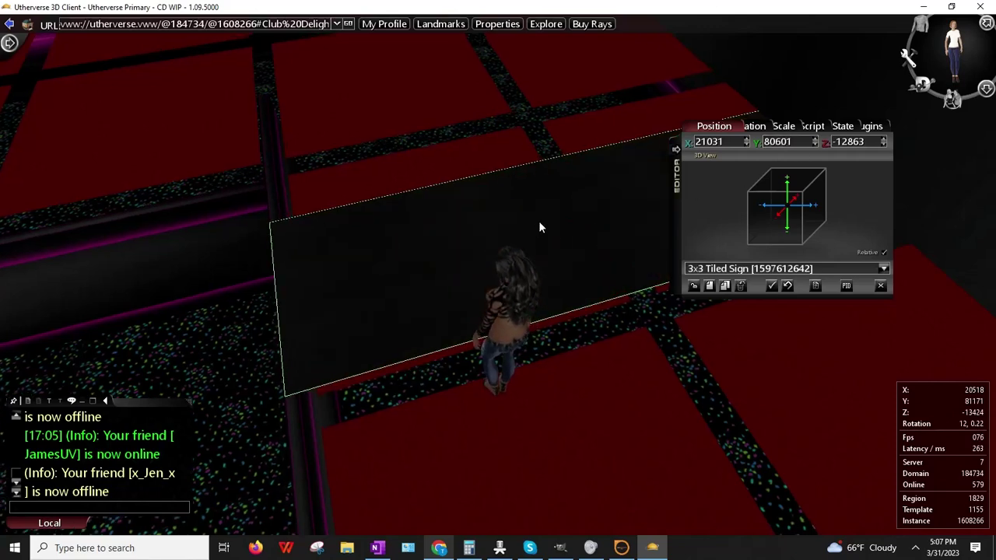
- Set the tiled sign's Y scale to 3 to widen it across the stage floor
{"action": "left_click", "coordinate": [773, 125]}
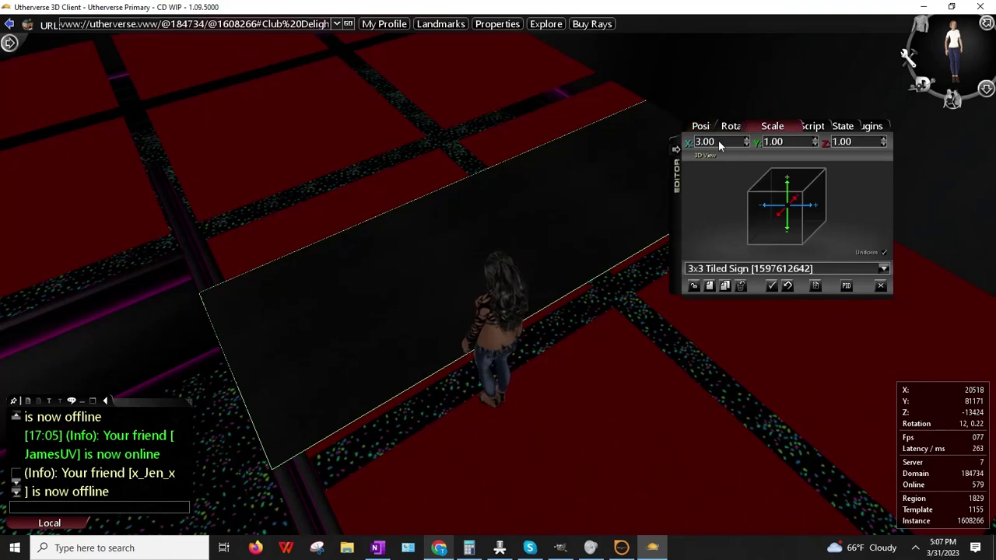
{"action": "left_click", "coordinate": [718, 141]}
{"action": "left_click", "coordinate": [792, 143]}
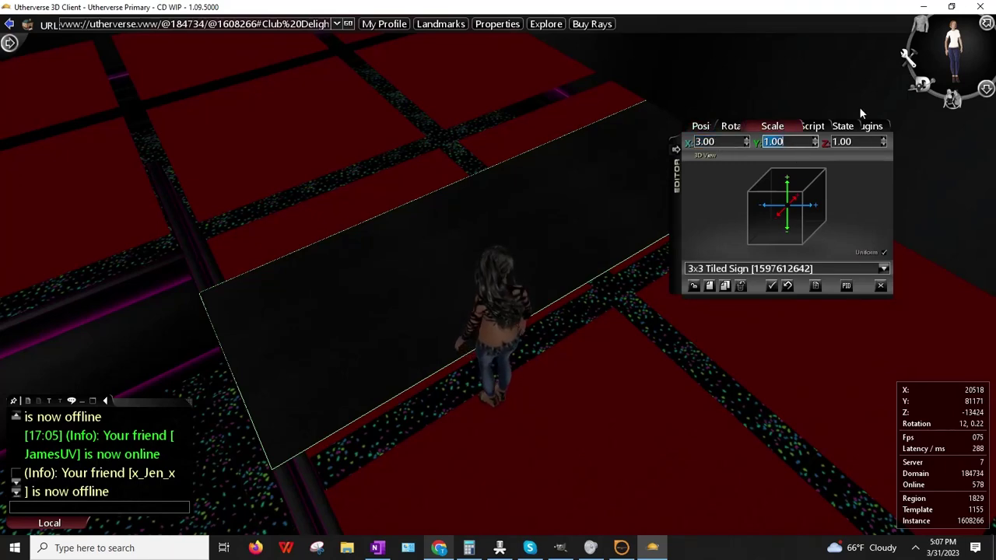
{"action": "type", "text": "3"}
{"action": "key", "text": "Return"}
{"action": "left_click_drag", "start_coordinate": [420, 325], "coordinate": [407, 287]}
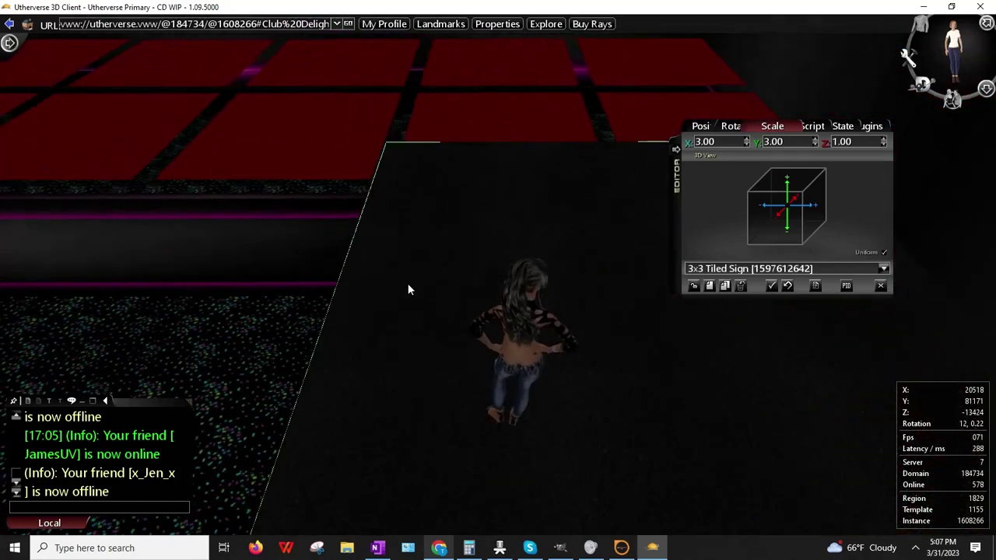
- Set the tiled sign's Emissive value to 166 to brighten its carpet texture
{"action": "left_click", "coordinate": [843, 126]}
{"action": "scroll", "coordinate": [891, 175], "scroll_direction": "down", "scroll_amount": 5}
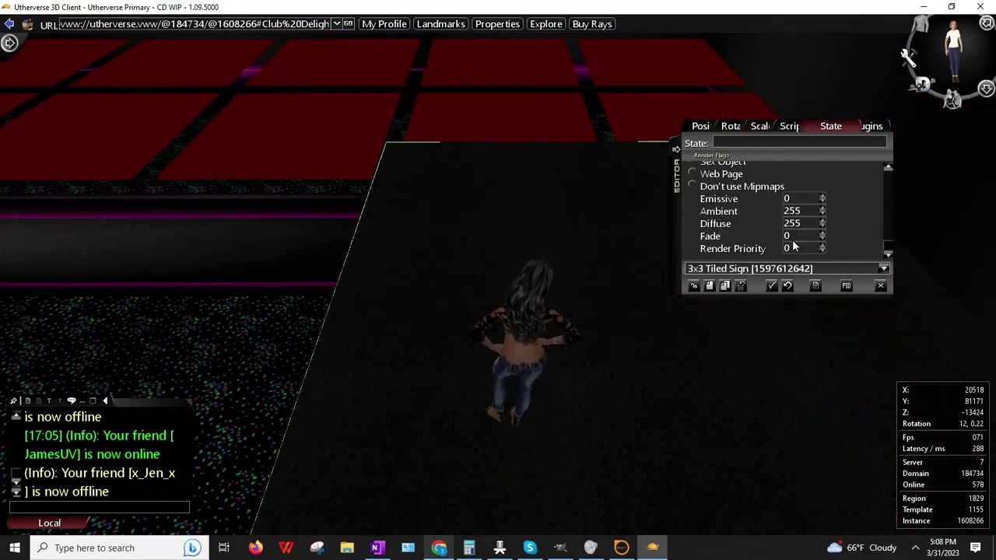
{"action": "left_click", "coordinate": [797, 198]}
{"action": "type", "text": "166"}
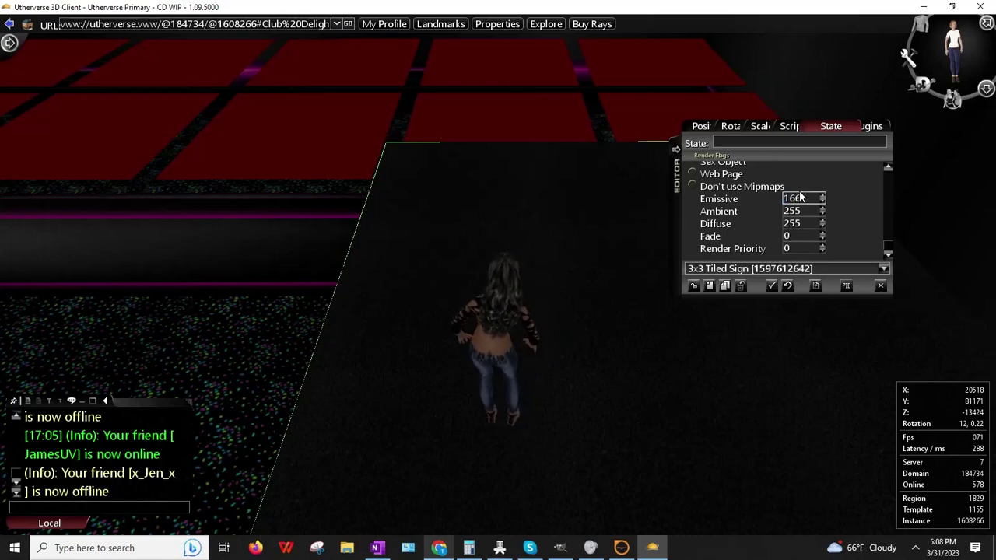
{"action": "key", "text": "Return"}
{"action": "left_click_drag", "start_coordinate": [414, 359], "coordinate": [630, 372]}
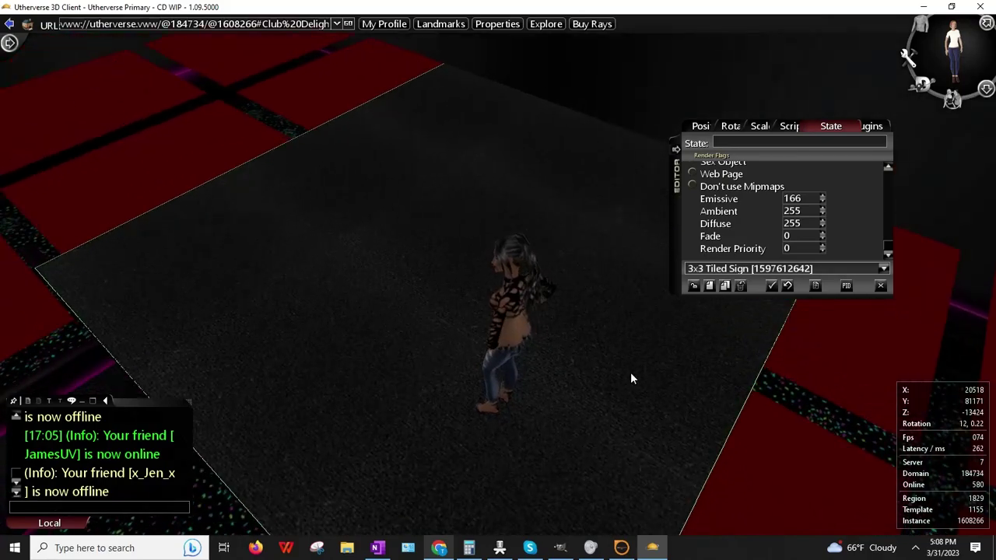
- Try a Y scale of 6 on the tiled sign and examine how far it covers the floor
{"action": "left_click", "coordinate": [759, 125]}
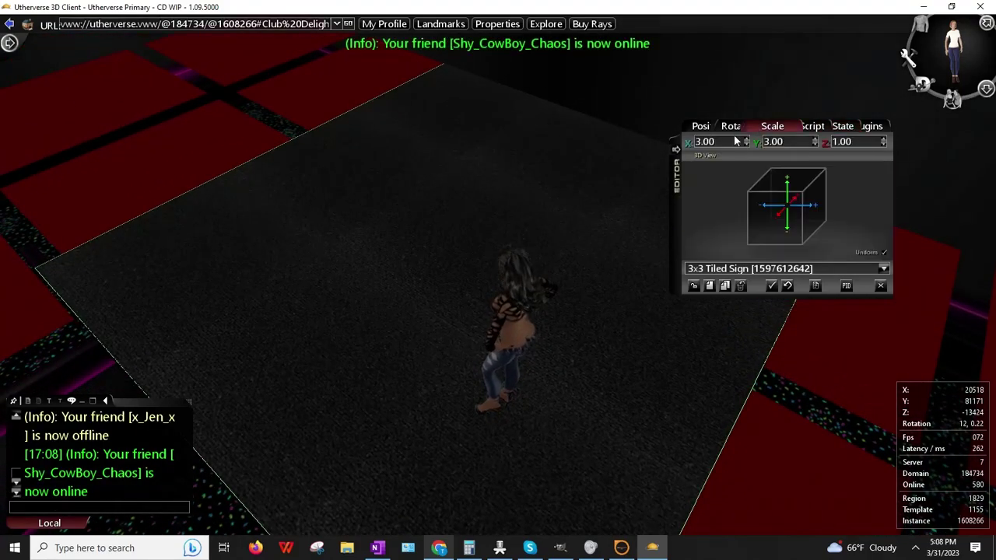
{"action": "left_click", "coordinate": [735, 141]}
{"action": "left_click", "coordinate": [778, 143]}
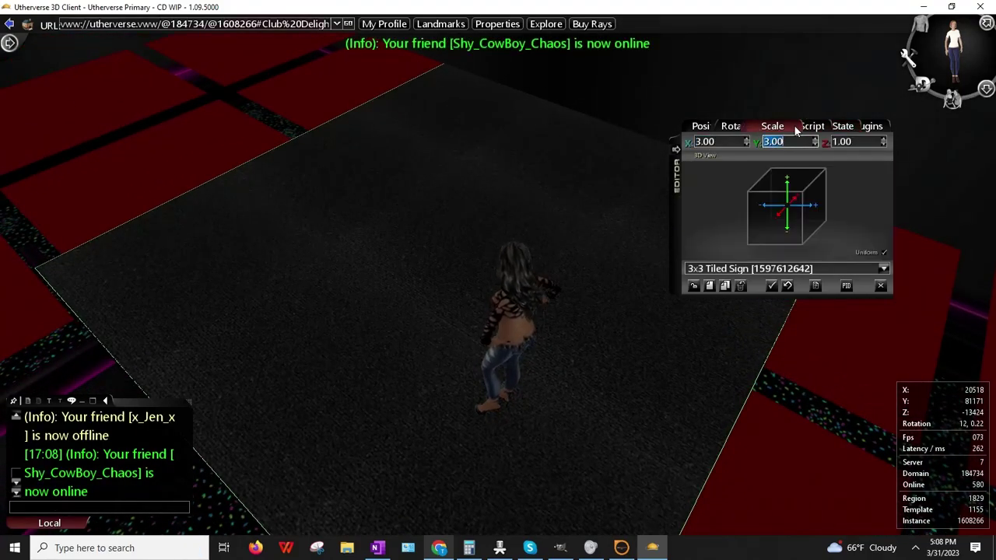
{"action": "type", "text": "6"}
{"action": "key", "text": "Return"}
{"action": "left_click_drag", "start_coordinate": [450, 264], "coordinate": [488, 292]}
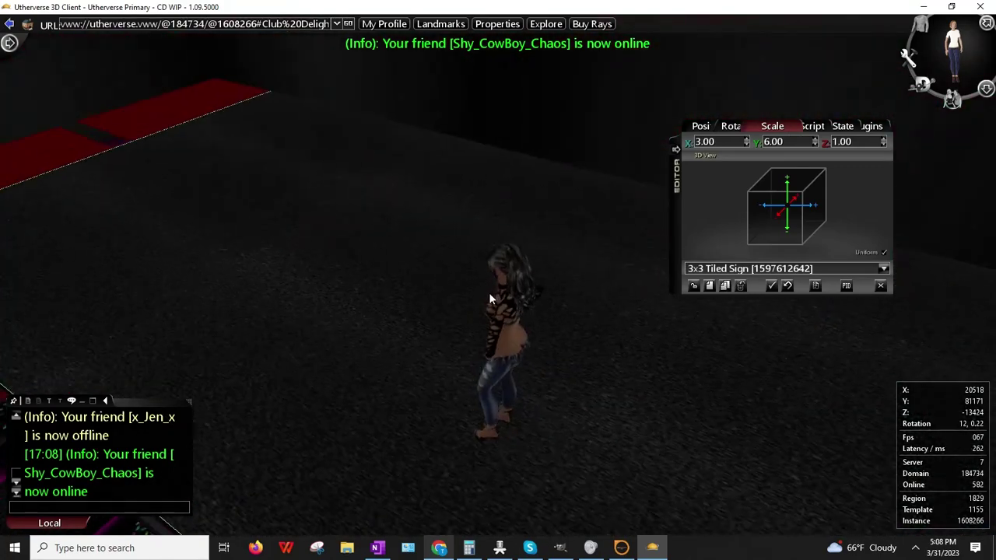
- Restore the tiled sign's Y scale to 3
{"action": "left_click", "coordinate": [788, 144]}
{"action": "type", "text": "3"}
{"action": "key", "text": "Return"}
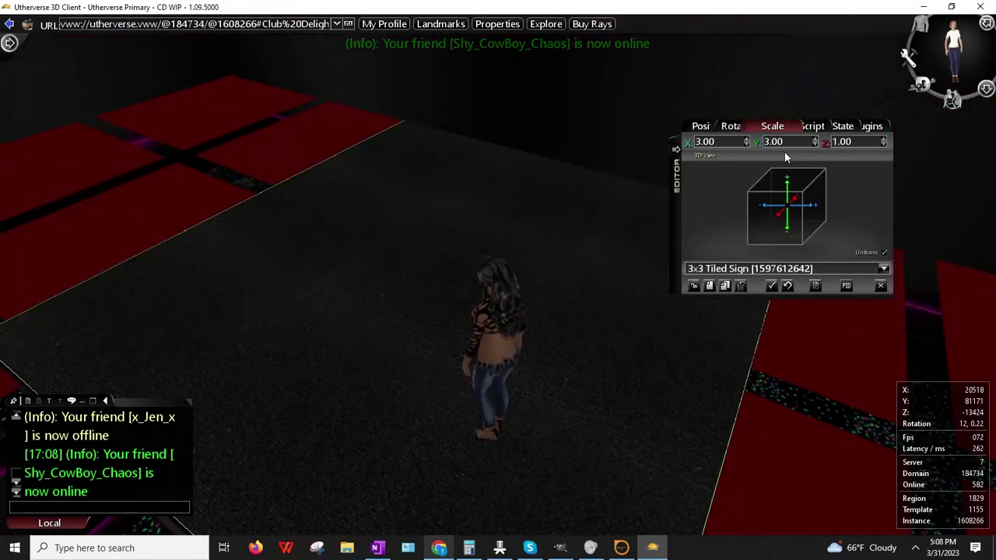
- Move the tiled sign farther back along the stage floor to about Z -11175, keep X at 21031, and deselect it
{"action": "left_click_drag", "start_coordinate": [383, 310], "coordinate": [292, 289]}
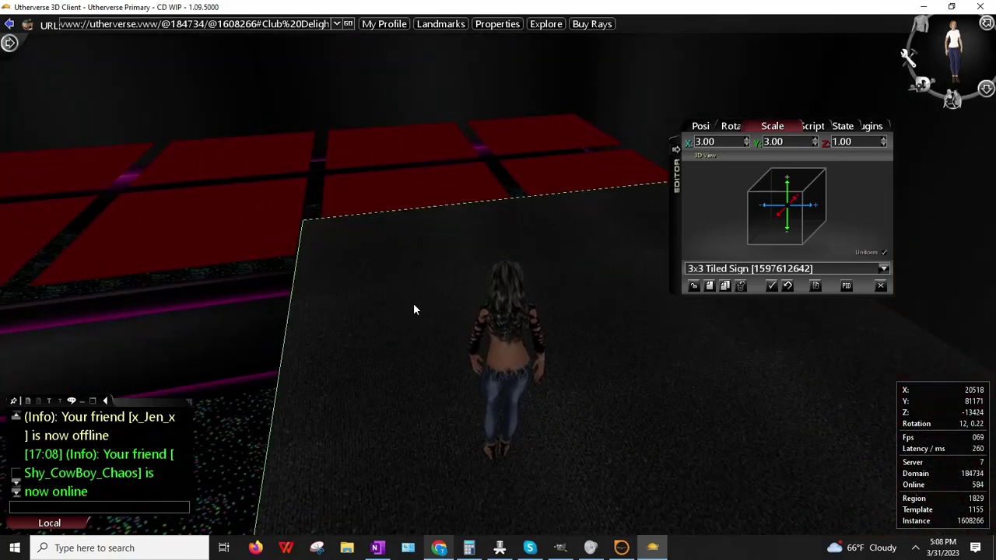
{"action": "left_click", "coordinate": [701, 126]}
{"action": "right_click", "coordinate": [711, 143]}
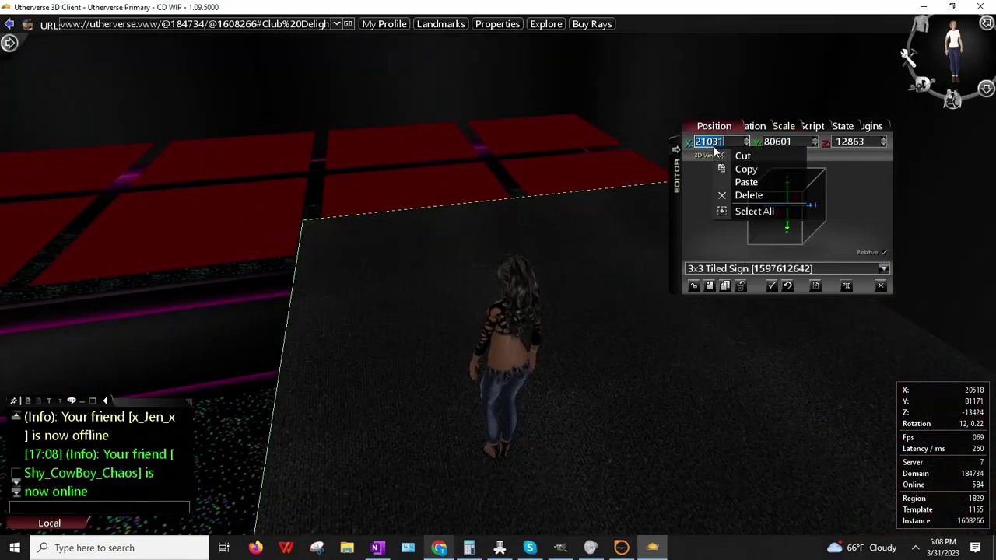
{"action": "left_click", "coordinate": [744, 168]}
{"action": "right_click", "coordinate": [541, 244]}
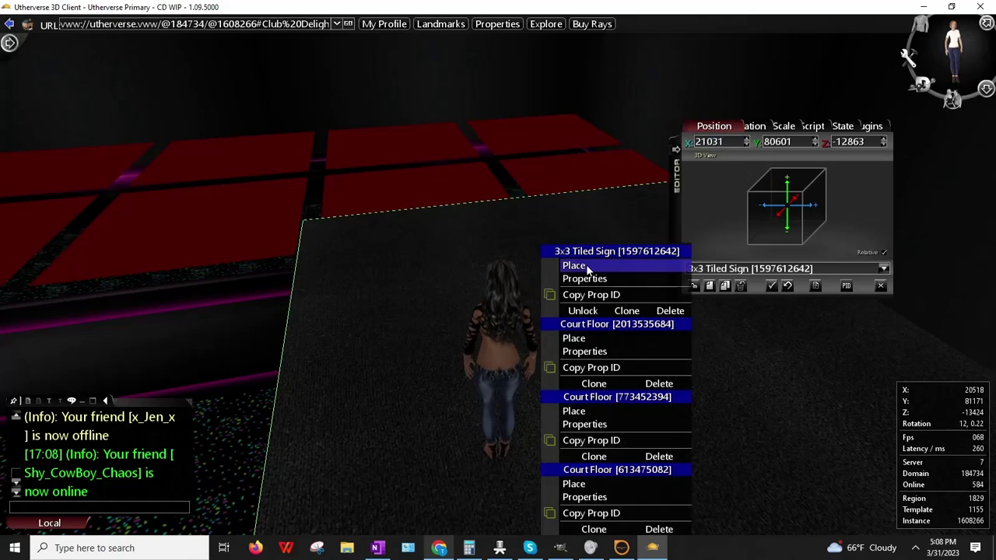
{"action": "left_click", "coordinate": [575, 266]}
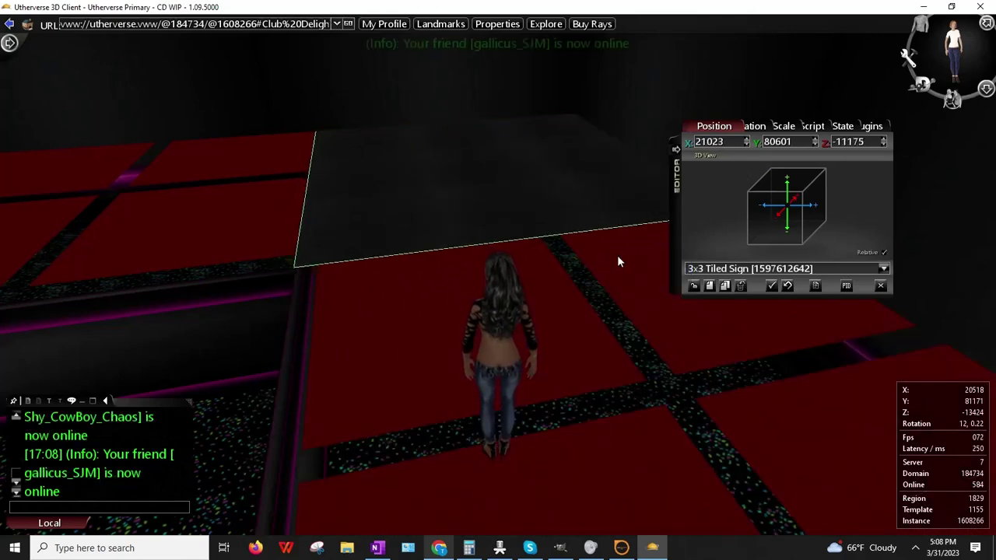
{"action": "right_click", "coordinate": [711, 142]}
{"action": "left_click", "coordinate": [735, 178]}
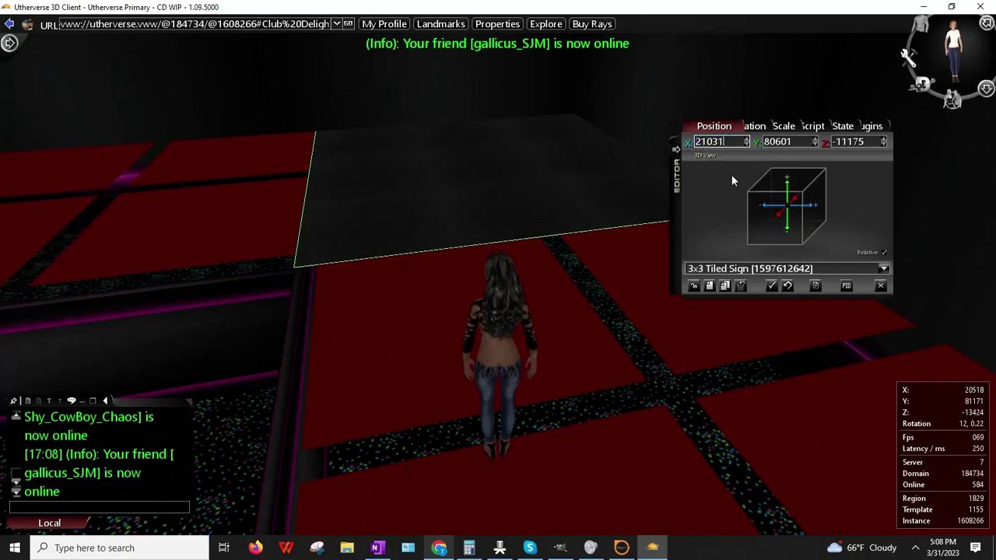
{"action": "key", "text": "Return"}
{"action": "left_click", "coordinate": [694, 287]}
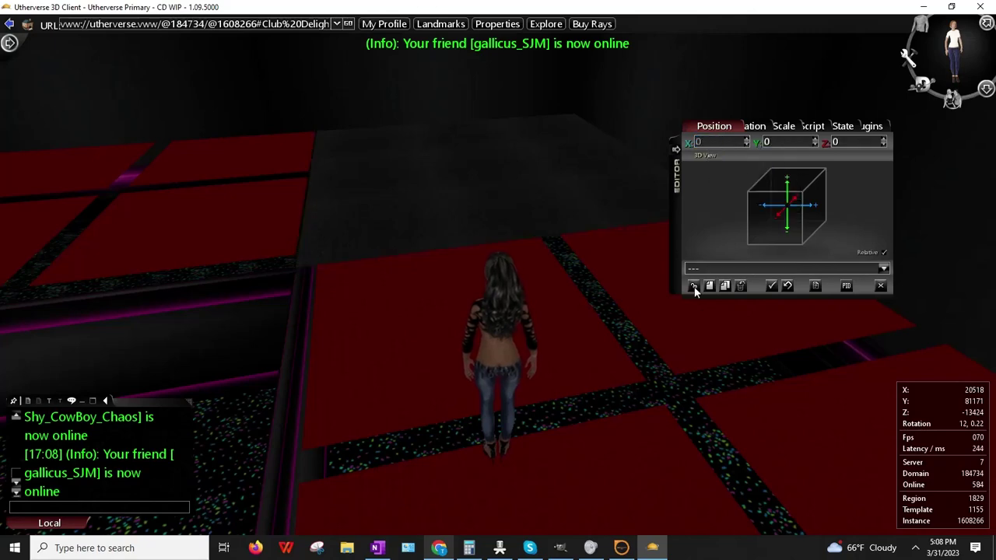
- Walk the avatar onto the moved sign and examine its carpet texture and edges from several angles
{"action": "left_click_drag", "start_coordinate": [669, 307], "coordinate": [641, 321]}
{"action": "key", "text": "Up"}
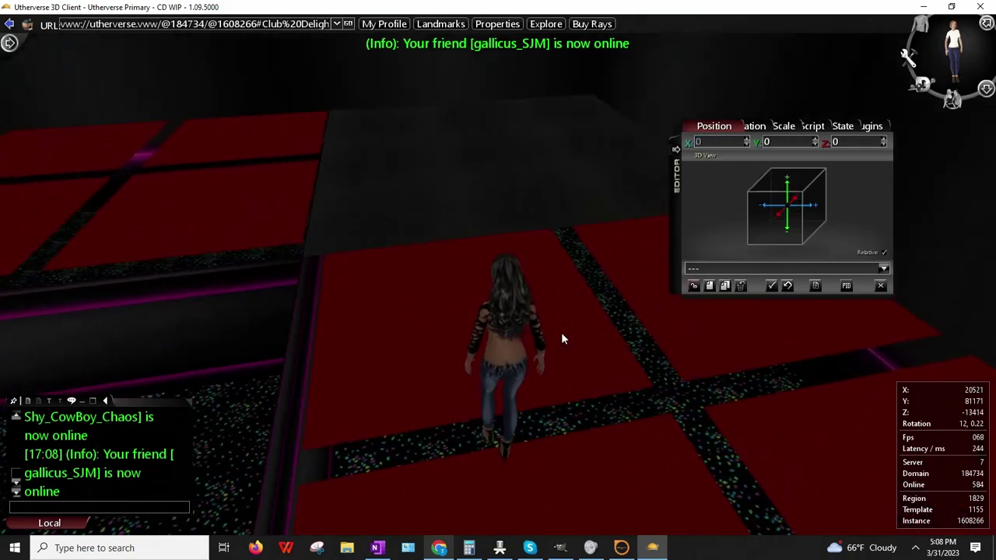
{"action": "key", "text": "Up"}
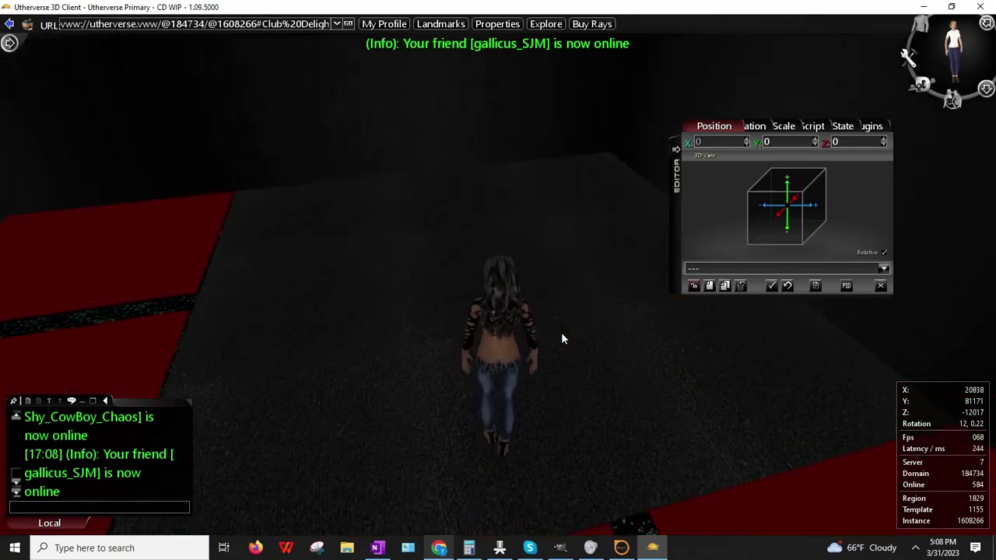
{"action": "key", "text": "Right"}
{"action": "left_click_drag", "start_coordinate": [267, 411], "coordinate": [323, 445]}
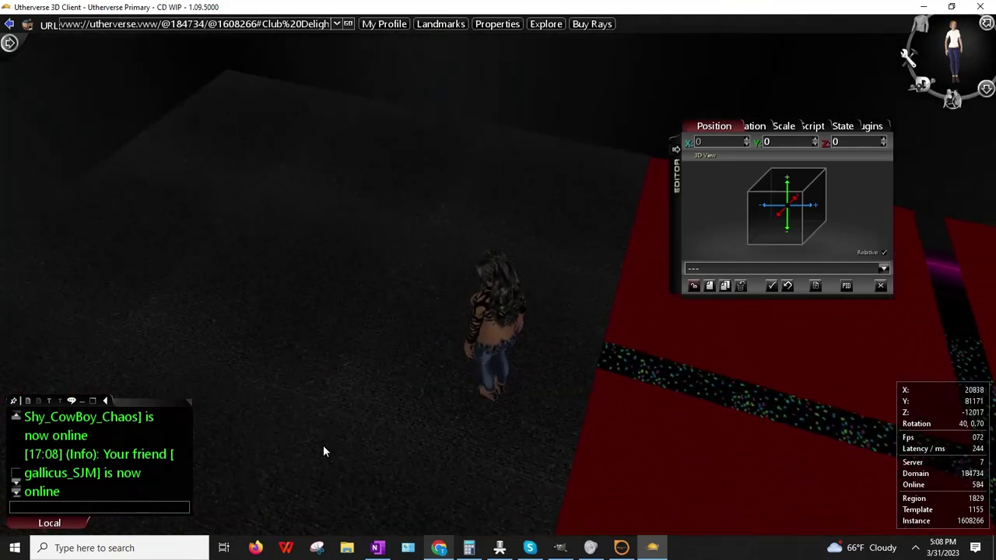
{"action": "right_click_drag", "start_coordinate": [322, 446], "coordinate": [267, 417]}
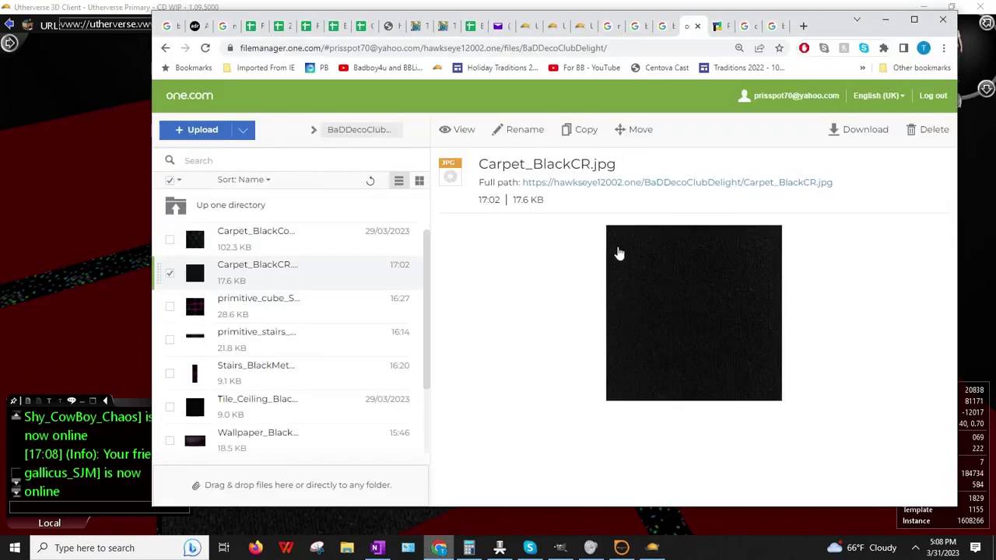
- Switch to Chrome and look through the "black carpet tileable" image results for an alternative carpet texture
{"action": "left_click", "coordinate": [772, 25]}
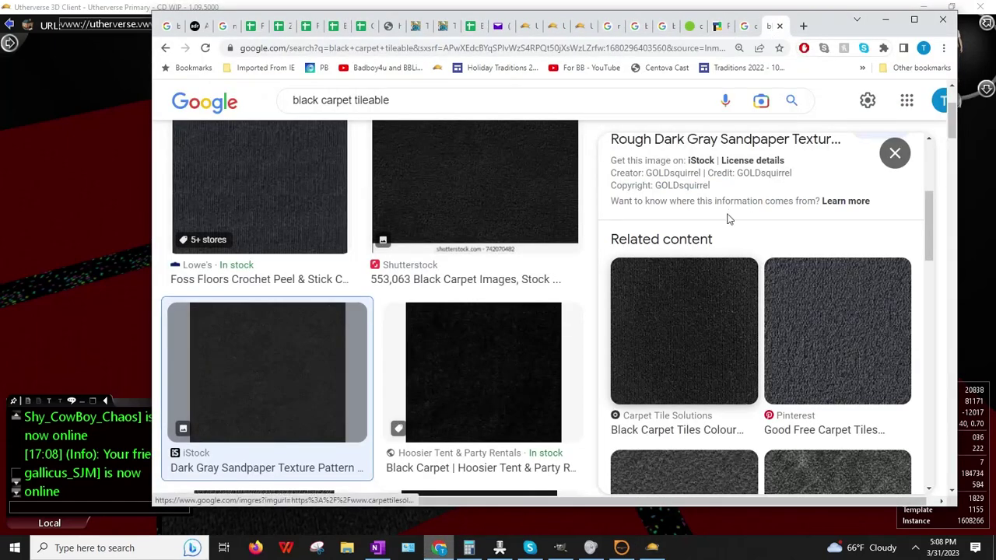
{"action": "scroll", "coordinate": [594, 314], "scroll_direction": "up", "scroll_amount": 3}
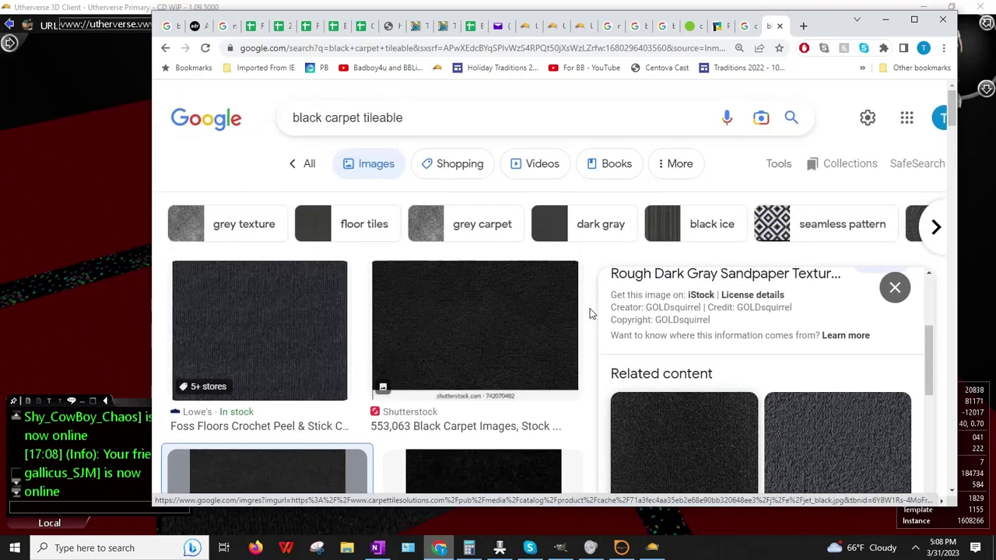
{"action": "left_click", "coordinate": [894, 287]}
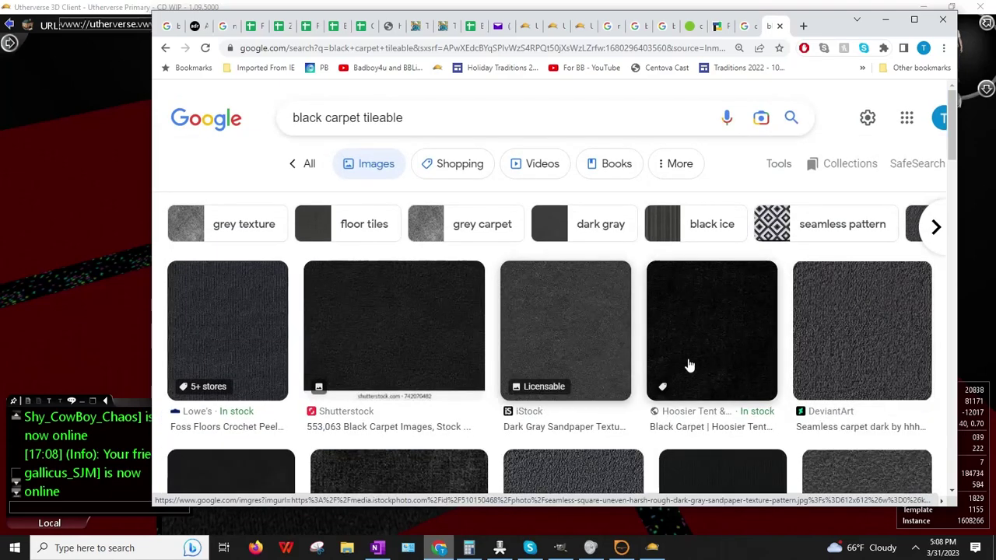
{"action": "scroll", "coordinate": [657, 351], "scroll_direction": "down", "scroll_amount": 2}
{"action": "scroll", "coordinate": [658, 351], "scroll_direction": "down", "scroll_amount": 3}
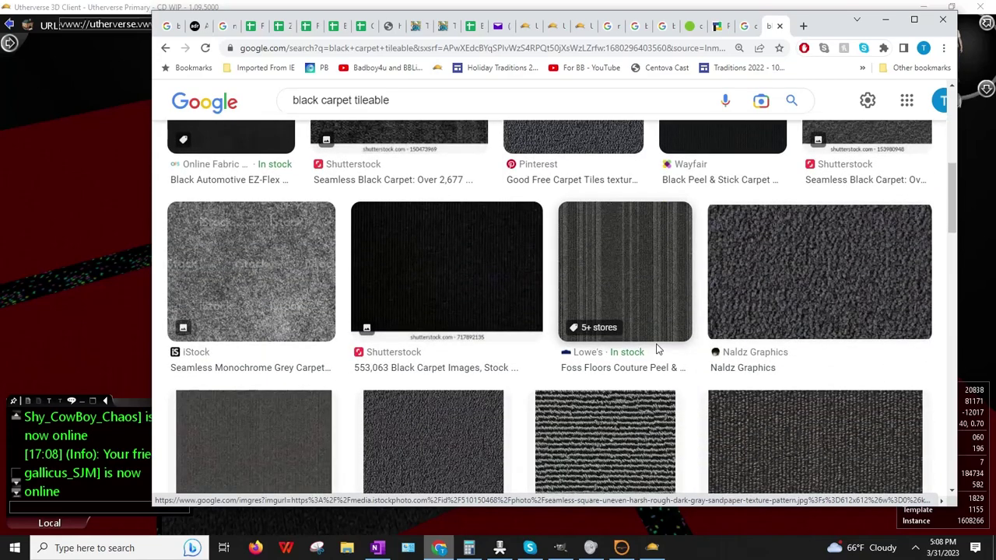
{"action": "scroll", "coordinate": [658, 351], "scroll_direction": "down", "scroll_amount": 2}
{"action": "scroll", "coordinate": [657, 350], "scroll_direction": "down", "scroll_amount": 2}
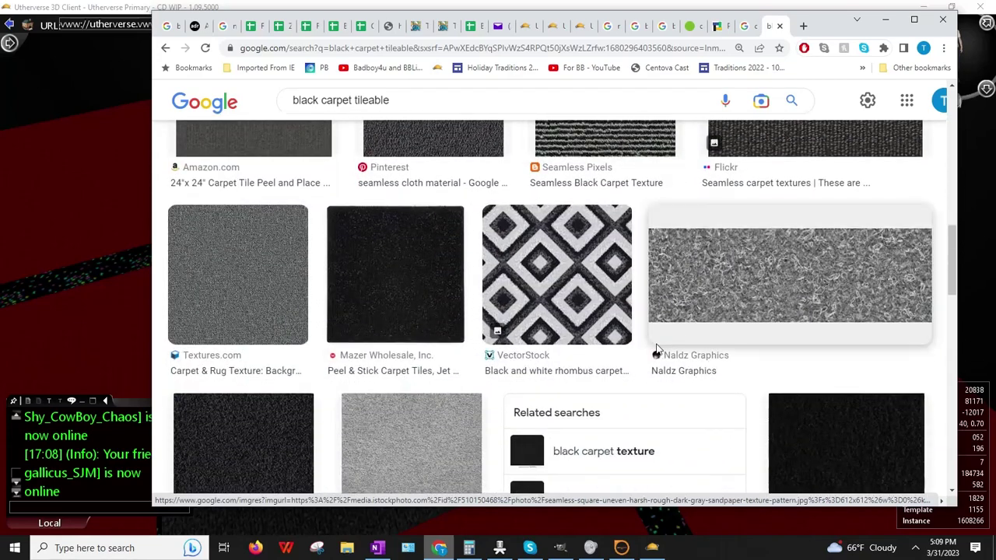
{"action": "scroll", "coordinate": [657, 351], "scroll_direction": "down", "scroll_amount": 3}
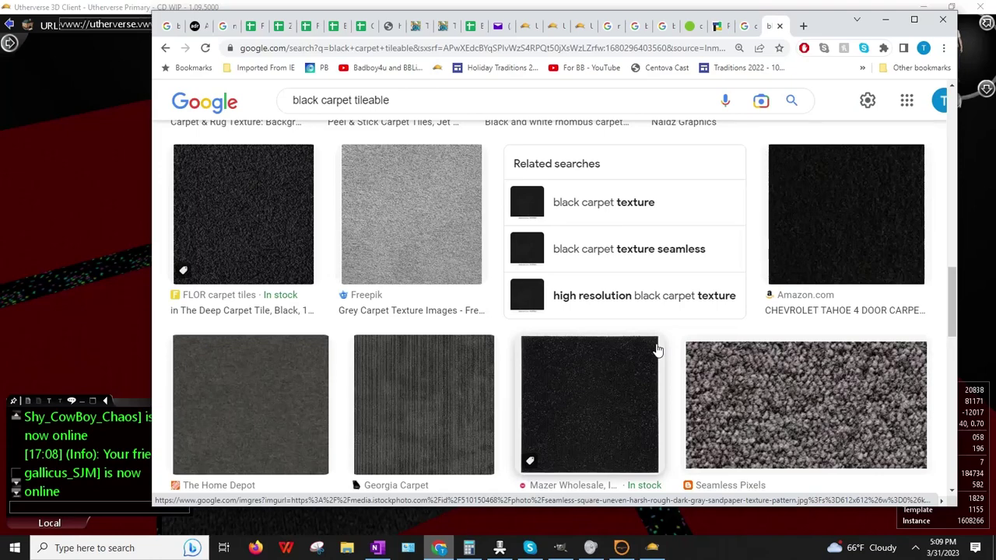
{"action": "scroll", "coordinate": [657, 350], "scroll_direction": "down", "scroll_amount": 4}
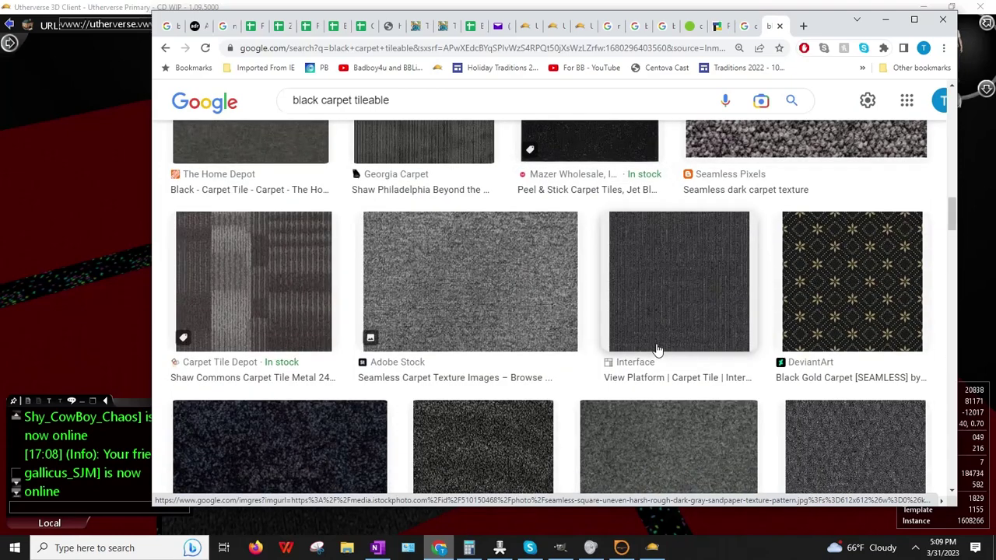
- Preview Interface's "View Platform | Carpet Tile" image and copy its image address
{"action": "left_click", "coordinate": [700, 313]}
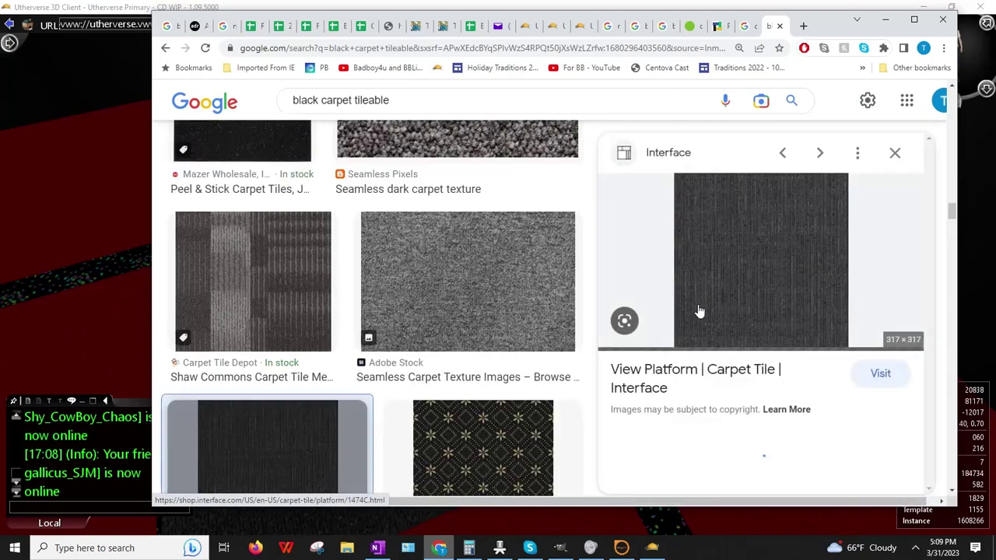
{"action": "right_click", "coordinate": [722, 287]}
{"action": "left_click", "coordinate": [766, 430]}
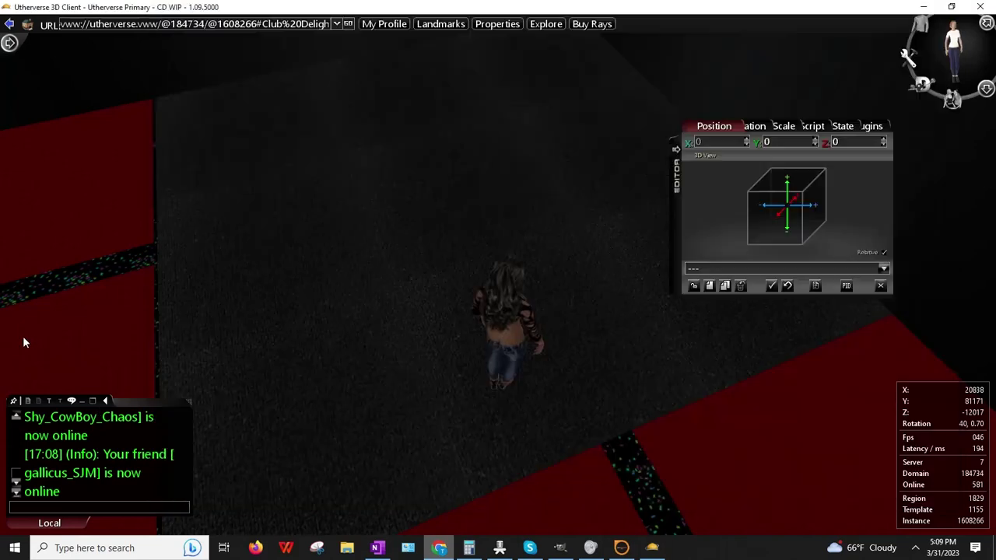
{"action": "left_click", "coordinate": [23, 335]}
{"action": "left_click_drag", "start_coordinate": [417, 382], "coordinate": [393, 401]}
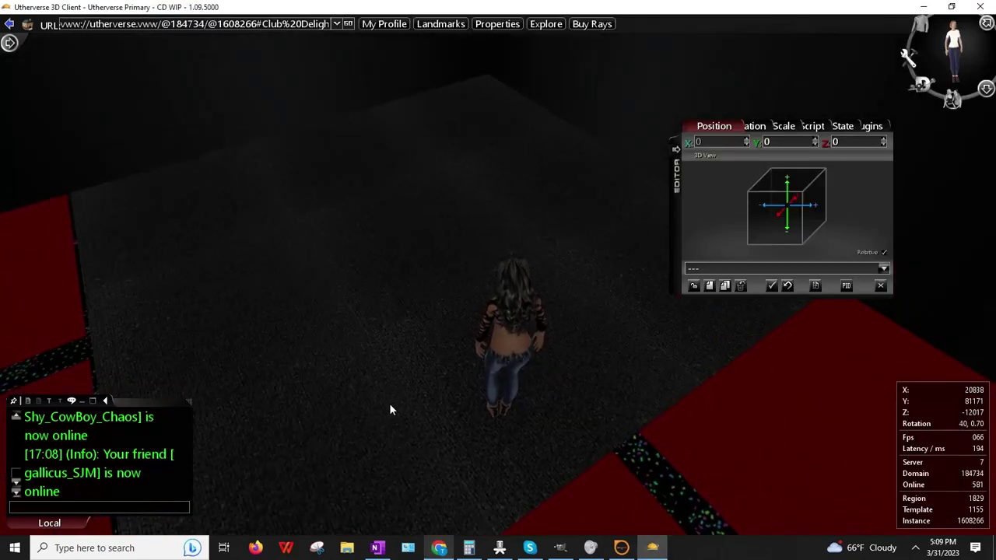
{"action": "left_click", "coordinate": [439, 547]}
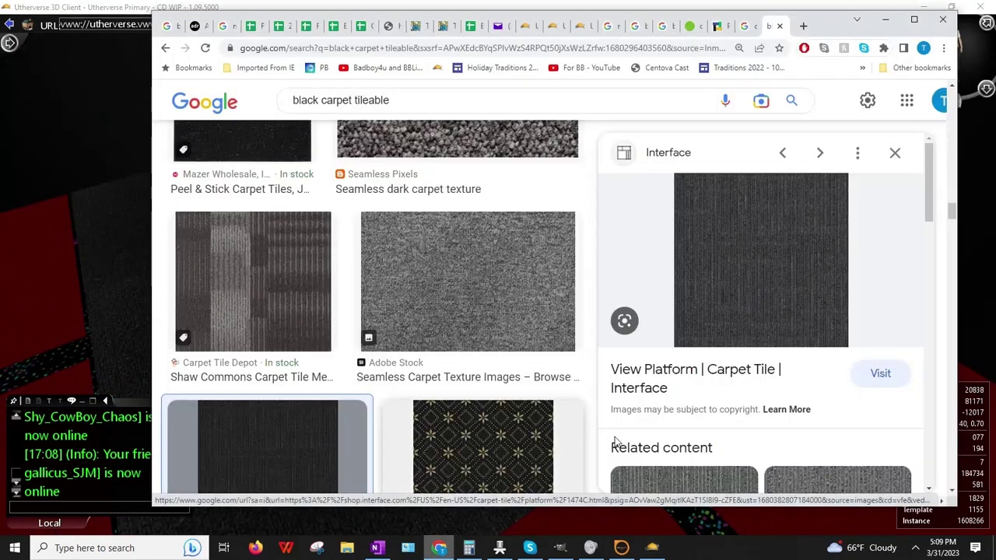
{"action": "right_click", "coordinate": [755, 282]}
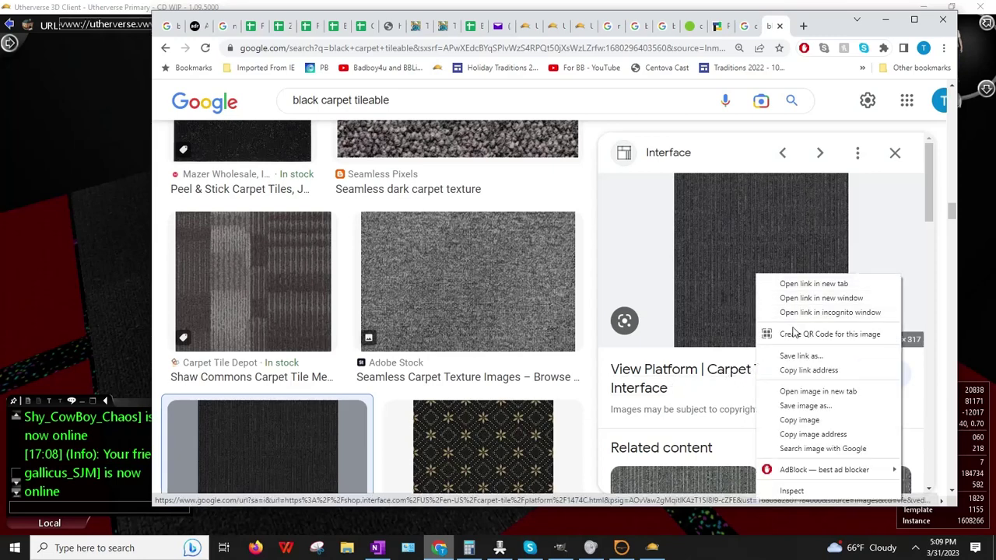
{"action": "left_click", "coordinate": [809, 437]}
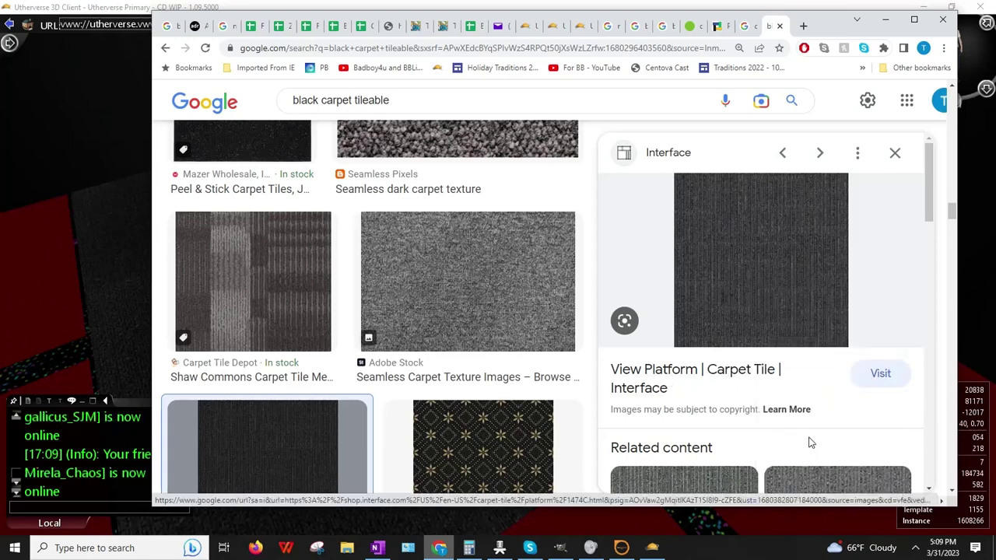
- In Utherverse, replace the tiled sign's Image URL with the copied image address and examine the carpet texture up close
{"action": "left_click", "coordinate": [2, 345]}
{"action": "right_click", "coordinate": [427, 251]}
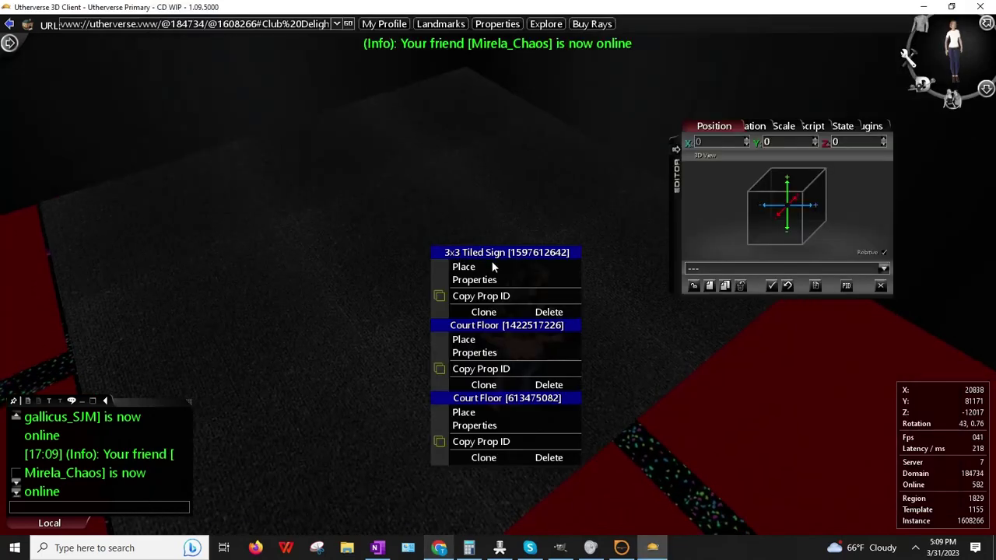
{"action": "left_click", "coordinate": [498, 282]}
{"action": "left_click", "coordinate": [792, 126]}
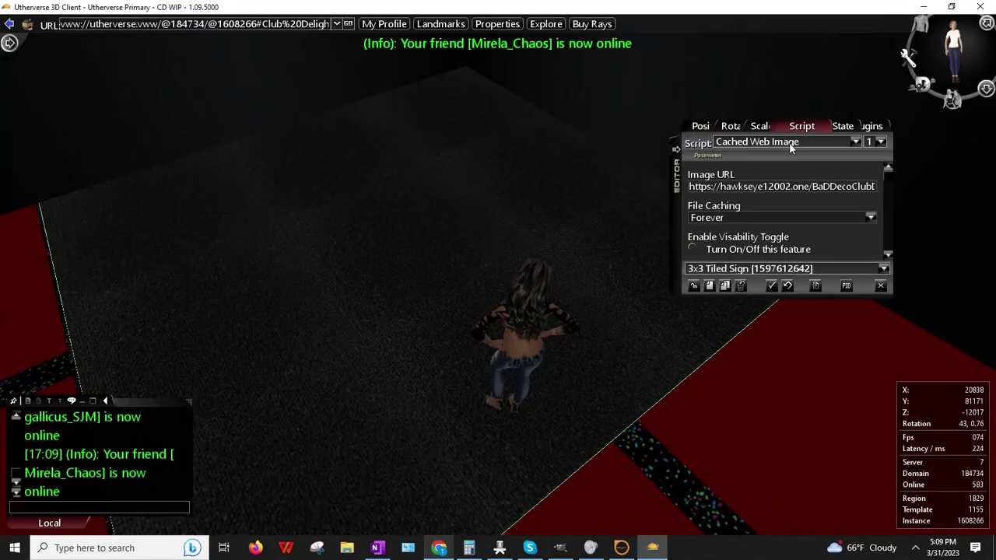
{"action": "left_click", "coordinate": [758, 191]}
{"action": "key", "text": "ctrl+v"}
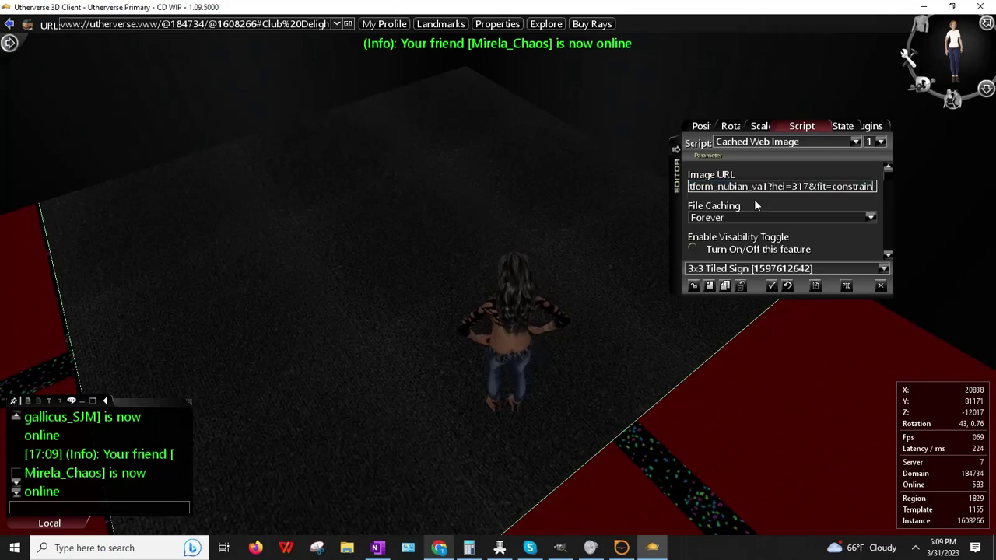
{"action": "key", "text": "Return"}
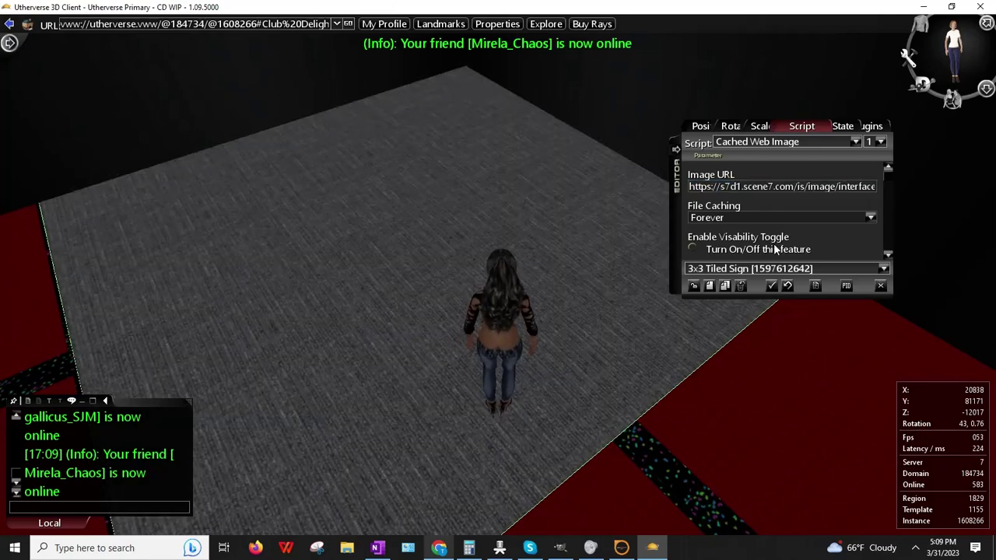
{"action": "left_click_drag", "start_coordinate": [549, 275], "coordinate": [559, 249]}
{"action": "scroll", "coordinate": [548, 258], "scroll_direction": "up", "scroll_amount": 5}
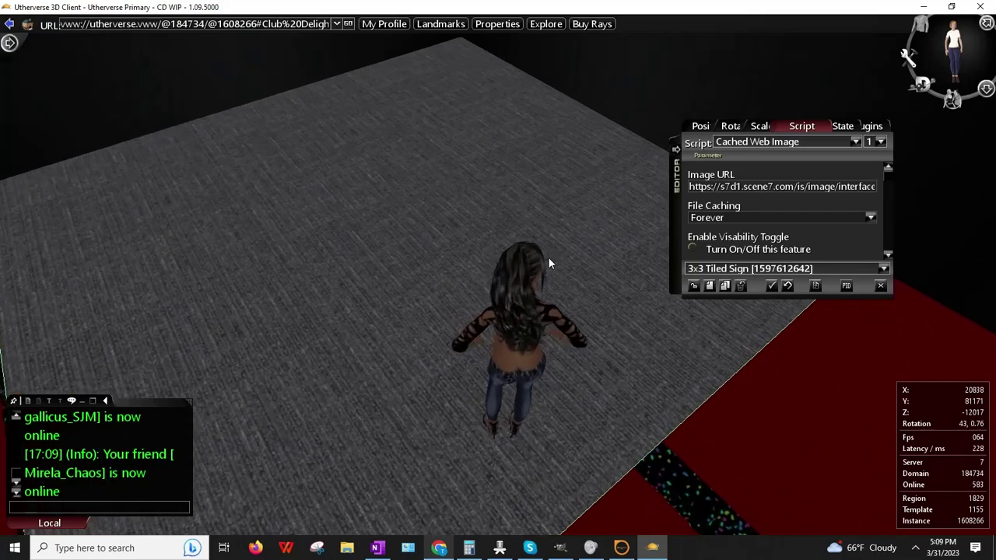
{"action": "scroll", "coordinate": [548, 257], "scroll_direction": "down", "scroll_amount": 6}
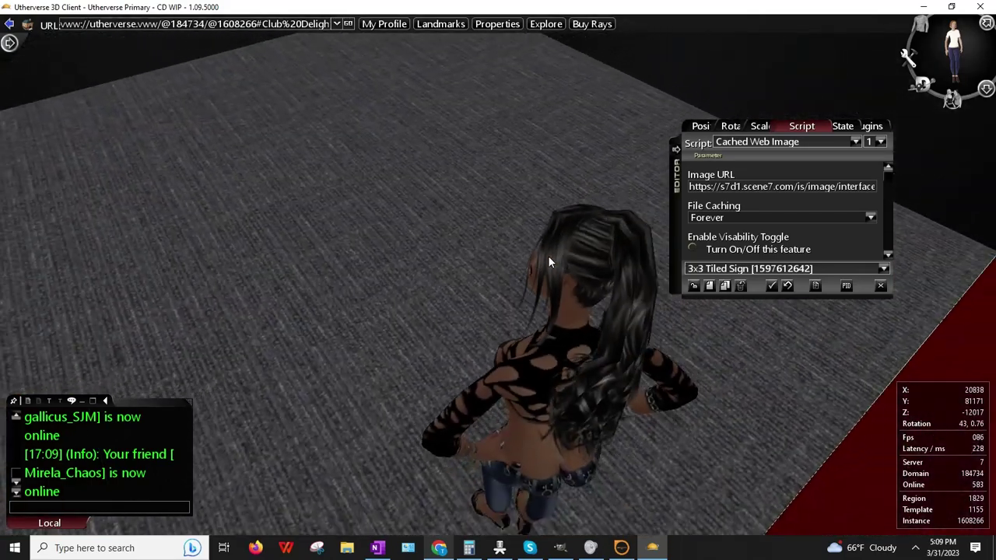
{"action": "scroll", "coordinate": [550, 268], "scroll_direction": "down", "scroll_amount": 3}
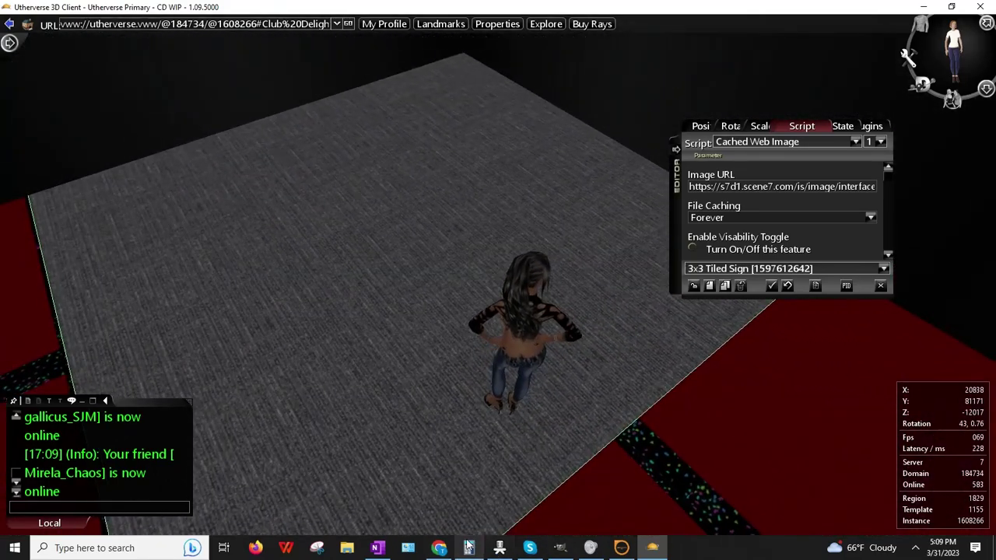
- Copy the Interface carpet tile image from Chrome and paste it into GIMP as a new image
{"action": "left_click", "coordinate": [439, 548]}
{"action": "right_click", "coordinate": [755, 249]}
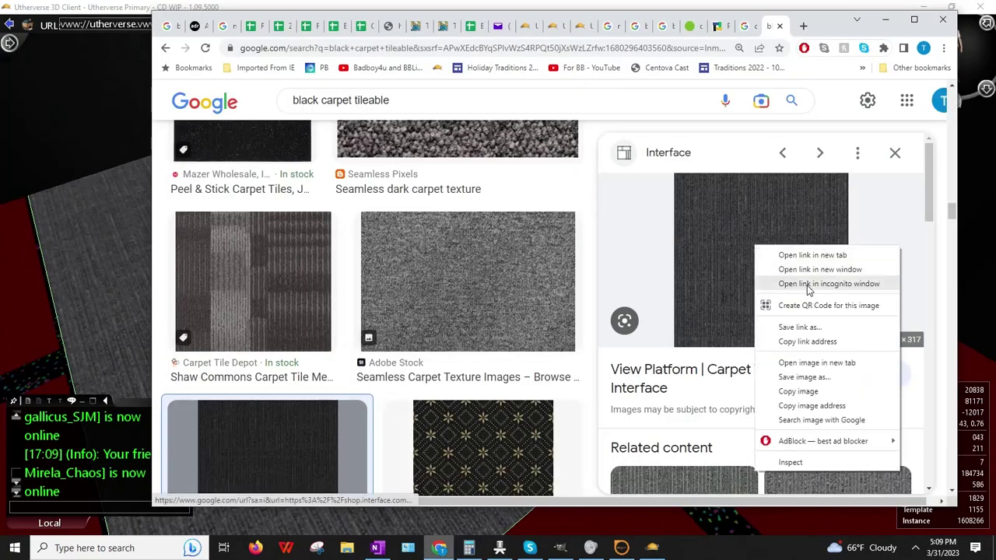
{"action": "left_click", "coordinate": [809, 388]}
{"action": "left_click", "coordinate": [3, 364]}
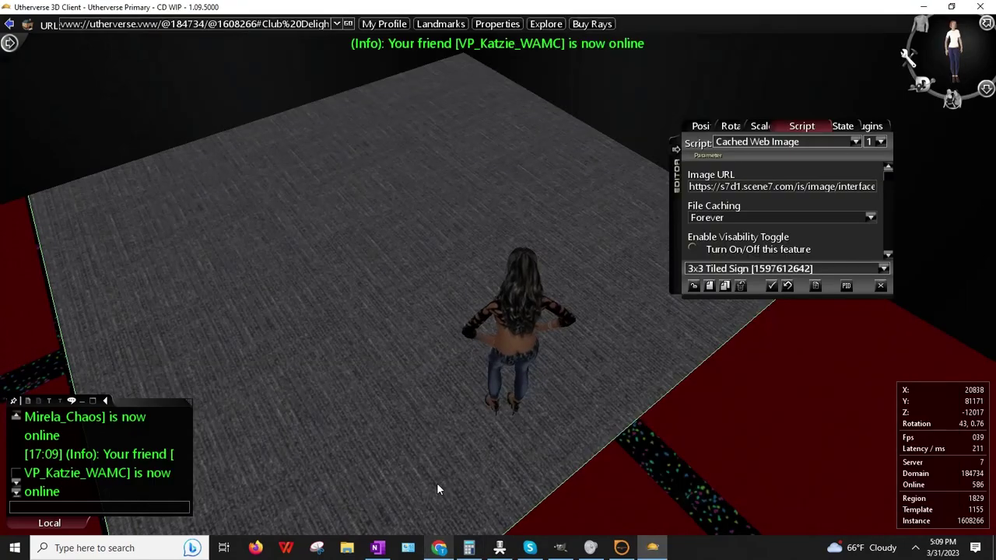
{"action": "left_click", "coordinate": [559, 548]}
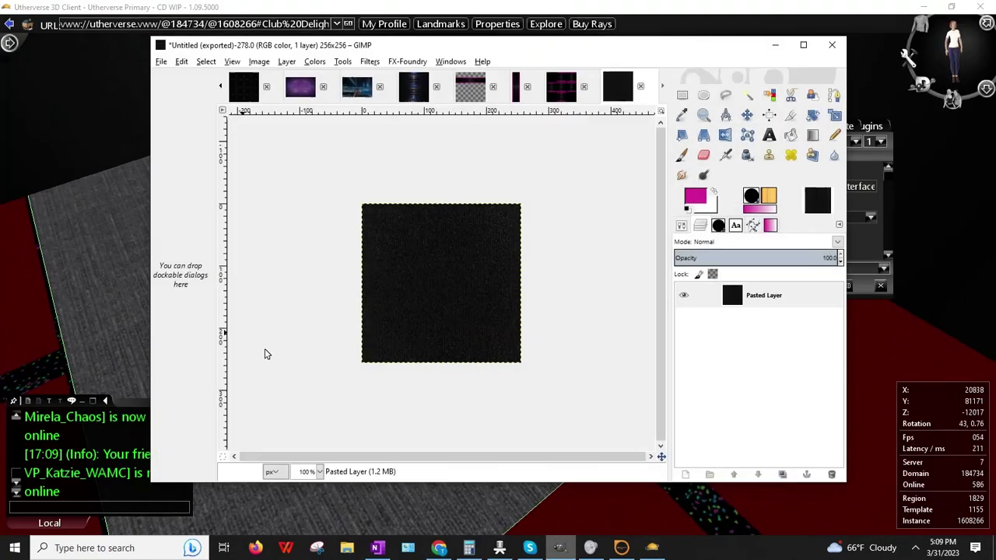
{"action": "left_click", "coordinate": [183, 63]}
{"action": "mouse_move", "coordinate": [201, 209]}
{"action": "left_click", "coordinate": [386, 216]}
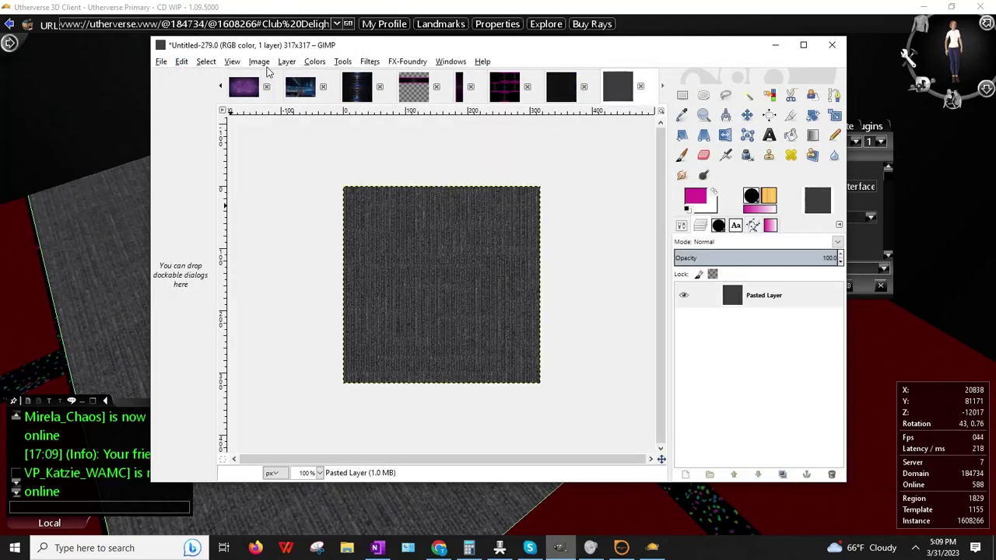
{"action": "left_click", "coordinate": [259, 61]}
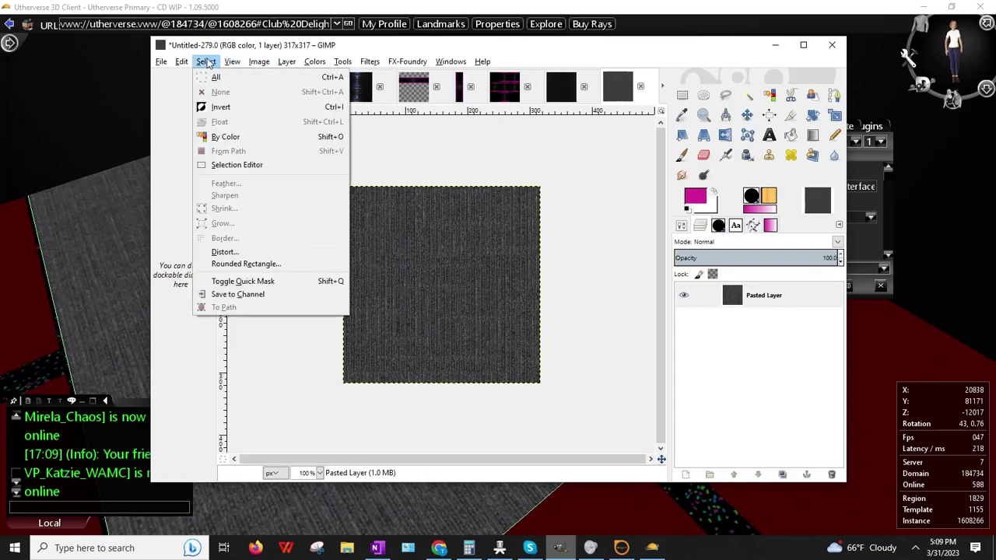
- Darken the pasted carpet layer with Hue-Saturation, using lightness -100 and saturation -32
{"action": "mouse_move", "coordinate": [314, 62]}
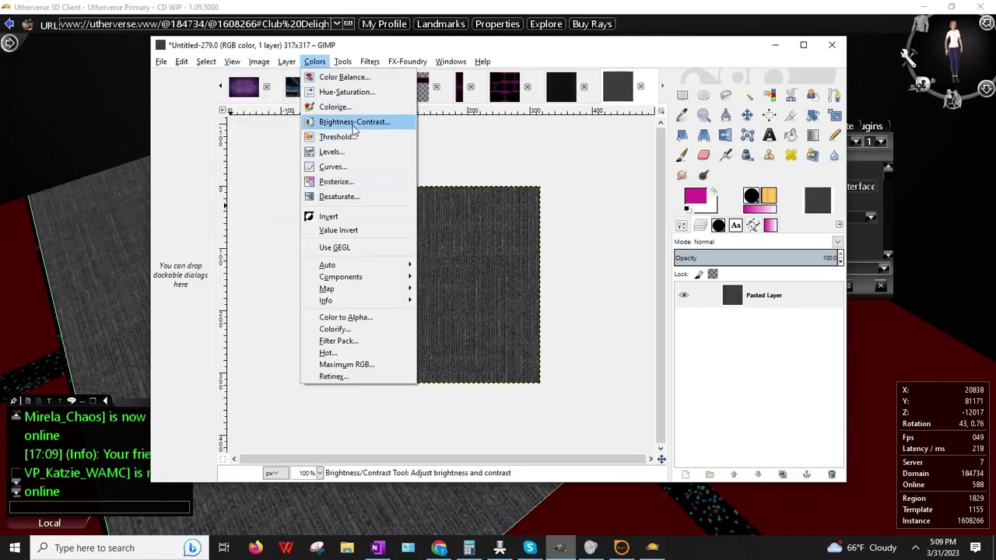
{"action": "left_click", "coordinate": [345, 92]}
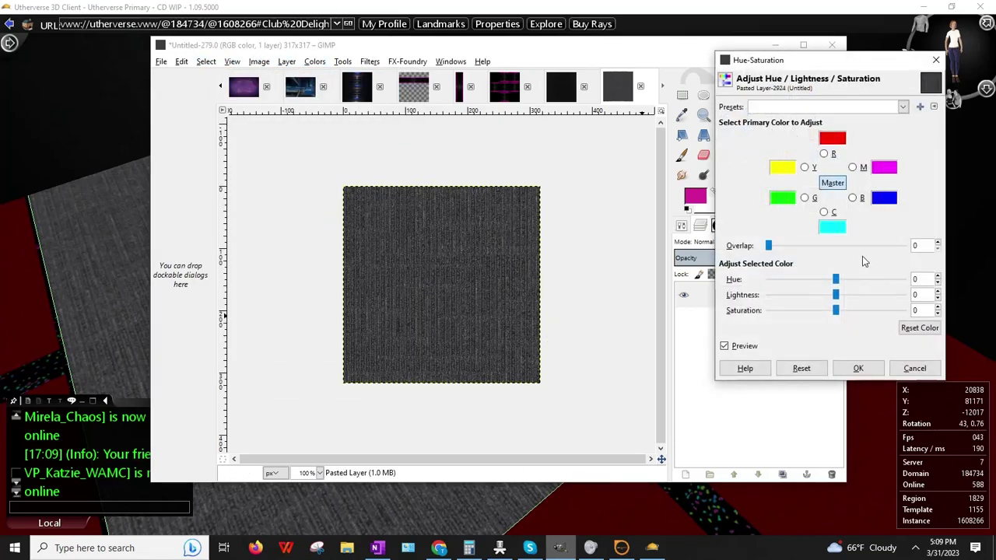
{"action": "left_click_drag", "start_coordinate": [837, 296], "coordinate": [731, 269]}
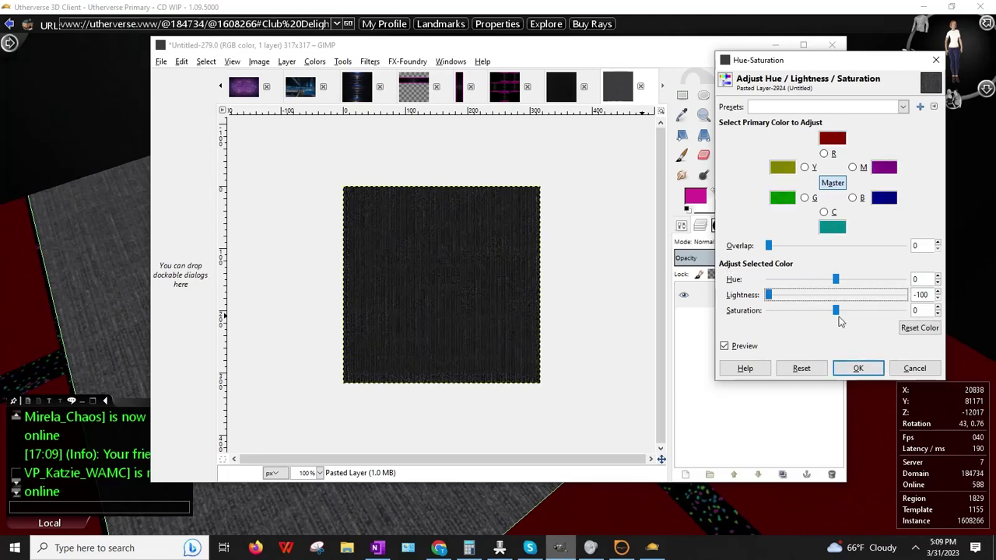
{"action": "left_click_drag", "start_coordinate": [836, 311], "coordinate": [814, 311]}
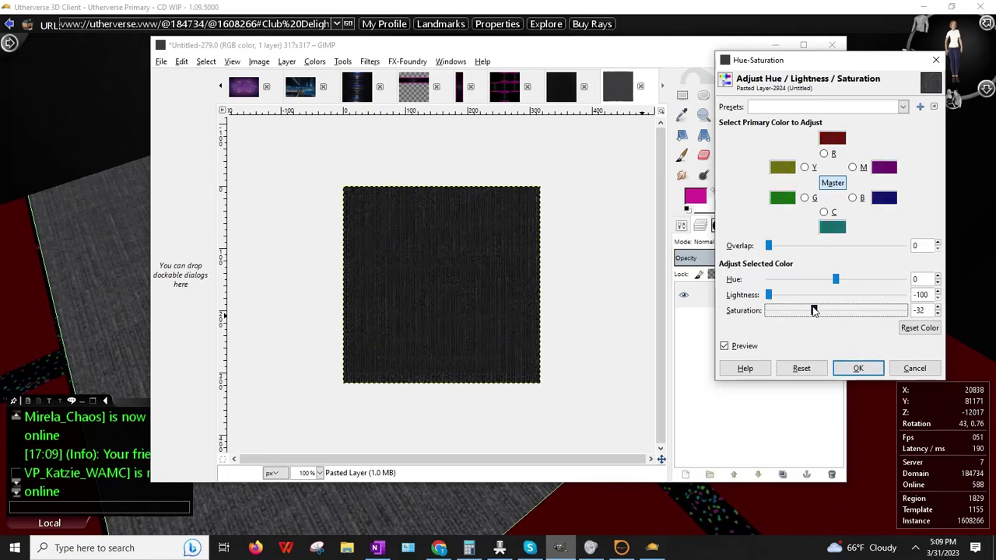
{"action": "left_click", "coordinate": [857, 369]}
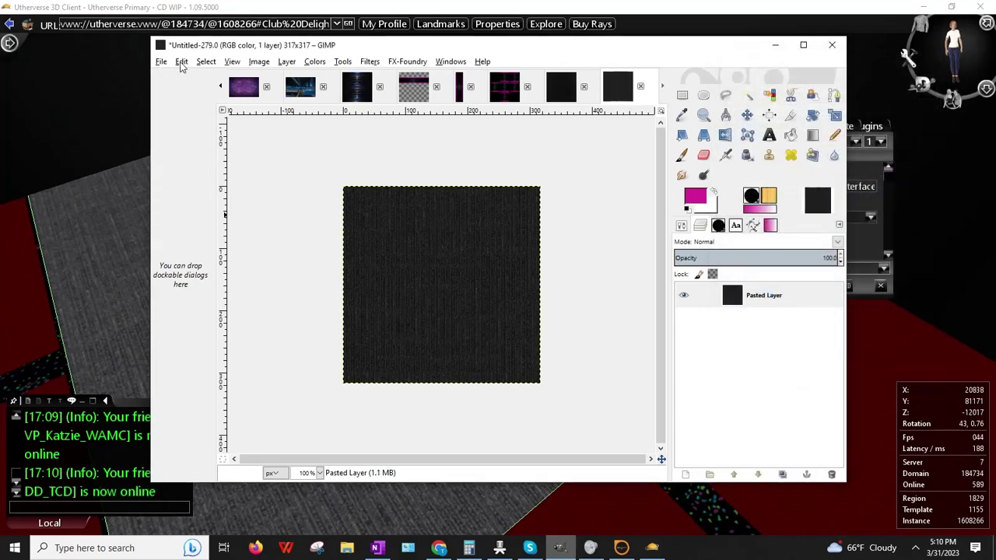
- Scale the carpet image to 256 × 256 pixels
{"action": "left_click", "coordinate": [259, 61]}
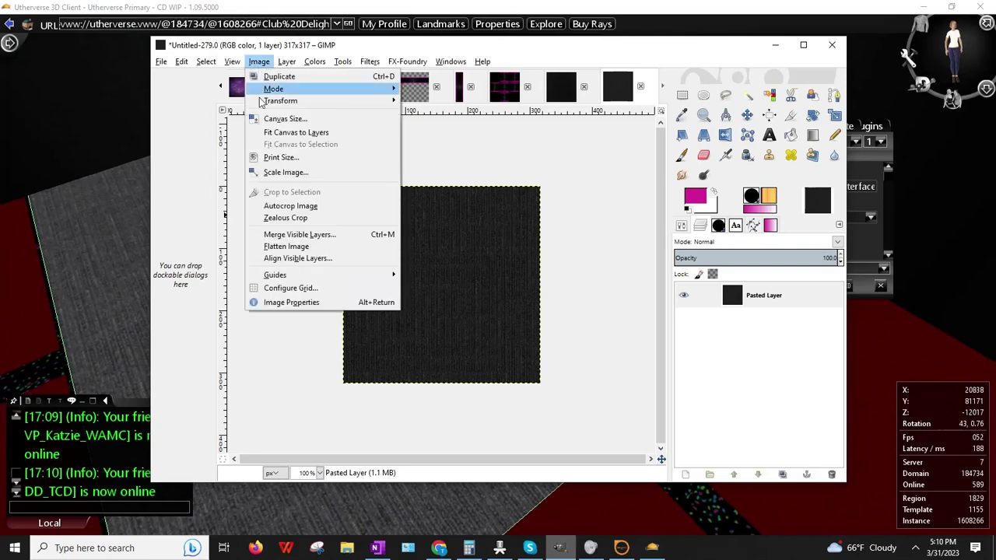
{"action": "left_click", "coordinate": [276, 169]}
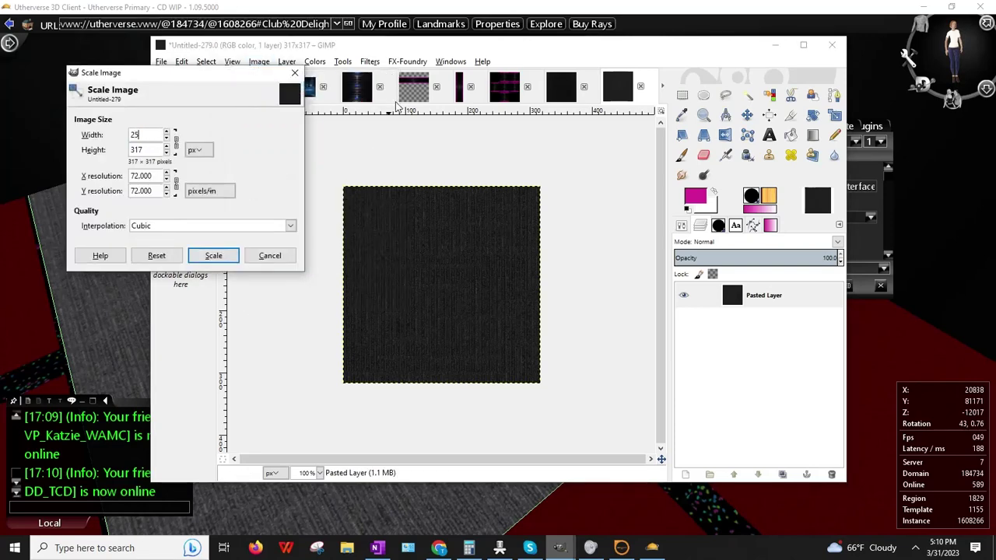
{"action": "left_click", "coordinate": [213, 256]}
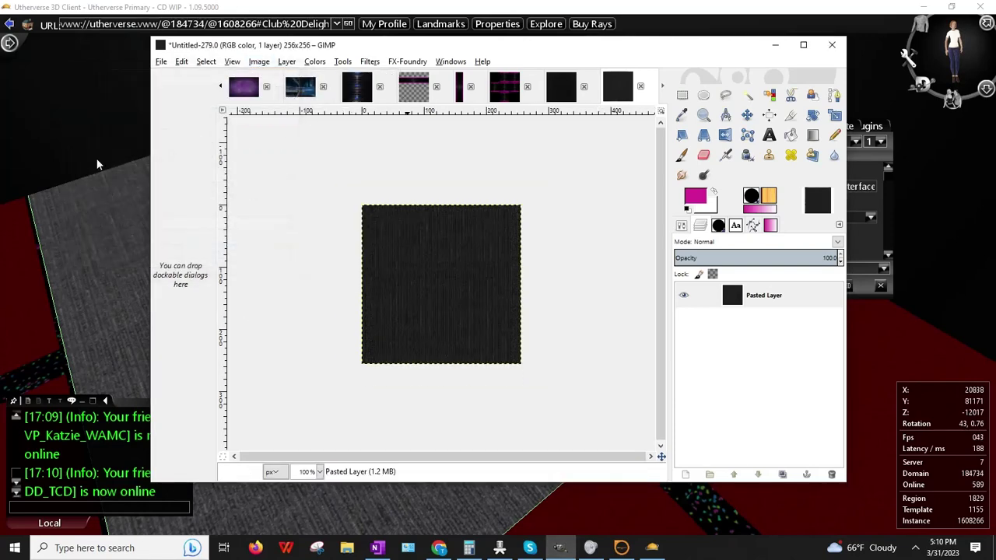
- Export the carpet image as Carpet_Black1CR.jpg into the BaDDecoClubDelight folder on the Seagate Backup Plus drive
{"action": "left_click", "coordinate": [161, 61]}
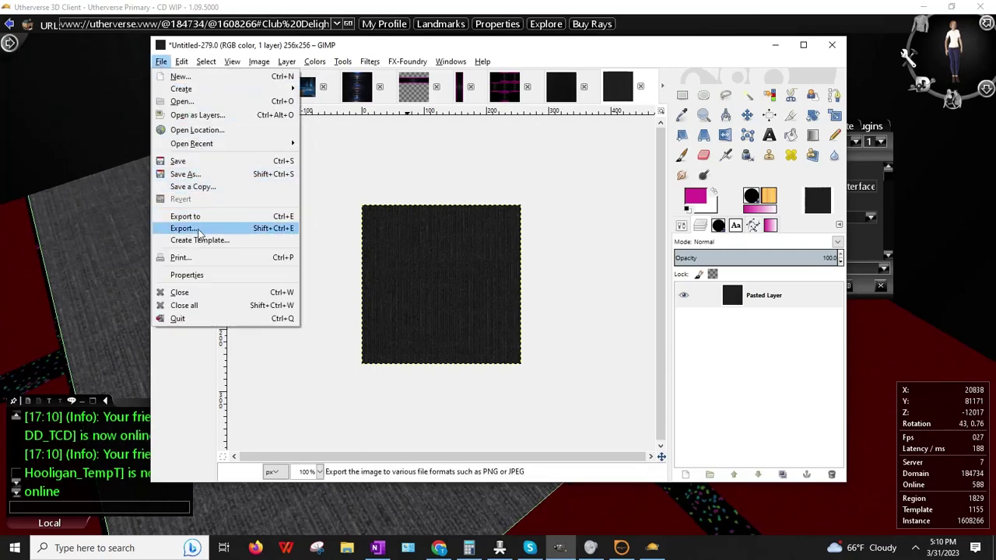
{"action": "left_click", "coordinate": [195, 227]}
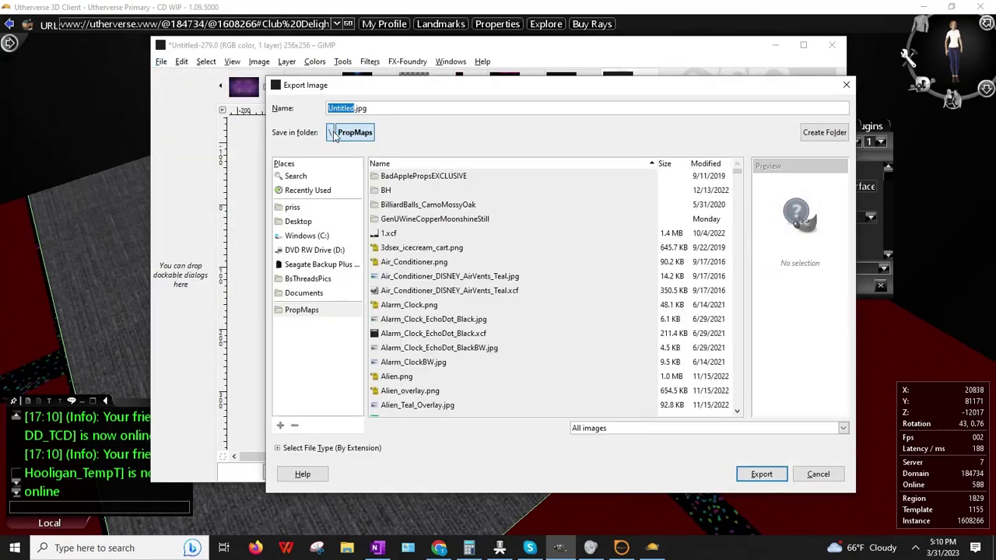
{"action": "left_click_drag", "start_coordinate": [738, 351], "coordinate": [698, 187]}
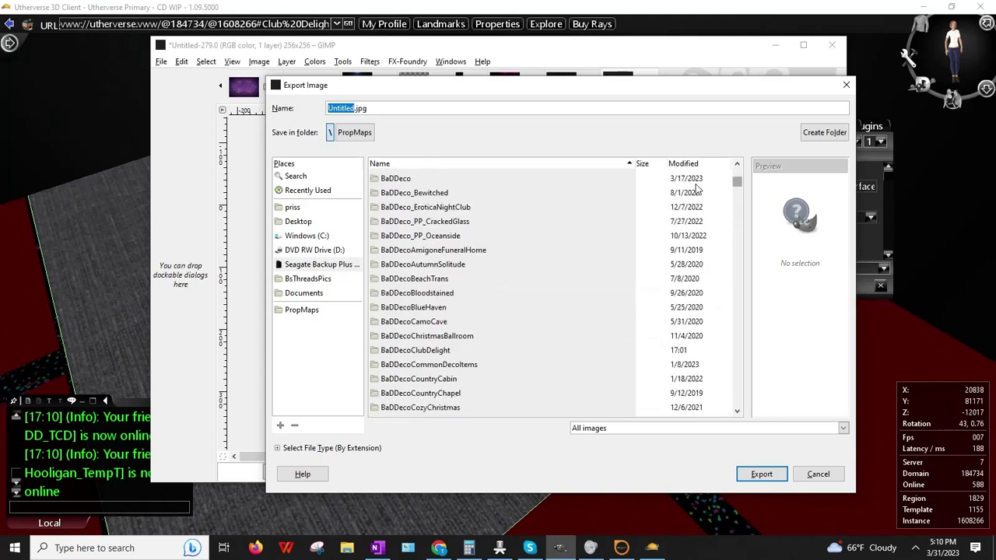
{"action": "scroll", "coordinate": [696, 187], "scroll_direction": "down", "scroll_amount": 4}
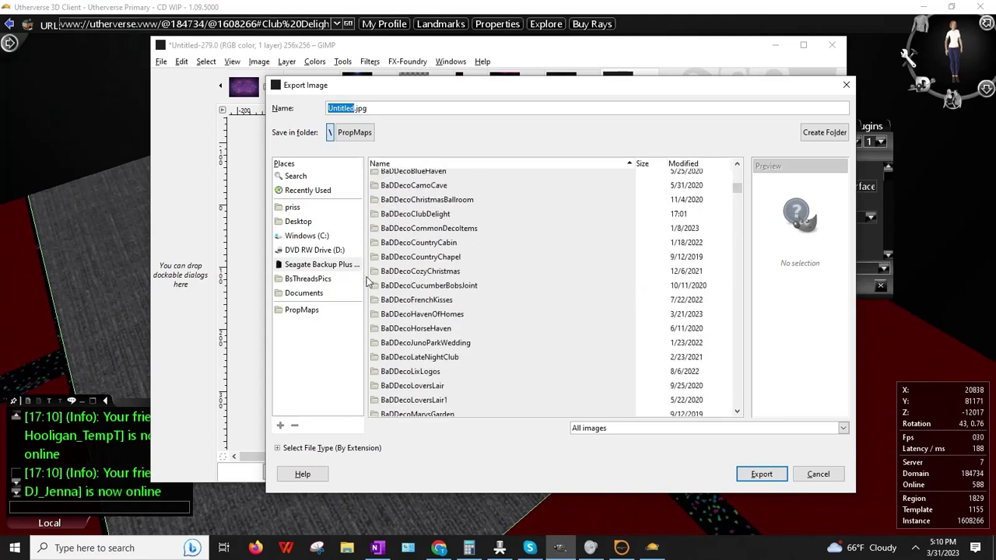
{"action": "double_click", "coordinate": [412, 214]}
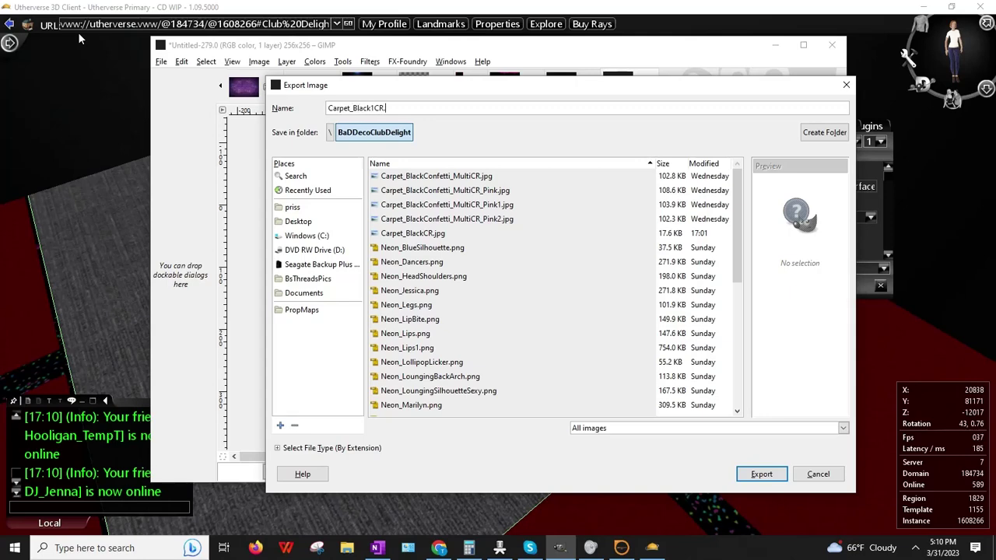
{"action": "key", "text": "Return"}
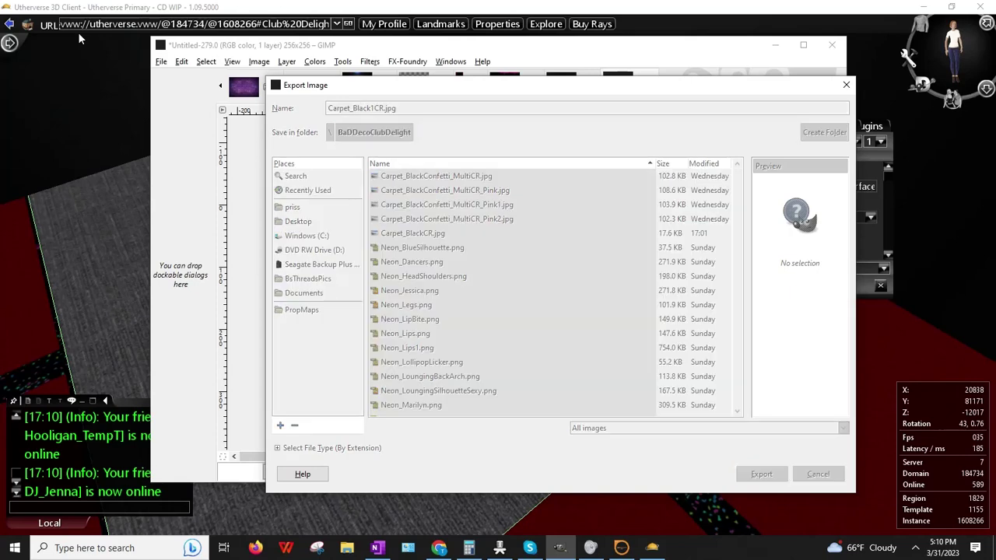
{"action": "key", "text": "Return"}
- Switch to the one.com file manager in Chrome and permanently delete Carpet_BlackCR.jpg from BaDDecoClubDelight
{"action": "left_click", "coordinate": [21, 383]}
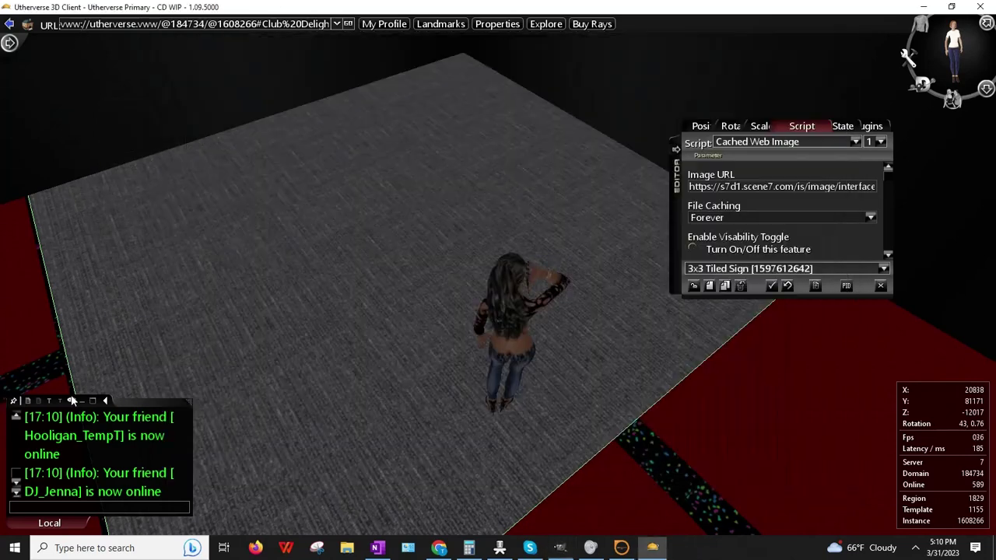
{"action": "left_click", "coordinate": [439, 548]}
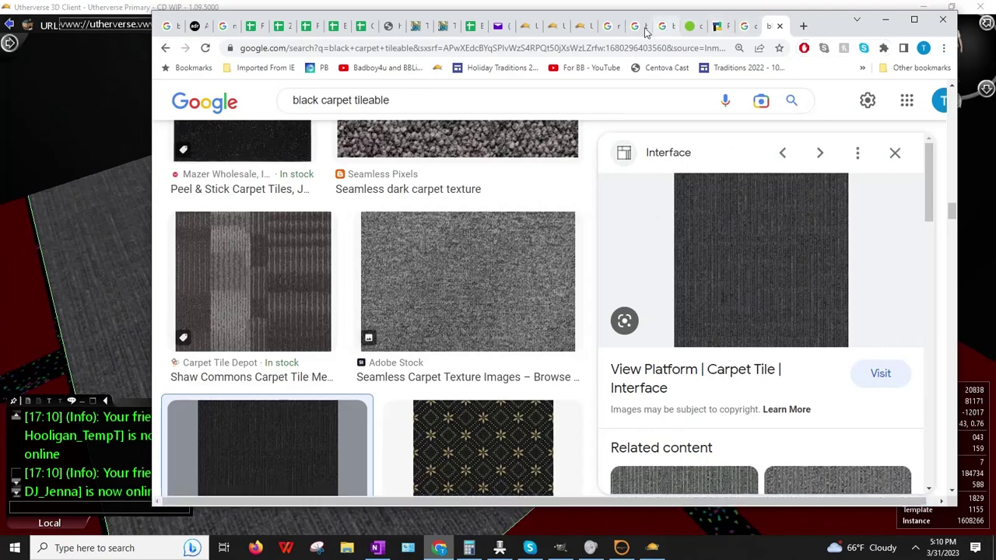
{"action": "left_click", "coordinate": [686, 25]}
{"action": "left_click", "coordinate": [918, 131]}
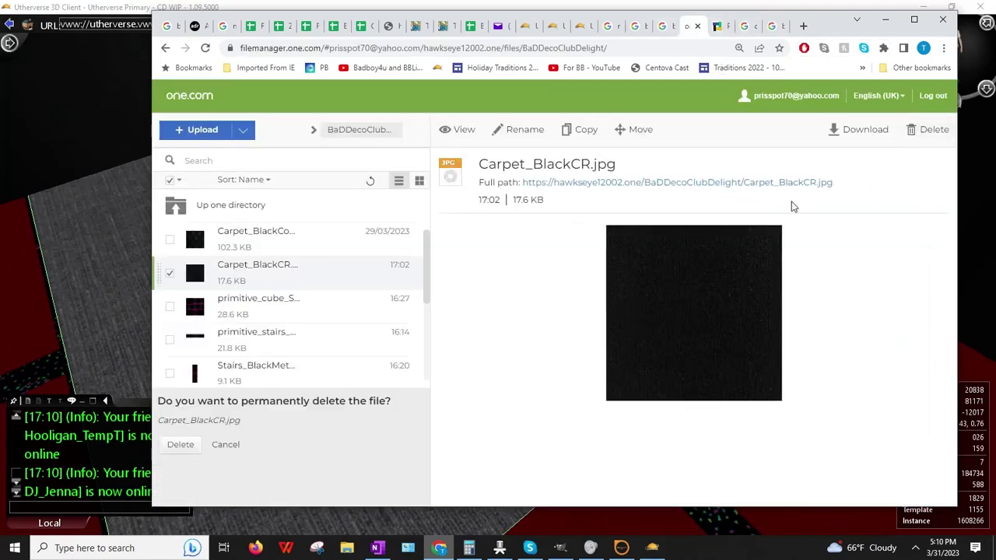
{"action": "left_click", "coordinate": [184, 448]}
- Upload Carpet_Black1CR.jpg to the BaDDecoClubDelight web folder and copy its full path link
{"action": "left_click", "coordinate": [187, 129]}
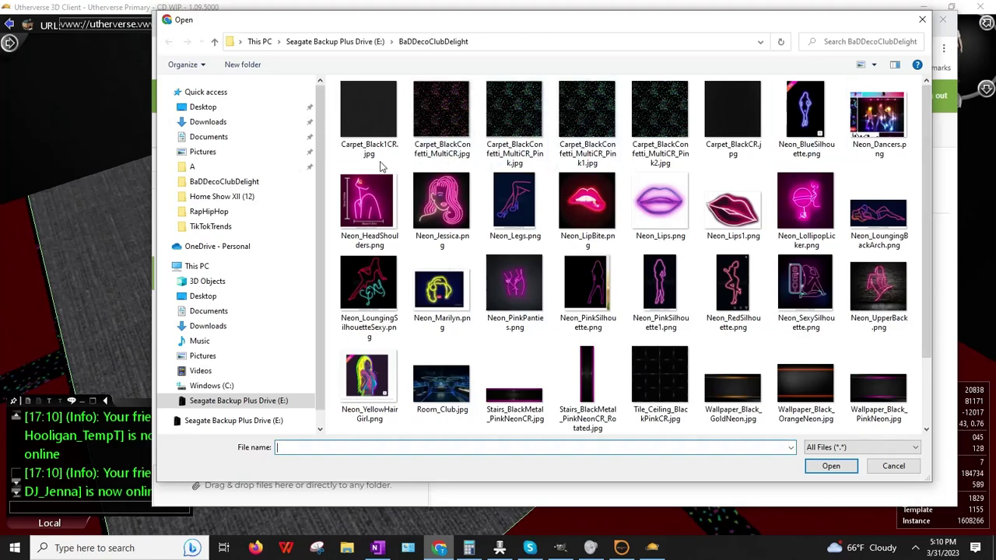
{"action": "double_click", "coordinate": [365, 148]}
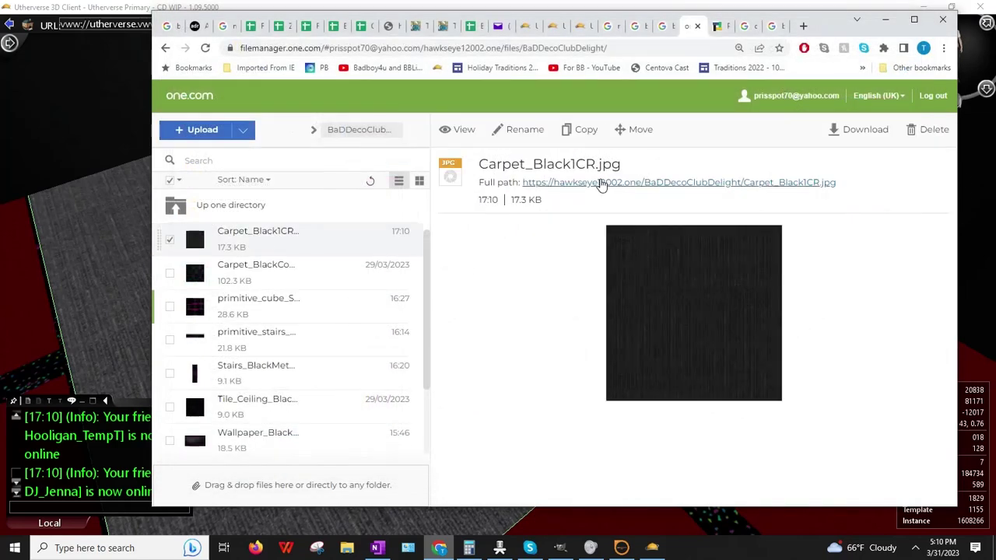
{"action": "right_click", "coordinate": [611, 182]}
{"action": "left_click", "coordinate": [661, 252]}
- In Utherverse, replace the 3x3 Tiled Sign's Image URL with the copied Carpet_Black1CR.jpg link
{"action": "key", "text": "alt+Tab"}
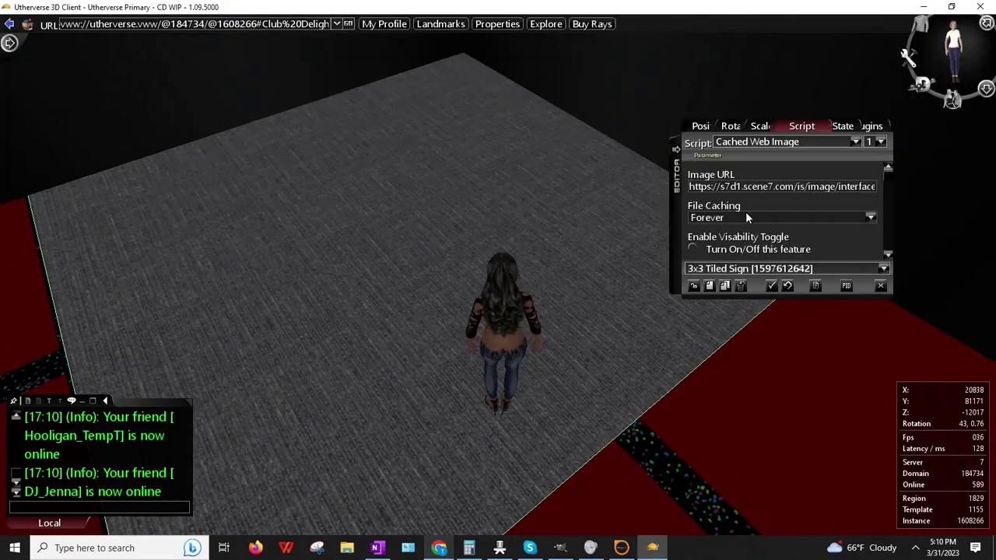
{"action": "left_click", "coordinate": [774, 186]}
{"action": "key", "text": "ctrl+v"}
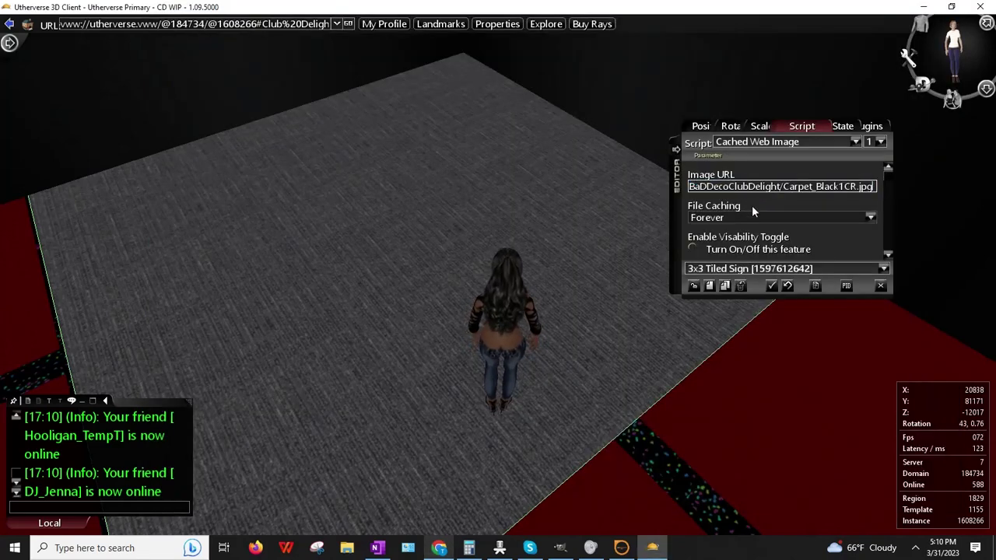
{"action": "key", "text": "Return"}
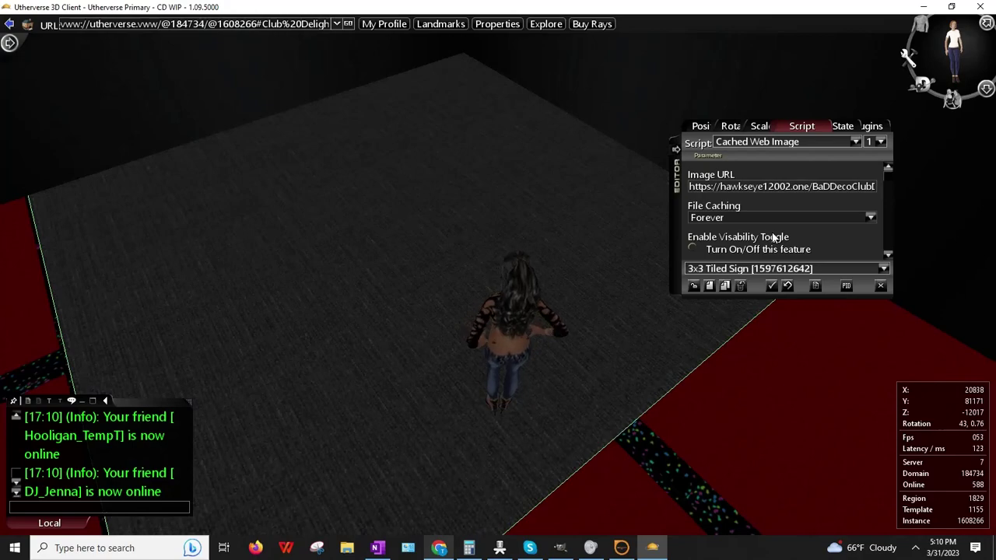
- Set the tiled sign's Emissive value to 0 in its render flags
{"action": "mouse_move", "coordinate": [506, 314]}
{"action": "left_mouse_down"}
{"action": "mouse_move", "coordinate": [389, 335]}
{"action": "mouse_move", "coordinate": [535, 275]}
{"action": "mouse_move", "coordinate": [504, 310]}
{"action": "left_mouse_up"}
{"action": "left_click", "coordinate": [833, 126]}
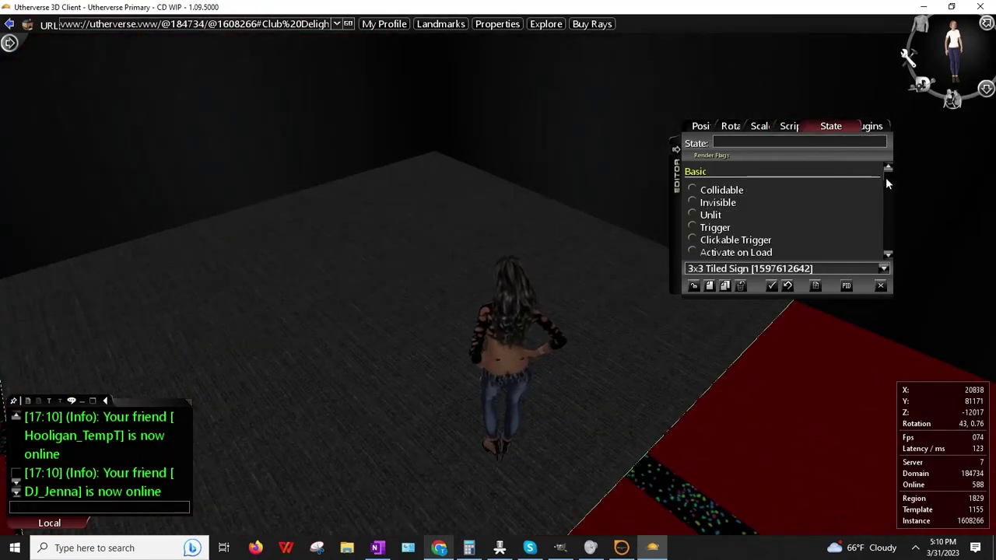
{"action": "left_click_drag", "start_coordinate": [887, 181], "coordinate": [888, 255]}
{"action": "double_click", "coordinate": [808, 201]}
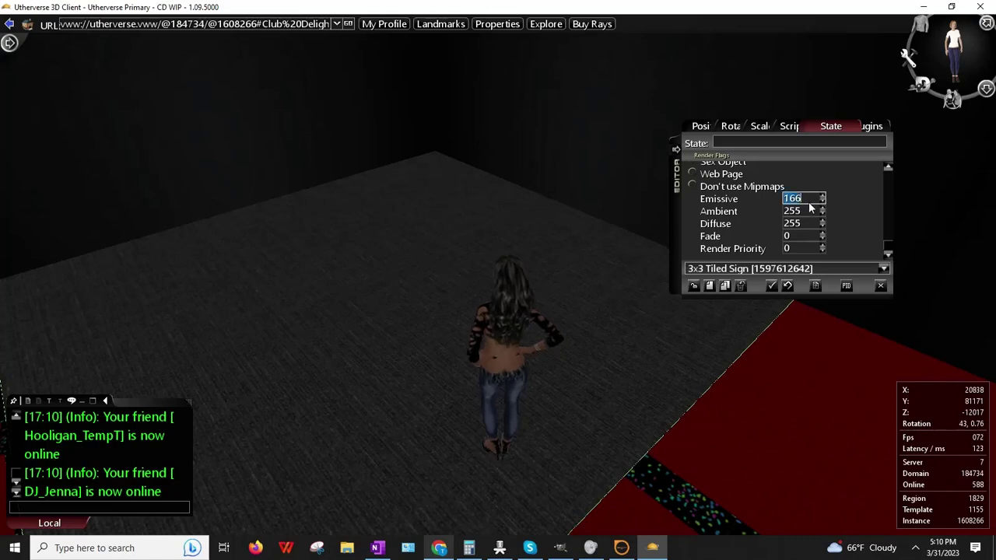
{"action": "type", "text": "0"}
- Walk back to the stage corner and lower the tiled sign's Y position to 80594
{"action": "left_click_drag", "start_coordinate": [501, 407], "coordinate": [474, 409]}
{"action": "key", "text": "Down"}
{"action": "key", "text": "Left"}
{"action": "key", "text": "Down"}
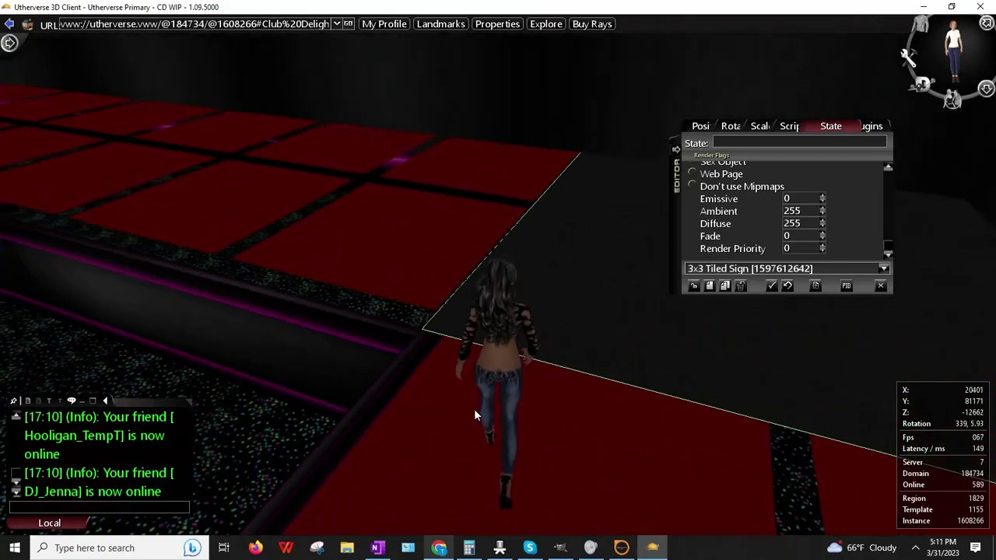
{"action": "key", "text": "Right"}
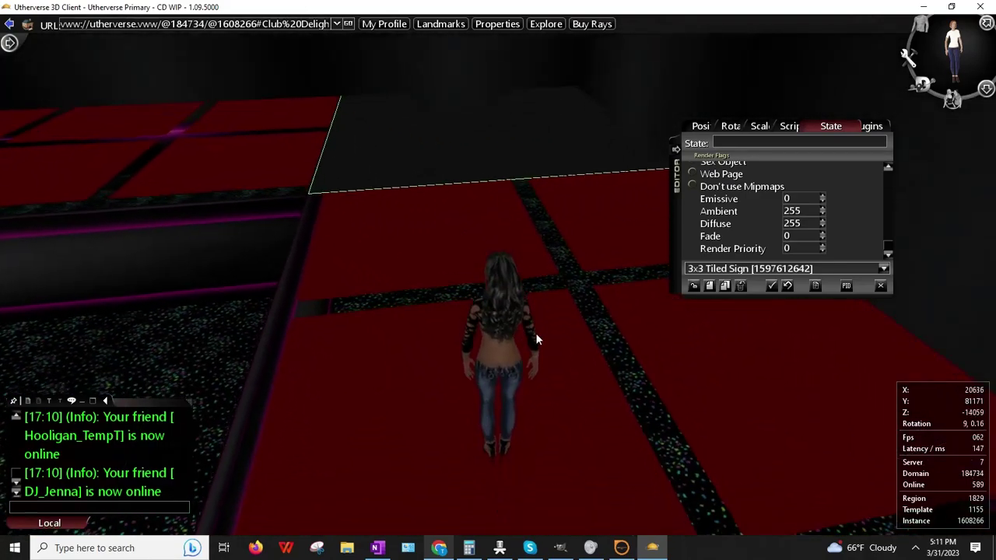
{"action": "left_click", "coordinate": [702, 126]}
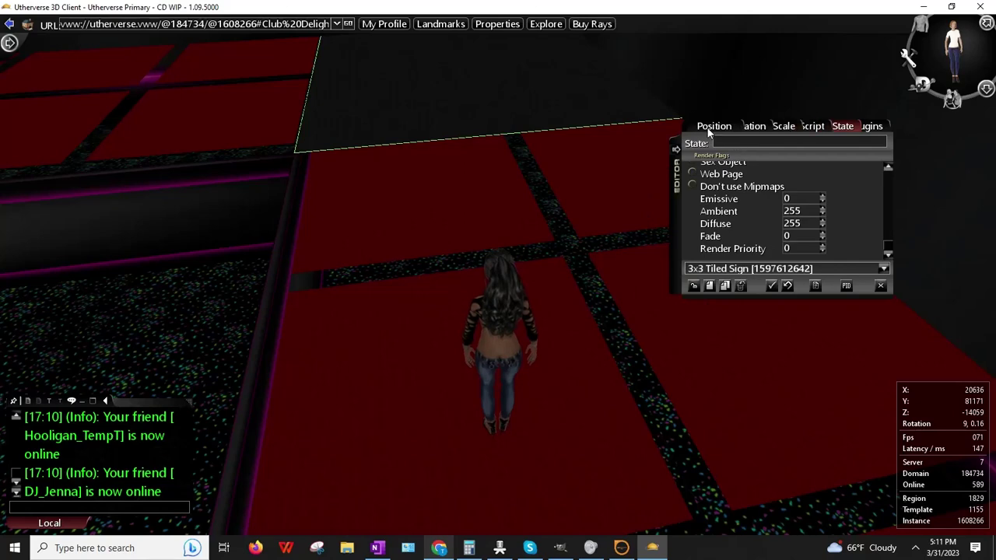
{"action": "left_click", "coordinate": [817, 145]}
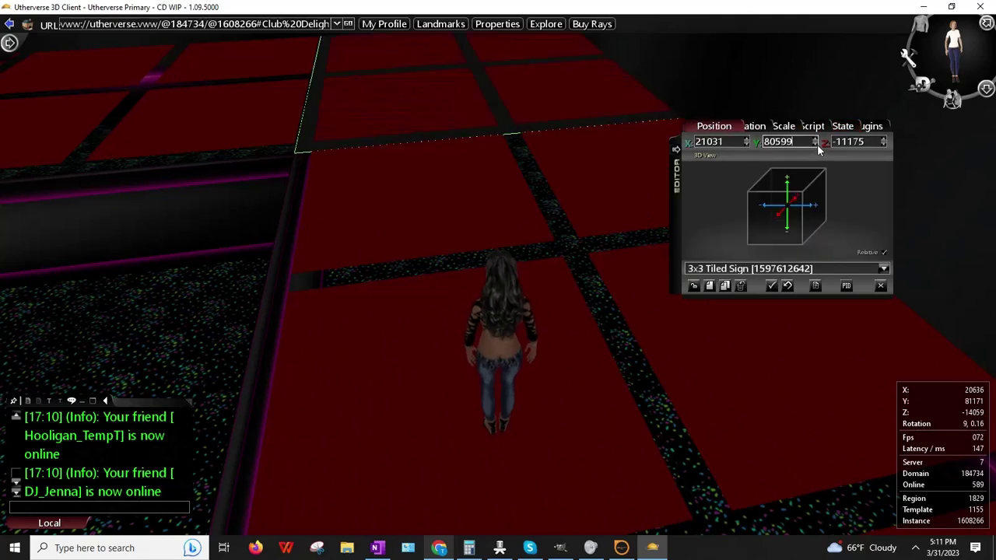
- Check the sign's edge against the stage trim up close and raise its Y position to 80598
{"action": "left_click", "coordinate": [411, 232]}
{"action": "key", "text": "Left"}
{"action": "key", "text": "Up"}
{"action": "key", "text": "Right"}
{"action": "key", "text": "Up"}
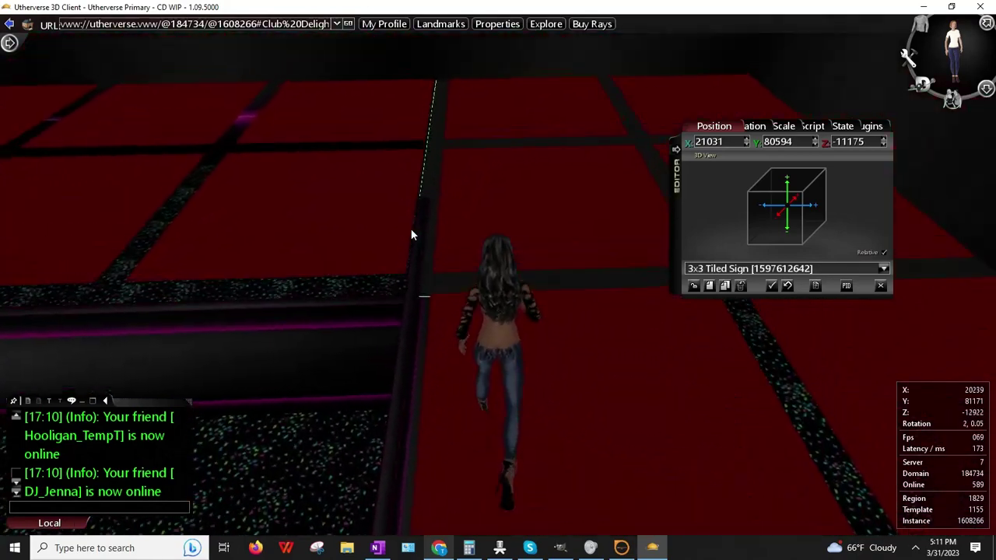
{"action": "left_click_drag", "start_coordinate": [387, 315], "coordinate": [451, 298]}
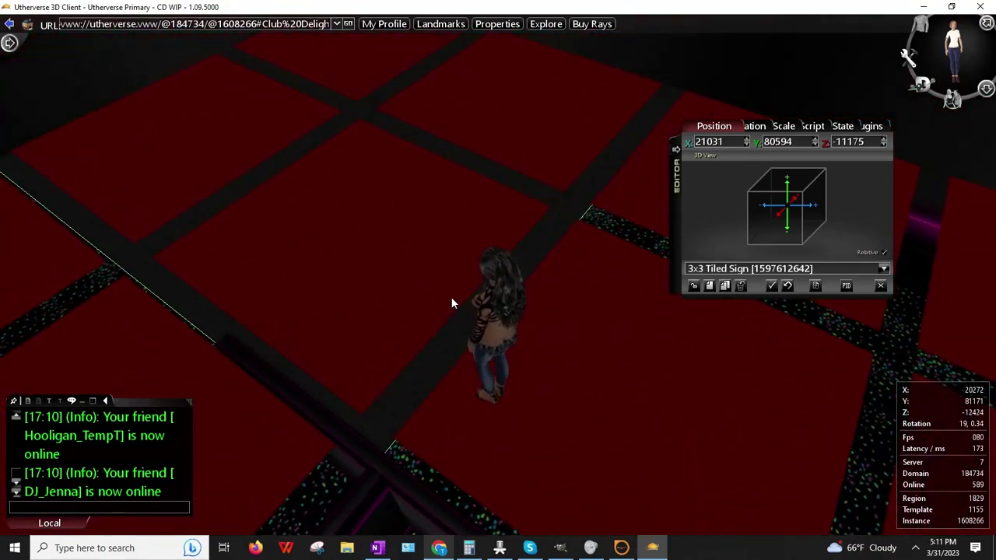
{"action": "left_click", "coordinate": [815, 138]}
{"action": "left_click", "coordinate": [815, 139]}
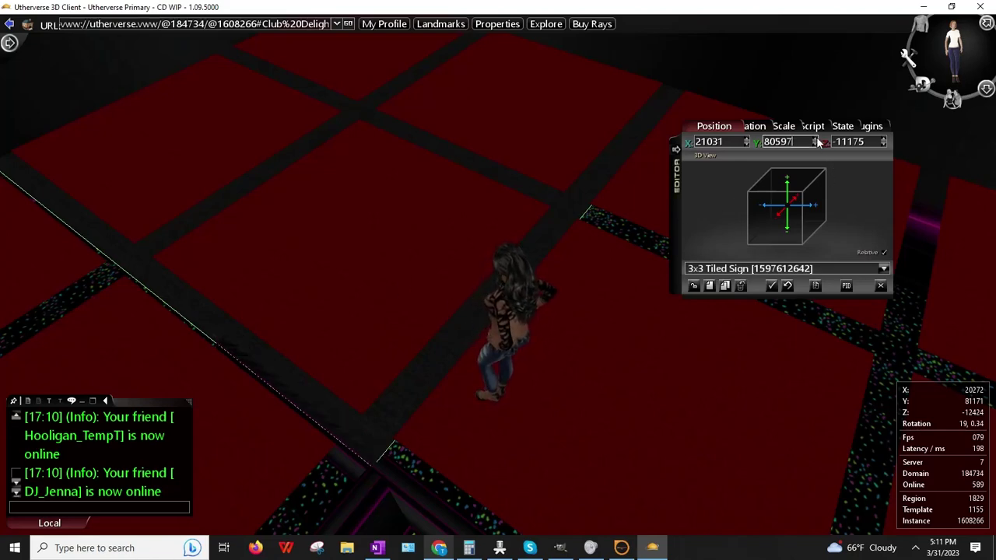
{"action": "left_click", "coordinate": [815, 138]}
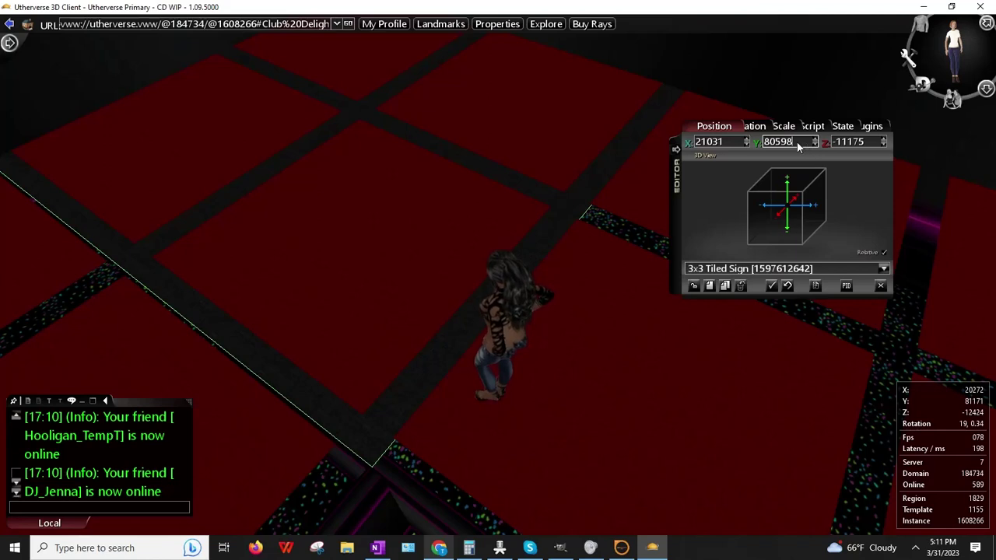
- Copy the tiled sign's X position value and reposition the avatar facing the stage corner
{"action": "left_click_drag", "start_coordinate": [798, 147], "coordinate": [704, 143]}
{"action": "right_click", "coordinate": [704, 143]}
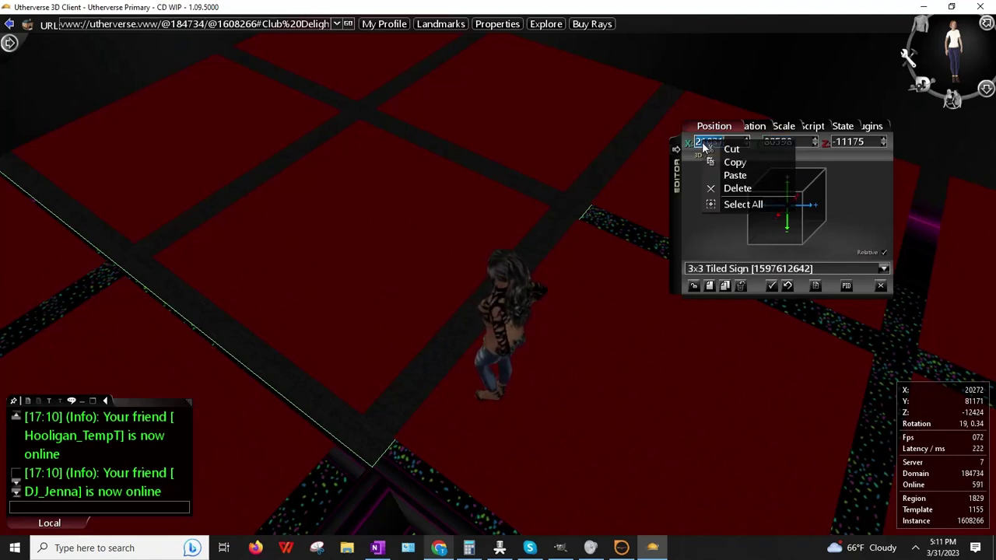
{"action": "left_click", "coordinate": [728, 162]}
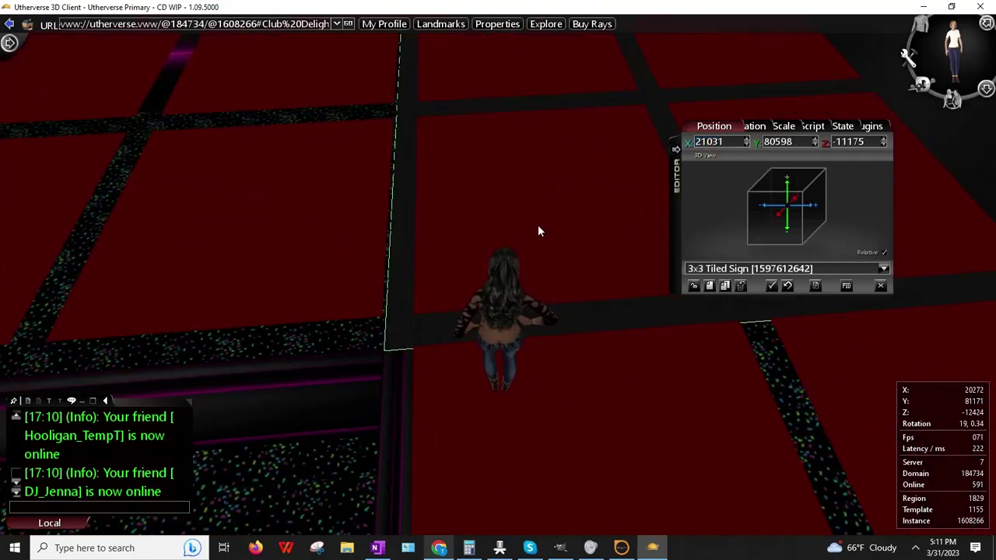
{"action": "key", "text": "Left"}
{"action": "key", "text": "Down"}
{"action": "key", "text": "Right"}
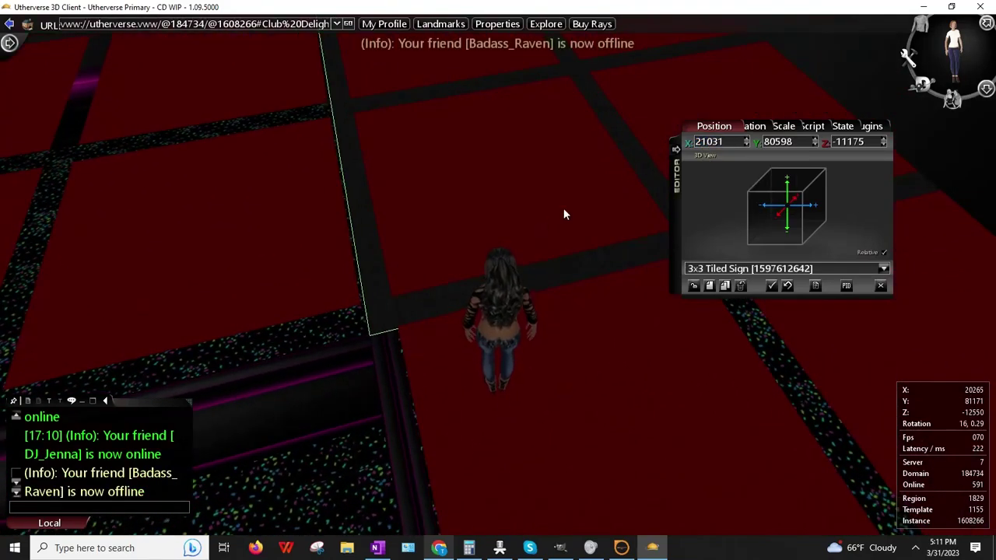
- Make the Court Floor tile nearest the stage corner and the one directly behind it invisible
{"action": "right_click", "coordinate": [529, 133]}
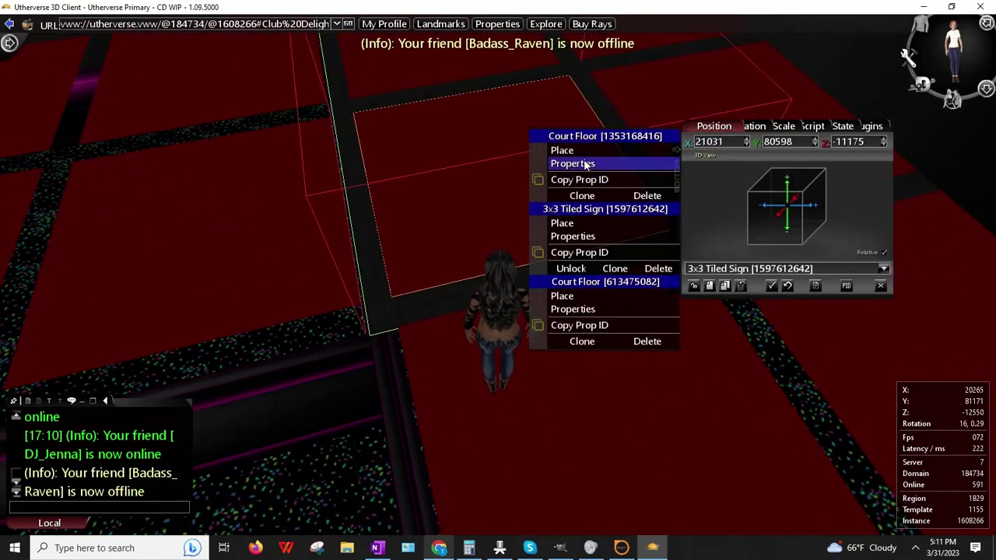
{"action": "left_click", "coordinate": [607, 162]}
{"action": "left_click", "coordinate": [842, 125]}
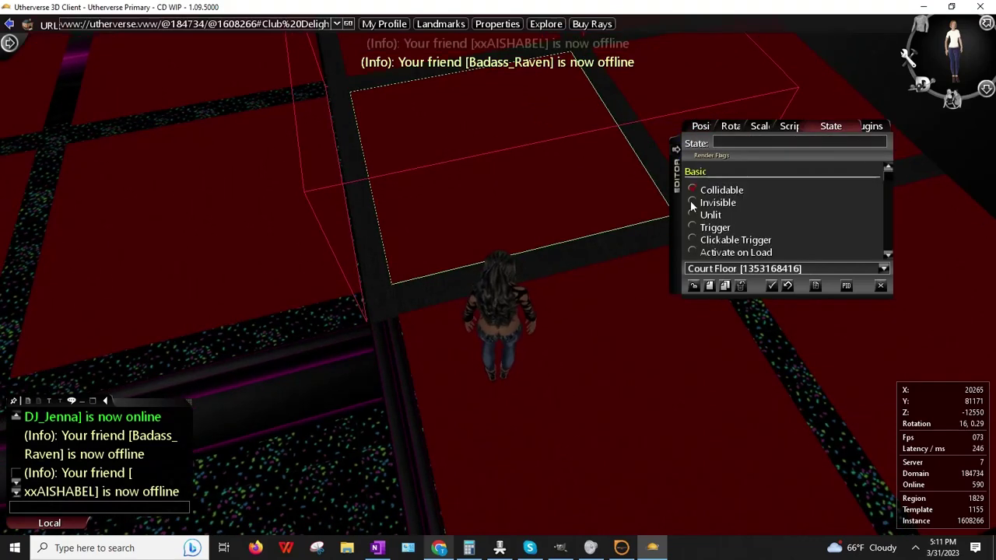
{"action": "left_click", "coordinate": [693, 201]}
{"action": "right_click", "coordinate": [442, 147]}
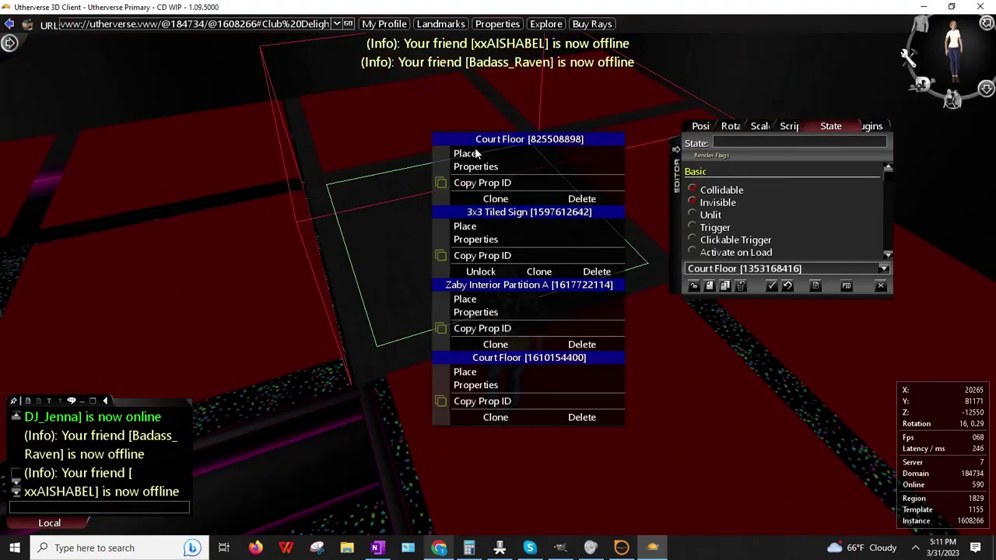
{"action": "left_click", "coordinate": [482, 168]}
{"action": "left_click", "coordinate": [691, 201]}
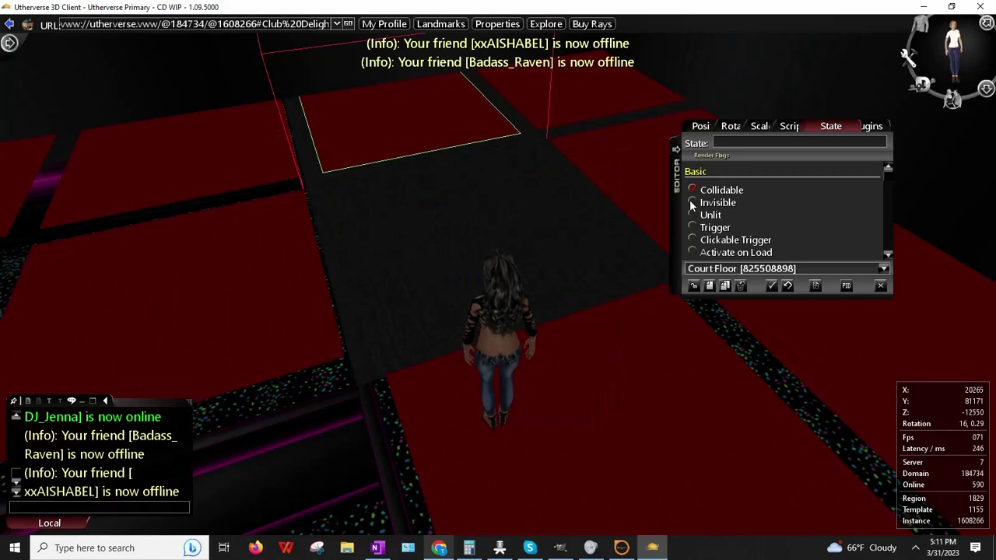
- Make the other two Court Floor tiles over the first tiled sign invisible and release the edited tiles
{"action": "right_click", "coordinate": [594, 113]}
{"action": "left_click", "coordinate": [627, 136]}
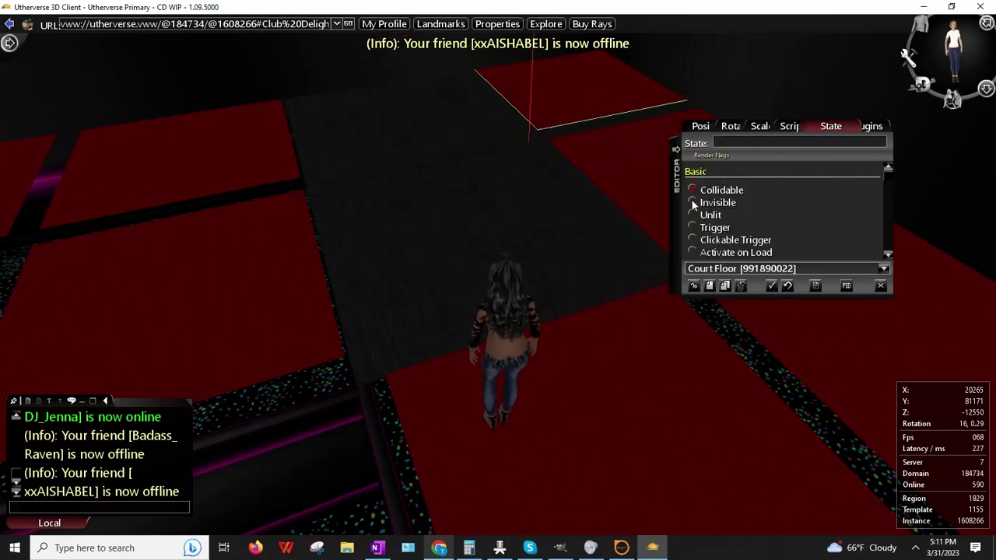
{"action": "right_click", "coordinate": [612, 183]}
{"action": "left_click", "coordinate": [655, 196]}
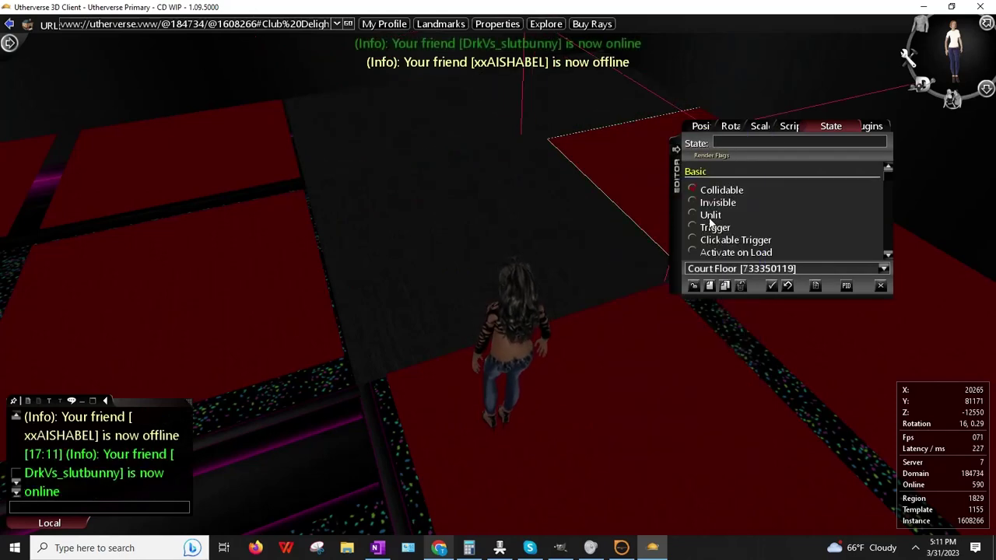
{"action": "left_click", "coordinate": [691, 203]}
{"action": "left_click", "coordinate": [692, 286]}
{"action": "left_click", "coordinate": [692, 286]}
{"action": "left_click", "coordinate": [693, 285]}
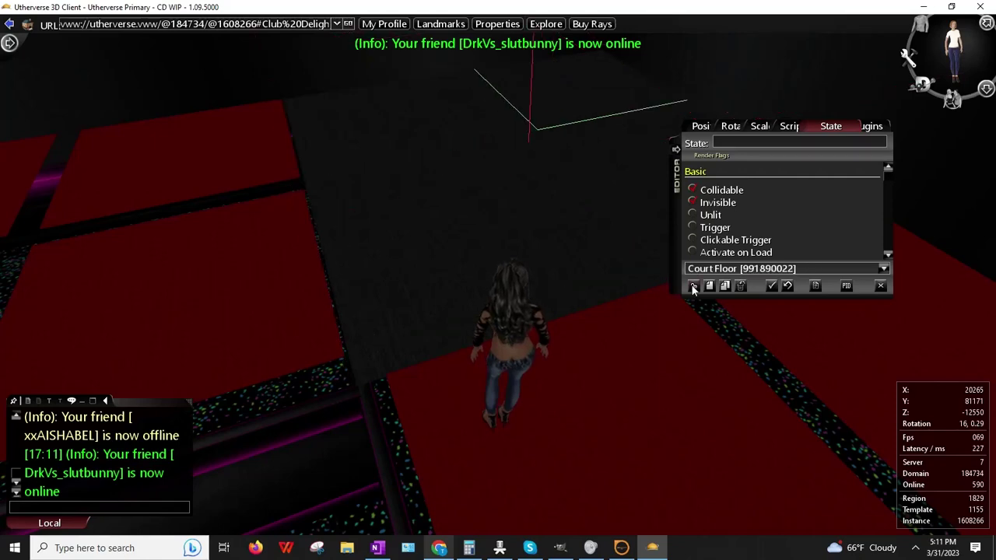
{"action": "left_click", "coordinate": [692, 285]}
- Copy the first tiled sign's X position and apply 21031 to the neighbouring 3x3 Tiled Sign
{"action": "key", "text": "Down"}
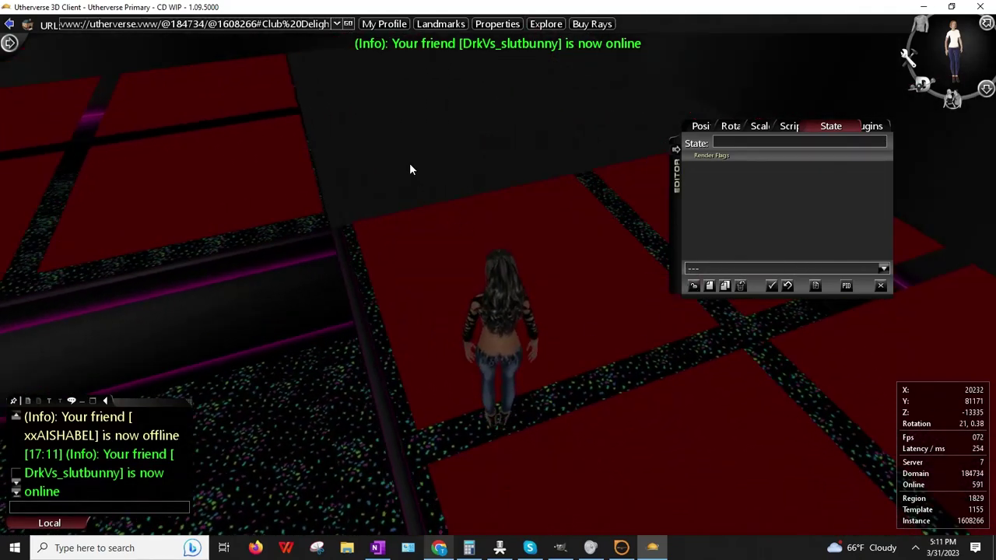
{"action": "right_click", "coordinate": [411, 169]}
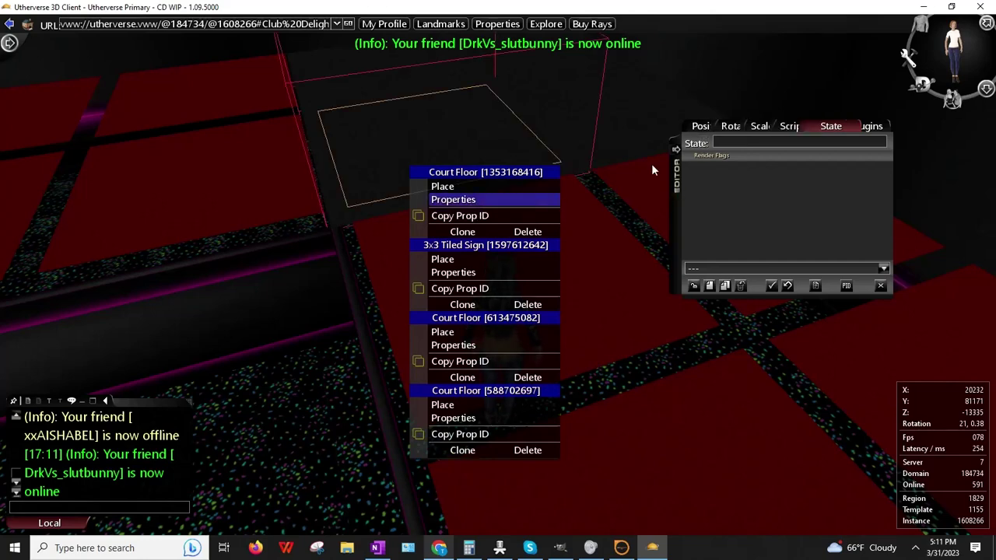
{"action": "left_click", "coordinate": [446, 276]}
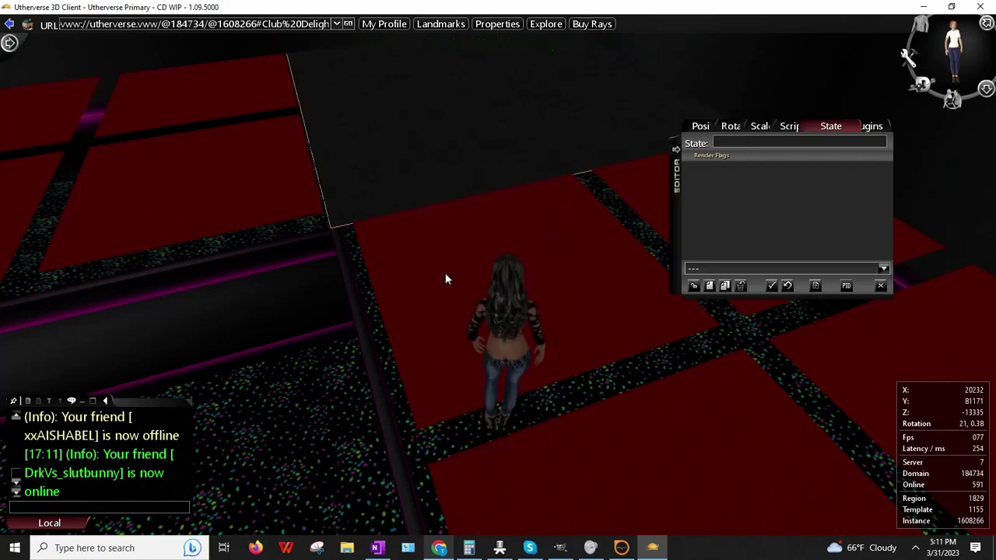
{"action": "left_click", "coordinate": [713, 126]}
{"action": "double_click", "coordinate": [715, 141]}
{"action": "right_click", "coordinate": [719, 144]}
{"action": "left_click", "coordinate": [745, 169]}
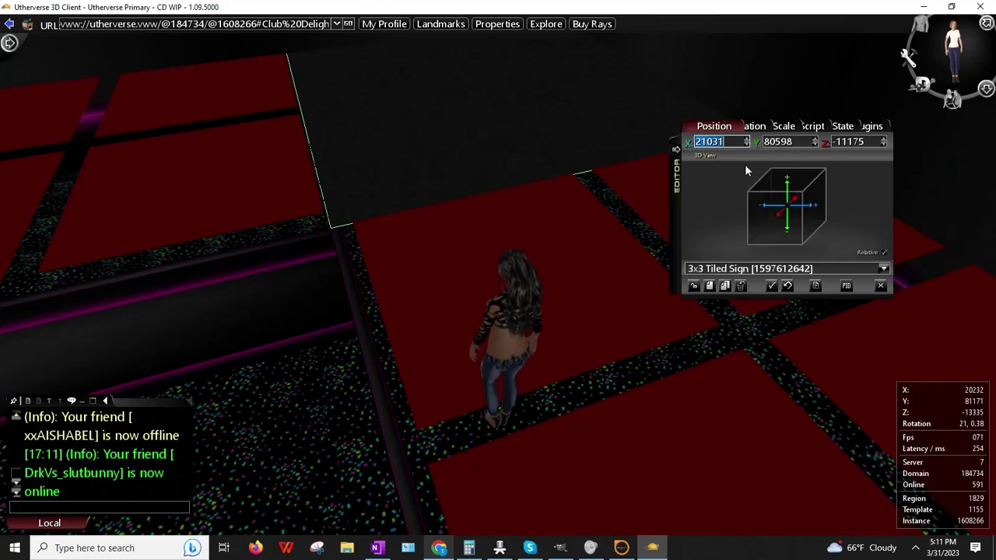
{"action": "left_click_drag", "start_coordinate": [893, 540], "coordinate": [984, 529]}
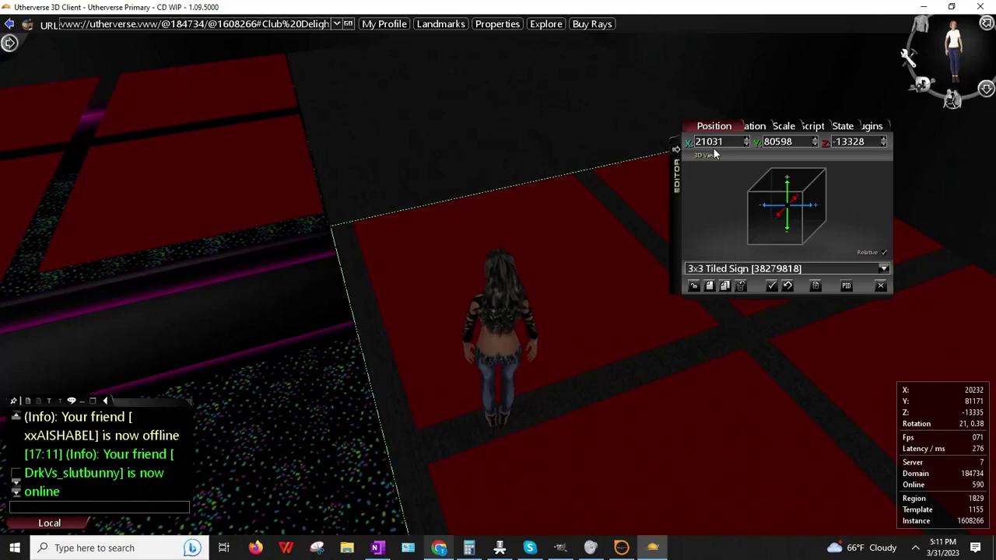
- Walk around onto the second tiled sign and make the Court Floor tile nearest the first sign and stage edge invisible
{"action": "key", "text": "Left"}
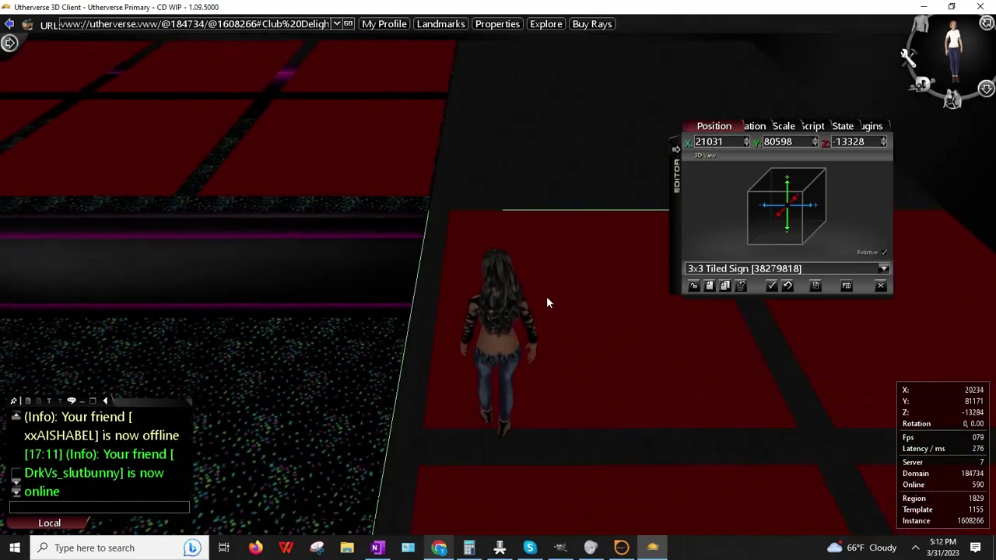
{"action": "key", "text": "Up"}
{"action": "key", "text": "Right"}
{"action": "key", "text": "Right"}
{"action": "key", "text": "Up"}
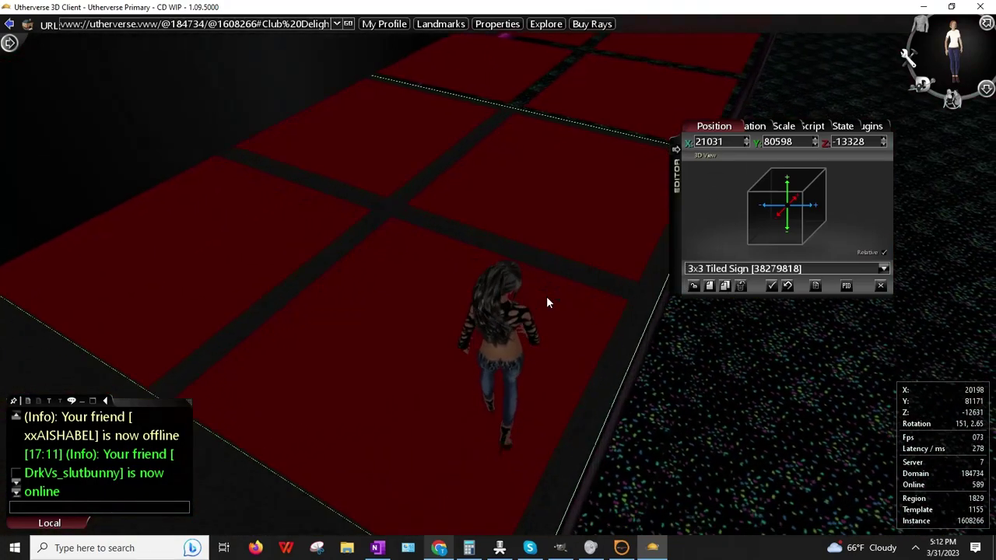
{"action": "key", "text": "Left"}
{"action": "right_click", "coordinate": [427, 247]}
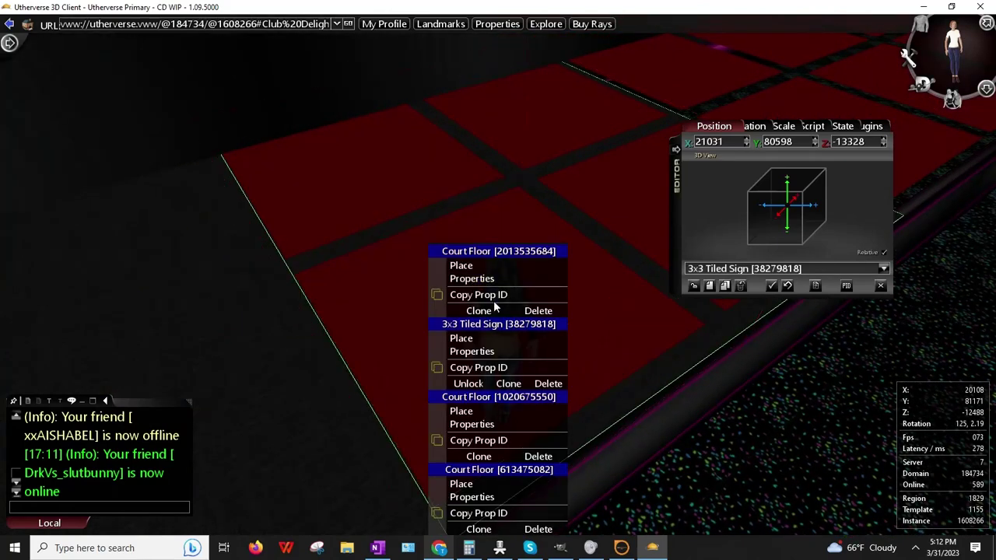
{"action": "left_click", "coordinate": [485, 264]}
{"action": "left_click", "coordinate": [841, 126]}
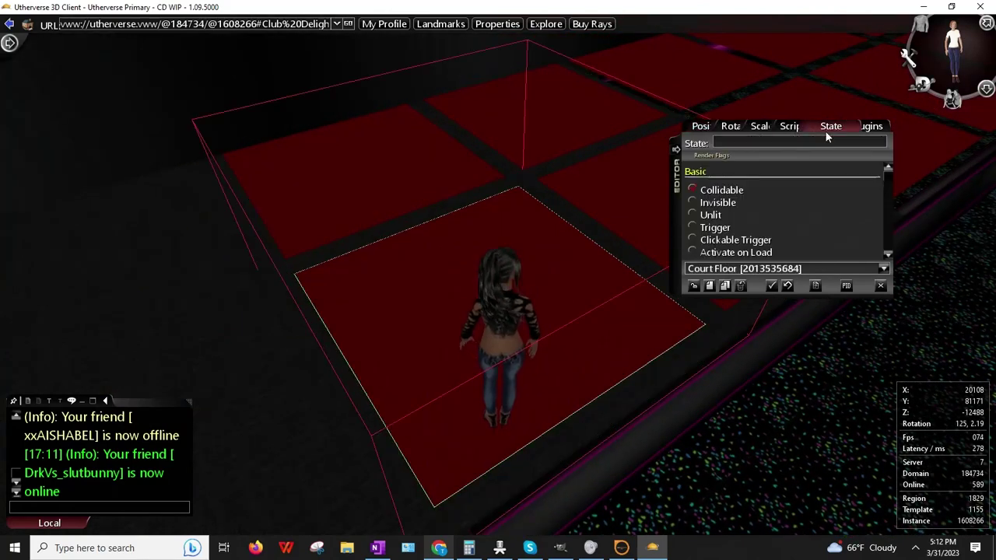
{"action": "left_click", "coordinate": [691, 203]}
- Make the remaining three Court Floor tiles over the second tiled sign invisible and release all edited tiles
{"action": "left_click", "coordinate": [334, 187]}
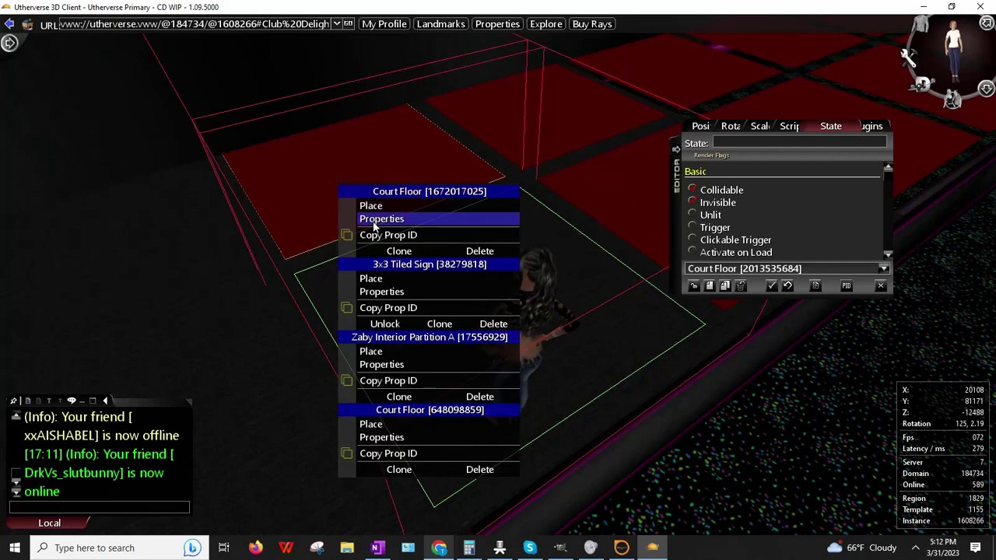
{"action": "left_click", "coordinate": [568, 140]}
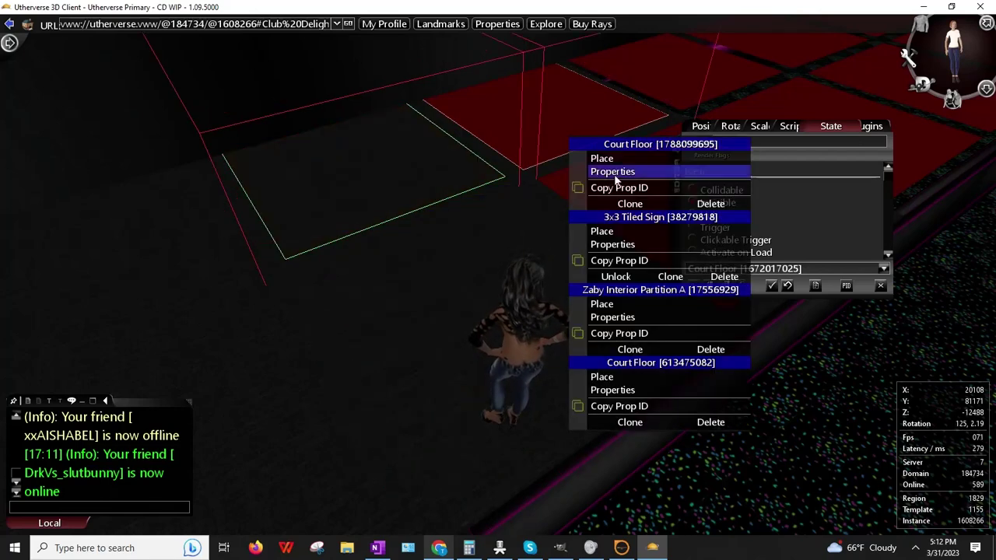
{"action": "left_click", "coordinate": [614, 174]}
{"action": "left_click", "coordinate": [673, 205]}
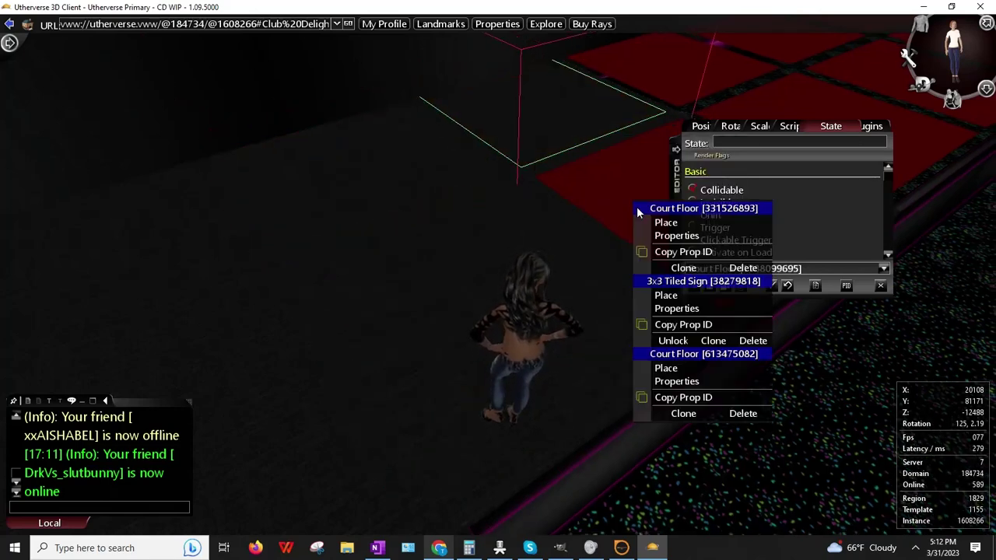
{"action": "left_click", "coordinate": [700, 231]}
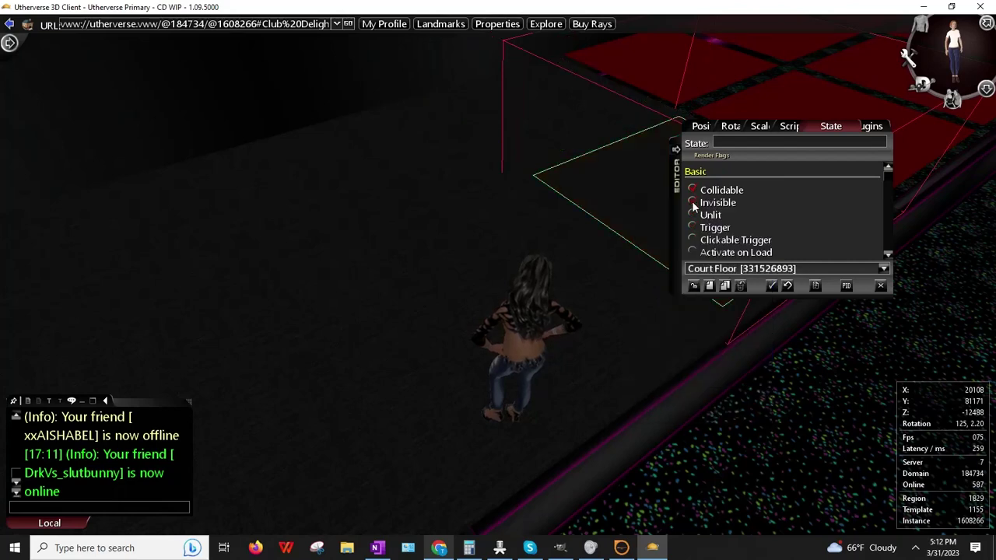
{"action": "left_click", "coordinate": [695, 288]}
{"action": "left_click", "coordinate": [693, 287]}
{"action": "left_click", "coordinate": [693, 287]}
{"action": "left_click", "coordinate": [693, 287]}
{"action": "left_click", "coordinate": [692, 287]}
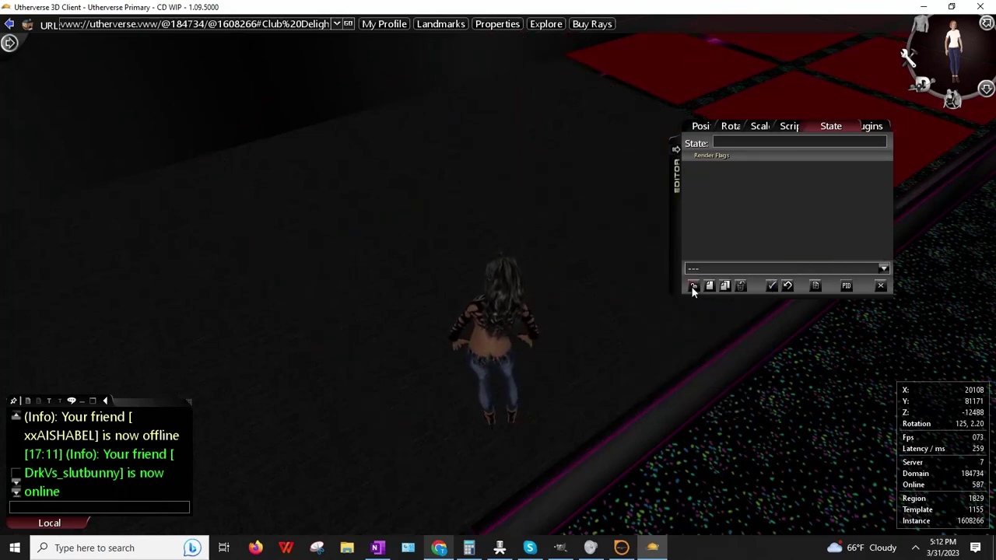
- Set the second tiled sign's Z position to -13340 to line its edge up with the first sign, and release it
{"action": "left_click", "coordinate": [225, 256]}
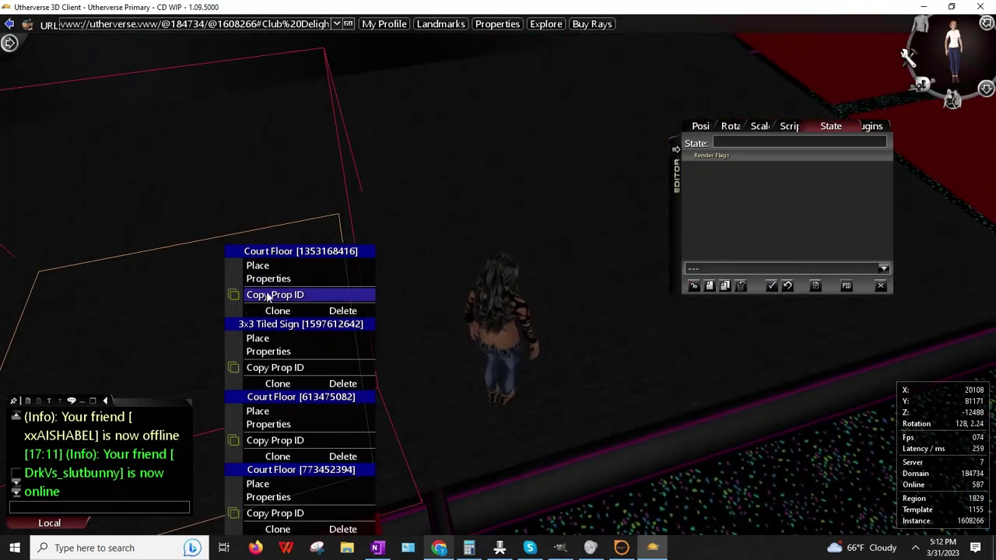
{"action": "left_click", "coordinate": [284, 353]}
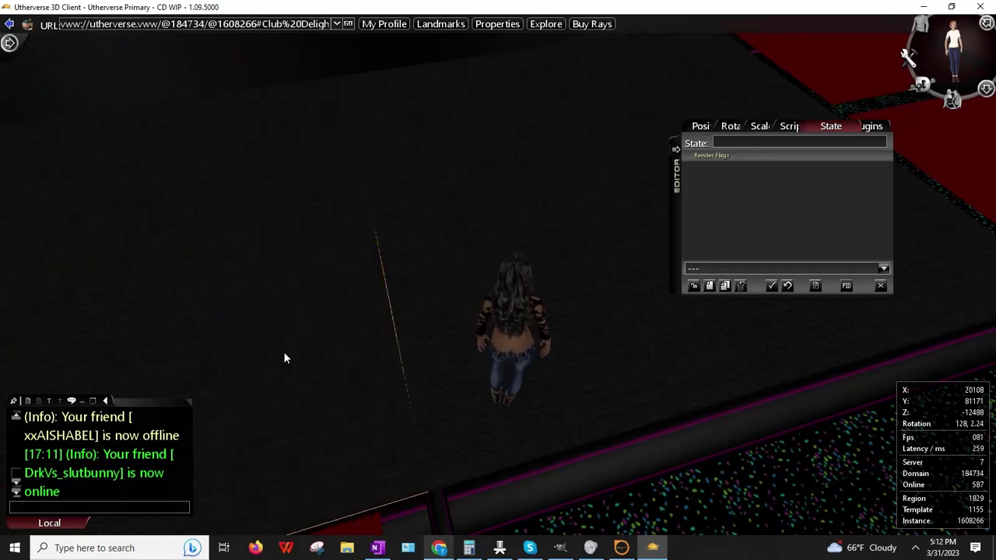
{"action": "left_click", "coordinate": [430, 301]}
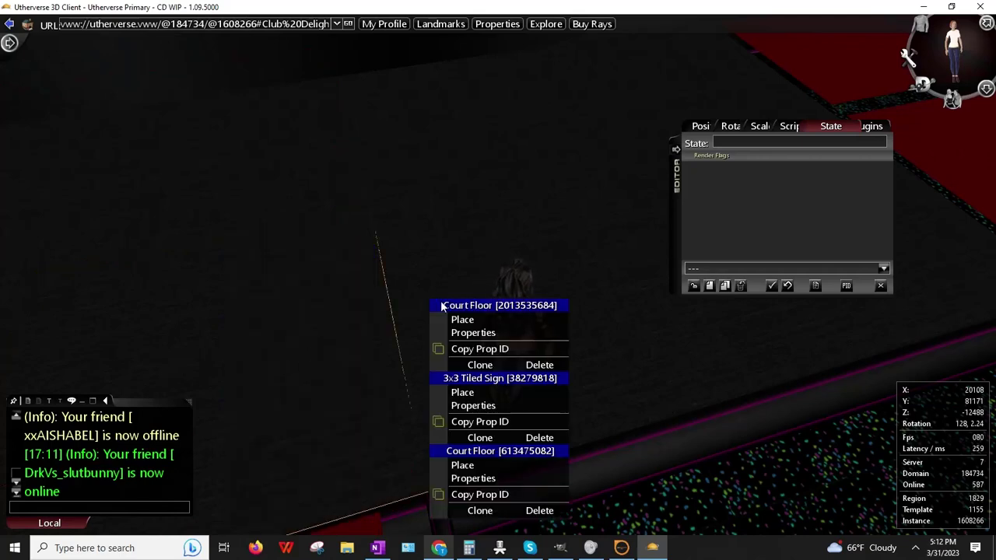
{"action": "left_click", "coordinate": [472, 405]}
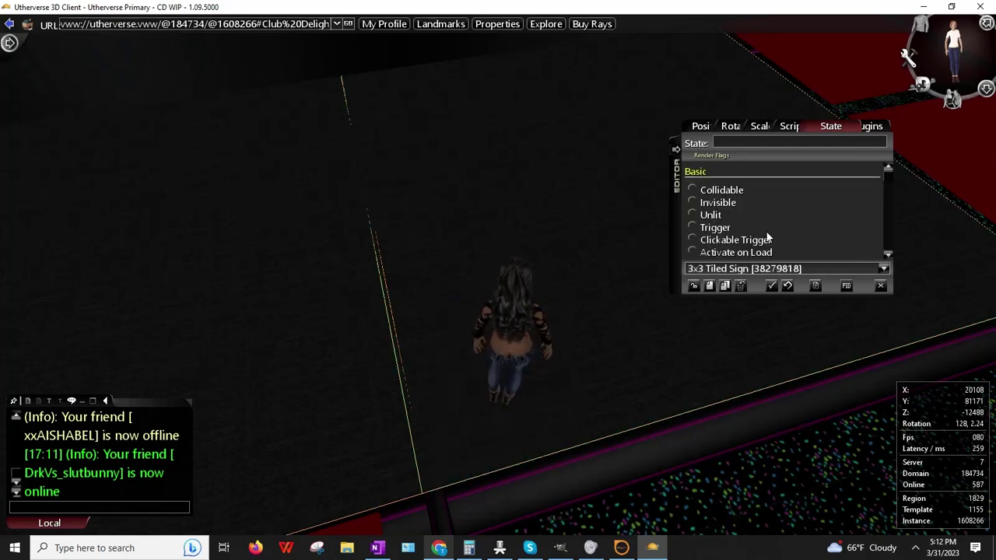
{"action": "left_click", "coordinate": [704, 126]}
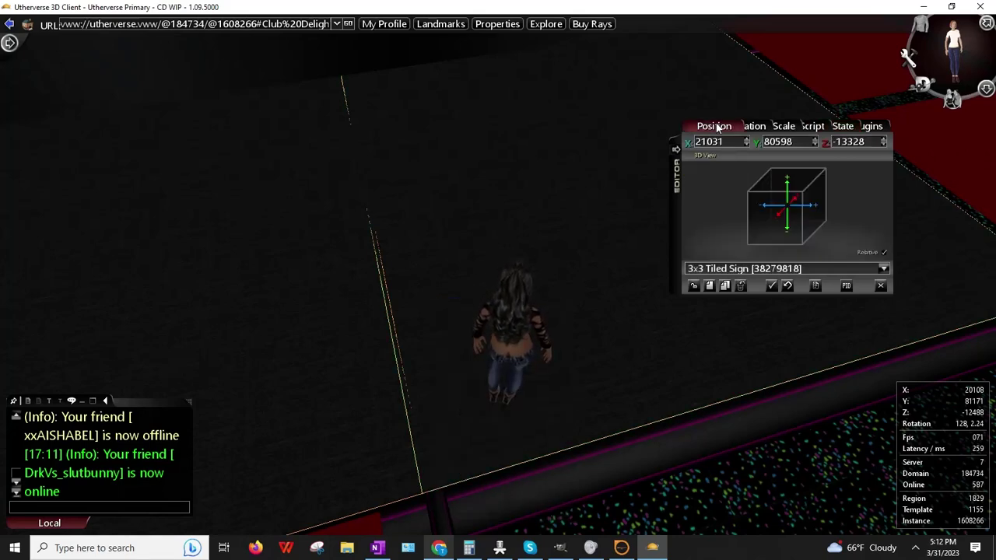
{"action": "left_click", "coordinate": [884, 139]}
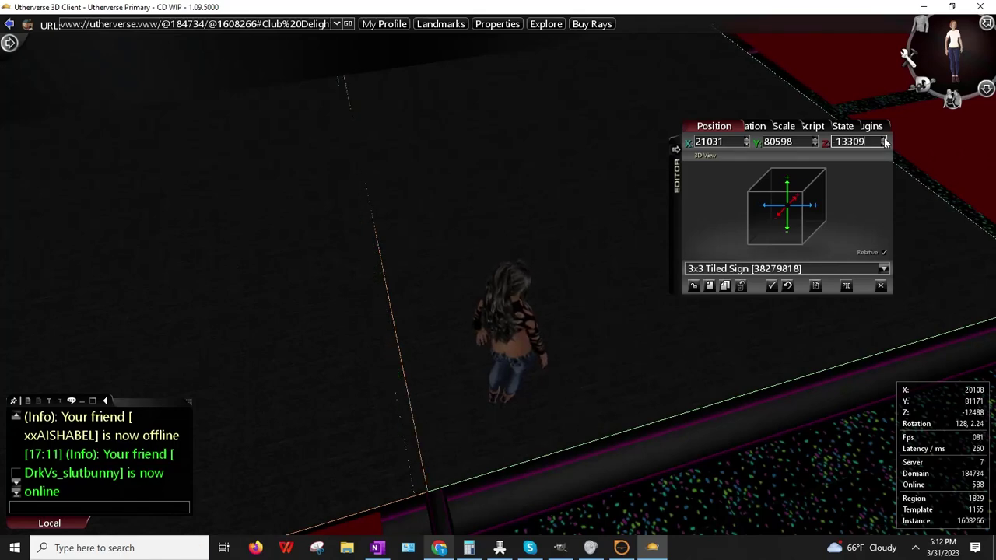
{"action": "left_click", "coordinate": [884, 143]}
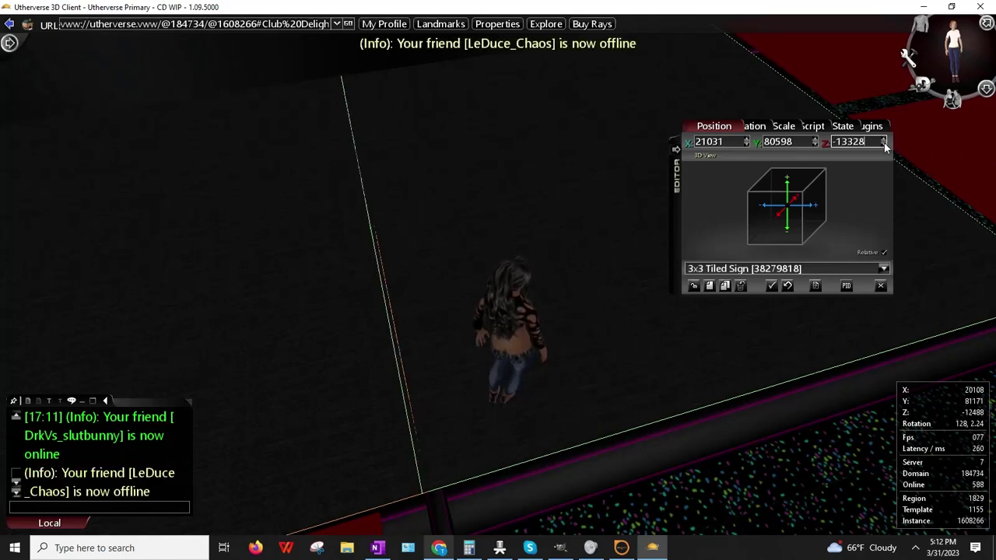
{"action": "left_click", "coordinate": [883, 144]}
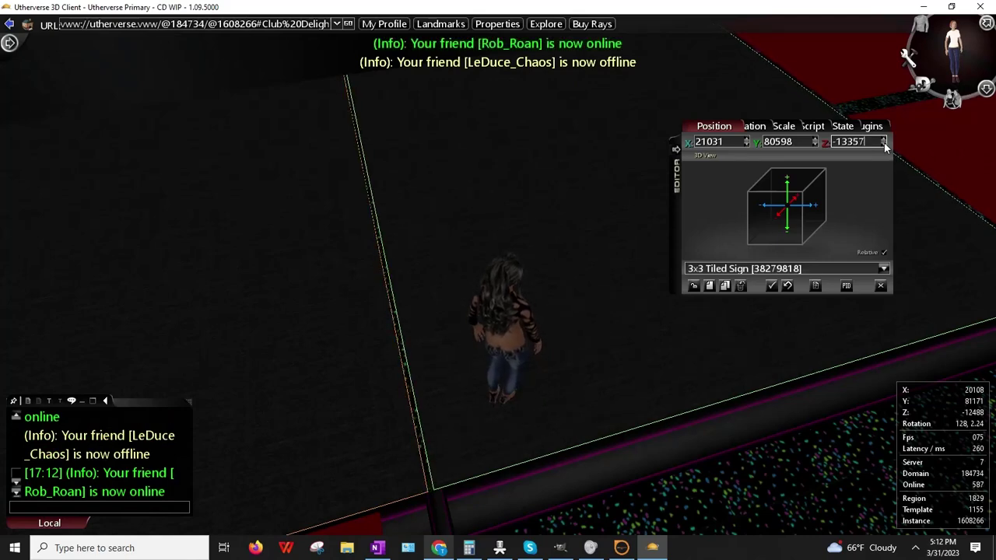
{"action": "left_click", "coordinate": [883, 139]}
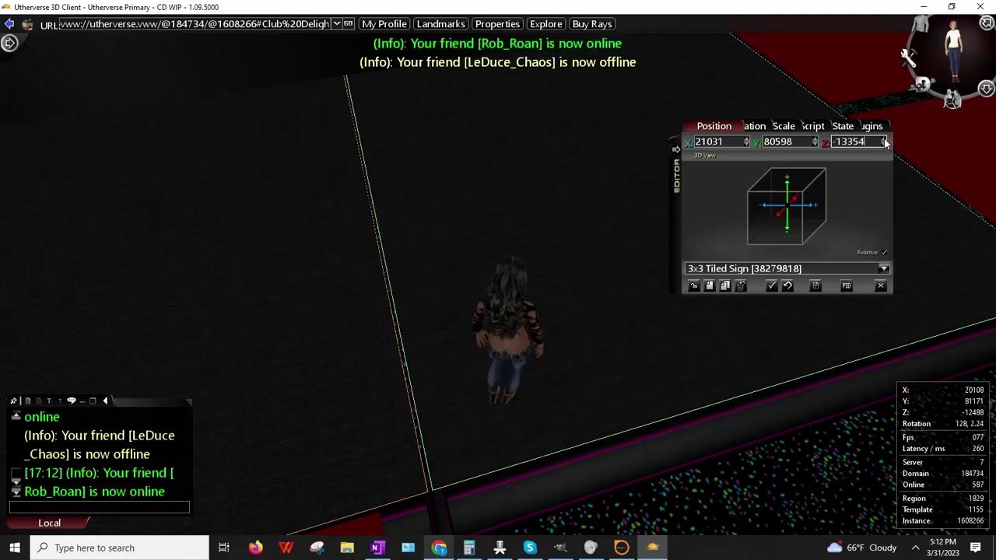
{"action": "left_click", "coordinate": [884, 140]}
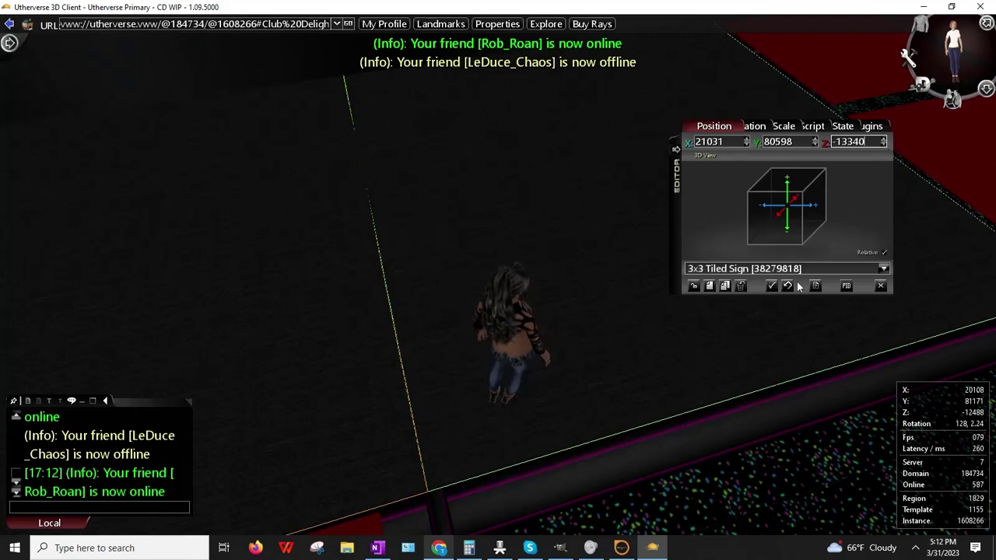
{"action": "left_click", "coordinate": [693, 285]}
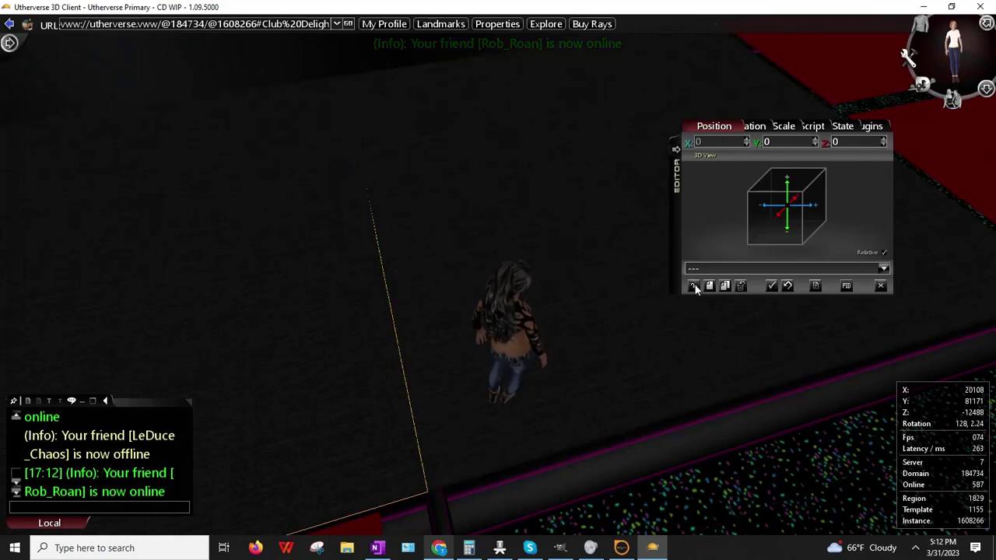
- Restart the prop editing session, reposition the editor window, and turn the view toward the remaining red tiles
{"action": "left_click", "coordinate": [880, 287]}
{"action": "left_click", "coordinate": [986, 88]}
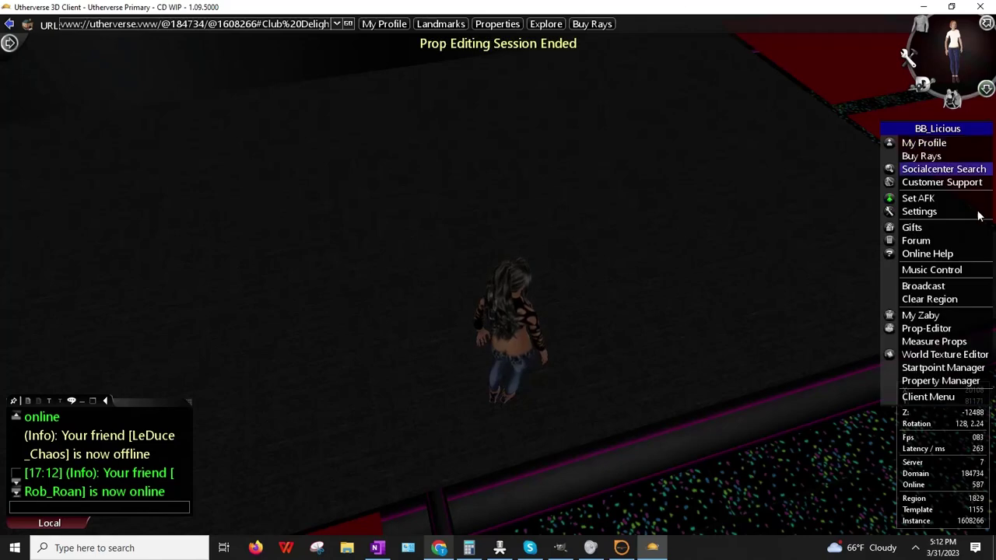
{"action": "left_click", "coordinate": [925, 327]}
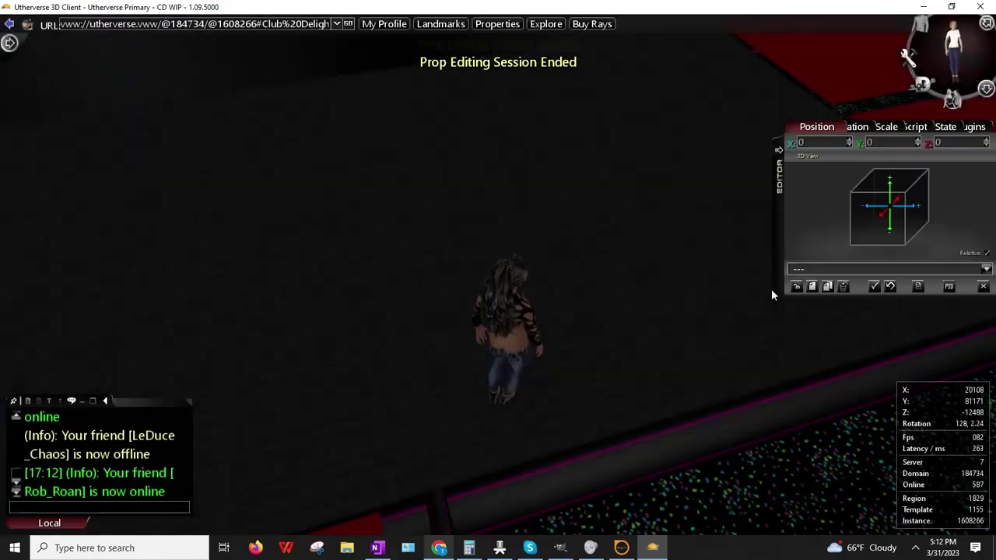
{"action": "left_click_drag", "start_coordinate": [777, 243], "coordinate": [713, 224]}
{"action": "left_click_drag", "start_coordinate": [544, 256], "coordinate": [634, 231]}
{"action": "key", "text": "Left"}
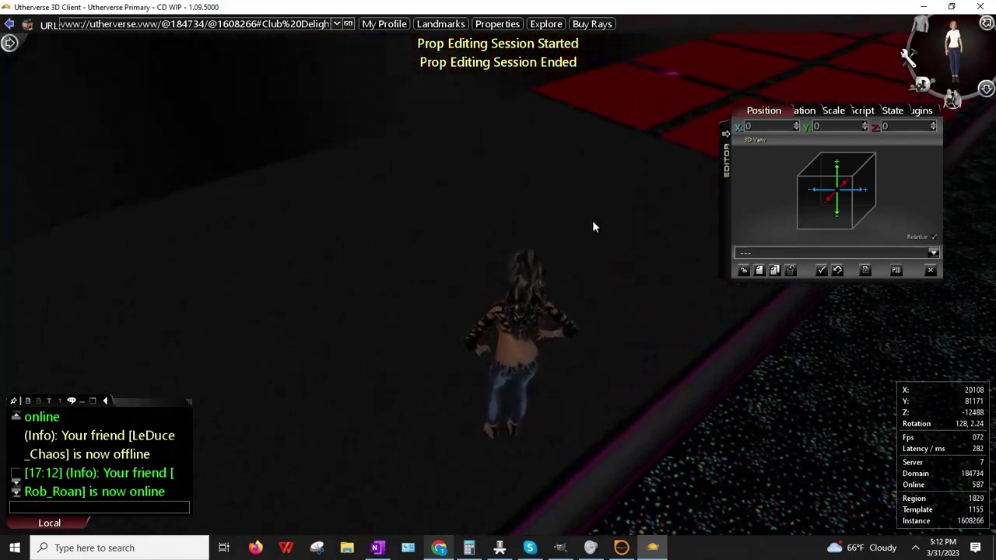
- Walk across the remaining red tiles and turn back to examine the black-carpet signs along the stage floor
{"action": "left_click_drag", "start_coordinate": [562, 182], "coordinate": [529, 261]}
{"action": "key", "text": "Left"}
{"action": "key", "text": "Up"}
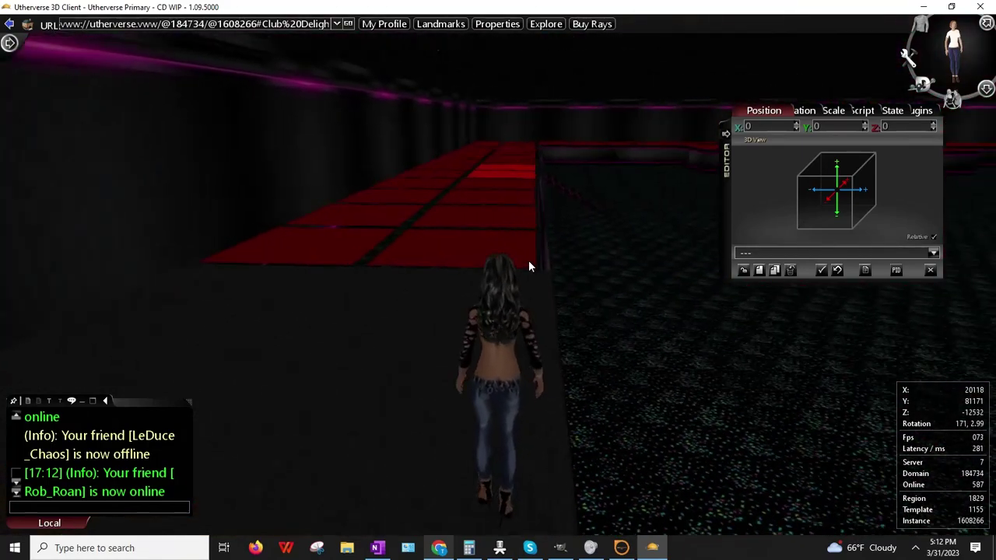
{"action": "key", "text": "Left"}
{"action": "key", "text": "Up"}
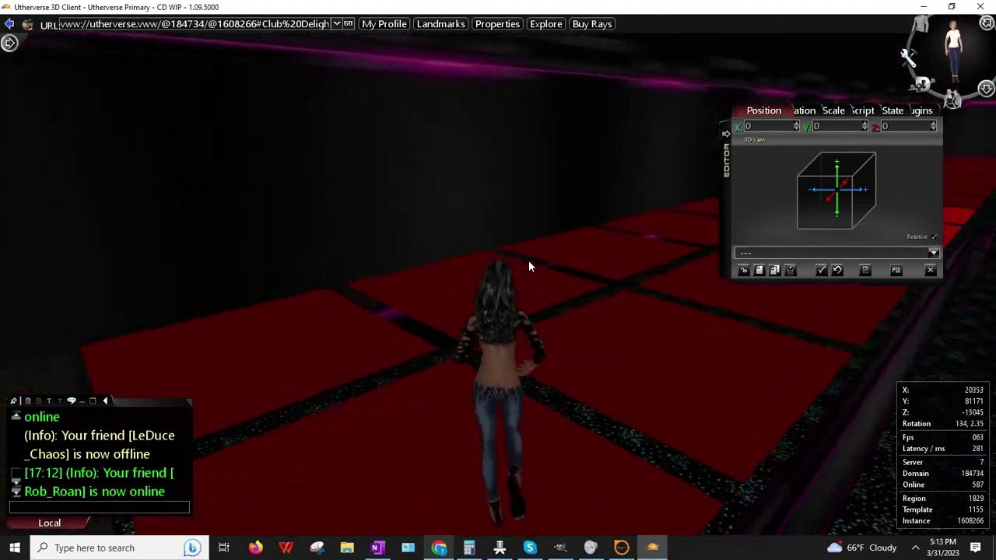
{"action": "key", "text": "Left"}
{"action": "key", "text": "Up"}
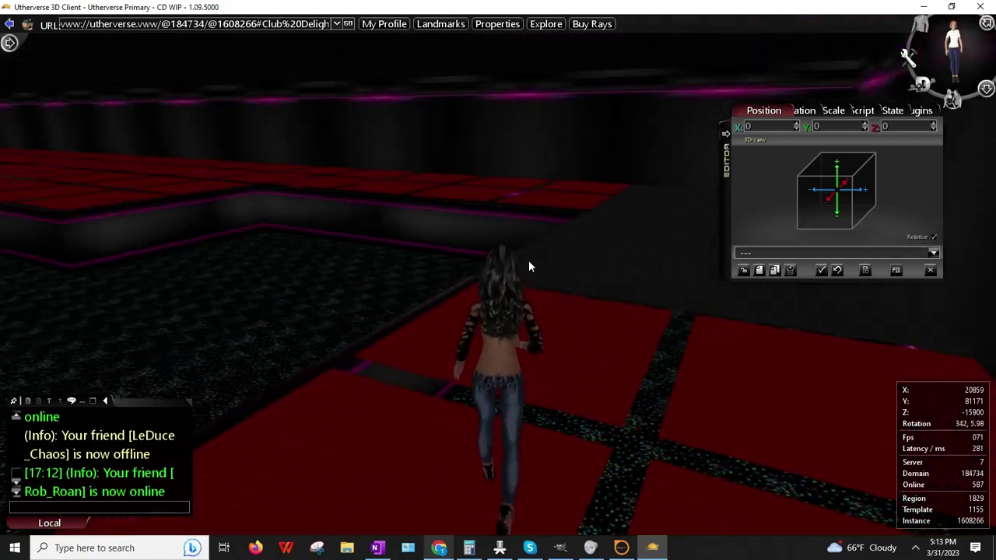
{"action": "left_click_drag", "start_coordinate": [517, 271], "coordinate": [370, 413]}
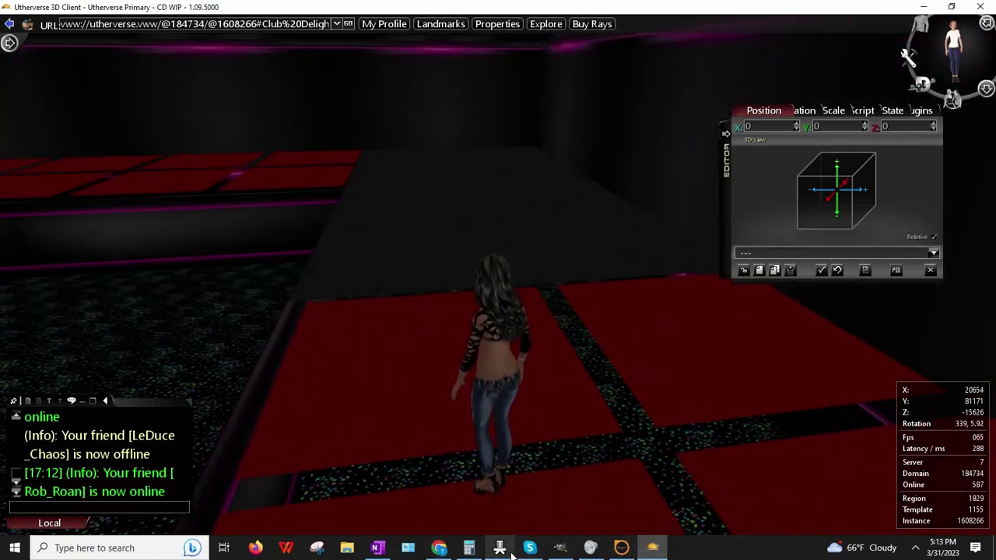
{"action": "left_click", "coordinate": [914, 547]}
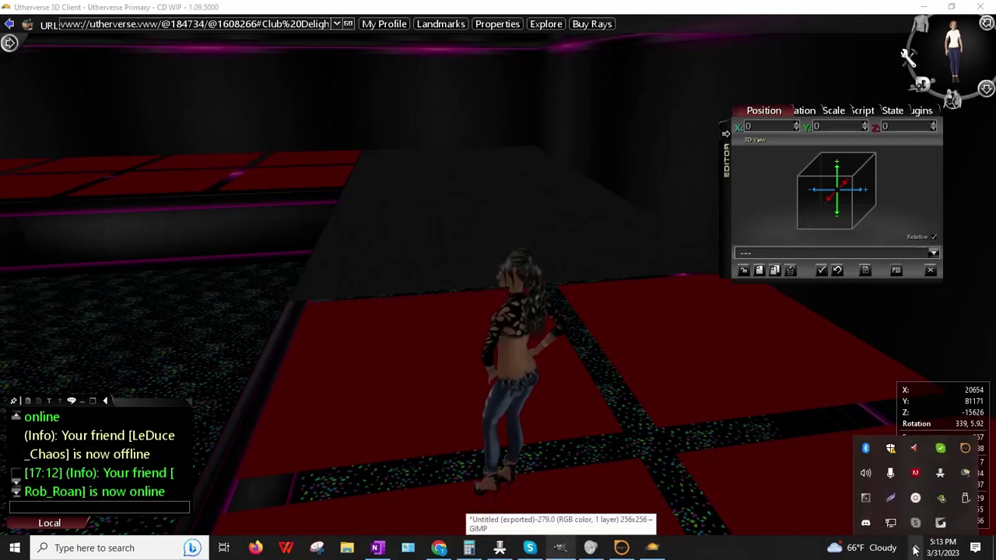
{"action": "left_click", "coordinate": [939, 522]}
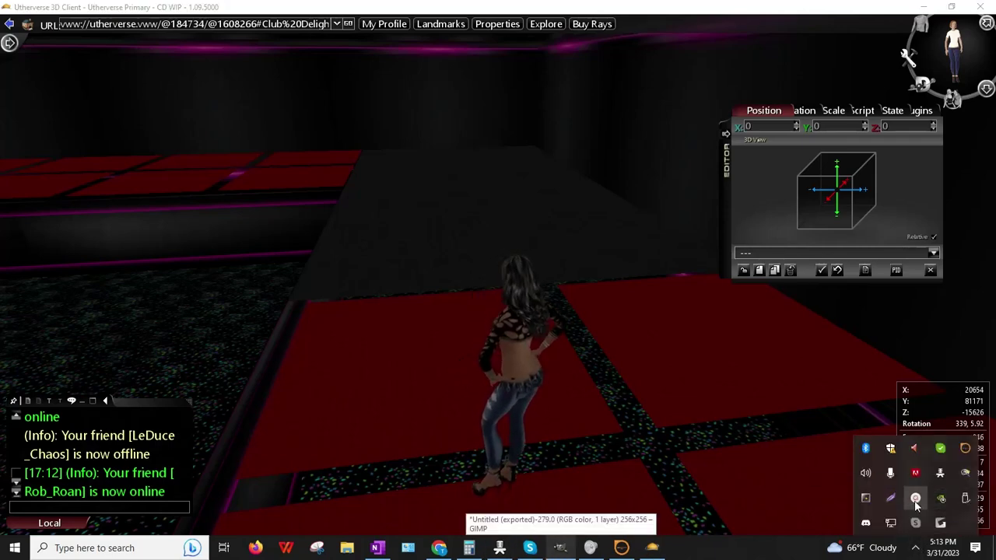